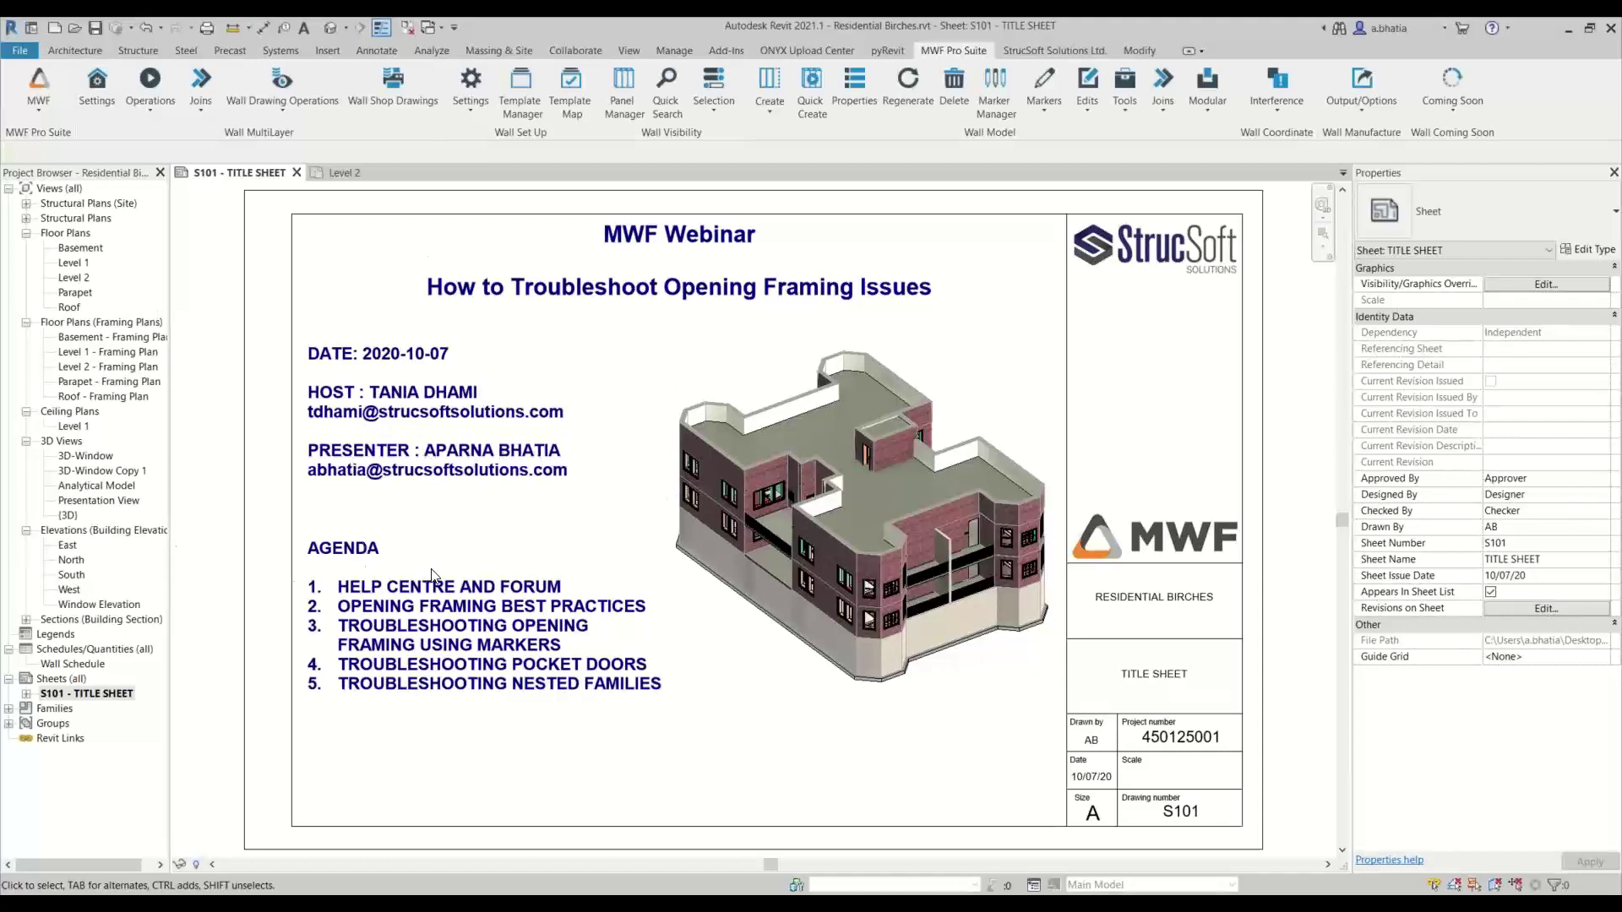
Add a period after the first initial in the host's and presenter's e-mail addresses in the title sheet's text note.
{"action": "left_click", "coordinate": [322, 397]}
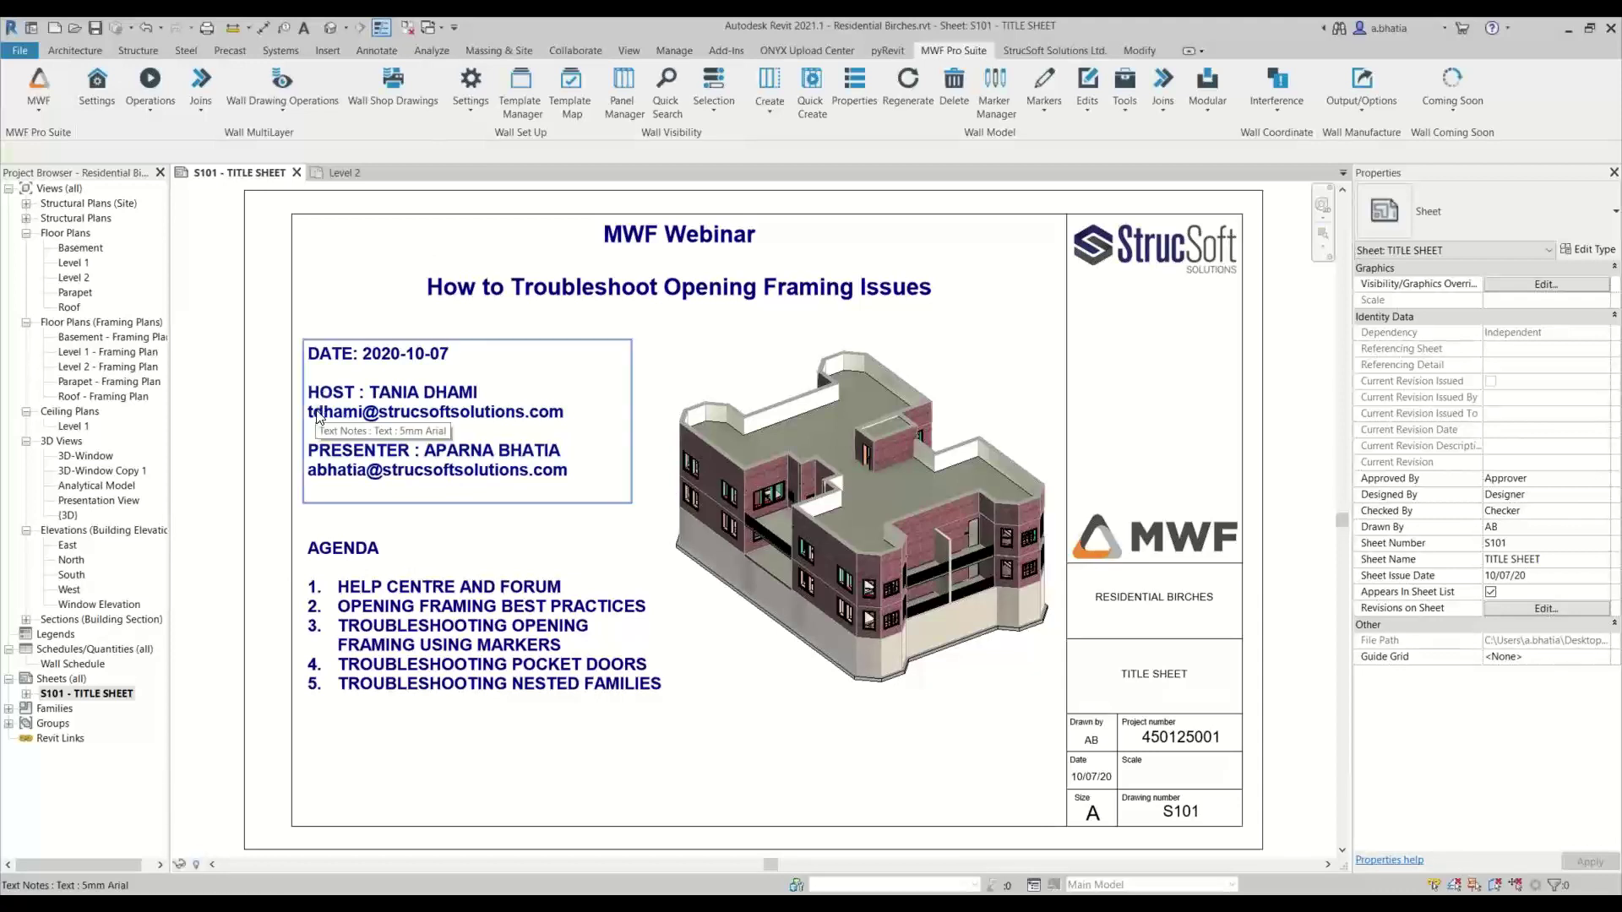
{"action": "left_click", "coordinate": [318, 413]}
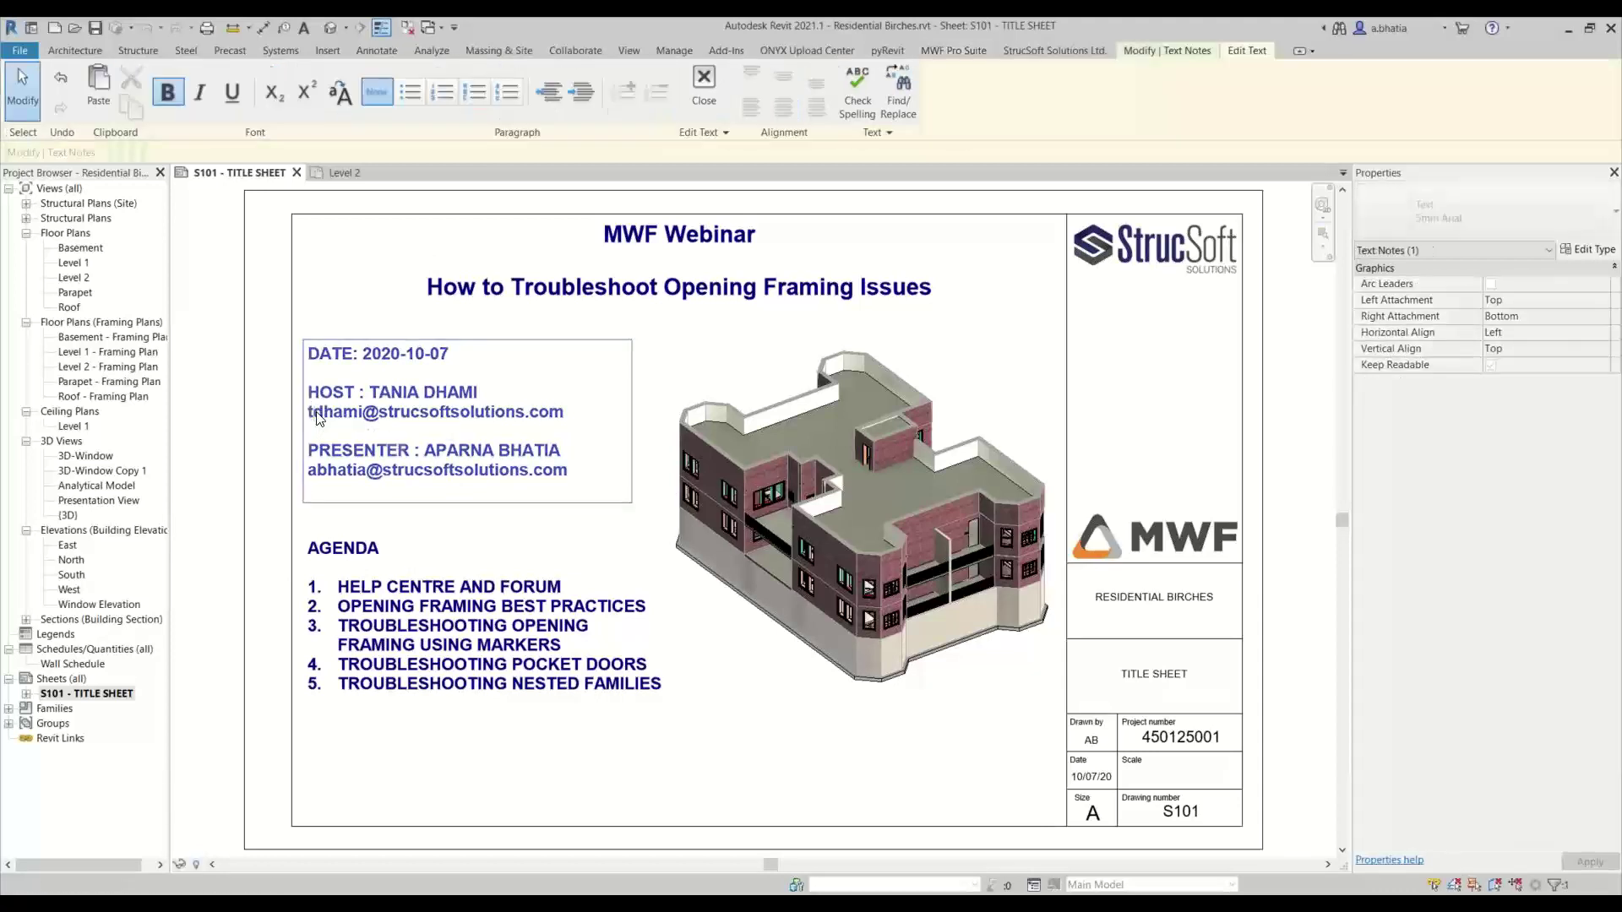
{"action": "type", "text": "."}
{"action": "type", "text": "."}
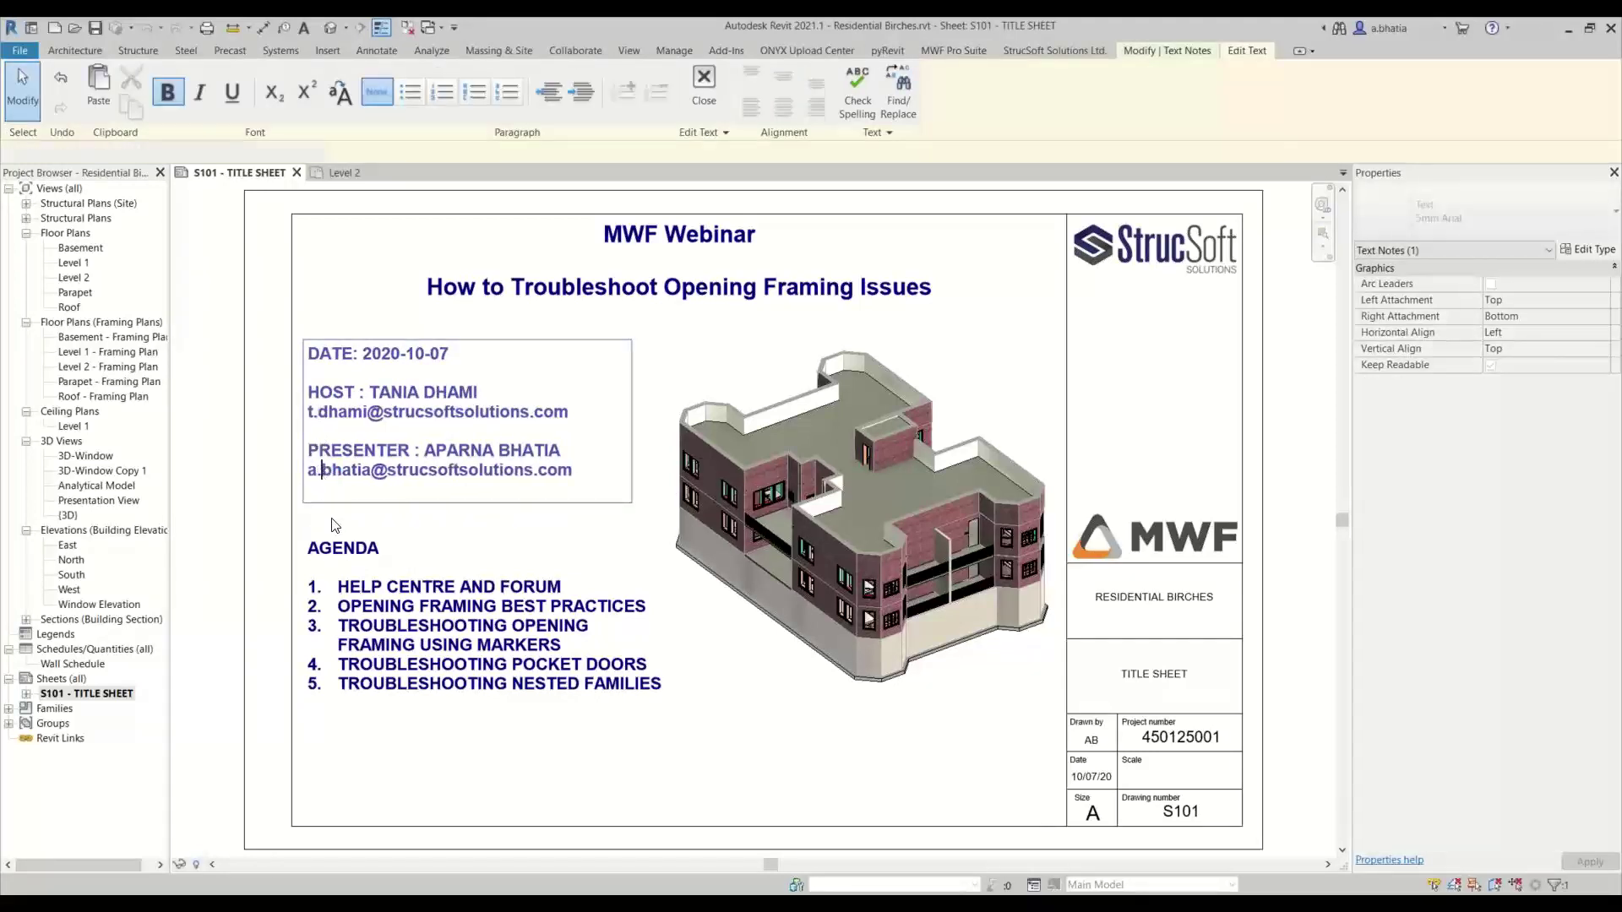
{"action": "left_click", "coordinate": [334, 520]}
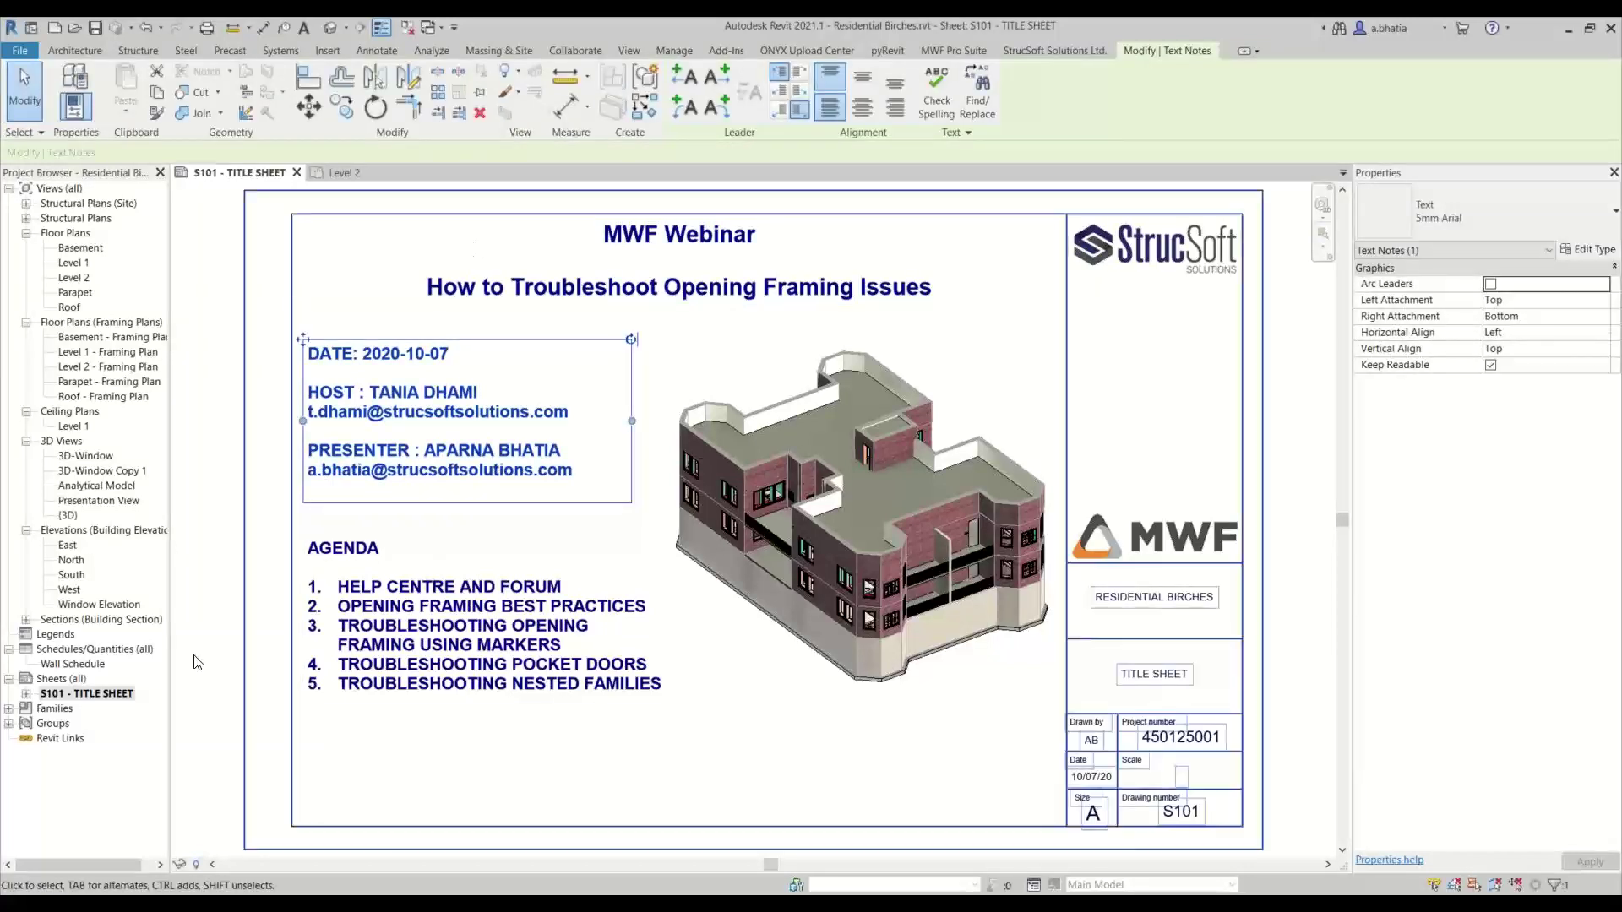
{"action": "left_click", "coordinate": [520, 734]}
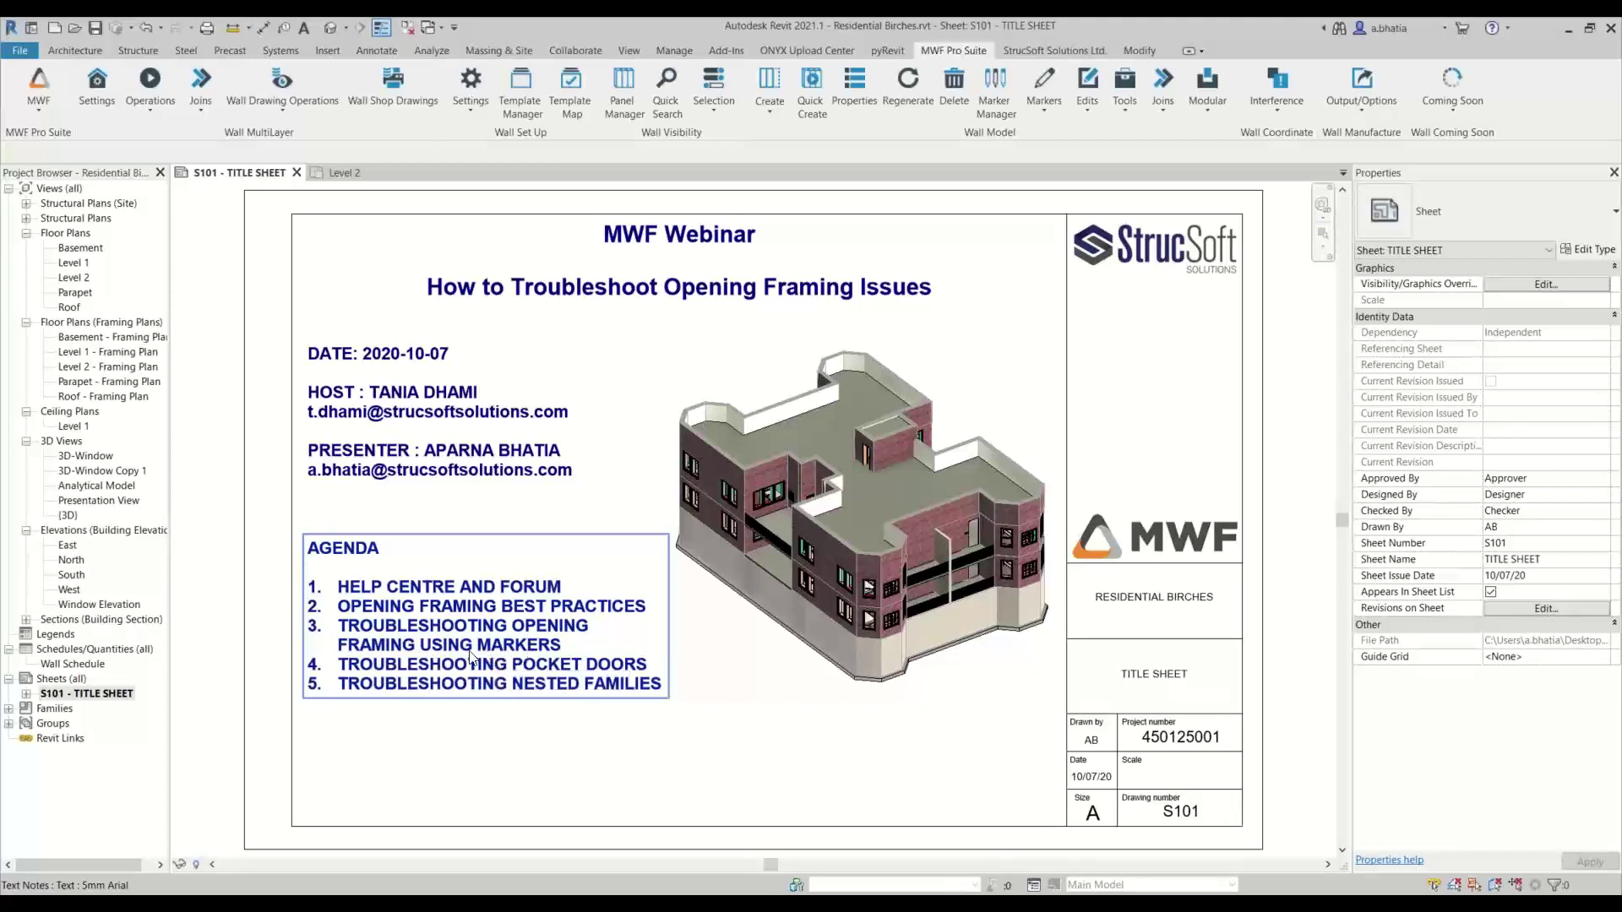
{"action": "left_click", "coordinate": [1044, 105]}
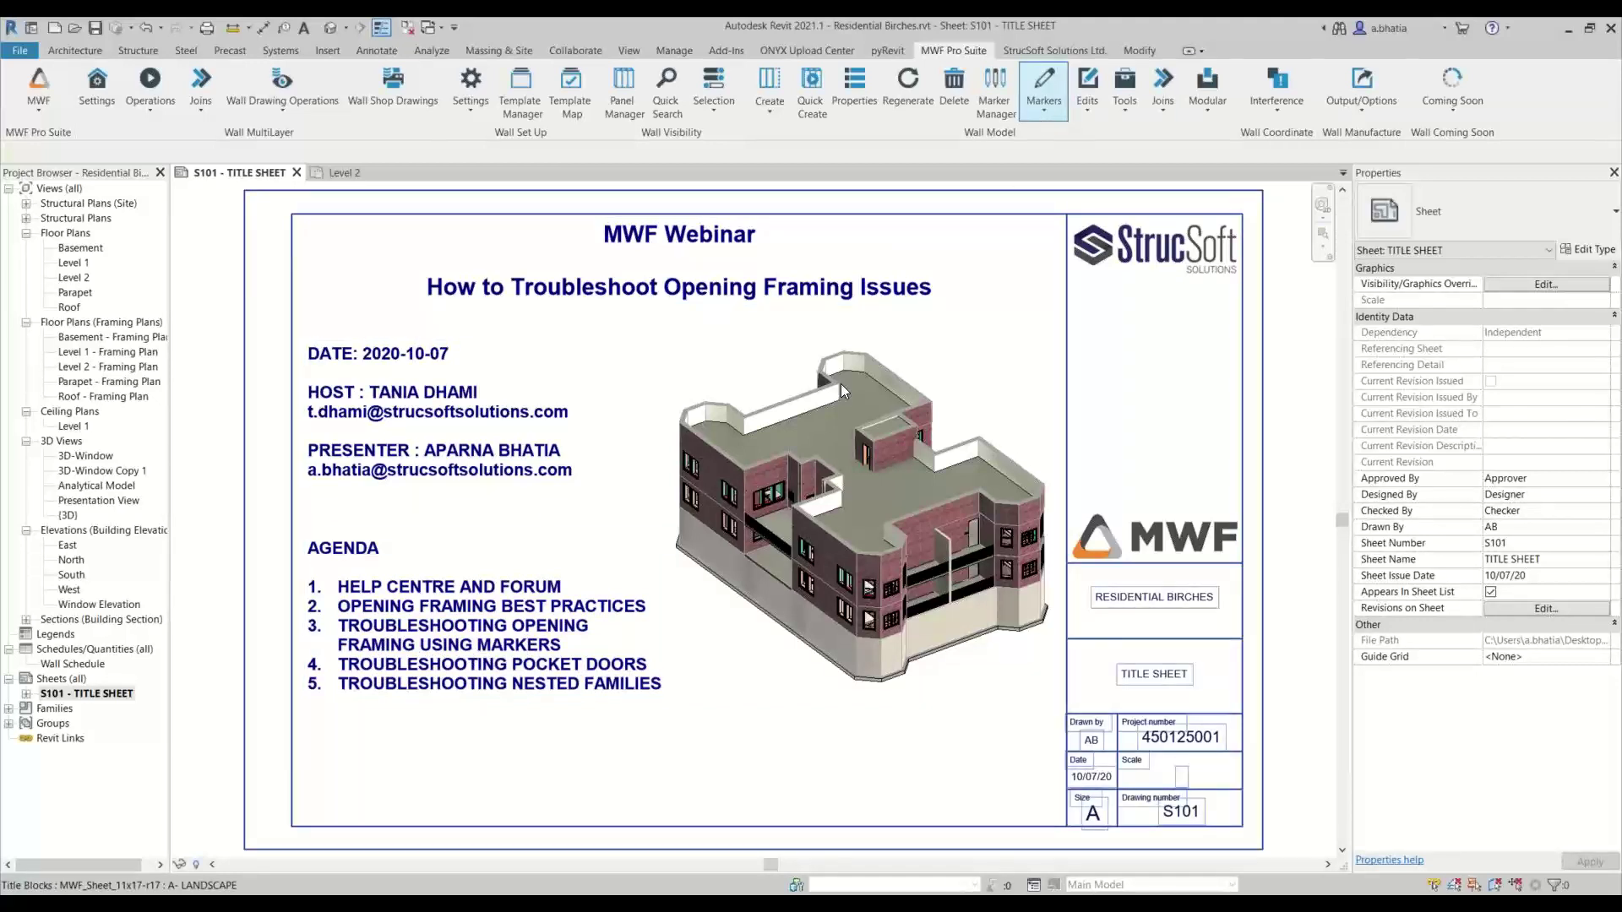
{"action": "key", "text": "Escape"}
Switch to the StrucSoft Help Center in Chrome and search it for "wall report".
{"action": "left_click", "coordinate": [448, 676]}
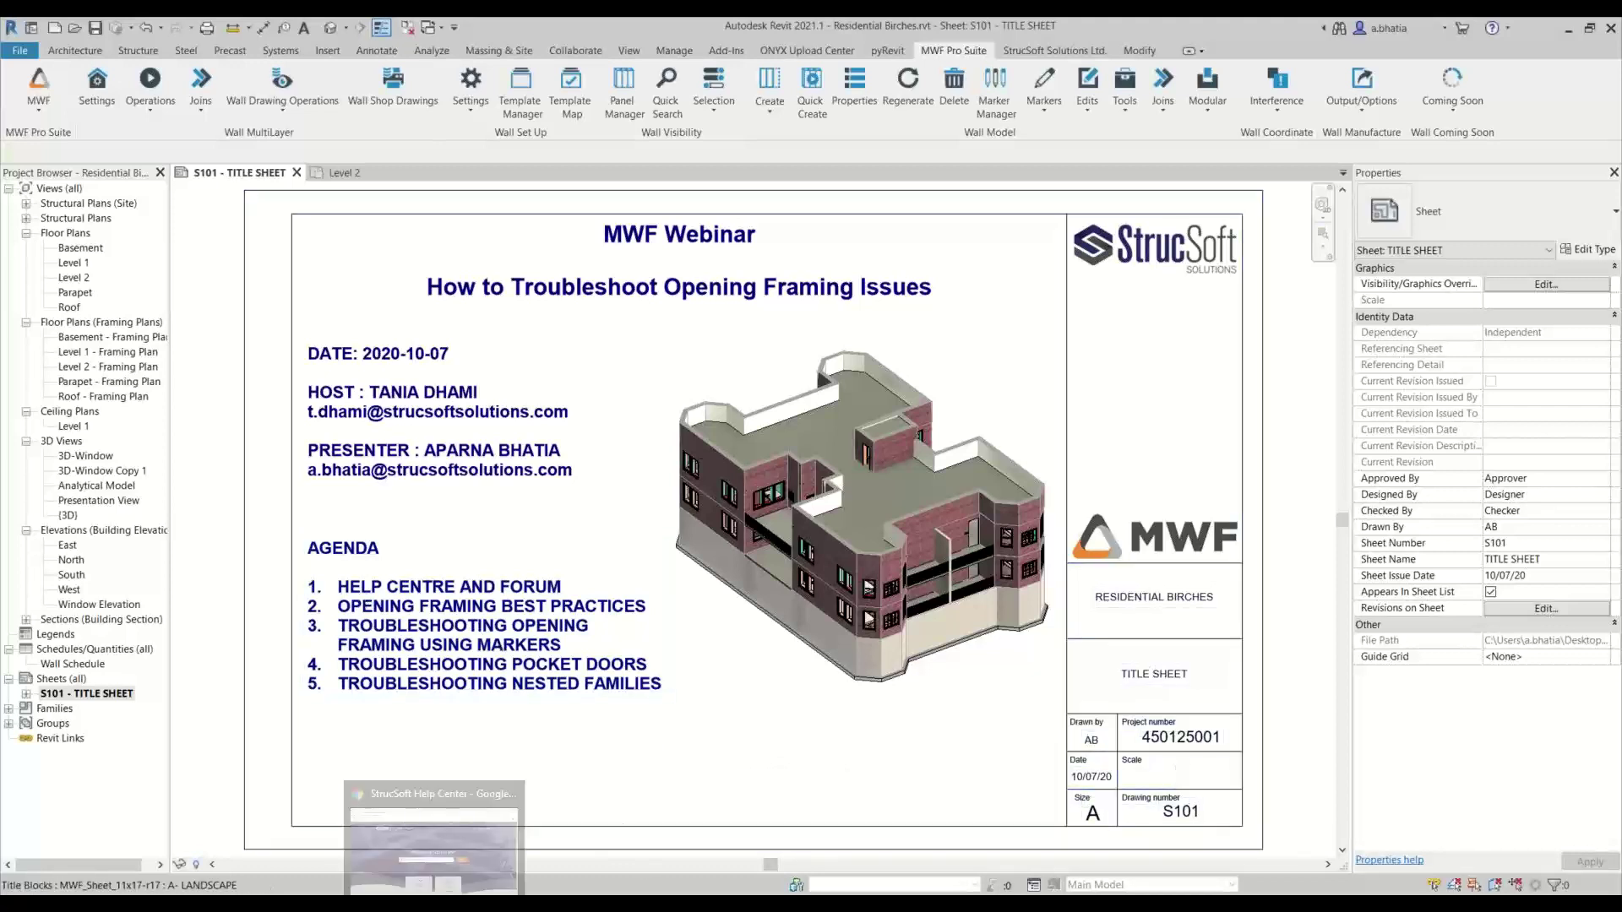
{"action": "key", "text": "alt+Tab"}
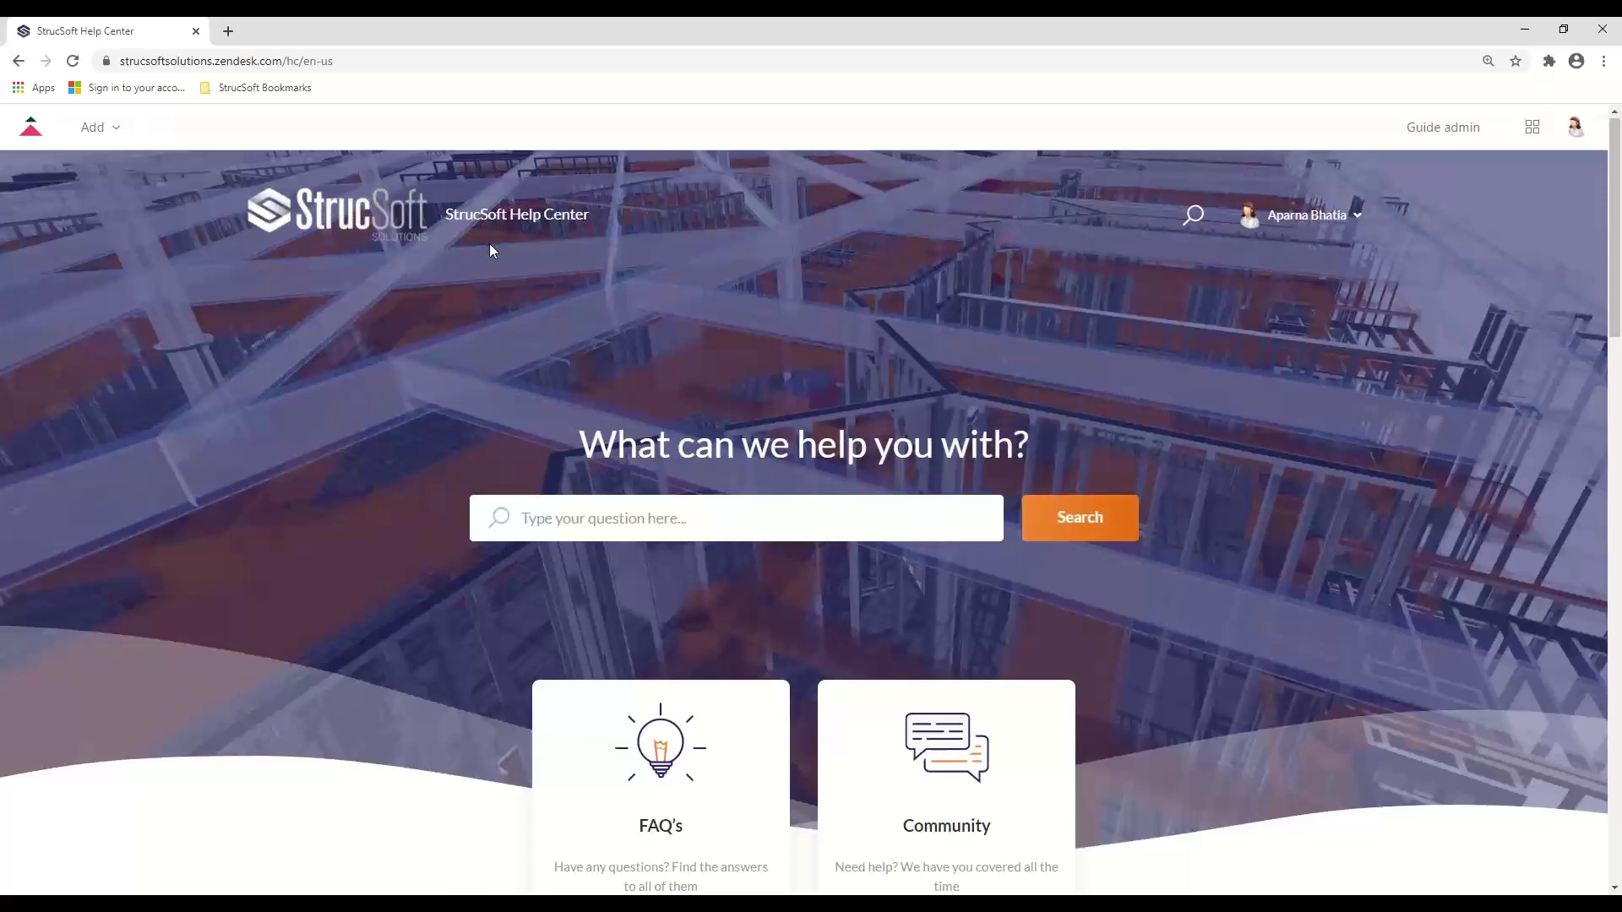
{"action": "scroll", "coordinate": [490, 245], "scroll_direction": "down", "scroll_amount": 1}
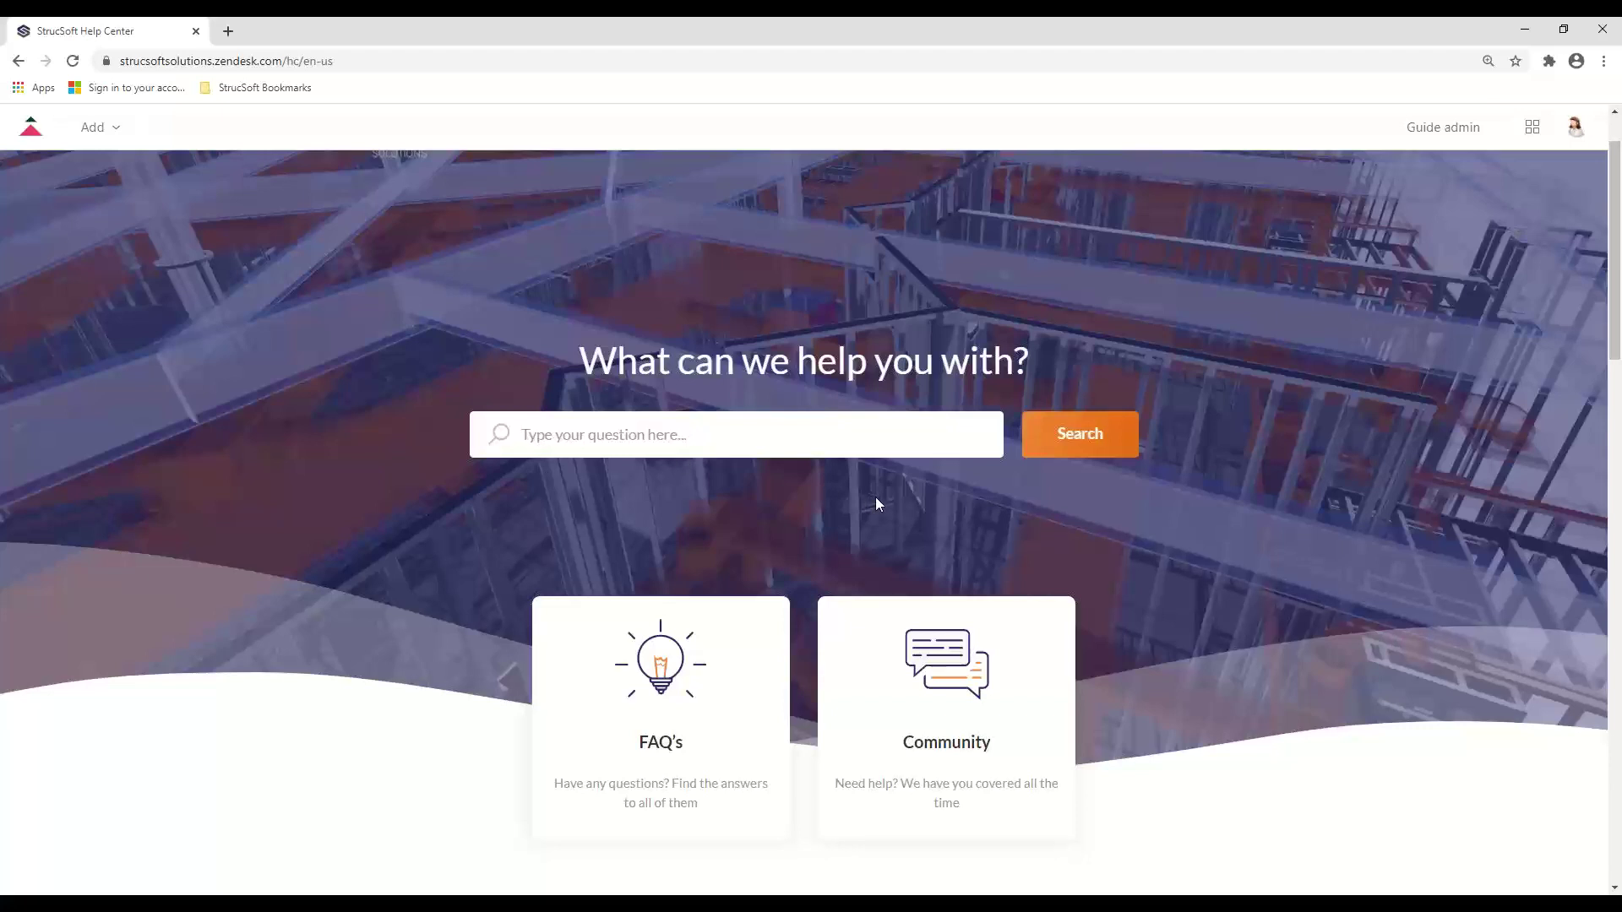
{"action": "type", "text": "wall report"}
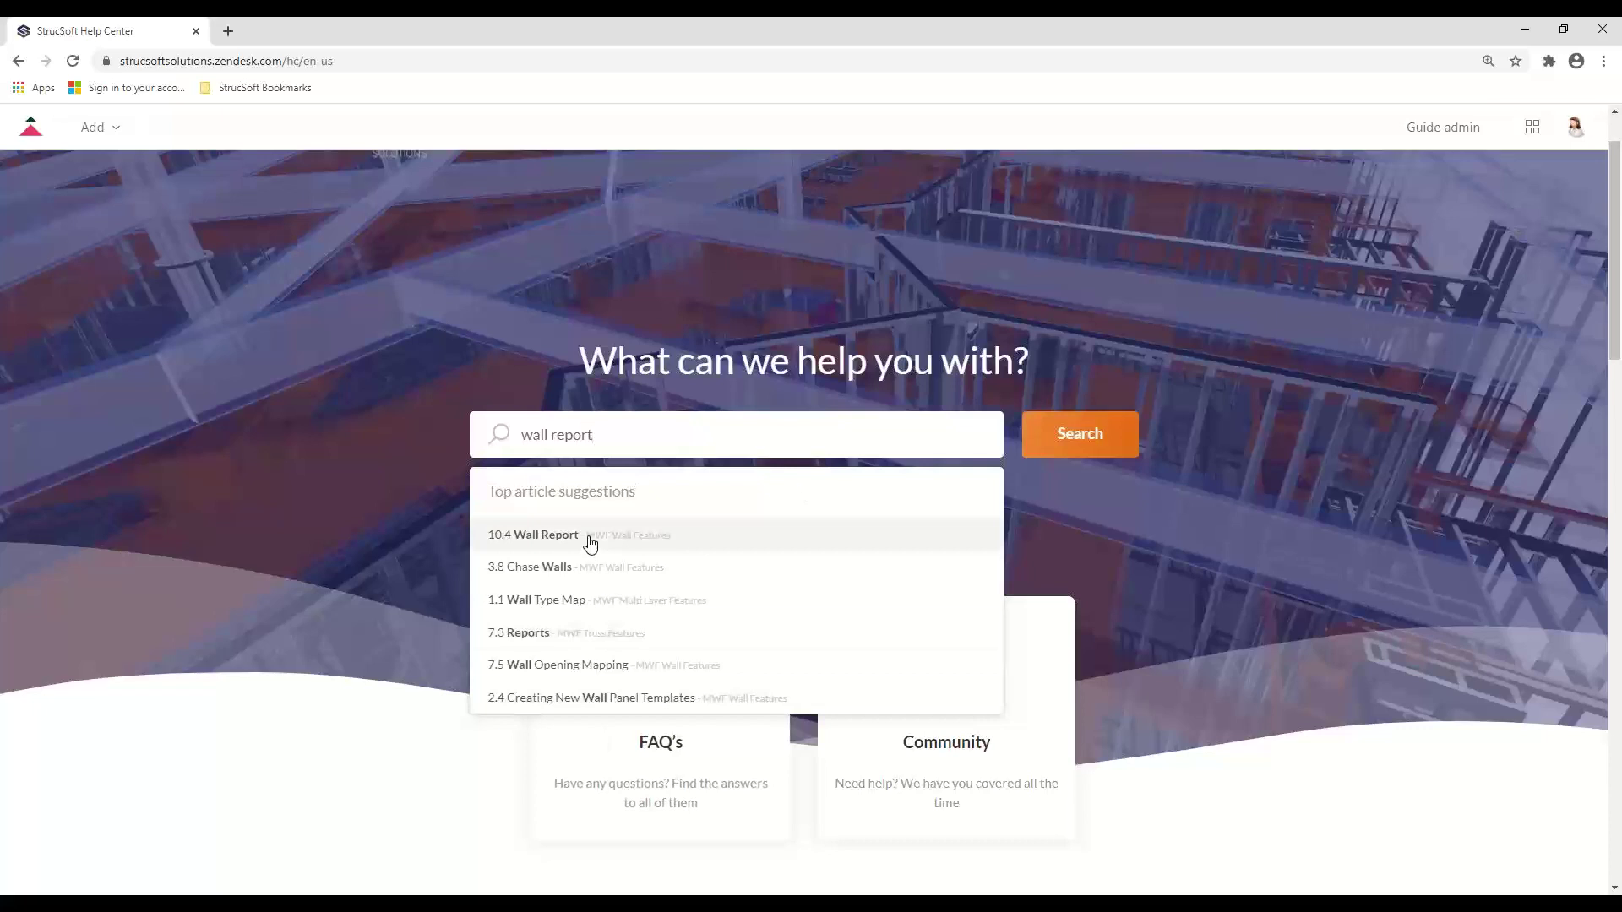
Search the Help Center for "opening" instead, and clear the search text.
{"action": "left_click_drag", "start_coordinate": [608, 432], "coordinate": [448, 425]}
{"action": "type", "text": "opening"}
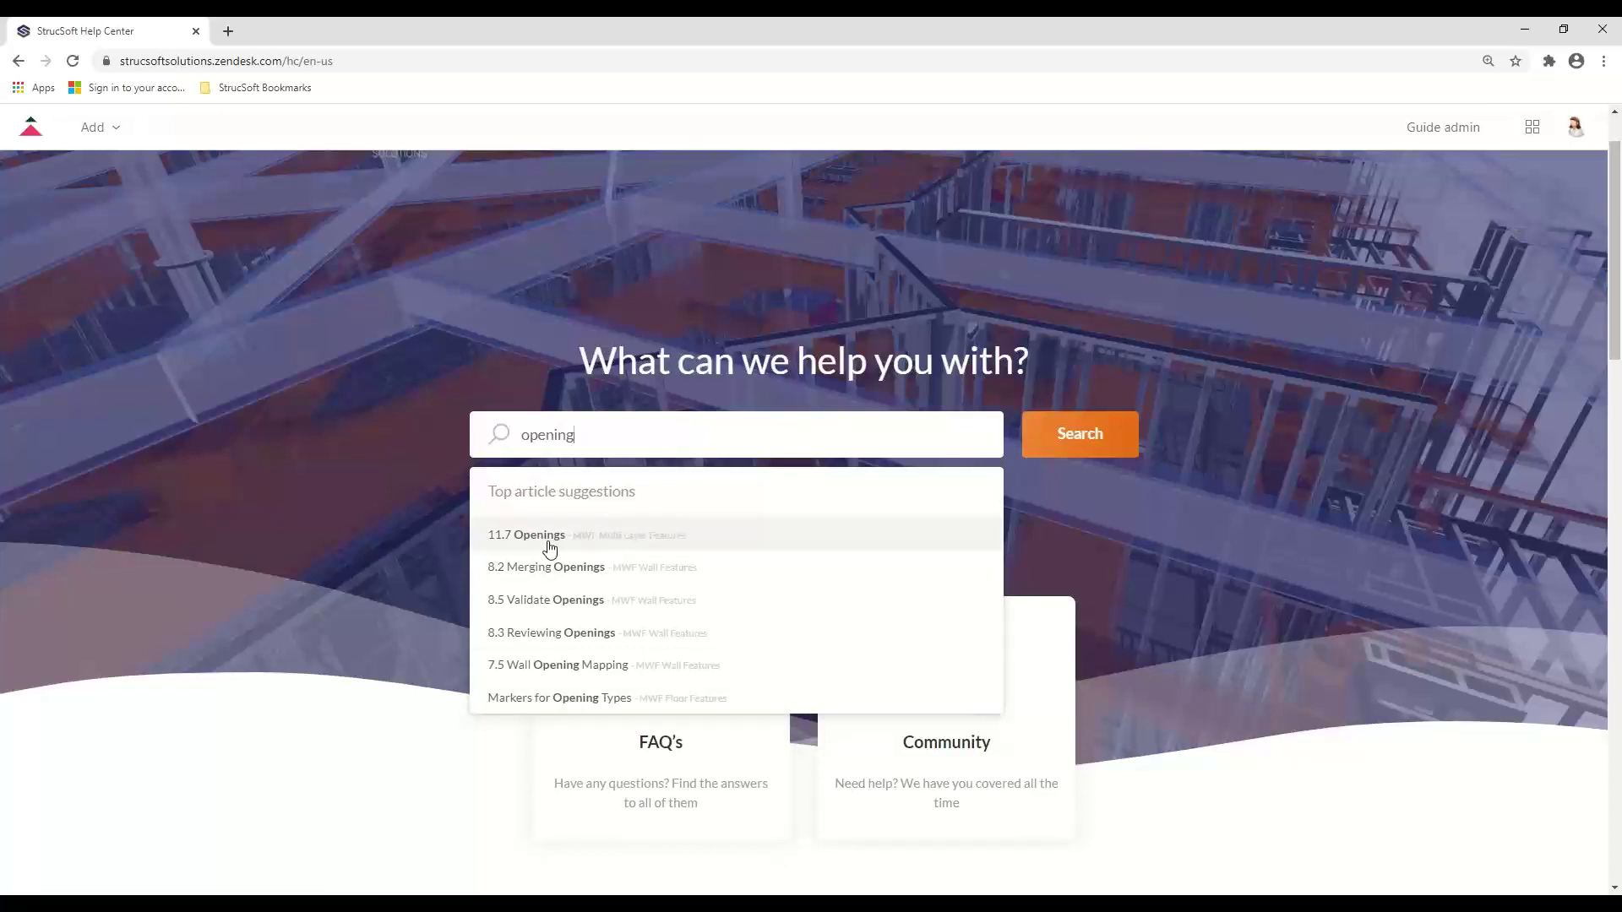
{"action": "left_click", "coordinate": [338, 488]}
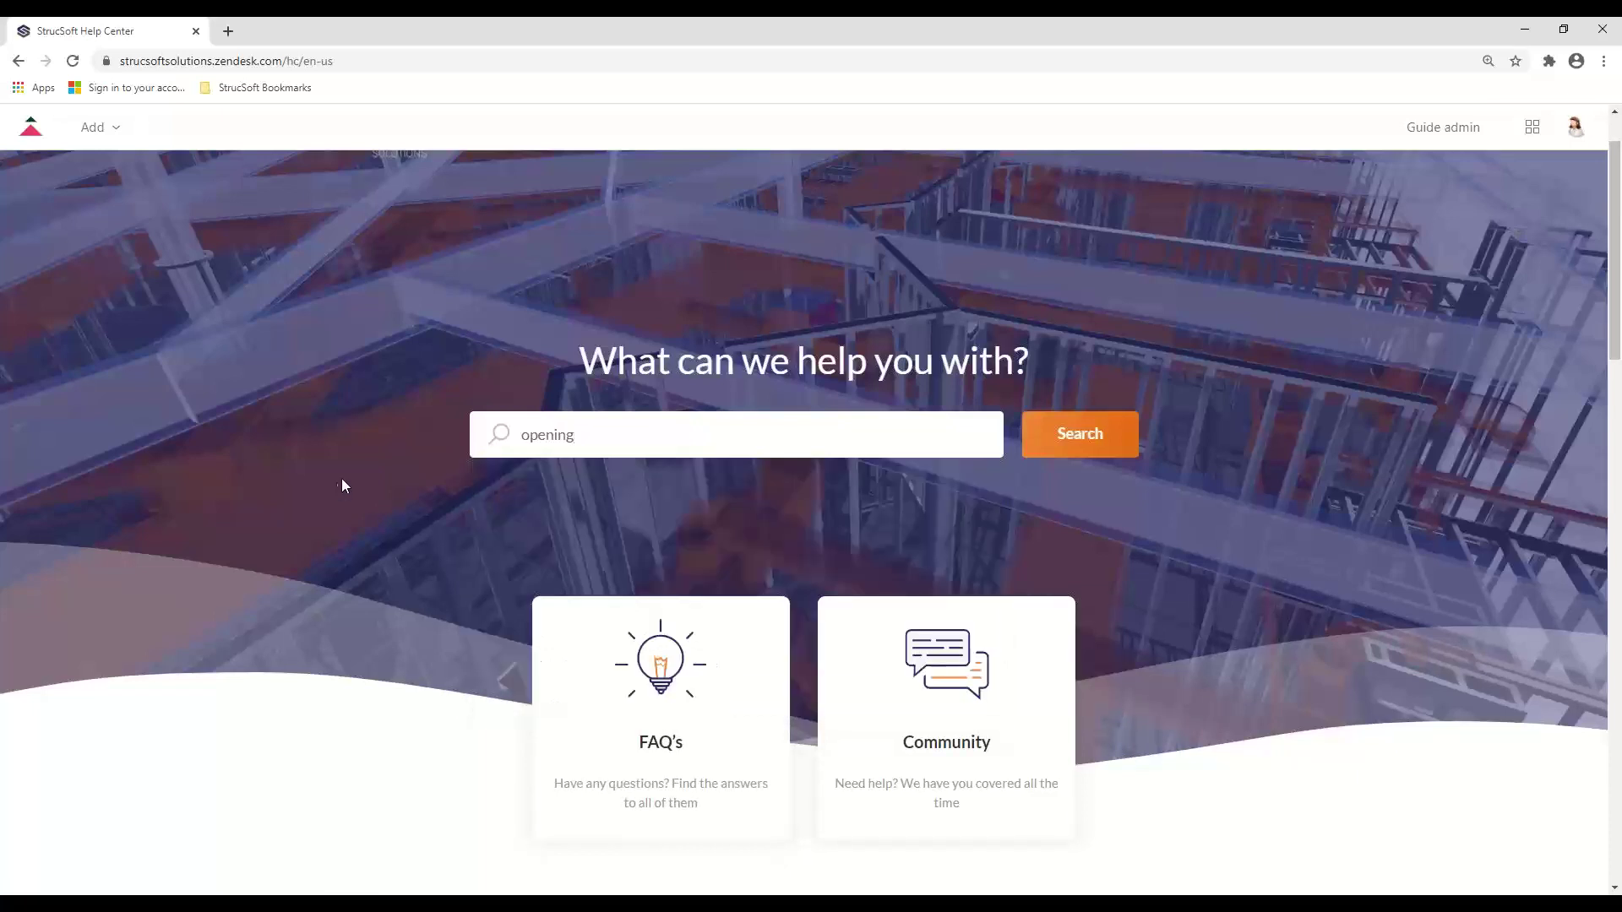
{"action": "left_click_drag", "start_coordinate": [659, 441], "coordinate": [482, 463]}
{"action": "key", "text": "BackSpace"}
View the General category of the knowledge base and return to the Help Center home page.
{"action": "scroll", "coordinate": [623, 438], "scroll_direction": "down", "scroll_amount": 5}
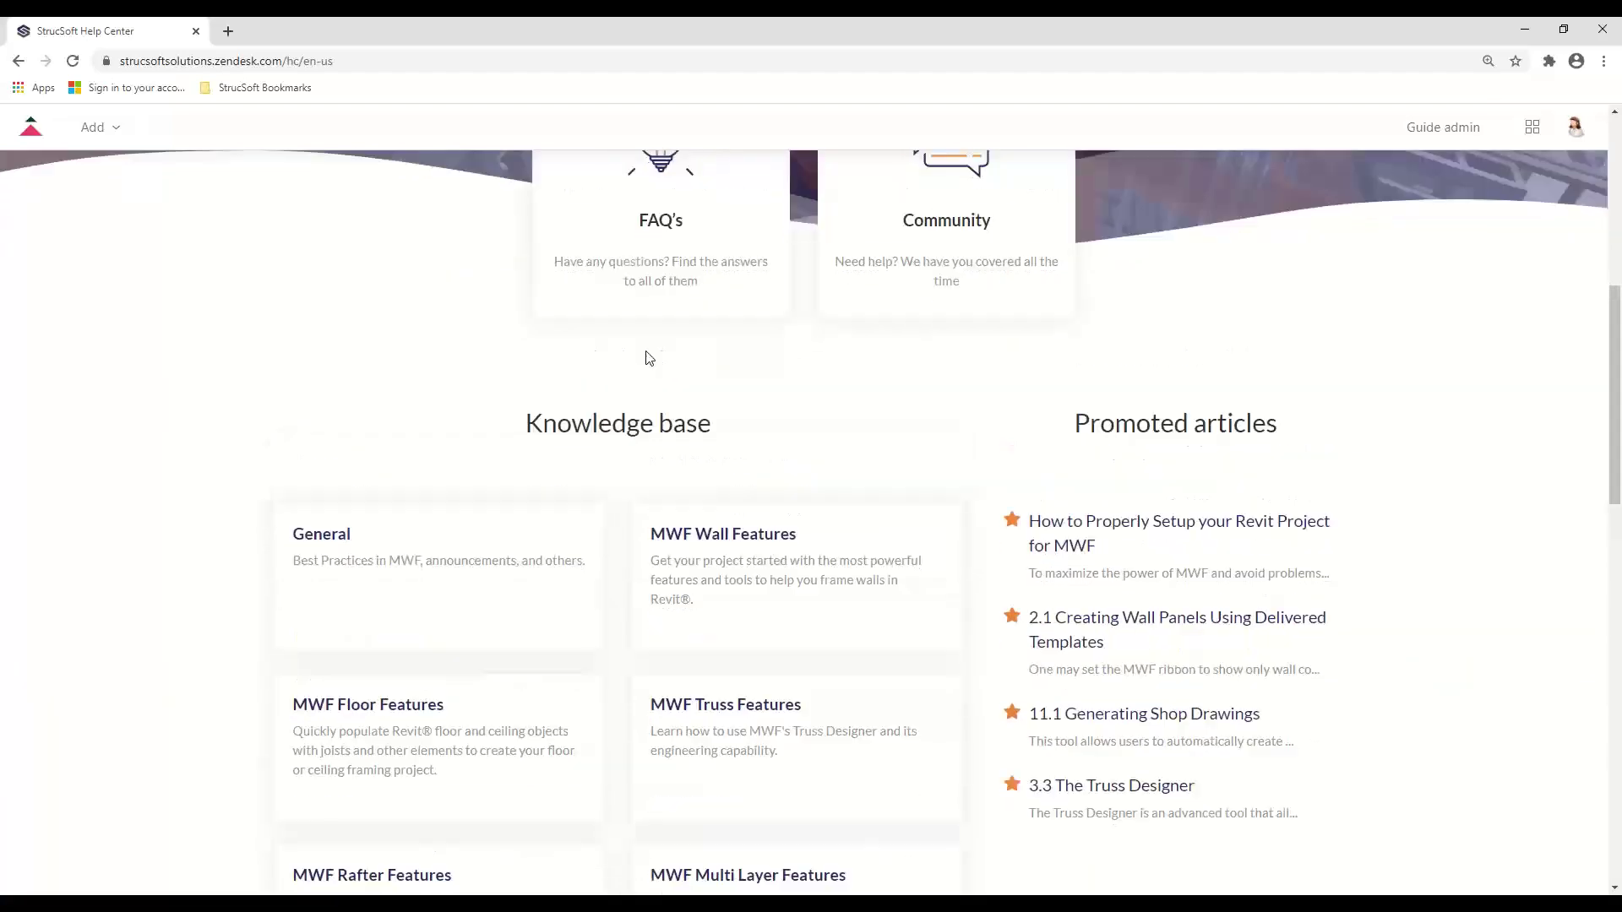
{"action": "scroll", "coordinate": [647, 358], "scroll_direction": "up", "scroll_amount": 1}
{"action": "scroll", "coordinate": [647, 358], "scroll_direction": "down", "scroll_amount": 2}
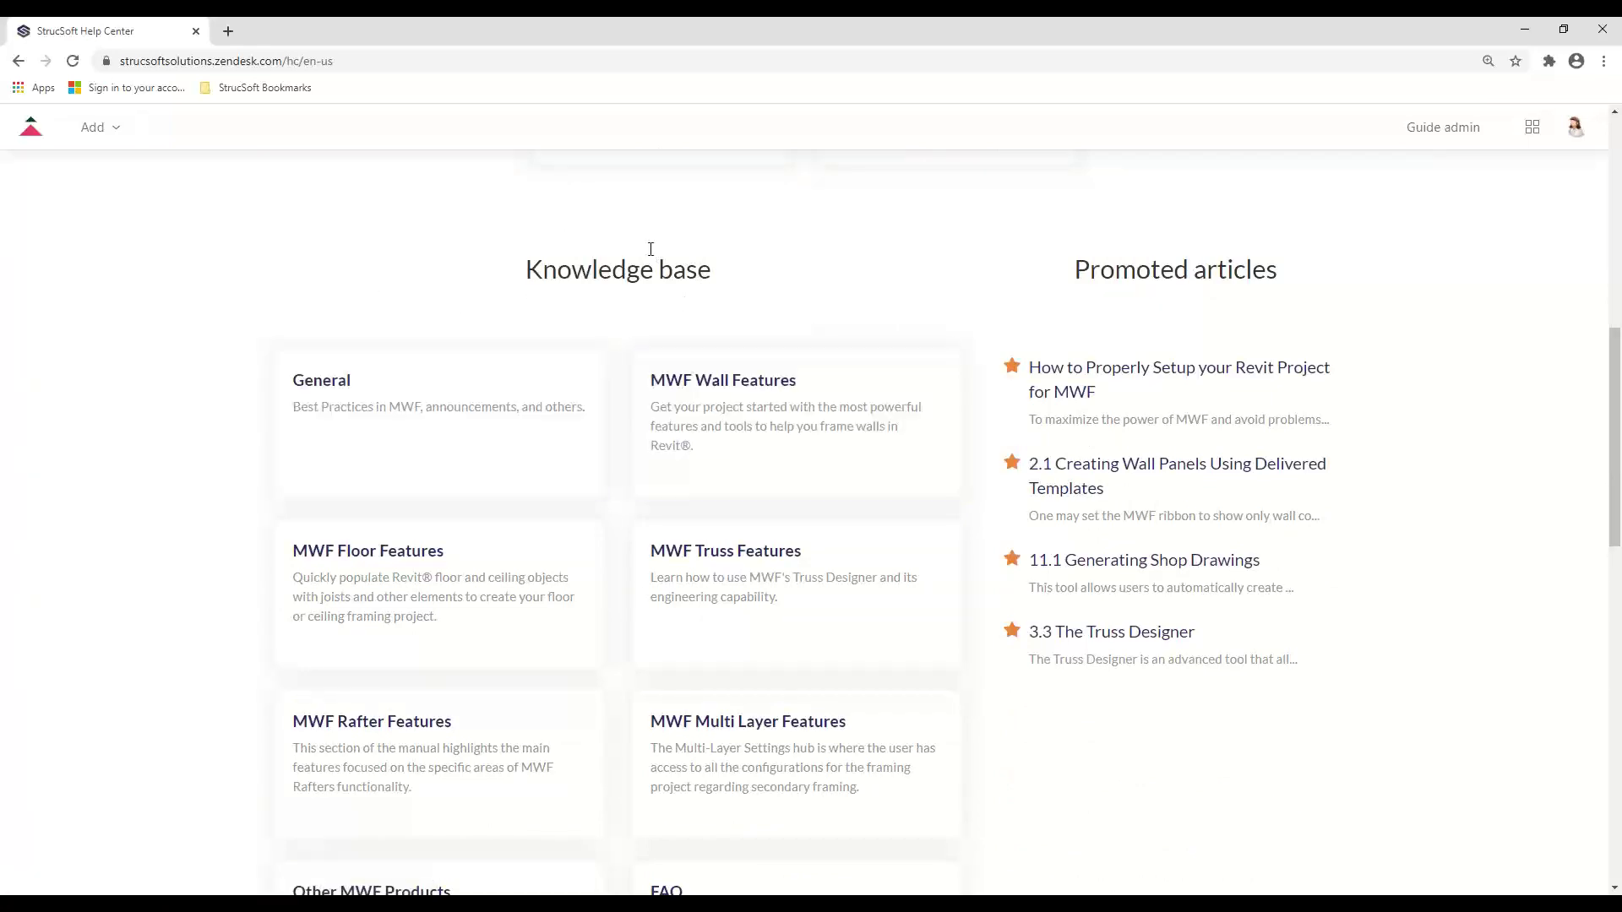
{"action": "left_click", "coordinate": [496, 405]}
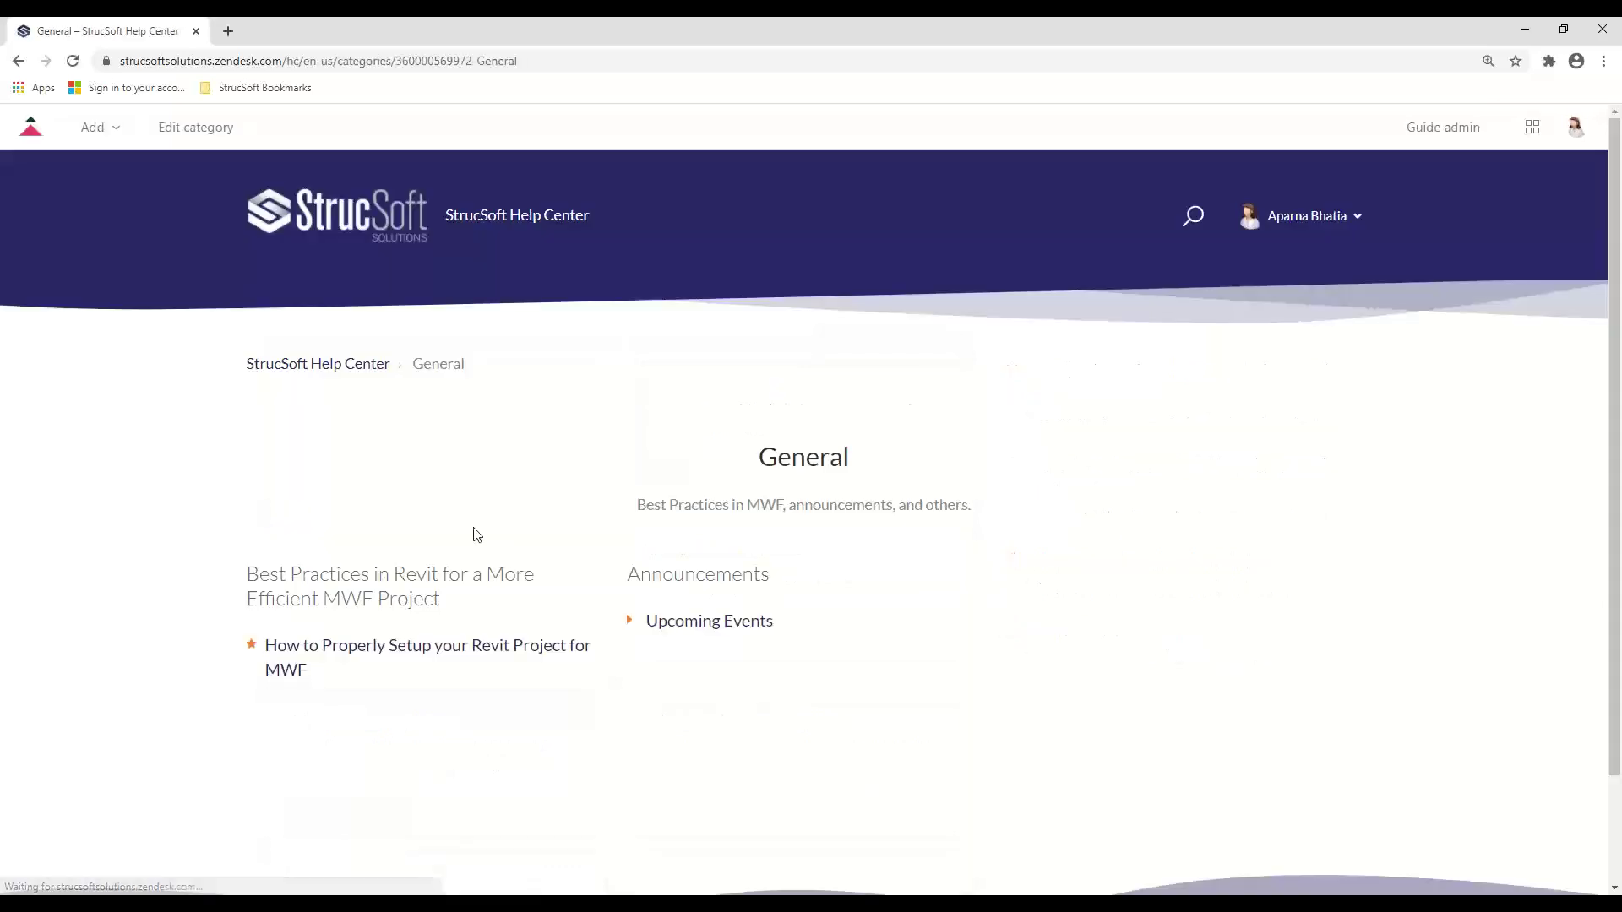
{"action": "scroll", "coordinate": [477, 536], "scroll_direction": "down", "scroll_amount": 1}
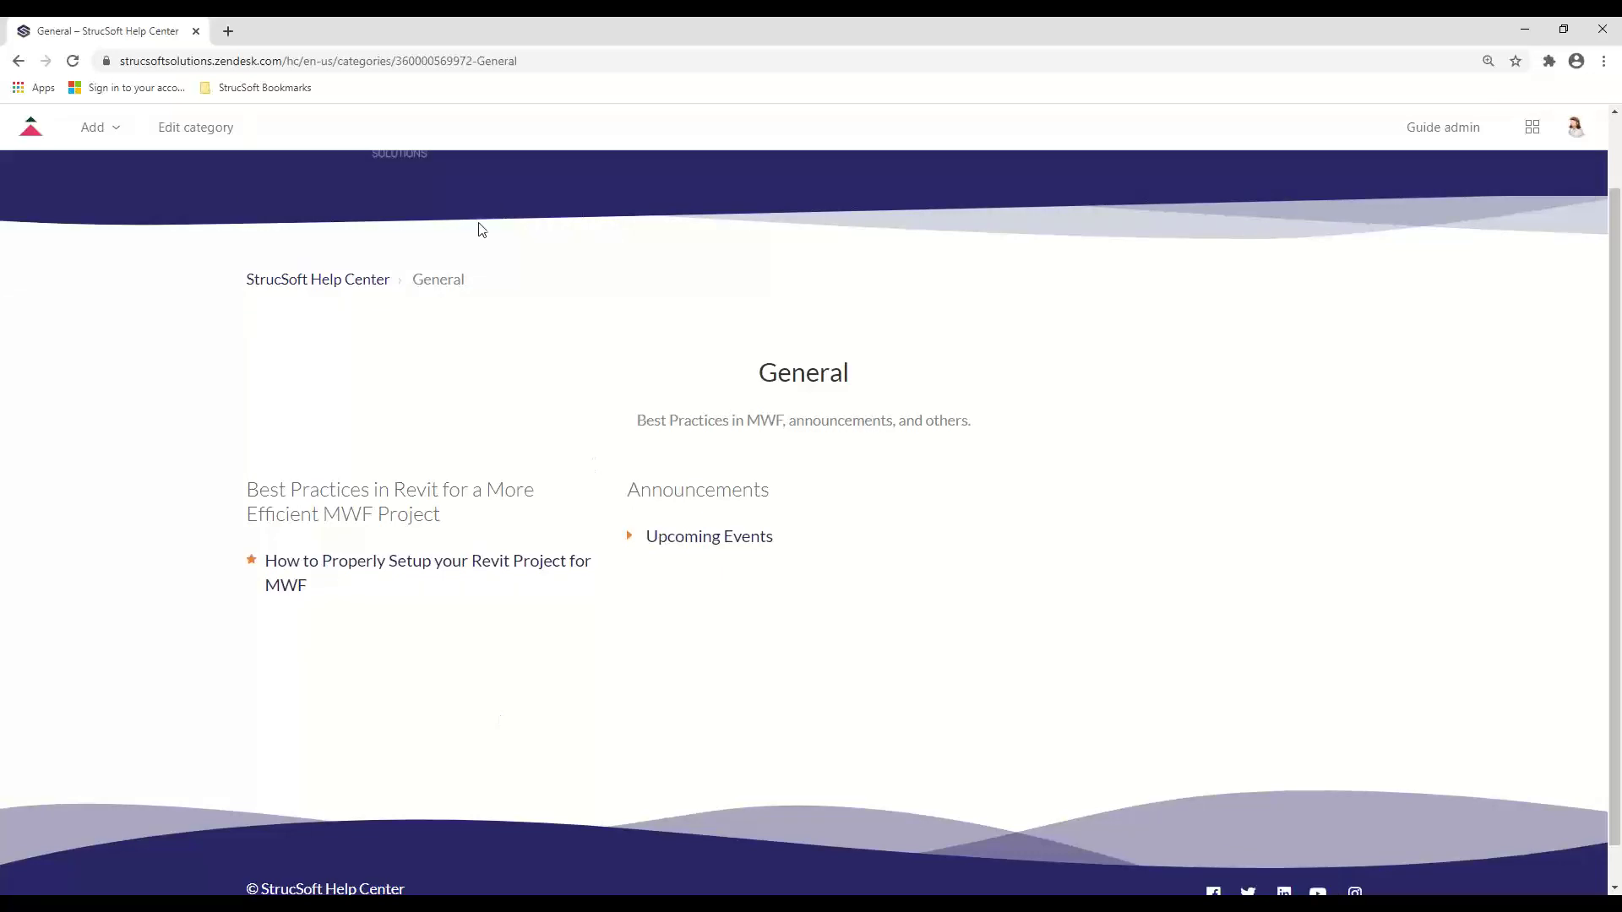
{"action": "left_click", "coordinate": [18, 61]}
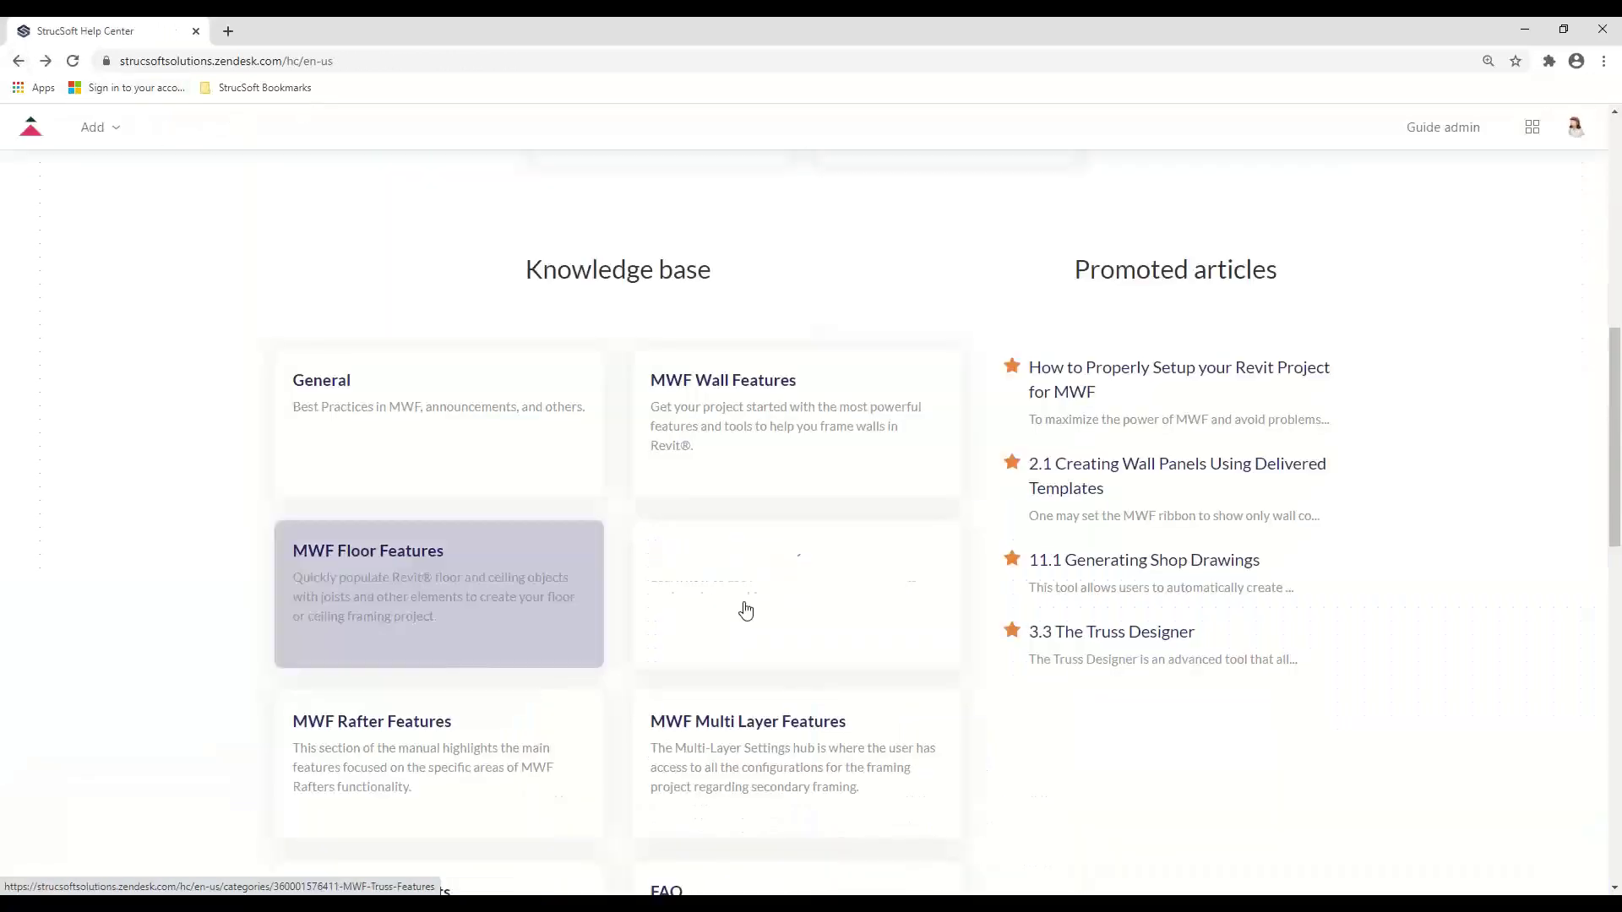
View the topics of the Community forum and return to the Help Center home page.
{"action": "scroll", "coordinate": [761, 464], "scroll_direction": "up", "scroll_amount": 6}
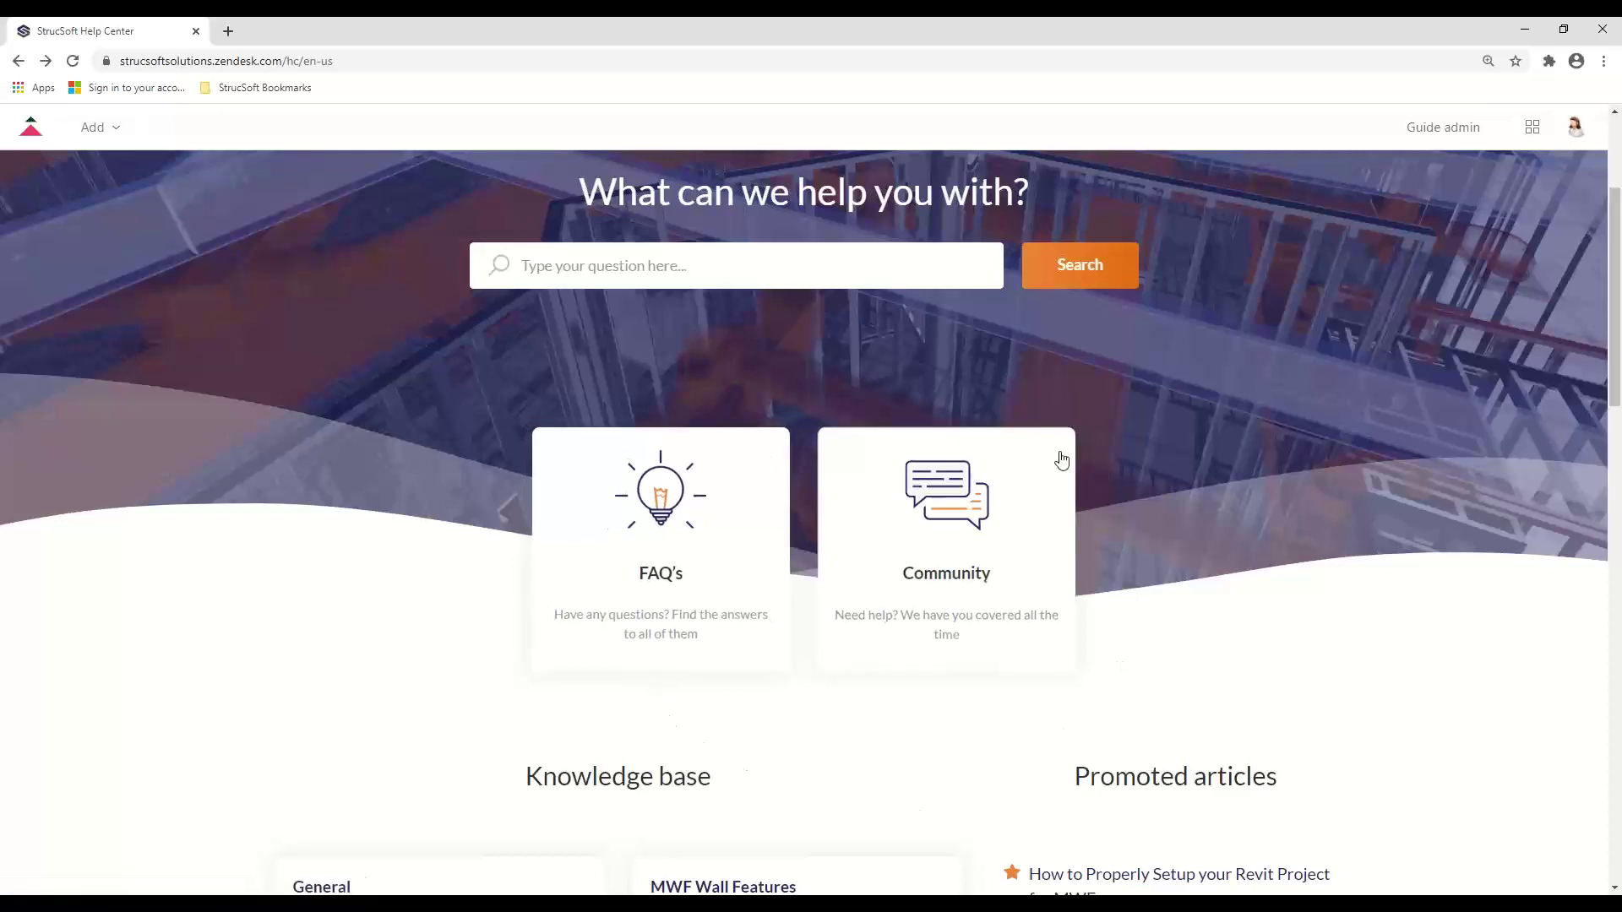
{"action": "left_click", "coordinate": [980, 678]}
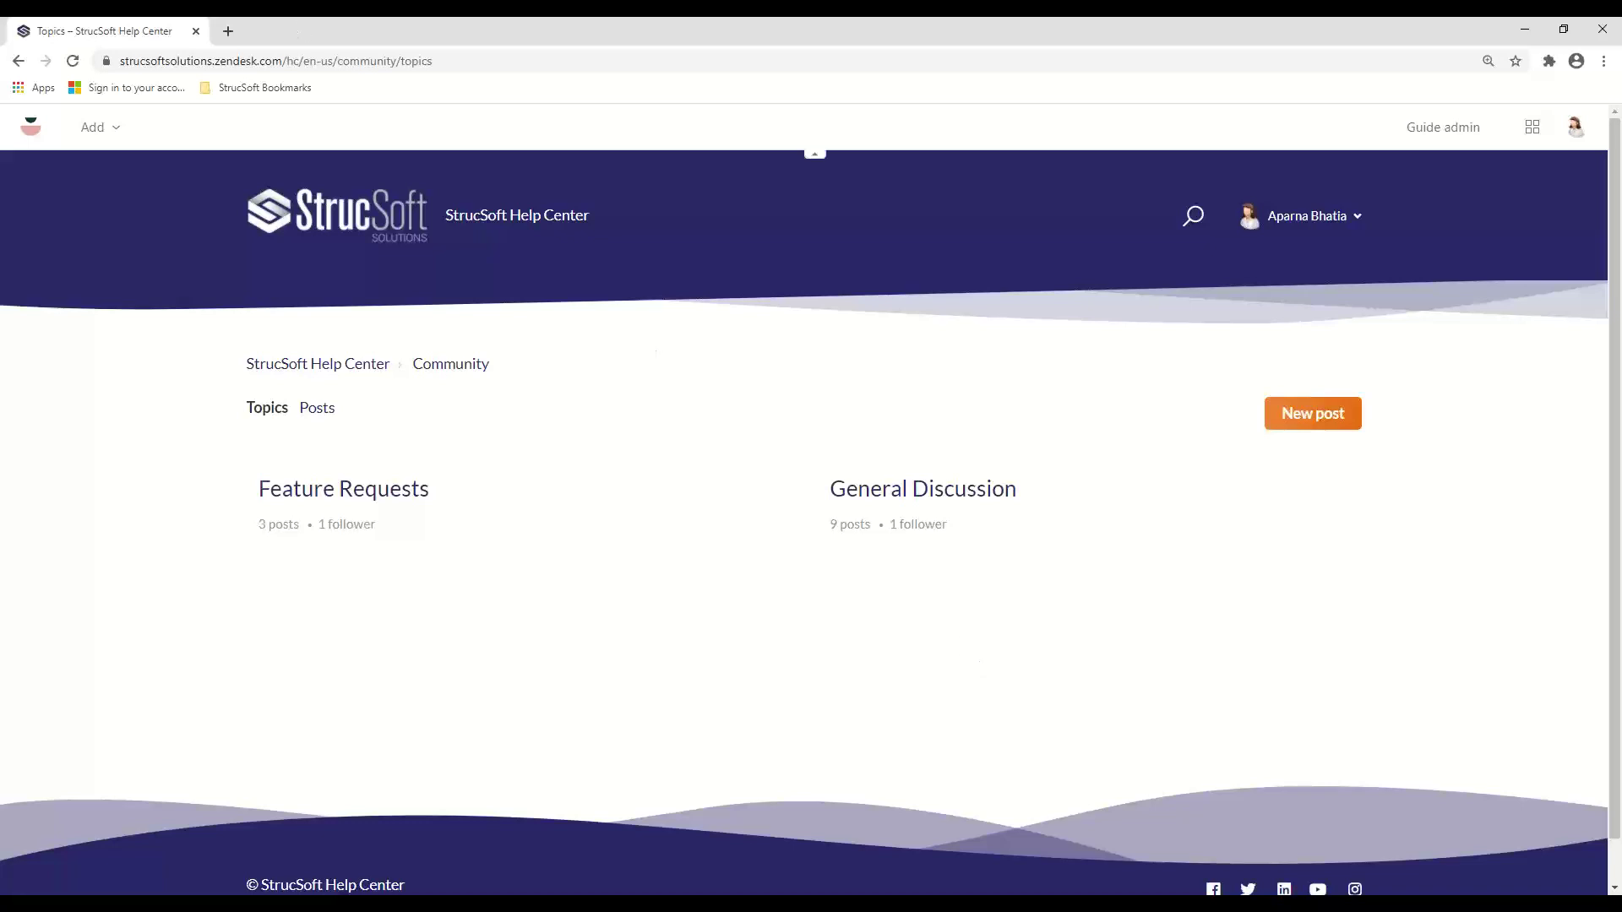
{"action": "left_click", "coordinate": [18, 61]}
Open the article "How to Properly Setup your Revit Project for MWF" from the General category.
{"action": "scroll", "coordinate": [676, 623], "scroll_direction": "down", "scroll_amount": 6}
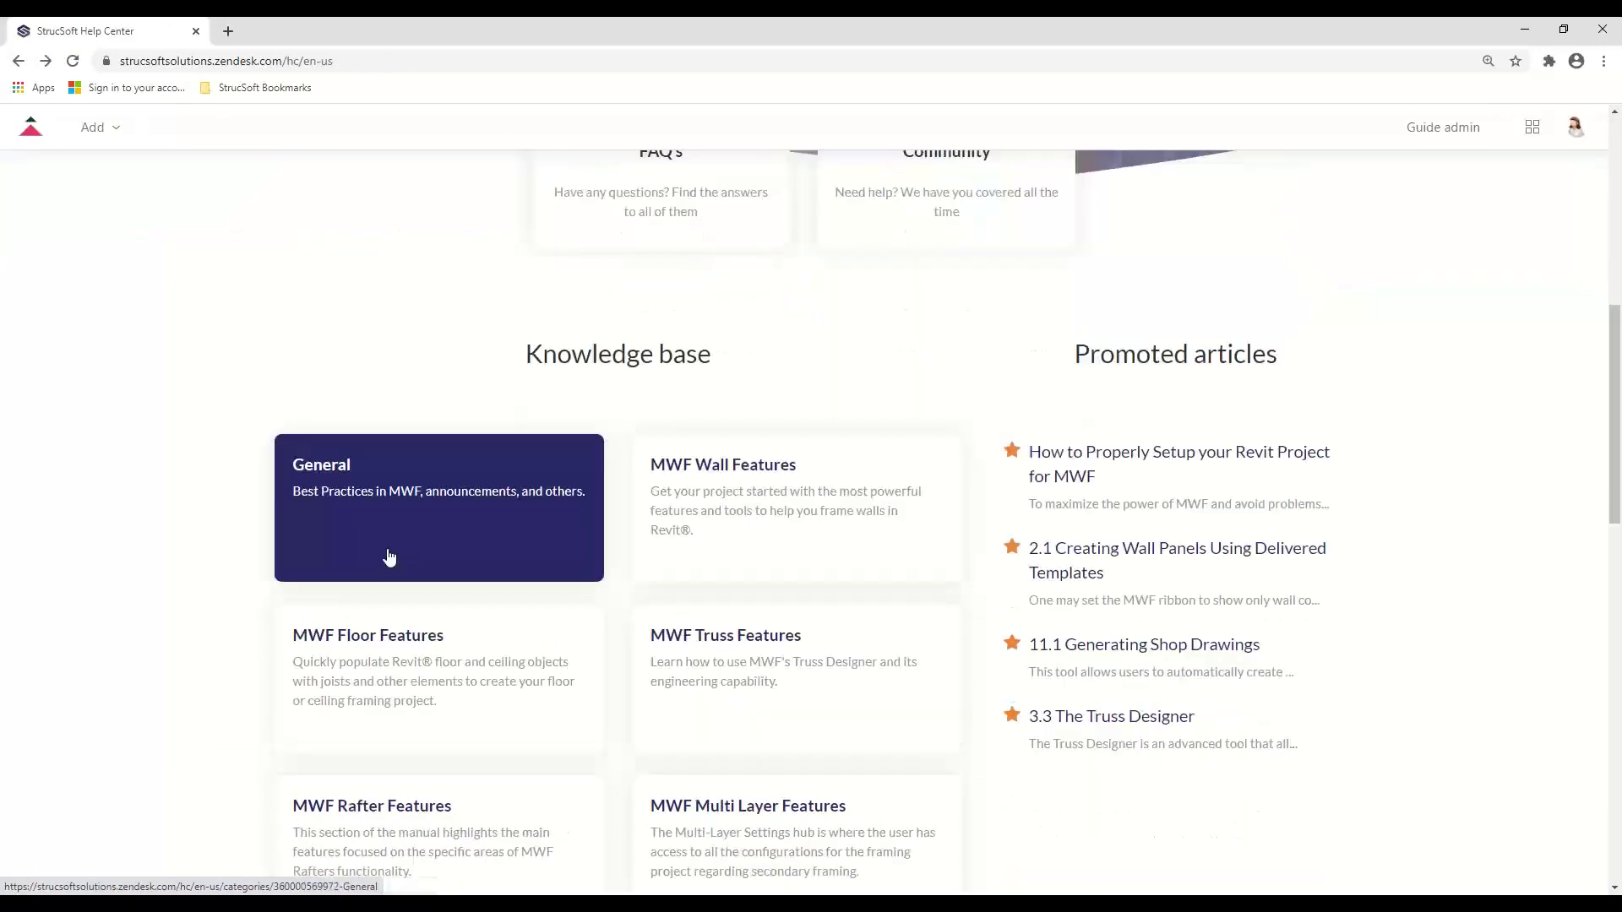
{"action": "left_click", "coordinate": [389, 552]}
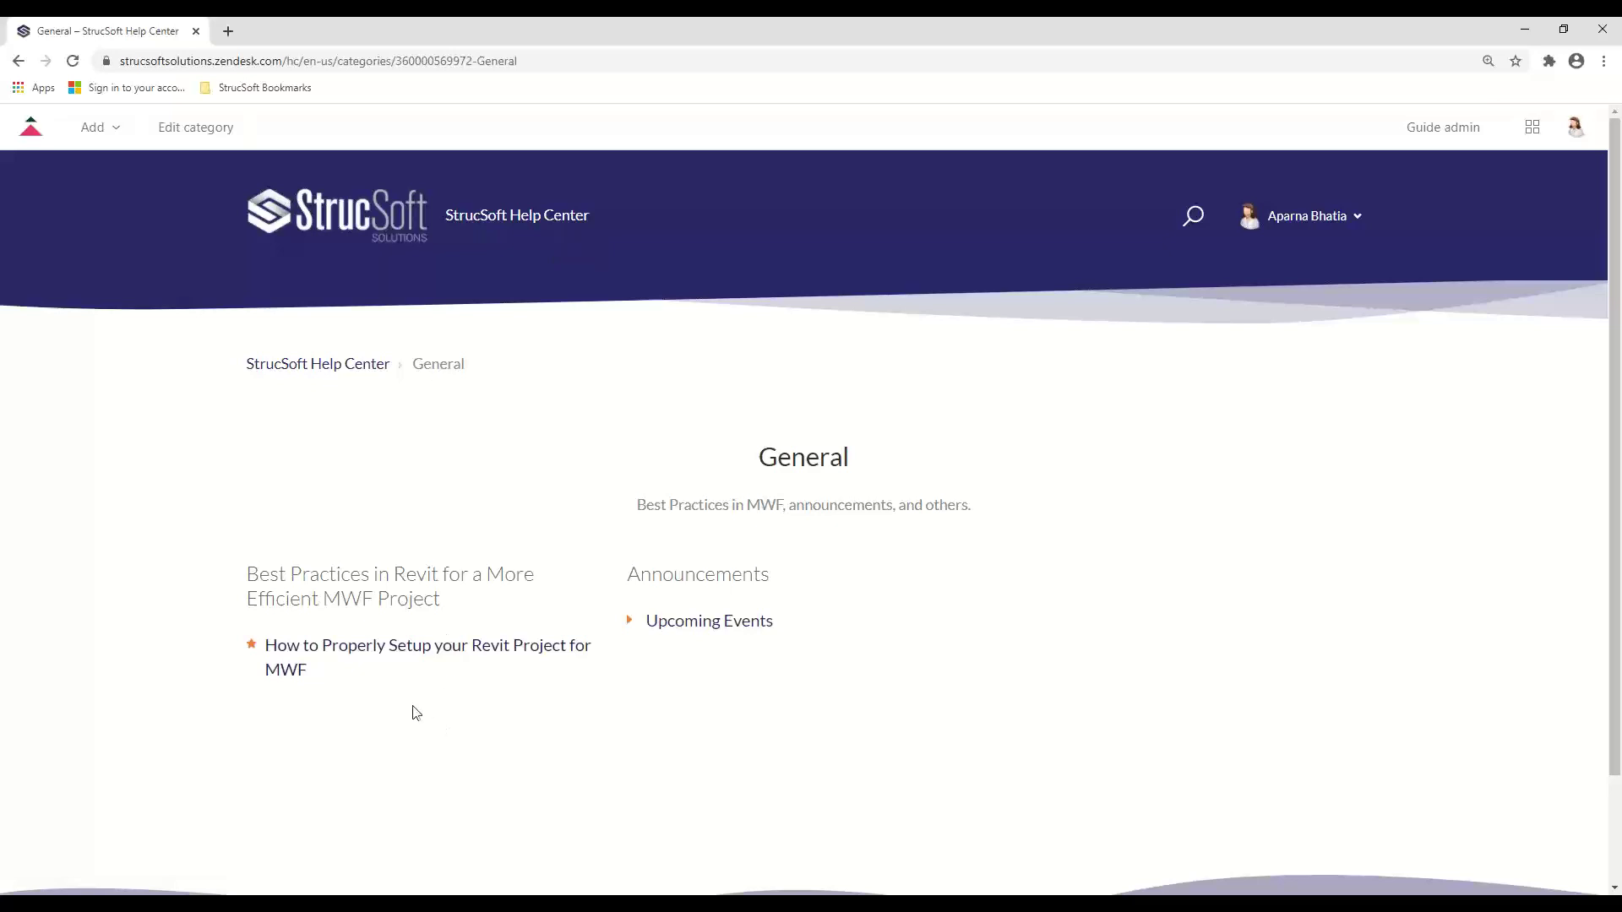
{"action": "left_click", "coordinate": [388, 658]}
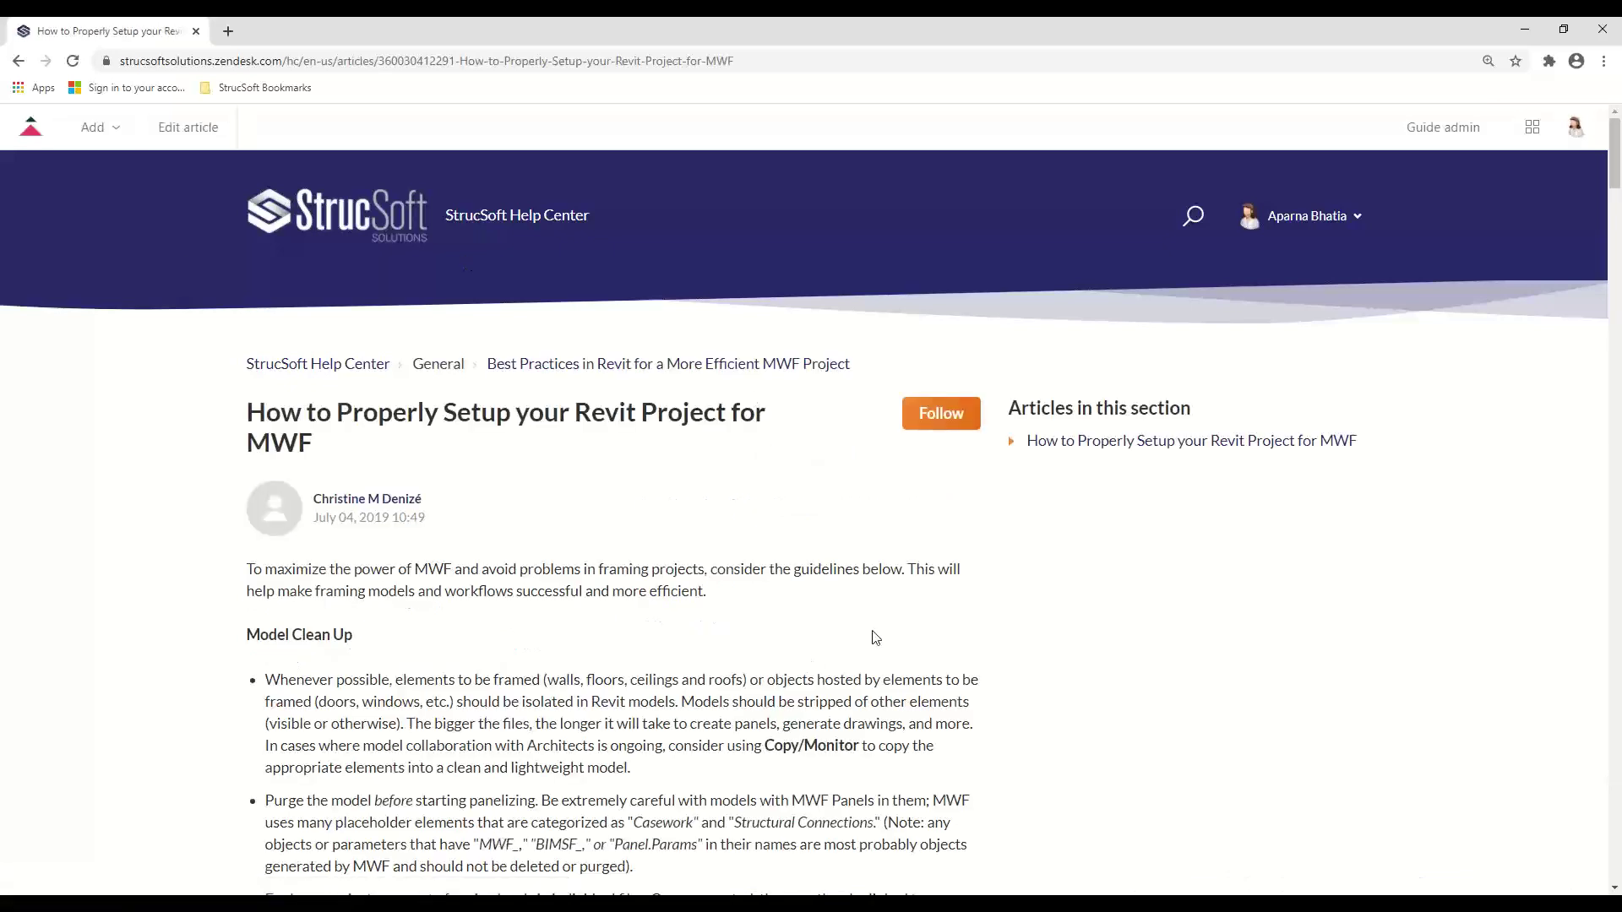
Skim the article's guidelines from Model Clean Up through Prepare Wall Types to the Verify Door and Window Types section.
{"action": "scroll", "coordinate": [875, 638], "scroll_direction": "down", "scroll_amount": 1}
{"action": "scroll", "coordinate": [453, 464], "scroll_direction": "down", "scroll_amount": 1}
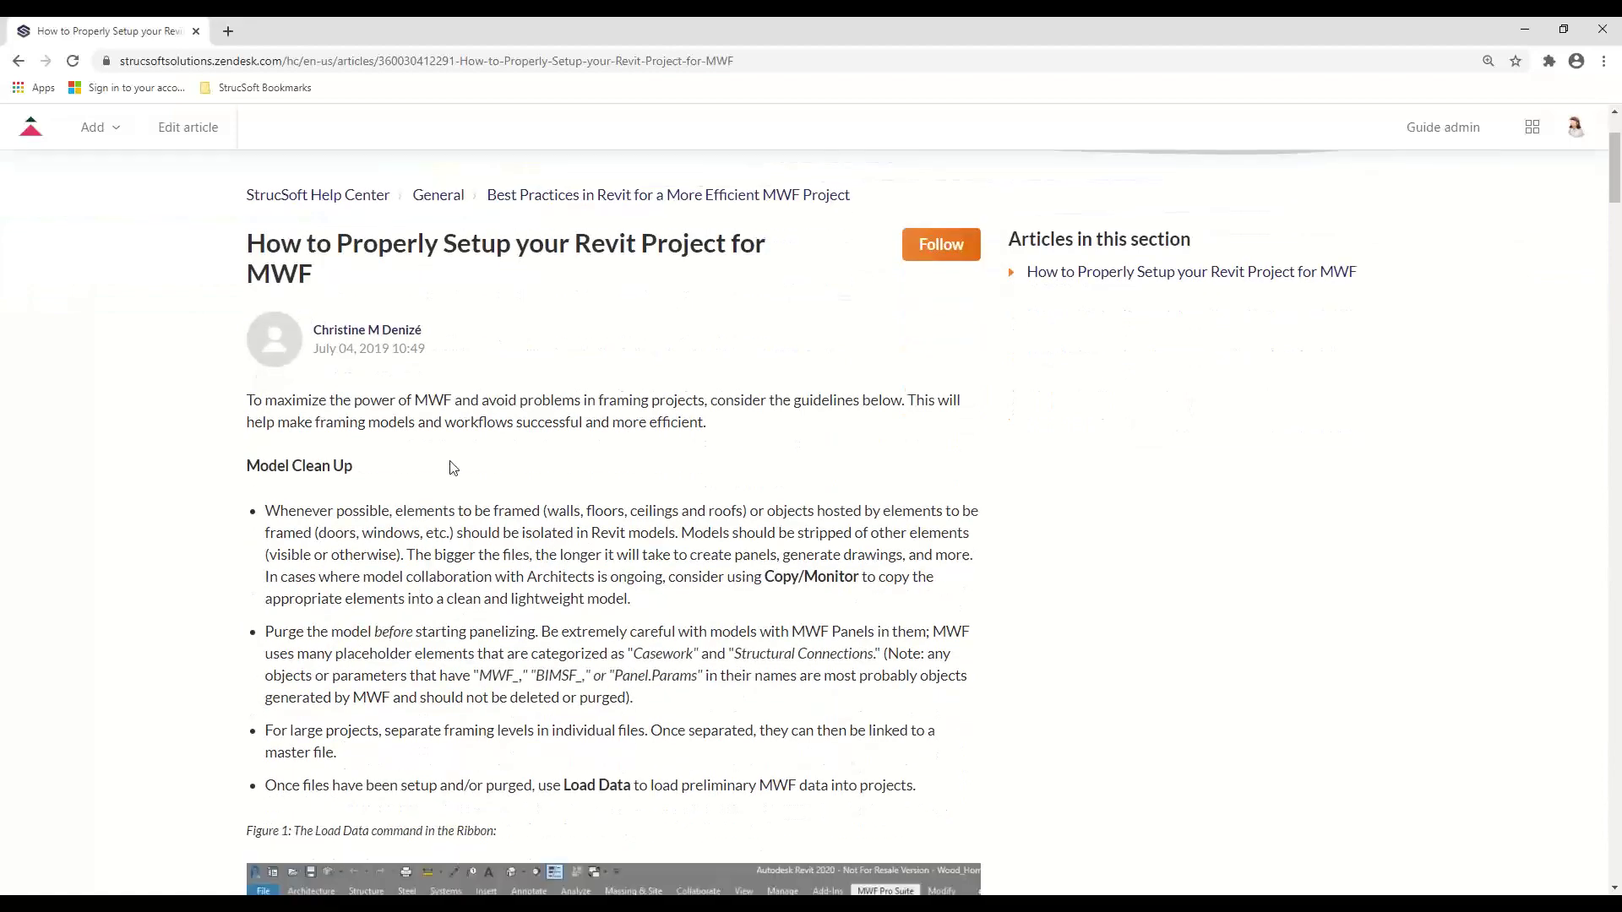
{"action": "scroll", "coordinate": [1575, 662], "scroll_direction": "down", "scroll_amount": 7}
{"action": "scroll", "coordinate": [1267, 655], "scroll_direction": "down", "scroll_amount": 3}
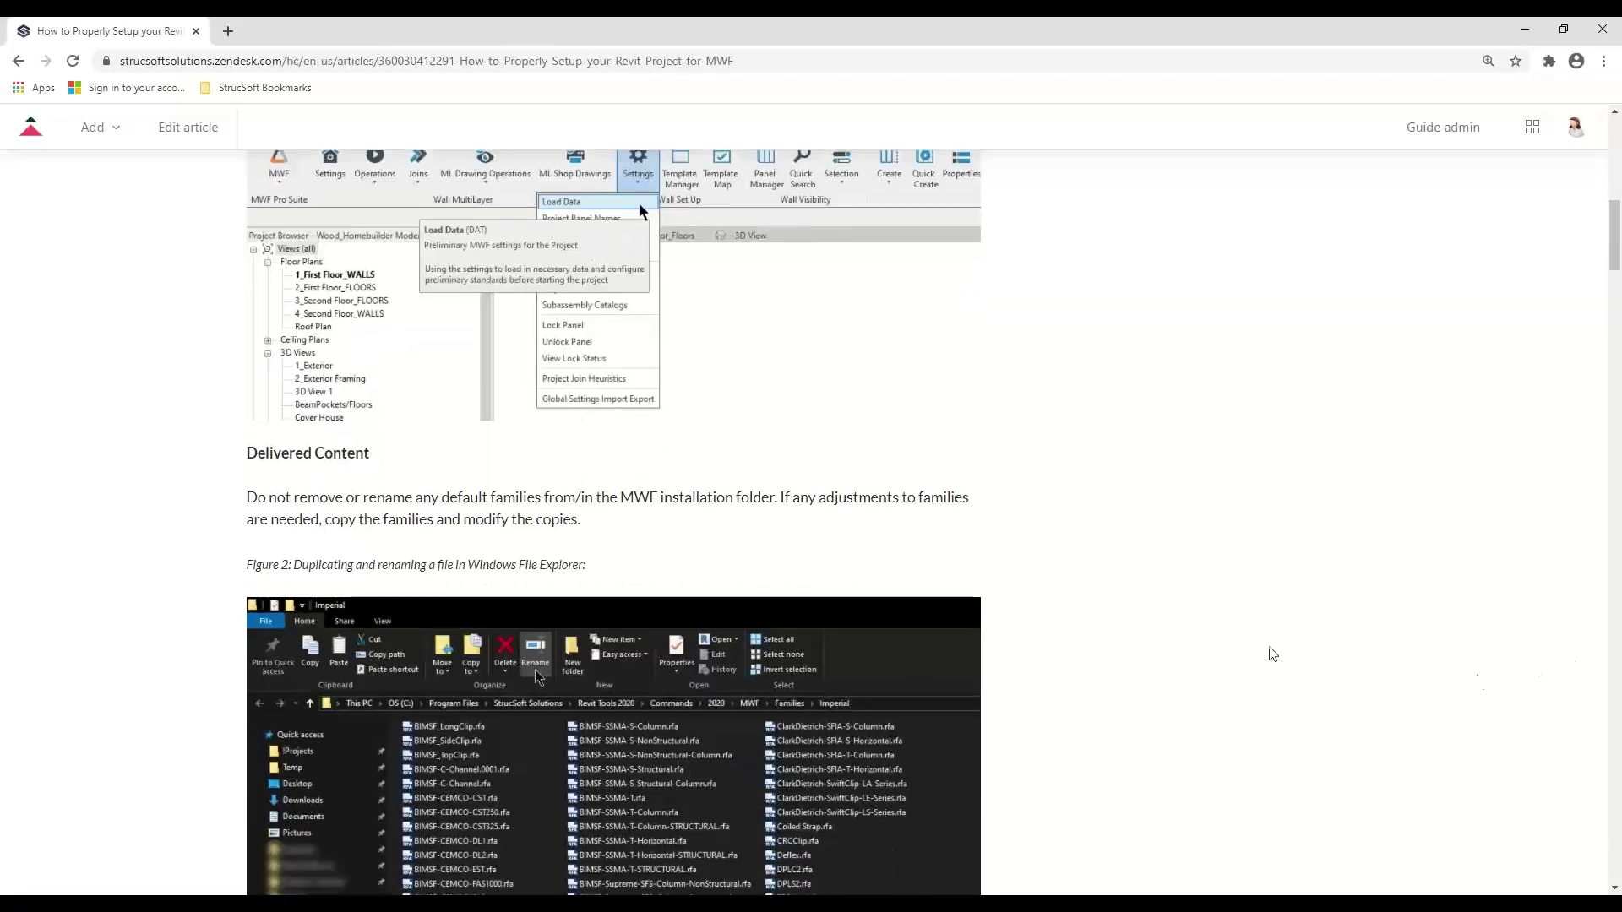
{"action": "scroll", "coordinate": [1480, 683], "scroll_direction": "down", "scroll_amount": 5}
{"action": "scroll", "coordinate": [1480, 686], "scroll_direction": "down", "scroll_amount": 10}
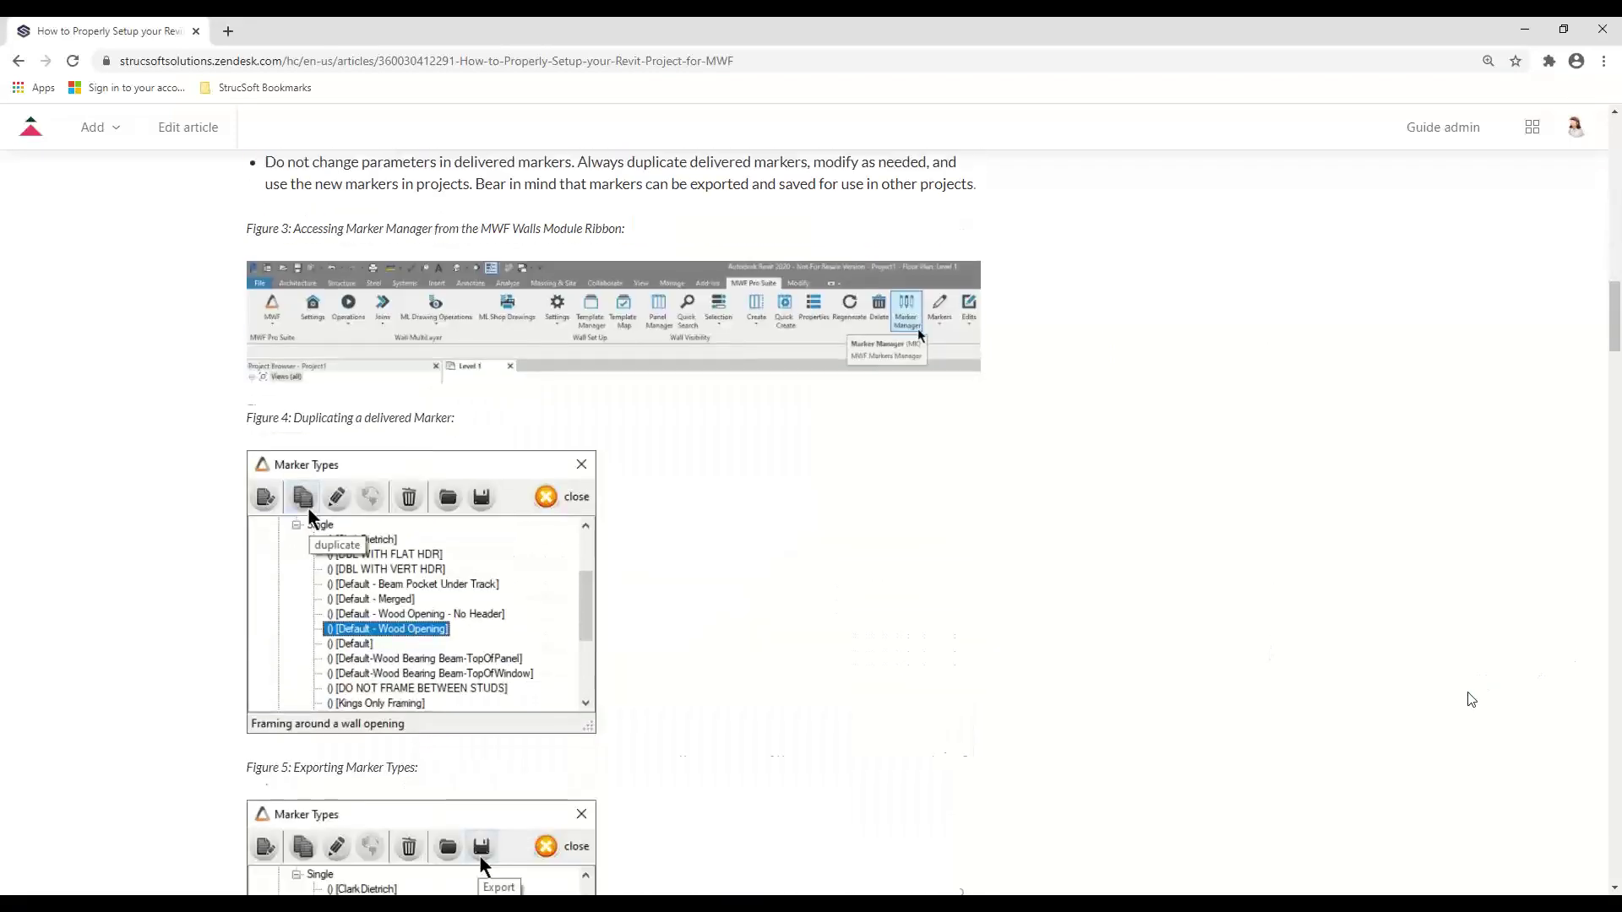
{"action": "scroll", "coordinate": [707, 474], "scroll_direction": "down", "scroll_amount": 5}
{"action": "scroll", "coordinate": [706, 474], "scroll_direction": "down", "scroll_amount": 2}
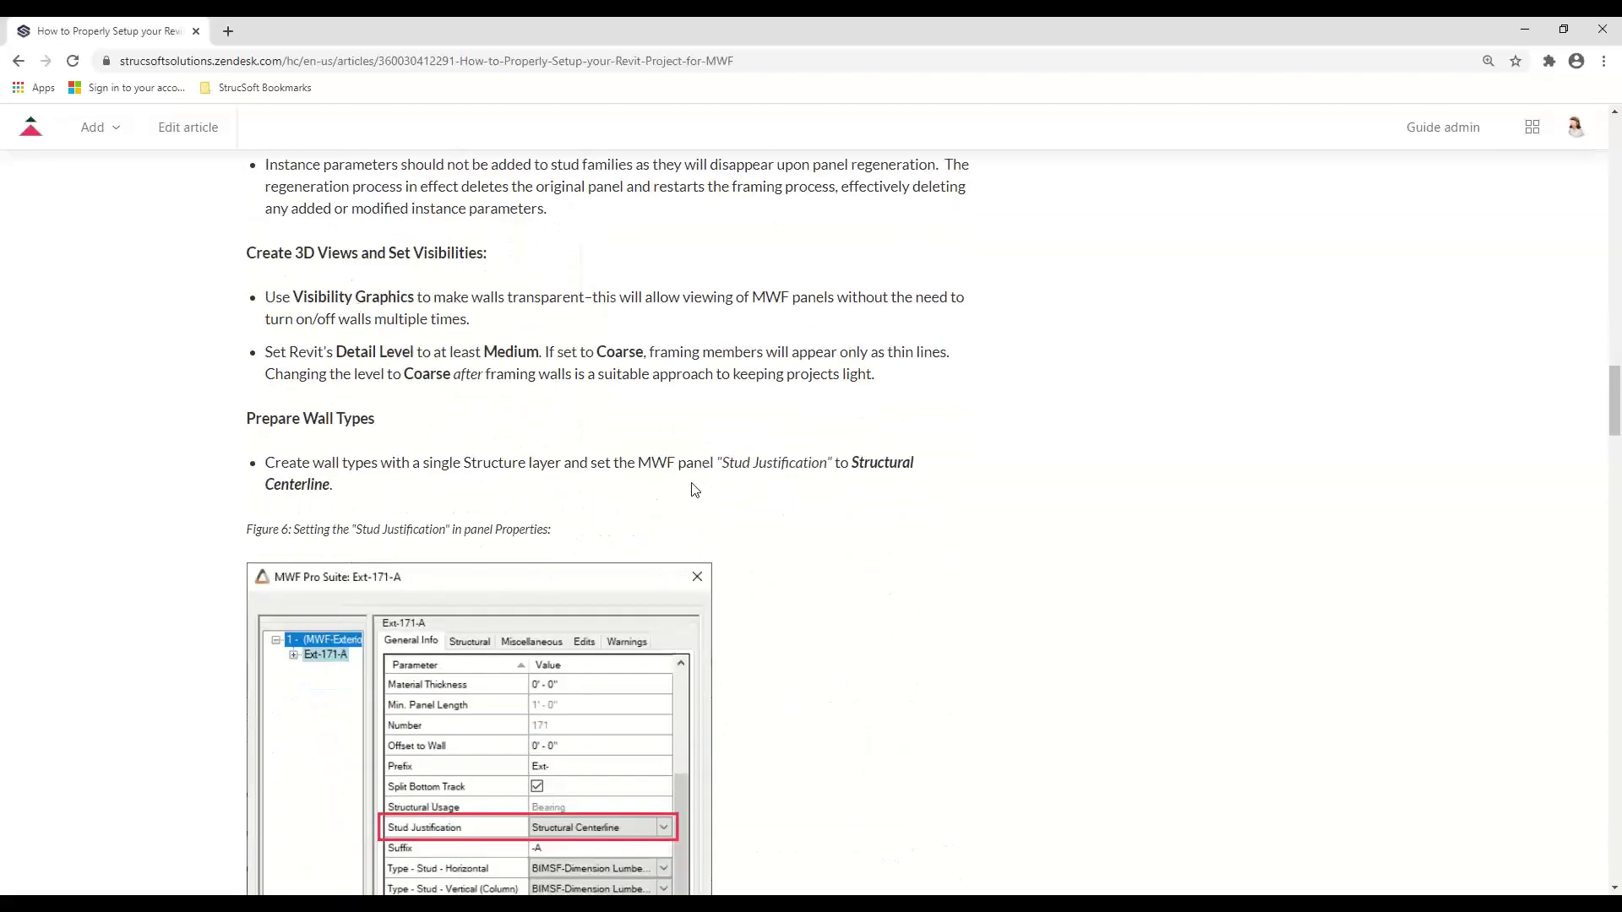
{"action": "scroll", "coordinate": [1194, 485], "scroll_direction": "down", "scroll_amount": 5}
{"action": "scroll", "coordinate": [1201, 490], "scroll_direction": "up", "scroll_amount": 1}
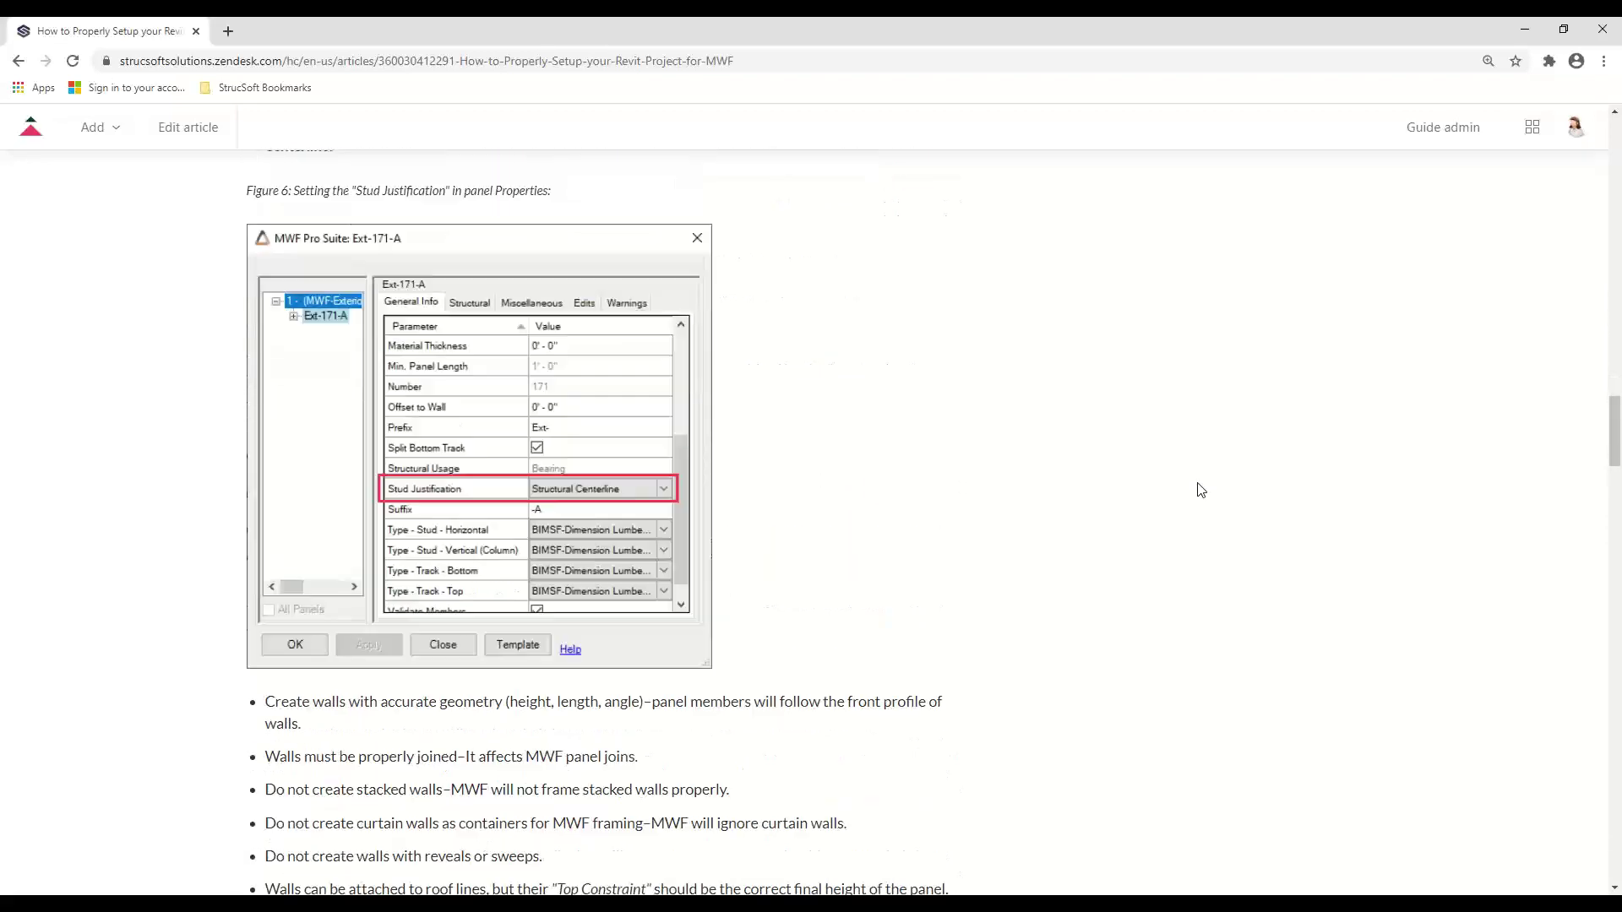
{"action": "scroll", "coordinate": [1201, 490], "scroll_direction": "down", "scroll_amount": 10}
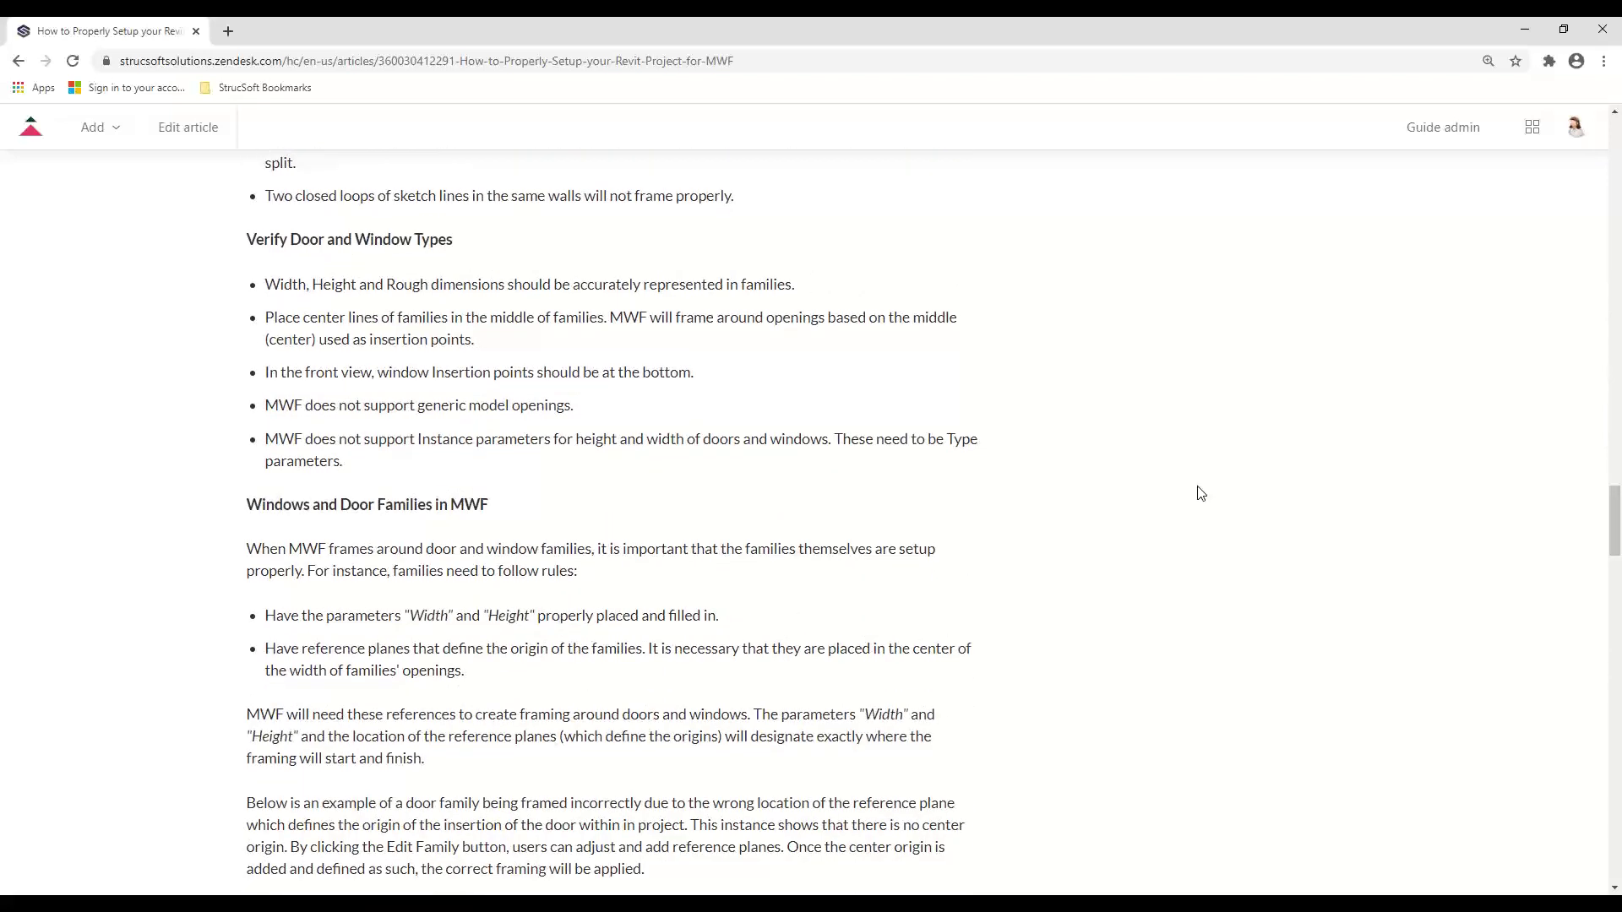
Examine the Verify Door and Window Types rules on family dimensions and the placement of center lines.
{"action": "left_click_drag", "start_coordinate": [220, 216], "coordinate": [875, 479]}
{"action": "left_click", "coordinate": [872, 459]}
{"action": "left_click_drag", "start_coordinate": [272, 242], "coordinate": [328, 244]}
{"action": "left_click", "coordinate": [304, 253]}
{"action": "left_click_drag", "start_coordinate": [391, 318], "coordinate": [459, 318]}
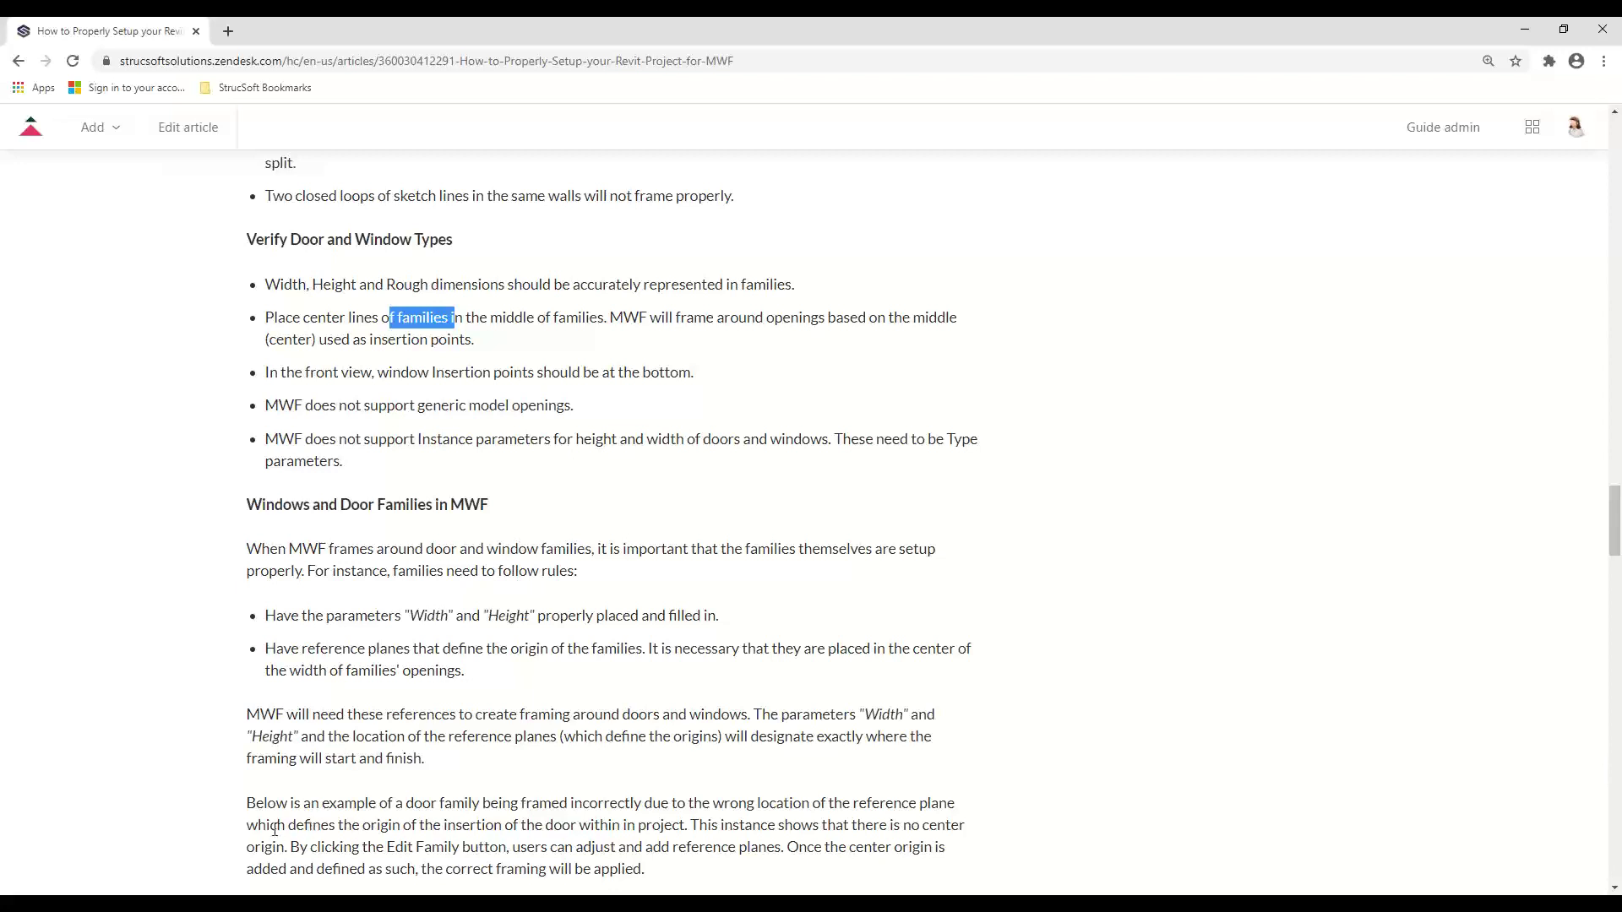
{"action": "left_click", "coordinate": [629, 332]}
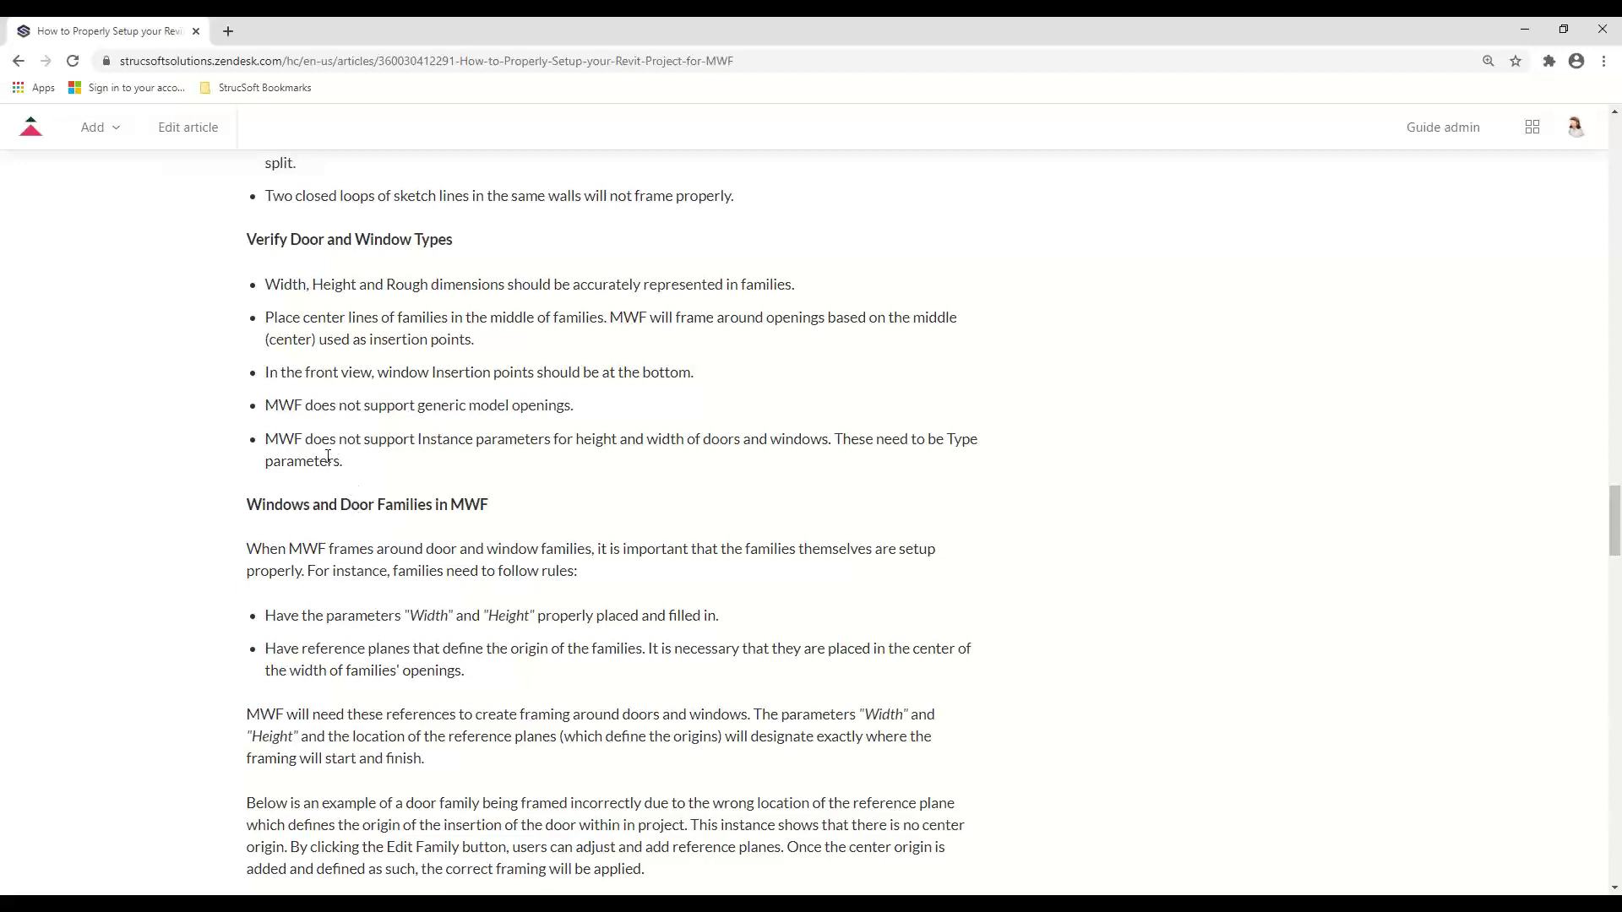
Highlight and read the rule on Instance versus Type parameters for the height and width of doors and windows.
{"action": "left_click_drag", "start_coordinate": [295, 440], "coordinate": [570, 465]}
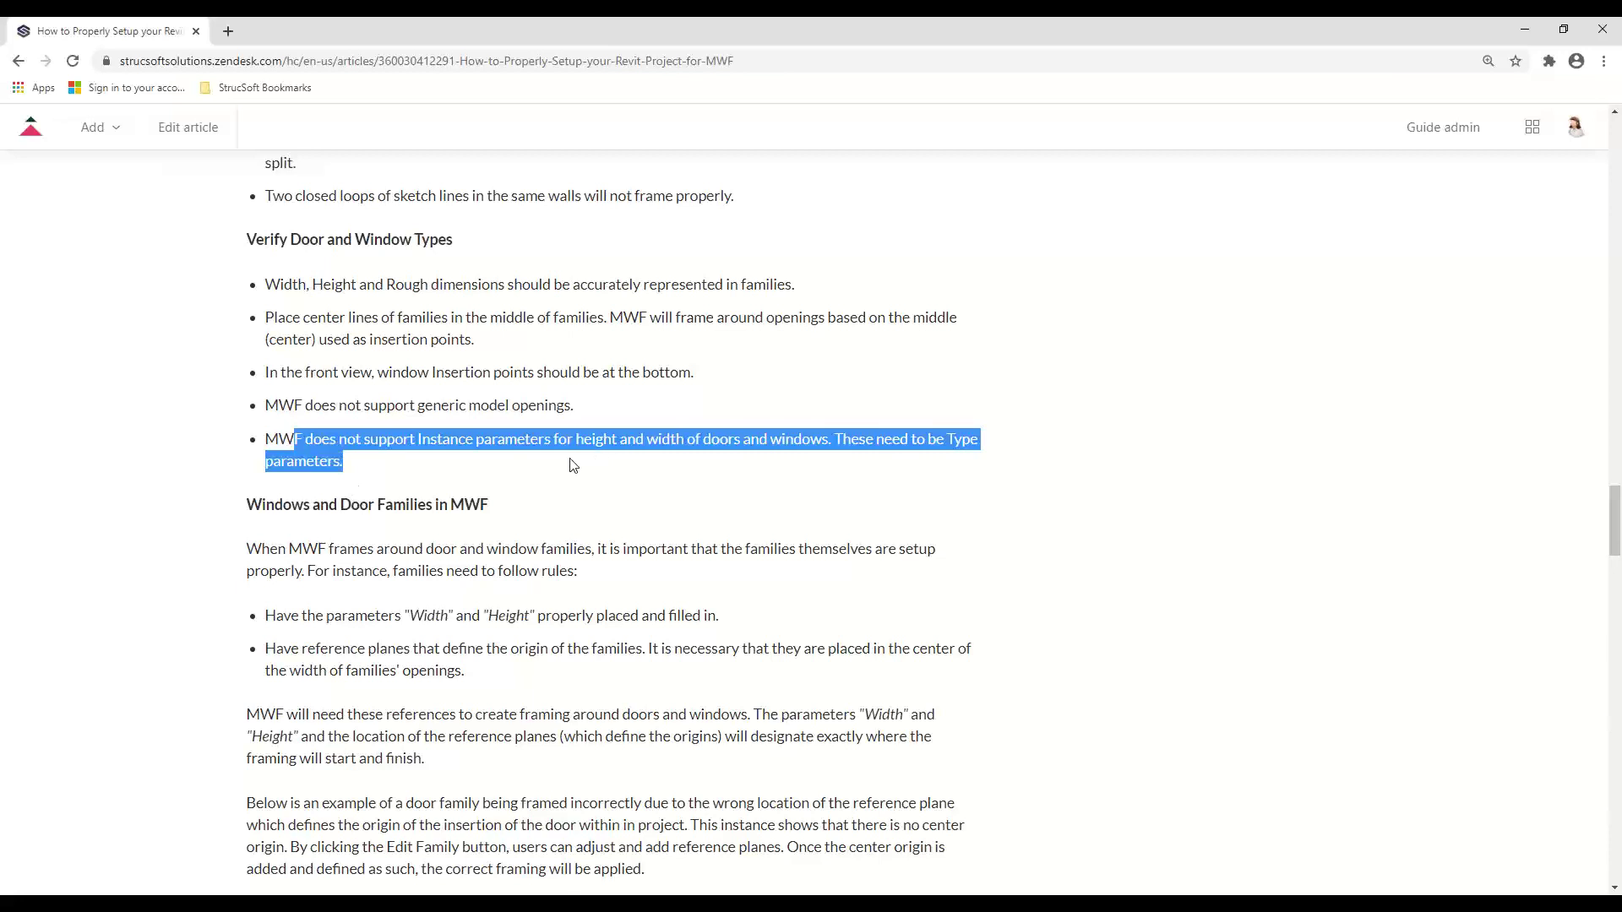
{"action": "left_click", "coordinate": [573, 465]}
{"action": "left_click_drag", "start_coordinate": [411, 441], "coordinate": [831, 439]}
{"action": "left_click", "coordinate": [824, 479]}
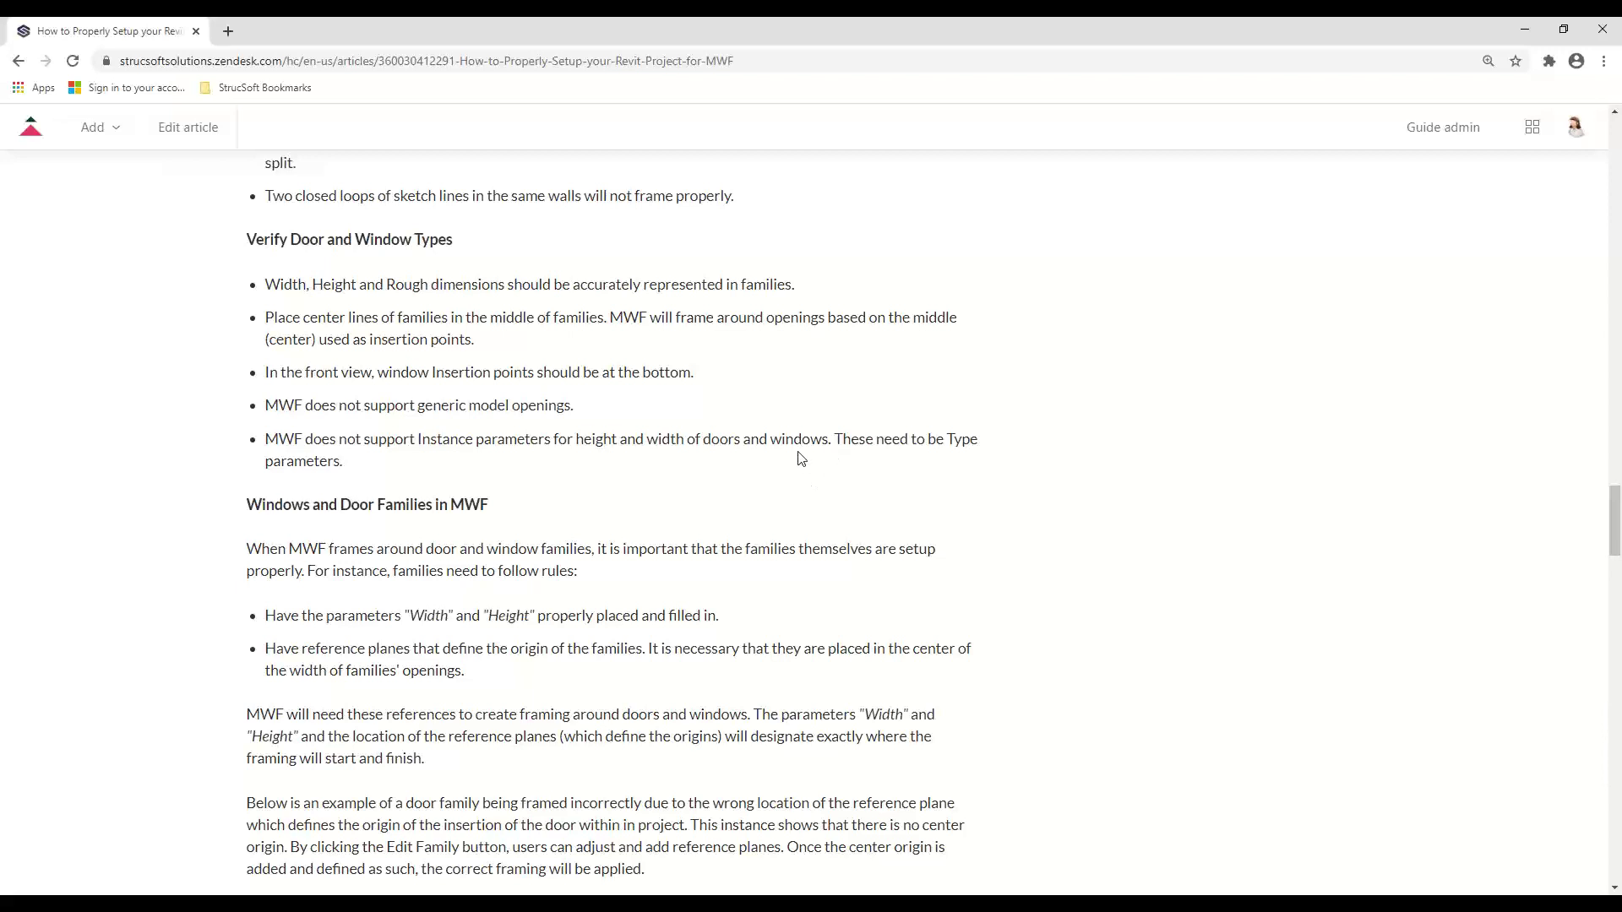
Read the Windows and Door Families in MWF section through the Figure 7 example of incorrect center line placement.
{"action": "scroll", "coordinate": [507, 540], "scroll_direction": "down", "scroll_amount": 2}
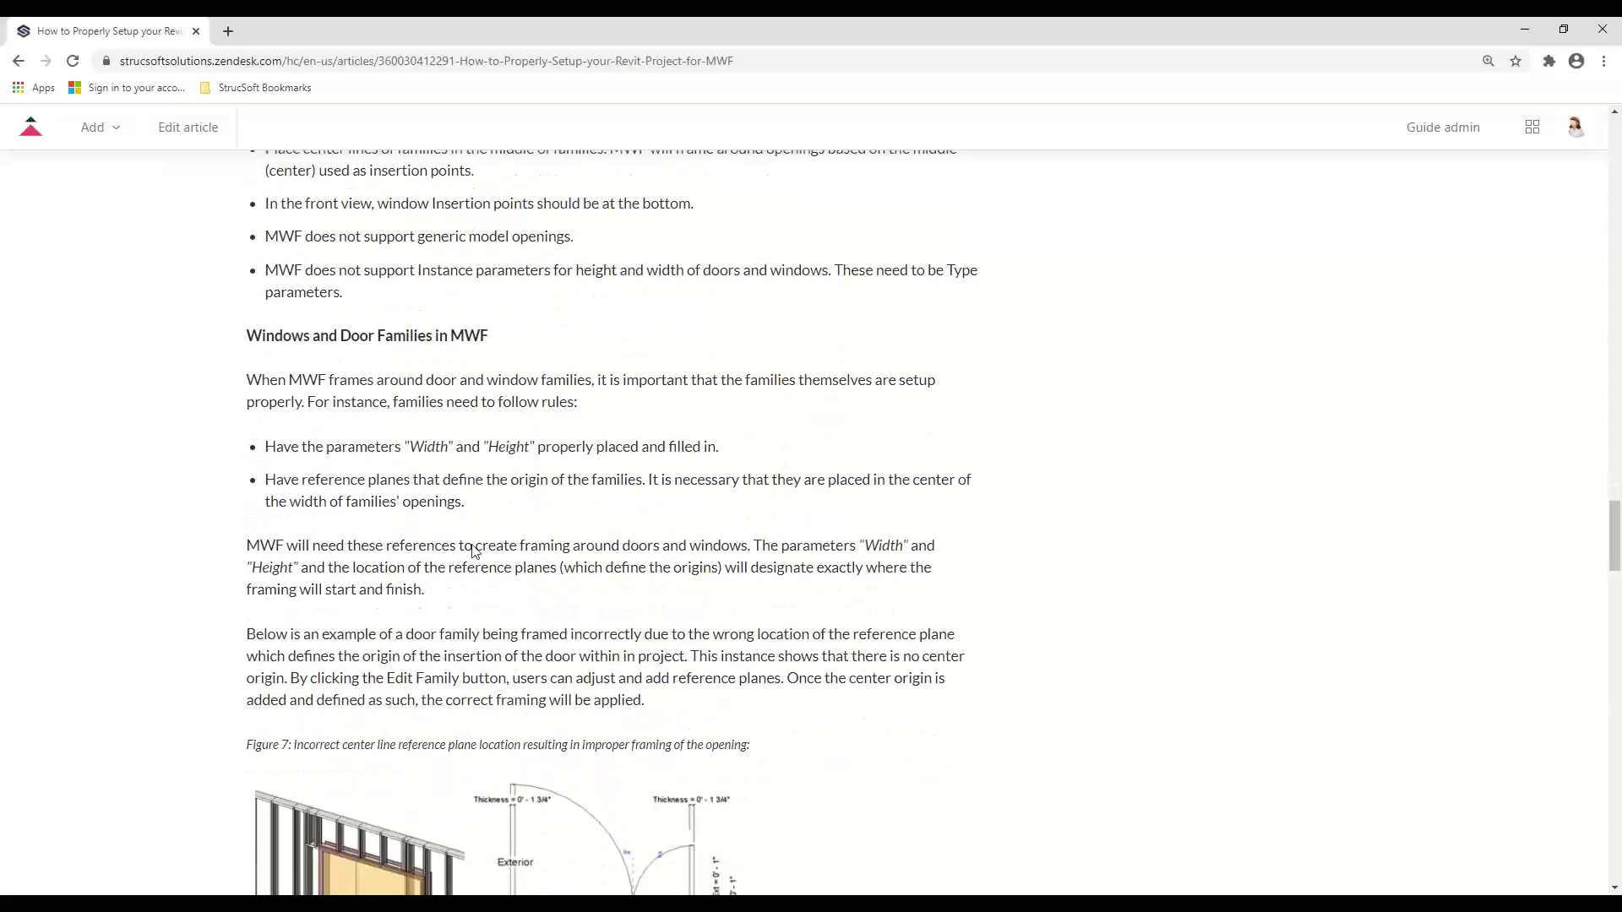
{"action": "left_click_drag", "start_coordinate": [247, 336], "coordinate": [287, 336]}
{"action": "left_click", "coordinate": [250, 340]}
{"action": "scroll", "coordinate": [403, 439], "scroll_direction": "down", "scroll_amount": 1}
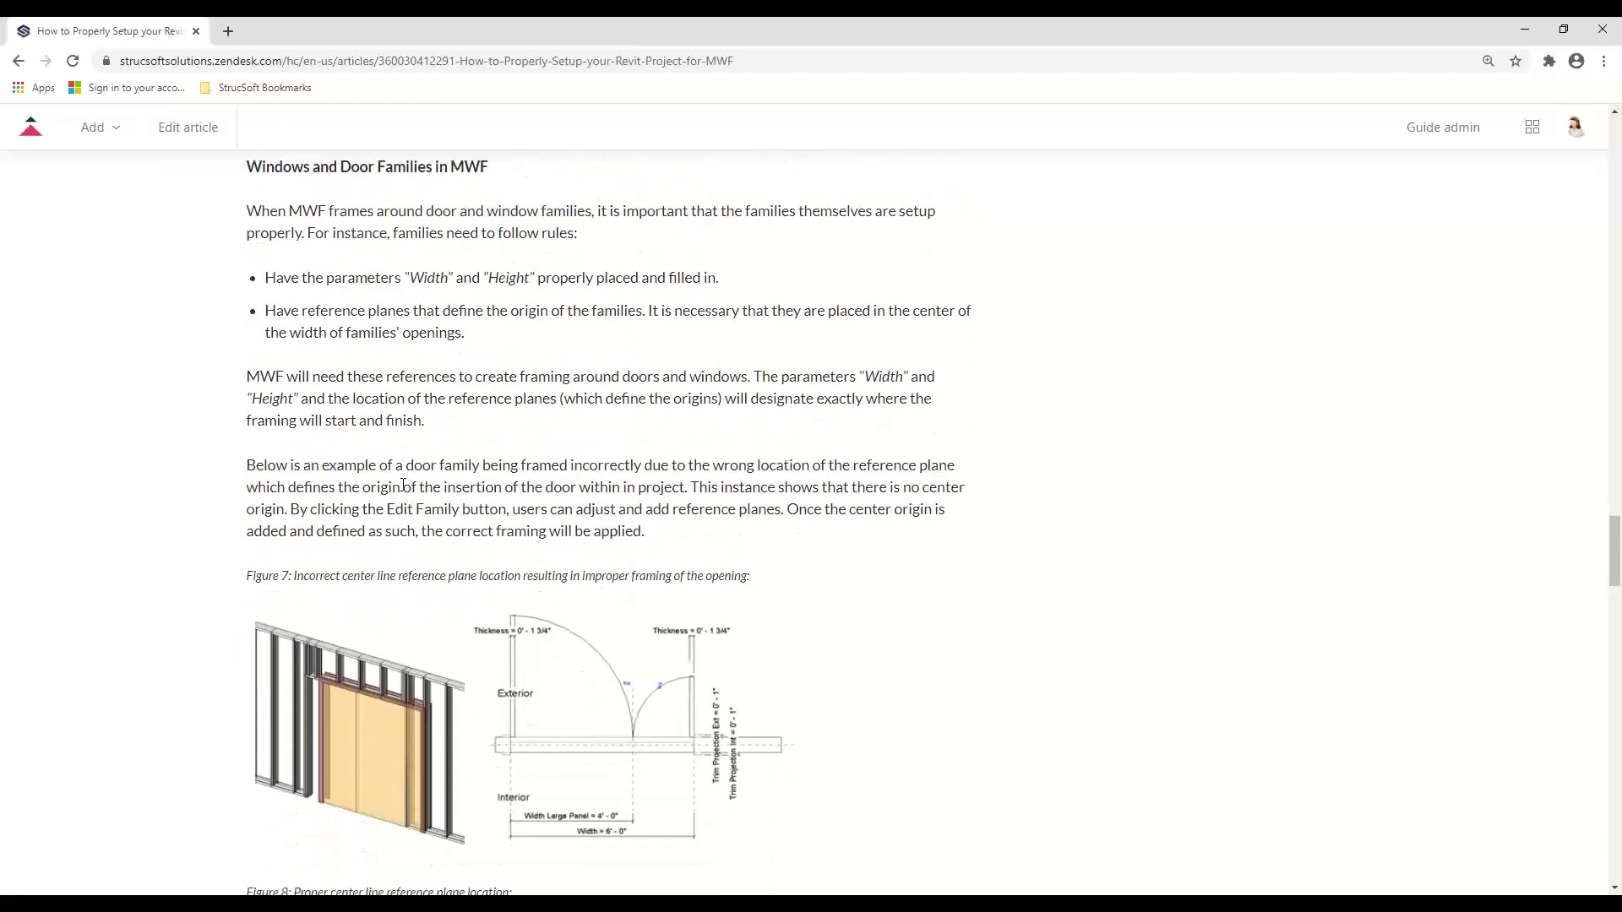
{"action": "scroll", "coordinate": [403, 485], "scroll_direction": "down", "scroll_amount": 1}
{"action": "scroll", "coordinate": [740, 668], "scroll_direction": "down", "scroll_amount": 2}
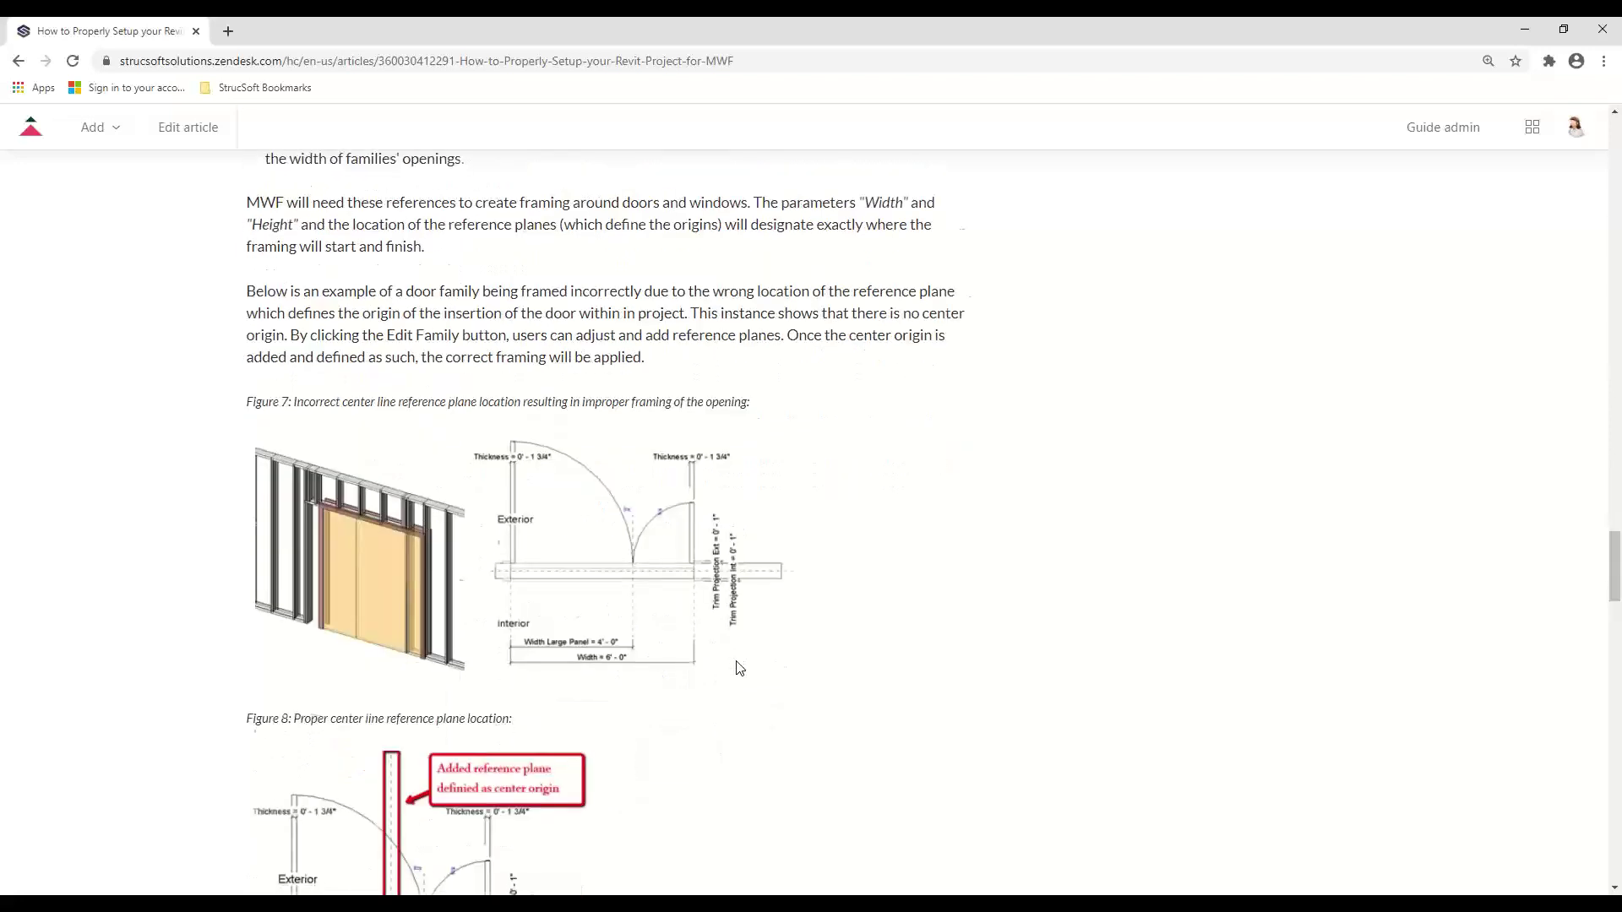
Read Figures 8 and 9 on the proper center line reference plane and framed opening, returning to the Windows and Door Families in MWF section.
{"action": "scroll", "coordinate": [739, 669], "scroll_direction": "down", "scroll_amount": 2}
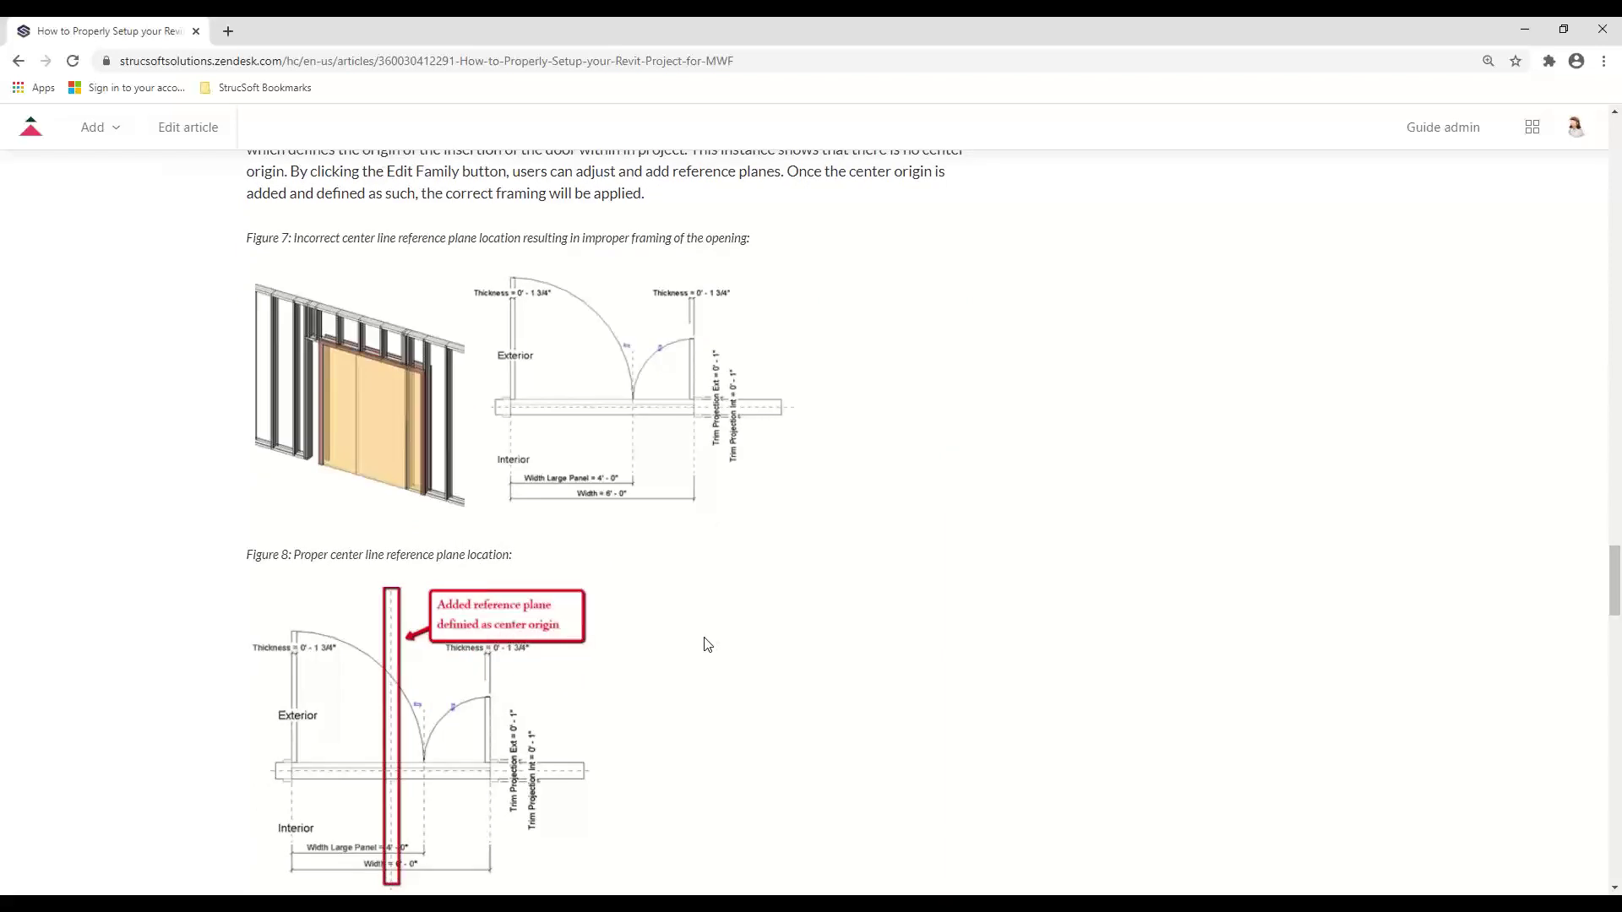
{"action": "scroll", "coordinate": [712, 644], "scroll_direction": "down", "scroll_amount": 1}
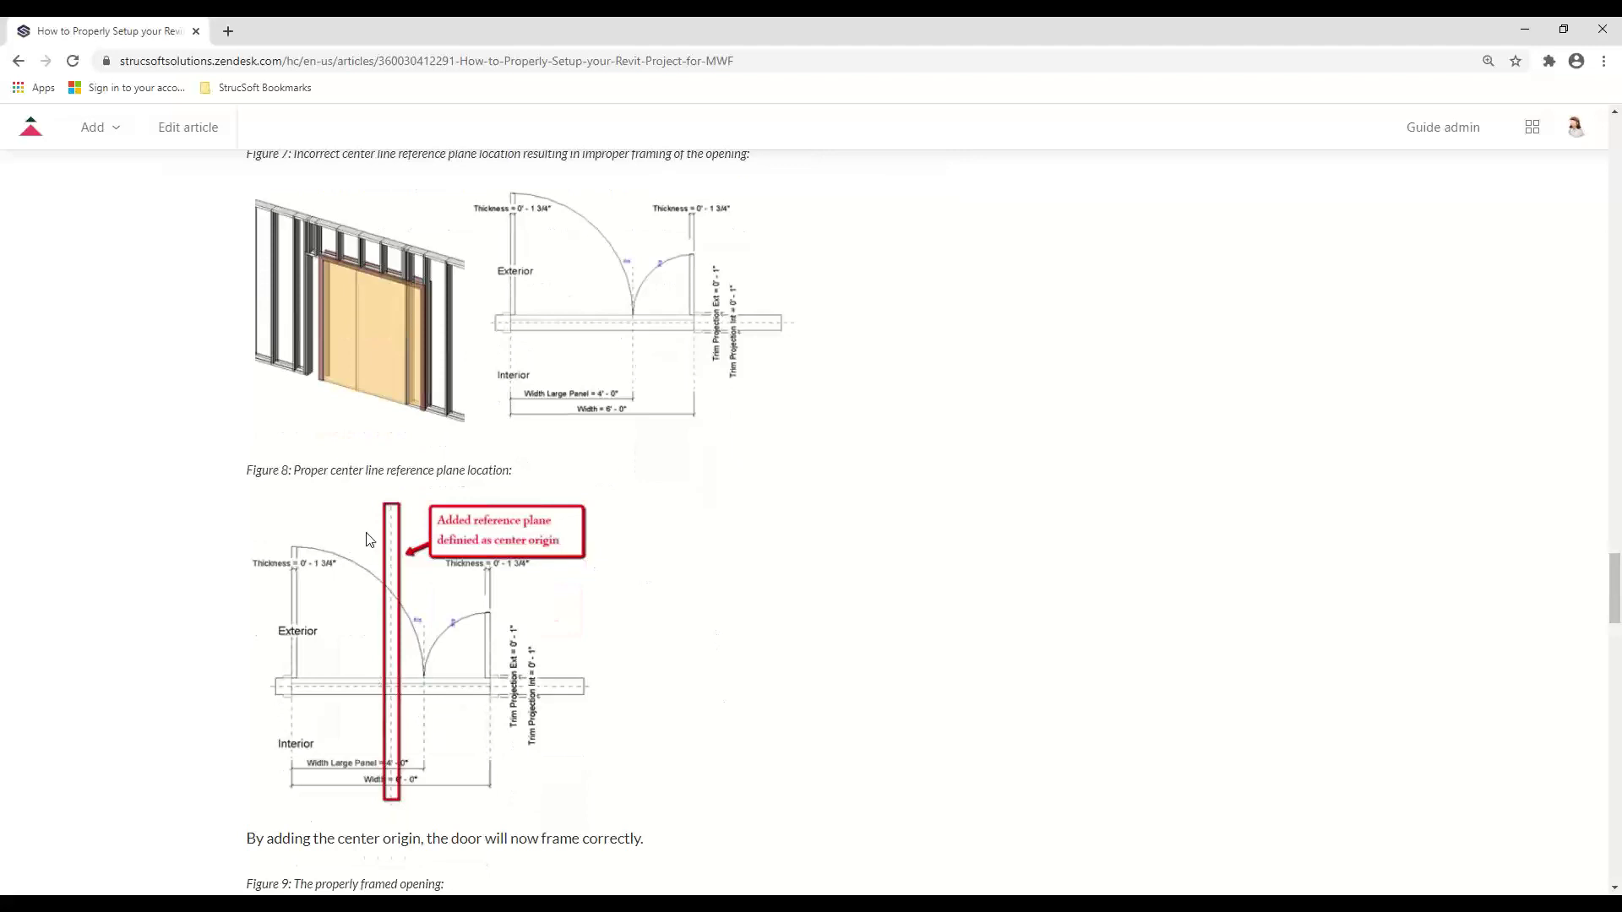
{"action": "scroll", "coordinate": [390, 660], "scroll_direction": "down", "scroll_amount": 1}
{"action": "scroll", "coordinate": [389, 660], "scroll_direction": "down", "scroll_amount": 2}
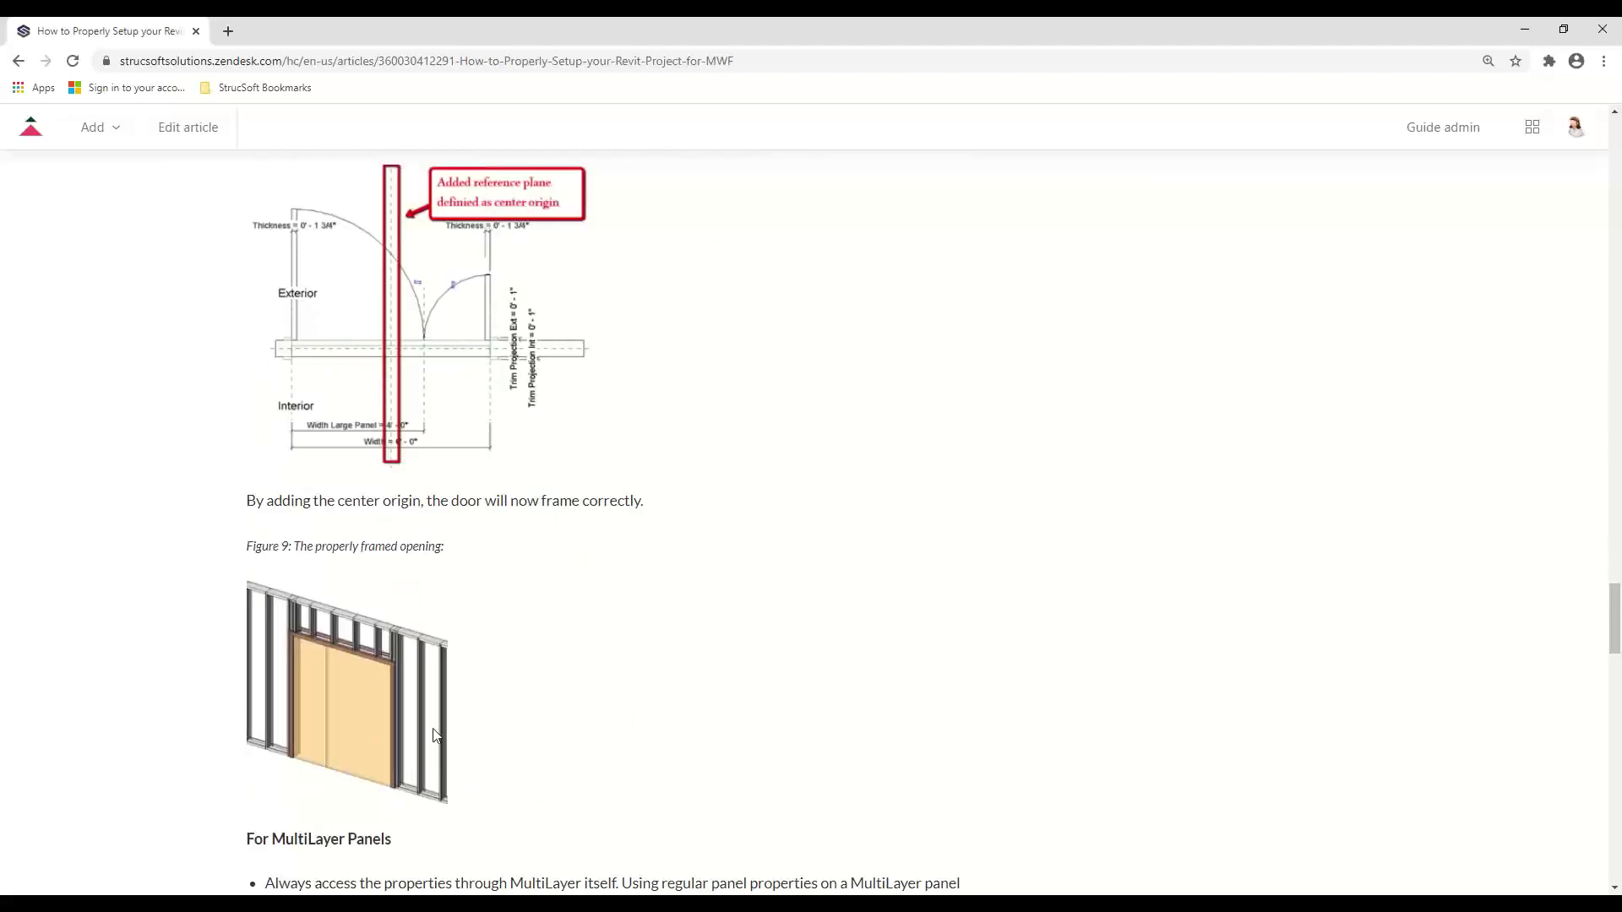
{"action": "scroll", "coordinate": [1031, 703], "scroll_direction": "up", "scroll_amount": 7}
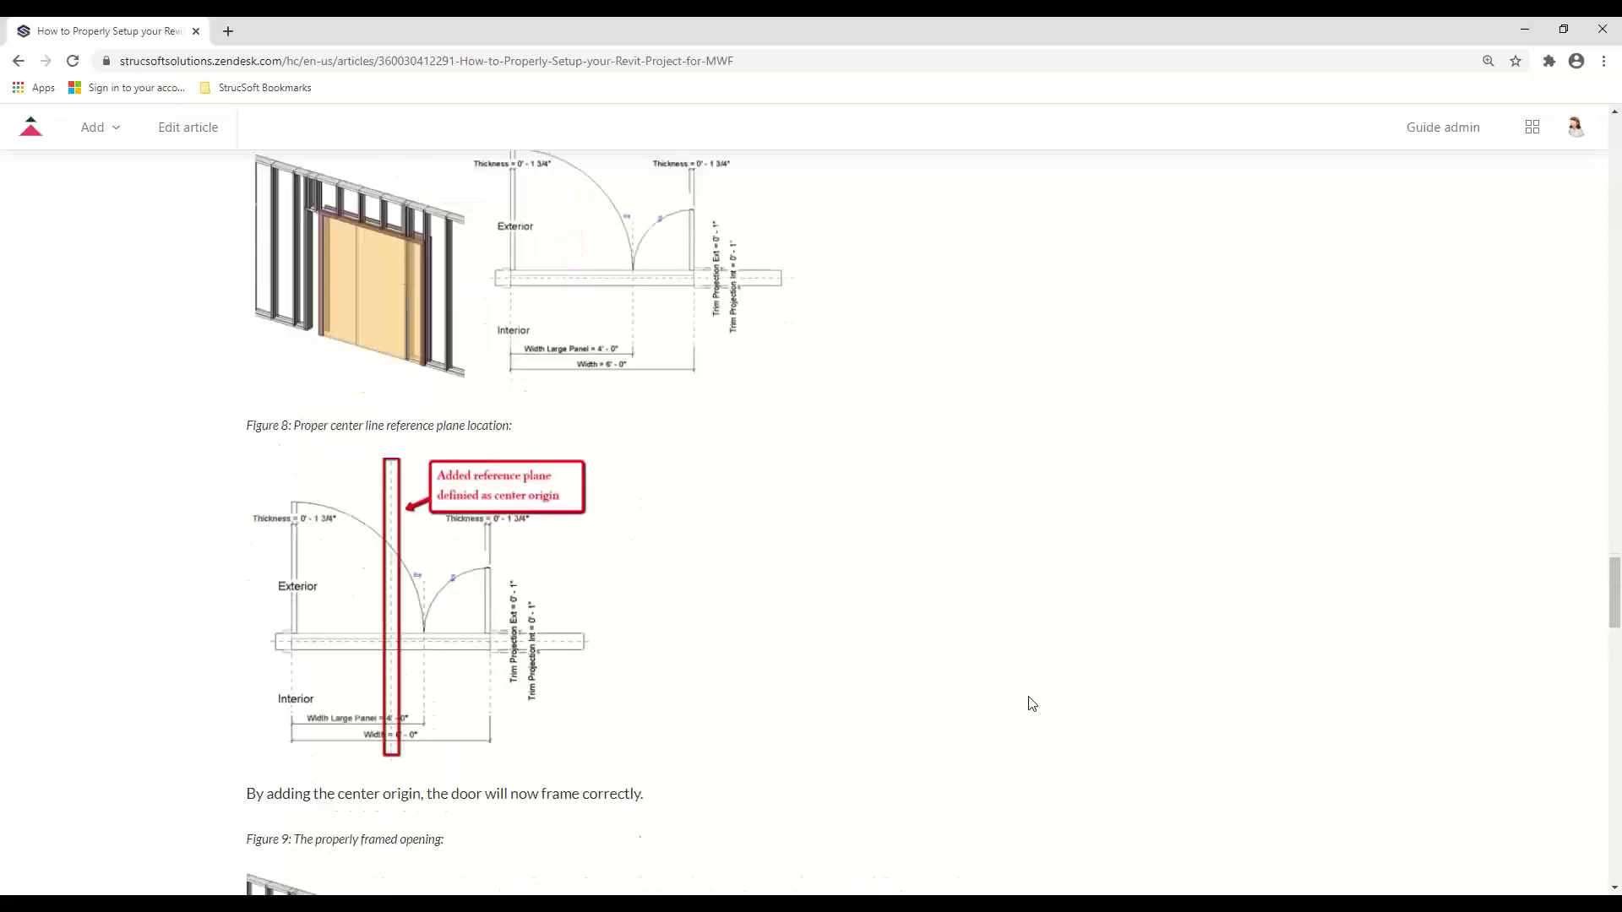
{"action": "scroll", "coordinate": [1031, 704], "scroll_direction": "up", "scroll_amount": 1}
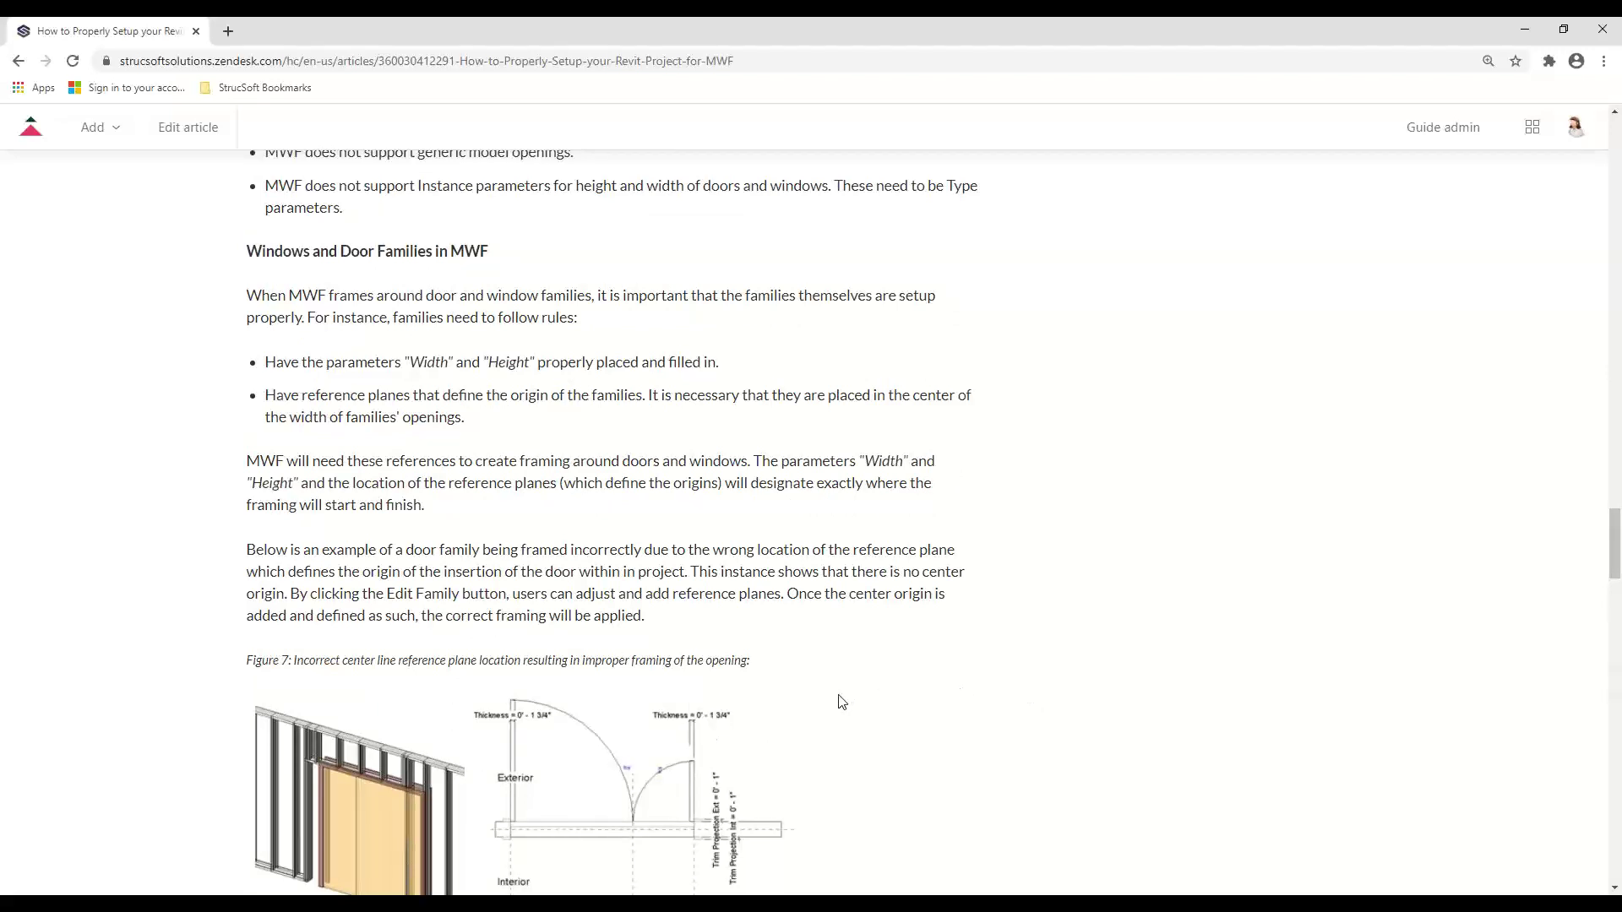
Switch to the Residential Birches project in Revit and open the Window Elevation view from its marker on the Level 2 floor plan.
{"action": "left_click", "coordinate": [1525, 29]}
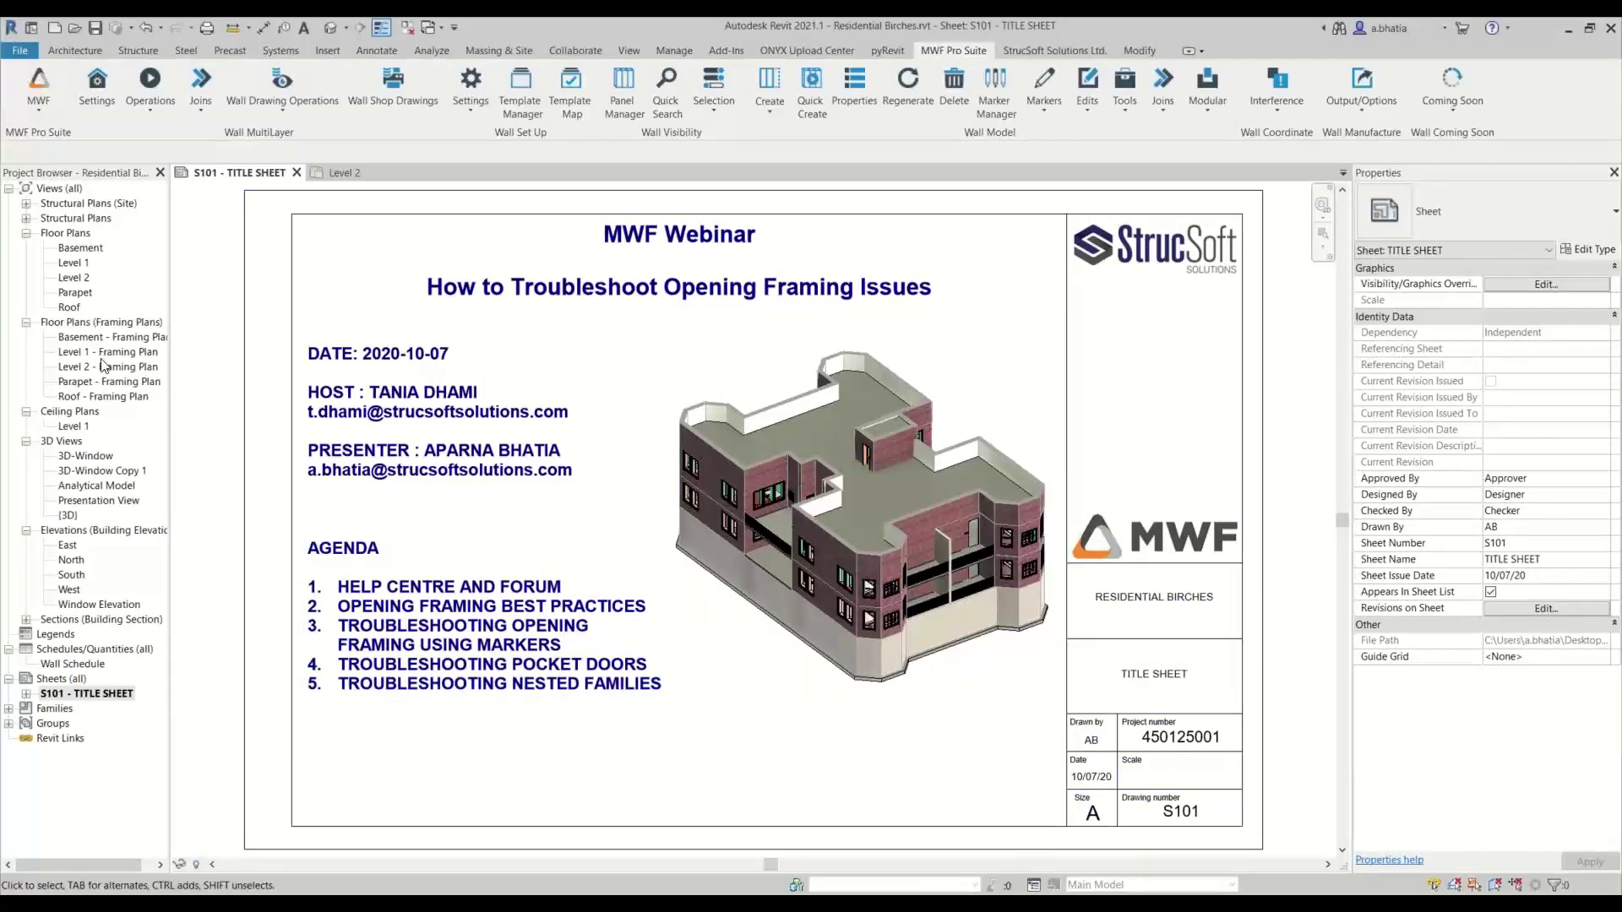
{"action": "double_click", "coordinate": [74, 278]}
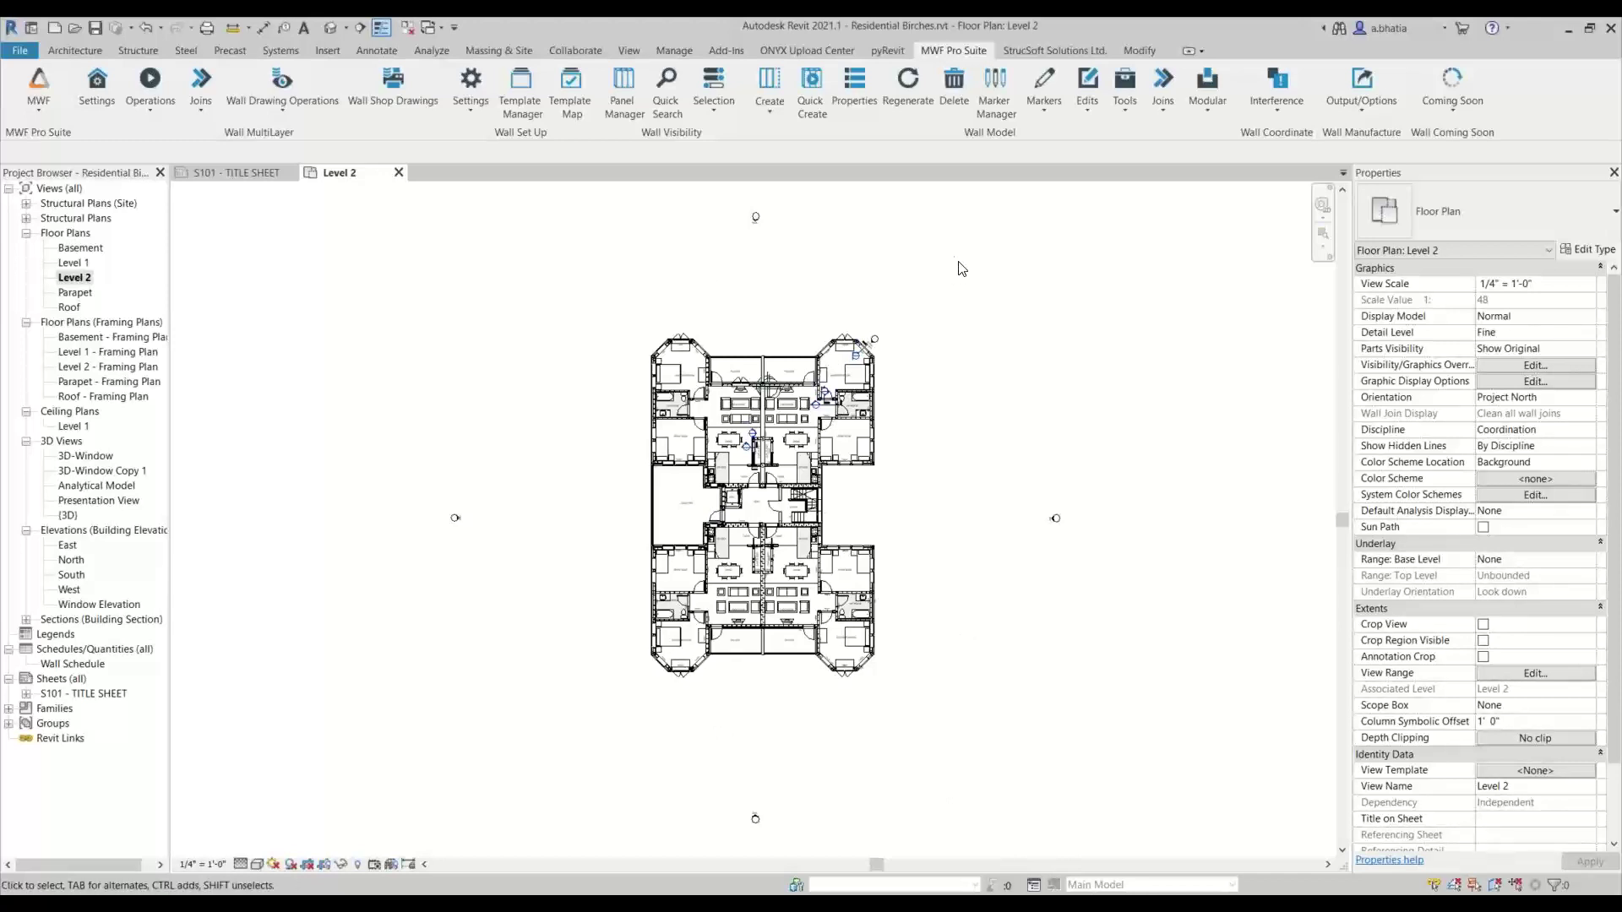
{"action": "scroll", "coordinate": [929, 283], "scroll_direction": "up", "scroll_amount": 1}
{"action": "scroll", "coordinate": [878, 341], "scroll_direction": "up", "scroll_amount": 5}
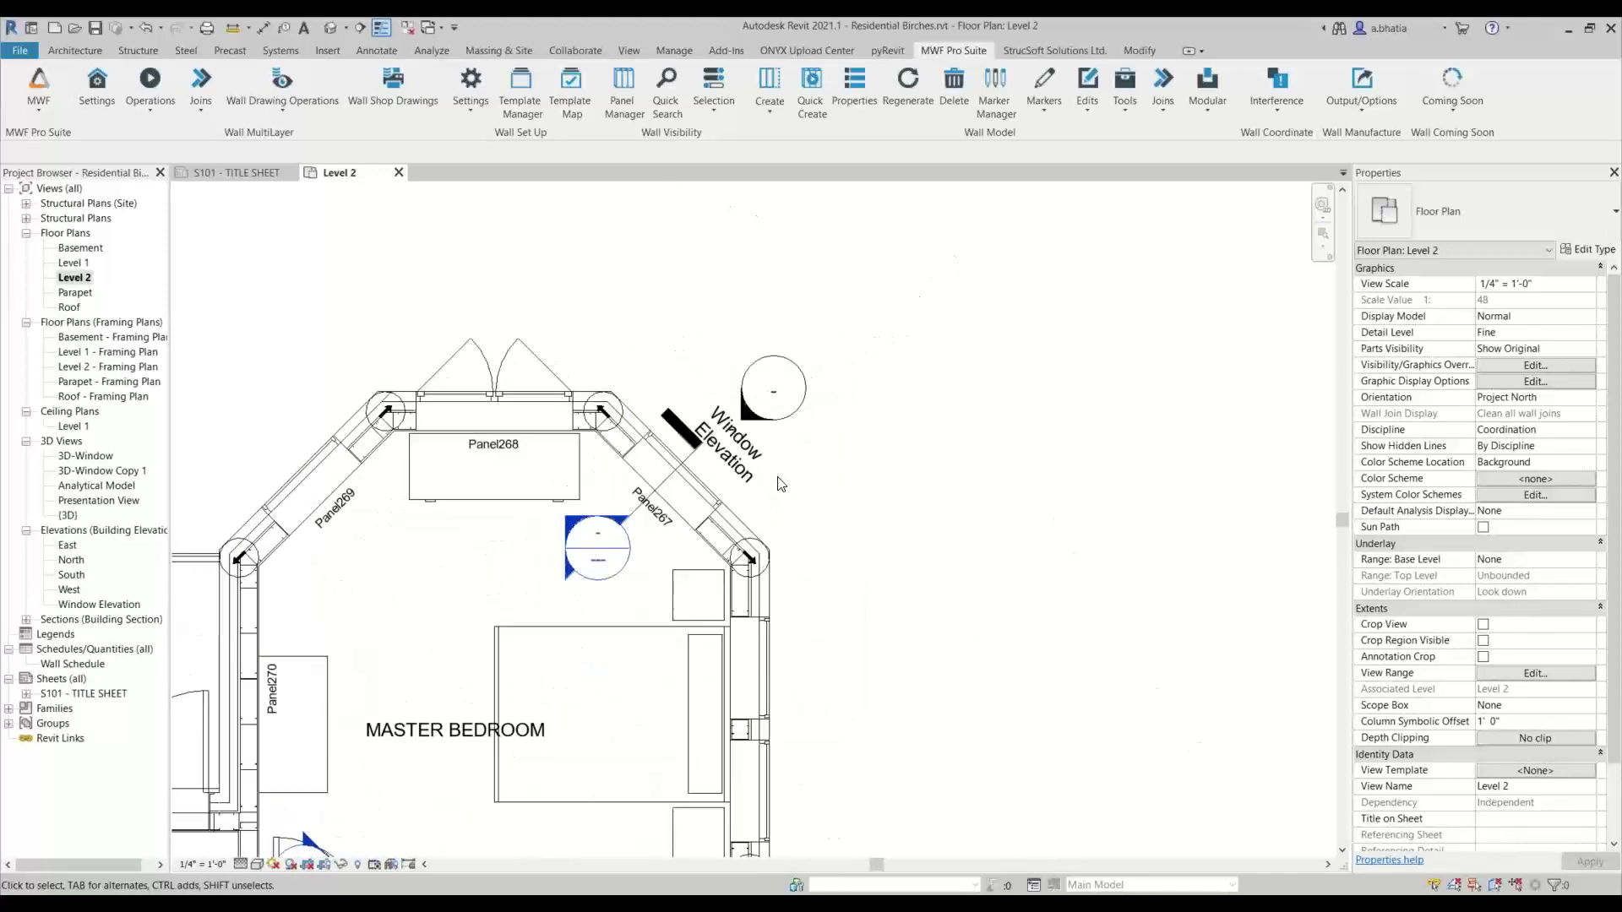
{"action": "scroll", "coordinate": [746, 438], "scroll_direction": "up", "scroll_amount": 2}
{"action": "right_click", "coordinate": [765, 473]}
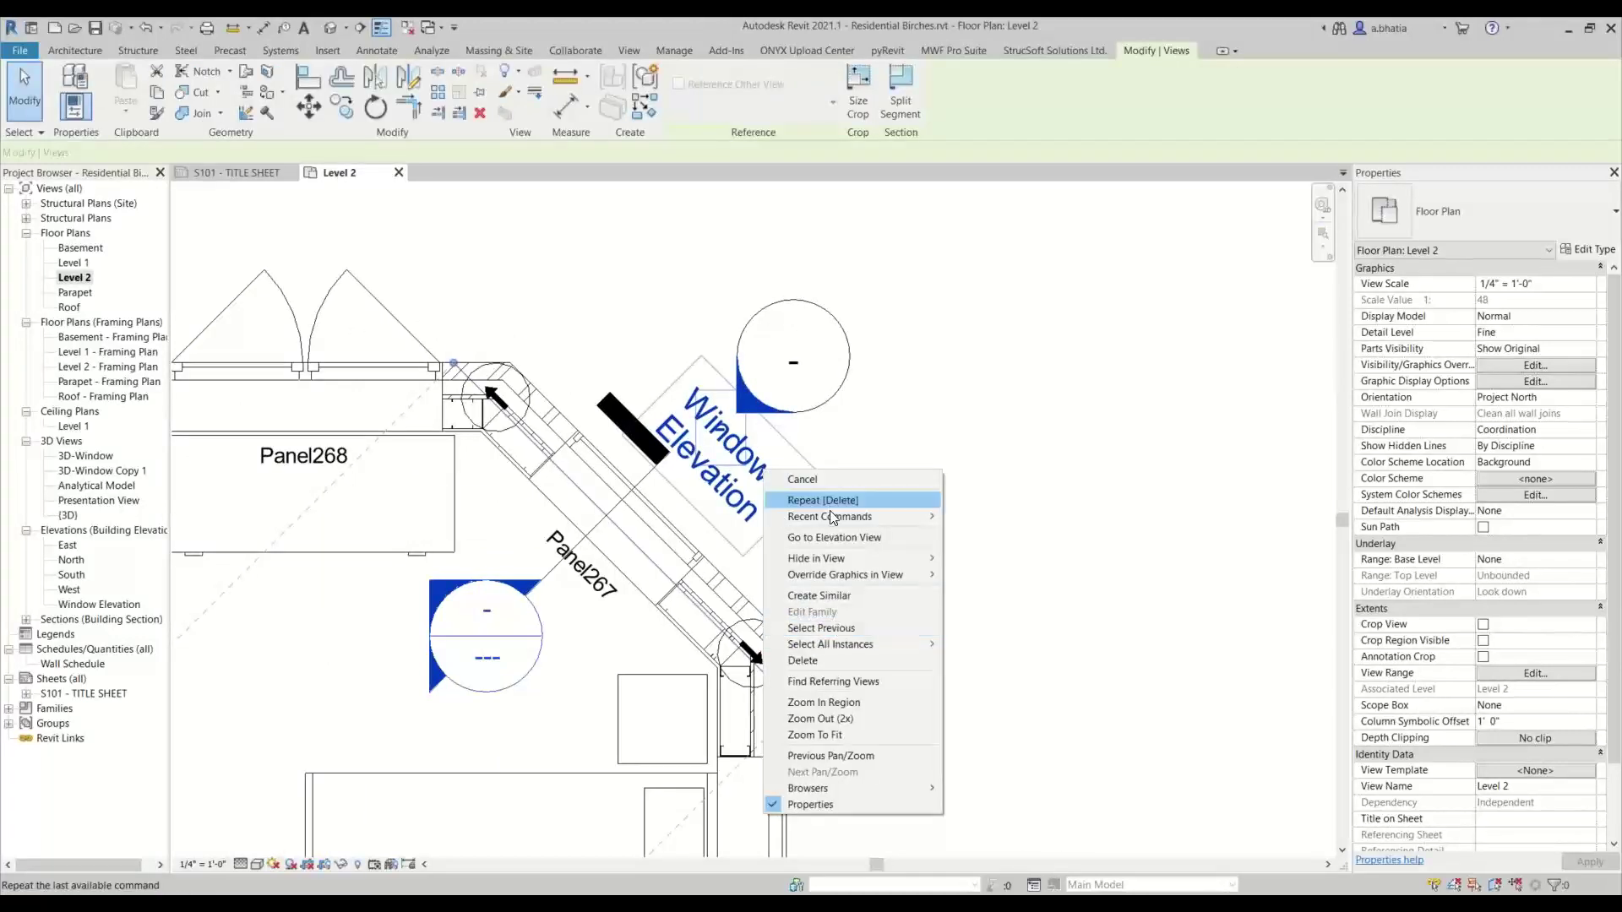
{"action": "left_click", "coordinate": [829, 536]}
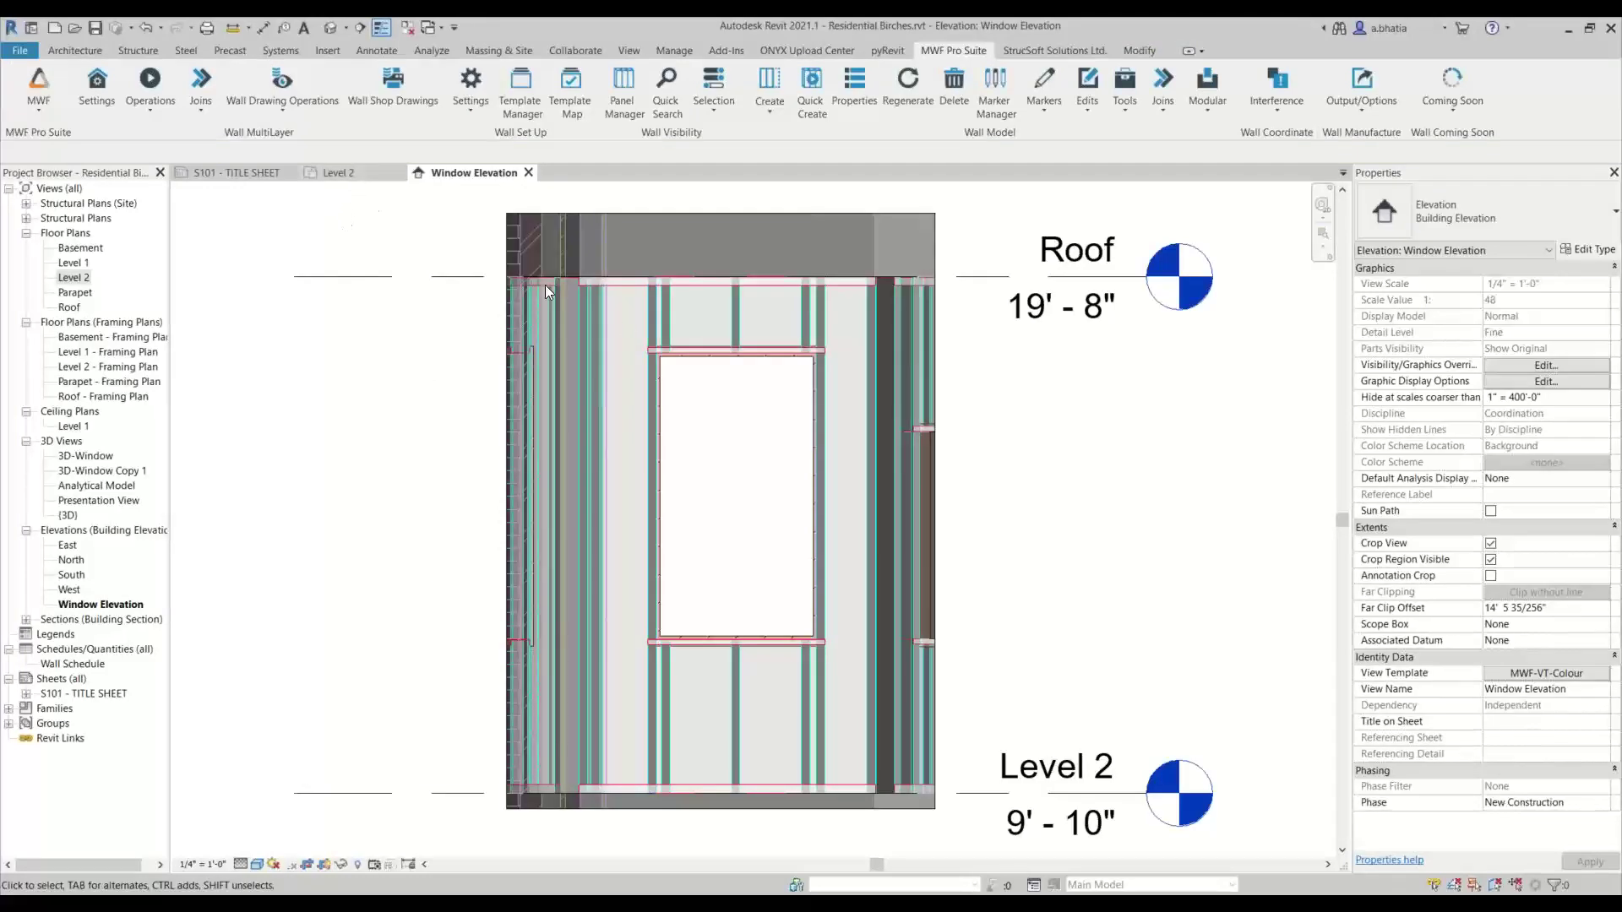
Examine the jamb stud, sill framing and gap around the lower corner of the window in the elevation.
{"action": "scroll", "coordinate": [747, 452], "scroll_direction": "up", "scroll_amount": 3}
{"action": "middle_click_drag", "start_coordinate": [749, 448], "coordinate": [709, 372]}
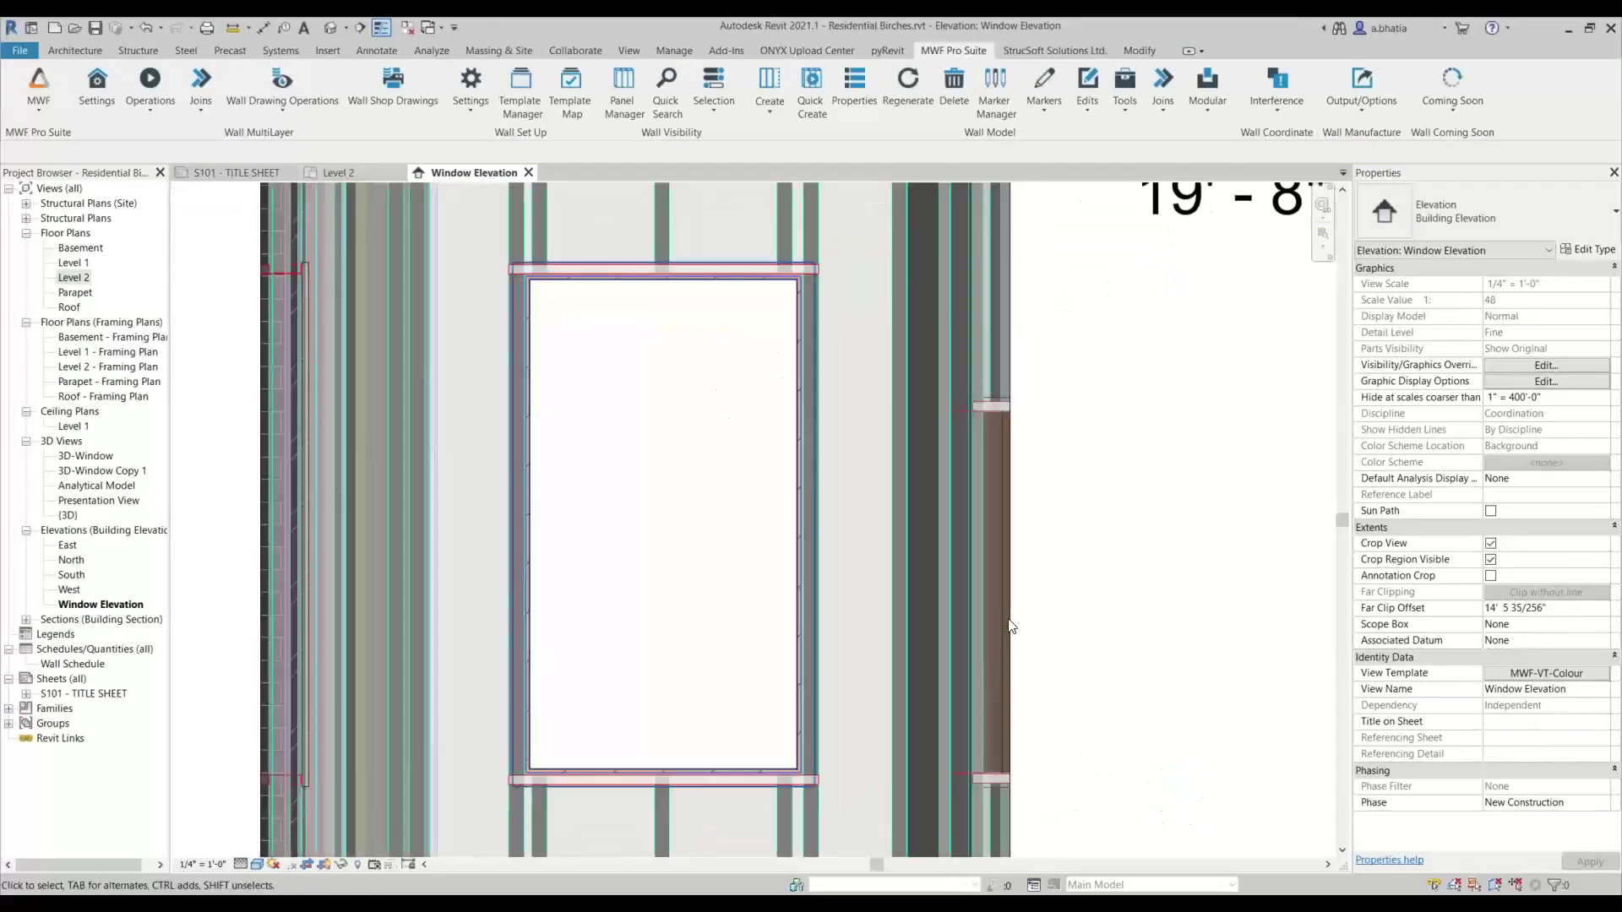
{"action": "scroll", "coordinate": [807, 815], "scroll_direction": "up", "scroll_amount": 5}
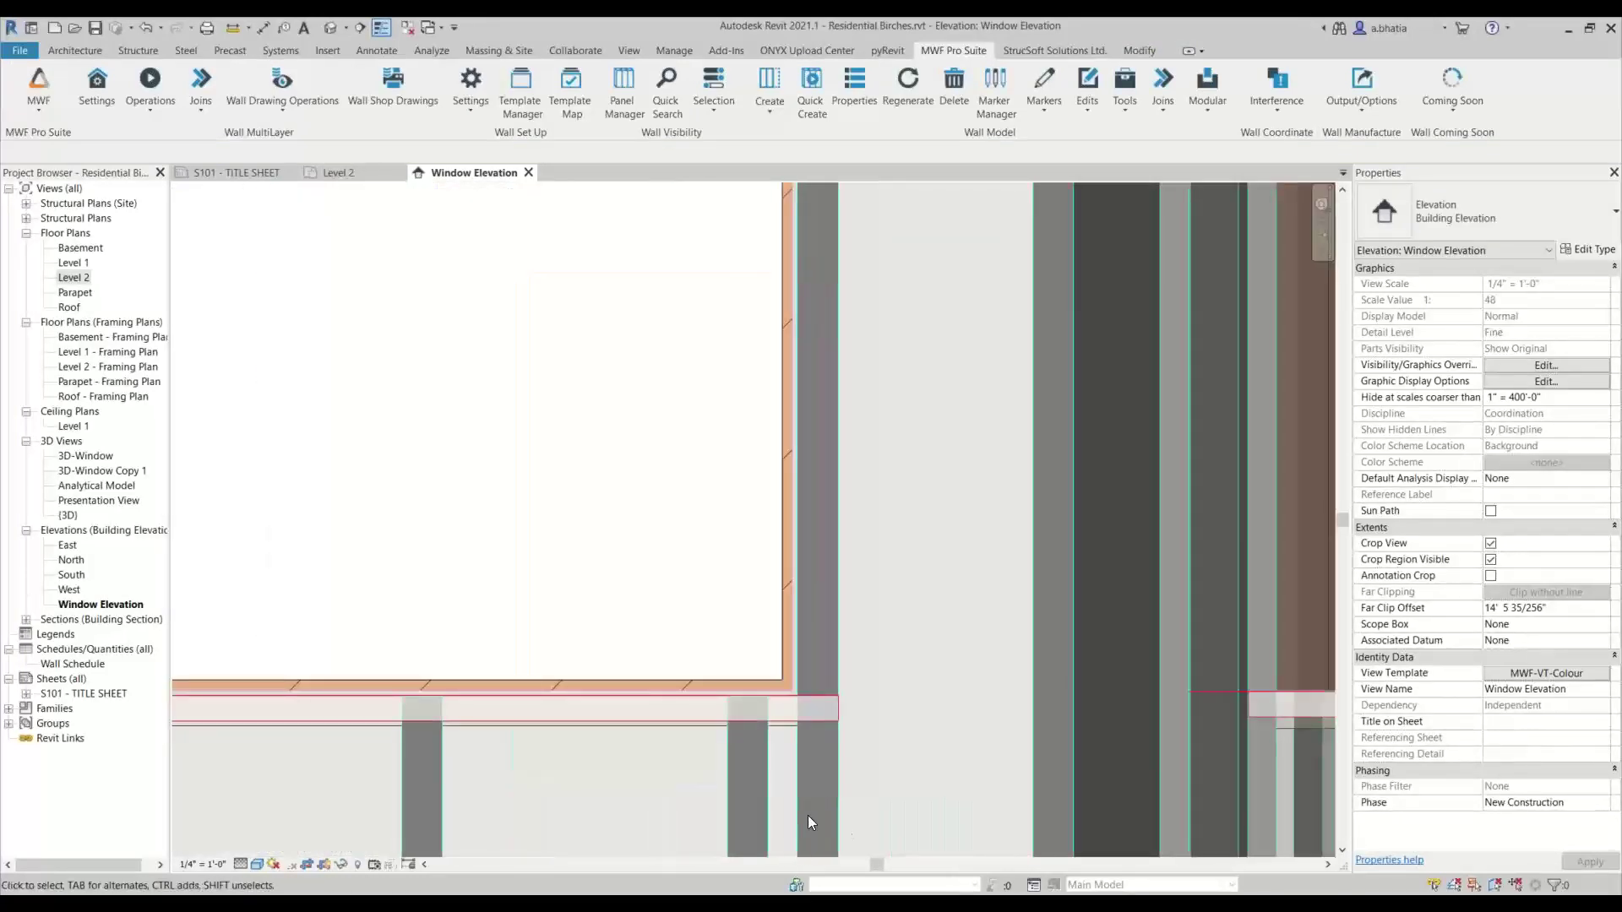
{"action": "scroll", "coordinate": [799, 727], "scroll_direction": "down", "scroll_amount": 2}
{"action": "scroll", "coordinate": [798, 650], "scroll_direction": "up", "scroll_amount": 2}
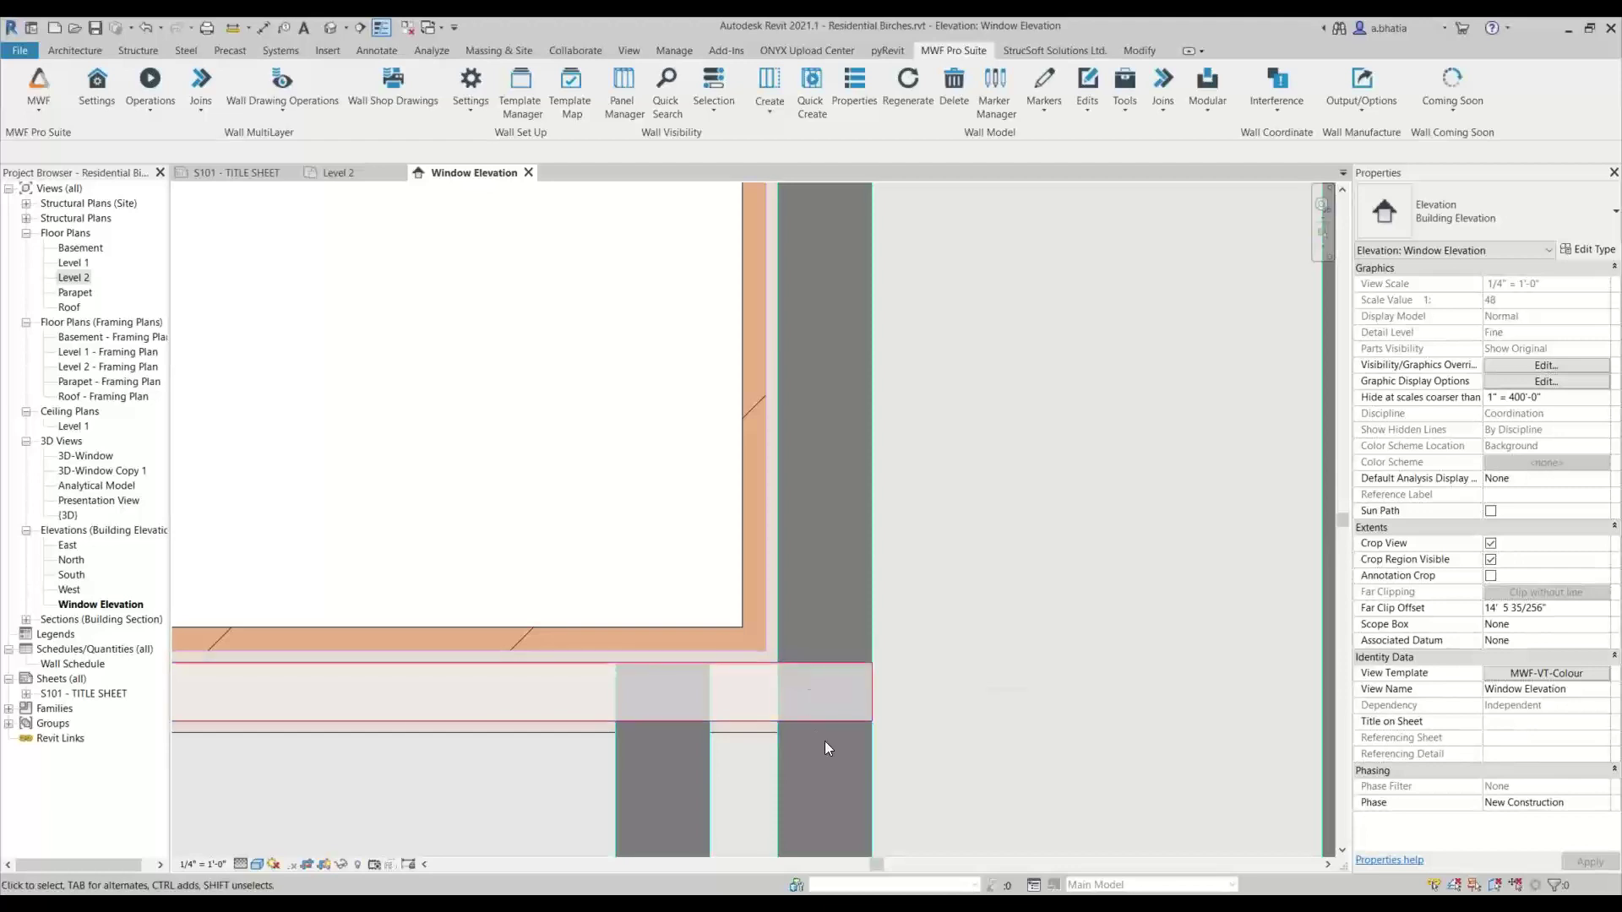
{"action": "left_click", "coordinate": [870, 432]}
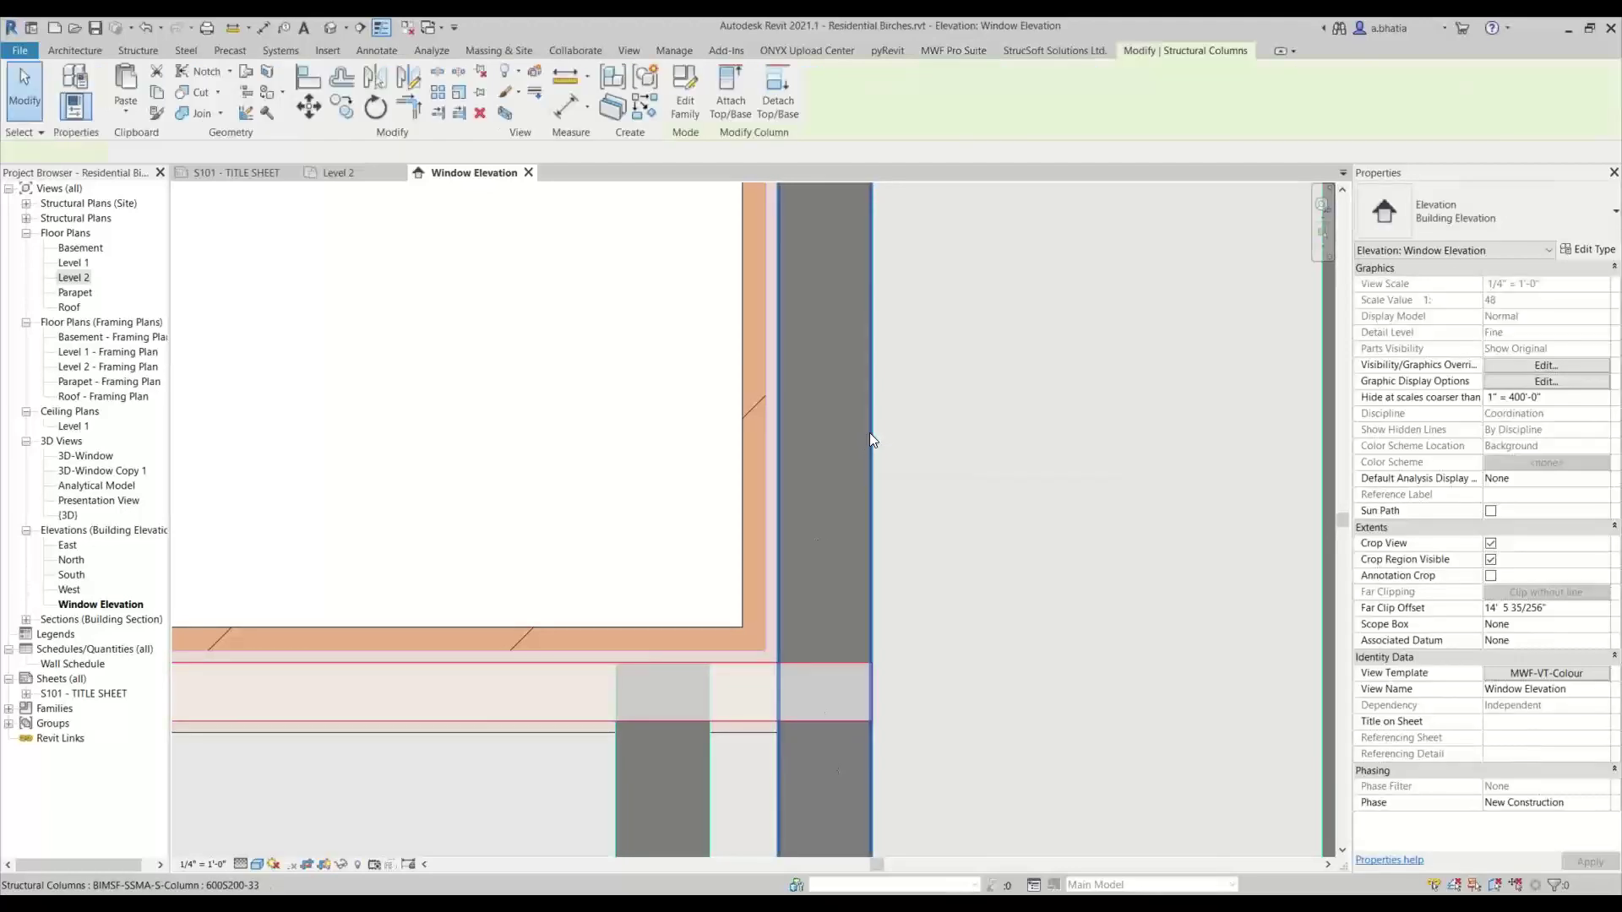
{"action": "left_click", "coordinate": [997, 537]}
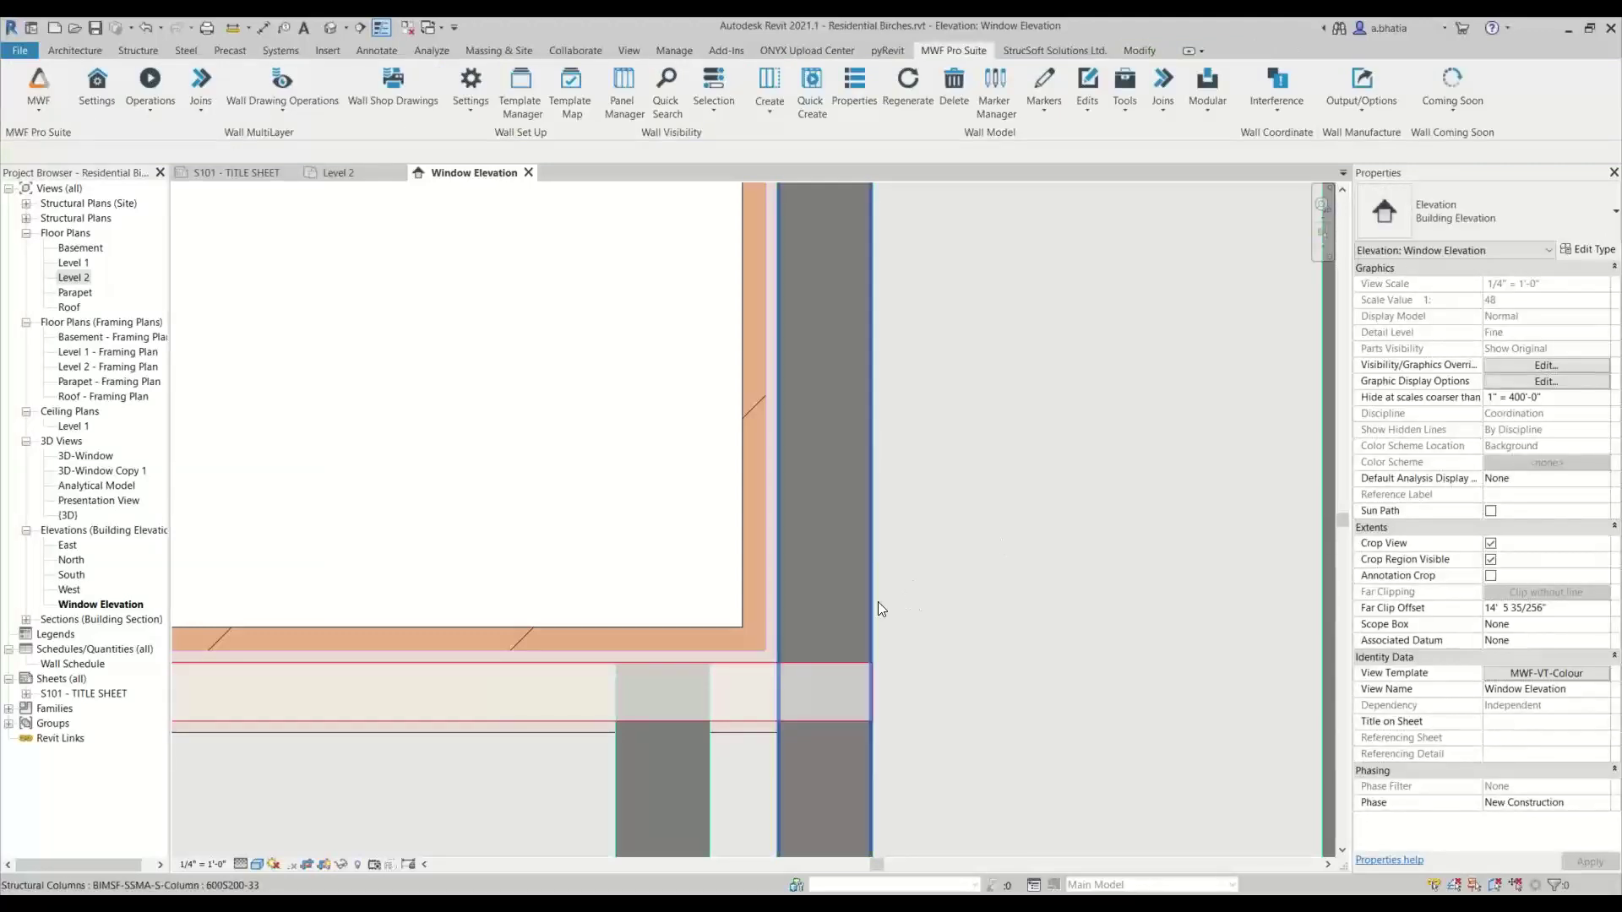
{"action": "middle_click_drag", "start_coordinate": [778, 663], "coordinate": [948, 684]}
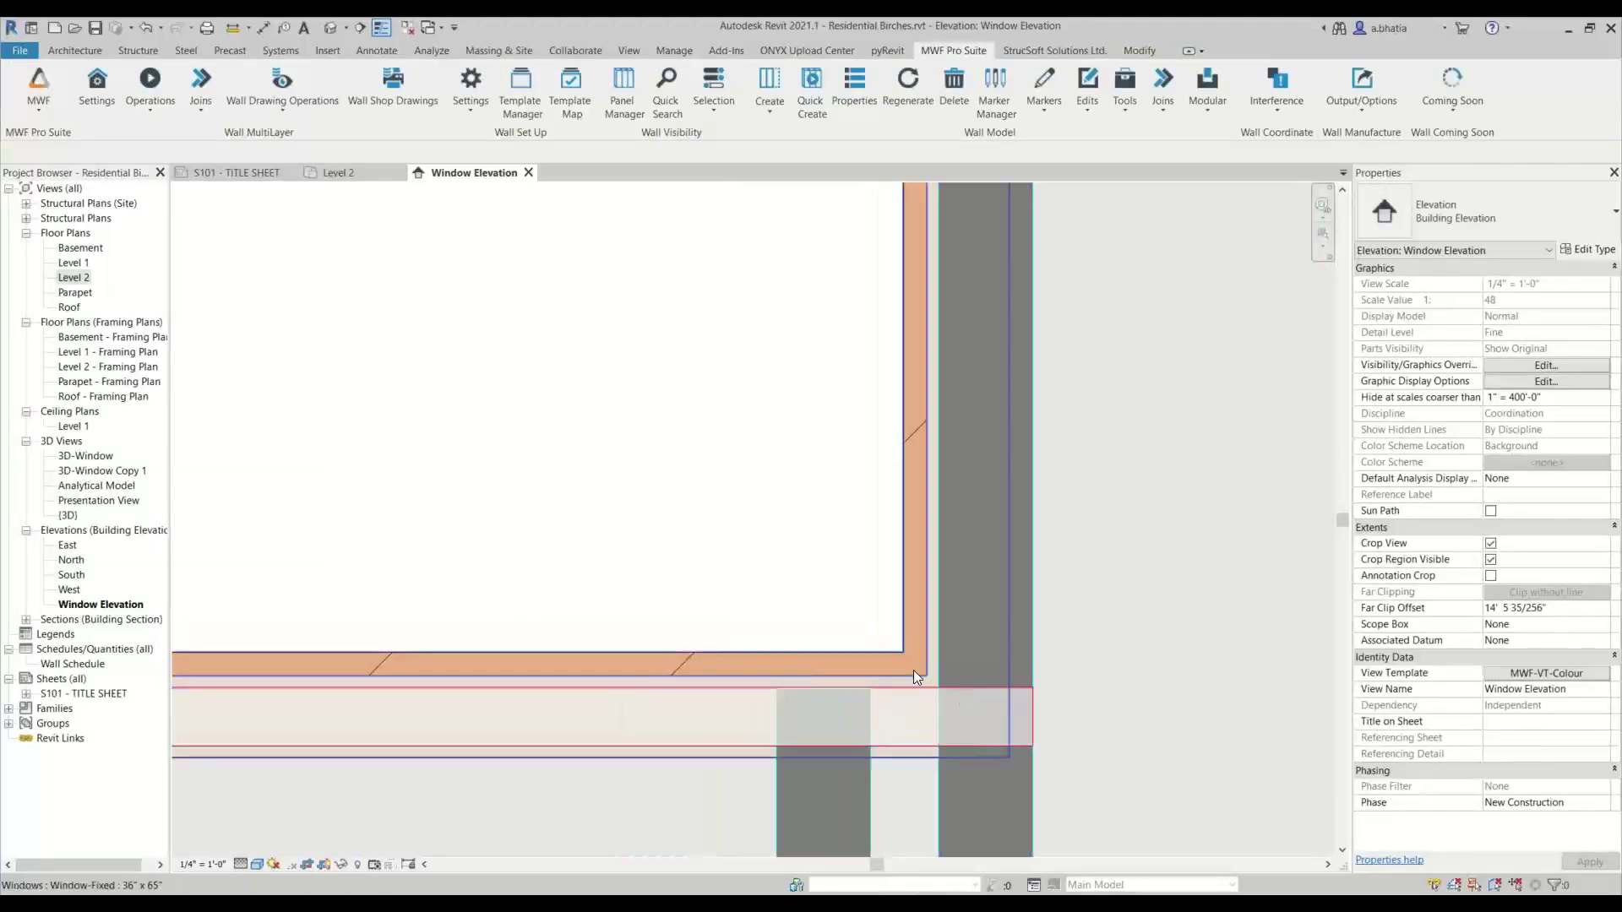
{"action": "scroll", "coordinate": [924, 678], "scroll_direction": "up", "scroll_amount": 4}
{"action": "scroll", "coordinate": [926, 668], "scroll_direction": "down", "scroll_amount": 3}
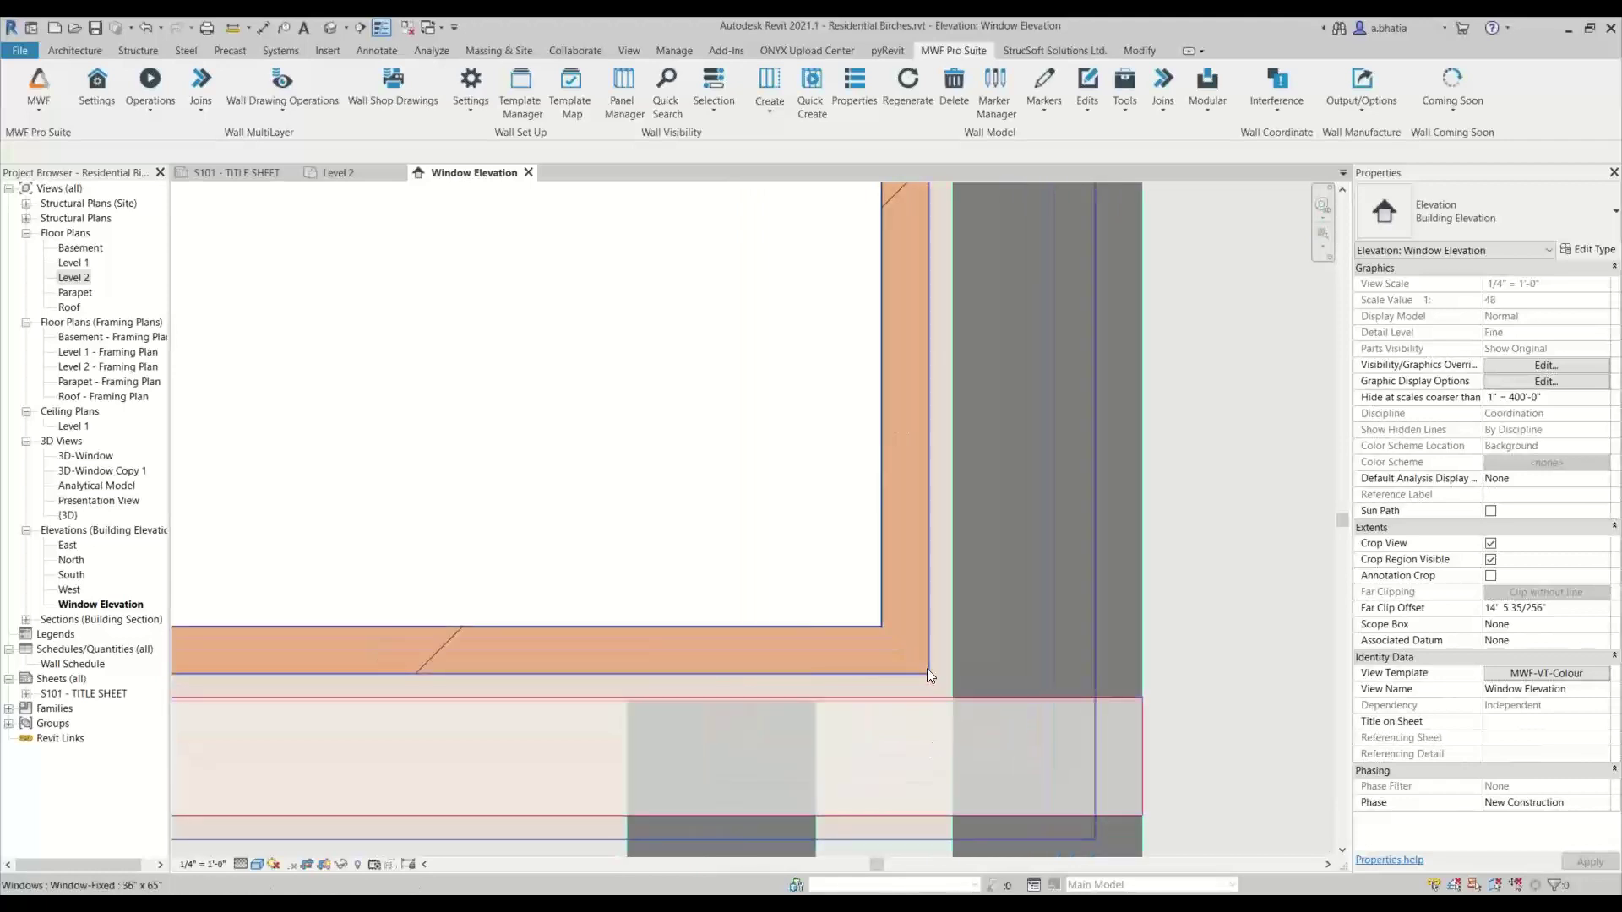
{"action": "scroll", "coordinate": [929, 709], "scroll_direction": "down", "scroll_amount": 5}
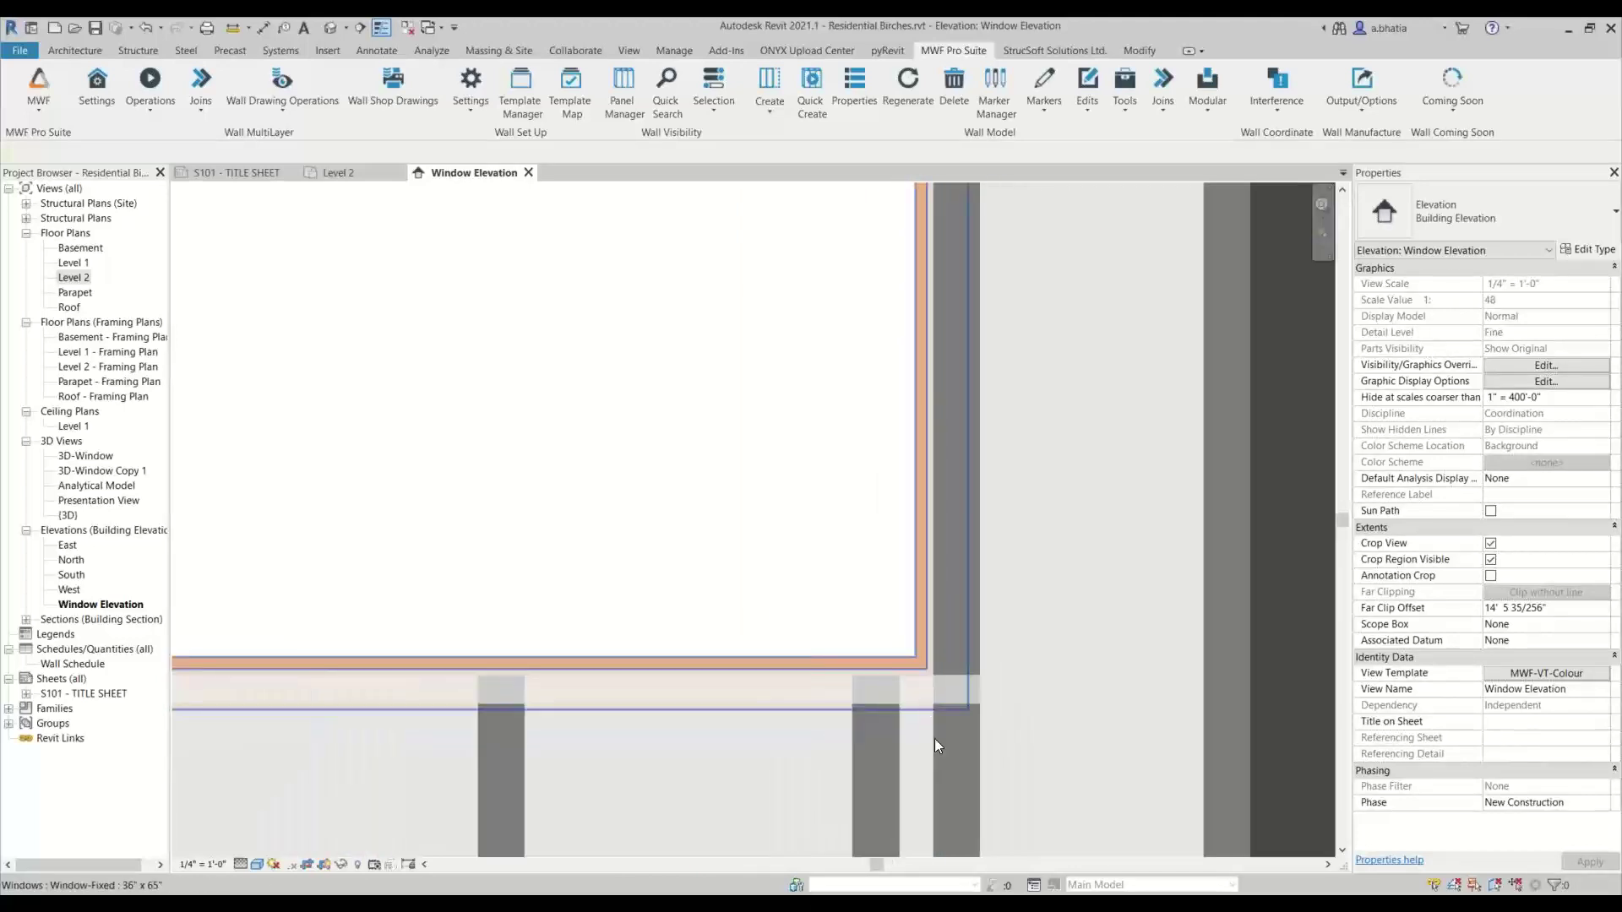
{"action": "scroll", "coordinate": [1022, 380], "scroll_direction": "down", "scroll_amount": 2}
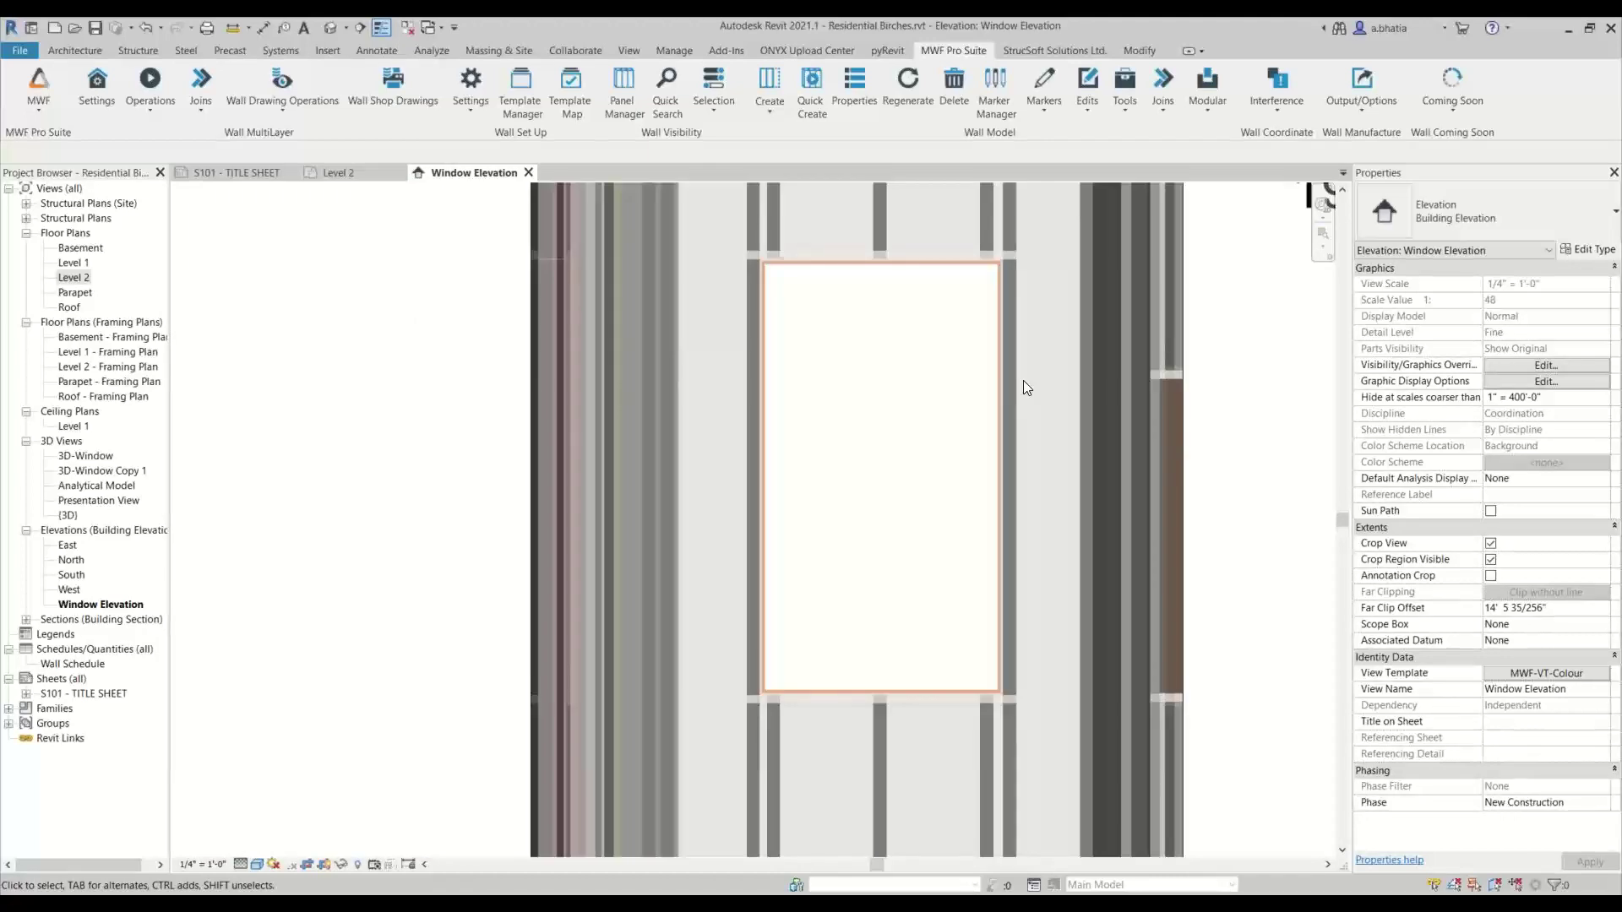
Inspect the header framing at the window's upper corner and check the extents of the Window-Fixed 36" x 65" family.
{"action": "middle_click_drag", "start_coordinate": [1022, 380], "coordinate": [986, 634]}
{"action": "scroll", "coordinate": [990, 529], "scroll_direction": "up", "scroll_amount": 1}
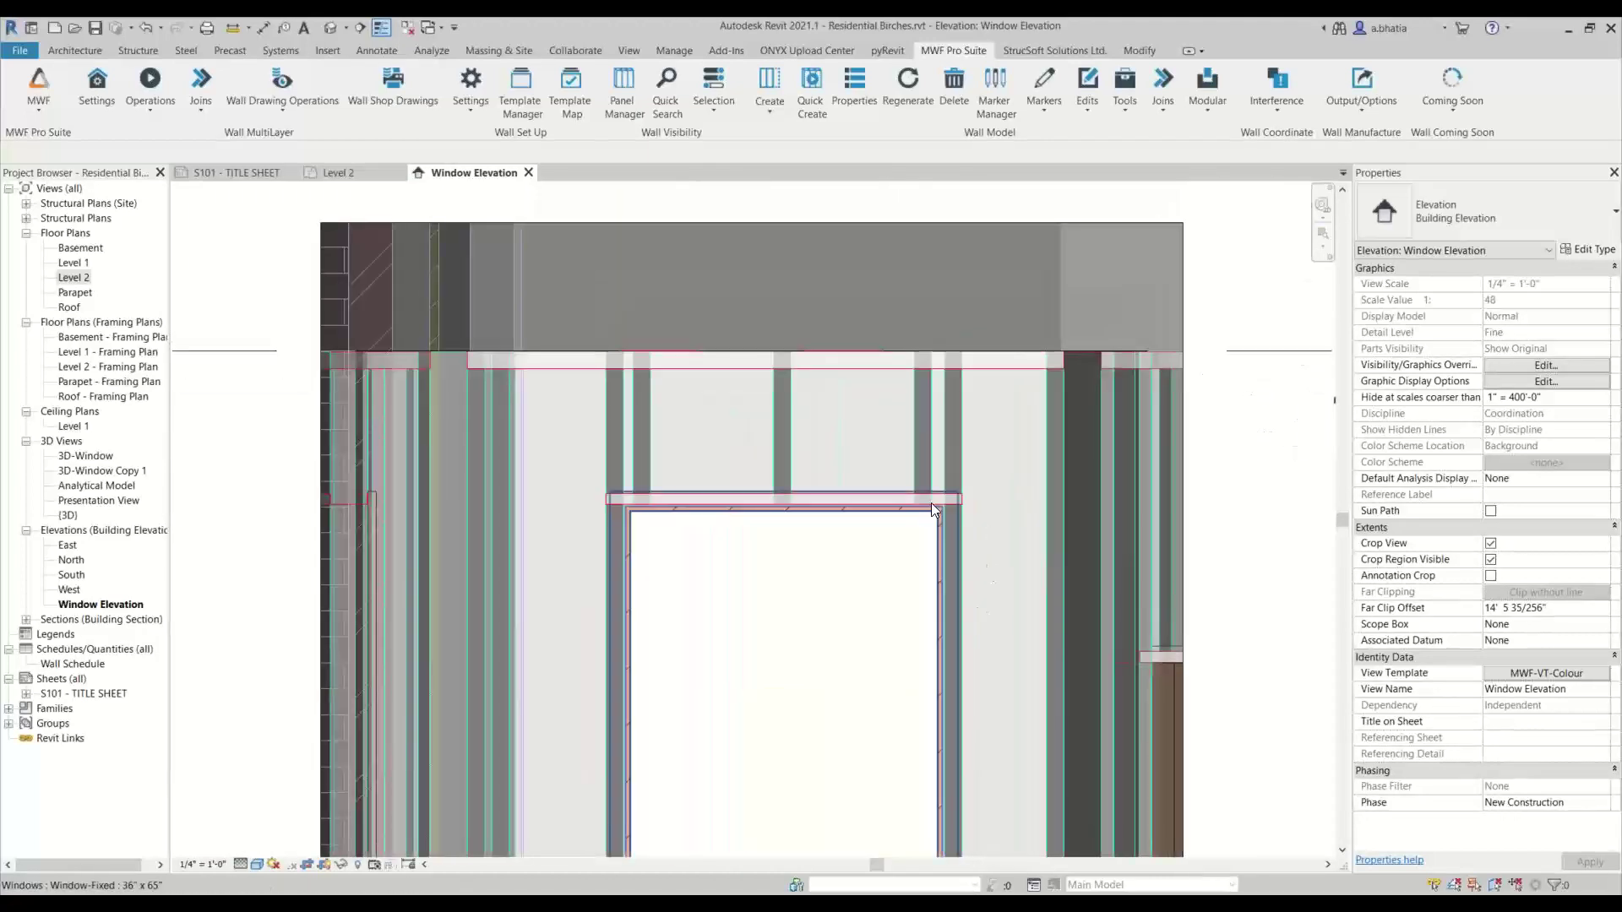
{"action": "scroll", "coordinate": [930, 502], "scroll_direction": "up", "scroll_amount": 5}
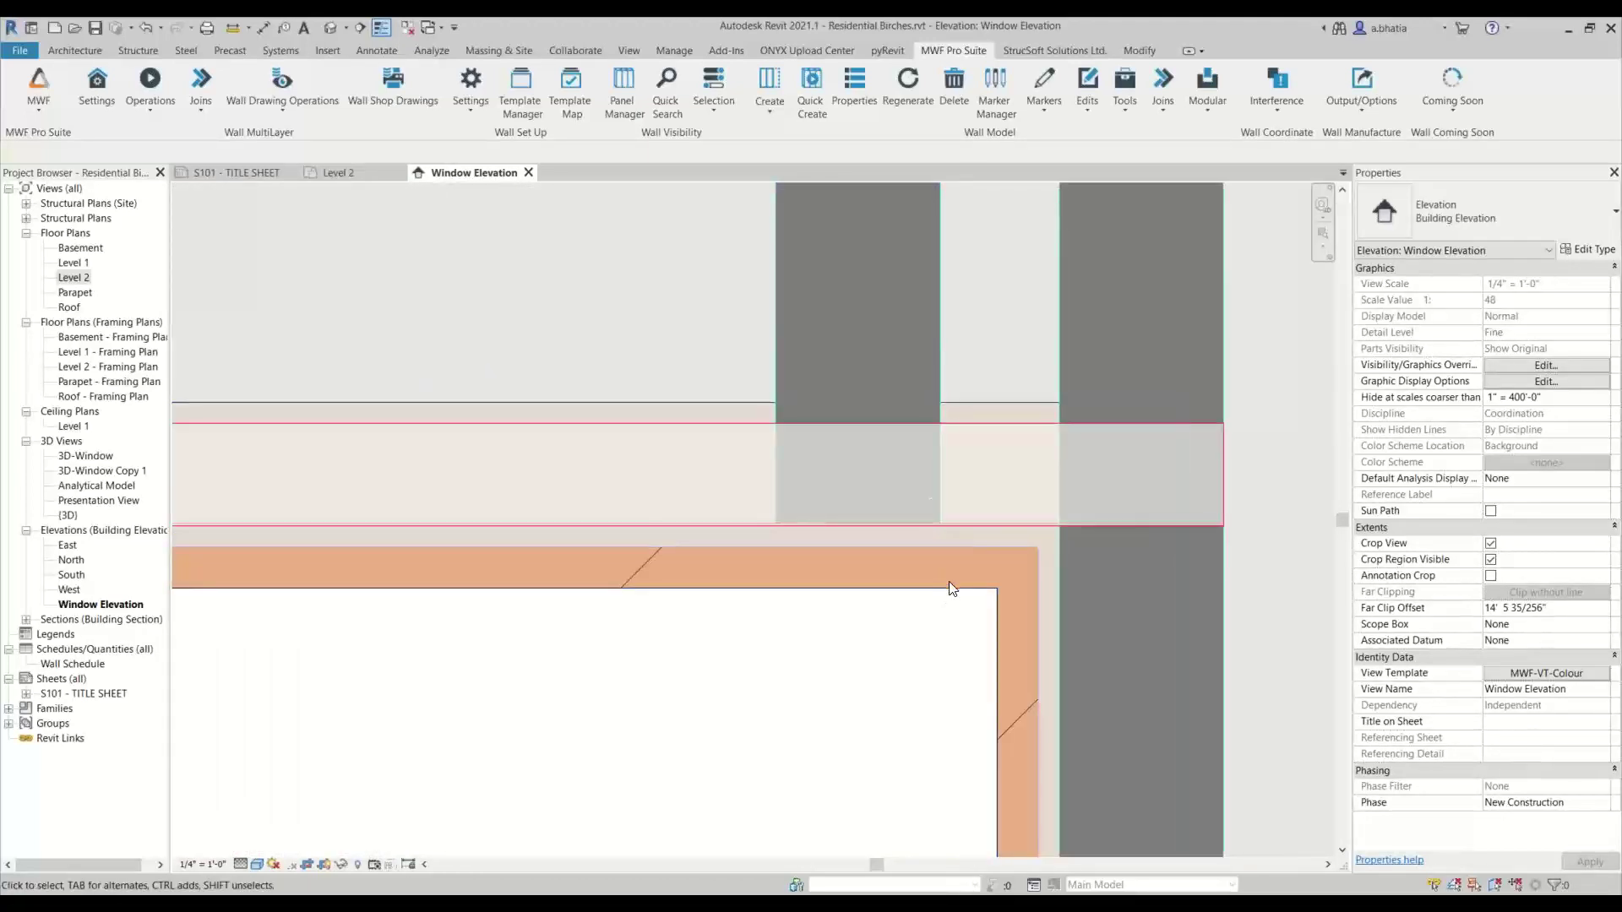
{"action": "left_click", "coordinate": [950, 581]}
{"action": "scroll", "coordinate": [942, 660], "scroll_direction": "down", "scroll_amount": 2}
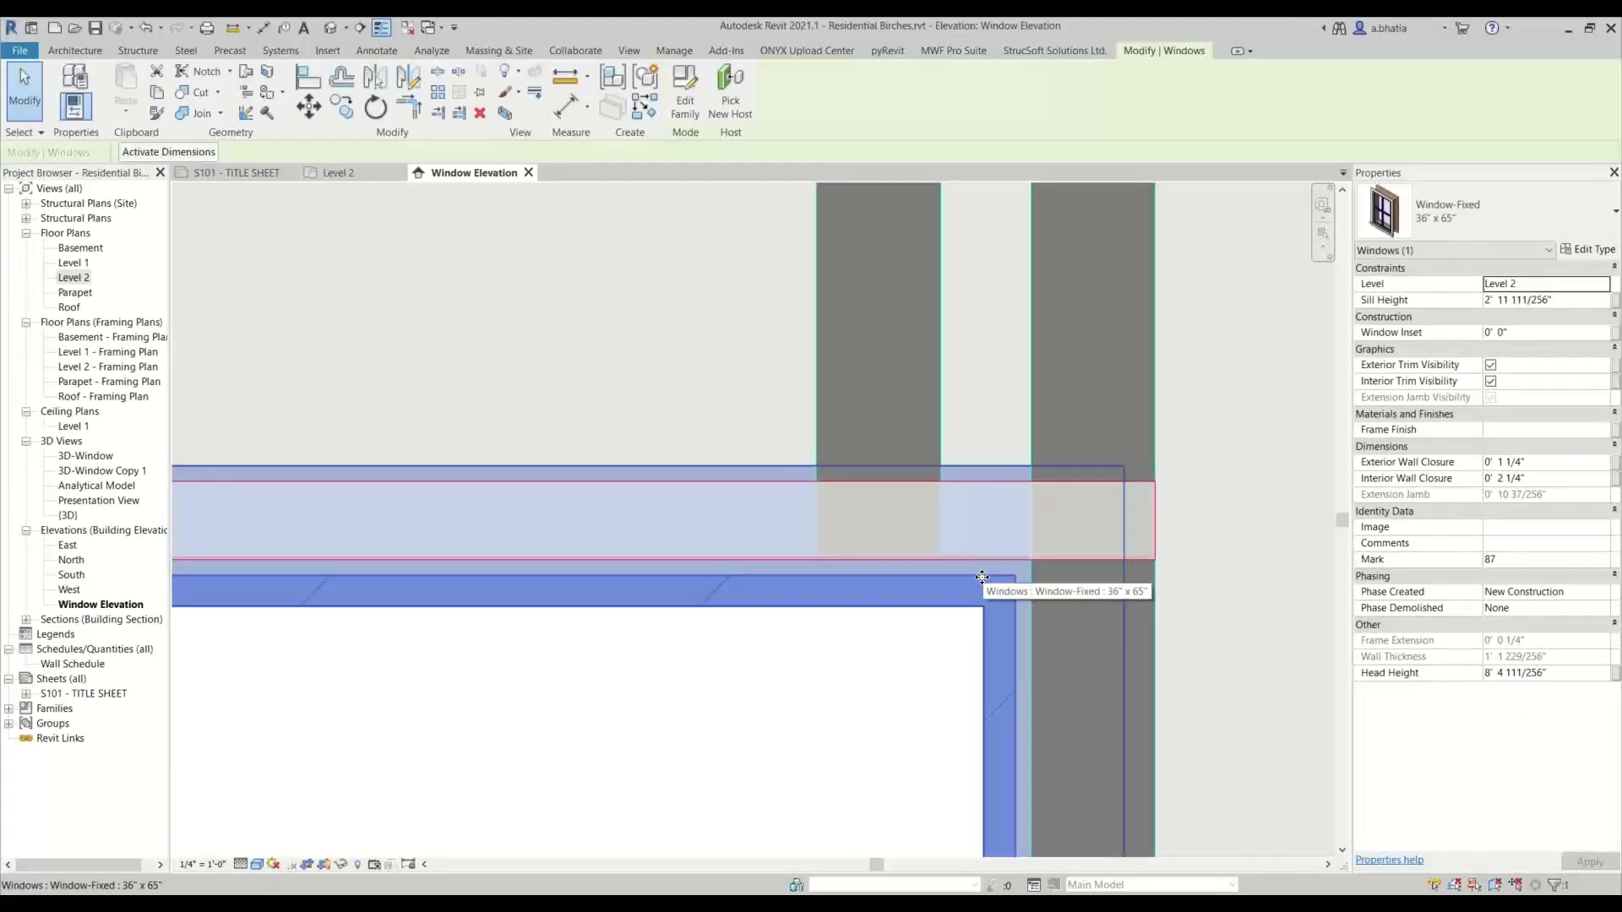
{"action": "key", "text": "Escape"}
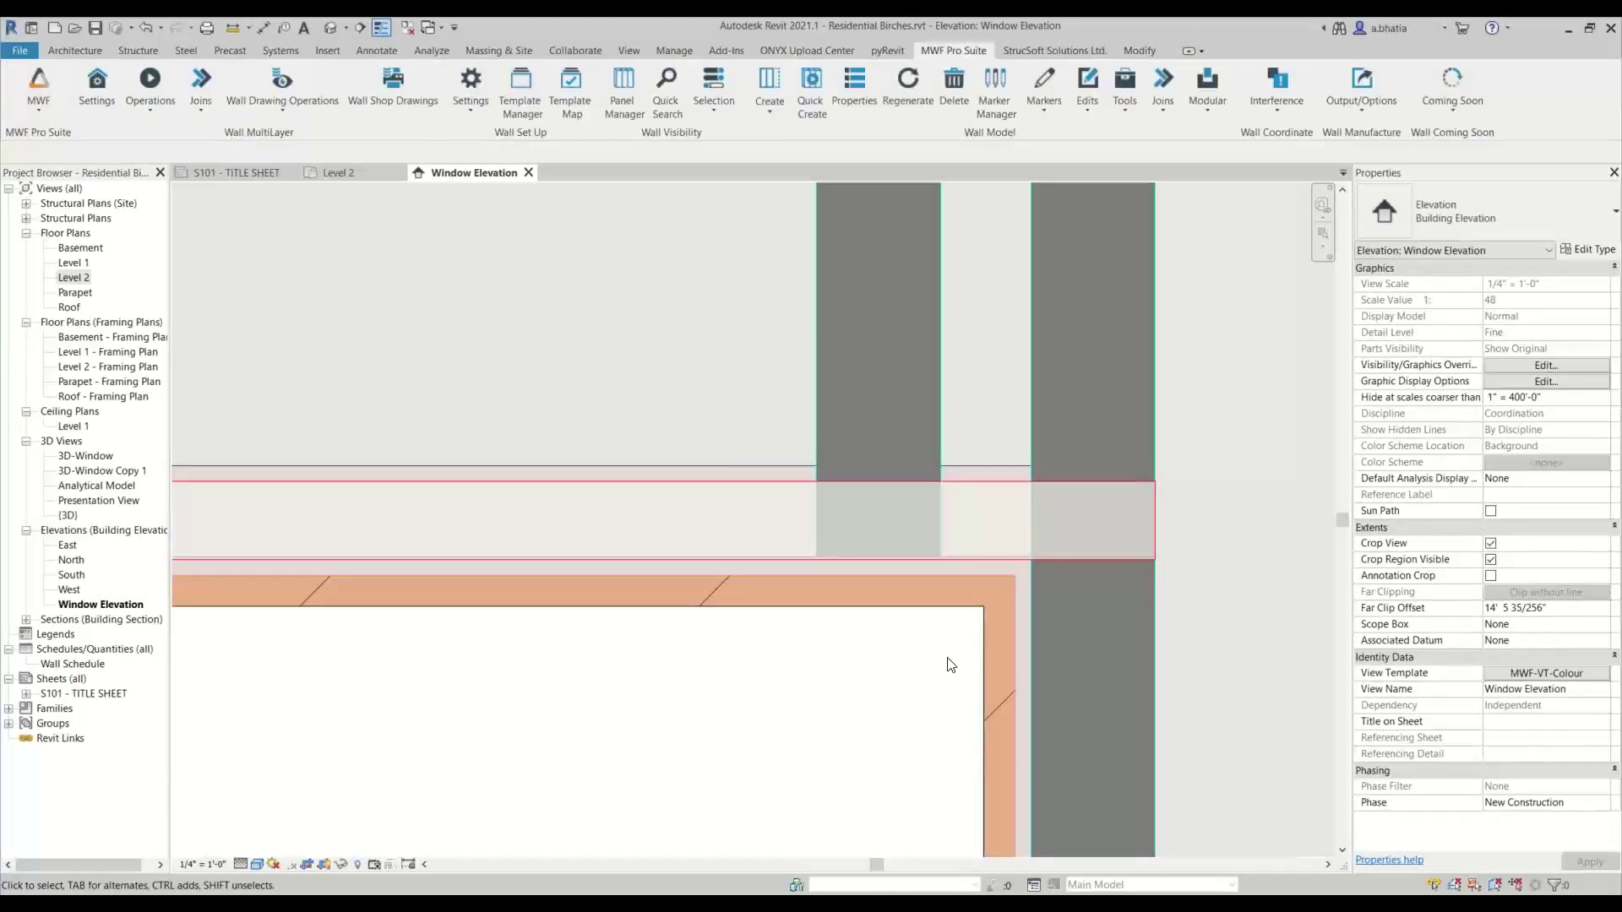
Add an aligned dimension for the gap between the header framing and the window's top edge.
{"action": "key", "text": "d"}
{"action": "key", "text": "i"}
{"action": "scroll", "coordinate": [978, 577], "scroll_direction": "up", "scroll_amount": 3}
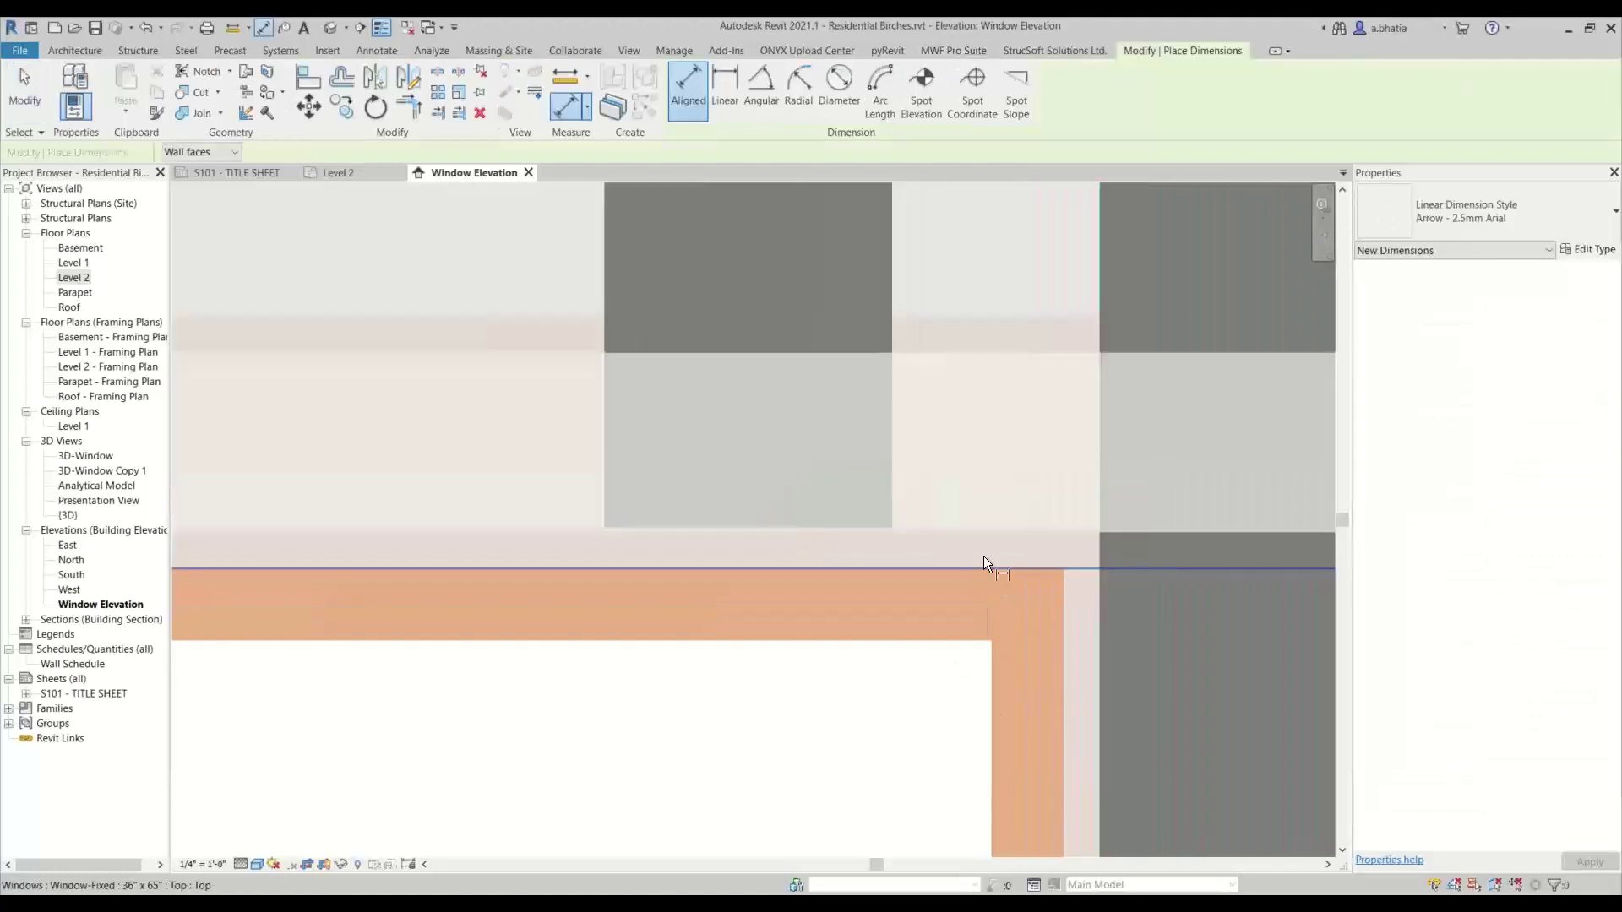
{"action": "left_click", "coordinate": [985, 534]}
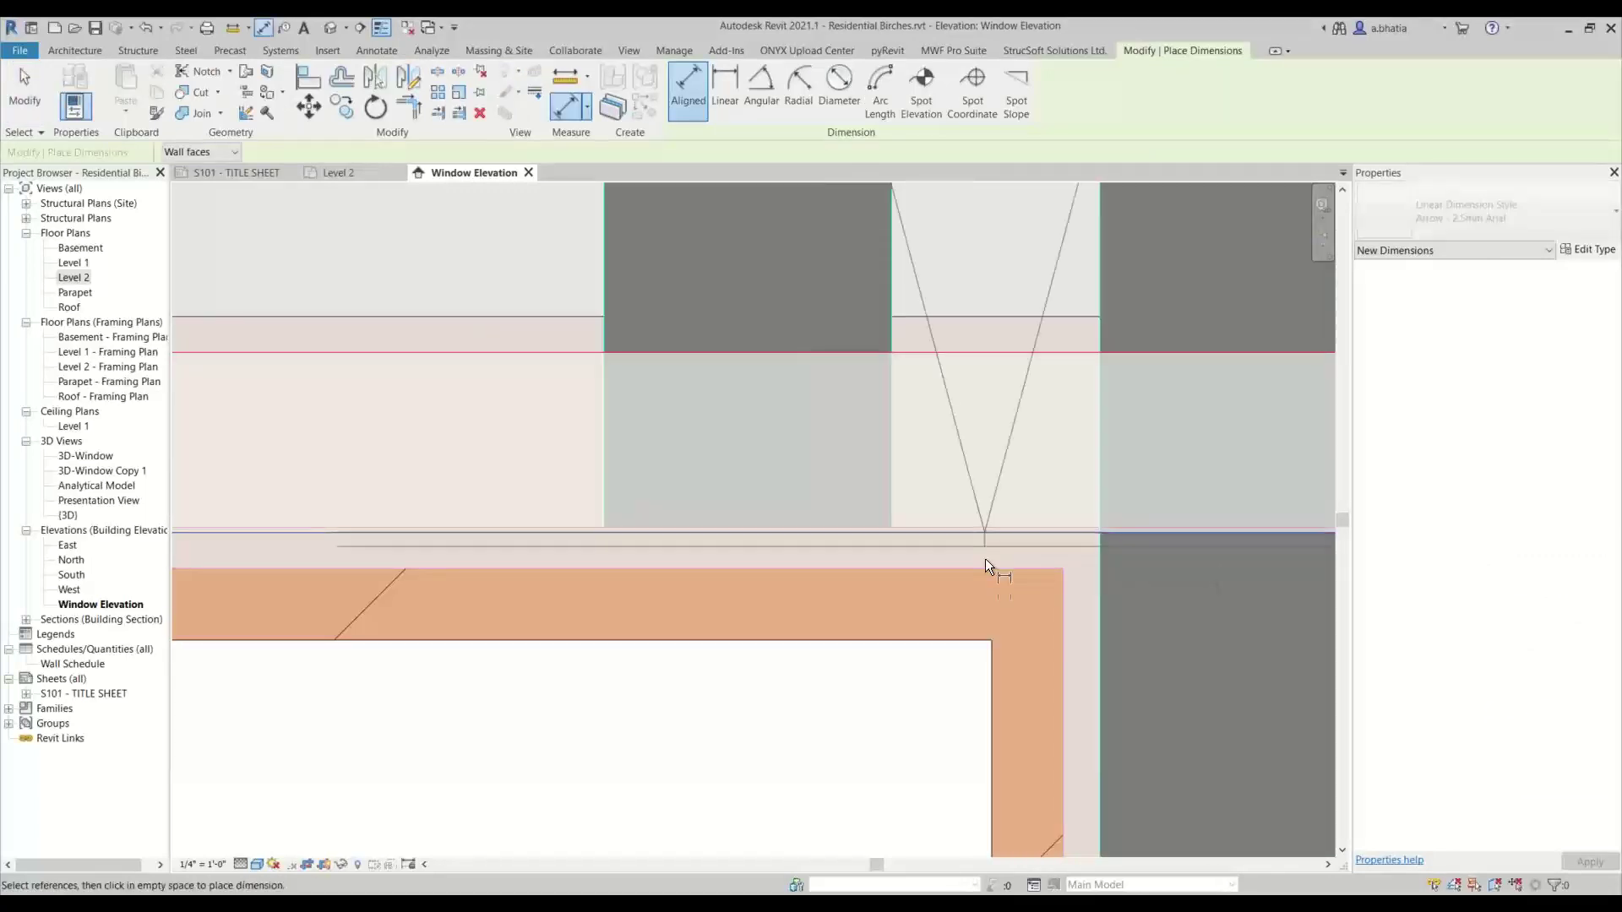
{"action": "scroll", "coordinate": [985, 570], "scroll_direction": "down", "scroll_amount": 4}
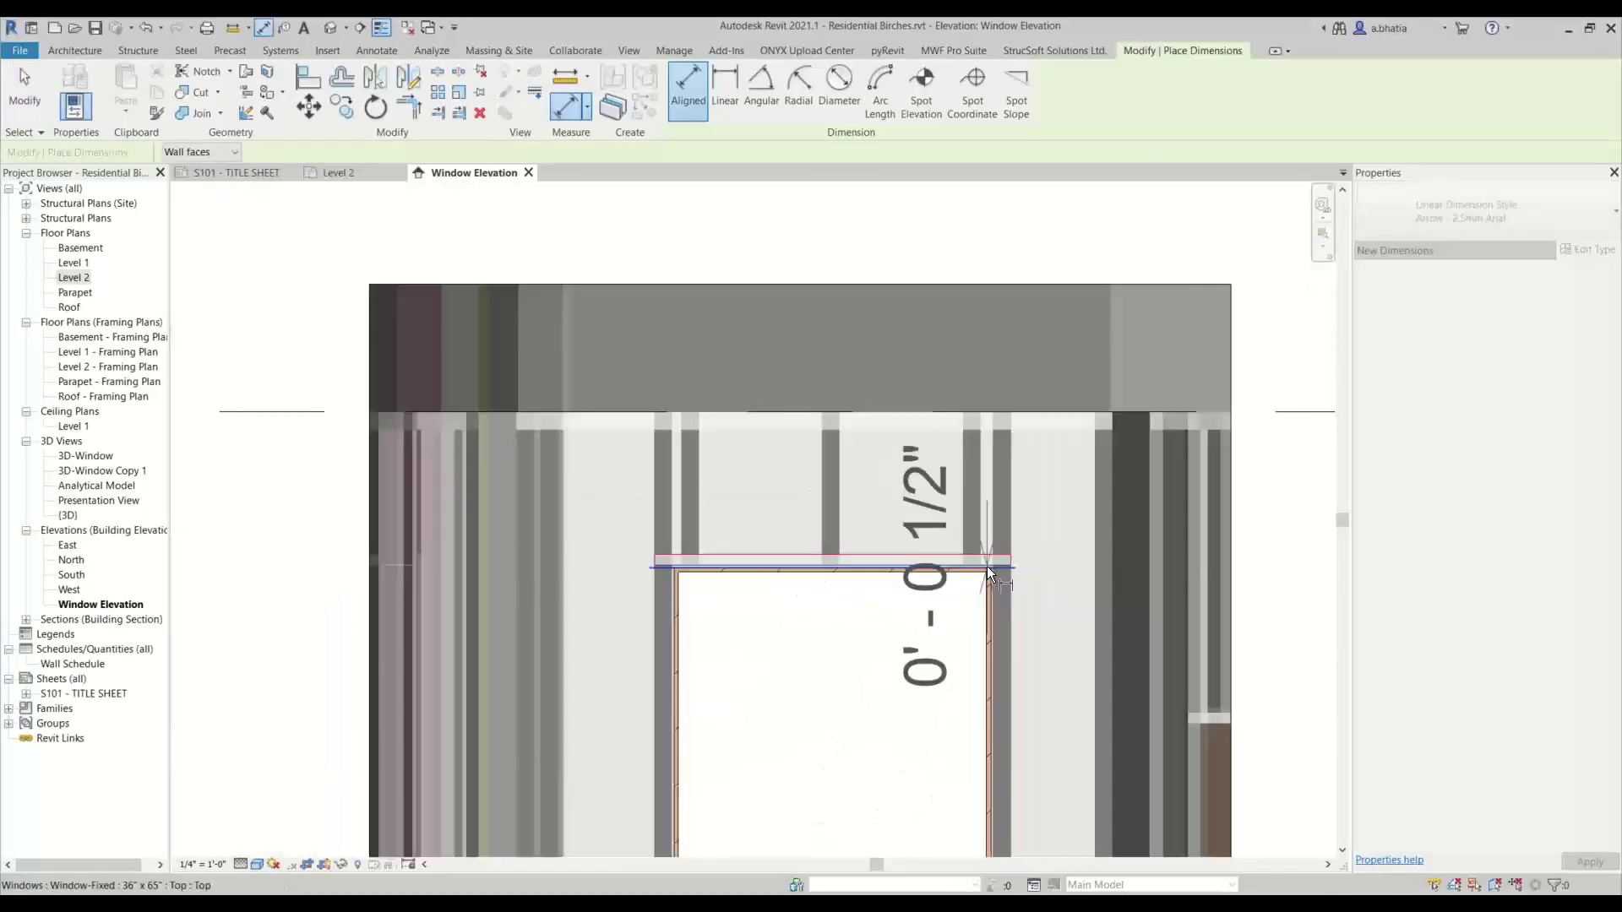
{"action": "left_click", "coordinate": [987, 566]}
{"action": "scroll", "coordinate": [684, 500], "scroll_direction": "up", "scroll_amount": 2}
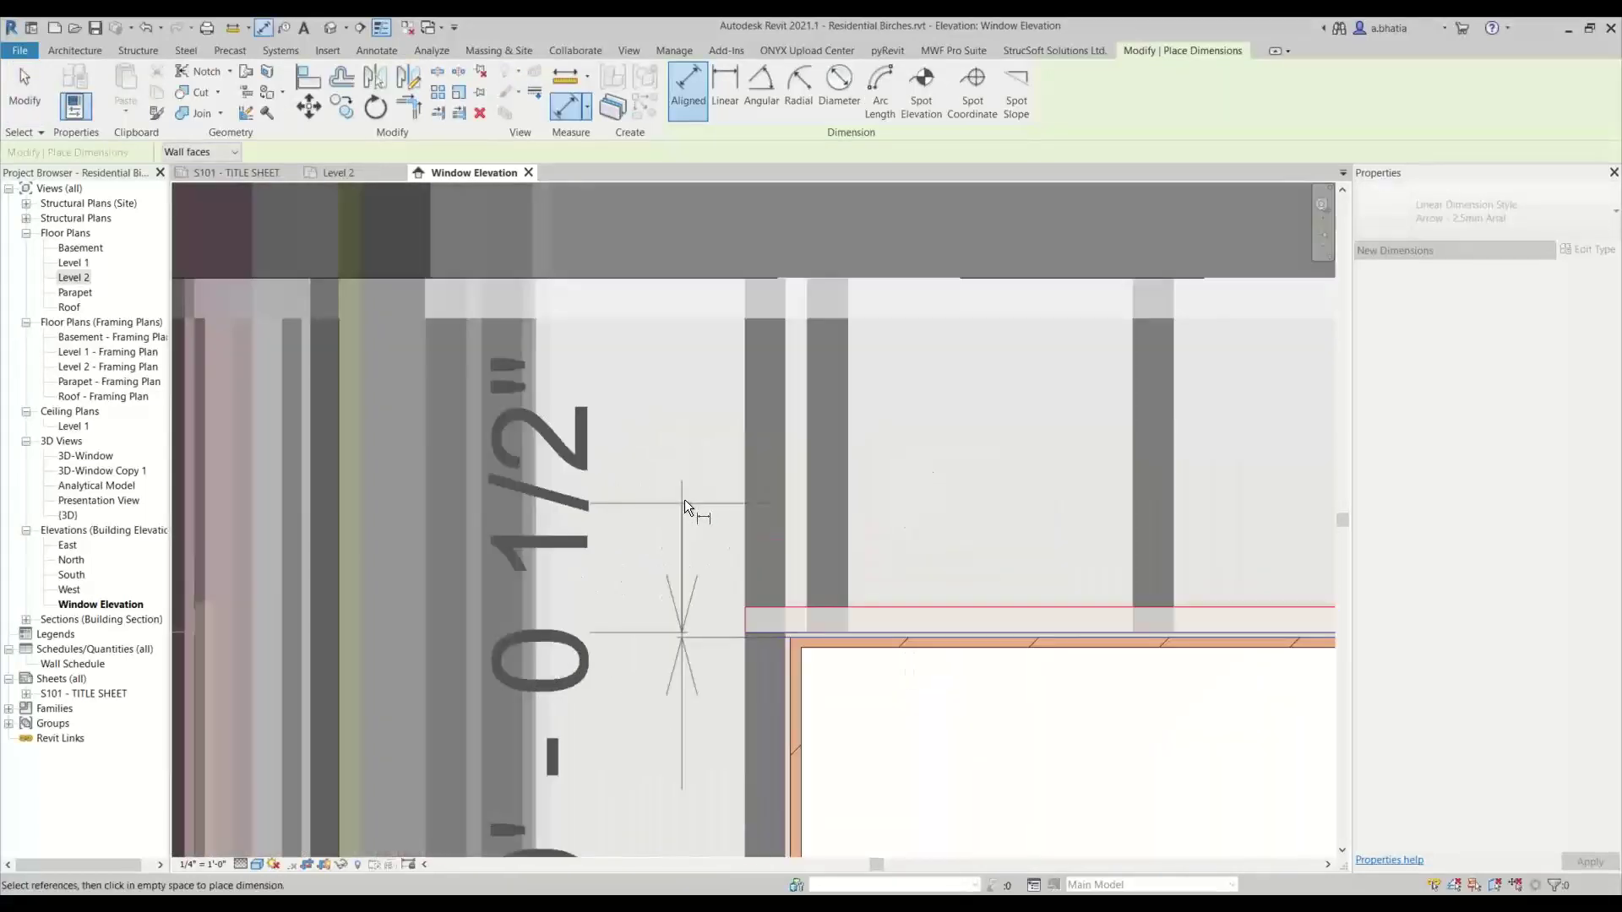
{"action": "left_click", "coordinate": [679, 501]}
Dimension the gap between the left jamb stud and the window's left edge, placing the dimension above the opening.
{"action": "scroll", "coordinate": [849, 753], "scroll_direction": "down", "scroll_amount": 2}
{"action": "scroll", "coordinate": [701, 470], "scroll_direction": "up", "scroll_amount": 5}
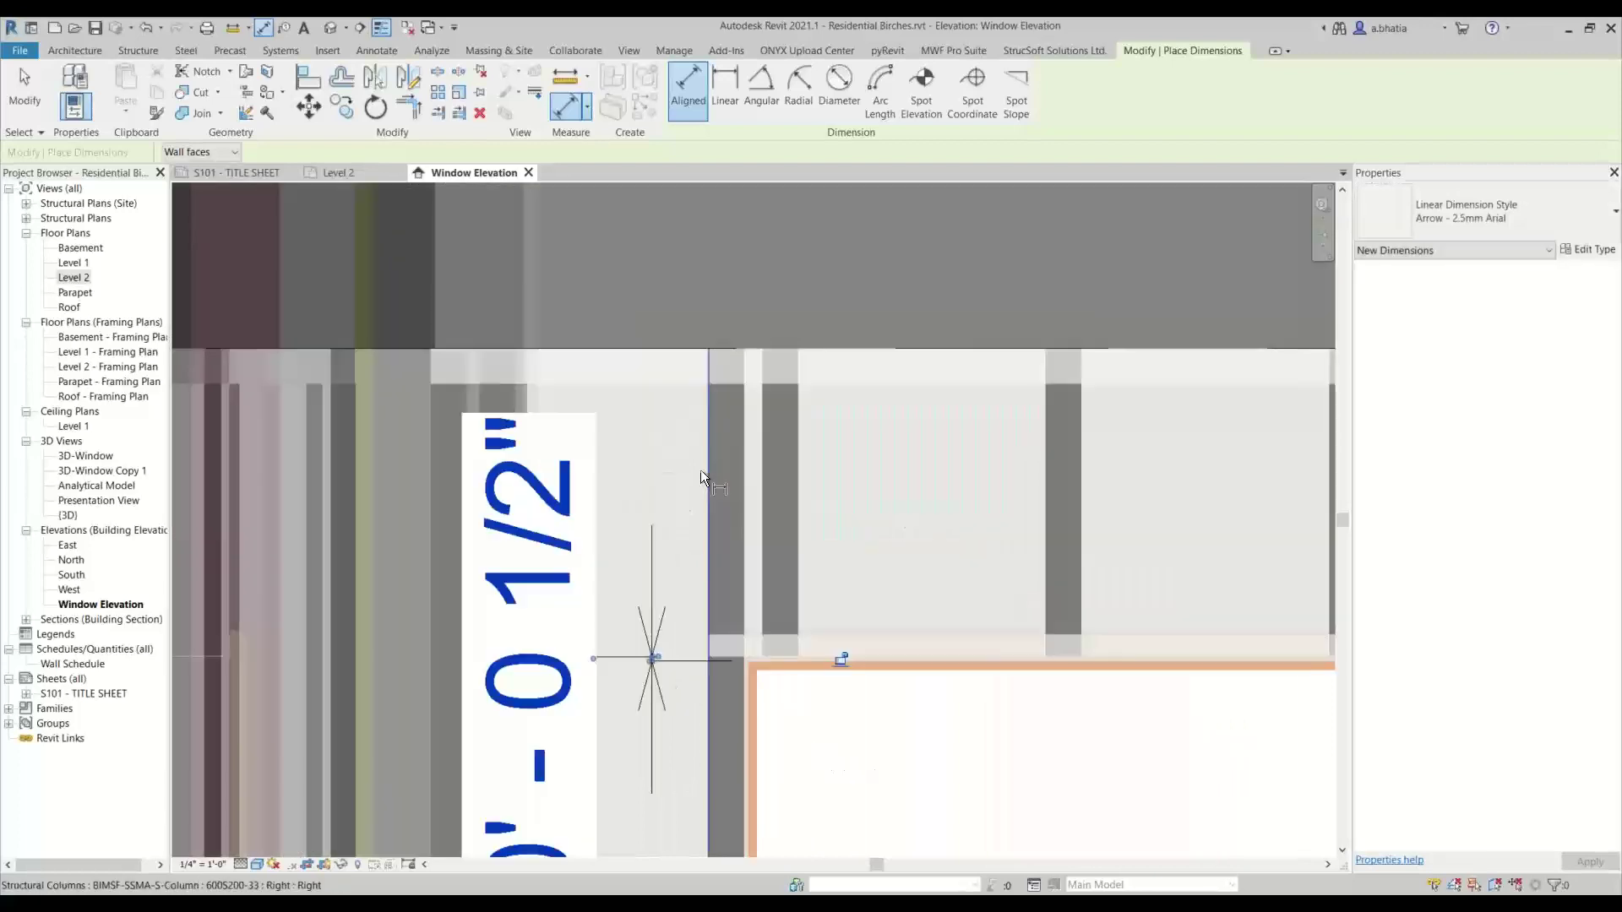
{"action": "left_click", "coordinate": [730, 561]}
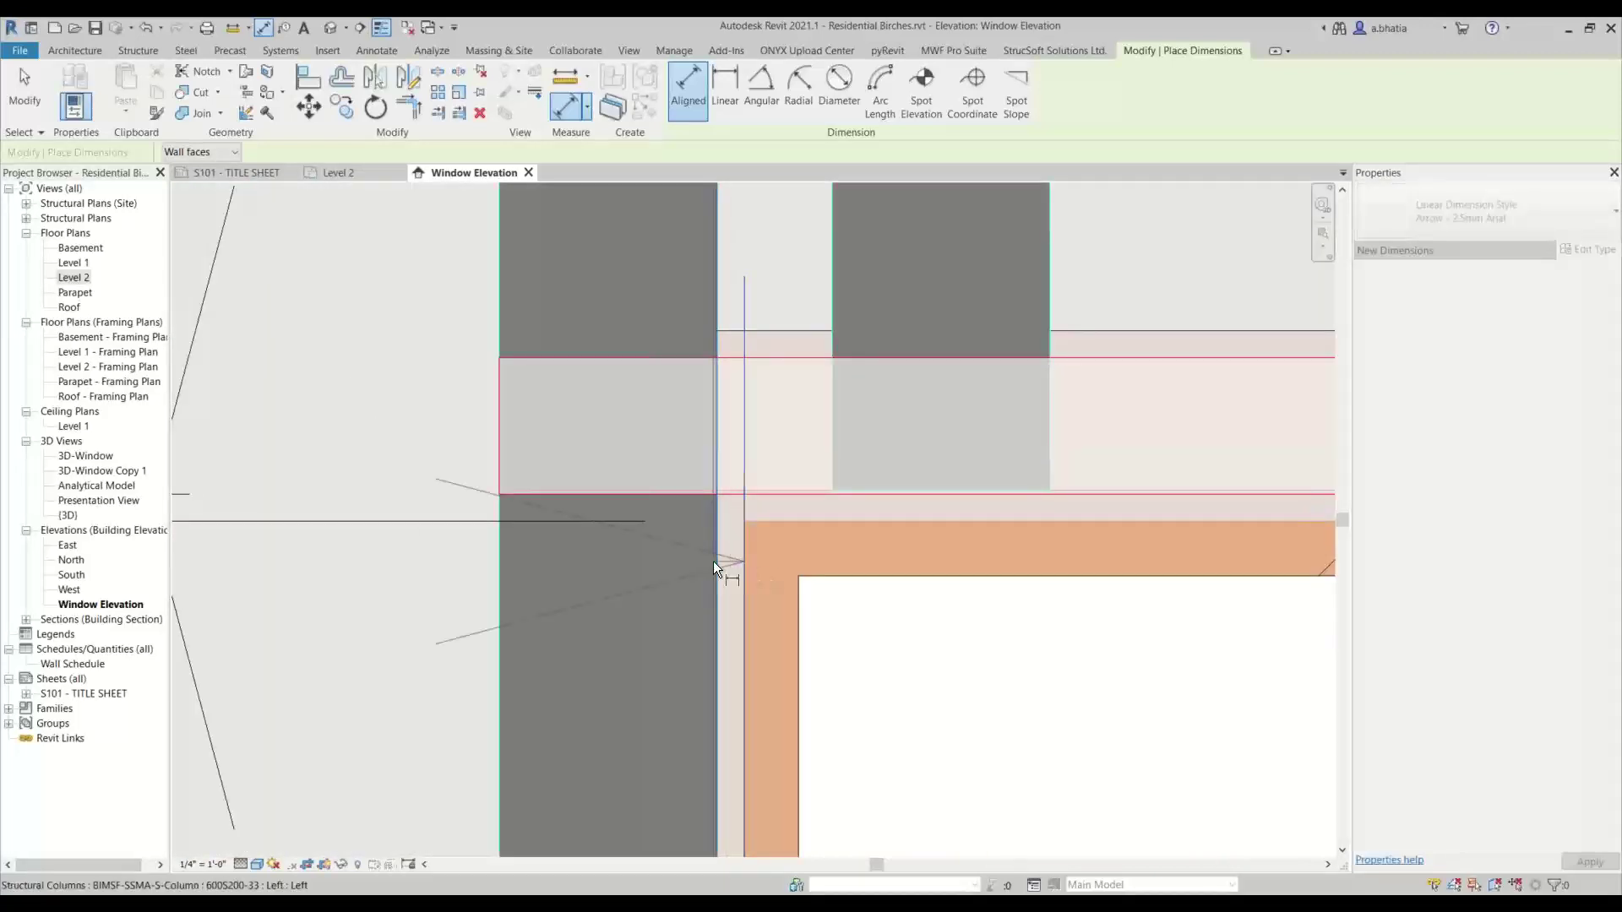
{"action": "left_click", "coordinate": [713, 562]}
{"action": "scroll", "coordinate": [713, 563], "scroll_direction": "up", "scroll_amount": 3}
{"action": "left_click", "coordinate": [835, 394]}
Dimension the gap between the right jamb stud and the window's right edge, placing the dimension below the opening.
{"action": "scroll", "coordinate": [835, 397], "scroll_direction": "down", "scroll_amount": 5}
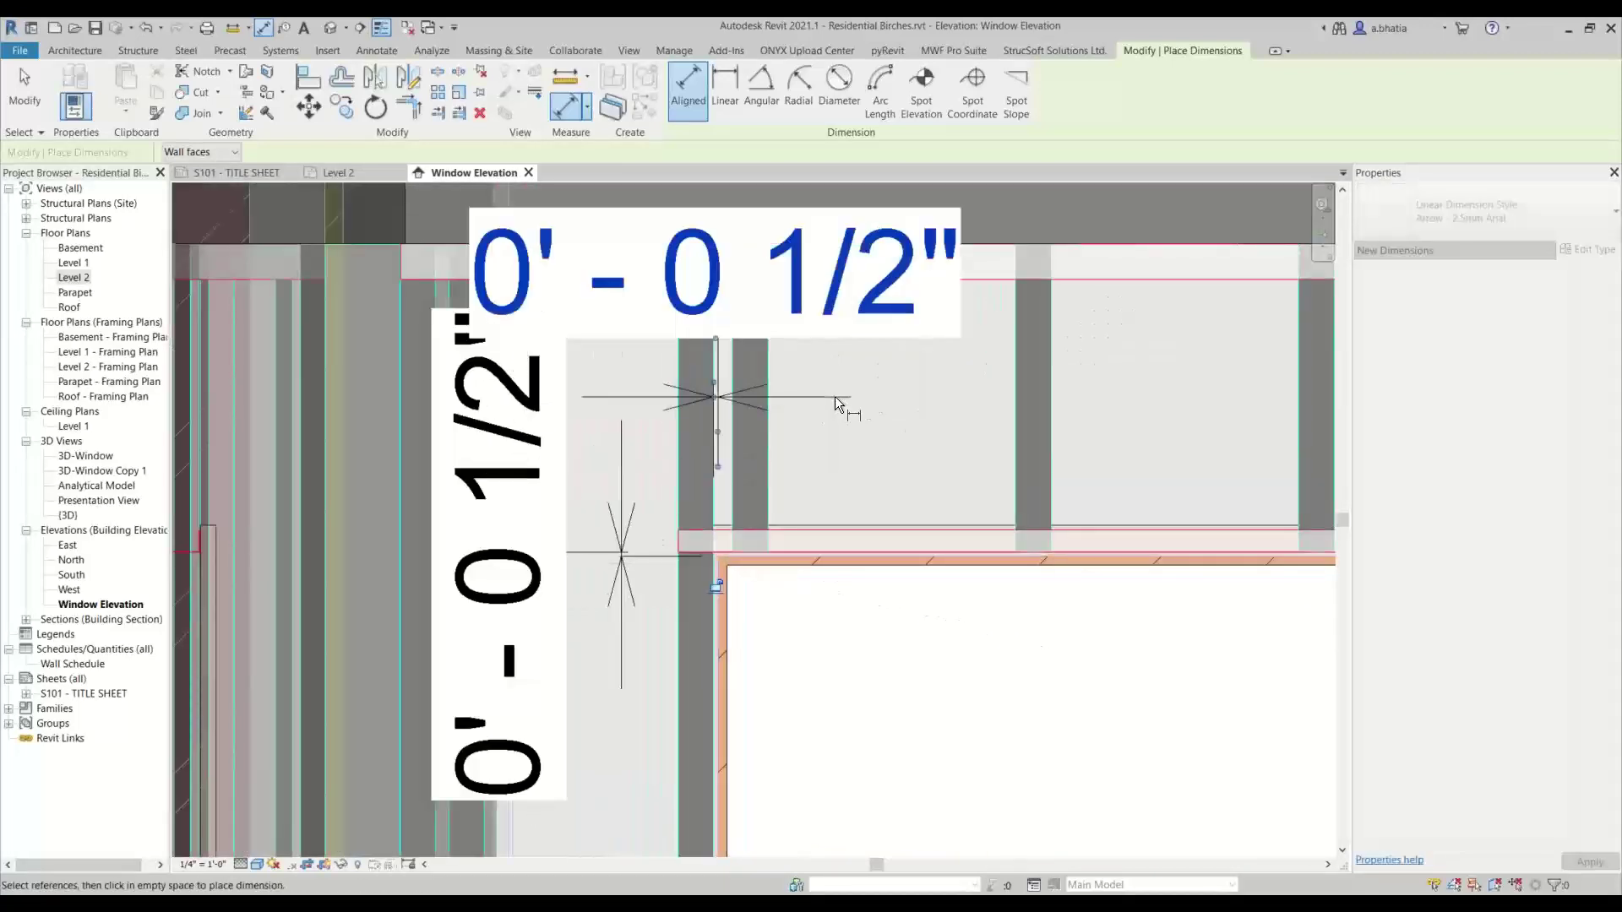
{"action": "scroll", "coordinate": [906, 575], "scroll_direction": "up", "scroll_amount": 4}
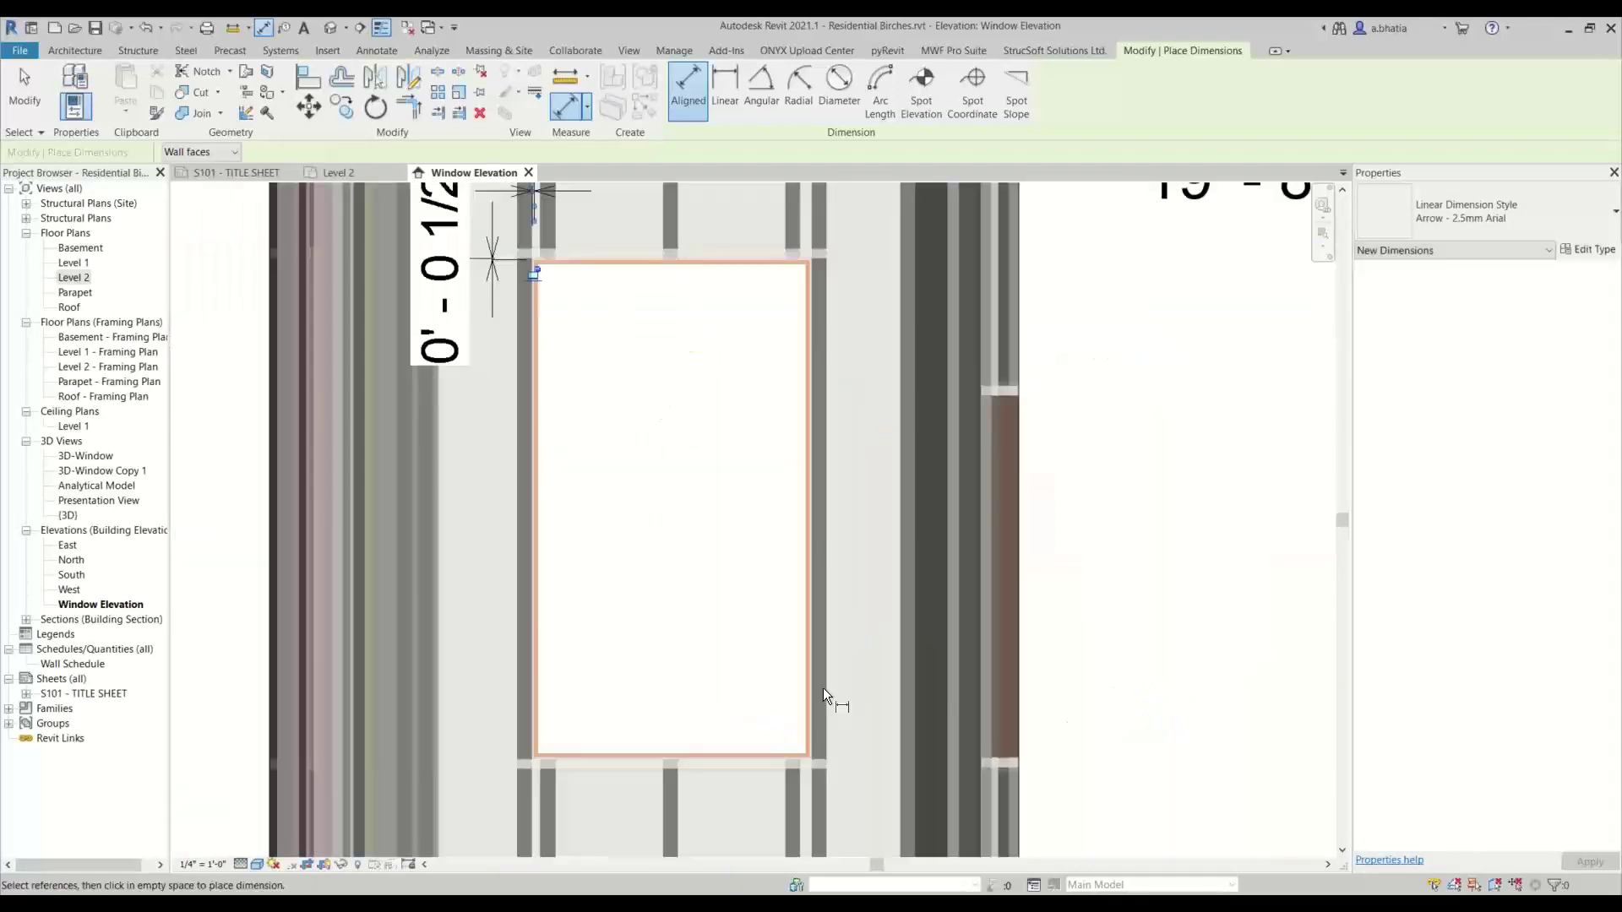
{"action": "scroll", "coordinate": [811, 718], "scroll_direction": "up", "scroll_amount": 3}
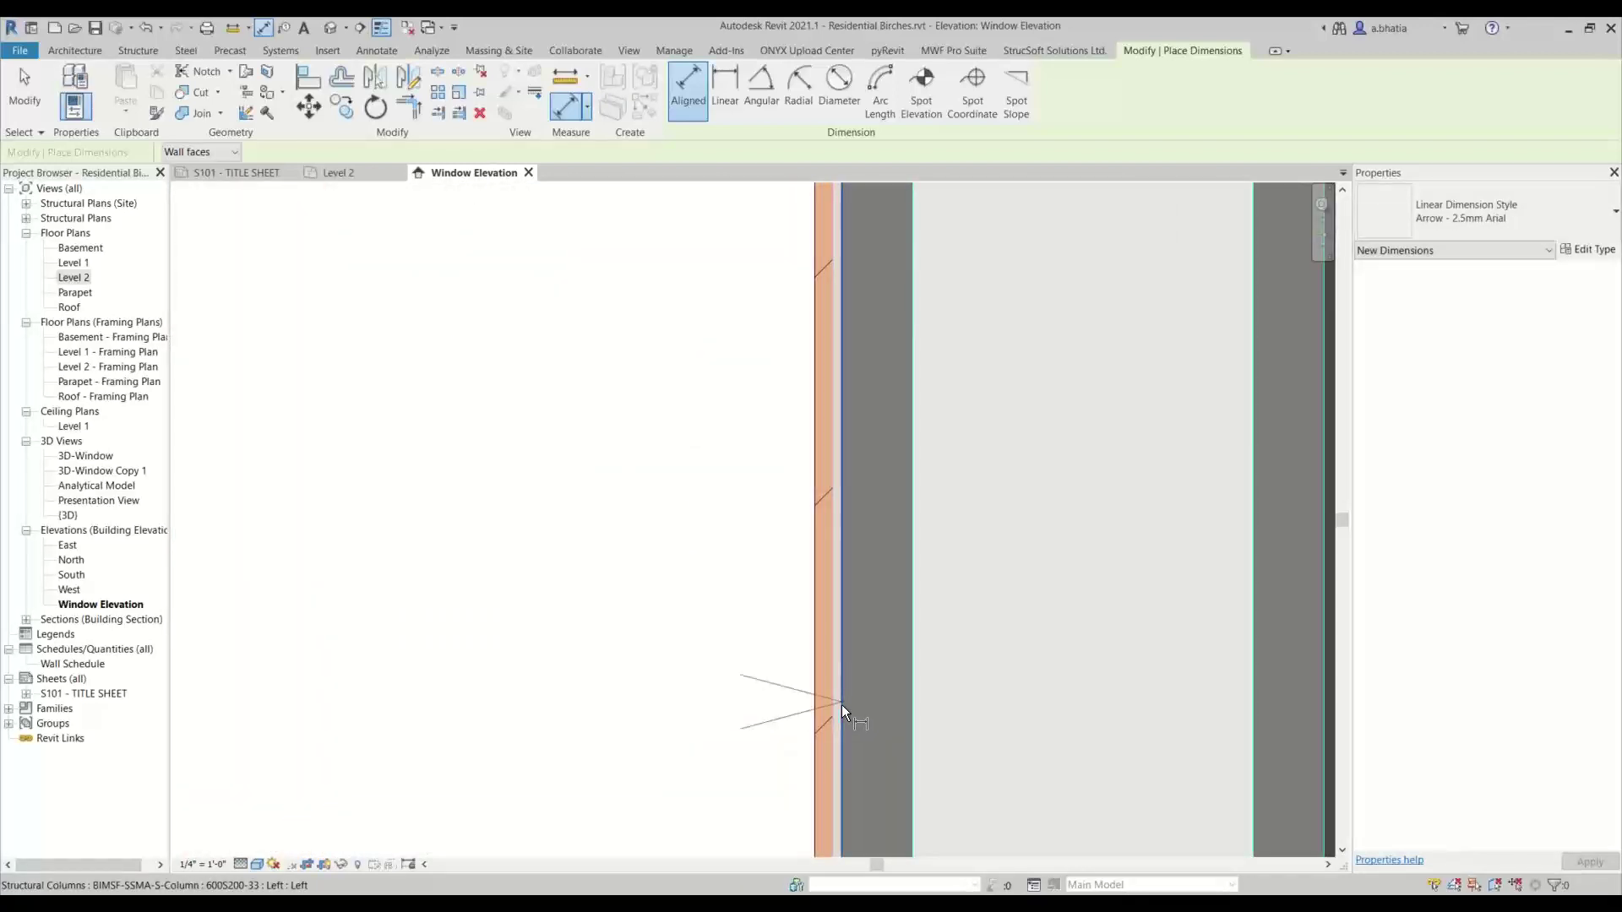
{"action": "left_click", "coordinate": [840, 707]}
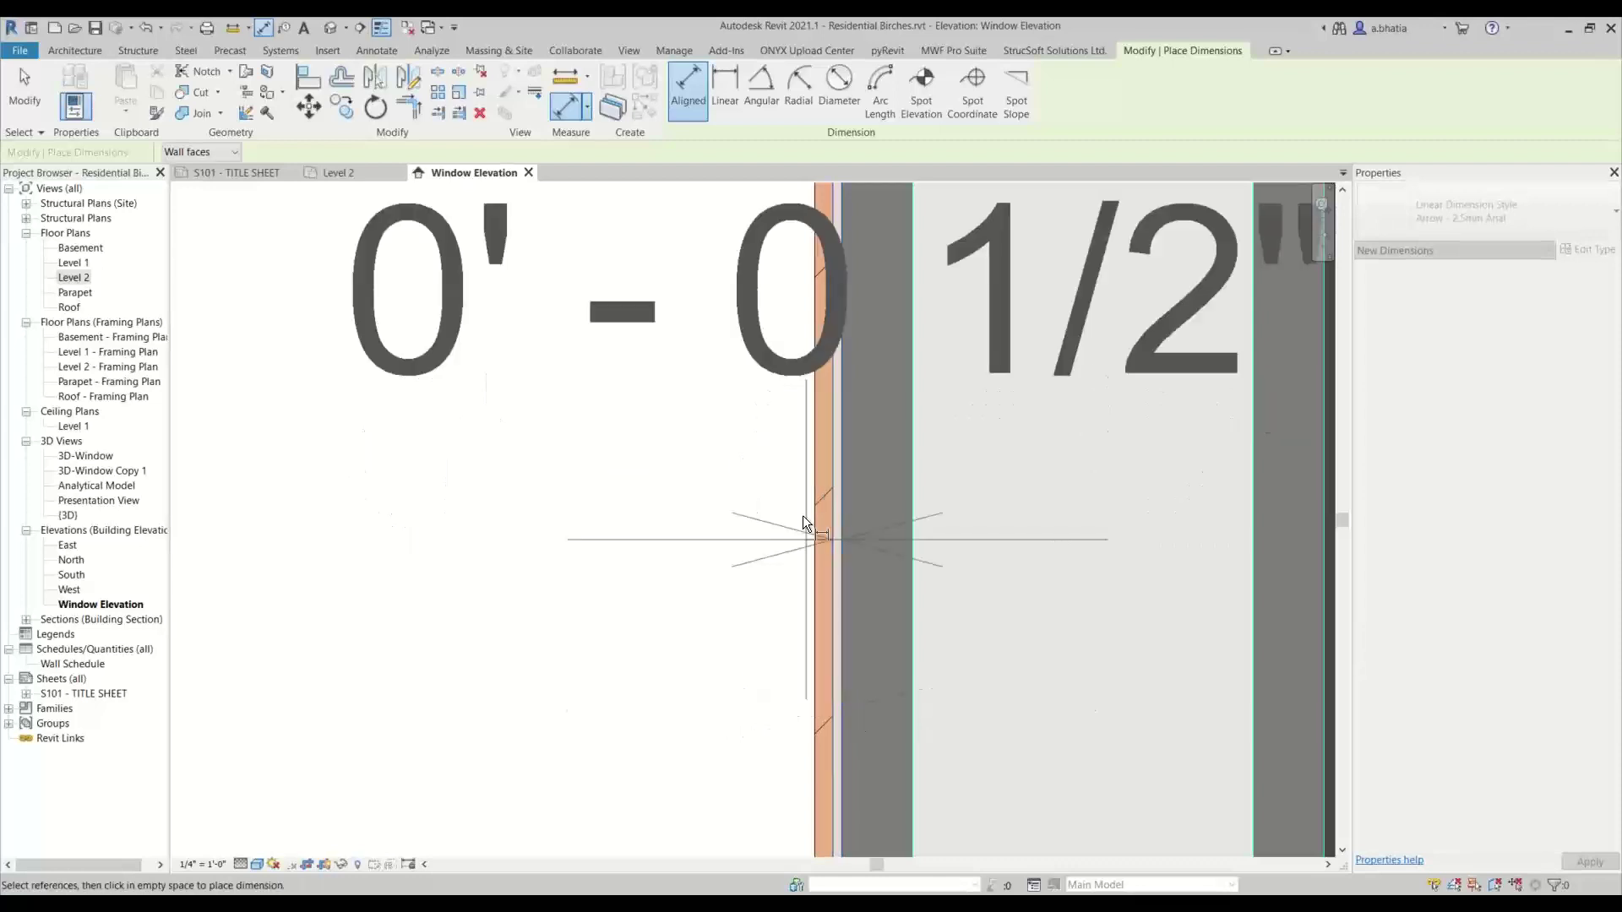
{"action": "scroll", "coordinate": [803, 515], "scroll_direction": "down", "scroll_amount": 6}
Dimension the gap between the sill framing and the window's bottom edge, placing the dimension to the right of the opening.
{"action": "scroll", "coordinate": [869, 651], "scroll_direction": "up", "scroll_amount": 2}
{"action": "scroll", "coordinate": [803, 583], "scroll_direction": "down", "scroll_amount": 1}
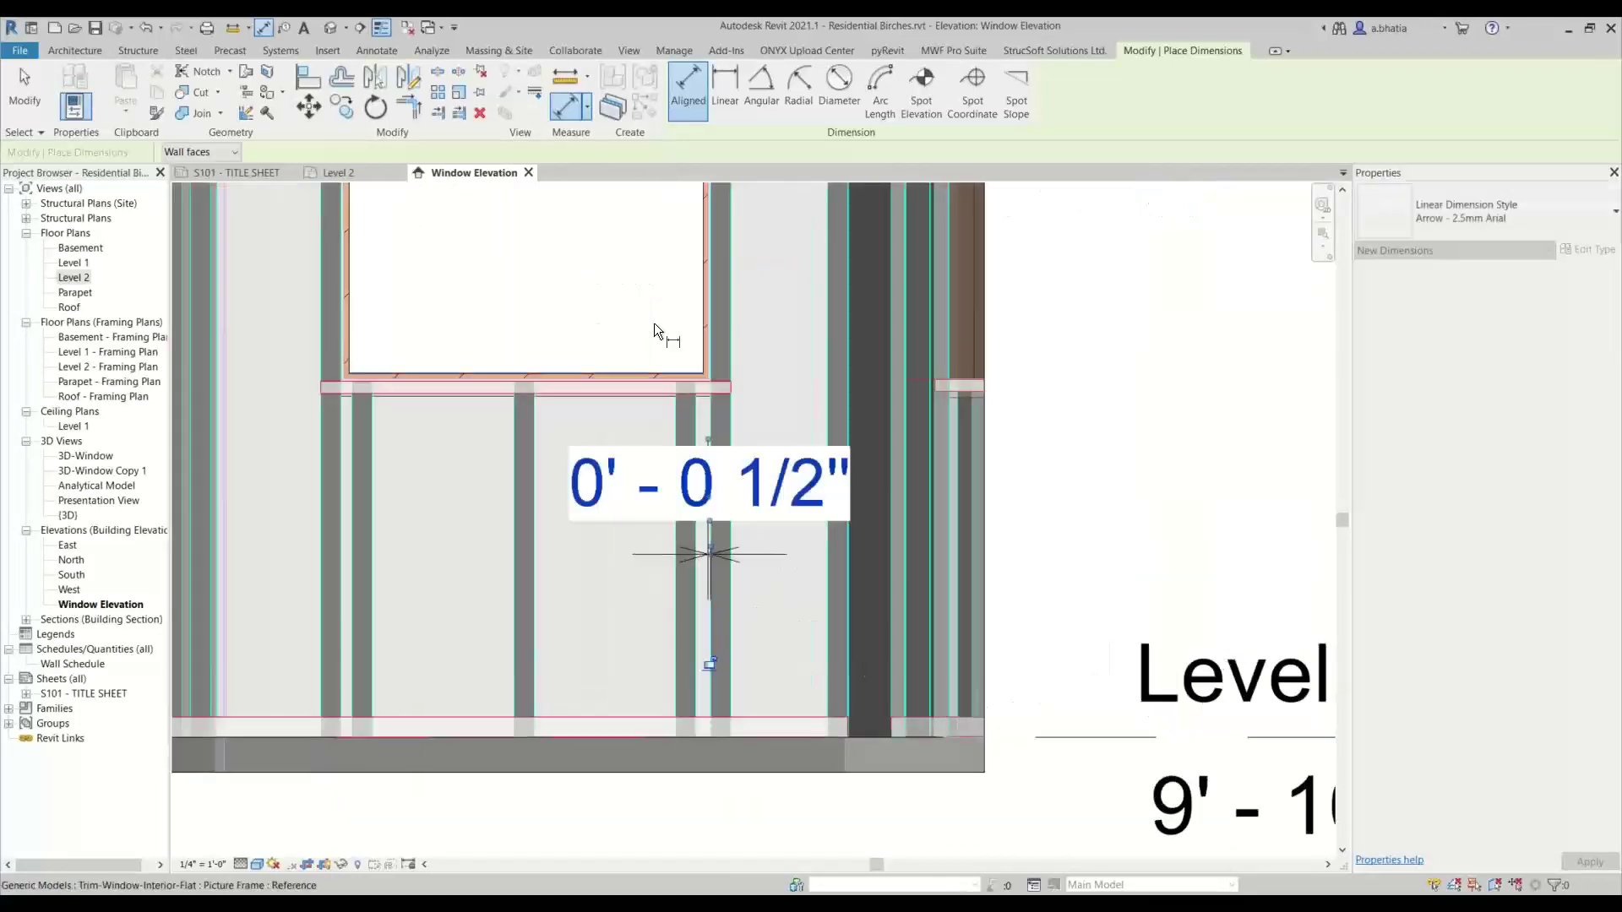
{"action": "scroll", "coordinate": [803, 473], "scroll_direction": "up", "scroll_amount": 4}
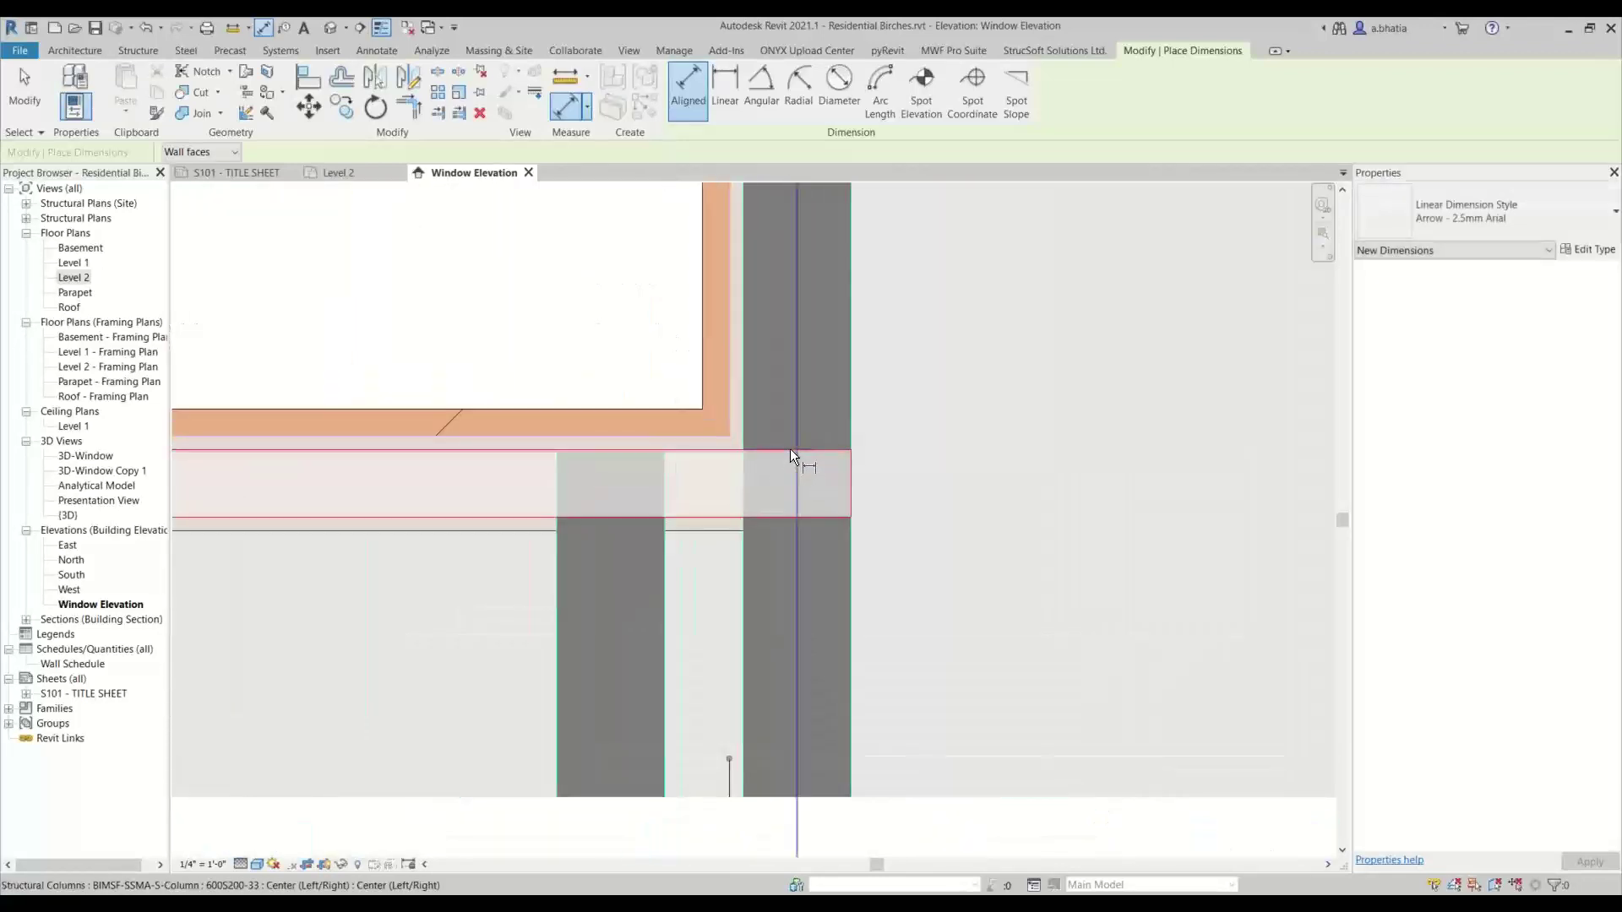
{"action": "scroll", "coordinate": [769, 448], "scroll_direction": "up", "scroll_amount": 3}
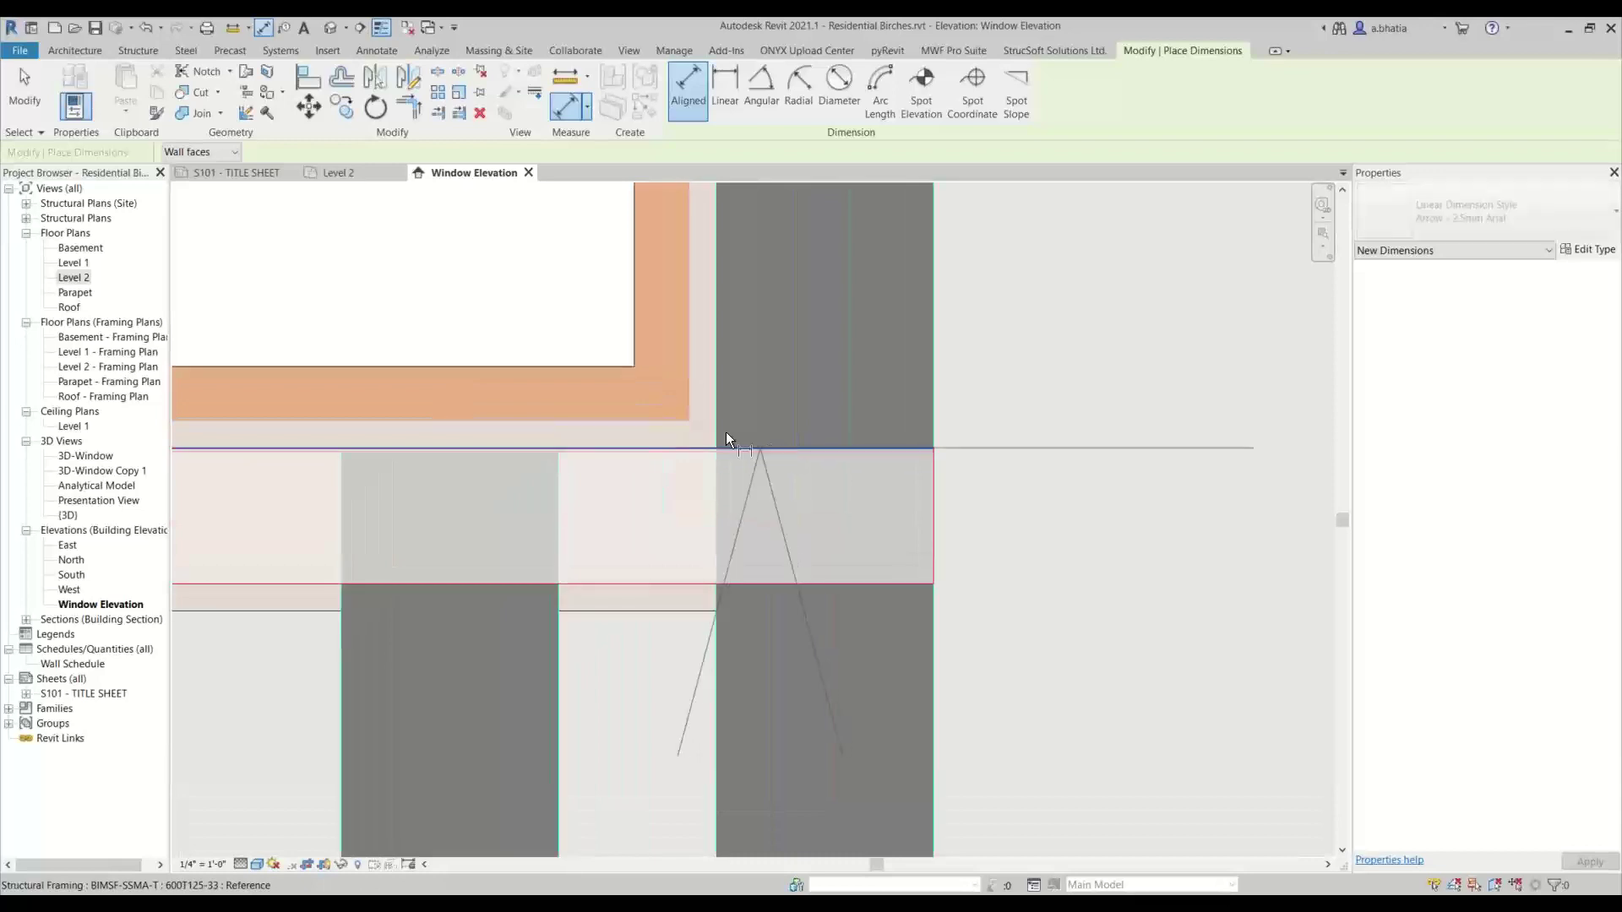
{"action": "scroll", "coordinate": [692, 424], "scroll_direction": "down", "scroll_amount": 4}
{"action": "scroll", "coordinate": [702, 422], "scroll_direction": "down", "scroll_amount": 3}
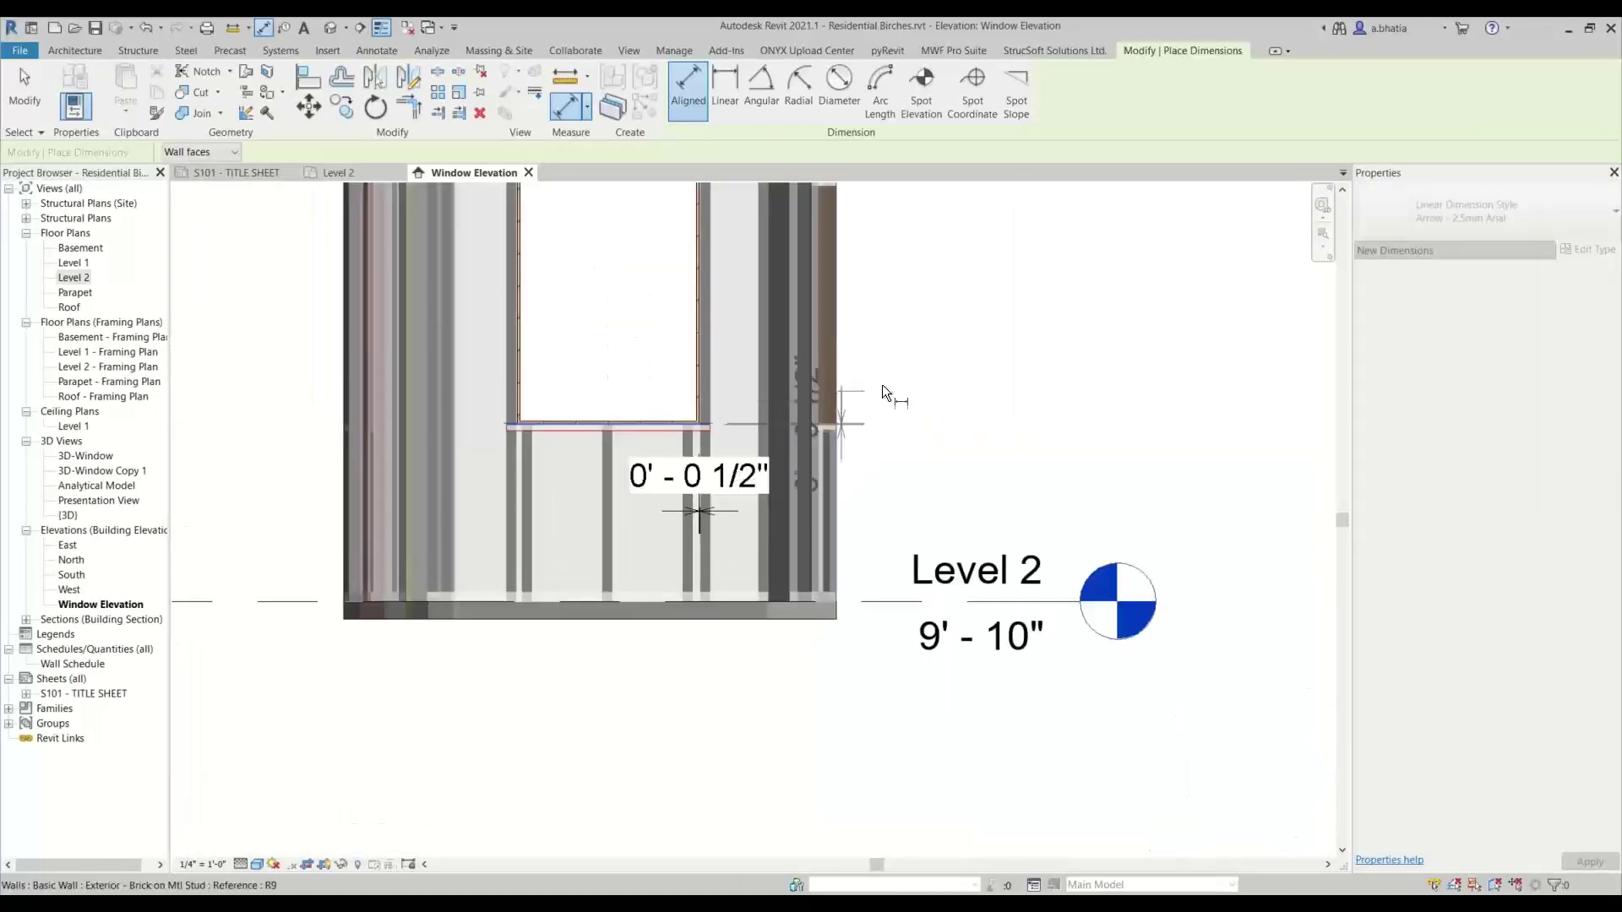
{"action": "left_click", "coordinate": [782, 343]}
{"action": "middle_click_drag", "start_coordinate": [751, 444], "coordinate": [785, 741]}
{"action": "key", "text": "Escape"}
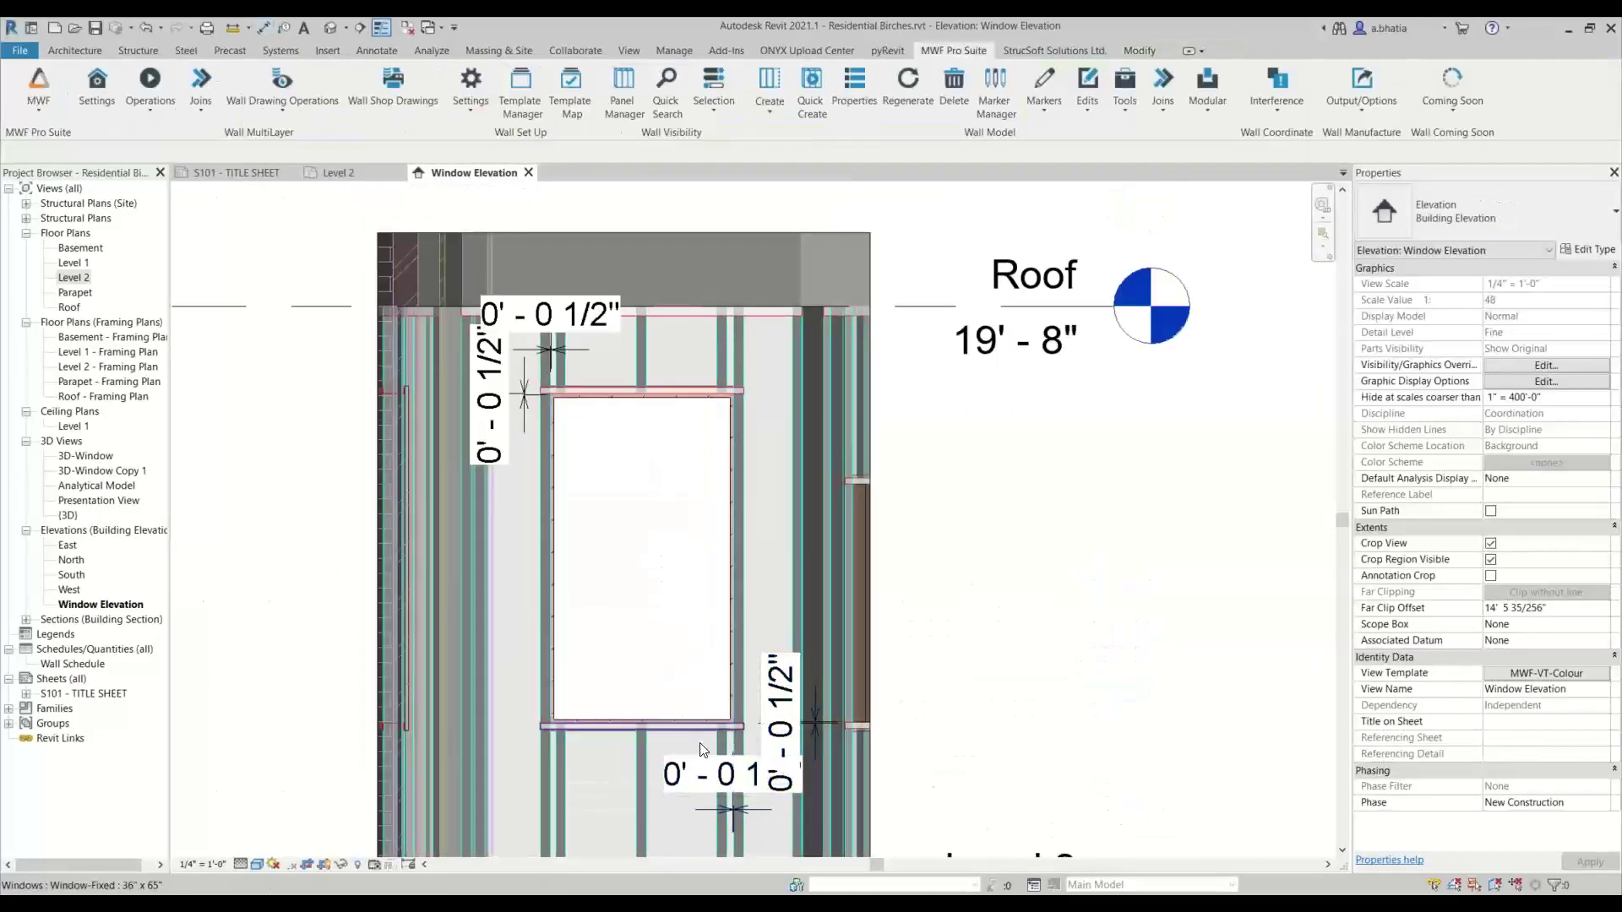
Apply the opening framing type mwfW_VoidFraming : Default to the Window-Fixed 36" x 65" window.
{"action": "left_click", "coordinate": [646, 555]}
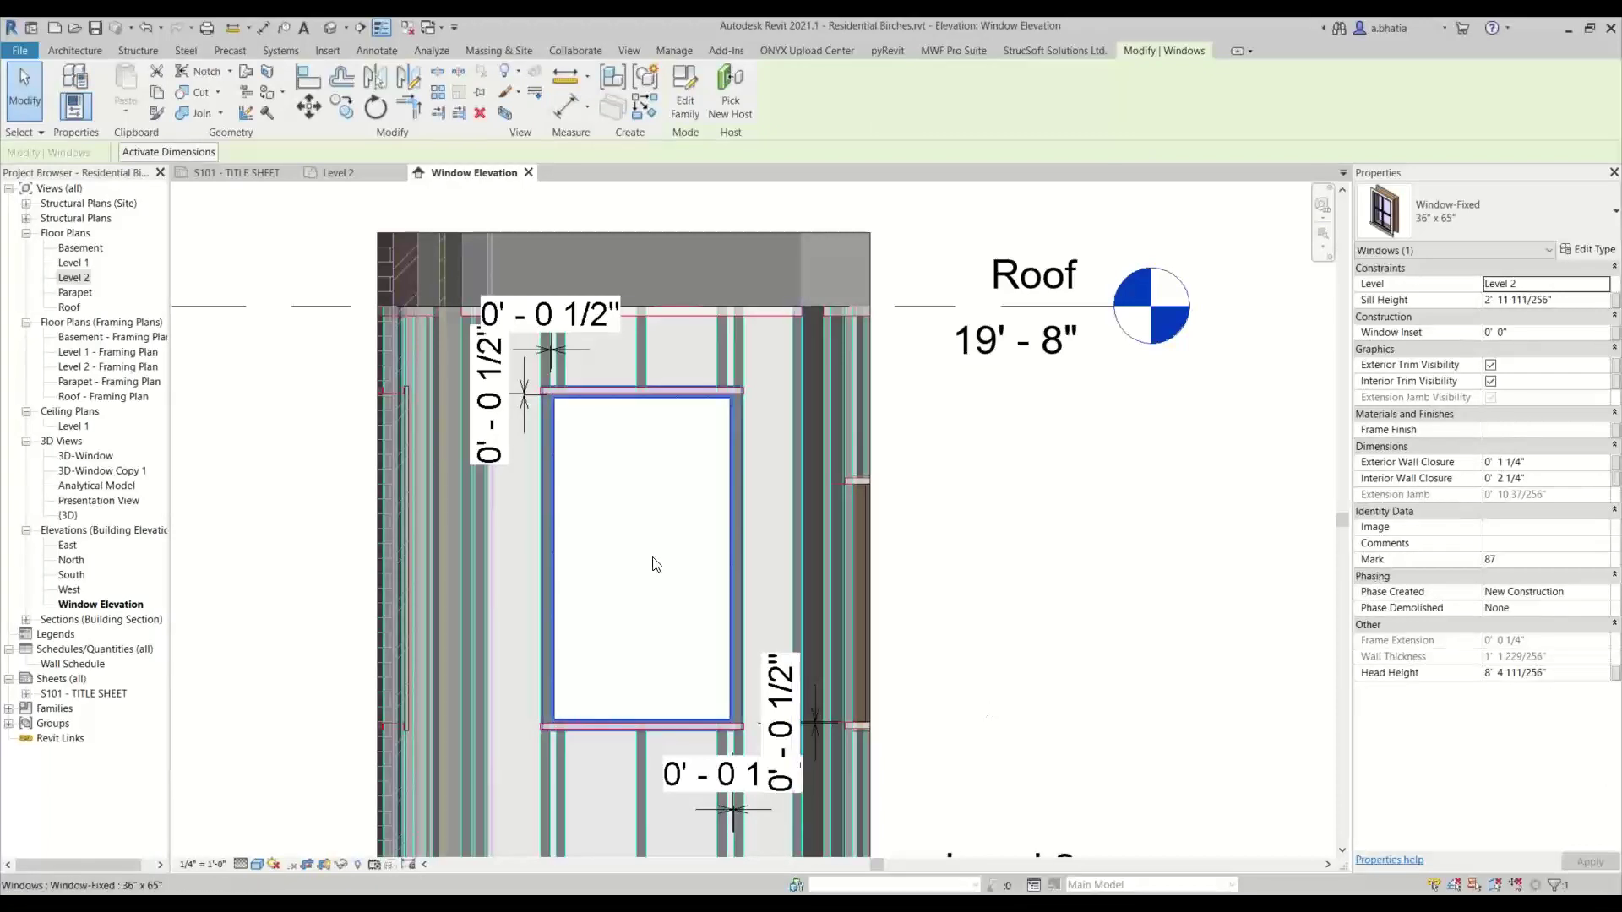
{"action": "left_click", "coordinate": [965, 49]}
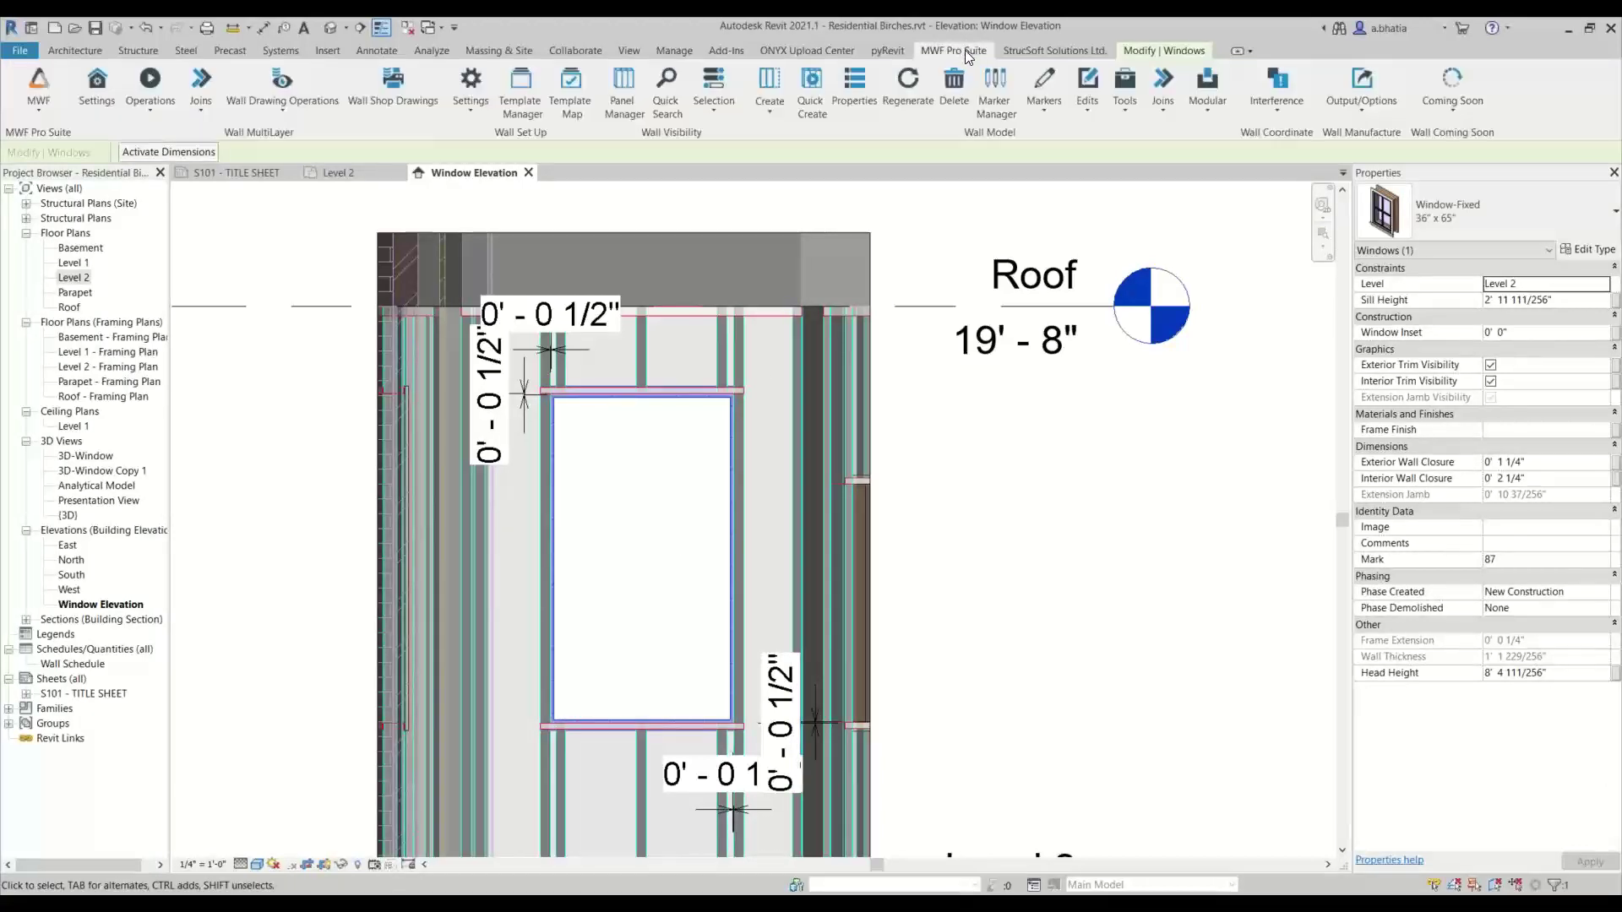
{"action": "left_click", "coordinate": [1063, 119]}
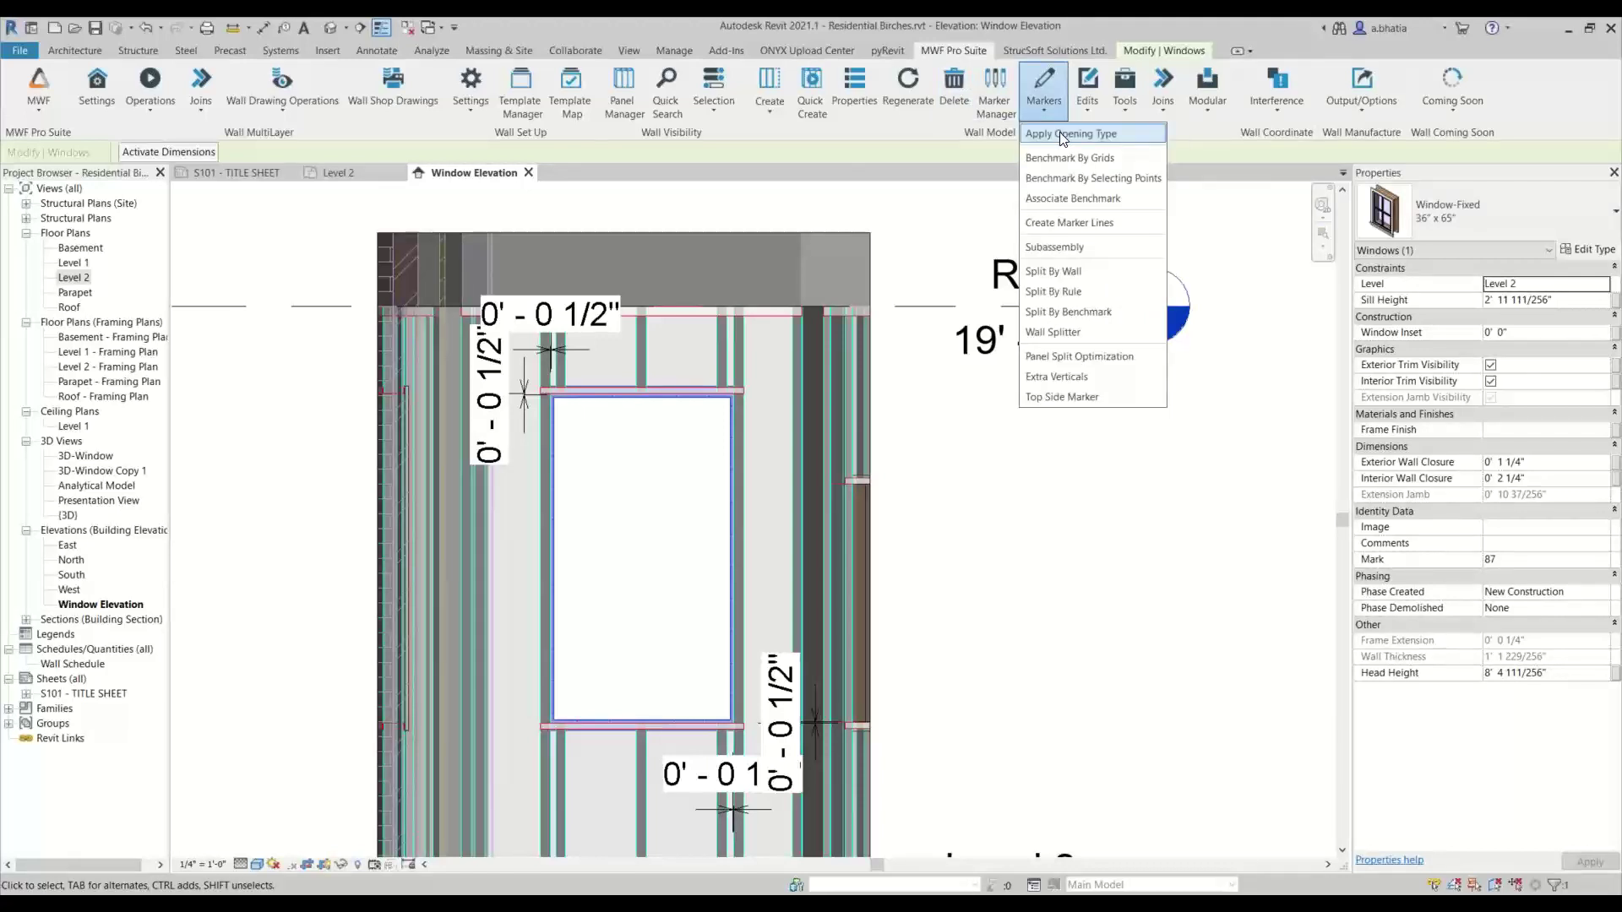
{"action": "left_click", "coordinate": [1060, 131]}
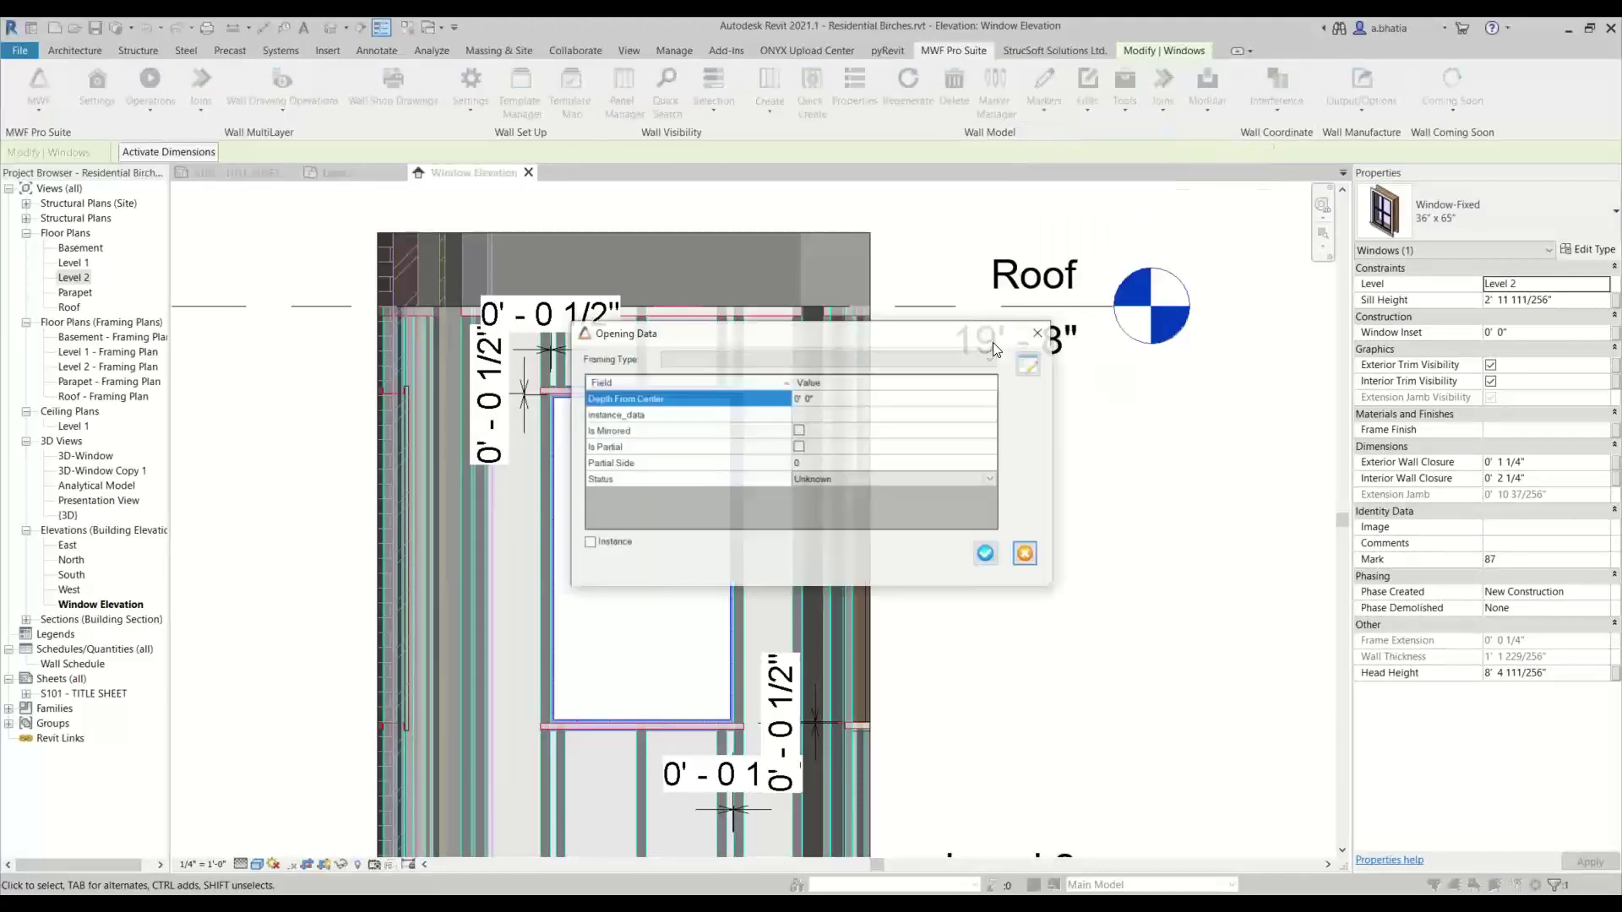
{"action": "left_click", "coordinate": [870, 359]}
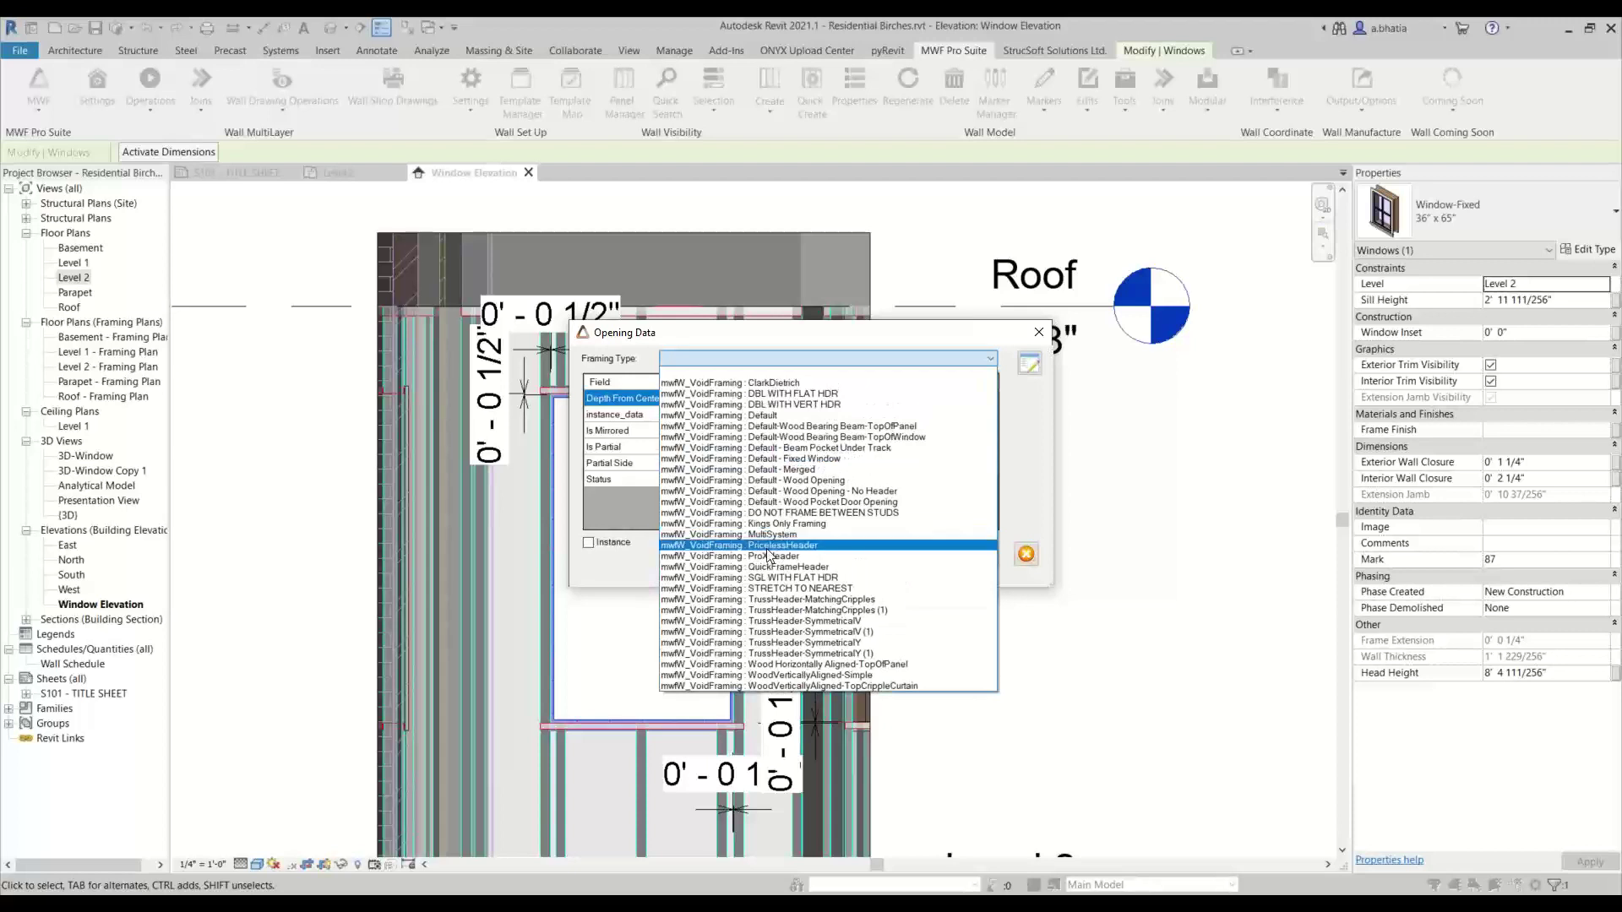
{"action": "left_click", "coordinate": [772, 416]}
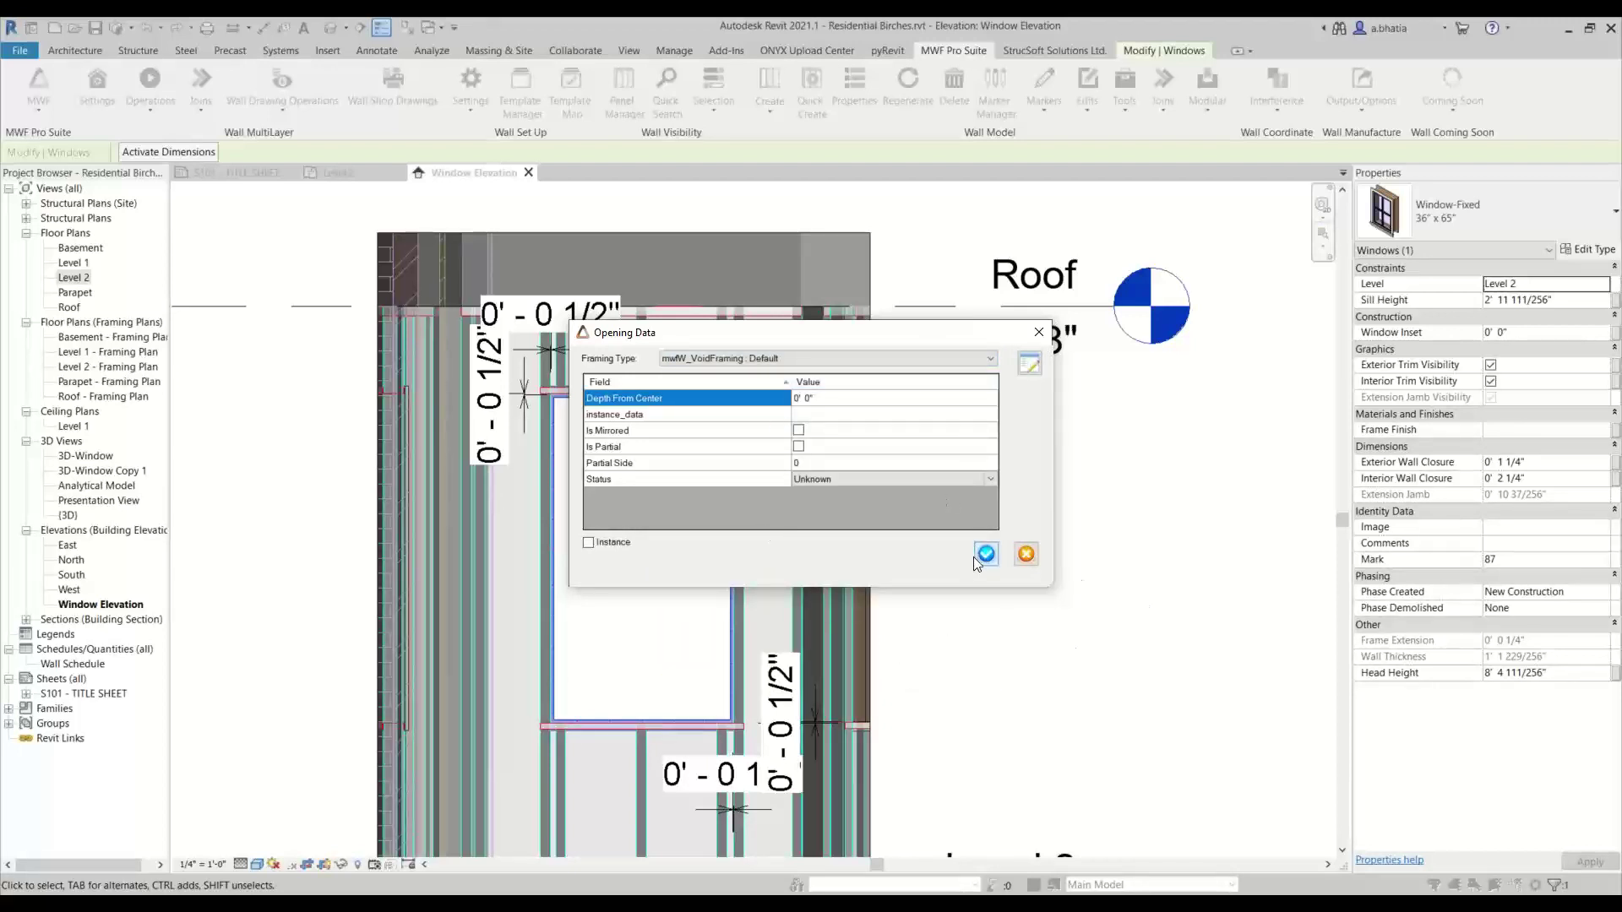
{"action": "left_click", "coordinate": [896, 358]}
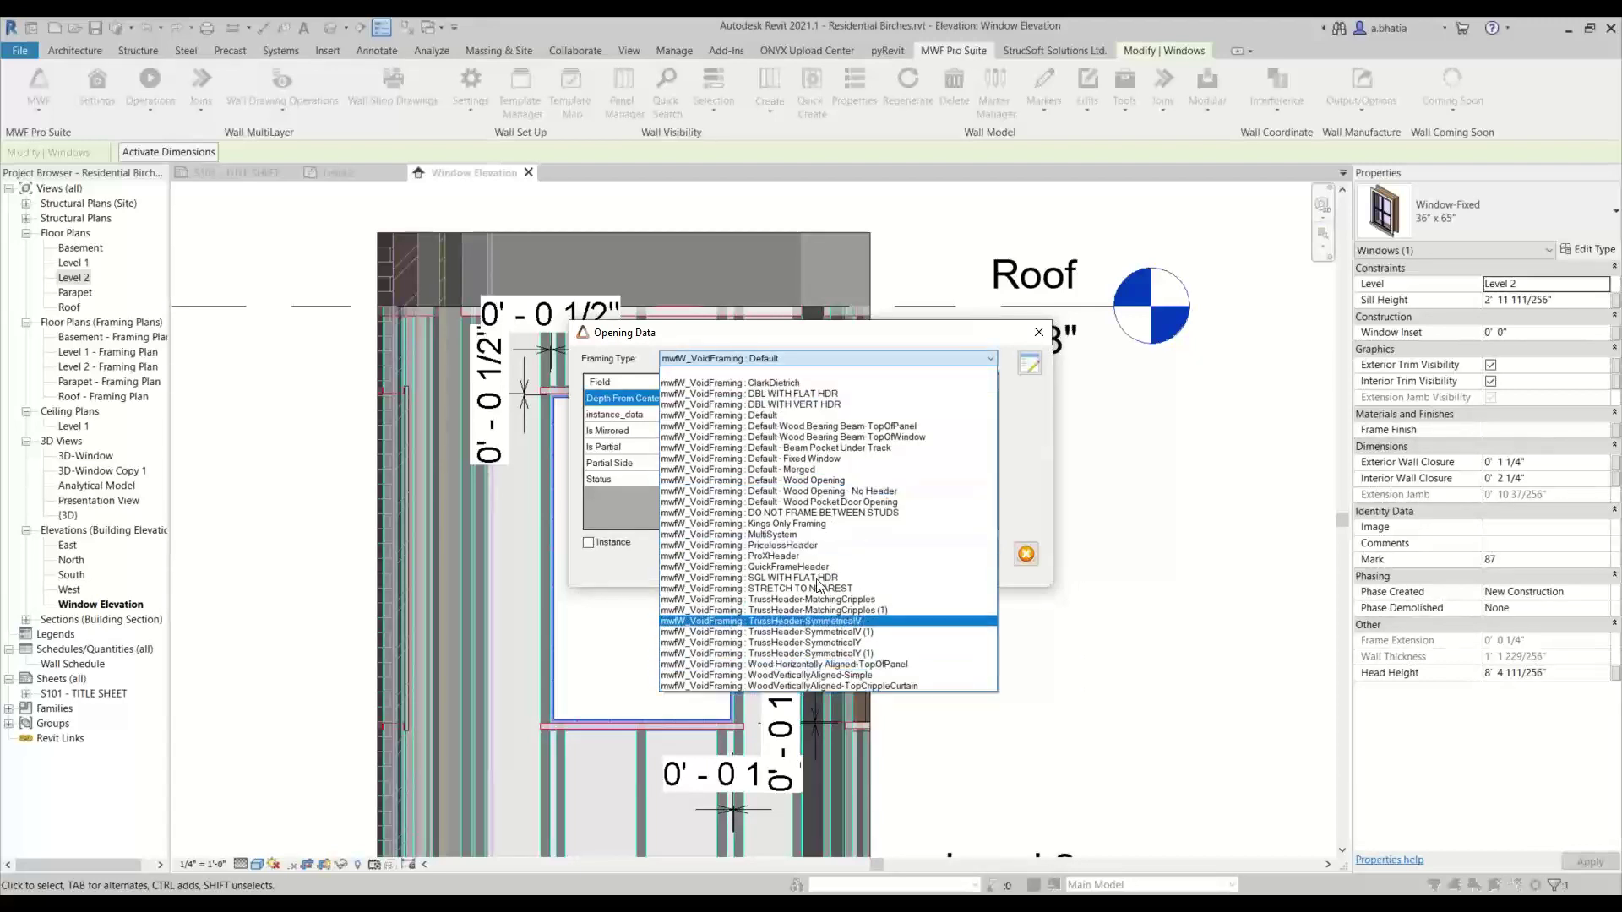
{"action": "left_click", "coordinate": [821, 358]}
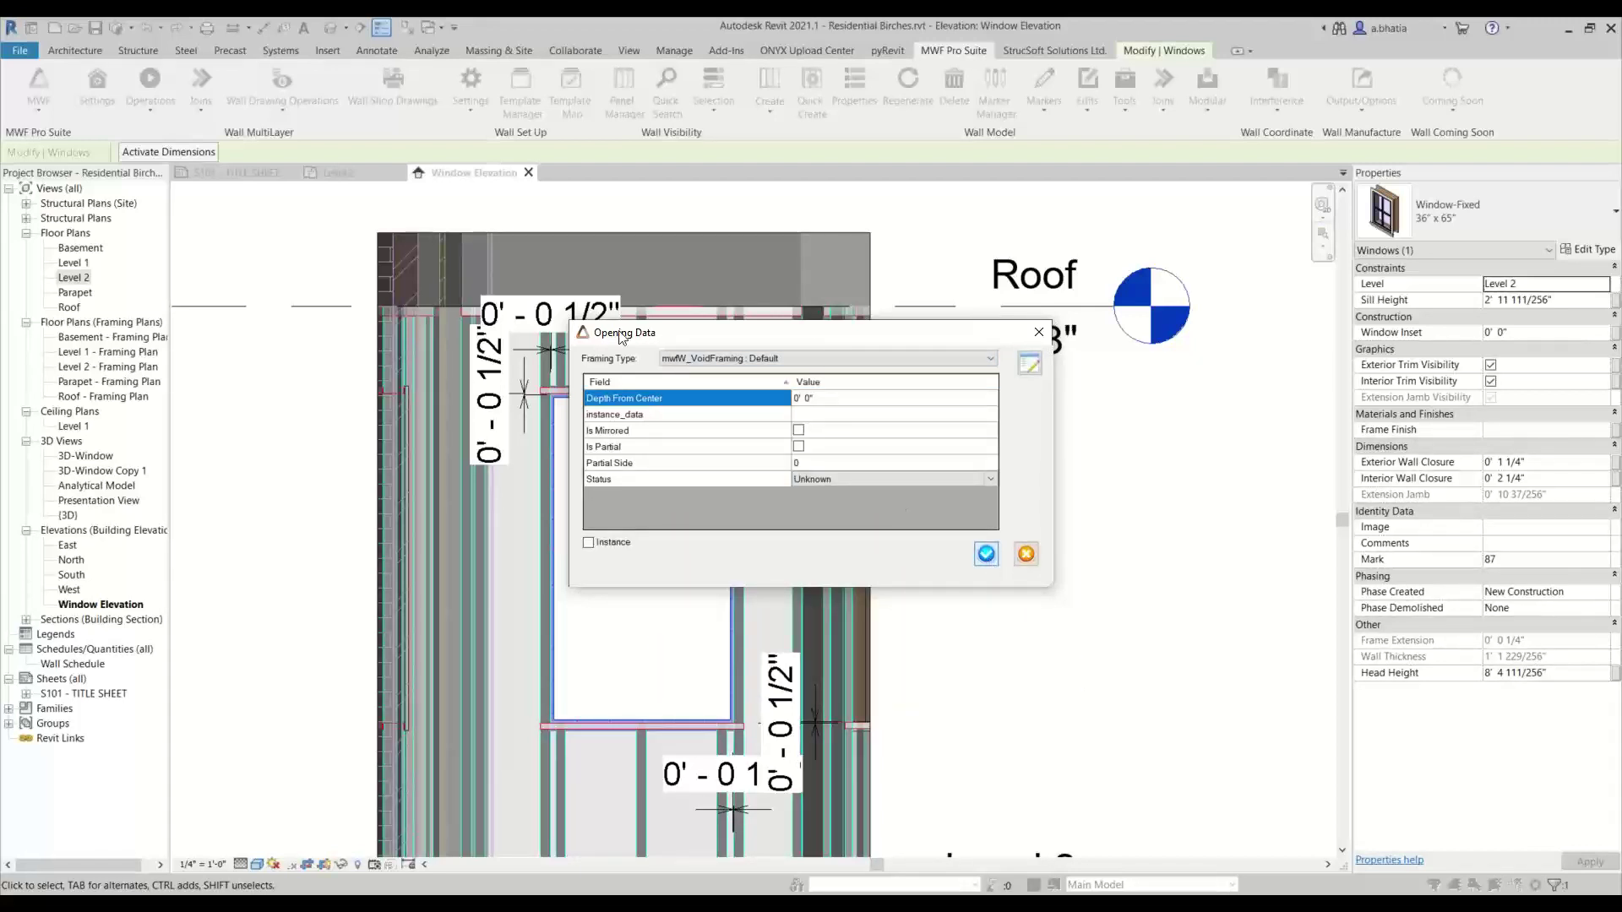
{"action": "left_click", "coordinate": [979, 559]}
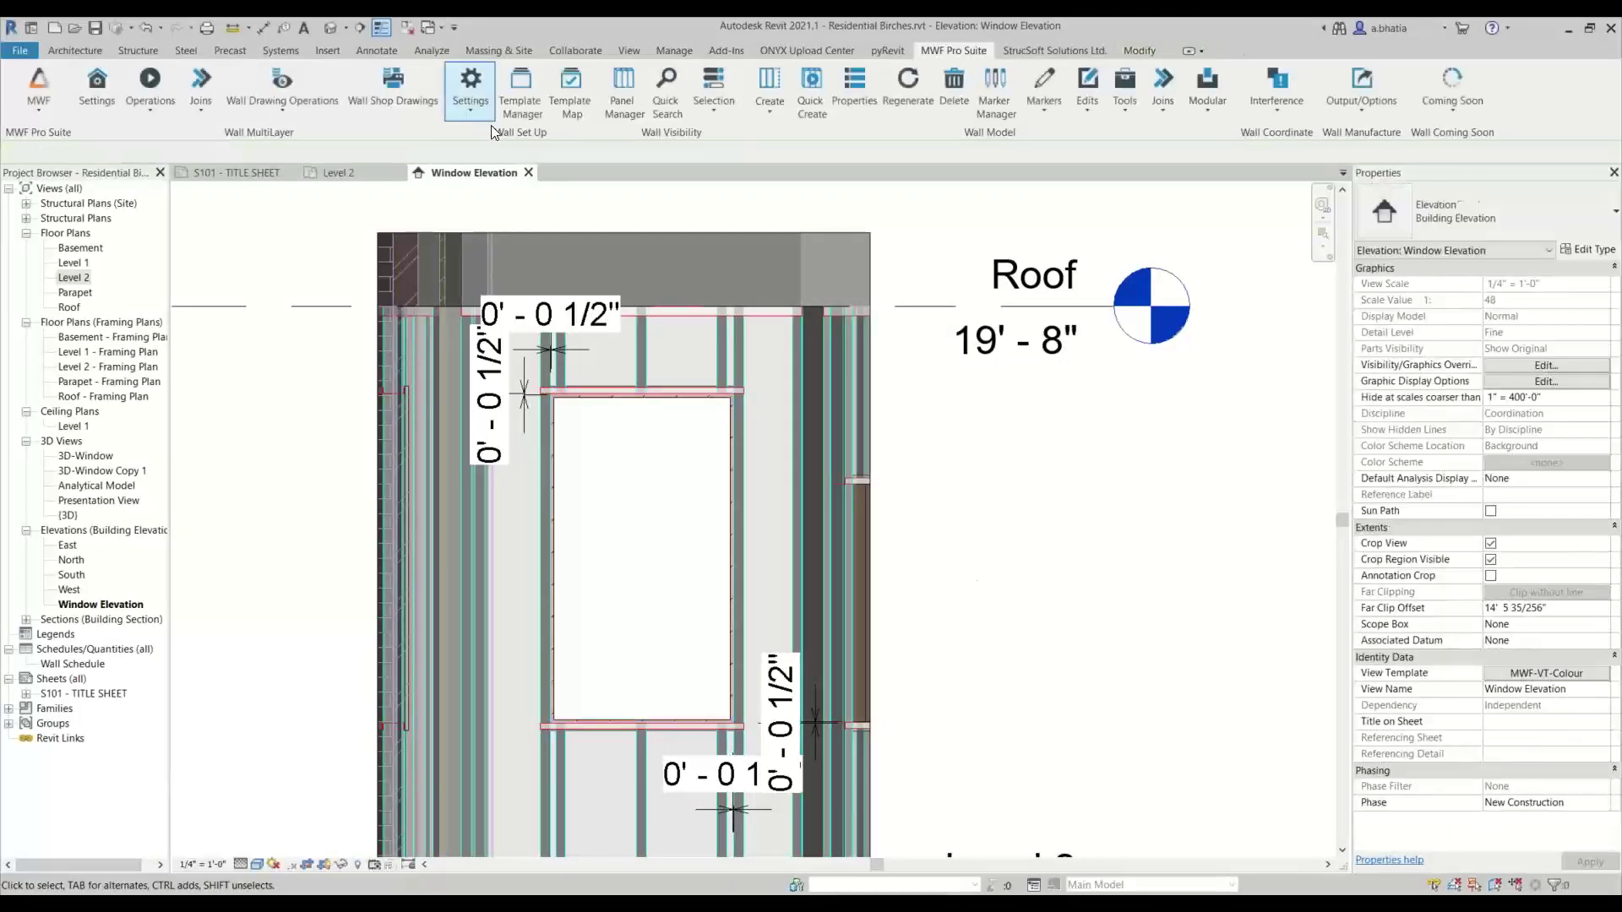
Review the LGS-Default and Wood-Default directories offered by MWF's Load Data command and close it without loading anything.
{"action": "left_click", "coordinate": [477, 116]}
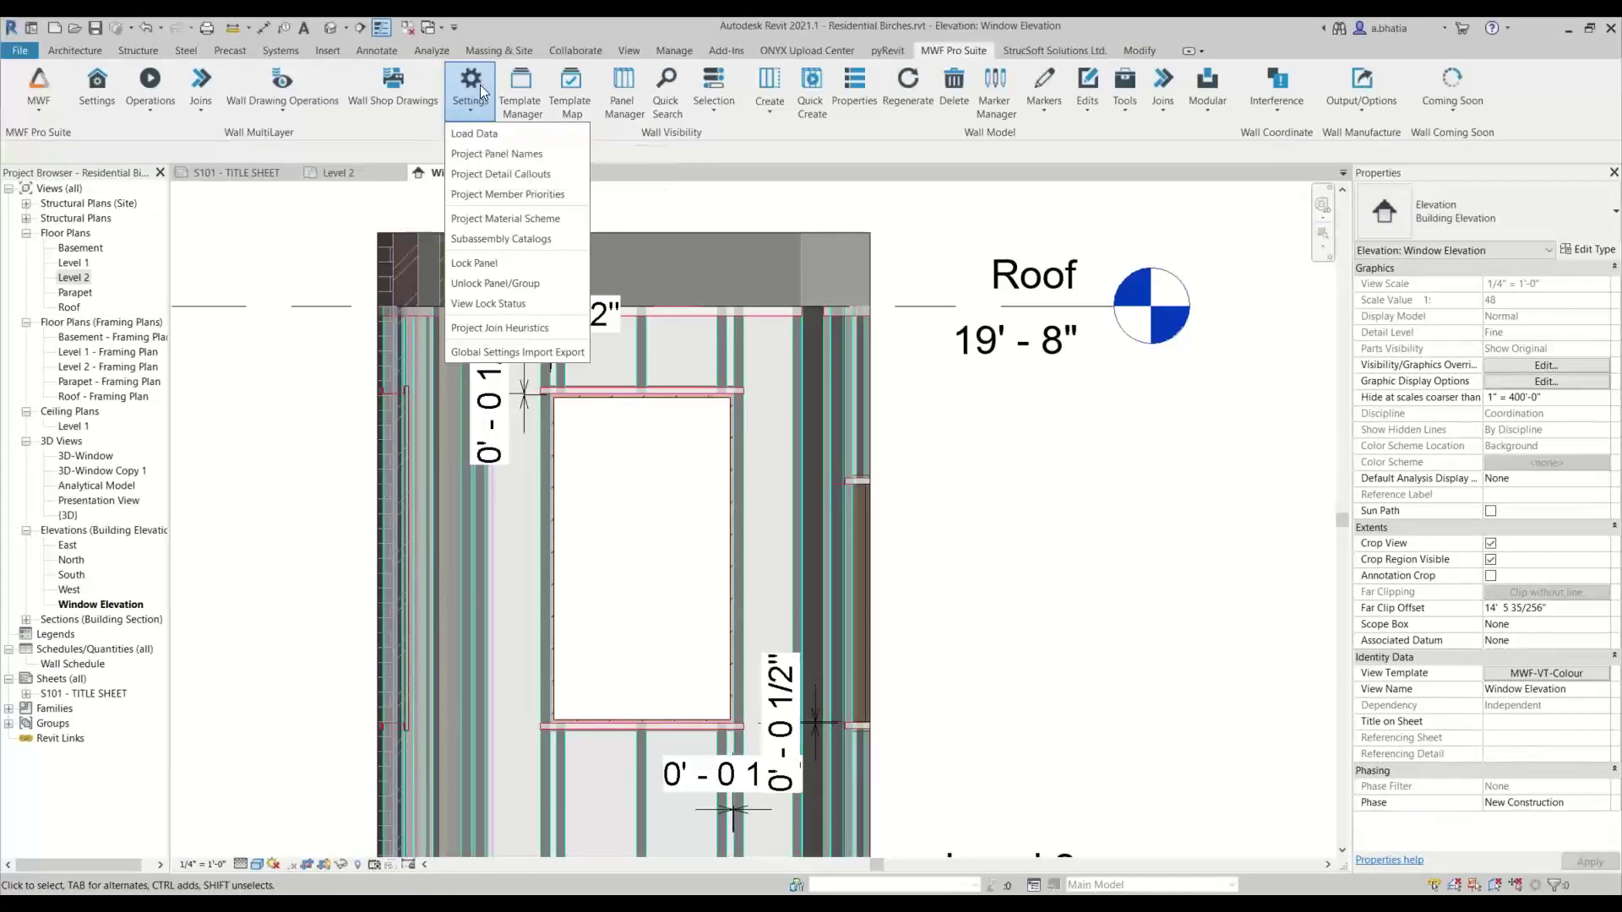
{"action": "left_click", "coordinate": [534, 135]}
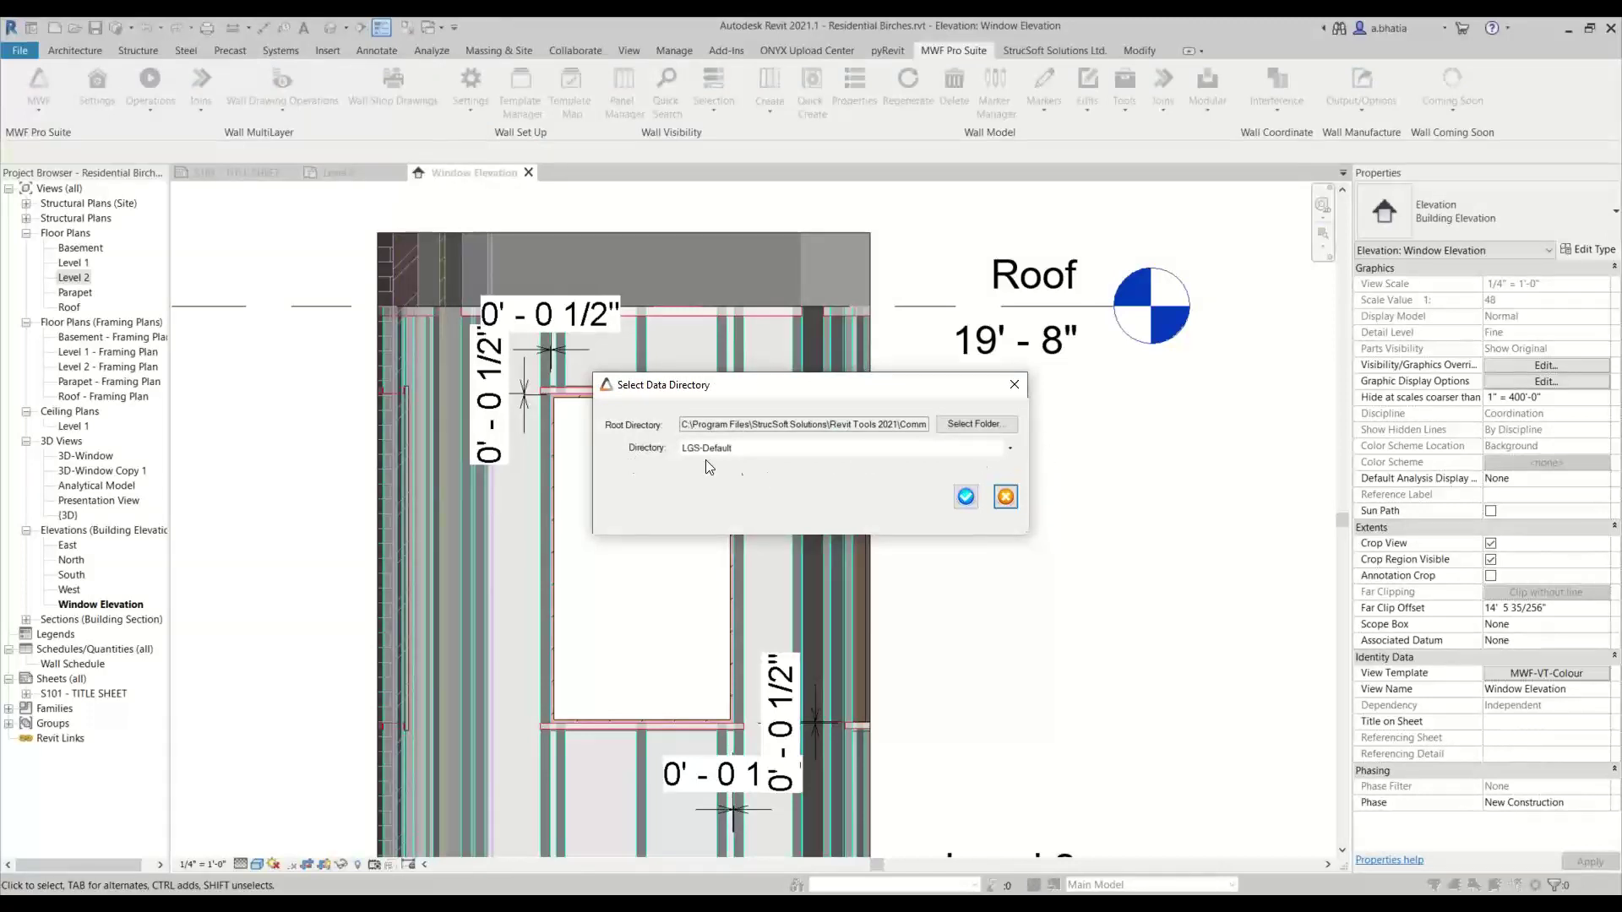
{"action": "left_click", "coordinate": [1010, 449]}
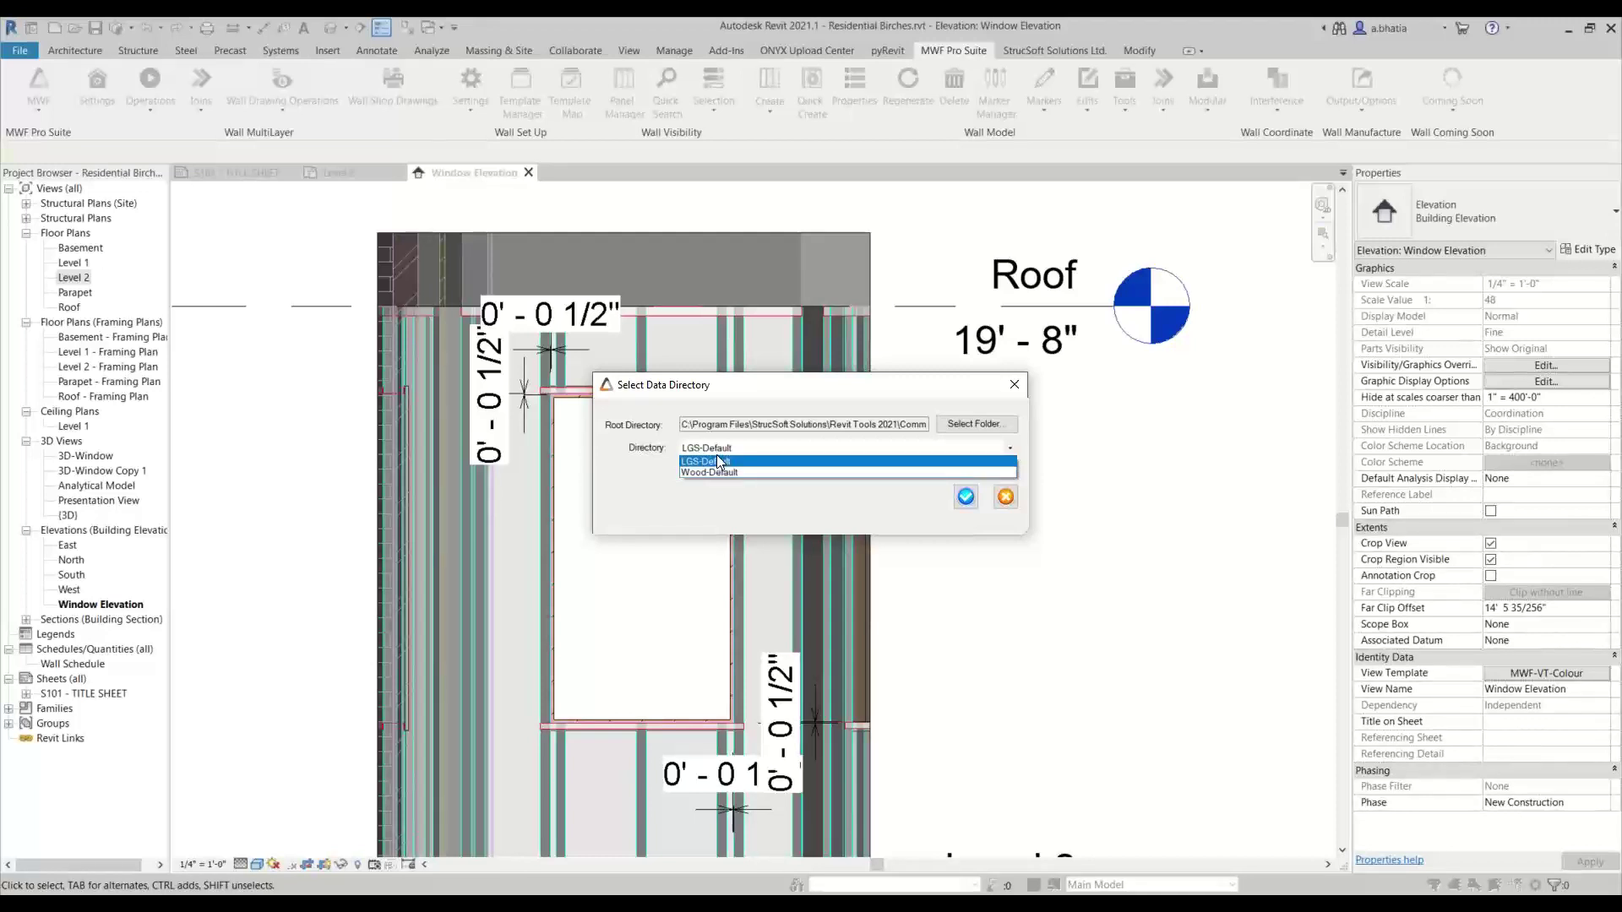
{"action": "left_click", "coordinate": [651, 475]}
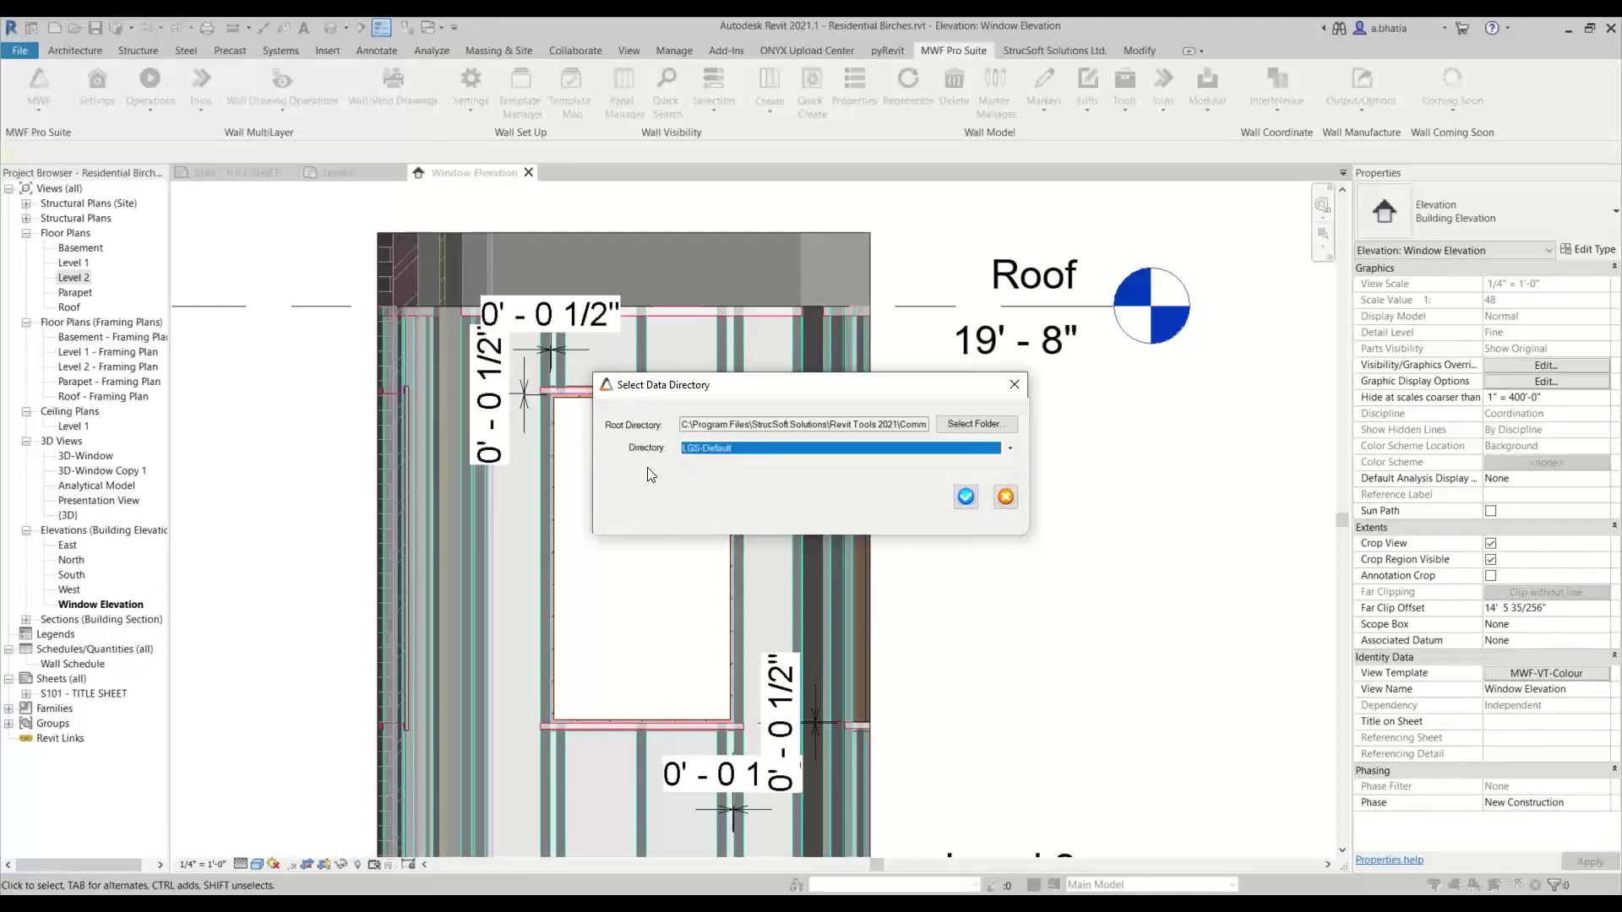
{"action": "left_click", "coordinate": [1013, 386]}
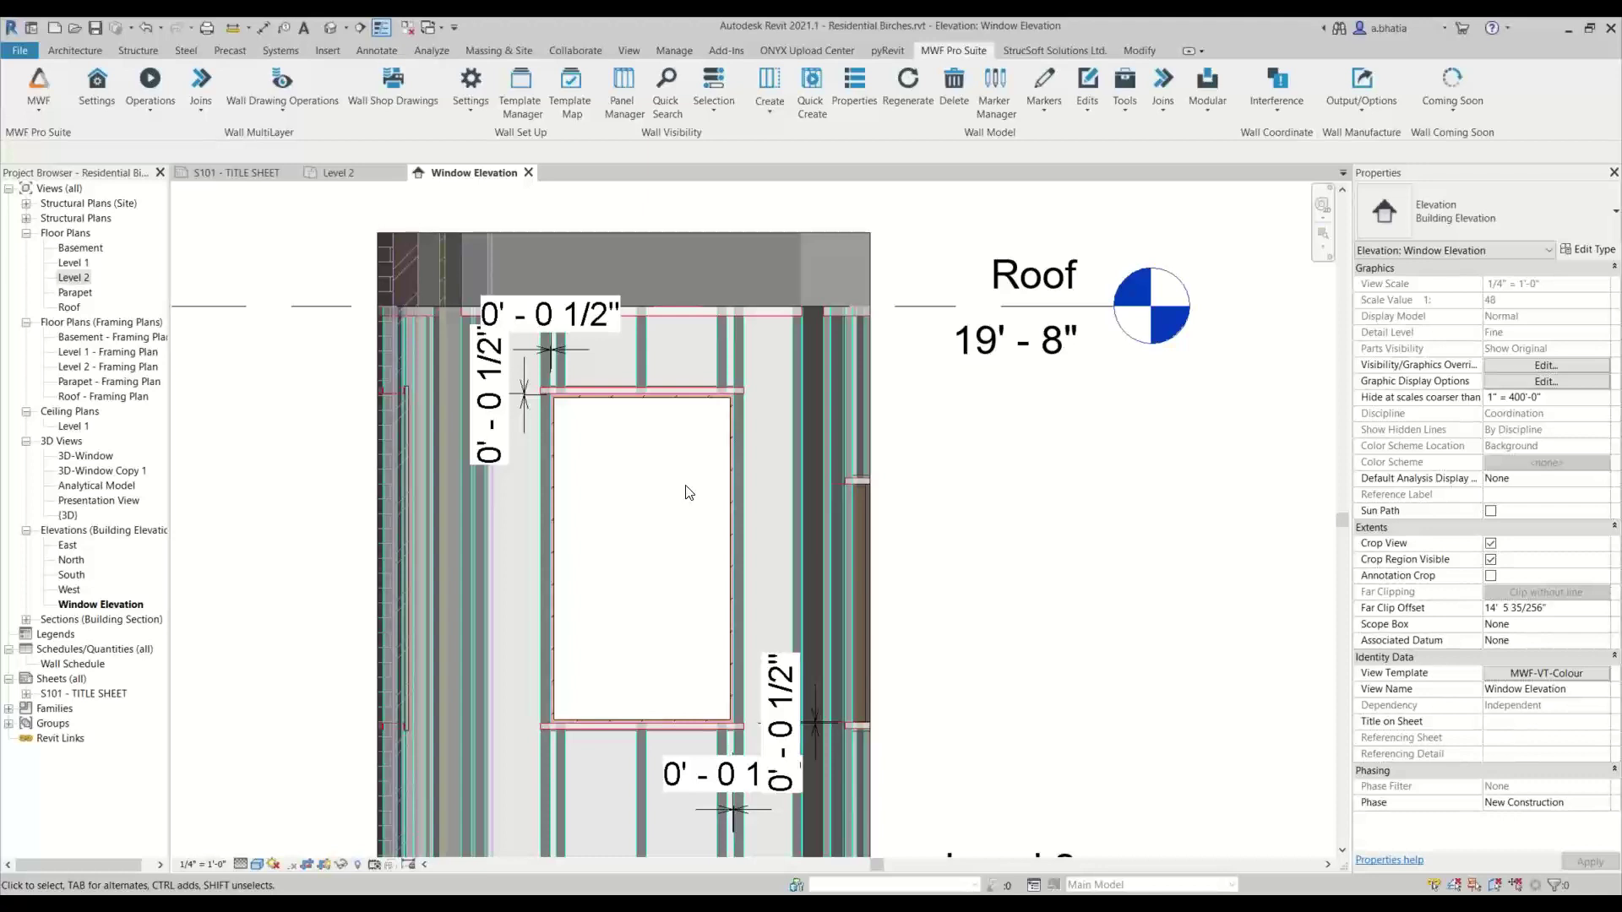
Reapply the mwfW_VoidFraming : Default opening type to the window and regenerate the framing of its wall panel.
{"action": "scroll", "coordinate": [690, 730], "scroll_direction": "up", "scroll_amount": 1}
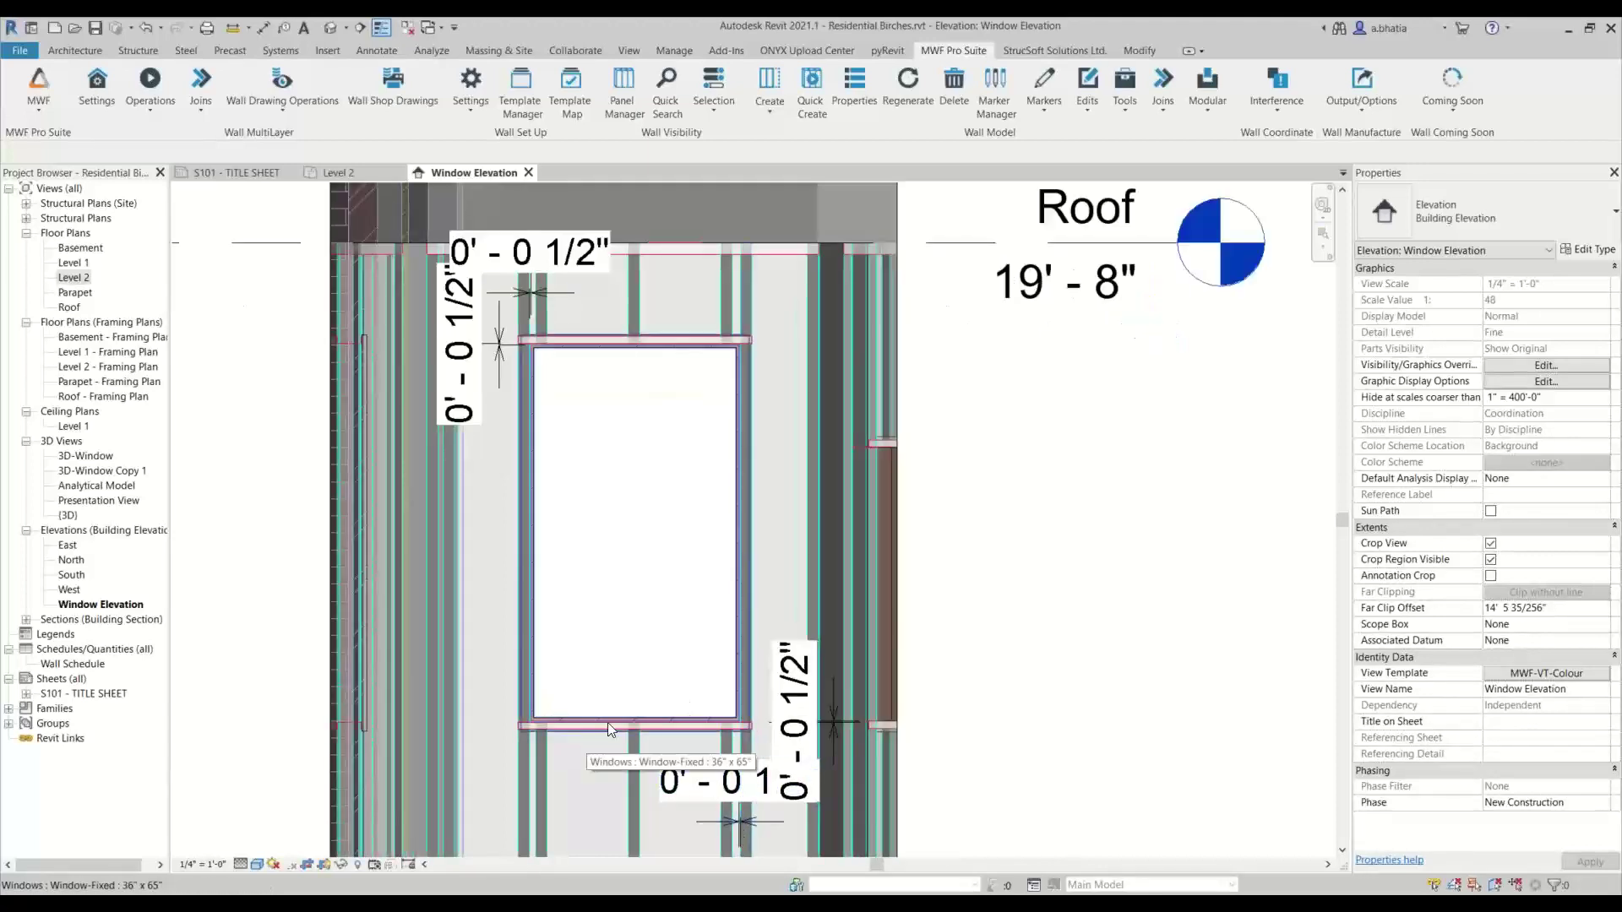
{"action": "left_click", "coordinate": [591, 405]}
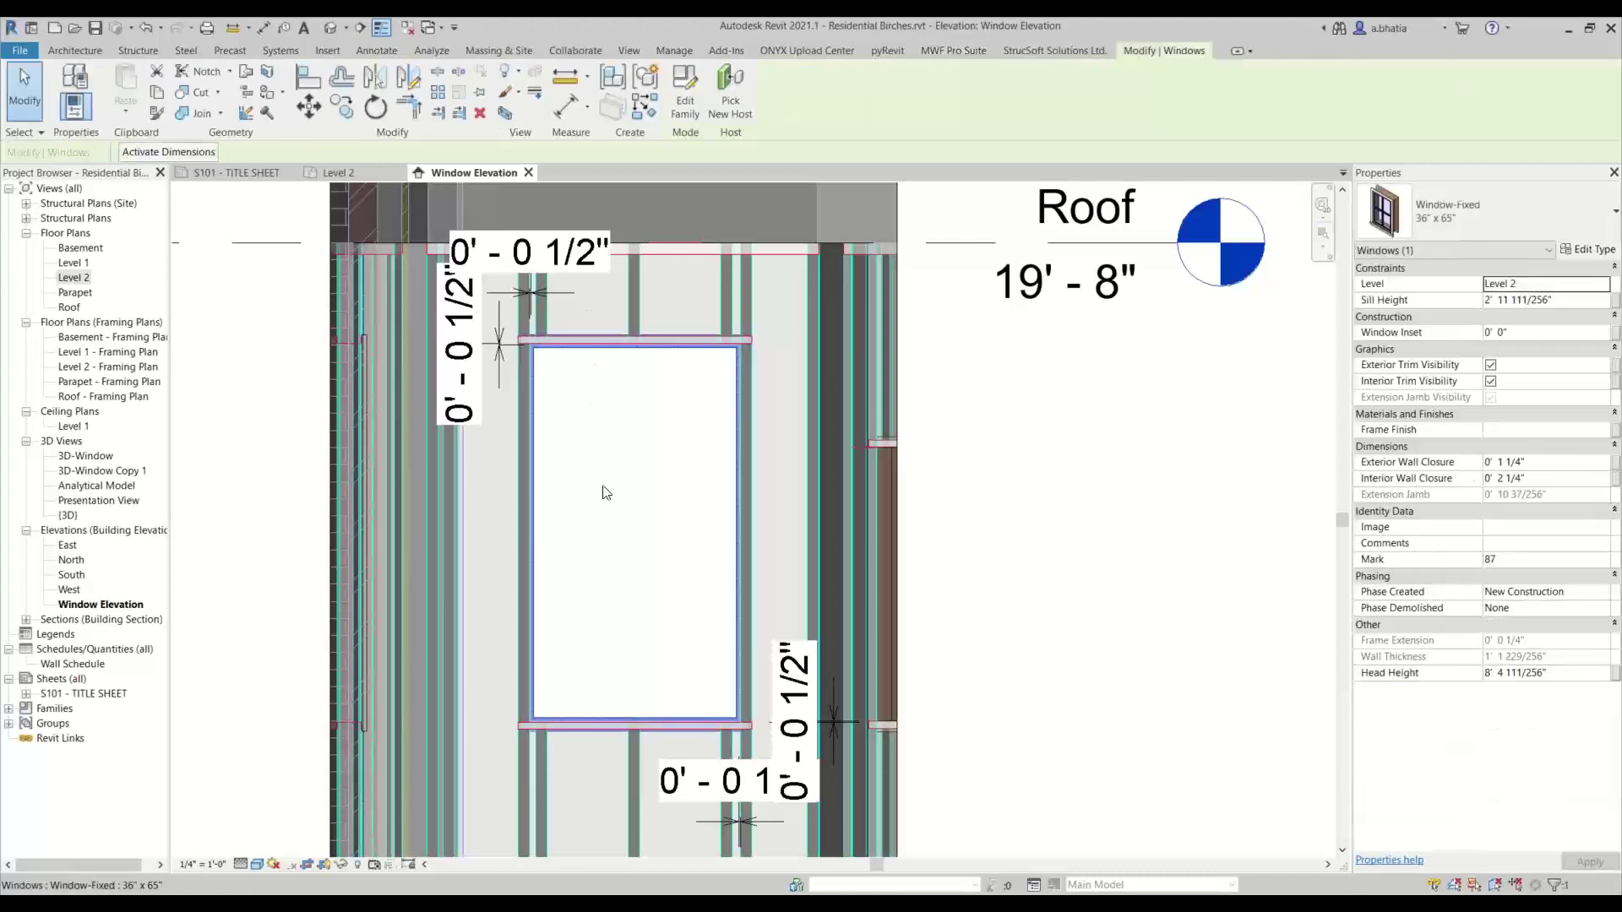
{"action": "left_click", "coordinate": [974, 49]}
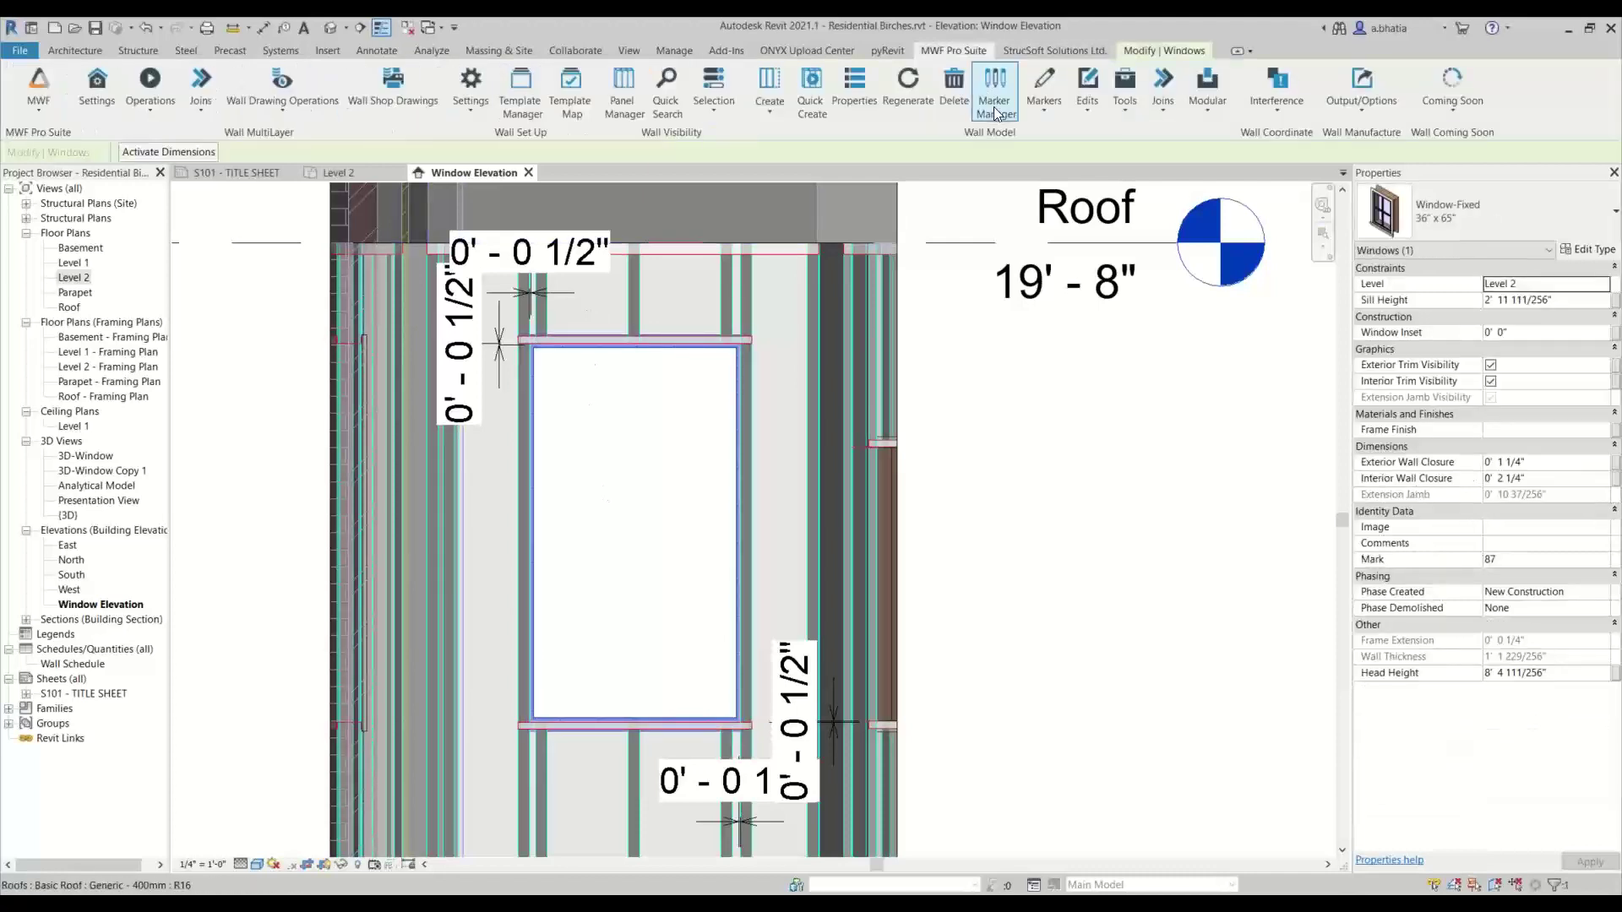
{"action": "left_click", "coordinate": [1062, 111]}
{"action": "left_click", "coordinate": [1098, 281]}
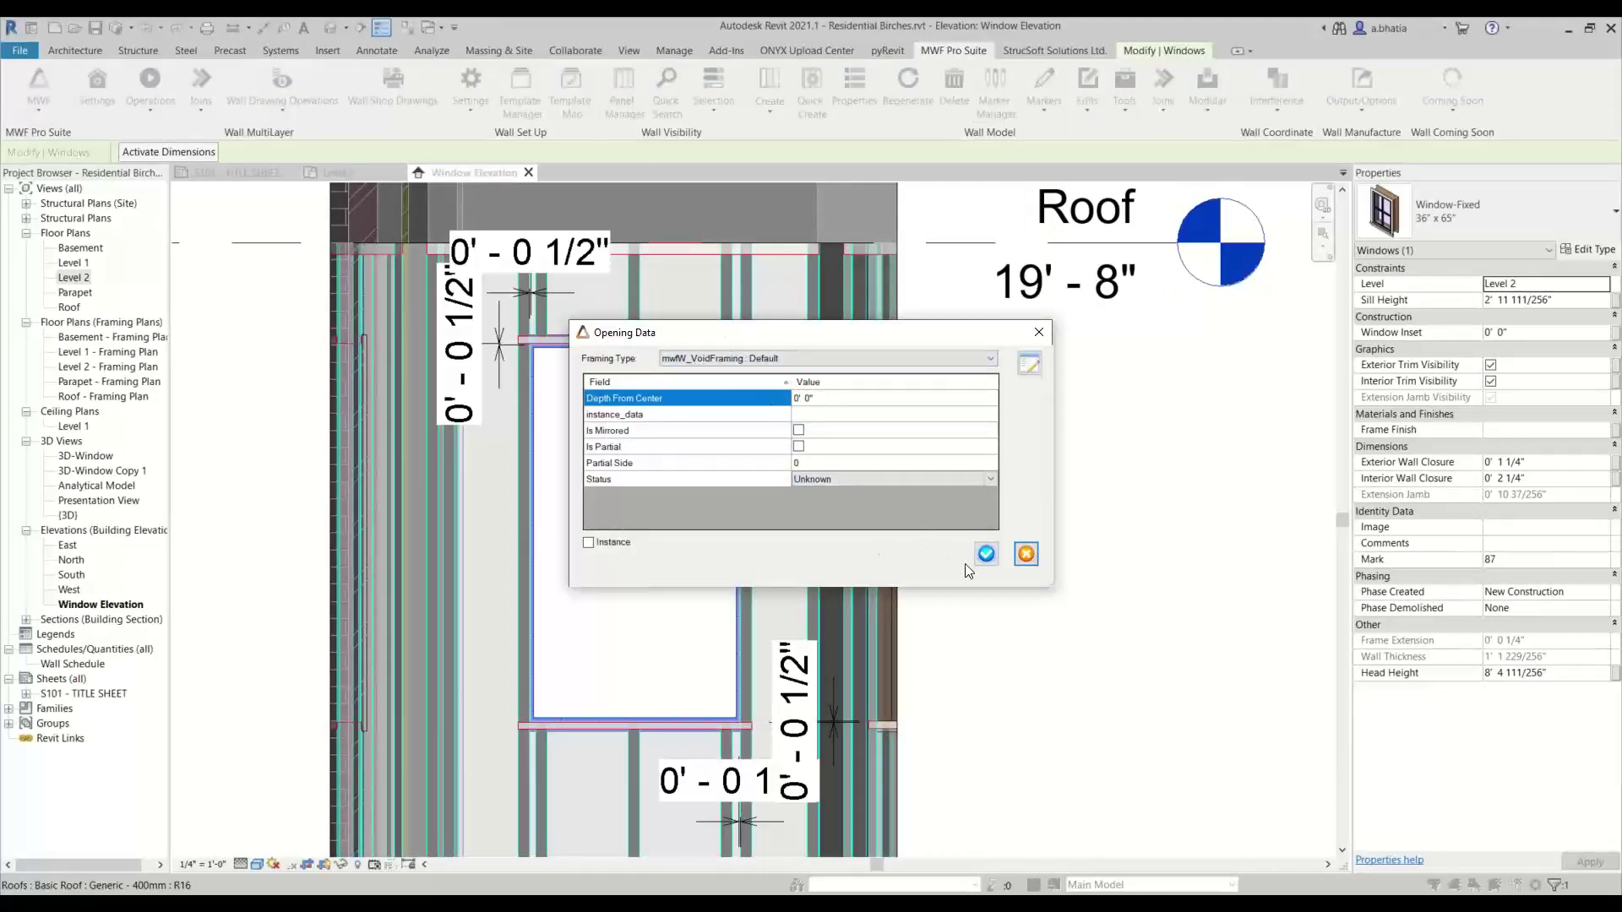
{"action": "left_click", "coordinate": [986, 554]}
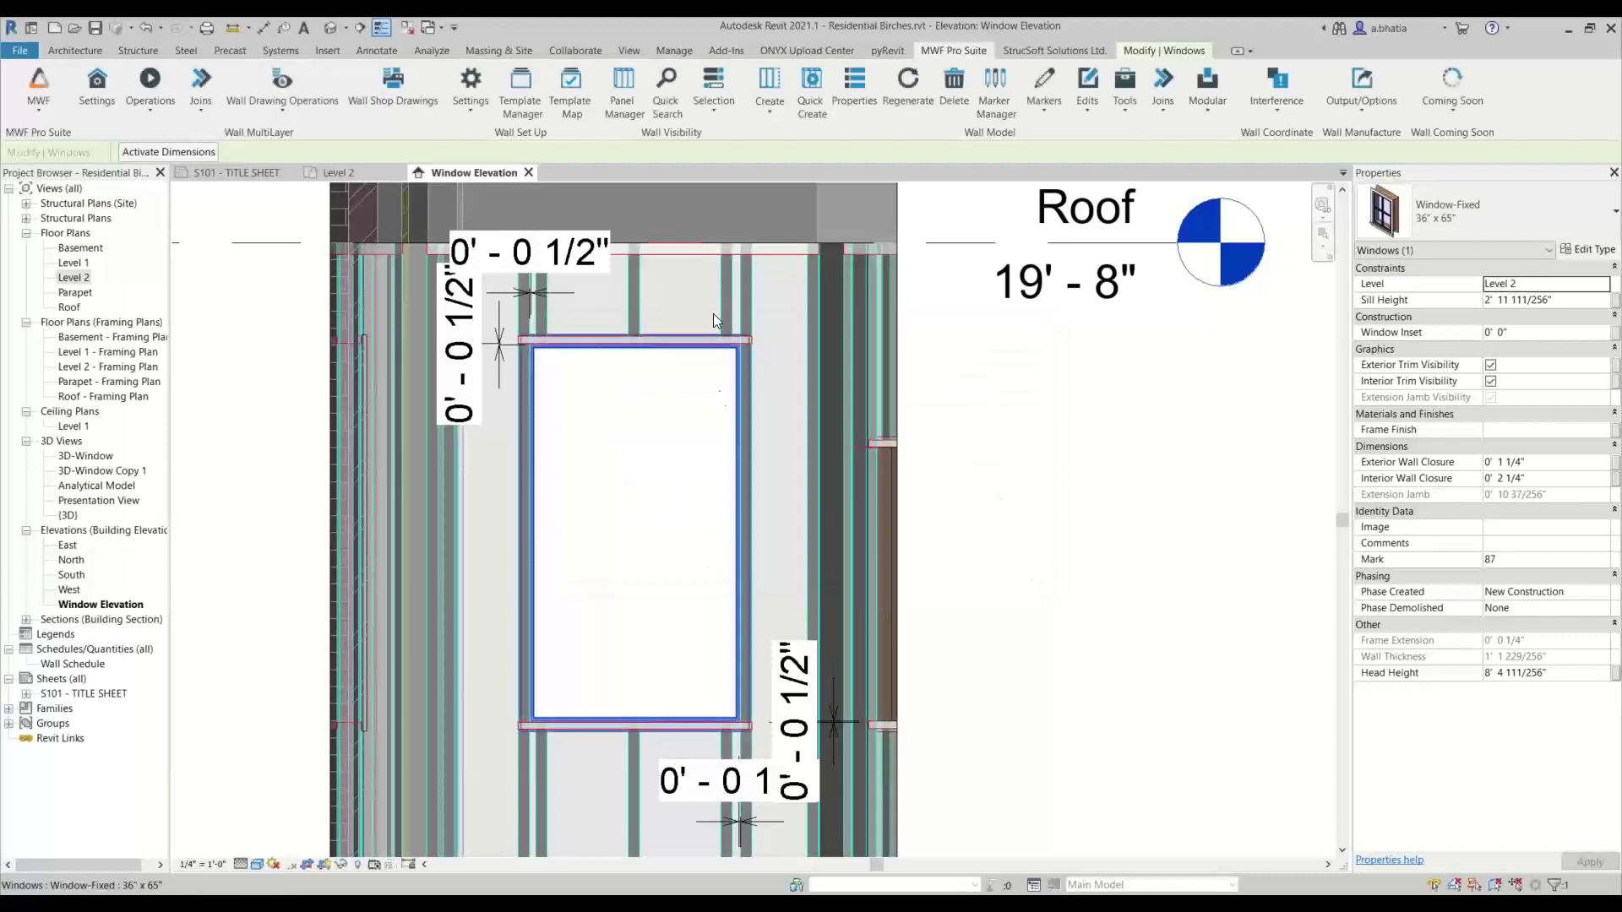
{"action": "left_click", "coordinate": [727, 265]}
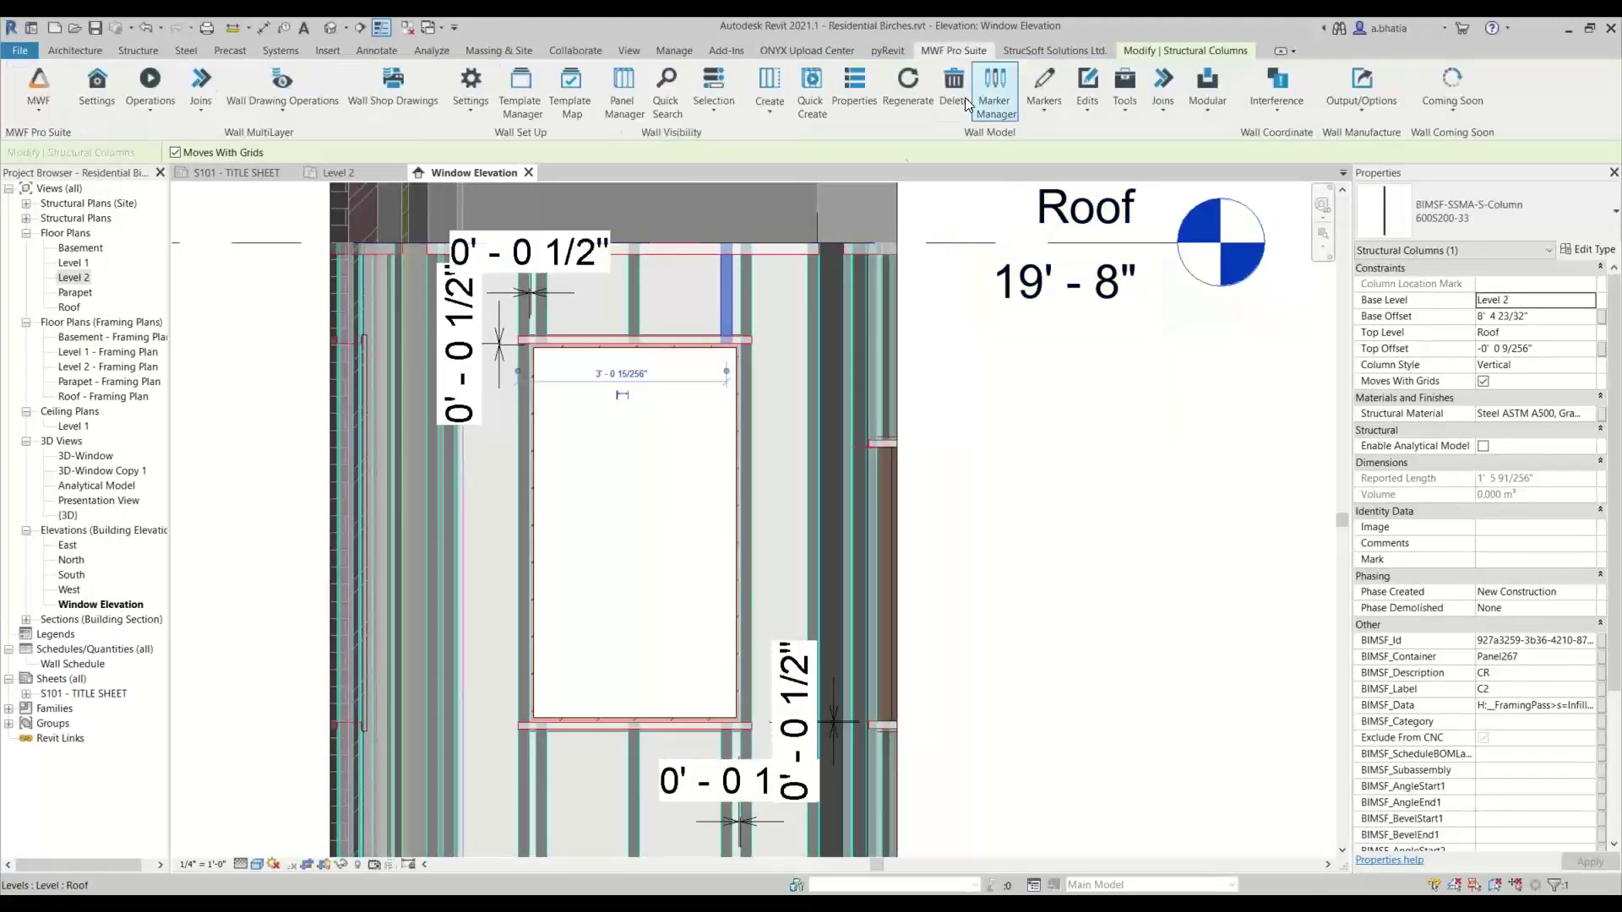
{"action": "left_click", "coordinate": [905, 99]}
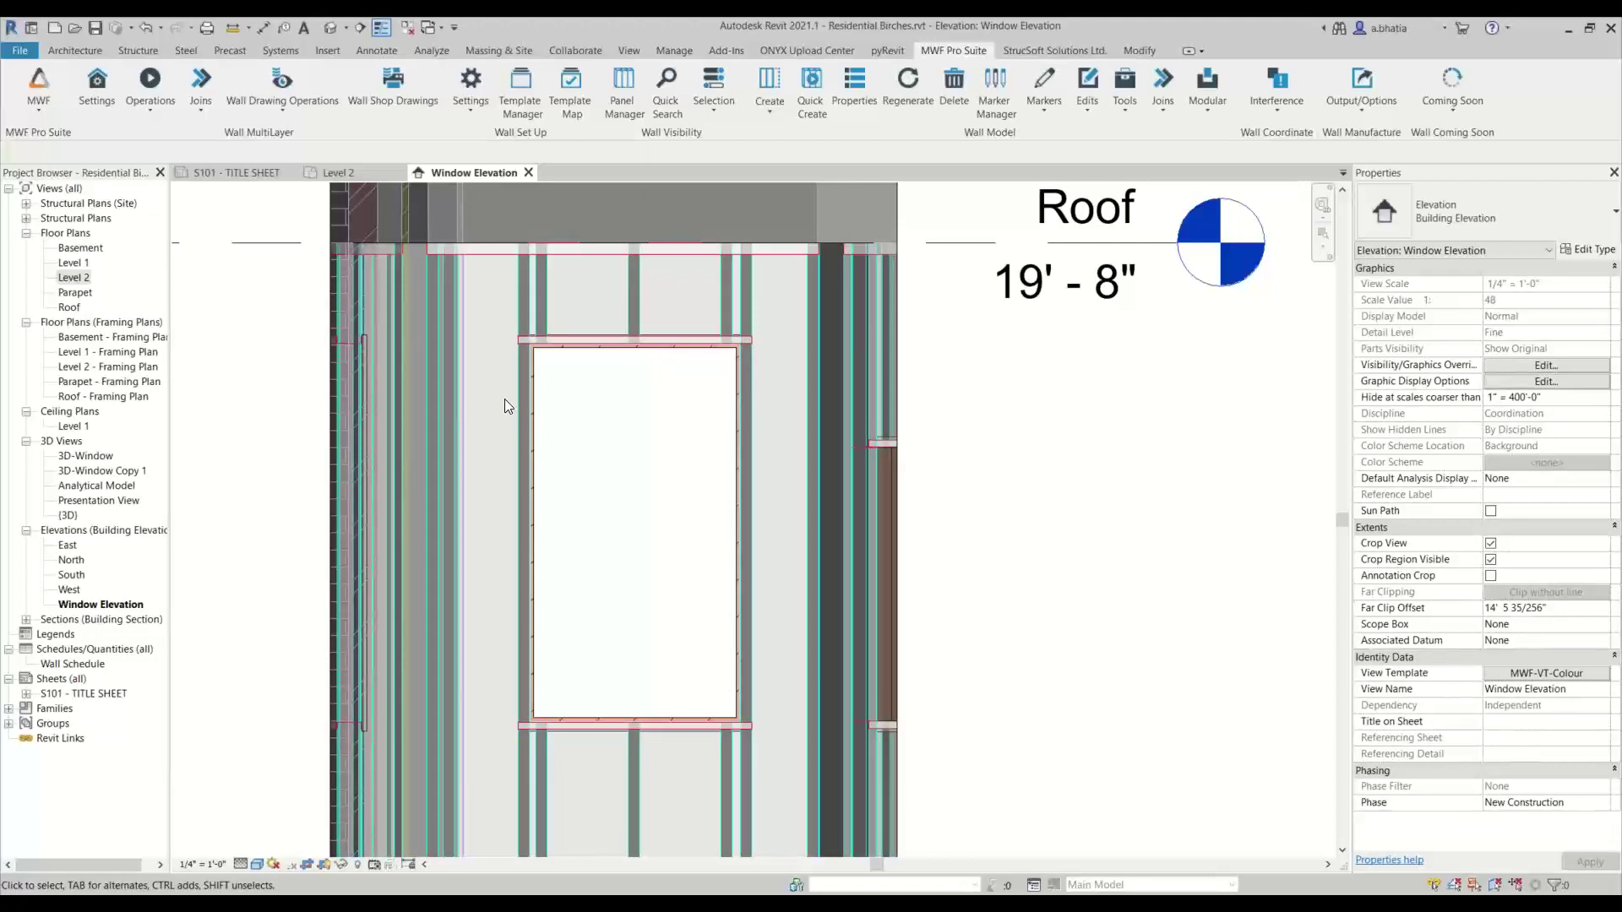
Check the gap between the header framing and the window's top edge with an aligned dimension, without placing it.
{"action": "scroll", "coordinate": [514, 322], "scroll_direction": "up", "scroll_amount": 6}
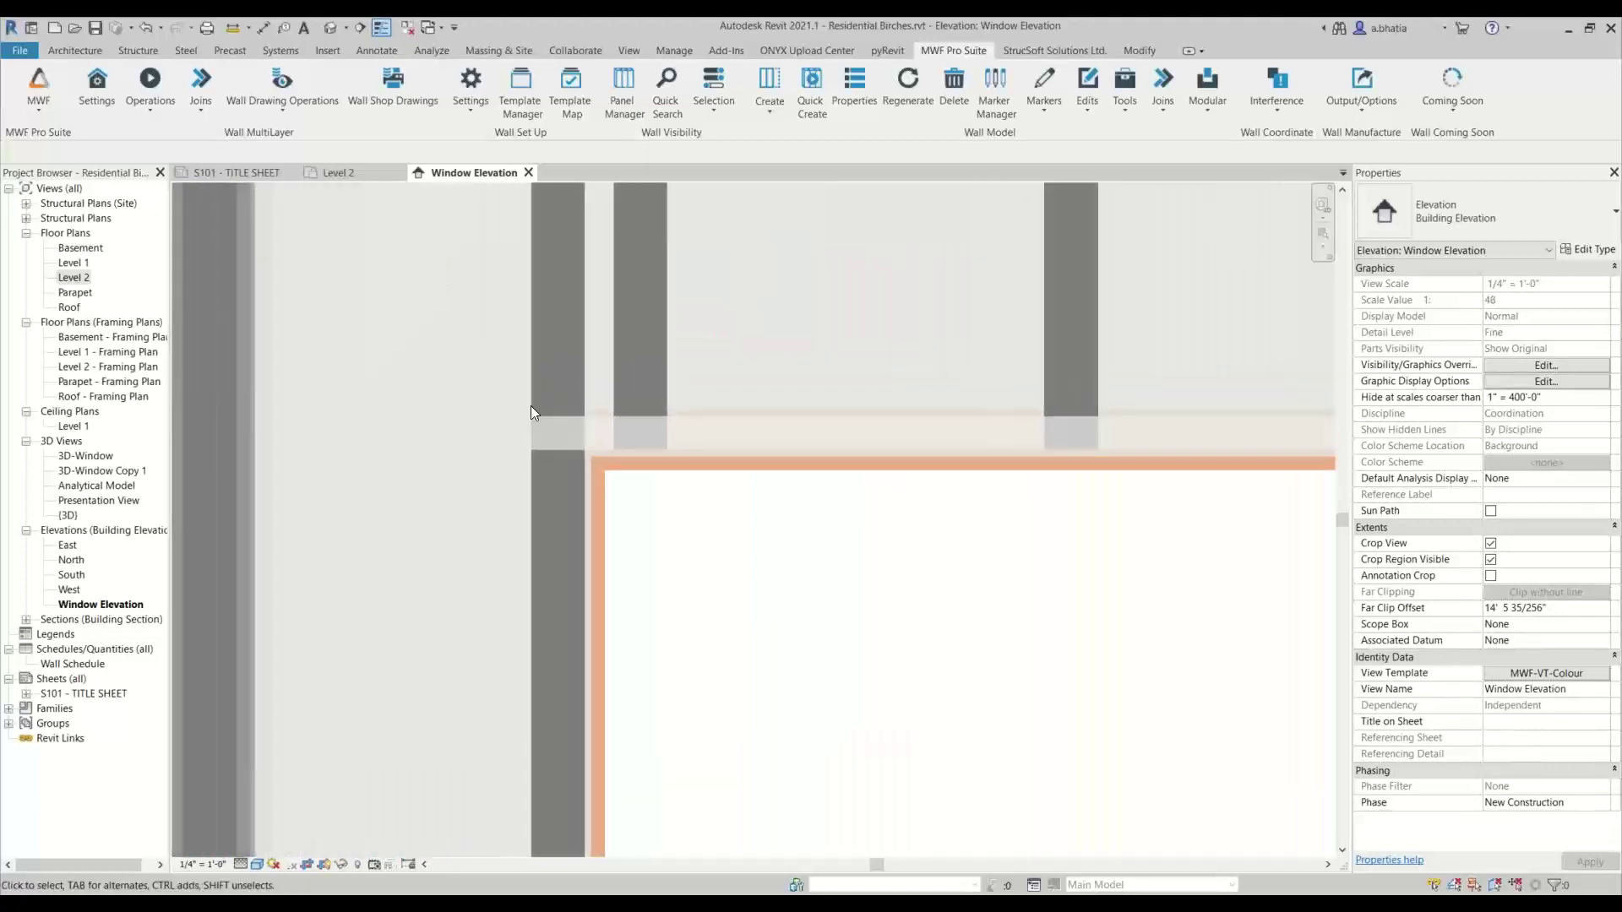
{"action": "scroll", "coordinate": [558, 456], "scroll_direction": "up", "scroll_amount": 5}
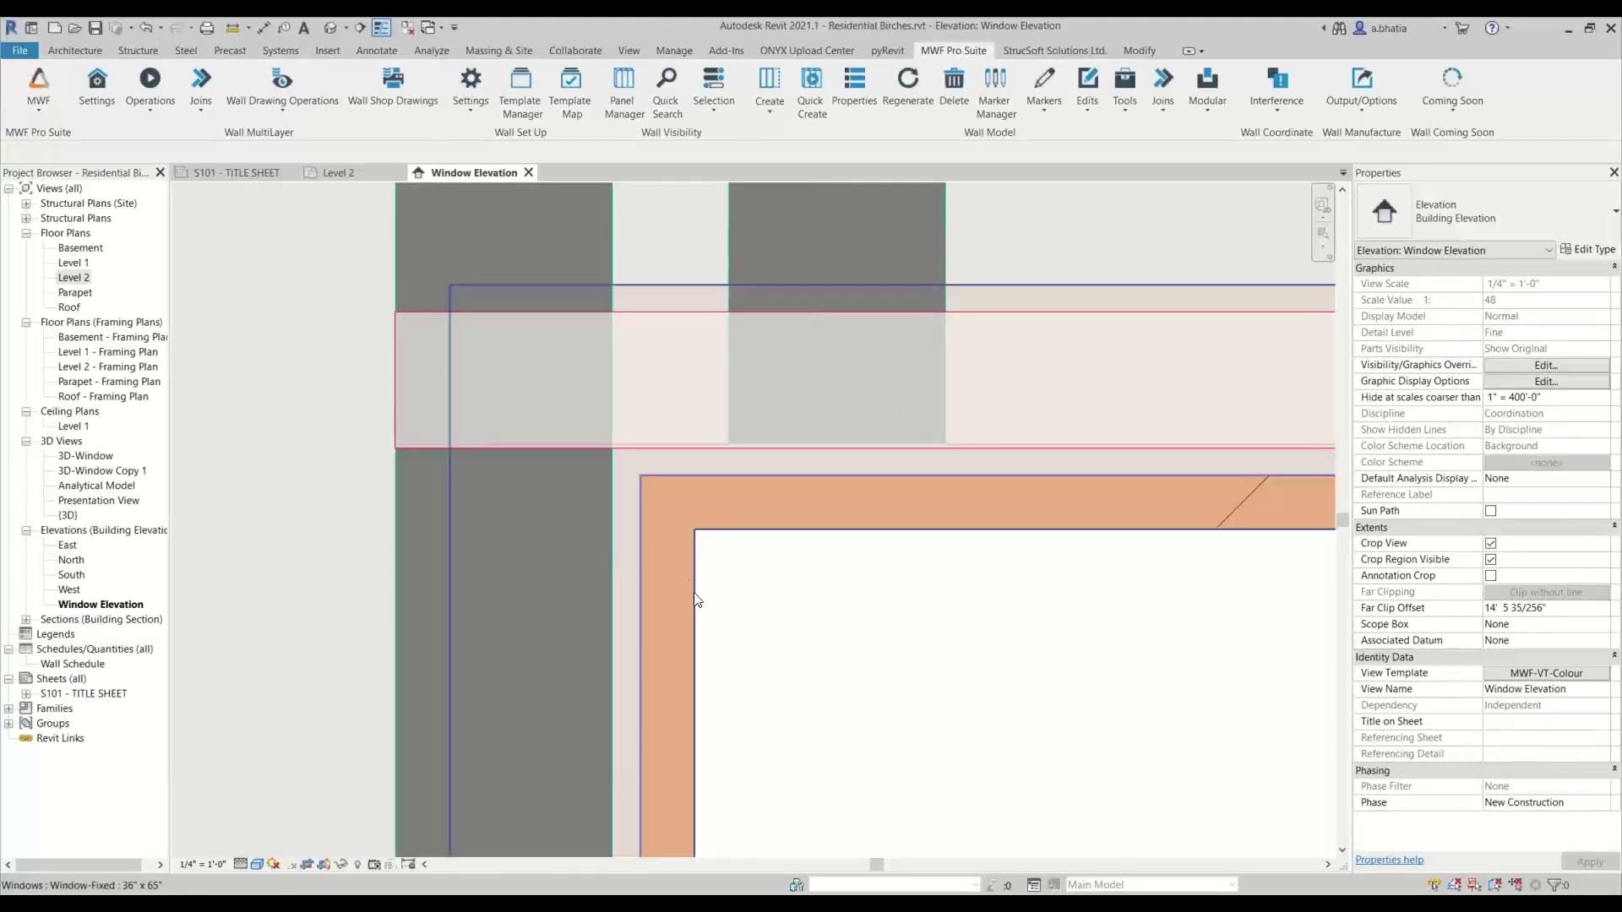
{"action": "key", "text": "d"}
{"action": "key", "text": "i"}
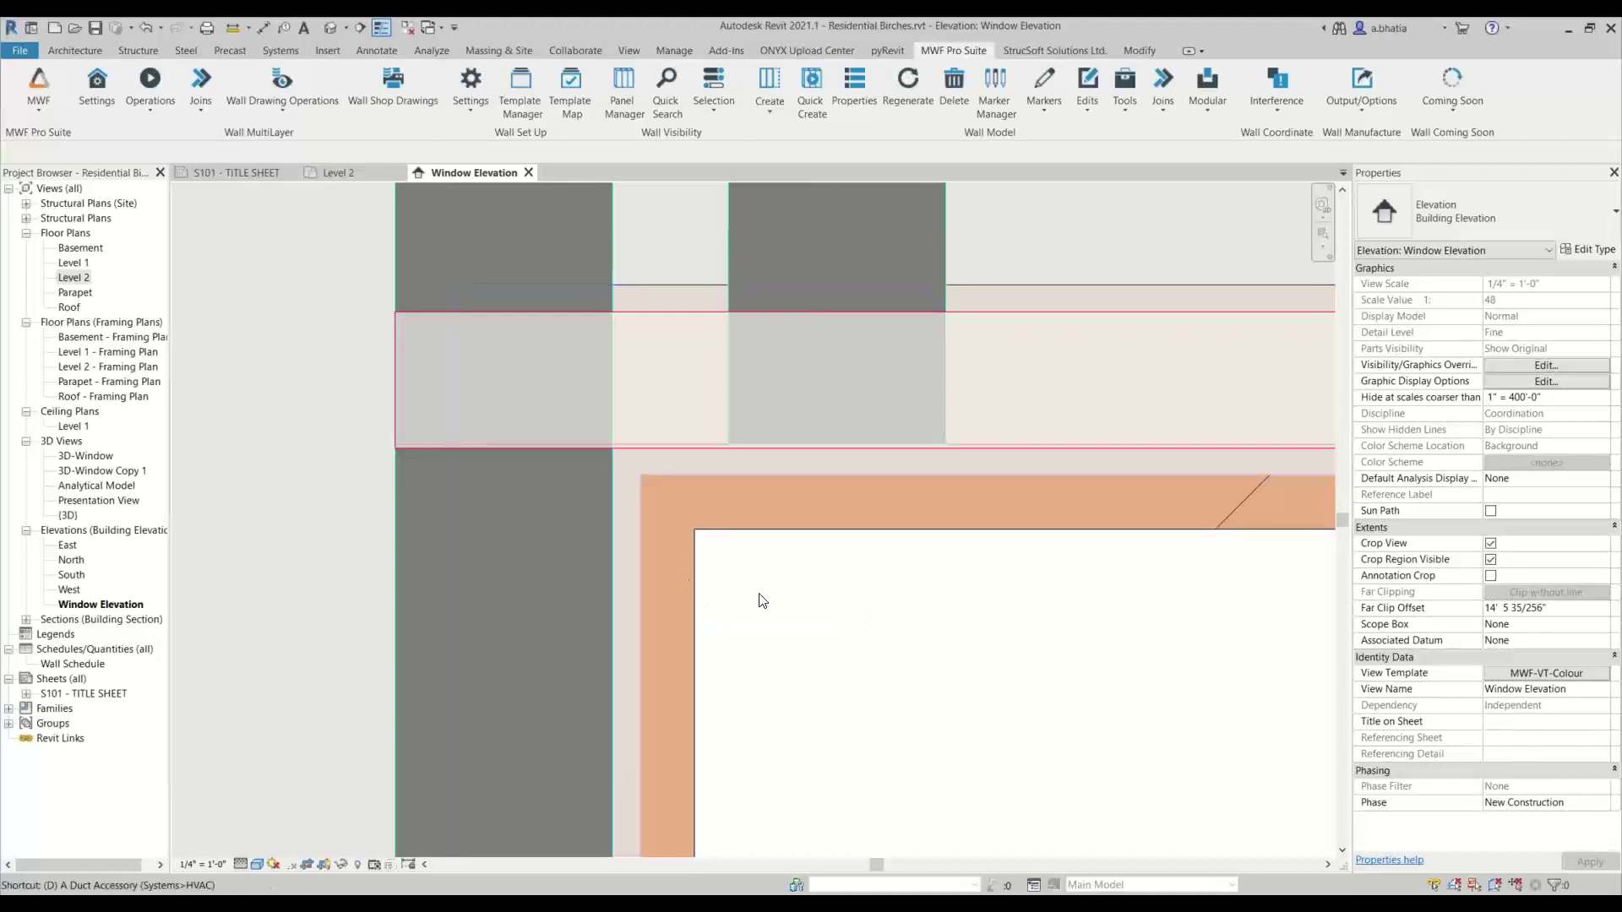
{"action": "scroll", "coordinate": [652, 465], "scroll_direction": "up", "scroll_amount": 4}
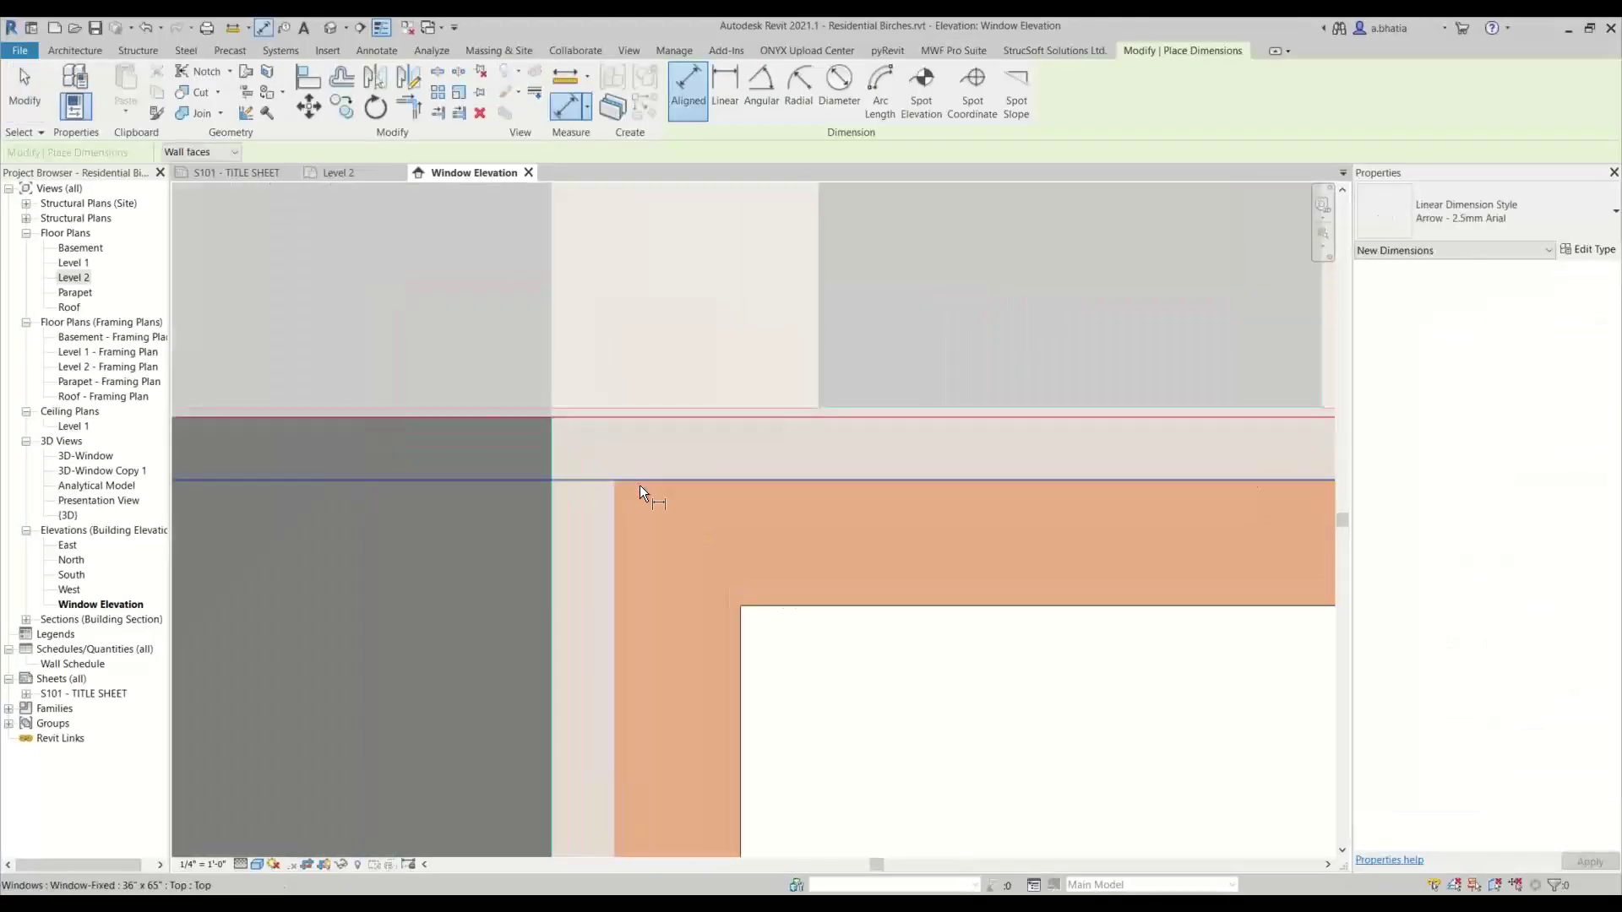
{"action": "scroll", "coordinate": [882, 434], "scroll_direction": "down", "scroll_amount": 5}
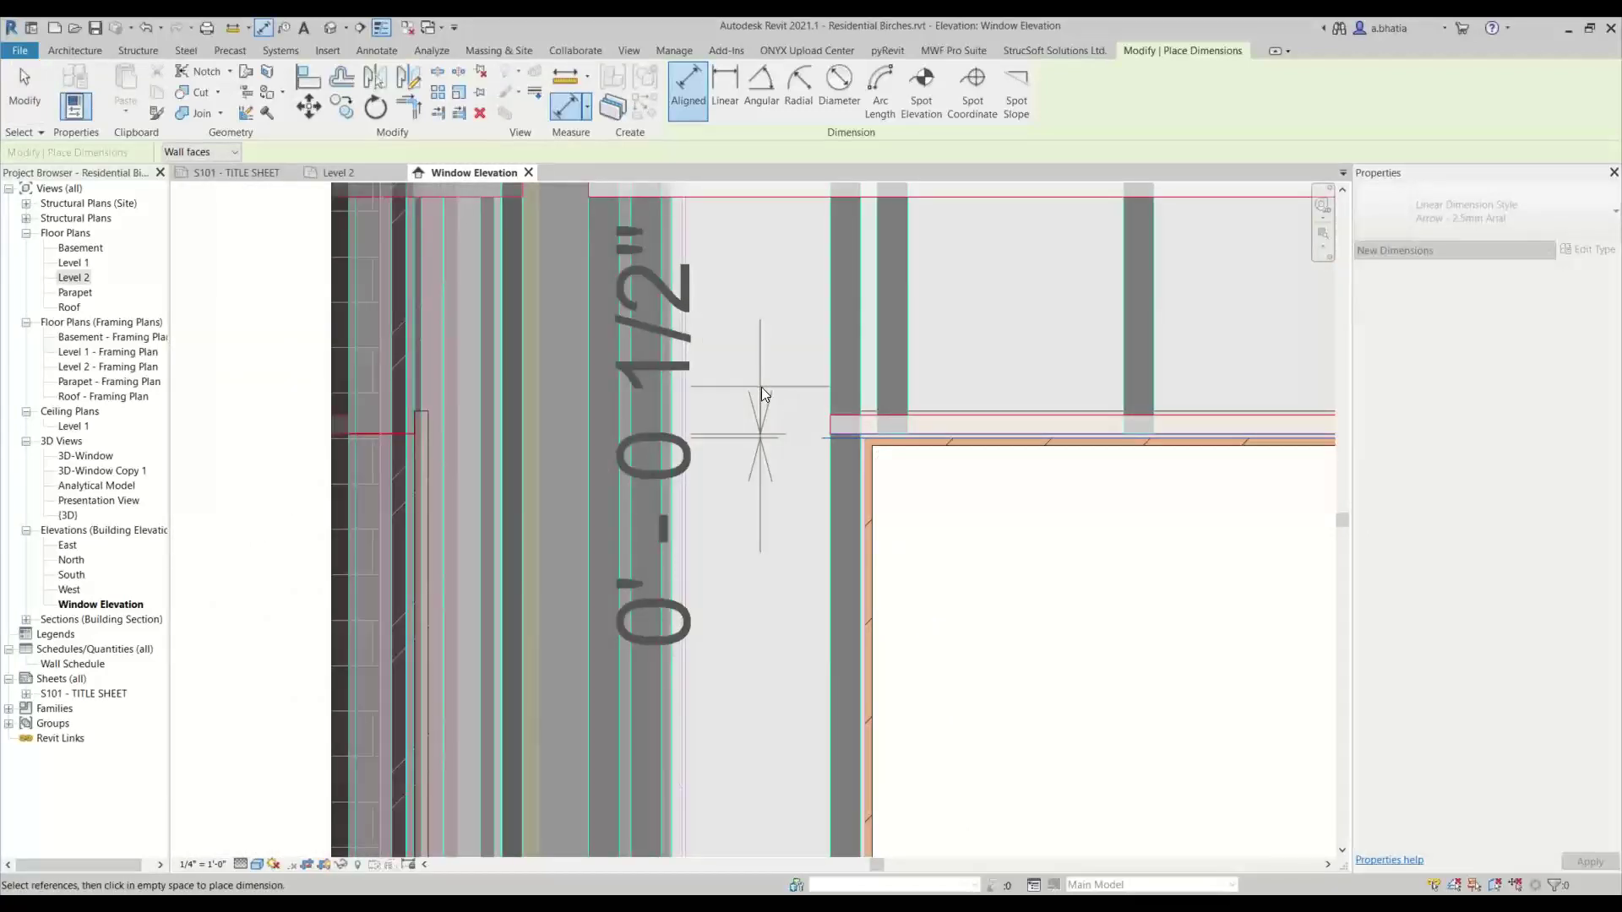
{"action": "scroll", "coordinate": [762, 387], "scroll_direction": "up", "scroll_amount": 3}
{"action": "key", "text": "Escape"}
Check the gap between the window's right edge and the adjacent king stud with an aligned dimension, without placing it.
{"action": "scroll", "coordinate": [762, 387], "scroll_direction": "down", "scroll_amount": 3}
{"action": "middle_click_drag", "start_coordinate": [870, 501], "coordinate": [489, 489]}
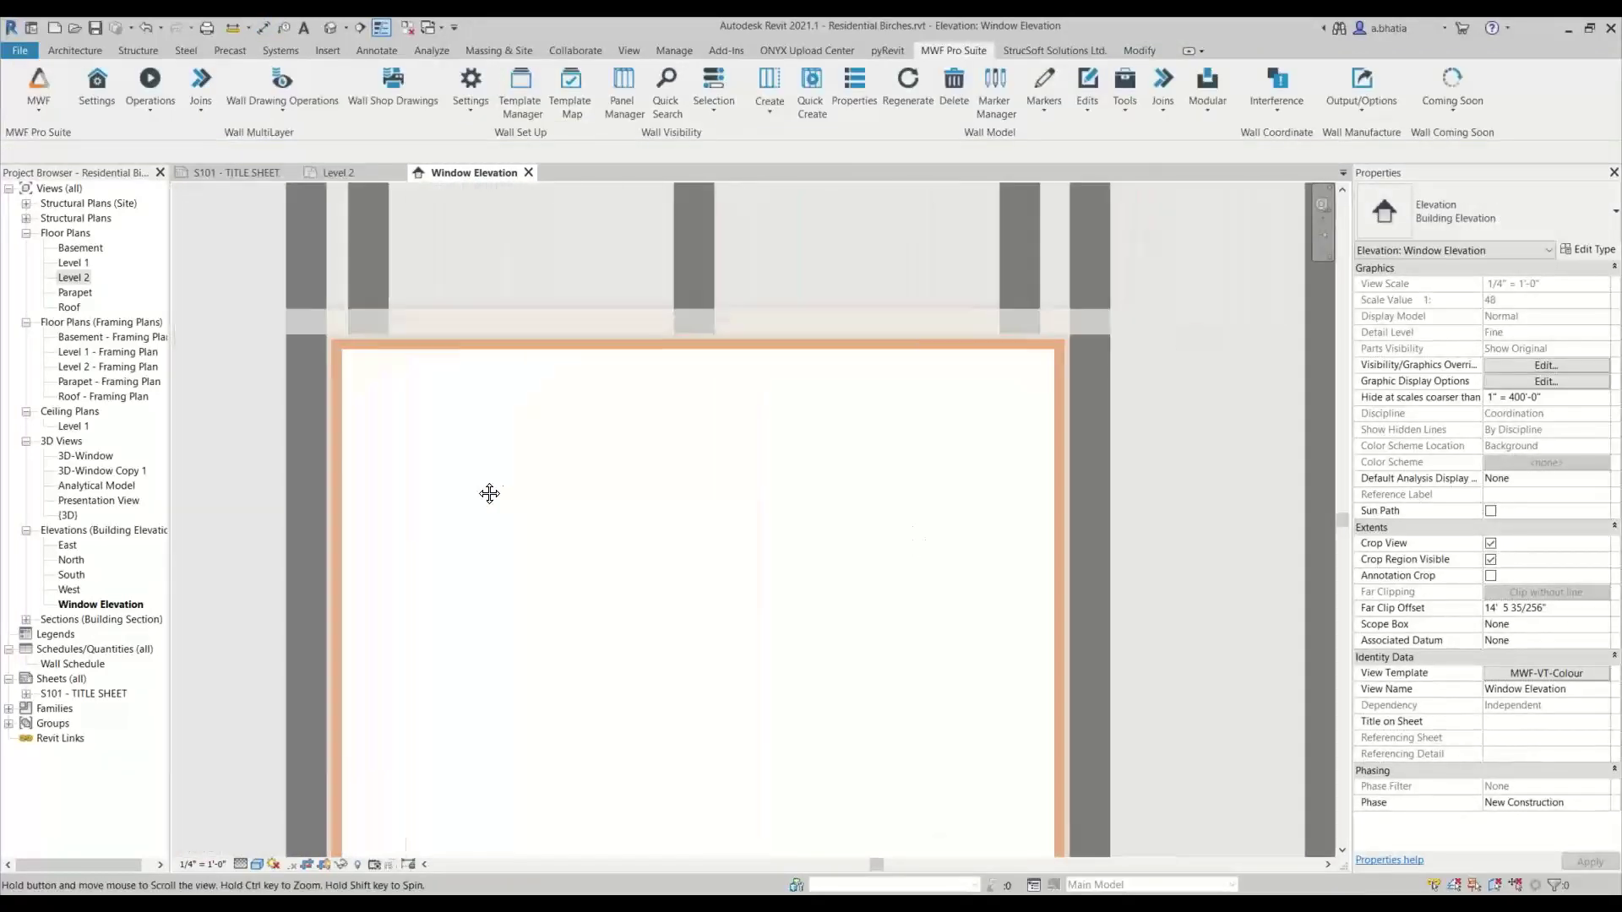
{"action": "scroll", "coordinate": [820, 475], "scroll_direction": "up", "scroll_amount": 3}
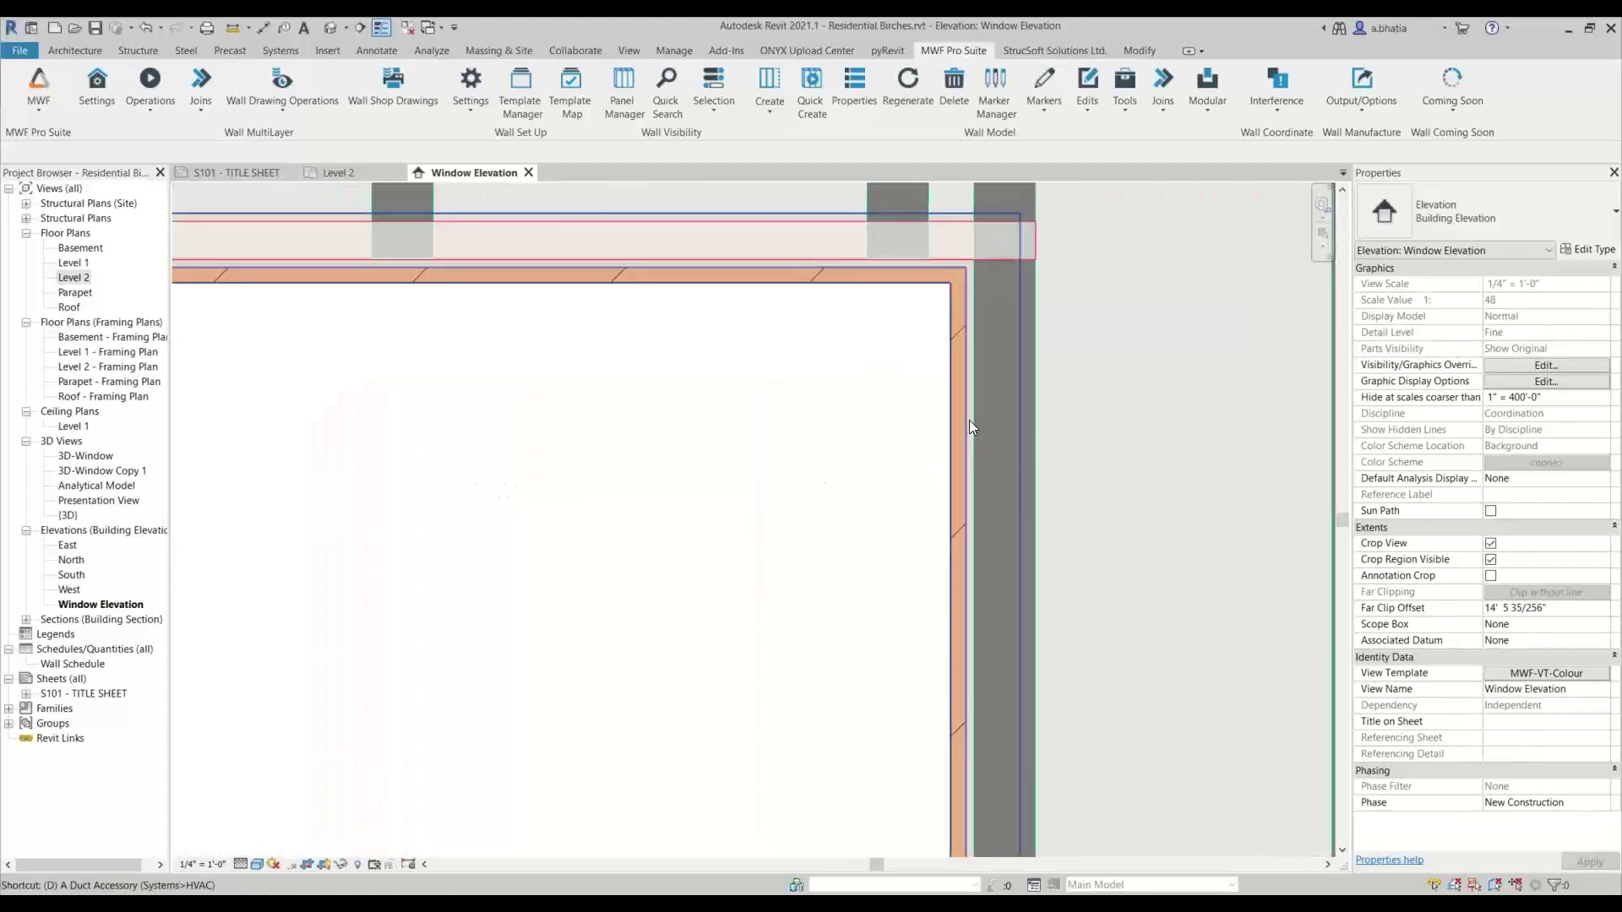
{"action": "key", "text": "d"}
{"action": "key", "text": "i"}
{"action": "scroll", "coordinate": [970, 421], "scroll_direction": "up", "scroll_amount": 5}
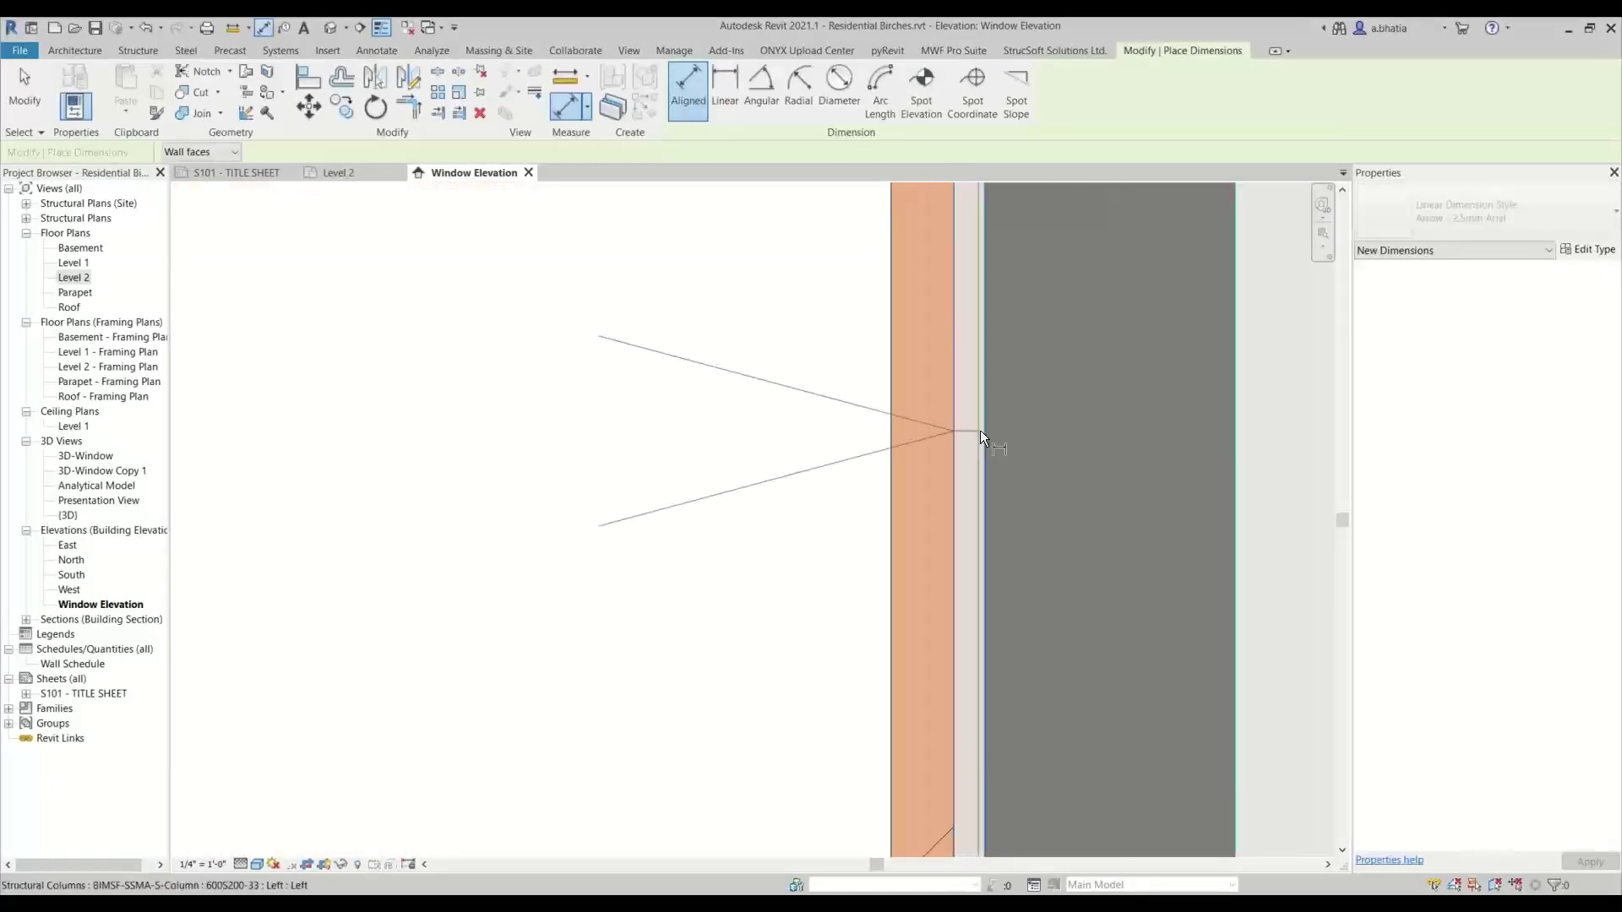
{"action": "left_click", "coordinate": [980, 440]}
{"action": "scroll", "coordinate": [979, 515], "scroll_direction": "down", "scroll_amount": 4}
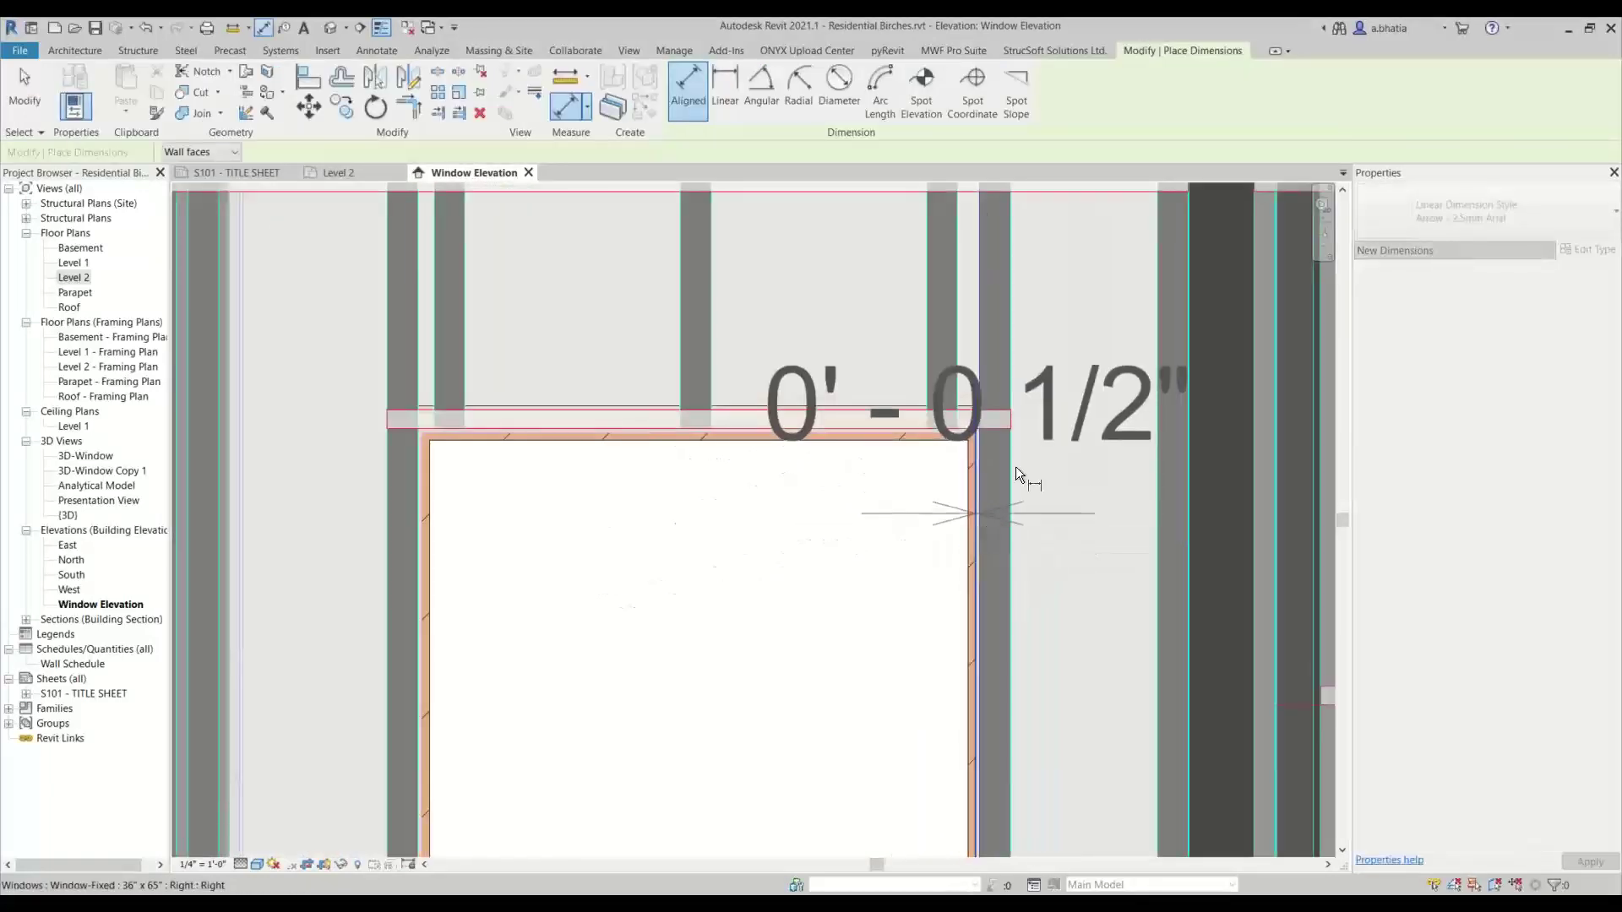
{"action": "scroll", "coordinate": [1086, 432], "scroll_direction": "up", "scroll_amount": 5}
{"action": "scroll", "coordinate": [1087, 432], "scroll_direction": "down", "scroll_amount": 3}
{"action": "key", "text": "Escape"}
{"action": "scroll", "coordinate": [1085, 438], "scroll_direction": "down", "scroll_amount": 5}
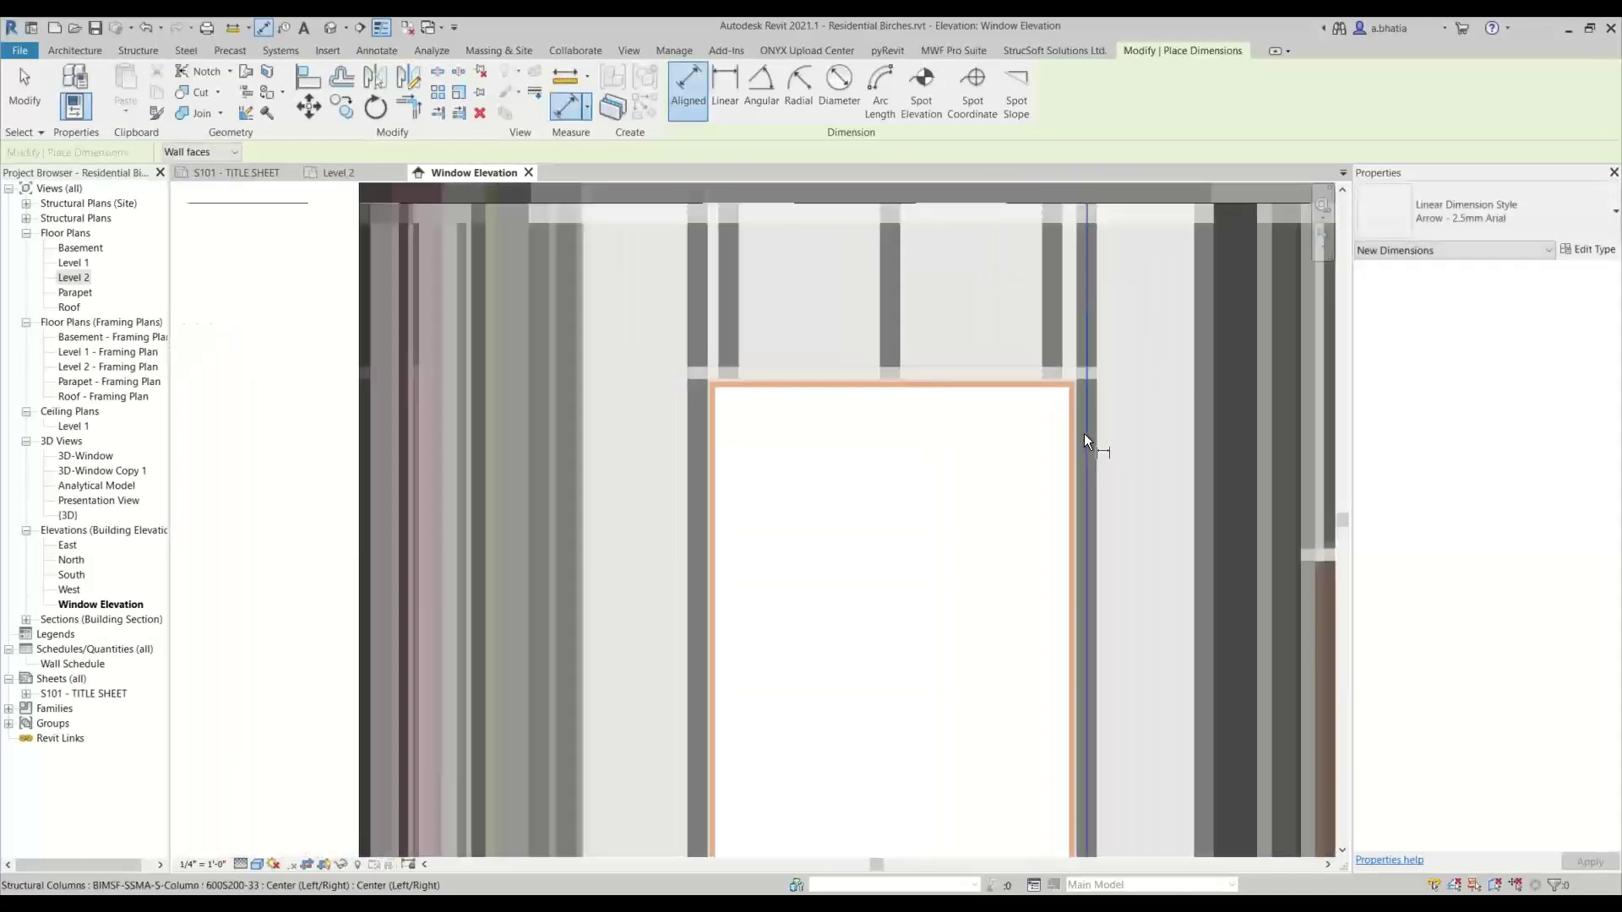
{"action": "middle_click_drag", "start_coordinate": [1050, 659], "coordinate": [833, 707]}
{"action": "scroll", "coordinate": [851, 634], "scroll_direction": "up", "scroll_amount": 5}
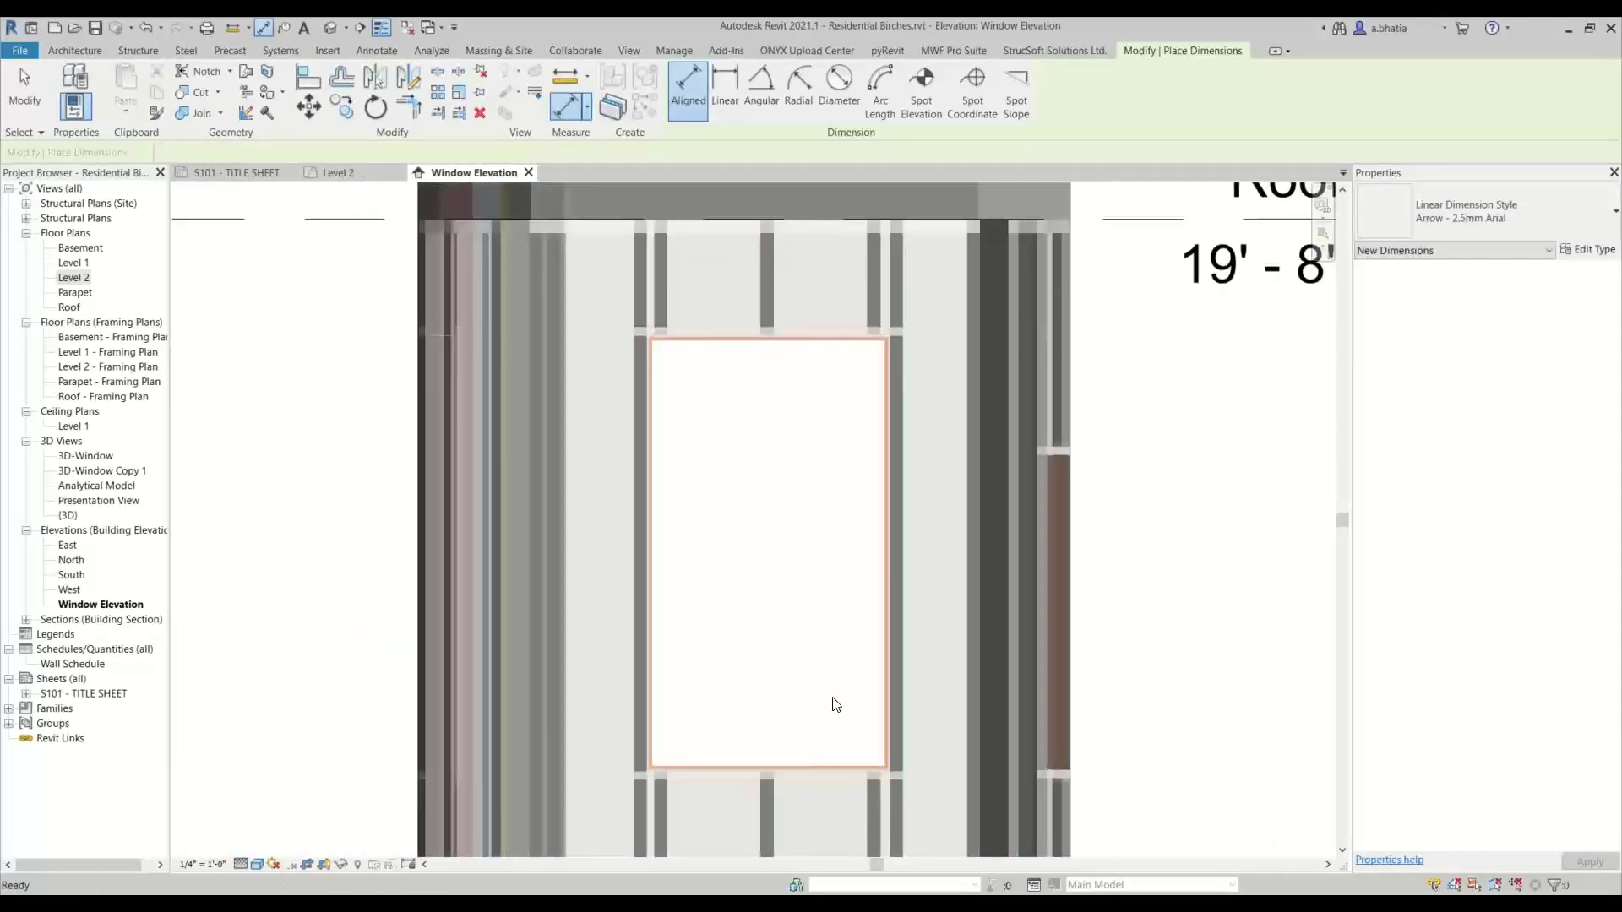
{"action": "key", "text": "Escape"}
For the selected window, duplicate the single-opening marker Default in Marker Manager and name the copy "Default - Fixed Window1".
{"action": "left_click", "coordinate": [884, 515]}
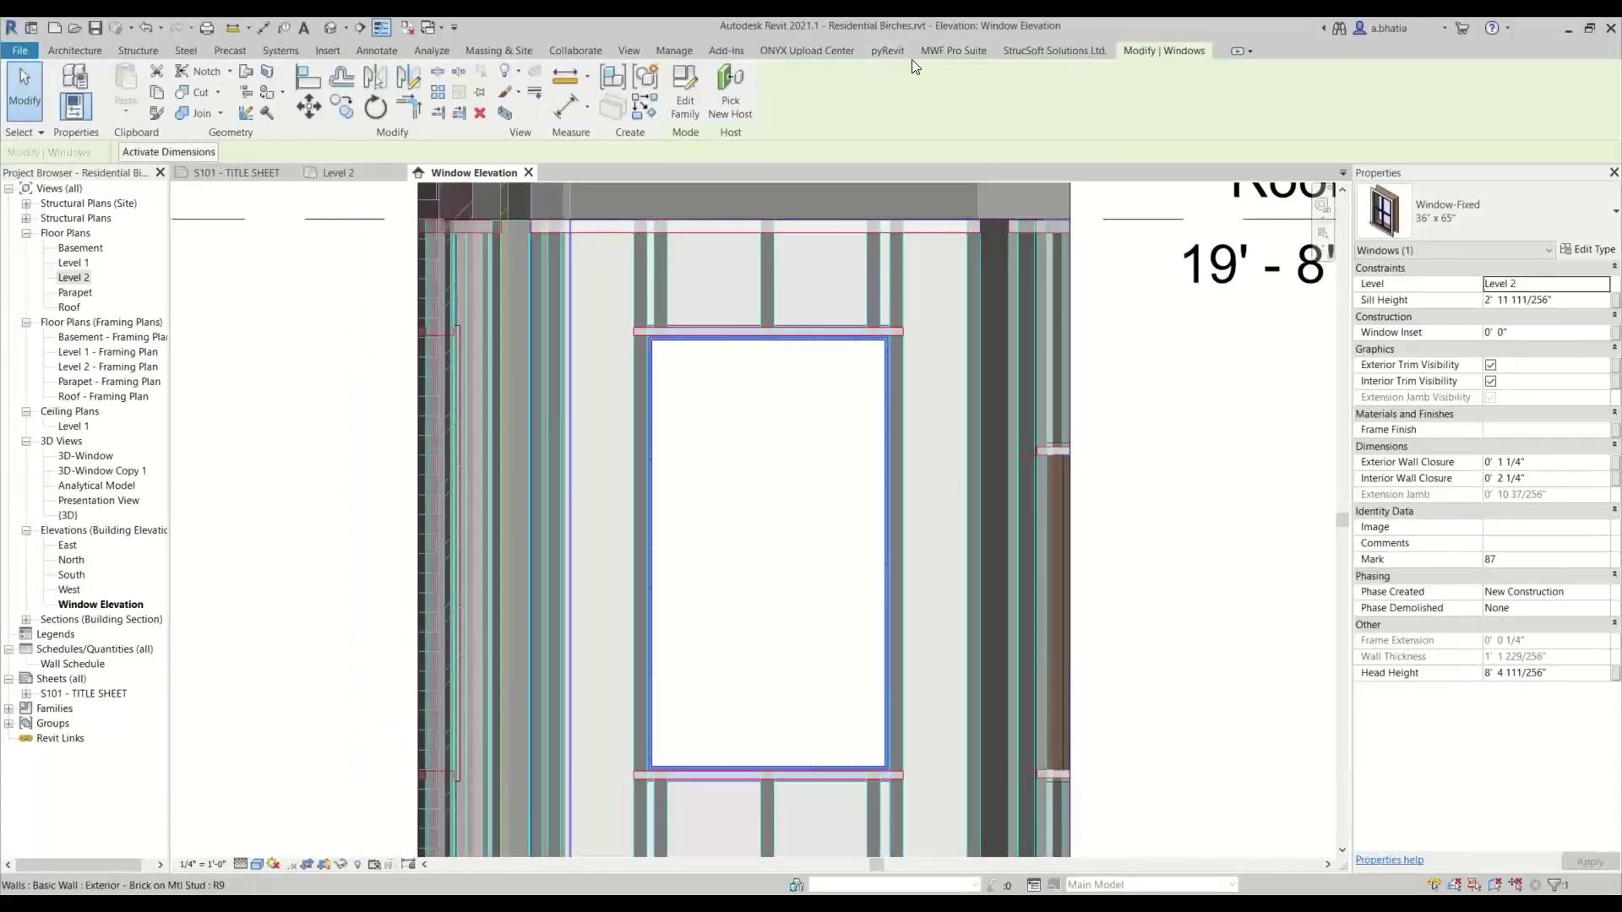
{"action": "left_click", "coordinate": [940, 50]}
{"action": "left_click", "coordinate": [994, 93]}
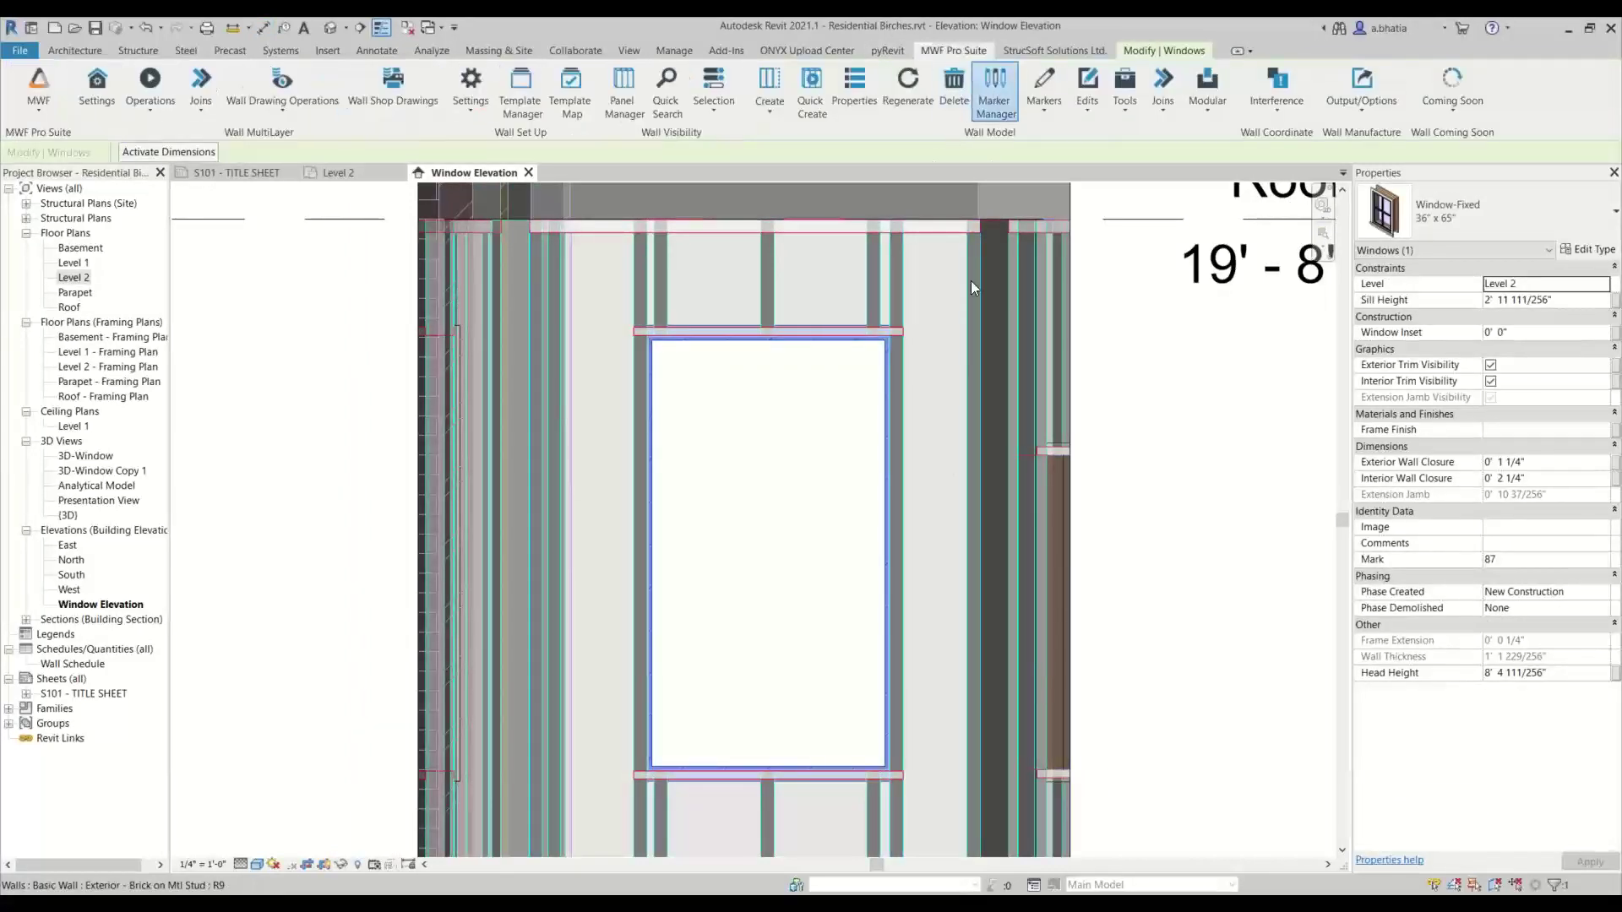
{"action": "left_click", "coordinate": [667, 448]}
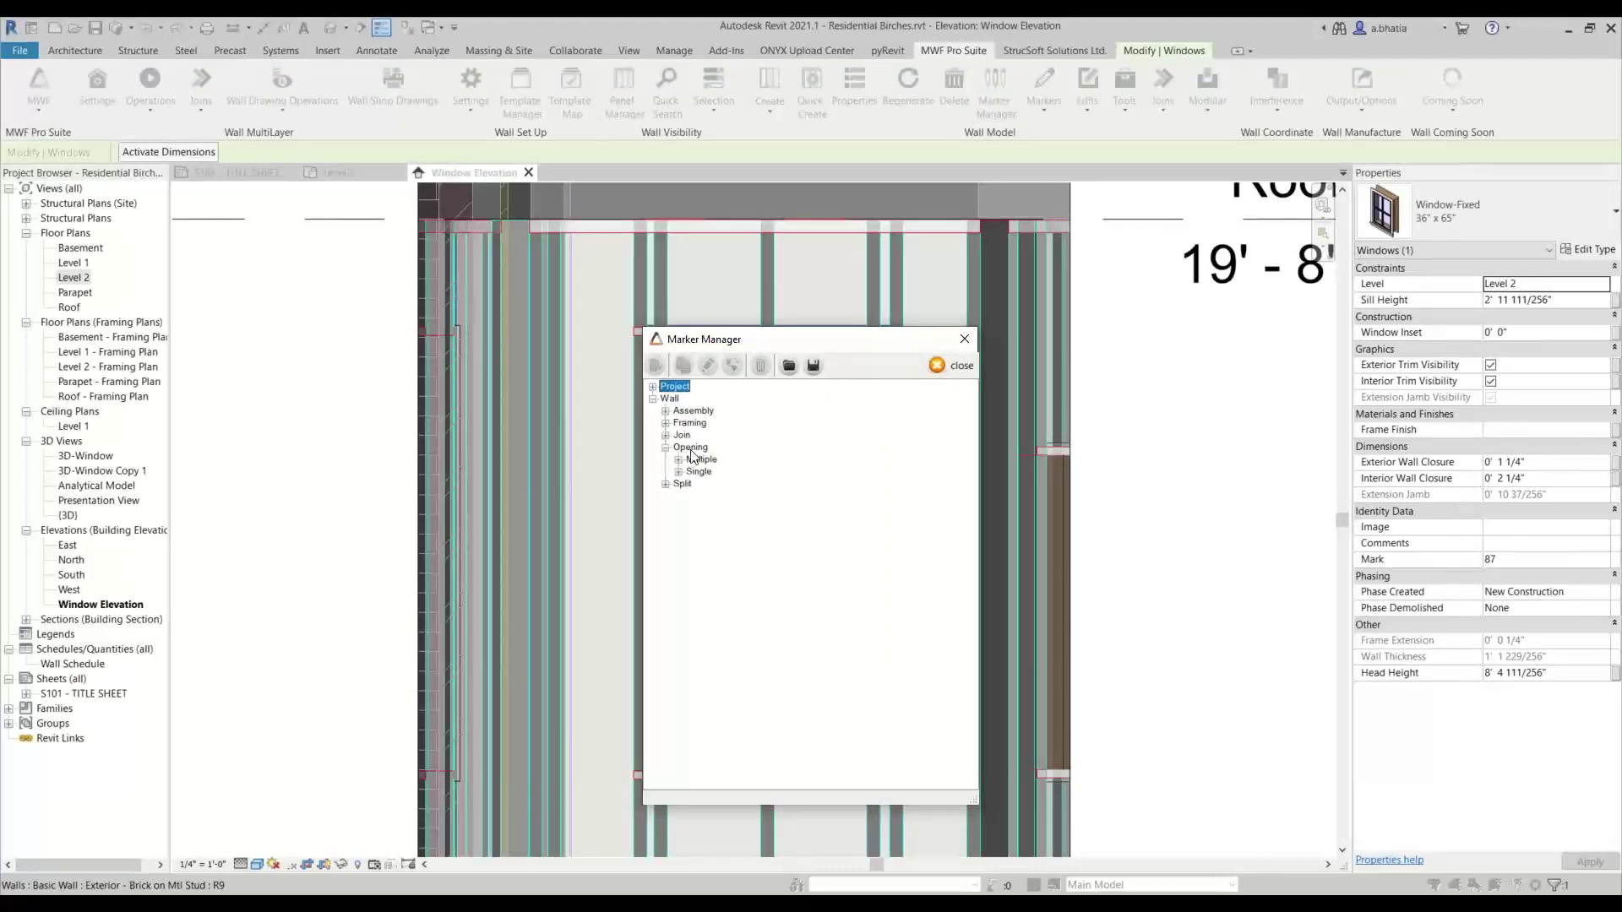
{"action": "left_click", "coordinate": [678, 471]}
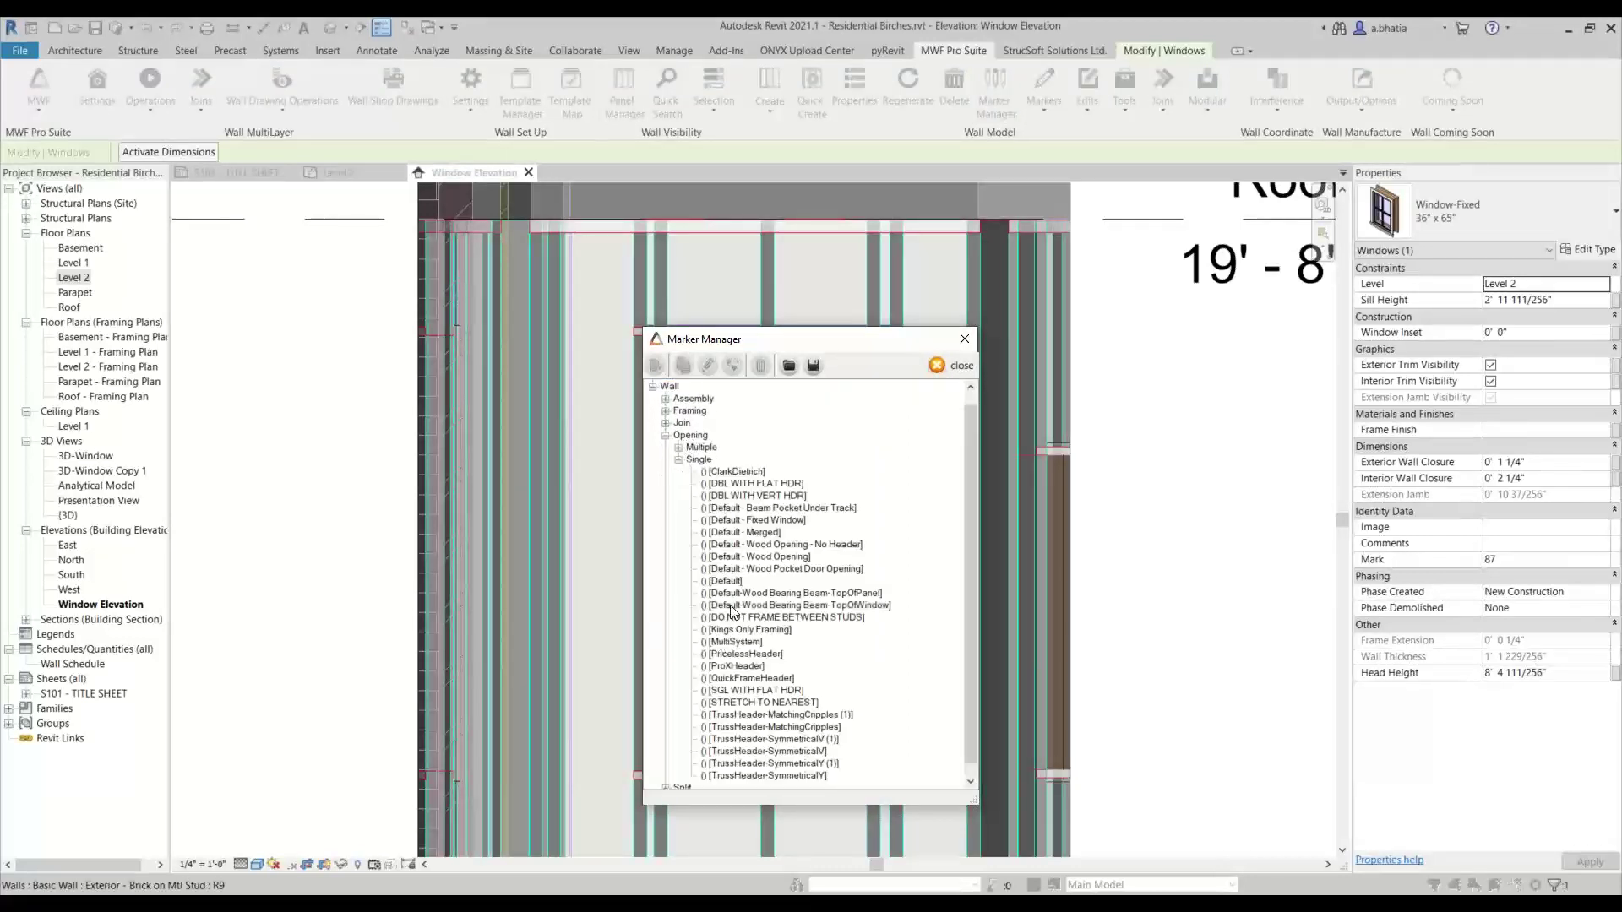
{"action": "scroll", "coordinate": [826, 485], "scroll_direction": "down", "scroll_amount": 1}
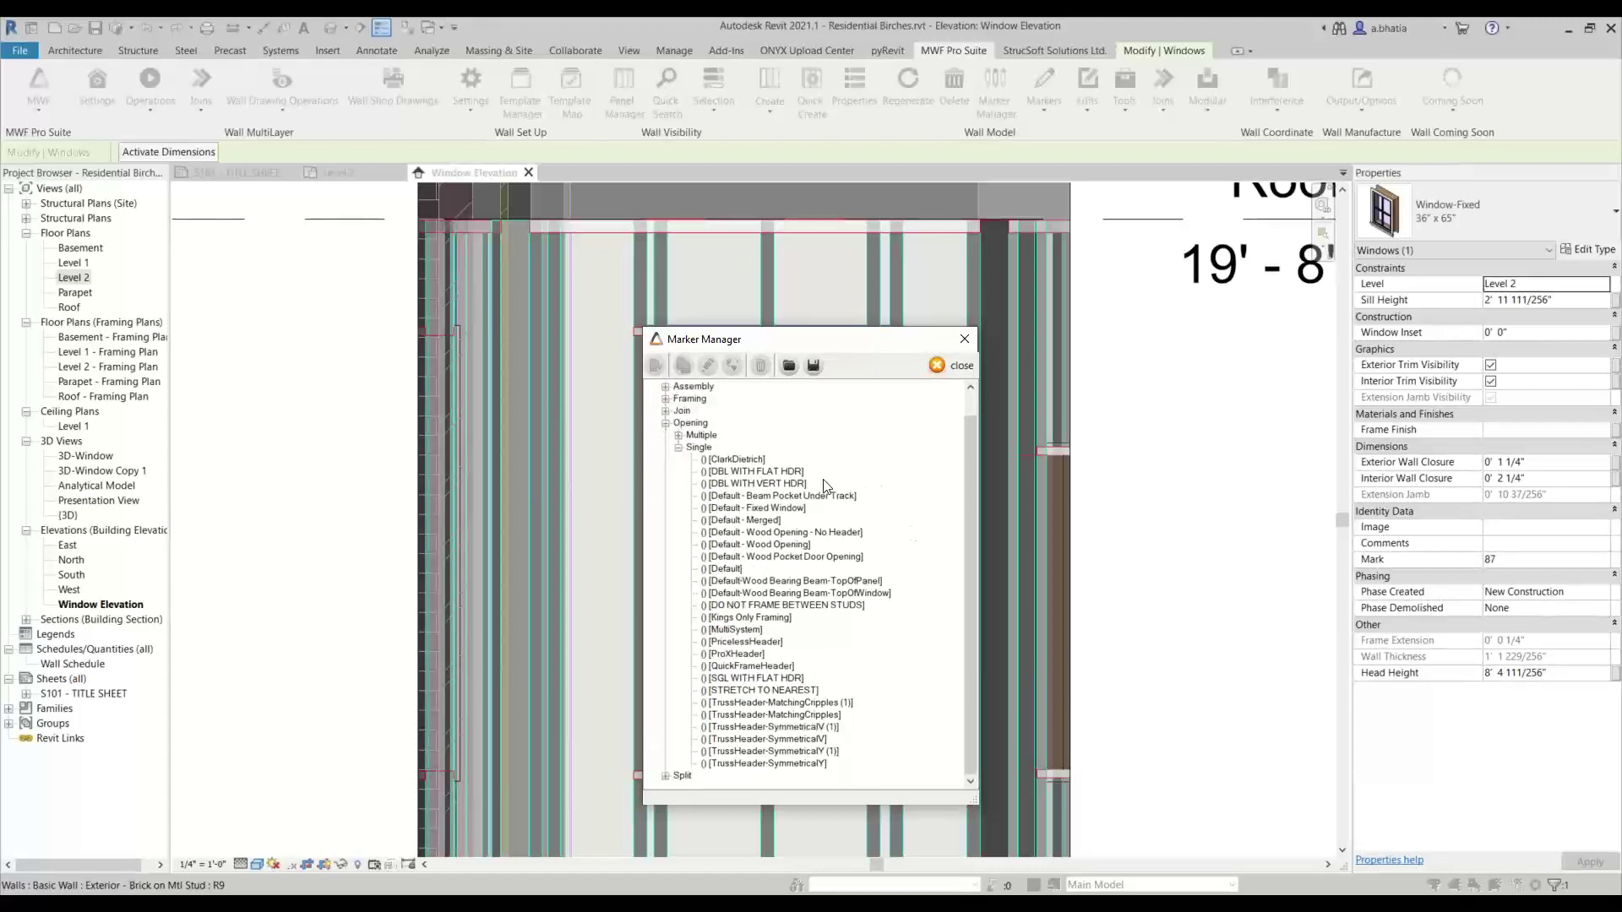
{"action": "left_click", "coordinate": [737, 572]}
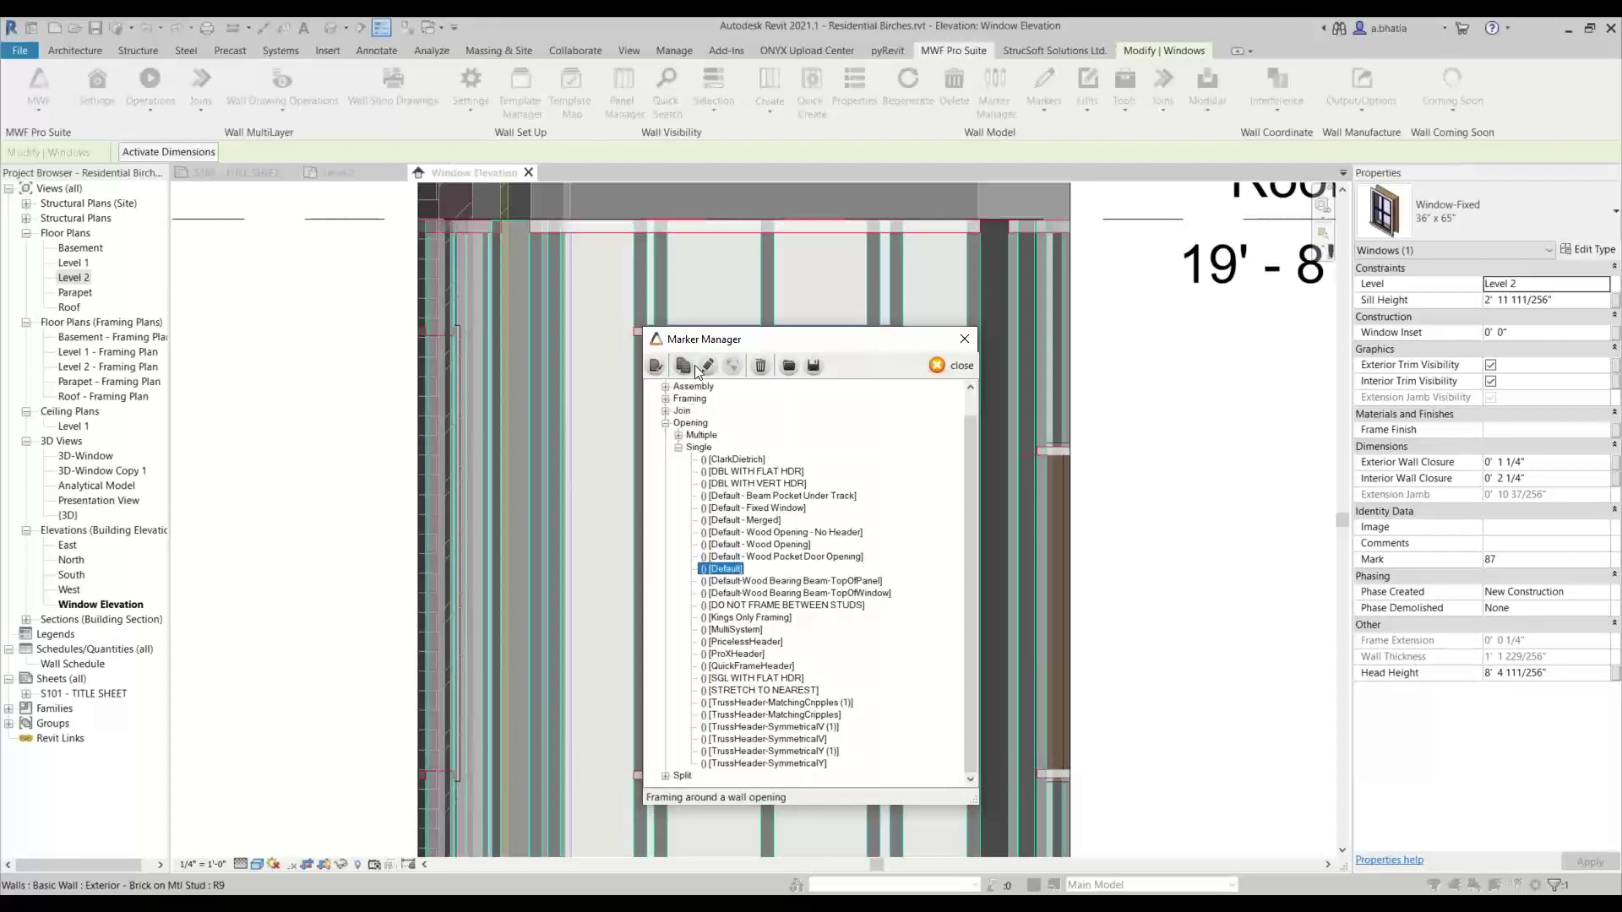
{"action": "left_click", "coordinate": [683, 365]}
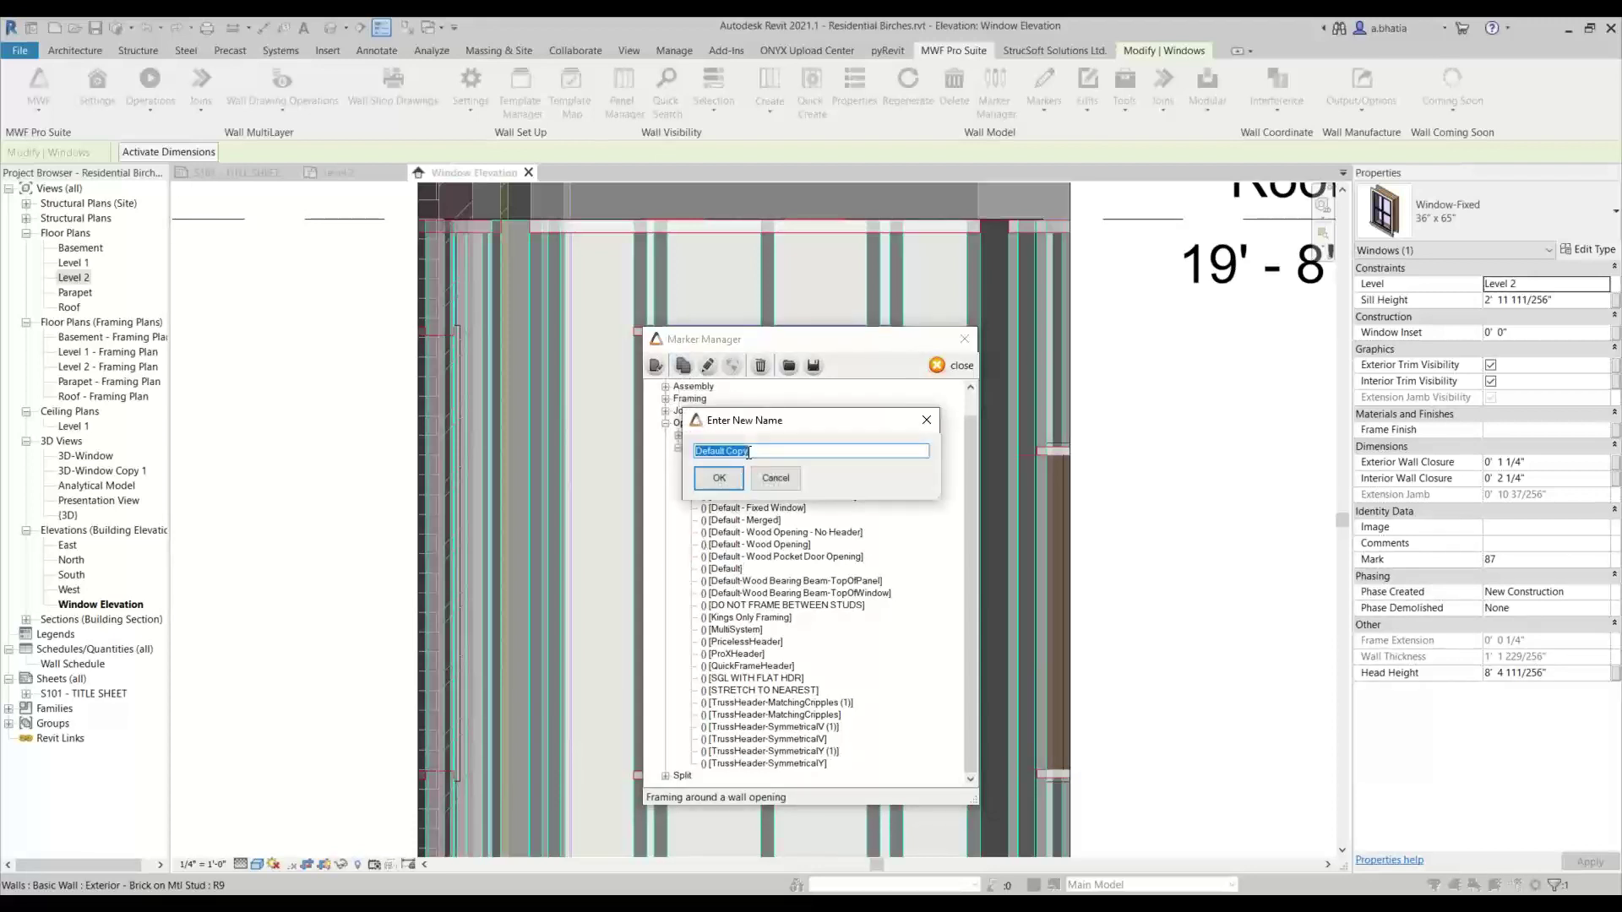
{"action": "left_click_drag", "start_coordinate": [749, 451], "coordinate": [723, 454]}
{"action": "type", "text": "- Fixed Window1"}
{"action": "left_click", "coordinate": [719, 479]}
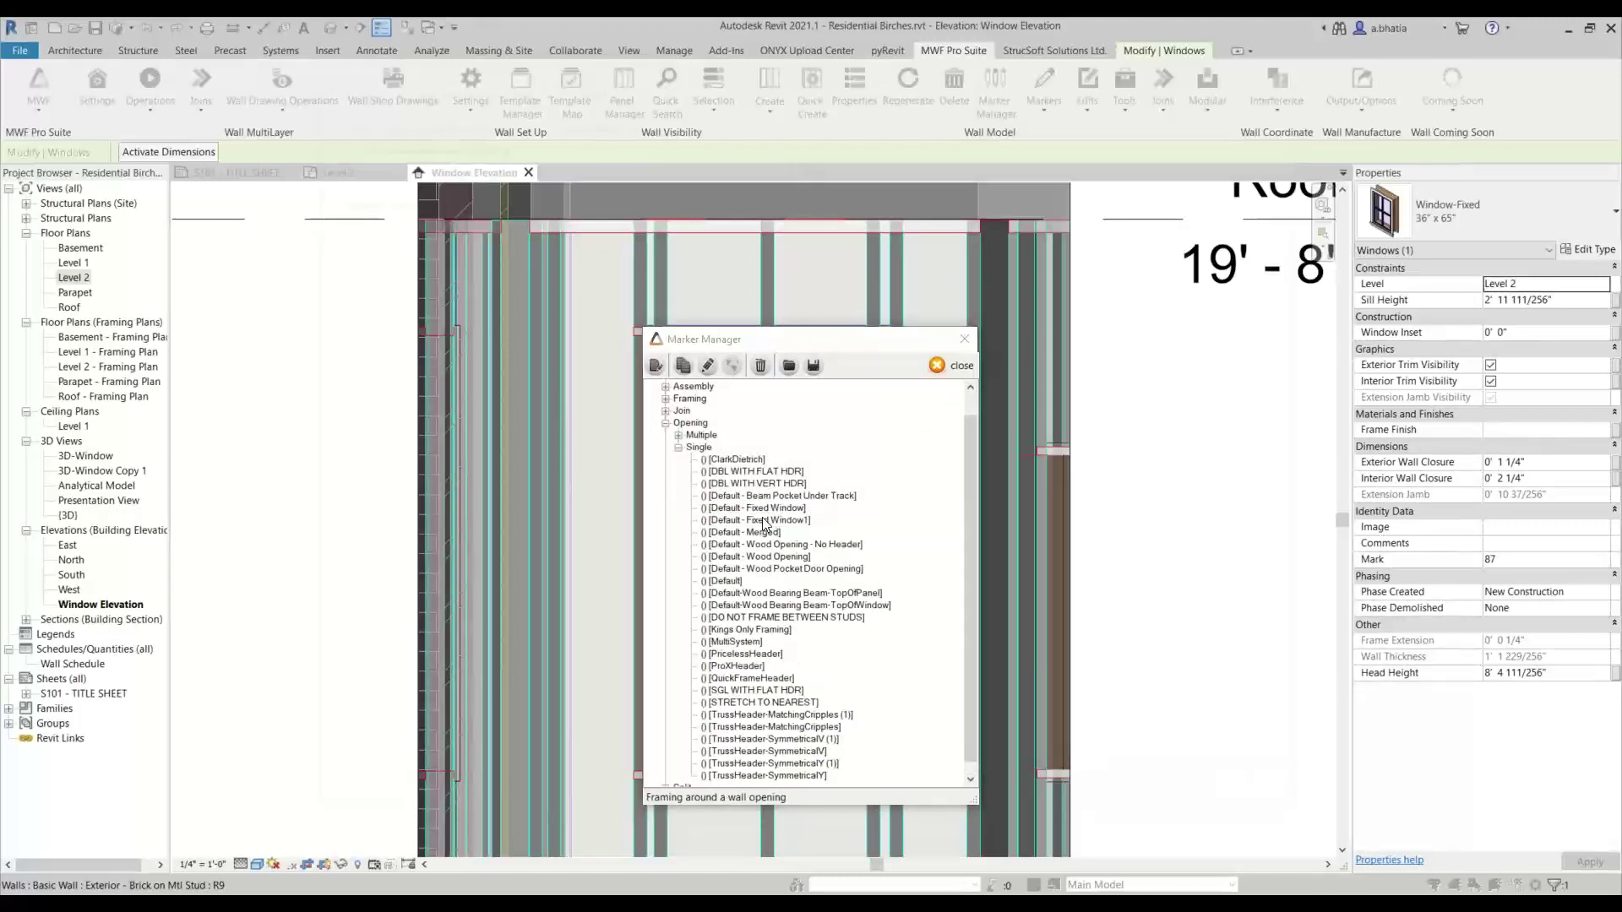
Review the opening and tolerance parameters of the Default - Fixed Window1 marker, and close it and Marker Manager without changes.
{"action": "double_click", "coordinate": [764, 523]}
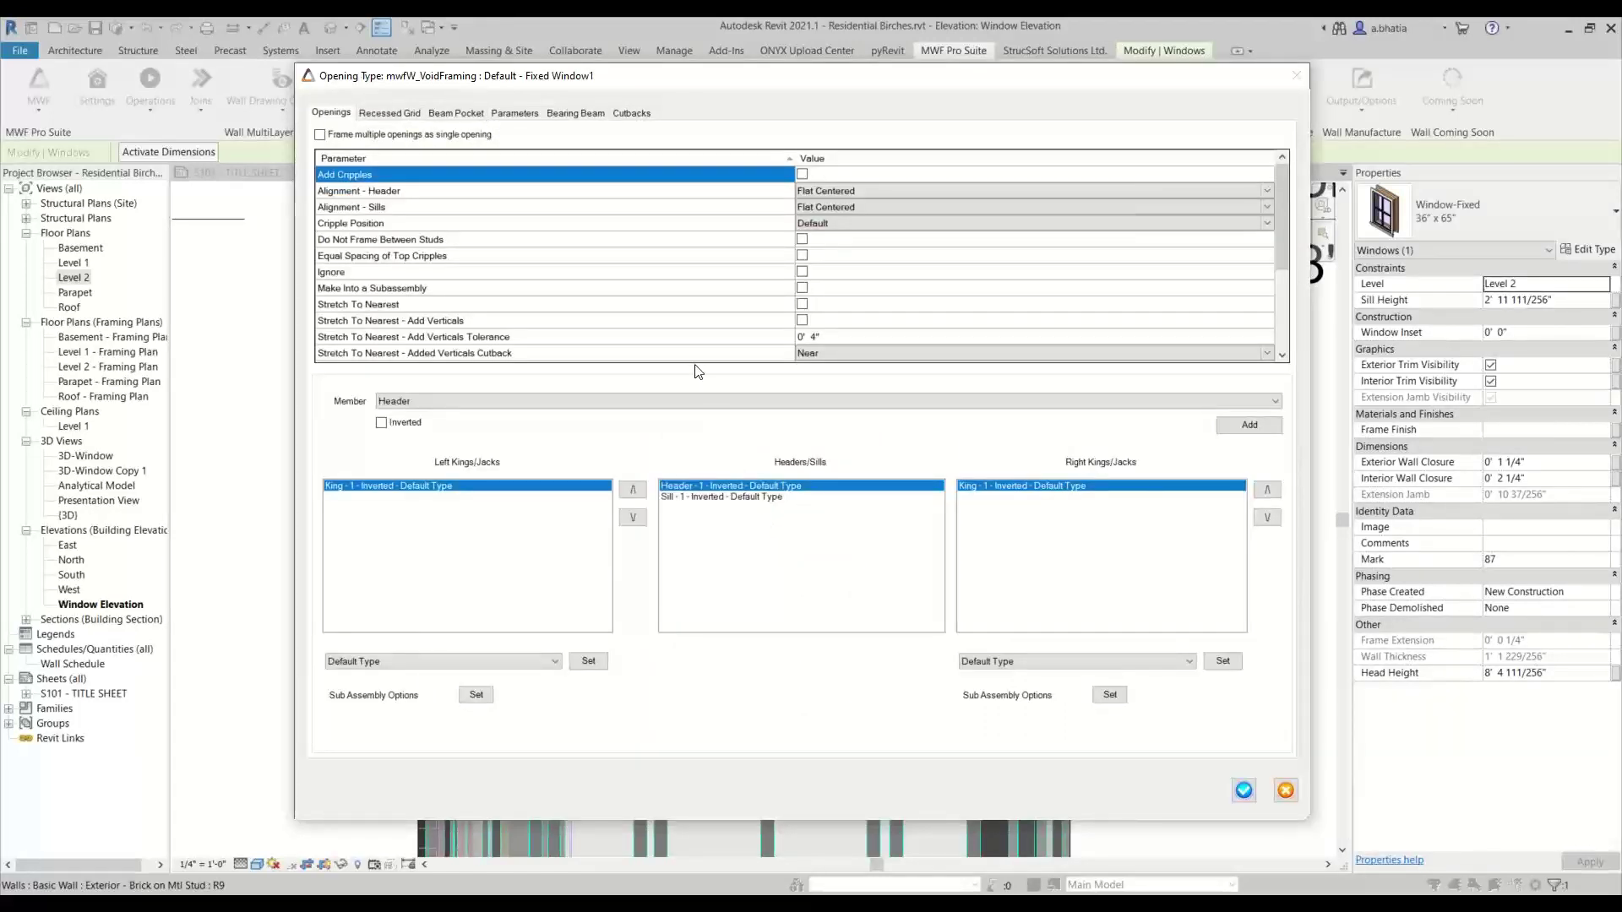
{"action": "left_click_drag", "start_coordinate": [697, 362], "coordinate": [700, 363]}
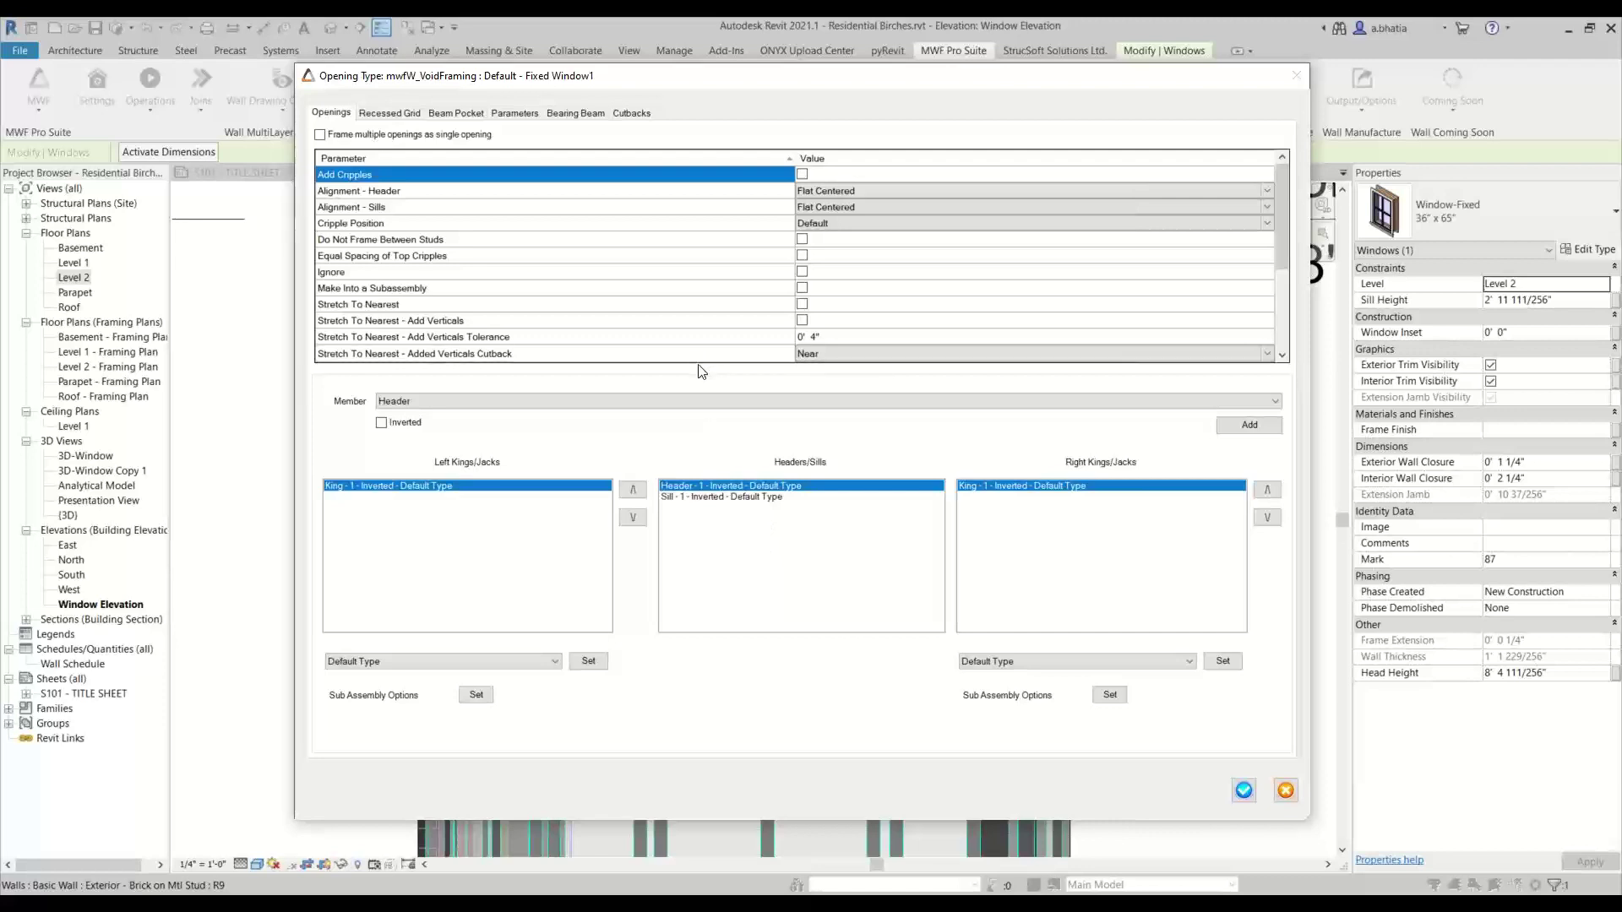
{"action": "left_click_drag", "start_coordinate": [1139, 817], "coordinate": [1132, 889]}
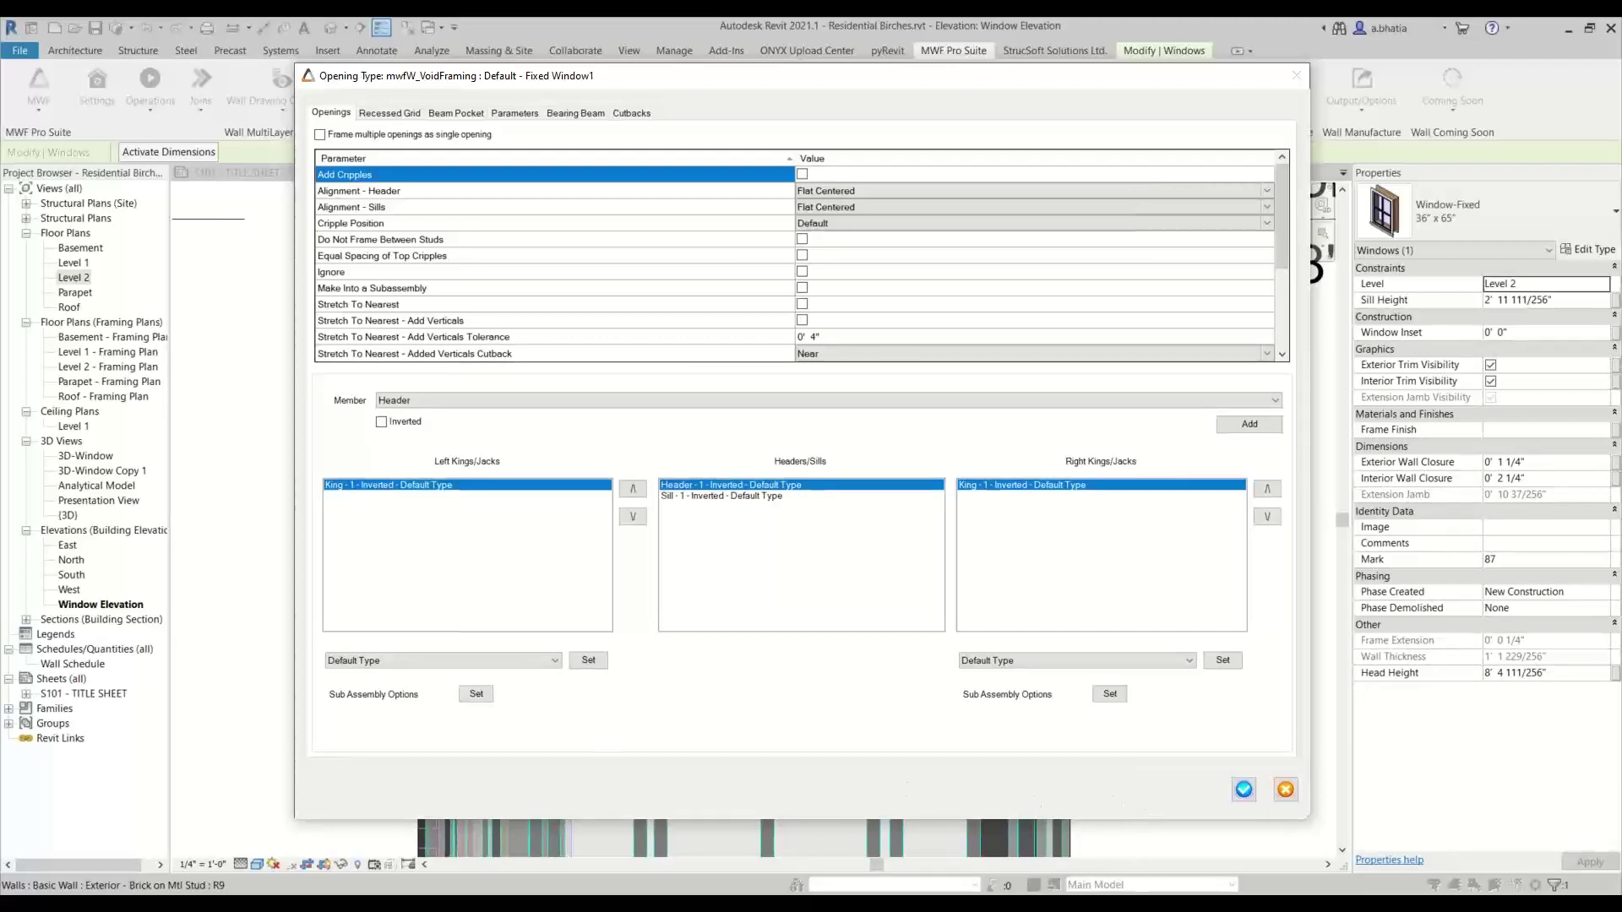
{"action": "scroll", "coordinate": [914, 215], "scroll_direction": "down", "scroll_amount": 2}
{"action": "scroll", "coordinate": [915, 216], "scroll_direction": "down", "scroll_amount": 1}
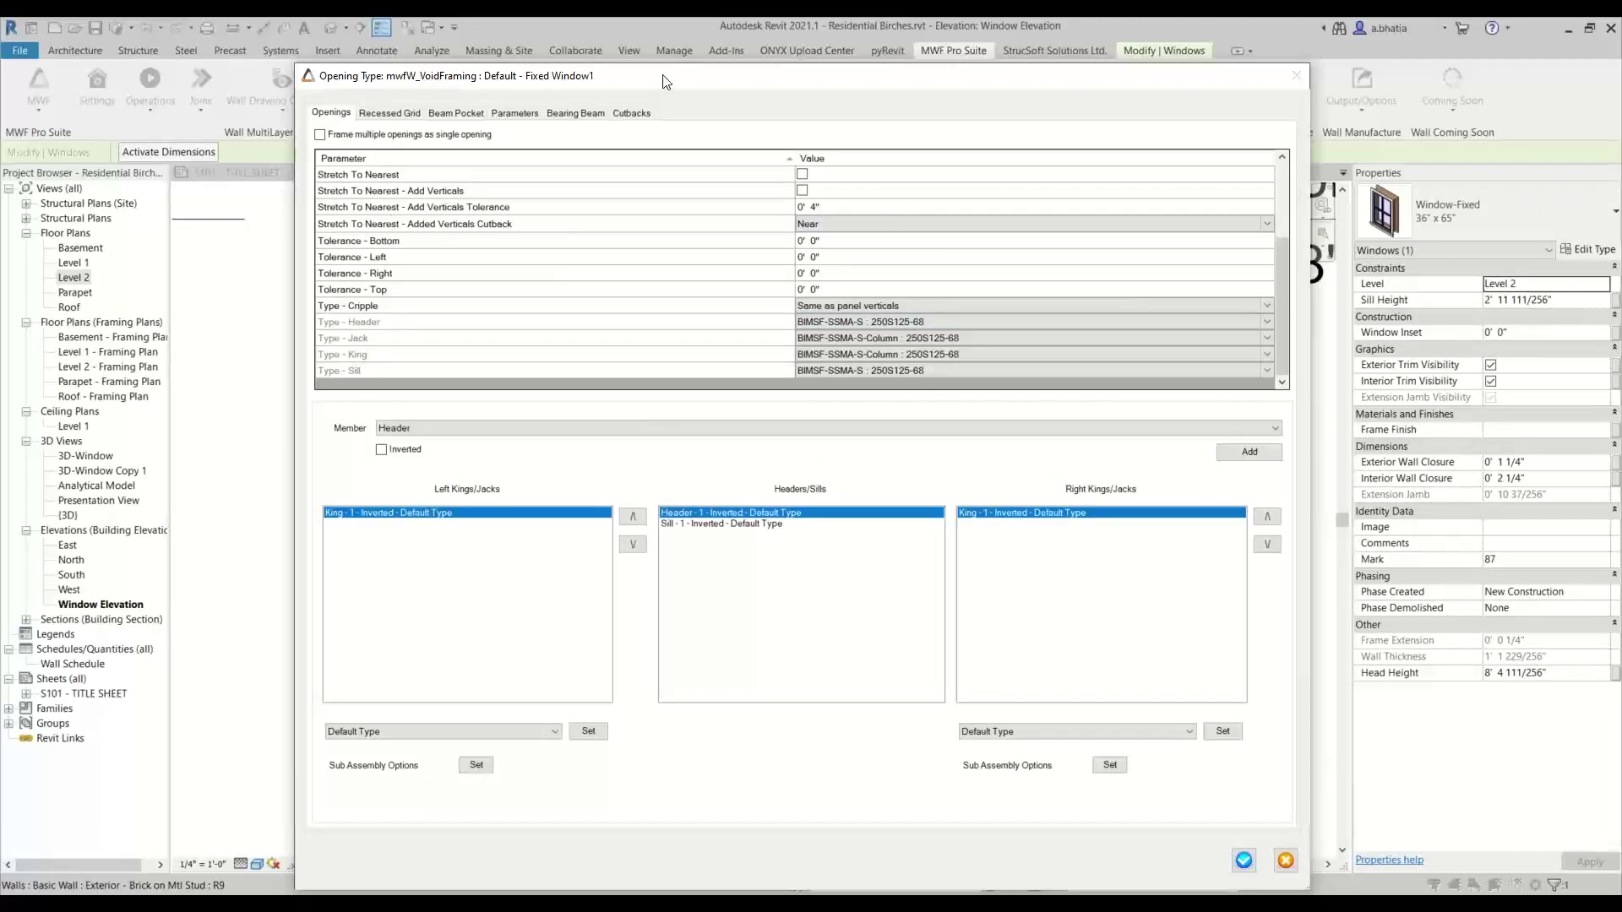
{"action": "mouse_move", "coordinate": [737, 73]}
{"action": "left_mouse_down"}
{"action": "mouse_move", "coordinate": [759, 90]}
{"action": "mouse_move", "coordinate": [1136, 86]}
{"action": "mouse_move", "coordinate": [488, 118]}
{"action": "left_mouse_up"}
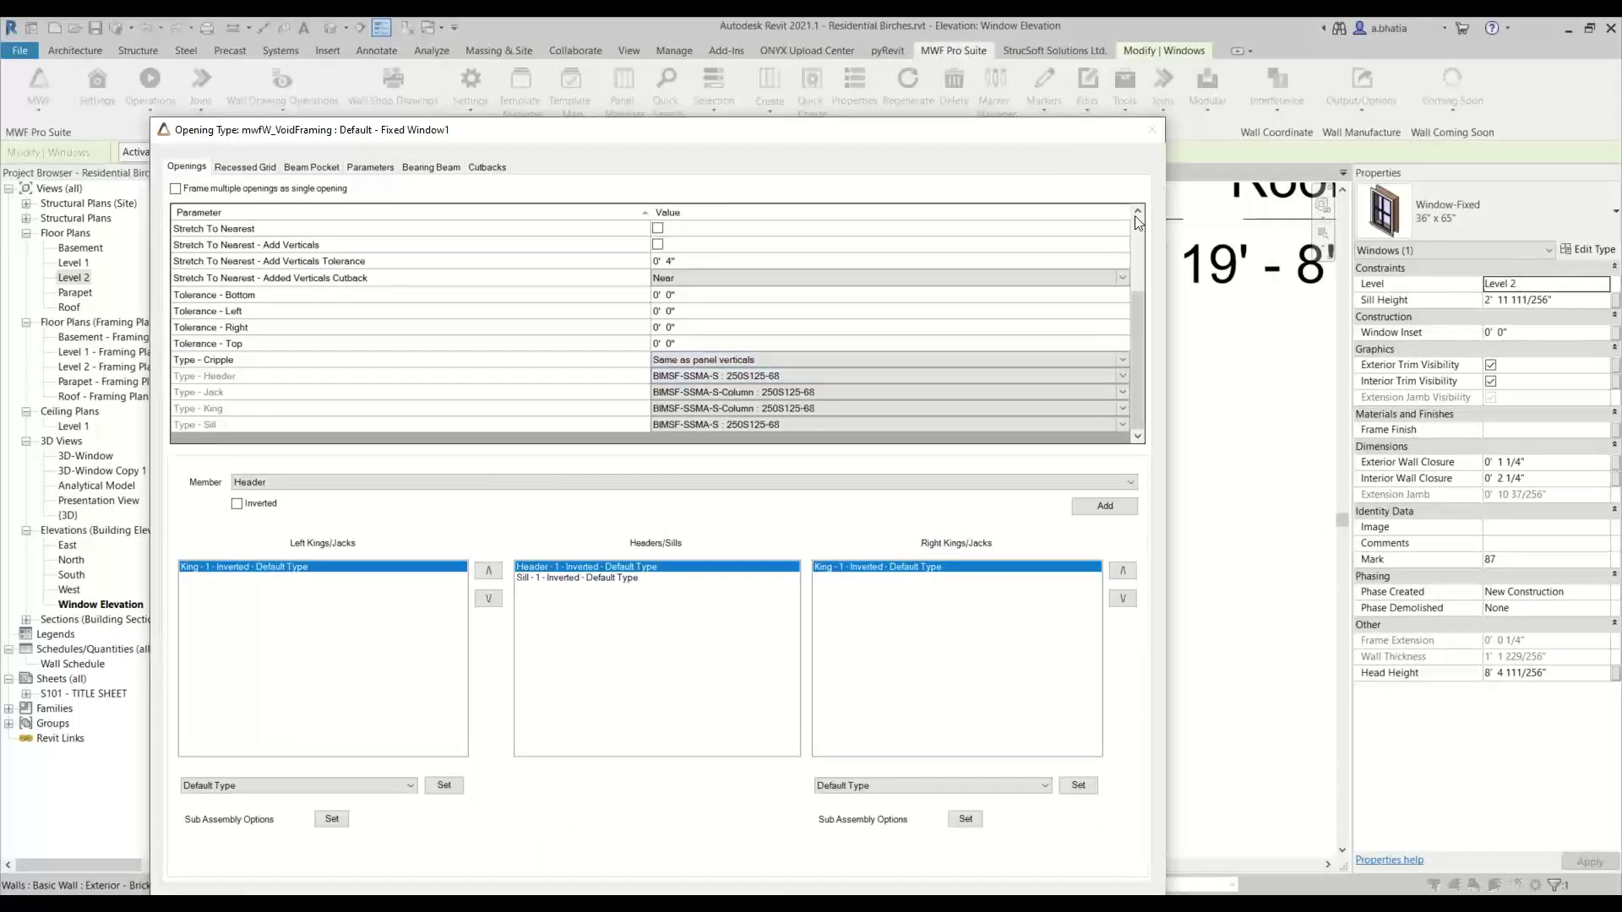
{"action": "left_click_drag", "start_coordinate": [1047, 129], "coordinate": [1050, 56]}
{"action": "left_click", "coordinate": [1144, 842]}
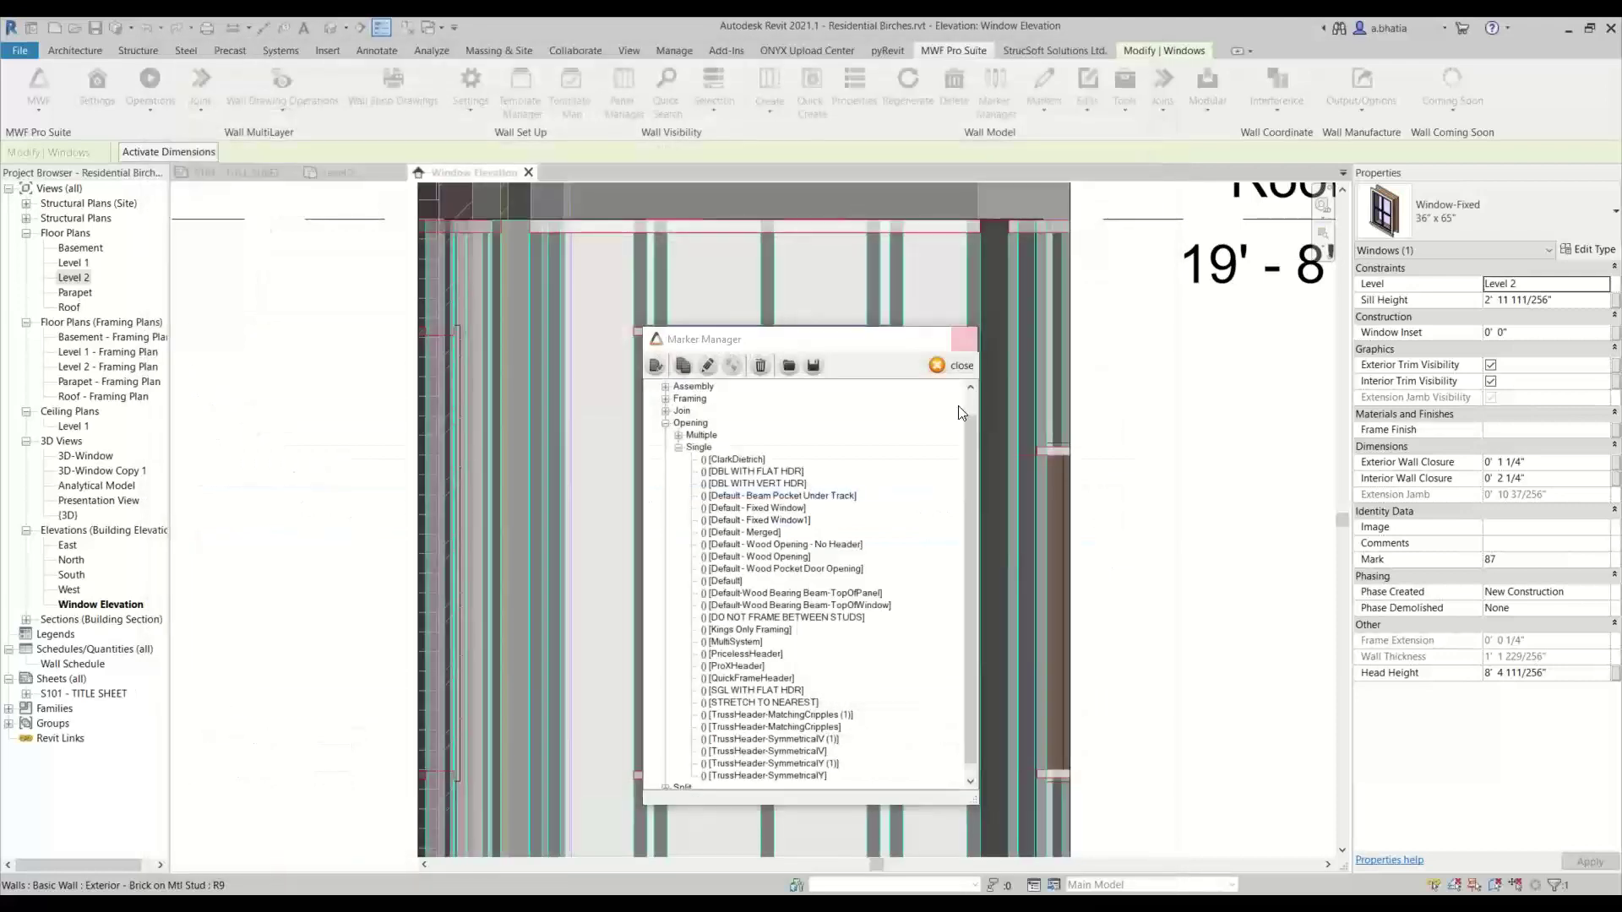
{"action": "left_click", "coordinate": [964, 345]}
Examine the clearance between the window frame and the surrounding header and king studs, with the window deselected.
{"action": "middle_click_drag", "start_coordinate": [785, 568], "coordinate": [543, 529]}
{"action": "scroll", "coordinate": [459, 393], "scroll_direction": "up", "scroll_amount": 3}
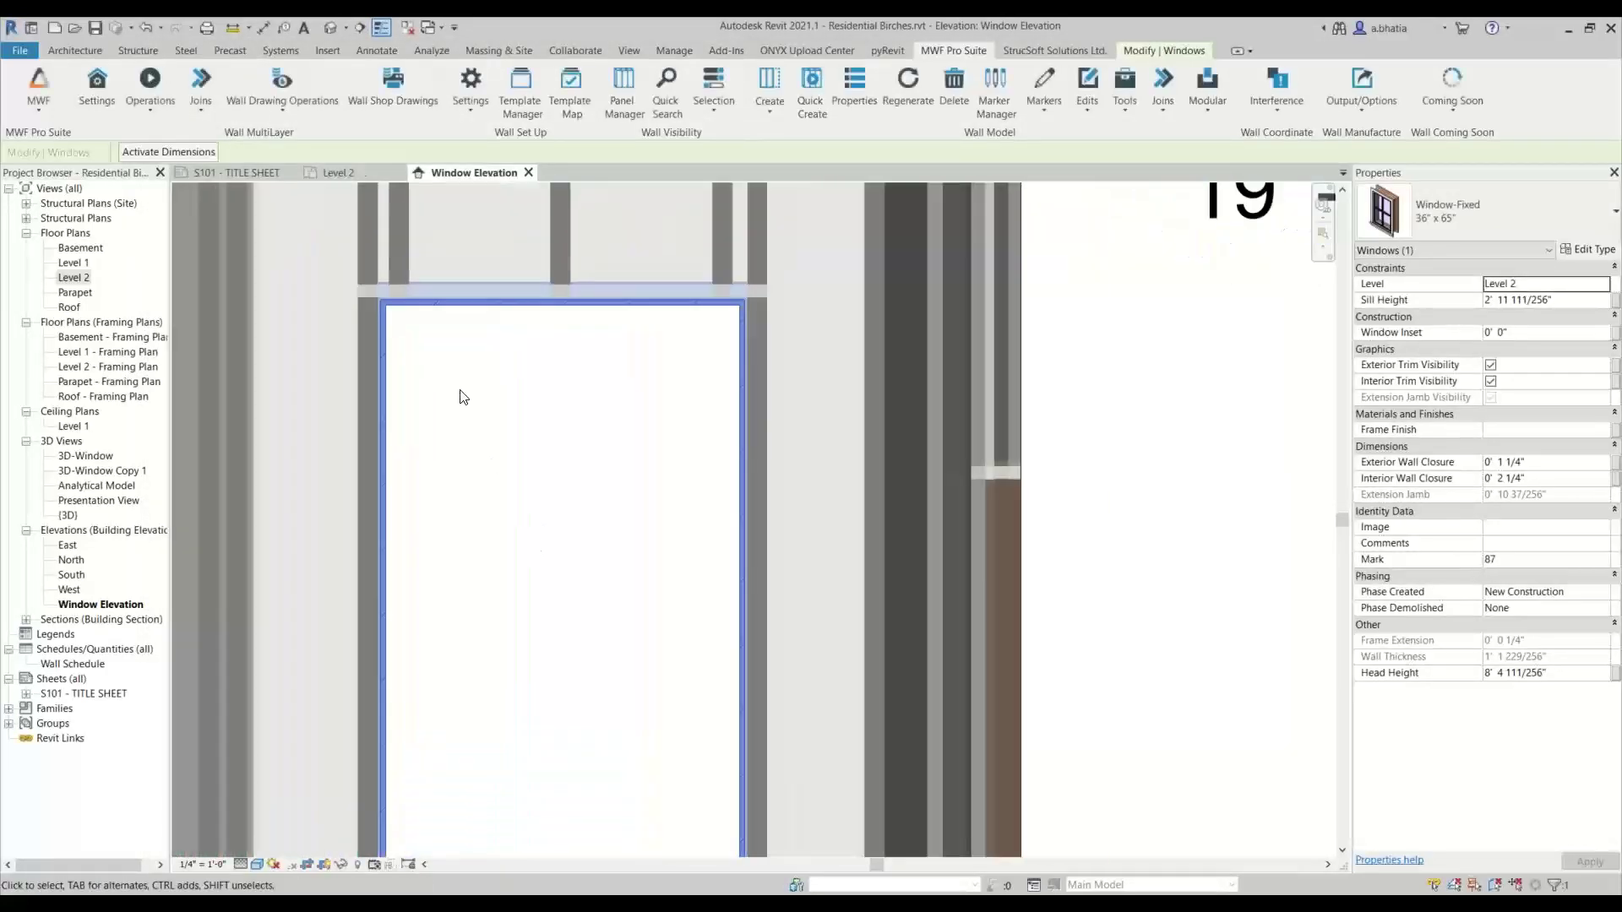
{"action": "scroll", "coordinate": [389, 296], "scroll_direction": "up", "scroll_amount": 2}
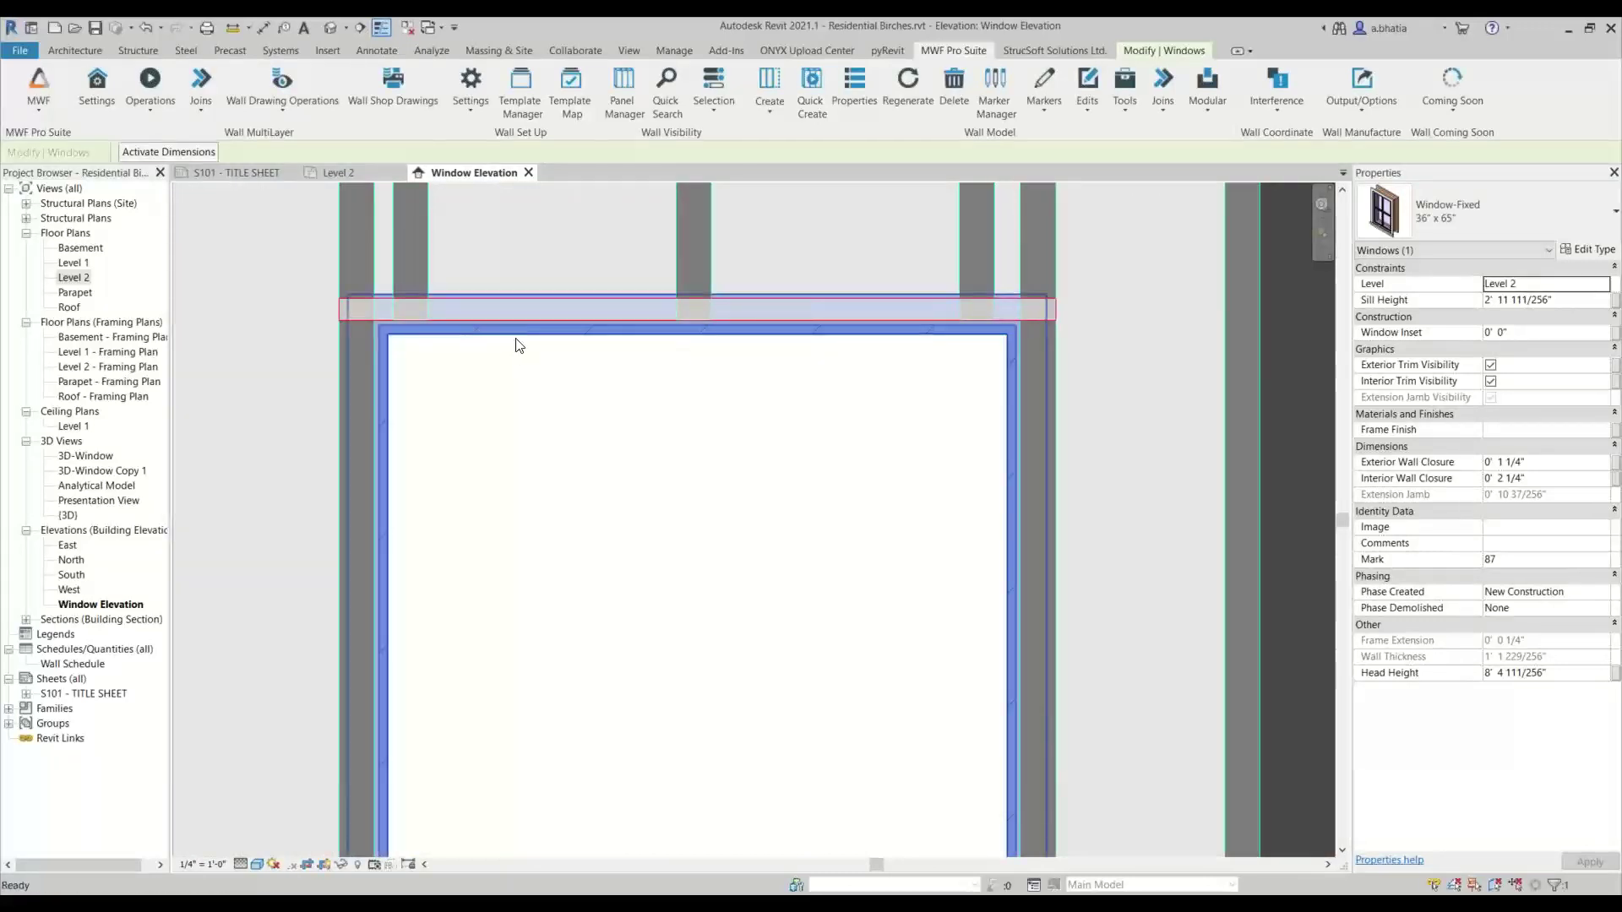
{"action": "key", "text": "Escape"}
{"action": "scroll", "coordinate": [348, 346], "scroll_direction": "up", "scroll_amount": 3}
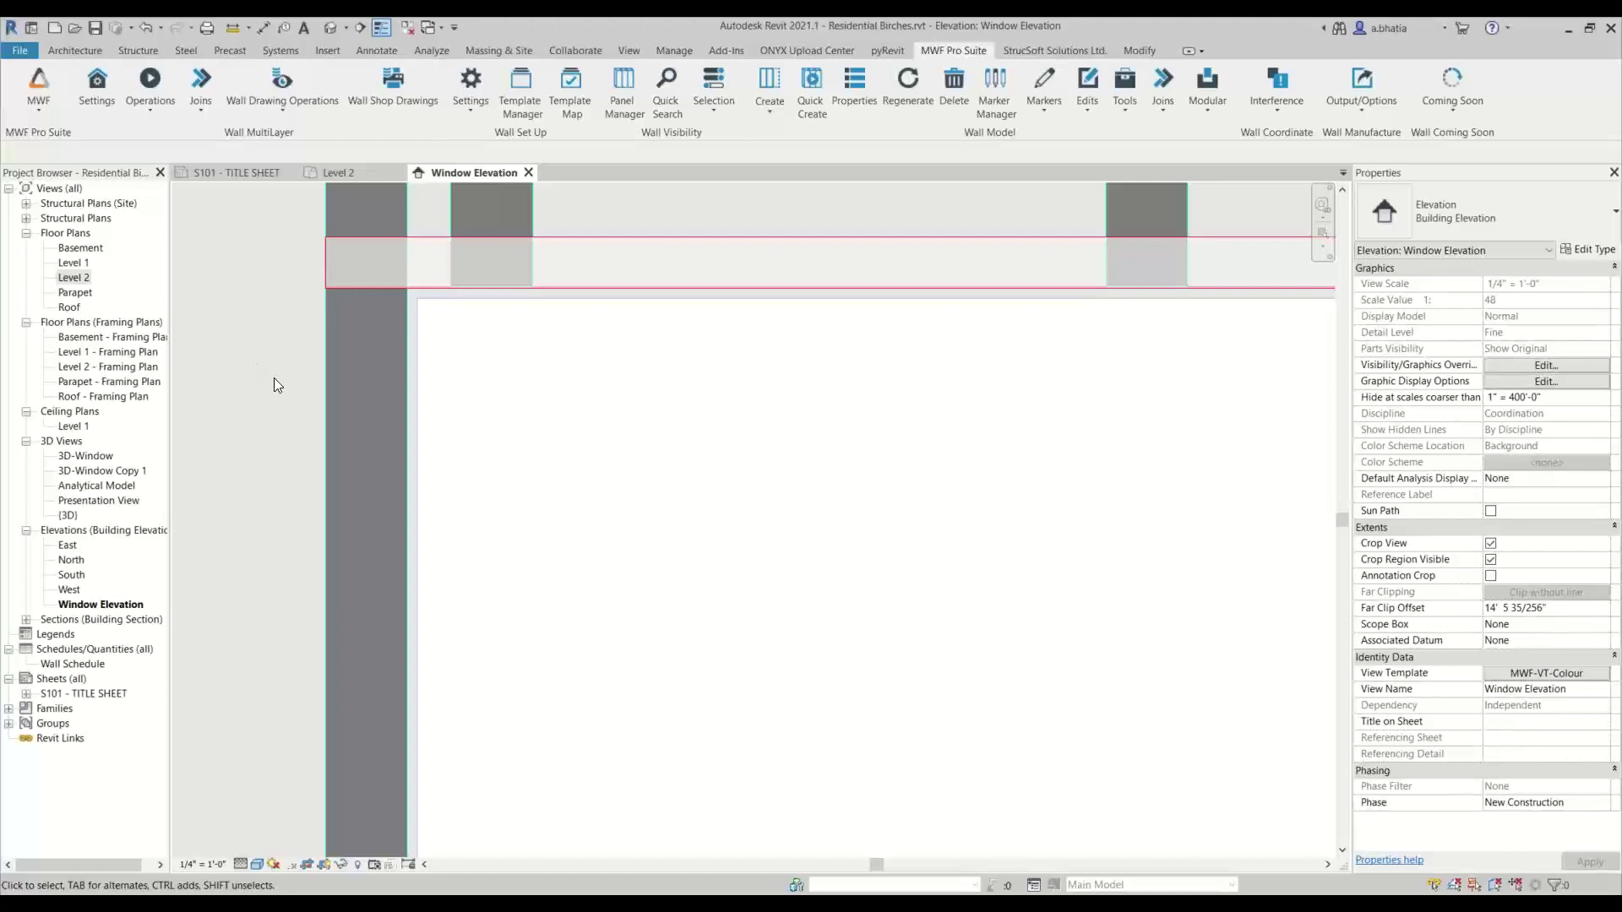
{"action": "scroll", "coordinate": [709, 456], "scroll_direction": "up", "scroll_amount": 6}
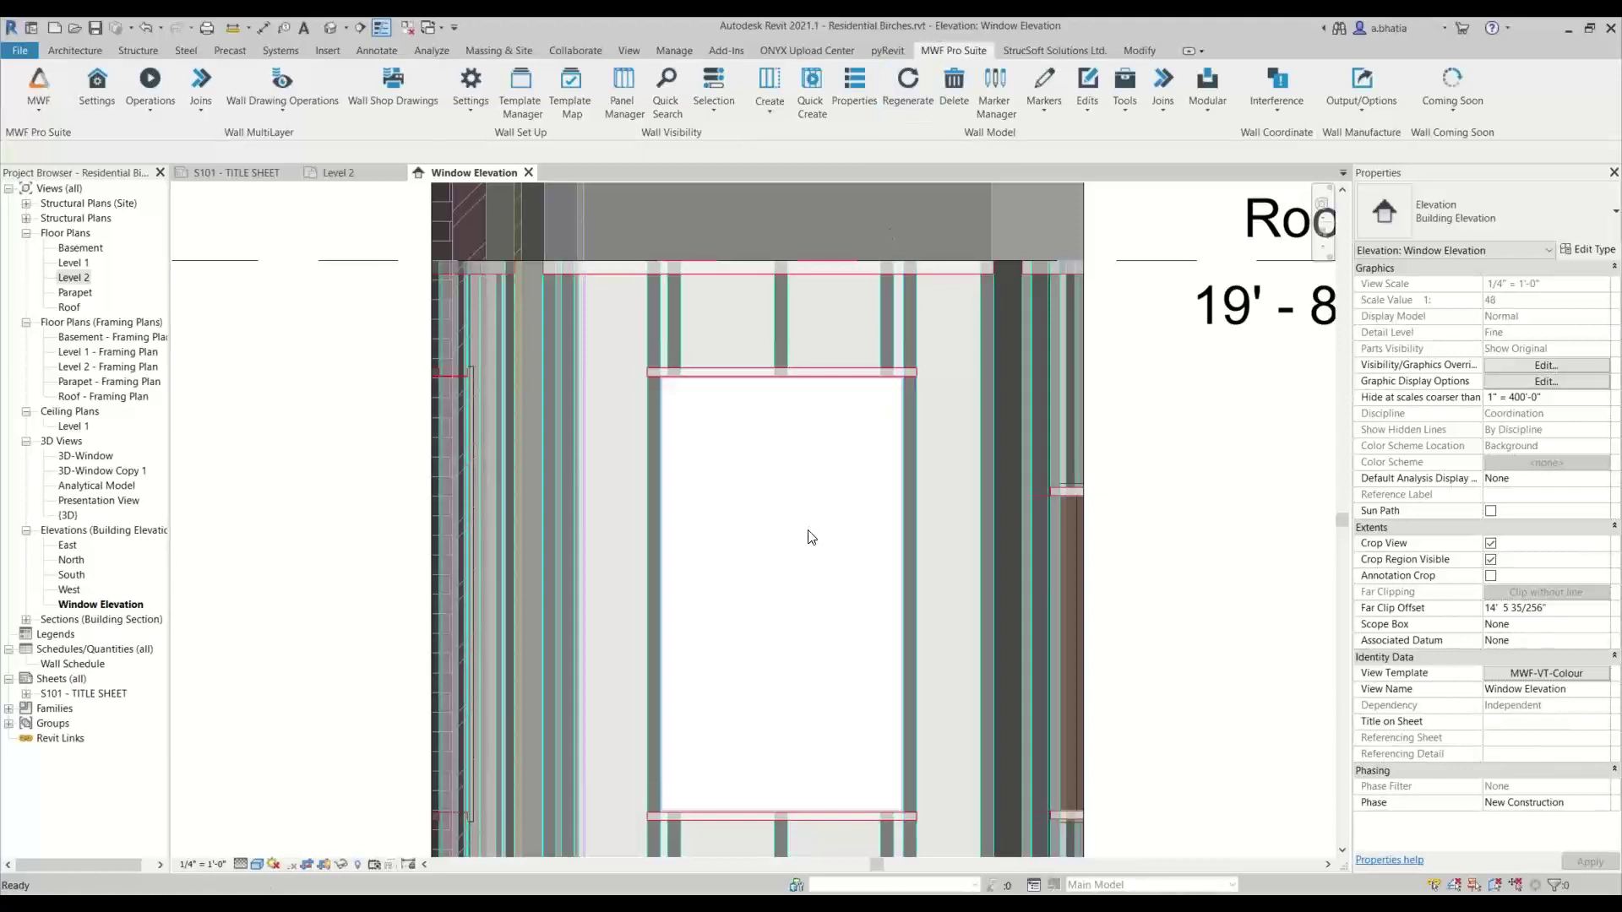
Choose mwfW_VoidFraming : Default - Fixed Window1 as the opening framing type for the Window-Fixed 36" x 65" window.
{"action": "scroll", "coordinate": [811, 534], "scroll_direction": "up", "scroll_amount": 3}
{"action": "left_click", "coordinate": [741, 368]}
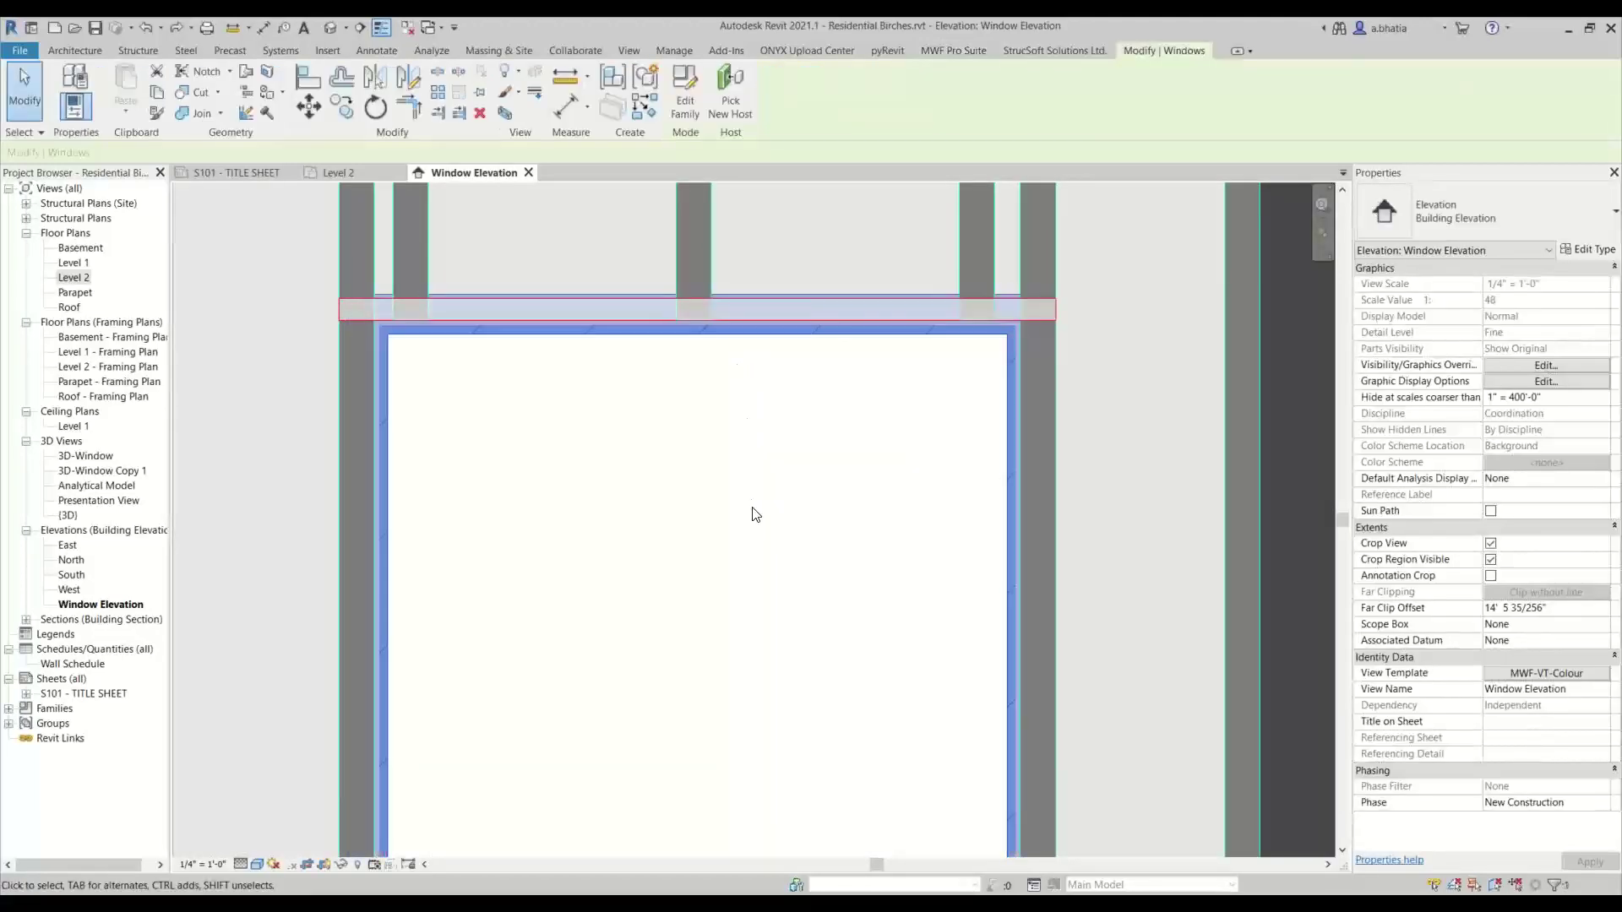
{"action": "left_click", "coordinate": [965, 48]}
{"action": "left_click", "coordinate": [1047, 97]}
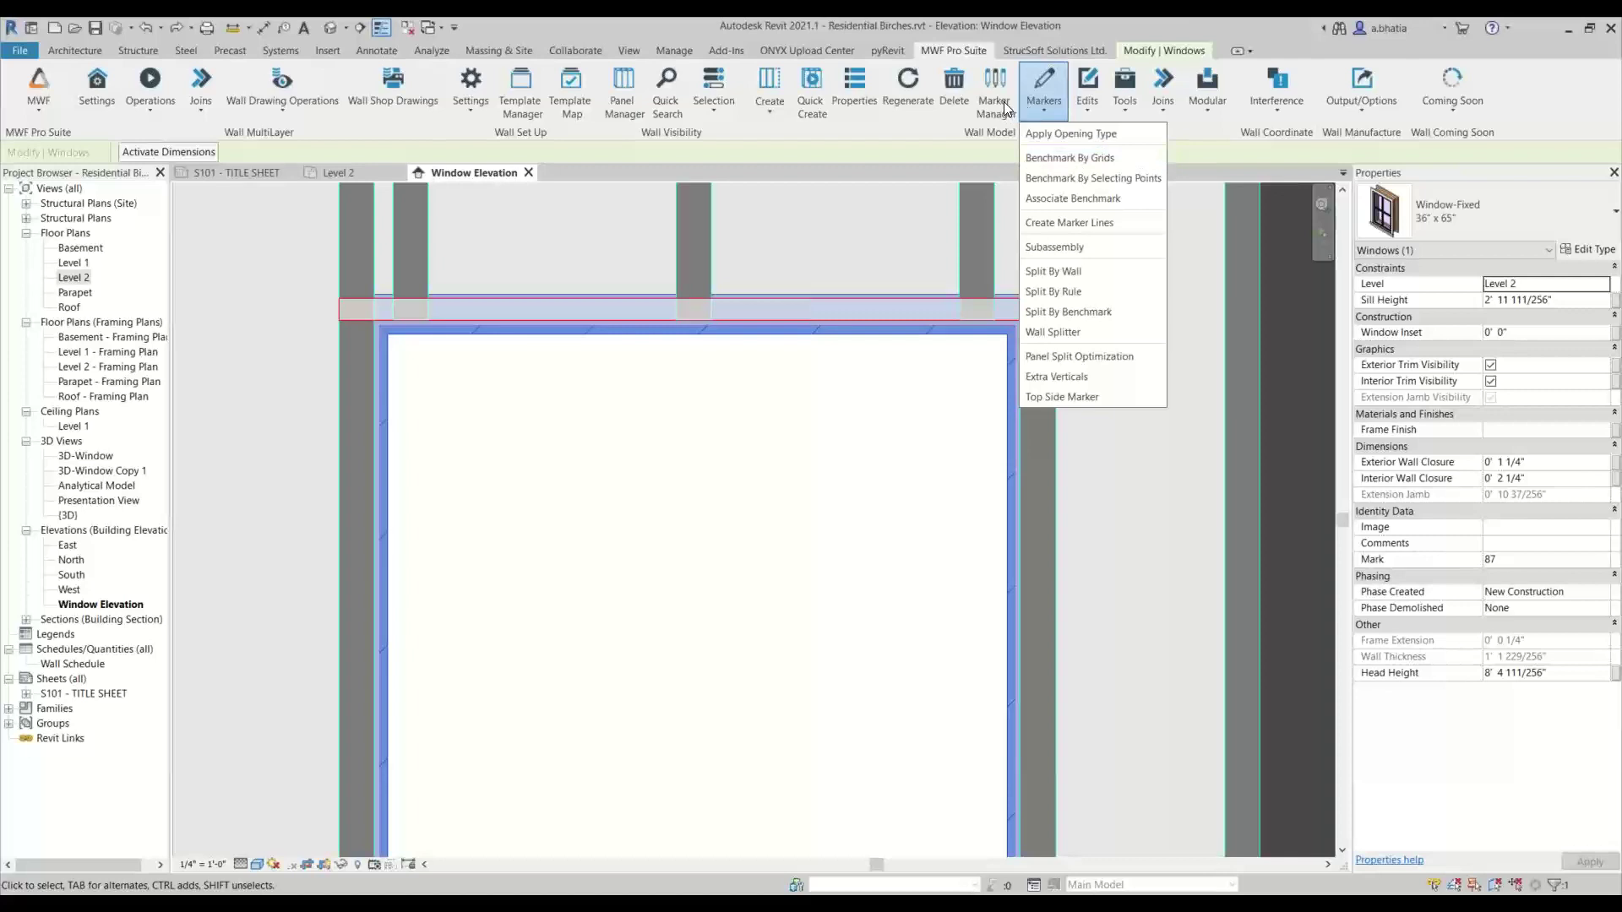
{"action": "left_click", "coordinate": [1047, 134]}
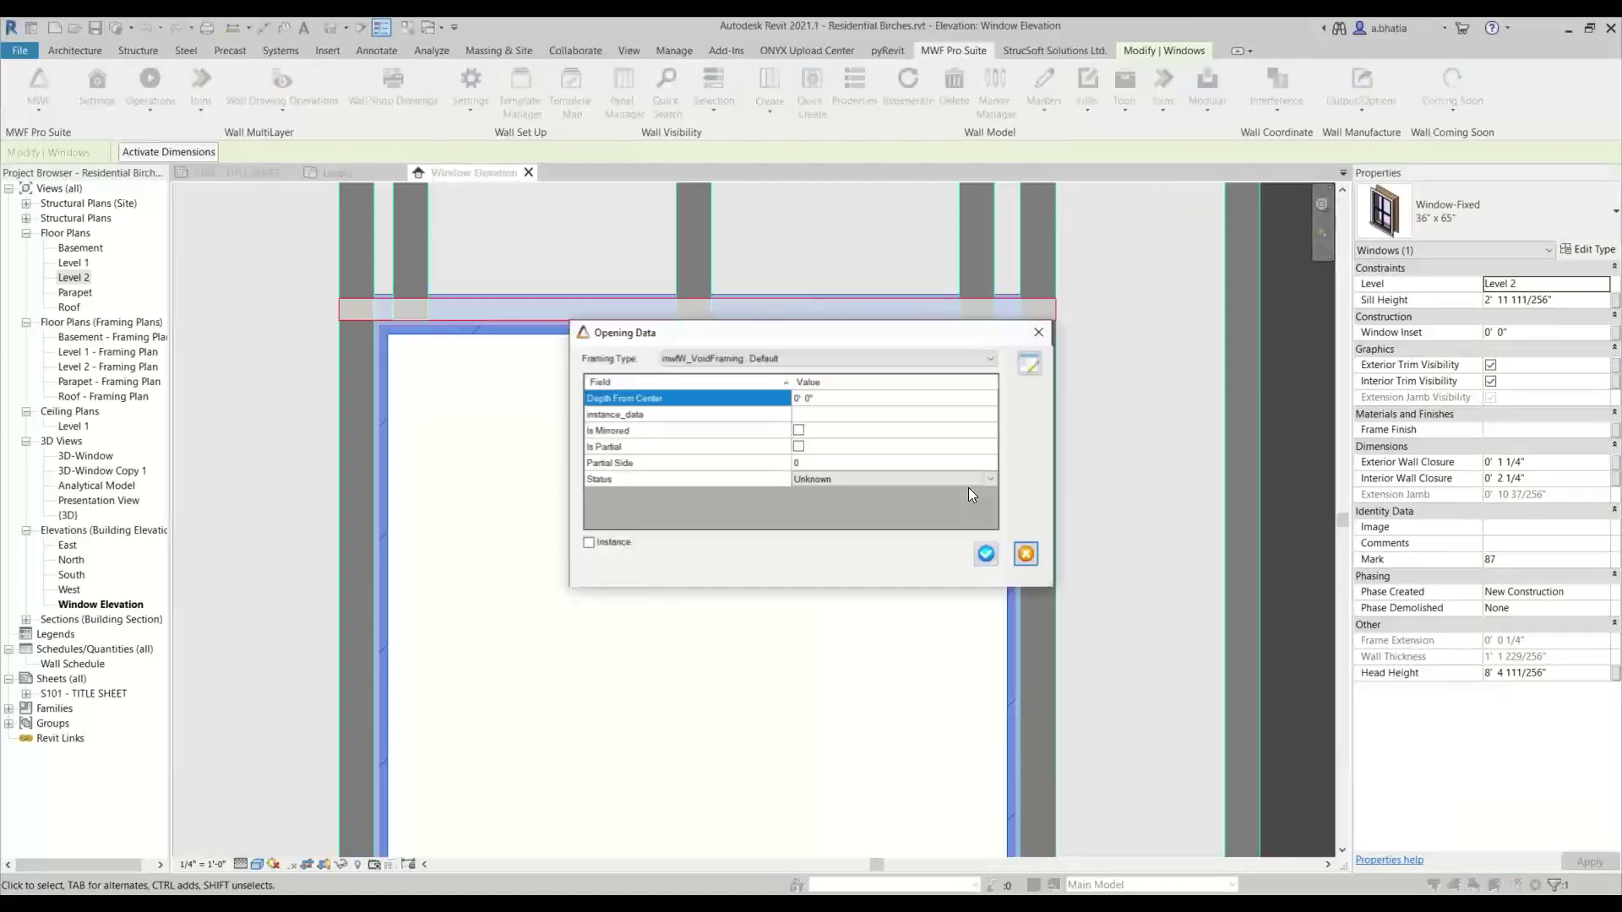
{"action": "left_click", "coordinate": [843, 360]}
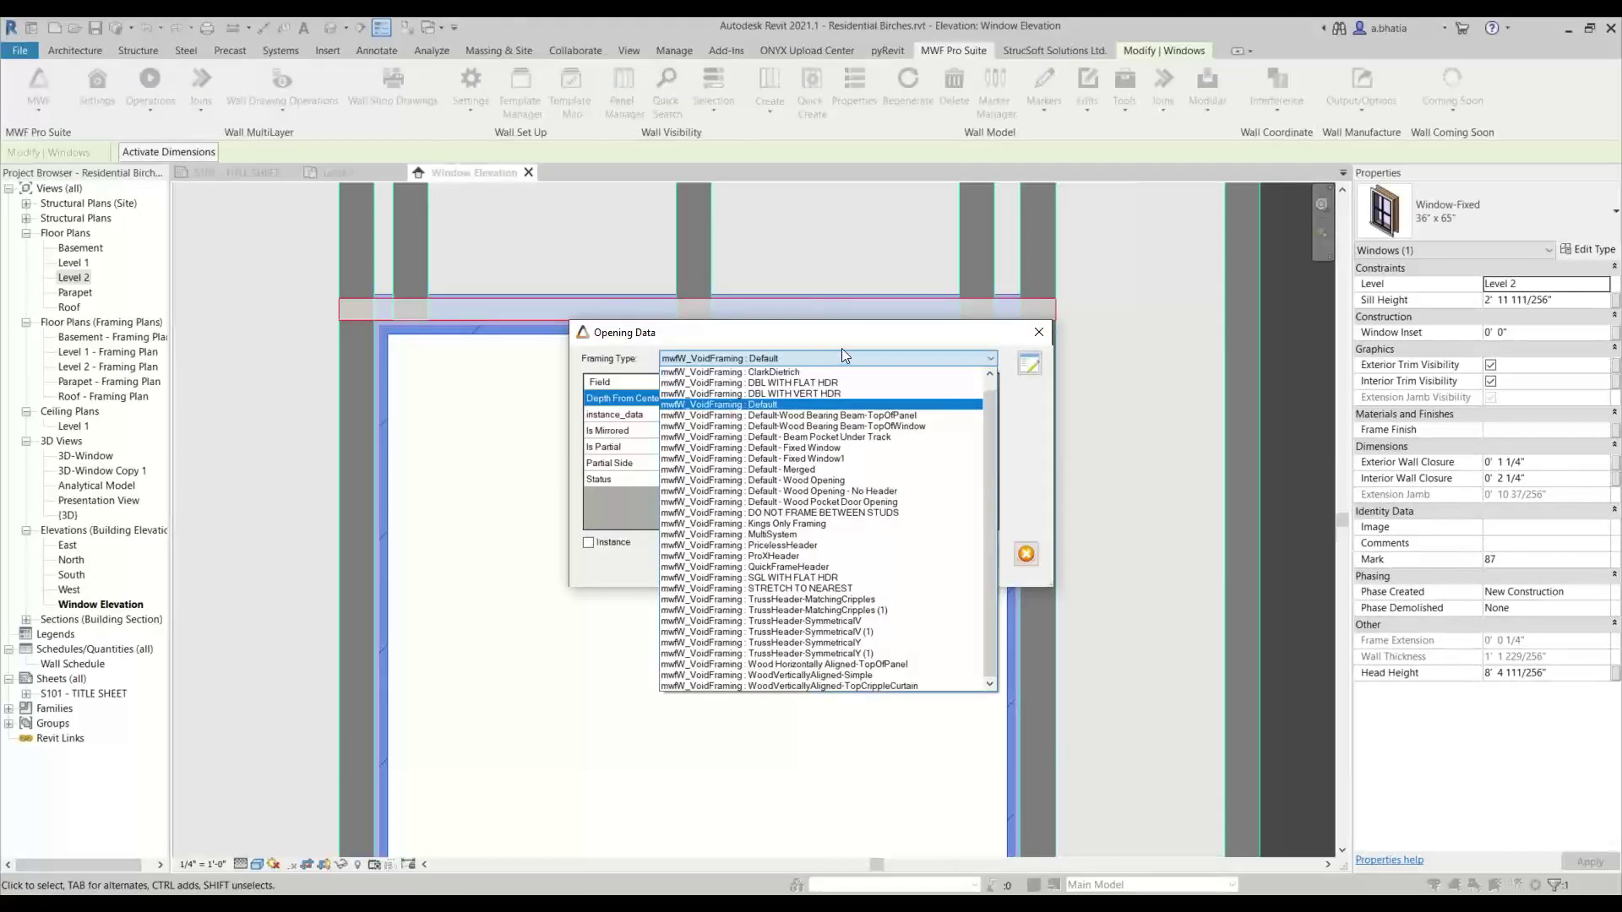
{"action": "left_click", "coordinate": [841, 355]}
{"action": "left_click", "coordinate": [842, 359]}
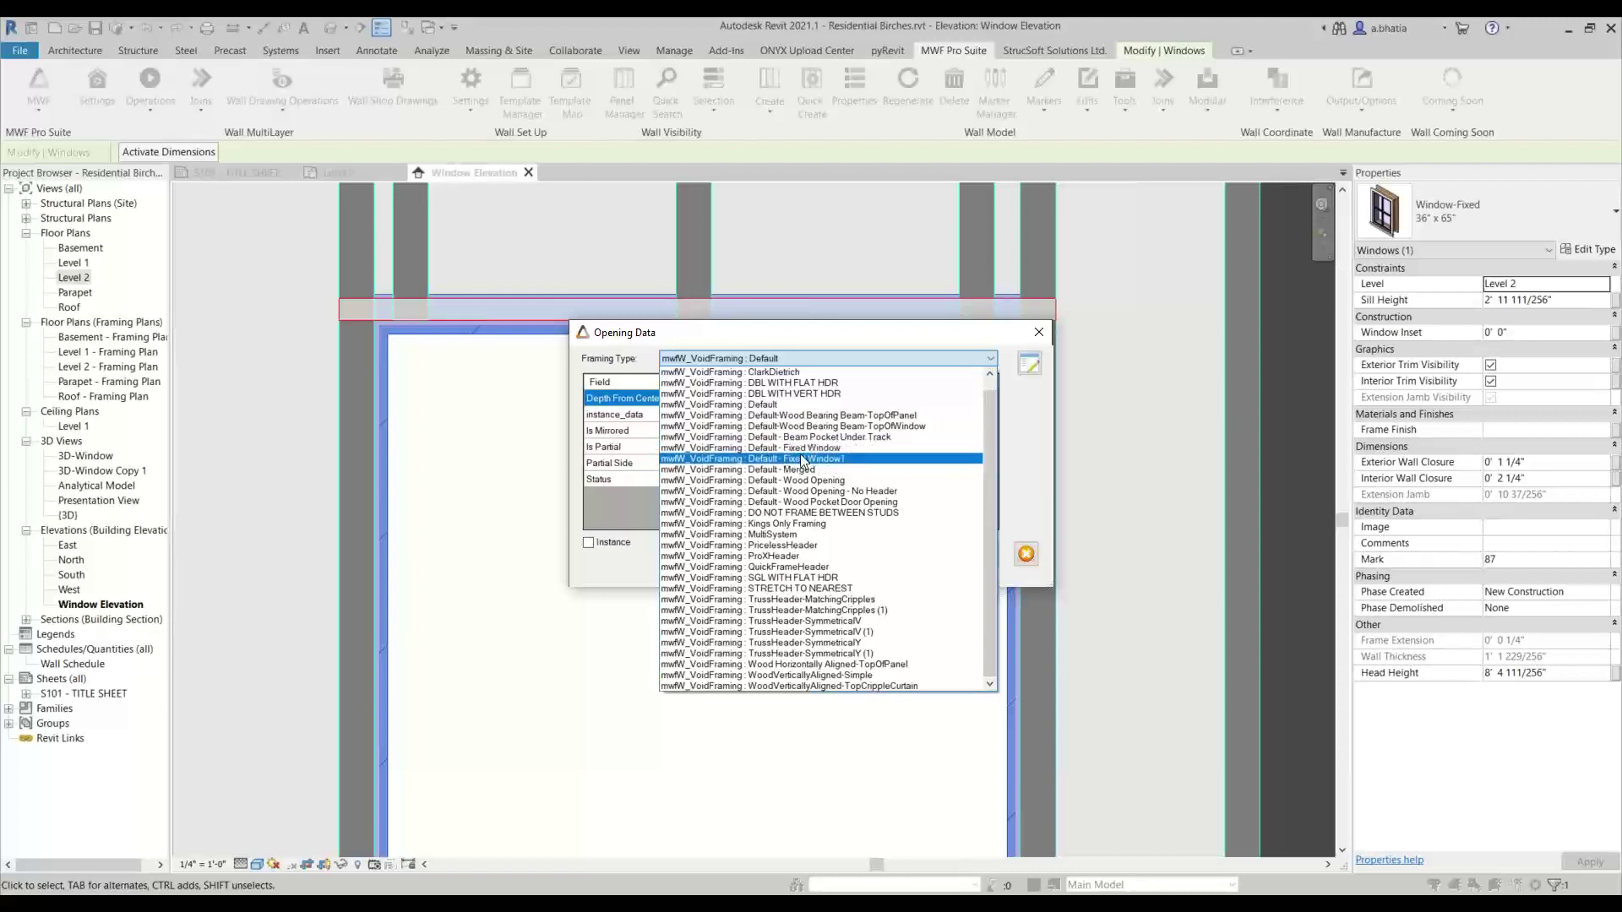
{"action": "left_click", "coordinate": [801, 459]}
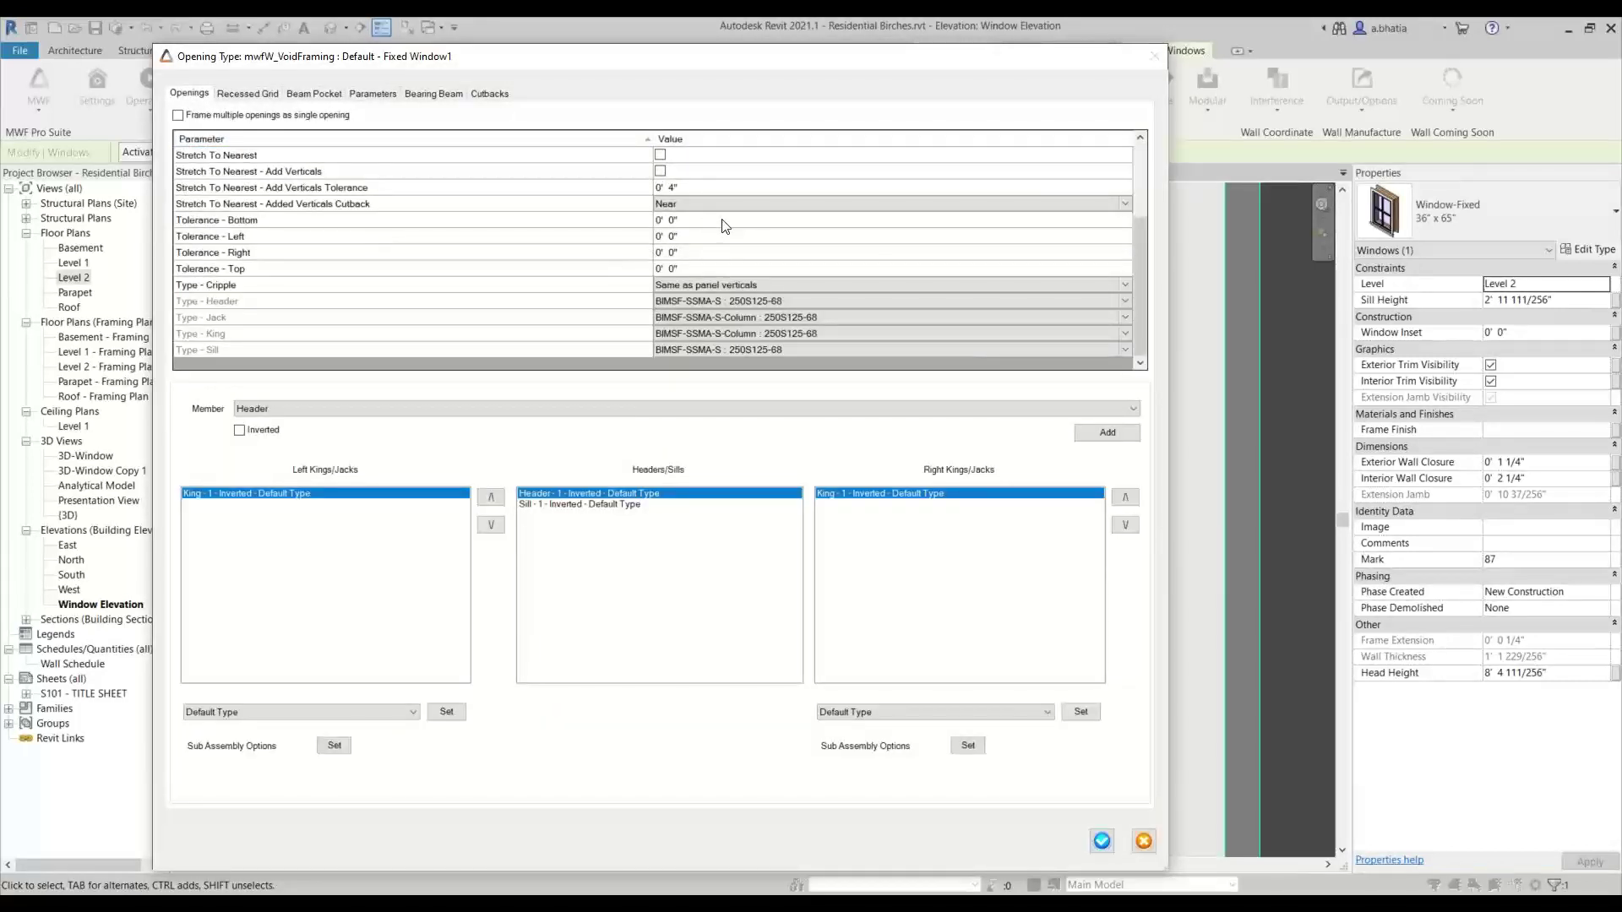
Set the opening type's bottom, left, right and top tolerances to -0' 0 1/2" and show its list of enabled parameters.
{"action": "left_click_drag", "start_coordinate": [688, 60], "coordinate": [979, 95]}
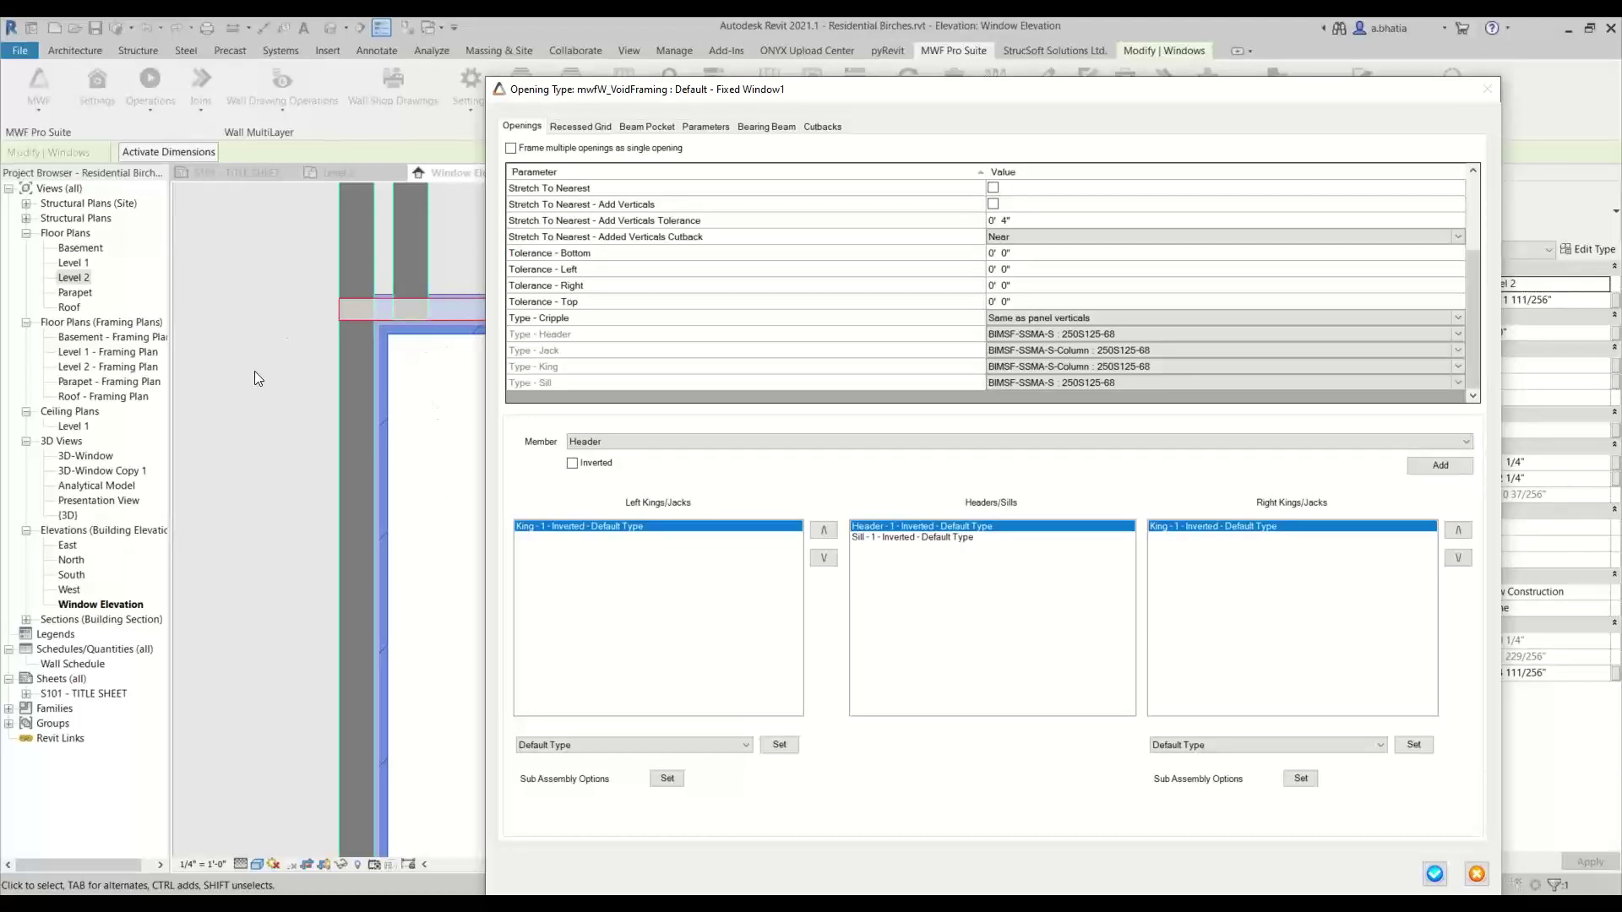
{"action": "left_click", "coordinate": [1198, 255]}
{"action": "type", "text": "-0.5"}
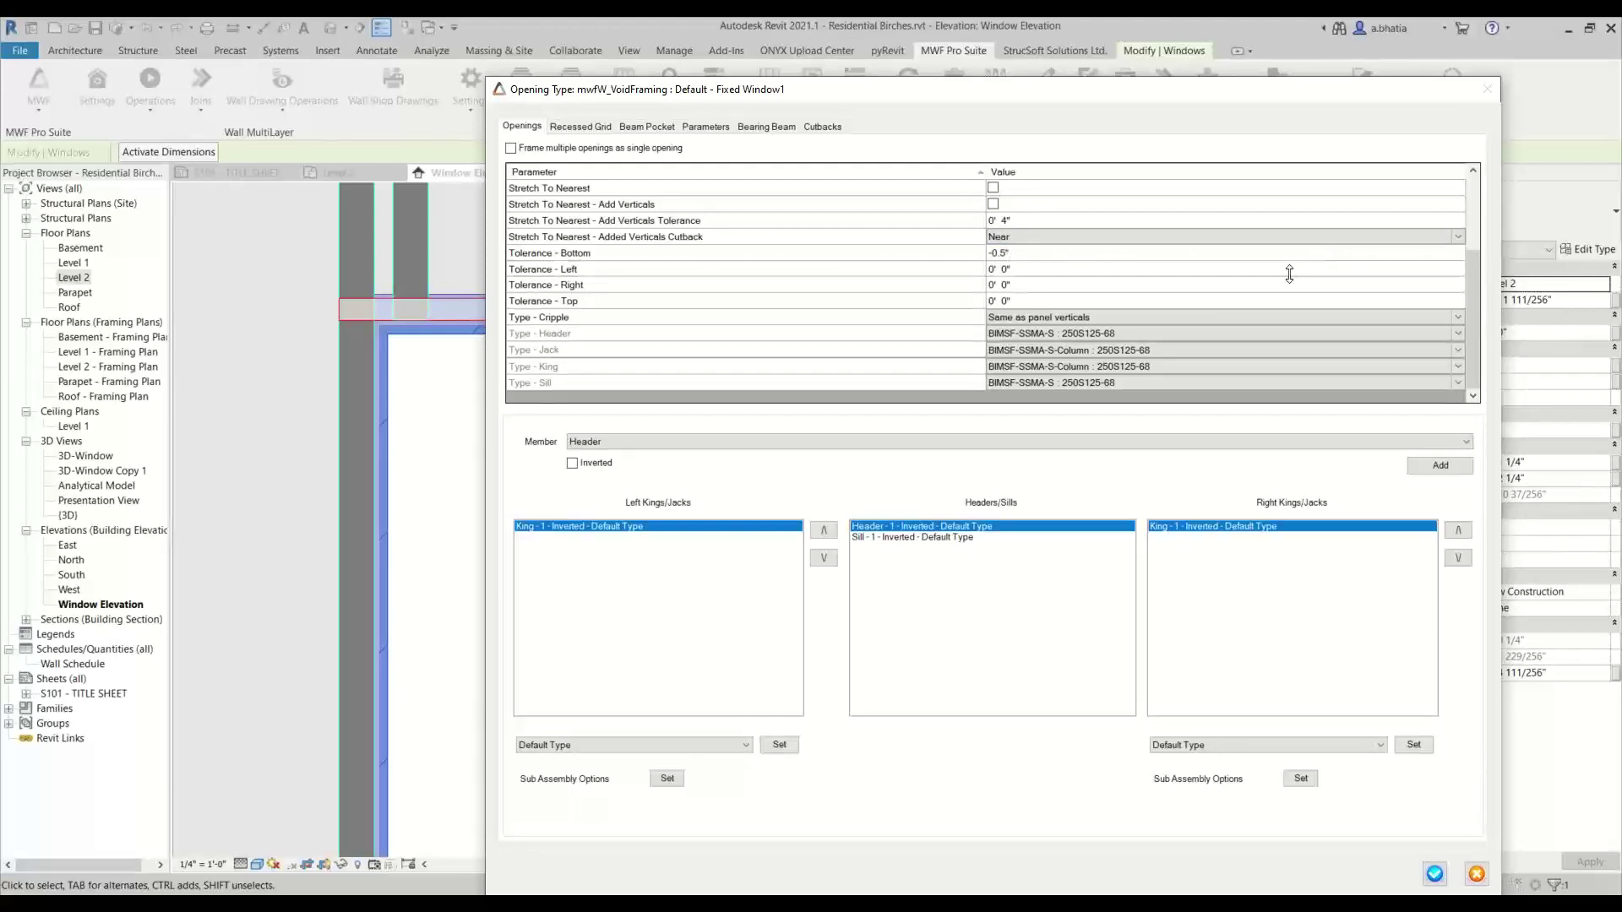
{"action": "left_click", "coordinate": [1179, 266]}
{"action": "left_click", "coordinate": [1125, 253]}
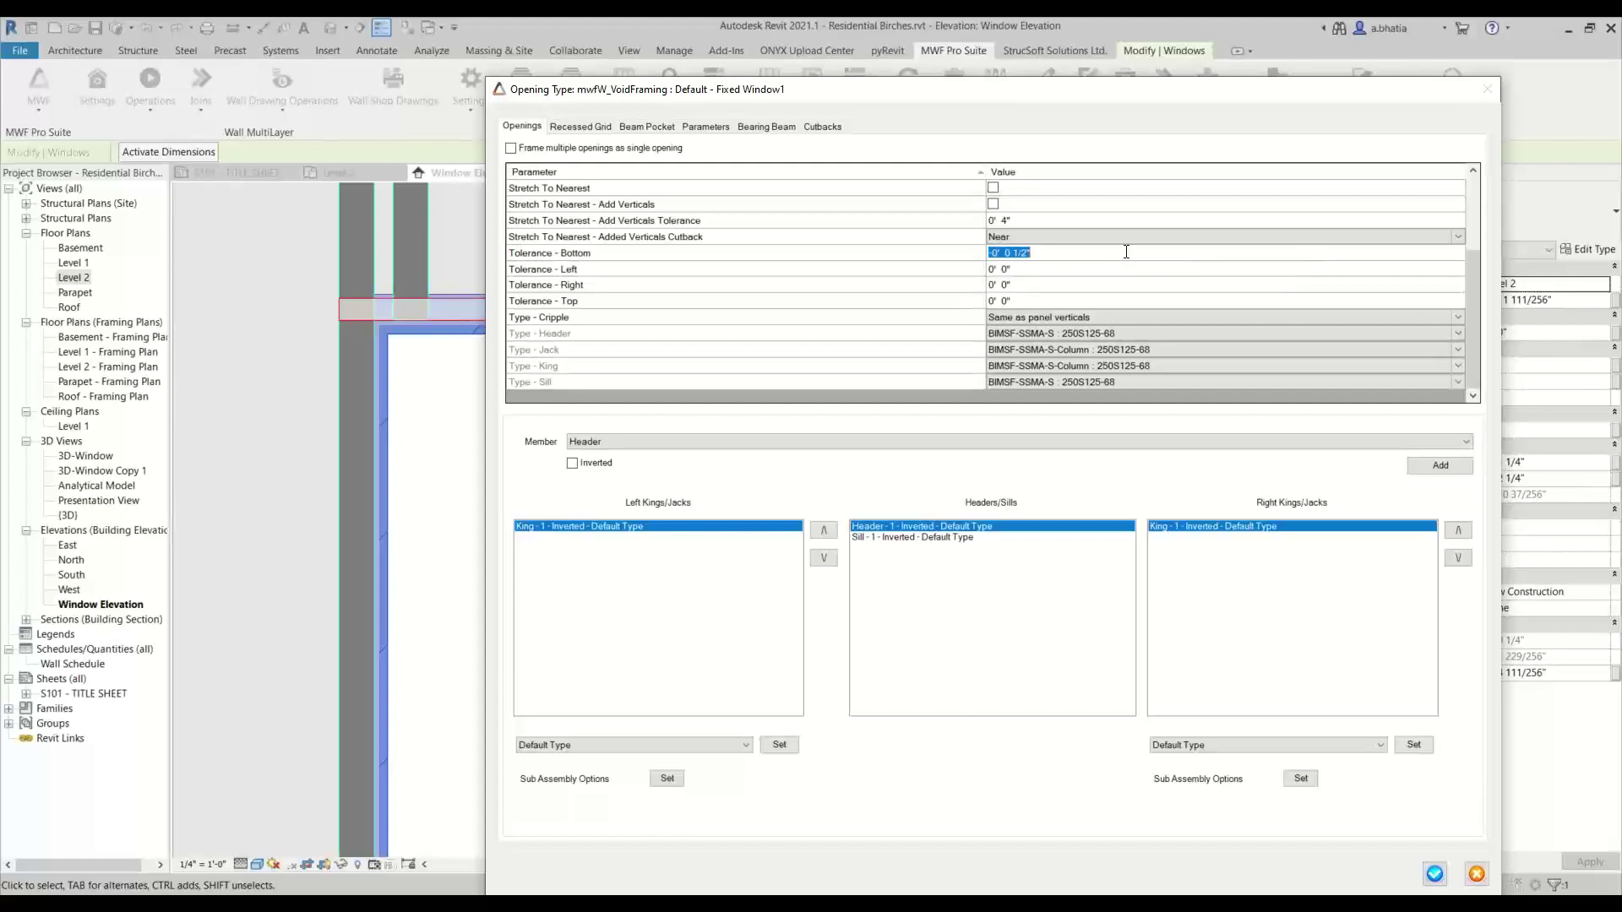
{"action": "key", "text": "ctrl+c"}
{"action": "left_click", "coordinate": [1042, 271]}
{"action": "key", "text": "ctrl+v"}
{"action": "left_click", "coordinate": [1025, 285]}
{"action": "key", "text": "ctrl+v"}
{"action": "left_click", "coordinate": [1024, 301]}
{"action": "key", "text": "ctrl+v"}
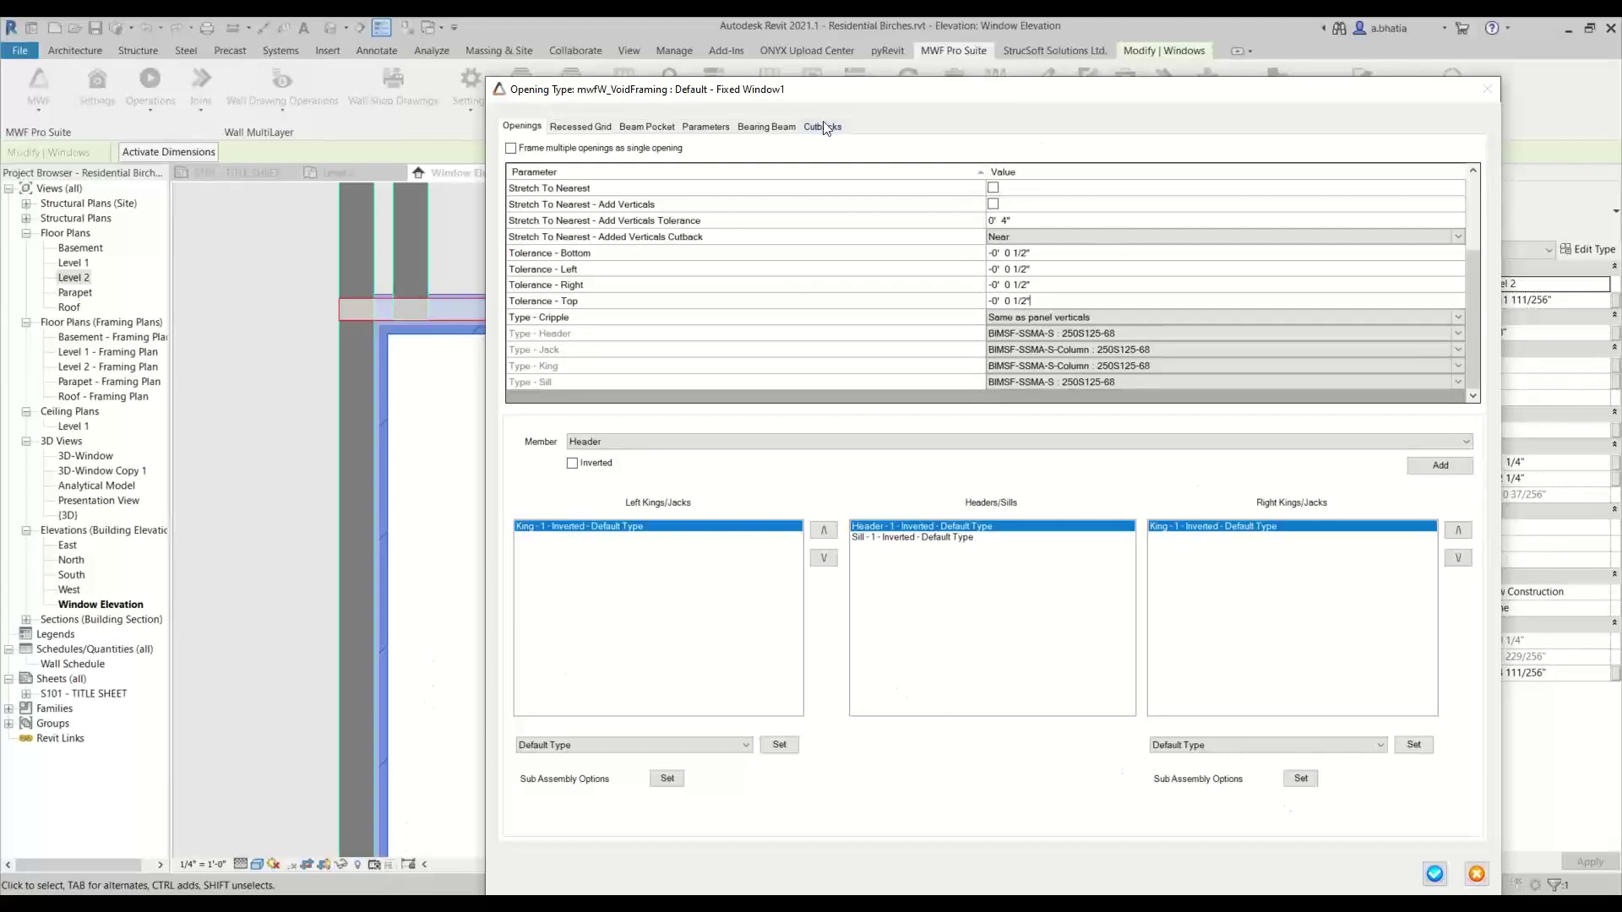
{"action": "left_click", "coordinate": [1084, 272]}
{"action": "left_click", "coordinate": [703, 127]}
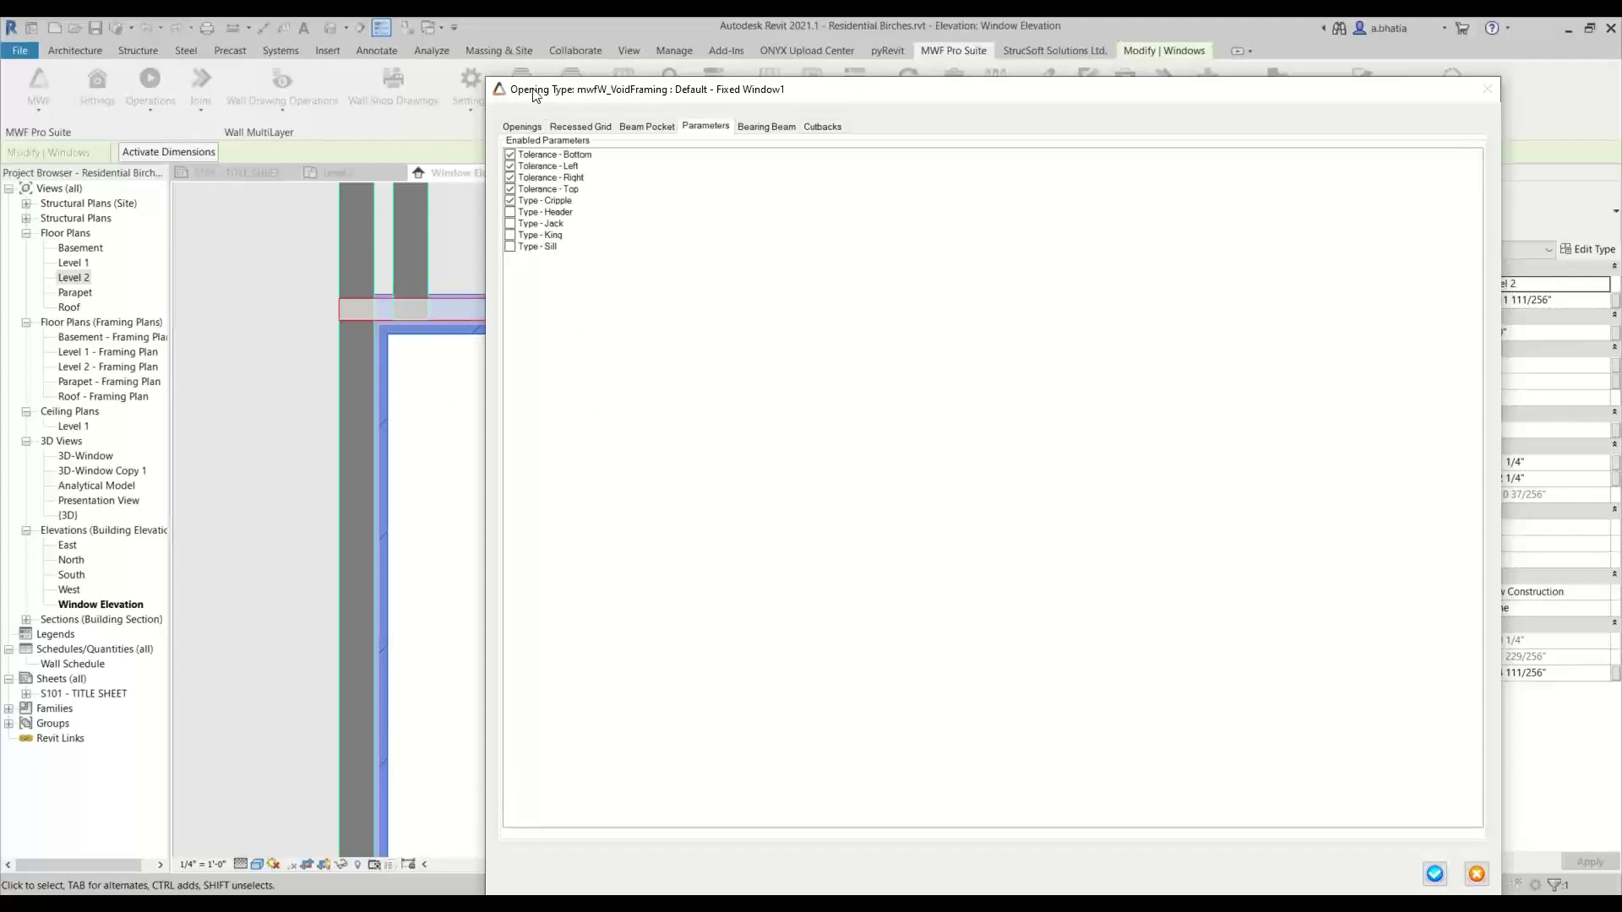
Accept the edited Default - Fixed Window1 opening type and apply it to the selected window.
{"action": "left_click", "coordinate": [522, 127]}
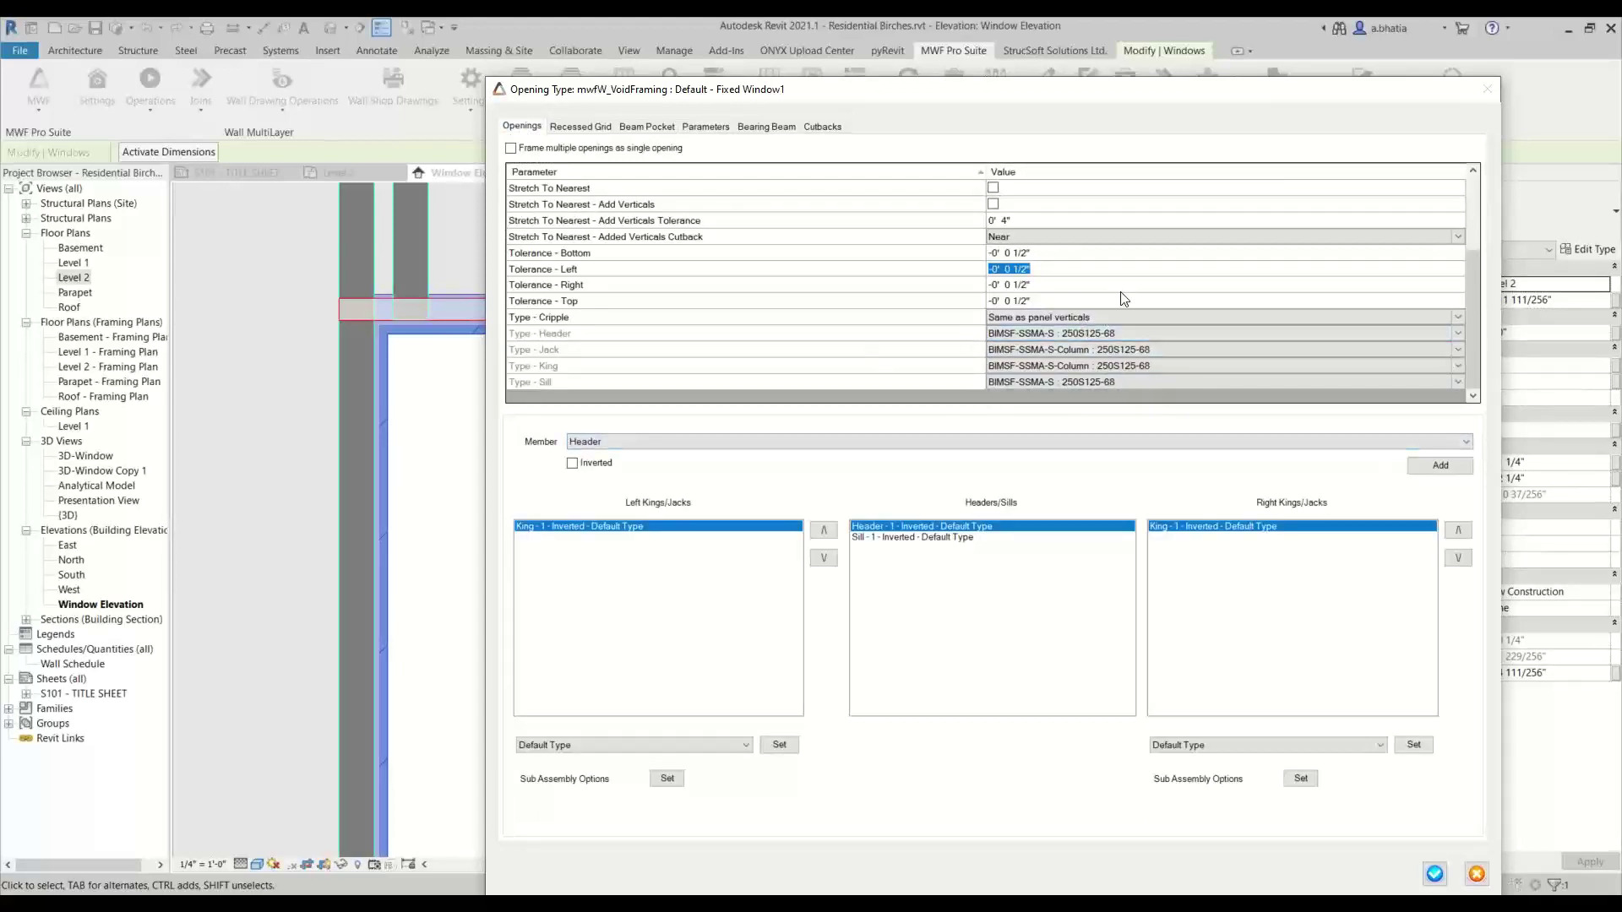
{"action": "left_click", "coordinate": [1436, 875]}
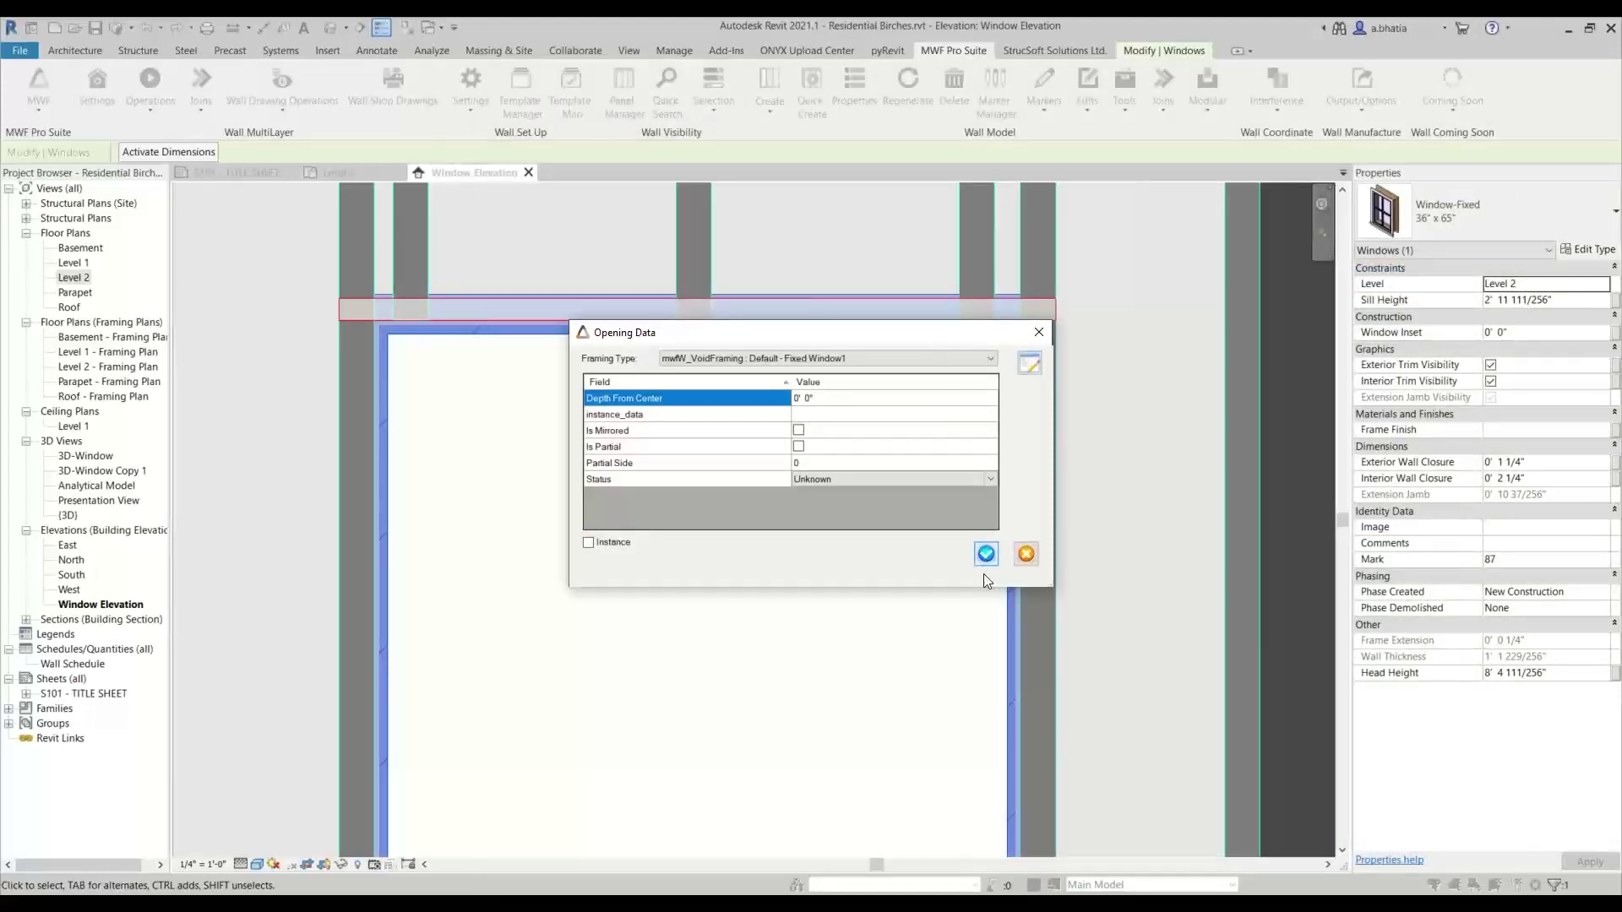
{"action": "left_click", "coordinate": [986, 549]}
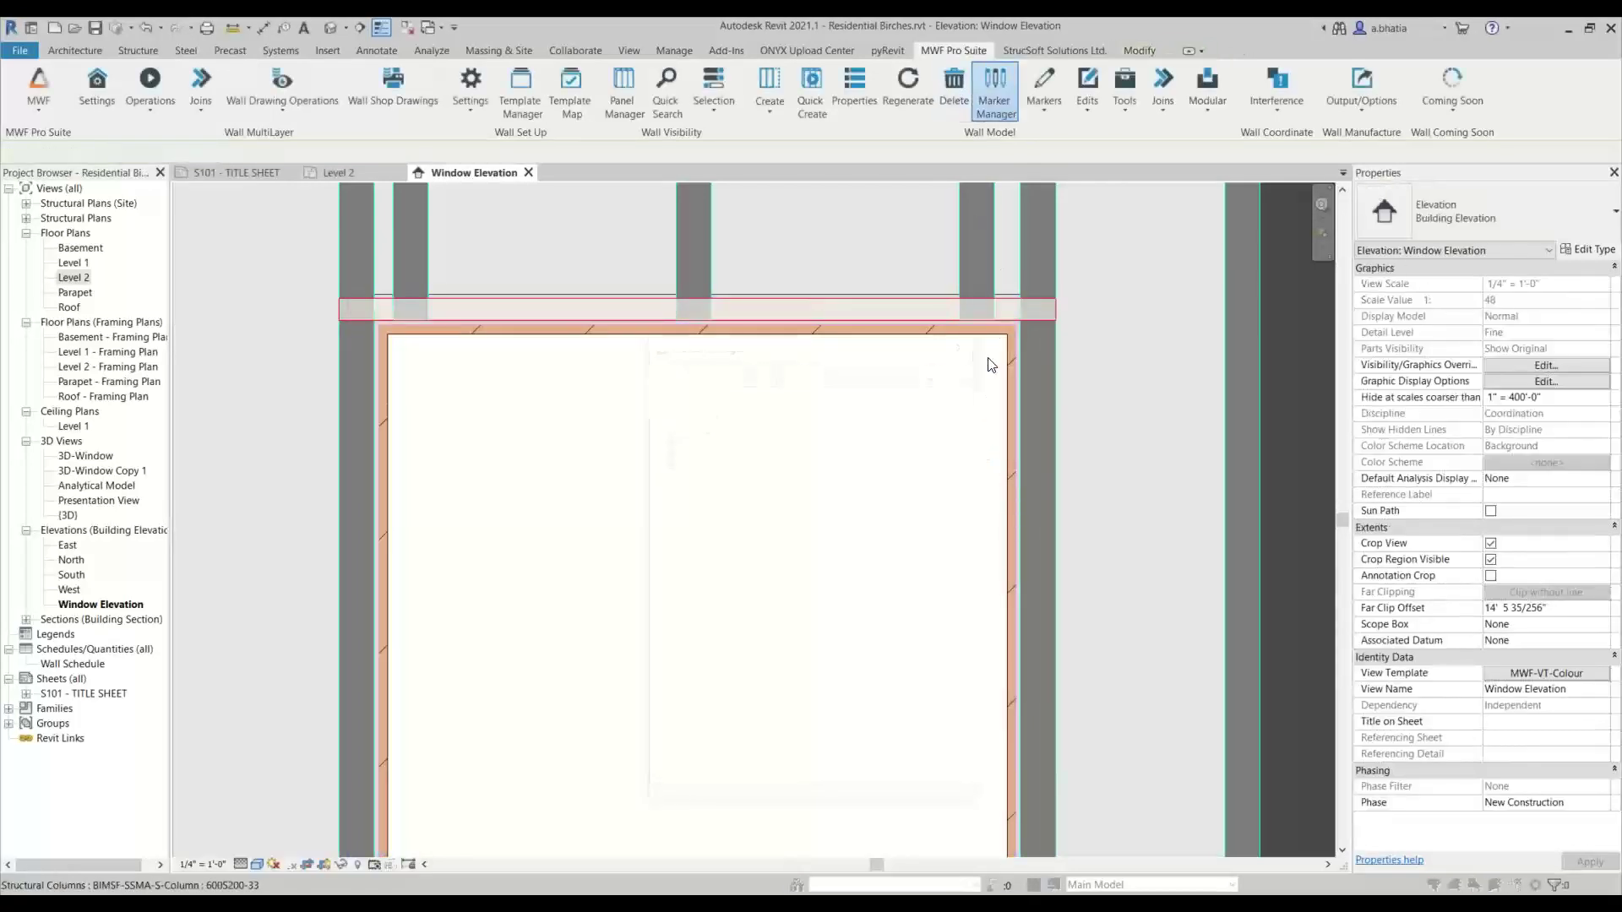
Review the tolerances of the single-opening marker Default - Fixed Window1 in Marker Manager, and close both dialogs without changes.
{"action": "double_click", "coordinate": [688, 447]}
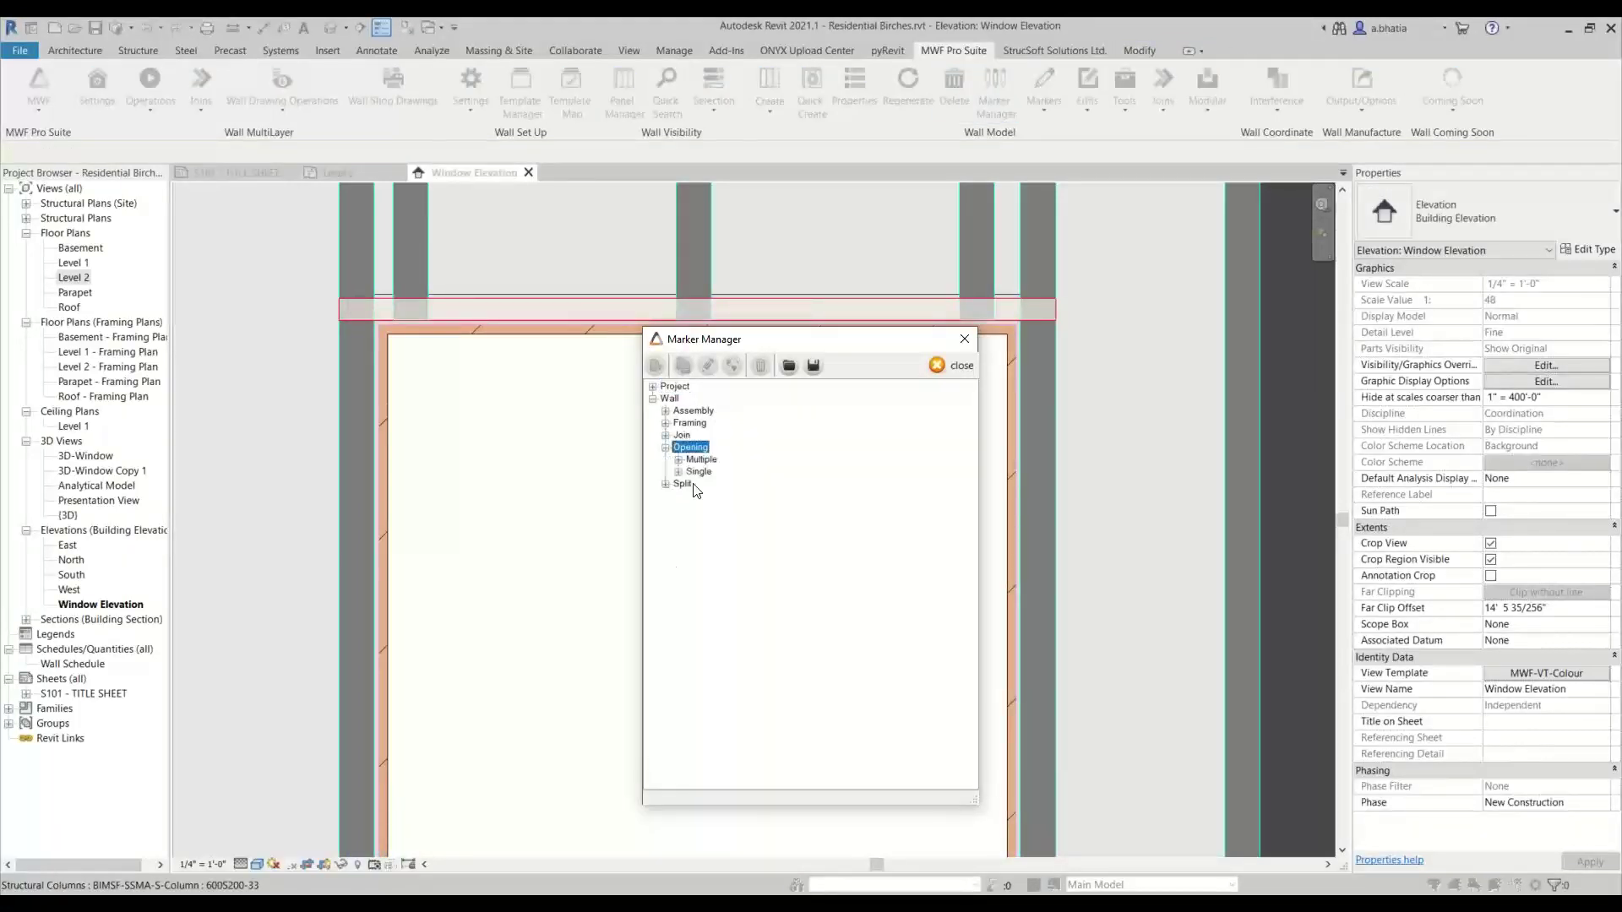
{"action": "double_click", "coordinate": [694, 472]}
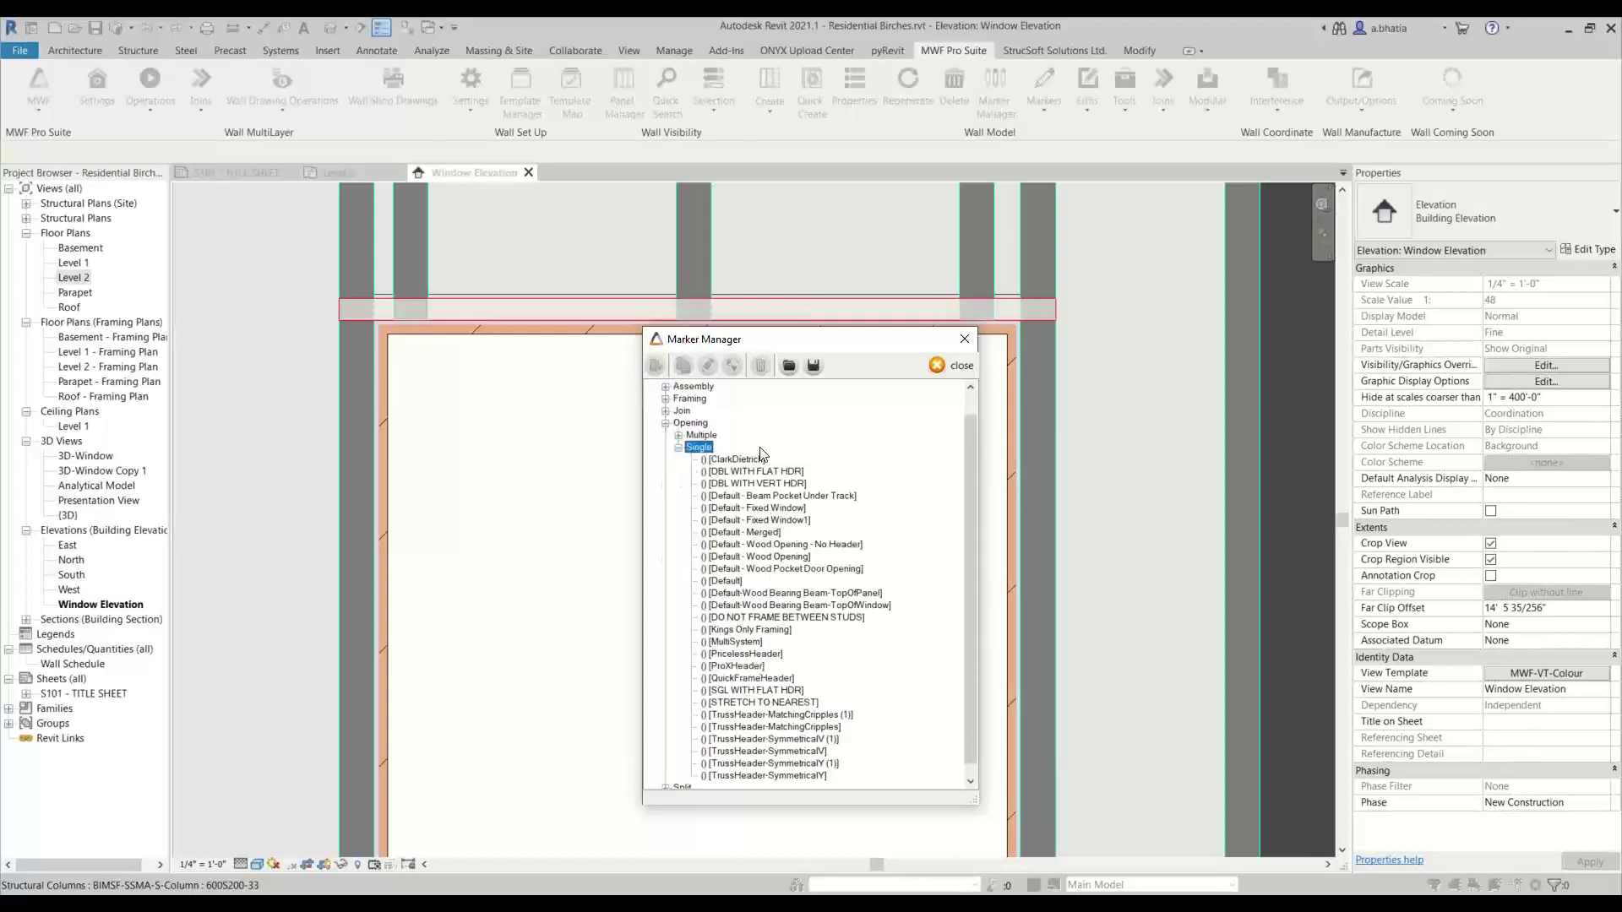
{"action": "double_click", "coordinate": [762, 520]}
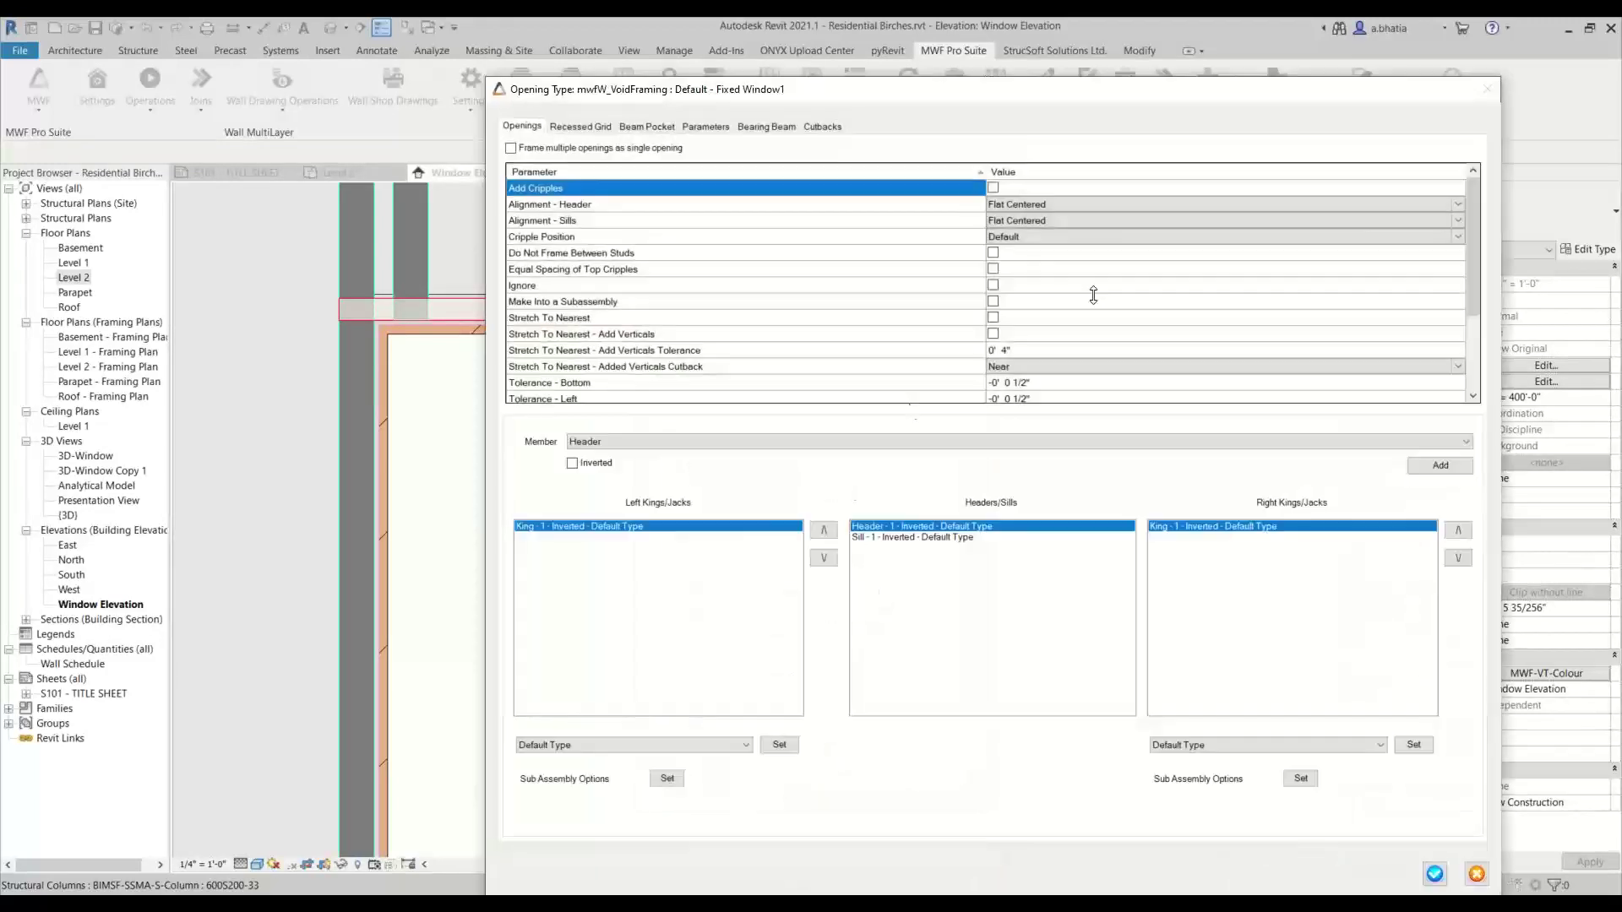
{"action": "scroll", "coordinate": [1093, 295], "scroll_direction": "down", "scroll_amount": 3}
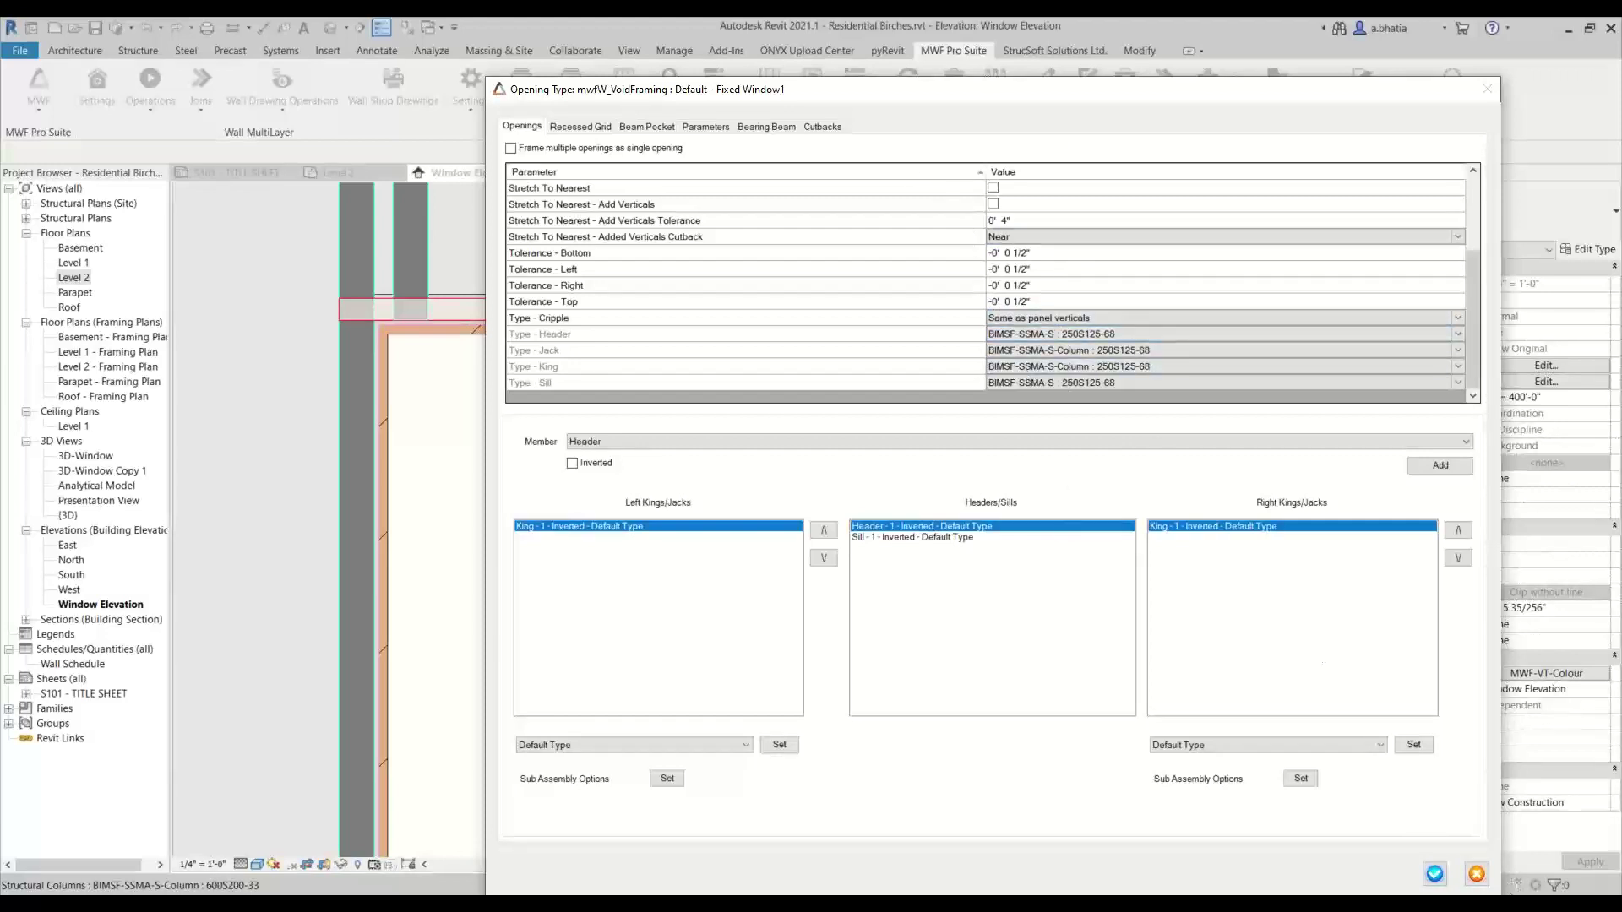
{"action": "left_click", "coordinate": [1477, 873]}
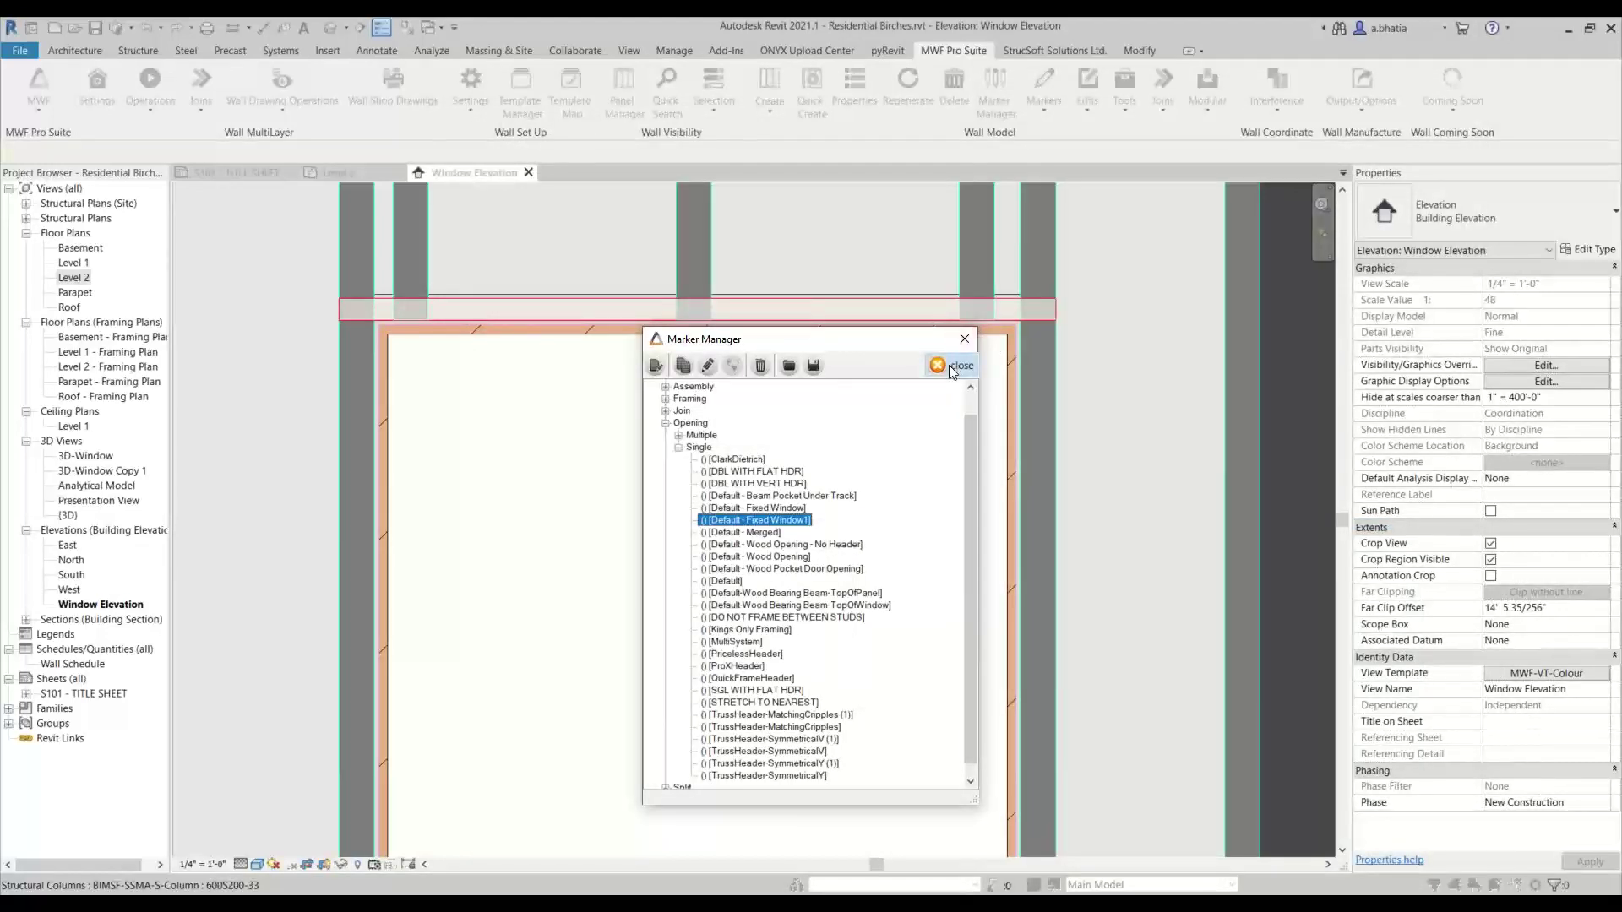
{"action": "left_click", "coordinate": [938, 365]}
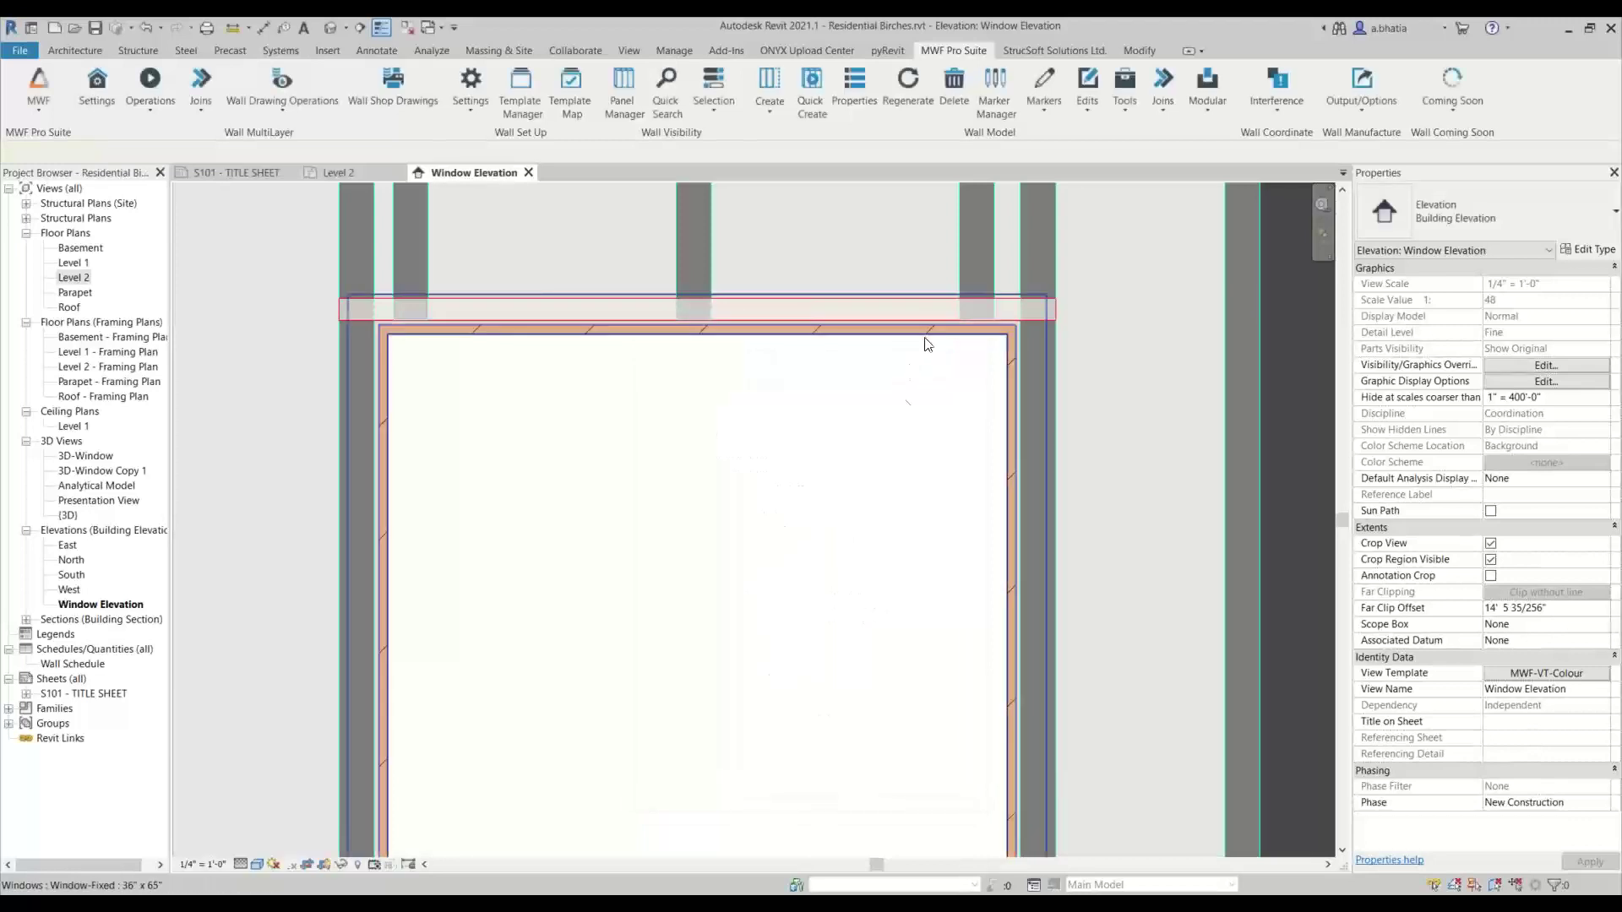
Set the Window-Fixed 36" x 65" window's opening framing type to blank.
{"action": "left_click", "coordinate": [880, 459]}
{"action": "scroll", "coordinate": [880, 474], "scroll_direction": "up", "scroll_amount": 3}
{"action": "scroll", "coordinate": [844, 503], "scroll_direction": "down", "scroll_amount": 1}
{"action": "scroll", "coordinate": [844, 503], "scroll_direction": "up", "scroll_amount": 1}
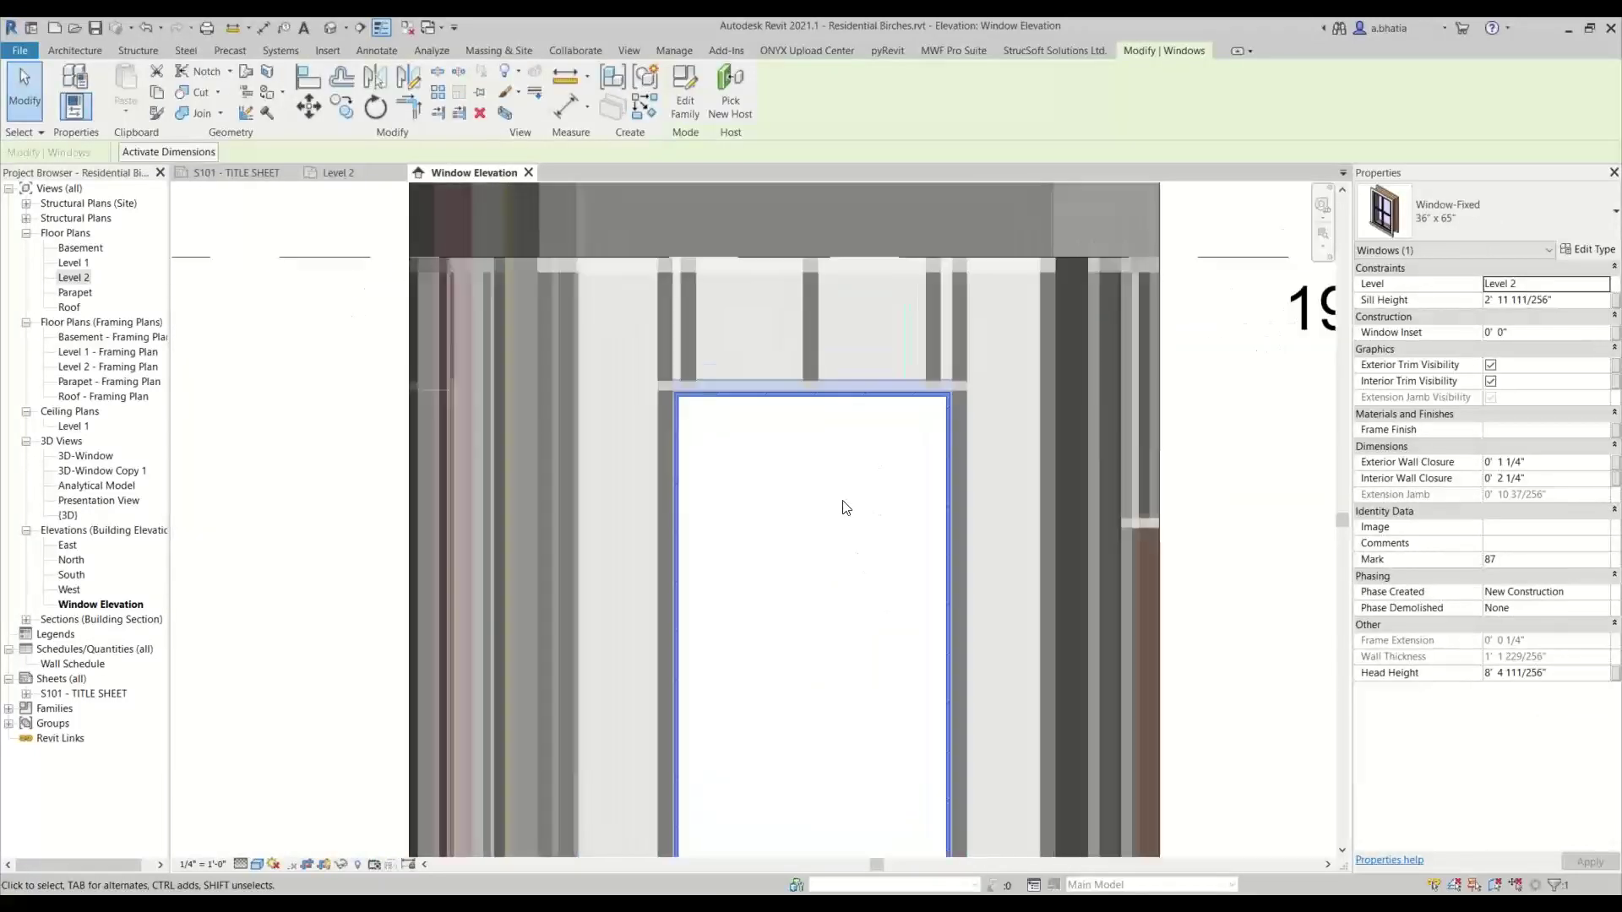
{"action": "scroll", "coordinate": [847, 489], "scroll_direction": "down", "scroll_amount": 2}
{"action": "scroll", "coordinate": [825, 398], "scroll_direction": "up", "scroll_amount": 1}
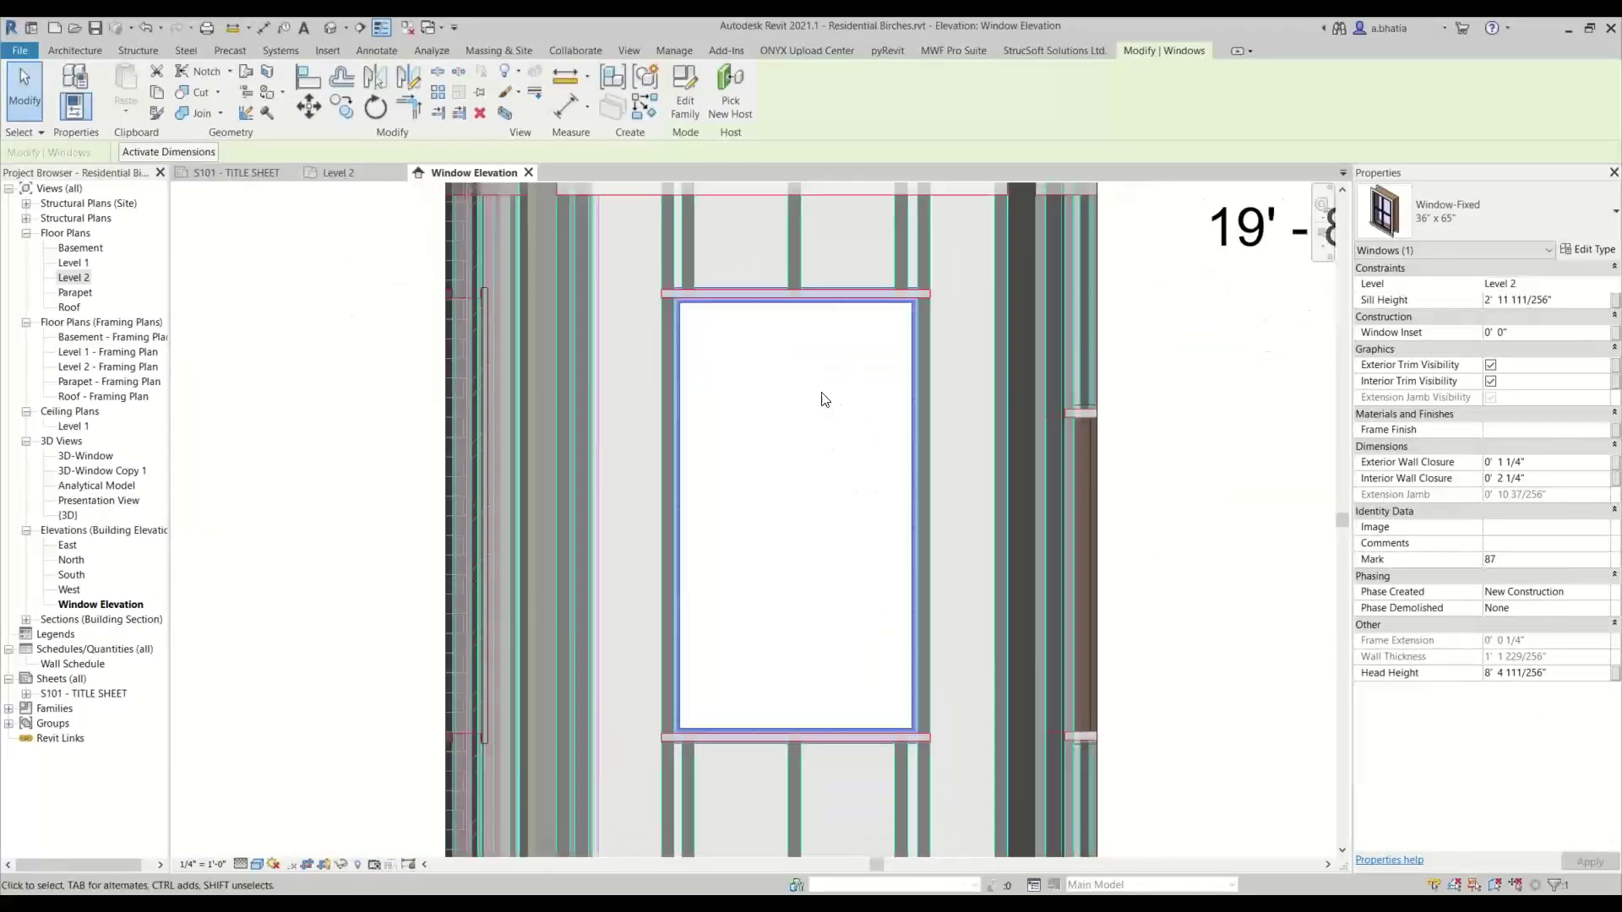
{"action": "left_click", "coordinate": [958, 51]}
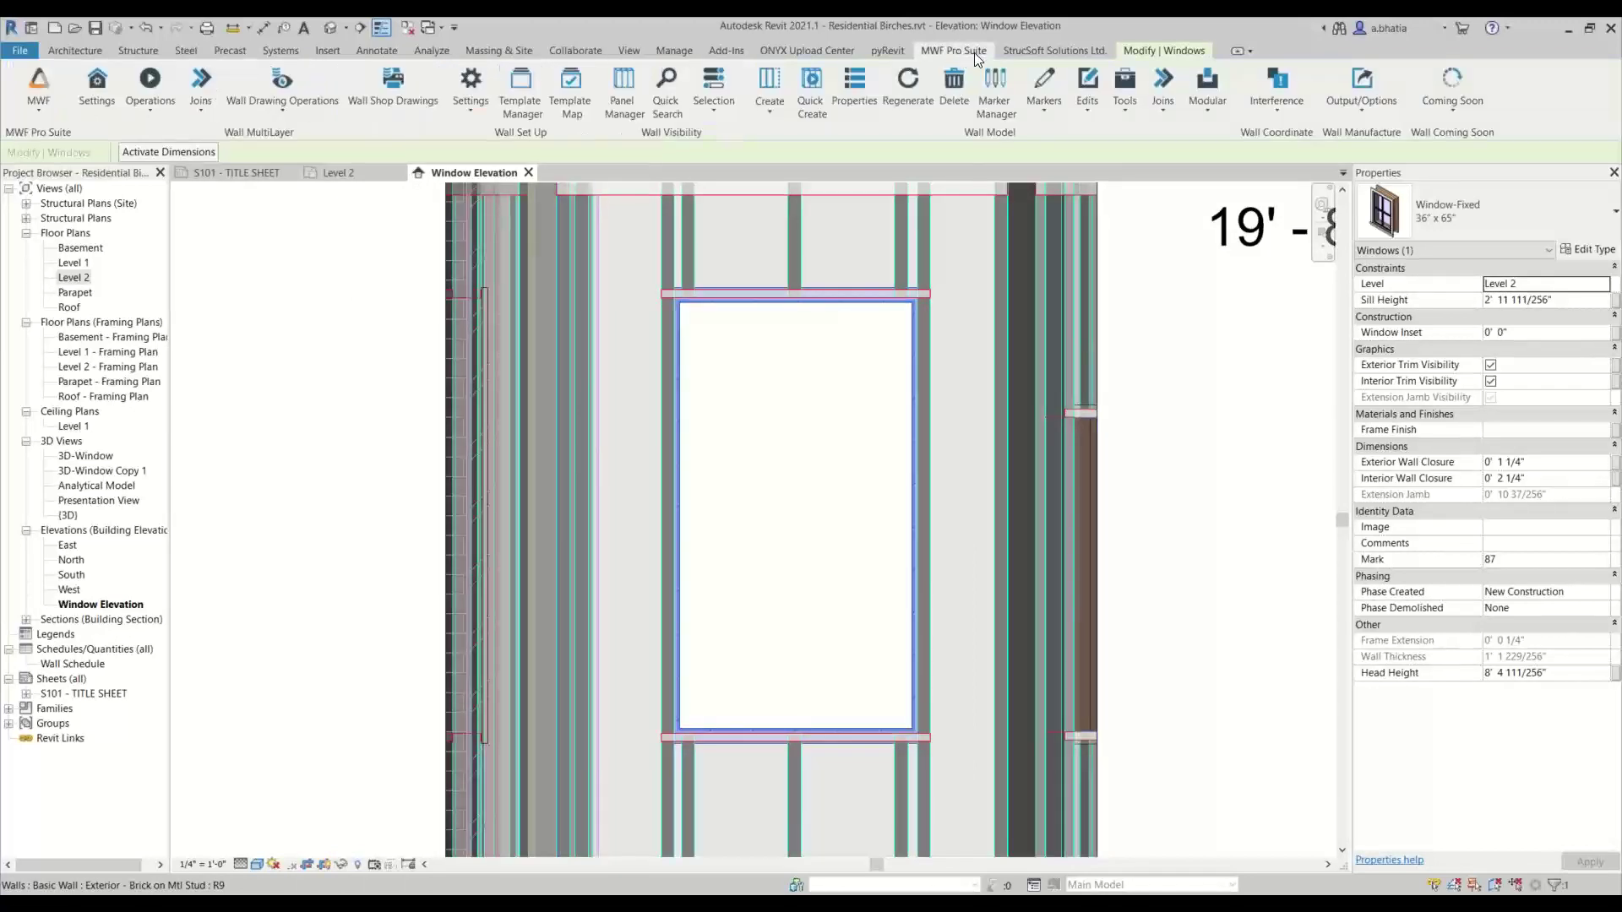
{"action": "left_click", "coordinate": [1045, 94]}
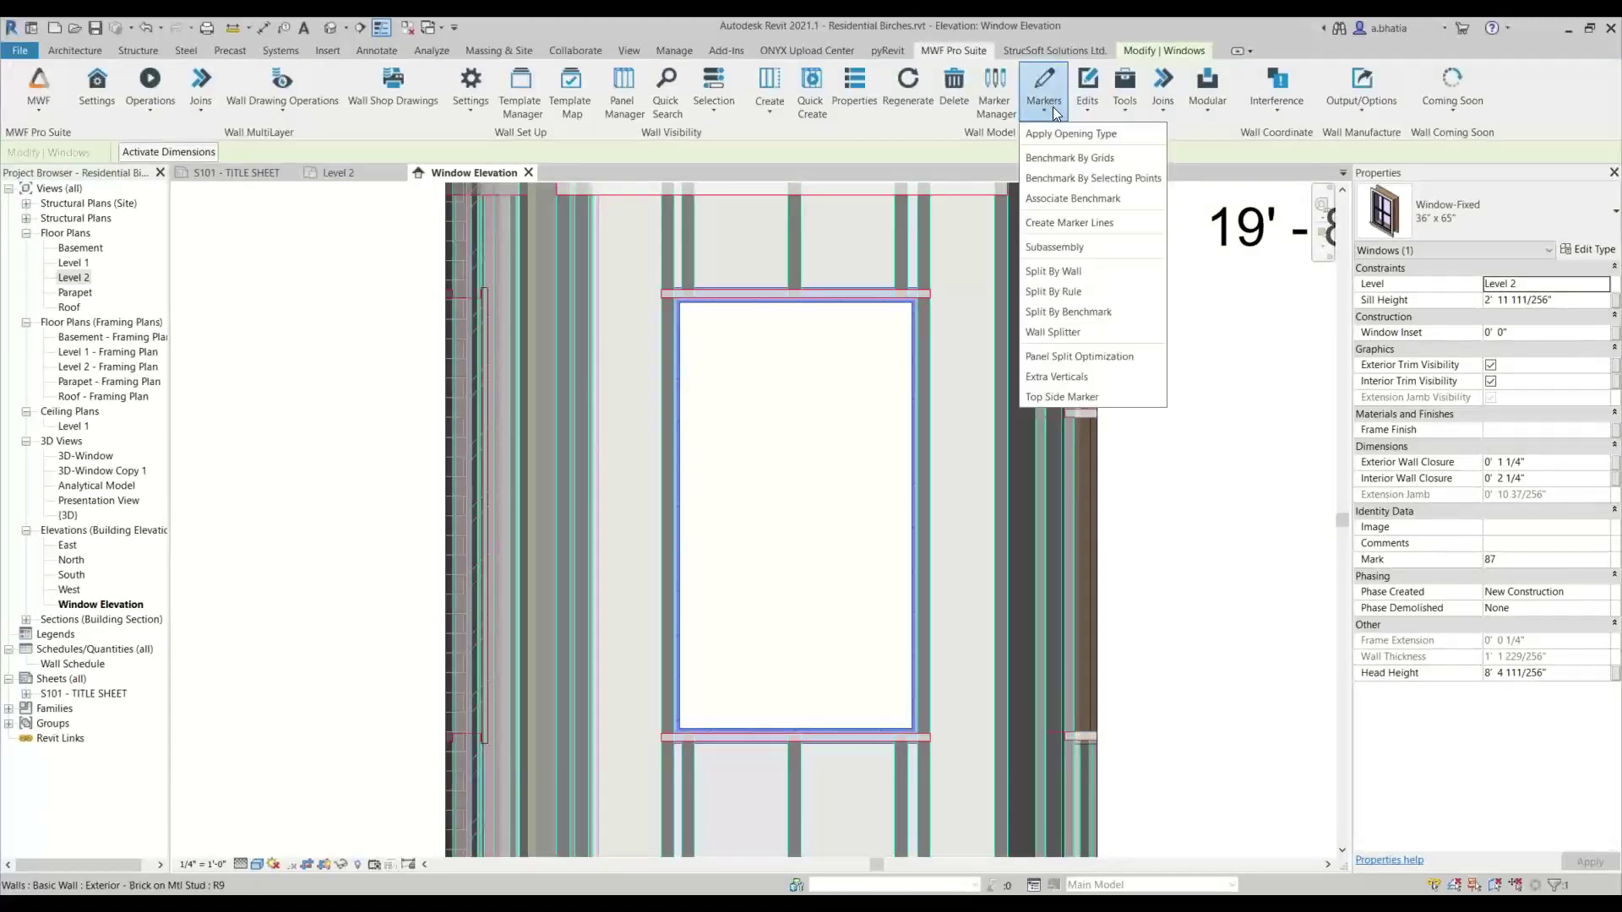
{"action": "left_click", "coordinate": [1078, 223]}
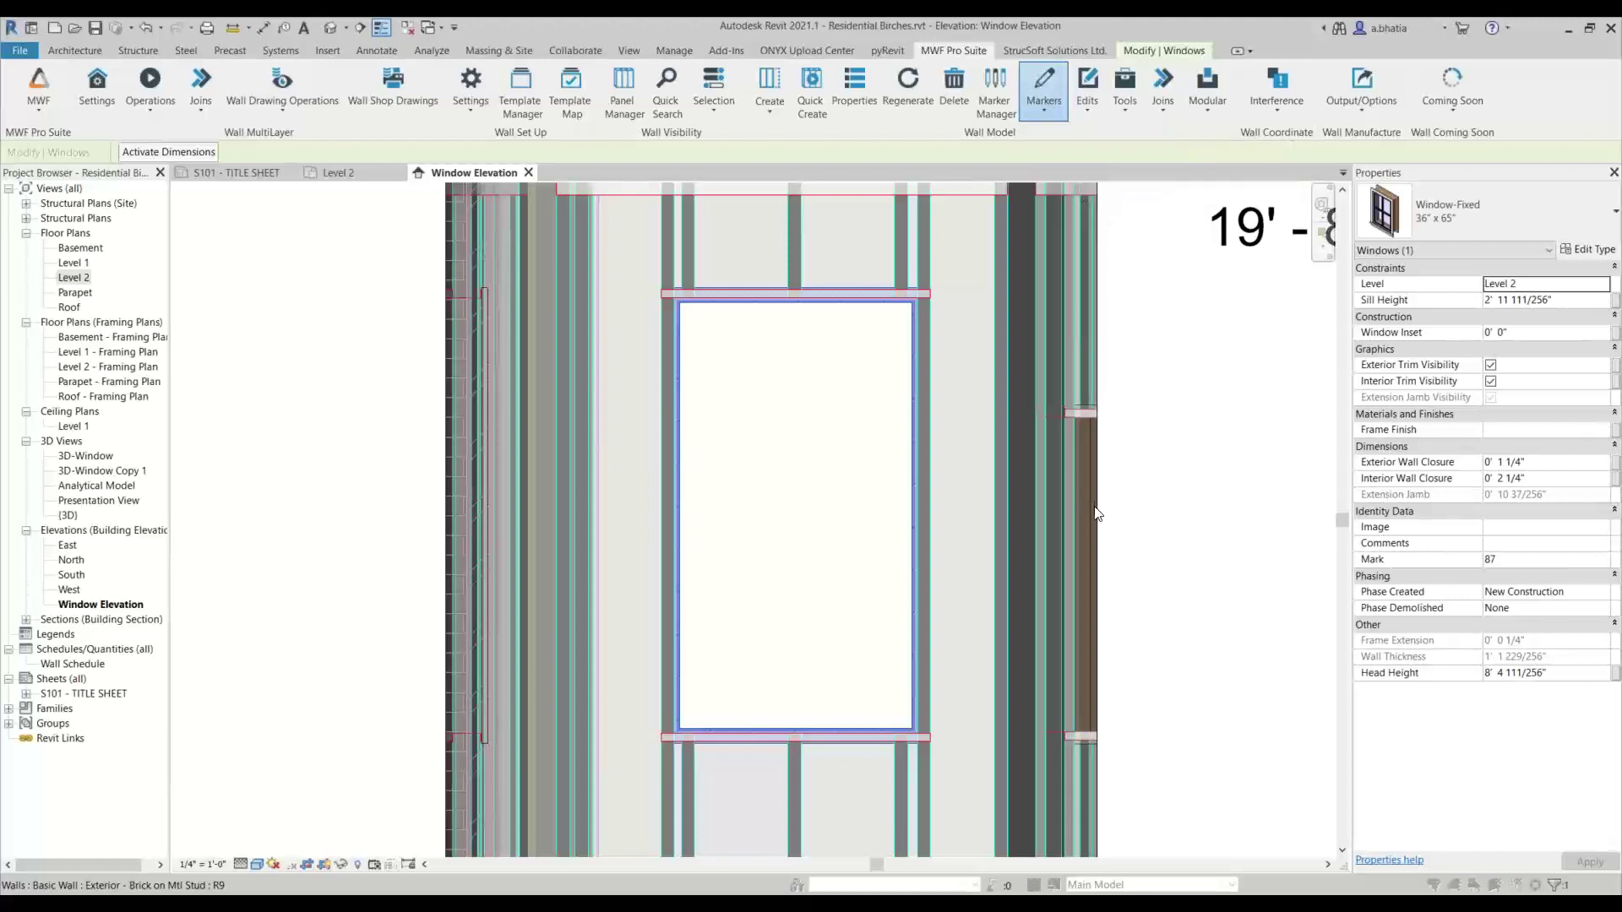
{"action": "left_click", "coordinate": [819, 355]}
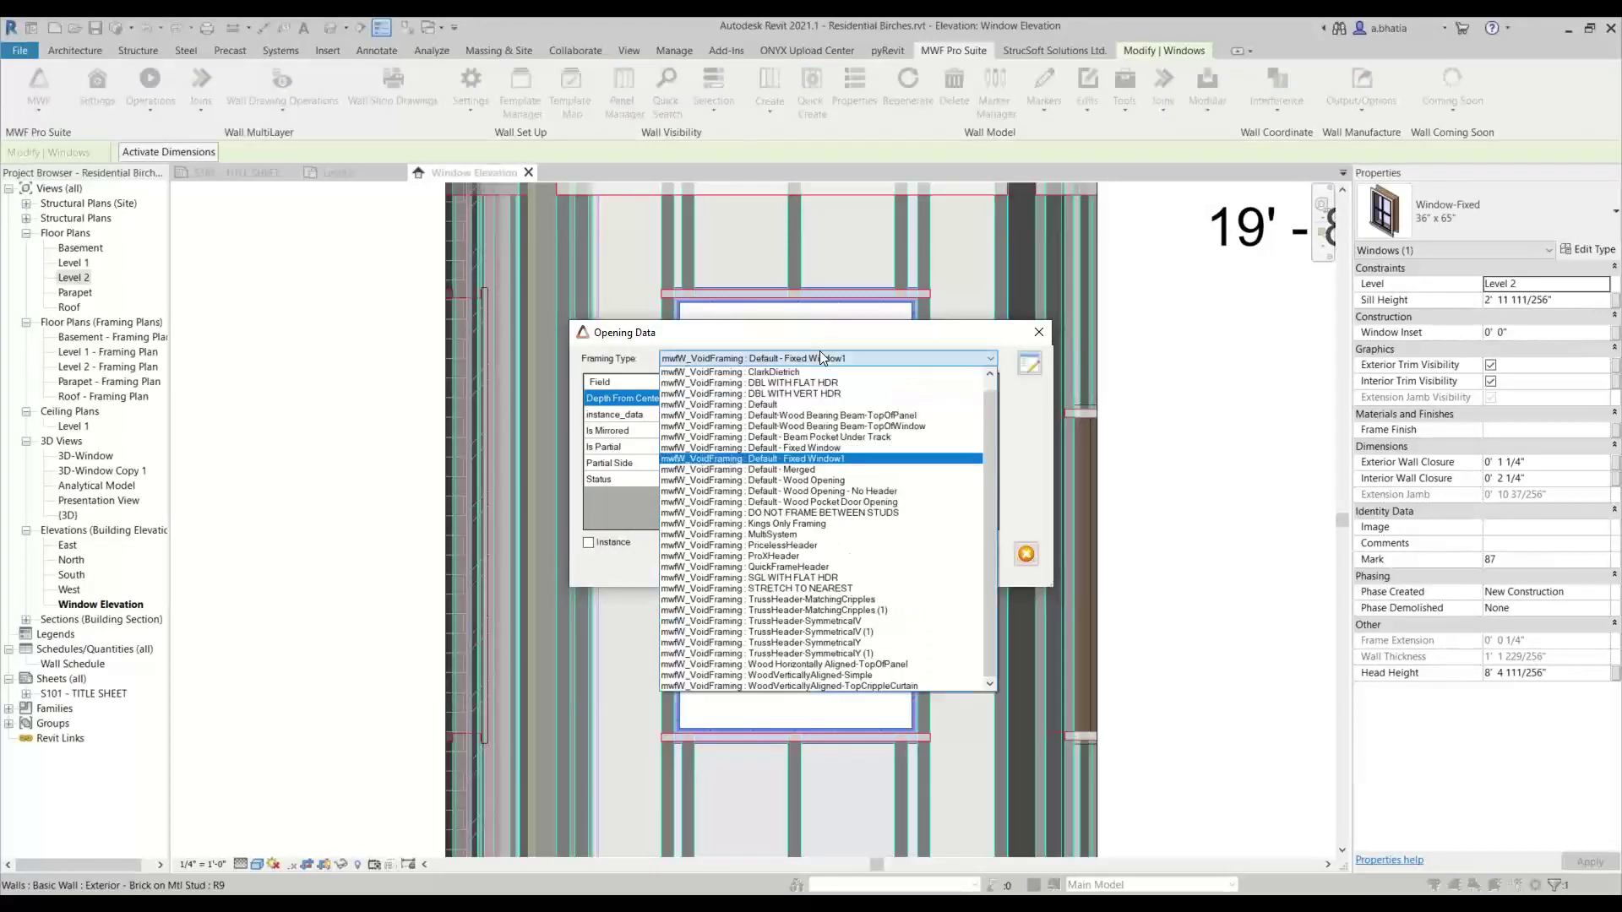
{"action": "left_click", "coordinate": [772, 373]}
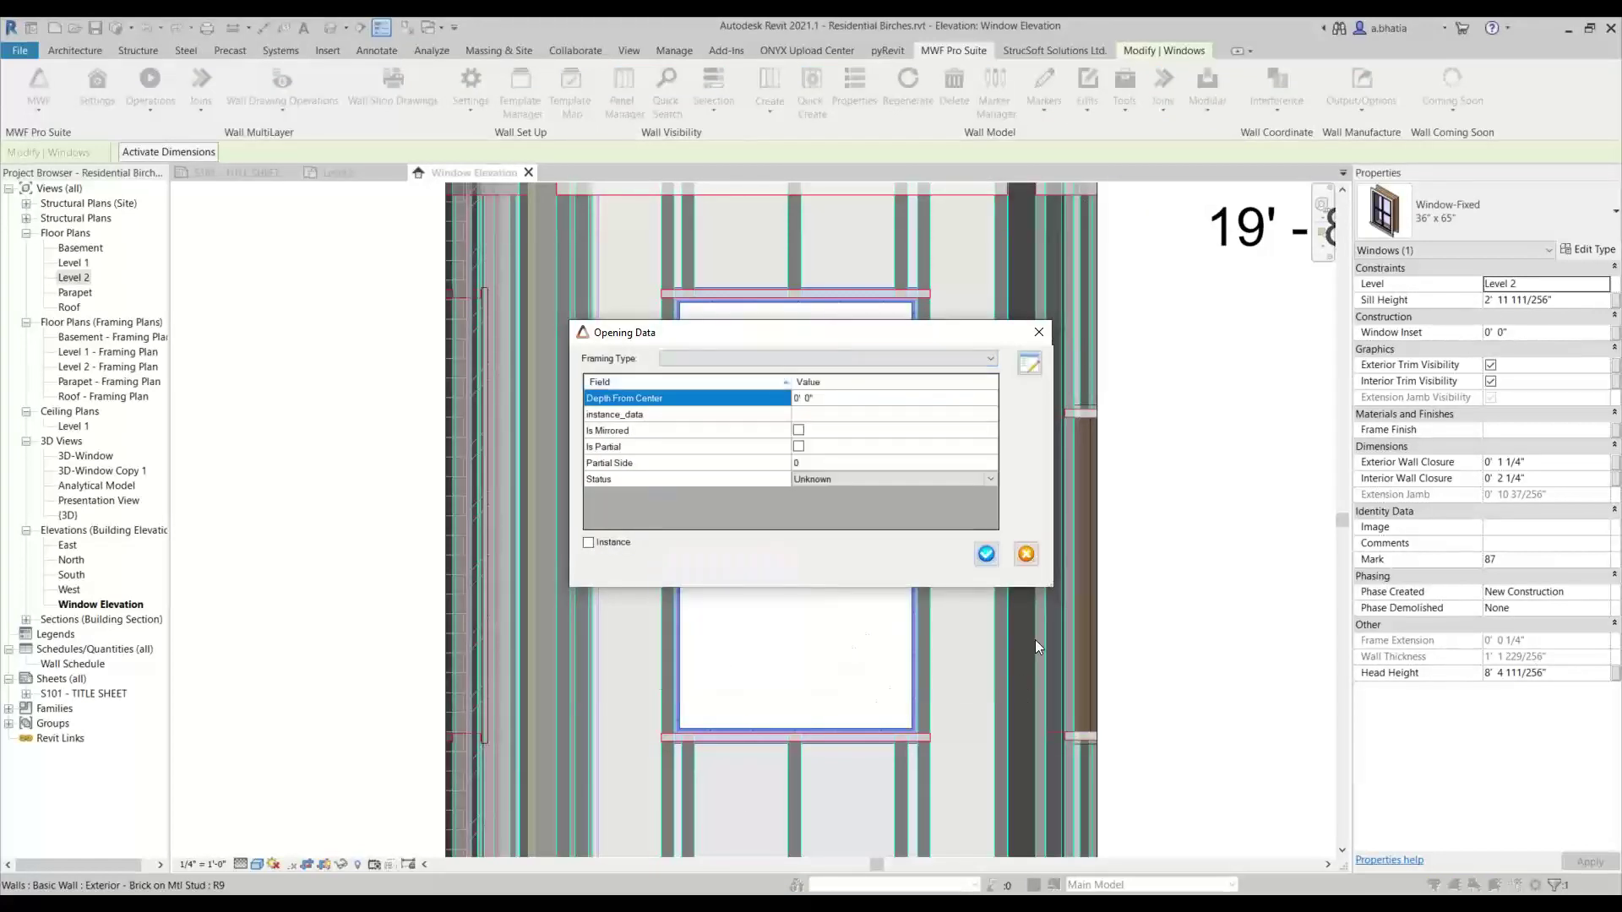
{"action": "left_click", "coordinate": [987, 555]}
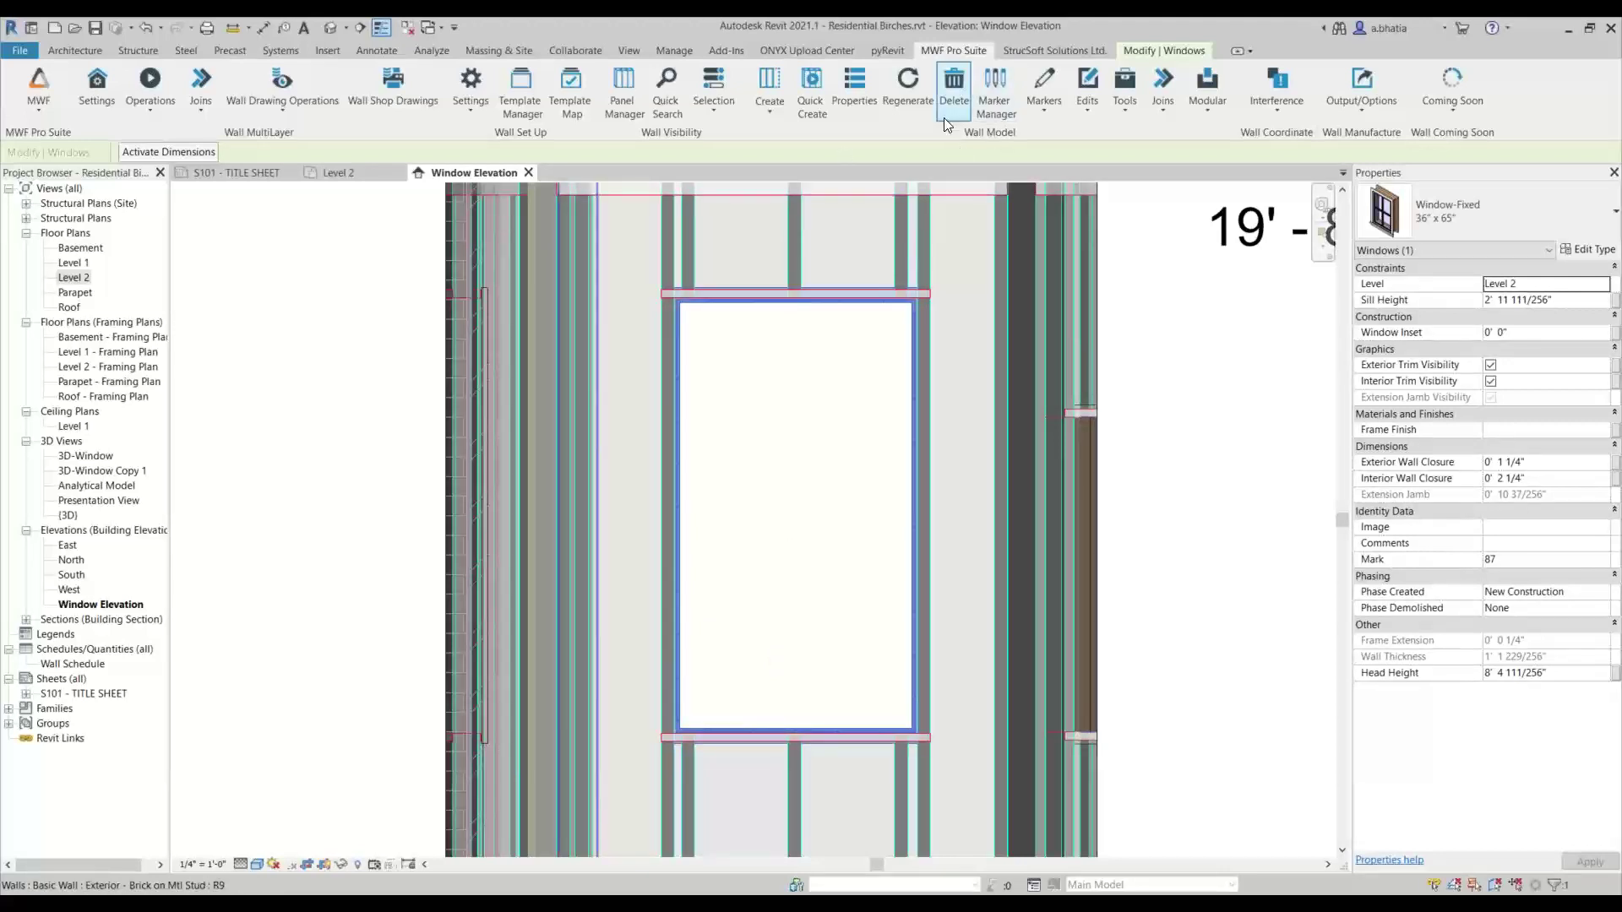
Apply the mwfW_VoidFraming : Default - Fixed Window opening type to the window and regenerate its panel from the center cripple stud above it.
{"action": "left_click", "coordinate": [1044, 91]}
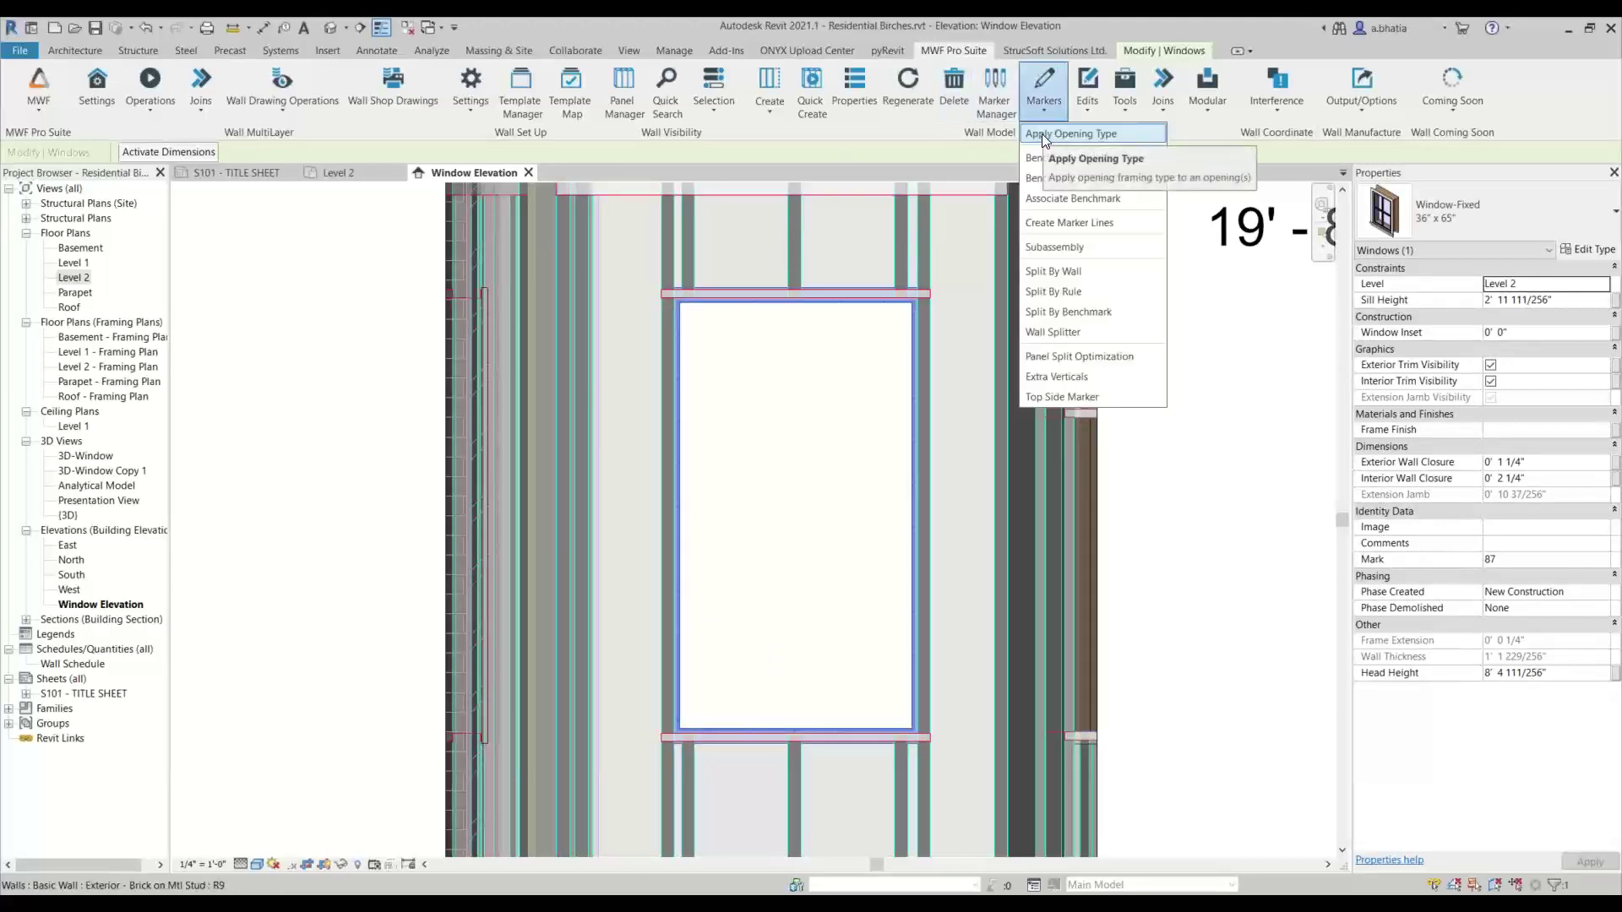
{"action": "left_click", "coordinate": [1044, 137]}
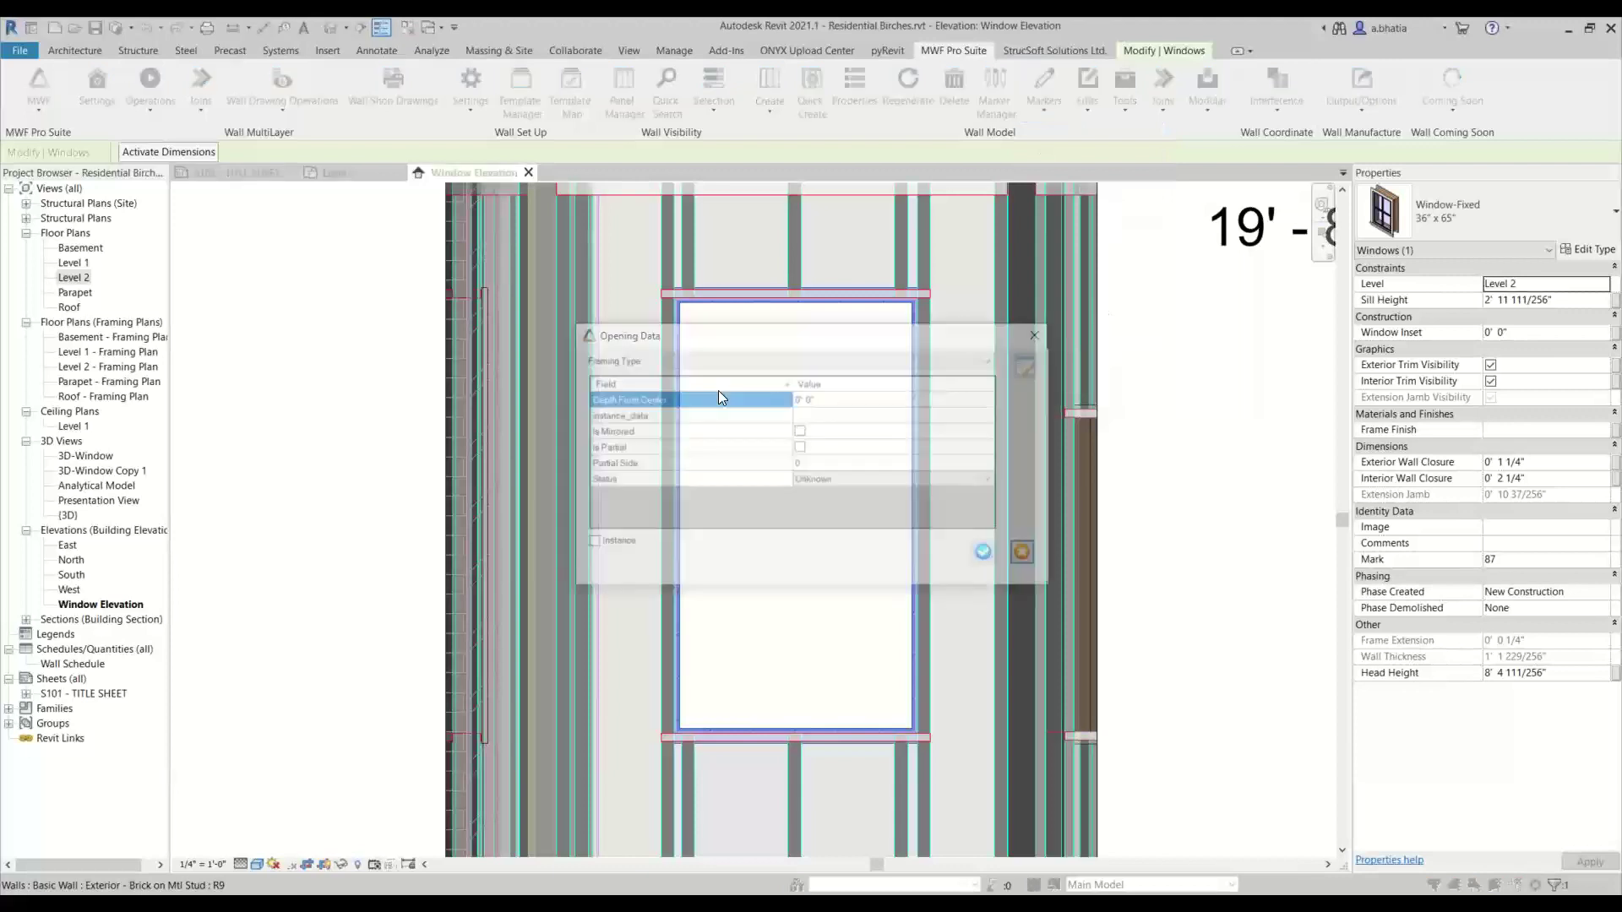
{"action": "left_click", "coordinate": [824, 360]}
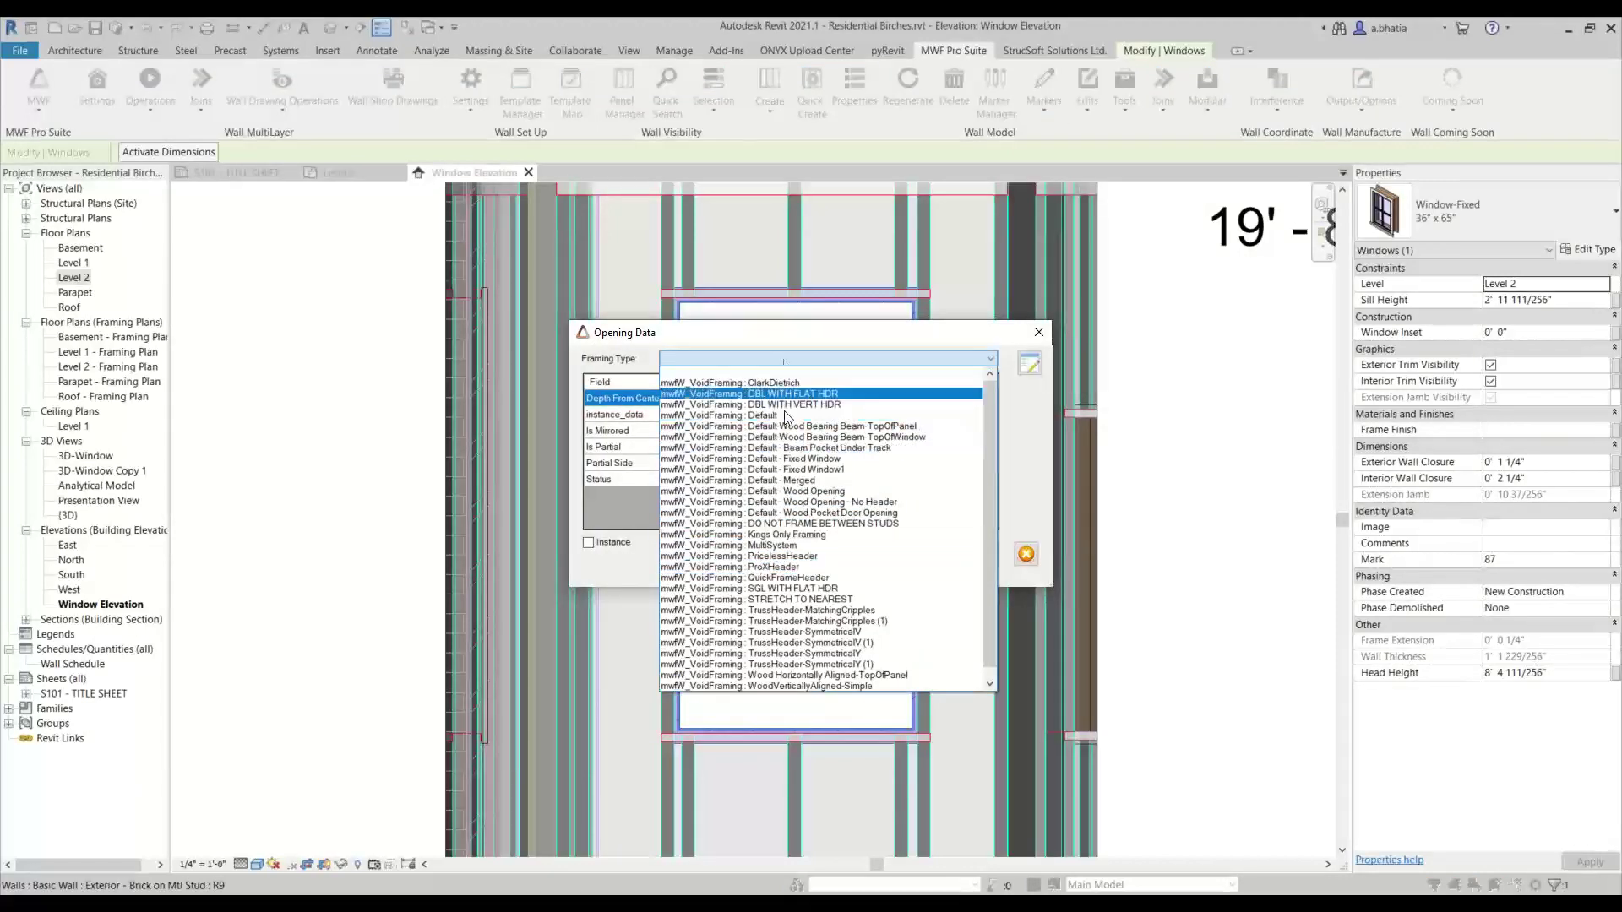
{"action": "left_click", "coordinate": [794, 459]}
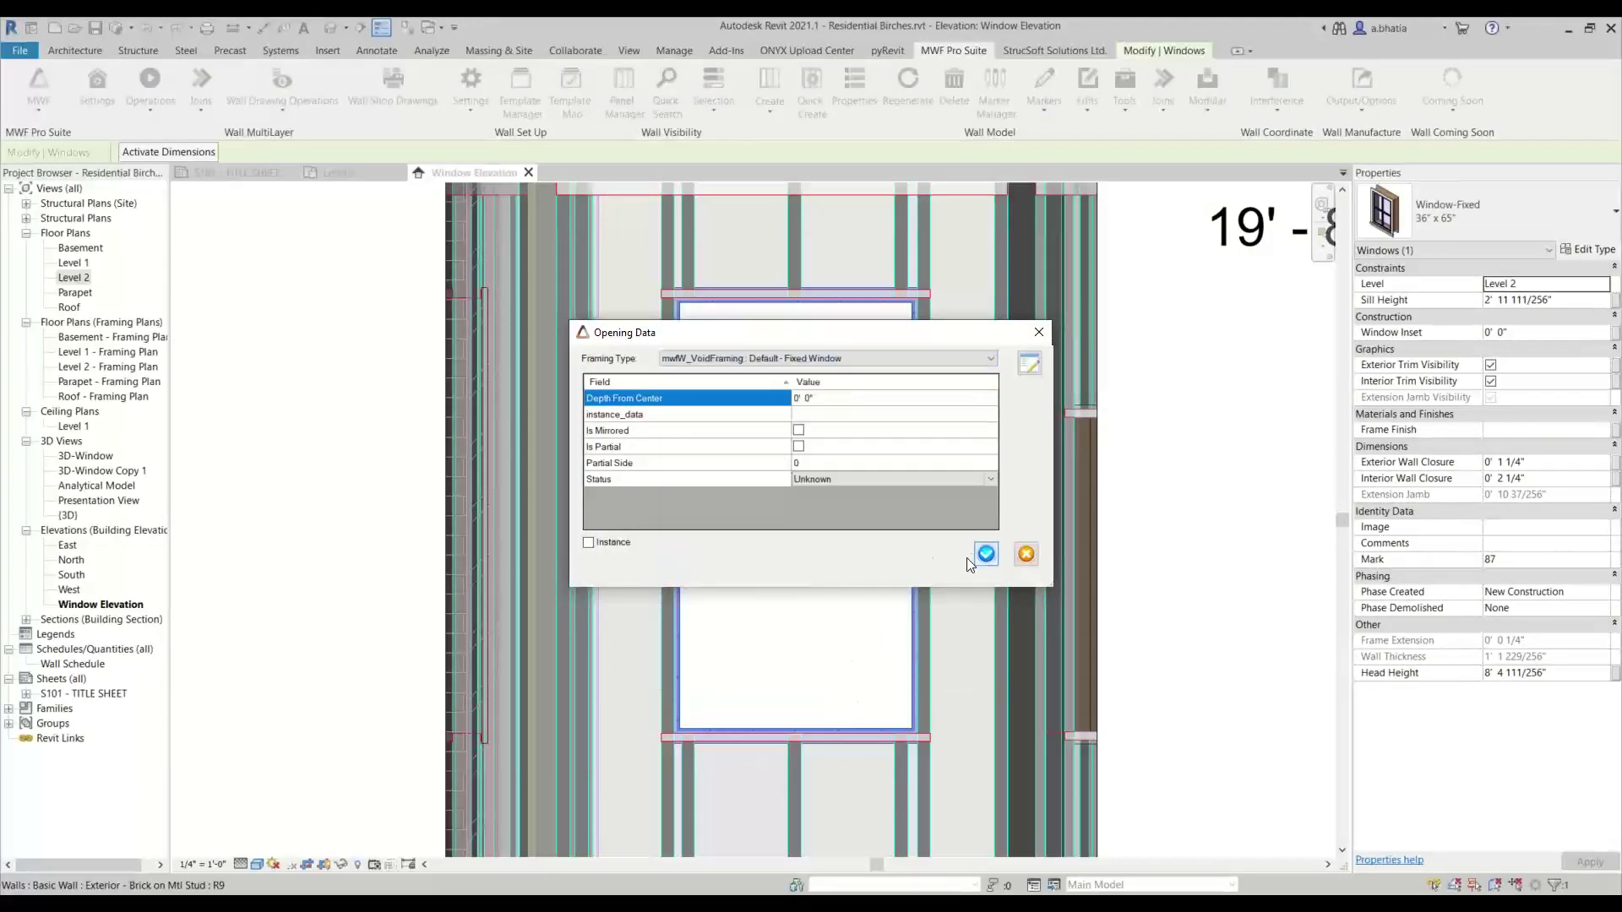
{"action": "left_click", "coordinate": [984, 554]}
{"action": "left_click", "coordinate": [795, 237]}
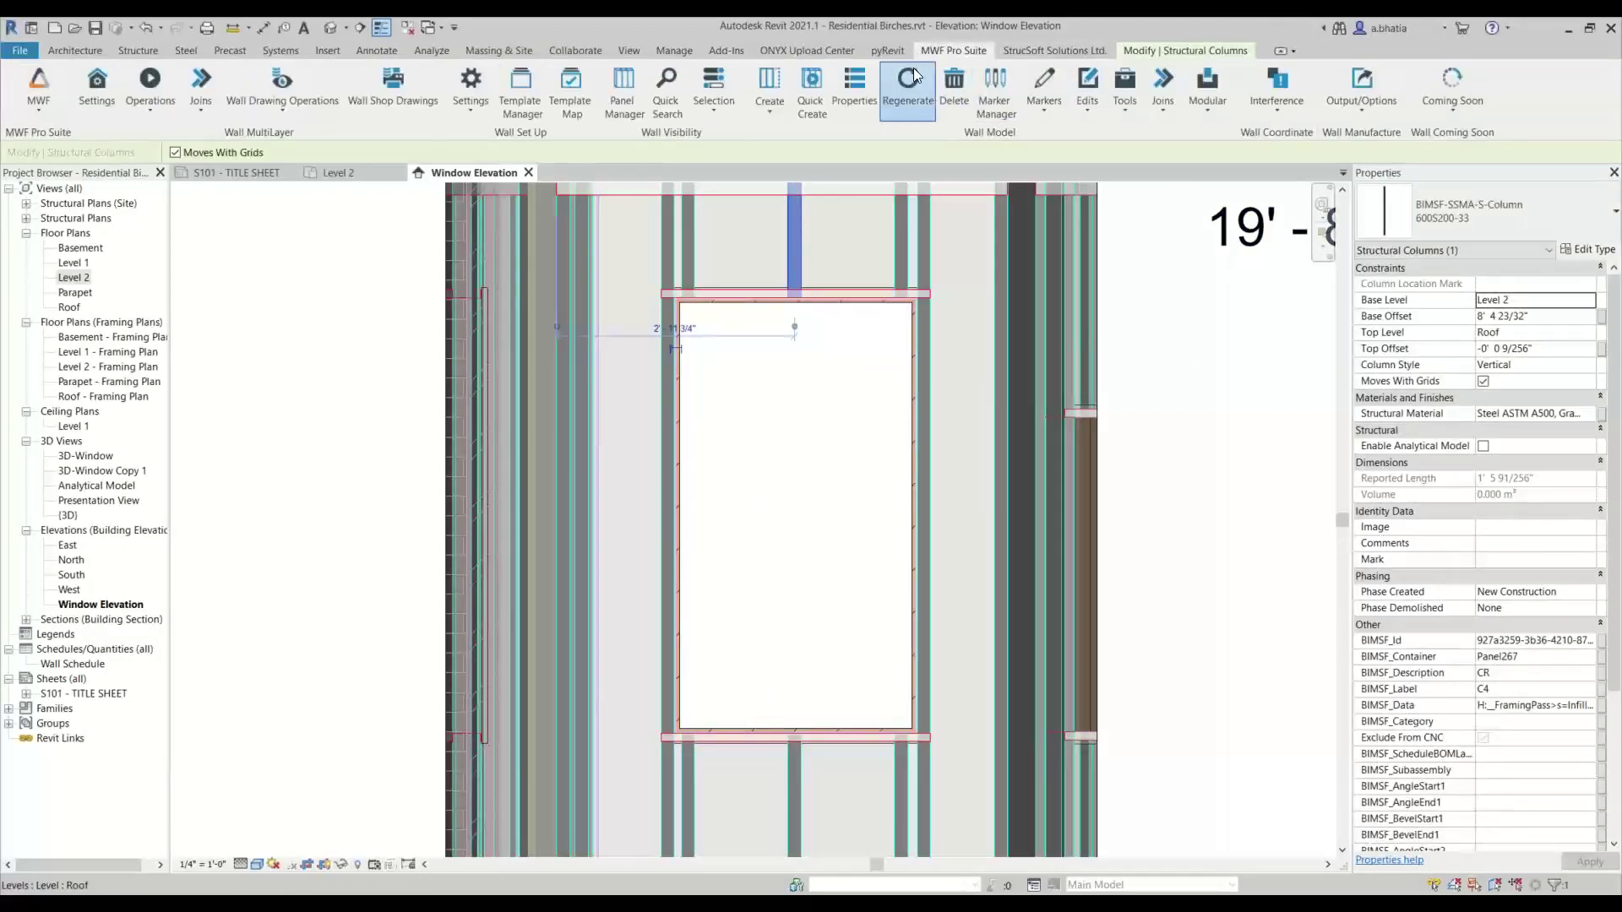
{"action": "left_click", "coordinate": [908, 85]}
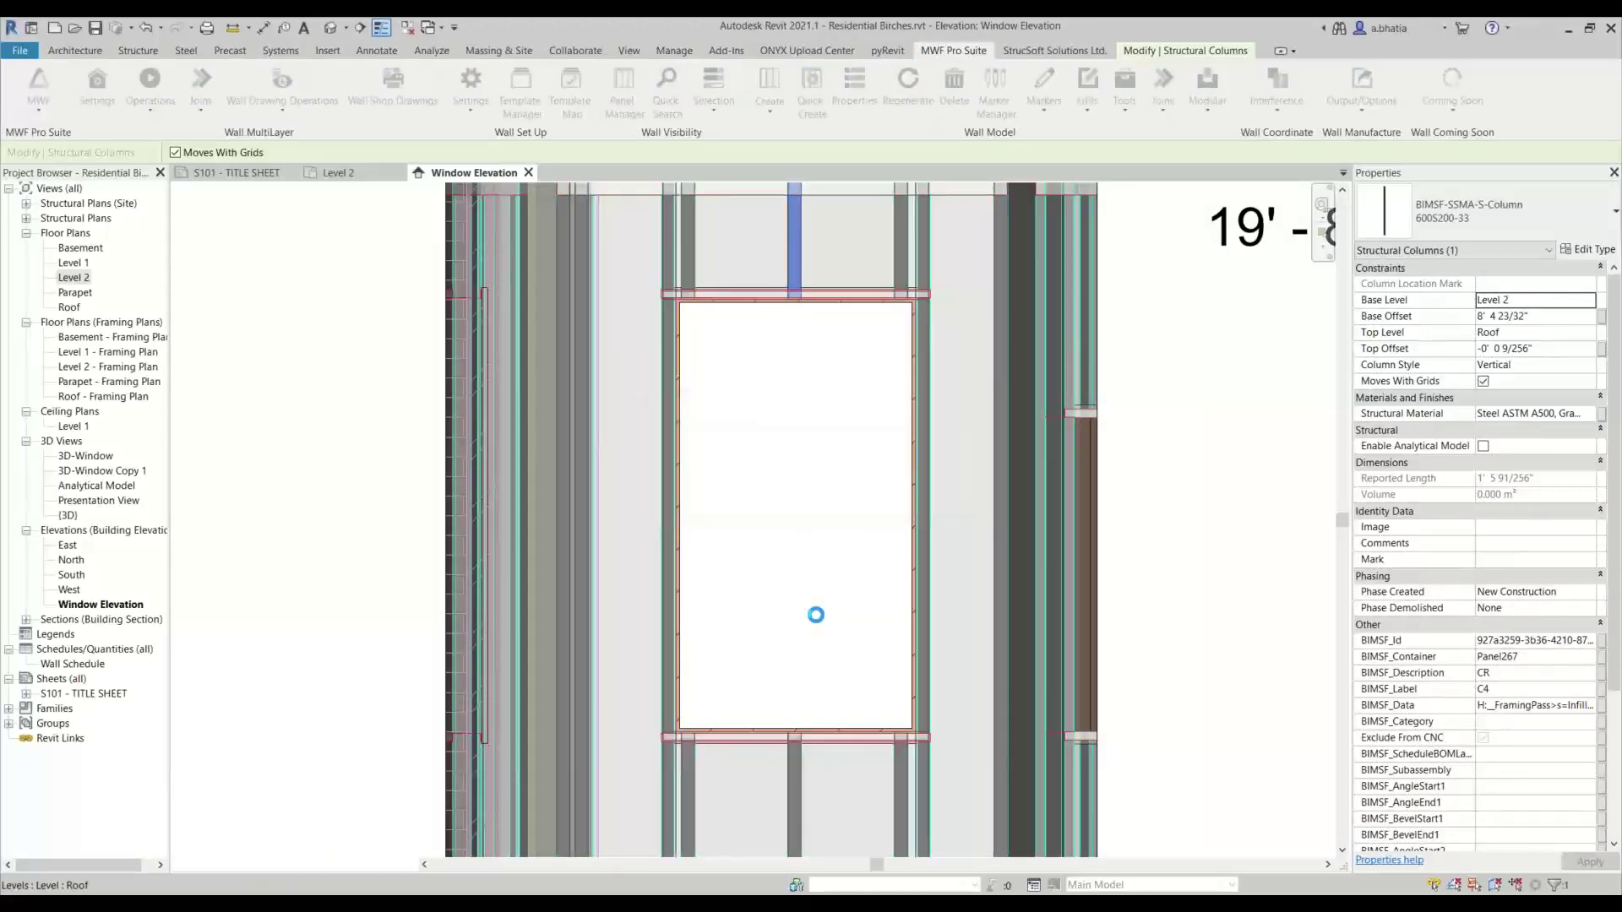
Hide the window in the elevation and examine the corner where the header meets the left king stud.
{"action": "scroll", "coordinate": [666, 289], "scroll_direction": "up", "scroll_amount": 10}
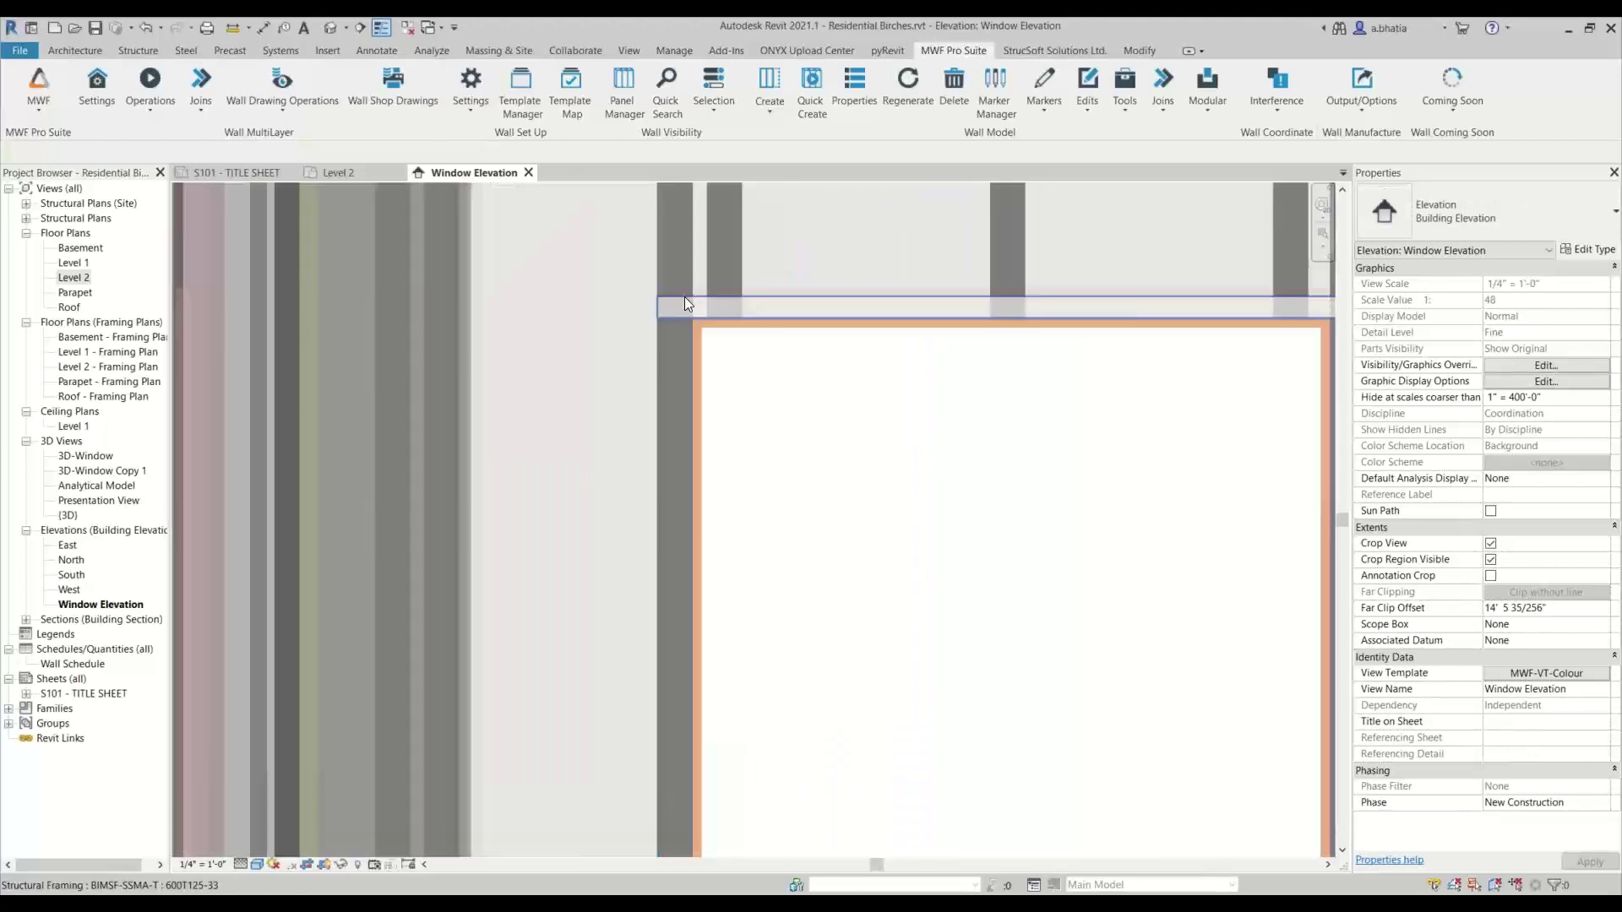
{"action": "left_click", "coordinate": [882, 560]}
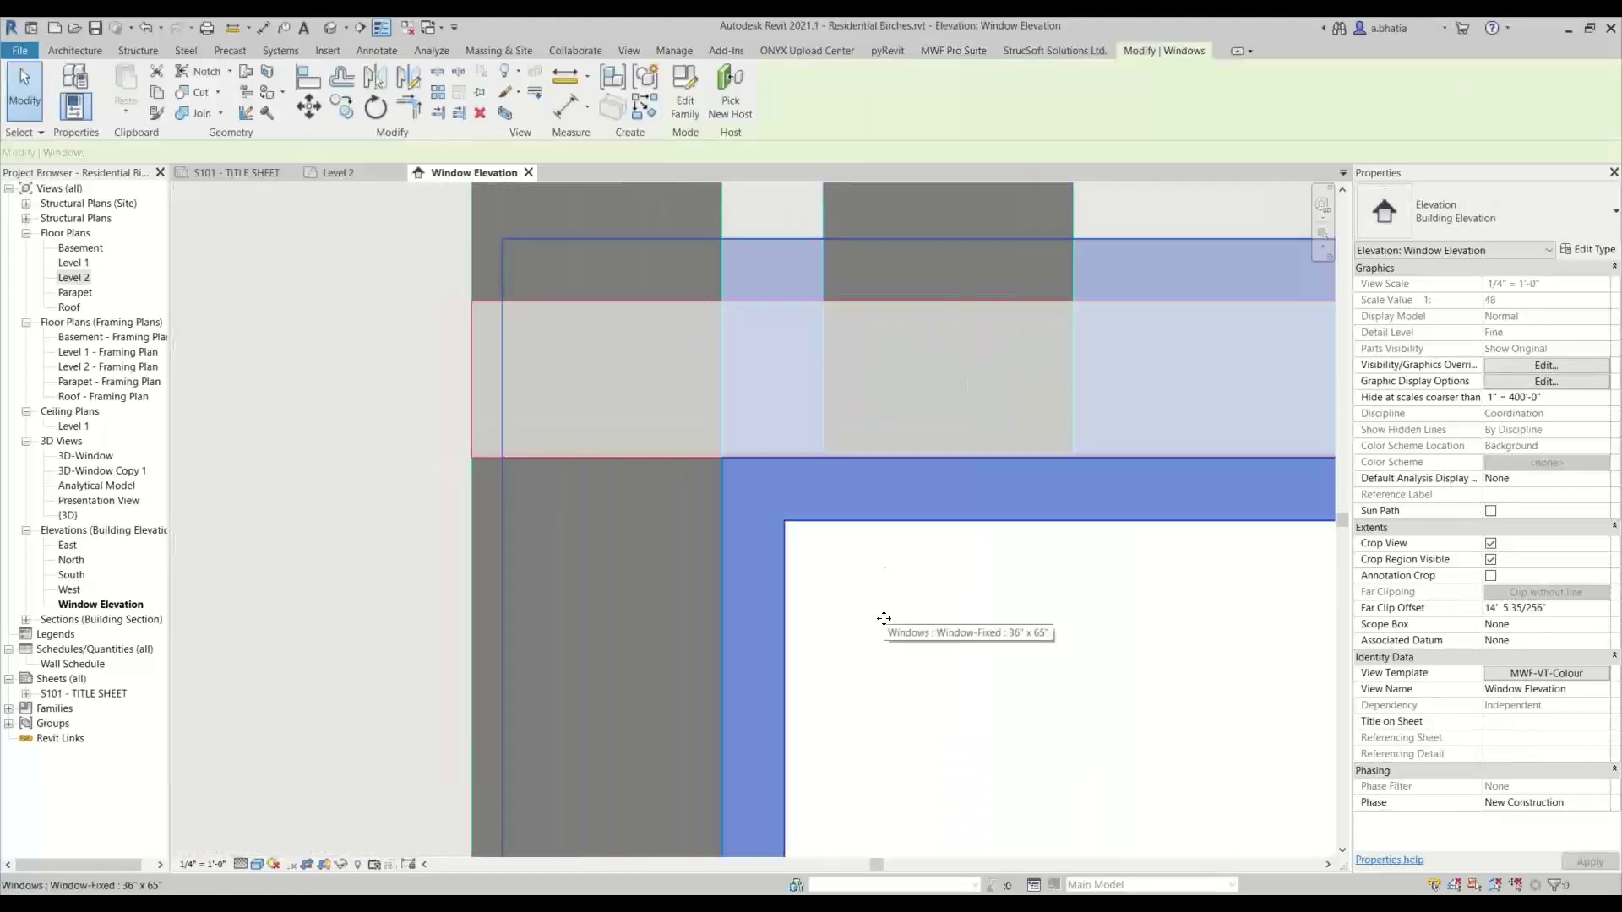
{"action": "scroll", "coordinate": [448, 527], "scroll_direction": "down", "scroll_amount": 3}
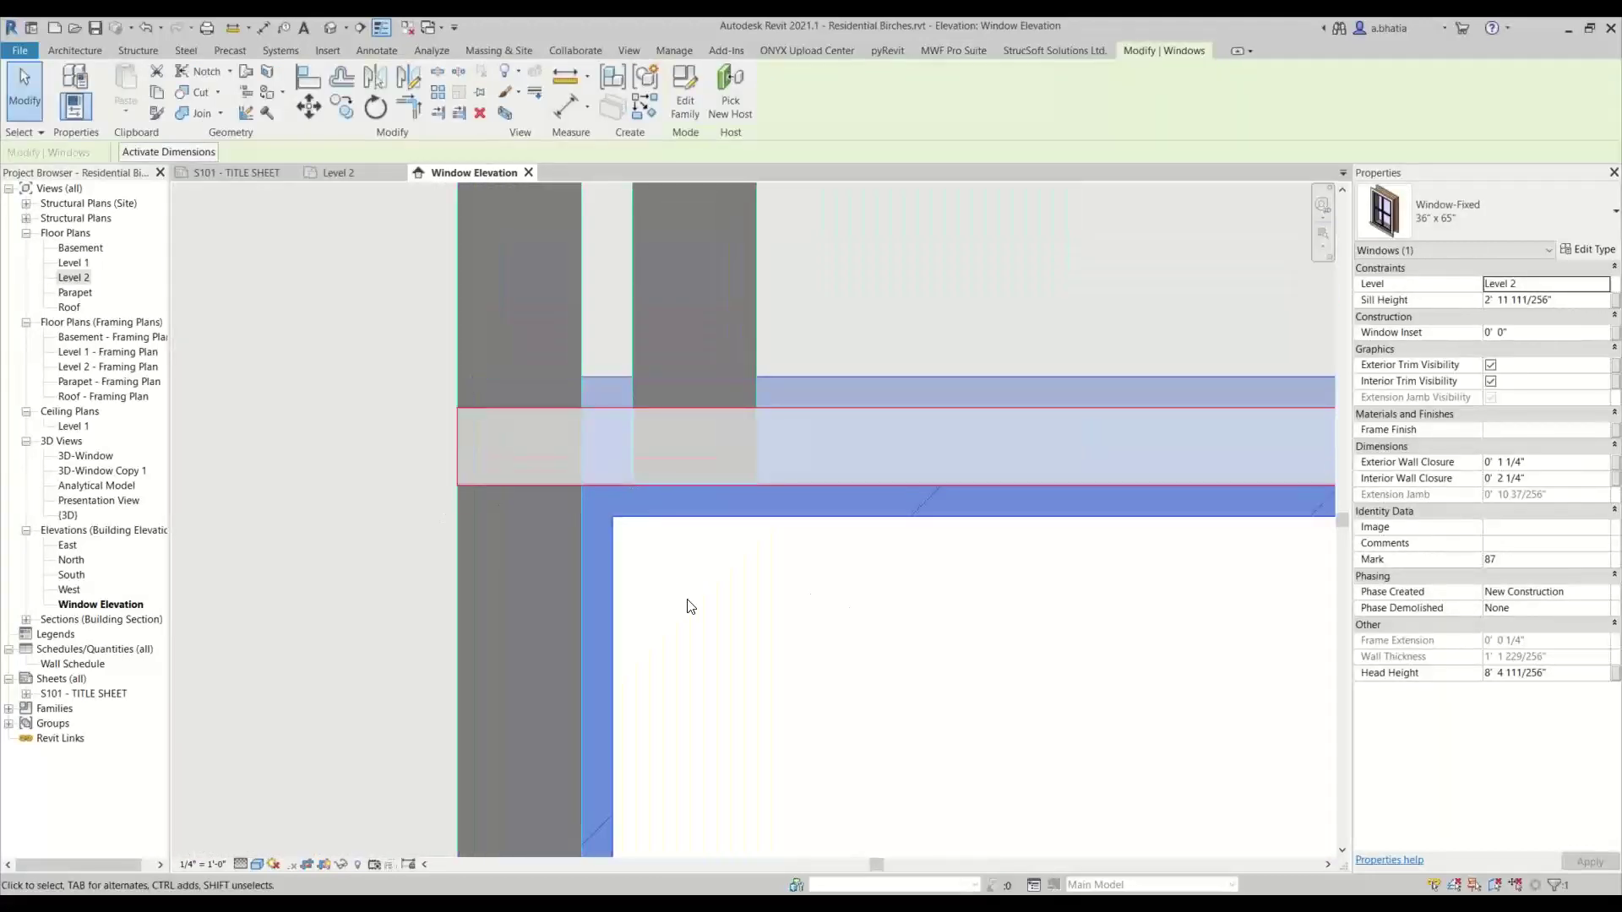
{"action": "key", "text": "e"}
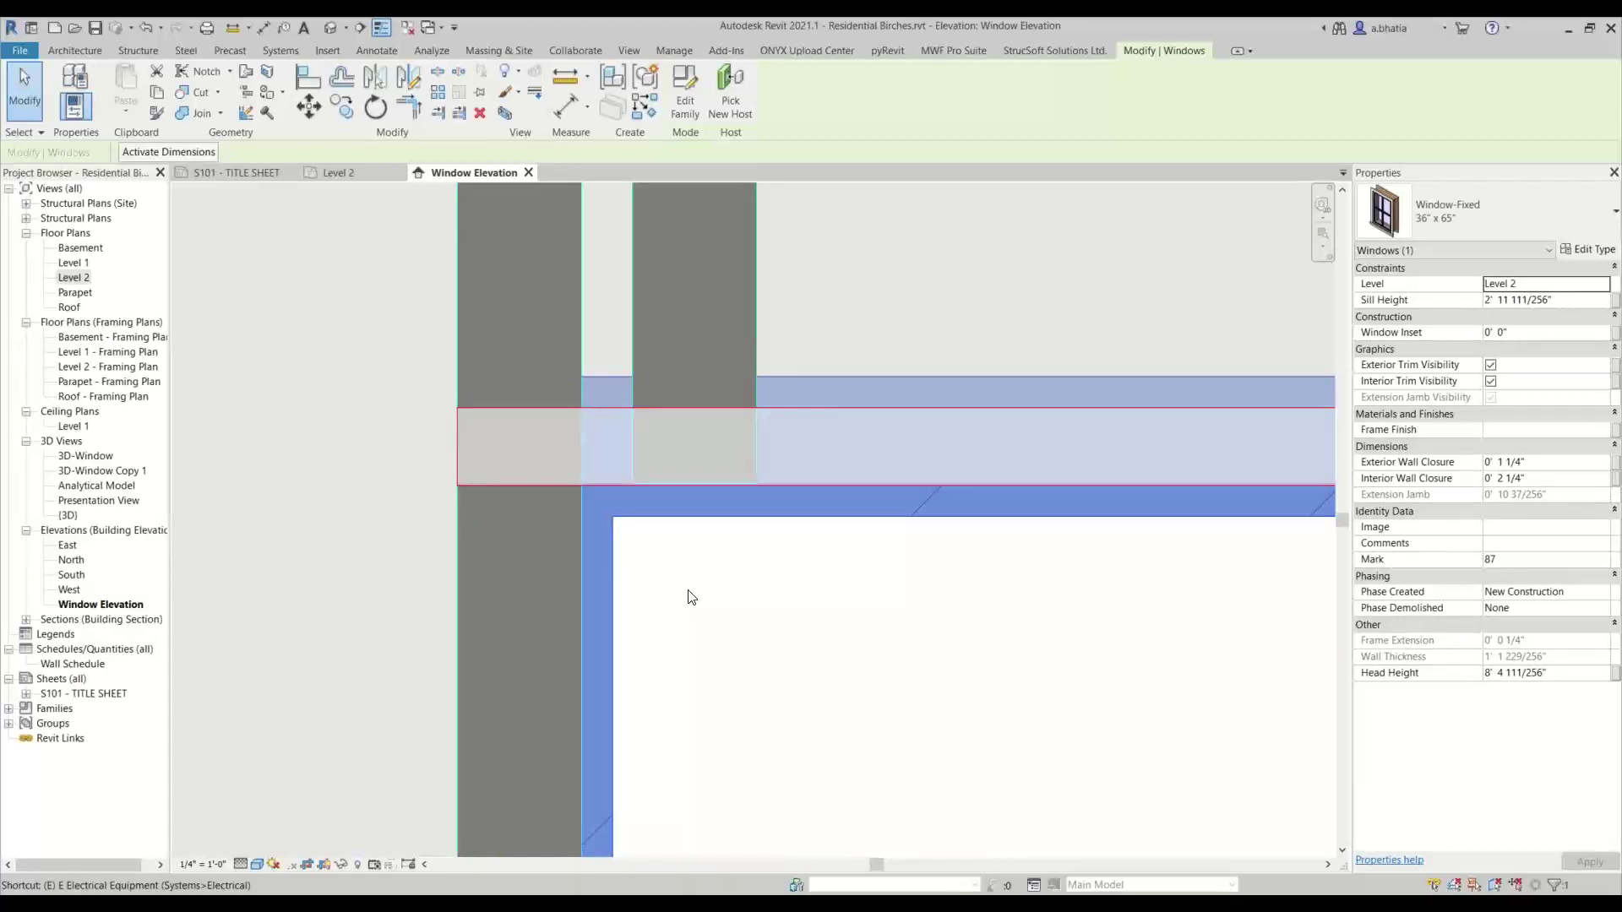
{"action": "key", "text": "Escape"}
{"action": "scroll", "coordinate": [598, 511], "scroll_direction": "up", "scroll_amount": 5}
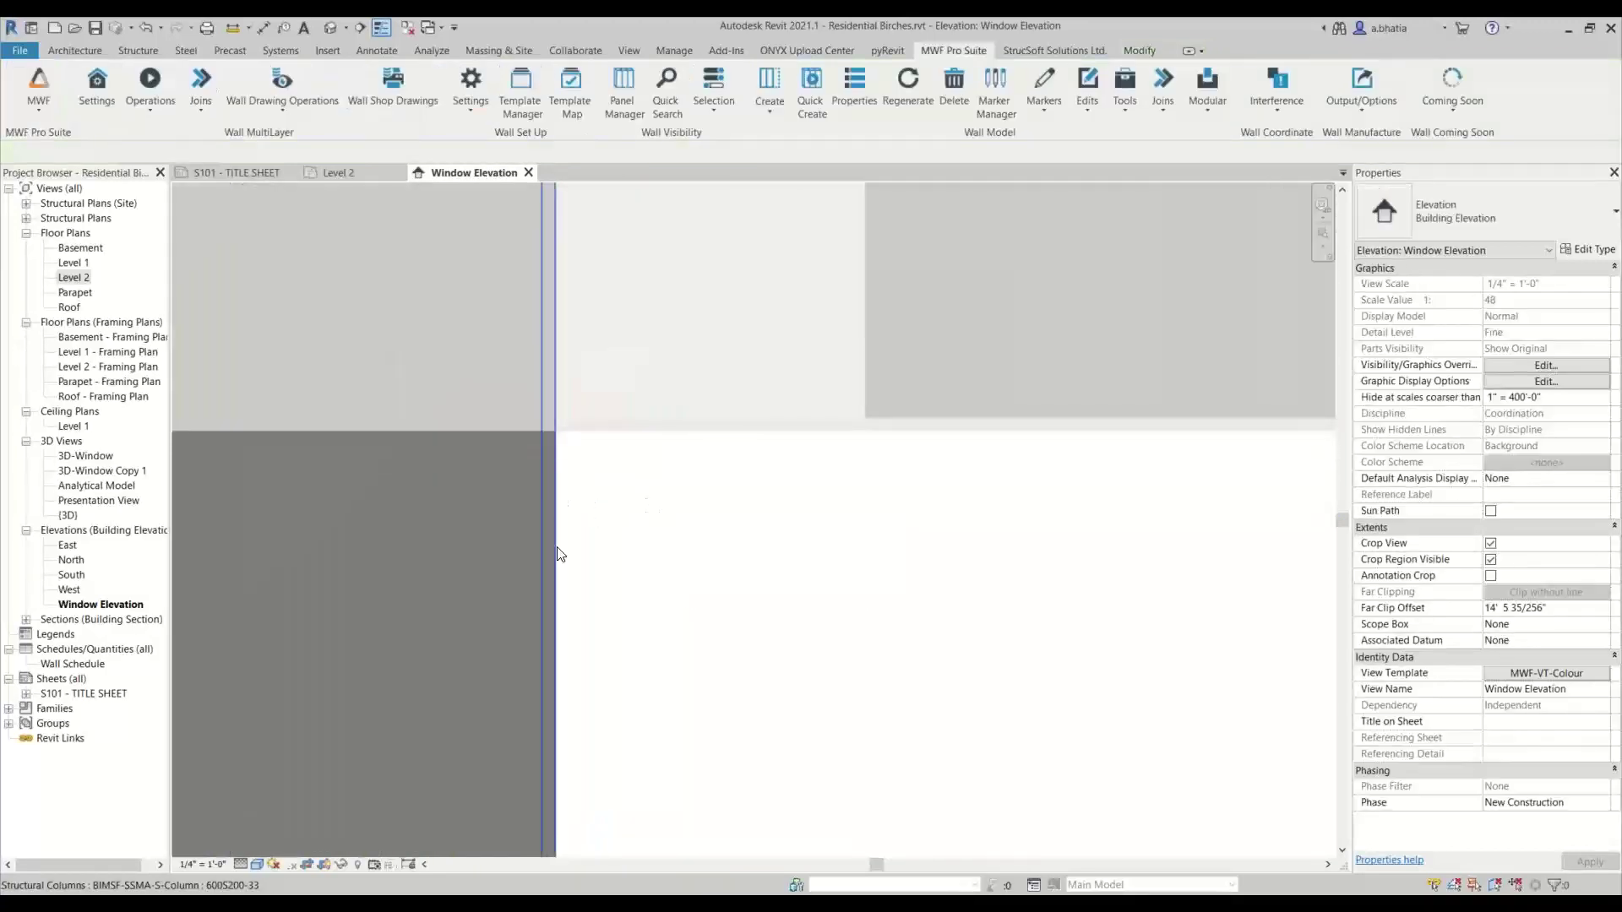
{"action": "scroll", "coordinate": [575, 612], "scroll_direction": "down", "scroll_amount": 3}
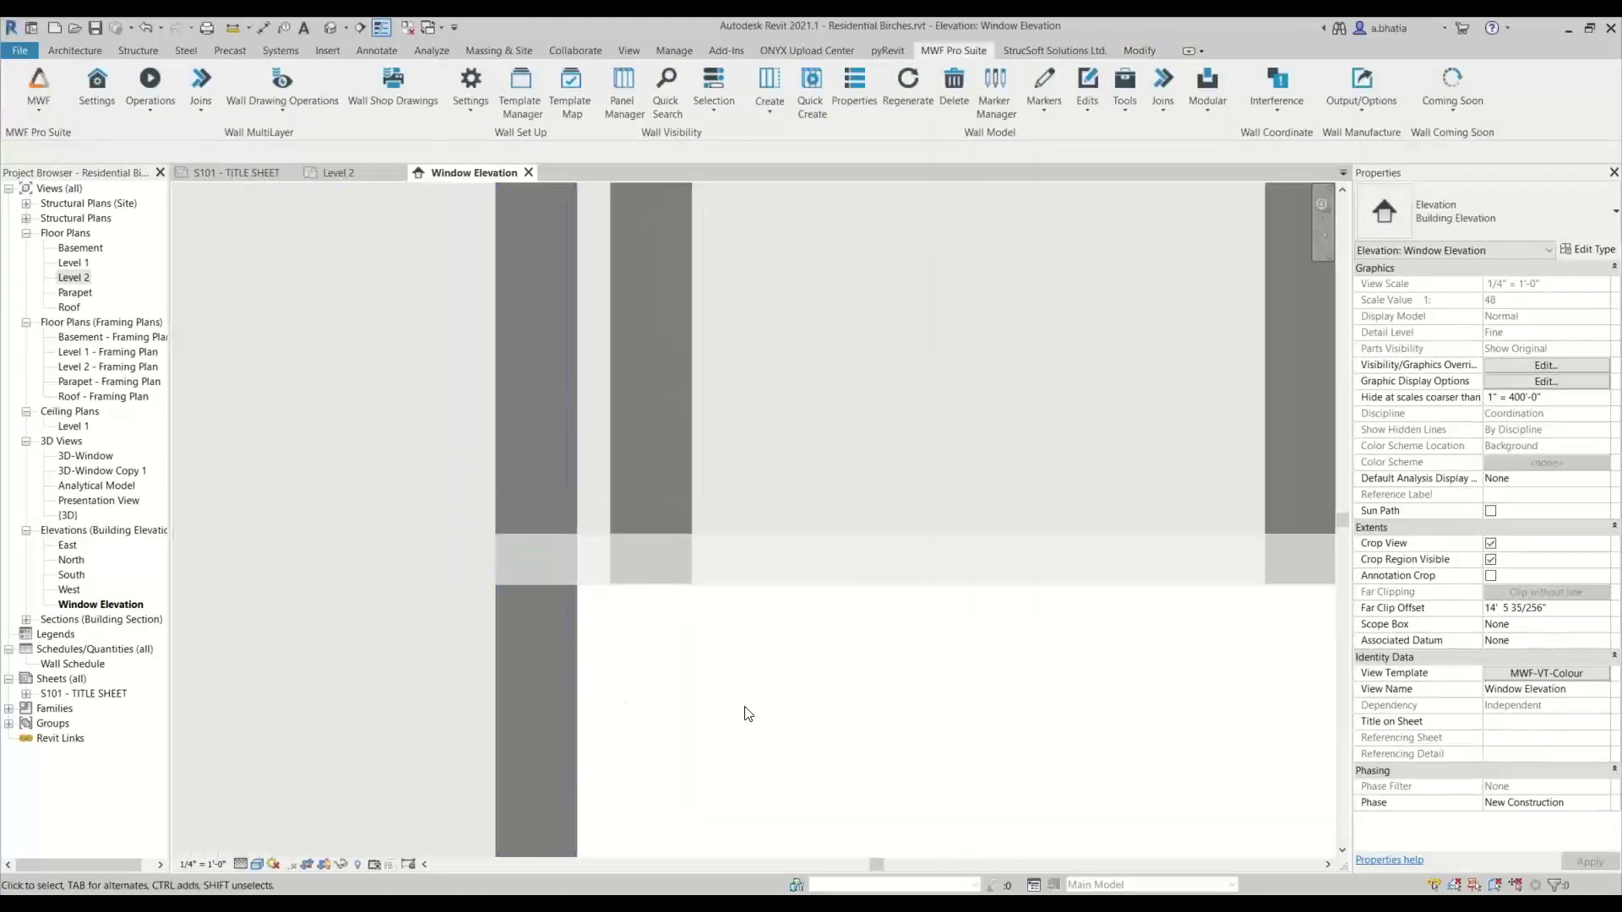
Examine the opening's right-hand corners, where the king stud meets the header and the sill.
{"action": "scroll", "coordinate": [747, 712], "scroll_direction": "down", "scroll_amount": 2}
{"action": "middle_click_drag", "start_coordinate": [710, 634], "coordinate": [427, 368]}
{"action": "scroll", "coordinate": [427, 369], "scroll_direction": "down", "scroll_amount": 3}
{"action": "scroll", "coordinate": [770, 378], "scroll_direction": "up", "scroll_amount": 7}
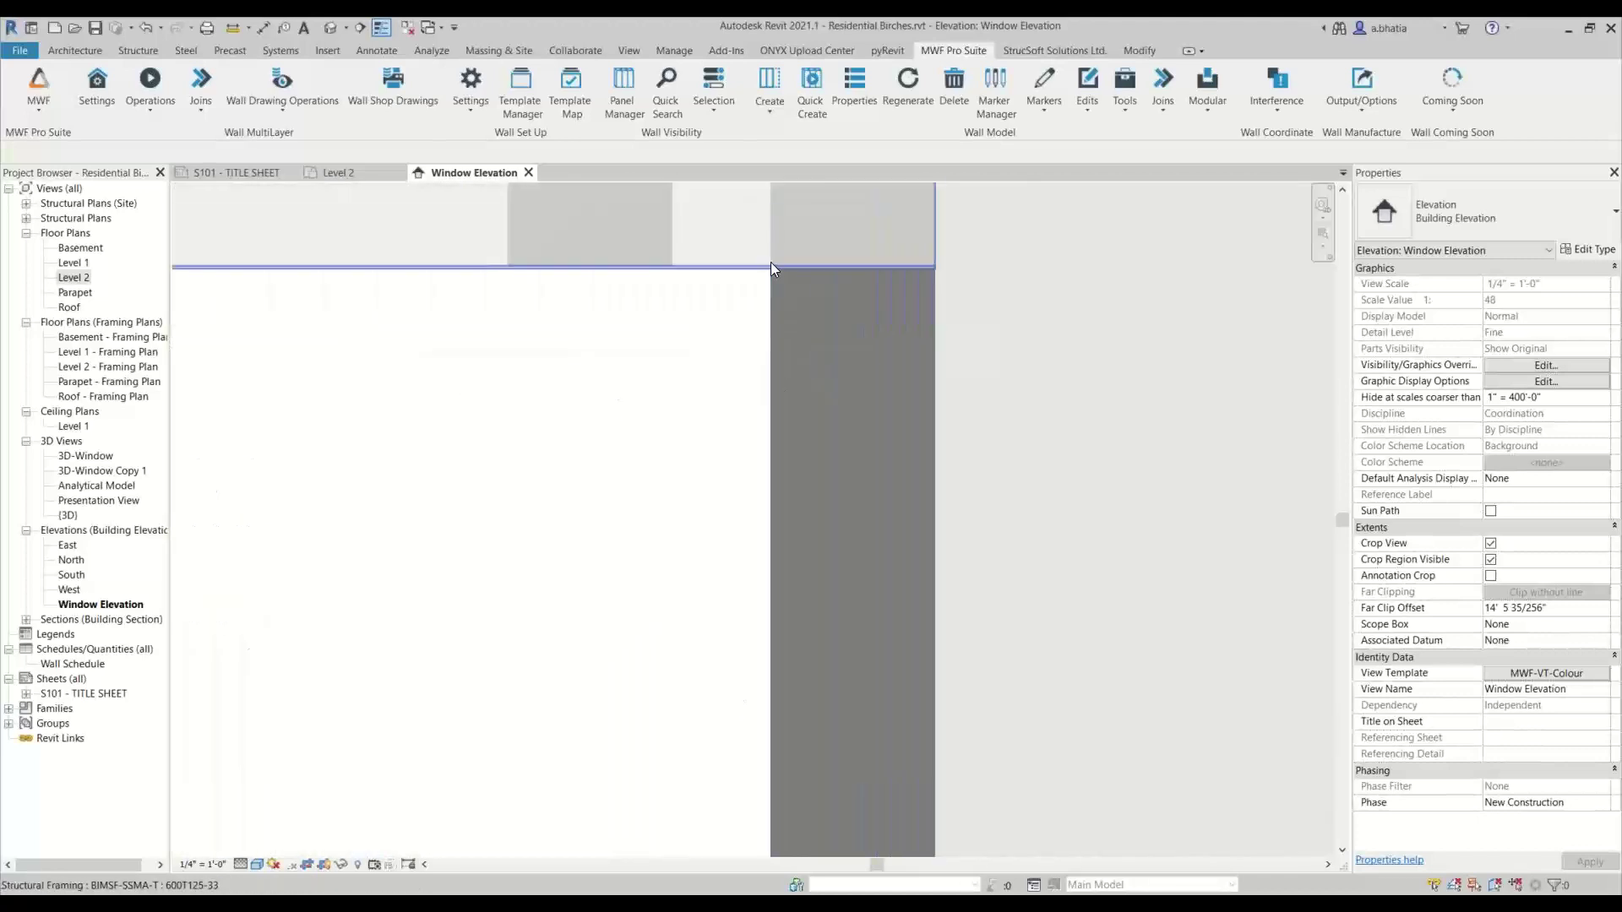
{"action": "scroll", "coordinate": [735, 405], "scroll_direction": "up", "scroll_amount": 5}
{"action": "middle_click_drag", "start_coordinate": [746, 471], "coordinate": [701, 39]}
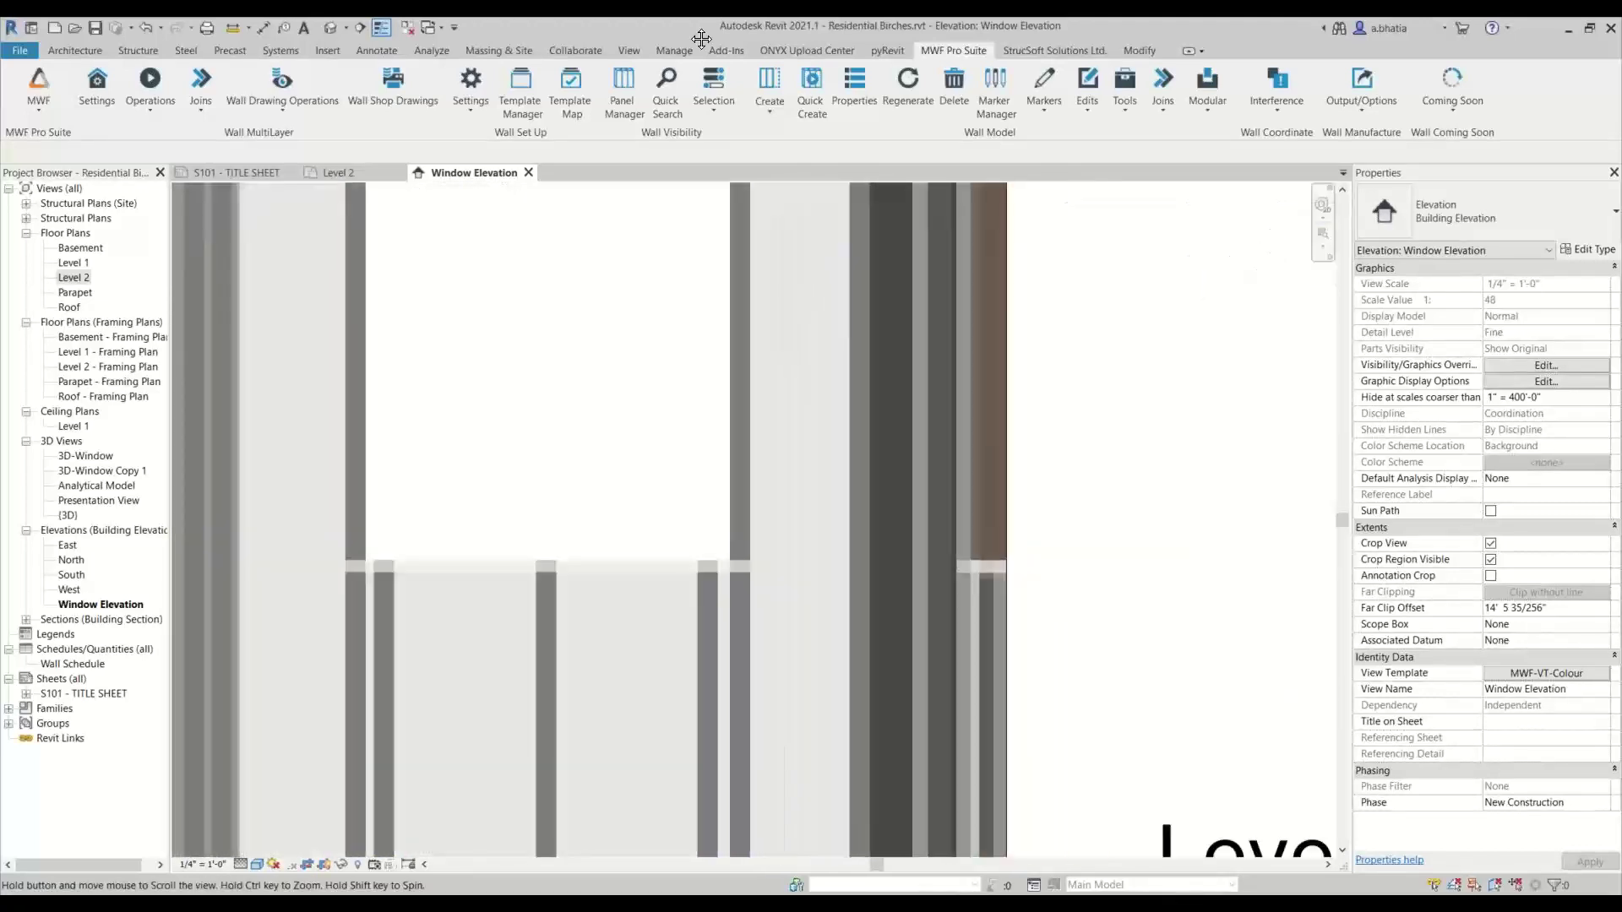
{"action": "scroll", "coordinate": [677, 314], "scroll_direction": "down", "scroll_amount": 2}
{"action": "scroll", "coordinate": [763, 677], "scroll_direction": "up", "scroll_amount": 5}
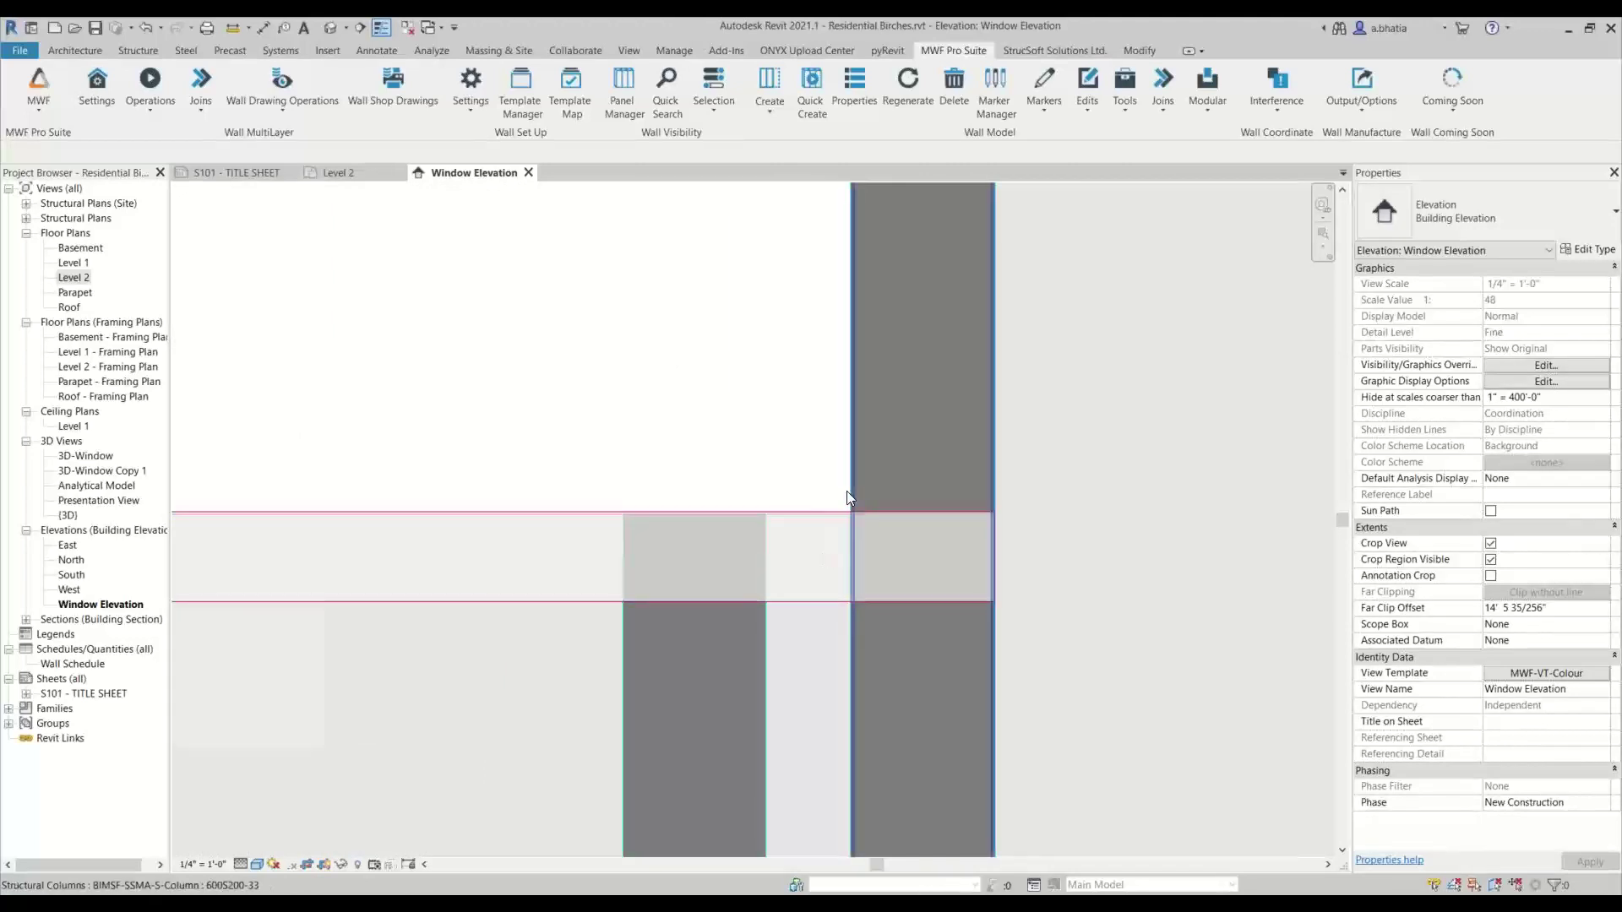
{"action": "scroll", "coordinate": [846, 490], "scroll_direction": "up", "scroll_amount": 3}
{"action": "middle_click_drag", "start_coordinate": [731, 445], "coordinate": [826, 532]}
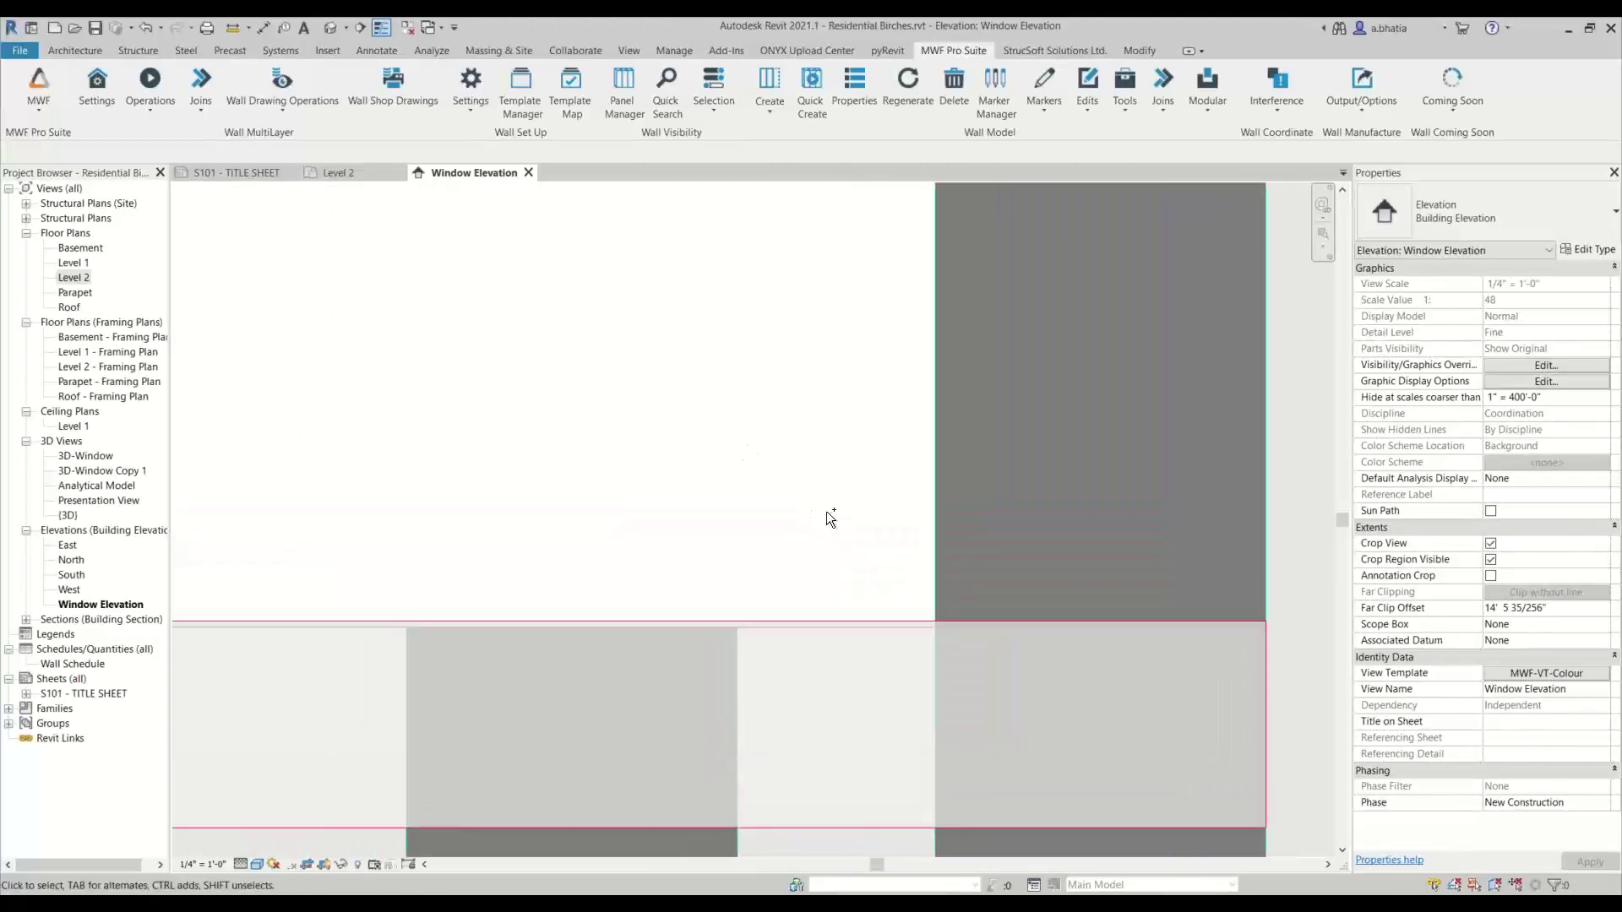
Show the window in the elevation again and examine its fit against the header and left king stud.
{"action": "scroll", "coordinate": [824, 511], "scroll_direction": "down", "scroll_amount": 3}
{"action": "scroll", "coordinate": [594, 366], "scroll_direction": "up", "scroll_amount": 2}
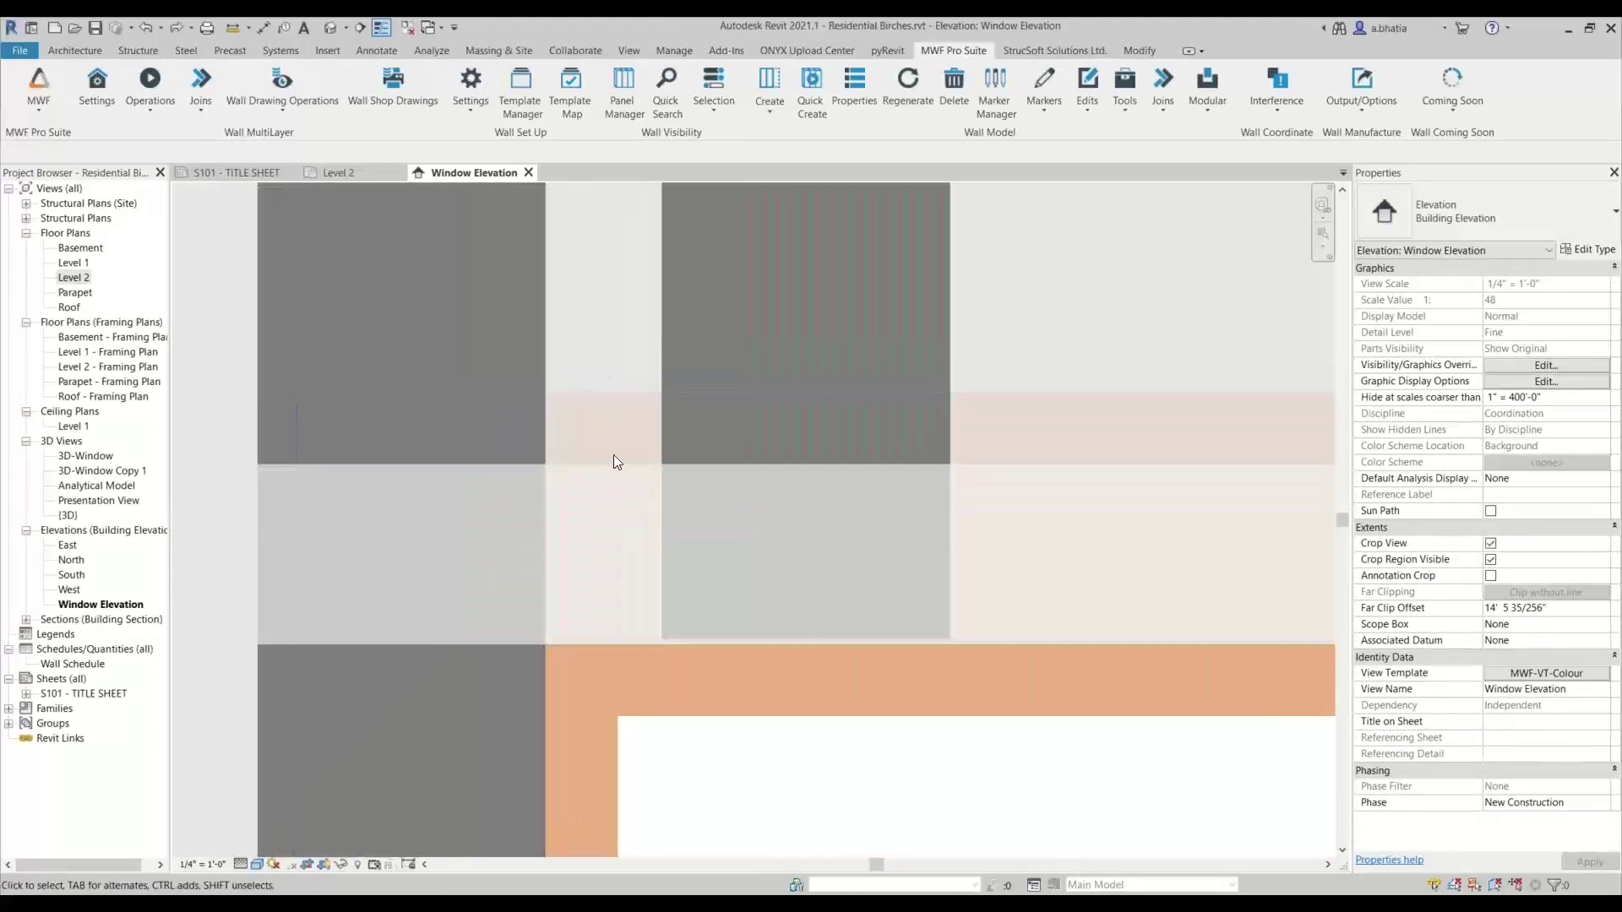
{"action": "scroll", "coordinate": [615, 390], "scroll_direction": "down", "scroll_amount": 3}
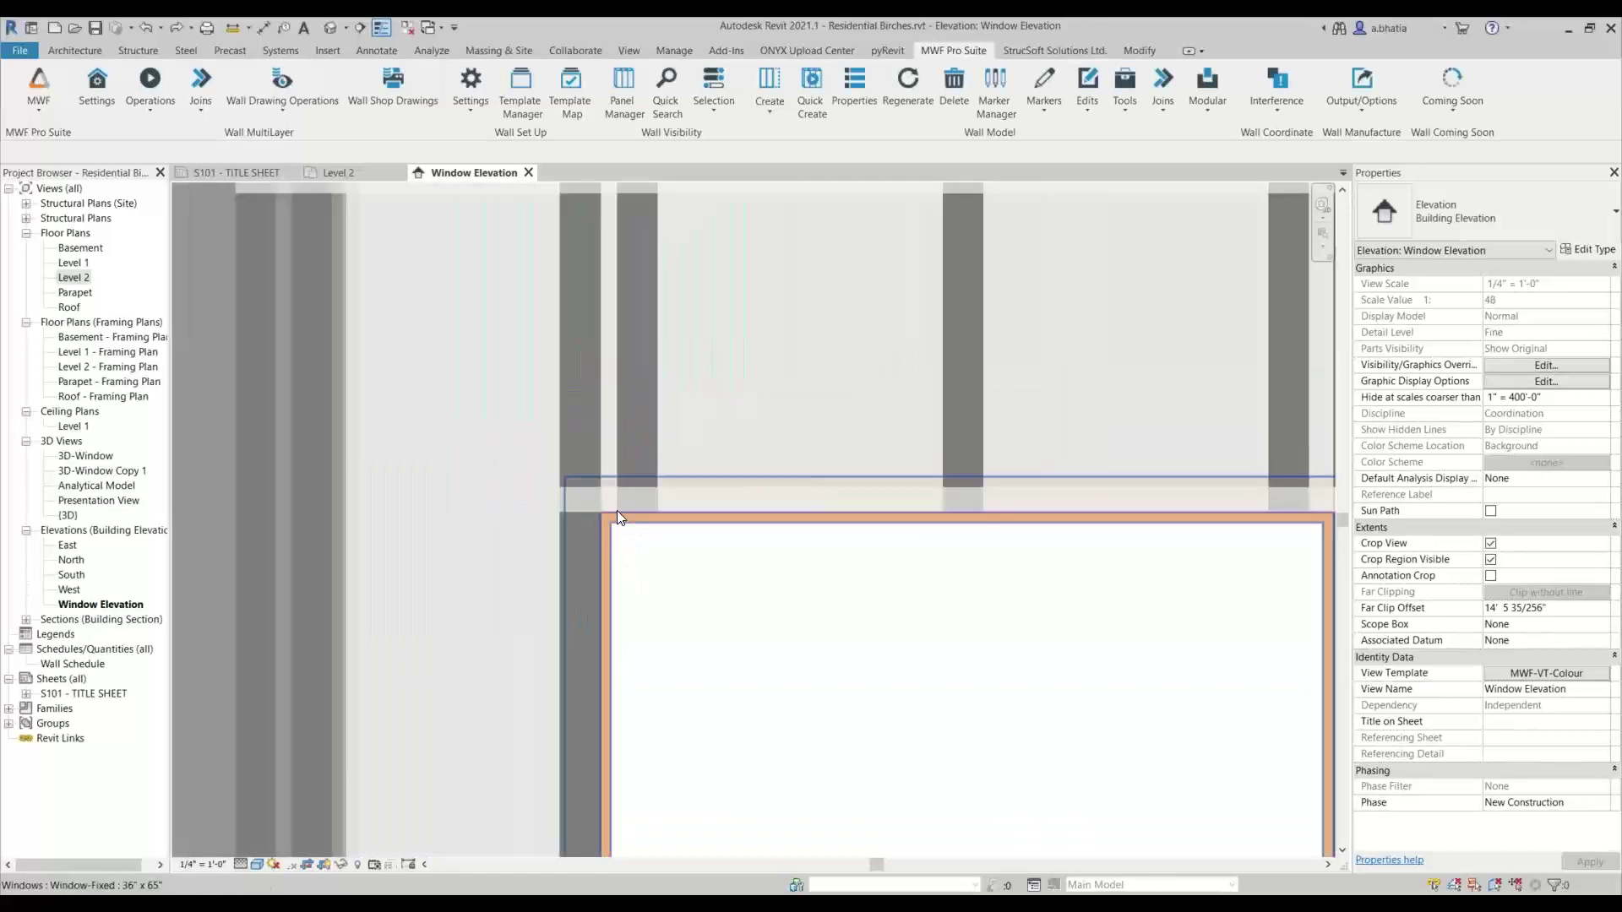
Examine the window's fit against the king studs and sill at the opening's lower corners.
{"action": "scroll", "coordinate": [617, 512], "scroll_direction": "down", "scroll_amount": 3}
{"action": "middle_click_drag", "start_coordinate": [683, 495], "coordinate": [623, 181]}
{"action": "scroll", "coordinate": [542, 801], "scroll_direction": "up", "scroll_amount": 7}
{"action": "scroll", "coordinate": [581, 595], "scroll_direction": "up", "scroll_amount": 2}
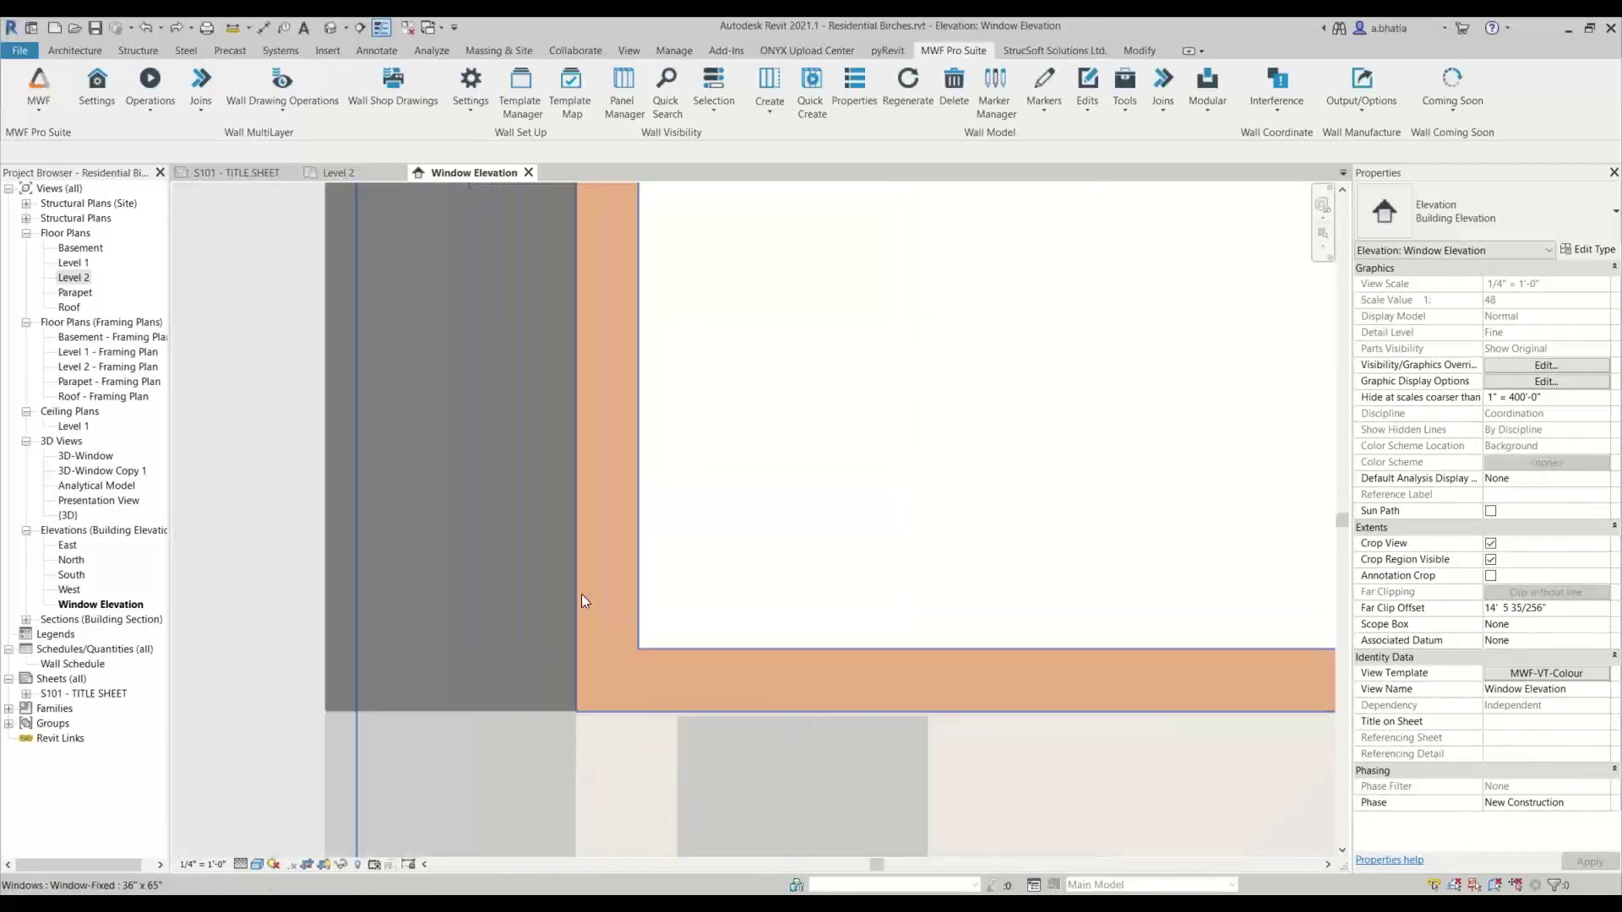
{"action": "scroll", "coordinate": [581, 595], "scroll_direction": "up", "scroll_amount": 1}
{"action": "scroll", "coordinate": [661, 608], "scroll_direction": "down", "scroll_amount": 5}
{"action": "middle_click_drag", "start_coordinate": [674, 526], "coordinate": [1143, 612]}
{"action": "scroll", "coordinate": [544, 597], "scroll_direction": "down", "scroll_amount": 3}
{"action": "scroll", "coordinate": [959, 543], "scroll_direction": "up", "scroll_amount": 2}
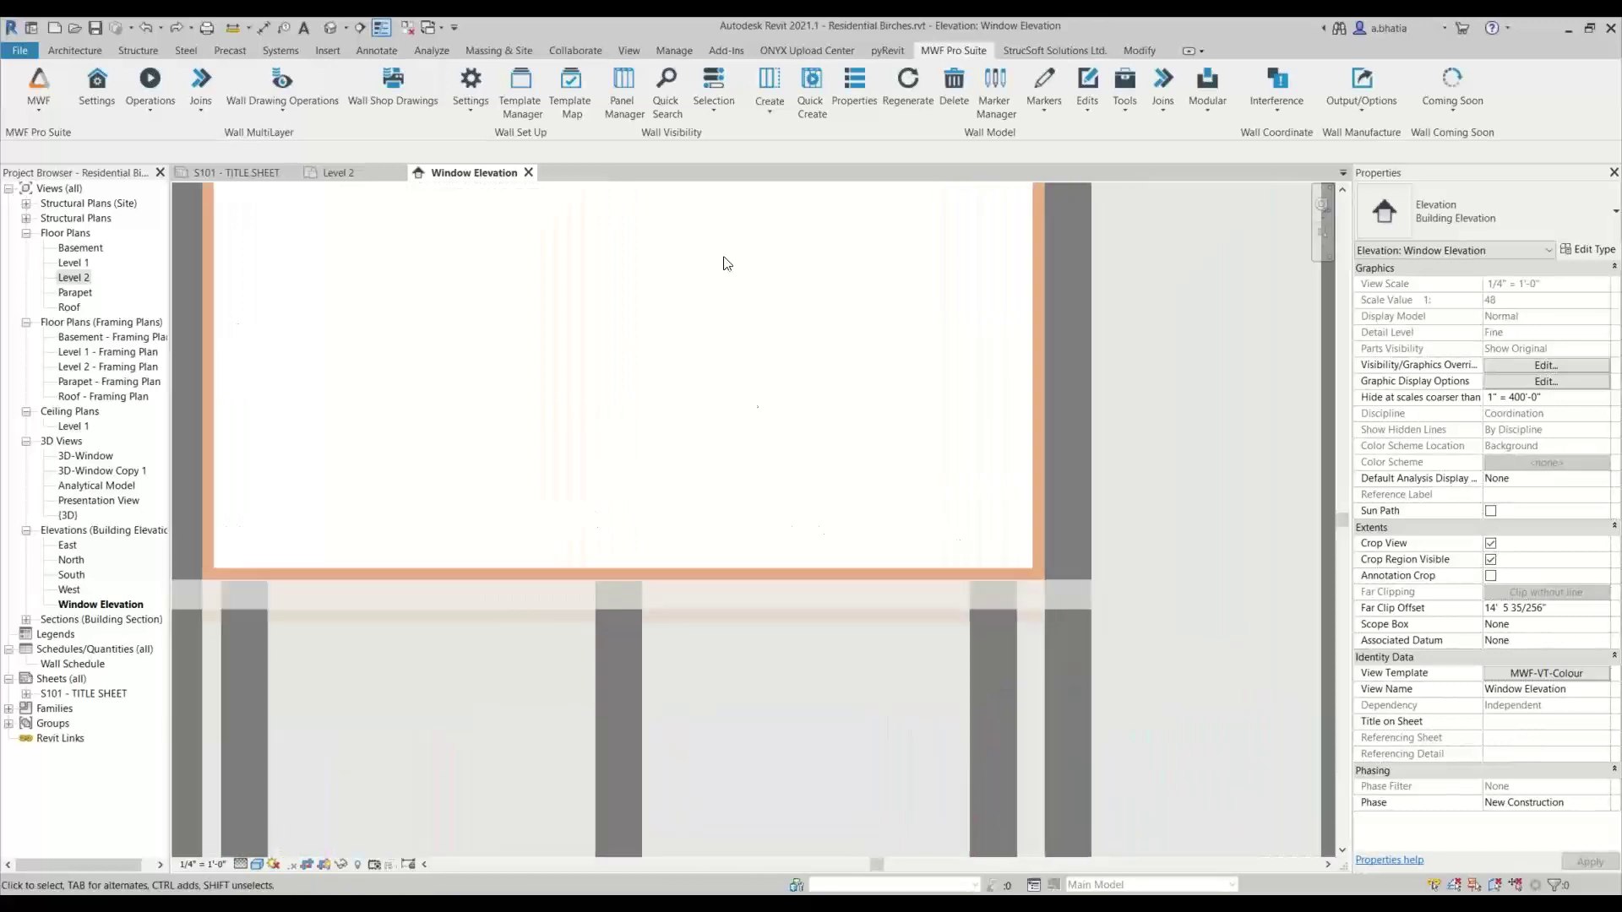
Review the window's fit along the header and the framing around the whole opening.
{"action": "middle_click_drag", "start_coordinate": [723, 262], "coordinate": [876, 493]}
{"action": "scroll", "coordinate": [822, 355], "scroll_direction": "up", "scroll_amount": 2}
{"action": "middle_click_drag", "start_coordinate": [822, 355], "coordinate": [709, 757]}
{"action": "scroll", "coordinate": [532, 288], "scroll_direction": "down", "scroll_amount": 2}
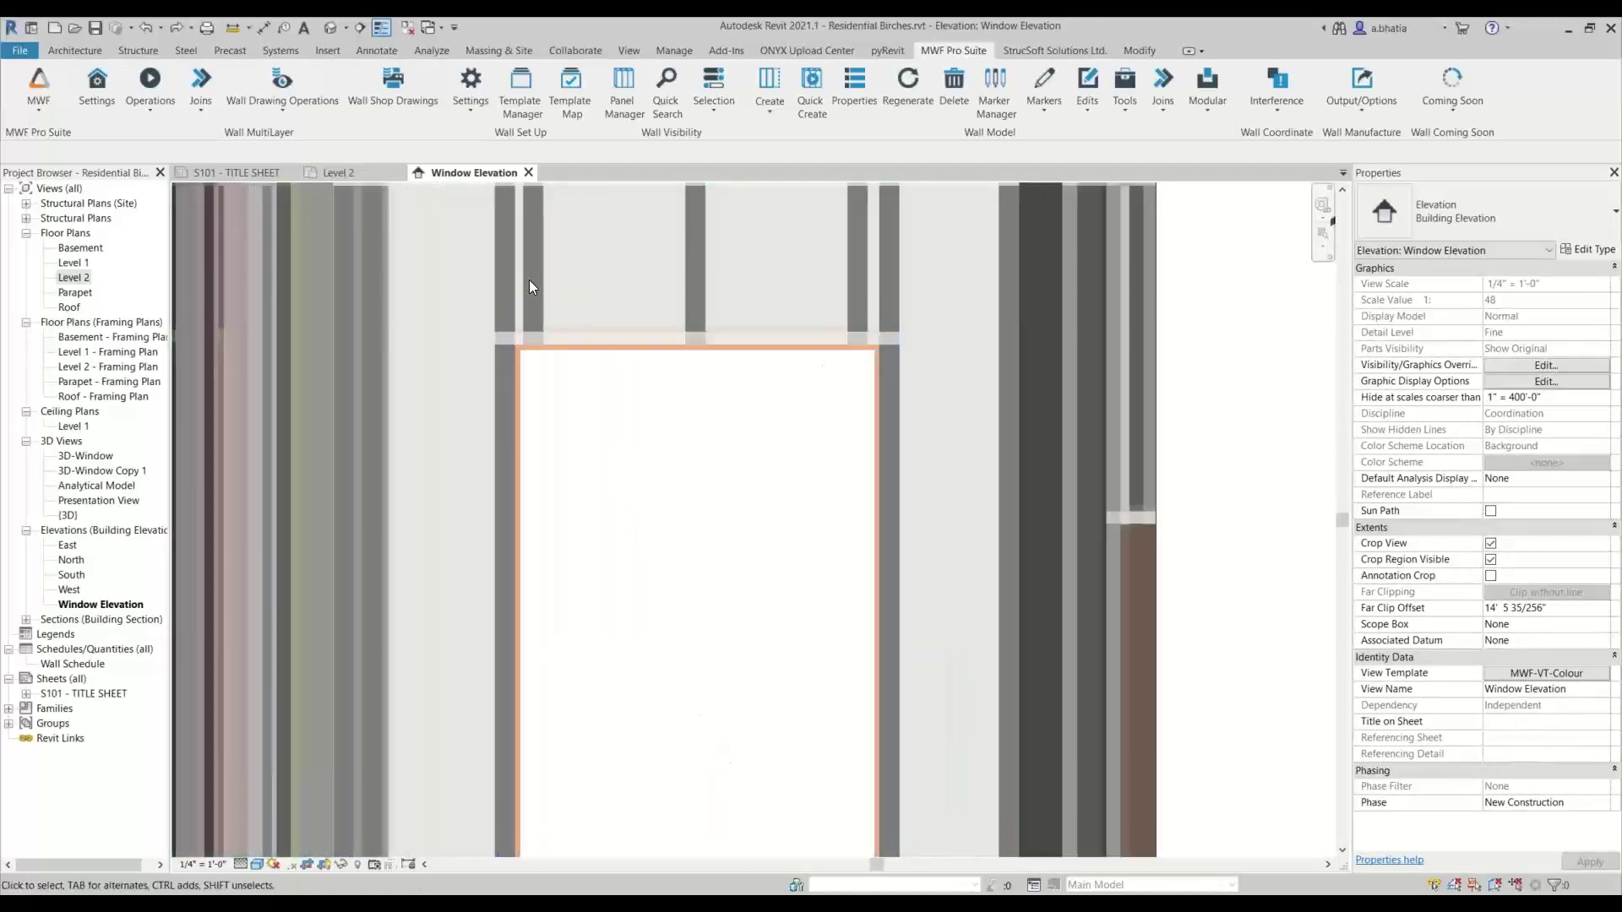
{"action": "scroll", "coordinate": [811, 596], "scroll_direction": "down", "scroll_amount": 1}
{"action": "scroll", "coordinate": [655, 701], "scroll_direction": "down", "scroll_amount": 2}
{"action": "scroll", "coordinate": [709, 659], "scroll_direction": "down", "scroll_amount": 1}
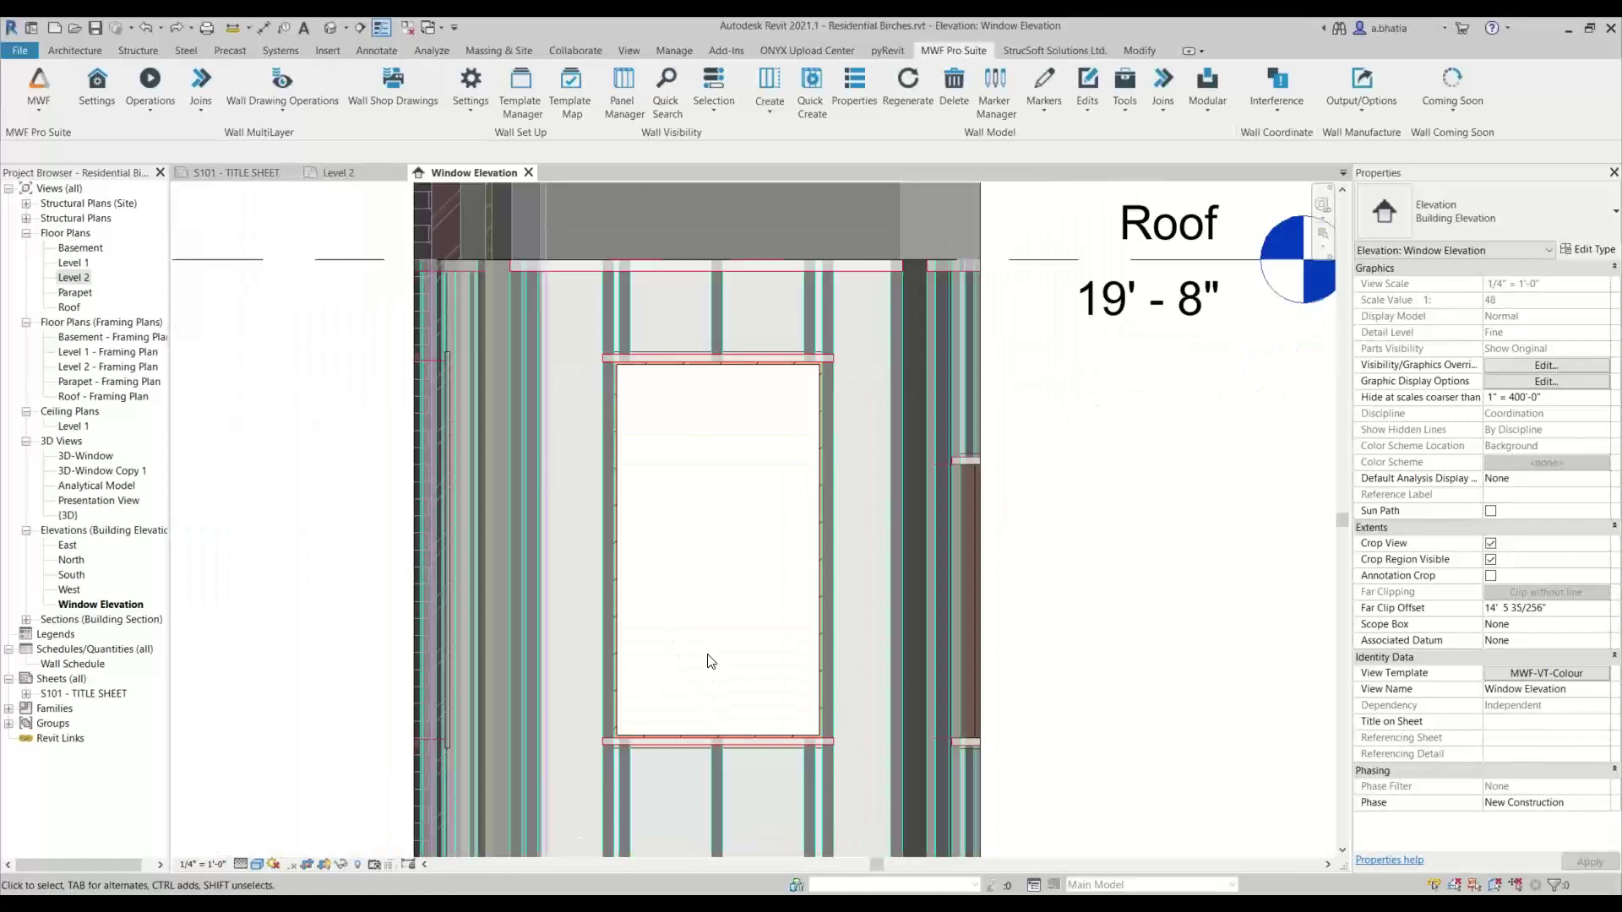
{"action": "left_click", "coordinate": [676, 732]}
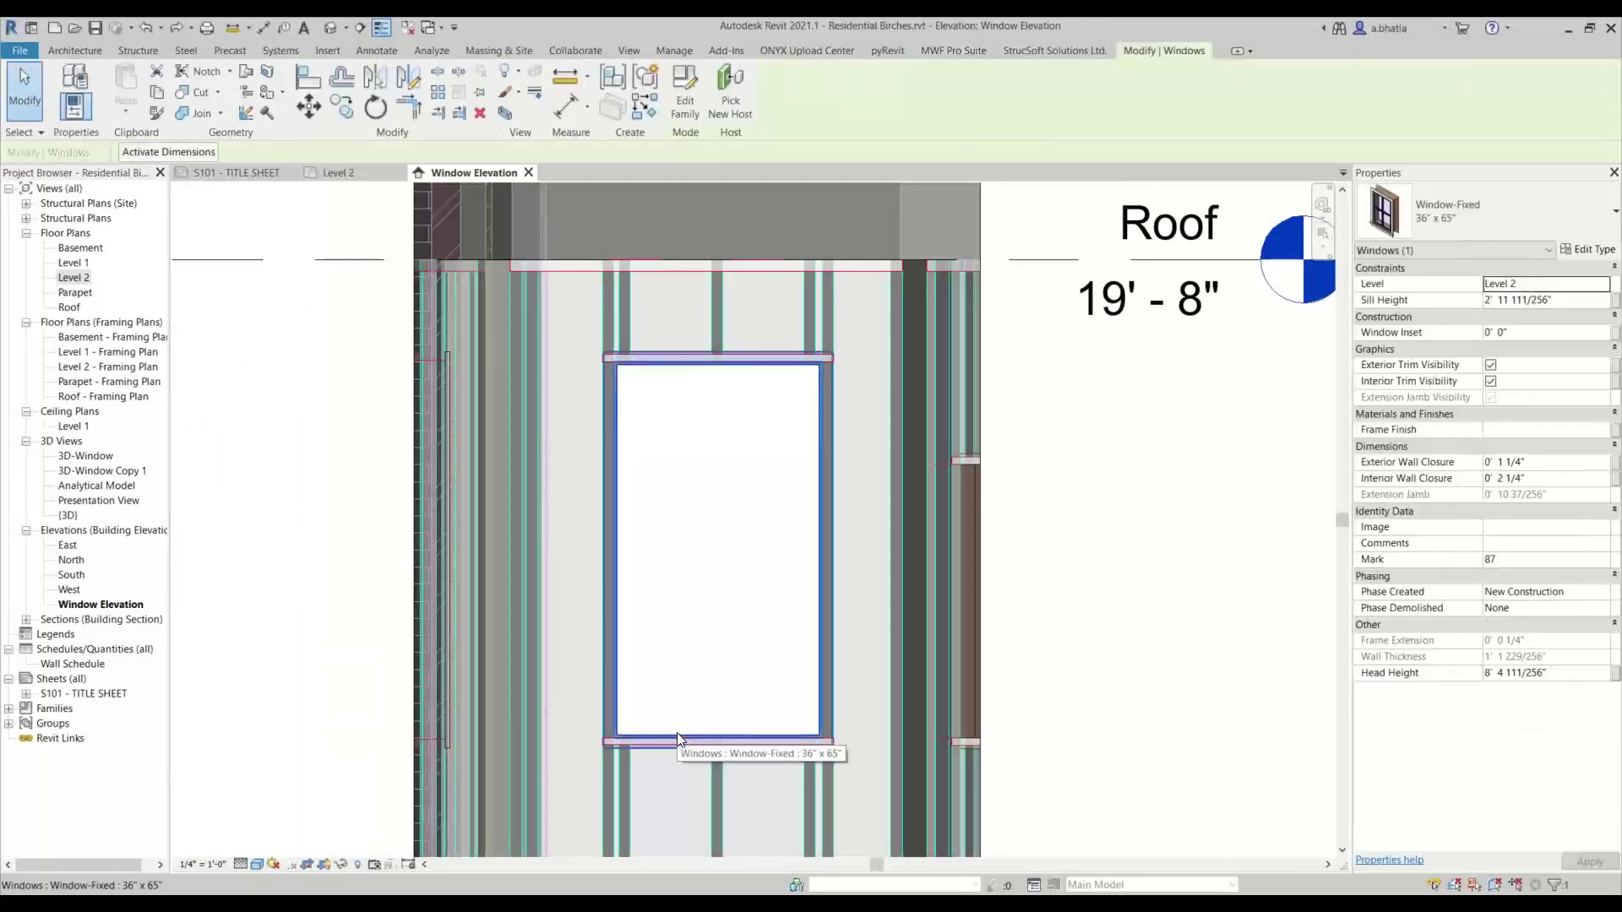
{"action": "key", "text": "Escape"}
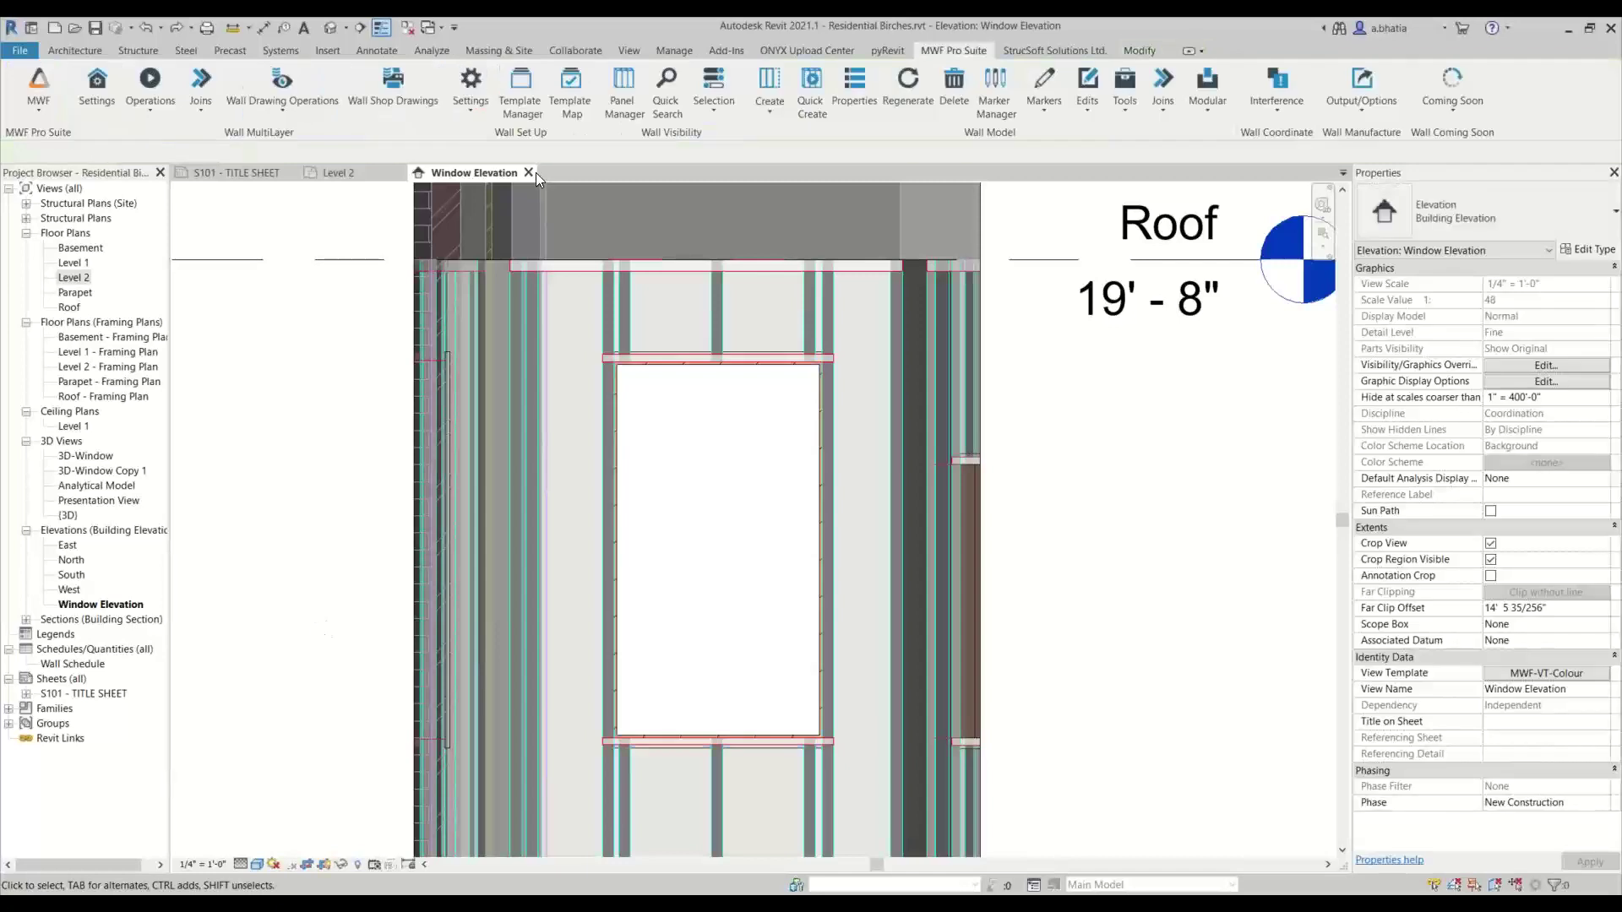
Close the Window Elevation view and consult the webinar agenda on sheet S101 - TITLE SHEET.
{"action": "left_click", "coordinate": [532, 173]}
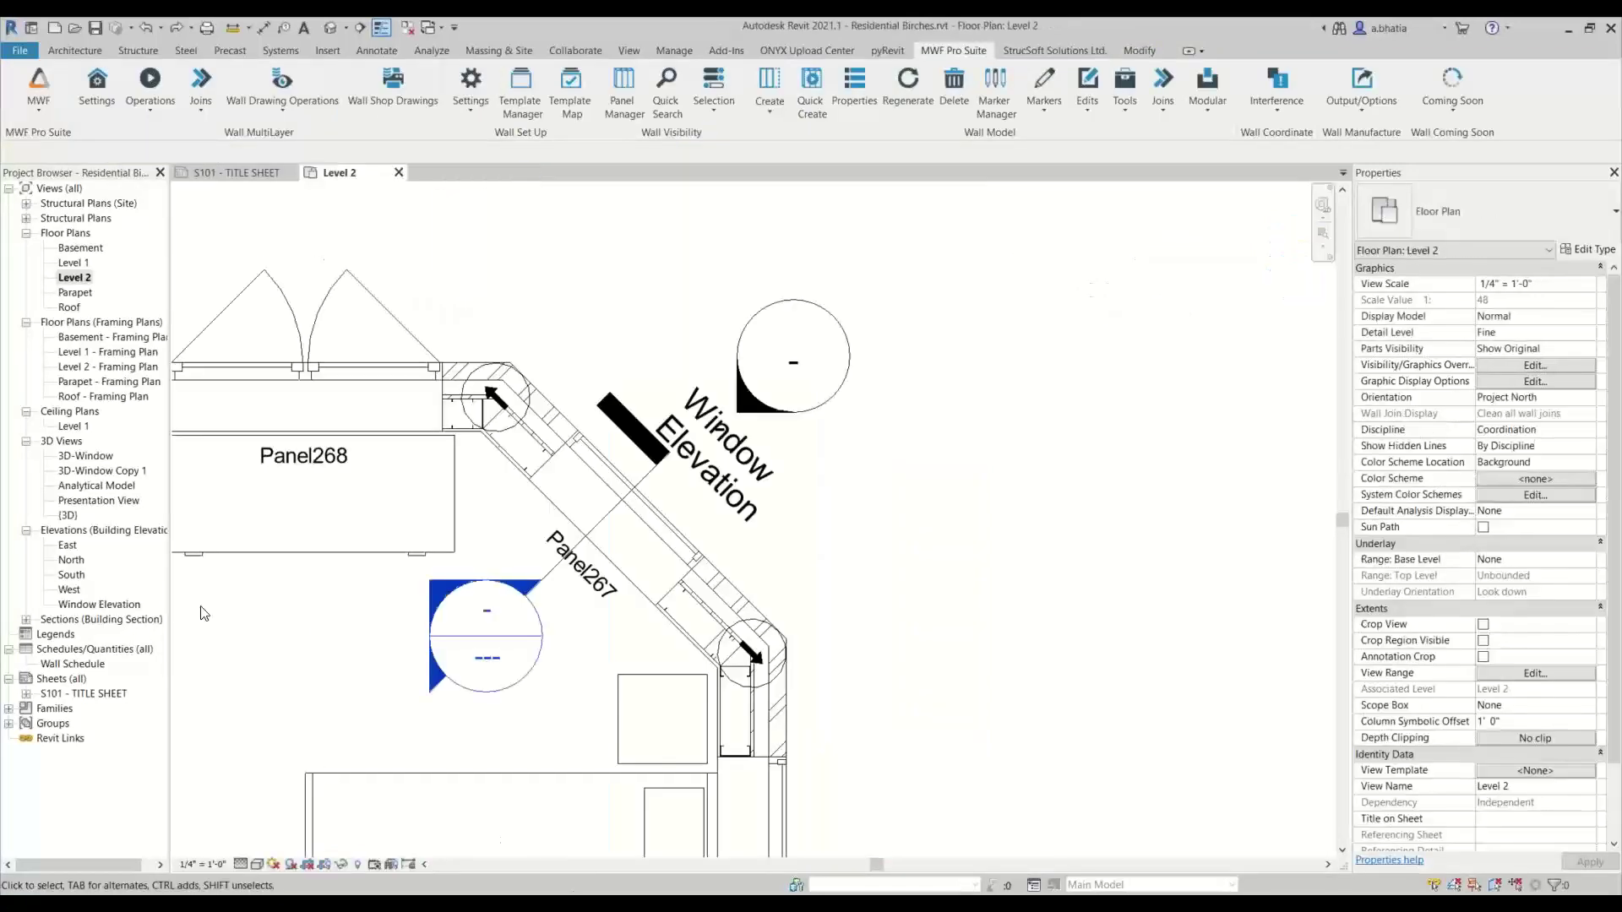
{"action": "double_click", "coordinate": [120, 694]}
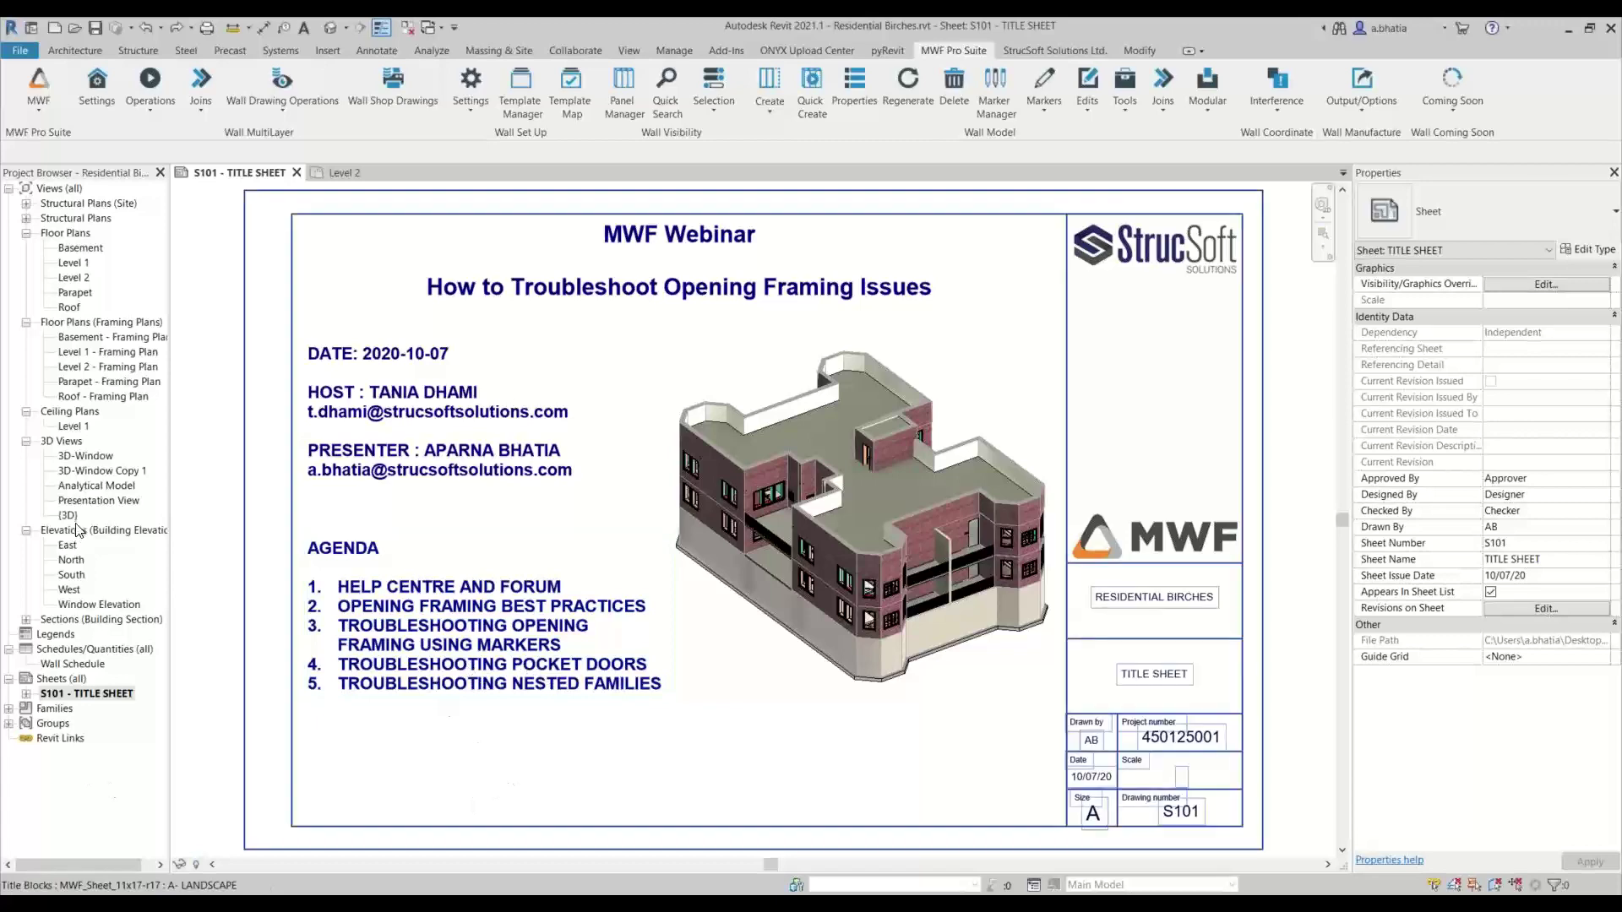
Return to the Level 2 floor plan and open the Pocket Door section view from its section line beside the coat closet.
{"action": "left_click", "coordinate": [330, 173]}
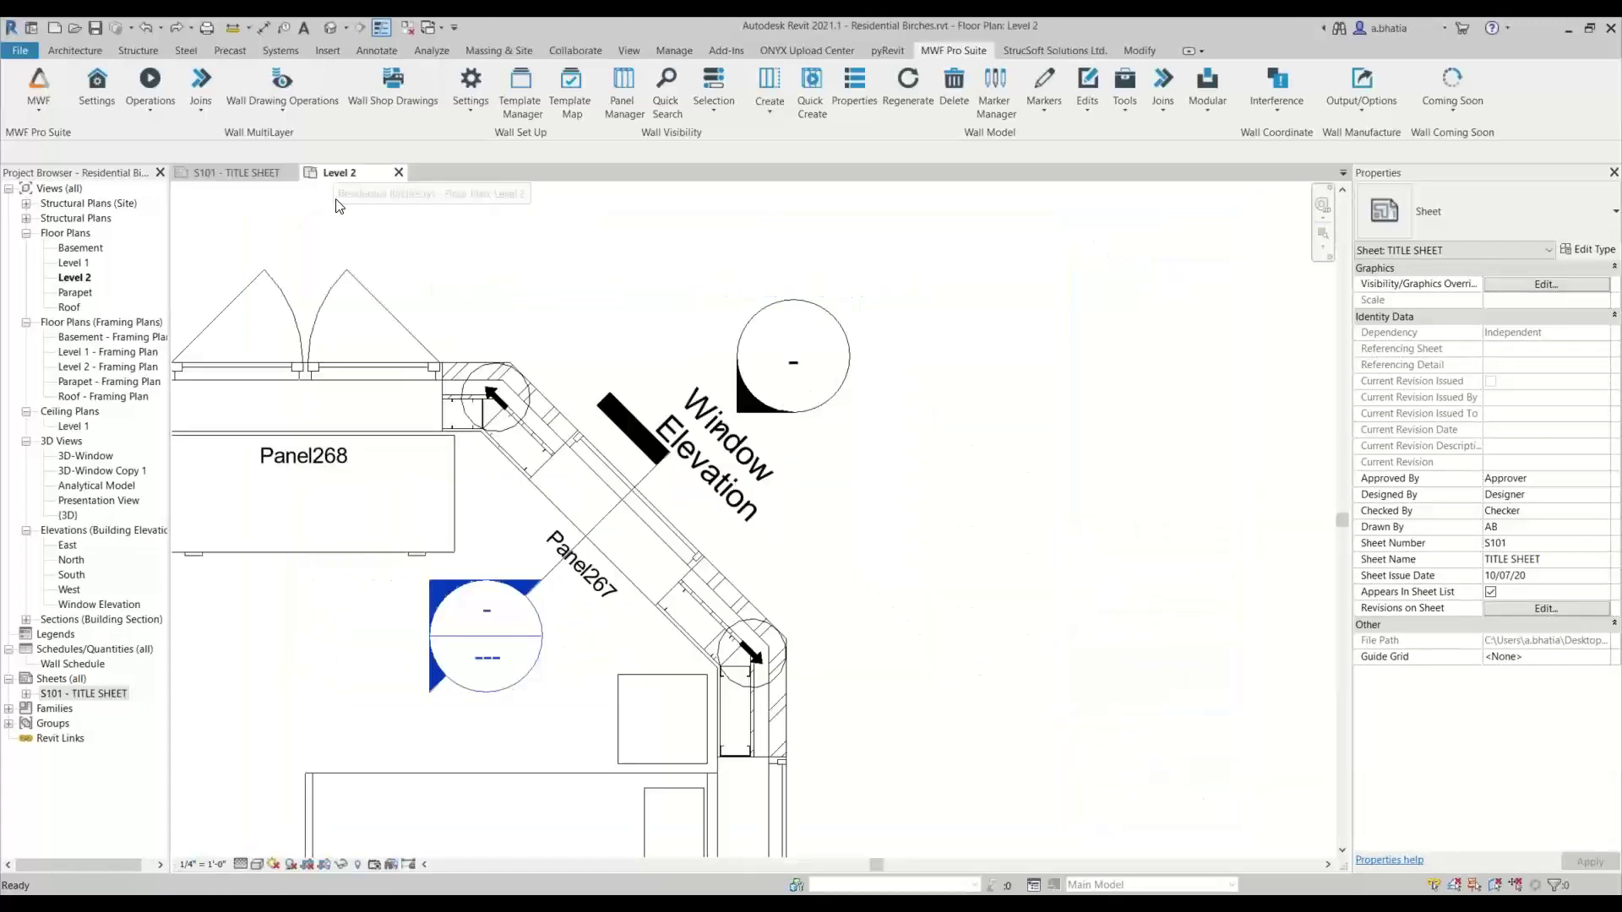
{"action": "scroll", "coordinate": [1087, 361], "scroll_direction": "down", "scroll_amount": 5}
{"action": "scroll", "coordinate": [549, 487], "scroll_direction": "up", "scroll_amount": 4}
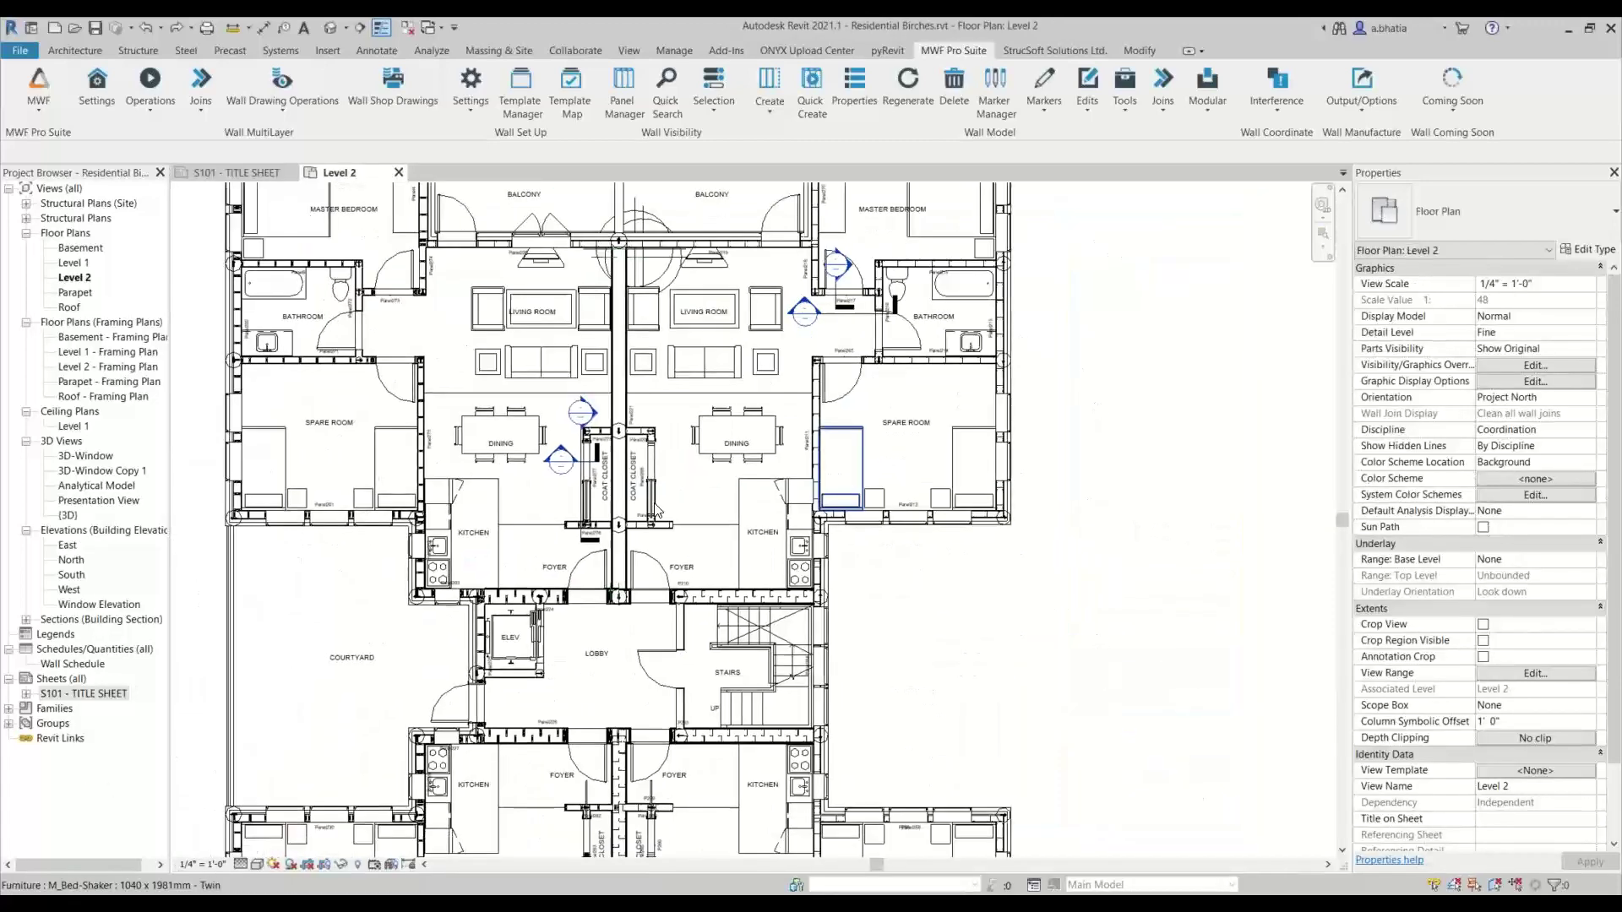
{"action": "scroll", "coordinate": [557, 473], "scroll_direction": "up", "scroll_amount": 7}
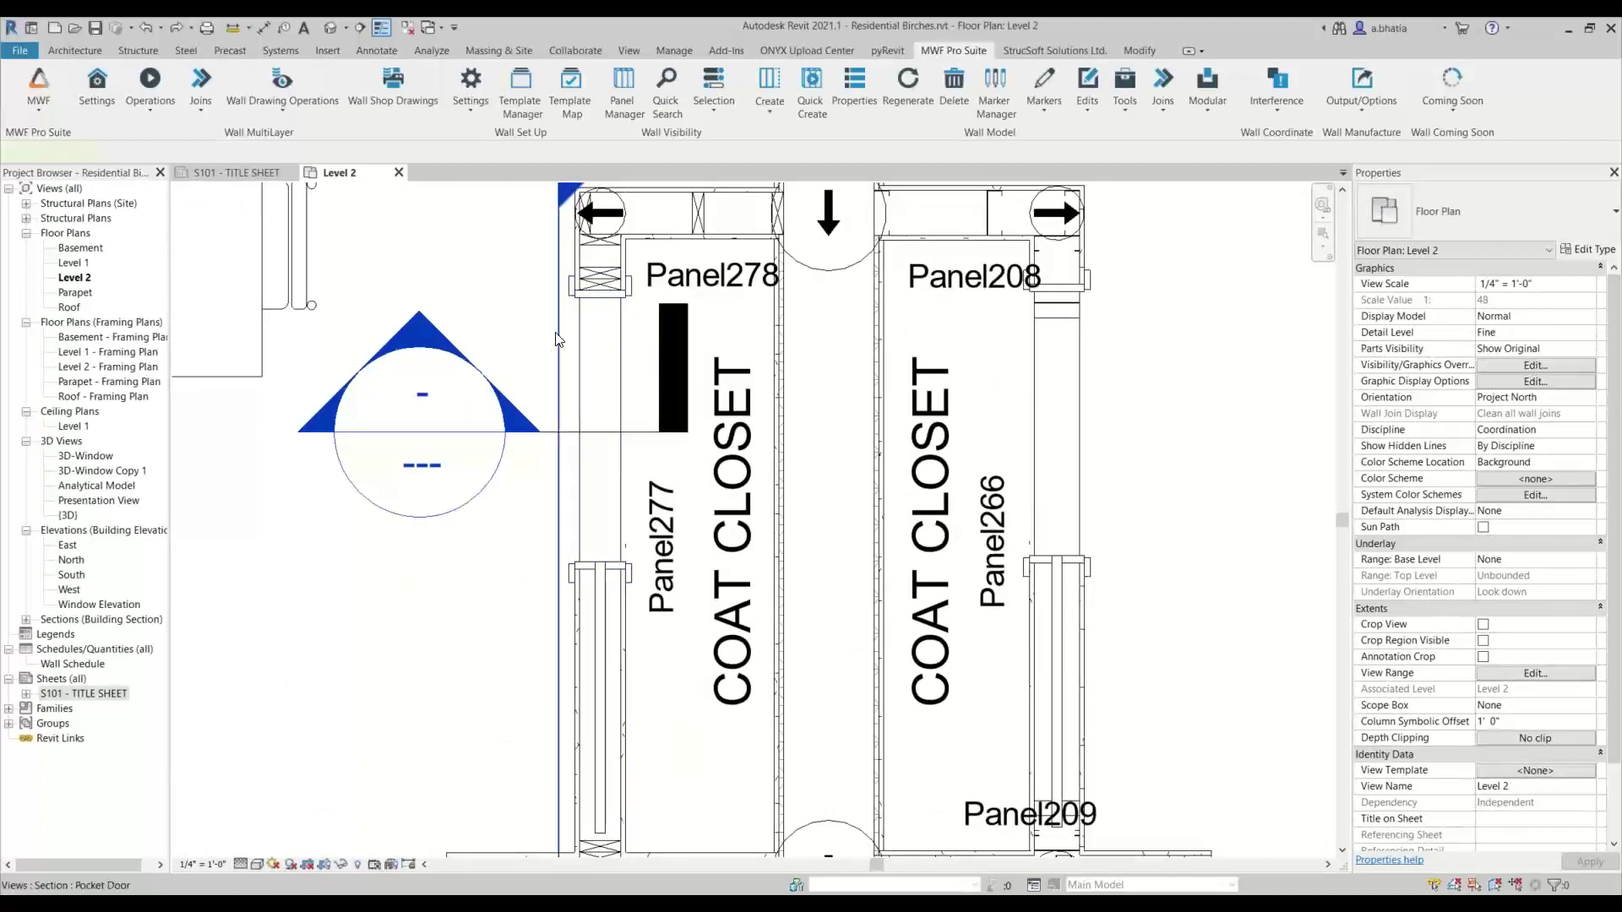
{"action": "right_click", "coordinate": [566, 372]}
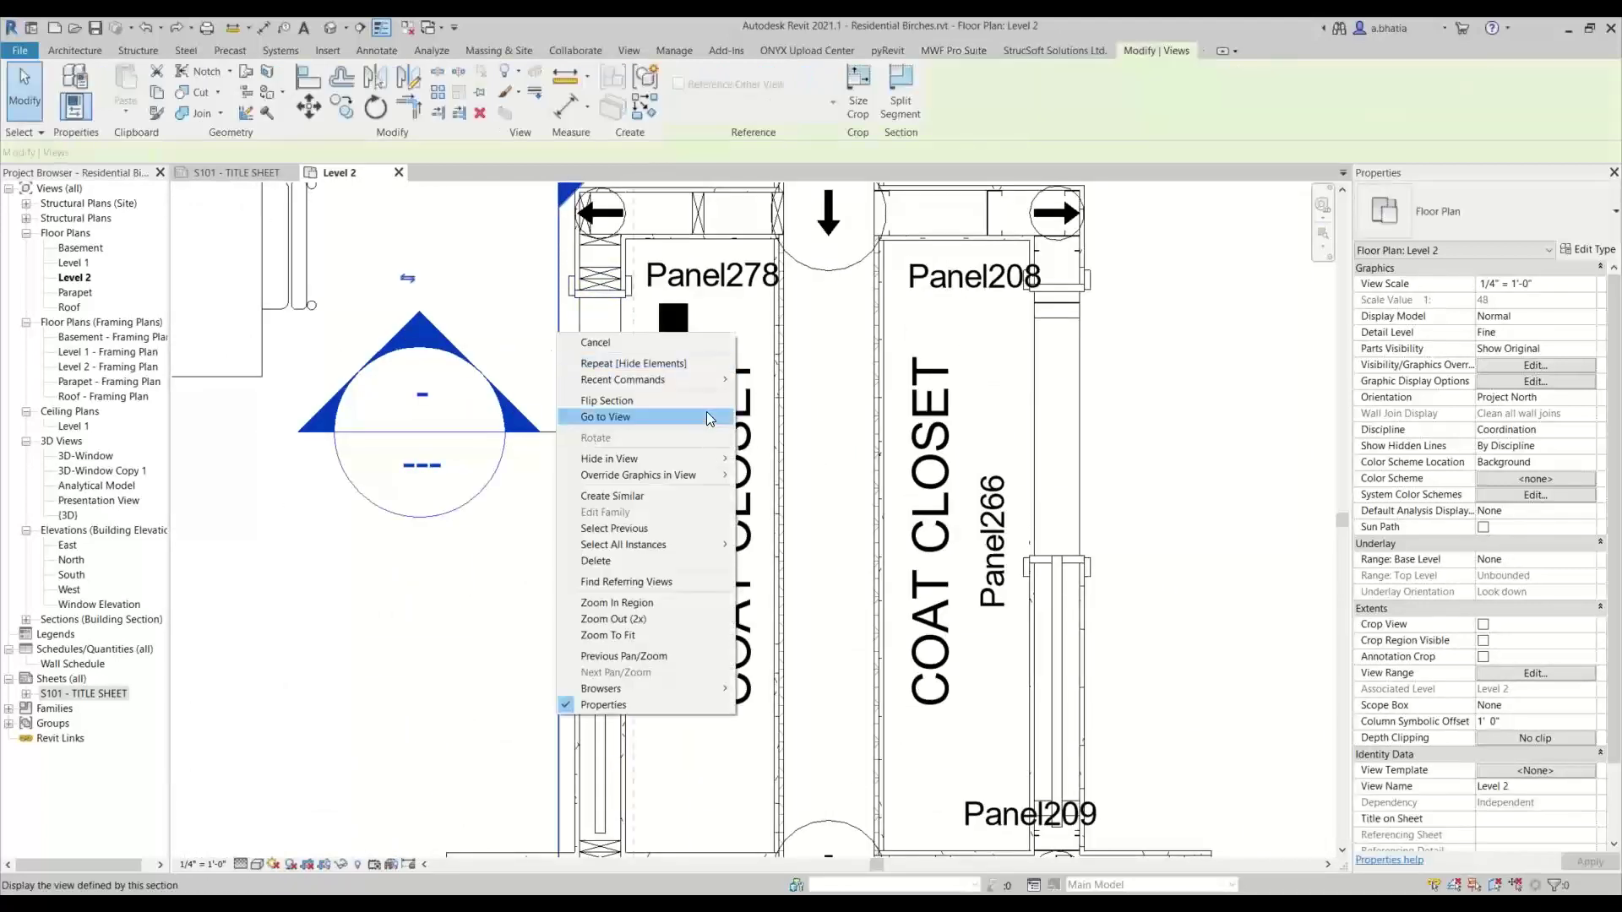
{"action": "left_click", "coordinate": [706, 413]}
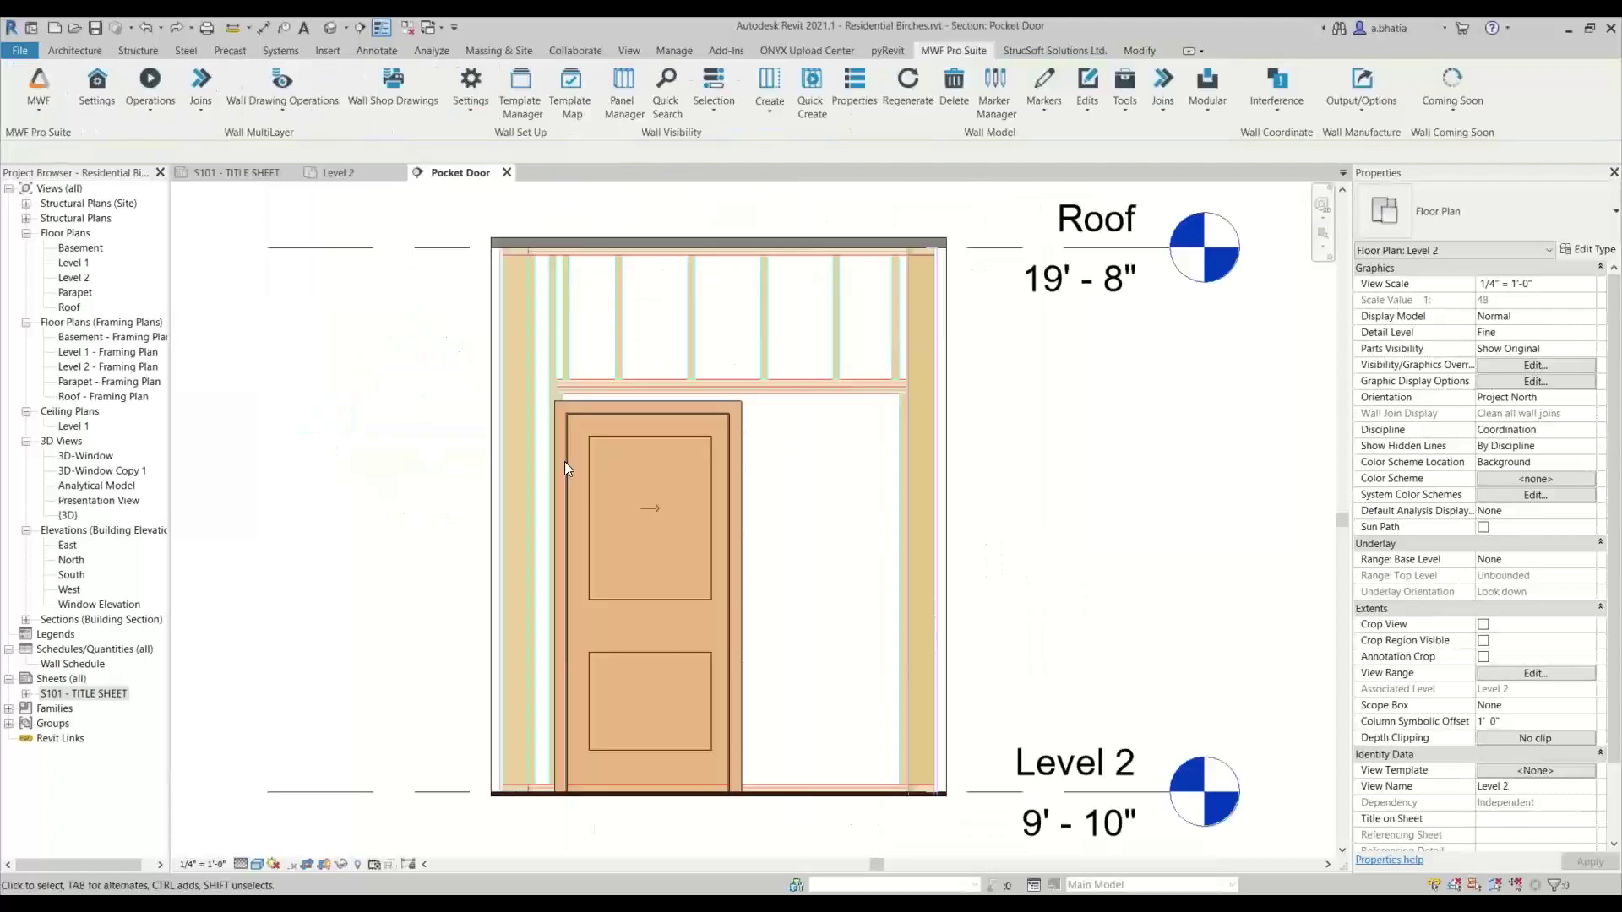
From the Level 2 plan, open the Pocket Door Section view using the section line that cuts across Panel277.
{"action": "left_click", "coordinate": [343, 175]}
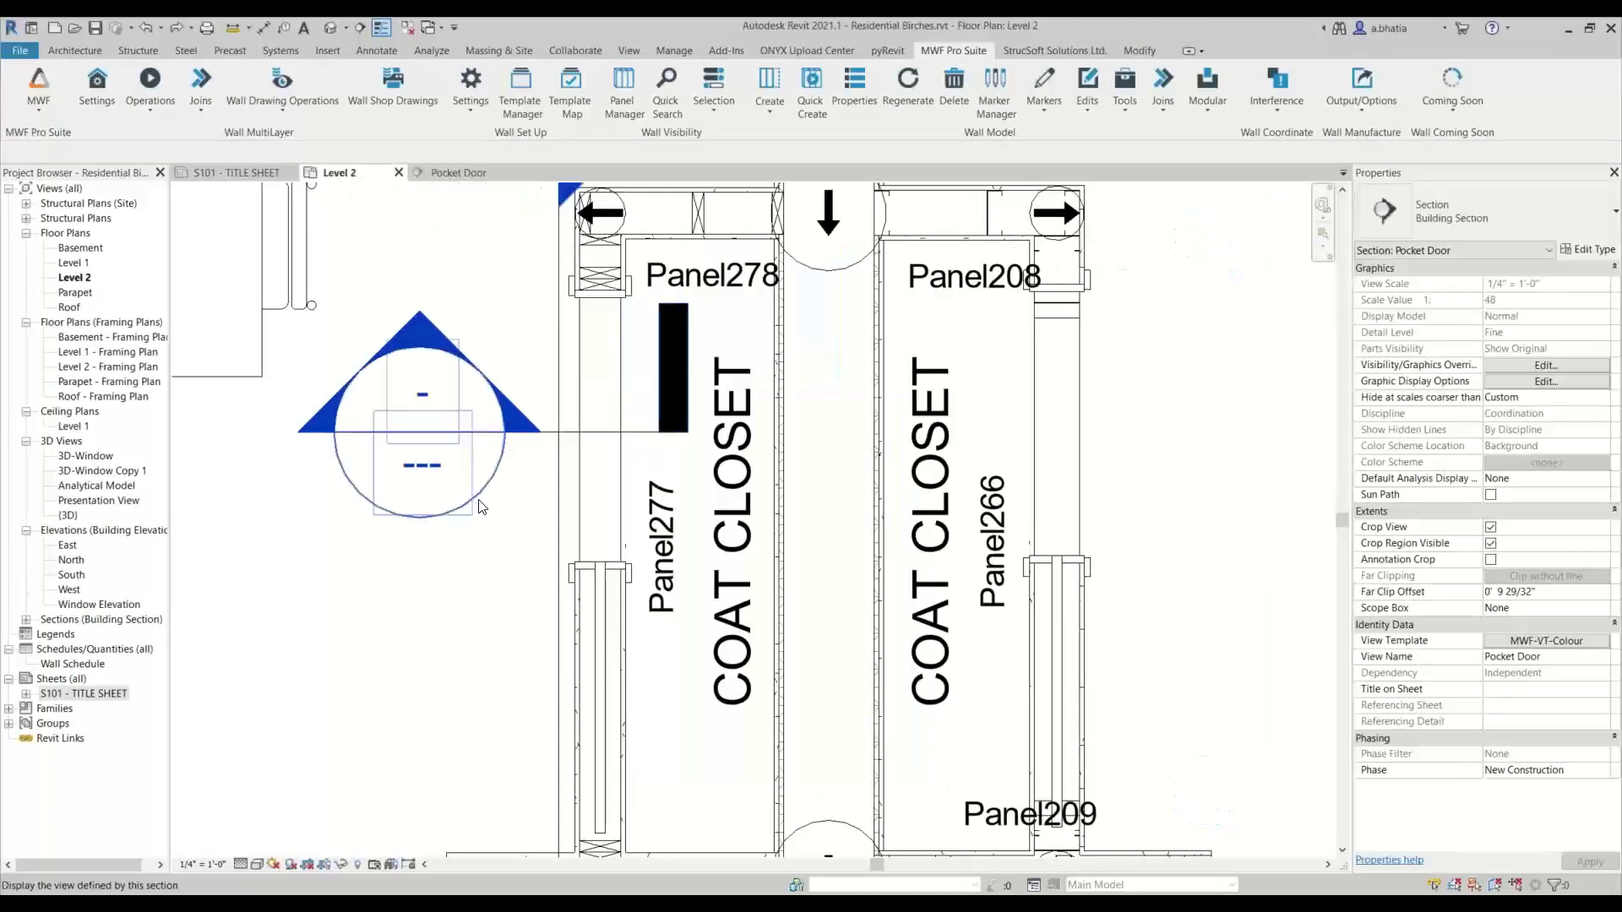
{"action": "right_click", "coordinate": [638, 438]}
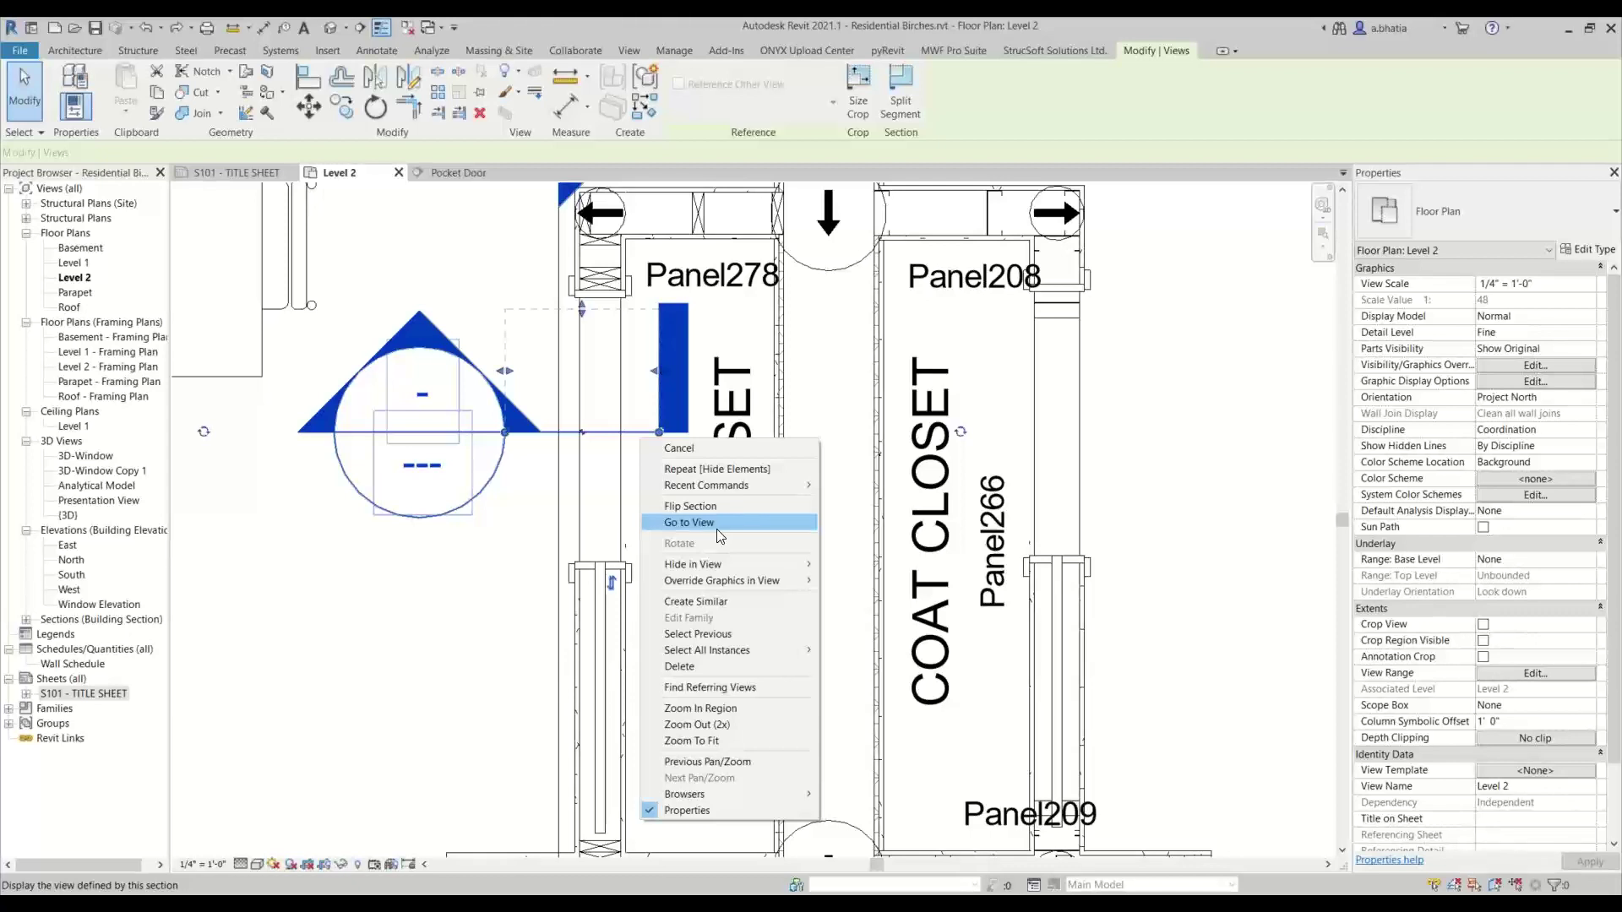
{"action": "left_click", "coordinate": [716, 529]}
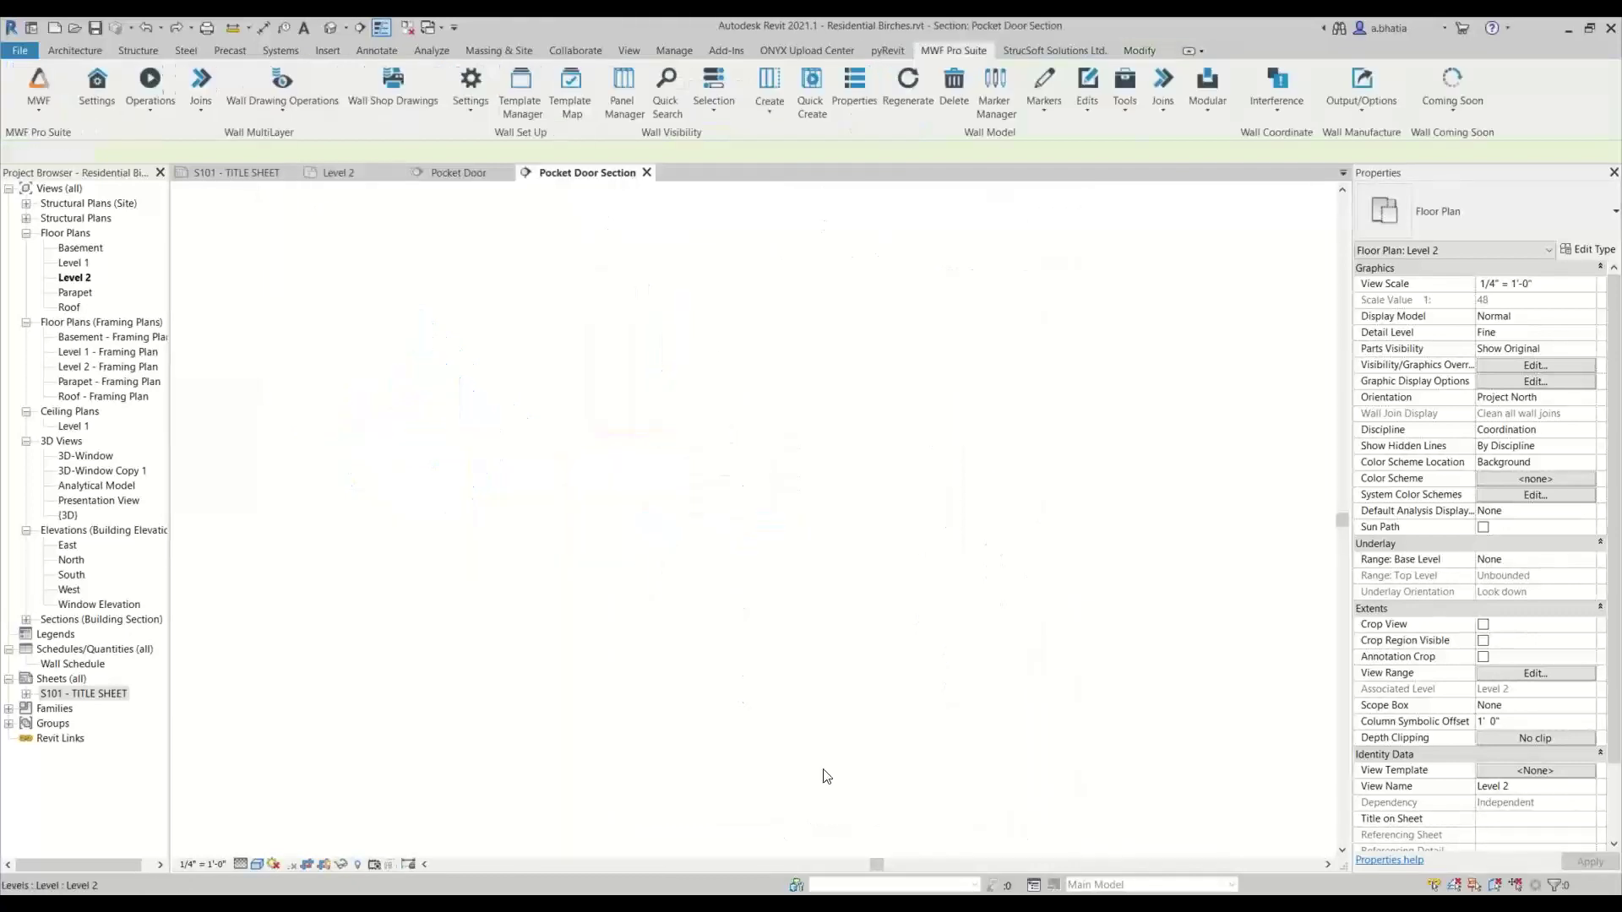
Examine the pocket door in cross-section, from the header above its frame to the bottom plate at Level 2.
{"action": "scroll", "coordinate": [659, 392], "scroll_direction": "up", "scroll_amount": 5}
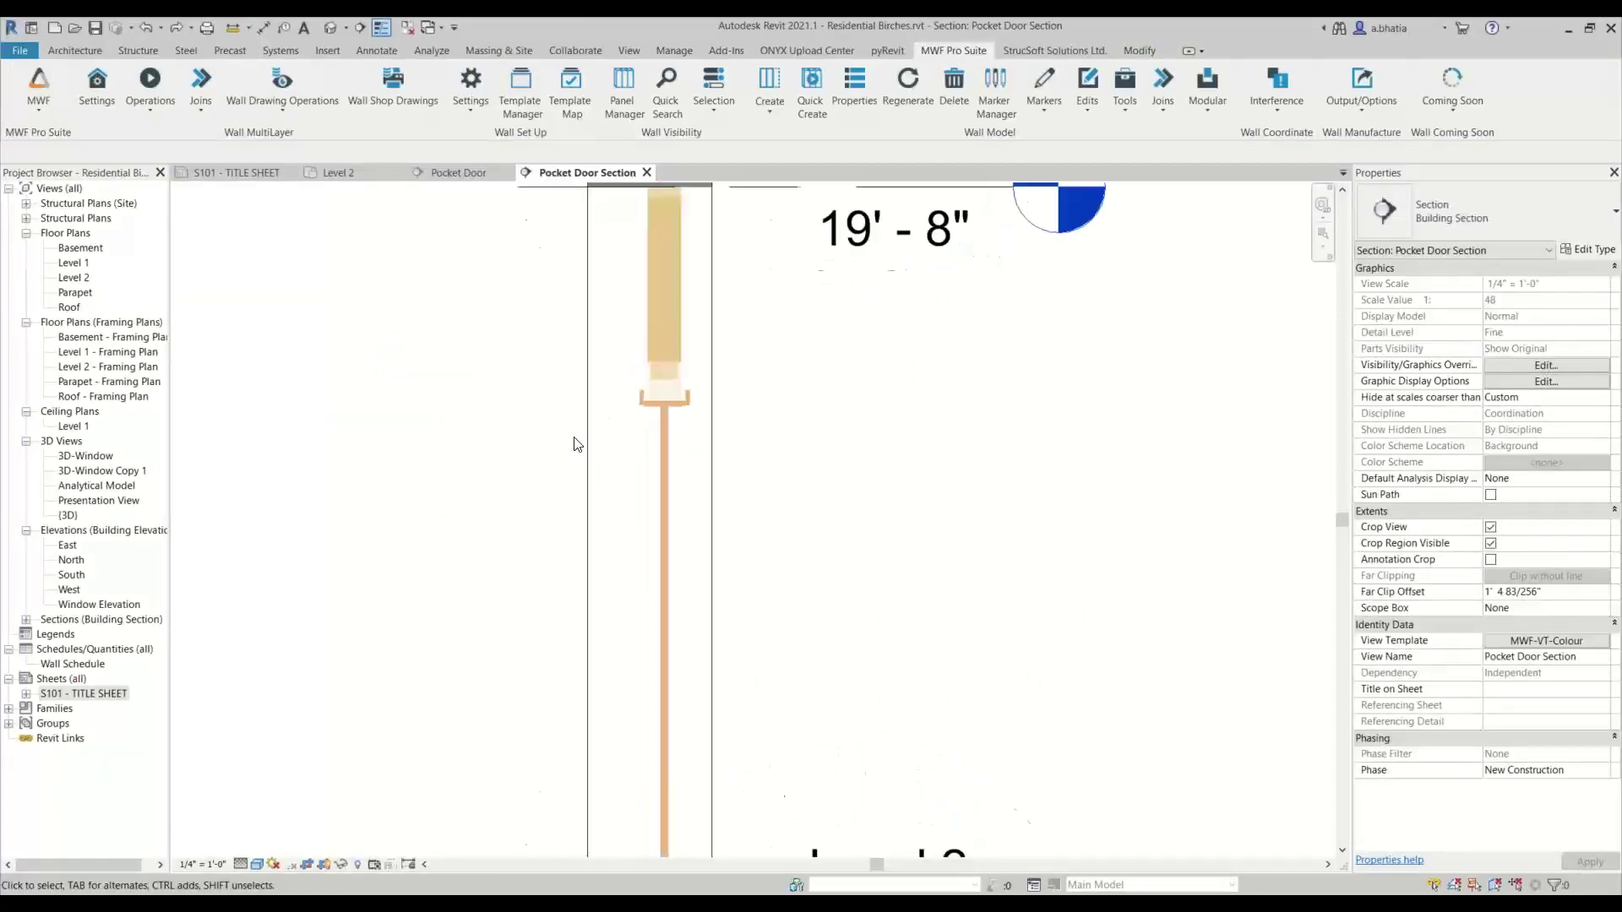
{"action": "scroll", "coordinate": [697, 385], "scroll_direction": "up", "scroll_amount": 3}
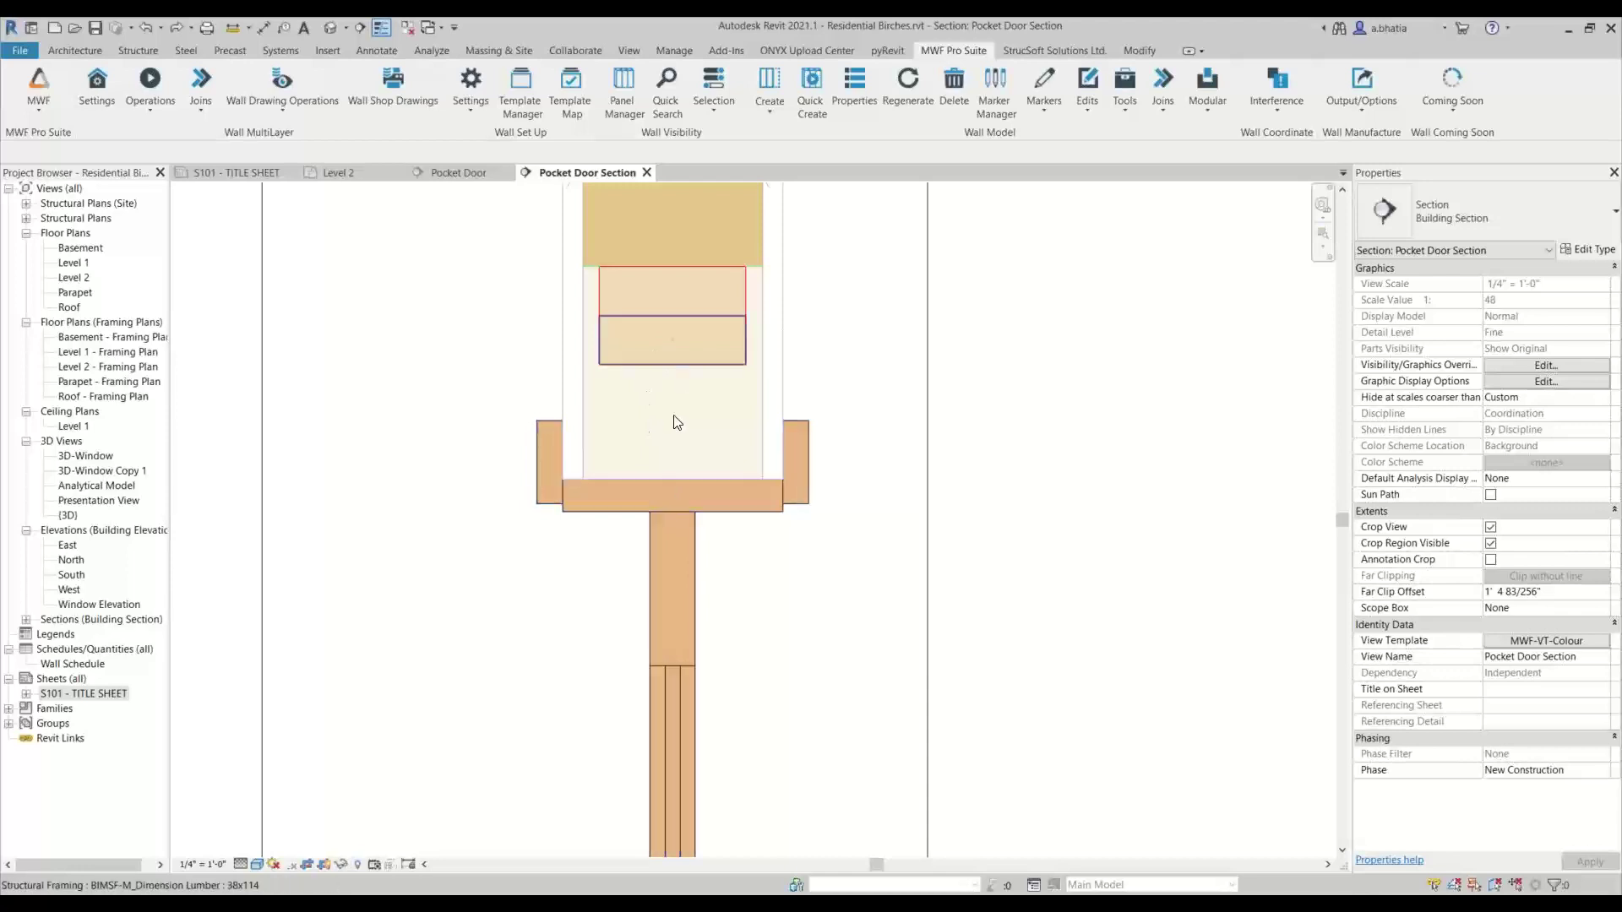
{"action": "scroll", "coordinate": [668, 422], "scroll_direction": "down", "scroll_amount": 4}
{"action": "scroll", "coordinate": [667, 481], "scroll_direction": "down", "scroll_amount": 3}
{"action": "scroll", "coordinate": [676, 735], "scroll_direction": "up", "scroll_amount": 6}
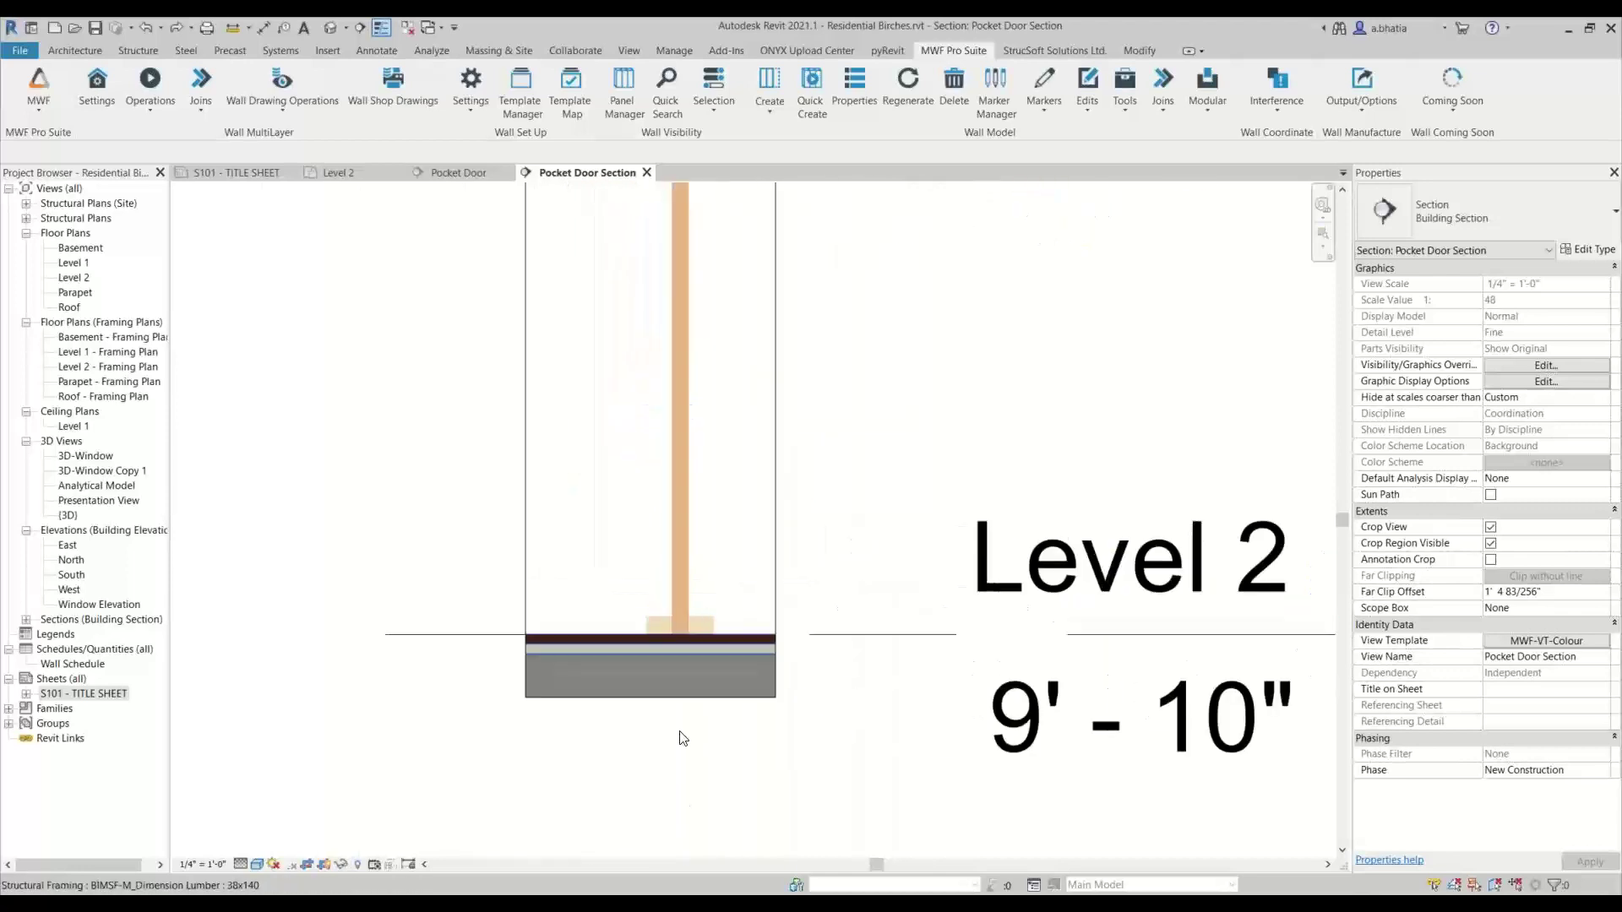
{"action": "scroll", "coordinate": [720, 409], "scroll_direction": "down", "scroll_amount": 4}
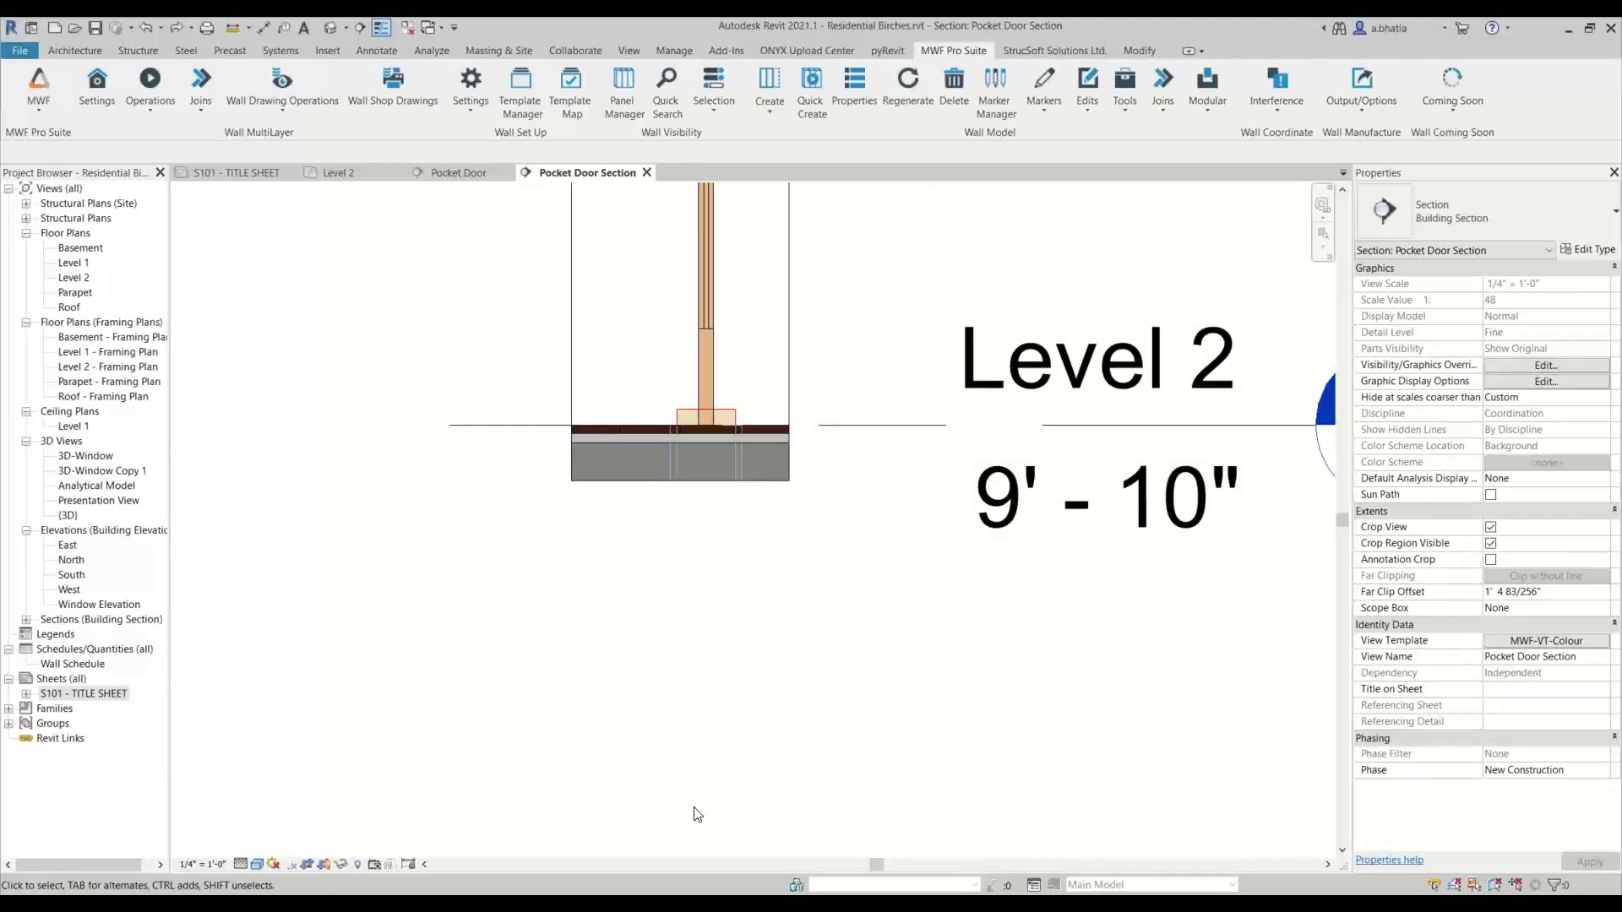
{"action": "scroll", "coordinate": [697, 813], "scroll_direction": "down", "scroll_amount": 4}
Examine the header plies between the cripple stud and the pocket door's head frame in the cross-section.
{"action": "scroll", "coordinate": [659, 451], "scroll_direction": "up", "scroll_amount": 3}
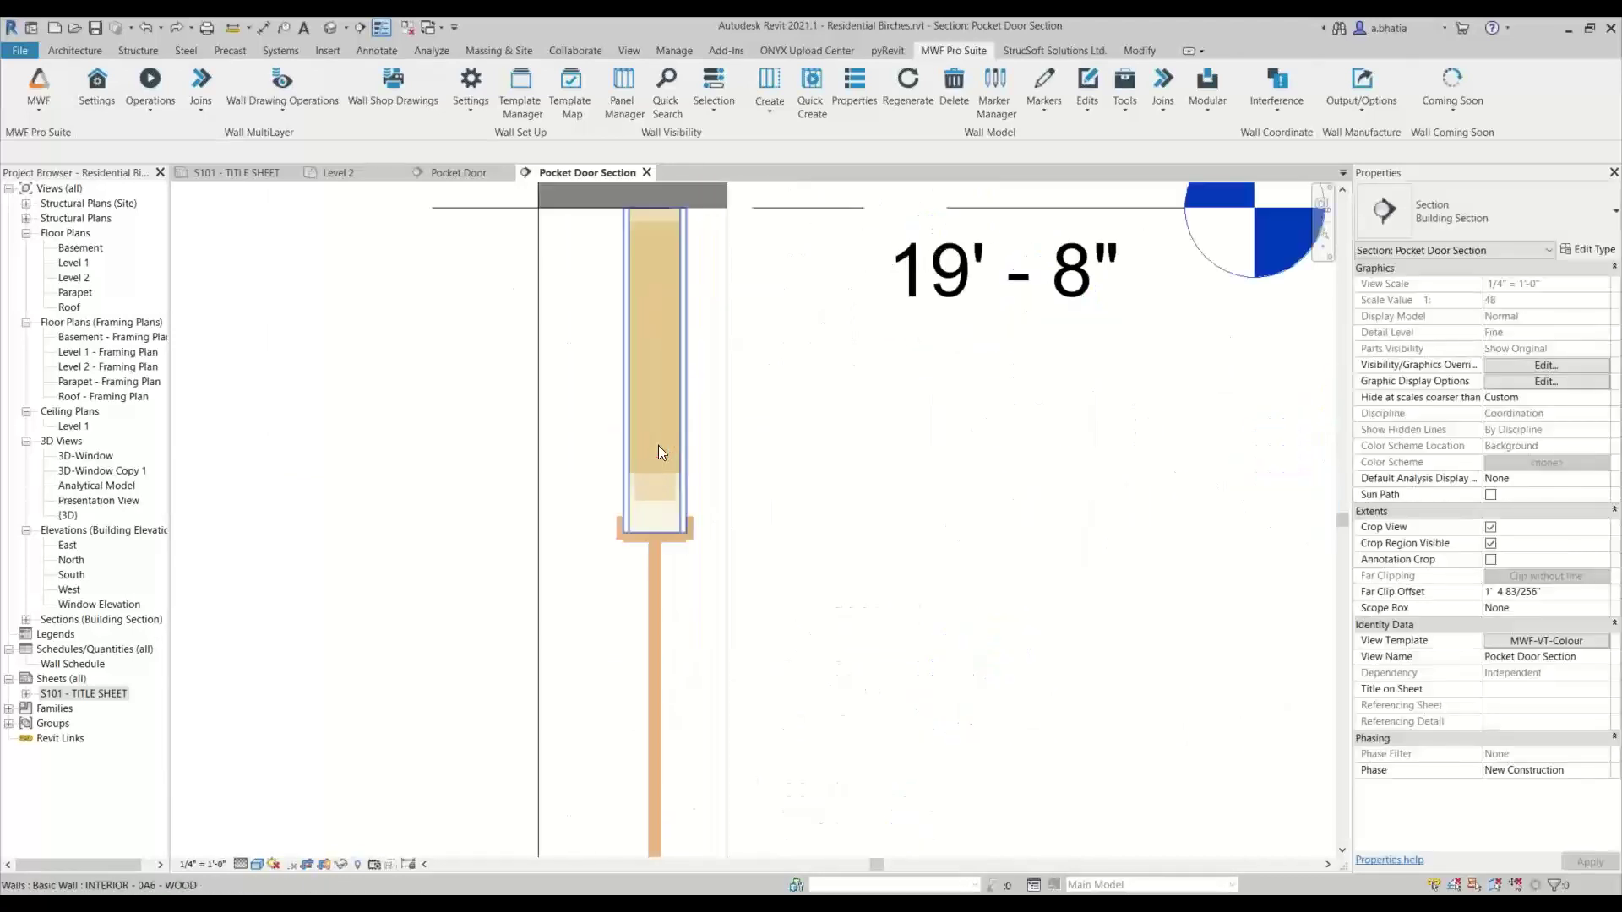
{"action": "scroll", "coordinate": [655, 451], "scroll_direction": "up", "scroll_amount": 4}
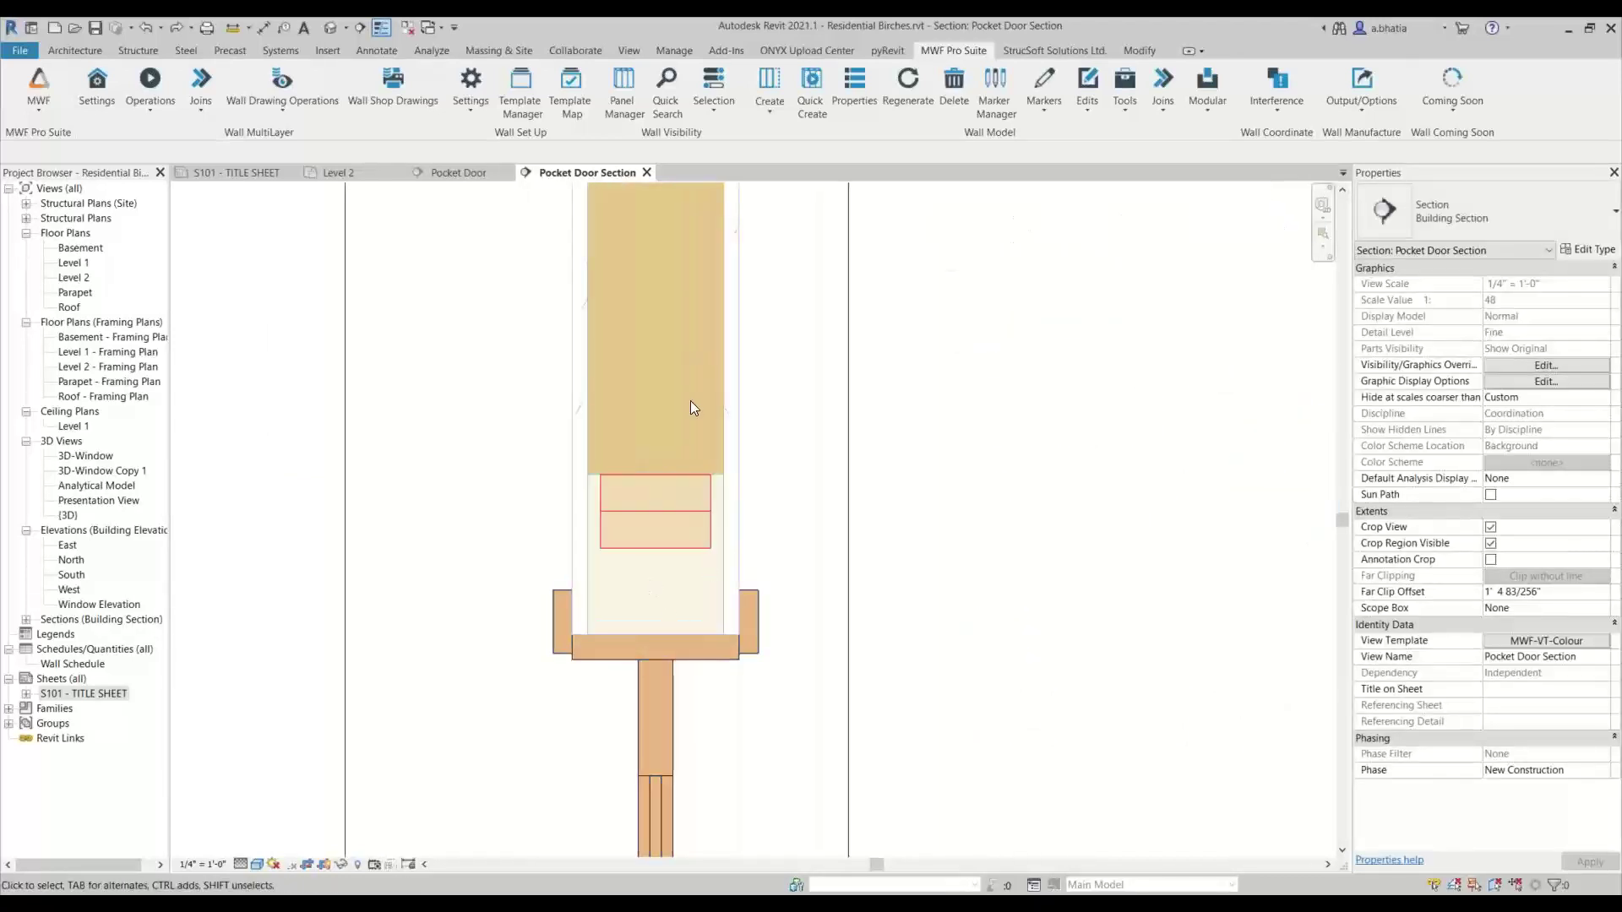
{"action": "scroll", "coordinate": [624, 562], "scroll_direction": "up", "scroll_amount": 3}
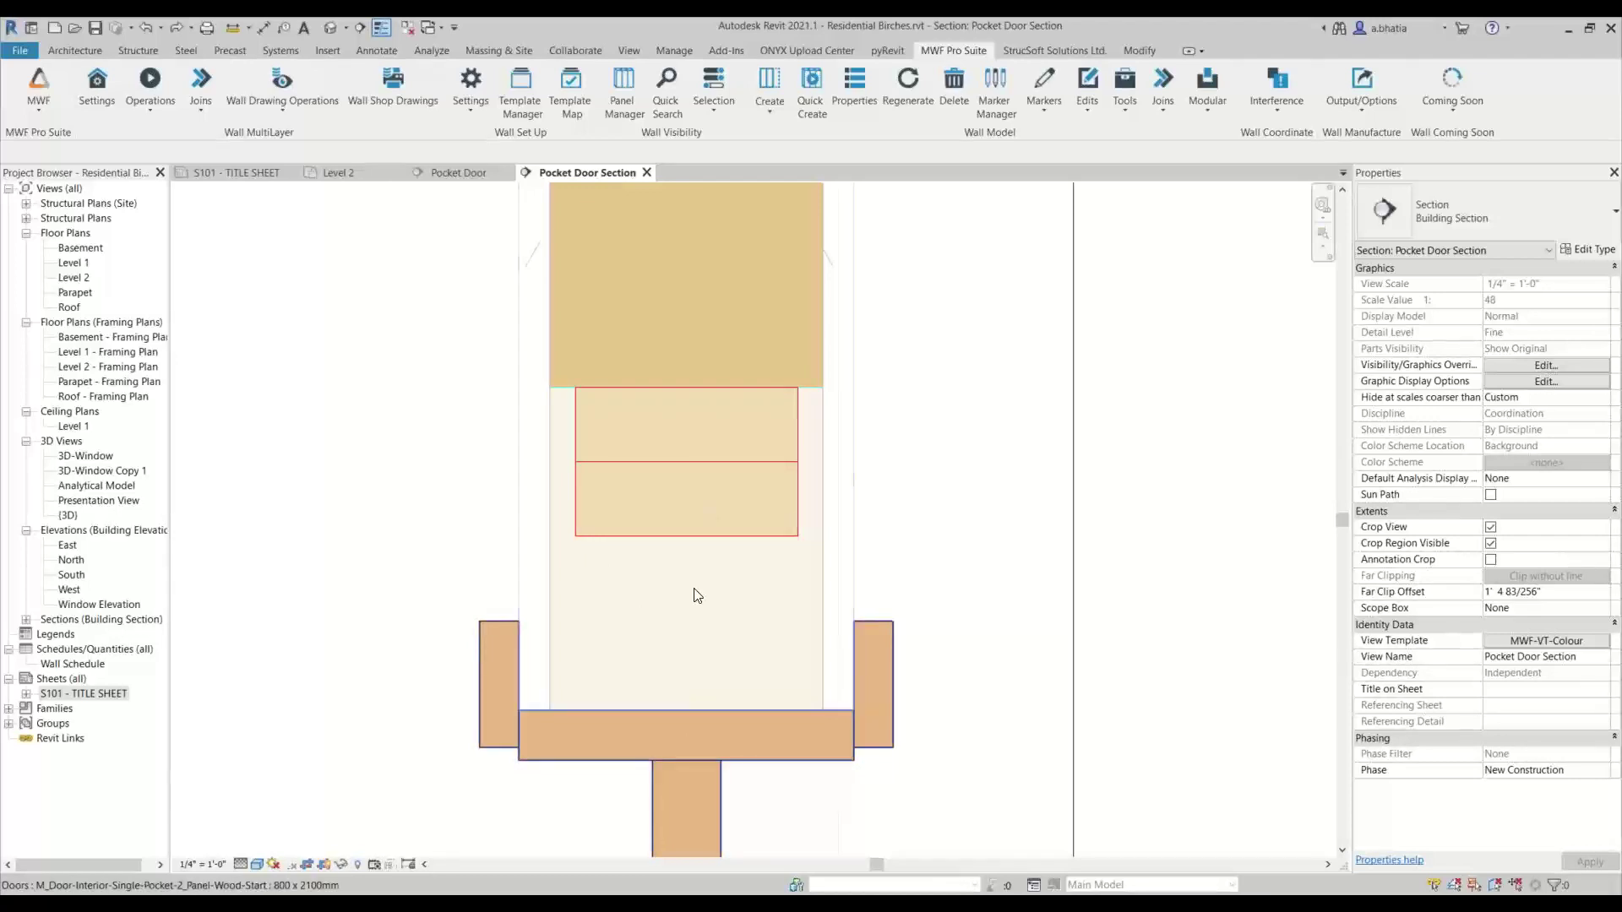
{"action": "scroll", "coordinate": [695, 595], "scroll_direction": "down", "scroll_amount": 7}
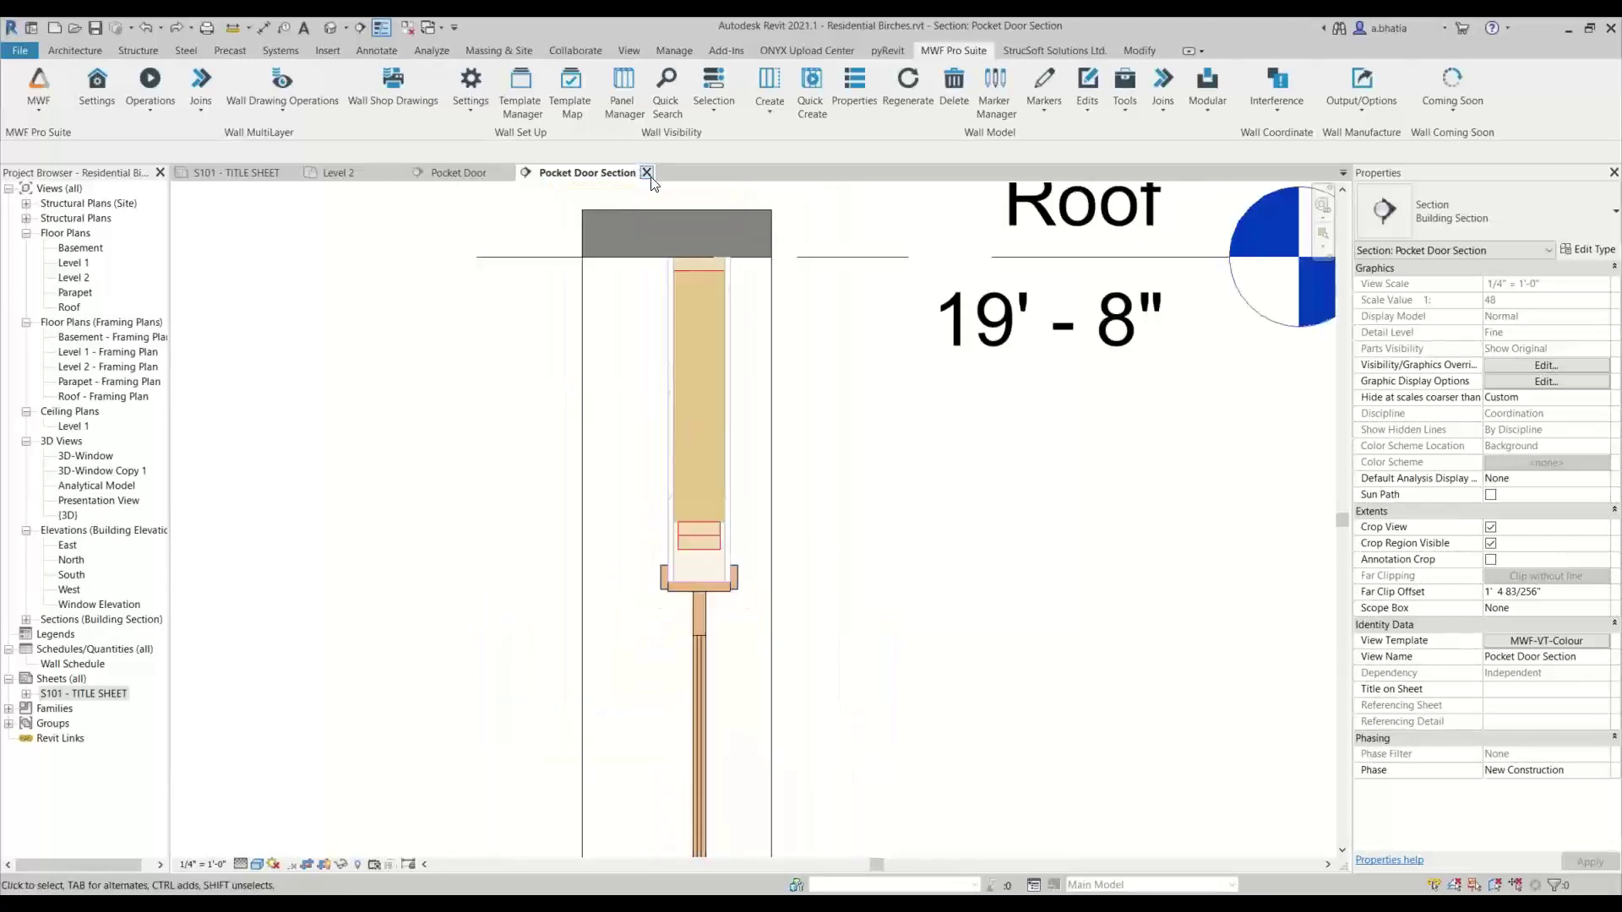
{"action": "scroll", "coordinate": [711, 500], "scroll_direction": "up", "scroll_amount": 8}
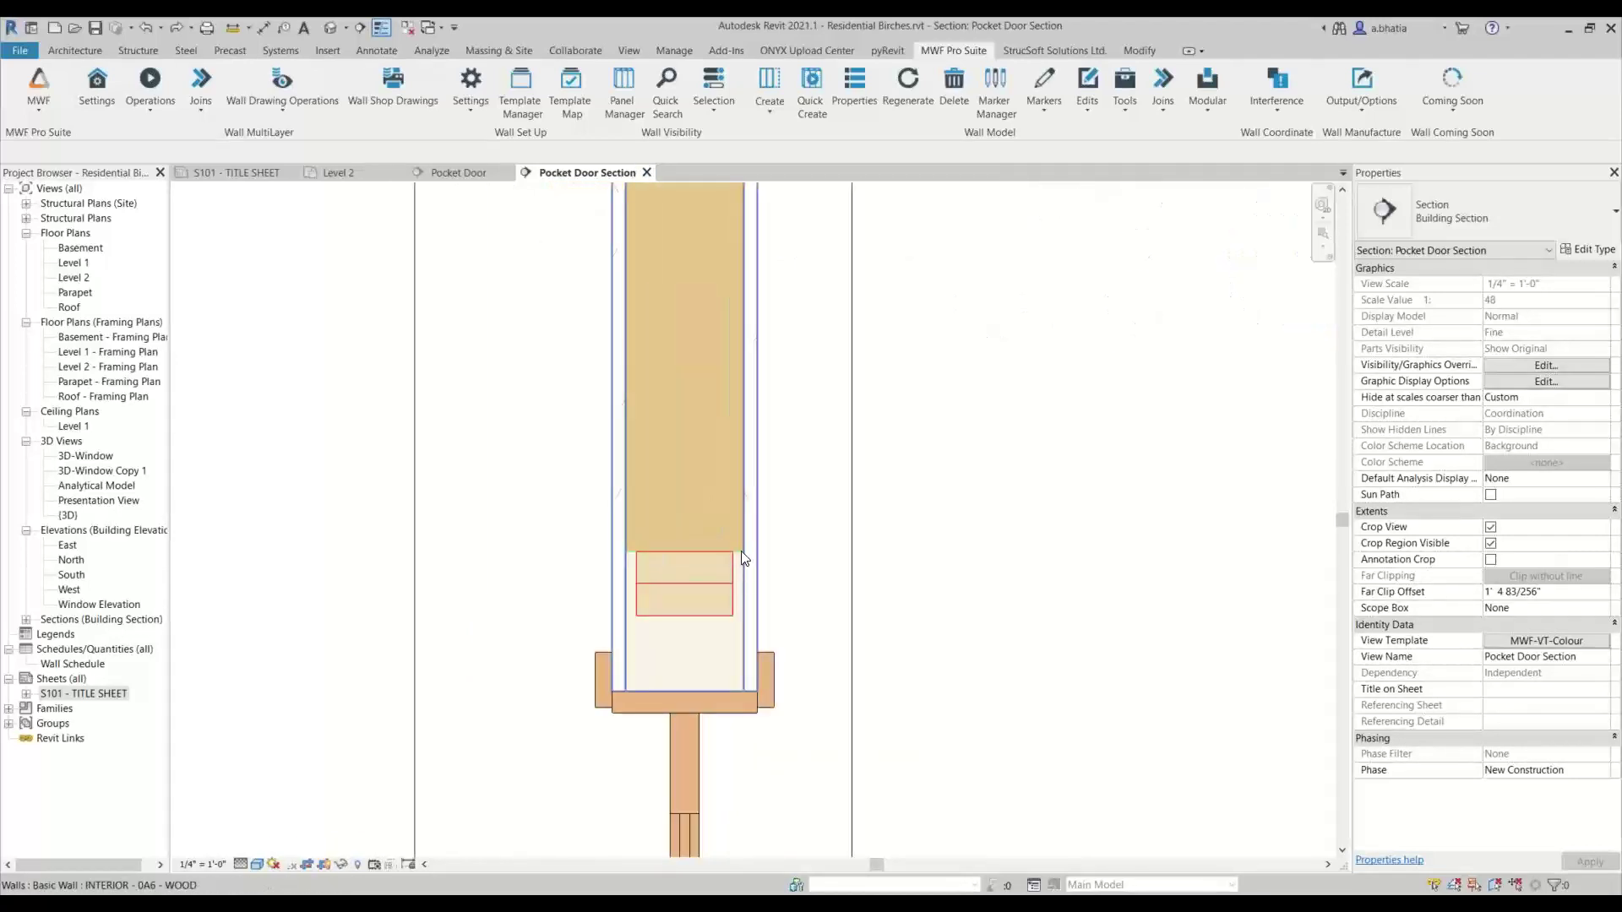
{"action": "left_click", "coordinate": [740, 553]}
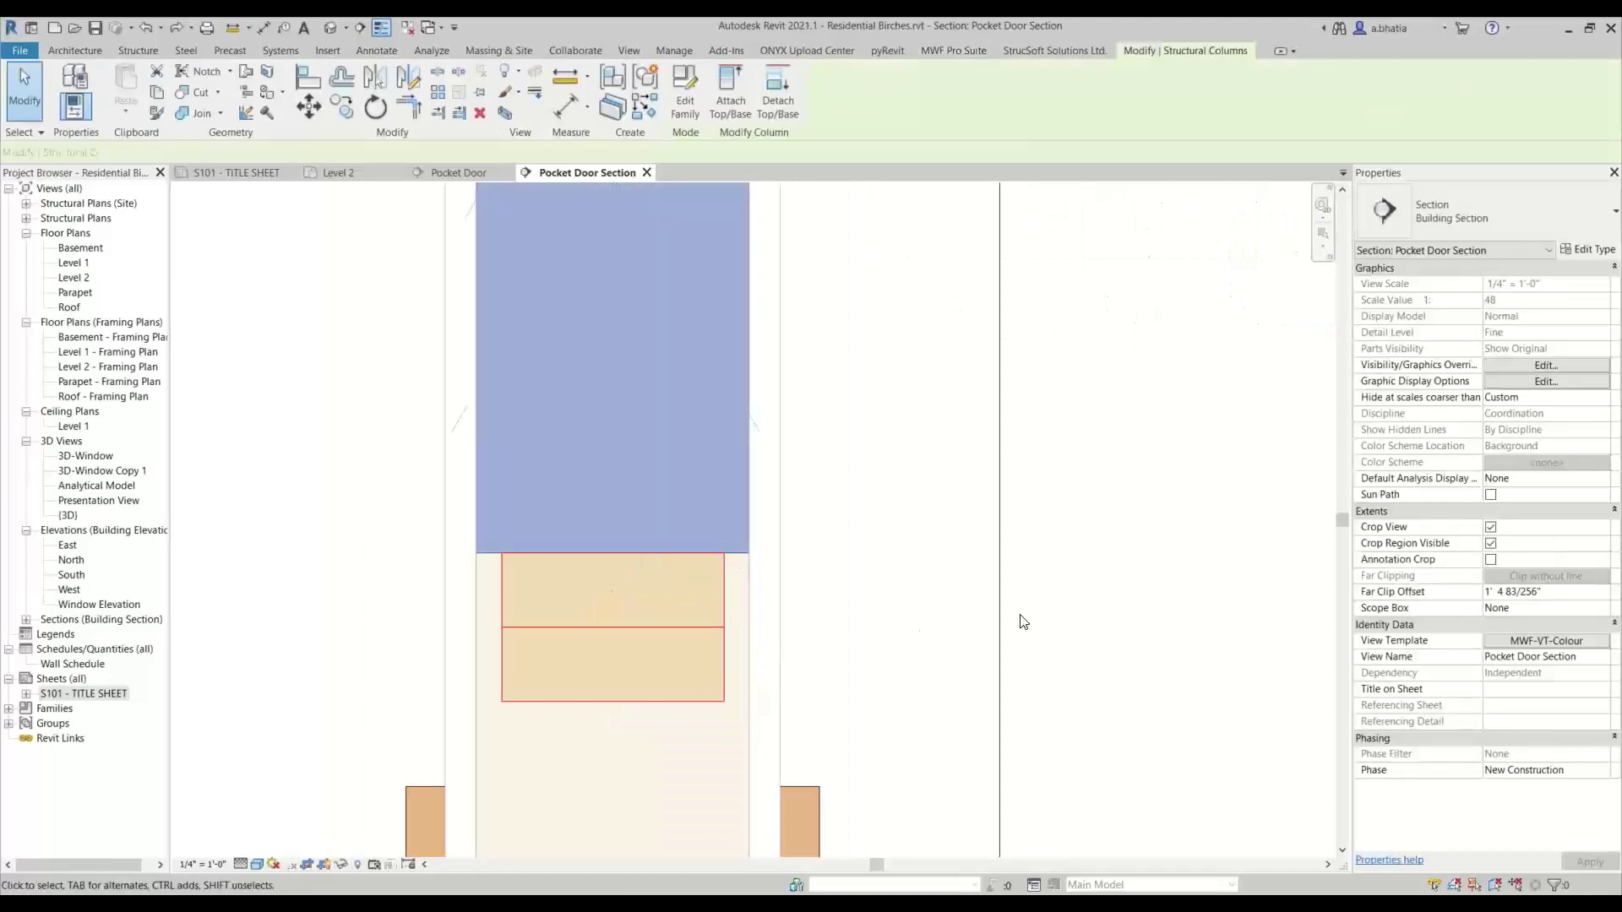
{"action": "left_click", "coordinate": [862, 426]}
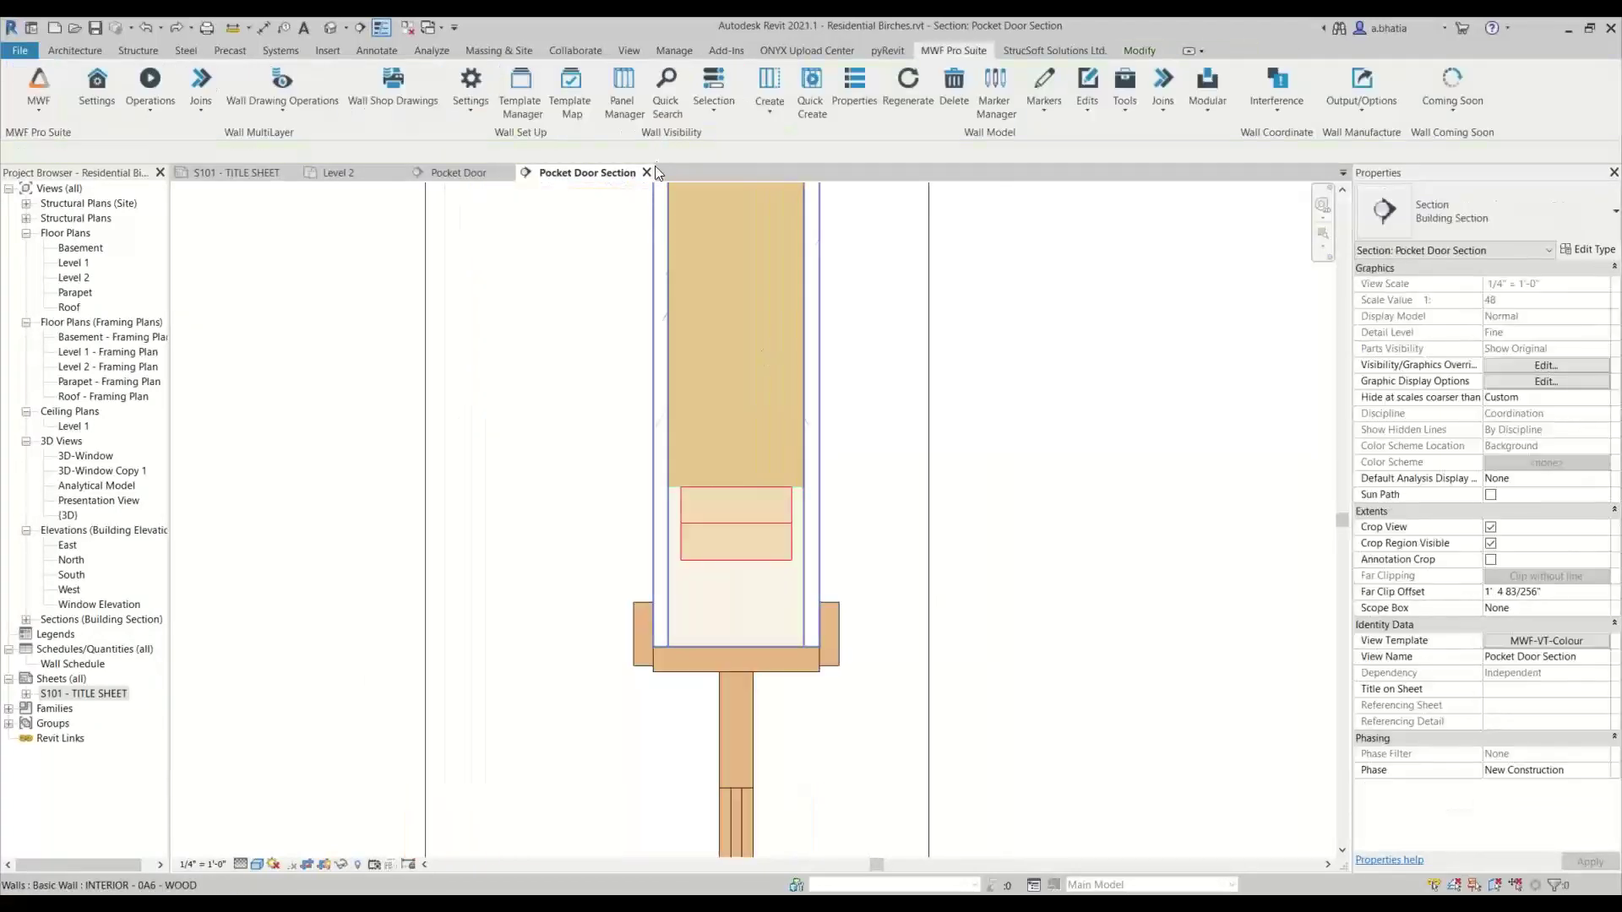
Close the Pocket Door Section view, dismiss the save reminder without saving, and return to the Pocket Door view.
{"action": "left_click", "coordinate": [647, 172]}
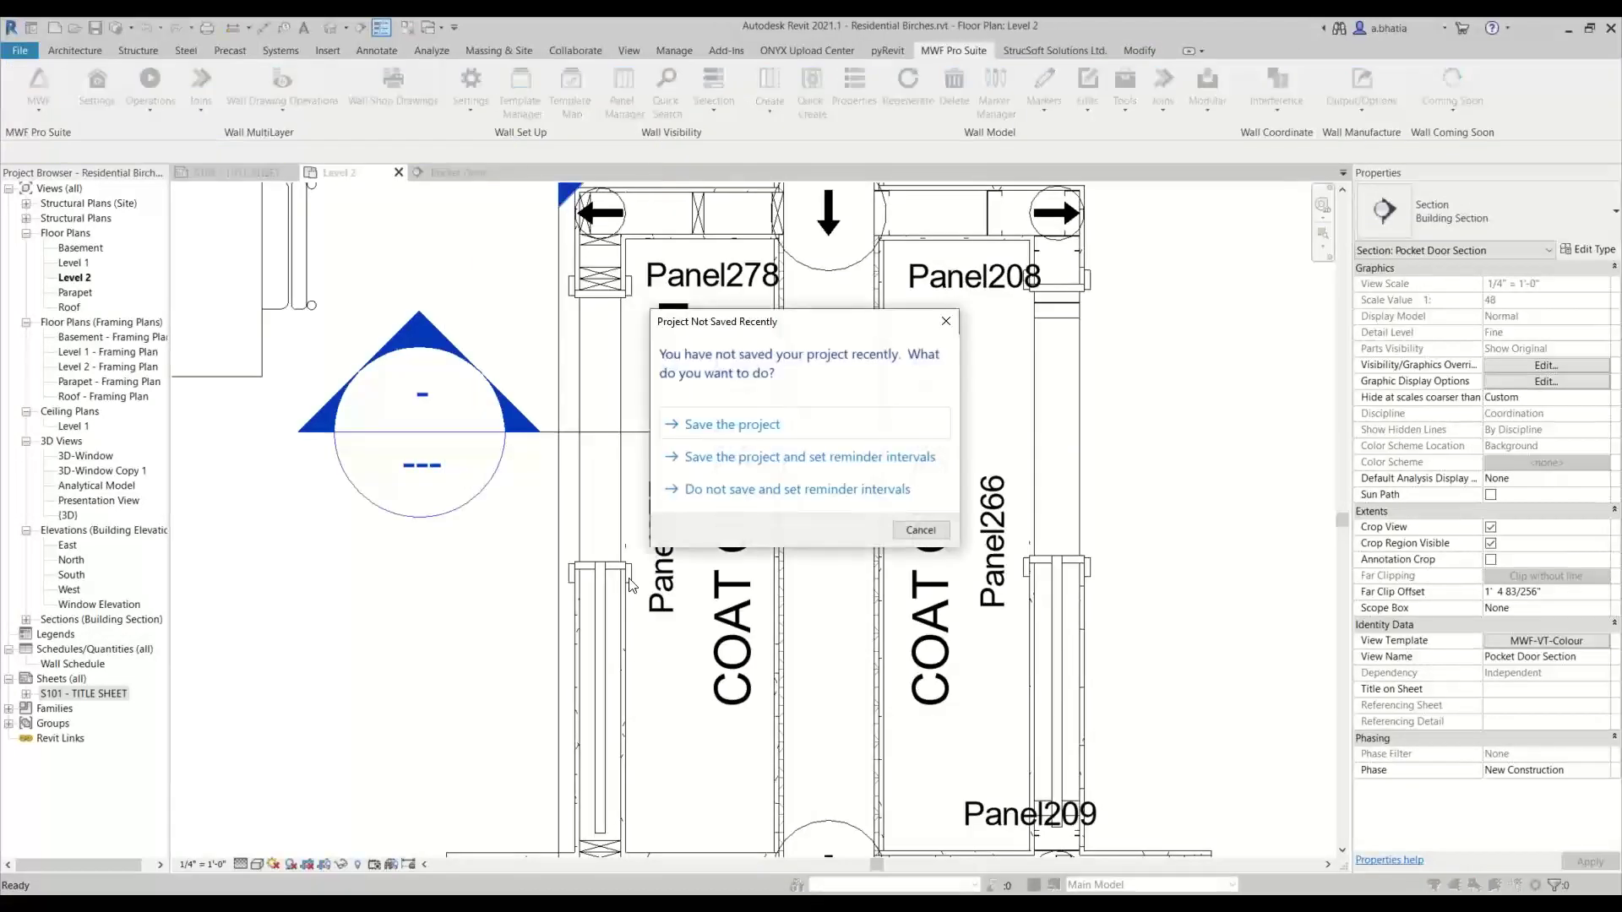
{"action": "left_click", "coordinate": [944, 533]}
{"action": "left_click", "coordinate": [452, 172]}
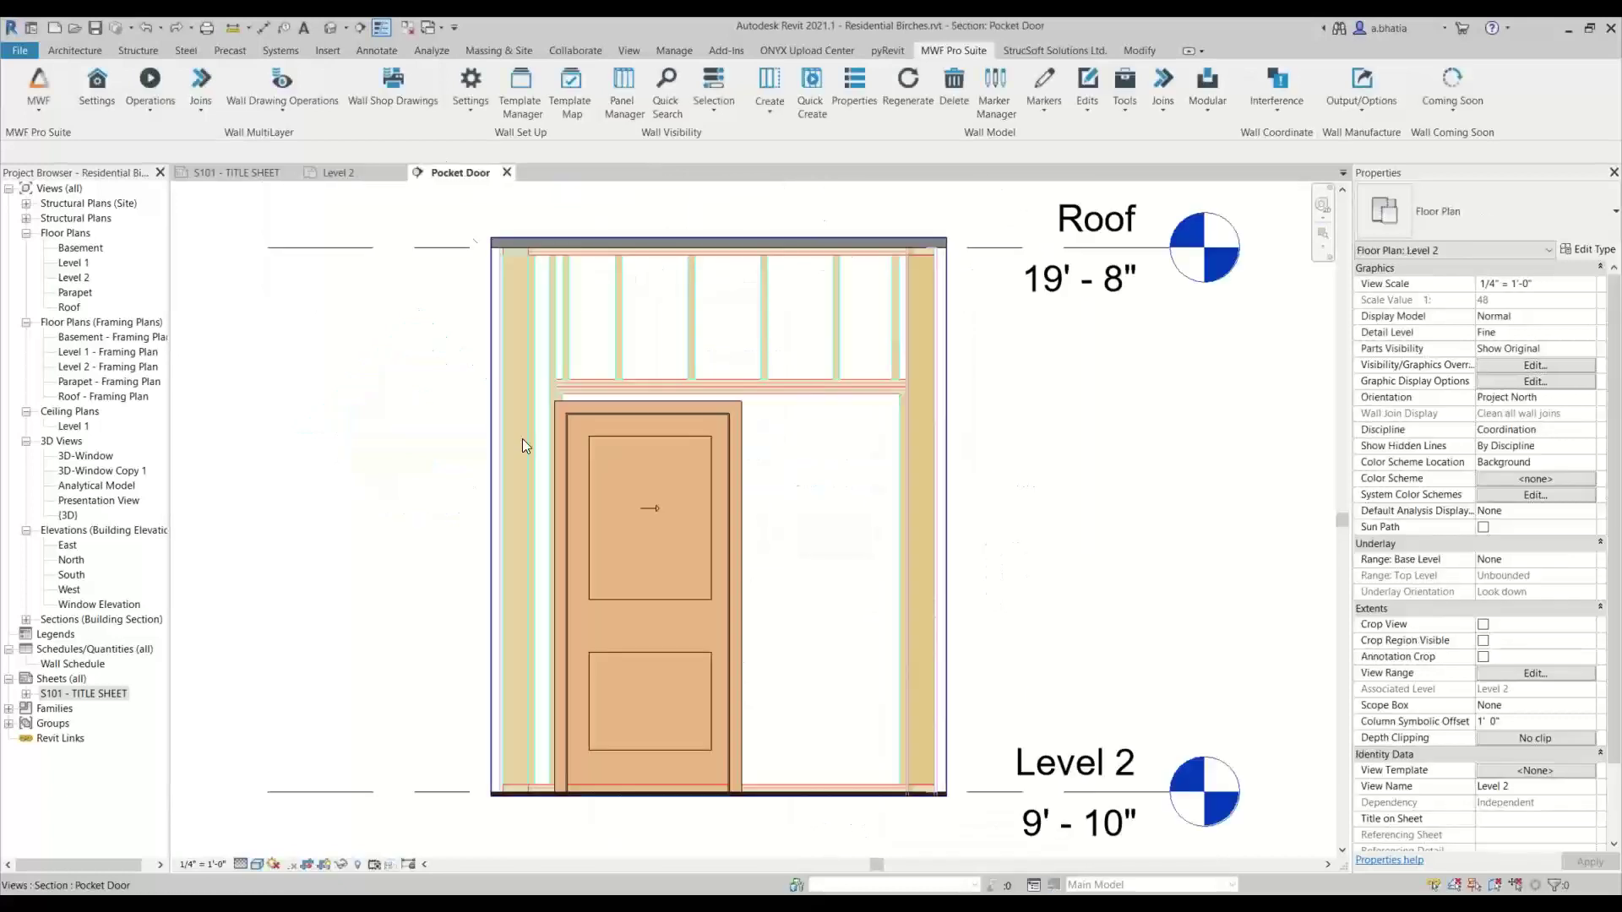
Examine the header and its clearance above the pocket door in the Pocket Door view.
{"action": "scroll", "coordinate": [608, 419], "scroll_direction": "up", "scroll_amount": 4}
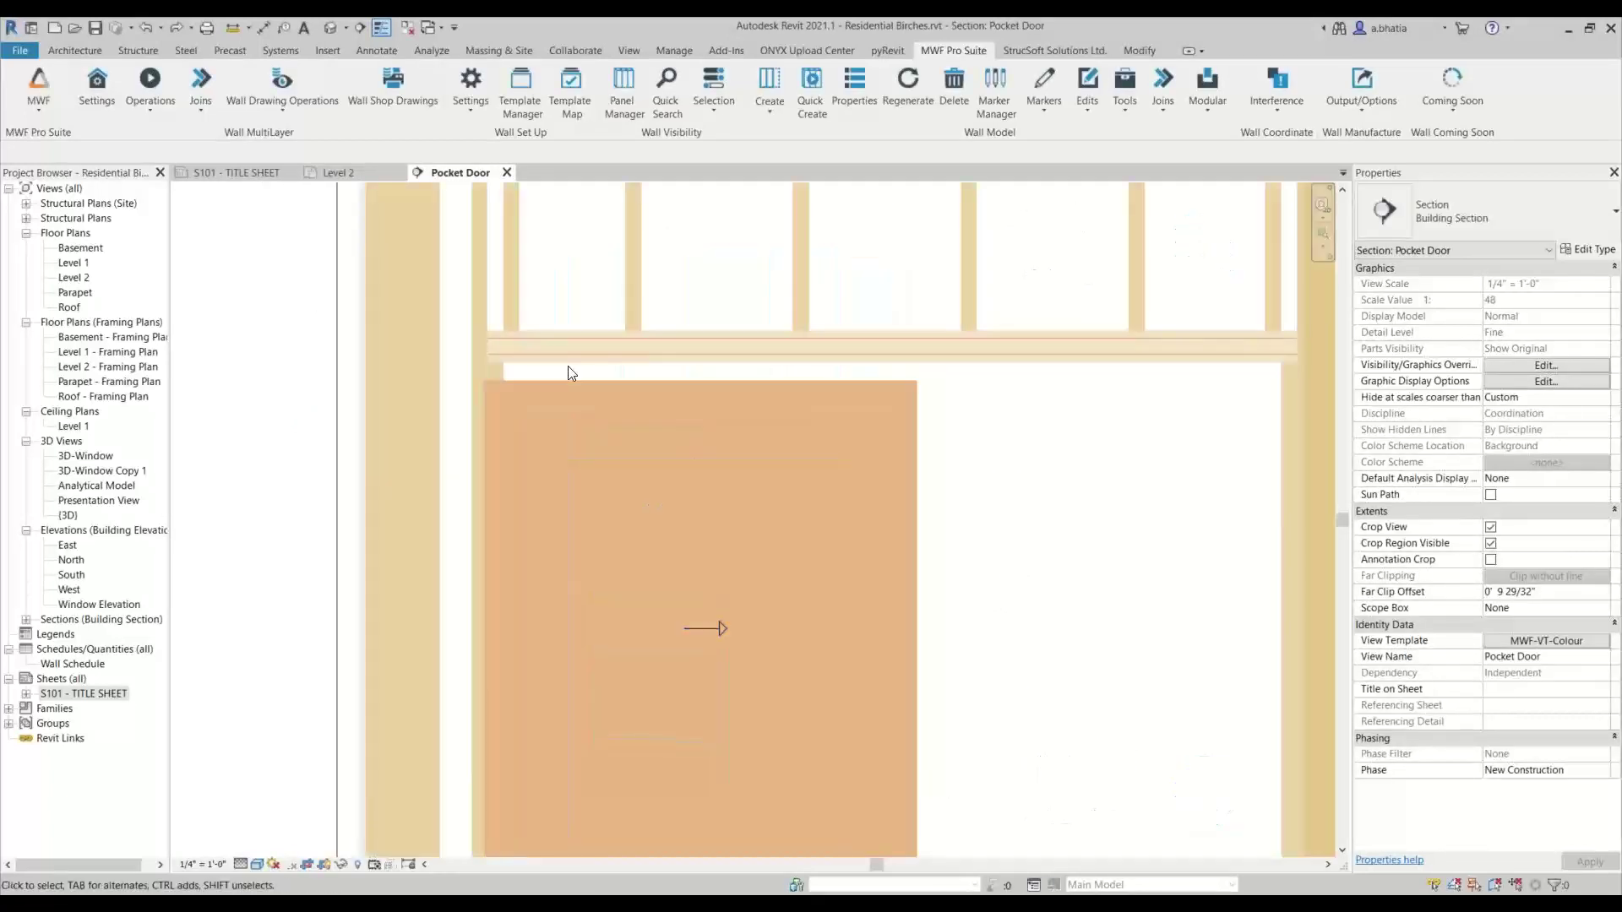
{"action": "scroll", "coordinate": [555, 348], "scroll_direction": "down", "scroll_amount": 4}
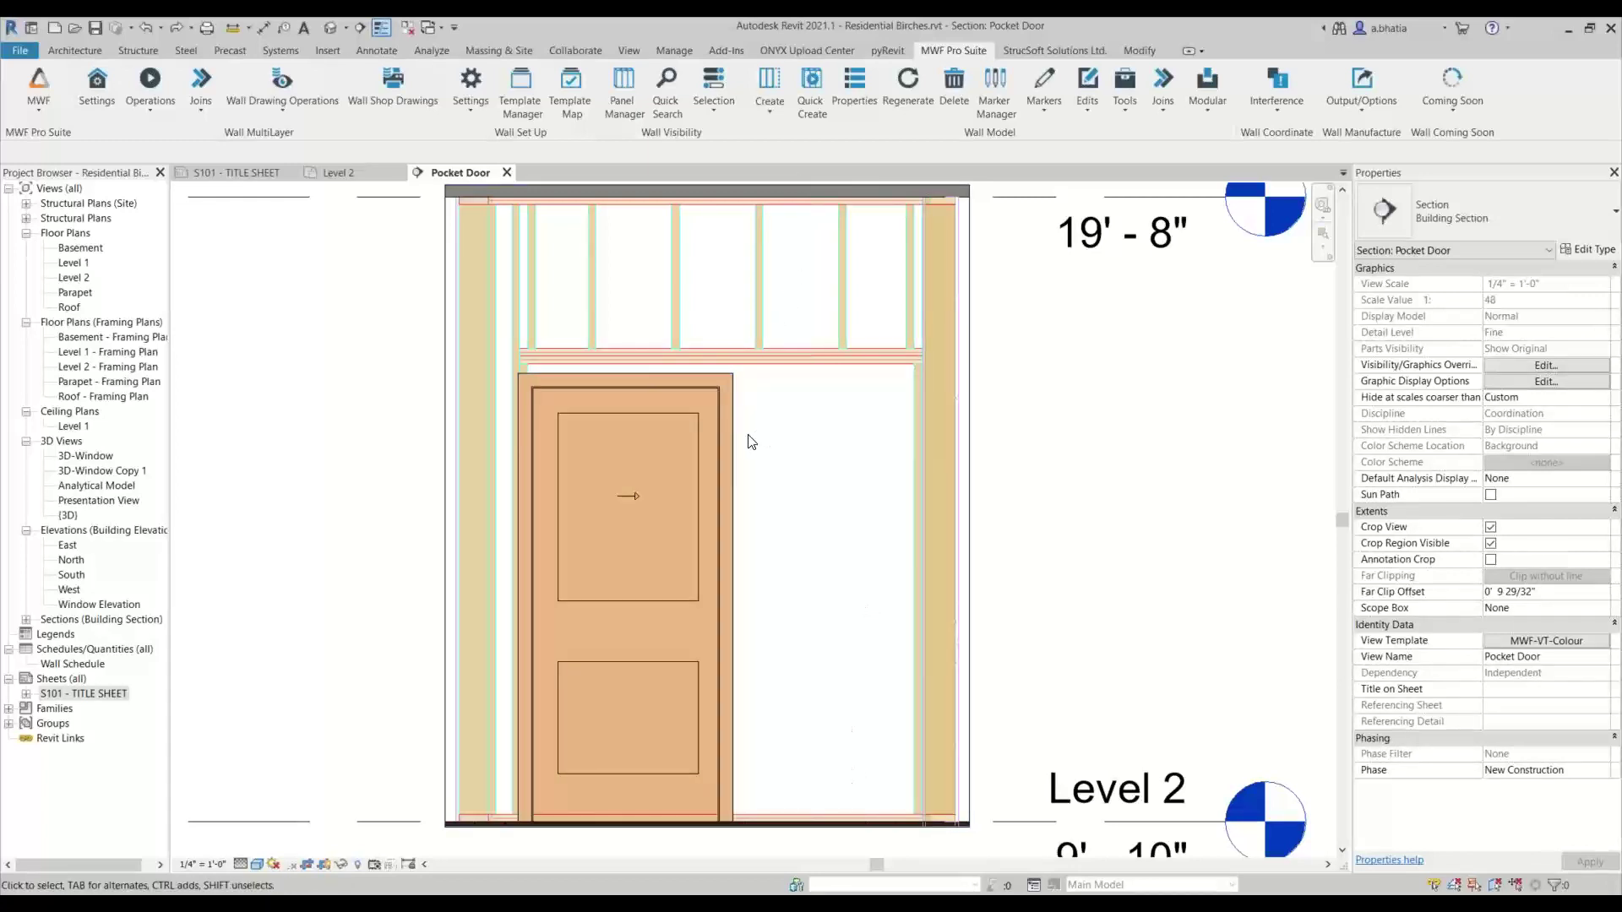
{"action": "scroll", "coordinate": [542, 361], "scroll_direction": "up", "scroll_amount": 4}
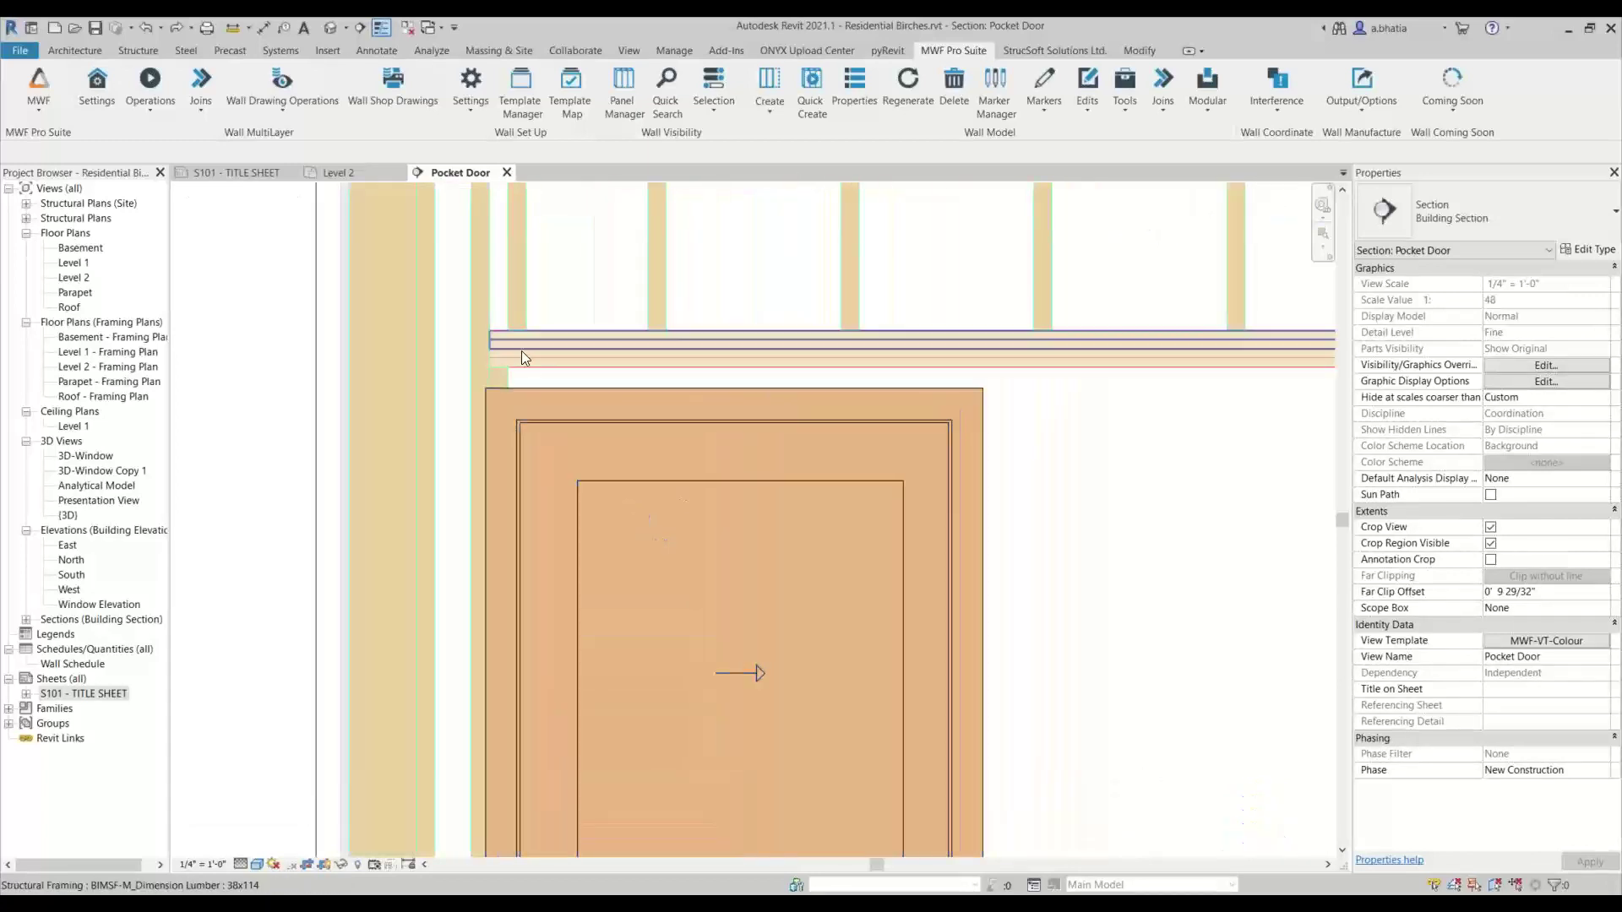
{"action": "scroll", "coordinate": [670, 414], "scroll_direction": "down", "scroll_amount": 3}
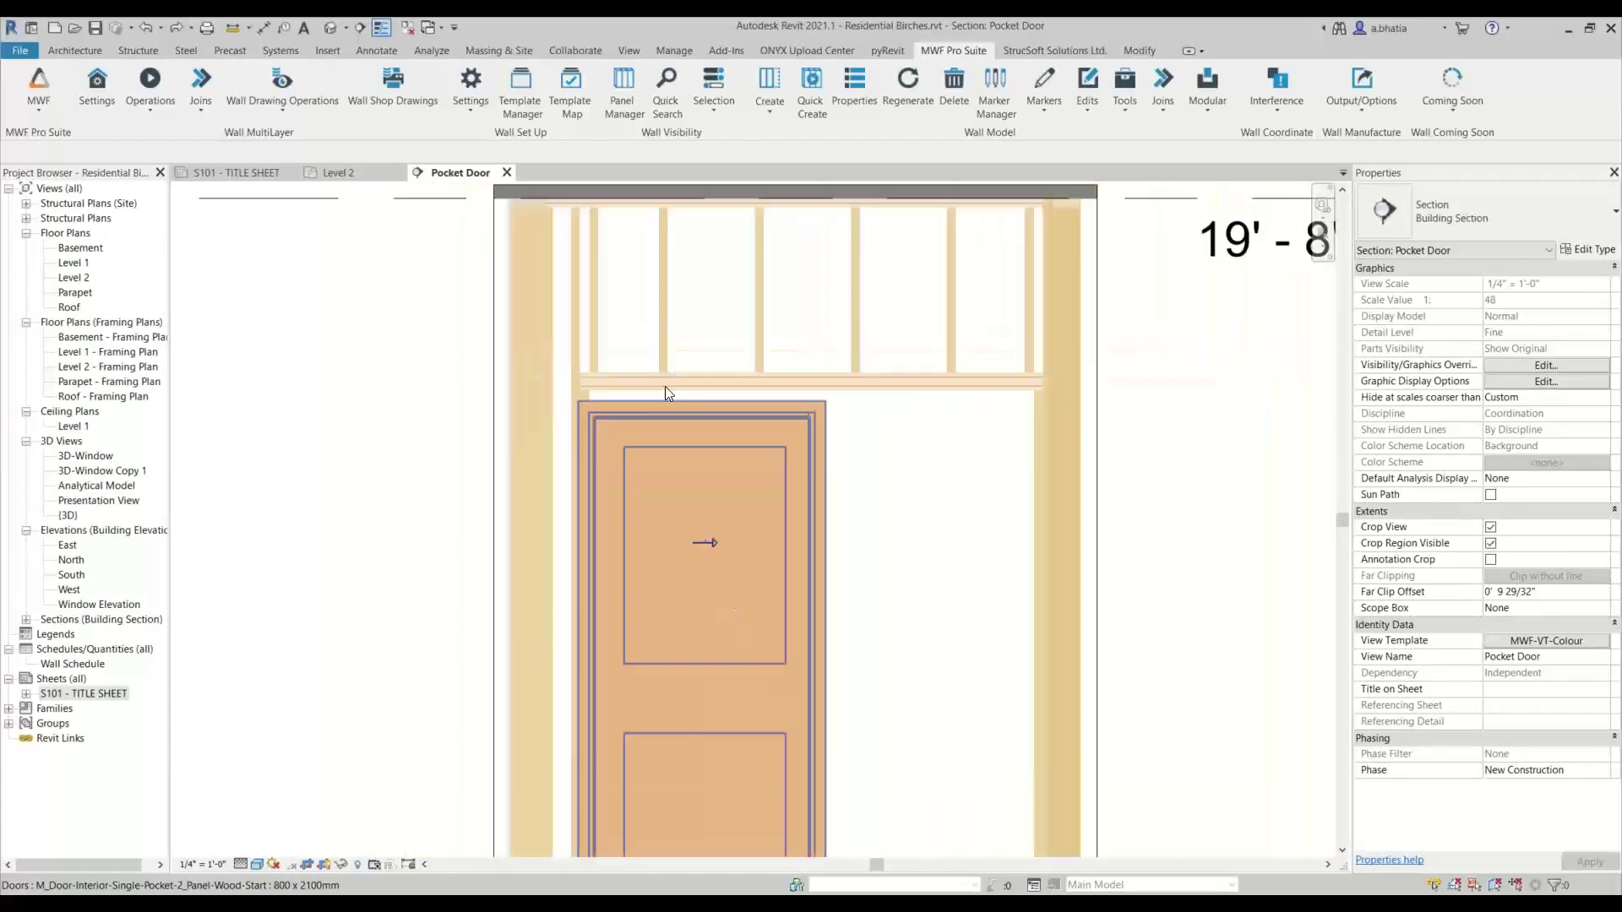
{"action": "scroll", "coordinate": [851, 476], "scroll_direction": "down", "scroll_amount": 1}
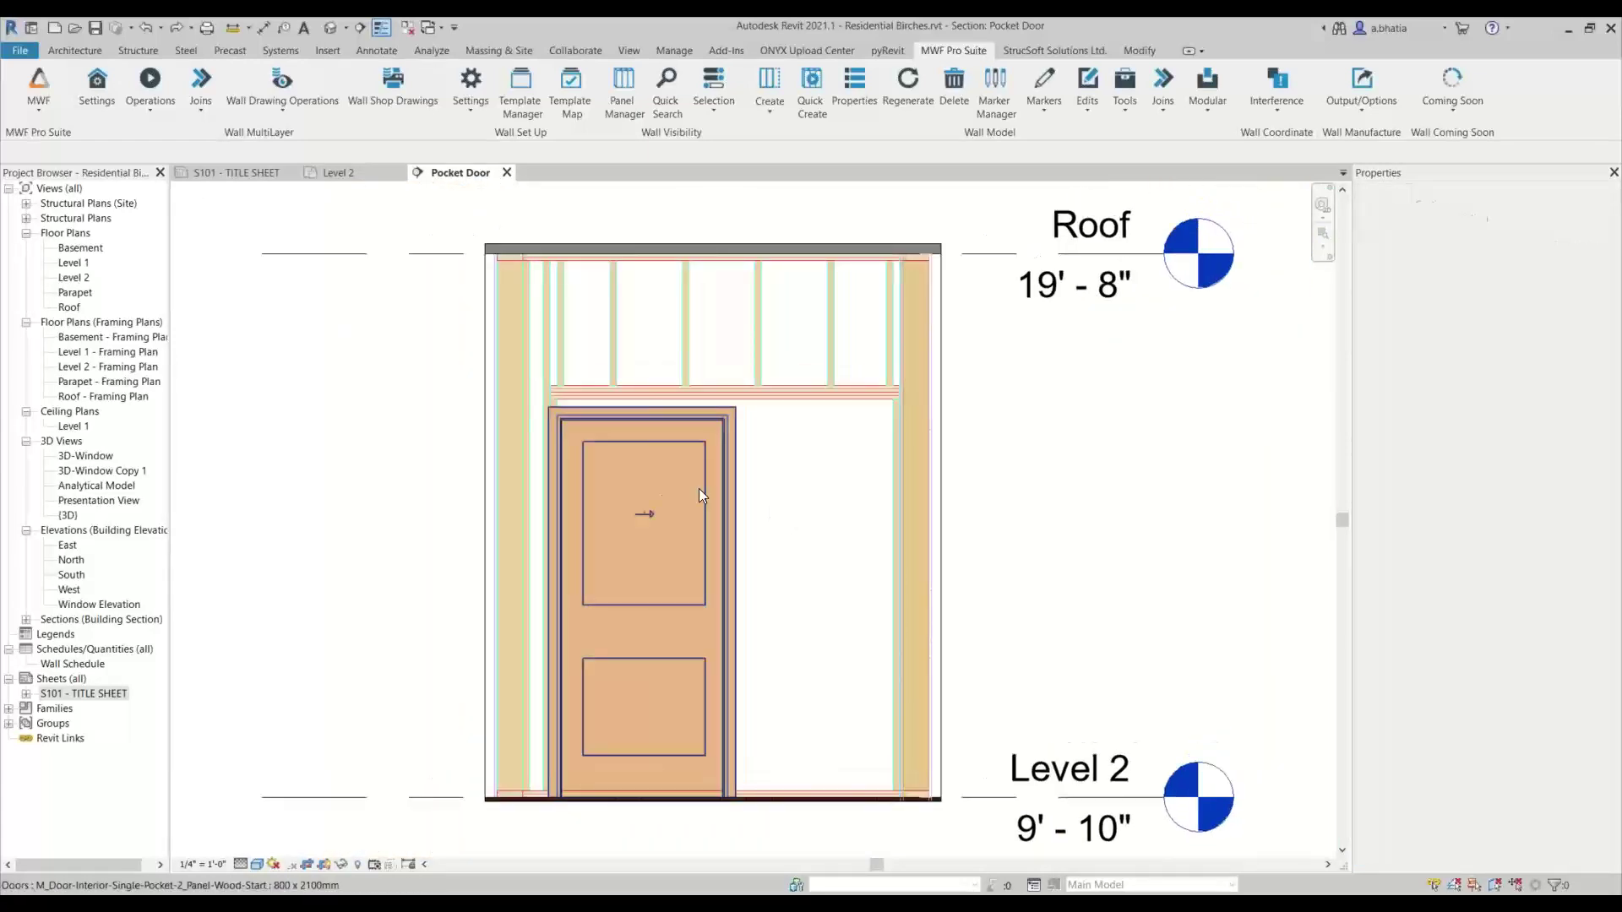
Open the pocket door family for editing in its Exterior elevation and set the view scale to 1:10.
{"action": "left_click", "coordinate": [702, 480]}
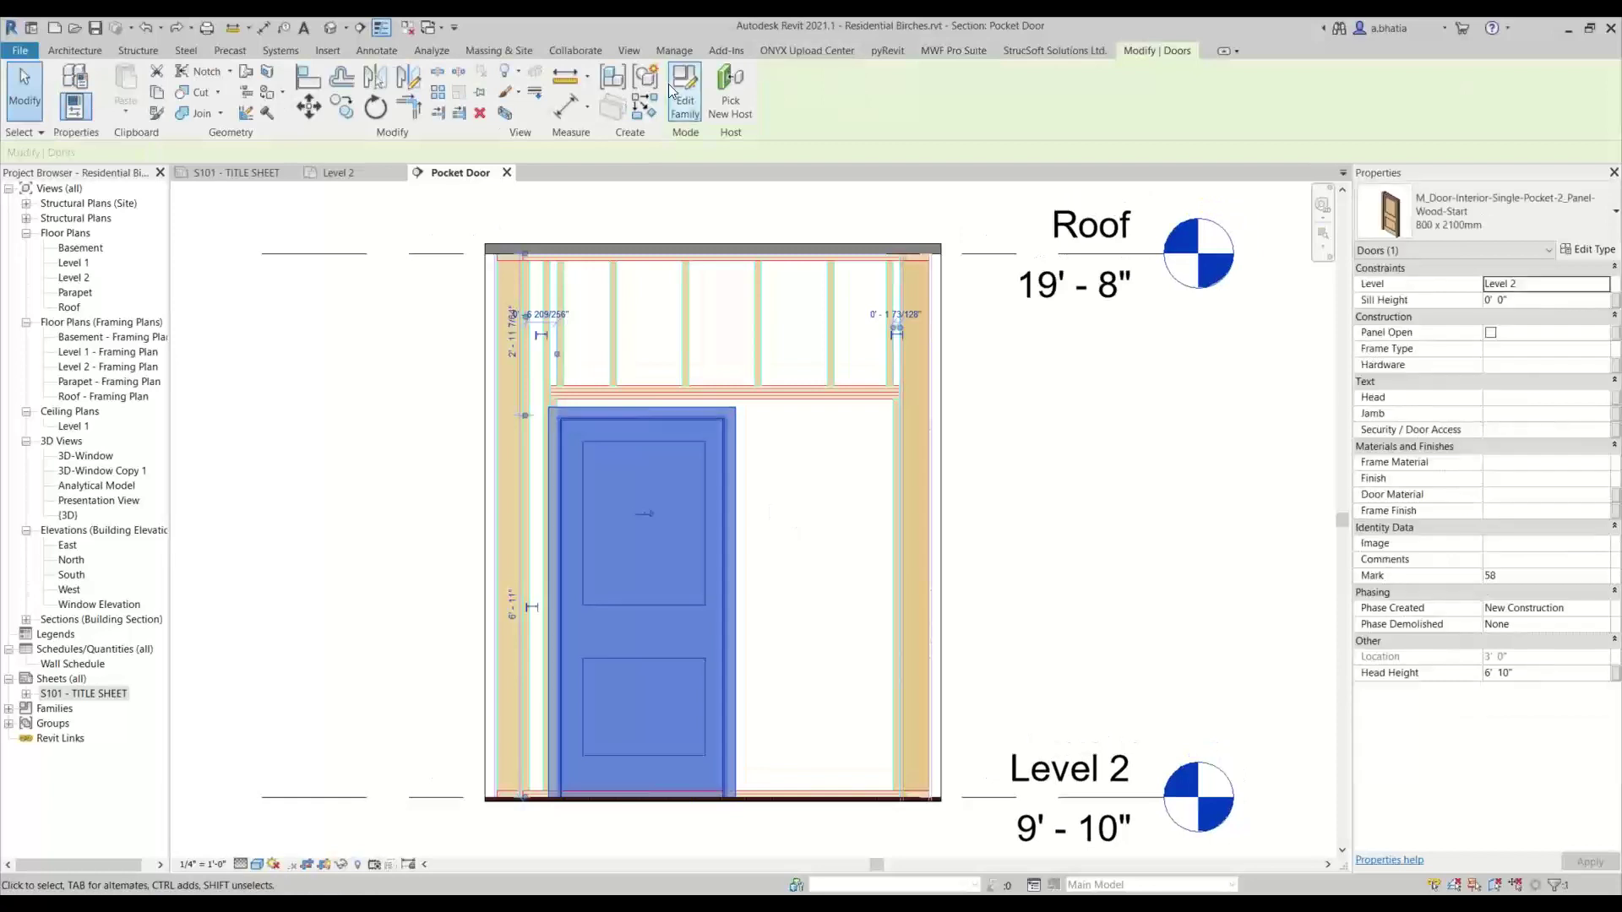
{"action": "double_click", "coordinate": [805, 748]}
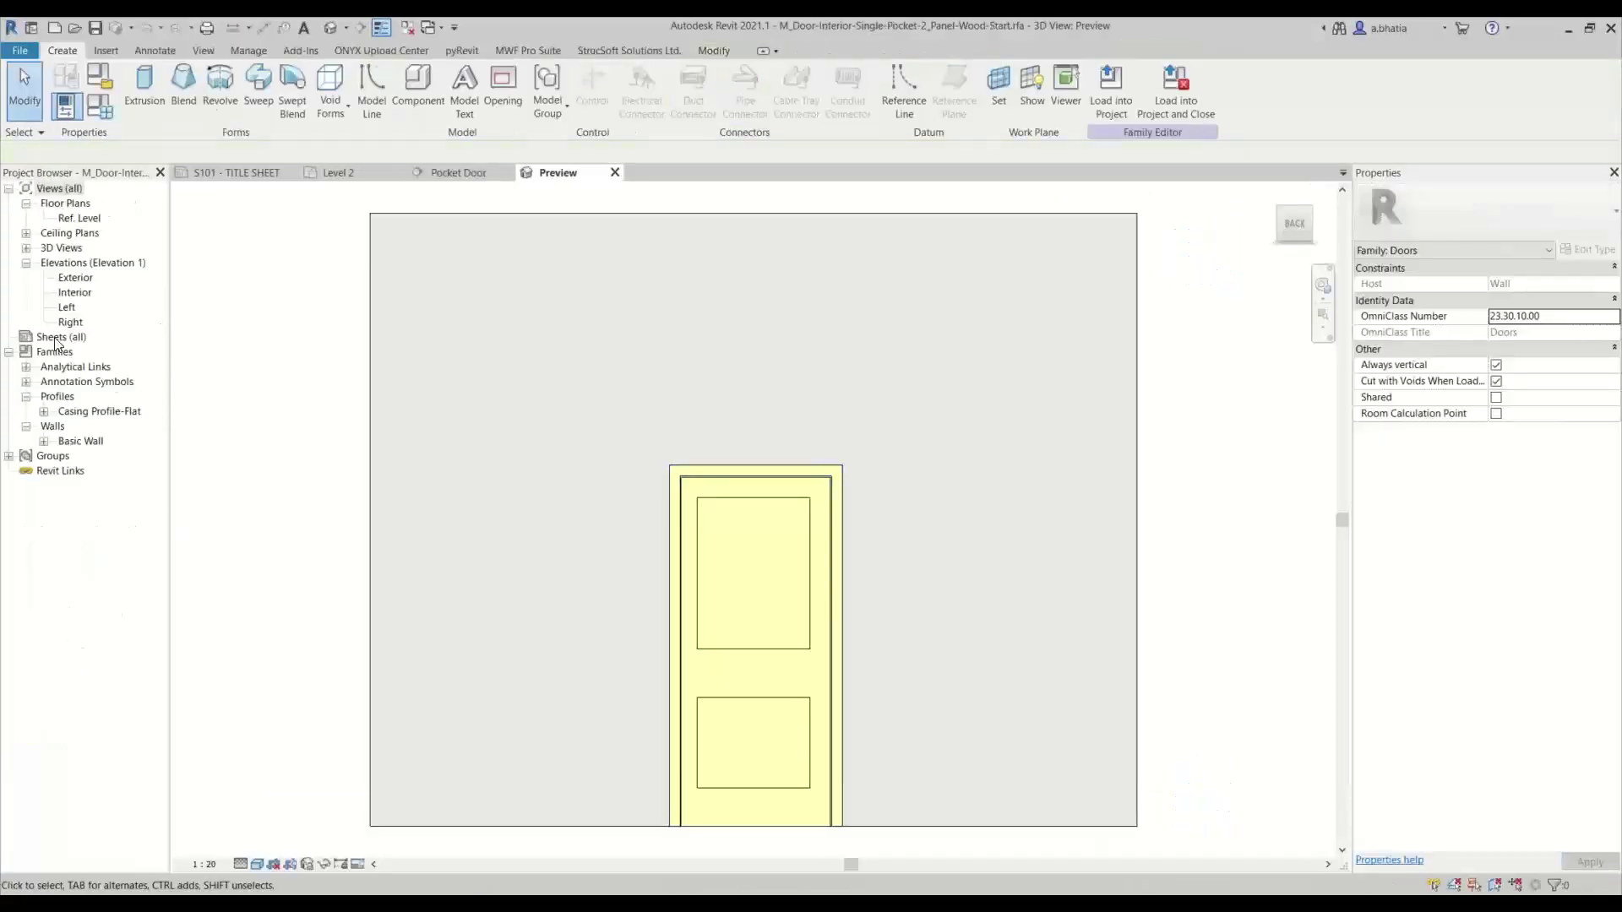
{"action": "double_click", "coordinate": [73, 279]}
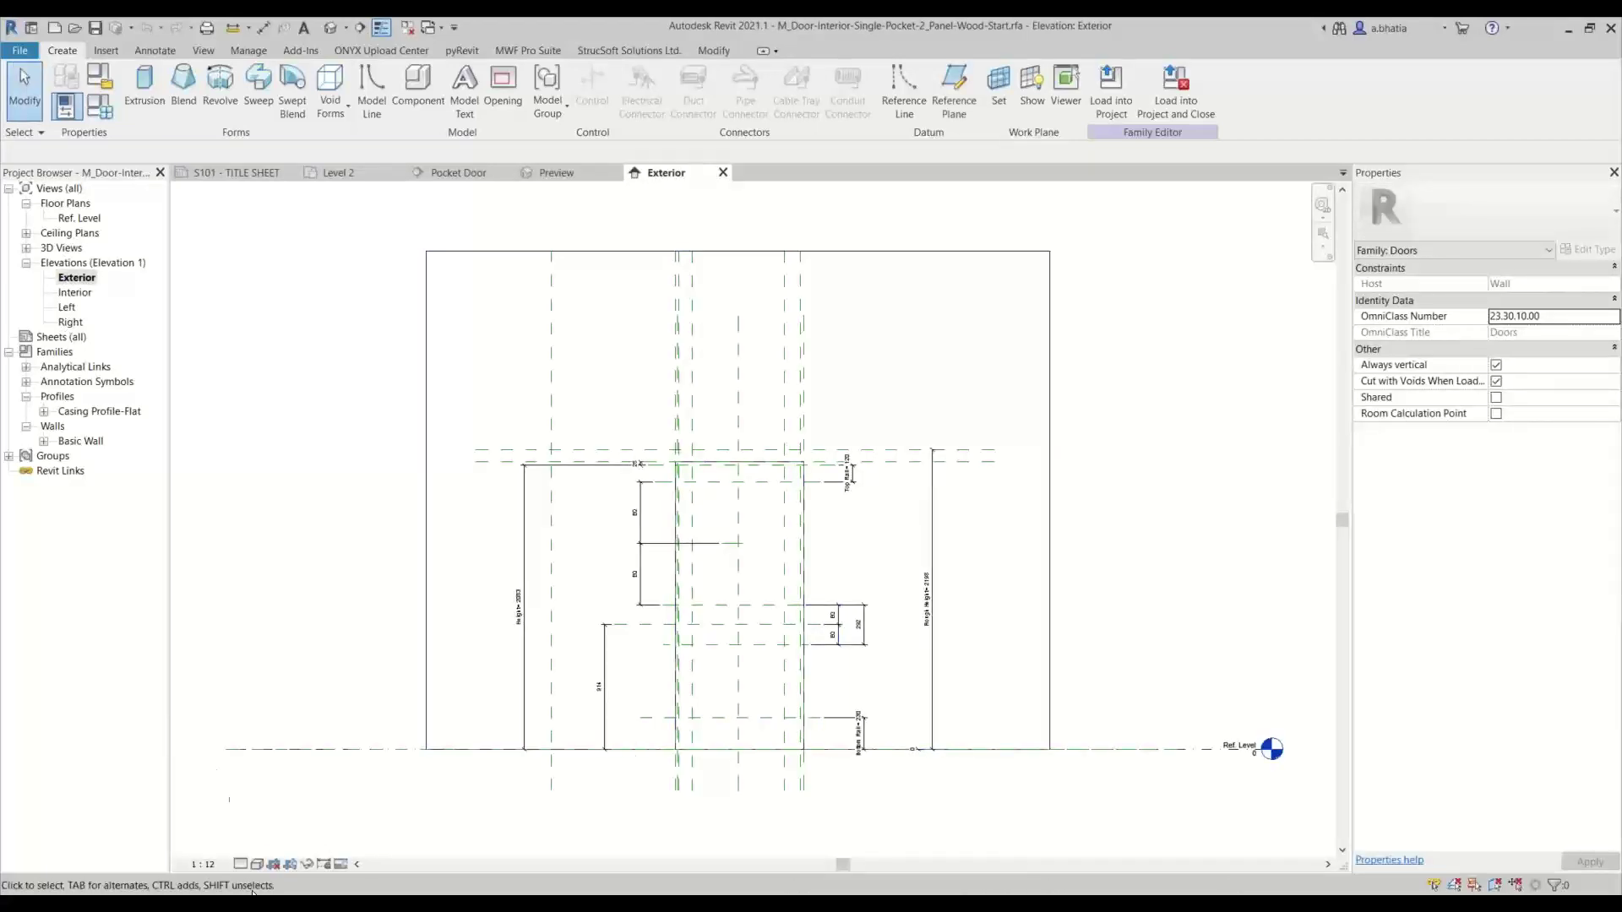
{"action": "left_click", "coordinate": [240, 864]}
{"action": "left_click", "coordinate": [218, 865]}
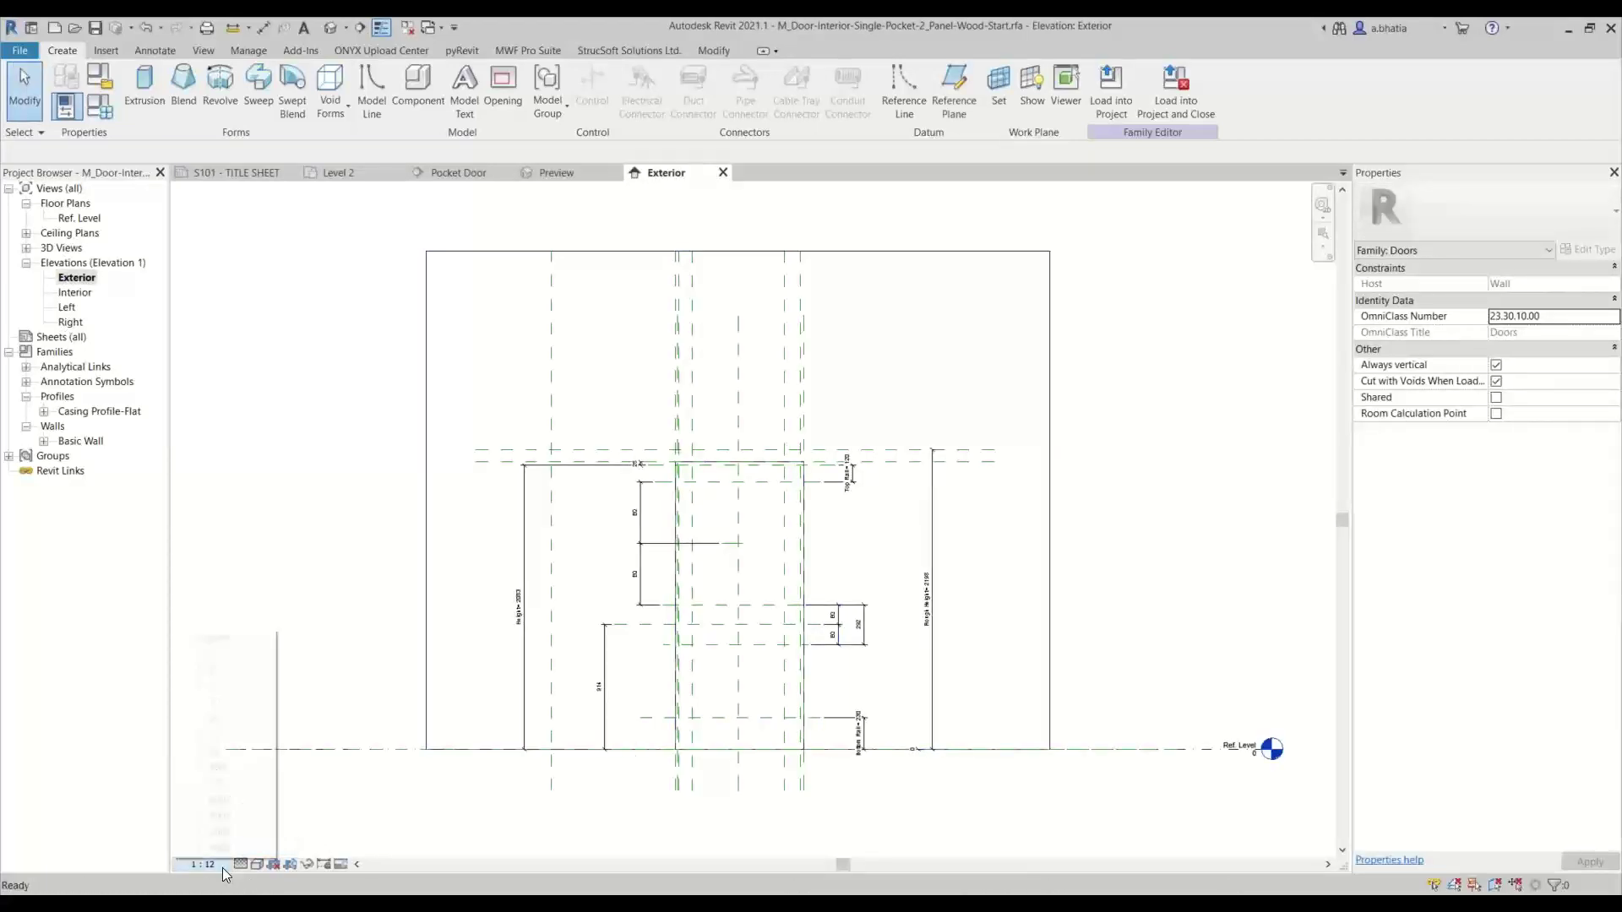
{"action": "left_click", "coordinate": [208, 702]}
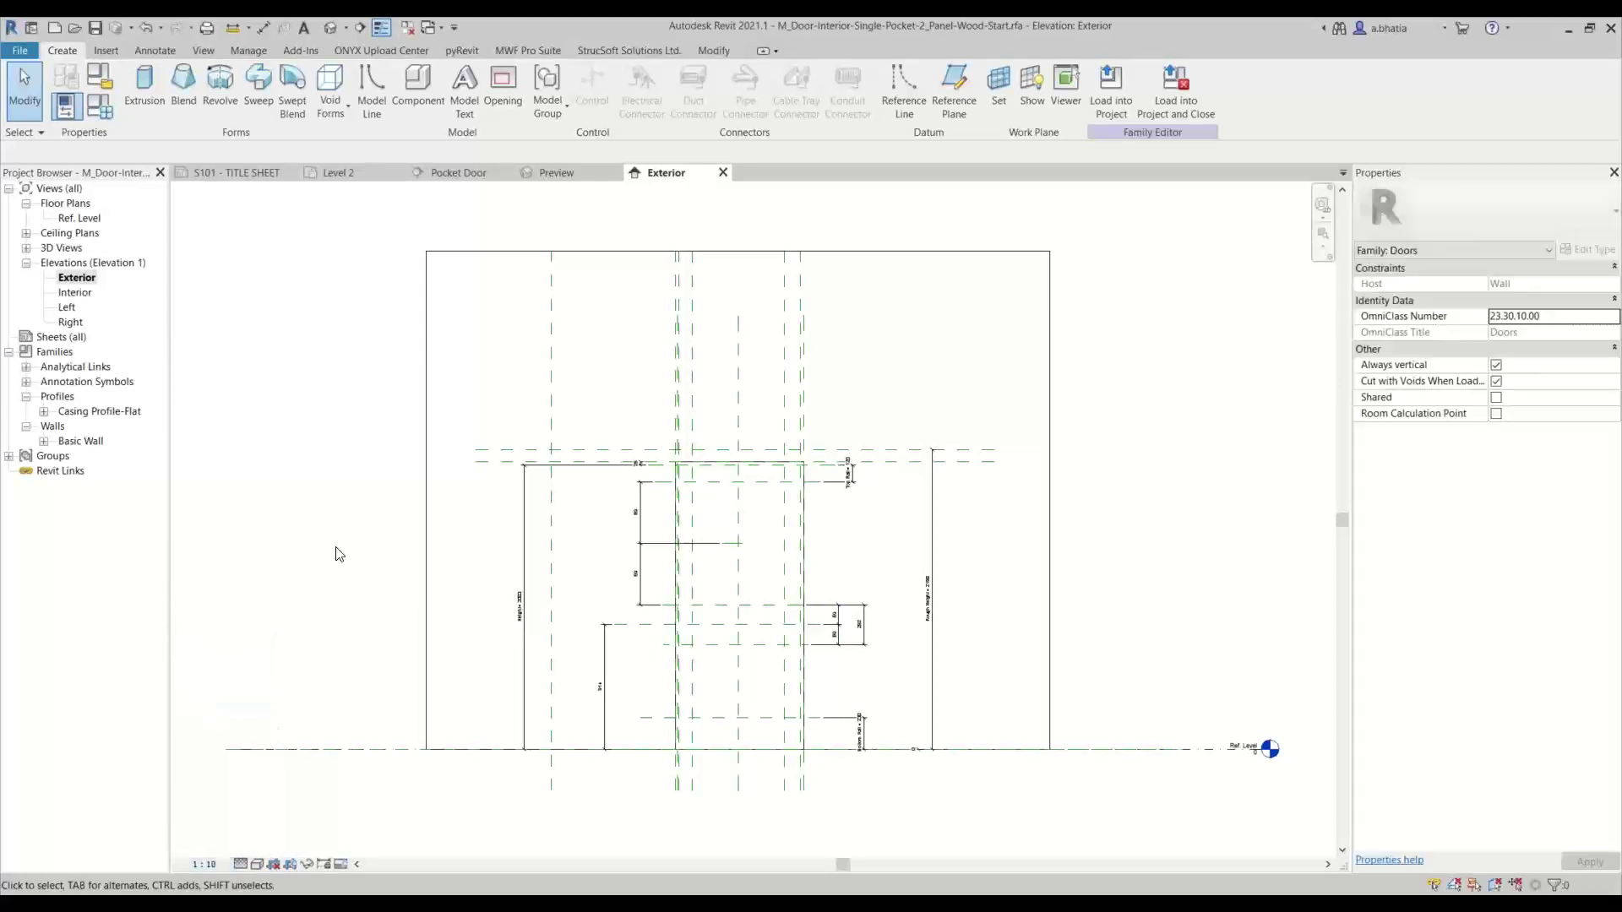
{"action": "left_click", "coordinate": [255, 864]}
Make all door and wall model categories visible in the Exterior elevation.
{"action": "left_click", "coordinate": [204, 48]}
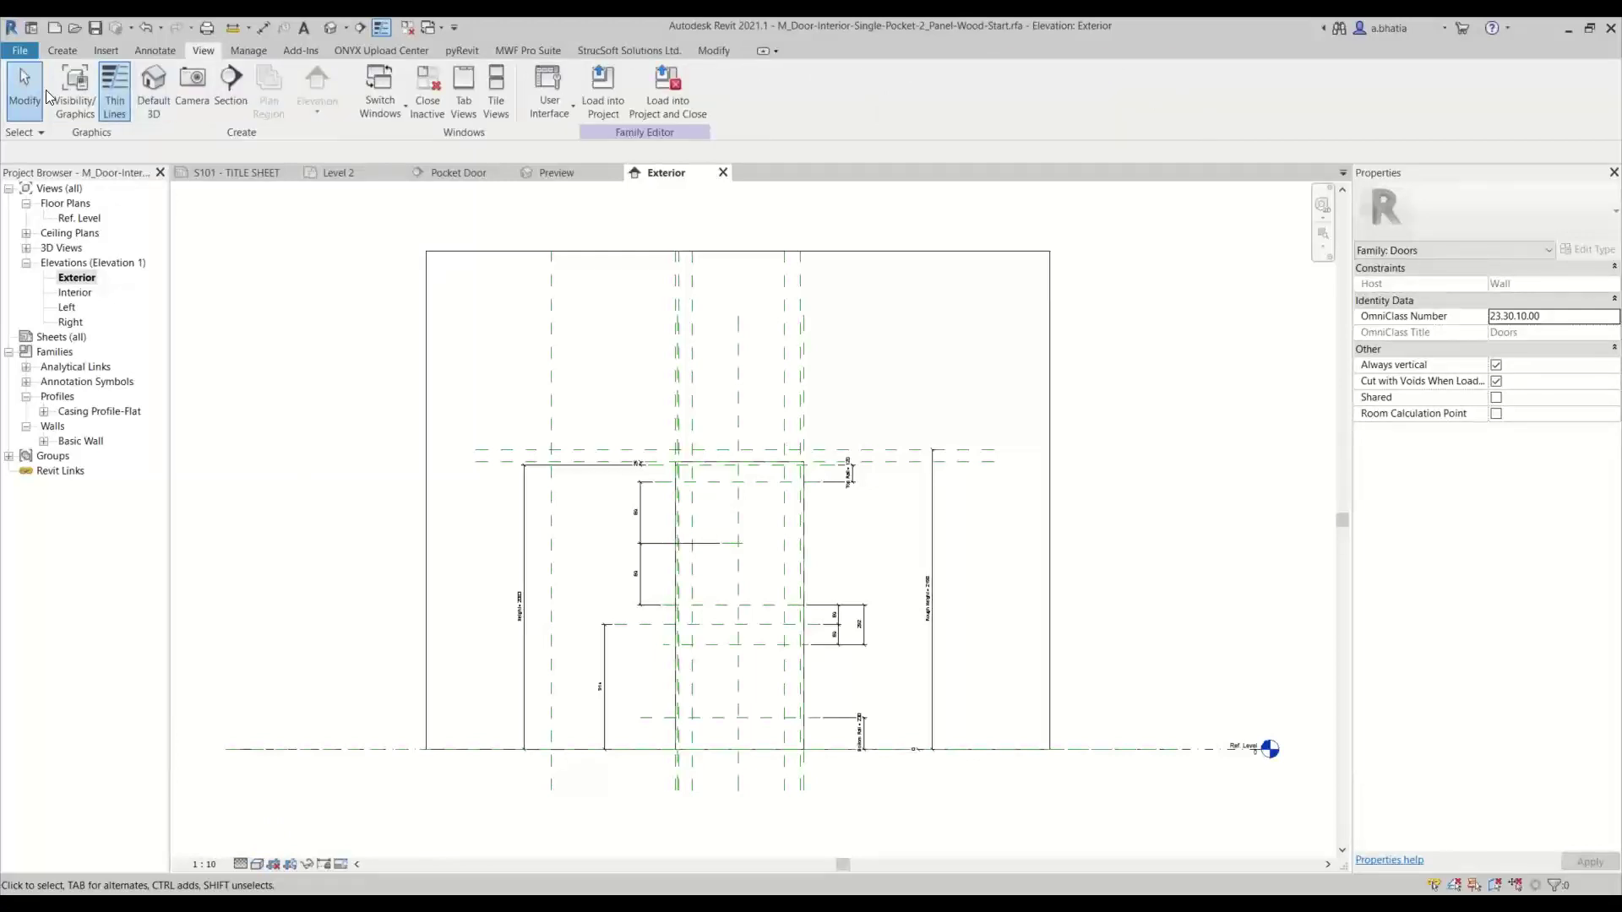
{"action": "key", "text": "v"}
{"action": "key", "text": "g"}
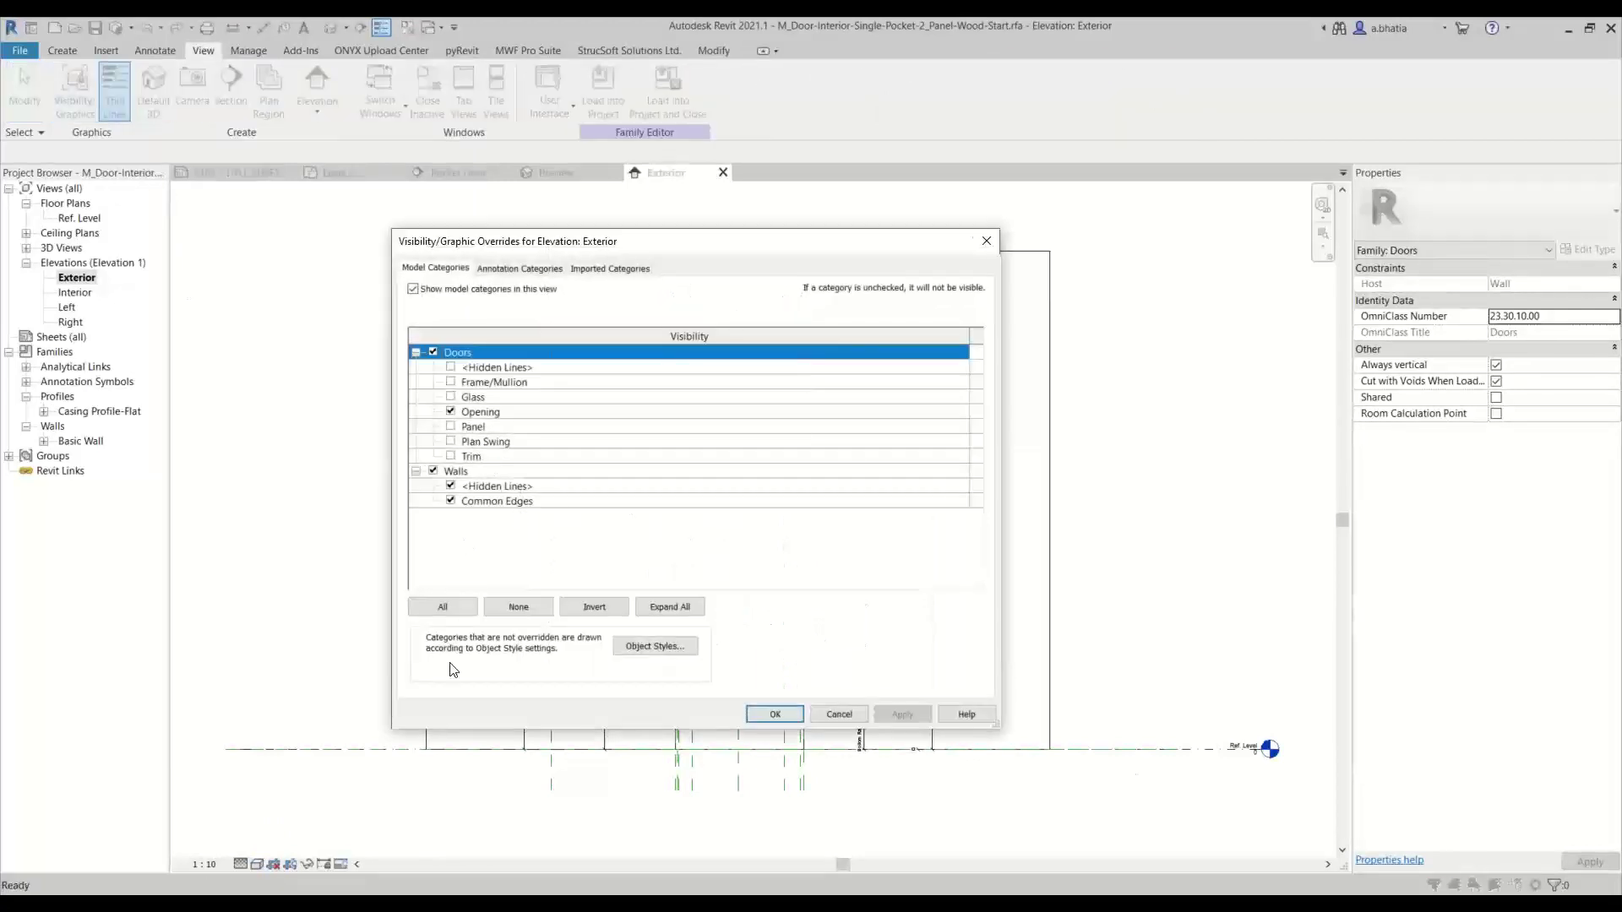
{"action": "left_click", "coordinate": [440, 608]}
{"action": "left_click", "coordinate": [451, 433]}
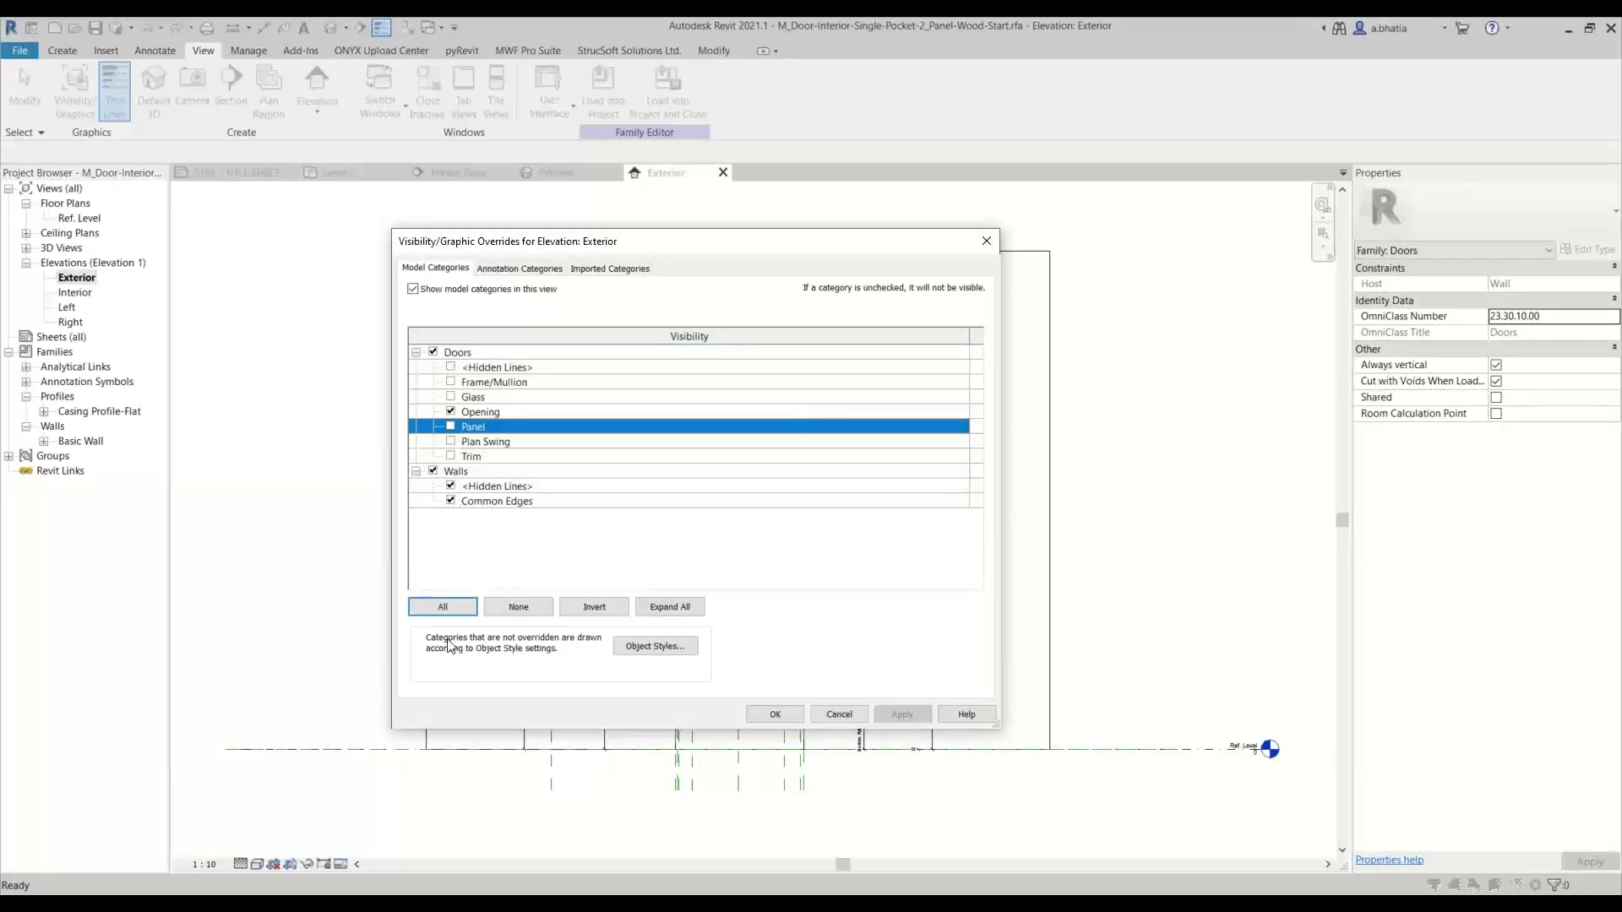
{"action": "left_click", "coordinate": [442, 607]}
{"action": "left_click", "coordinate": [451, 456]}
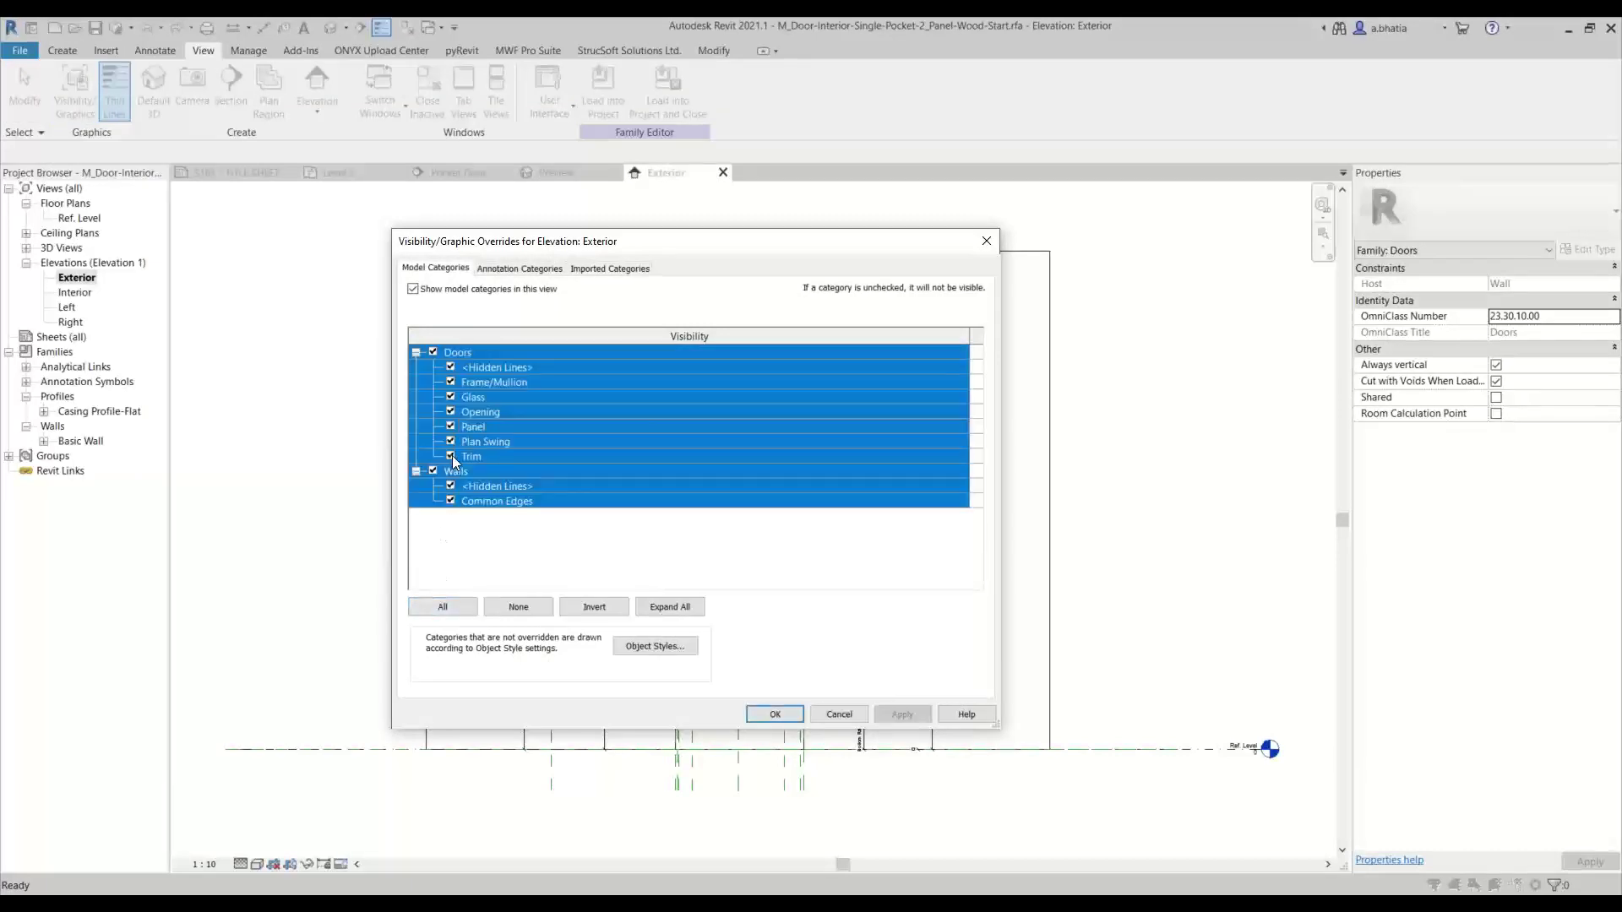
{"action": "left_click", "coordinate": [789, 715]}
Examine the door frame against its reference planes and review the Rough Height formula in the family types, leaving them unchanged.
{"action": "scroll", "coordinate": [743, 667], "scroll_direction": "up", "scroll_amount": 3}
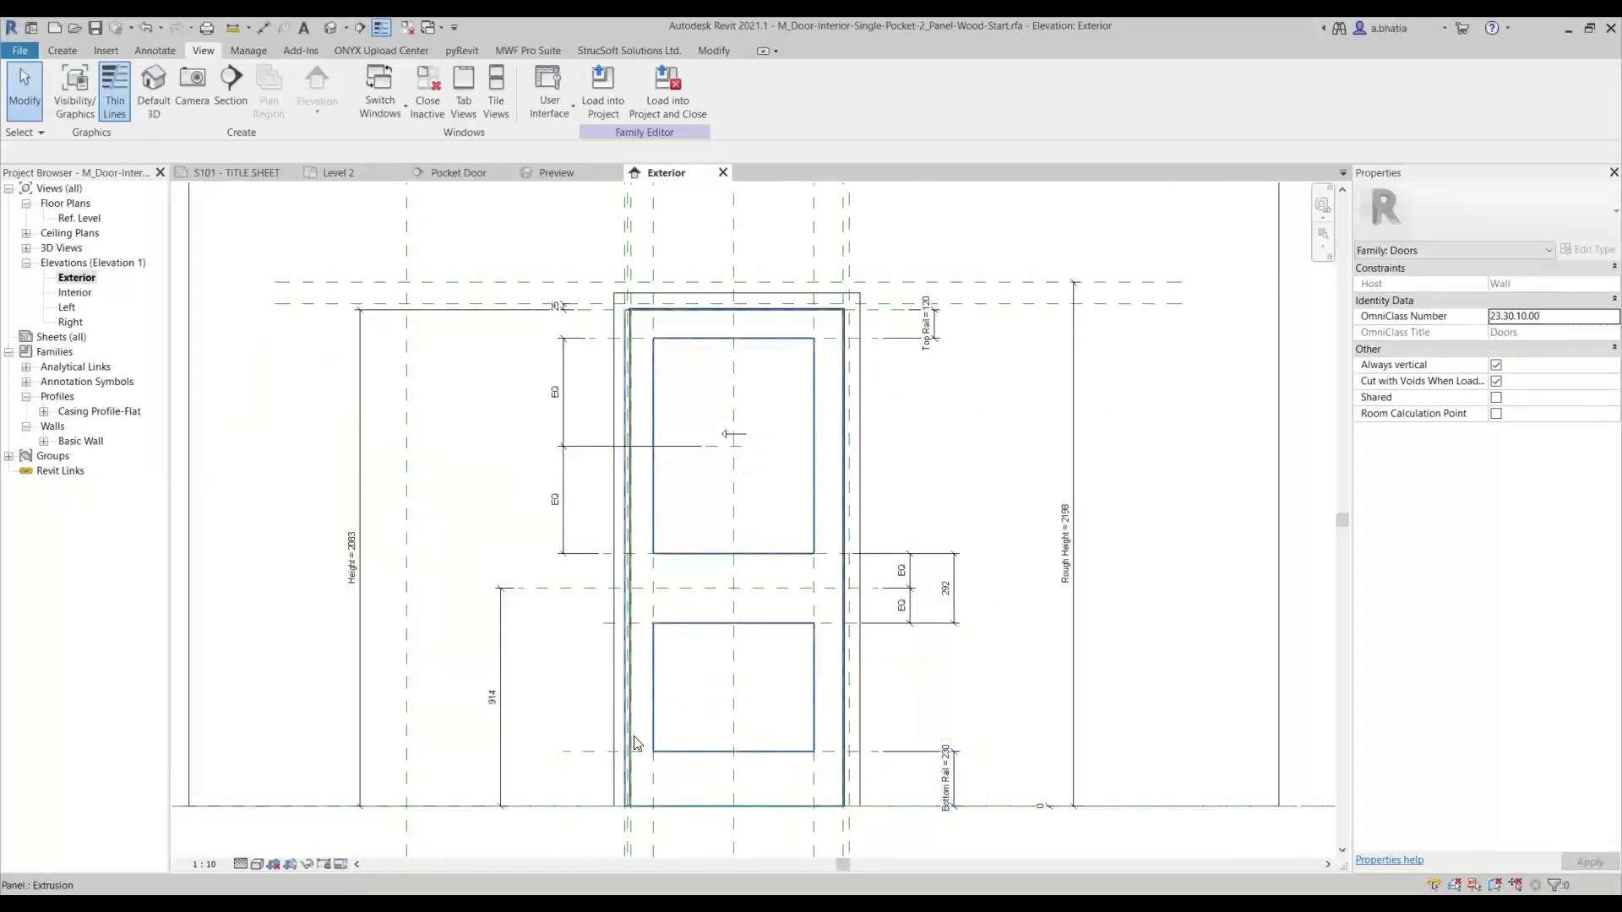
{"action": "scroll", "coordinate": [923, 503], "scroll_direction": "down", "scroll_amount": 2}
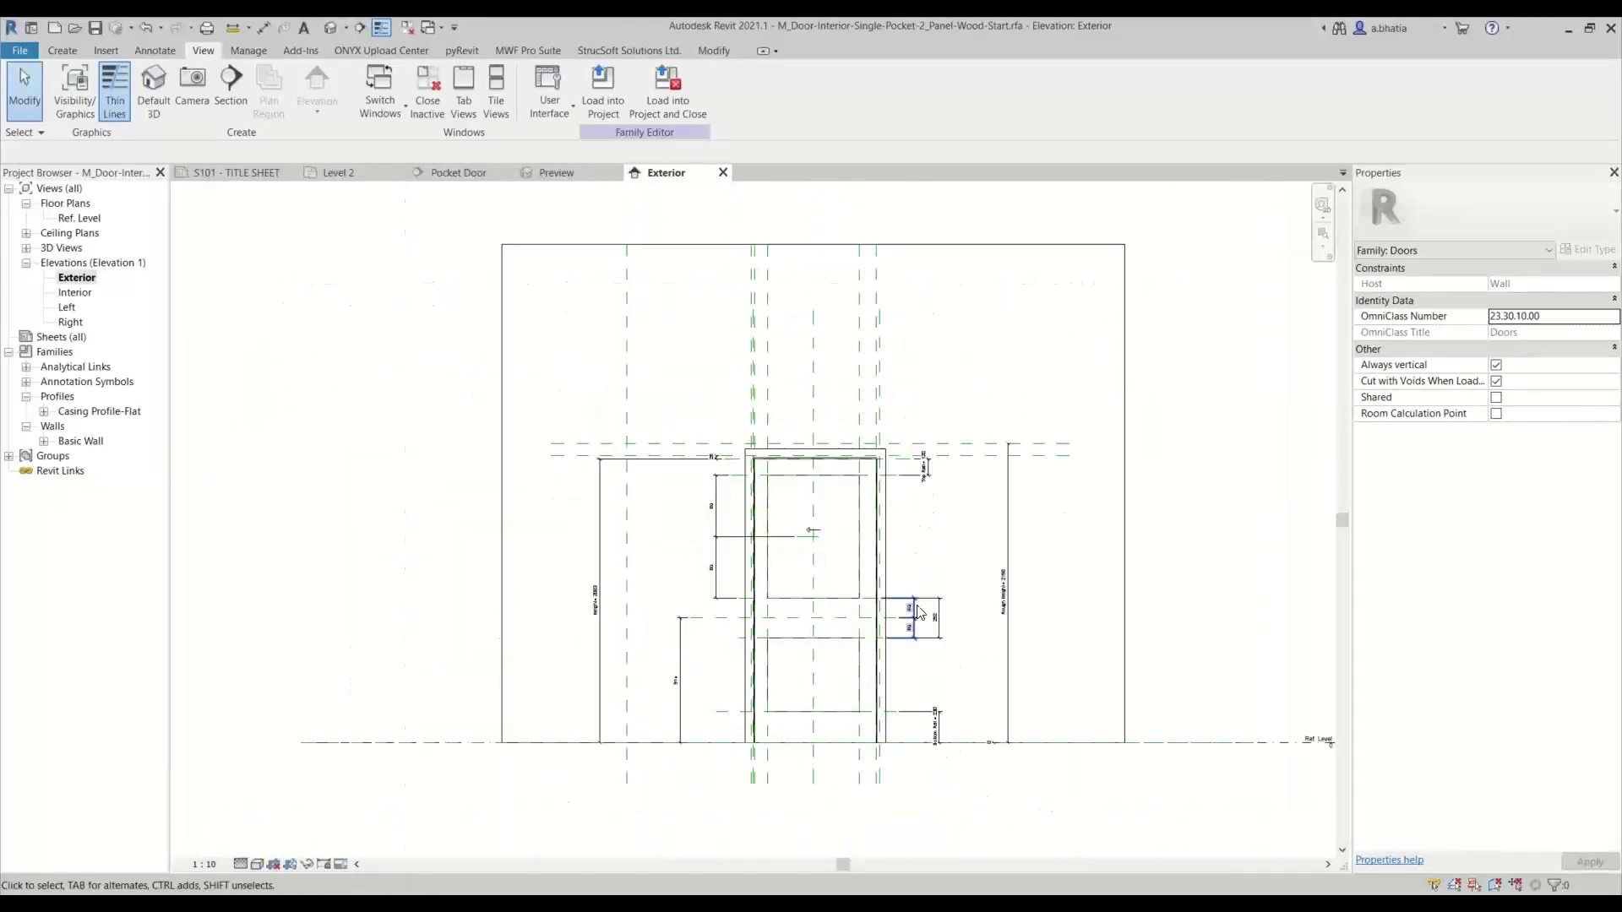
{"action": "scroll", "coordinate": [921, 506], "scroll_direction": "up", "scroll_amount": 3}
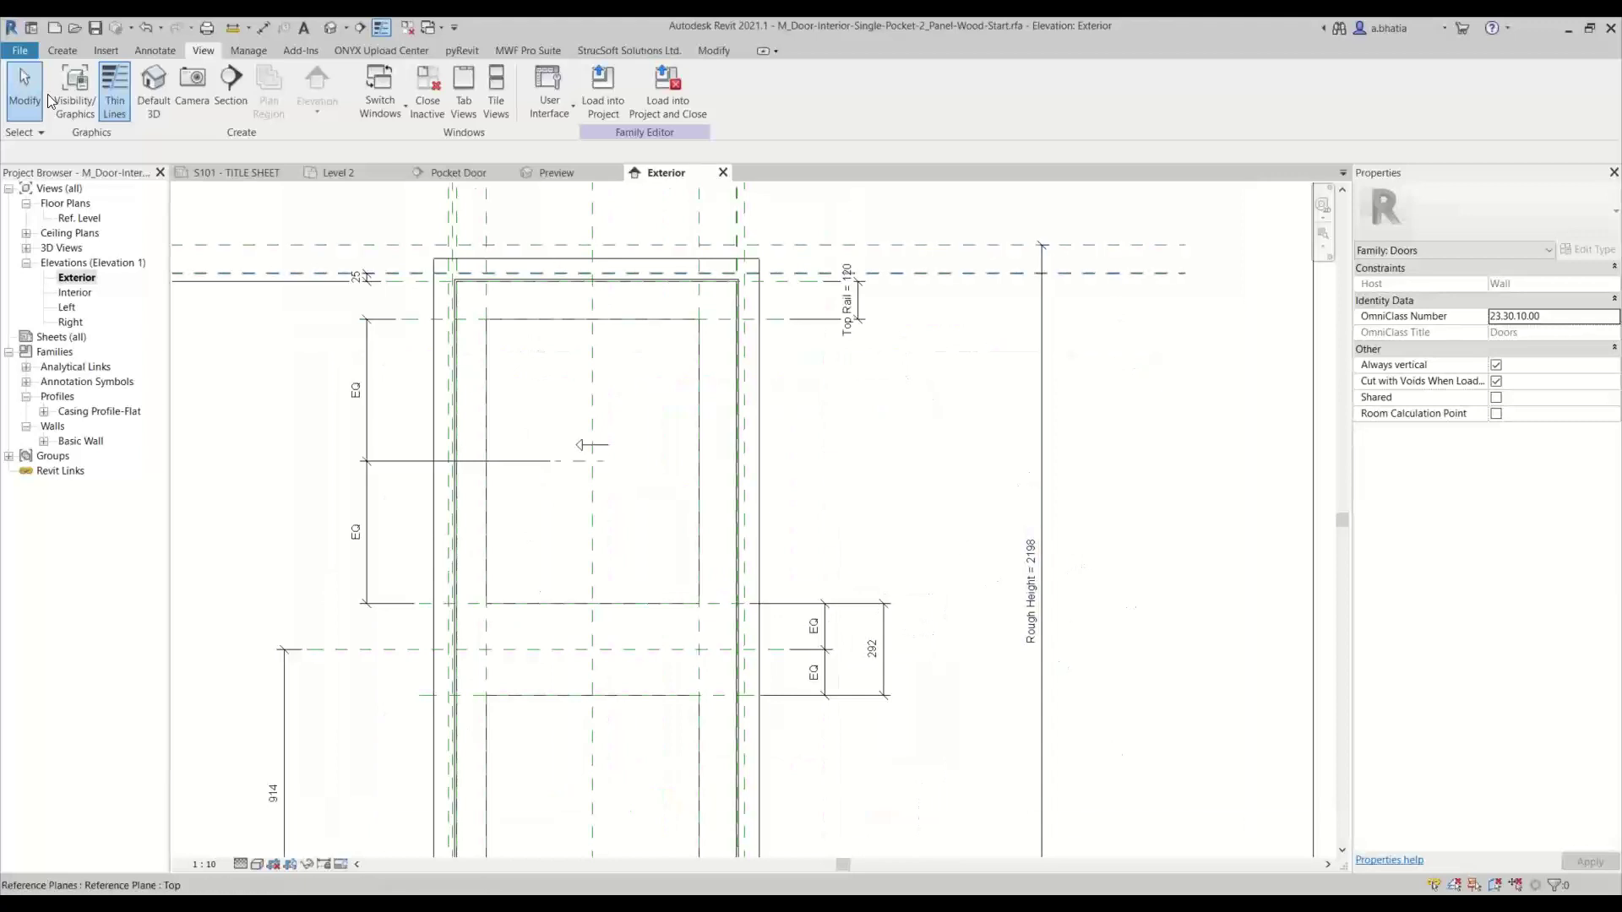
{"action": "left_click", "coordinate": [713, 51]}
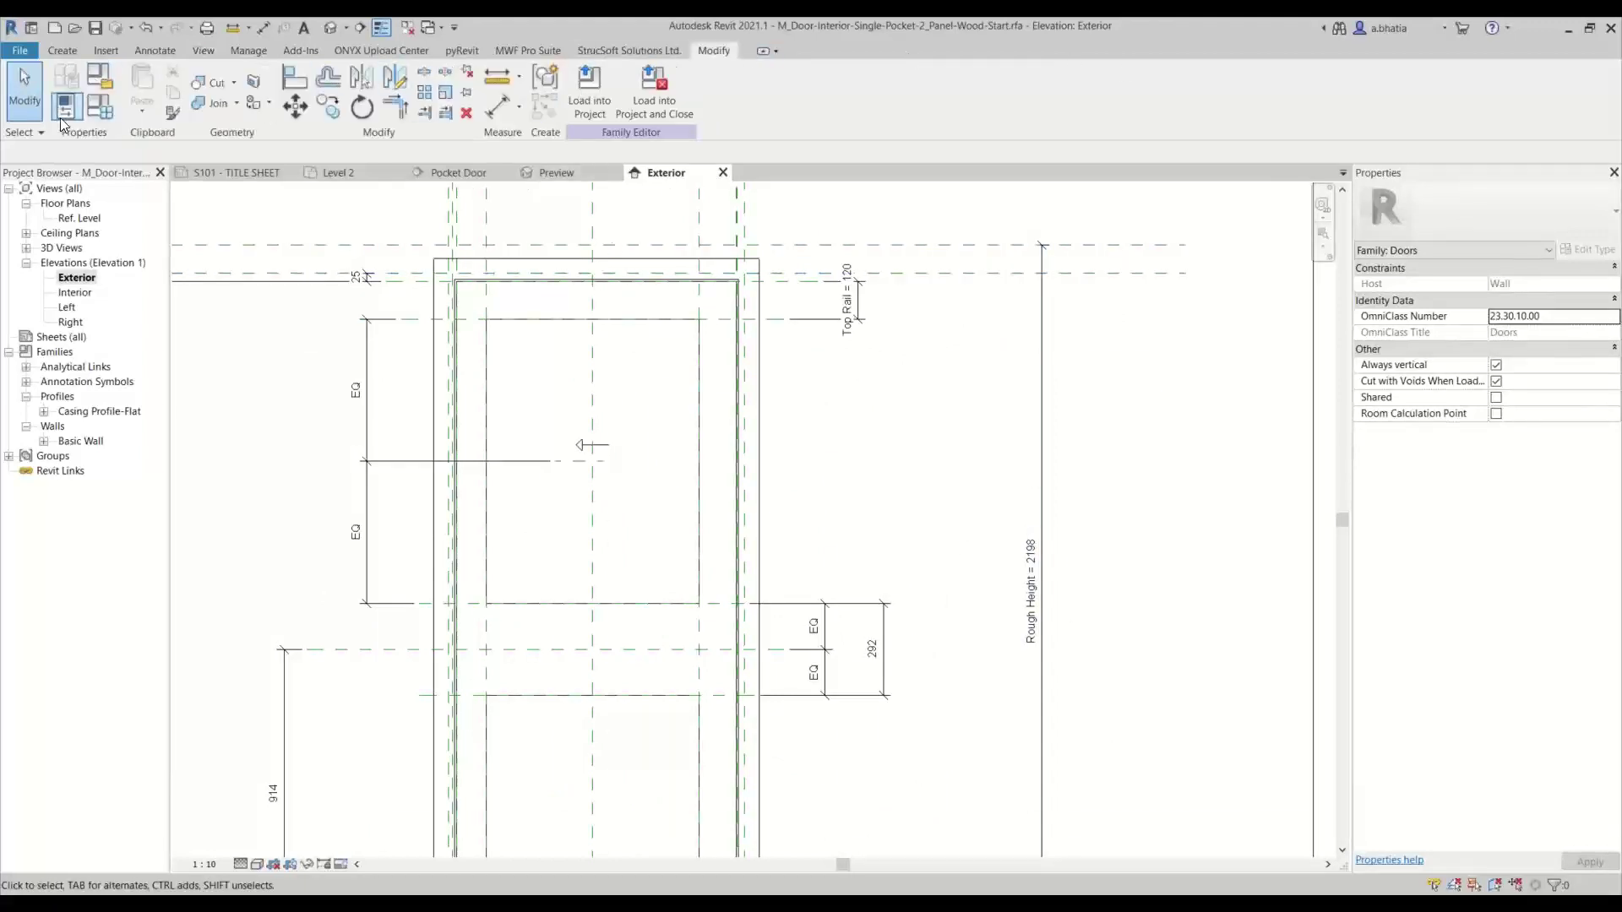
{"action": "left_click", "coordinate": [109, 107]}
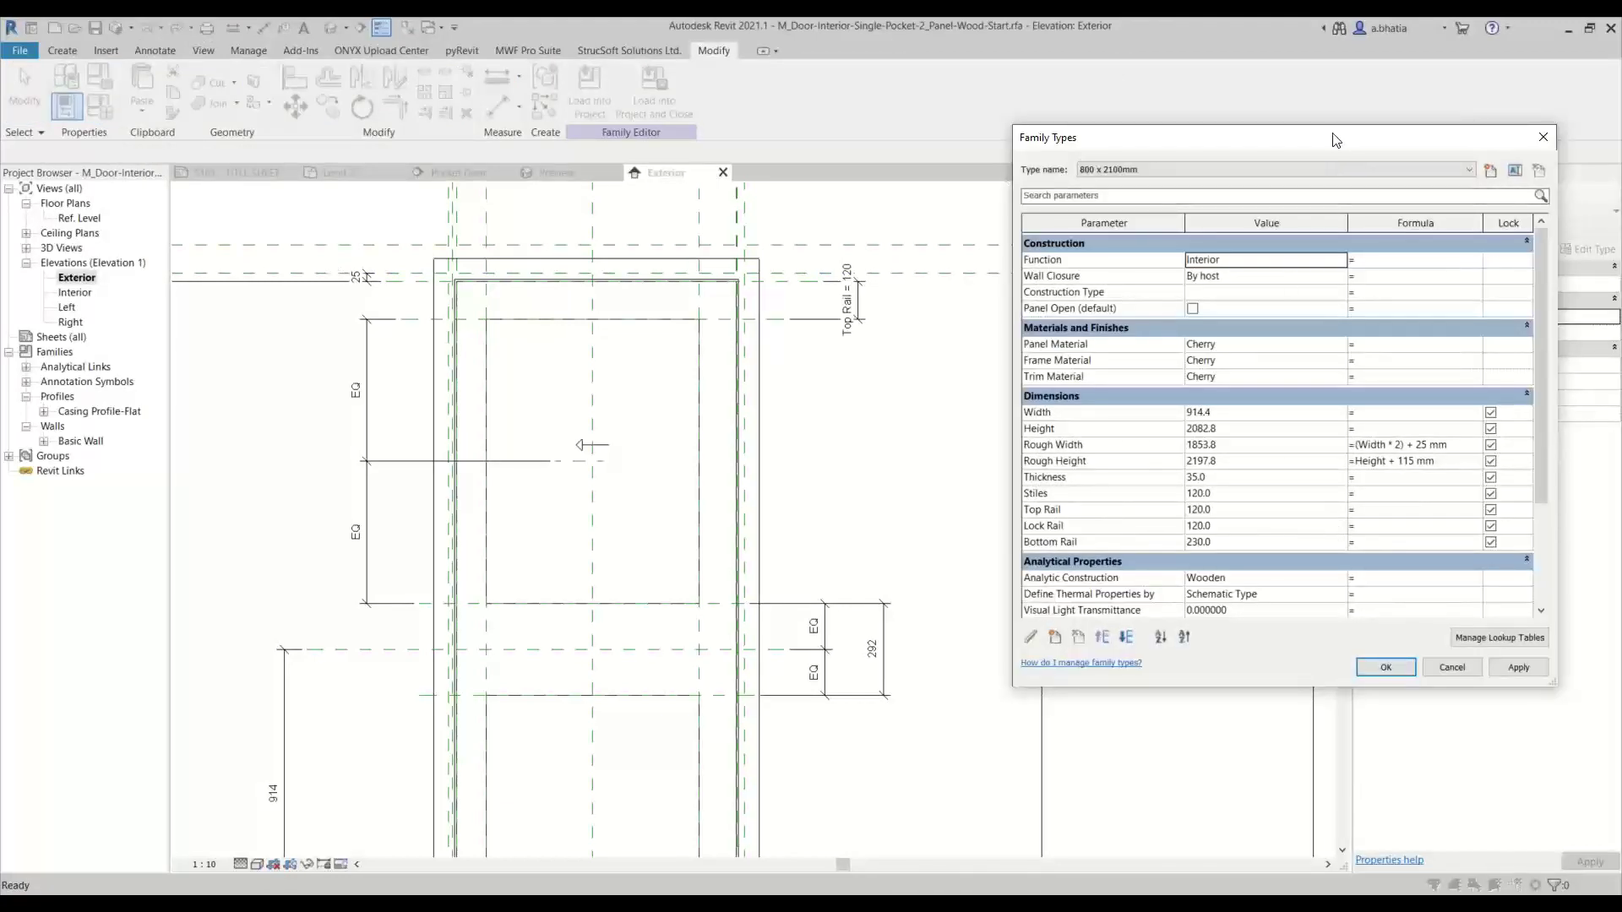
{"action": "left_click_drag", "start_coordinate": [1333, 140], "coordinate": [752, 207]}
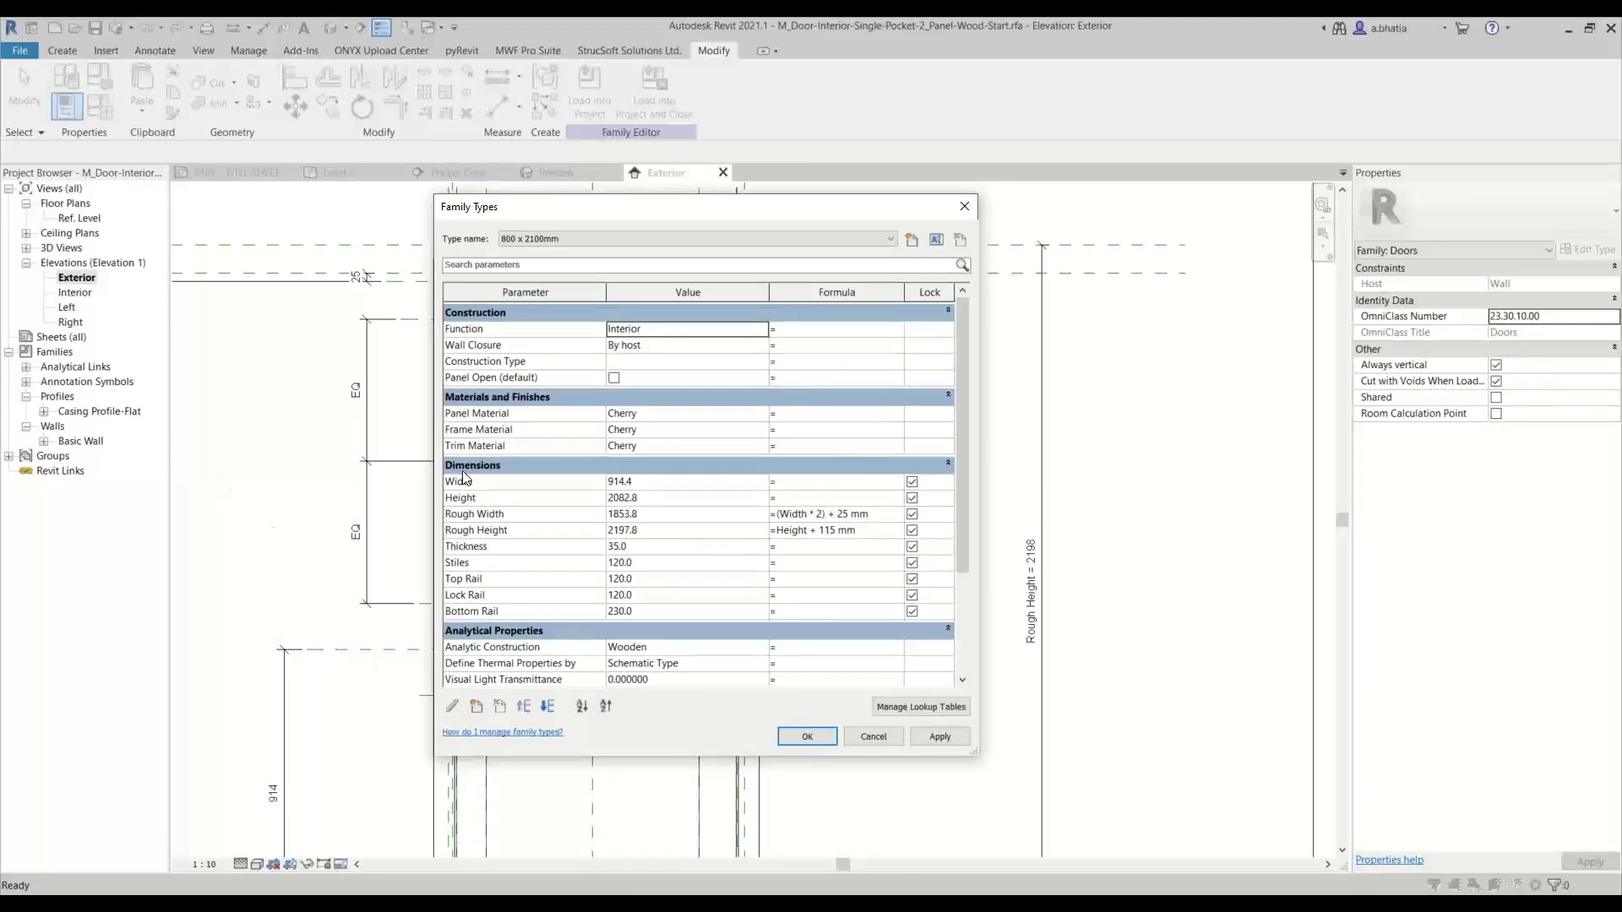
{"action": "left_click", "coordinate": [784, 532]}
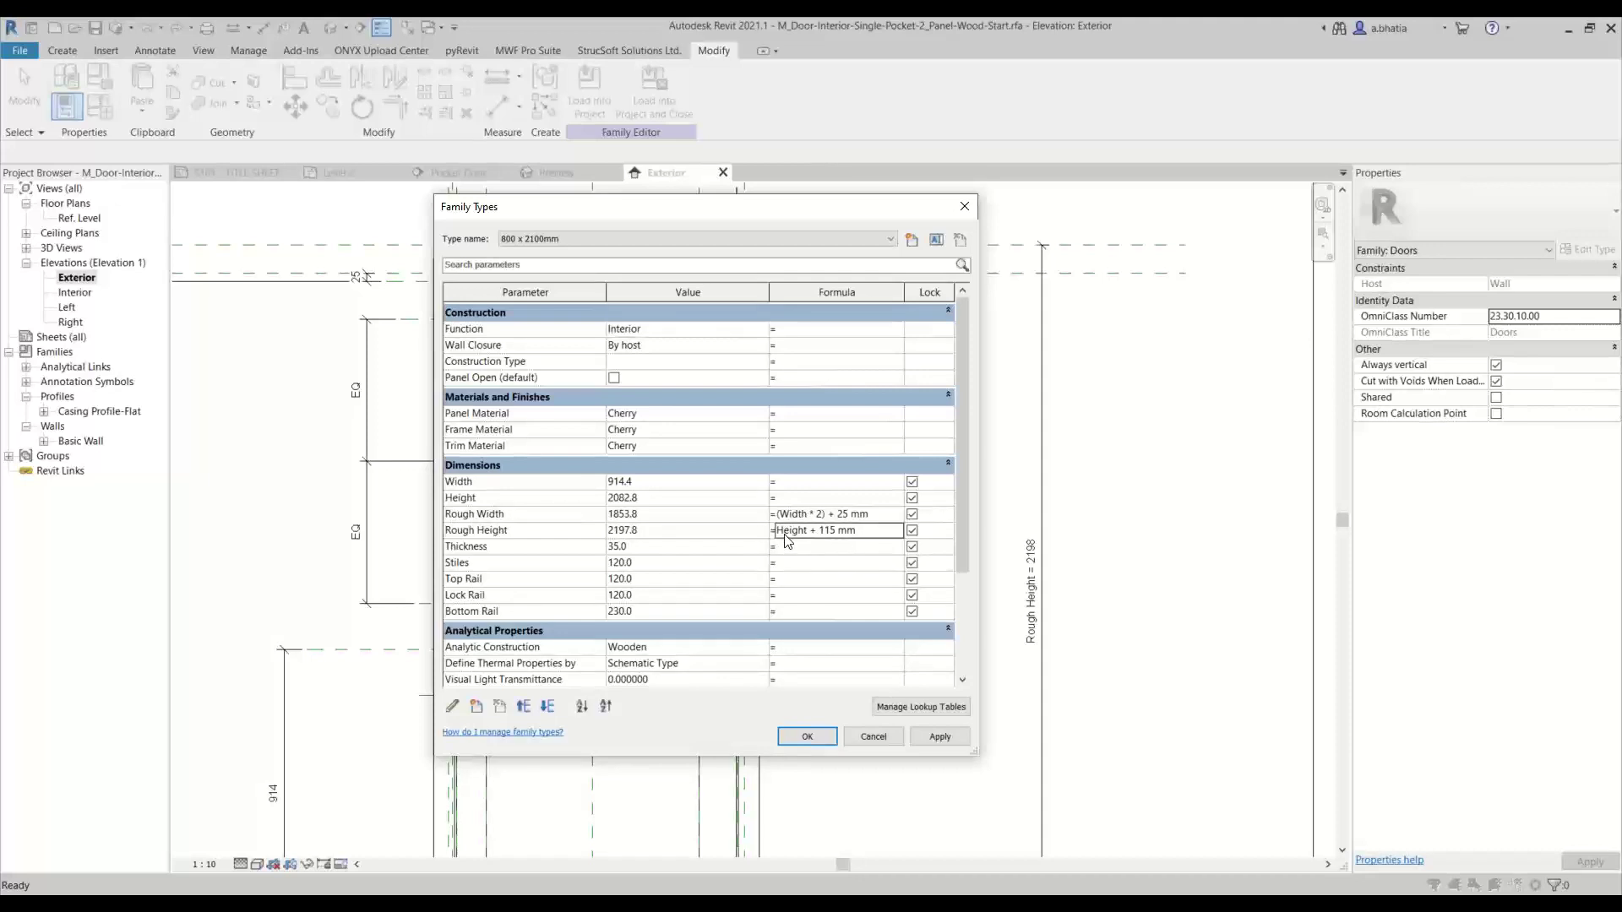
{"action": "left_click", "coordinate": [845, 530]}
{"action": "left_click", "coordinate": [874, 736]}
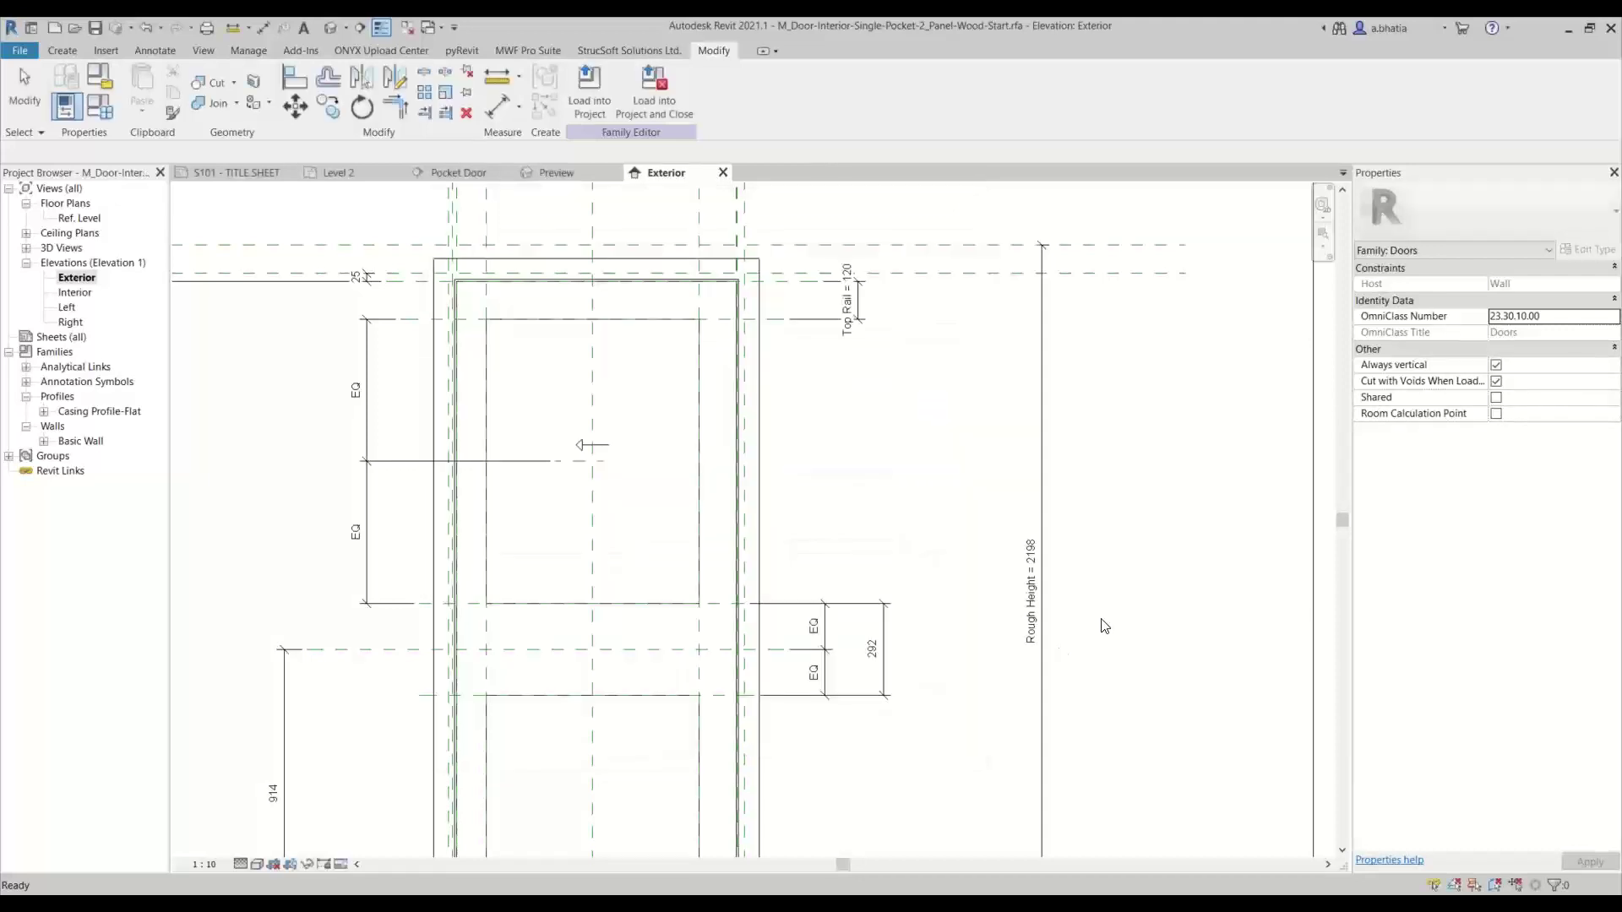
Hide the door's Hidden Lines, Frame/Mullion, Glass, Panel, Plan Swing and Trim in the Exterior elevation, leaving only Opening shown.
{"action": "scroll", "coordinate": [884, 561], "scroll_direction": "down", "scroll_amount": 2}
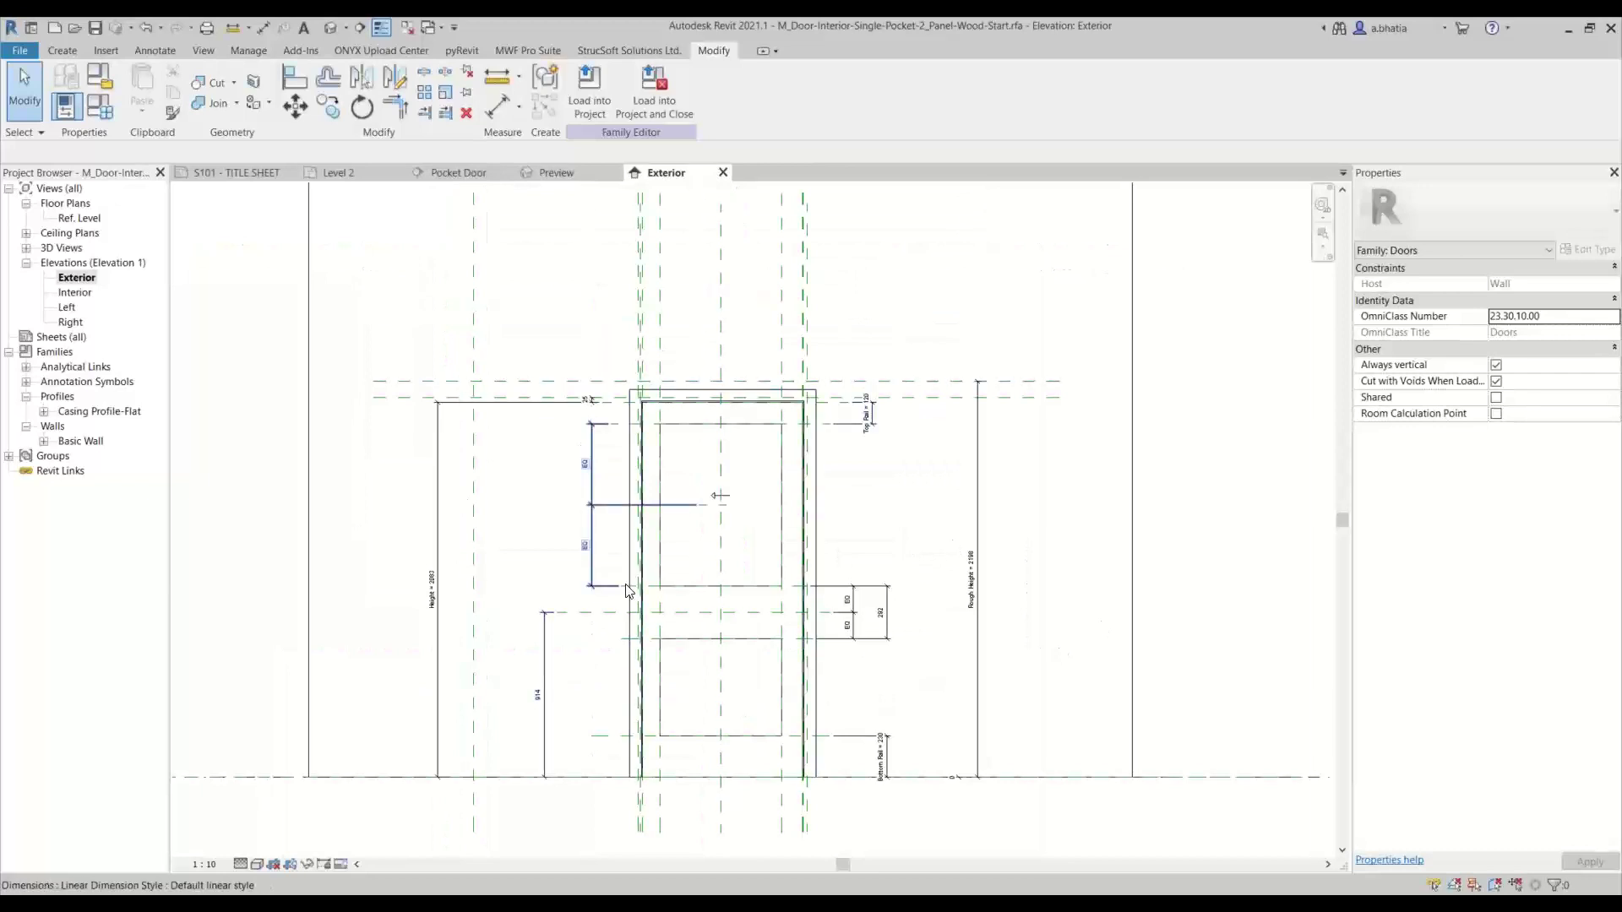
{"action": "key", "text": "v"}
{"action": "key", "text": "g"}
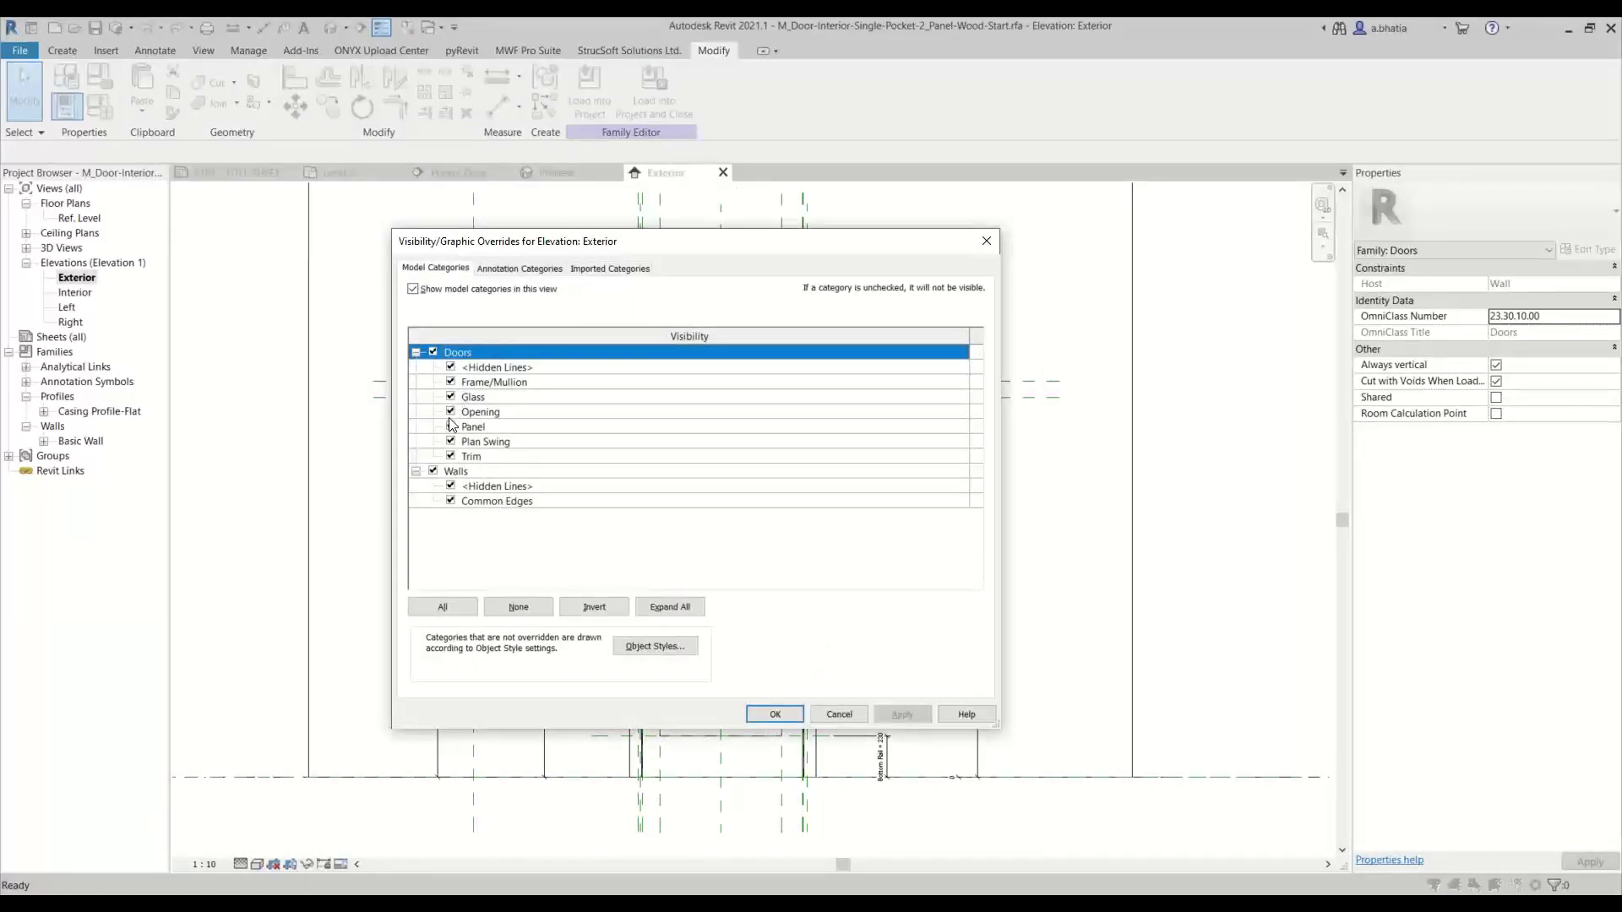
{"action": "left_click", "coordinate": [452, 608]}
{"action": "left_click", "coordinate": [452, 456]}
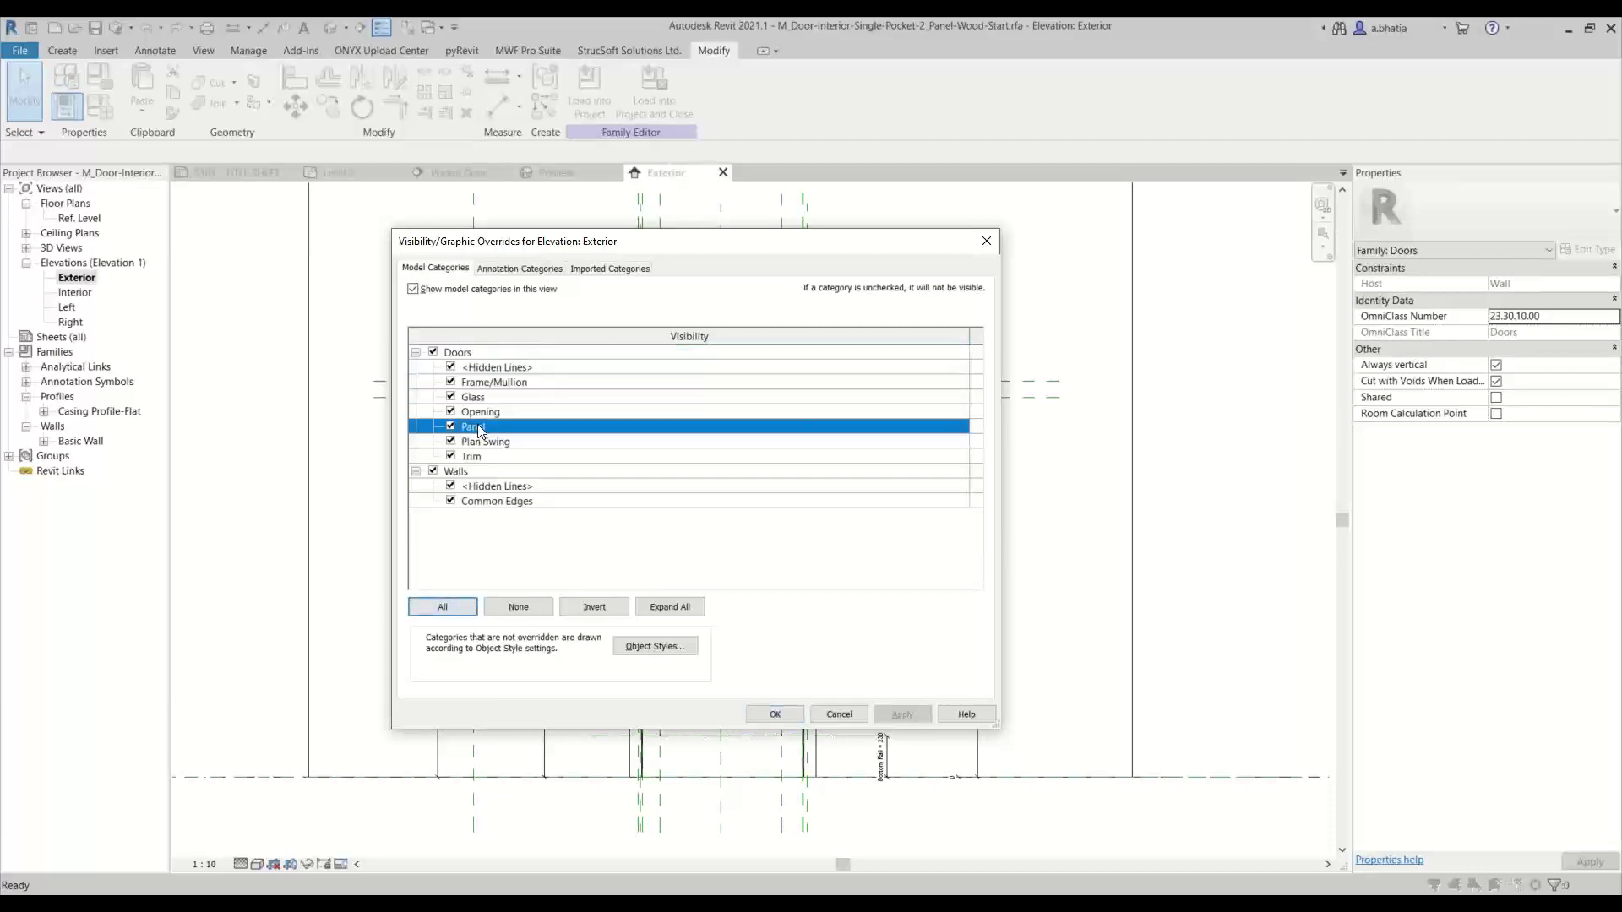
{"action": "left_click", "coordinate": [452, 442]}
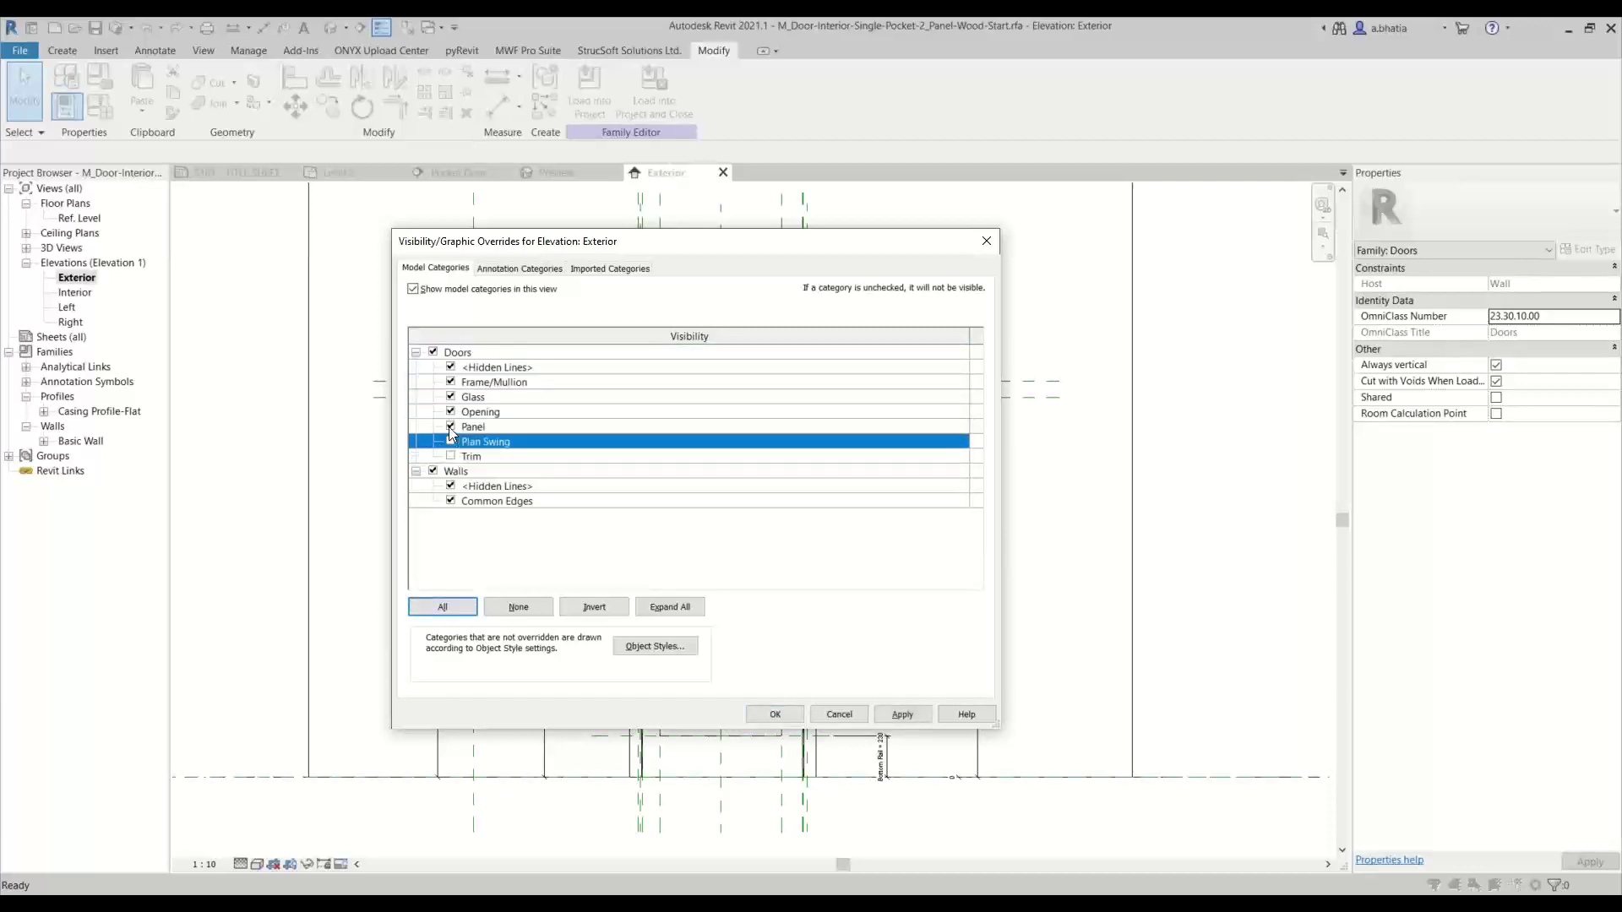
{"action": "left_click", "coordinate": [451, 426]}
{"action": "left_click", "coordinate": [451, 397]}
{"action": "left_click", "coordinate": [451, 382]}
{"action": "left_click", "coordinate": [451, 367]}
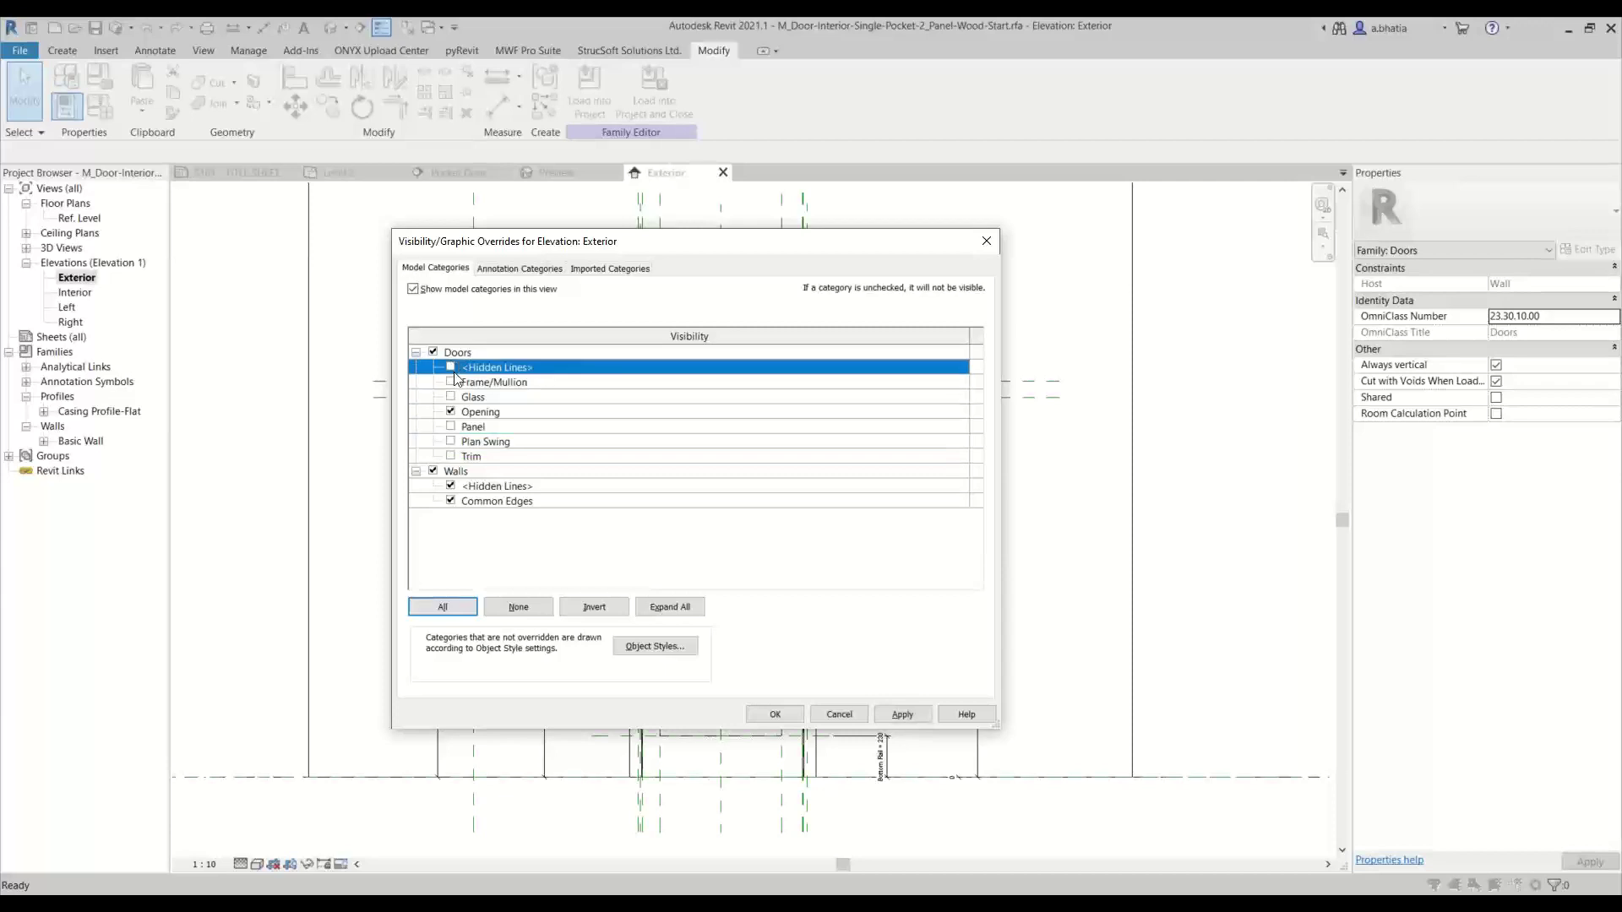
{"action": "left_click", "coordinate": [787, 710]}
Examine the host wall's cut opening against the Top, Height and Rough Height reference planes and dimensions.
{"action": "scroll", "coordinate": [767, 480], "scroll_direction": "up", "scroll_amount": 3}
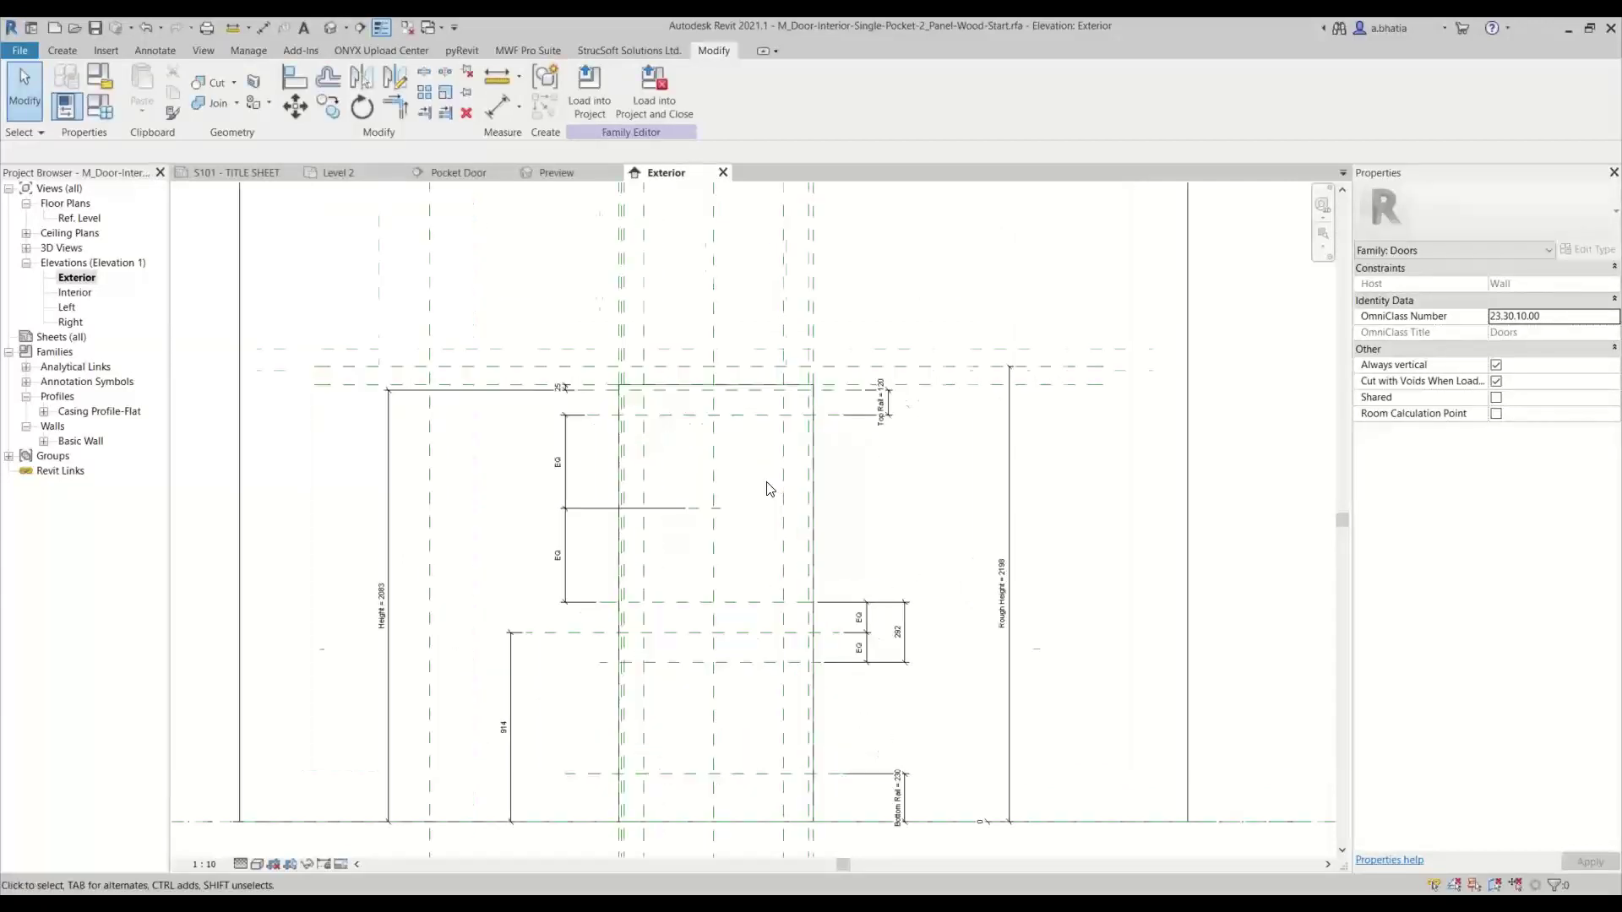
{"action": "left_click", "coordinate": [860, 481]}
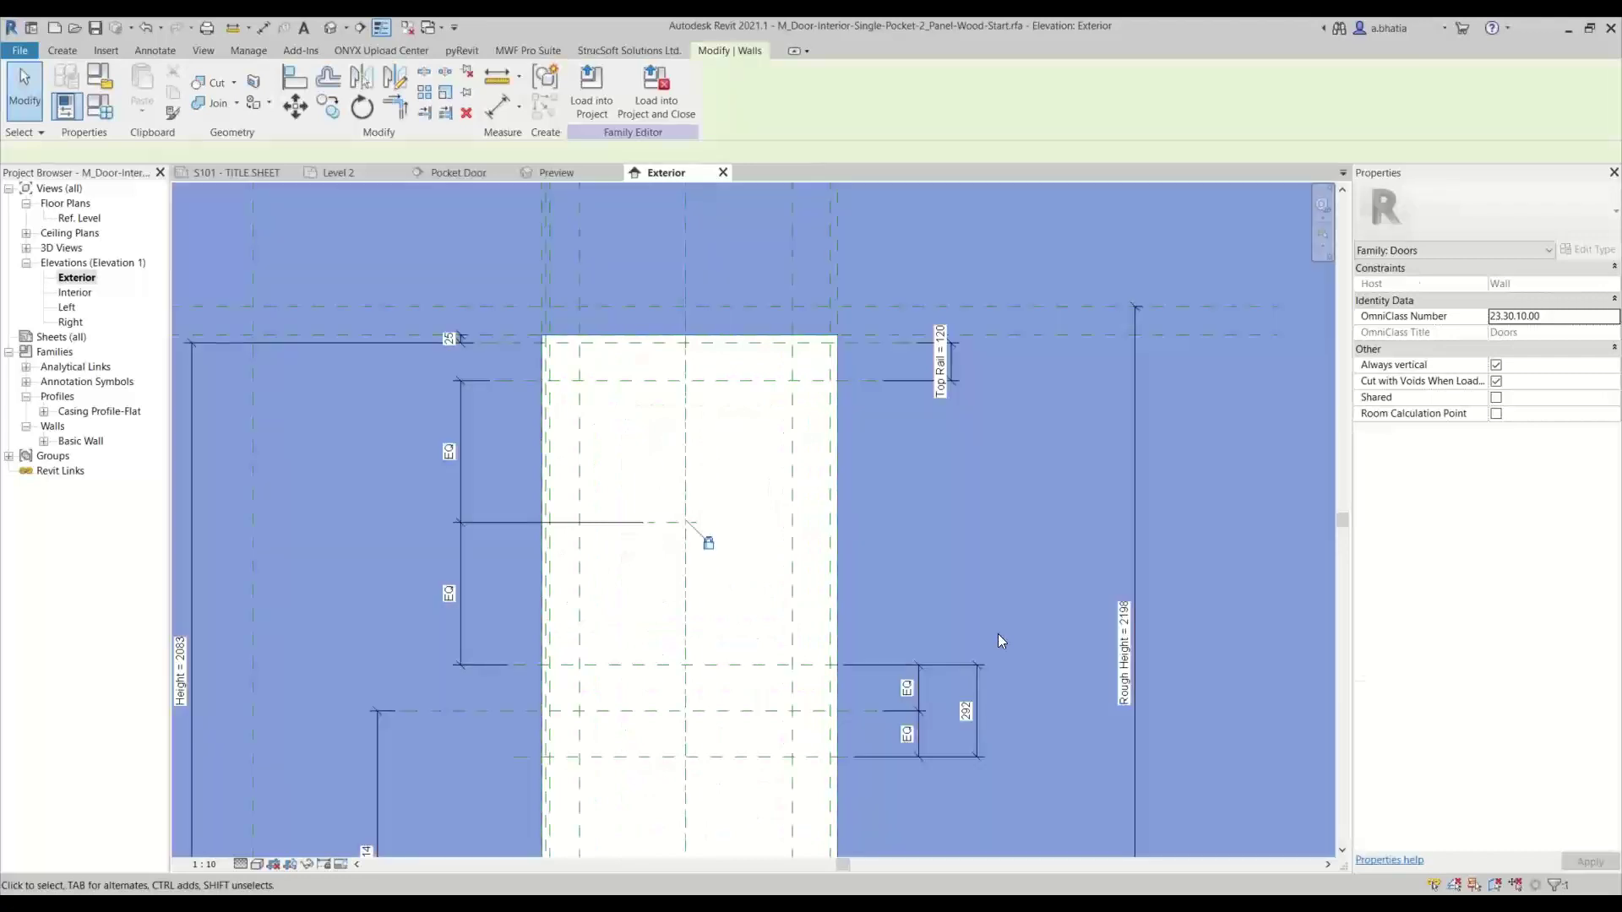
{"action": "scroll", "coordinate": [931, 475], "scroll_direction": "down", "scroll_amount": 2}
{"action": "scroll", "coordinate": [931, 475], "scroll_direction": "up", "scroll_amount": 1}
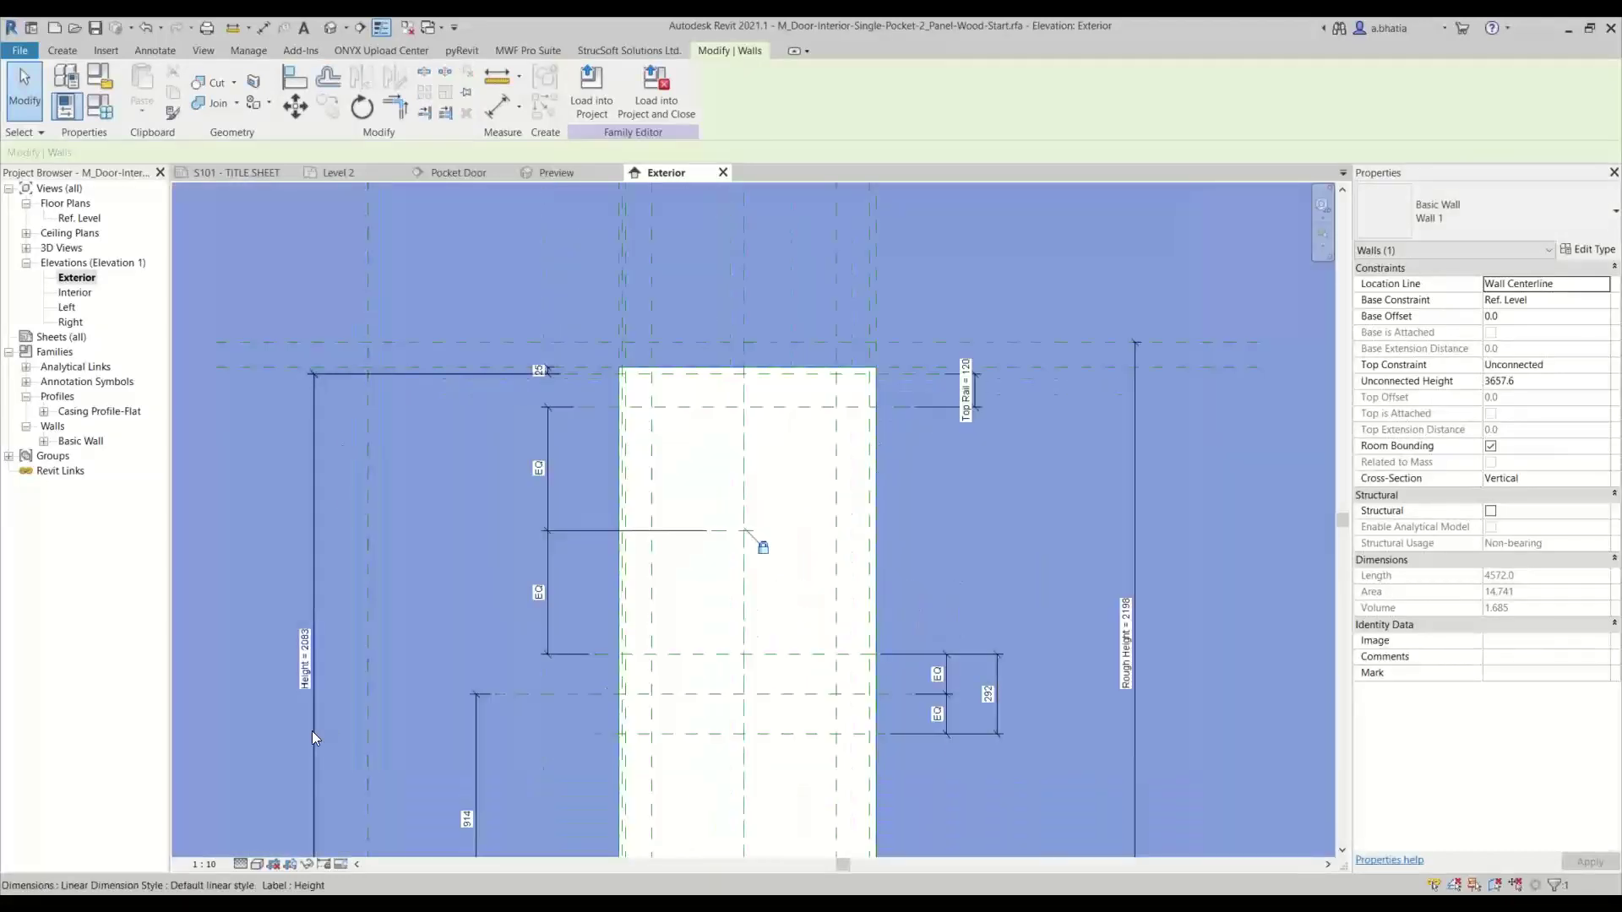
{"action": "scroll", "coordinate": [554, 366], "scroll_direction": "up", "scroll_amount": 1}
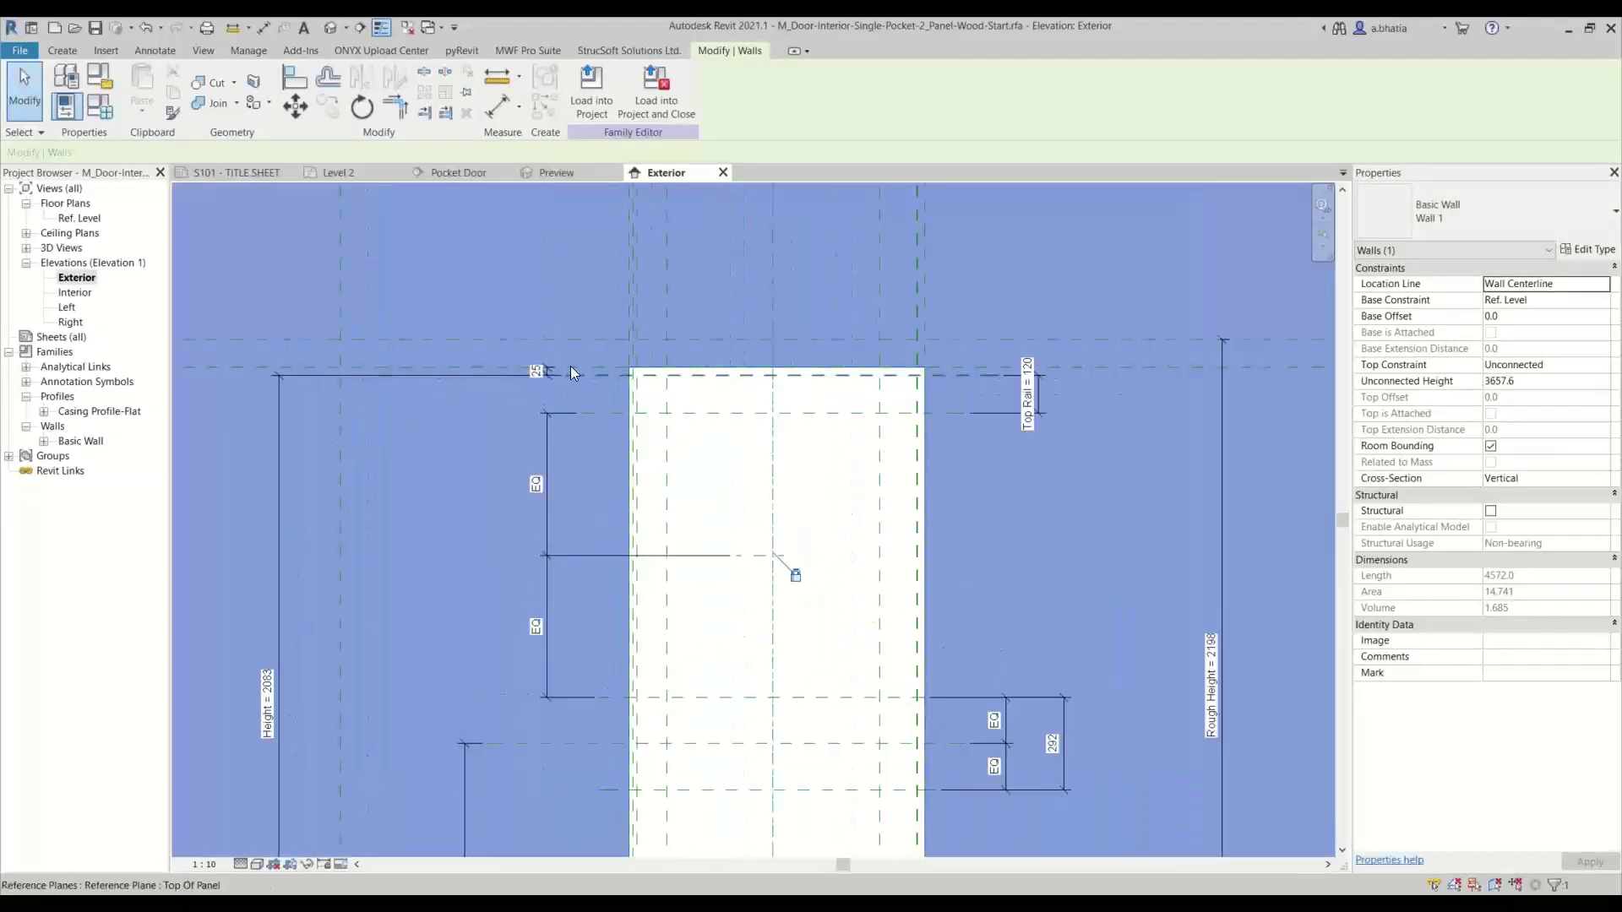
{"action": "scroll", "coordinate": [570, 362], "scroll_direction": "down", "scroll_amount": 3}
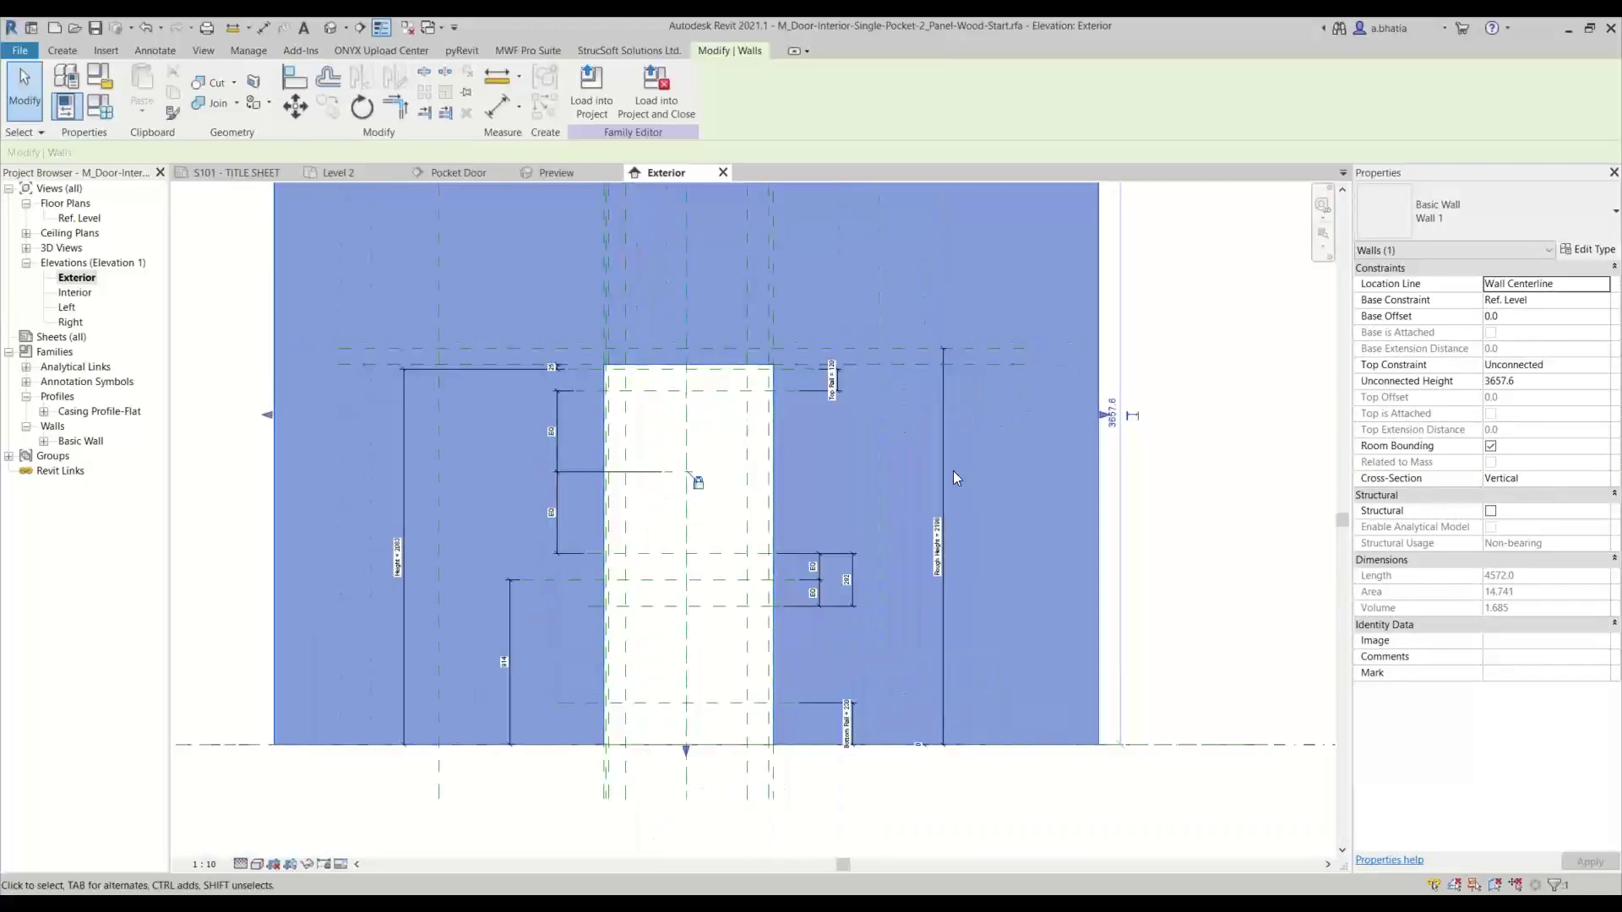
{"action": "key", "text": "Escape"}
{"action": "scroll", "coordinate": [975, 554], "scroll_direction": "up", "scroll_amount": 3}
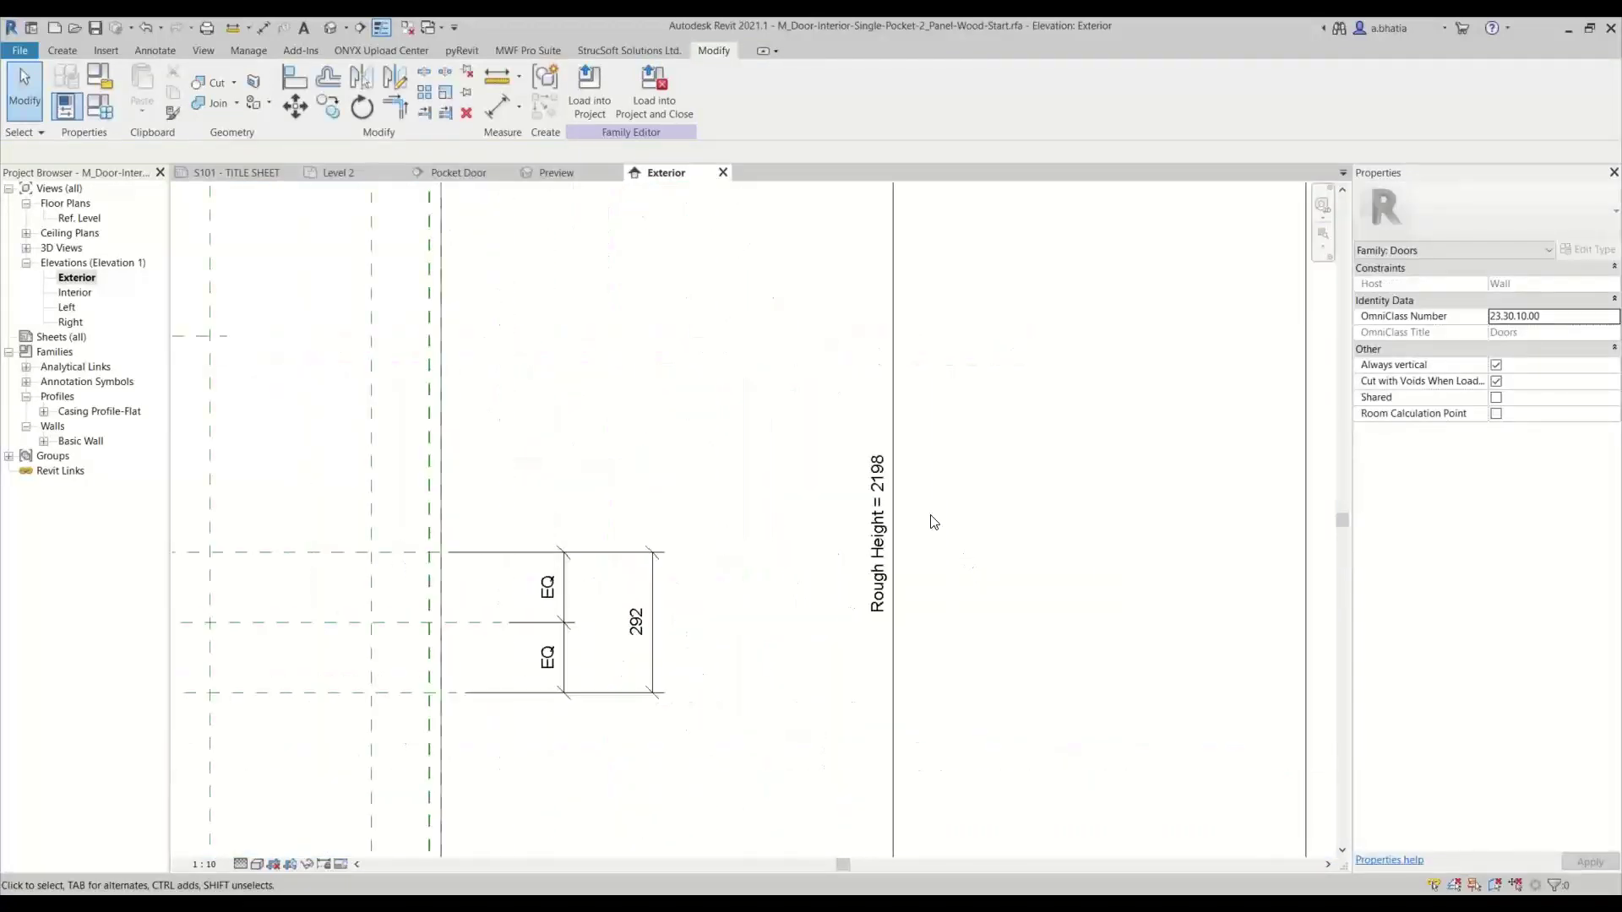
{"action": "scroll", "coordinate": [930, 518], "scroll_direction": "down", "scroll_amount": 4}
{"action": "middle_click_drag", "start_coordinate": [406, 304], "coordinate": [523, 346]}
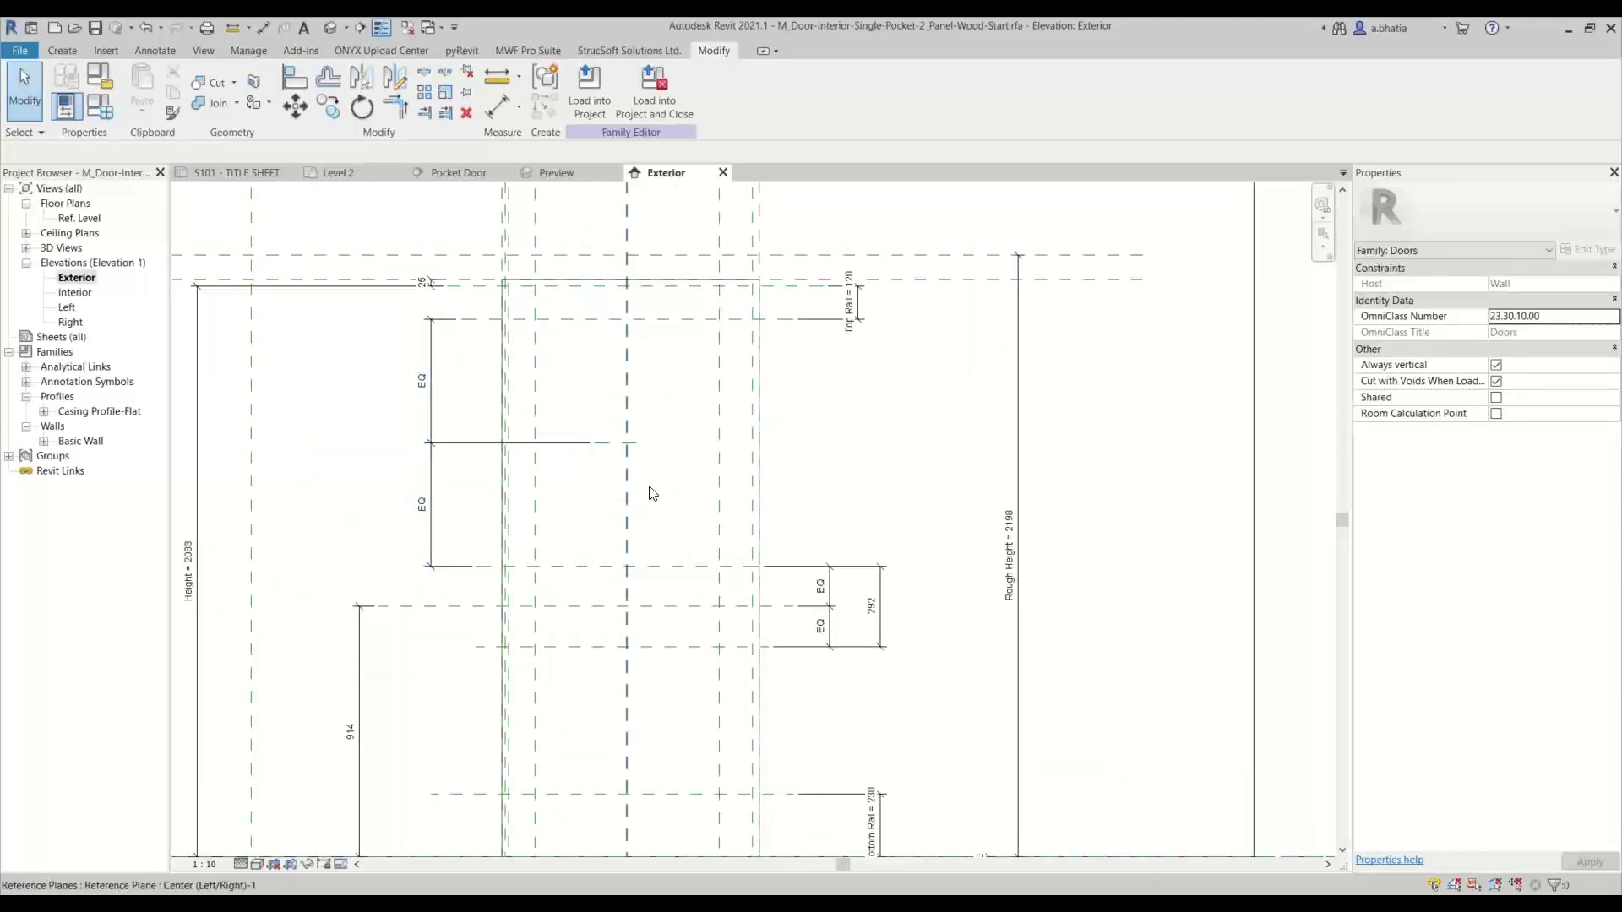
Set the Rough Height formula of the pocket door family to Height + 25 mm.
{"action": "left_click", "coordinate": [99, 105]}
{"action": "left_click_drag", "start_coordinate": [770, 210], "coordinate": [952, 218]}
{"action": "left_click", "coordinate": [997, 542]}
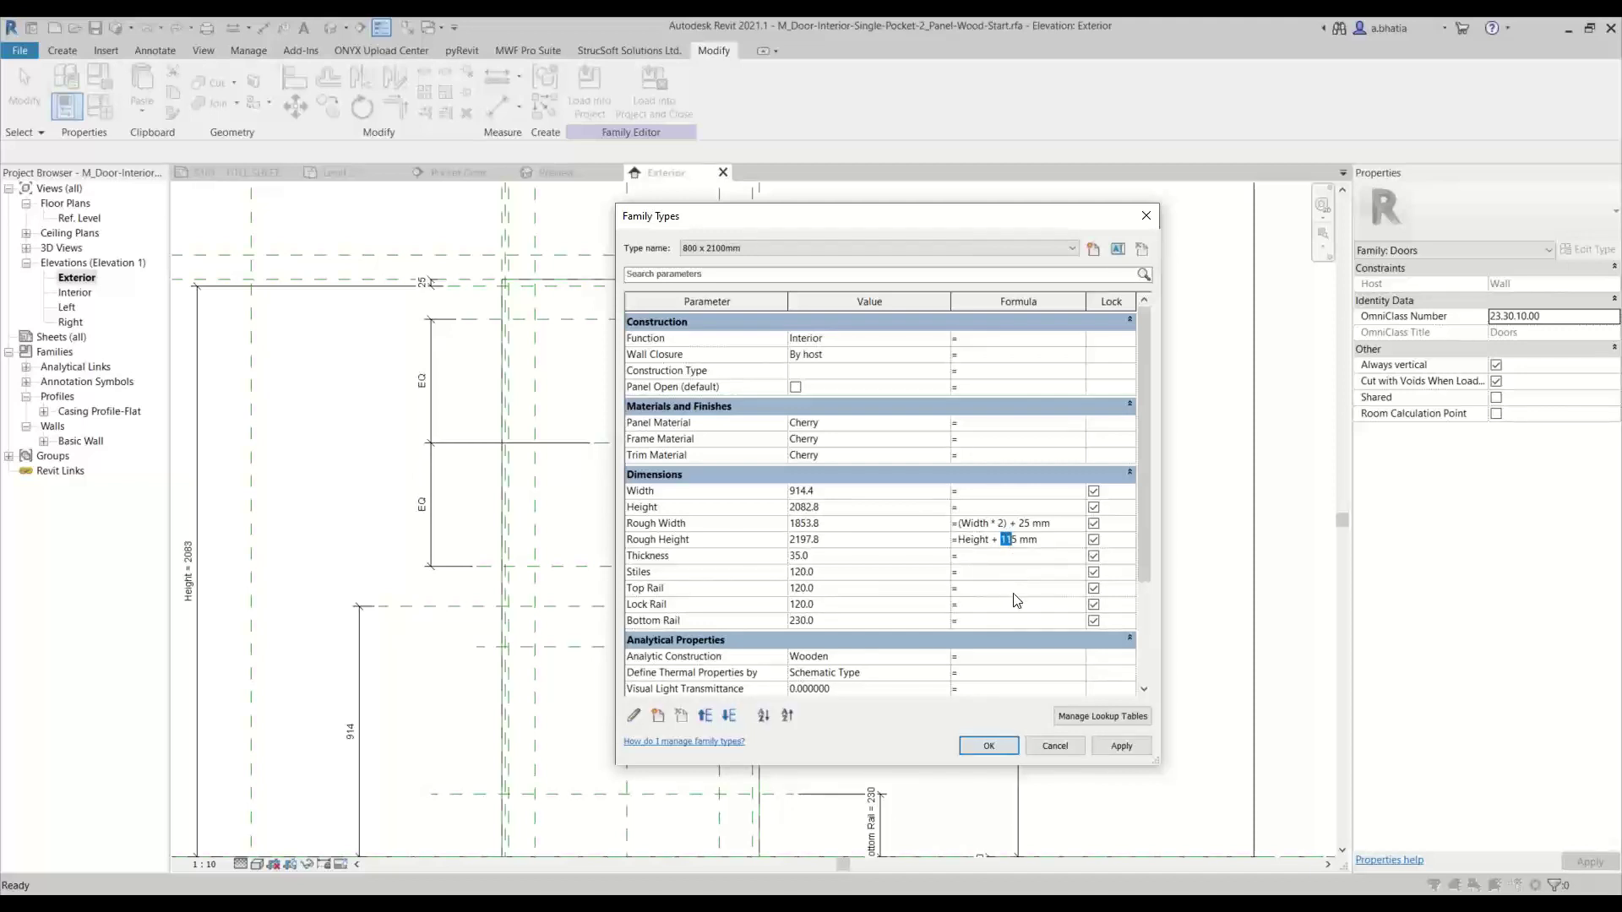
{"action": "type", "text": "2"}
{"action": "key", "text": "BackSpace"}
{"action": "left_click", "coordinate": [976, 753]}
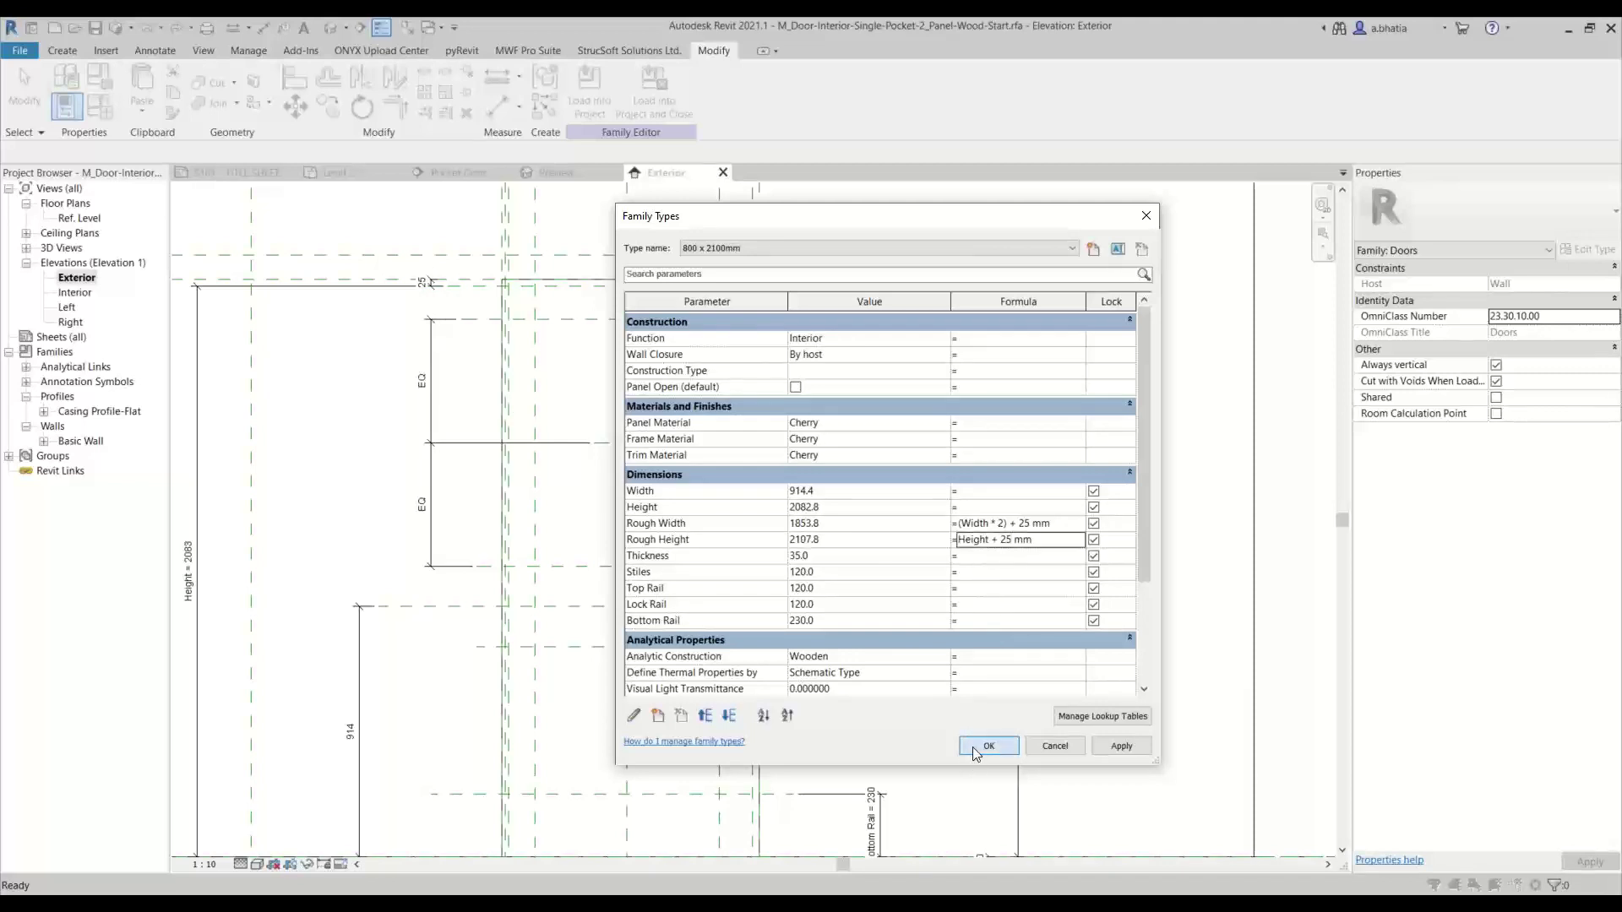
{"action": "left_click", "coordinate": [973, 747]}
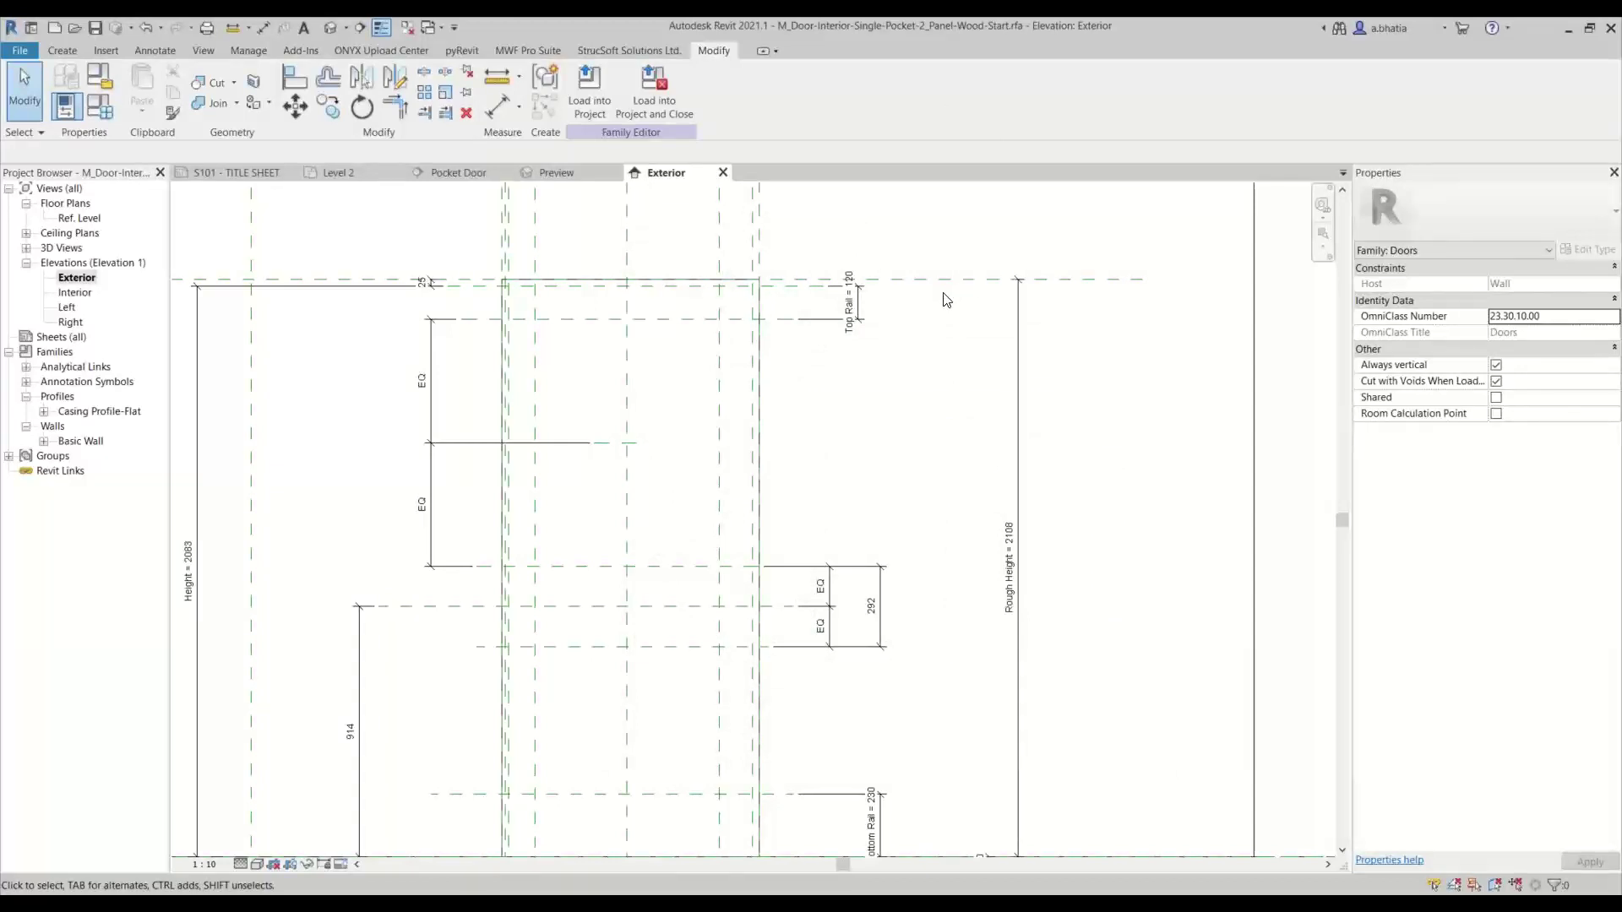
Load the modified pocket door family into the project, overwriting the existing version and its parameter values.
{"action": "scroll", "coordinate": [947, 300], "scroll_direction": "down", "scroll_amount": 5}
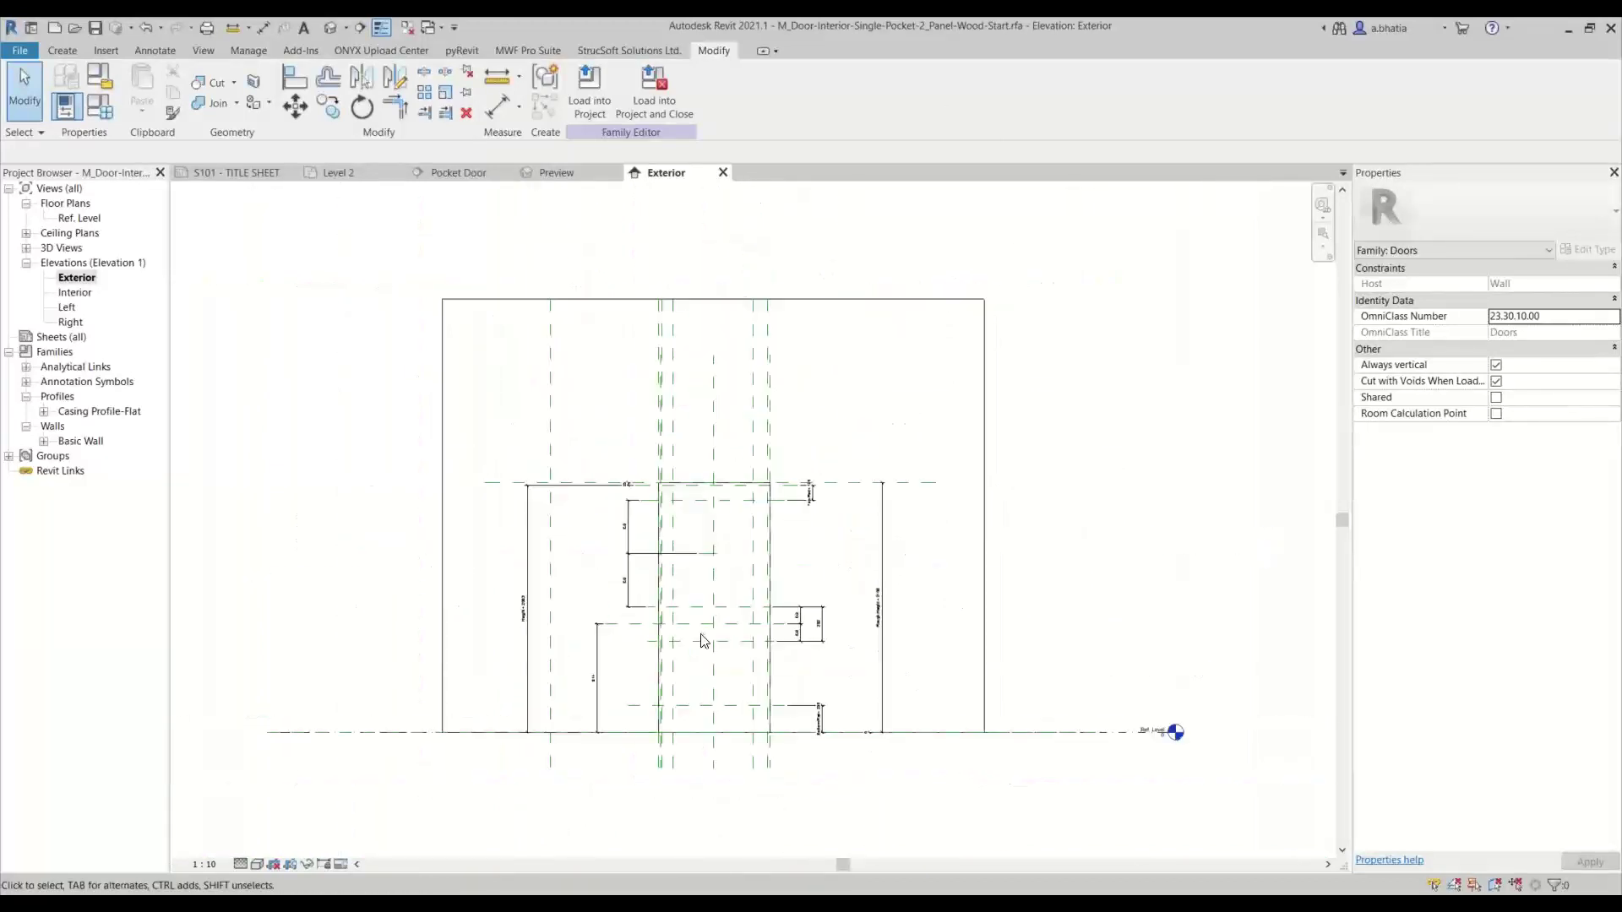
{"action": "scroll", "coordinate": [681, 635], "scroll_direction": "up", "scroll_amount": 3}
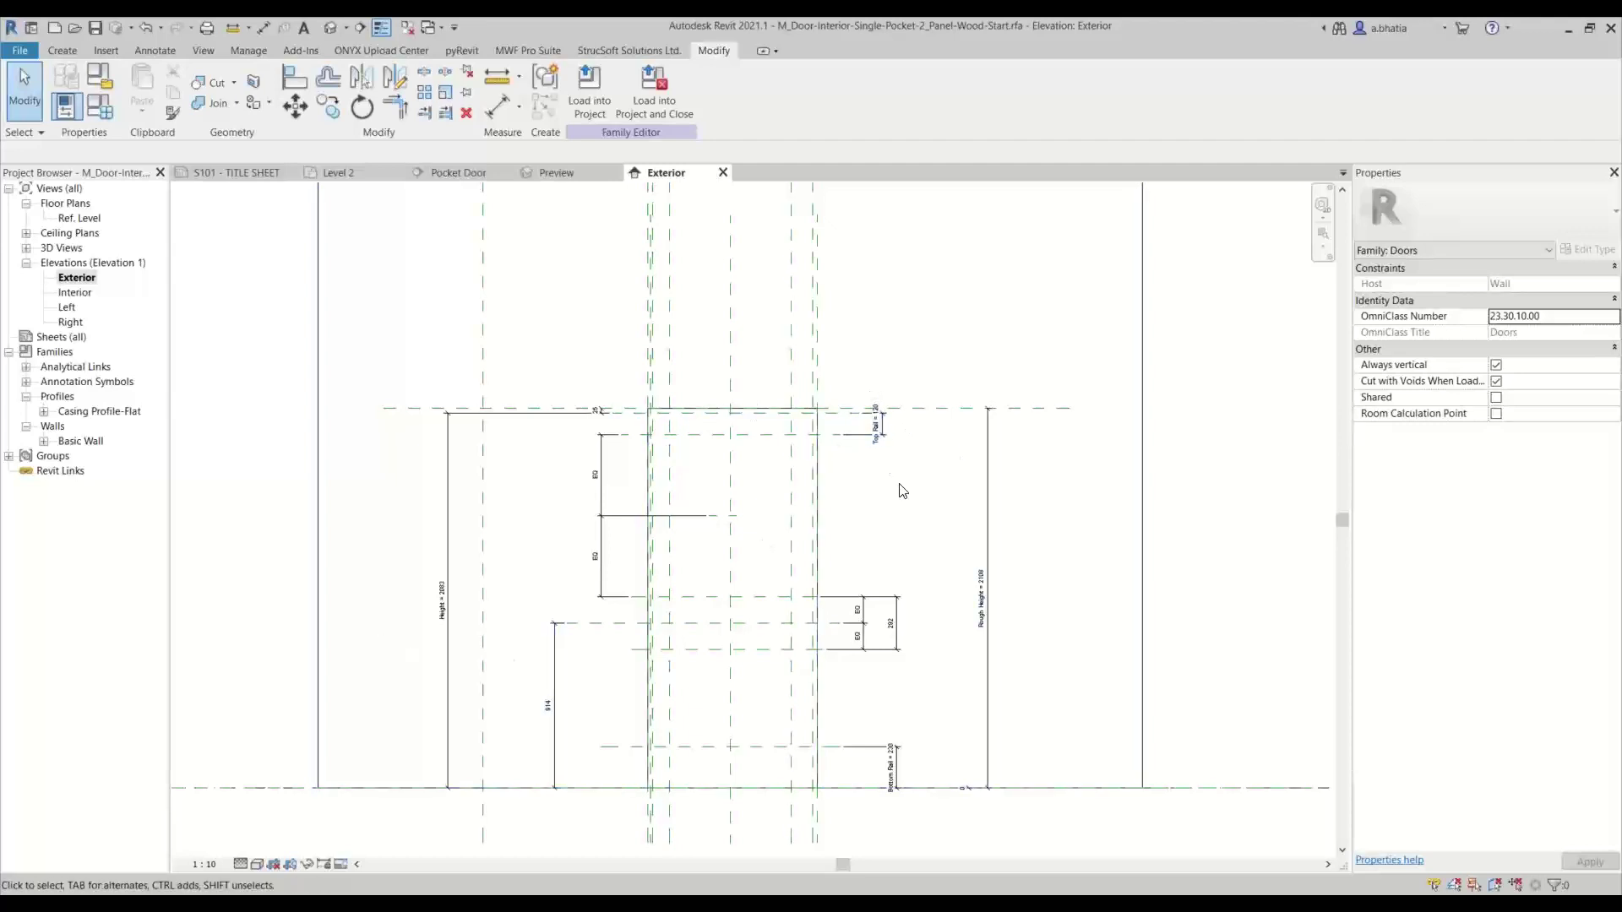
{"action": "left_click", "coordinate": [591, 109]}
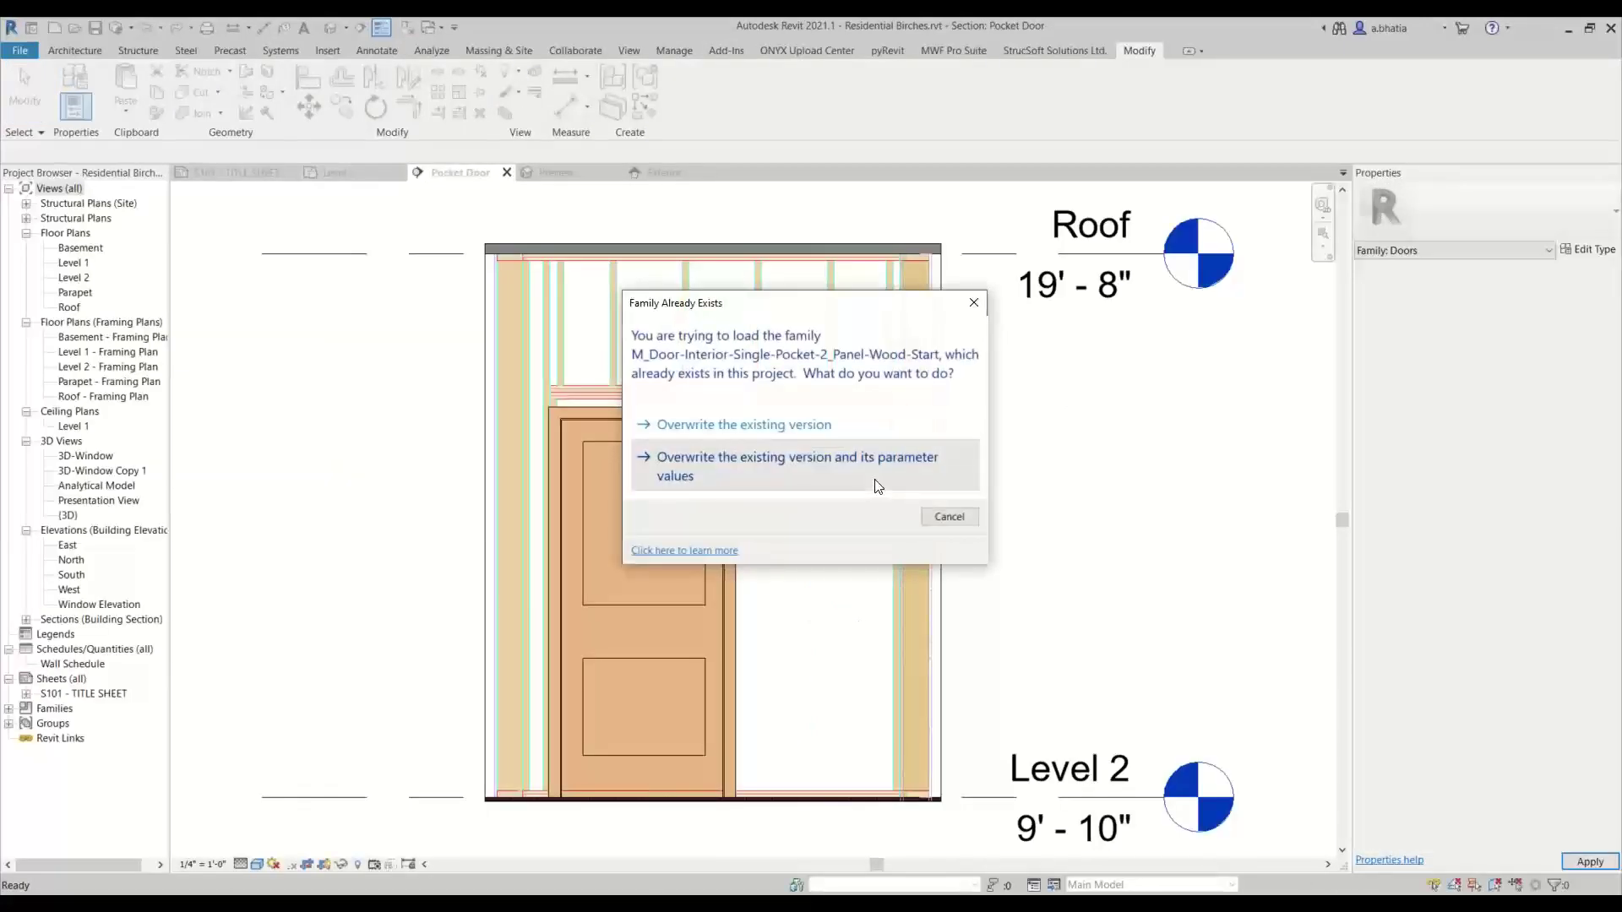
{"action": "left_click", "coordinate": [877, 485]}
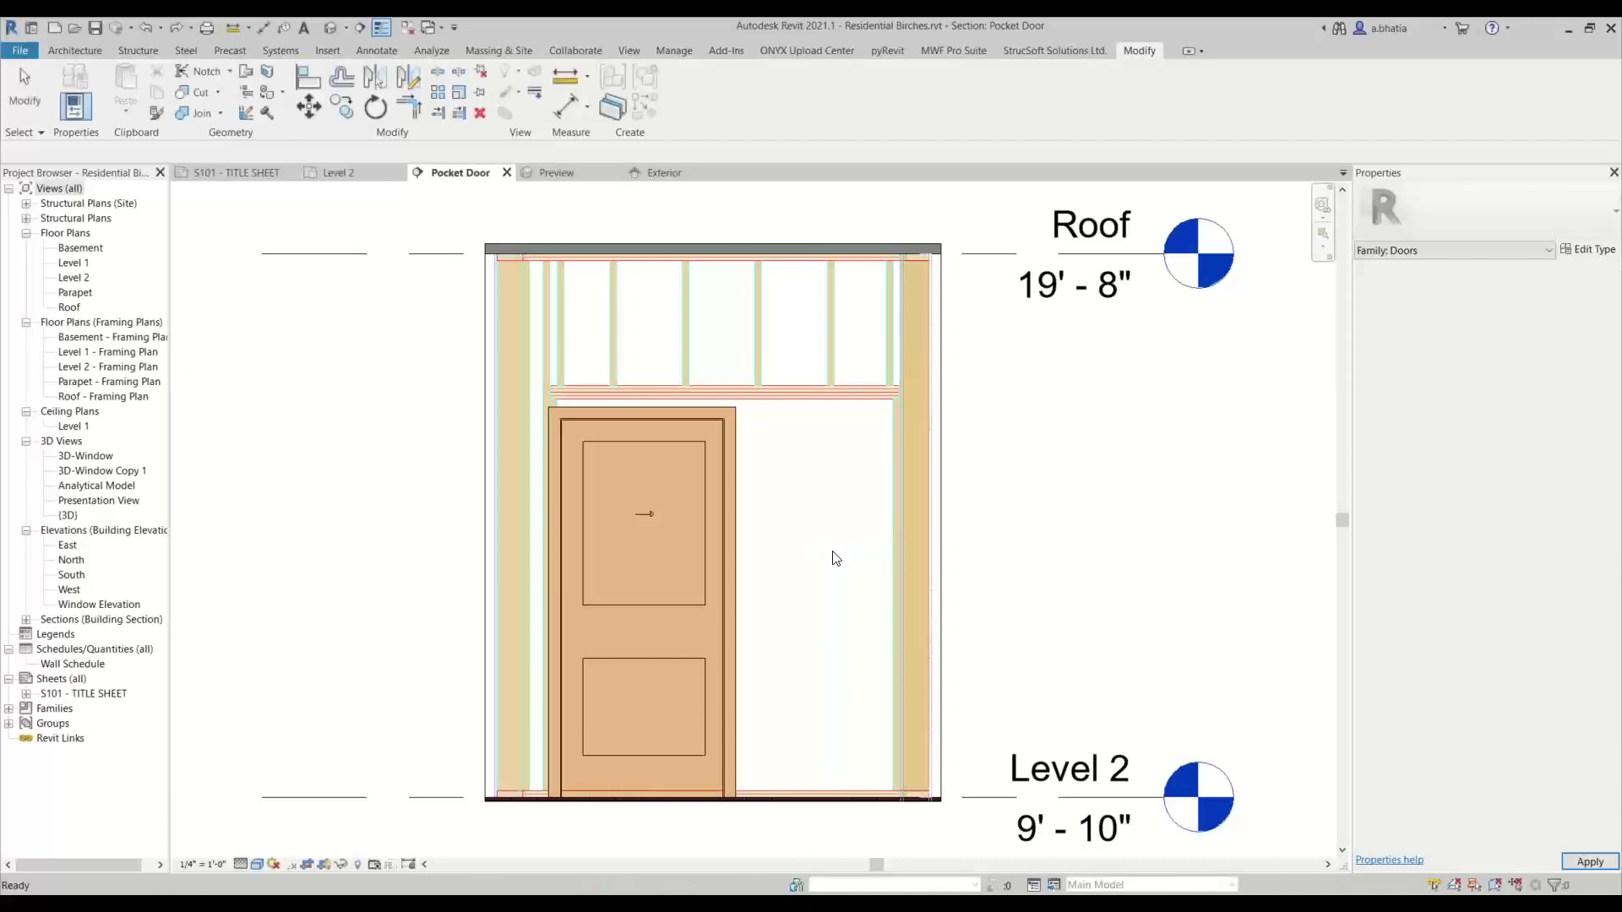
Regenerate the framing of the wall panel around the pocket door from one of its cripple studs.
{"action": "left_click", "coordinate": [755, 313]}
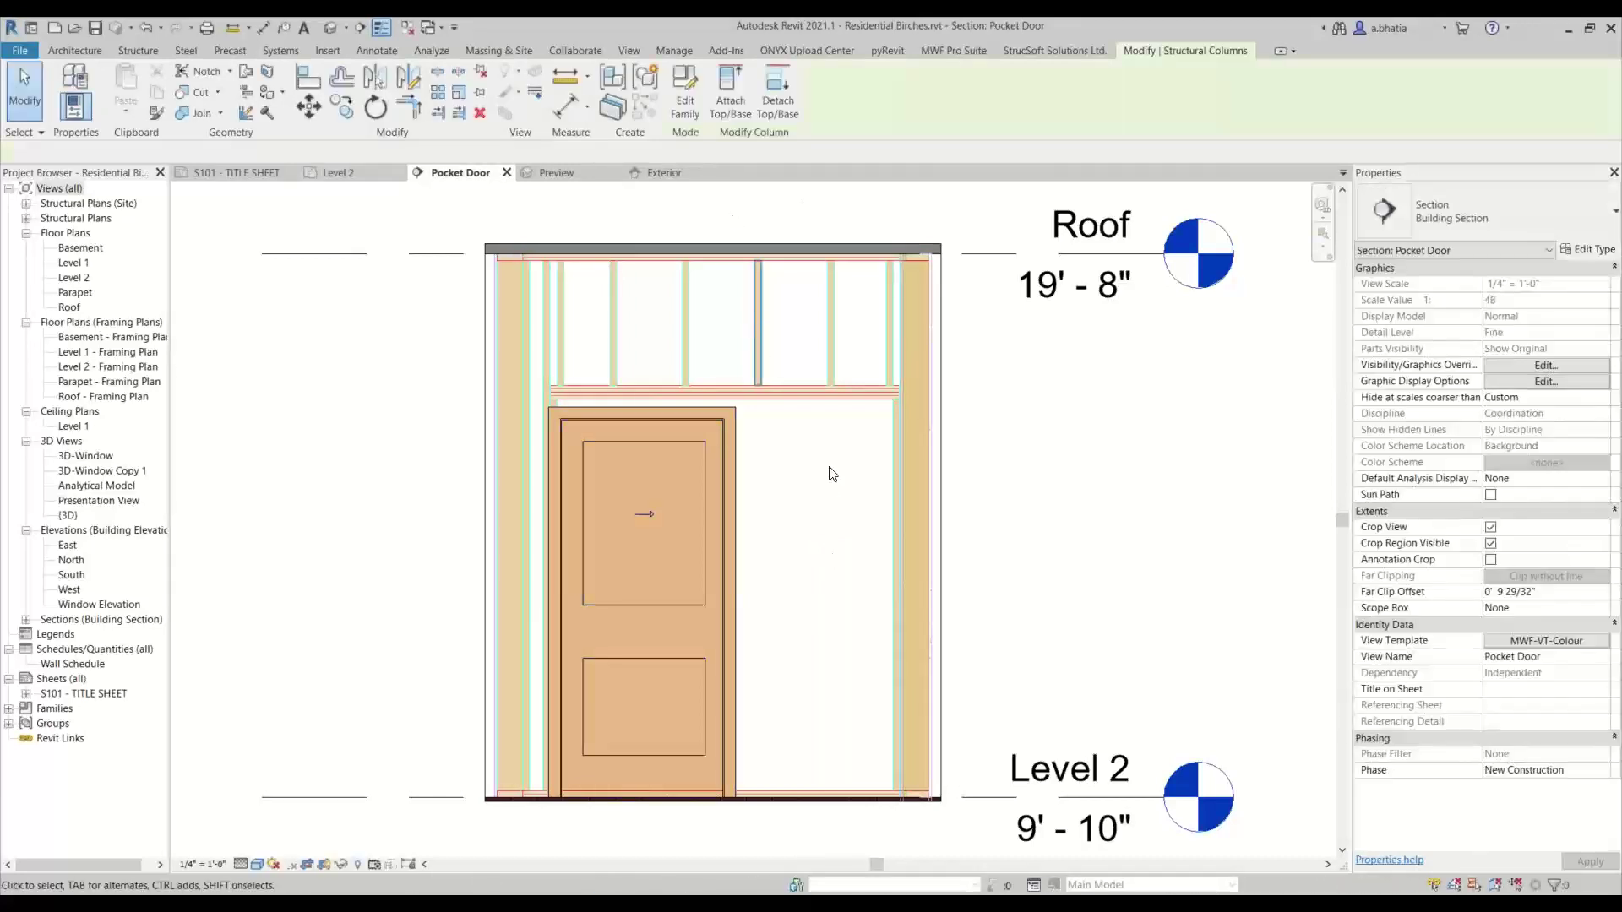
{"action": "left_click", "coordinate": [954, 51]}
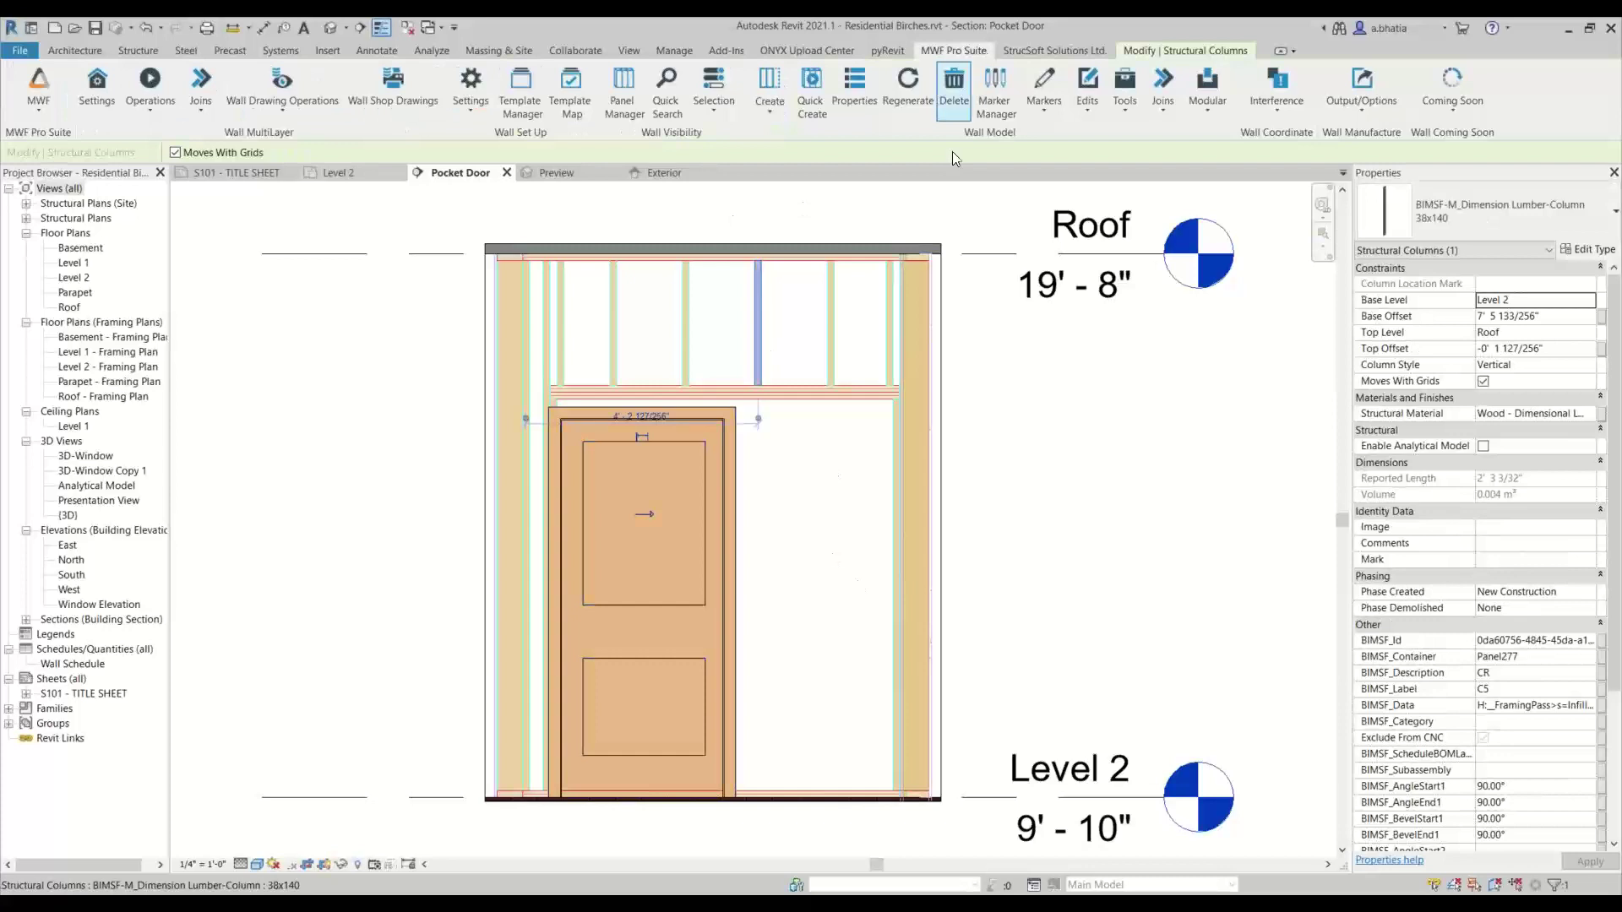
{"action": "left_click", "coordinate": [907, 84]}
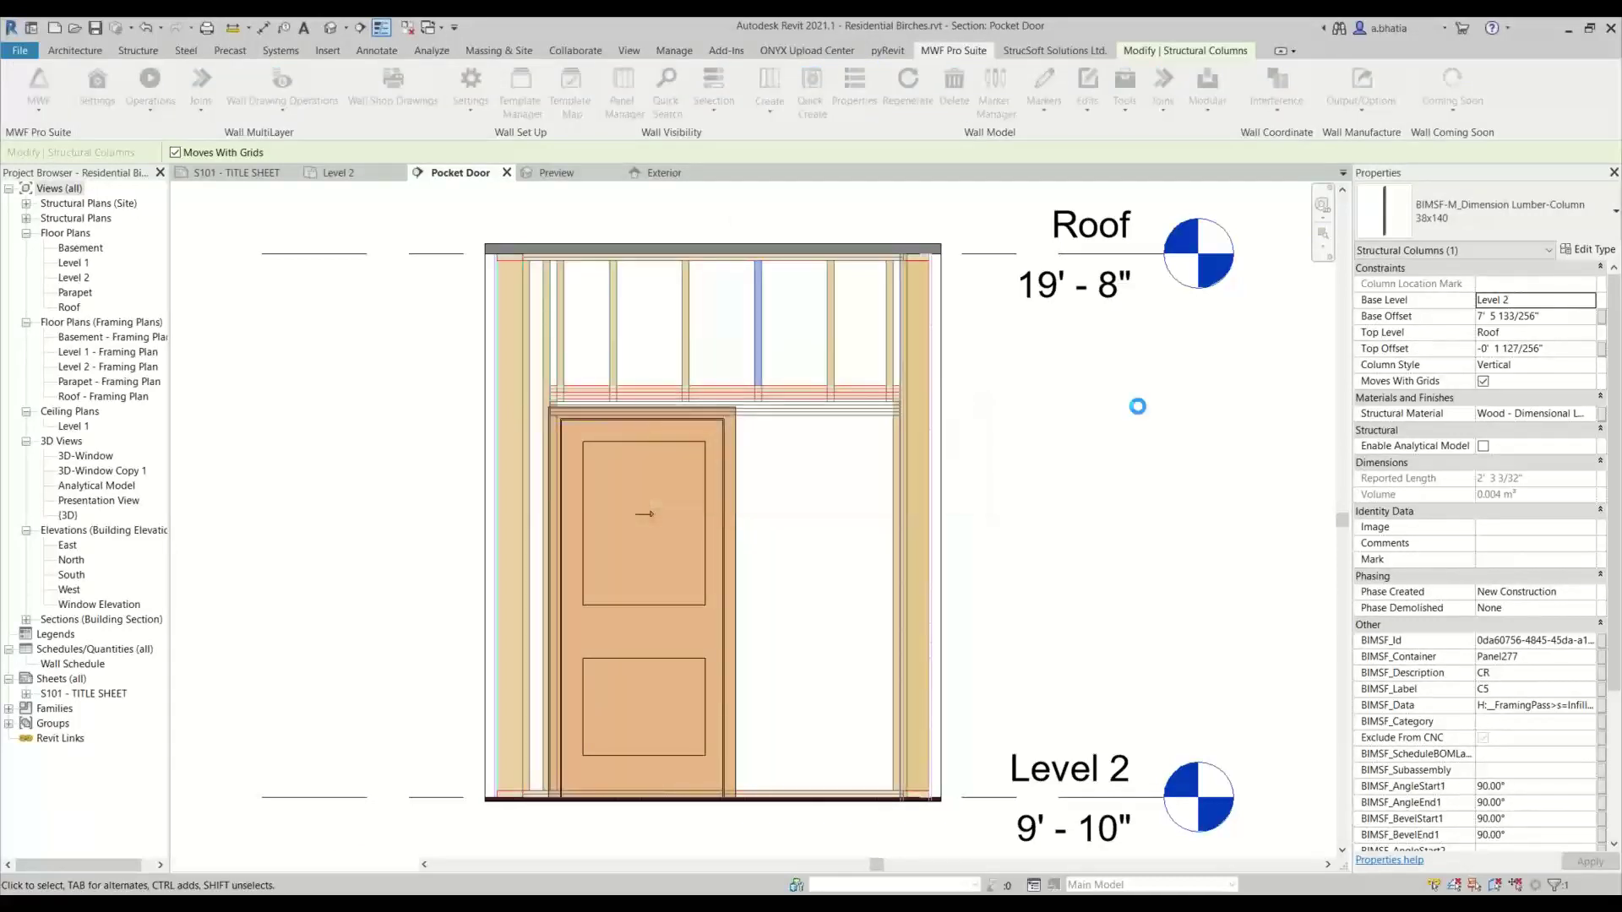
Hide the pocket door in the section to examine the header against the wall's opening, and restore the door.
{"action": "scroll", "coordinate": [669, 407], "scroll_direction": "up", "scroll_amount": 4}
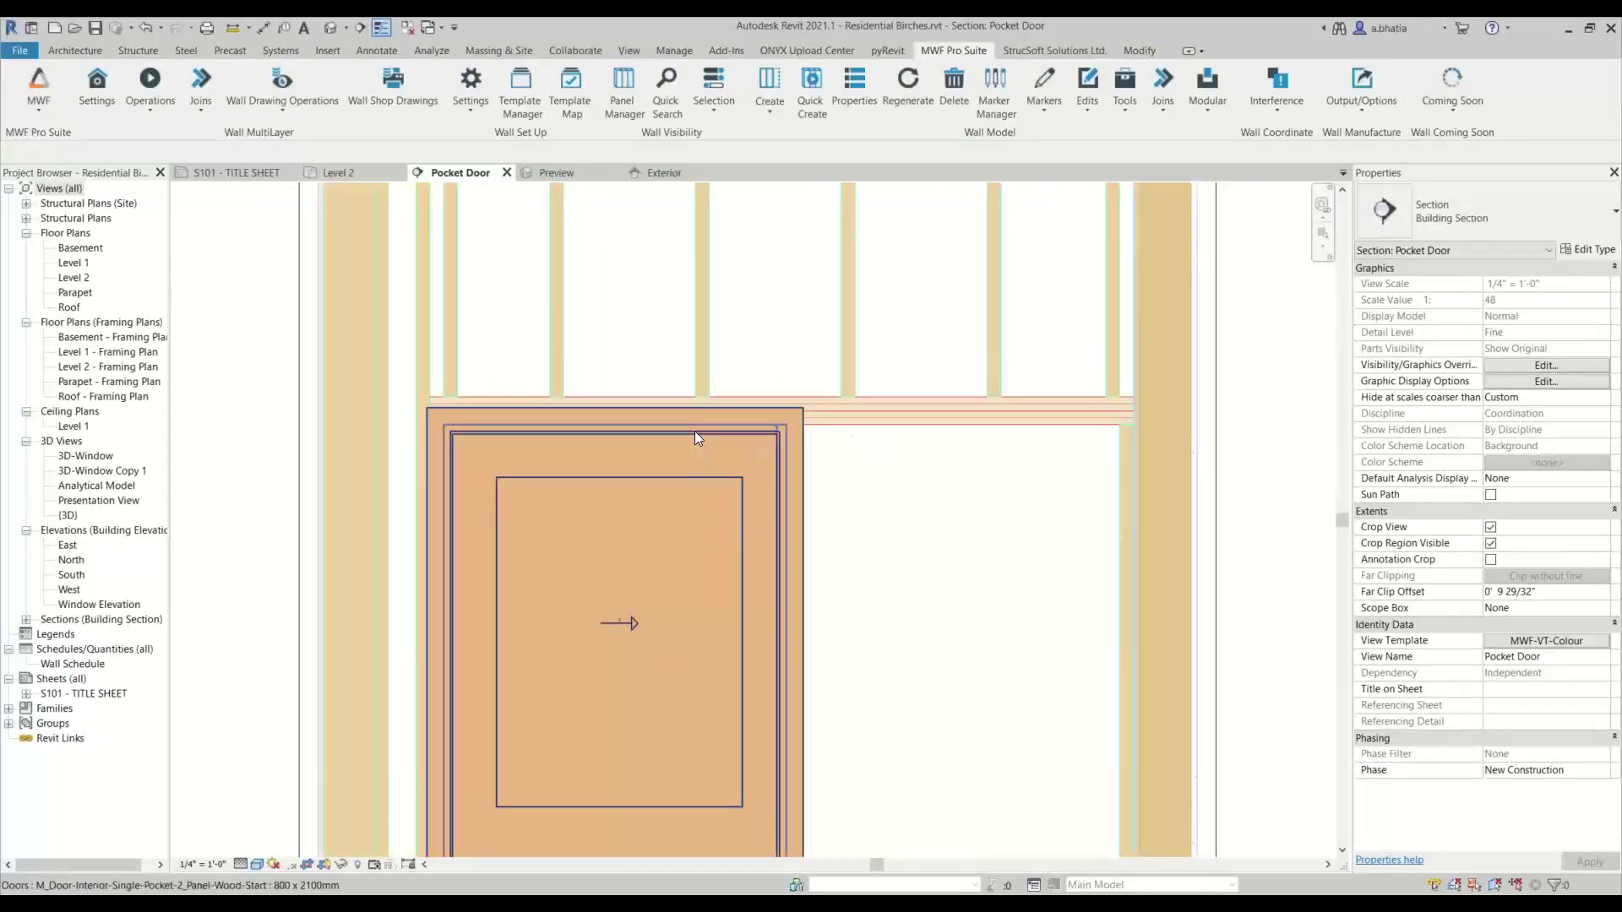
{"action": "left_click", "coordinate": [694, 431]}
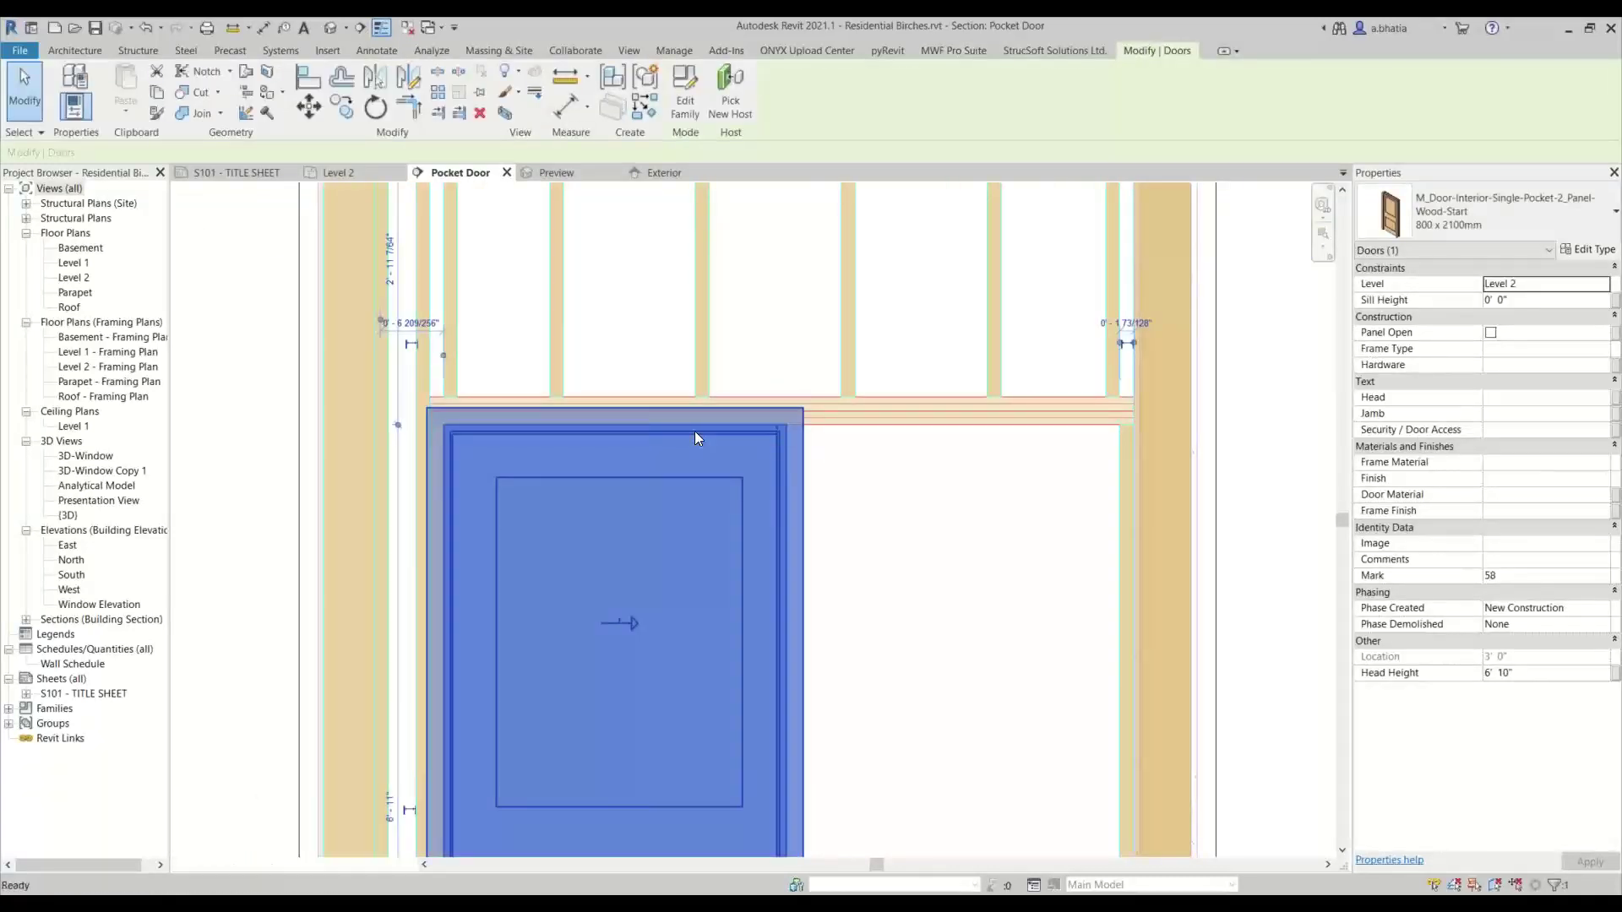
{"action": "key", "text": "Delete"}
{"action": "scroll", "coordinate": [698, 431], "scroll_direction": "up", "scroll_amount": 2}
{"action": "scroll", "coordinate": [828, 454], "scroll_direction": "up", "scroll_amount": 6}
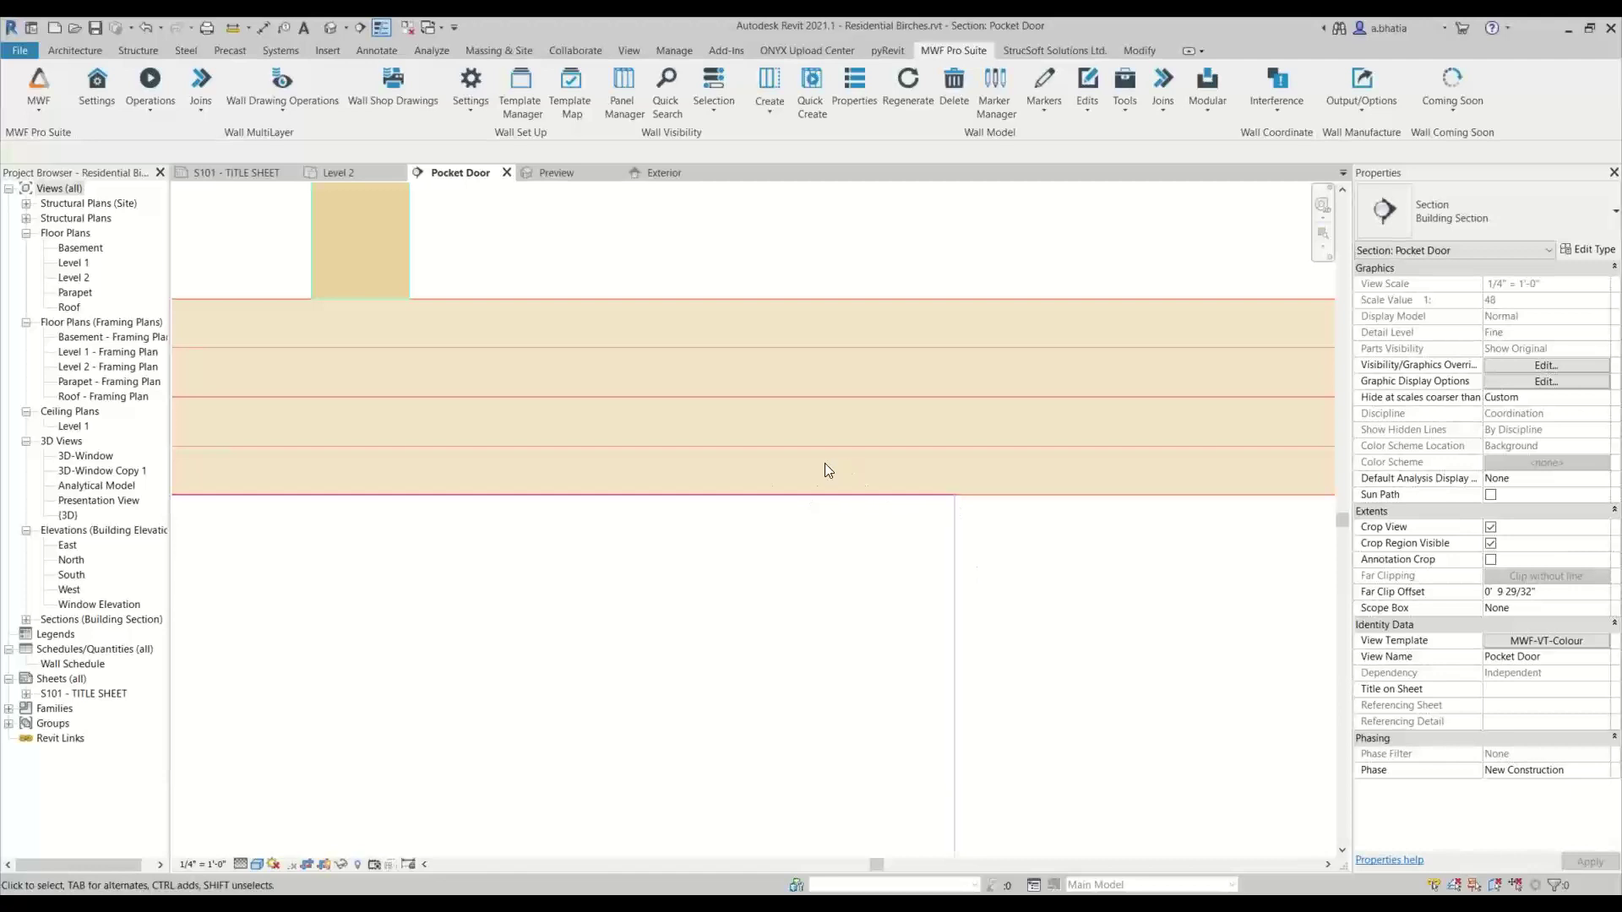
{"action": "scroll", "coordinate": [807, 496], "scroll_direction": "down", "scroll_amount": 5}
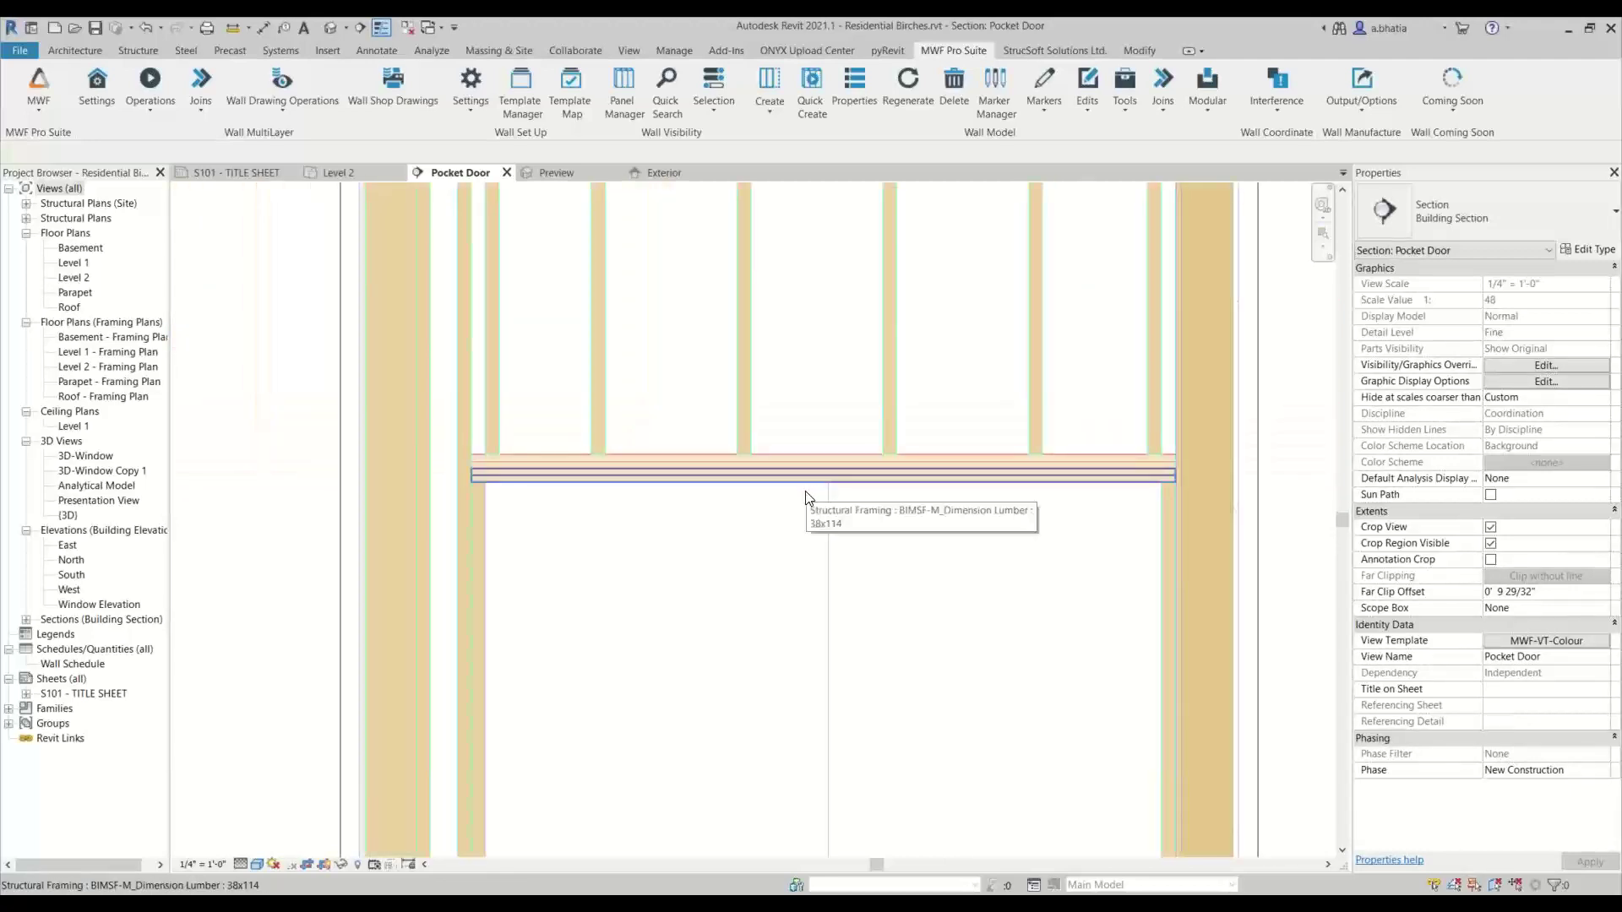
{"action": "scroll", "coordinate": [844, 467], "scroll_direction": "down", "scroll_amount": 3}
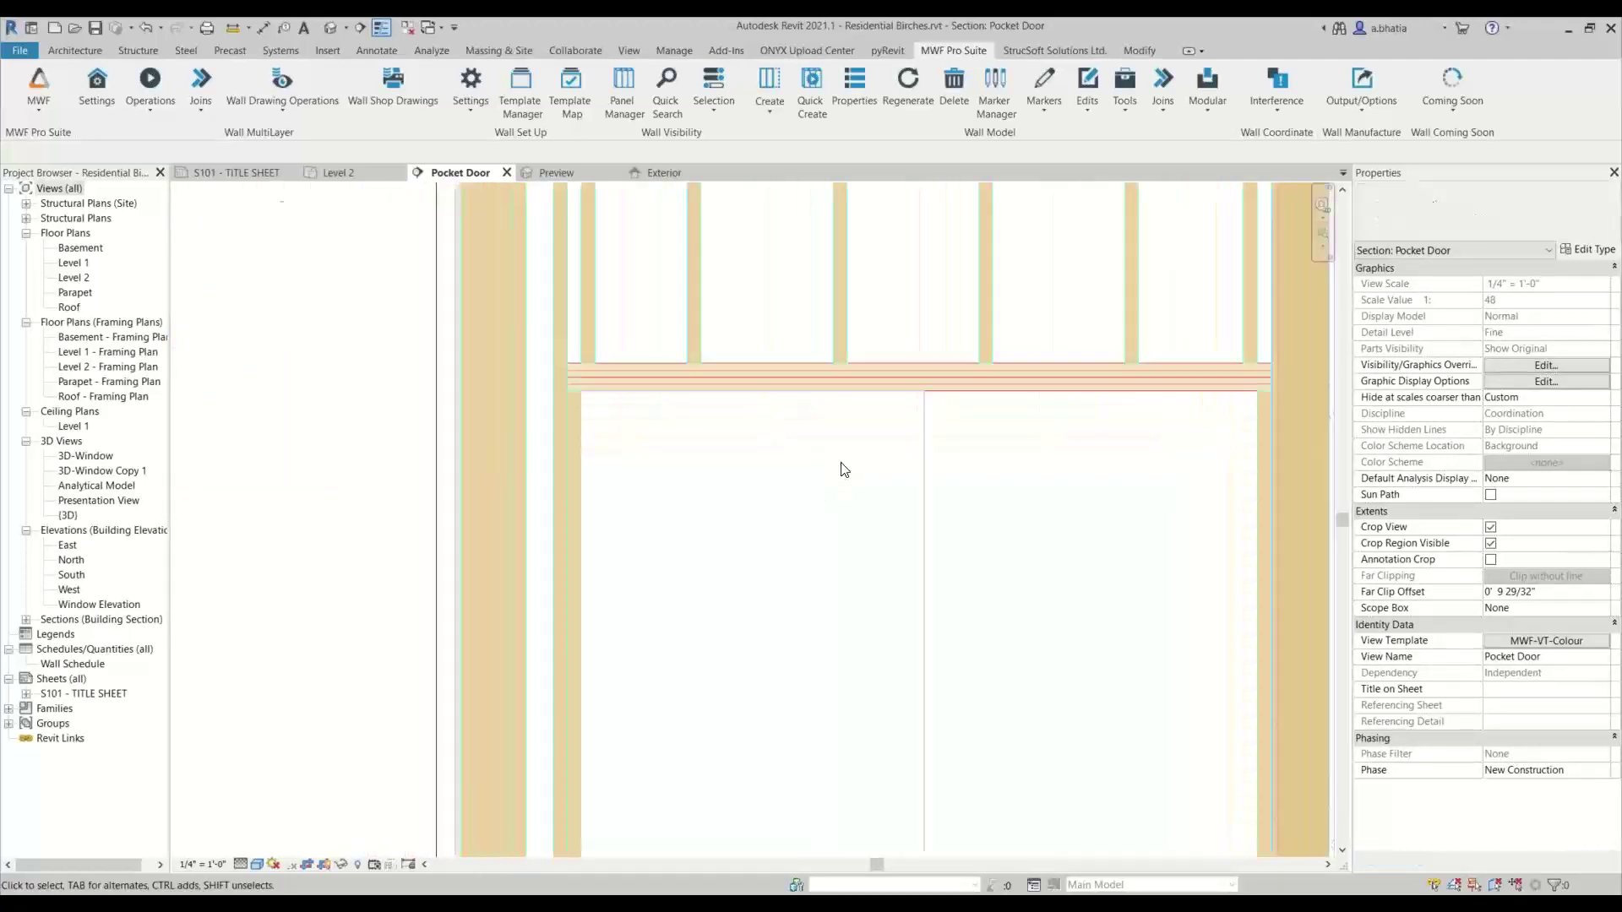
{"action": "middle_click_drag", "start_coordinate": [1065, 540], "coordinate": [902, 492]}
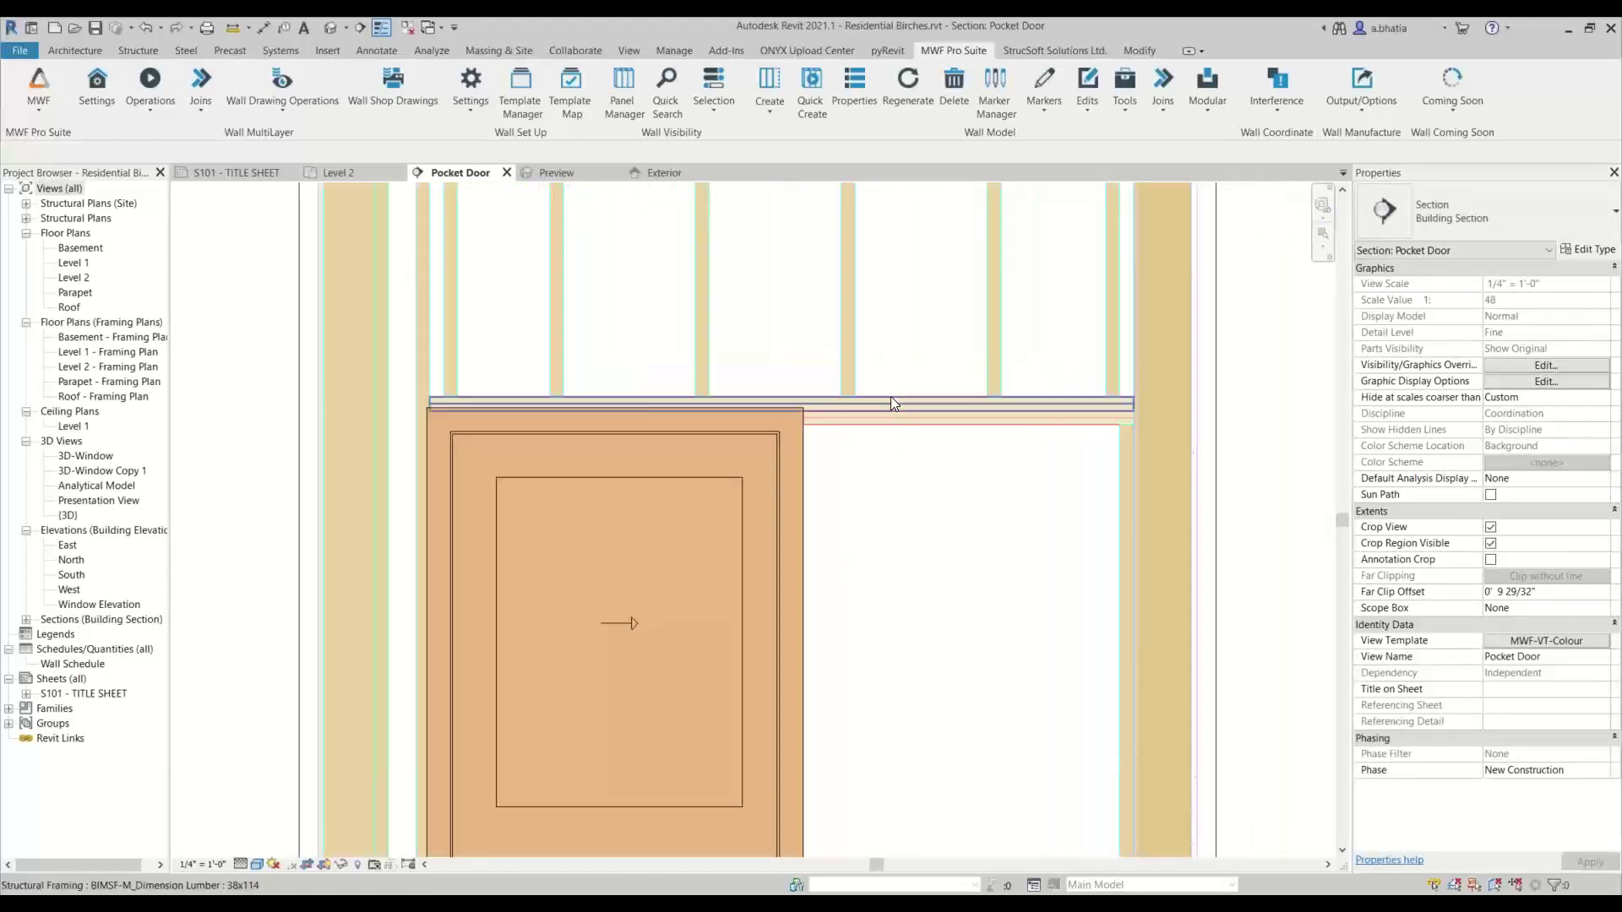
{"action": "scroll", "coordinate": [890, 397], "scroll_direction": "down", "scroll_amount": 3}
{"action": "scroll", "coordinate": [784, 448], "scroll_direction": "up", "scroll_amount": 1}
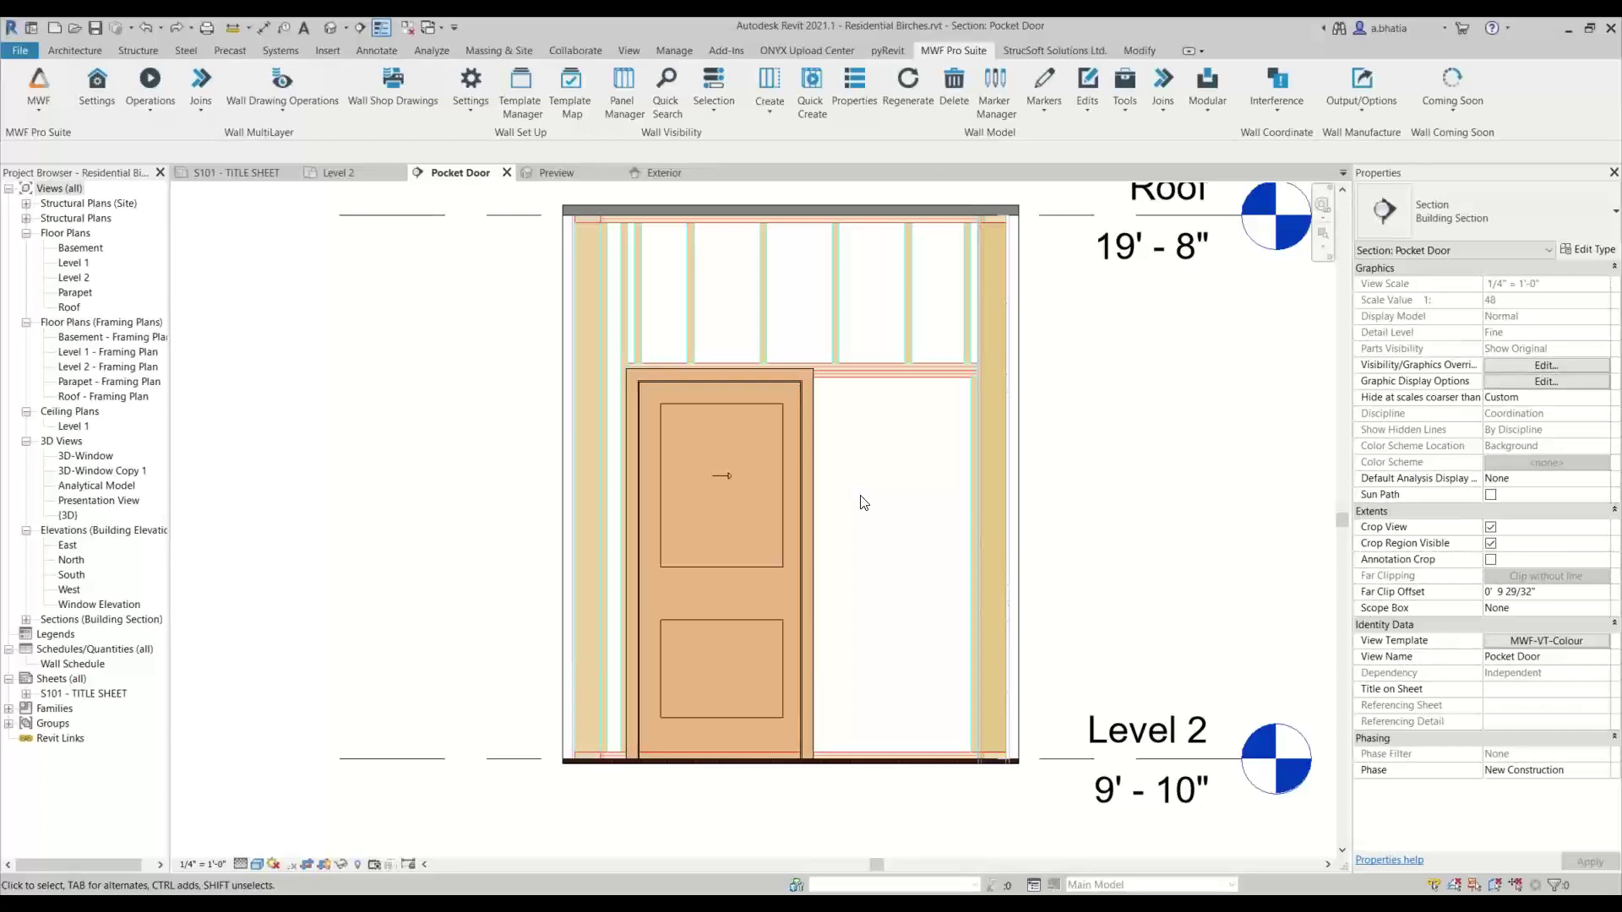
Review the Use Rough Dimensions if Available option in the Opening Framing settings of the pocket door's wall panel.
{"action": "left_click", "coordinate": [843, 338]}
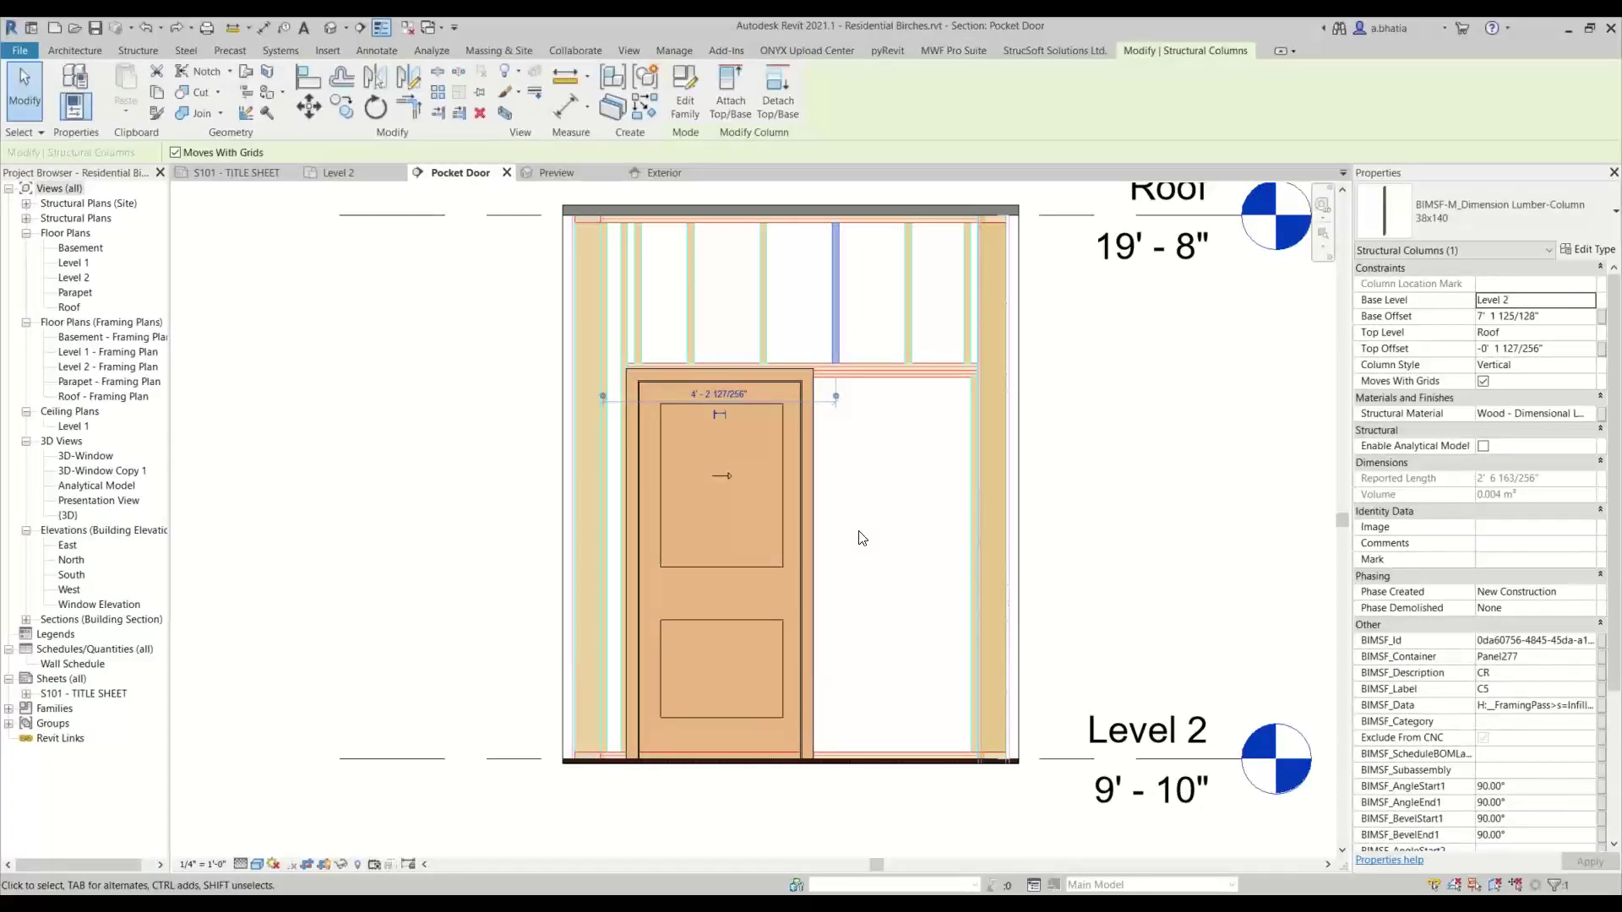
{"action": "left_click", "coordinate": [985, 52]}
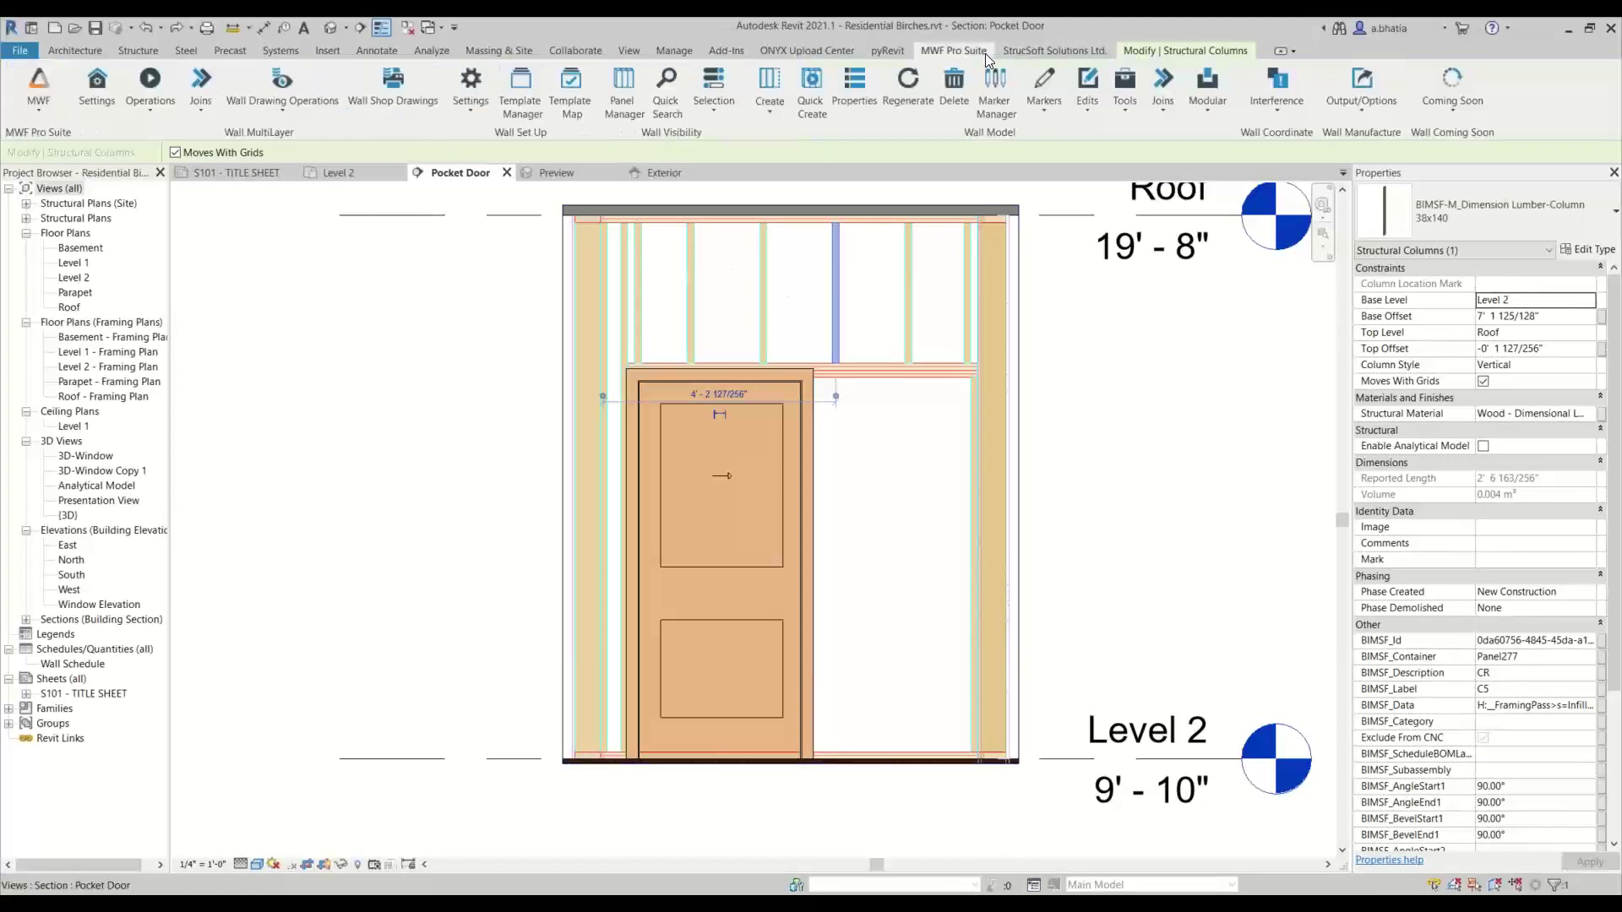
{"action": "left_click", "coordinate": [854, 105]}
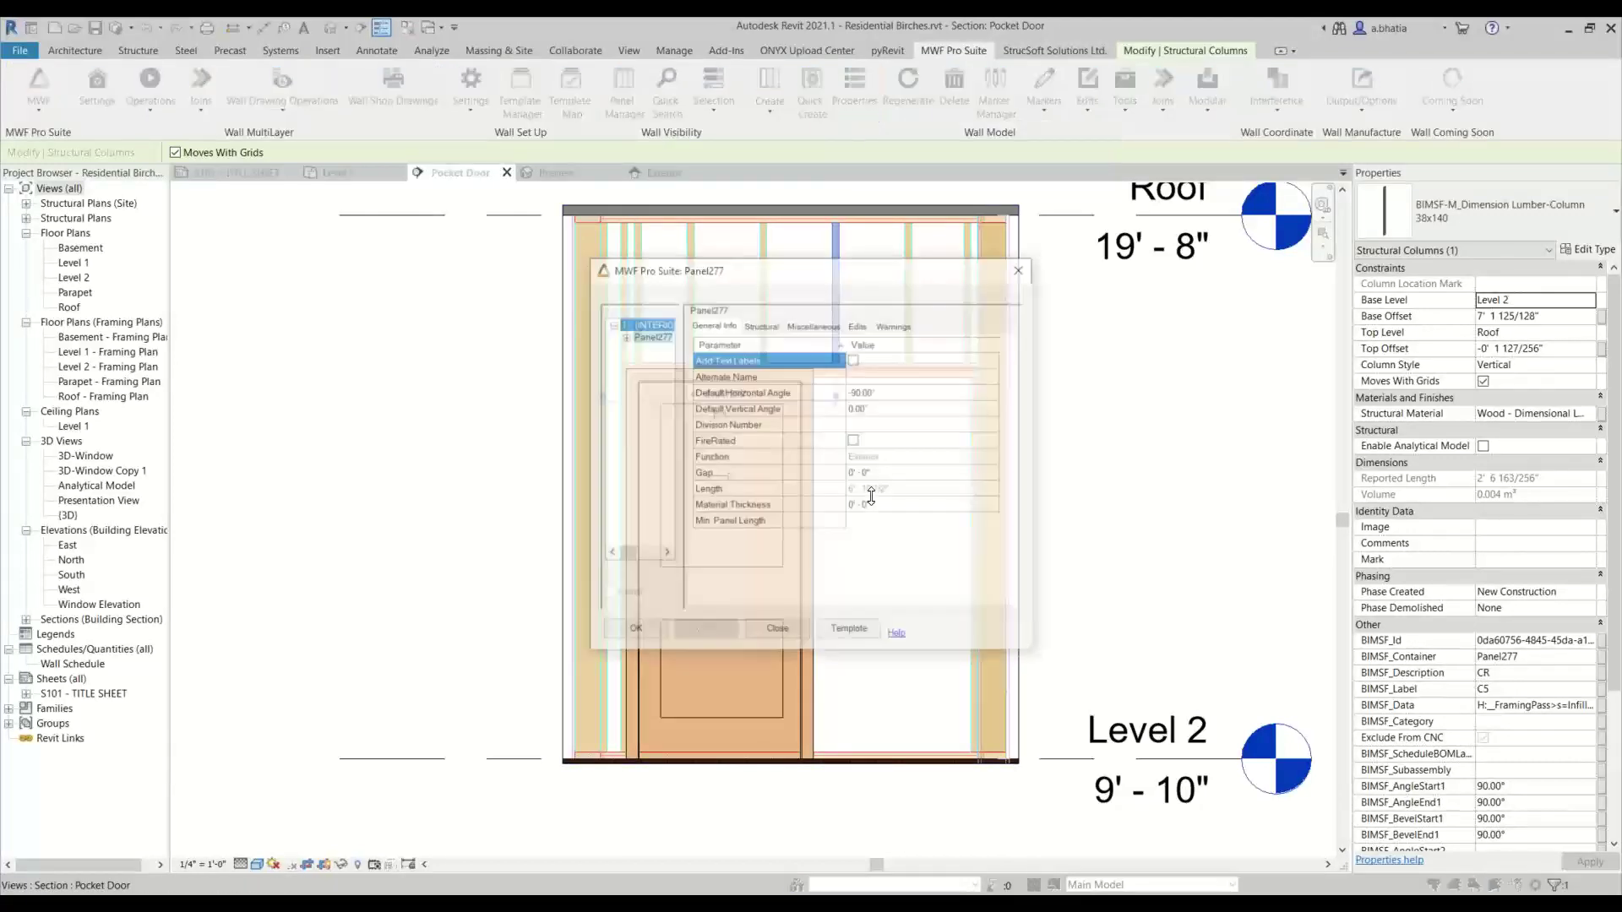
{"action": "left_click", "coordinate": [802, 325]}
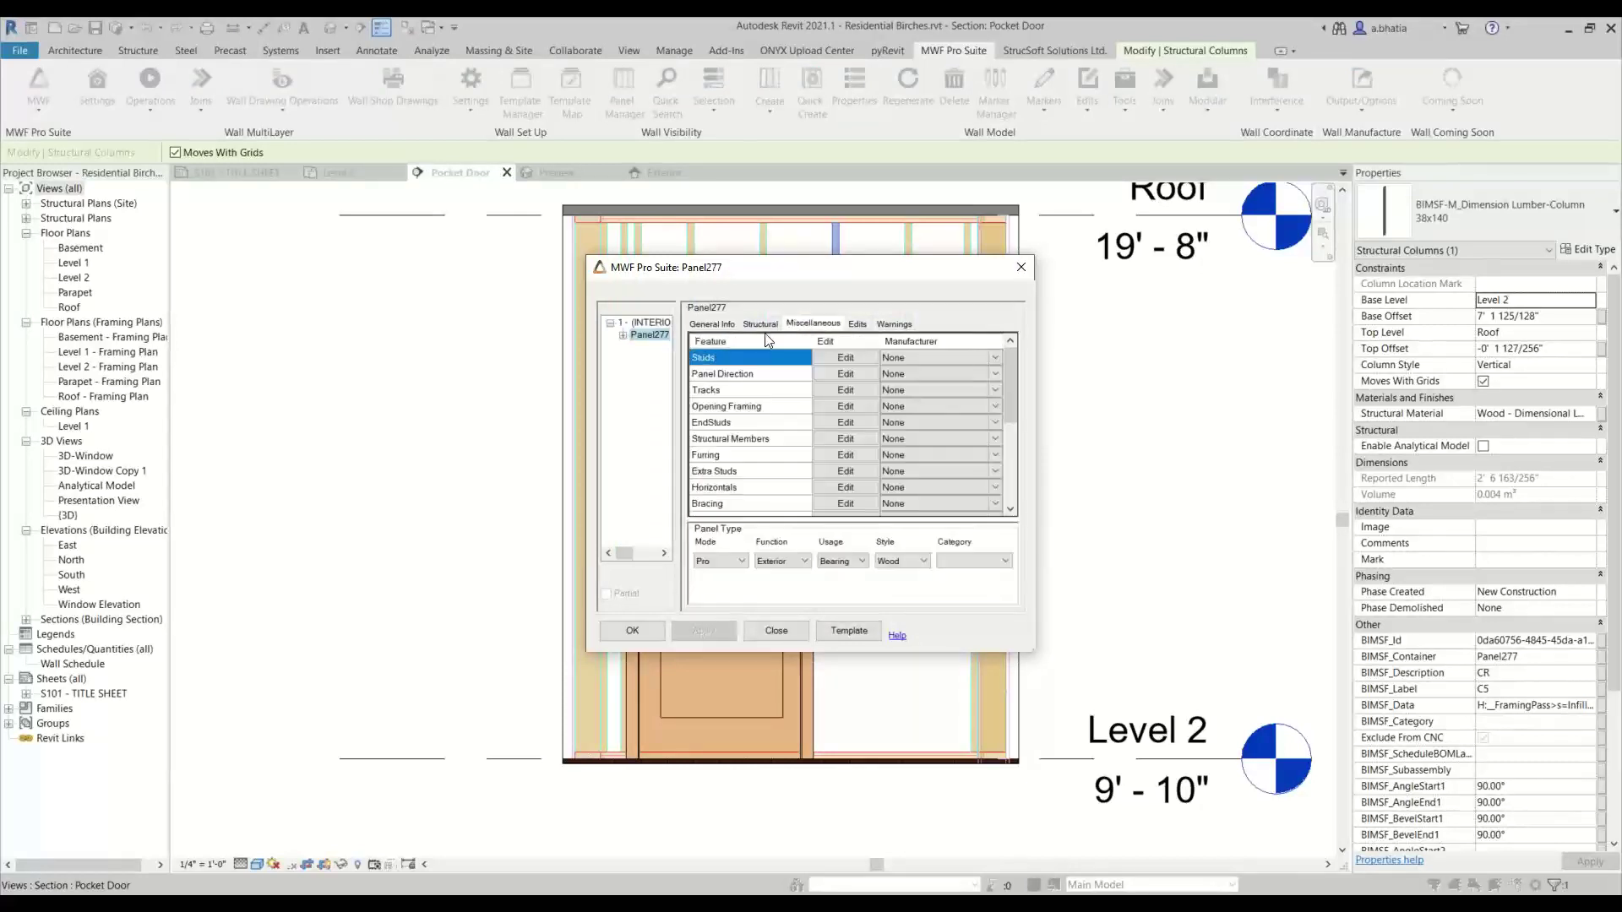
{"action": "left_click", "coordinate": [862, 407]}
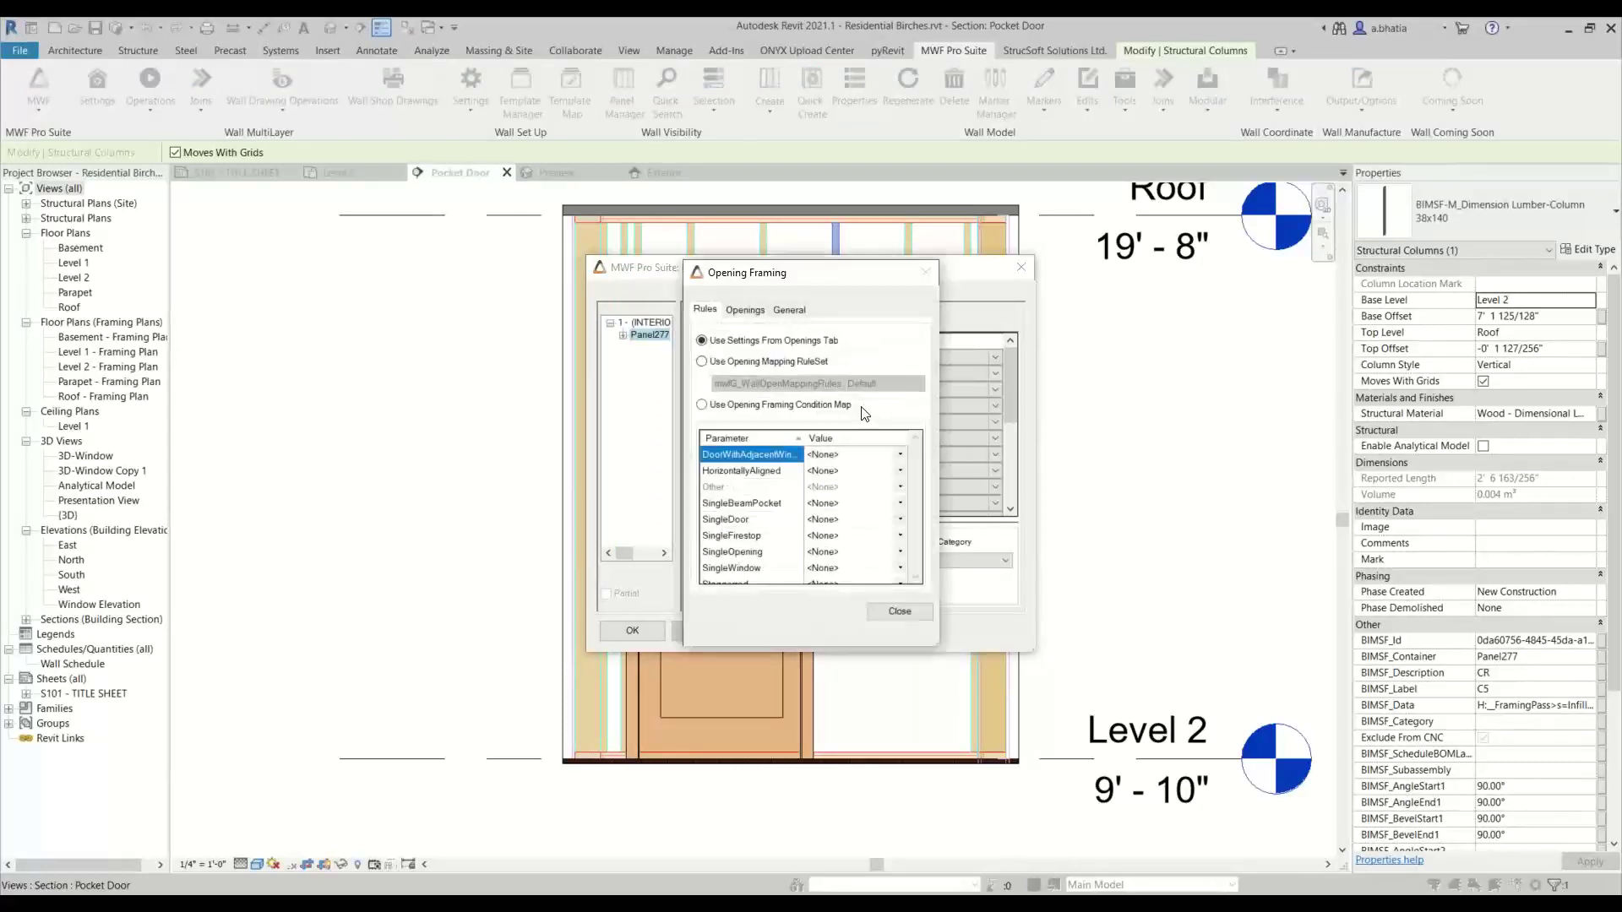
{"action": "left_click_drag", "start_coordinate": [844, 262], "coordinate": [823, 322]}
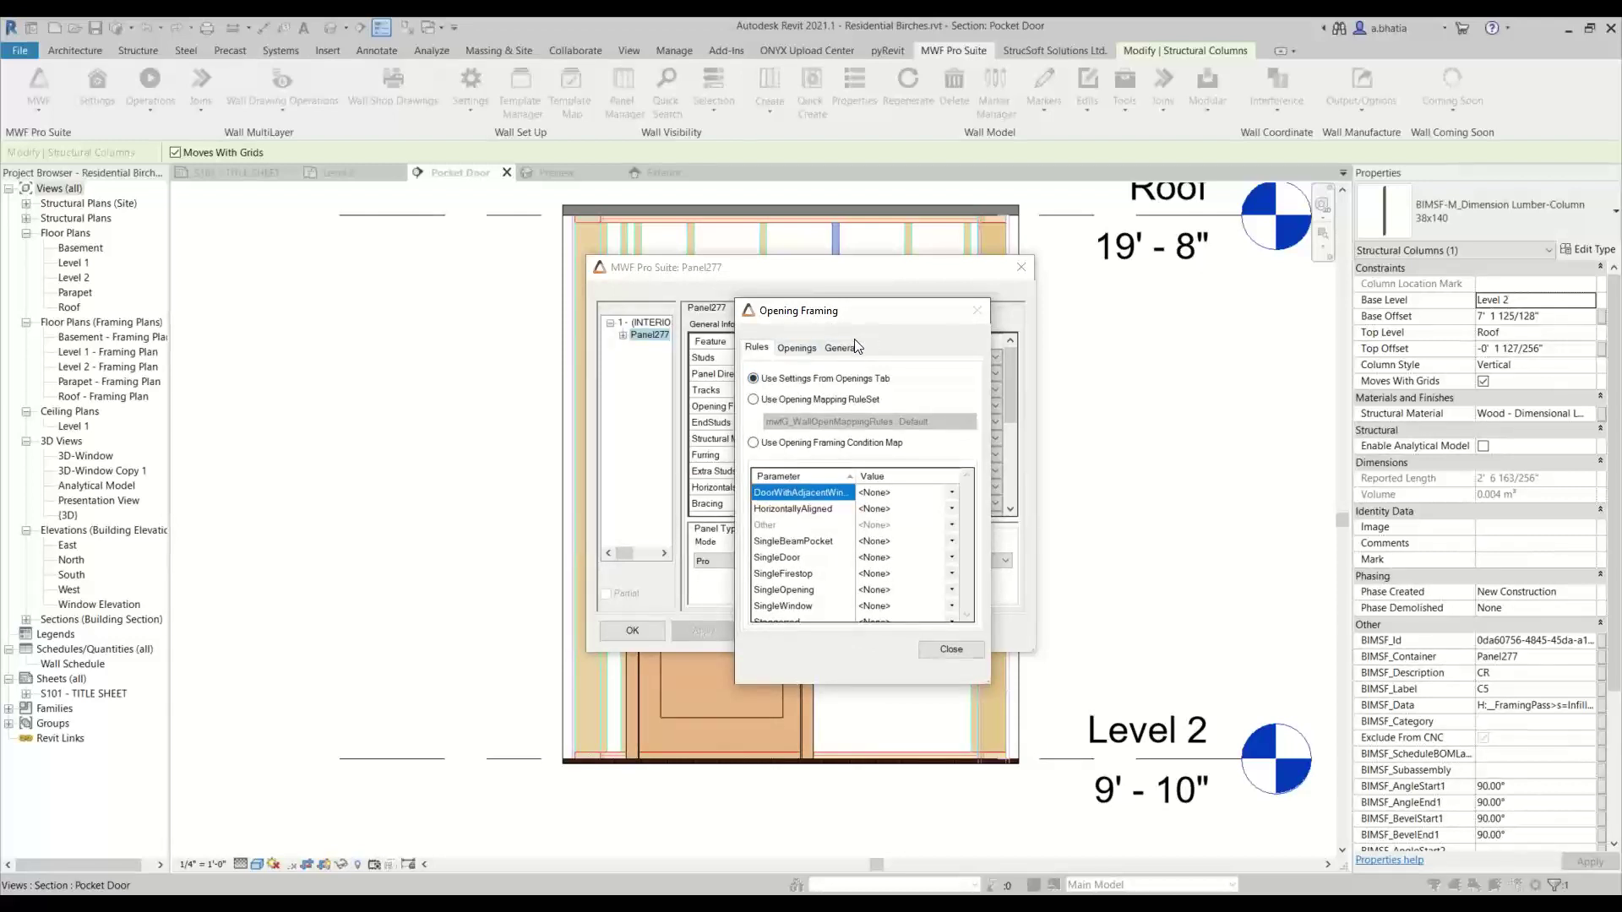
{"action": "left_click", "coordinate": [843, 347]}
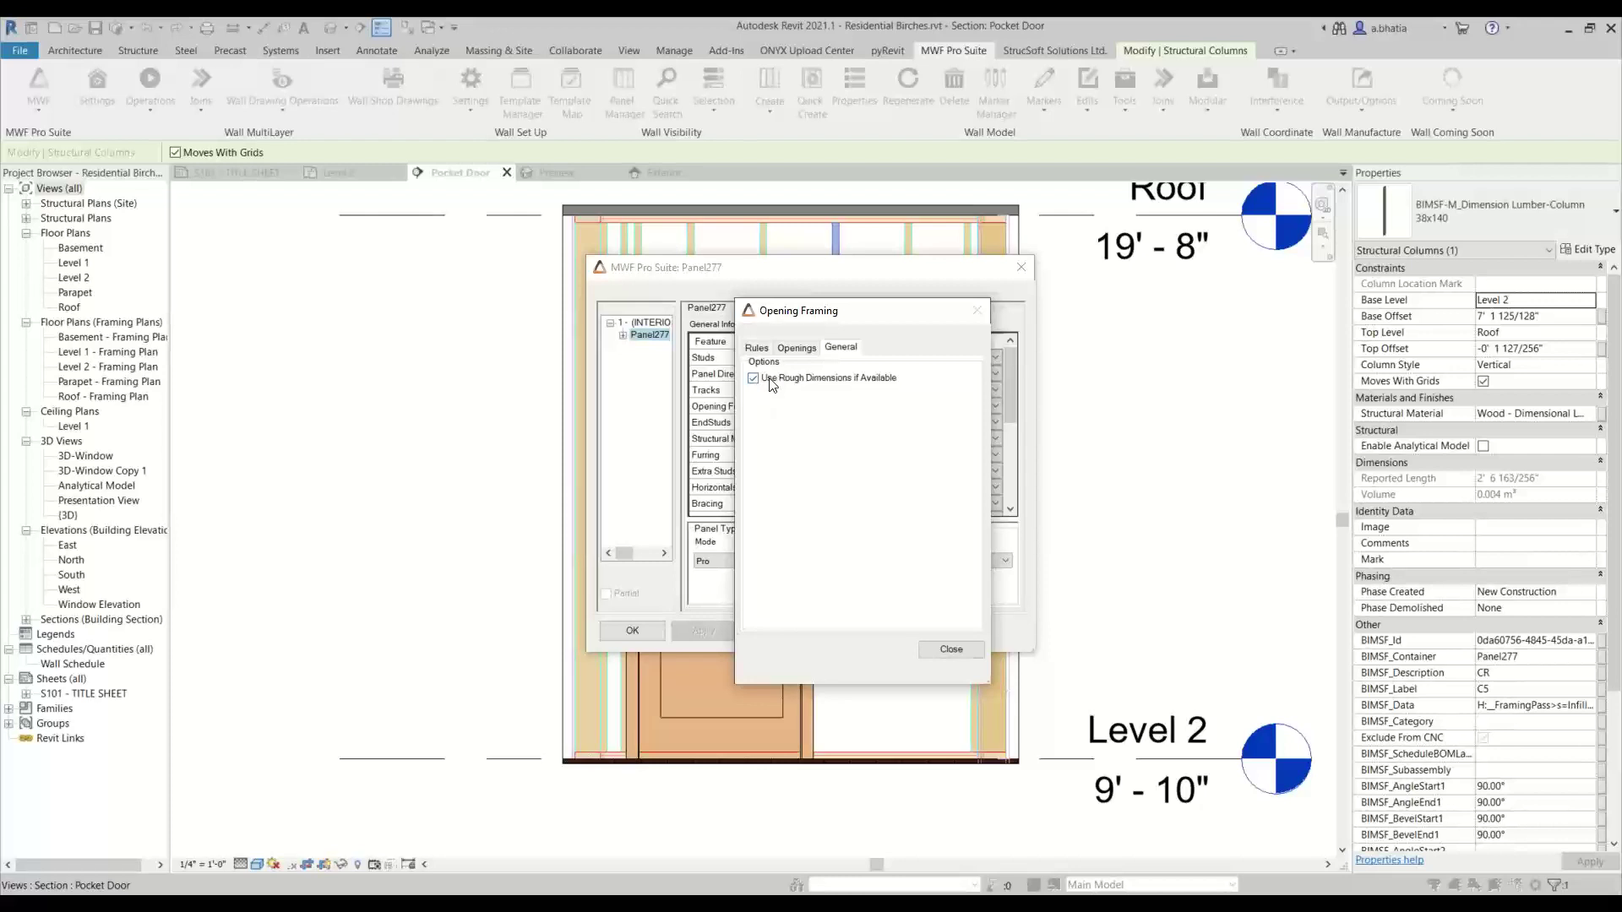
{"action": "left_click", "coordinate": [936, 651]}
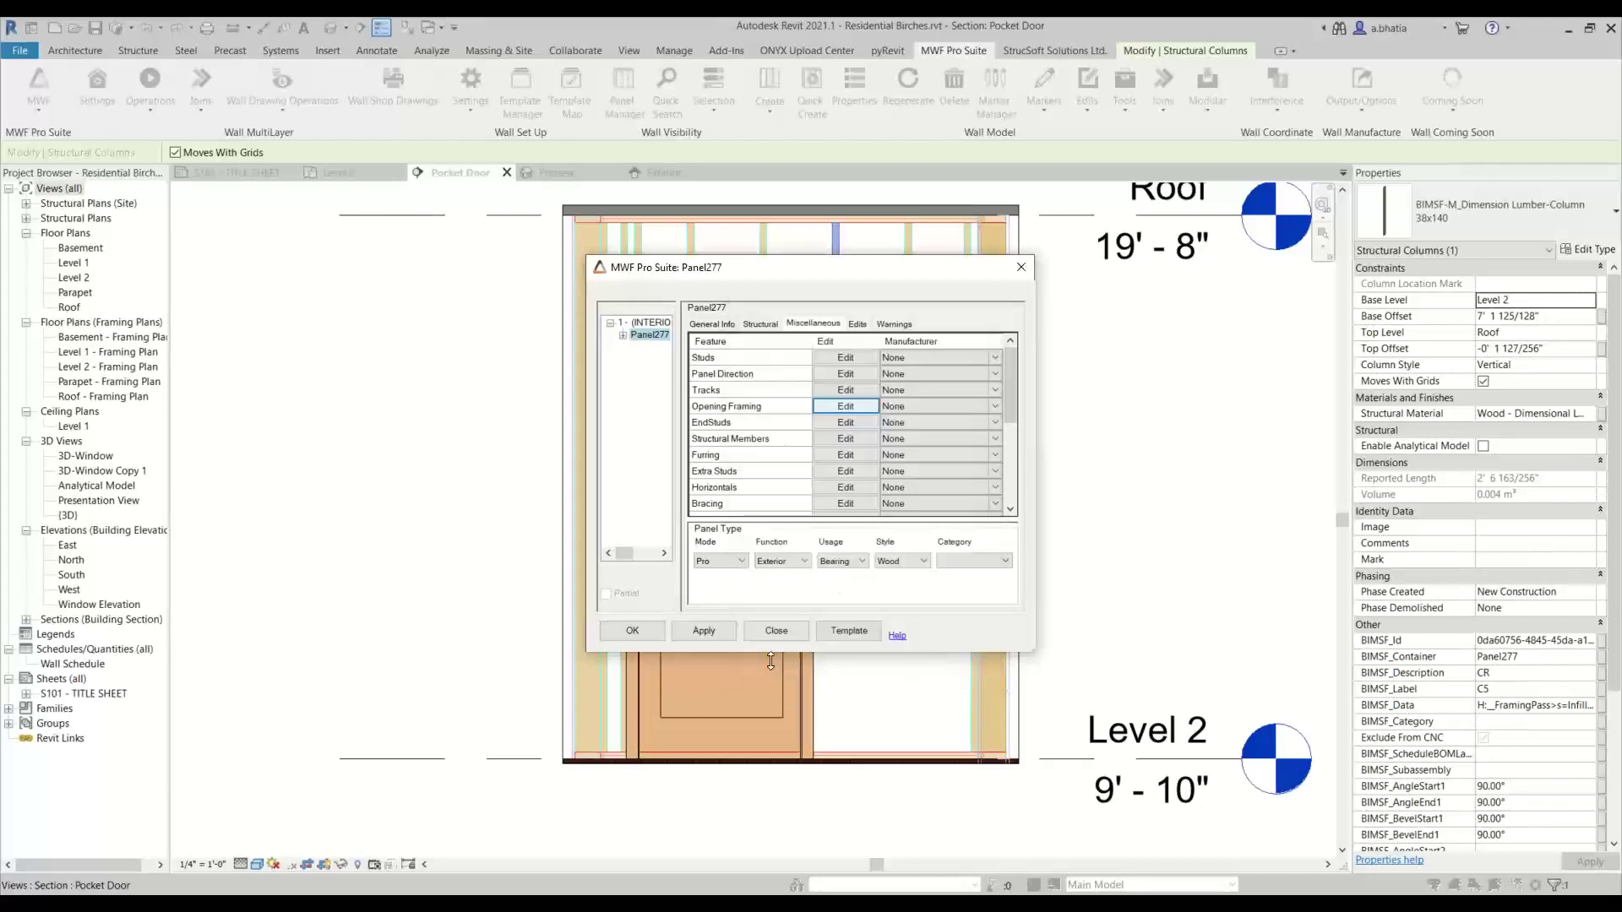
{"action": "left_click", "coordinate": [650, 625]}
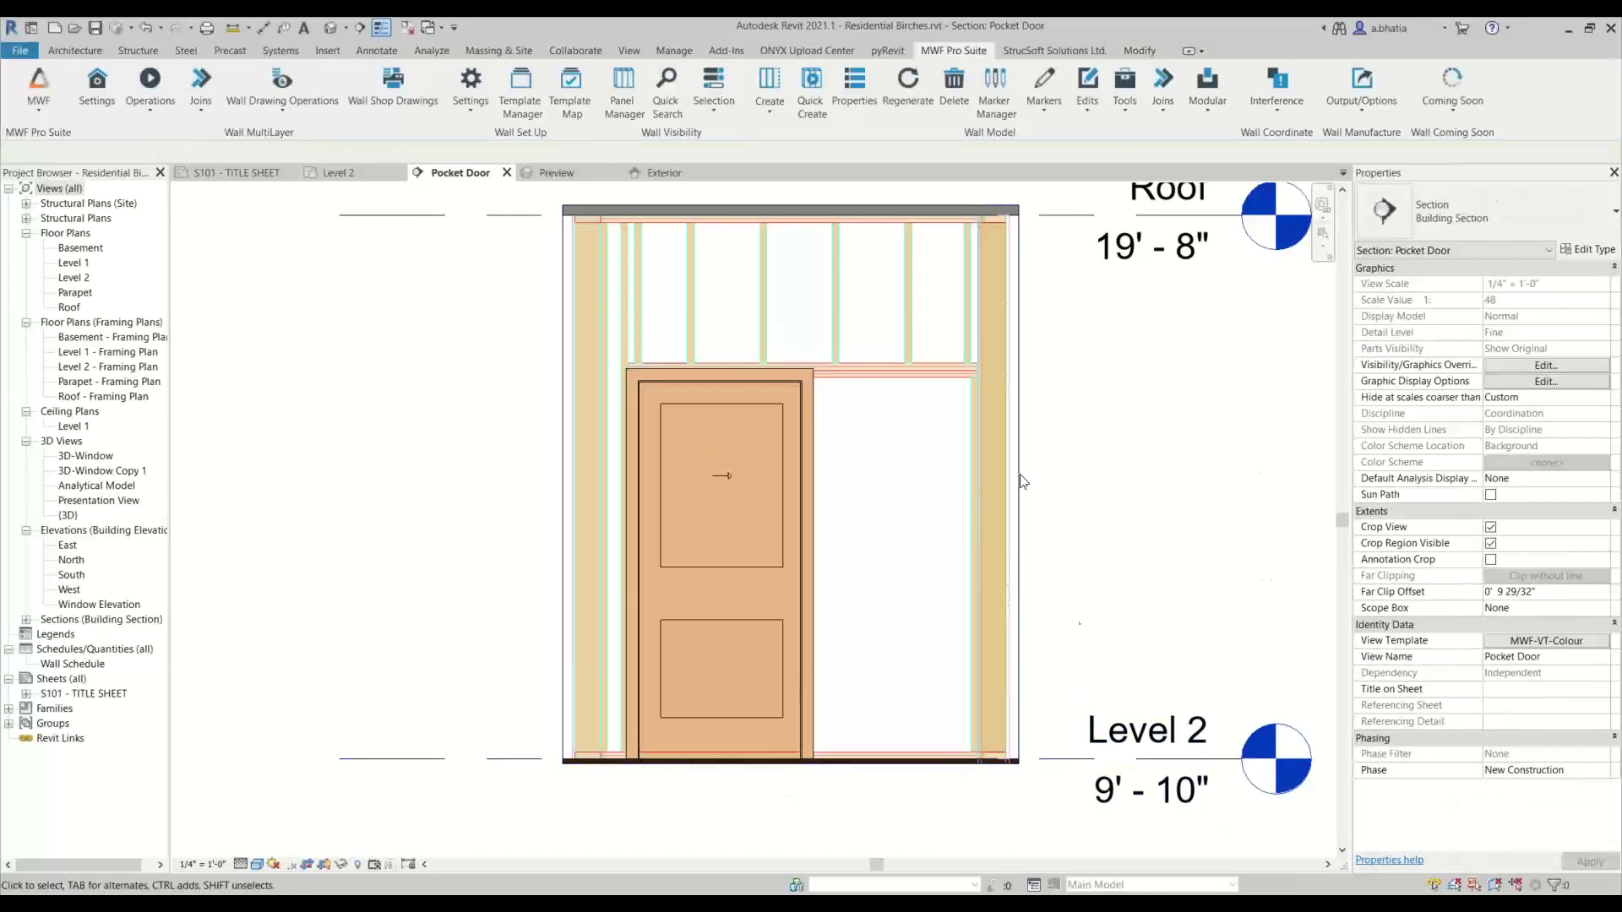
Review the agenda on the S101 title sheet and locate the Panel217 door in the Level 2 floor plan.
{"action": "left_click", "coordinate": [228, 173]}
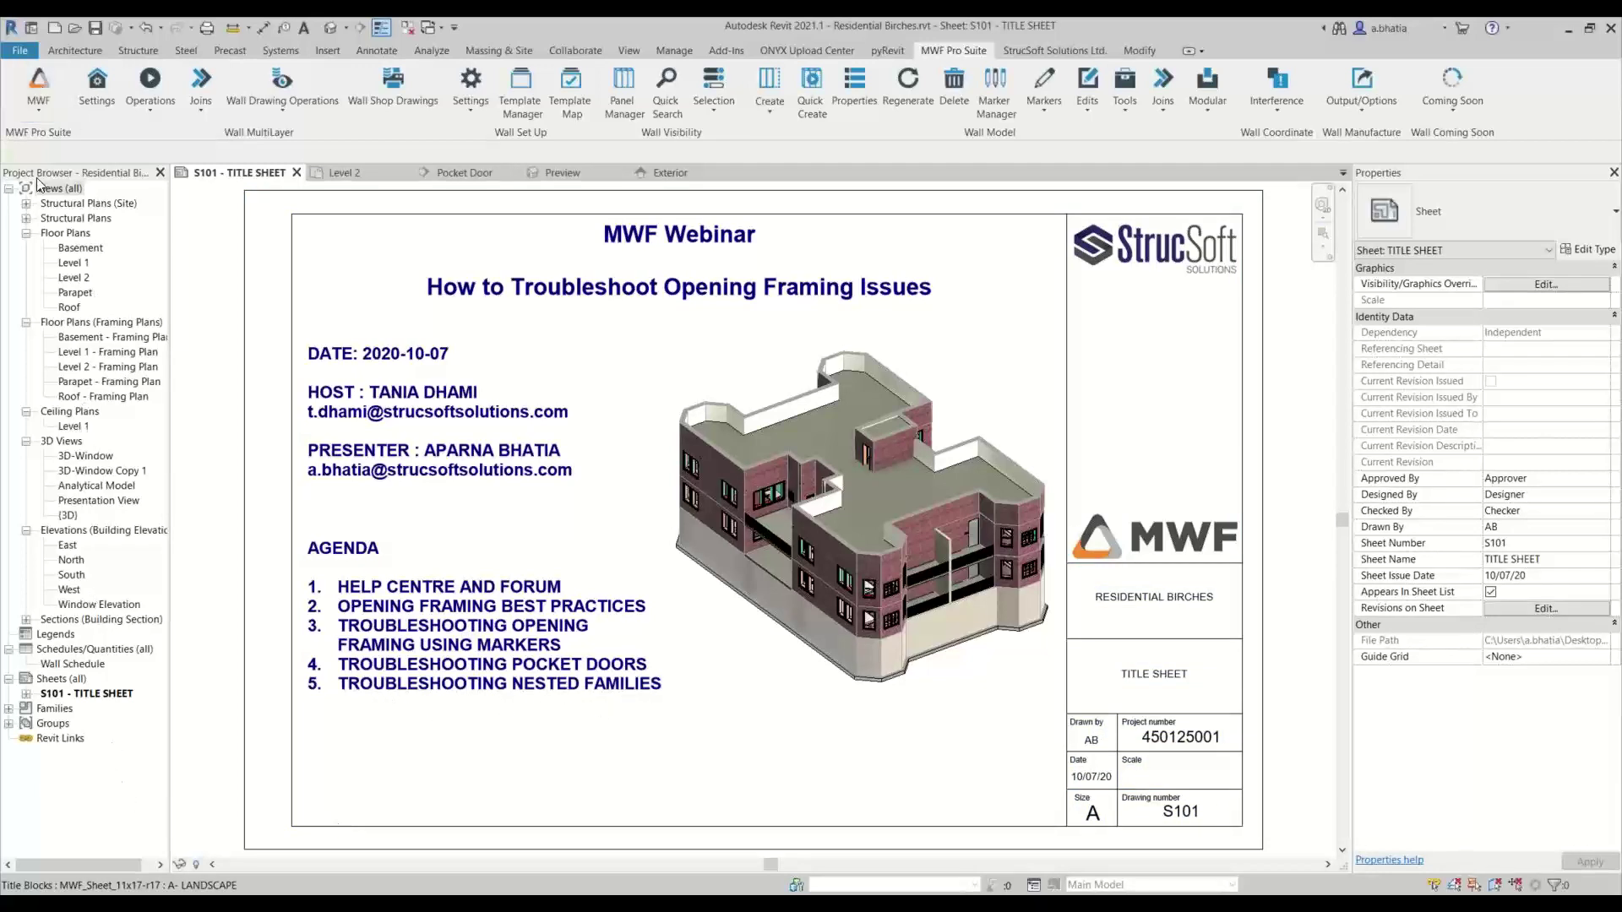
{"action": "left_click", "coordinate": [344, 172]}
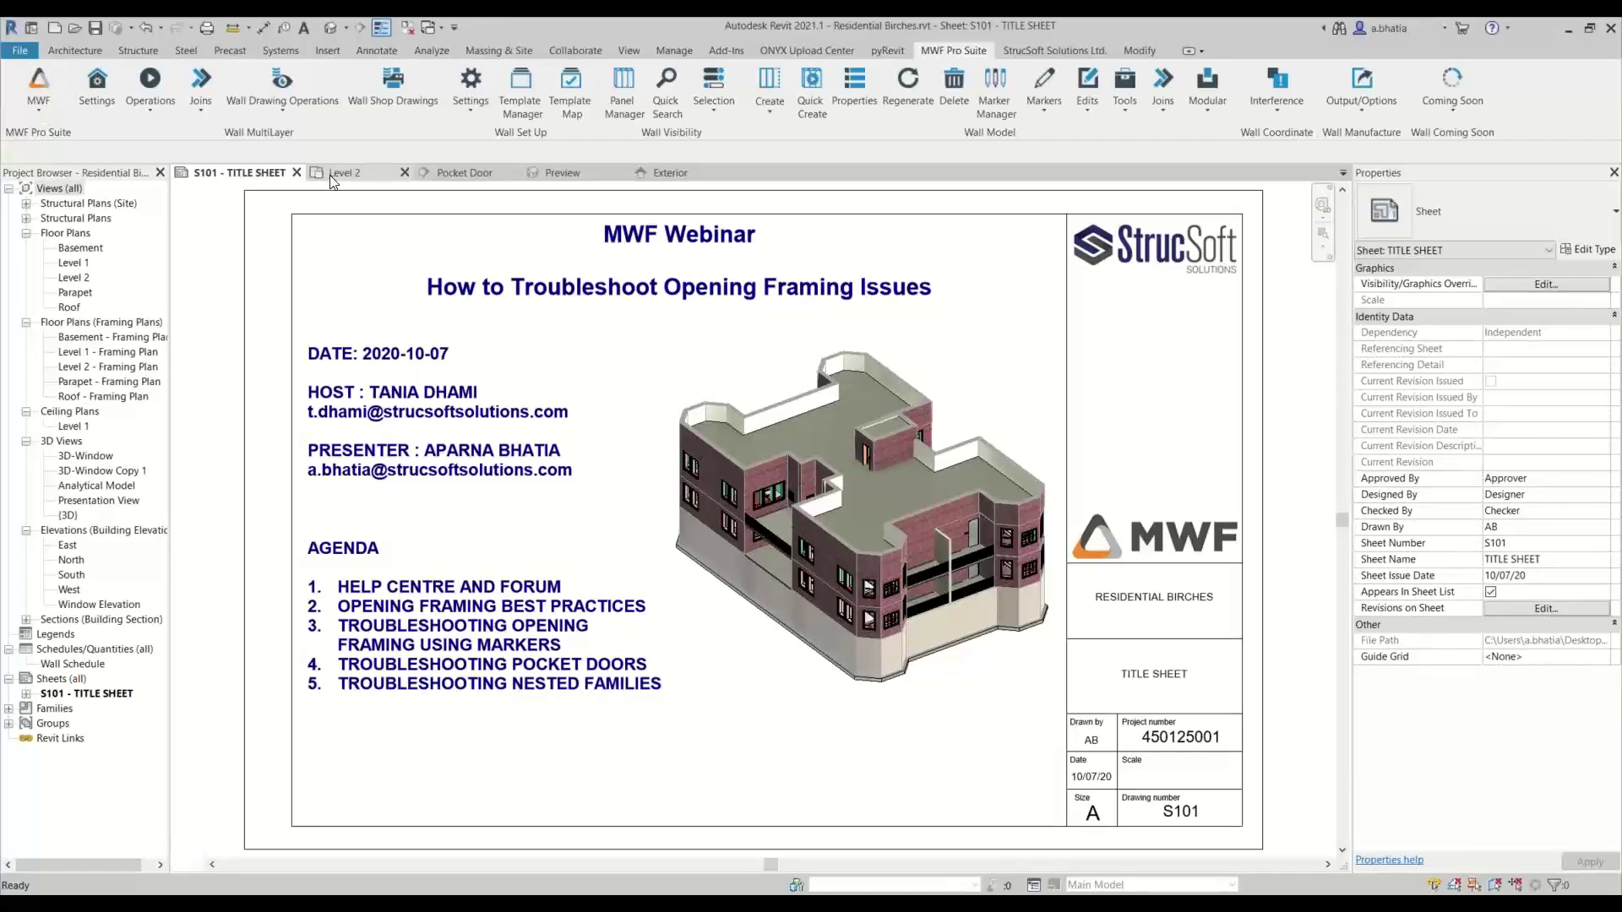
{"action": "scroll", "coordinate": [755, 382], "scroll_direction": "down", "scroll_amount": 5}
{"action": "middle_click_drag", "start_coordinate": [754, 382], "coordinate": [541, 837]}
{"action": "scroll", "coordinate": [792, 402], "scroll_direction": "up", "scroll_amount": 6}
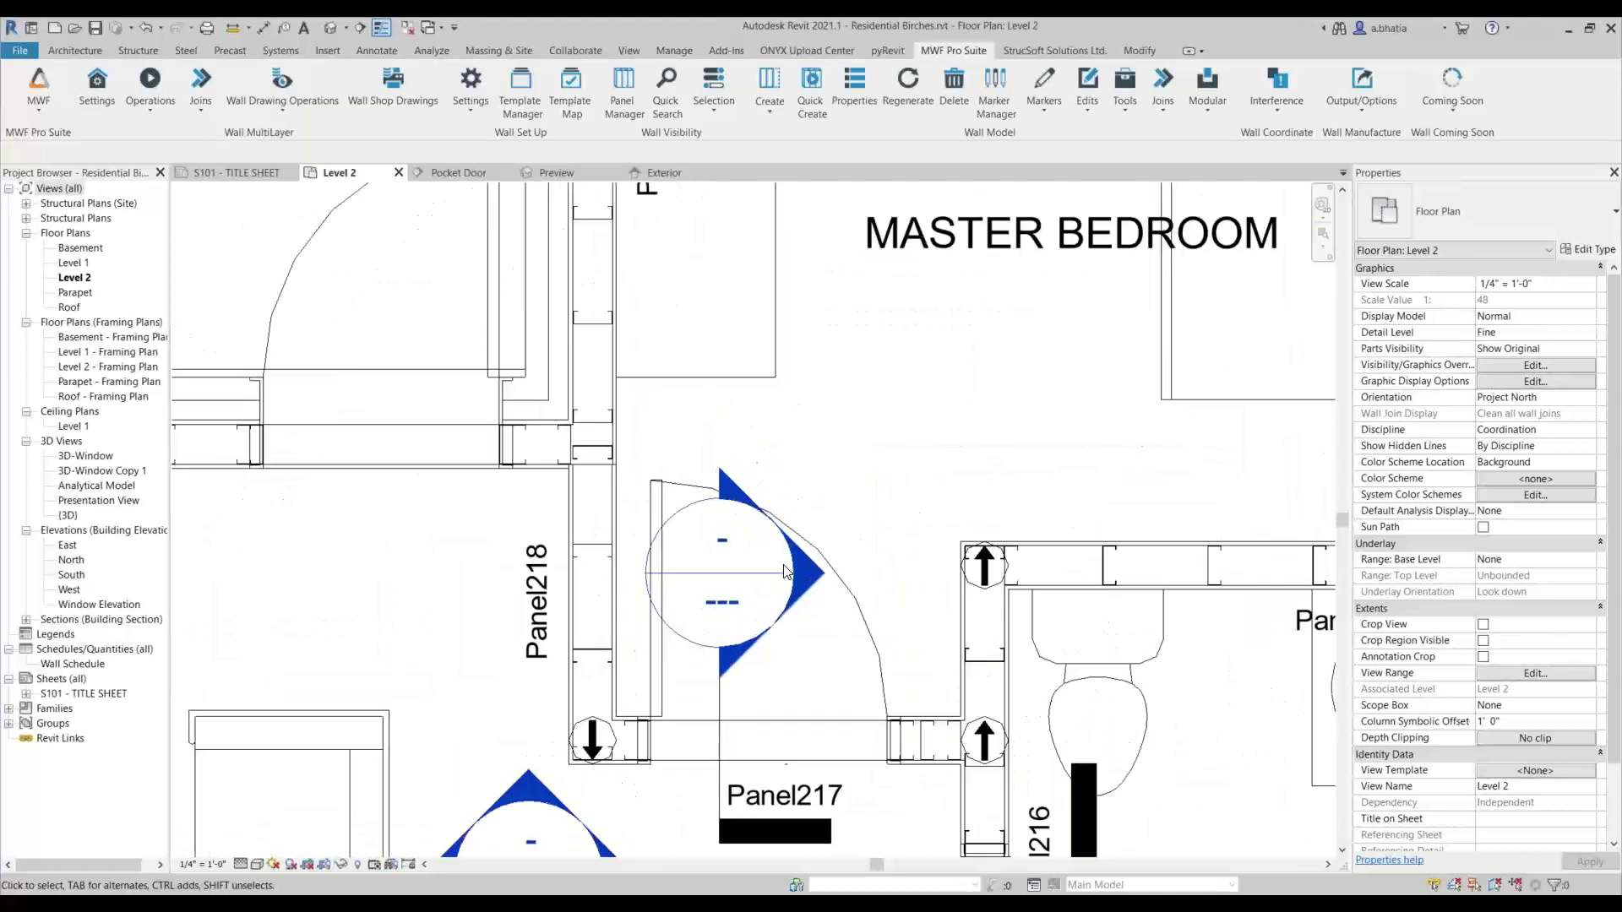
{"action": "scroll", "coordinate": [747, 775], "scroll_direction": "up", "scroll_amount": 2}
{"action": "middle_click_drag", "start_coordinate": [693, 853], "coordinate": [747, 774]}
{"action": "scroll", "coordinate": [747, 775], "scroll_direction": "up", "scroll_amount": 1}
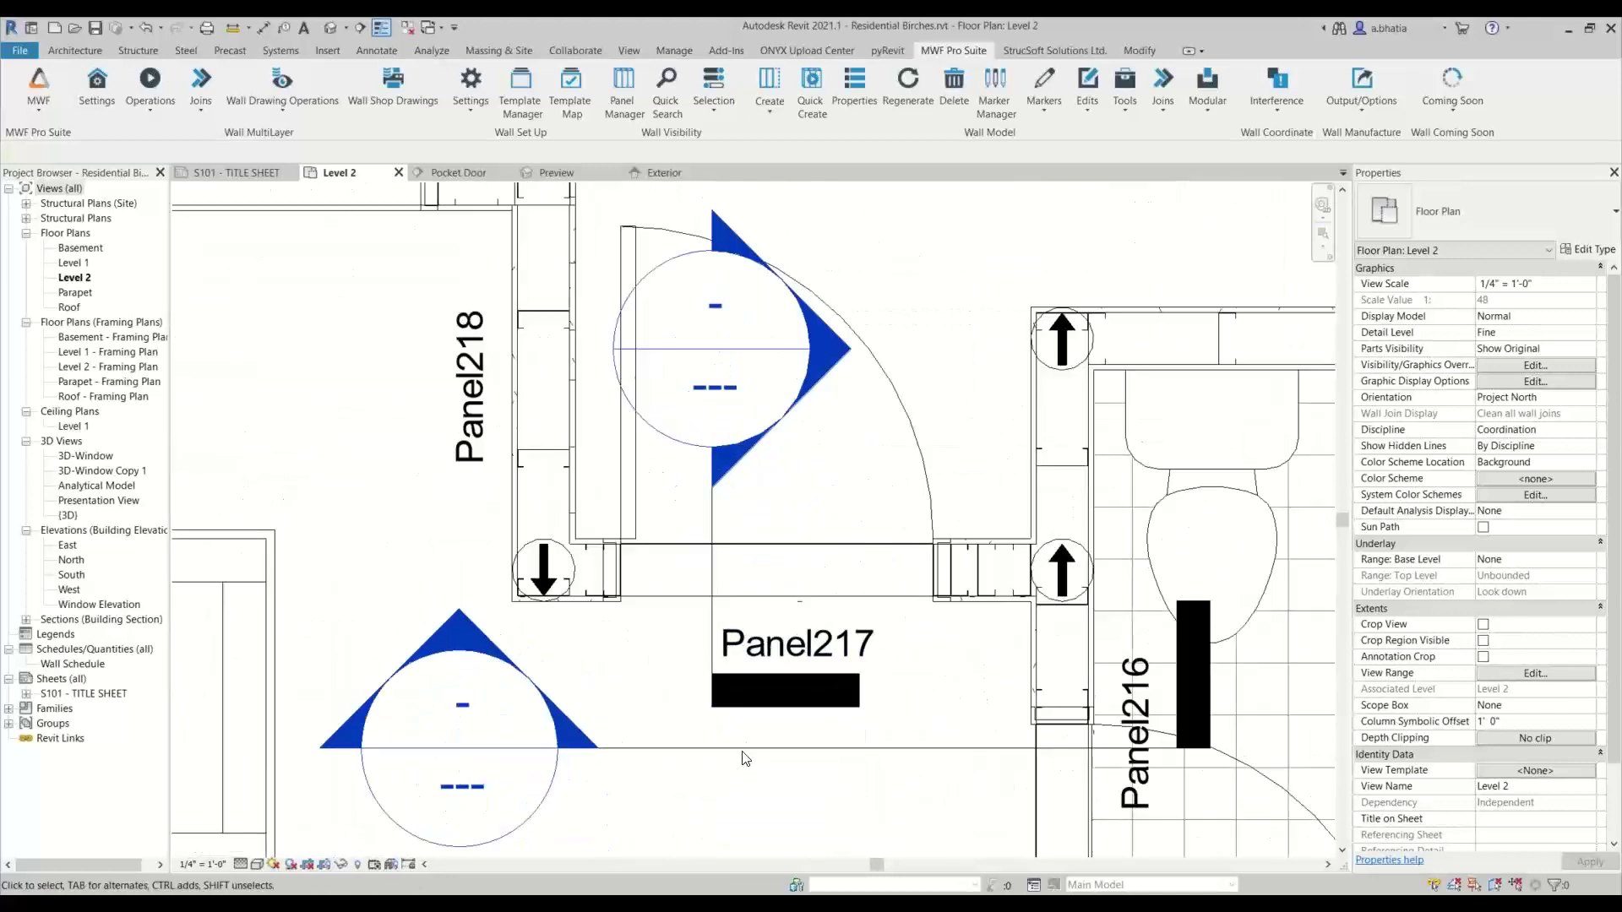
Open the Nested Door Elevation section view from its section line beside Panel217.
{"action": "left_click", "coordinate": [742, 749]}
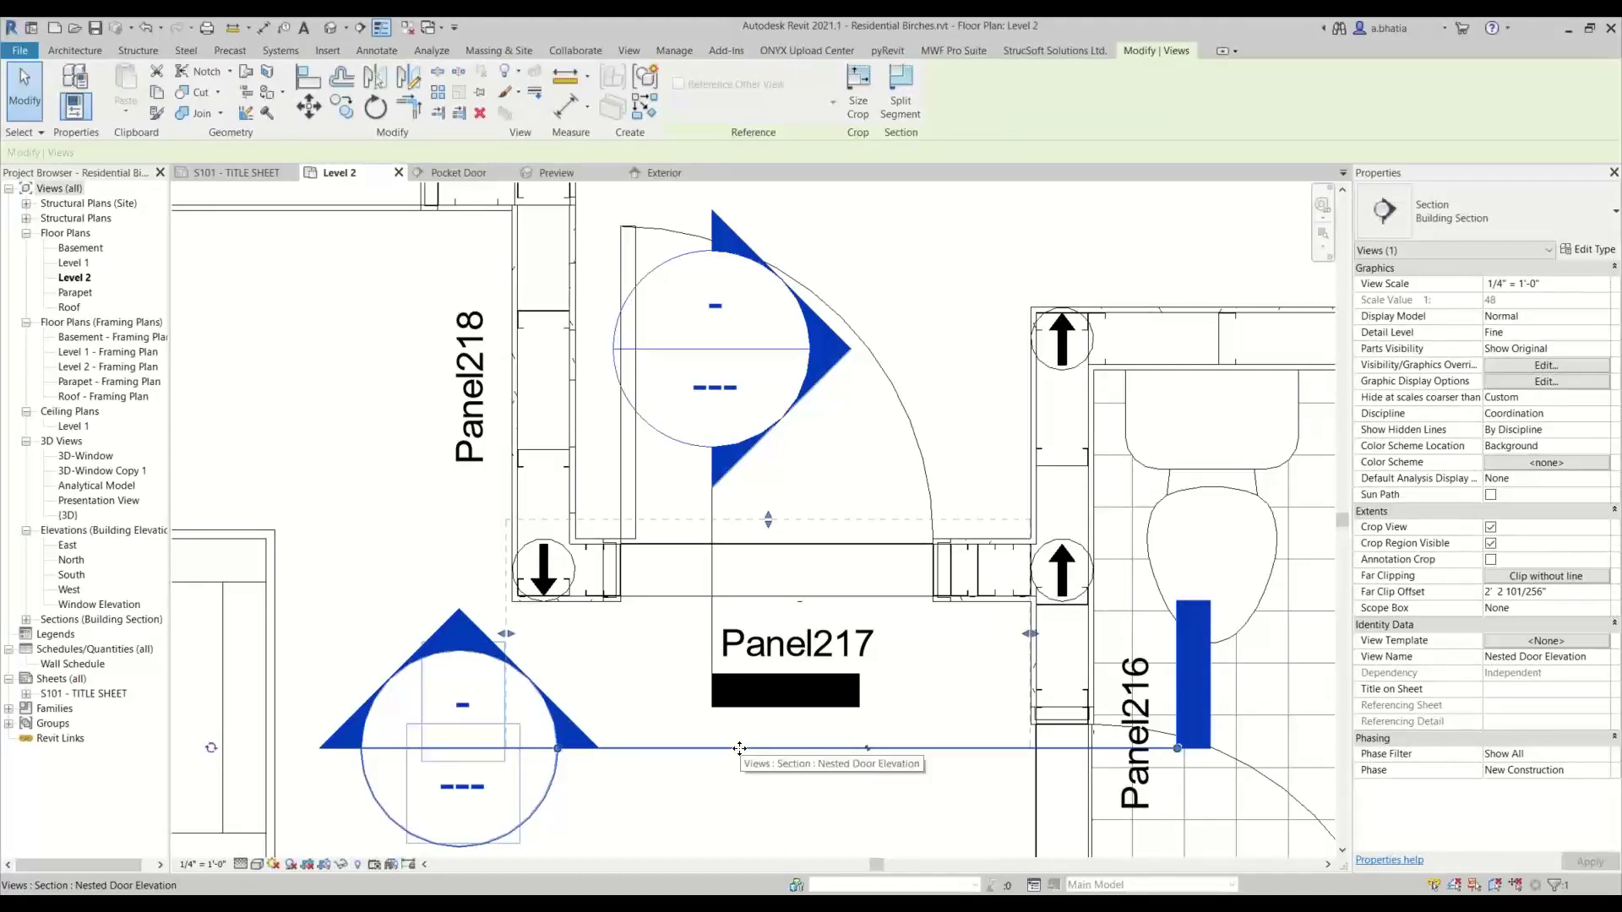
{"action": "right_click", "coordinate": [739, 749]}
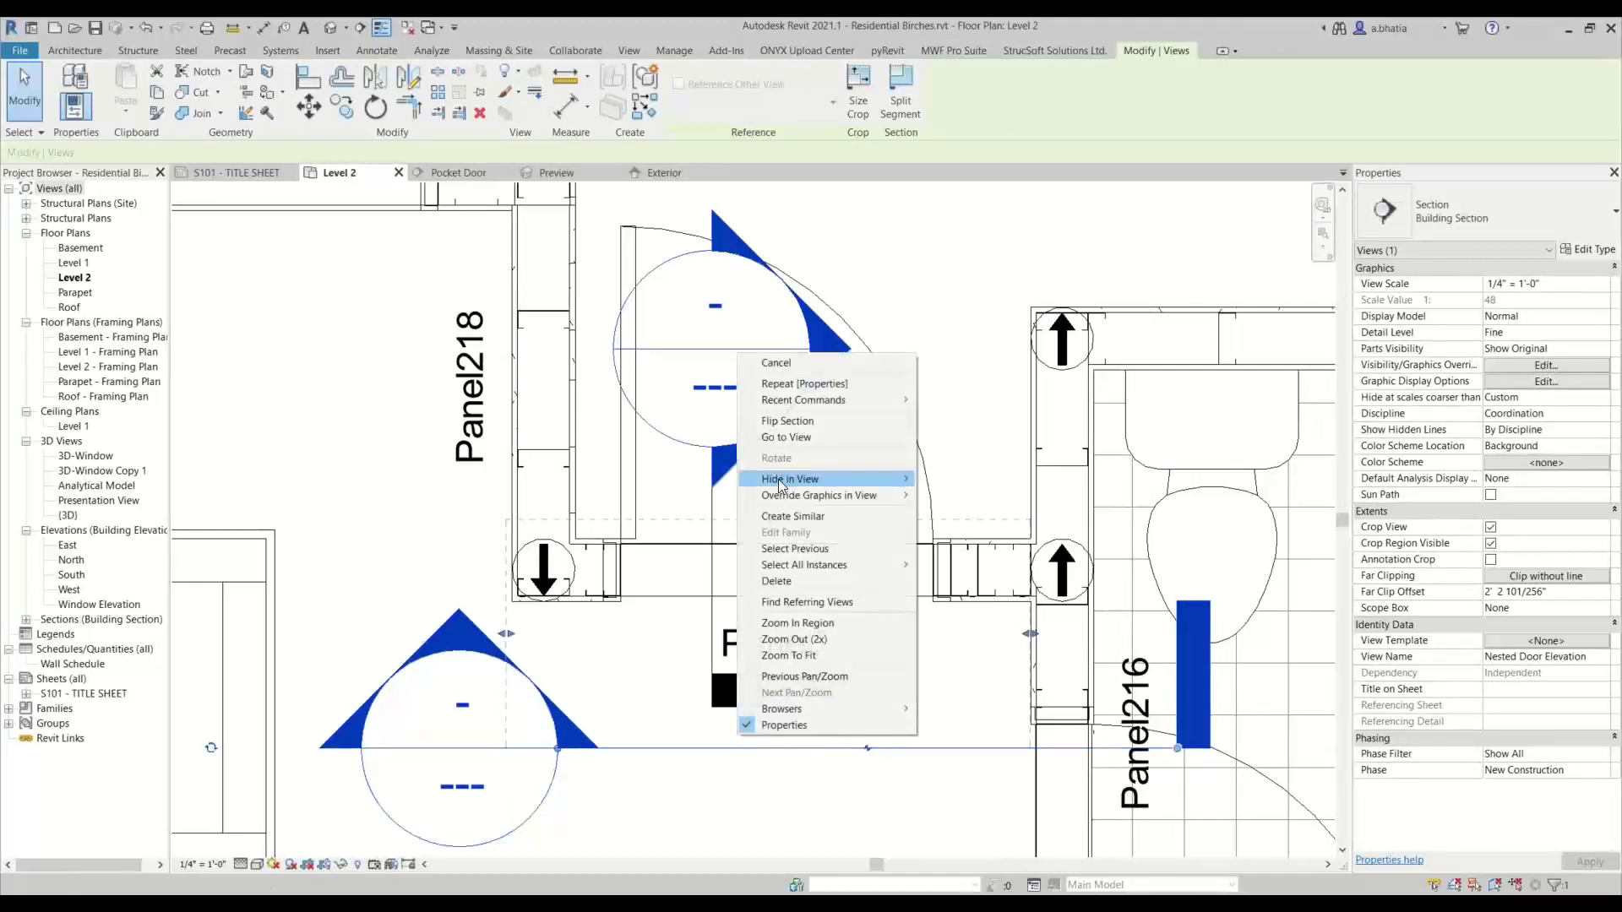
{"action": "left_click", "coordinate": [614, 480]}
{"action": "left_click", "coordinate": [613, 478]}
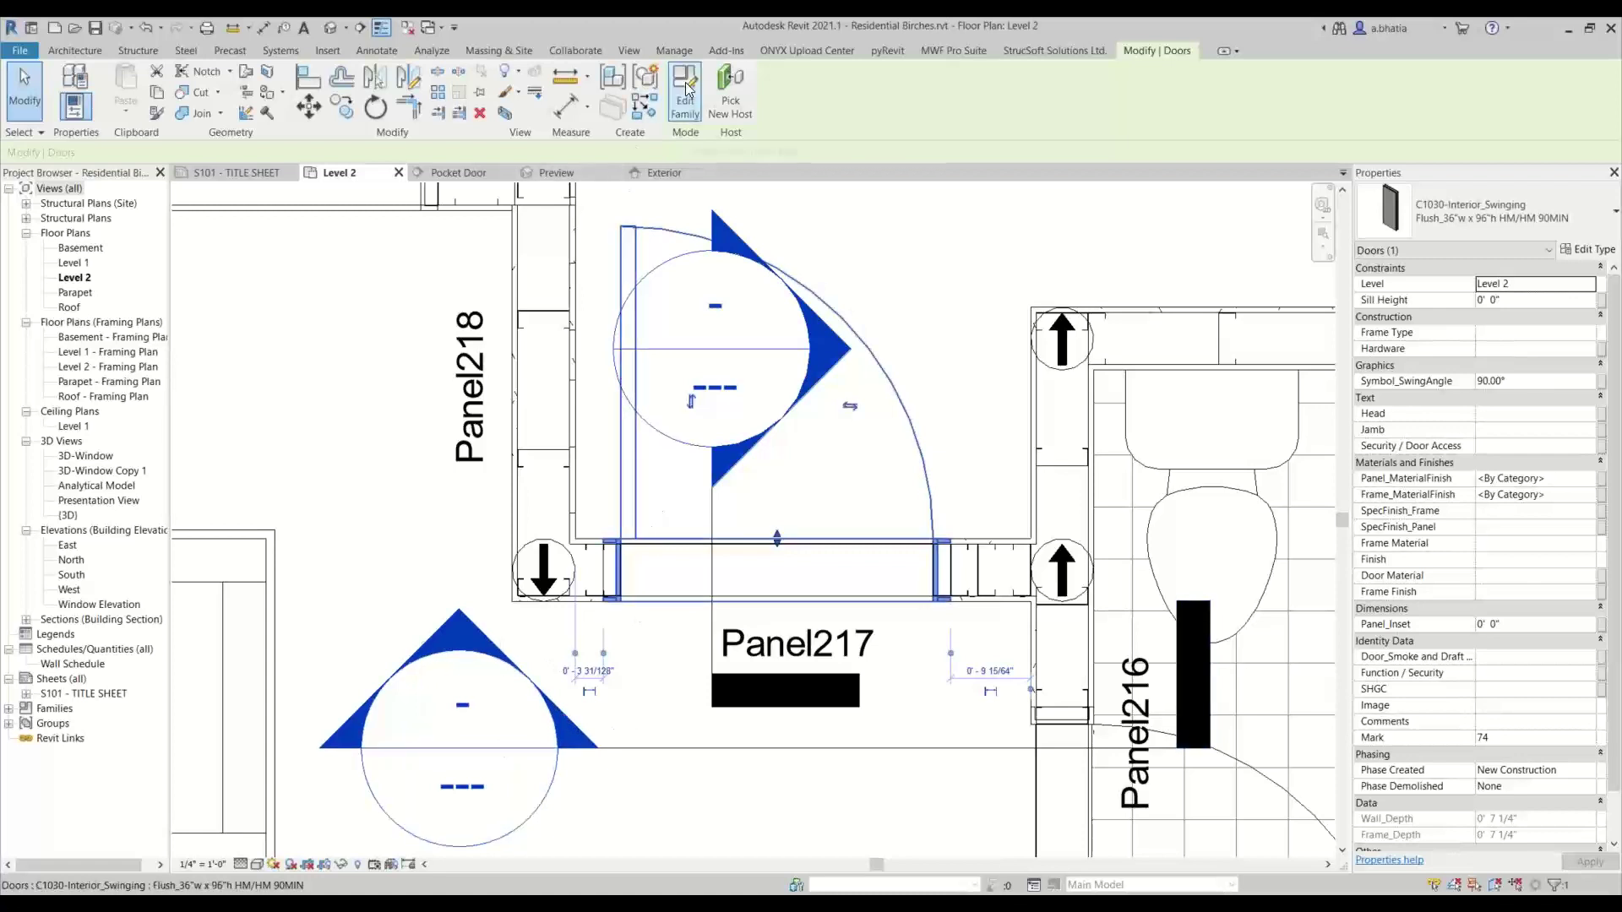
{"action": "left_click", "coordinate": [695, 749]}
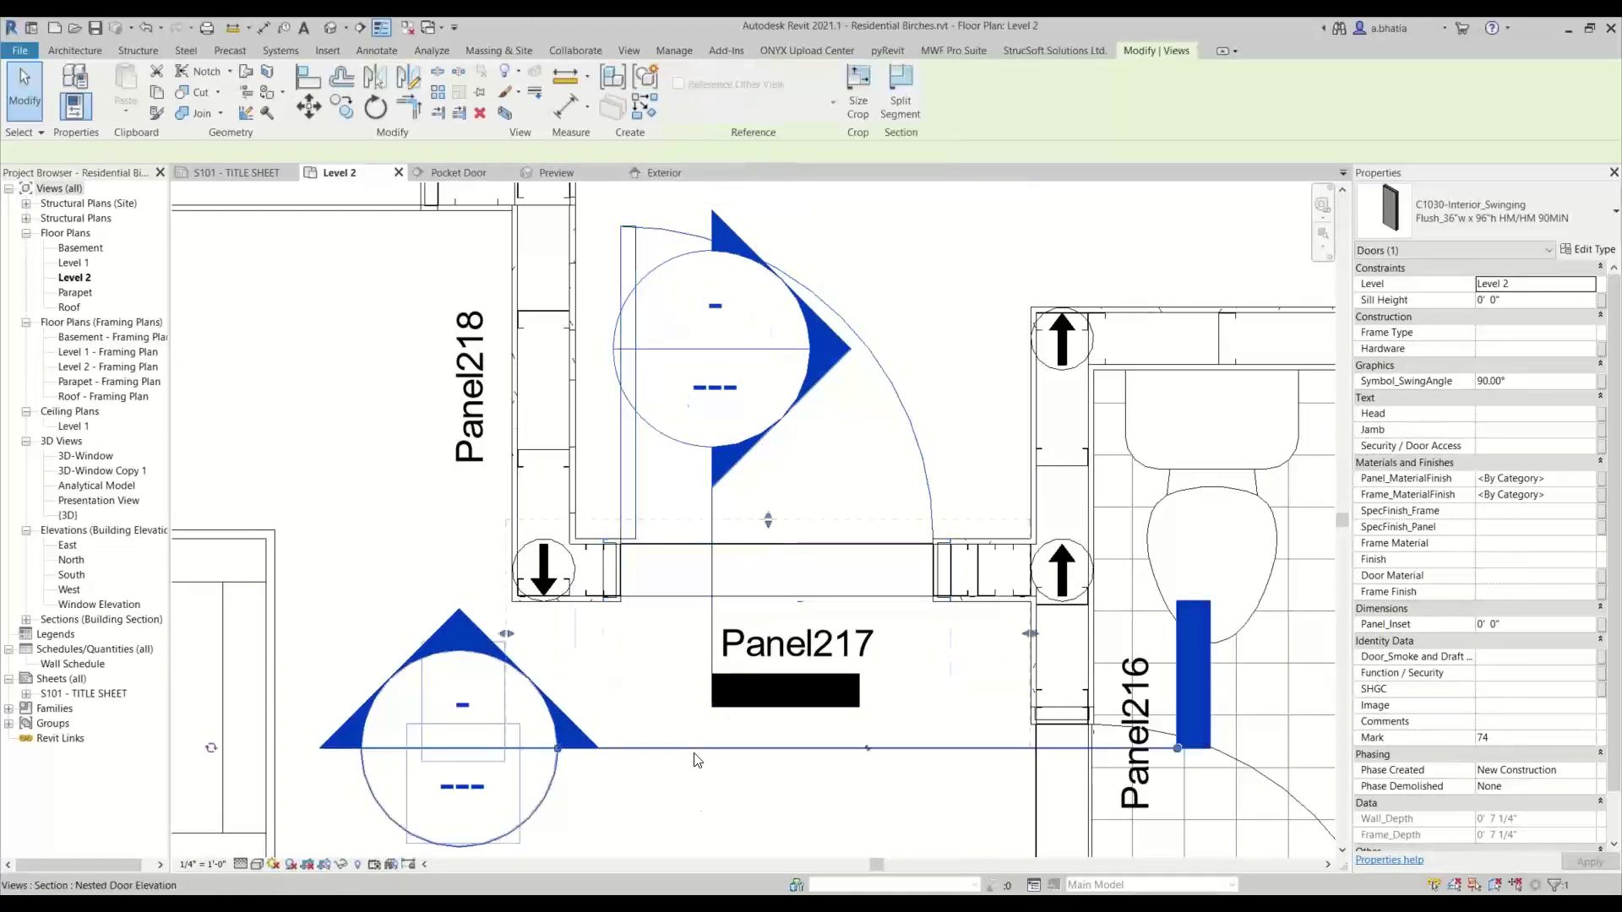
{"action": "right_click", "coordinate": [696, 748]}
{"action": "left_click", "coordinate": [778, 460]}
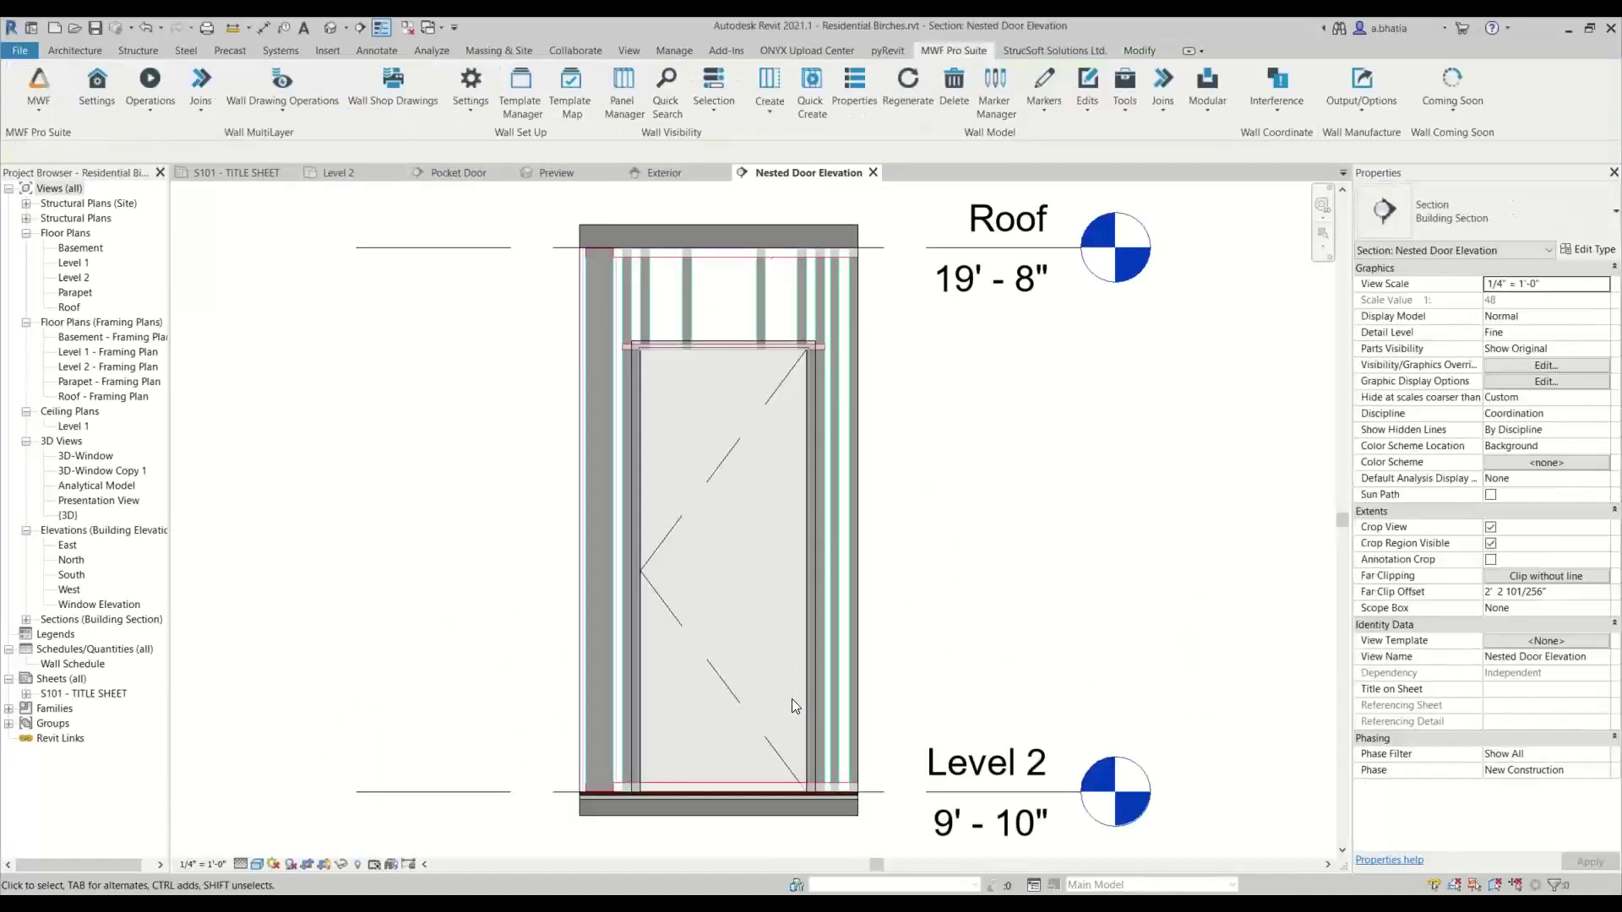
Close the pocket door family's Exterior and Preview views without saving changes to the family.
{"action": "left_click", "coordinate": [724, 172]}
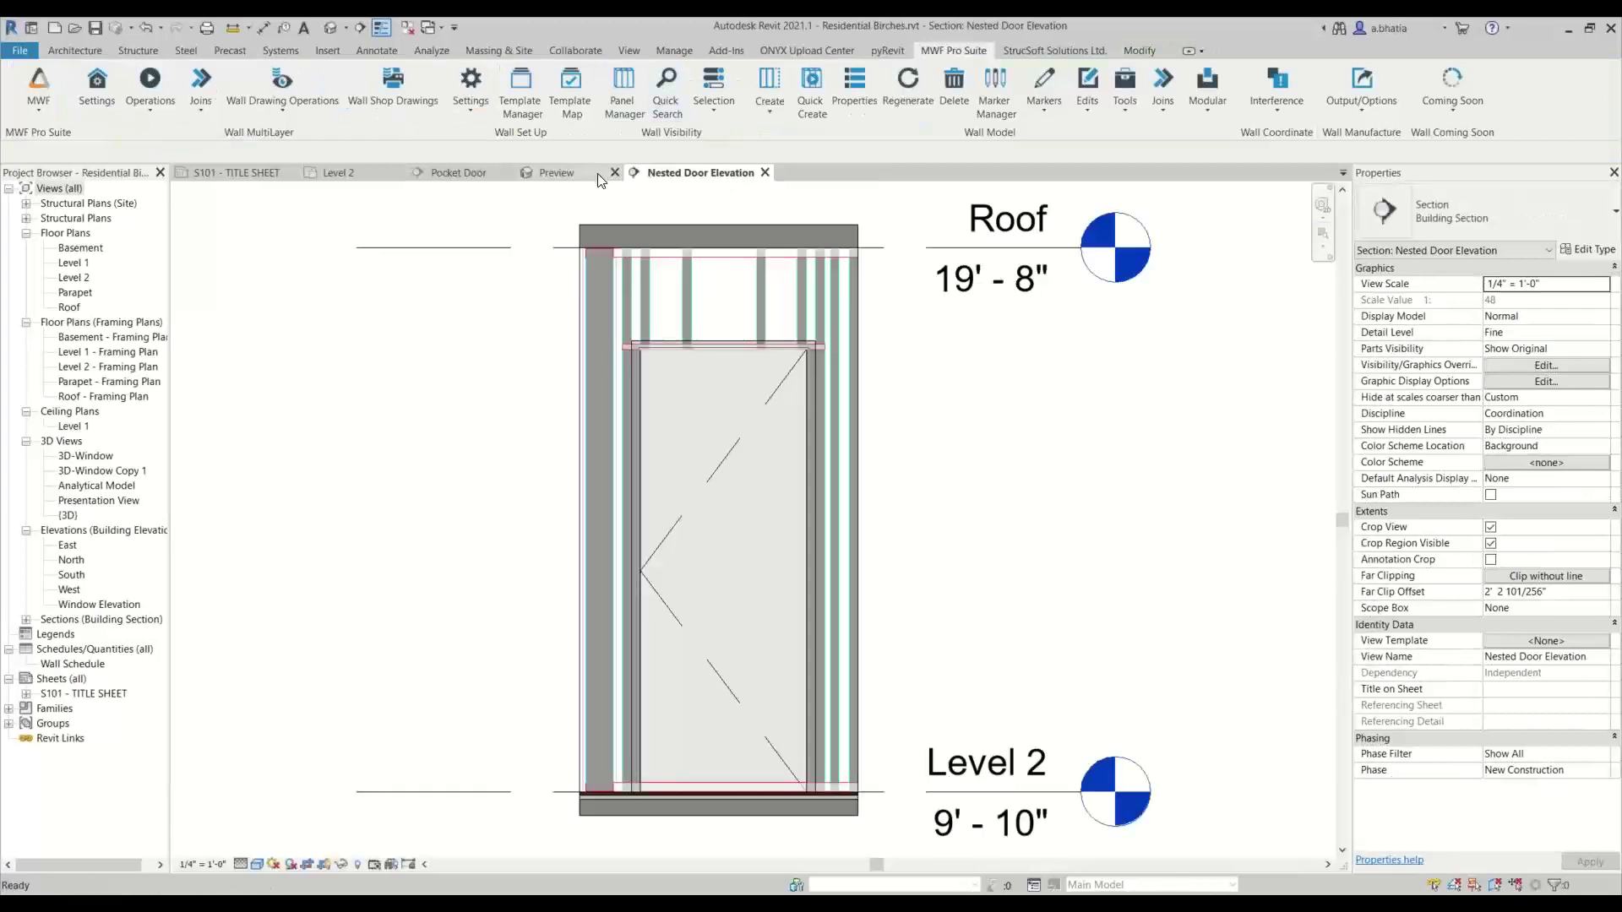
{"action": "left_click", "coordinate": [615, 172]}
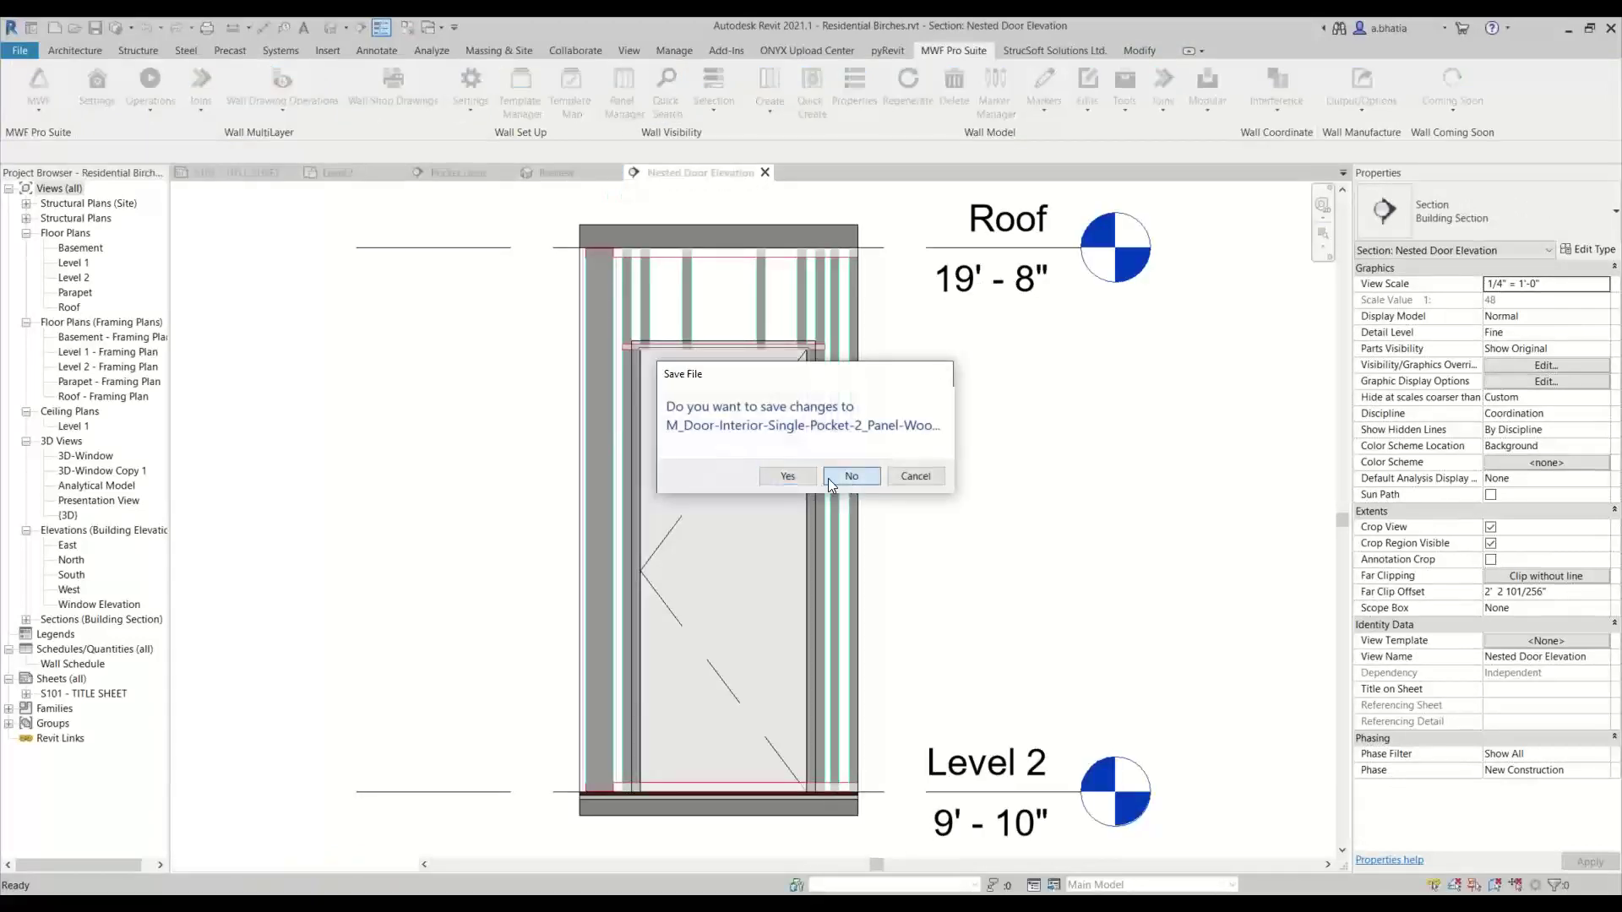
{"action": "left_click", "coordinate": [828, 479]}
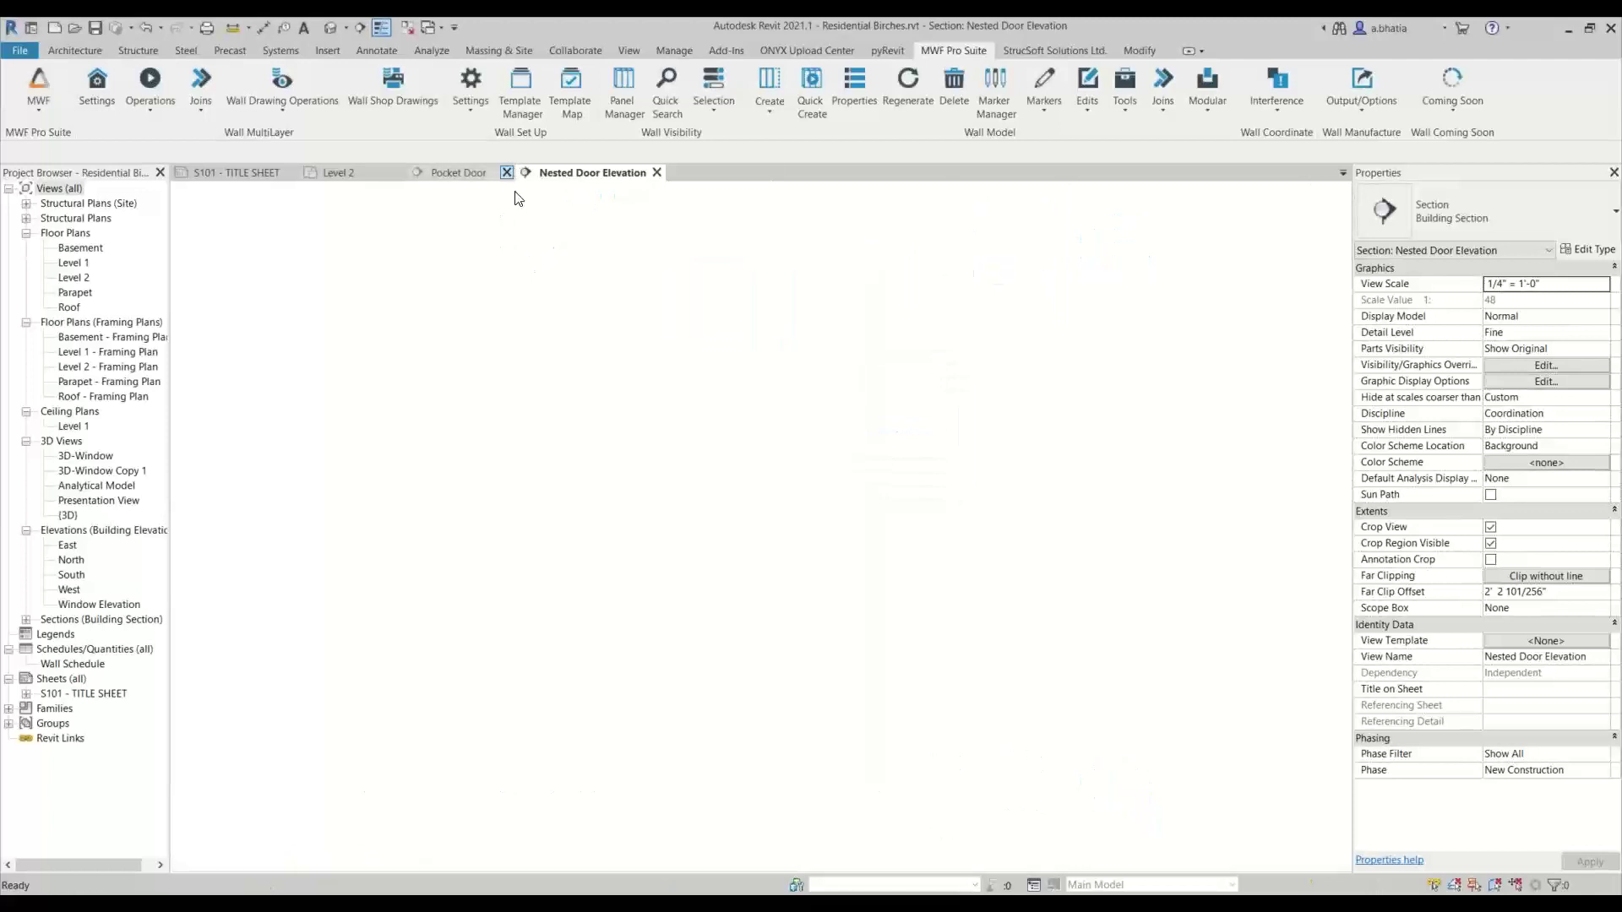
Hide the 36"w x 96"h C1030-Interior_Swinging door in the Nested Door Elevation view, leaving the wall opening and its framing.
{"action": "scroll", "coordinate": [800, 343], "scroll_direction": "up", "scroll_amount": 6}
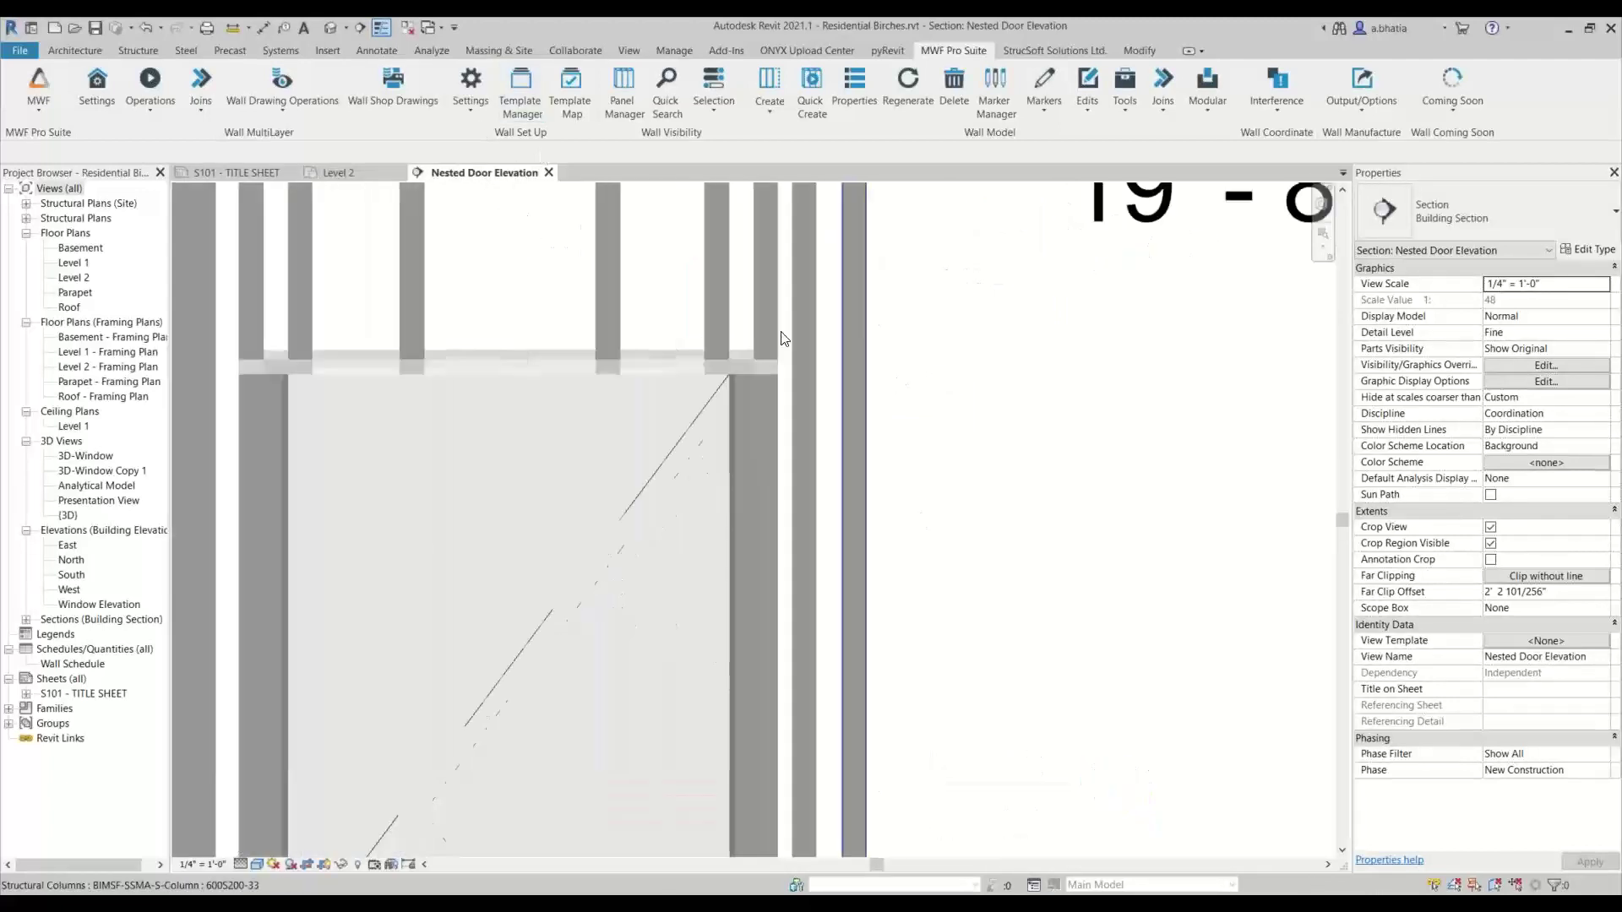
{"action": "scroll", "coordinate": [845, 380], "scroll_direction": "down", "scroll_amount": 3}
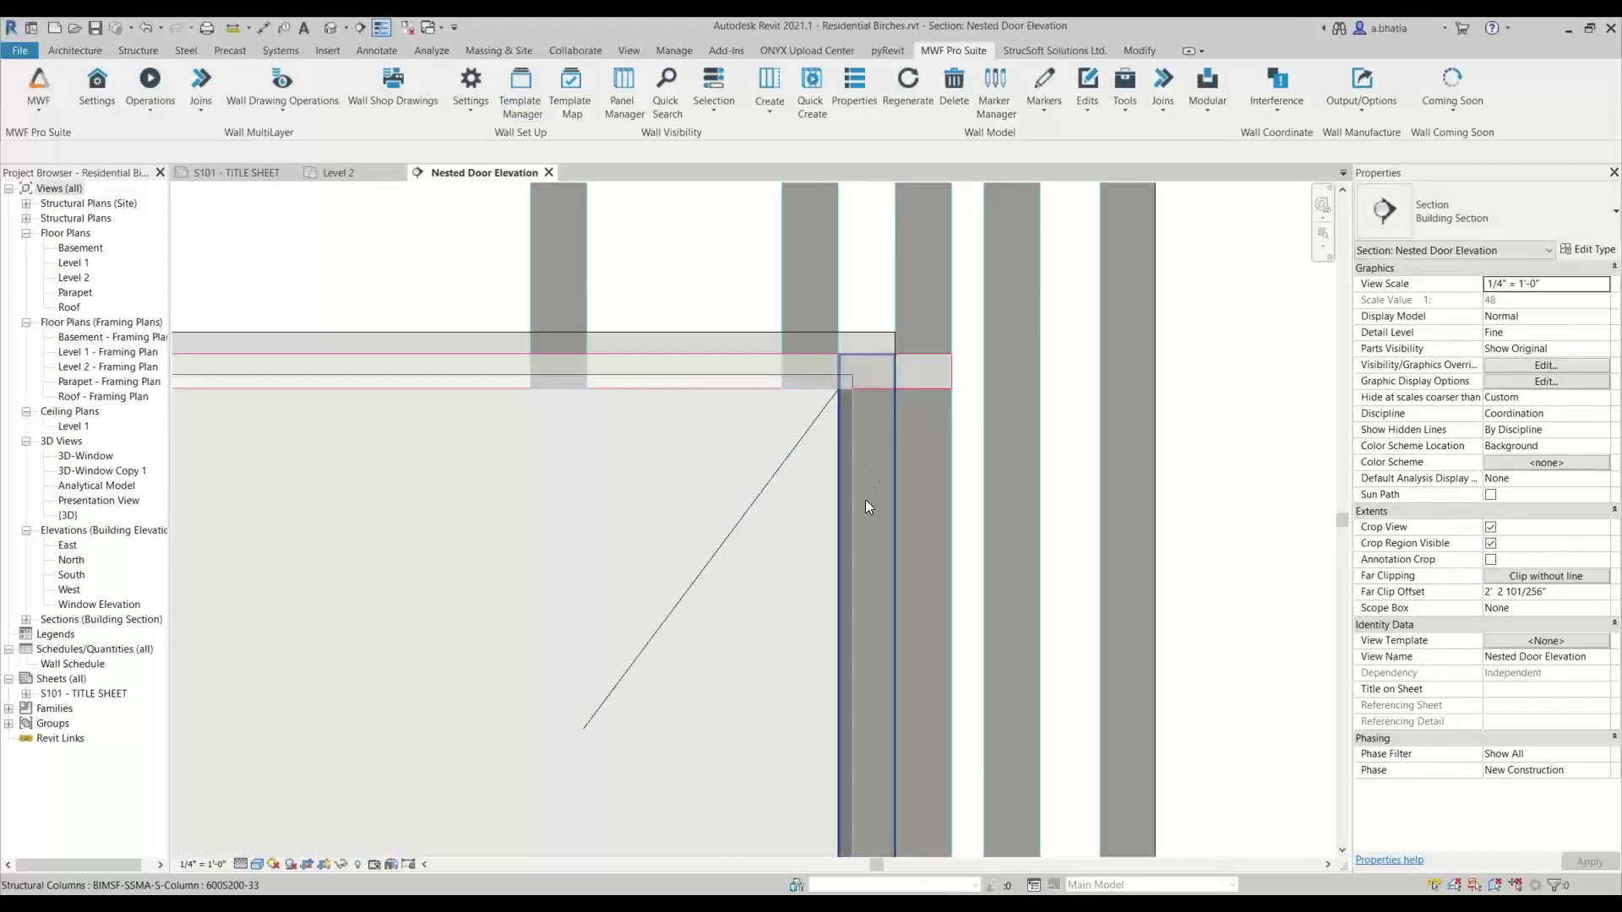
{"action": "scroll", "coordinate": [379, 438], "scroll_direction": "up", "scroll_amount": 3}
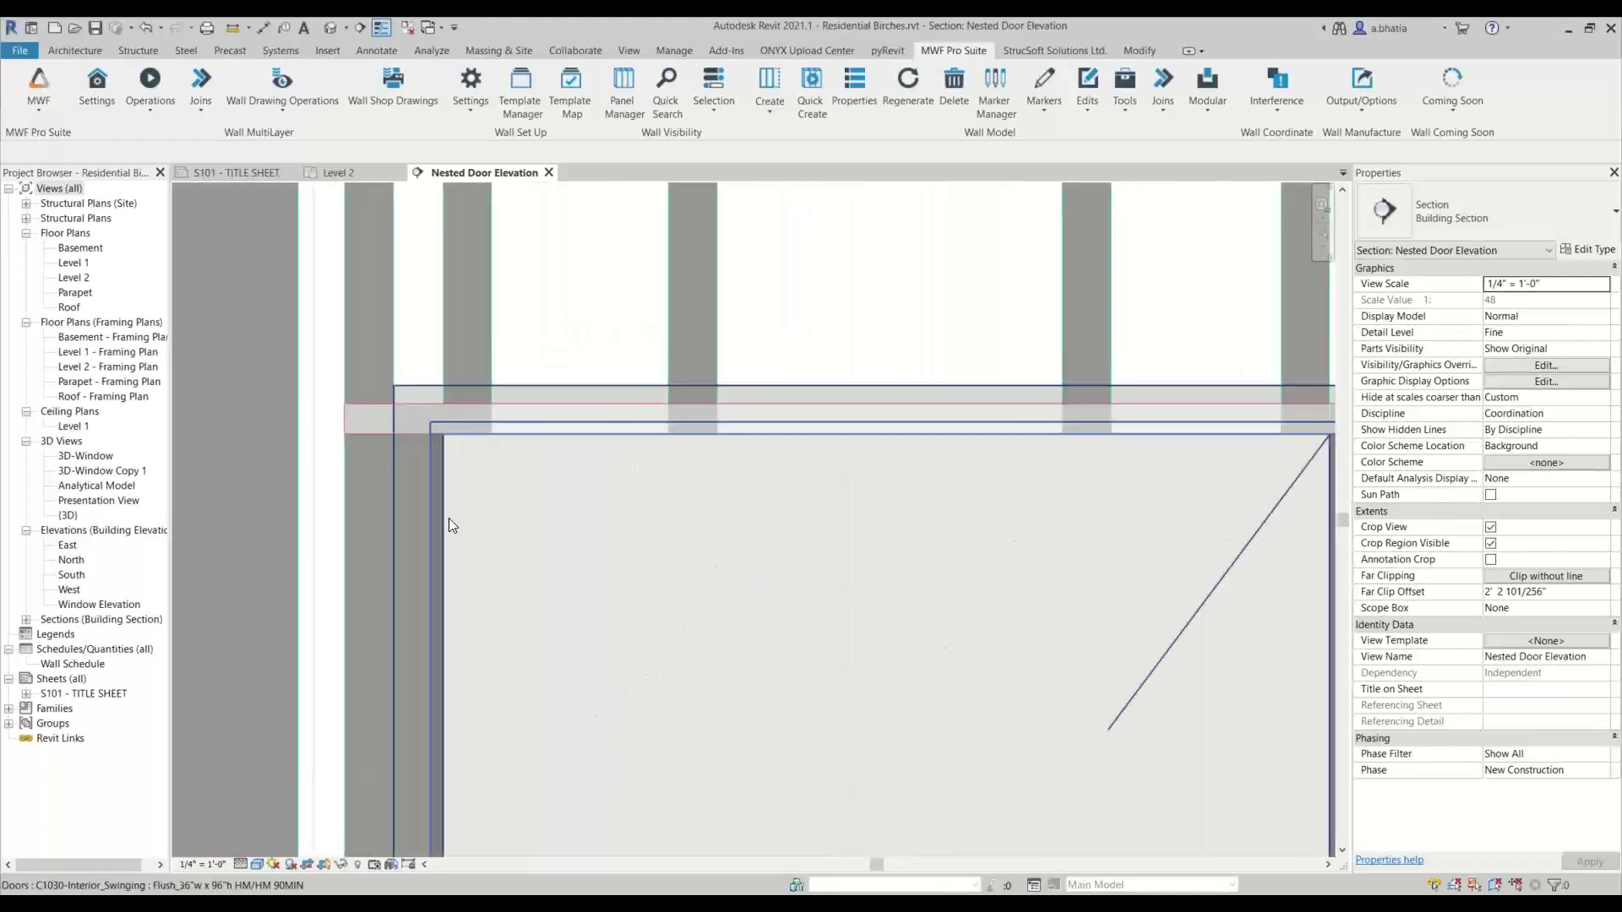
{"action": "scroll", "coordinate": [402, 469], "scroll_direction": "up", "scroll_amount": 5}
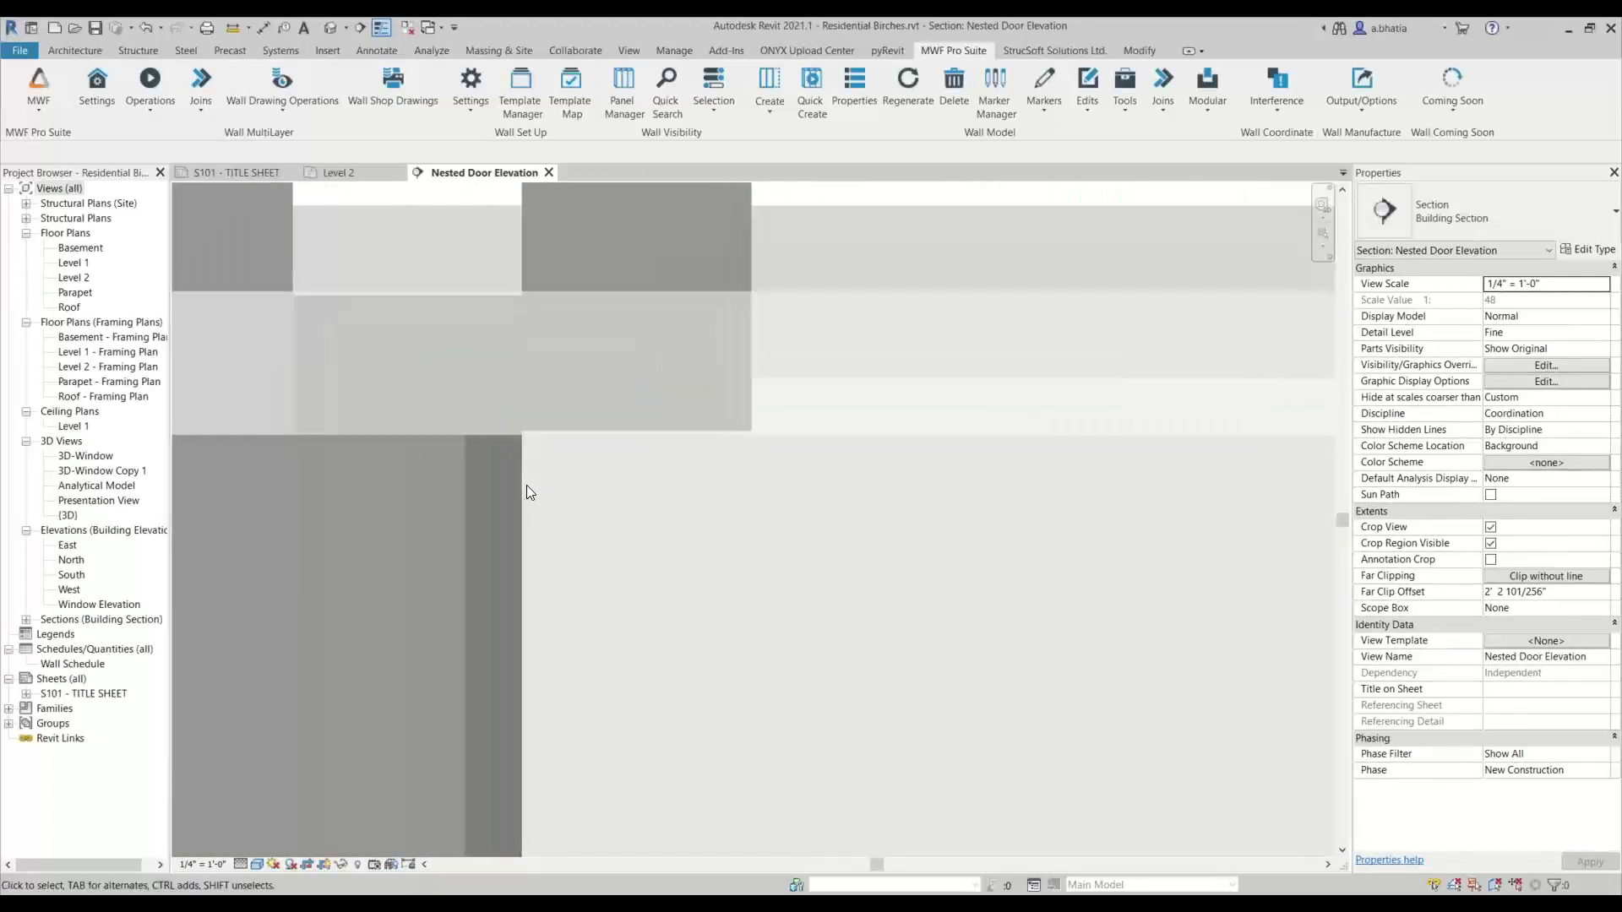
{"action": "left_click", "coordinate": [524, 490]}
{"action": "scroll", "coordinate": [448, 473], "scroll_direction": "down", "scroll_amount": 3}
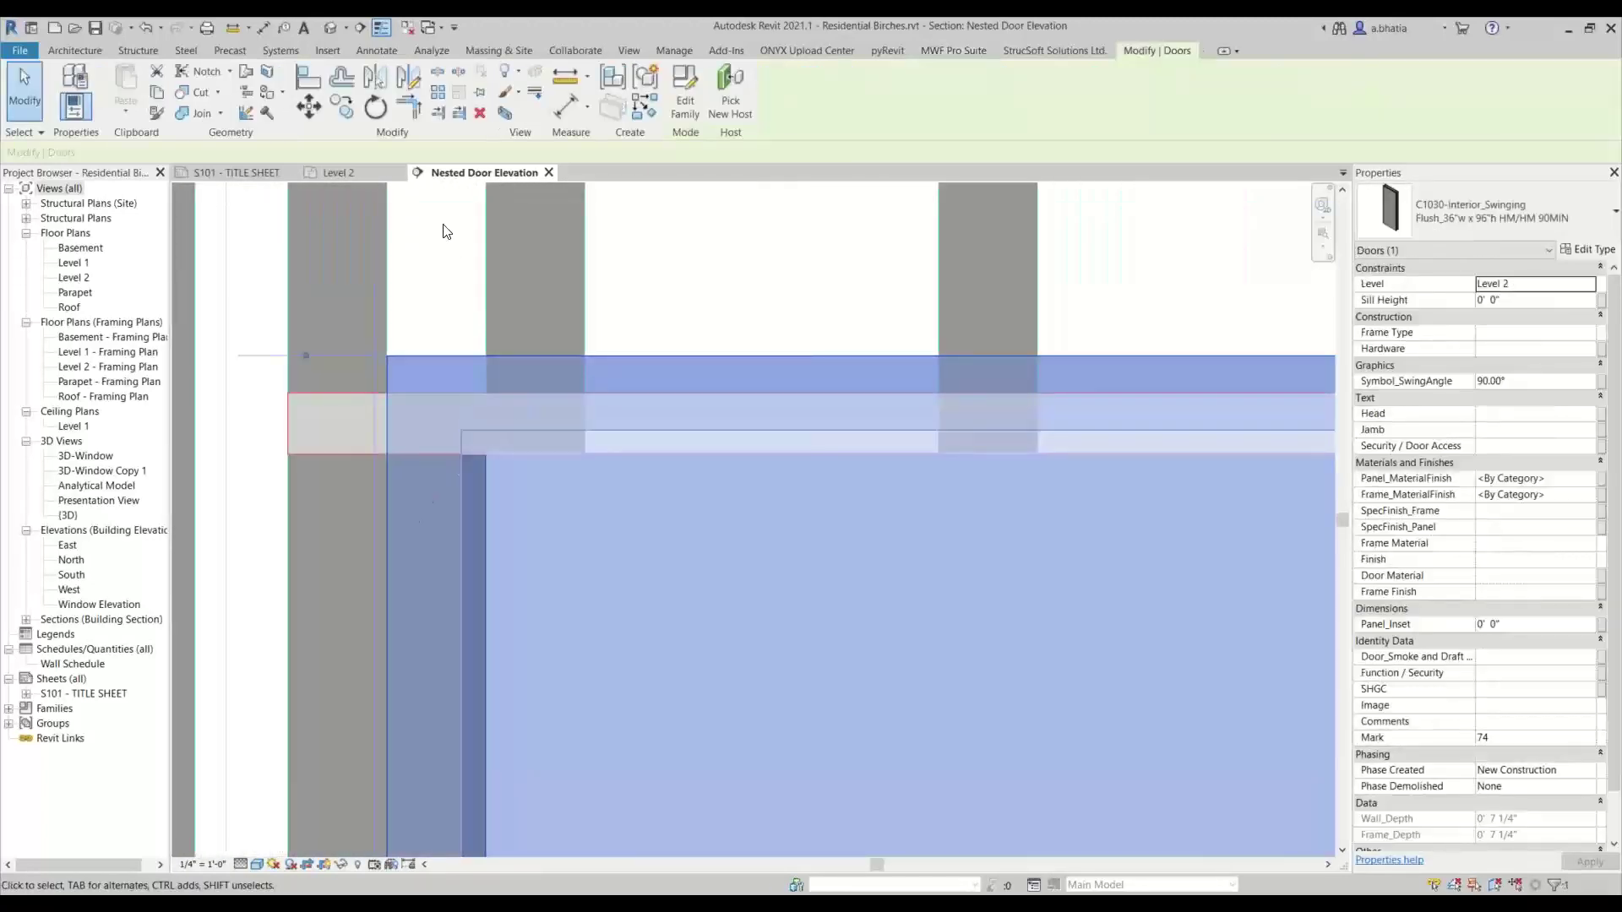
{"action": "key", "text": "Escape"}
{"action": "left_click", "coordinate": [562, 561]}
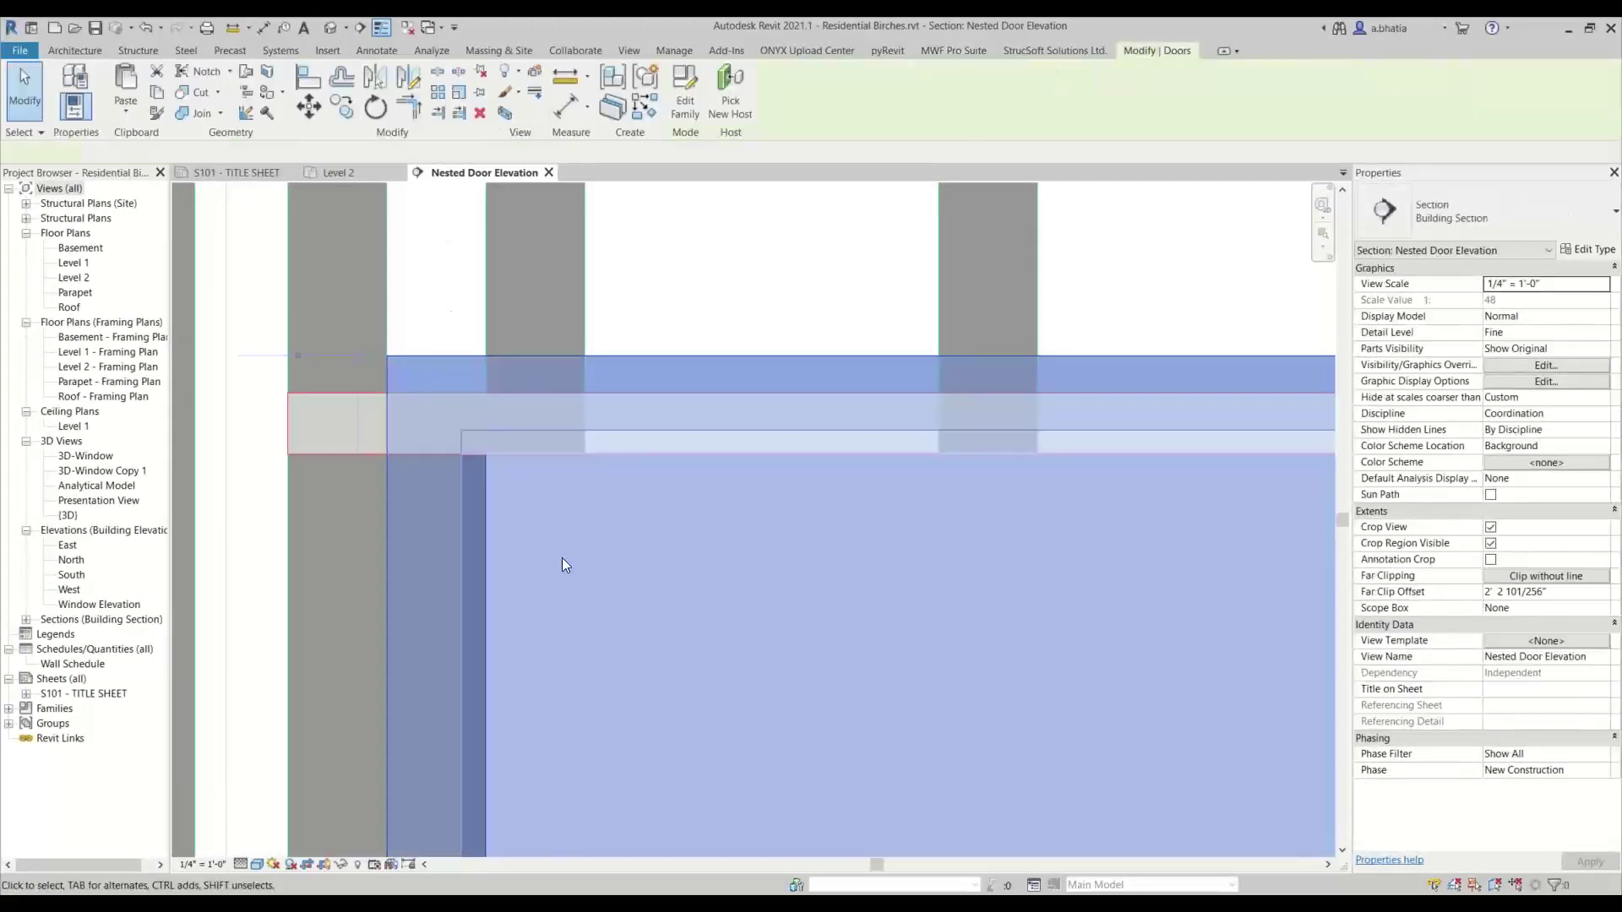
{"action": "key", "text": "Escape"}
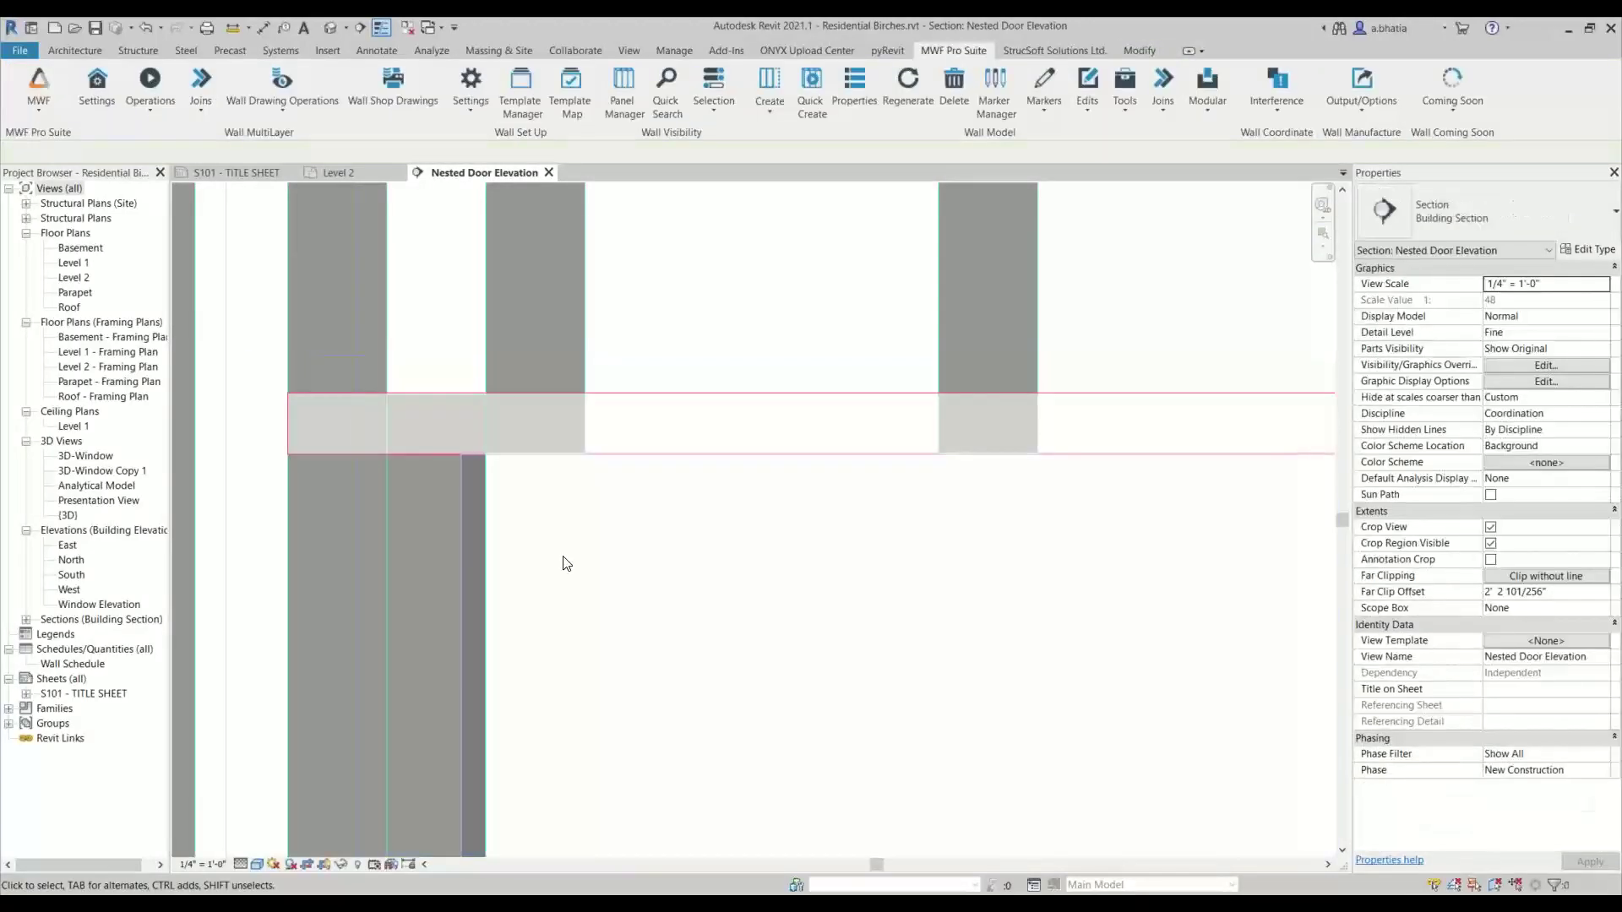
Select the INTERIOR - 0A6 - STEEL wall and examine its opening edges against the jamb studs and header, then clear the selection.
{"action": "scroll", "coordinate": [469, 551], "scroll_direction": "up", "scroll_amount": 3}
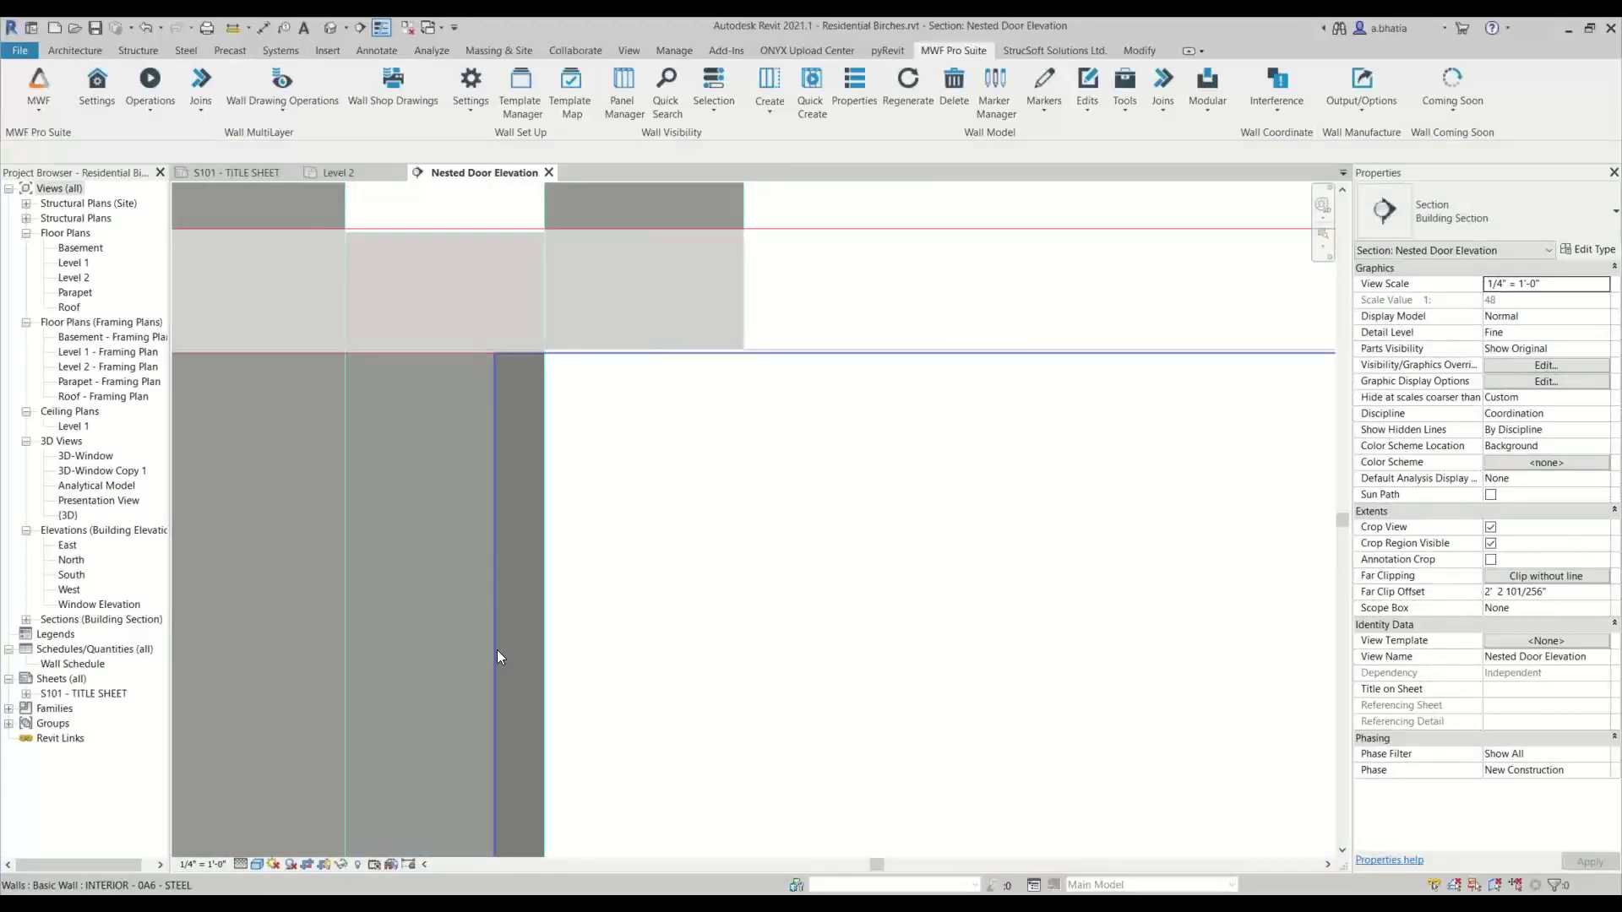
{"action": "left_click", "coordinate": [670, 688]}
{"action": "scroll", "coordinate": [750, 688], "scroll_direction": "up", "scroll_amount": 3}
{"action": "middle_click_drag", "start_coordinate": [750, 686], "coordinate": [677, 518]}
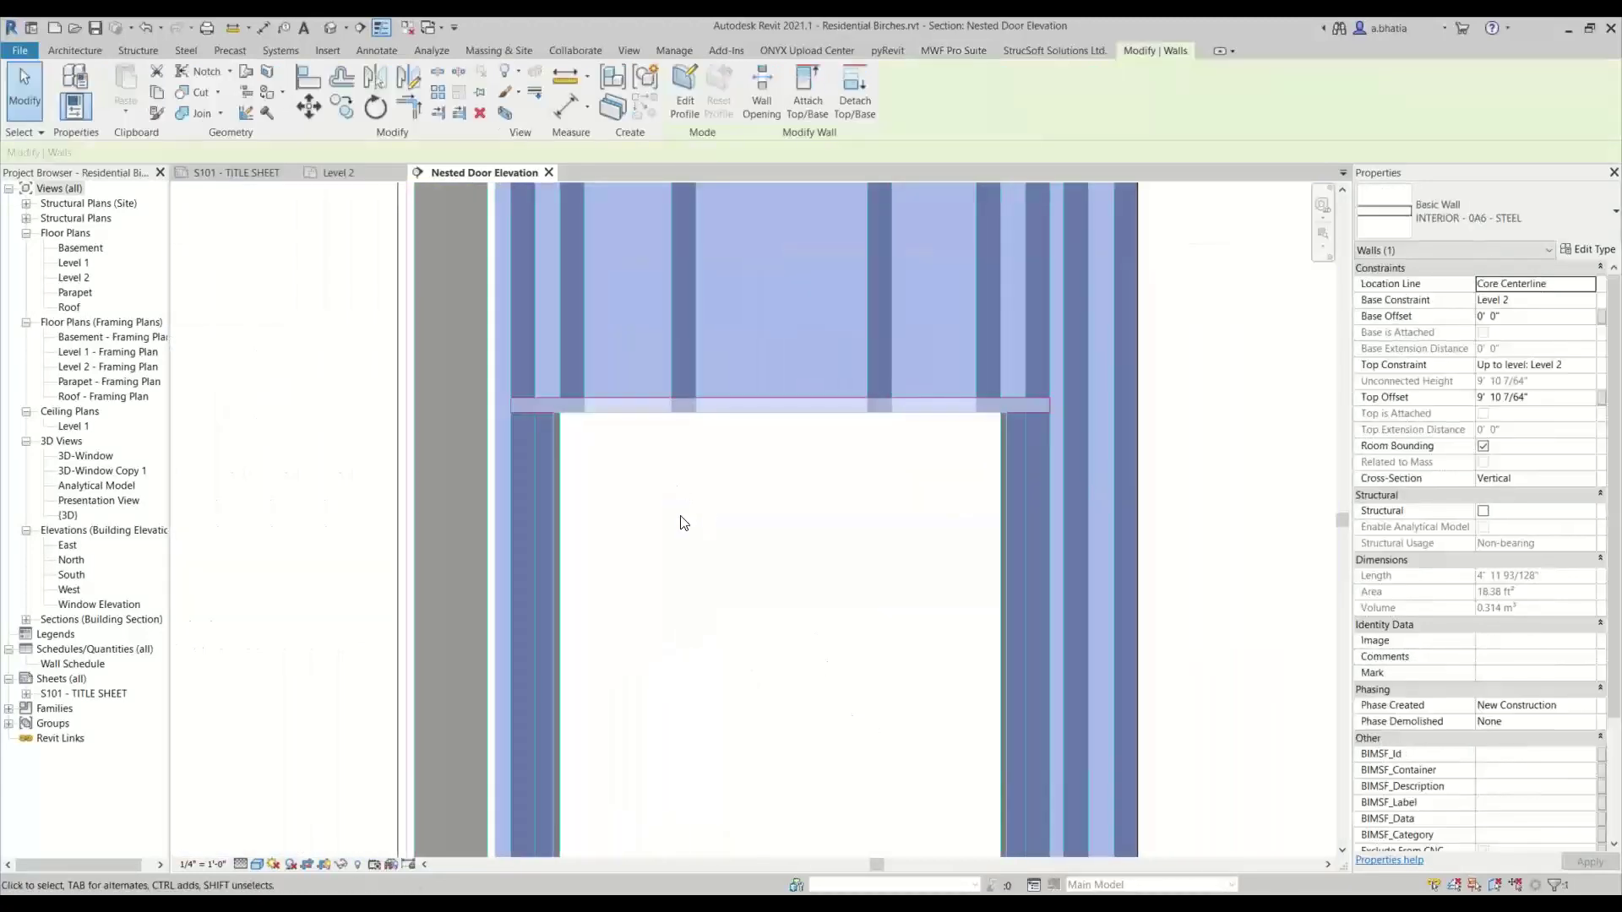
{"action": "scroll", "coordinate": [558, 507], "scroll_direction": "up", "scroll_amount": 3}
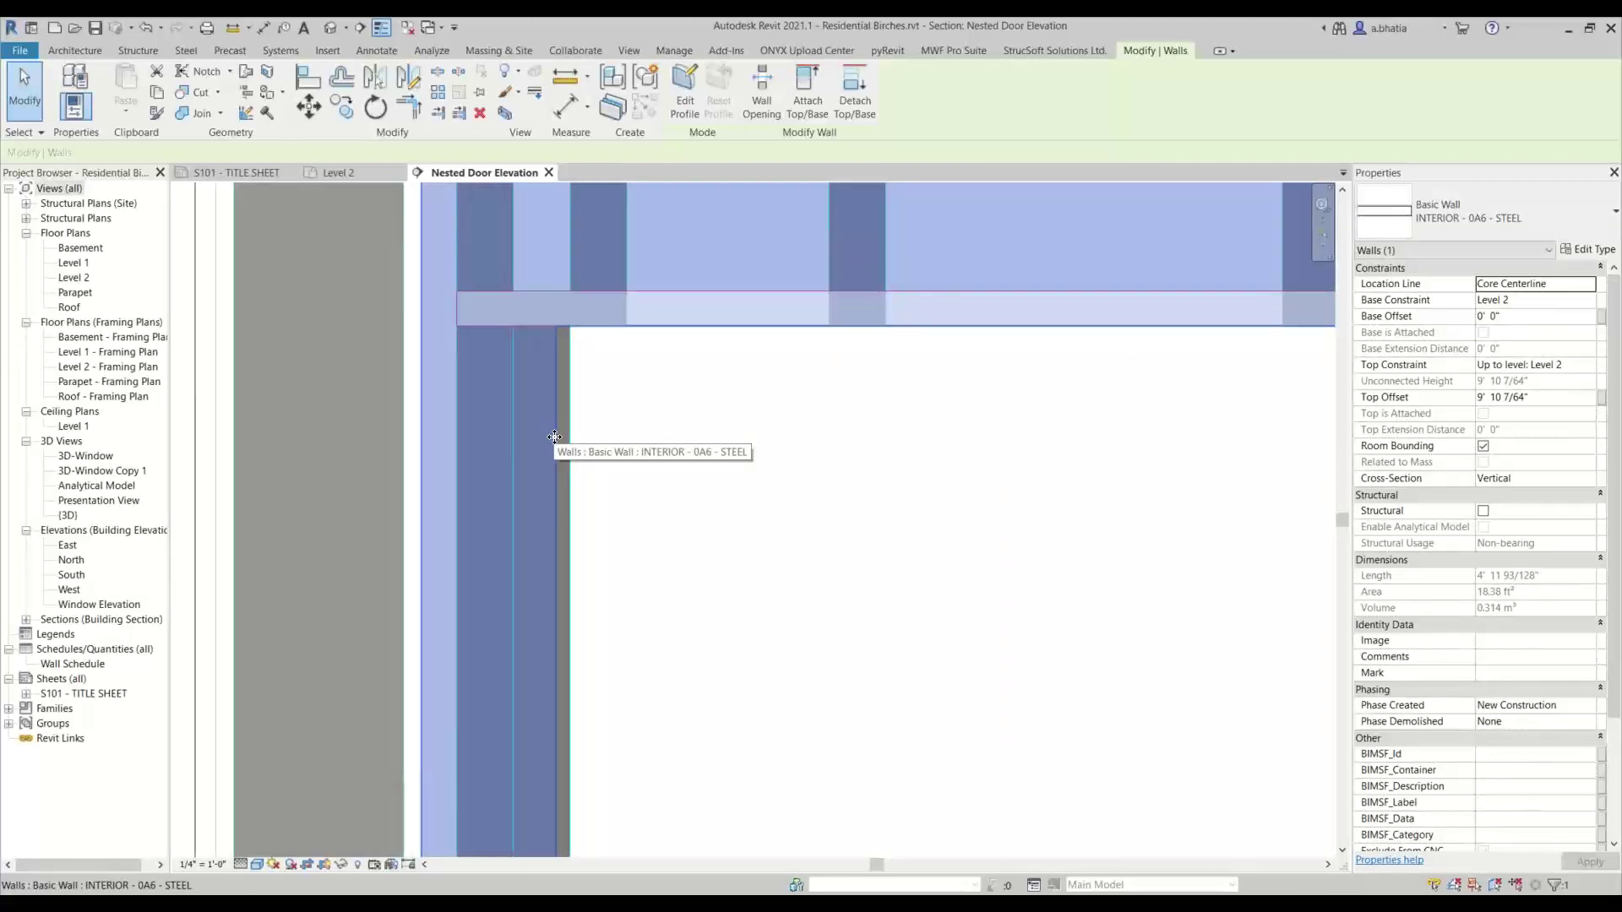
{"action": "scroll", "coordinate": [569, 344], "scroll_direction": "up", "scroll_amount": 3}
{"action": "left_click", "coordinate": [655, 362]}
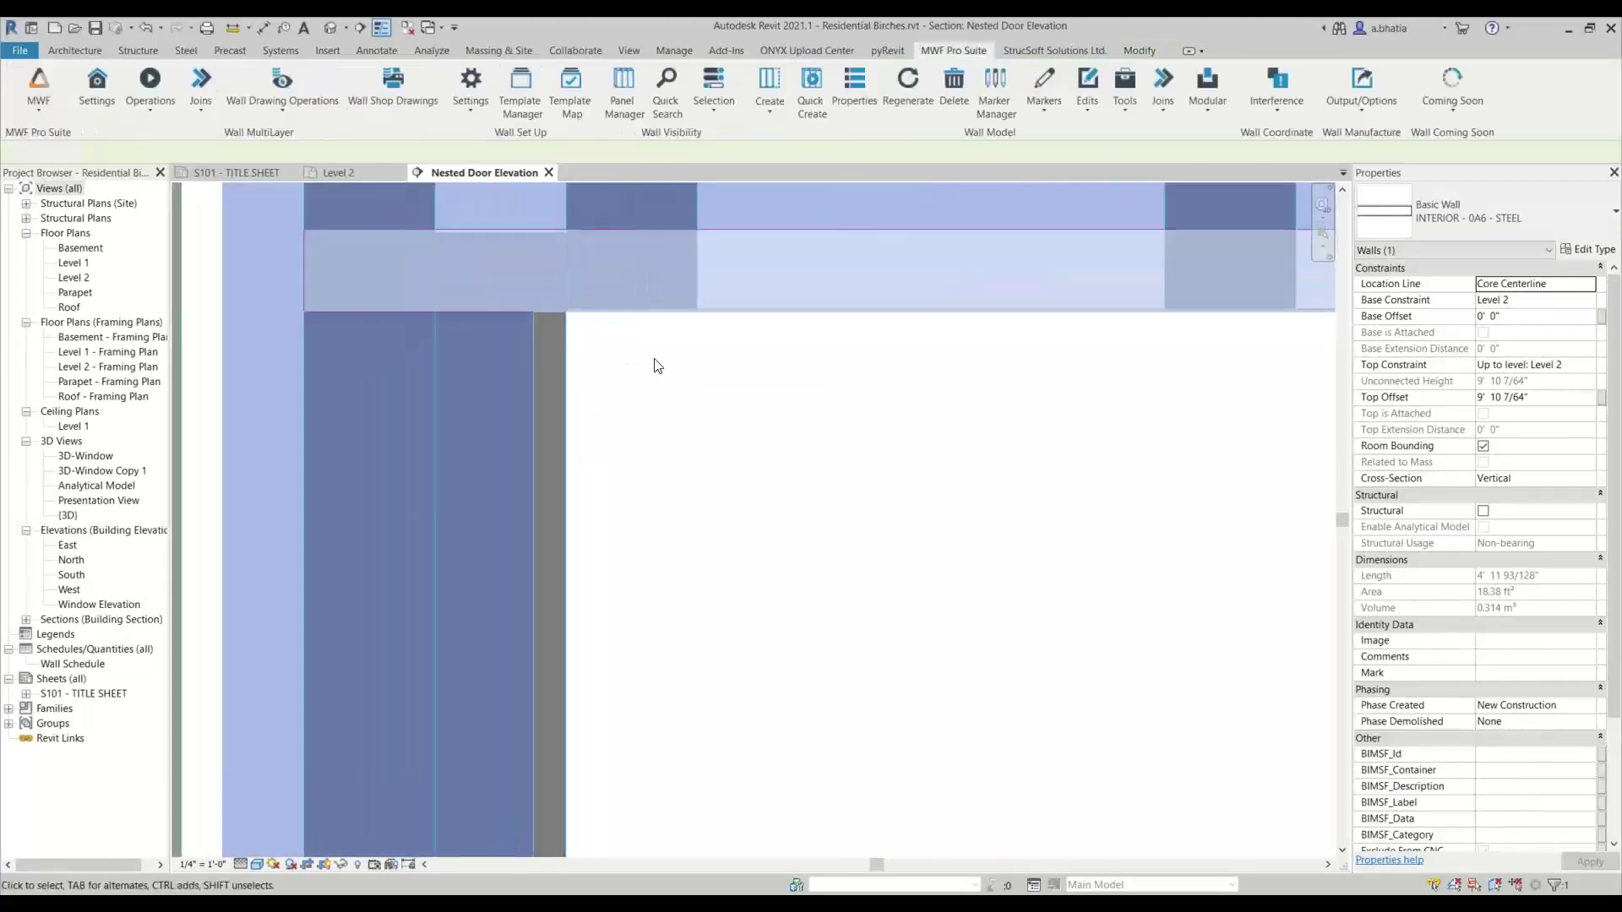
Open the door's C1030-Interior_Swinging family for editing, followed by its nested zz_DoorFrame family.
{"action": "scroll", "coordinate": [528, 256], "scroll_direction": "up", "scroll_amount": 2}
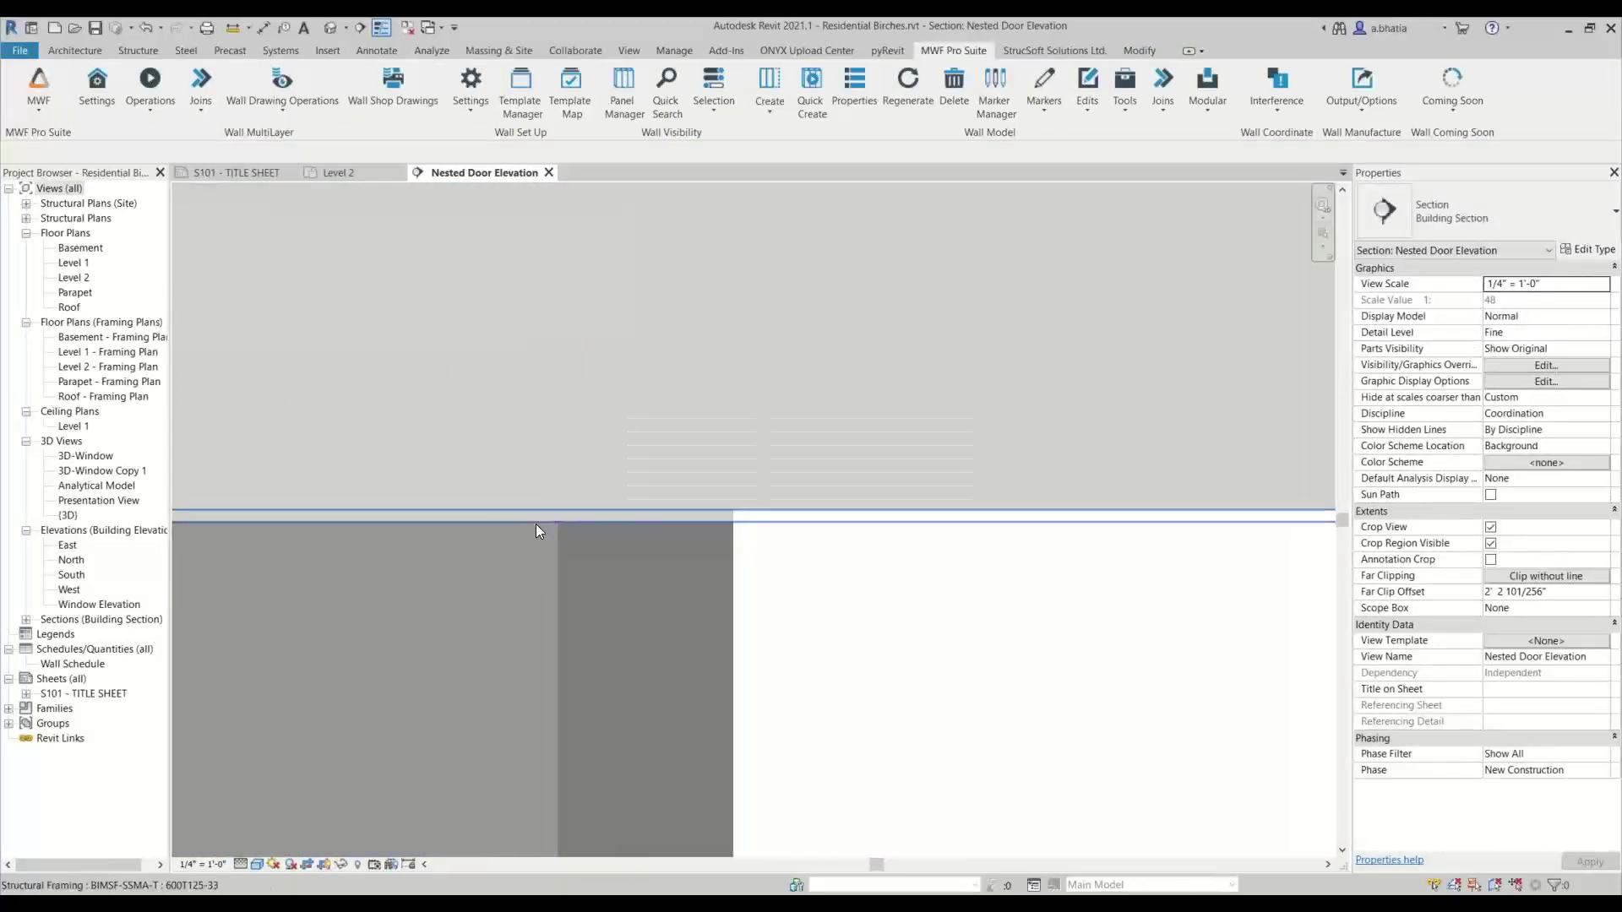
{"action": "scroll", "coordinate": [536, 524], "scroll_direction": "down", "scroll_amount": 3}
{"action": "scroll", "coordinate": [540, 541], "scroll_direction": "down", "scroll_amount": 4}
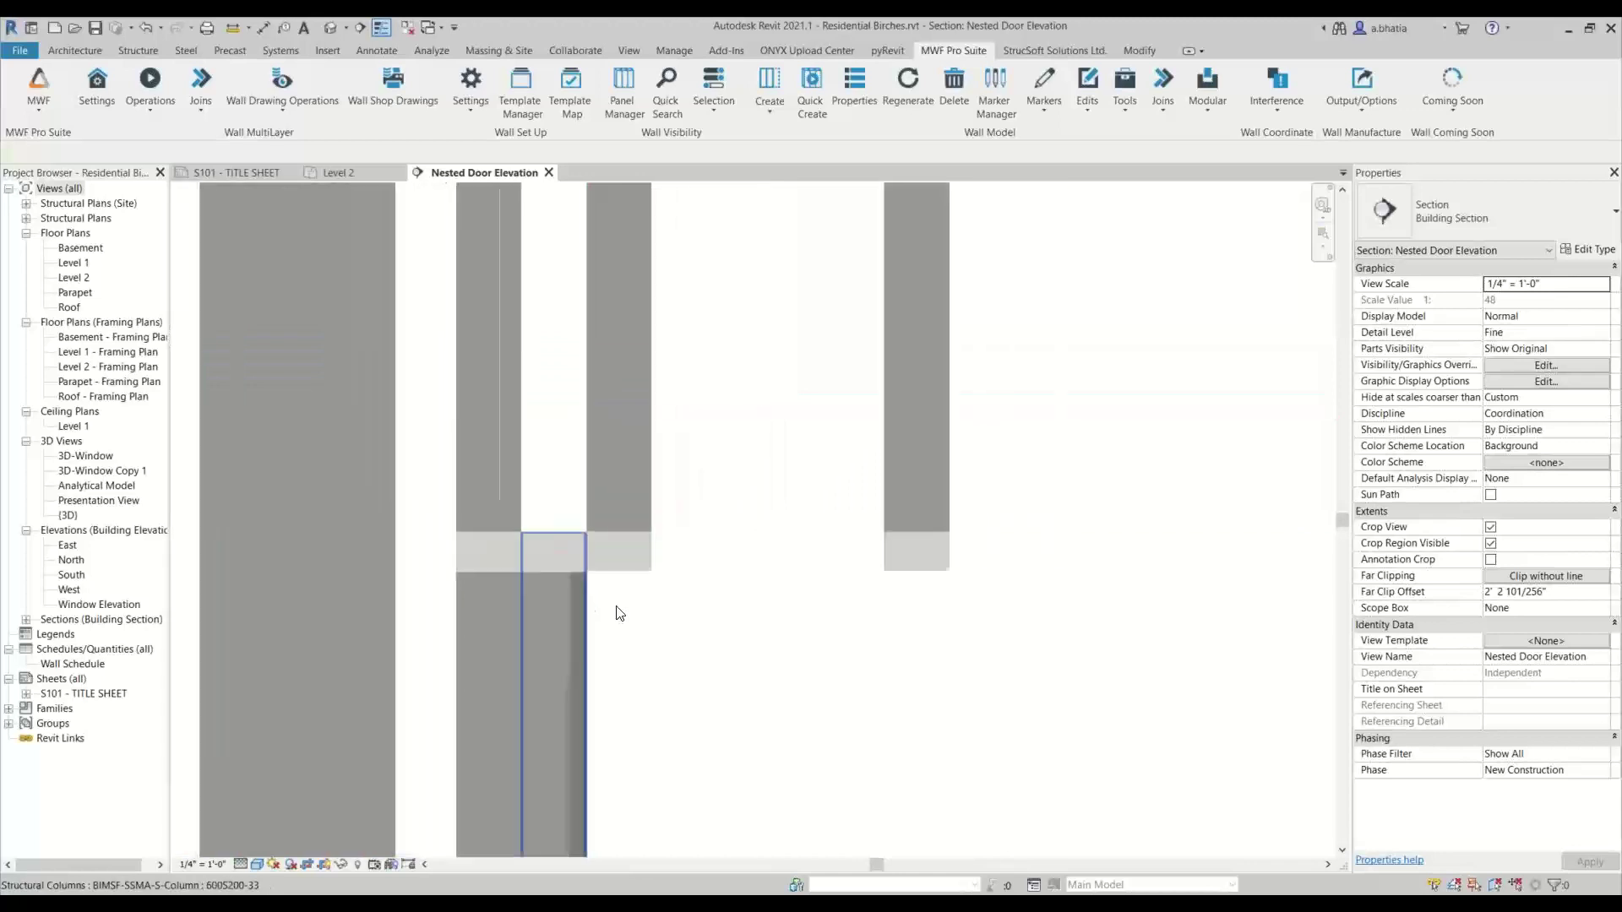
{"action": "scroll", "coordinate": [600, 490], "scroll_direction": "down", "scroll_amount": 3}
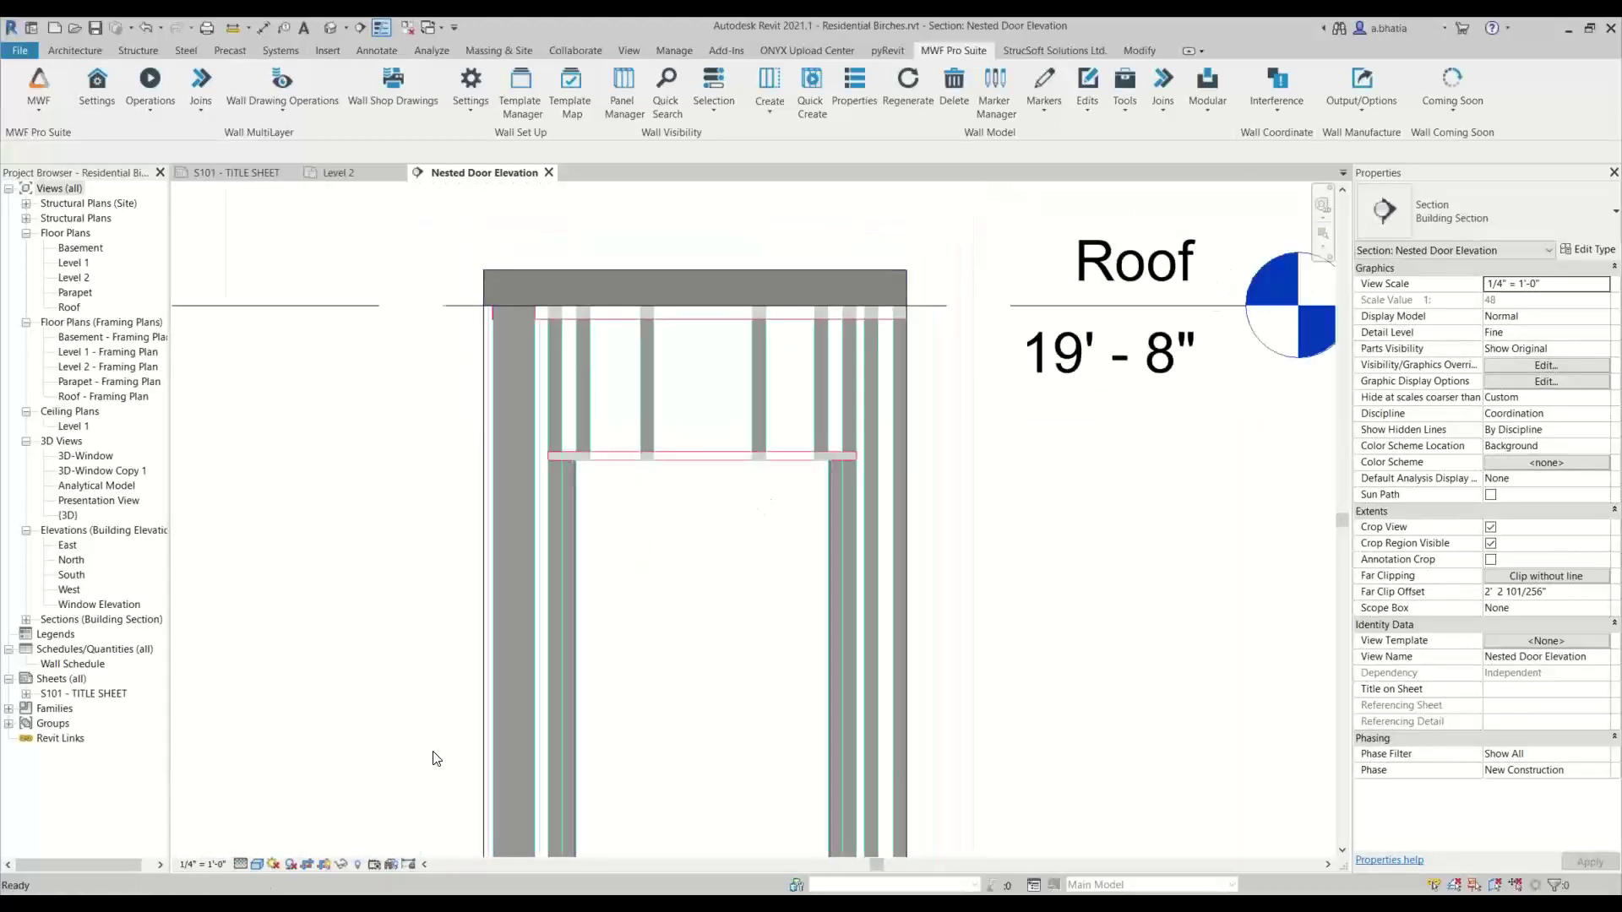
{"action": "scroll", "coordinate": [432, 749], "scroll_direction": "up", "scroll_amount": 5}
{"action": "scroll", "coordinate": [507, 485], "scroll_direction": "down", "scroll_amount": 4}
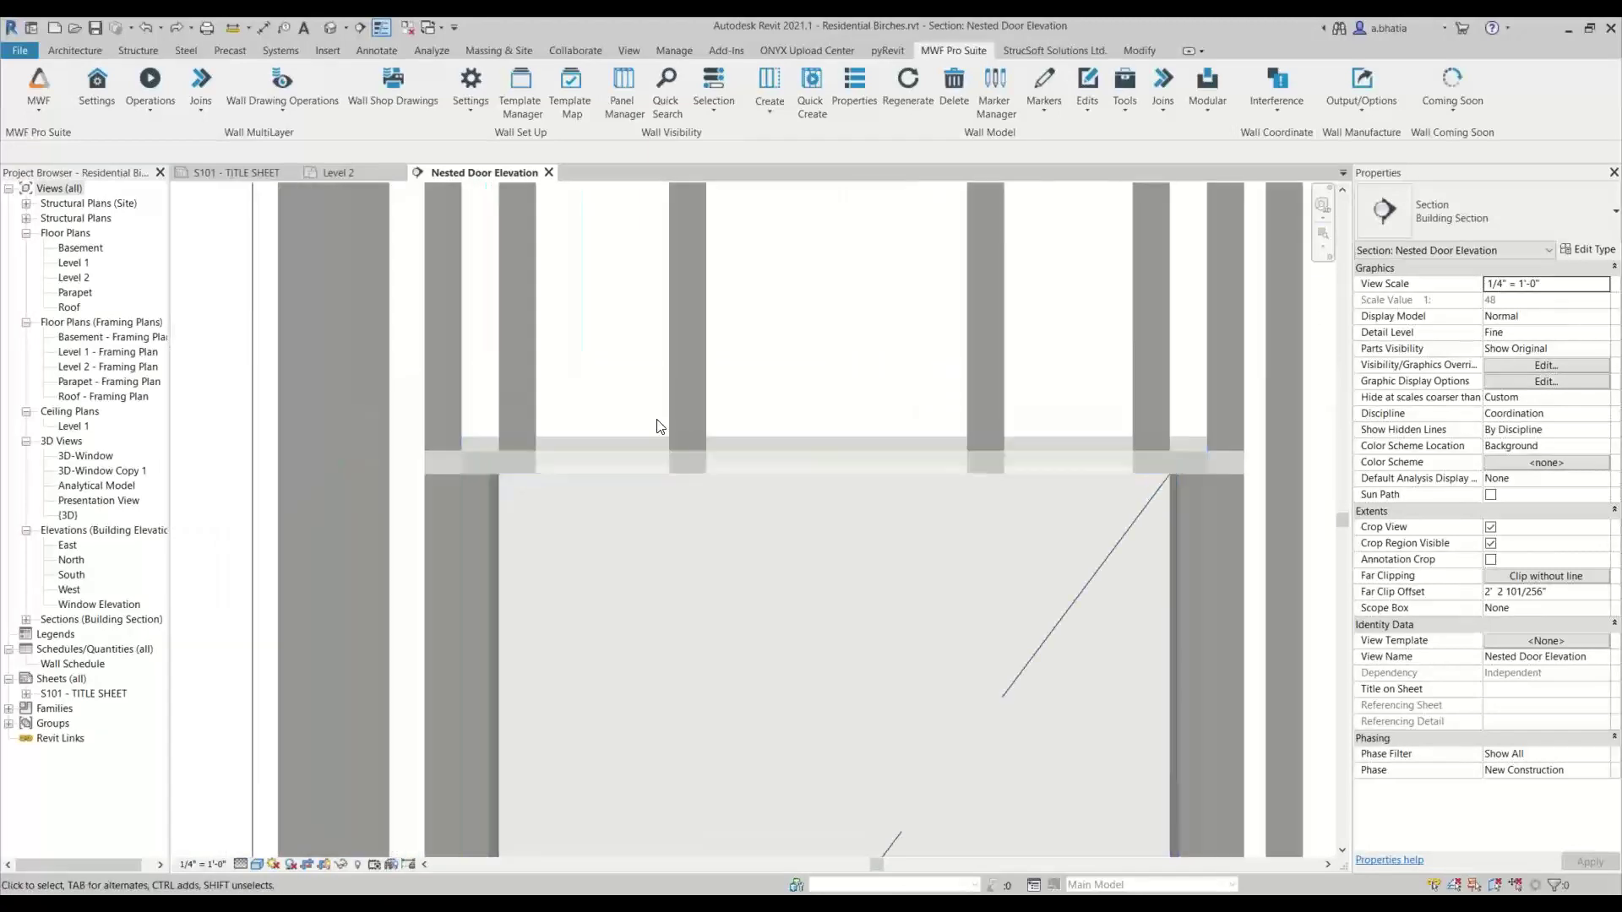
{"action": "left_click", "coordinate": [637, 435]}
{"action": "scroll", "coordinate": [639, 404], "scroll_direction": "down", "scroll_amount": 3}
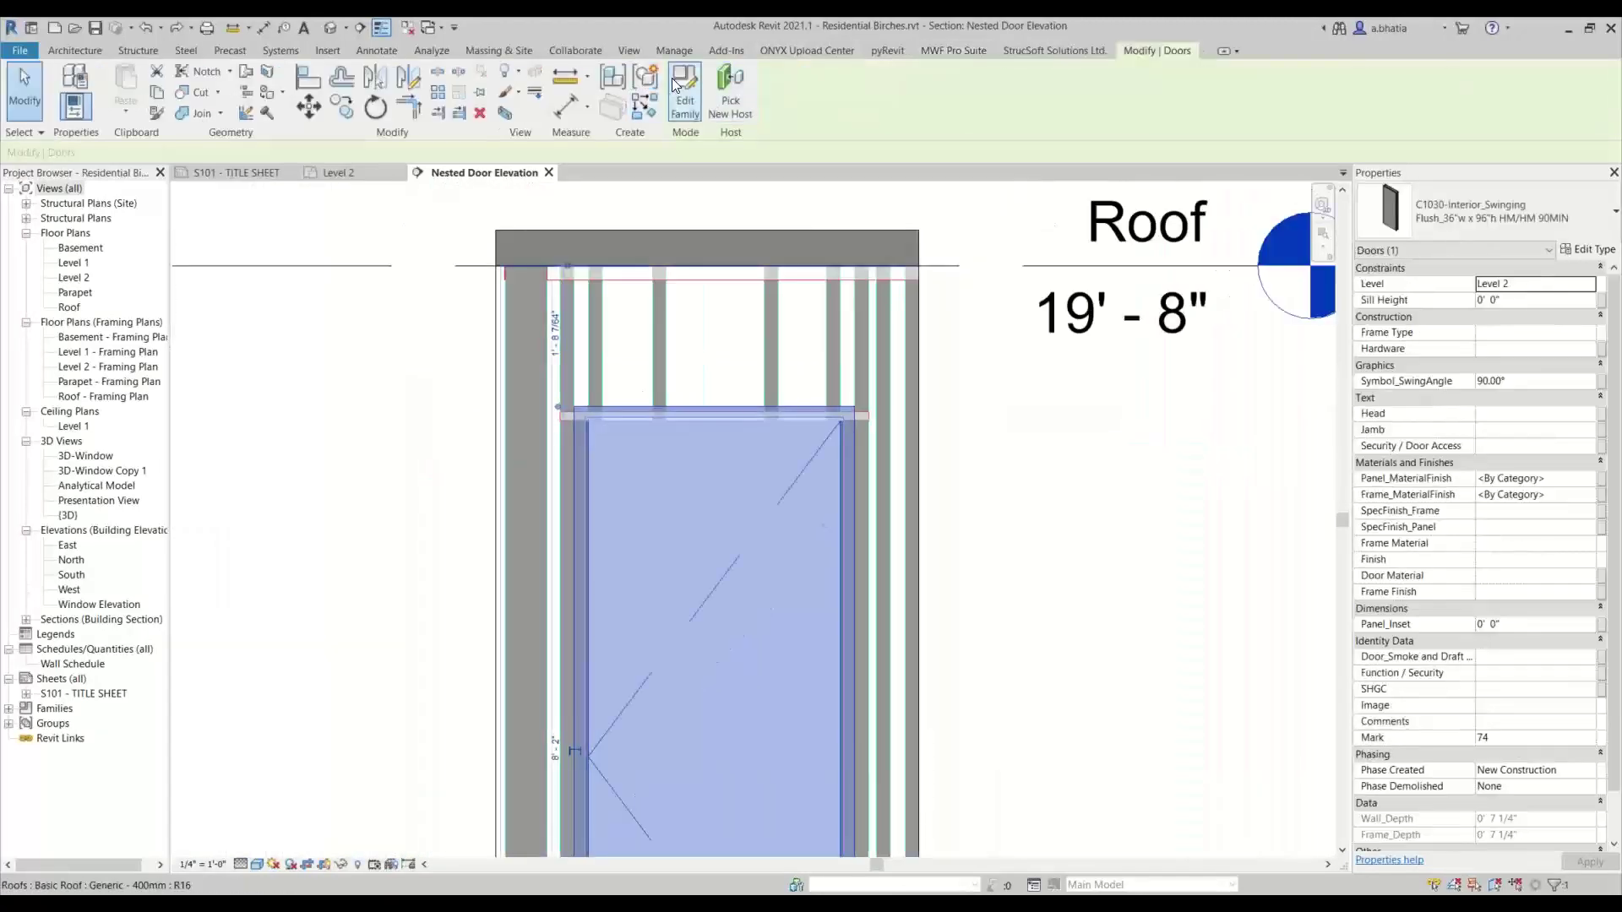
{"action": "double_click", "coordinate": [808, 737]}
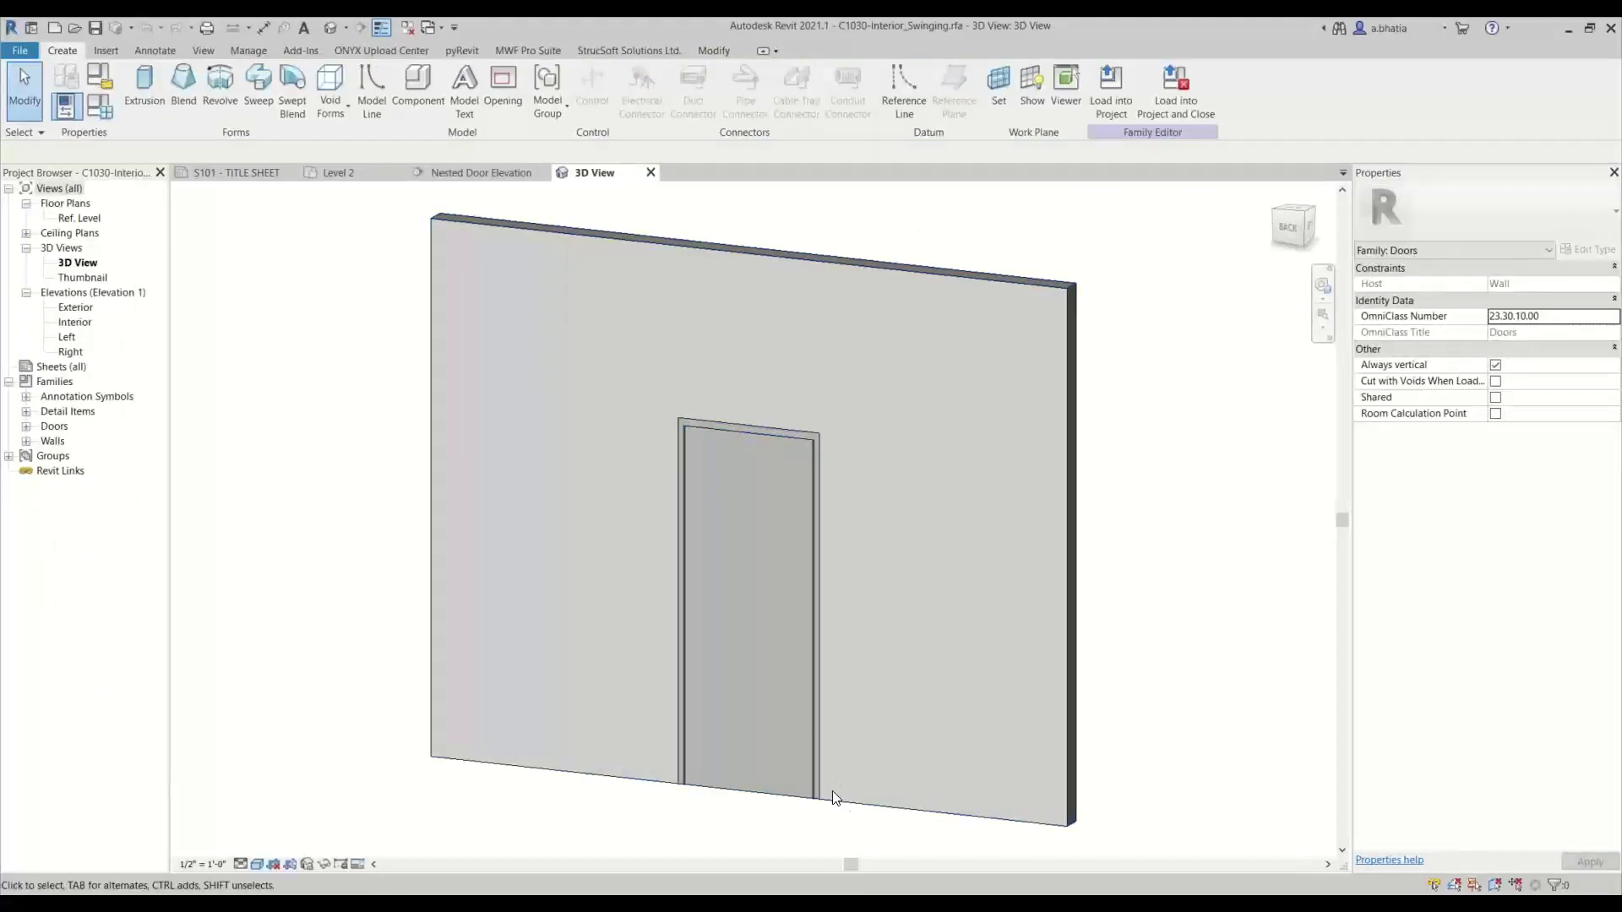
{"action": "left_click", "coordinate": [819, 779]}
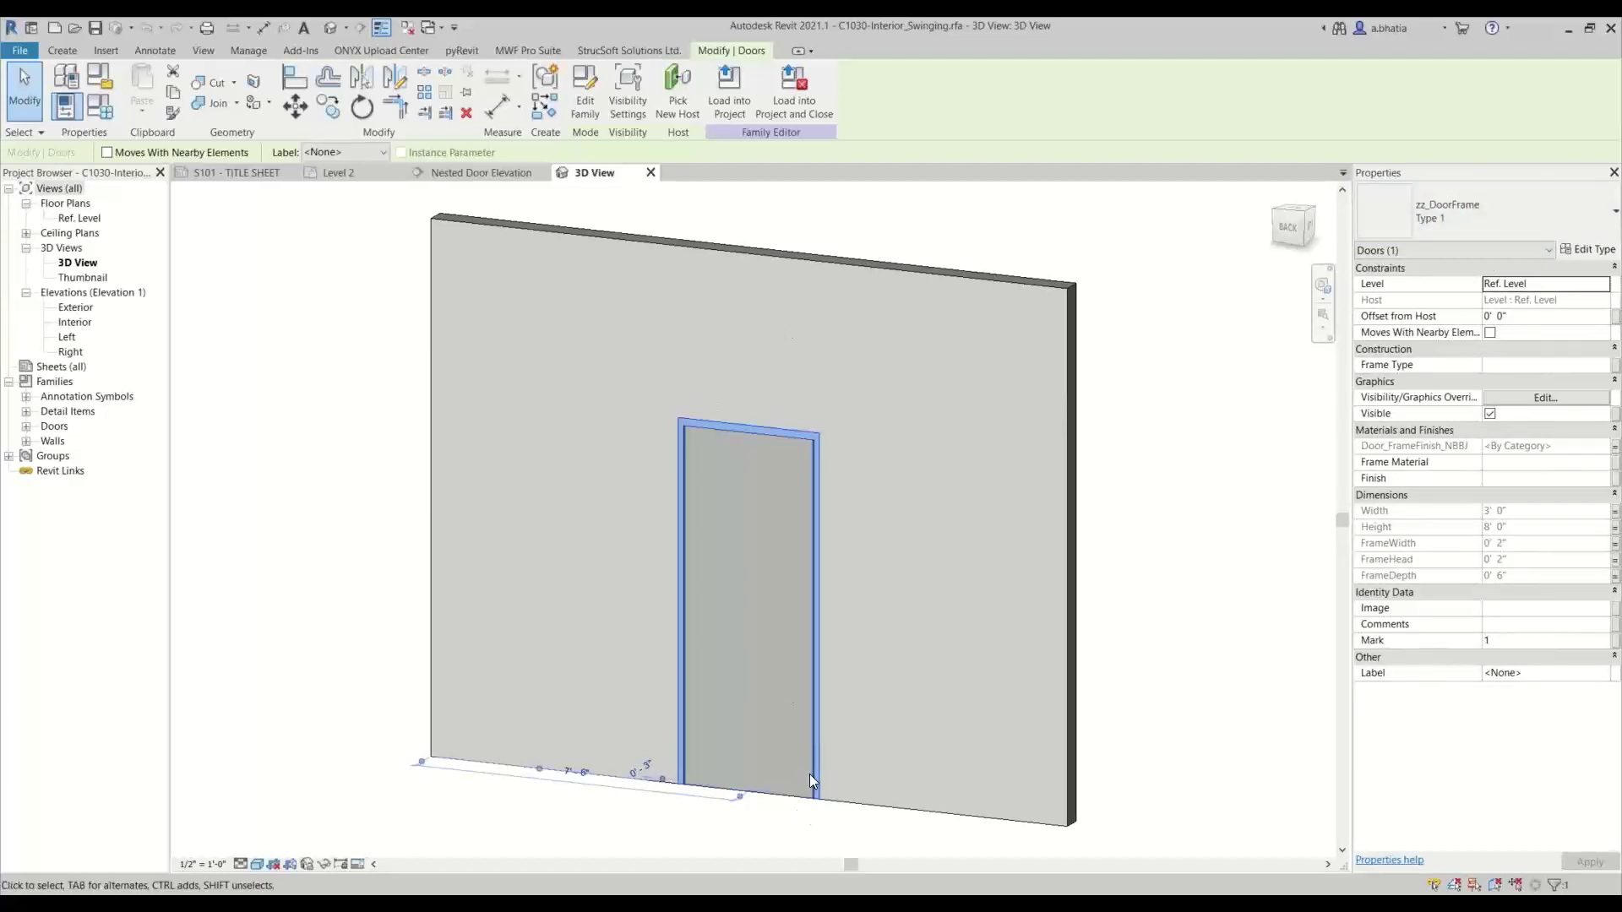
{"action": "double_click", "coordinate": [762, 714]}
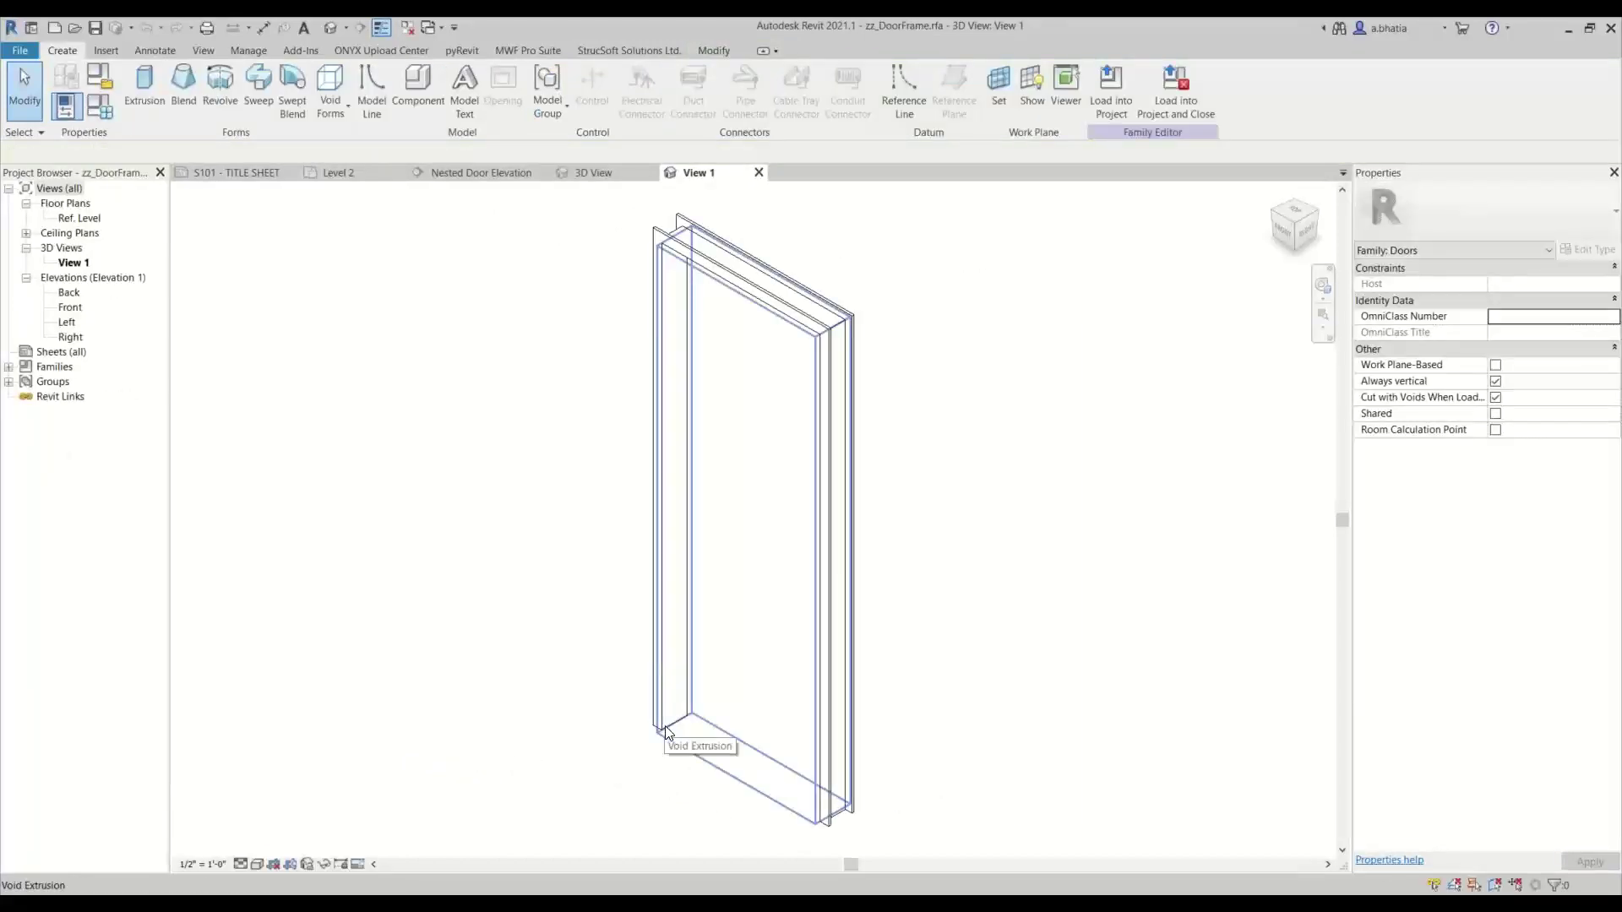
Examine the void extrusions that cut the door frame along its opening and at its head.
{"action": "left_click", "coordinate": [652, 767]}
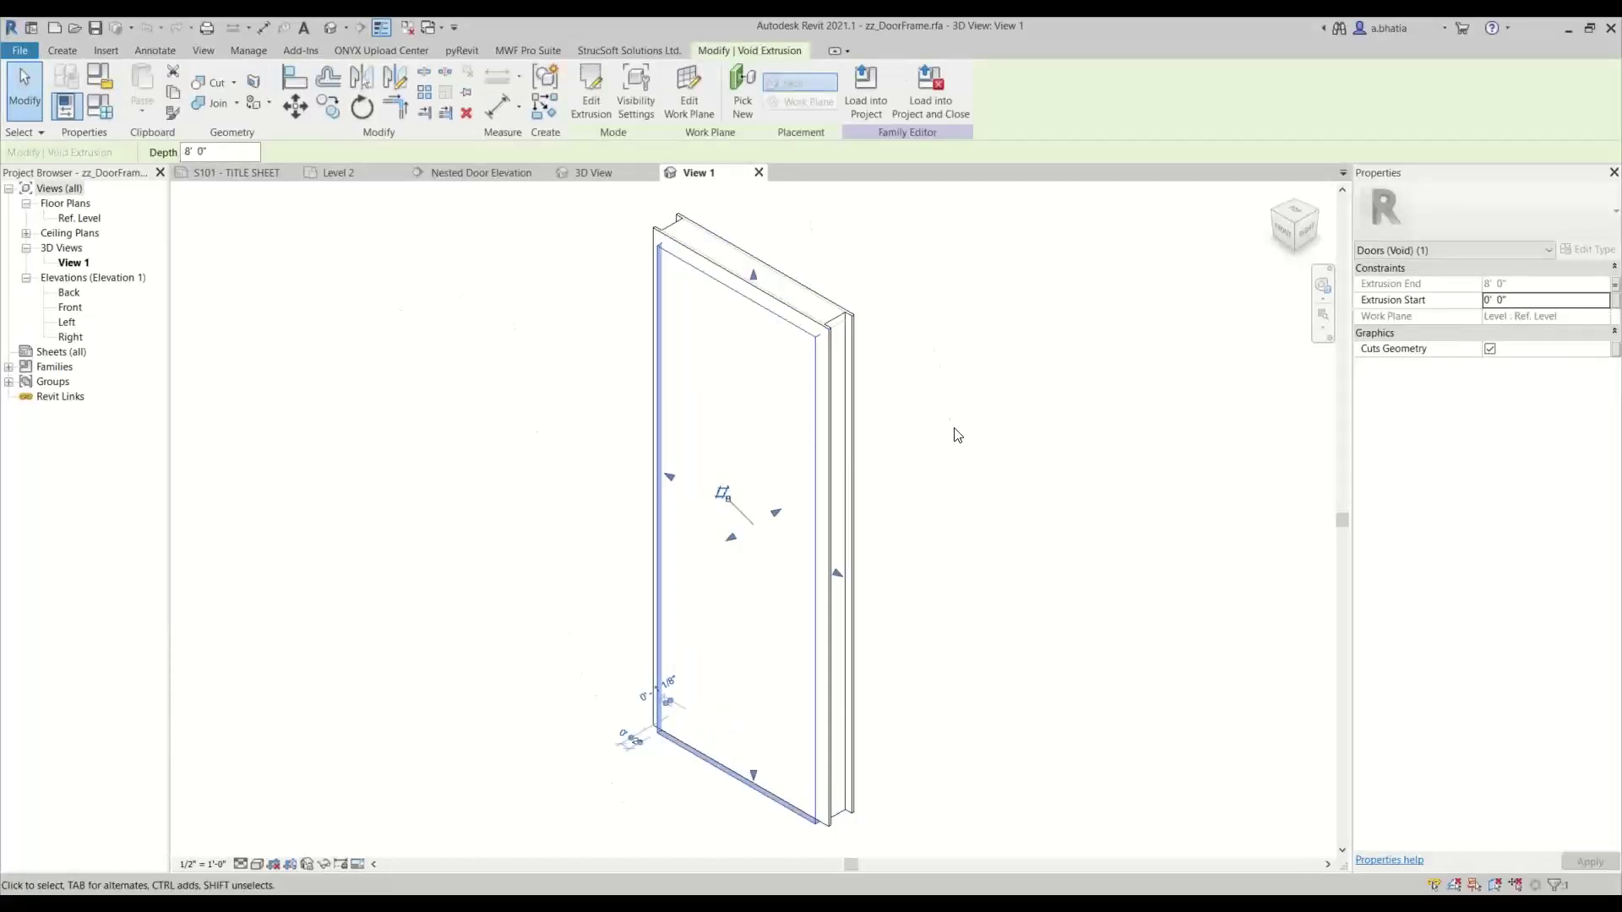
{"action": "left_click", "coordinate": [657, 784]}
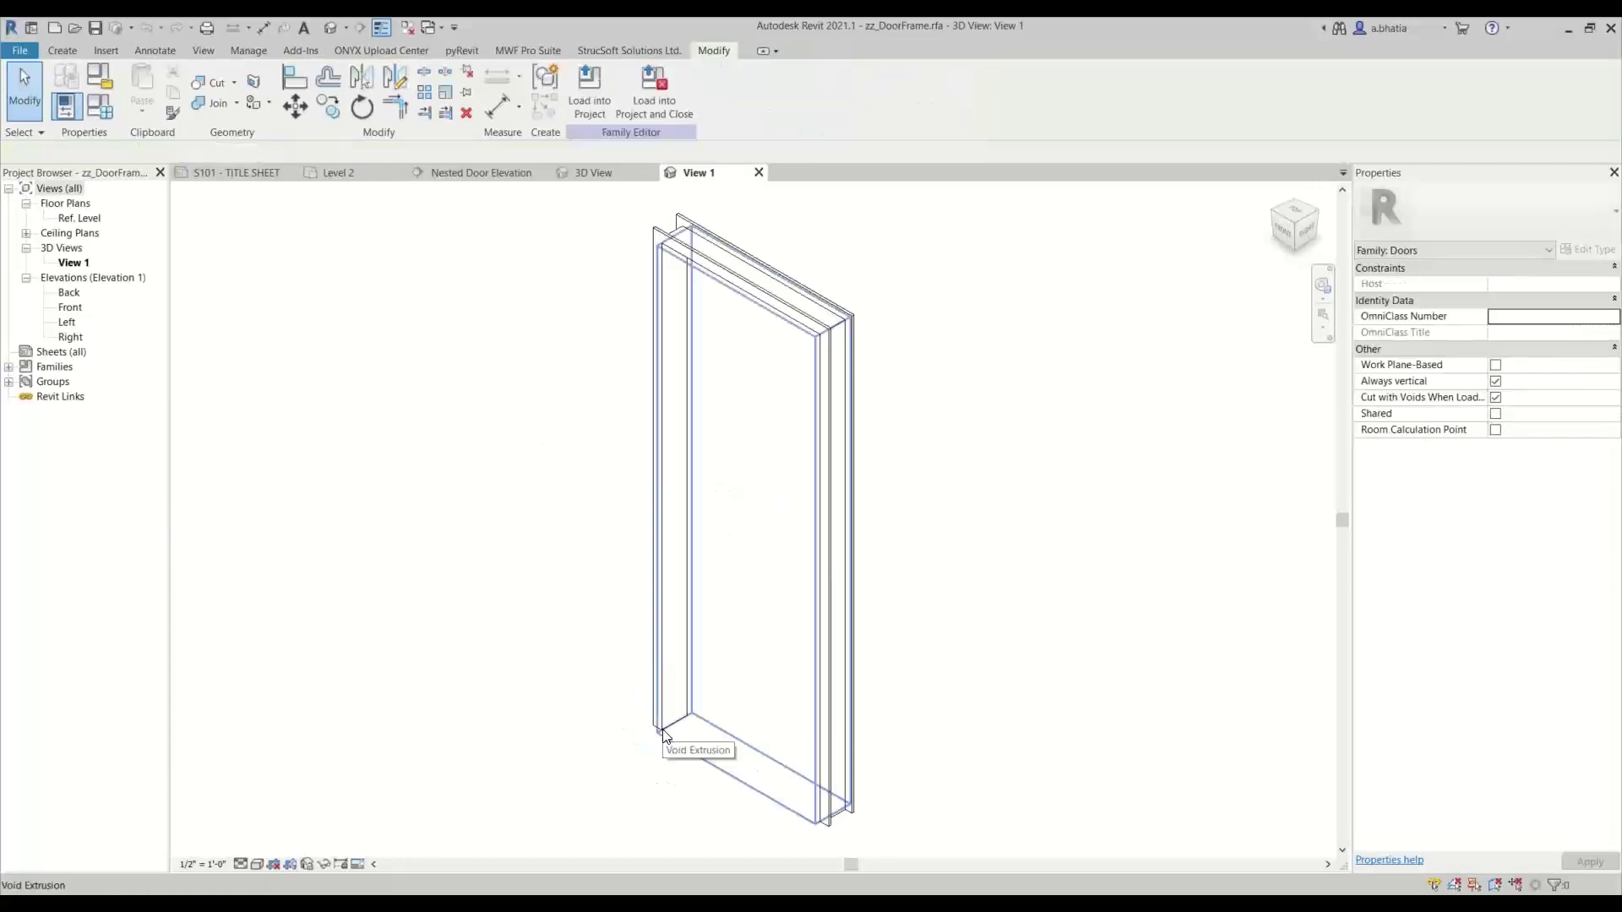
{"action": "left_click", "coordinate": [616, 771]}
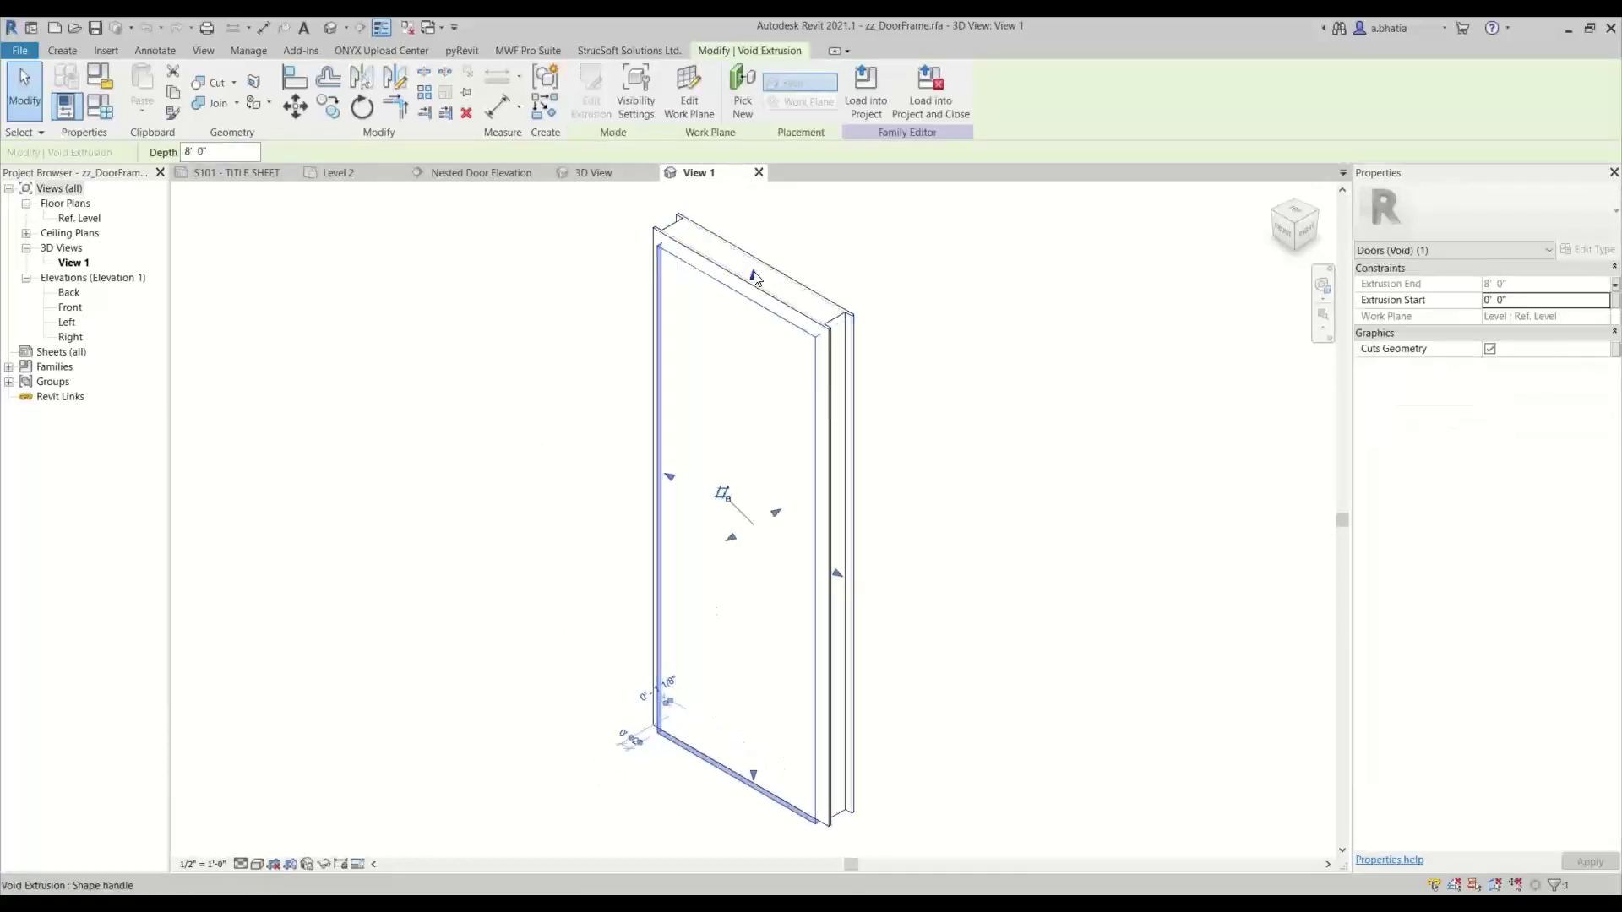
{"action": "scroll", "coordinate": [753, 266], "scroll_direction": "up", "scroll_amount": 3}
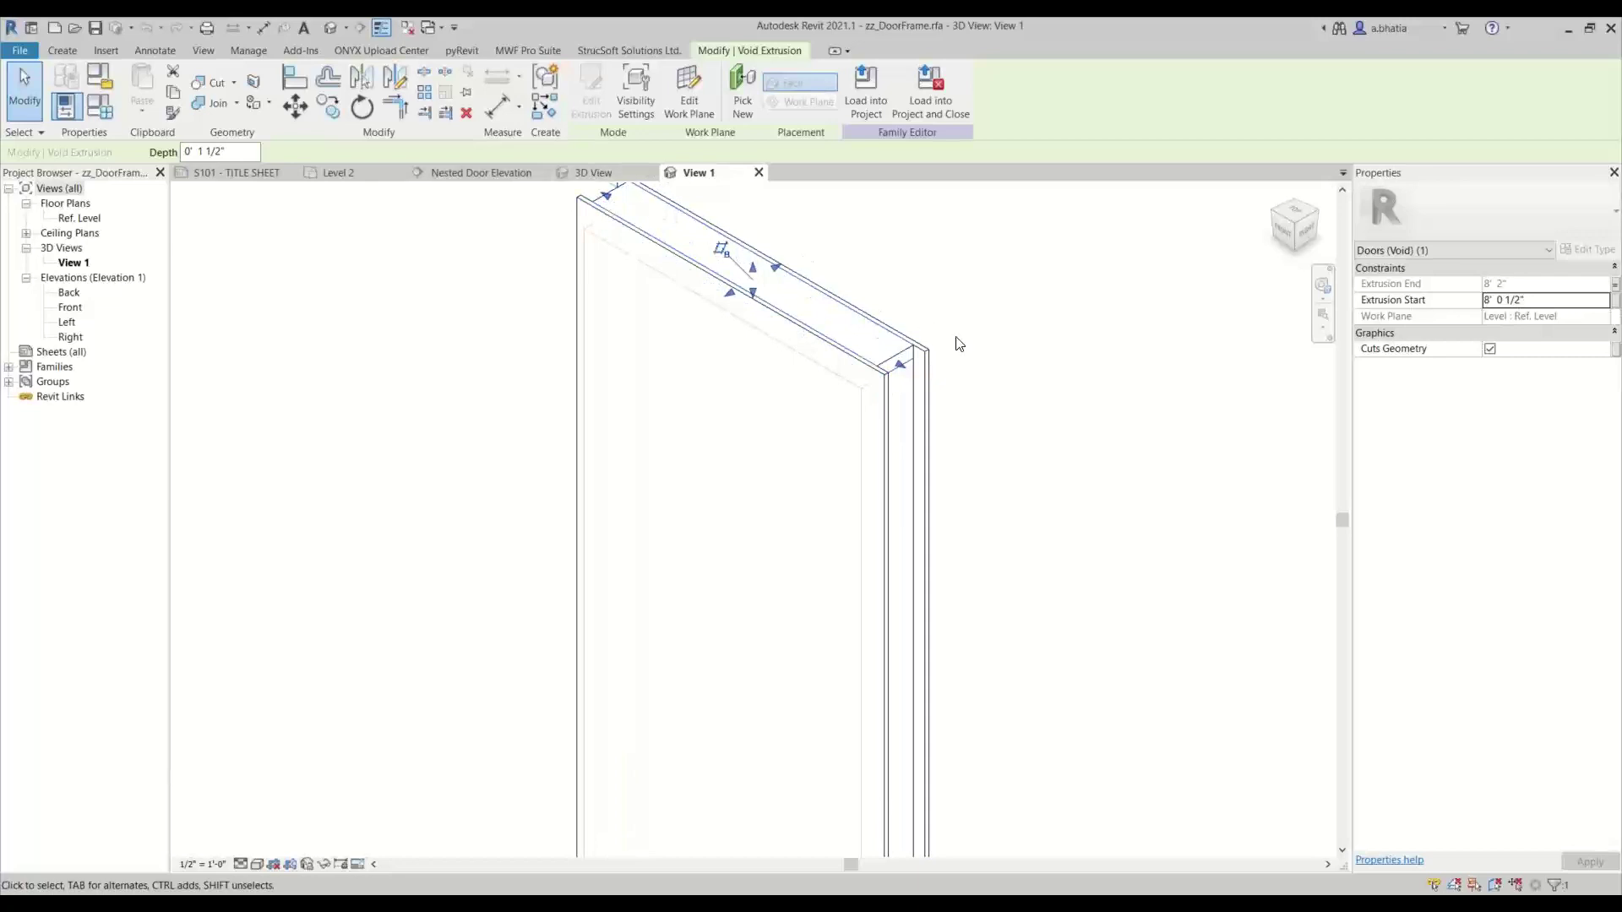
{"action": "key", "text": "ctrl+z"}
{"action": "key", "text": "ctrl+z"}
{"action": "key", "text": "ctrl+z"}
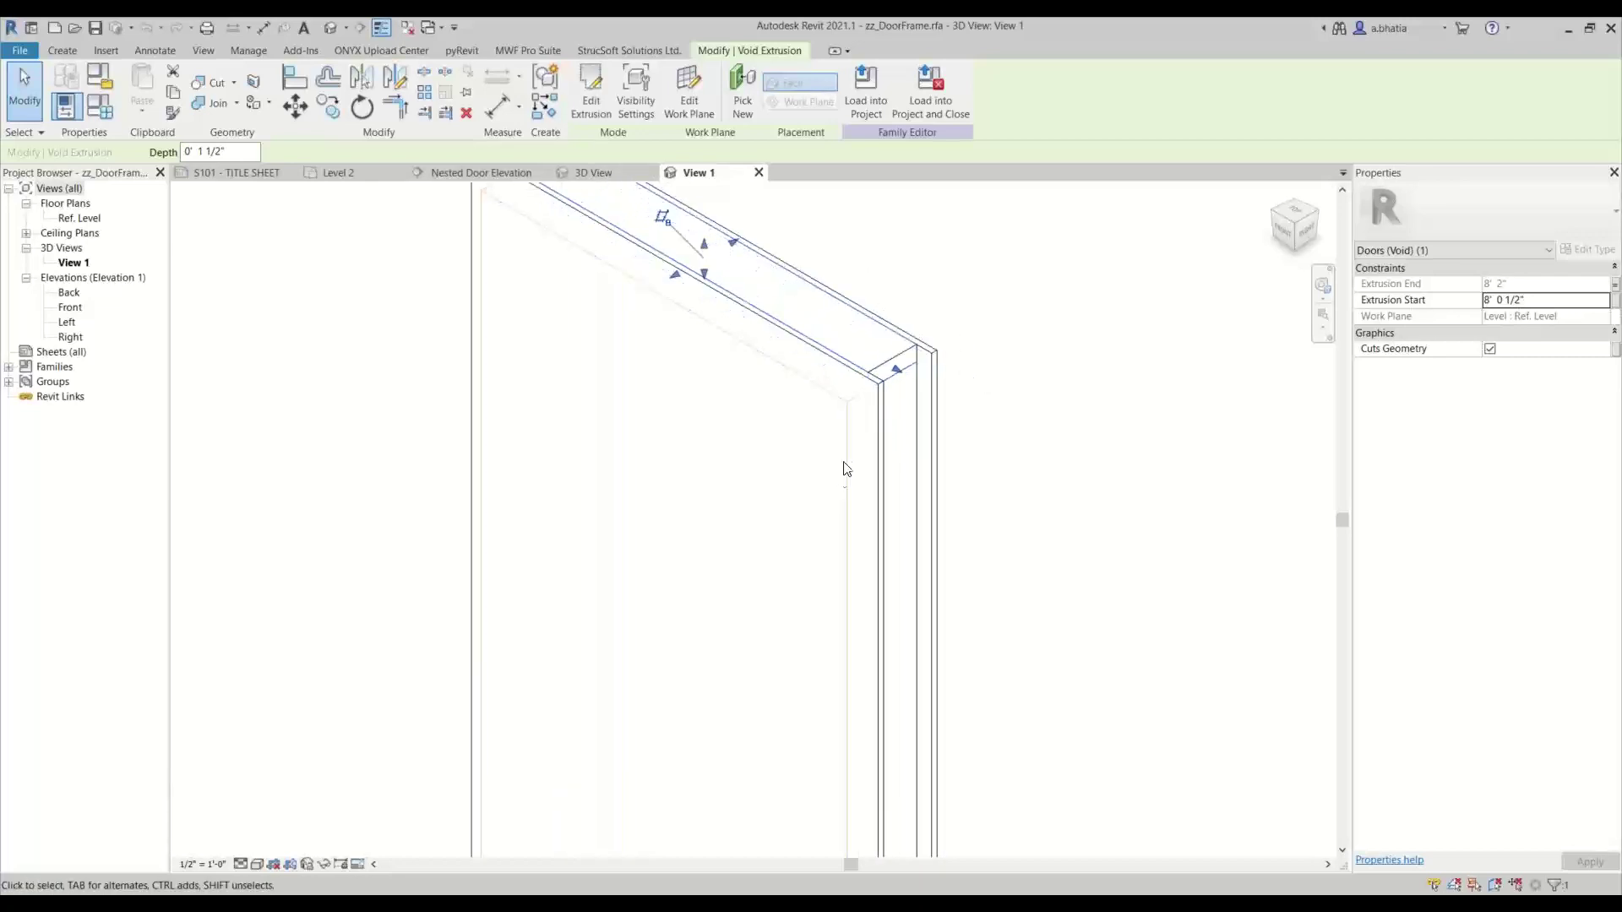
{"action": "scroll", "coordinate": [997, 397], "scroll_direction": "down", "scroll_amount": 5}
{"action": "left_click", "coordinate": [1032, 351]}
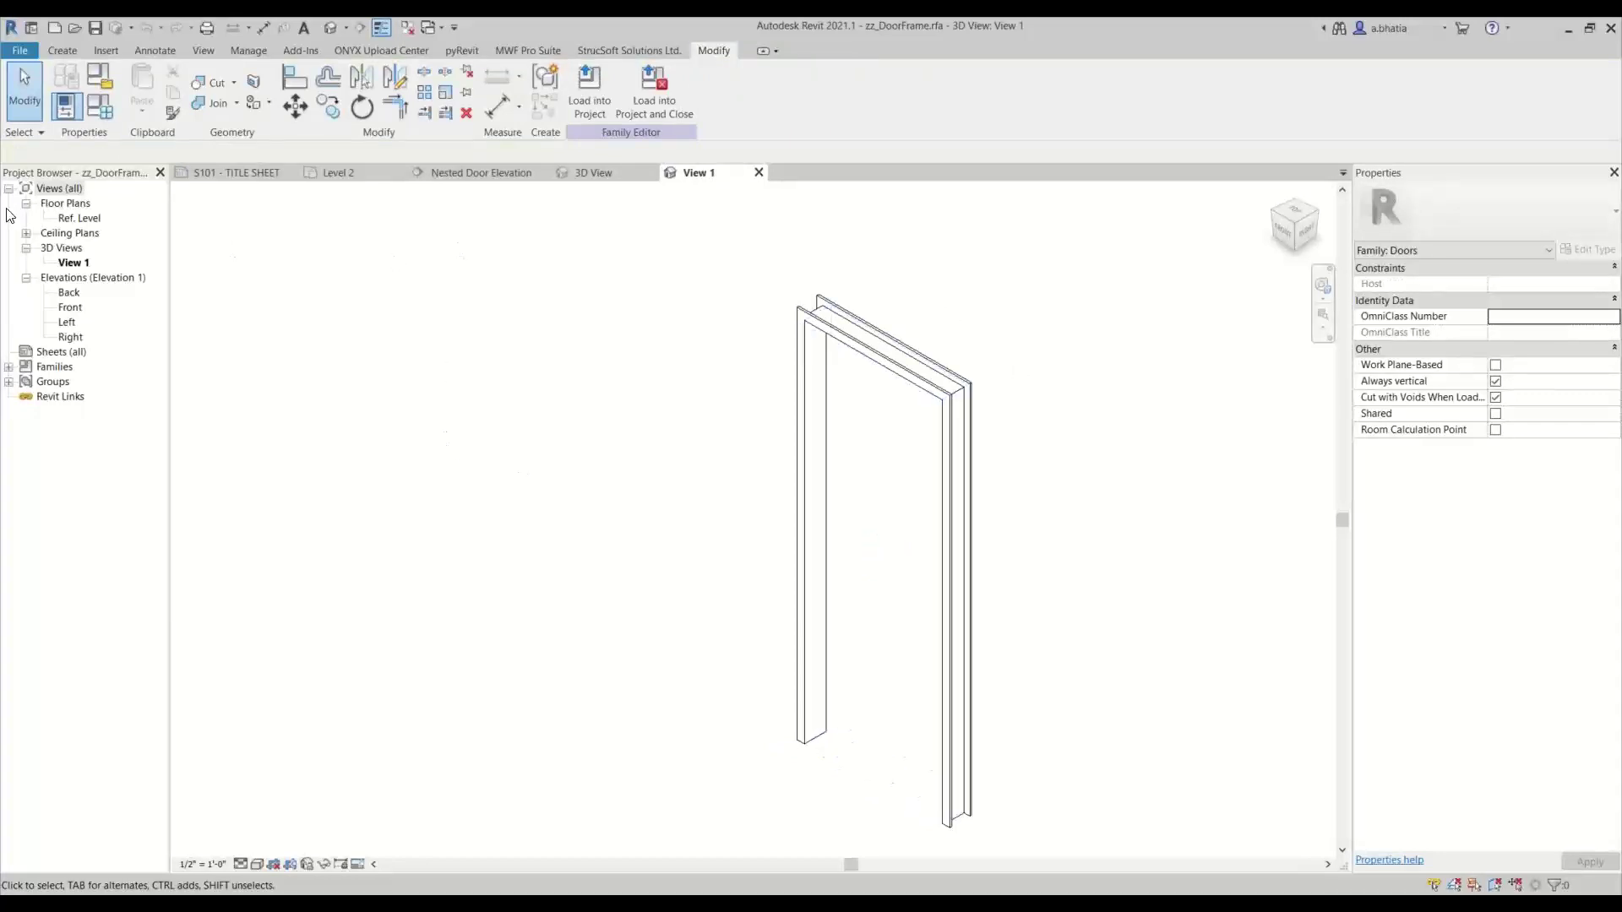
Start a Sweep in the Front elevation with Reference Plane : Center (Front/Back) as its work plane.
{"action": "double_click", "coordinate": [71, 308]}
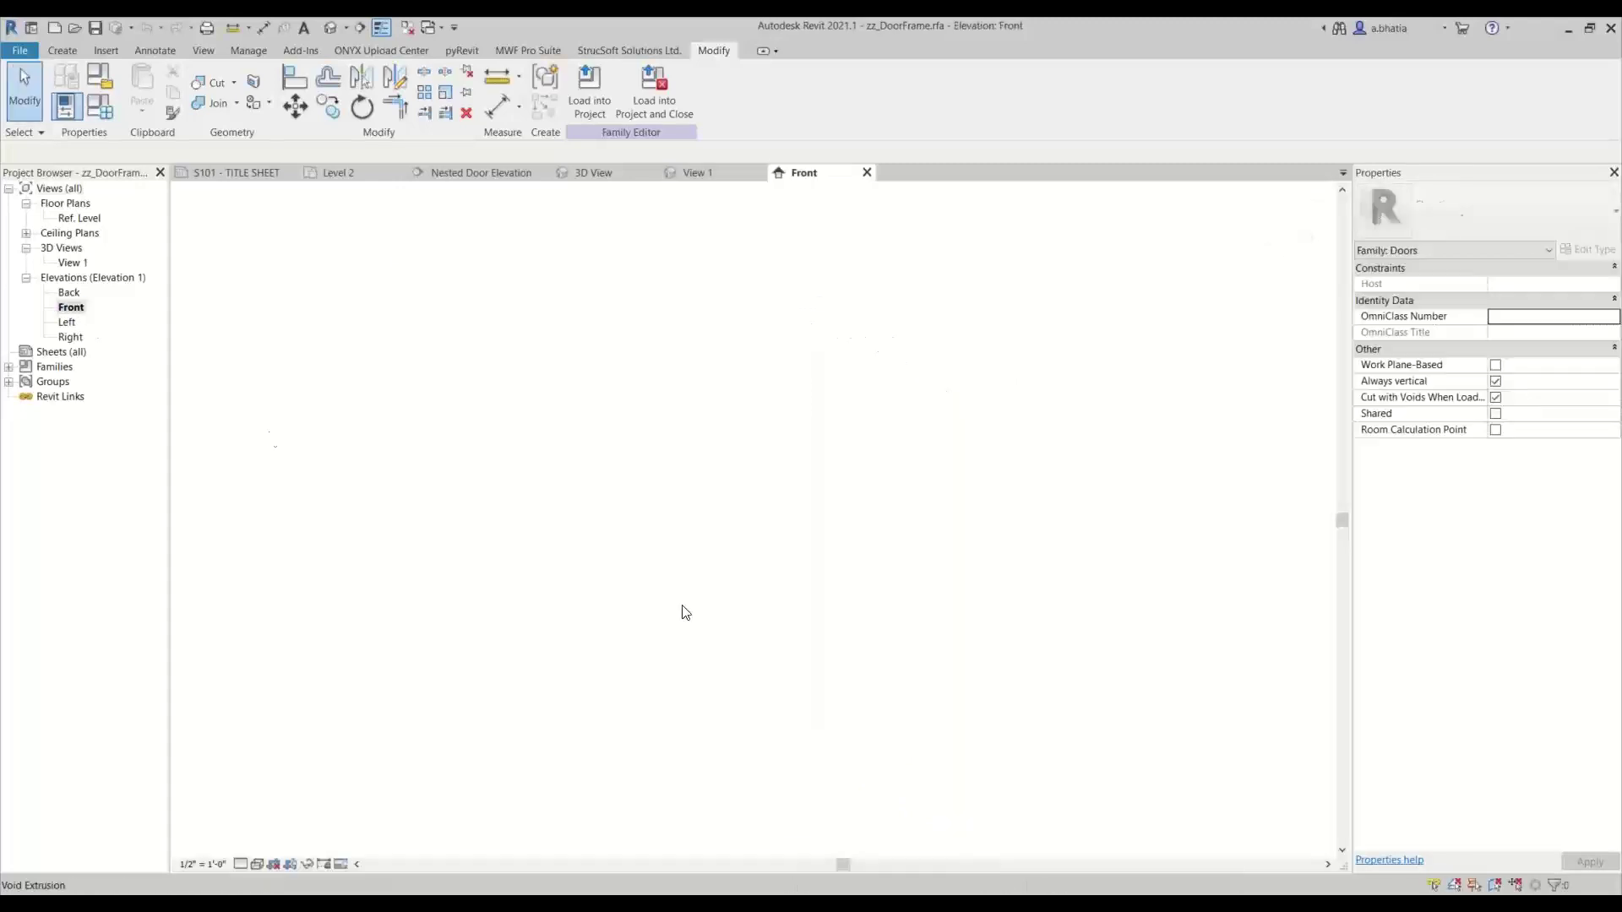
{"action": "left_click", "coordinate": [63, 51]}
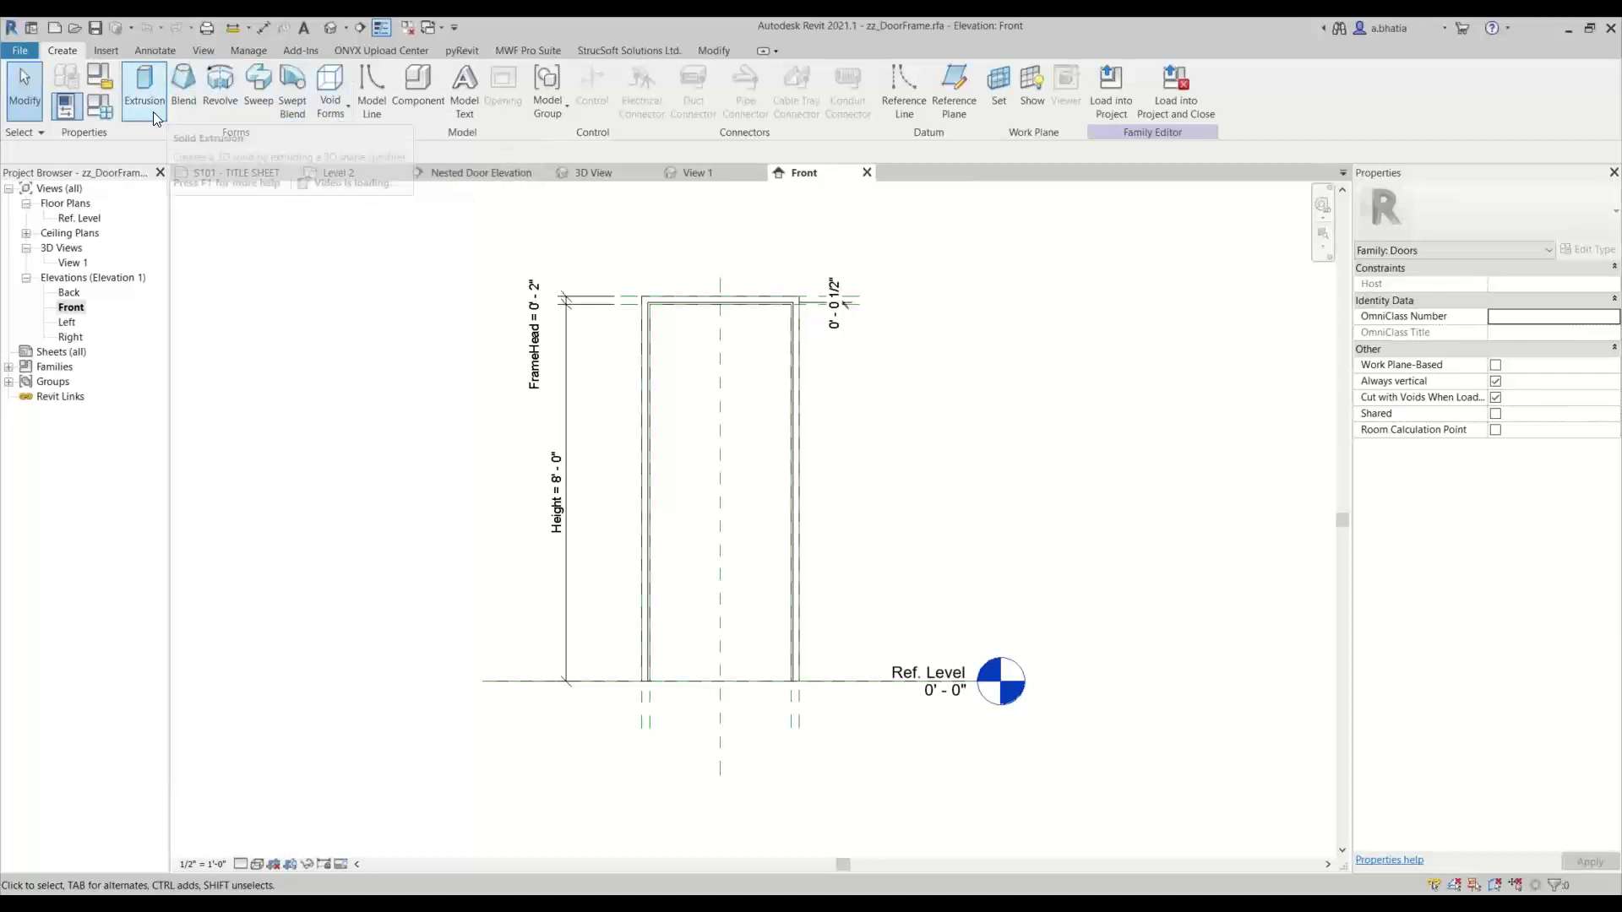
{"action": "left_click", "coordinate": [270, 93]}
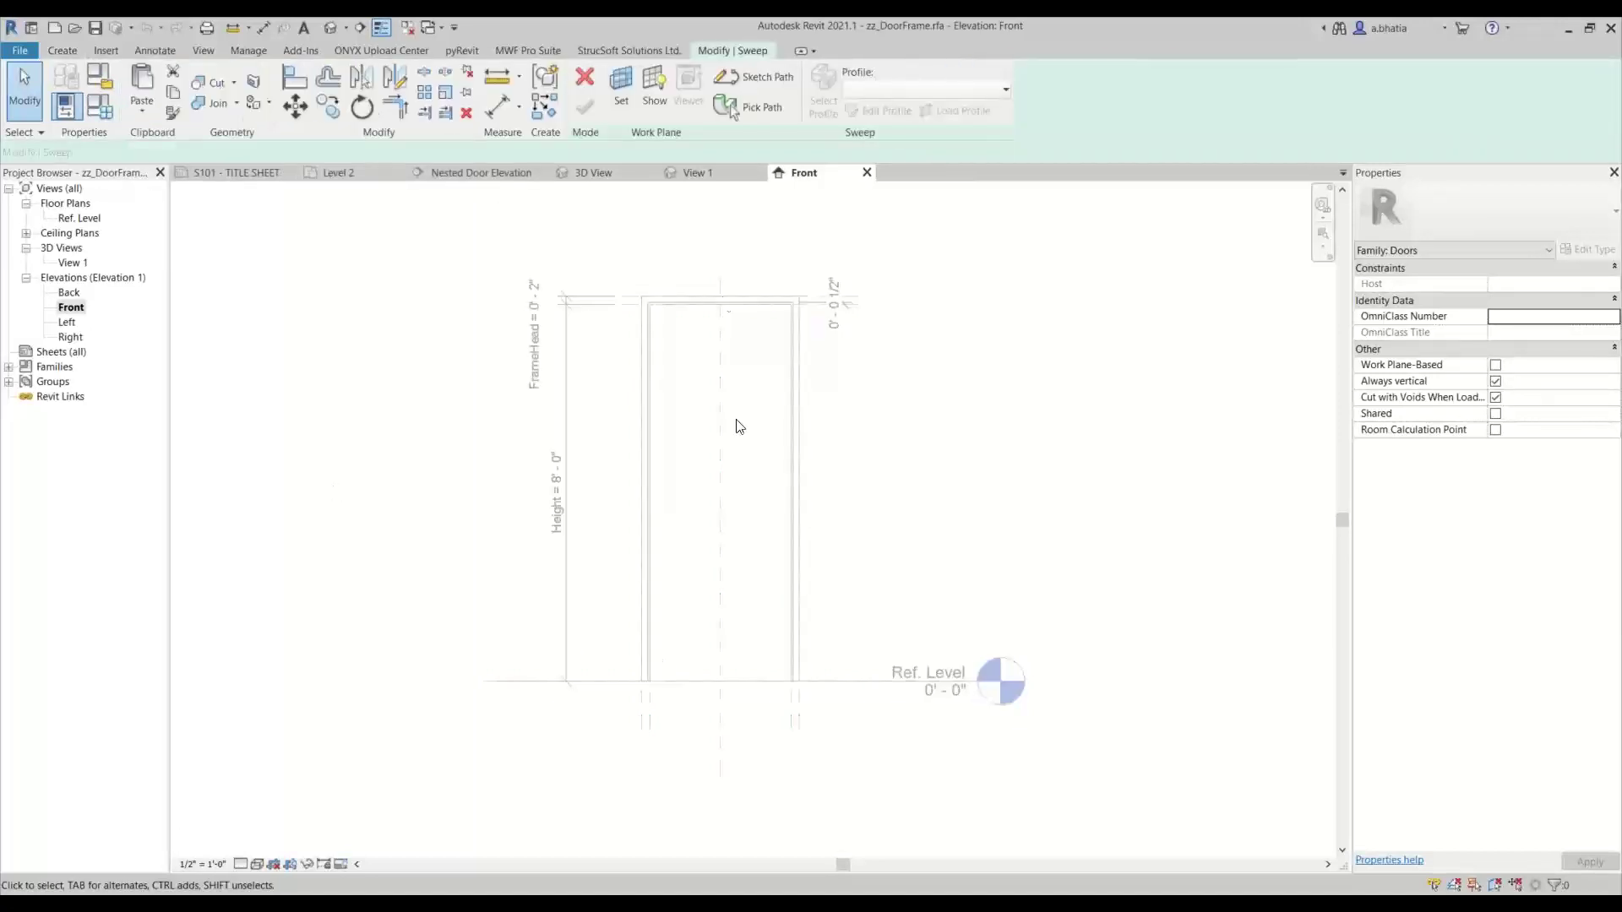
{"action": "left_click", "coordinate": [623, 93]}
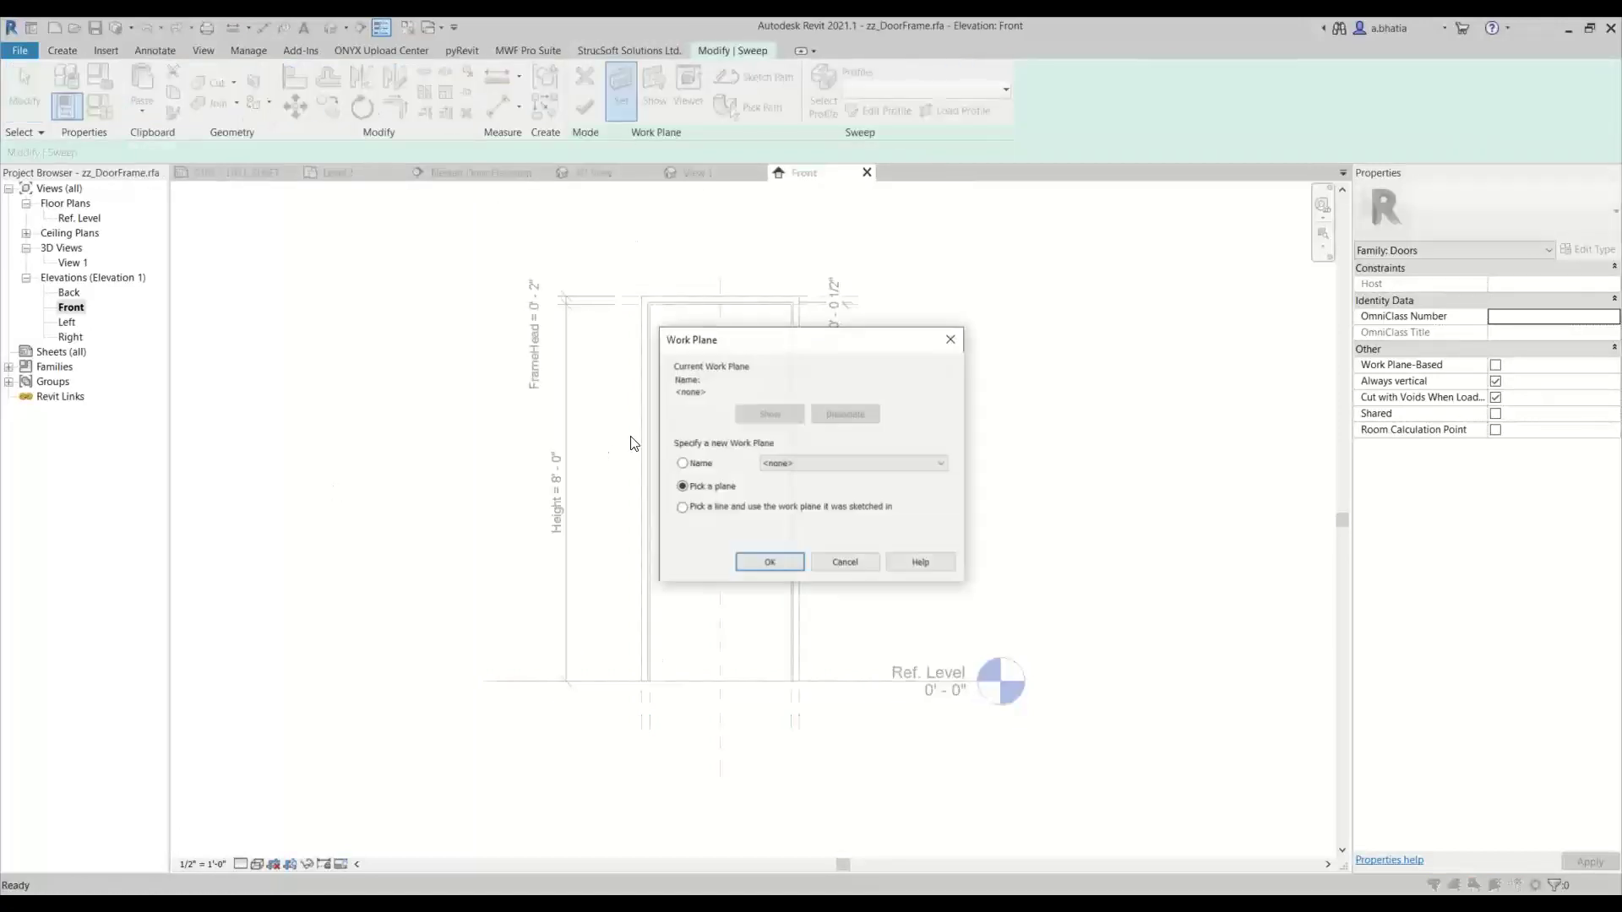
{"action": "left_click", "coordinate": [855, 464]}
{"action": "left_click", "coordinate": [853, 499]}
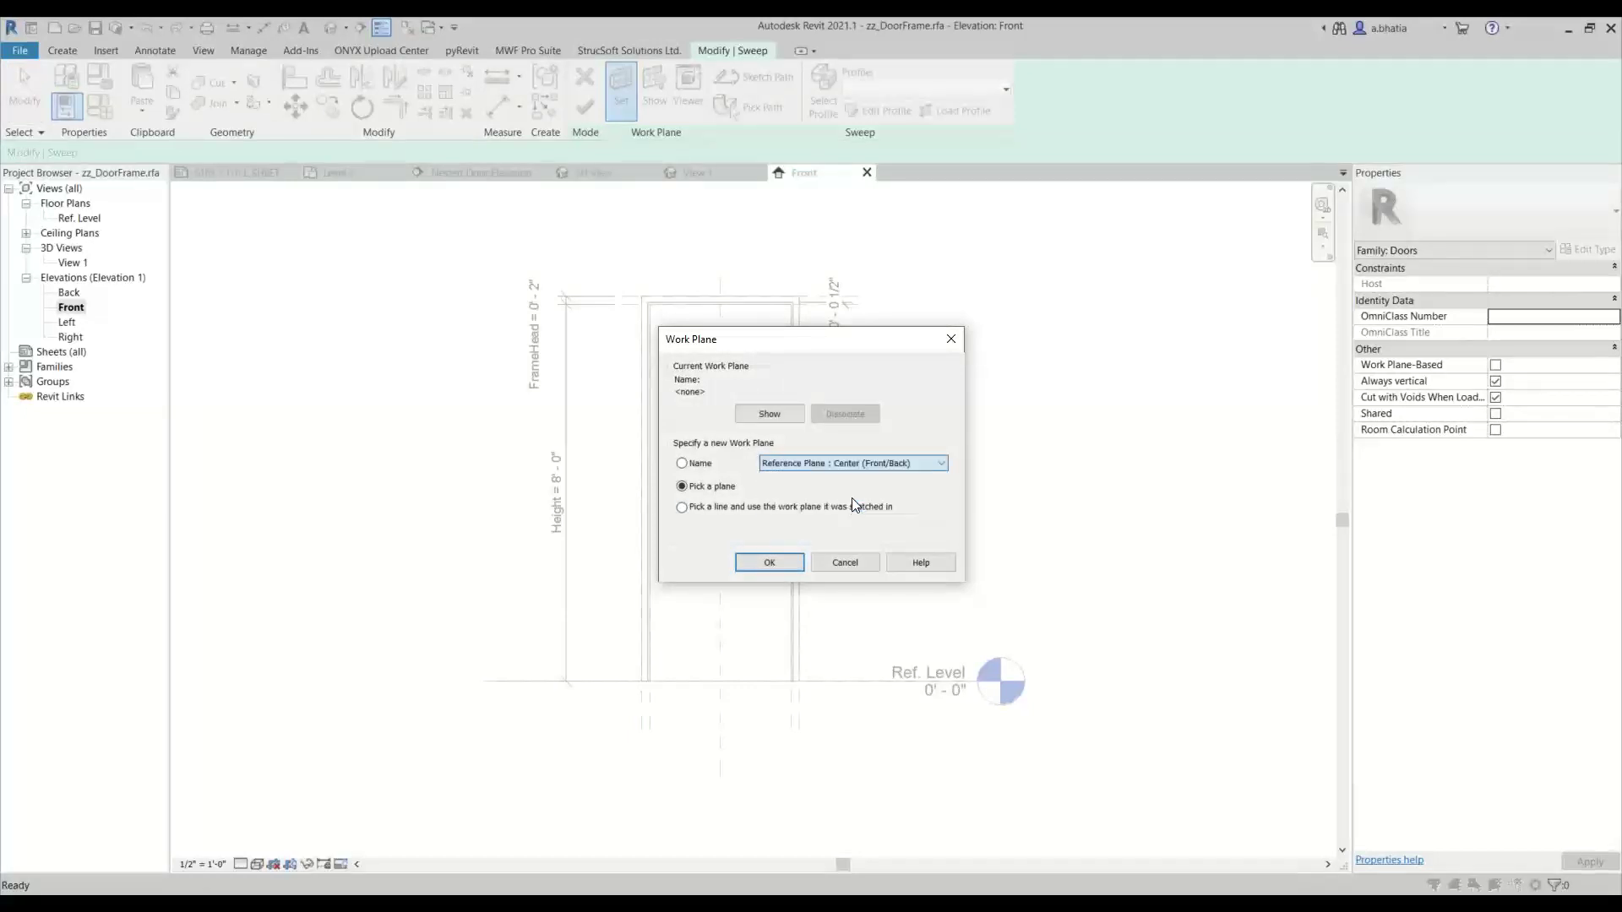
{"action": "left_click", "coordinate": [772, 562]}
Place lines by picking the frame's inner head edge and one inner jamb edge, with a 0' 0" offset.
{"action": "key", "text": "l"}
{"action": "key", "text": "i"}
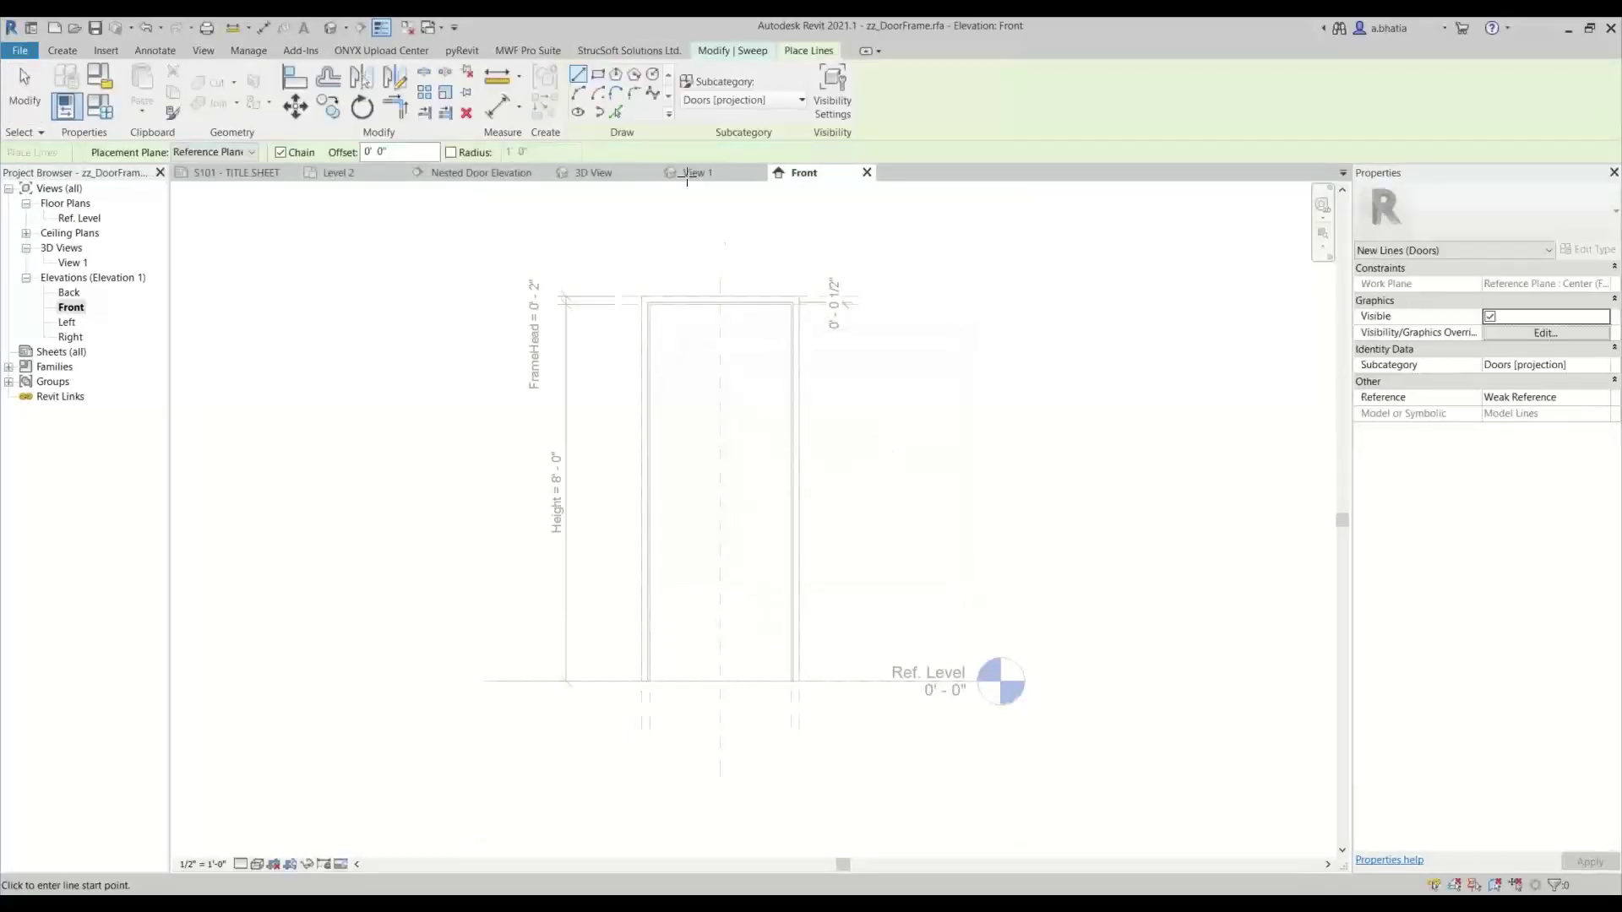
{"action": "left_click", "coordinate": [616, 112]}
{"action": "scroll", "coordinate": [659, 735], "scroll_direction": "up", "scroll_amount": 5}
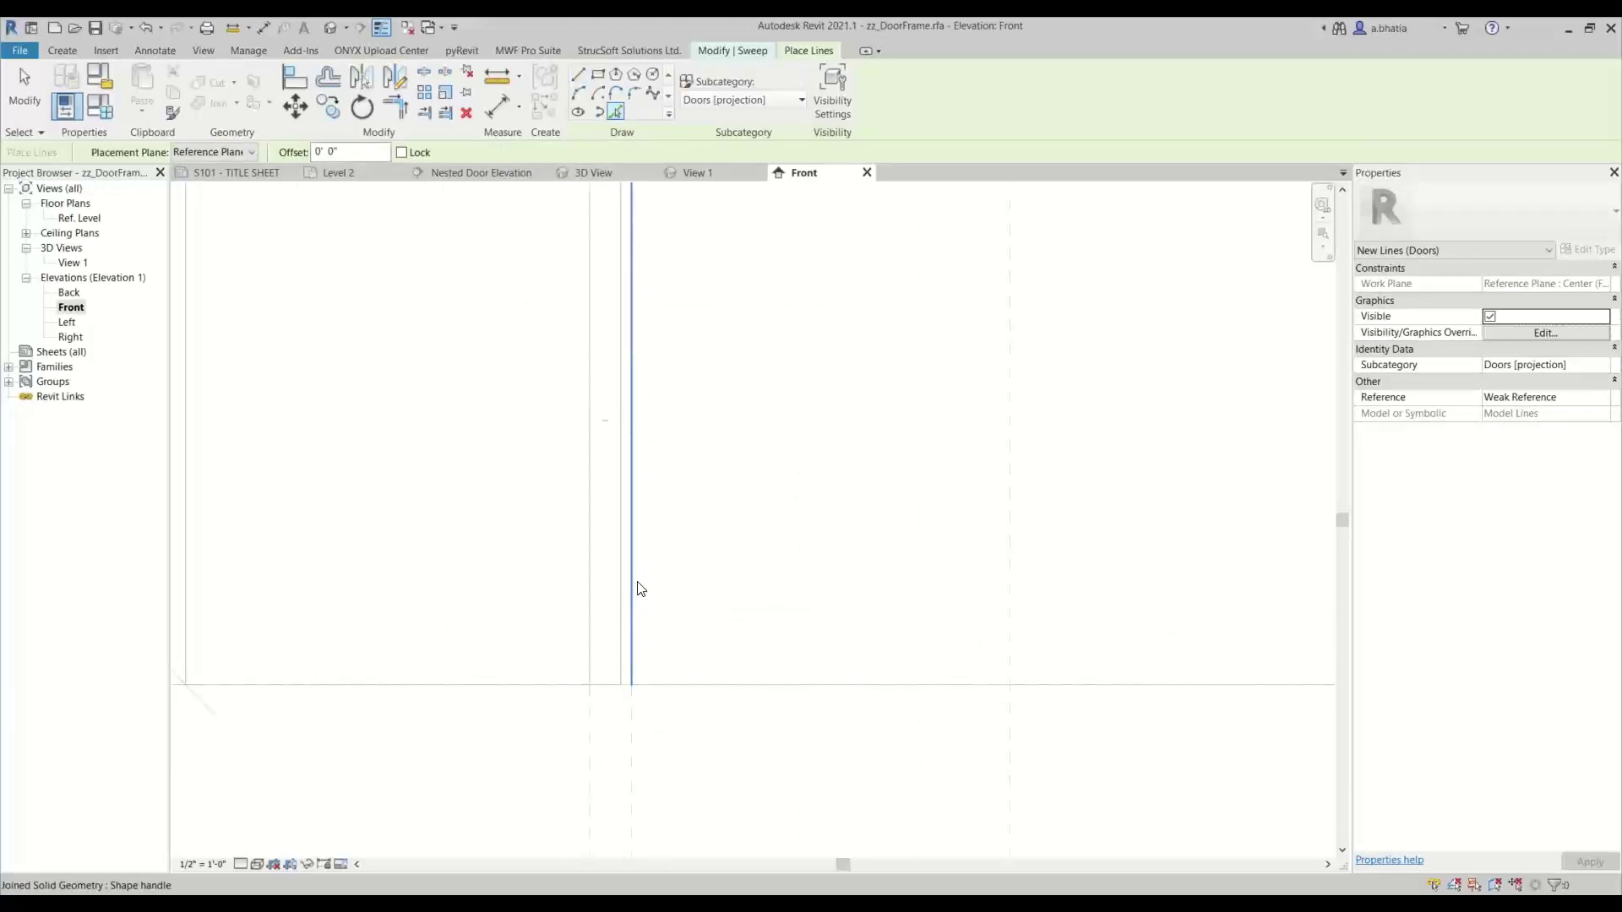
{"action": "scroll", "coordinate": [696, 312], "scroll_direction": "down", "scroll_amount": 3}
{"action": "scroll", "coordinate": [695, 312], "scroll_direction": "up", "scroll_amount": 3}
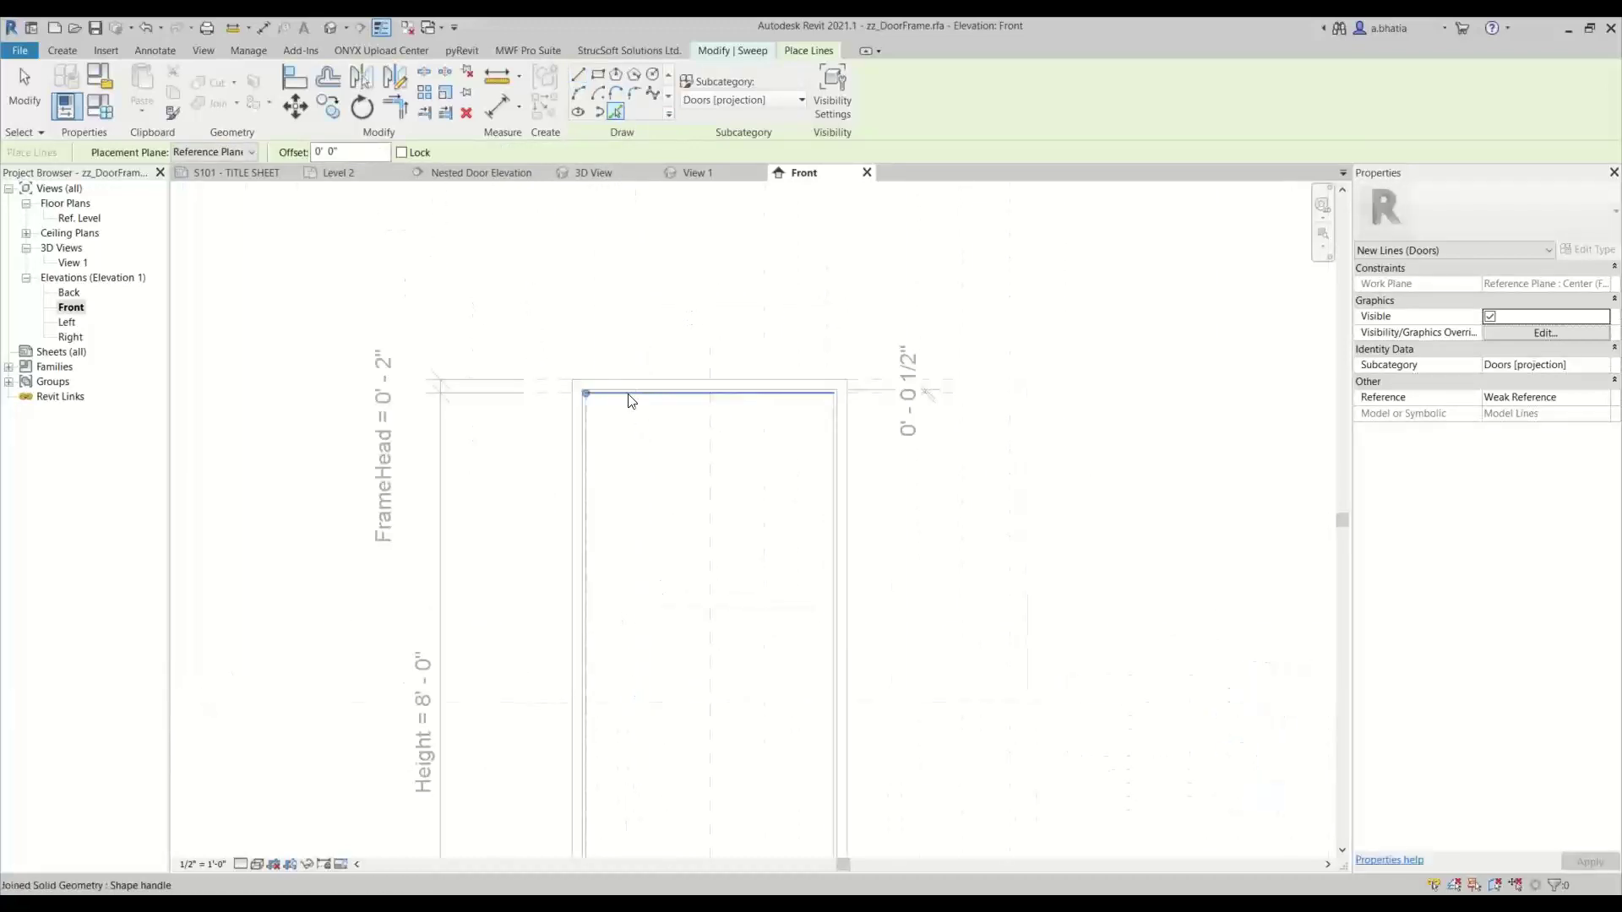
{"action": "left_click", "coordinate": [631, 398]}
{"action": "left_click", "coordinate": [828, 536]}
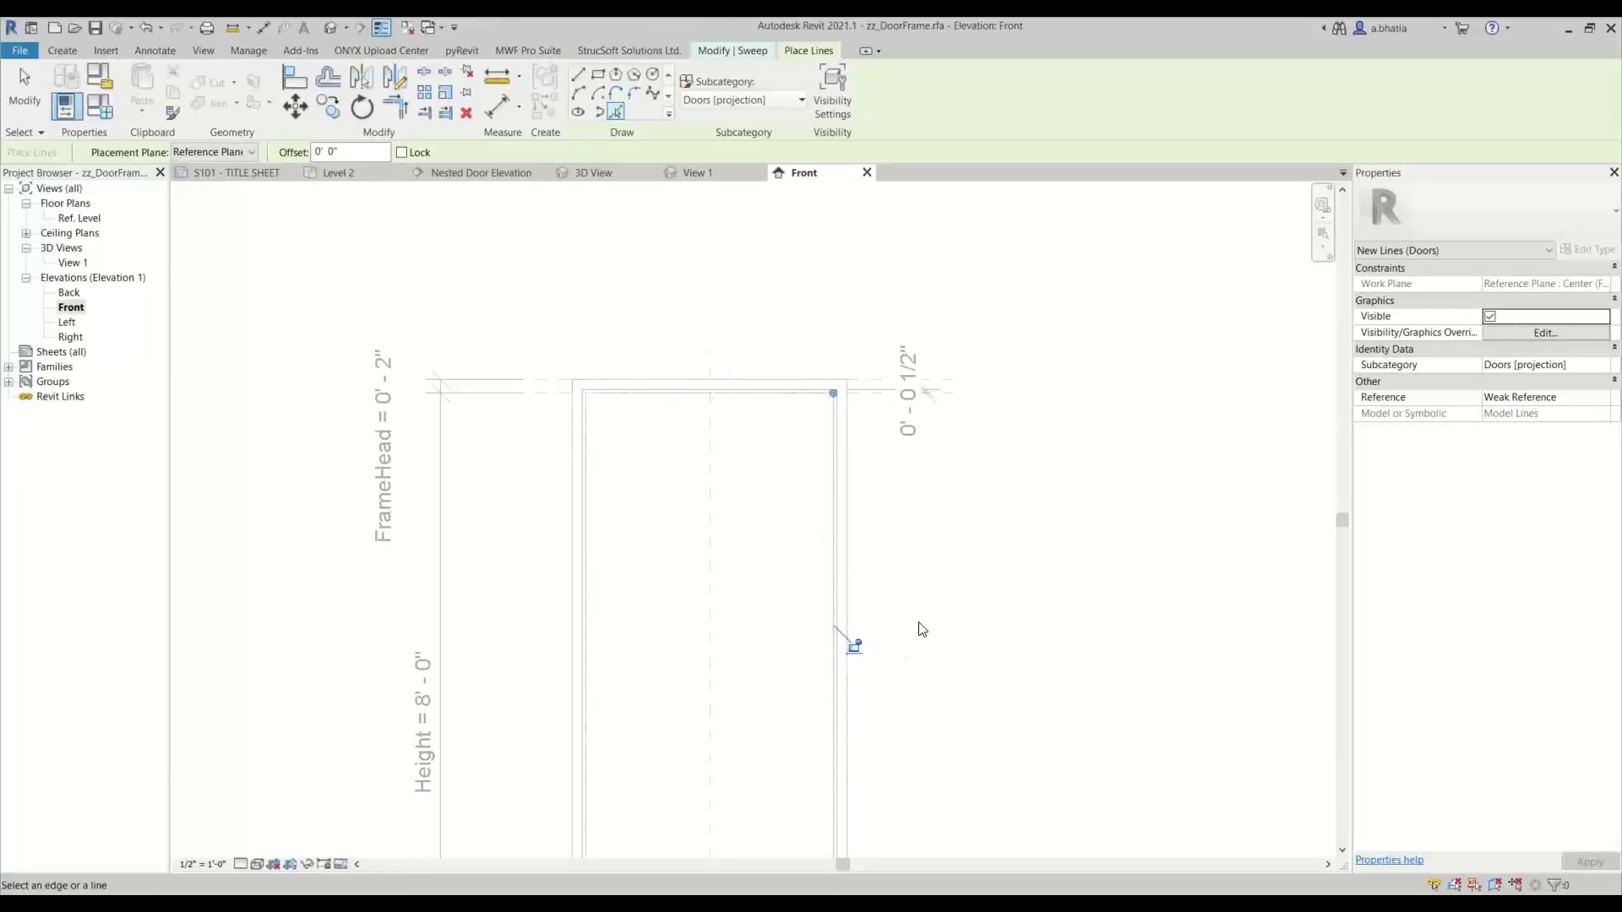
{"action": "scroll", "coordinate": [851, 507], "scroll_direction": "down", "scroll_amount": 3}
{"action": "key", "text": "Escape"}
{"action": "key", "text": "Escape"}
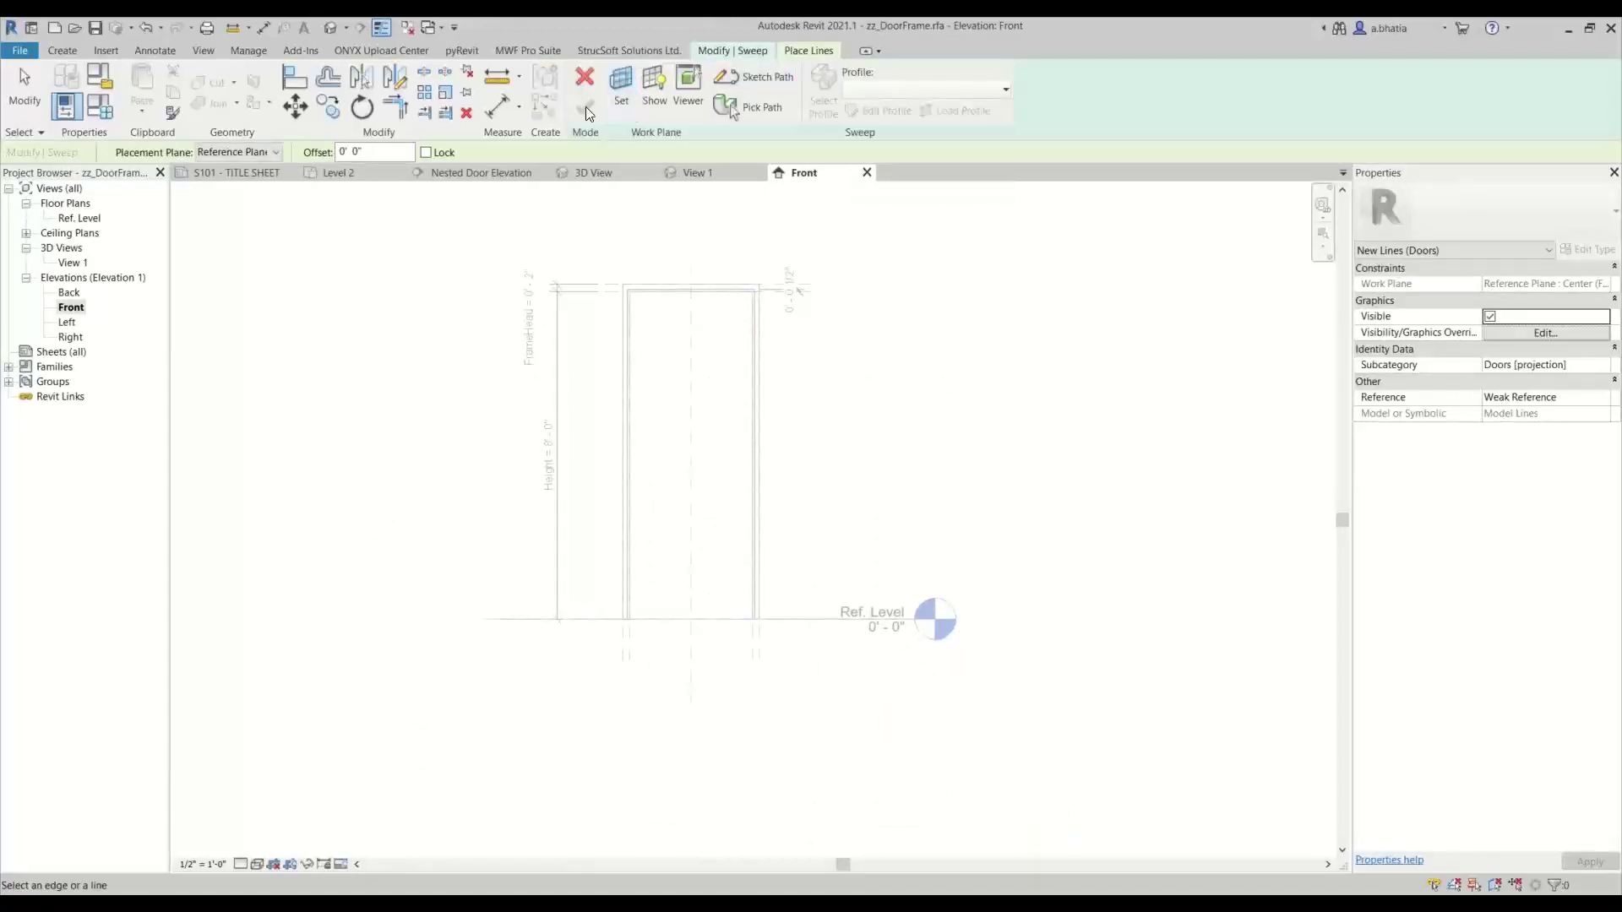
{"action": "key", "text": "Escape"}
{"action": "key", "text": "Escape"}
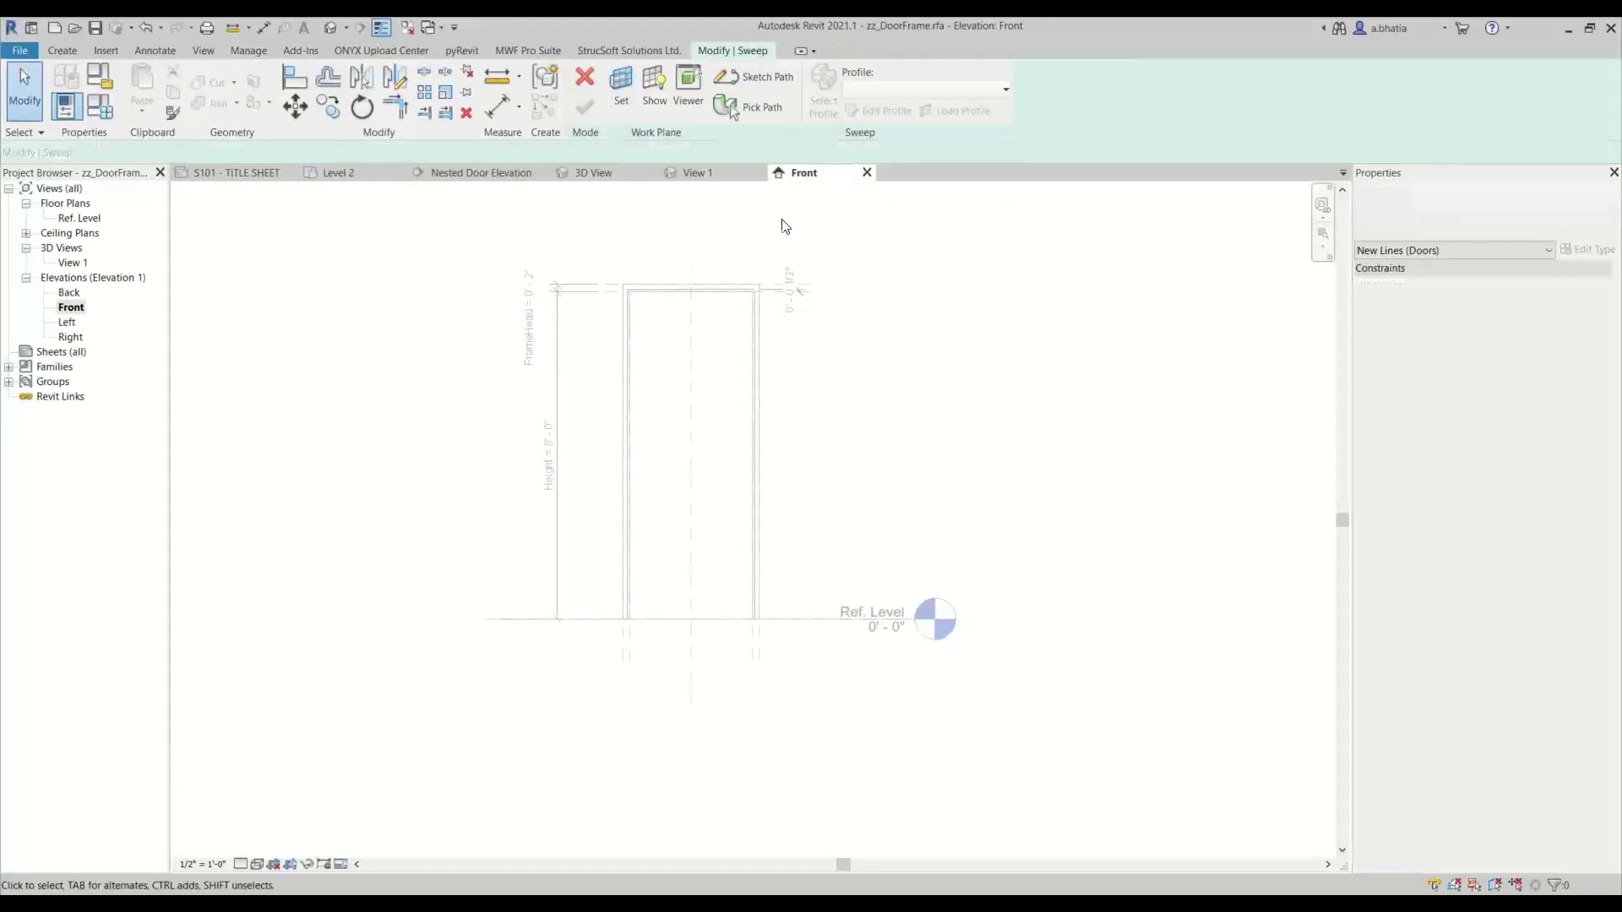
{"action": "scroll", "coordinate": [740, 548], "scroll_direction": "down", "scroll_amount": 2}
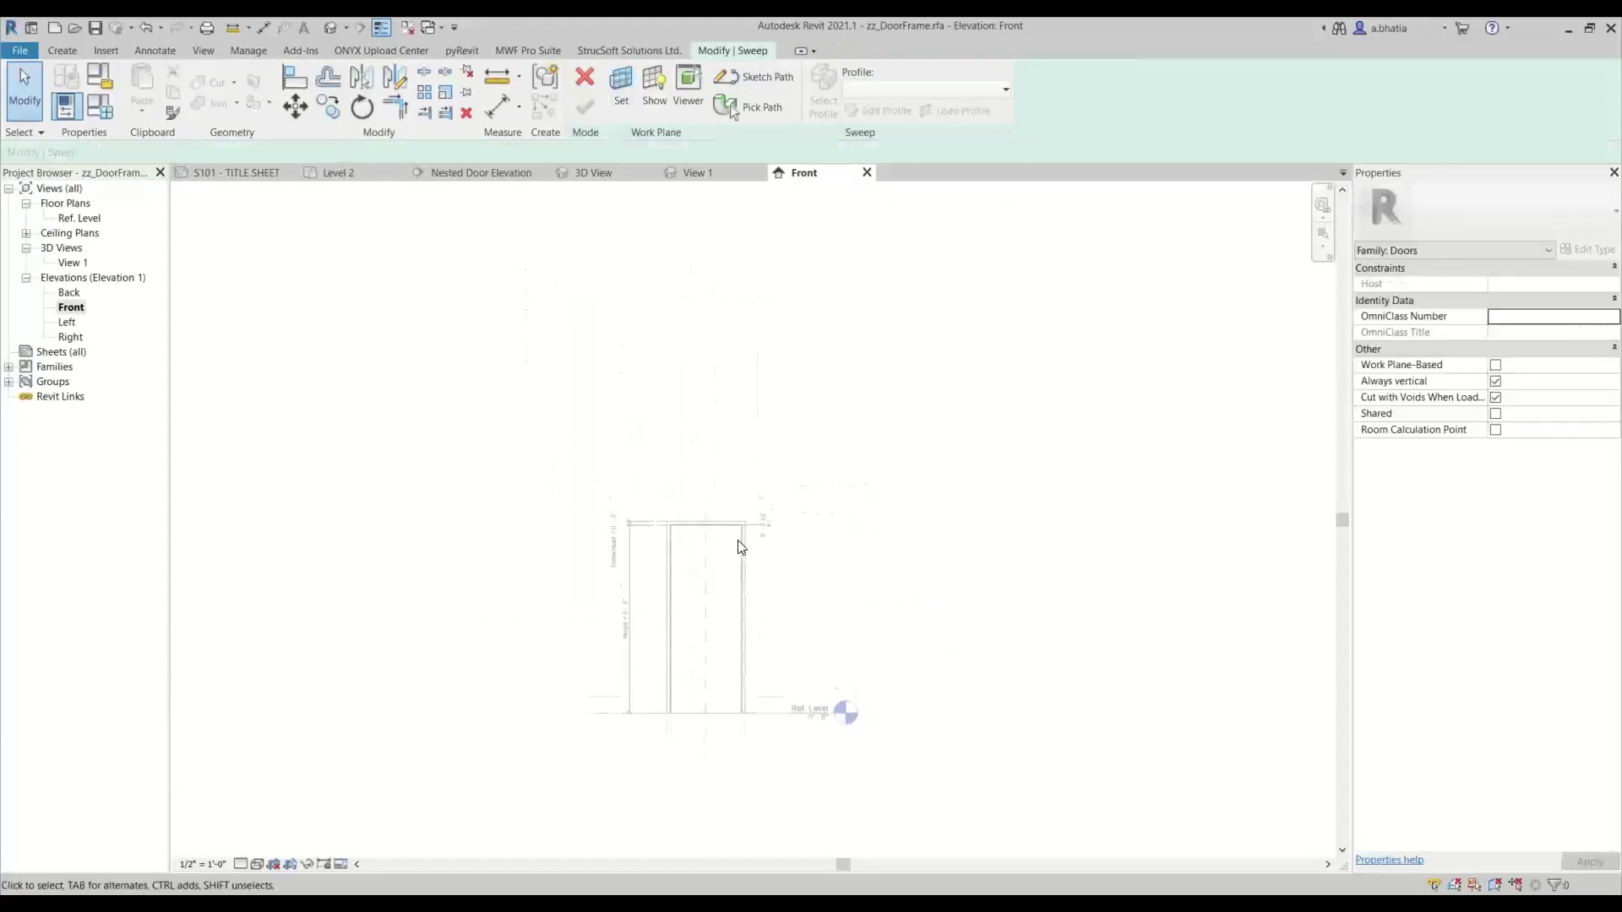
Switch to the 3D view View 1 and start sketching the path of the sweep.
{"action": "double_click", "coordinate": [79, 218]}
{"action": "left_click", "coordinate": [74, 263]}
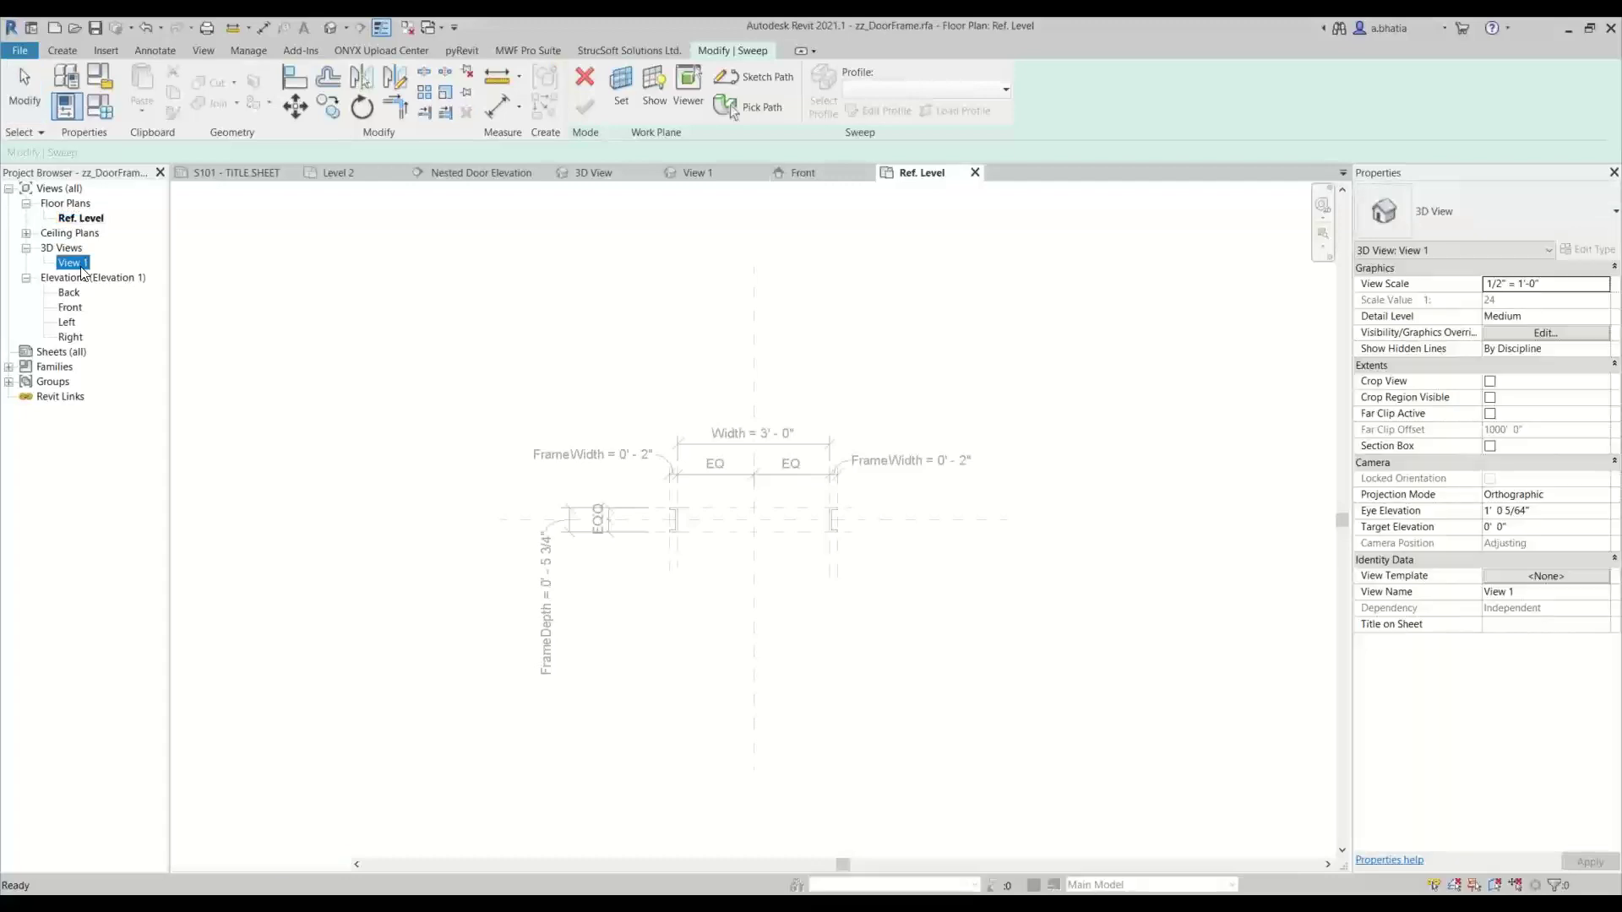
{"action": "double_click", "coordinate": [76, 263]}
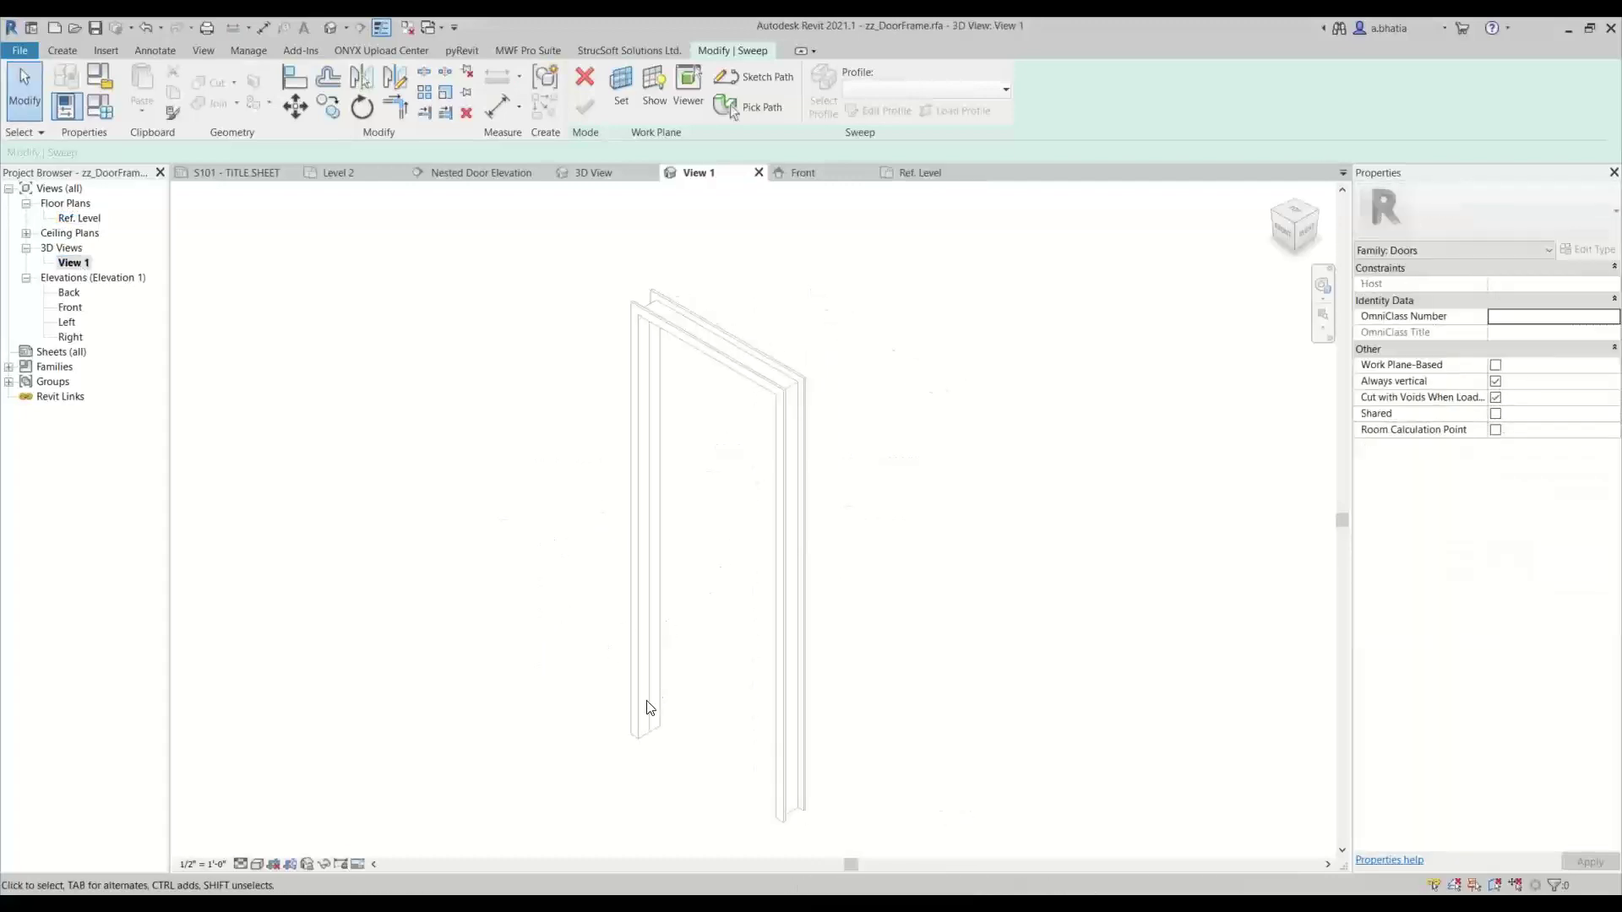
{"action": "middle_click_drag", "start_coordinate": [658, 747], "coordinate": [605, 724]}
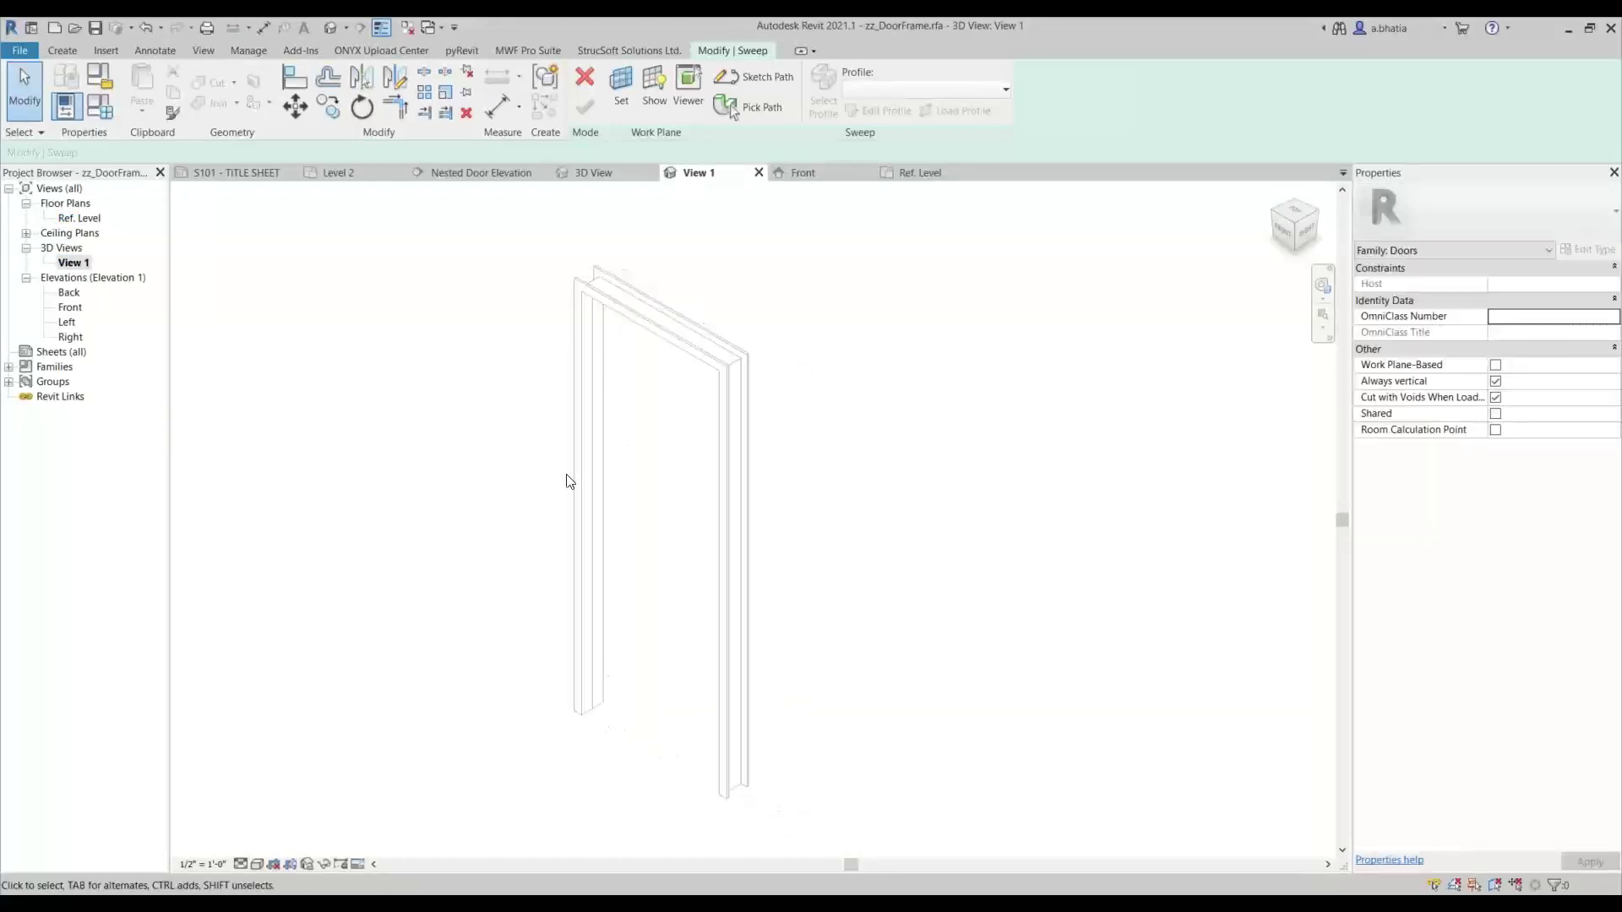
{"action": "left_click", "coordinate": [54, 46]}
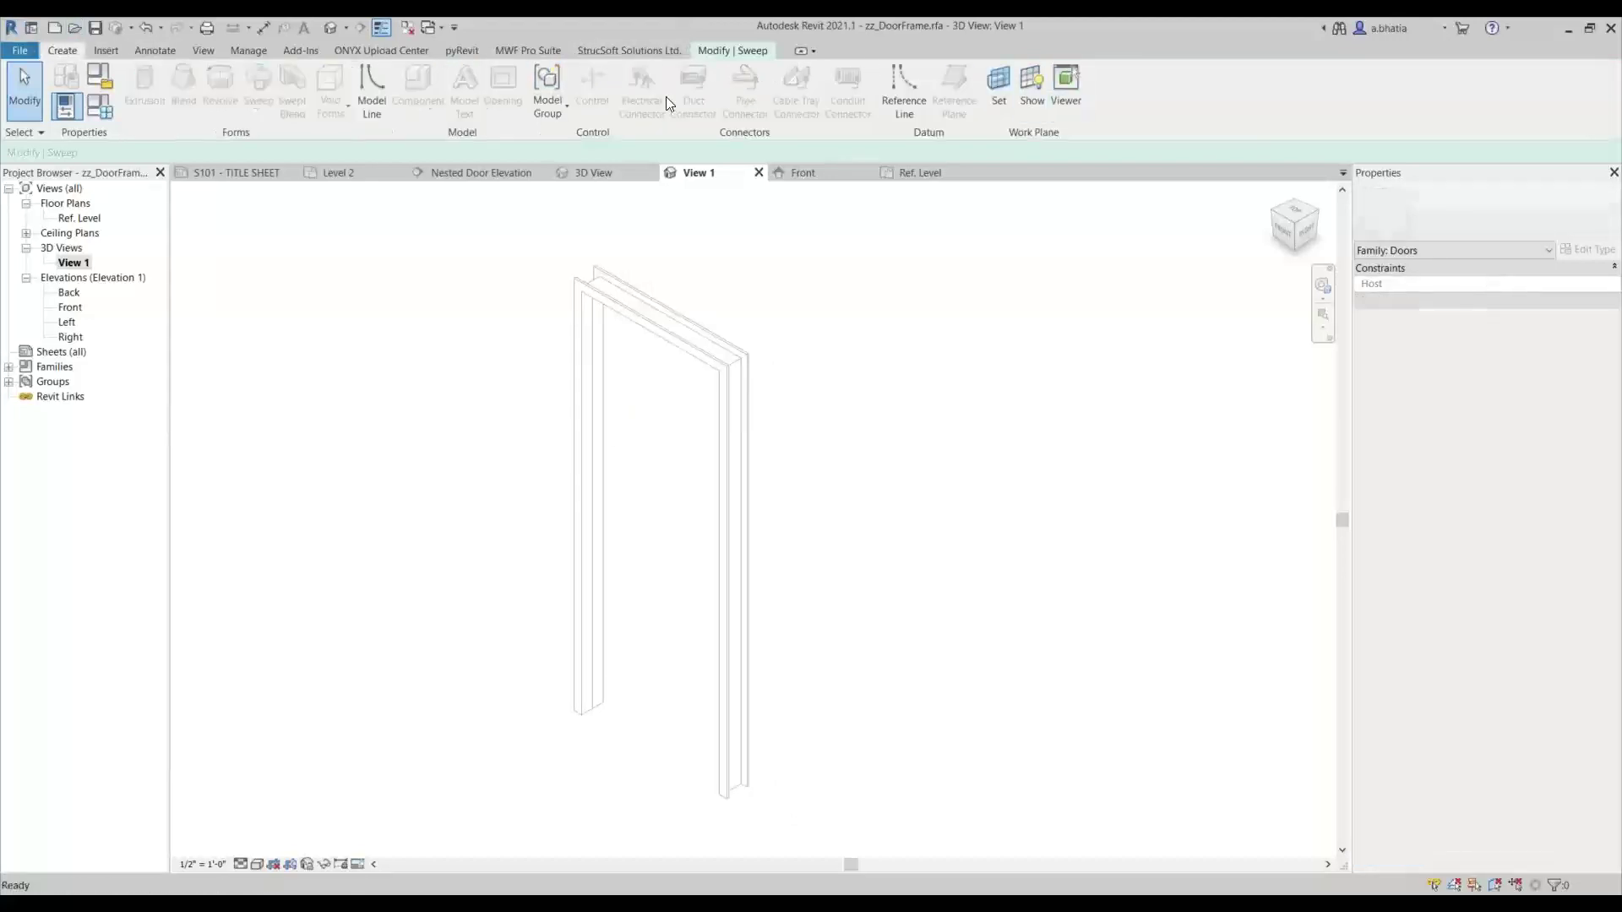
{"action": "left_click", "coordinate": [747, 51]}
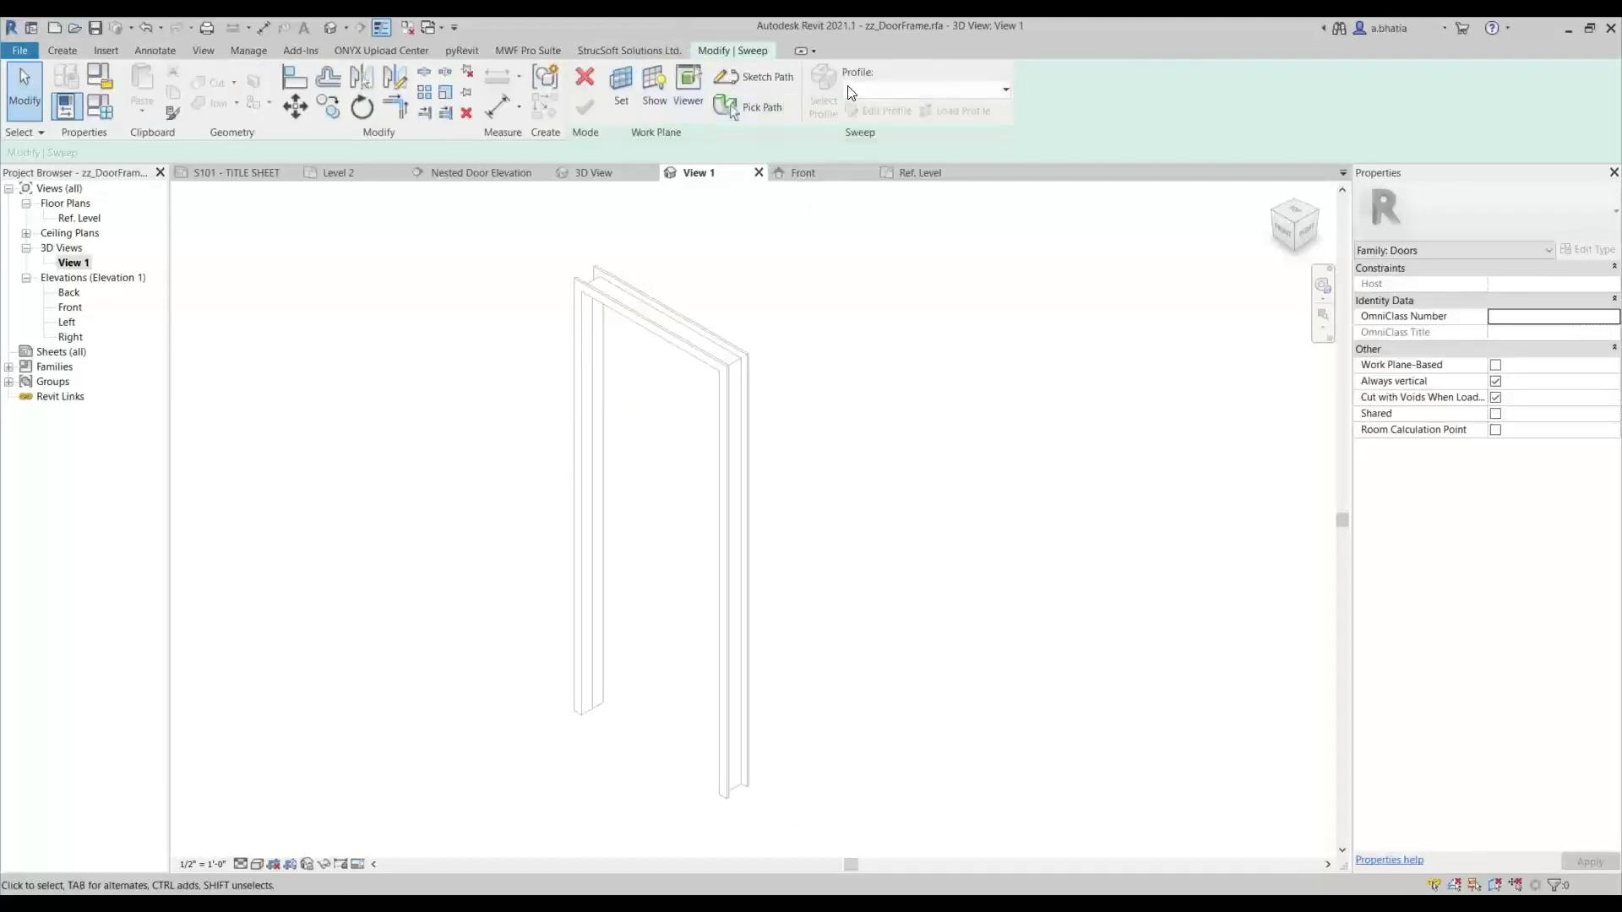
{"action": "left_click", "coordinate": [851, 93]}
{"action": "left_click", "coordinate": [767, 78]}
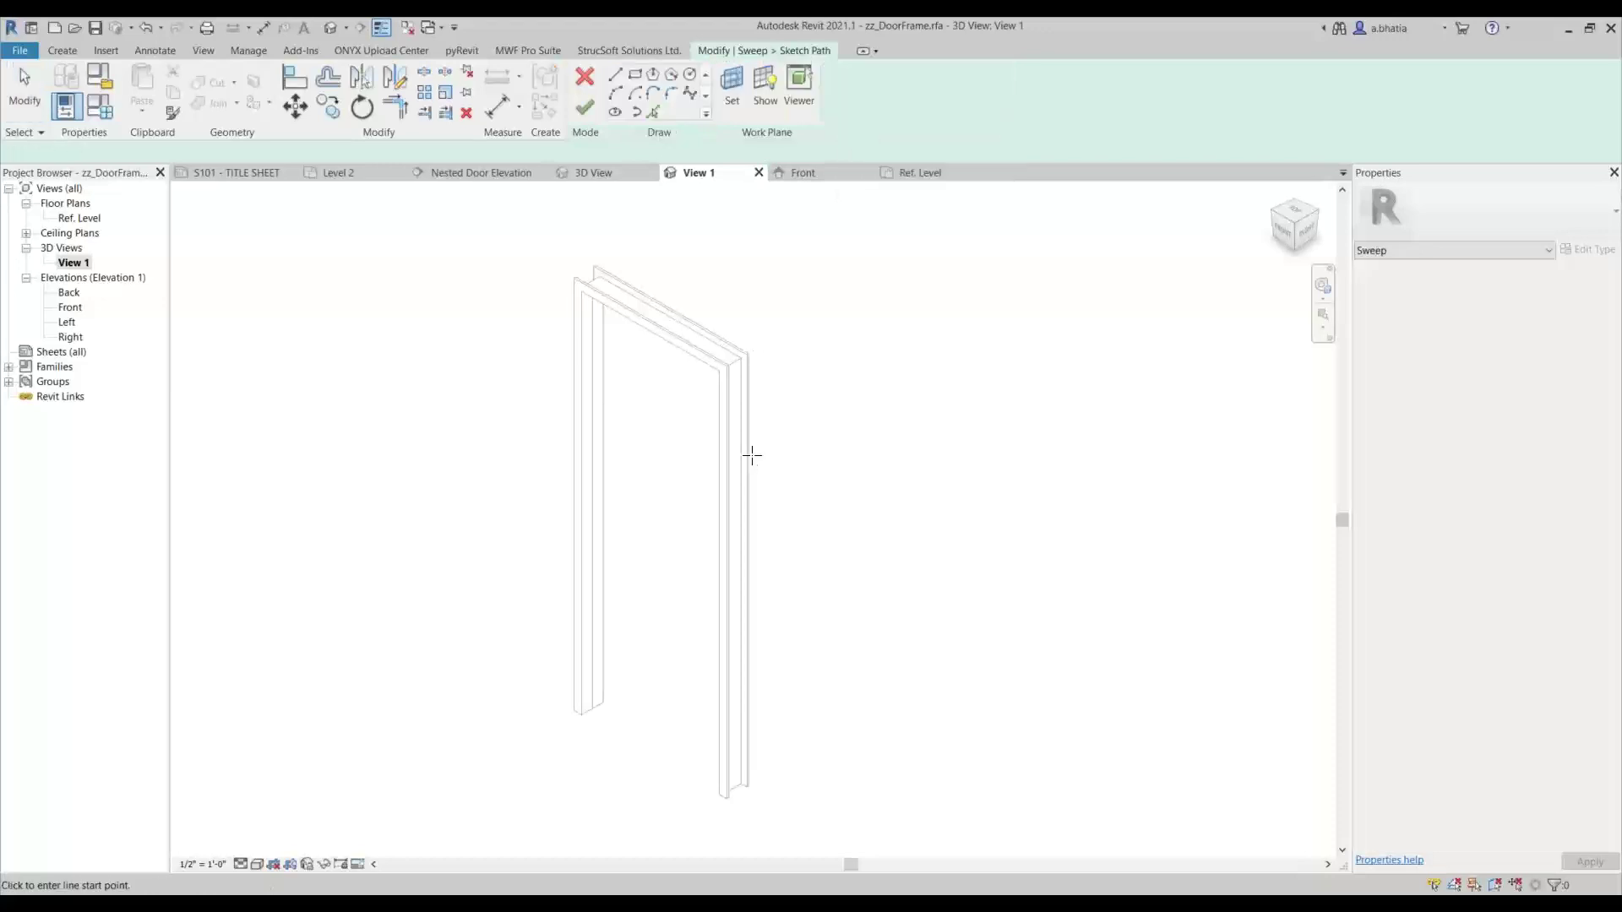
Set the work plane of the sweep path sketch to Reference Plane : Center (Front/Back).
{"action": "left_click", "coordinate": [733, 83]}
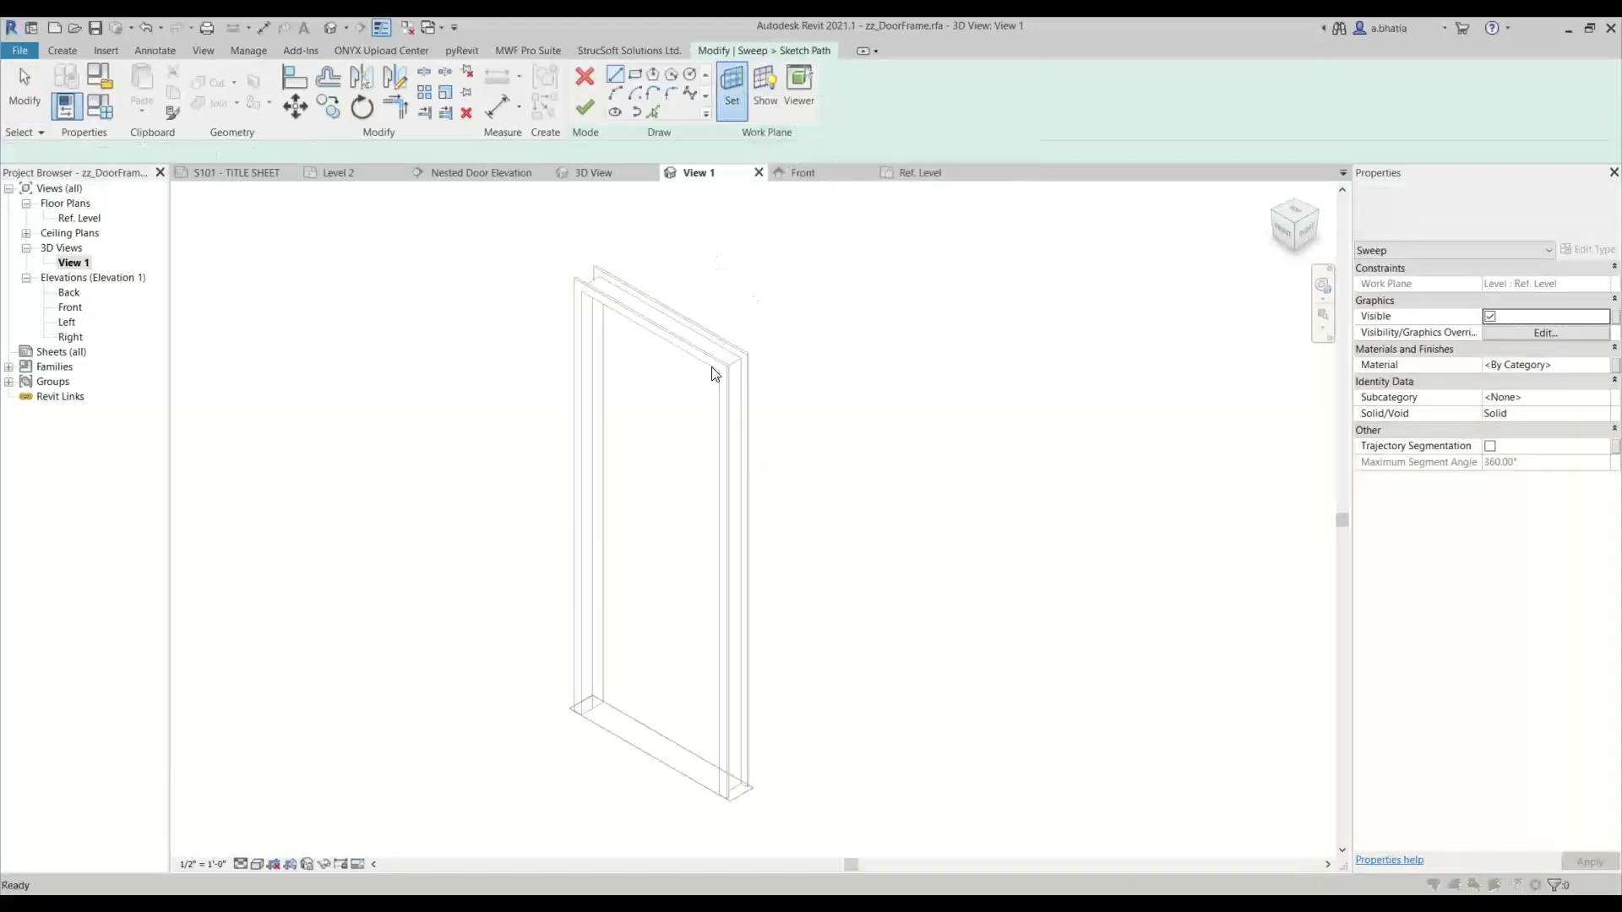
{"action": "left_click", "coordinate": [789, 468]}
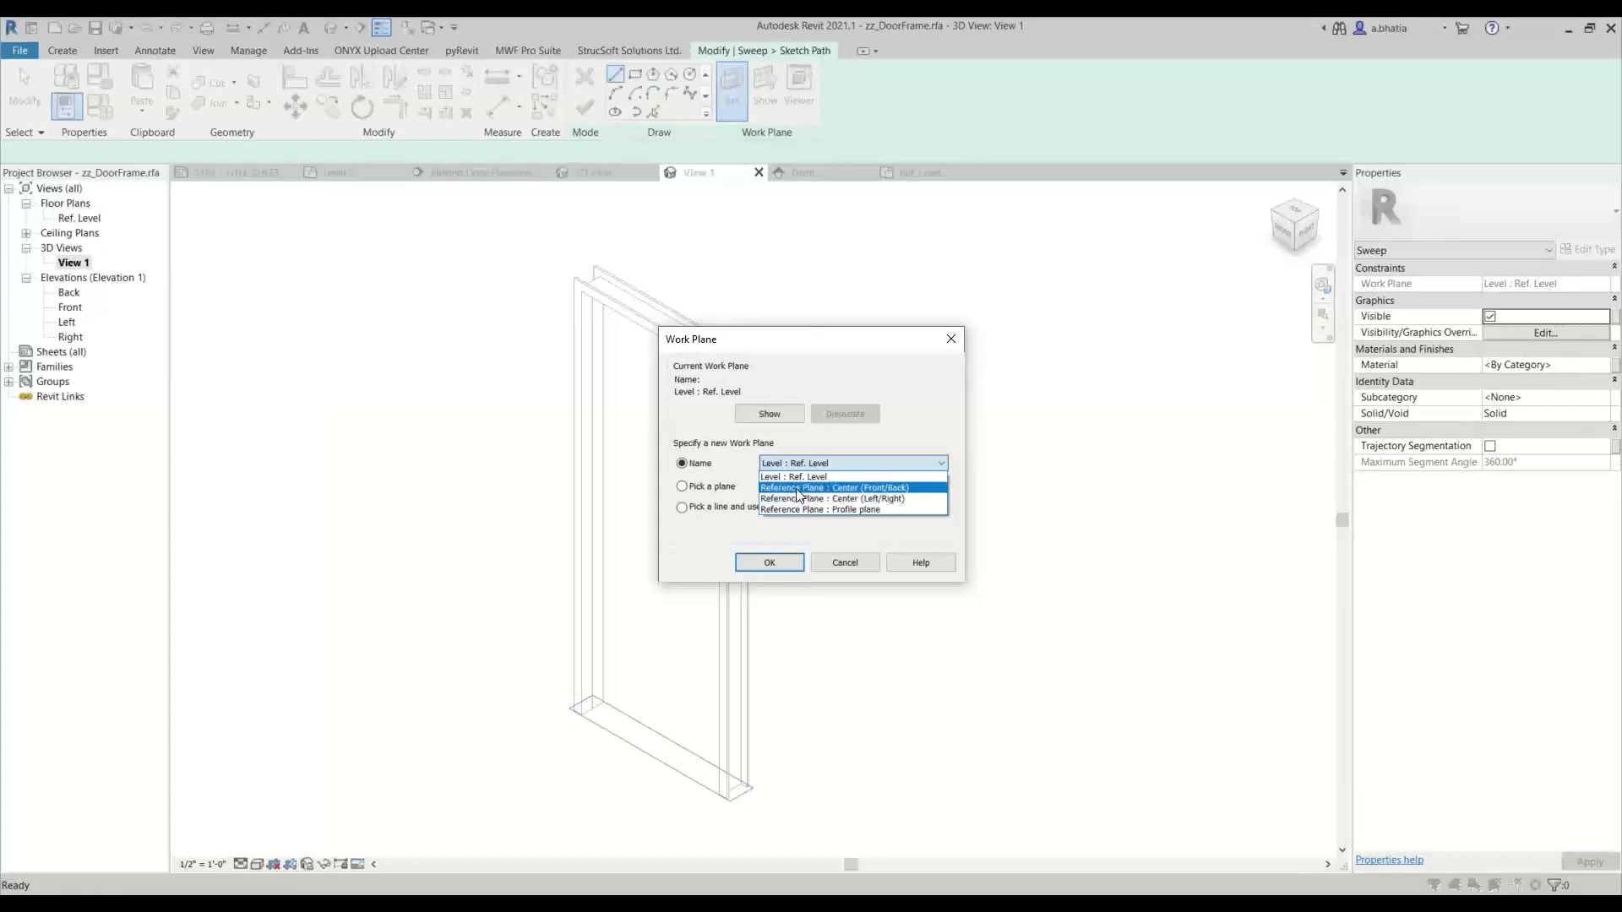
{"action": "left_click", "coordinate": [799, 489]}
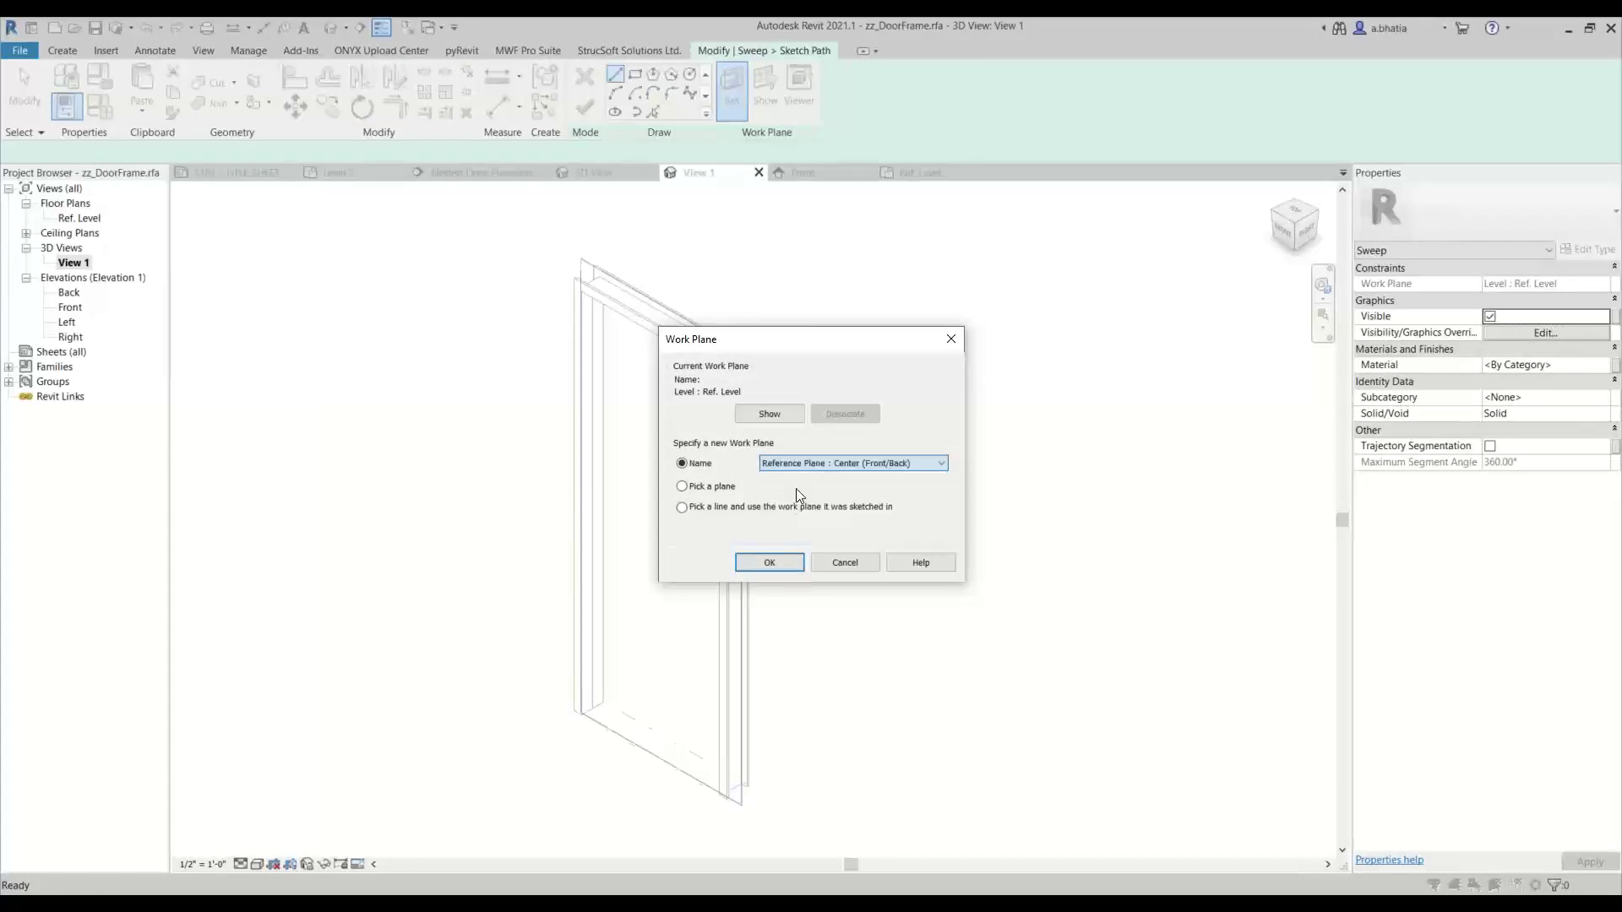
{"action": "left_click", "coordinate": [763, 564]}
Pick both inner jamb edges and the inner head edge as path lines with a 0' 0" offset, and try to finish the path.
{"action": "left_click", "coordinate": [651, 114]}
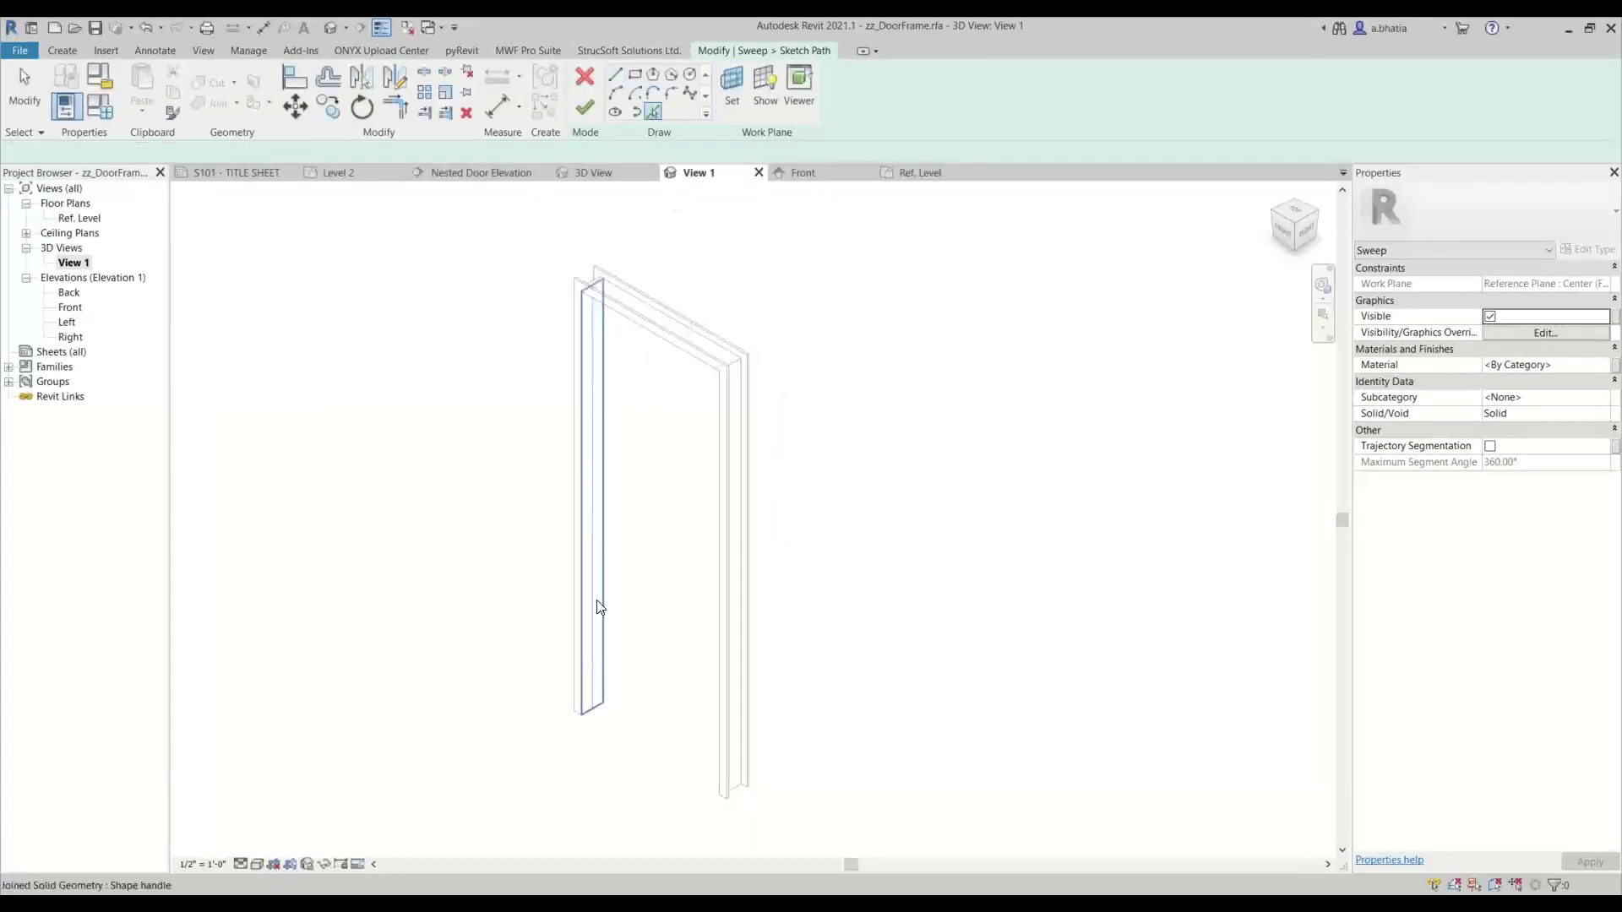
{"action": "left_click", "coordinate": [593, 663]}
{"action": "scroll", "coordinate": [651, 304], "scroll_direction": "up", "scroll_amount": 4}
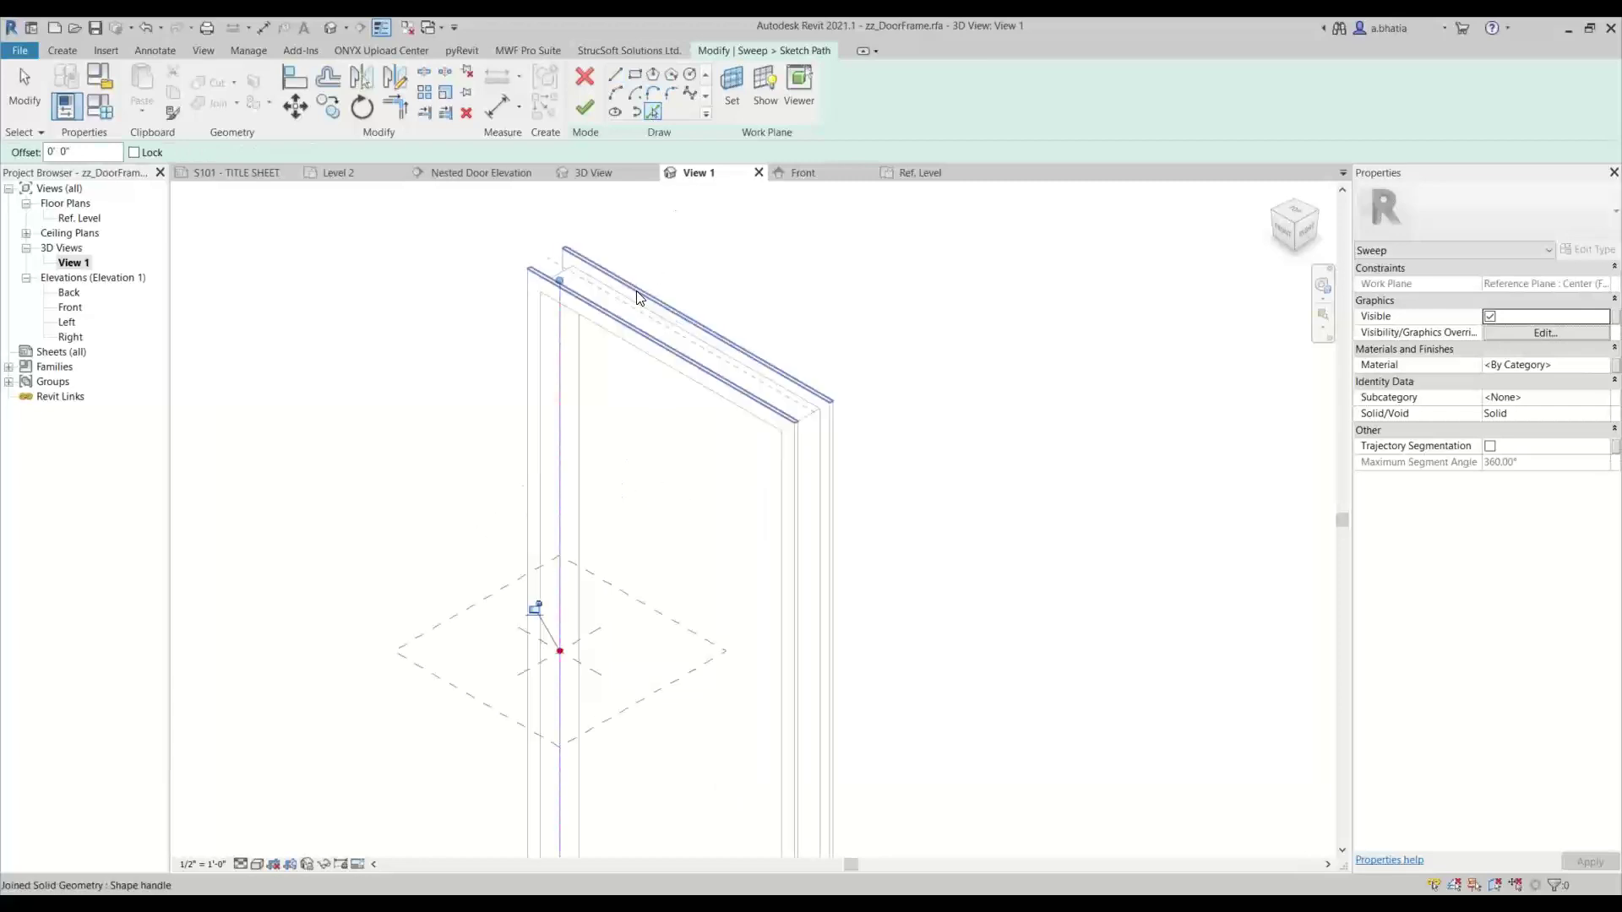
{"action": "left_click", "coordinate": [628, 314]}
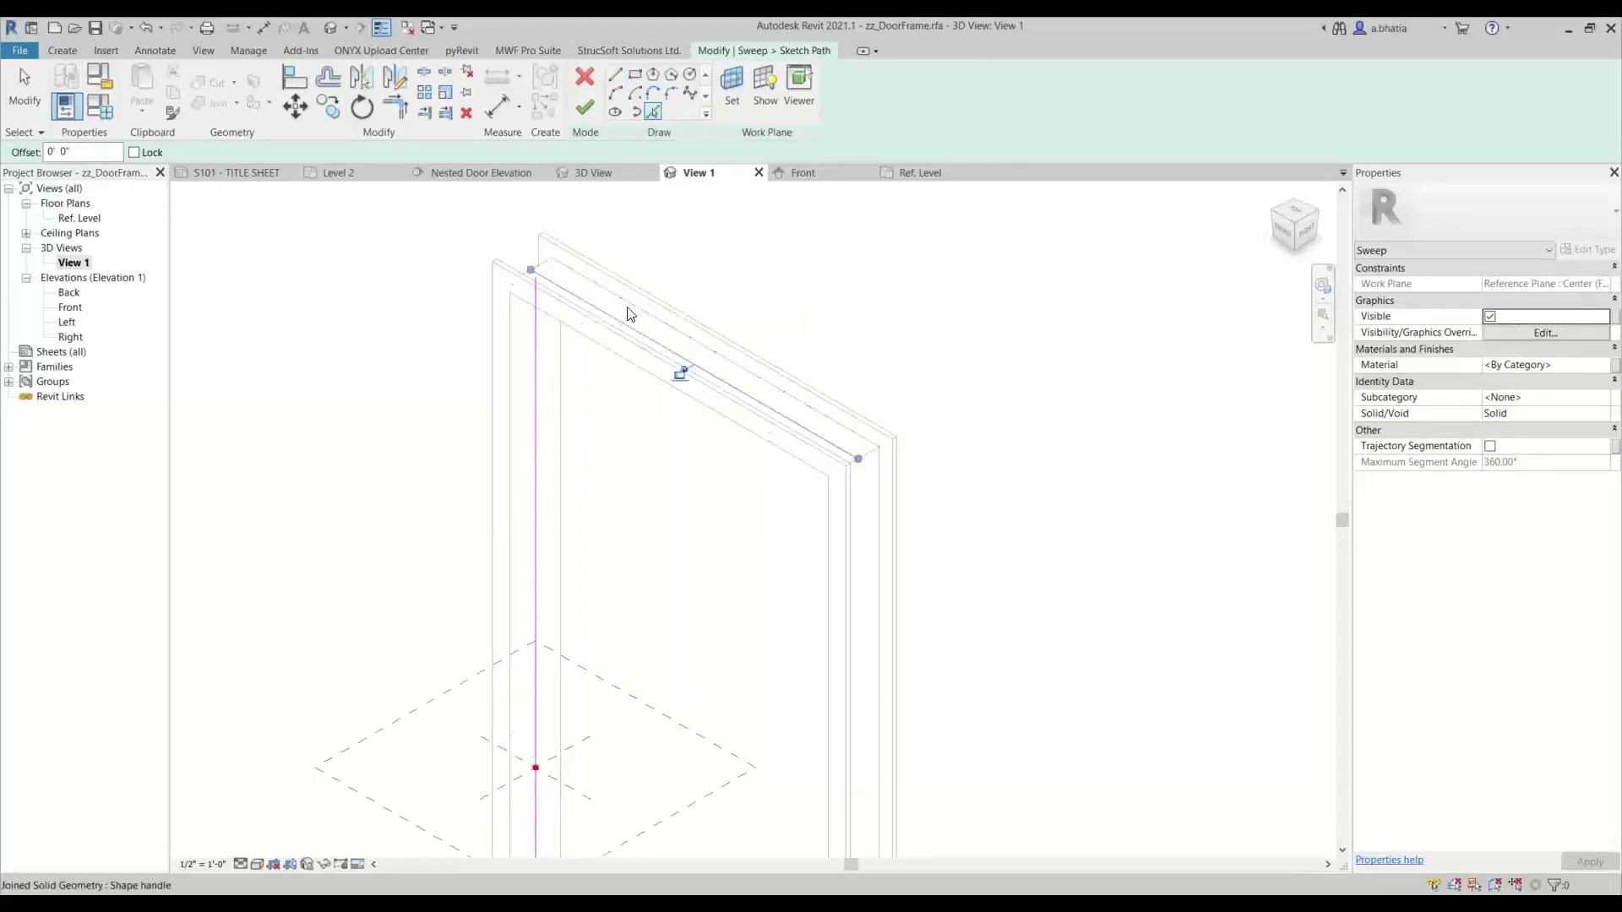
{"action": "left_click", "coordinate": [873, 551]}
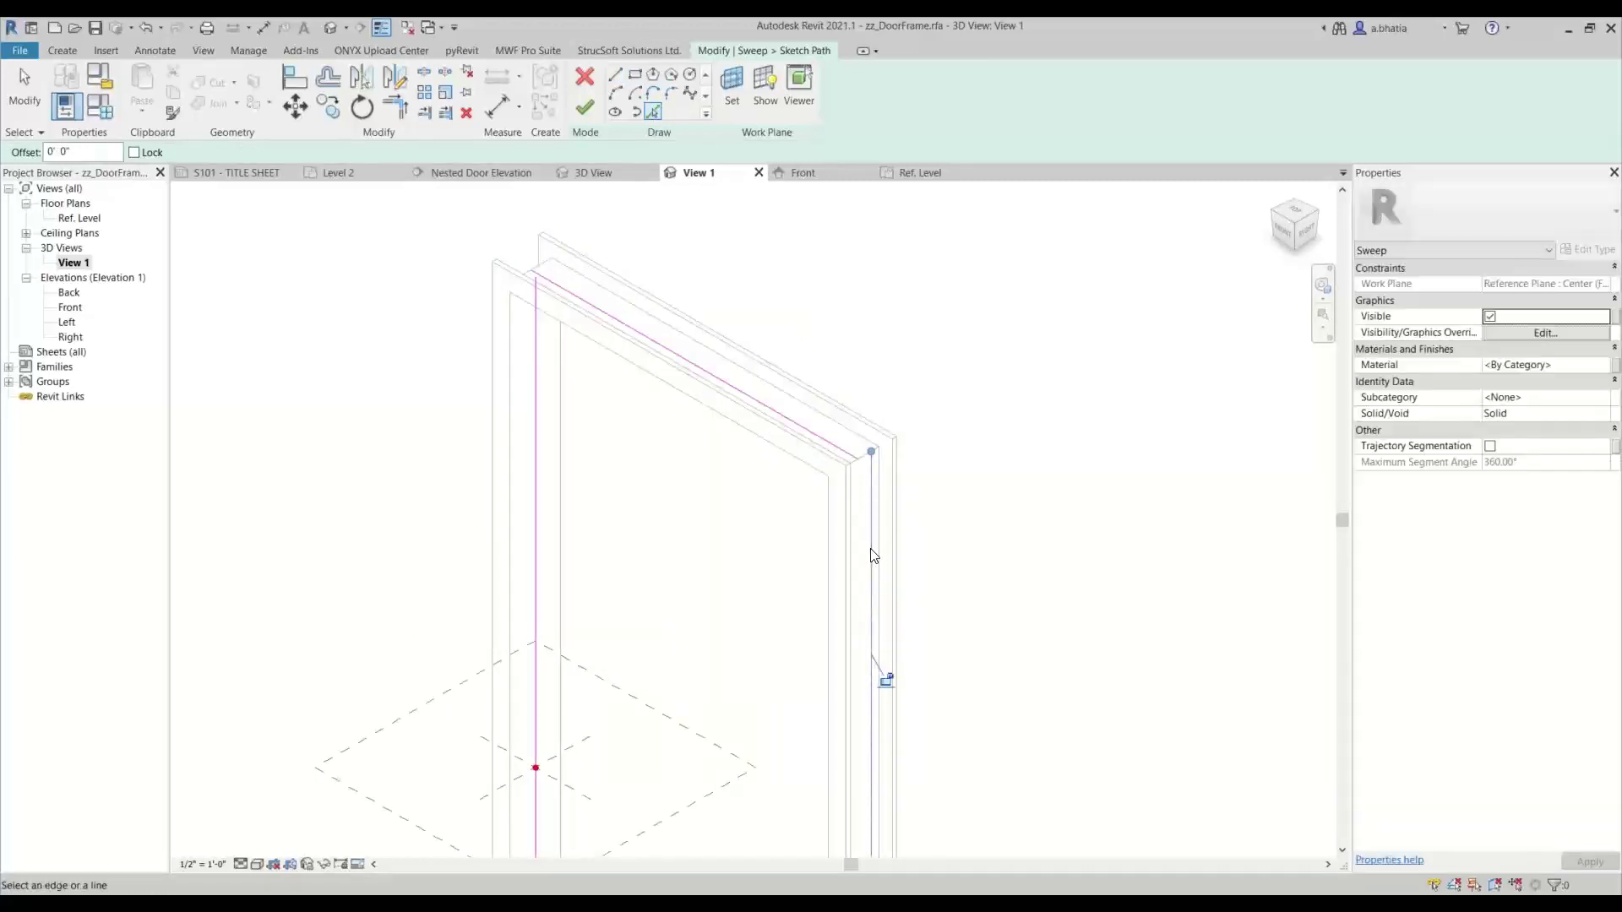
{"action": "scroll", "coordinate": [869, 507], "scroll_direction": "up", "scroll_amount": 3}
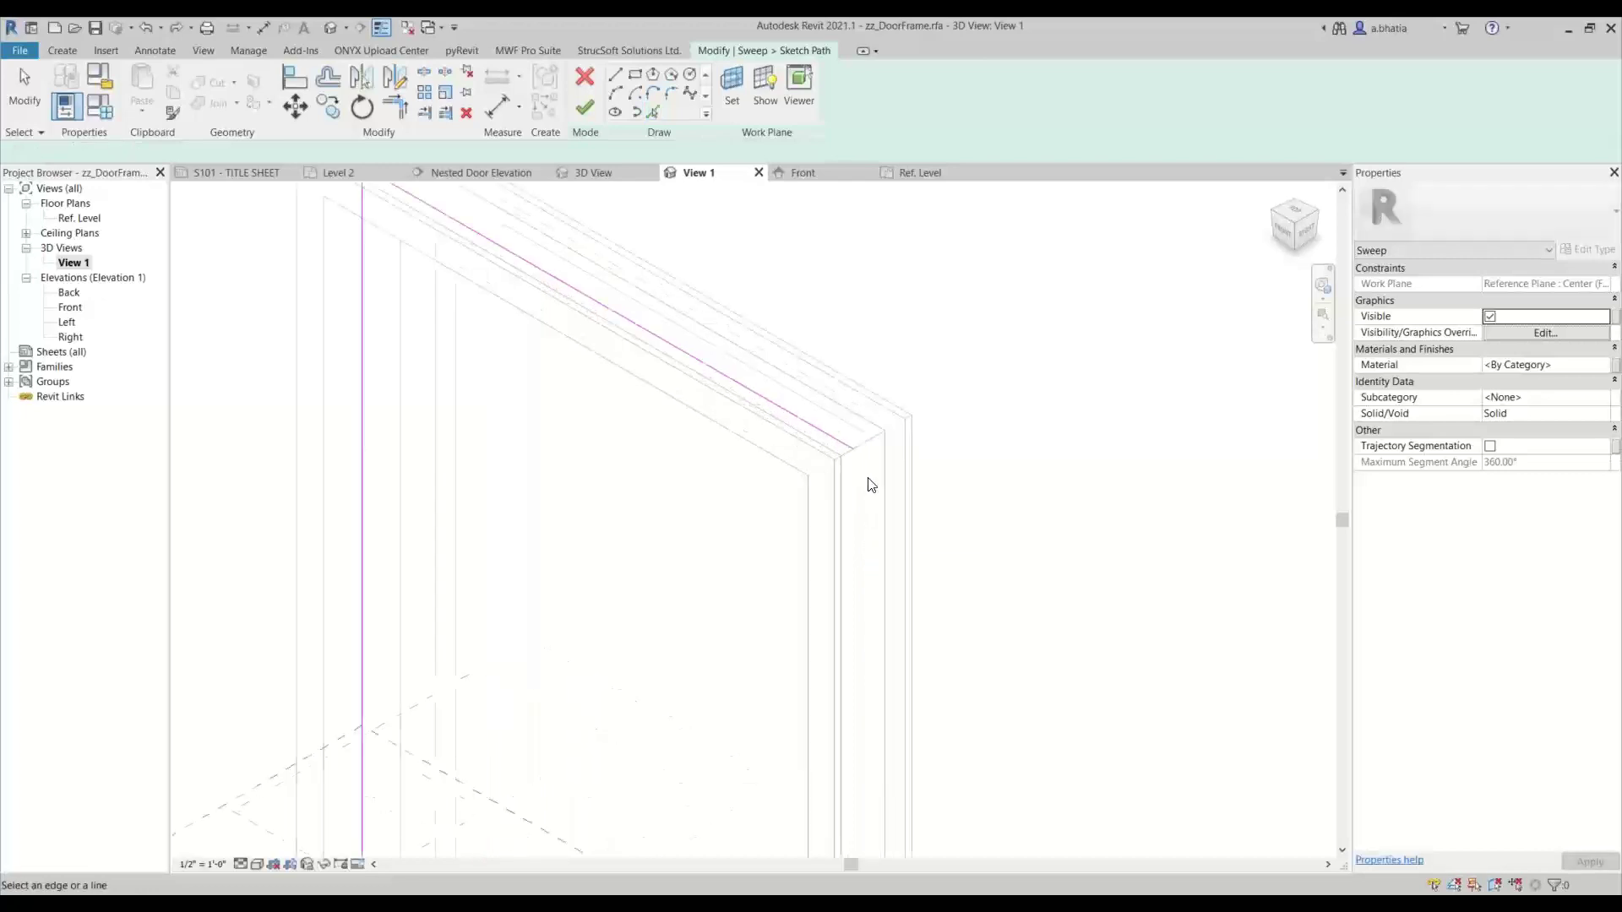
{"action": "scroll", "coordinate": [869, 452], "scroll_direction": "down", "scroll_amount": 4}
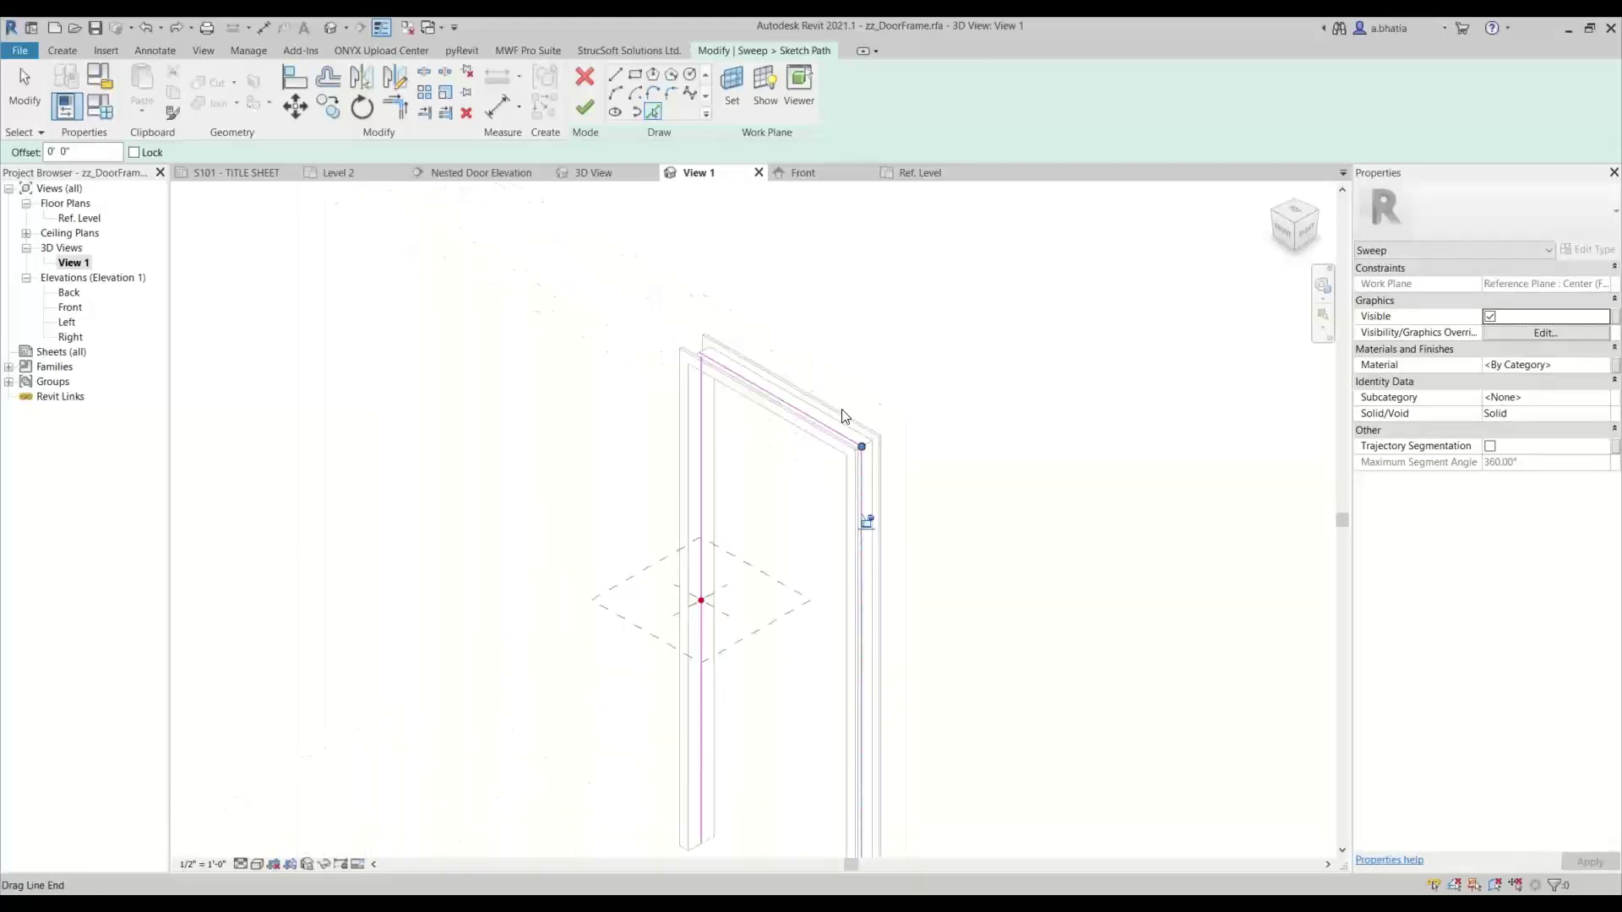
{"action": "left_click", "coordinate": [588, 110]}
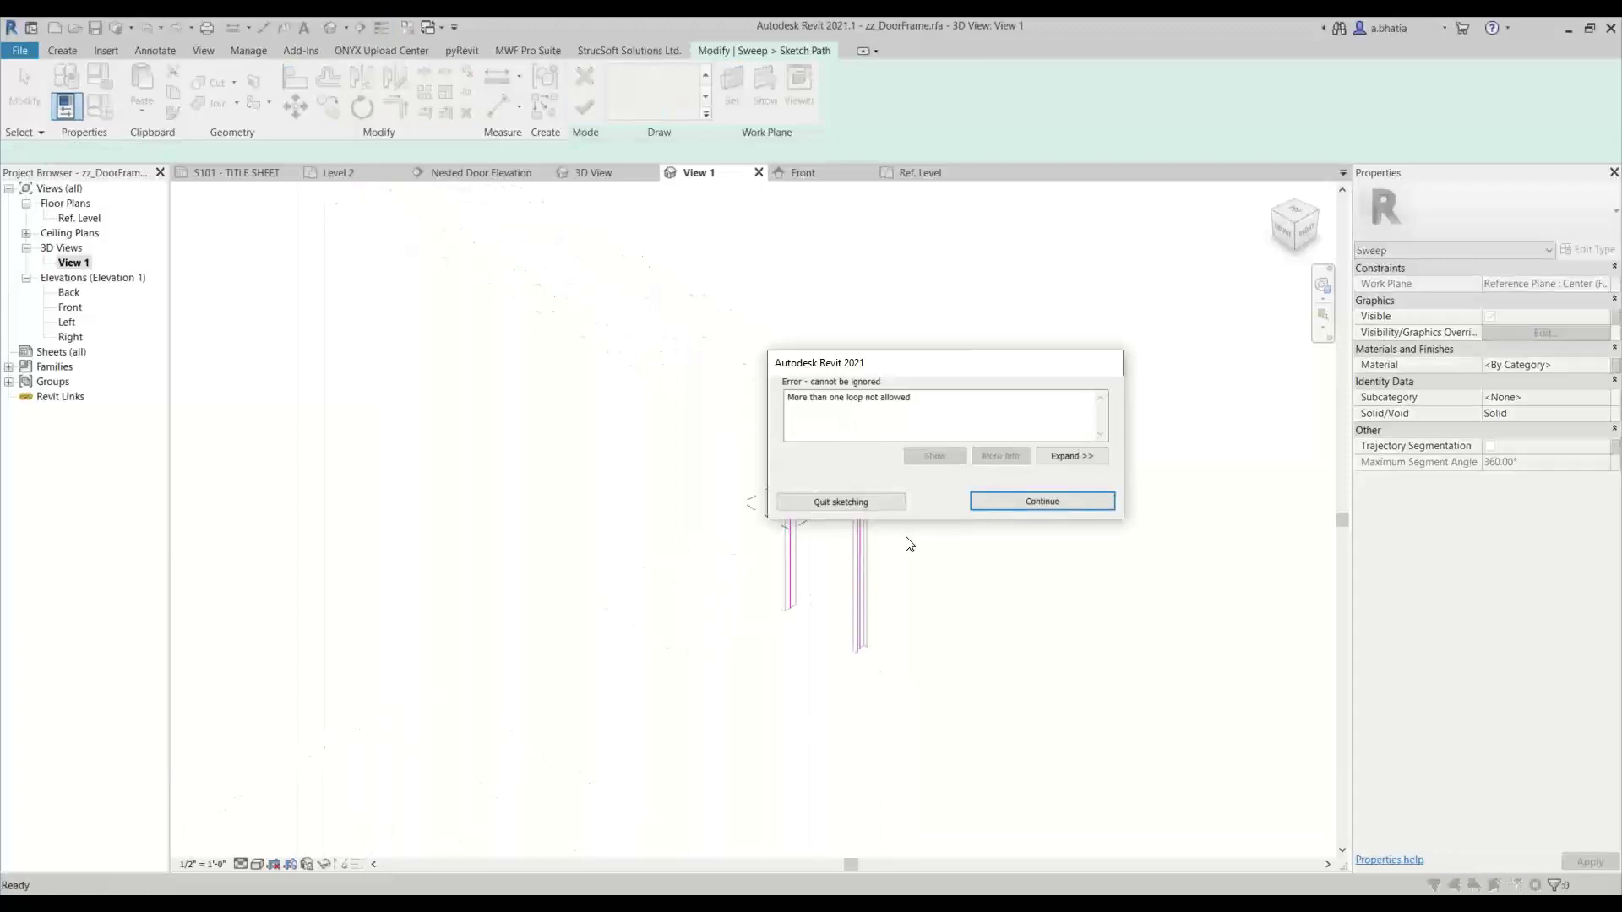
{"action": "left_click", "coordinate": [992, 502]}
Trim/extend the head path line and both jamb path lines so they meet at the two head corners.
{"action": "scroll", "coordinate": [842, 490], "scroll_direction": "up", "scroll_amount": 2}
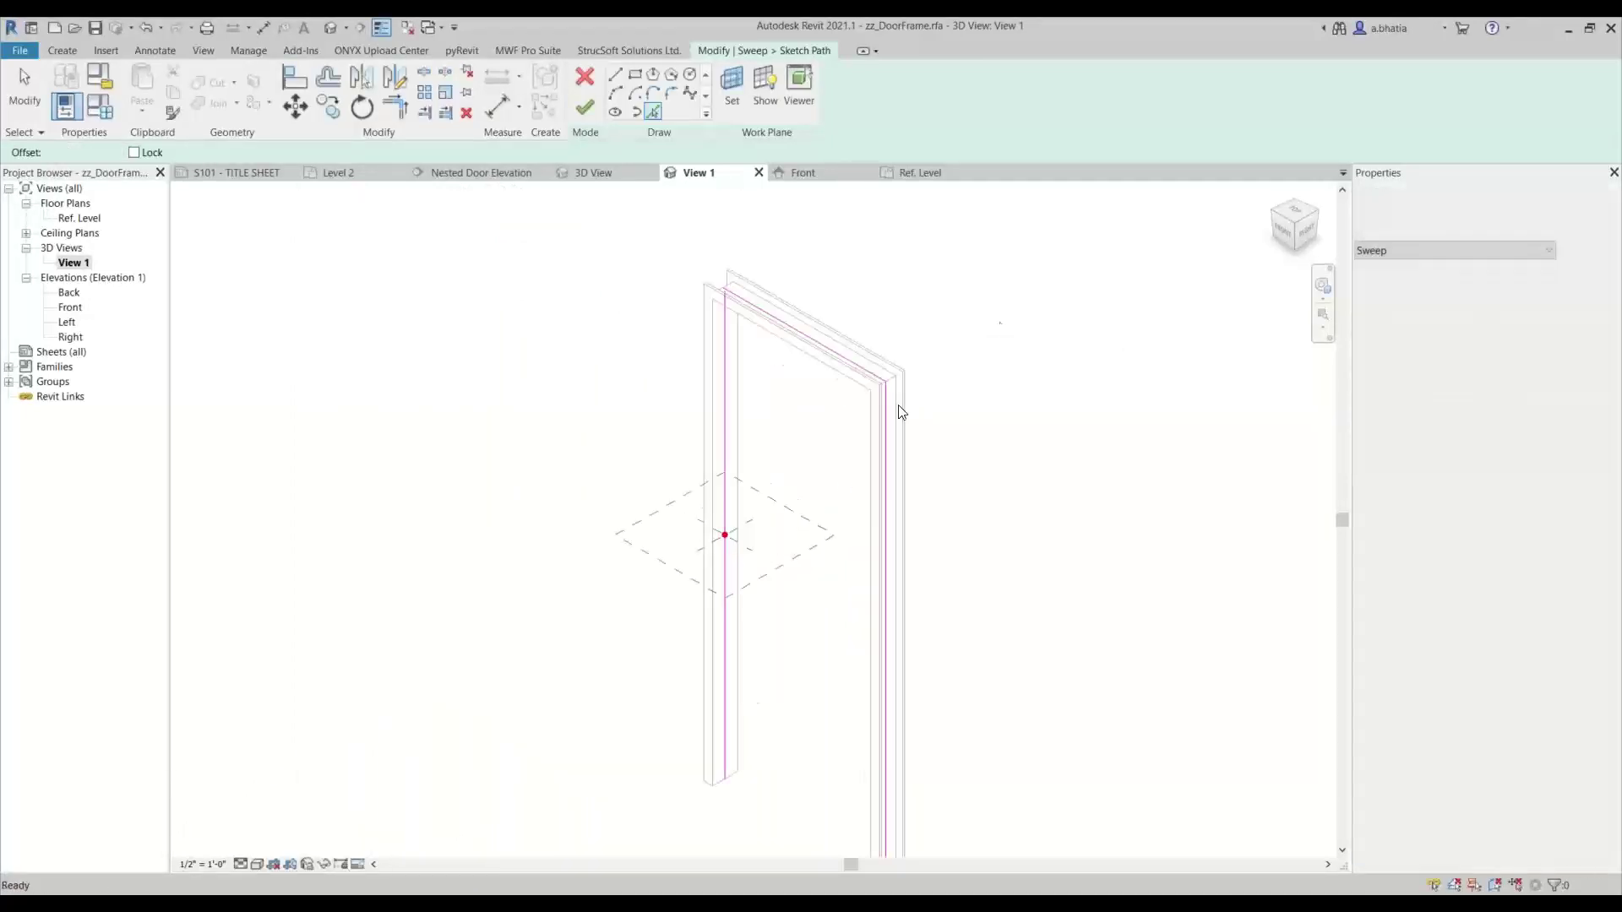
{"action": "scroll", "coordinate": [674, 217], "scroll_direction": "up", "scroll_amount": 3}
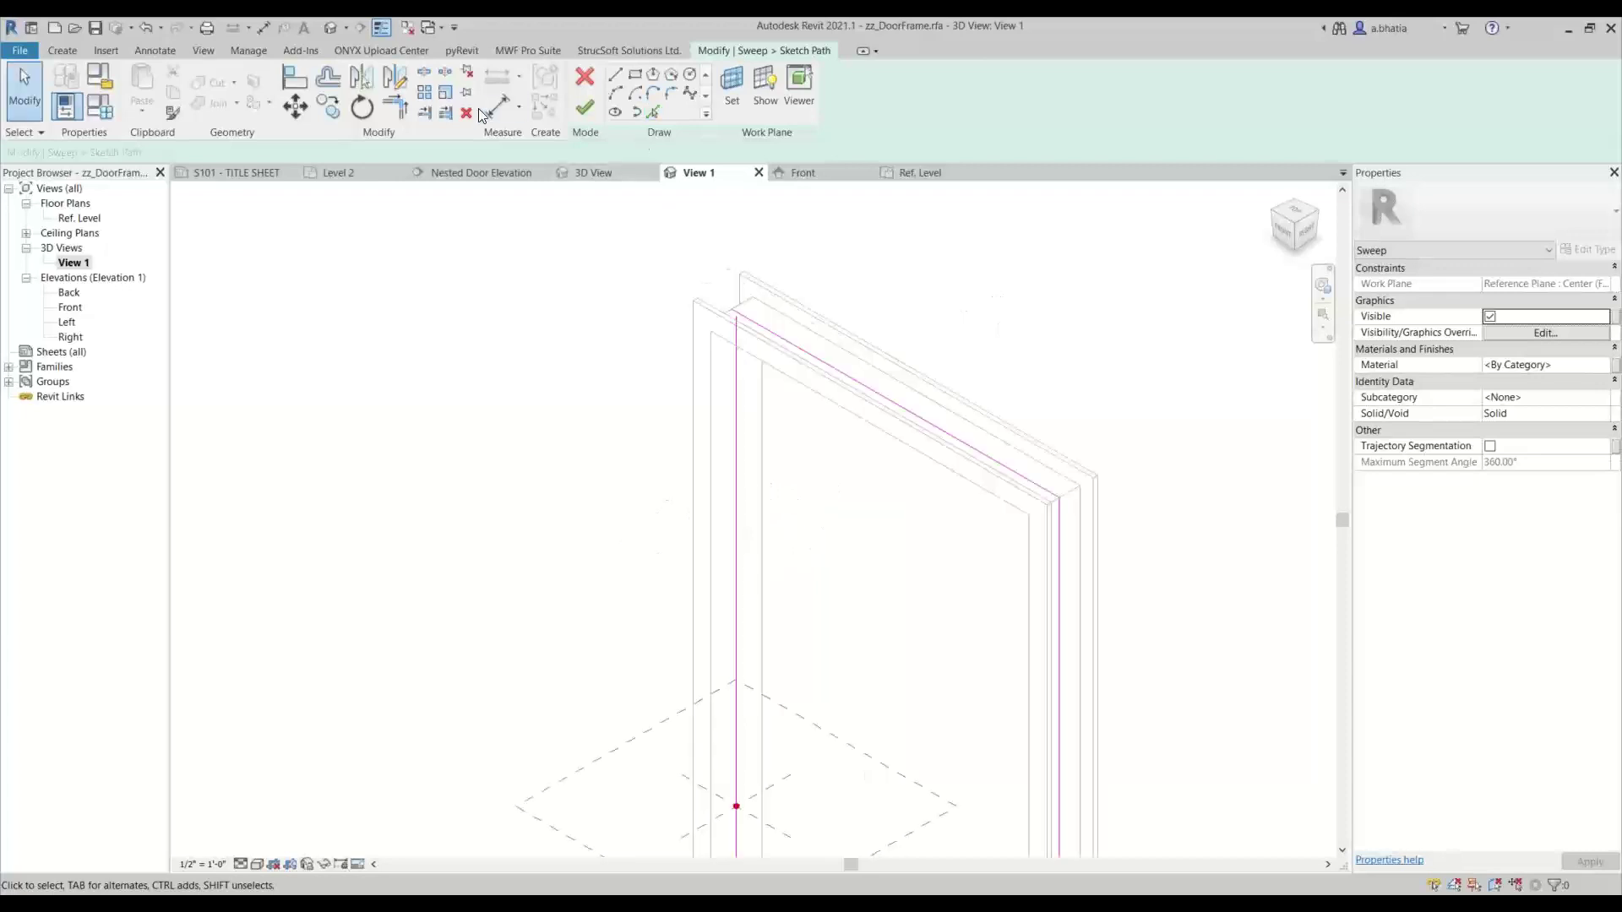
{"action": "left_click", "coordinate": [395, 108]}
{"action": "scroll", "coordinate": [776, 370], "scroll_direction": "up", "scroll_amount": 3}
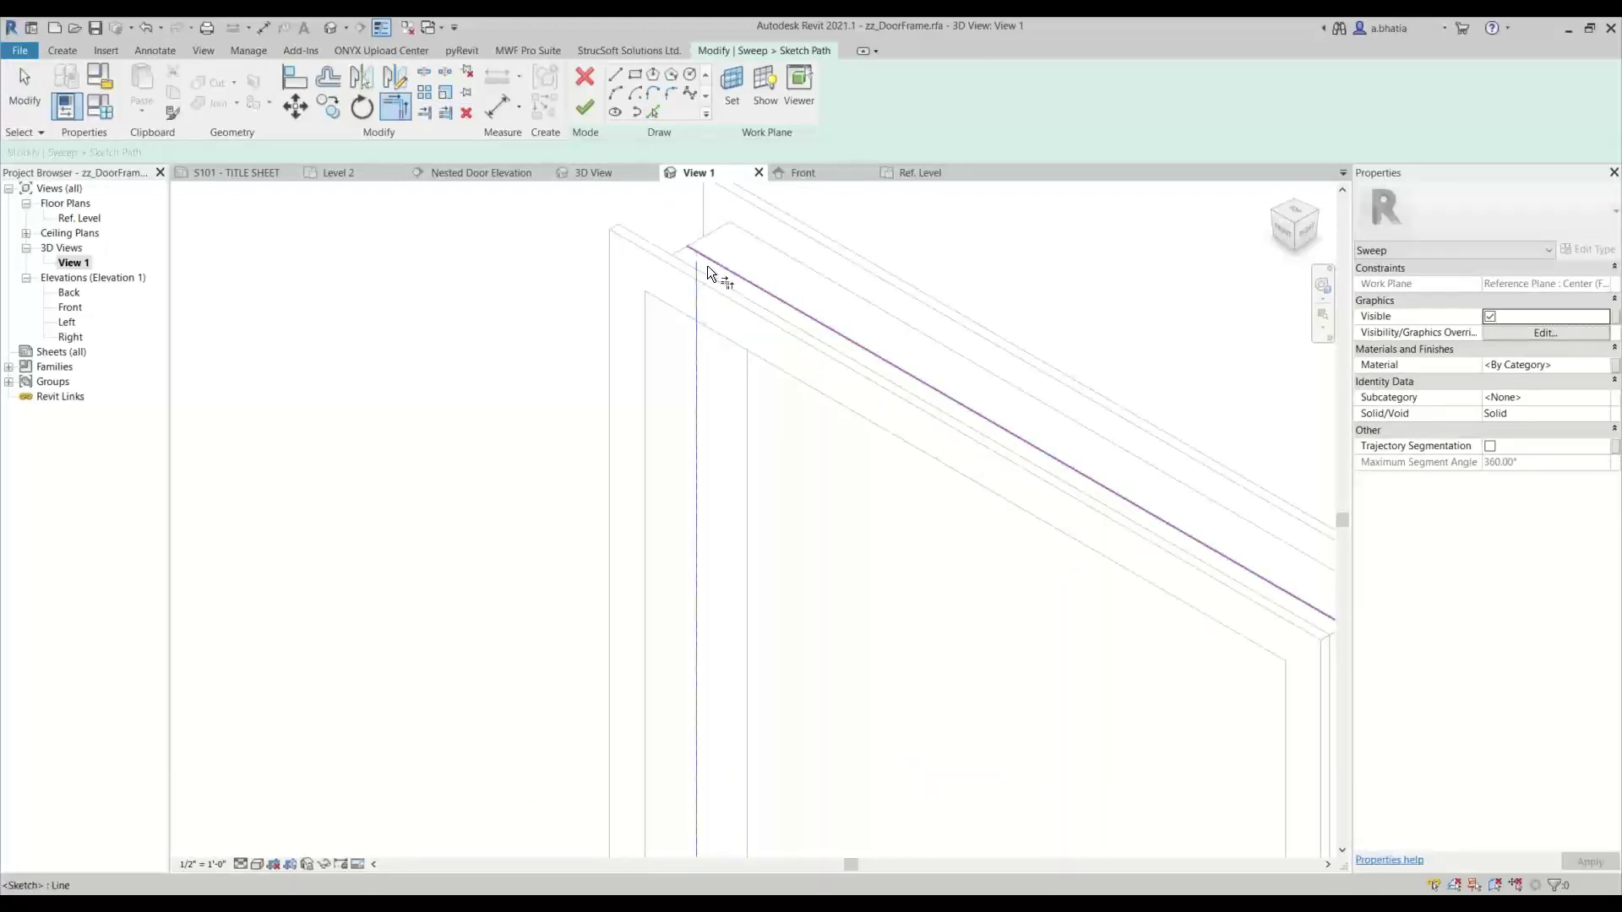
{"action": "scroll", "coordinate": [893, 364], "scroll_direction": "down", "scroll_amount": 3}
{"action": "scroll", "coordinate": [1081, 388], "scroll_direction": "up", "scroll_amount": 3}
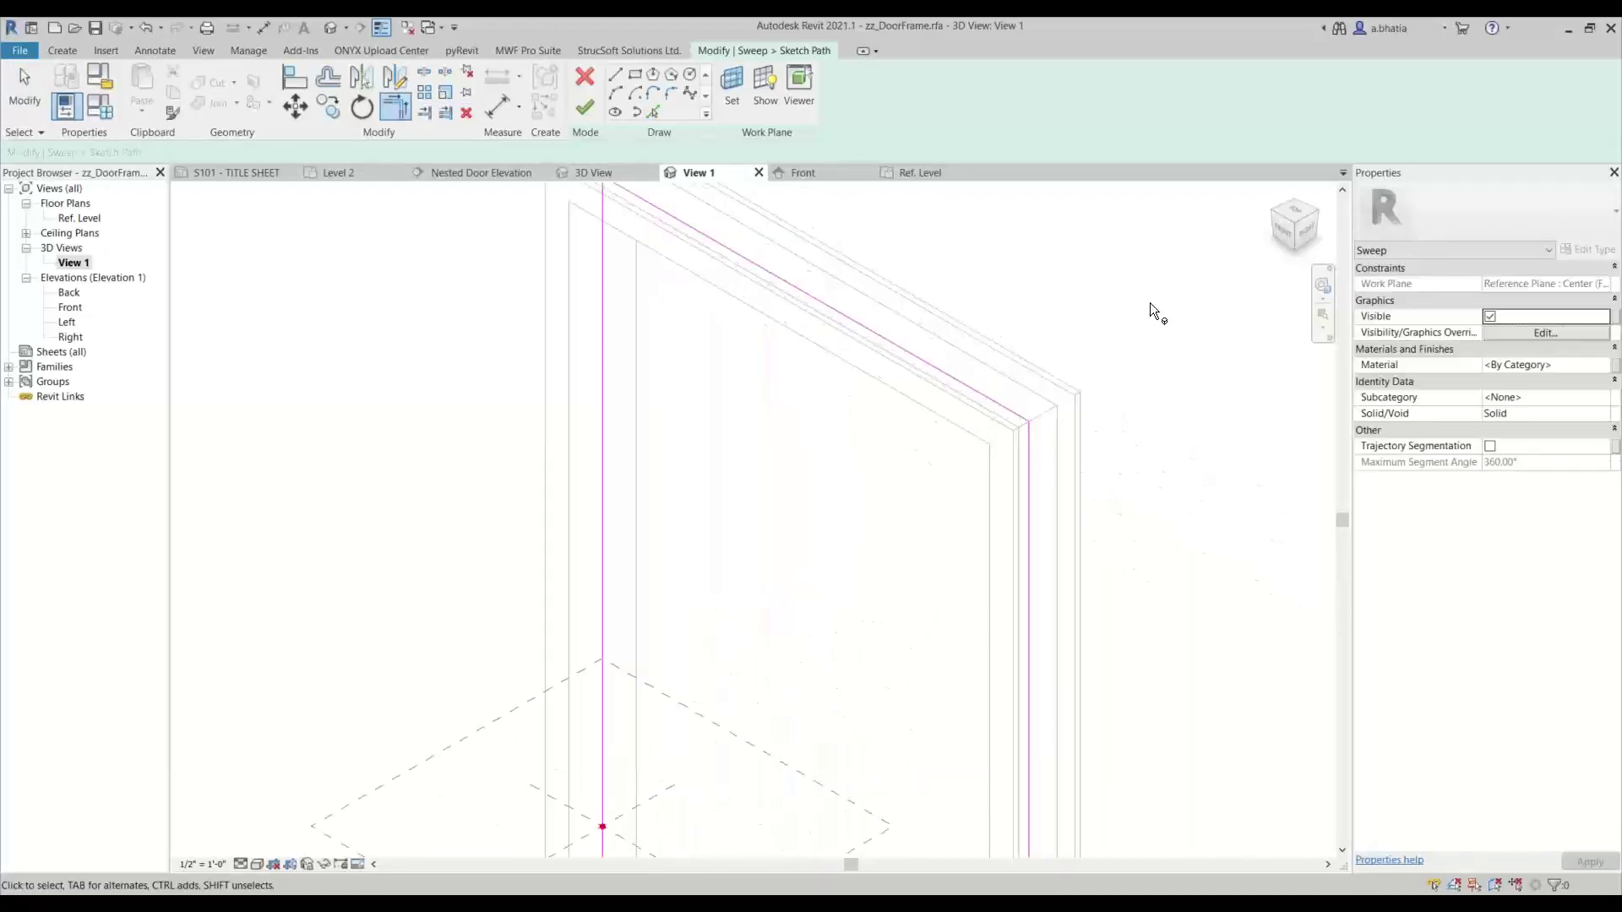
{"action": "key", "text": "Escape"}
Align the sweep path lines with the door frame's inner edges, working from the front of the 3D view.
{"action": "left_click", "coordinate": [1282, 234]}
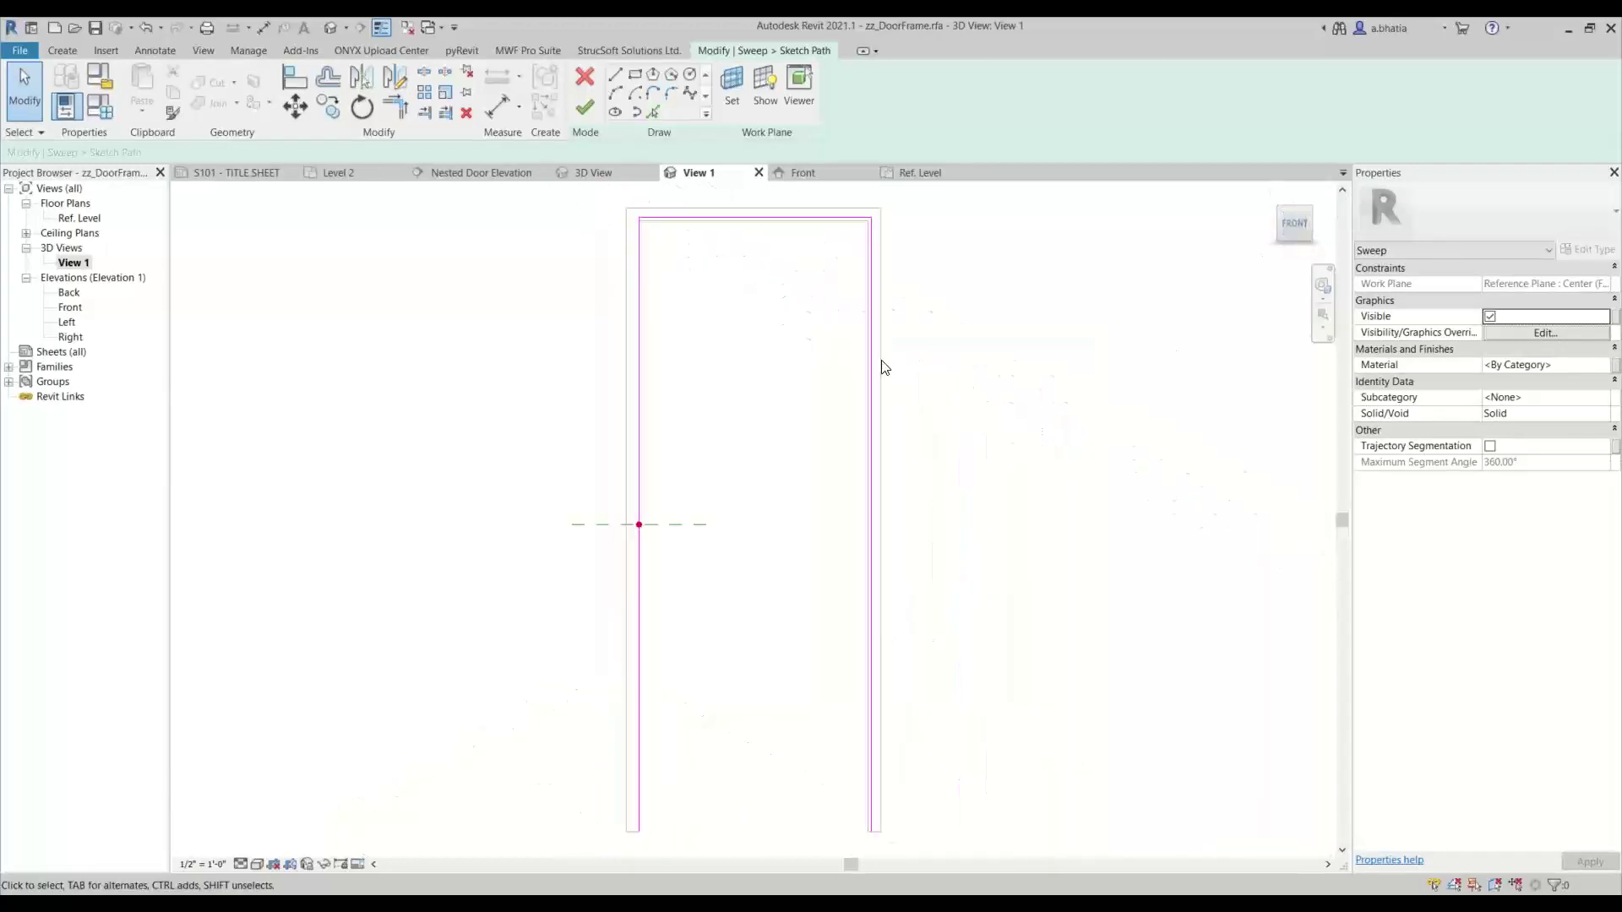
{"action": "middle_click_drag", "start_coordinate": [713, 431], "coordinate": [708, 489]}
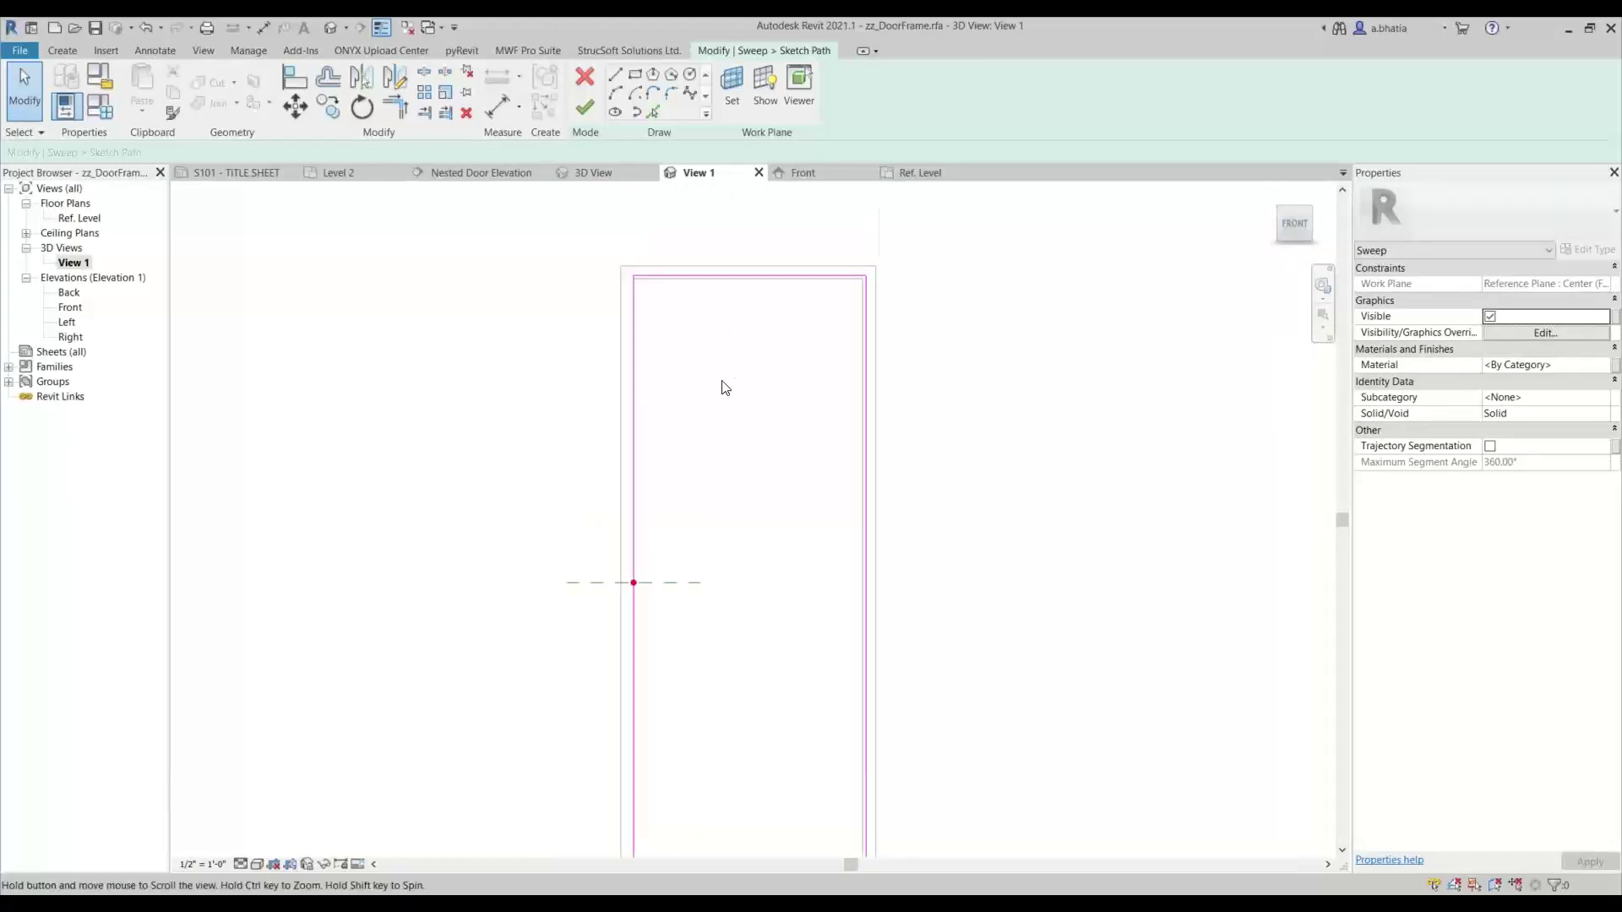
{"action": "key", "text": "a"}
{"action": "scroll", "coordinate": [844, 365], "scroll_direction": "up", "scroll_amount": 1}
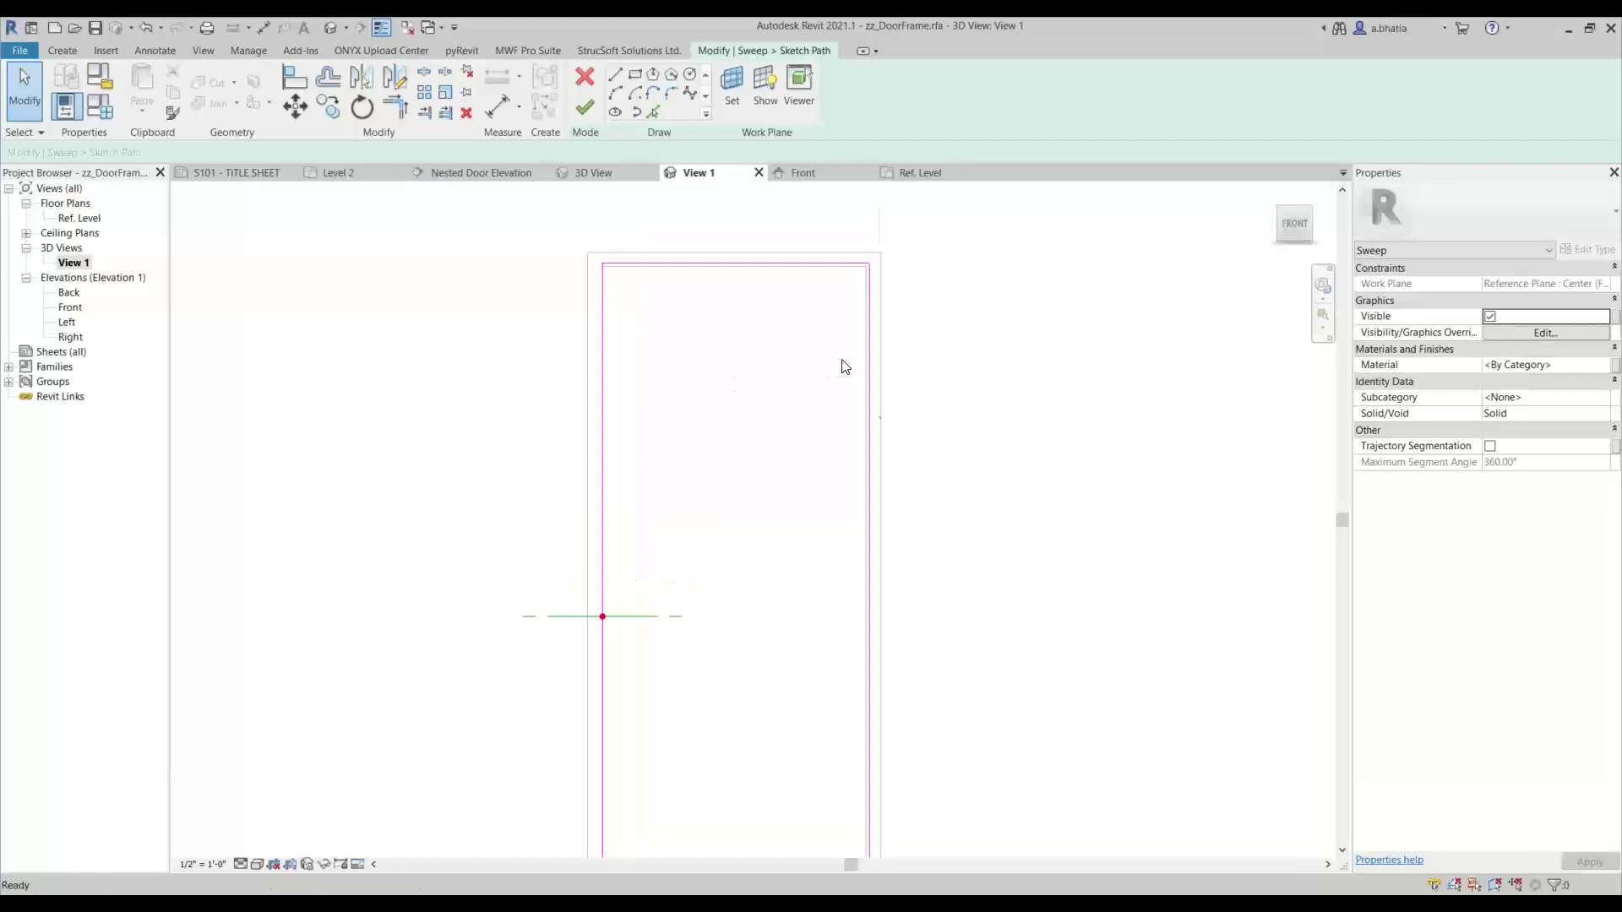
{"action": "key", "text": "l"}
{"action": "scroll", "coordinate": [830, 558], "scroll_direction": "up", "scroll_amount": 2}
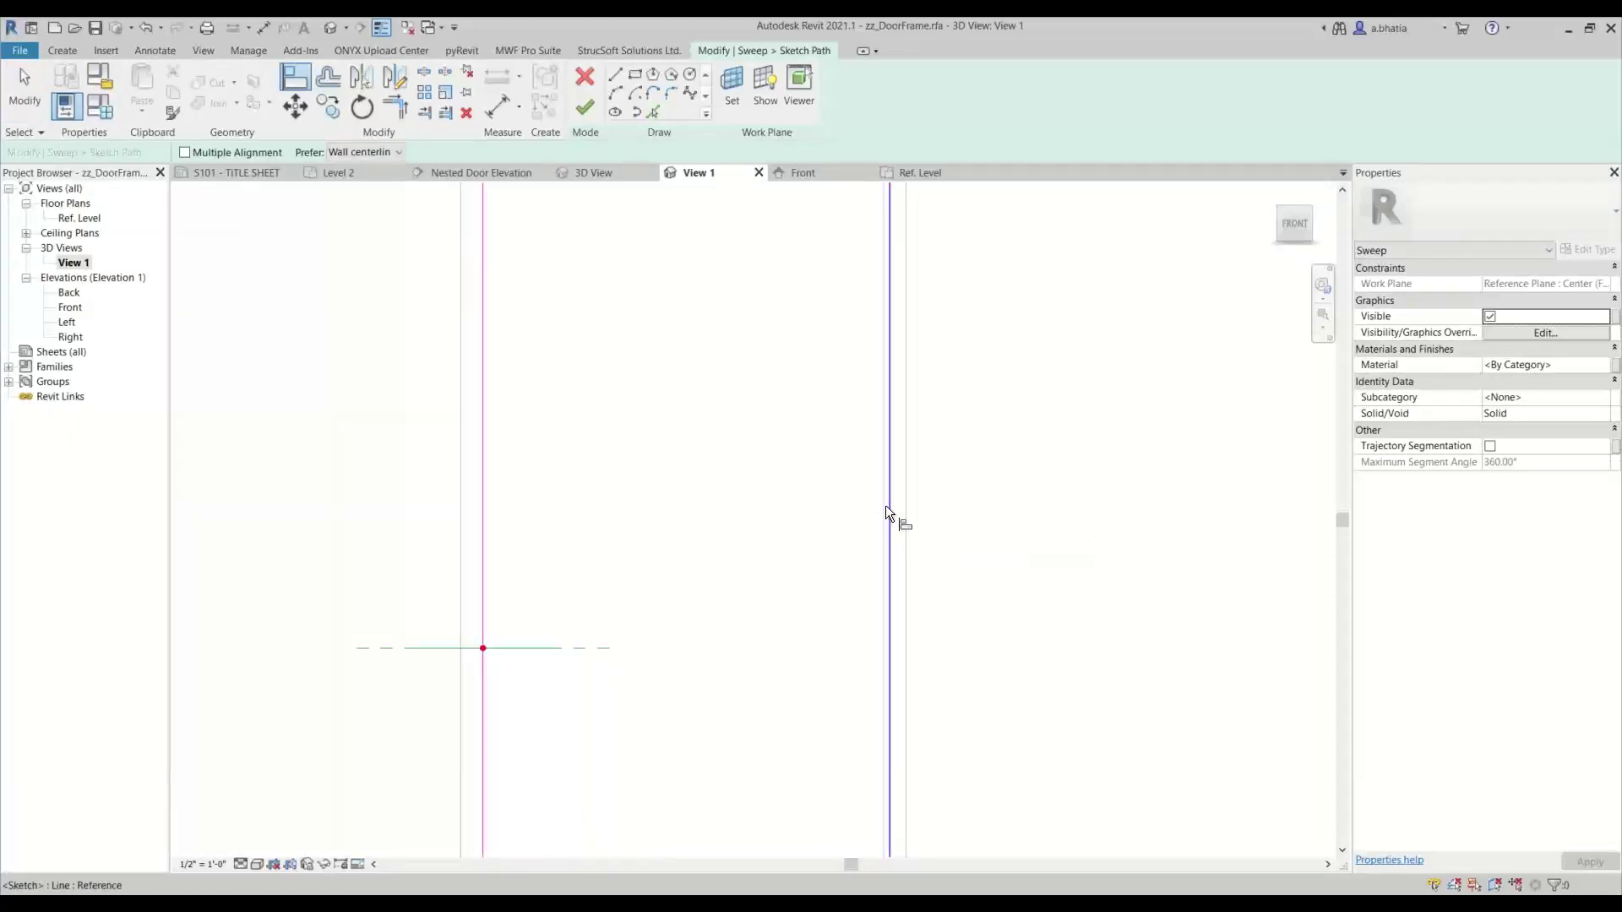
{"action": "left_click", "coordinate": [887, 511]}
{"action": "scroll", "coordinate": [845, 592], "scroll_direction": "down", "scroll_amount": 3}
{"action": "scroll", "coordinate": [767, 700], "scroll_direction": "up", "scroll_amount": 3}
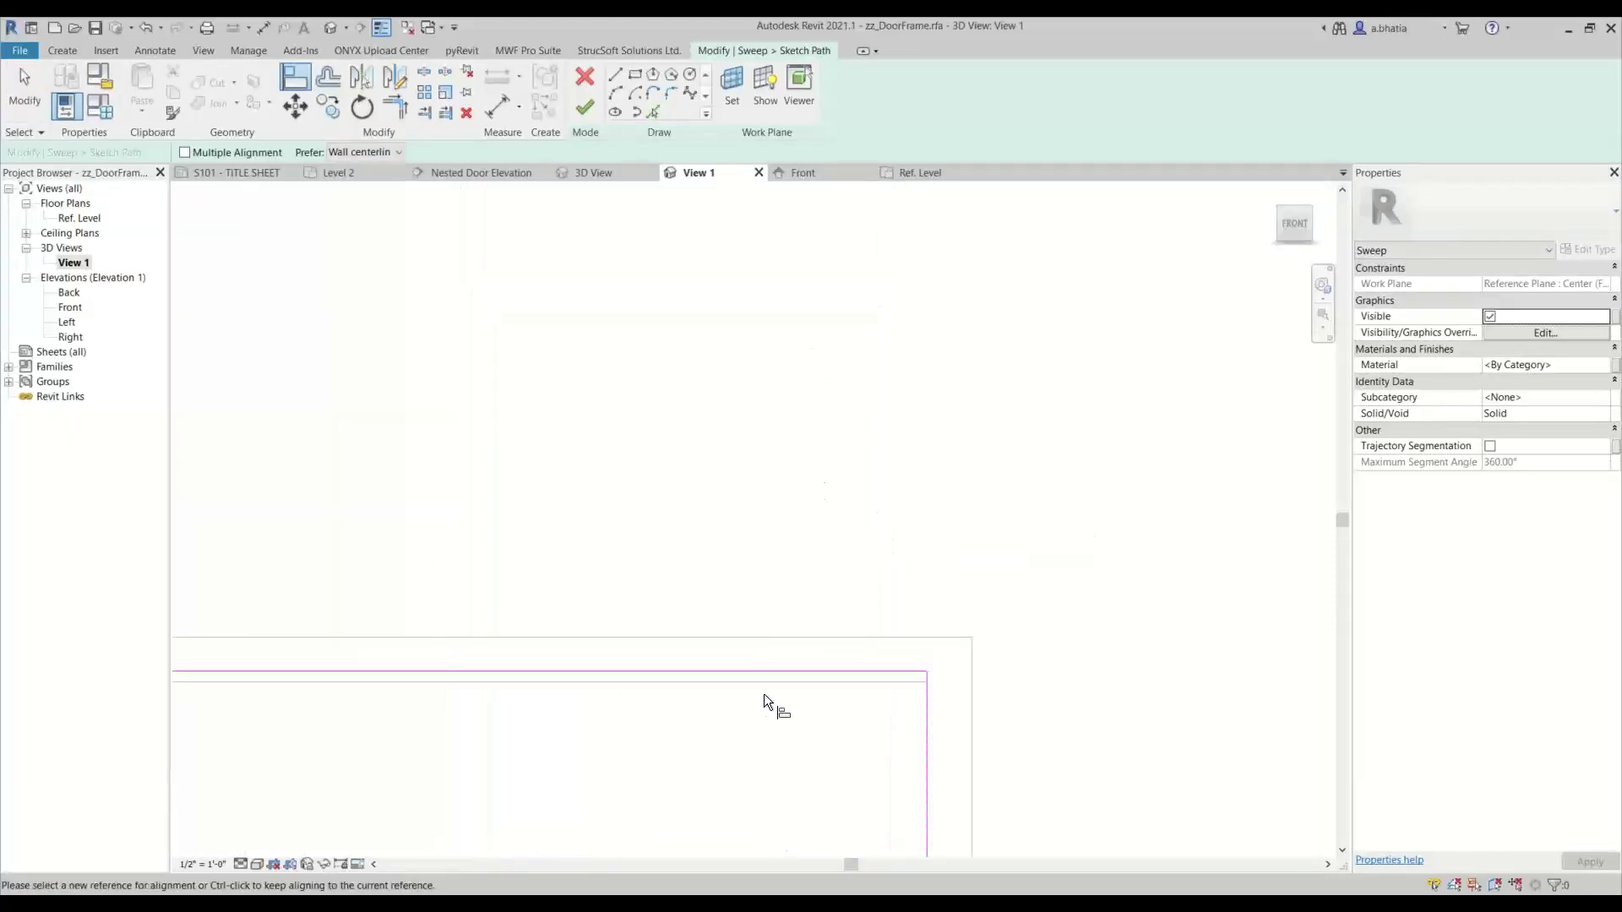
Check the path's head corners against the door frame in 3D and finish the sweep path sketch.
{"action": "scroll", "coordinate": [755, 519], "scroll_direction": "down", "scroll_amount": 5}
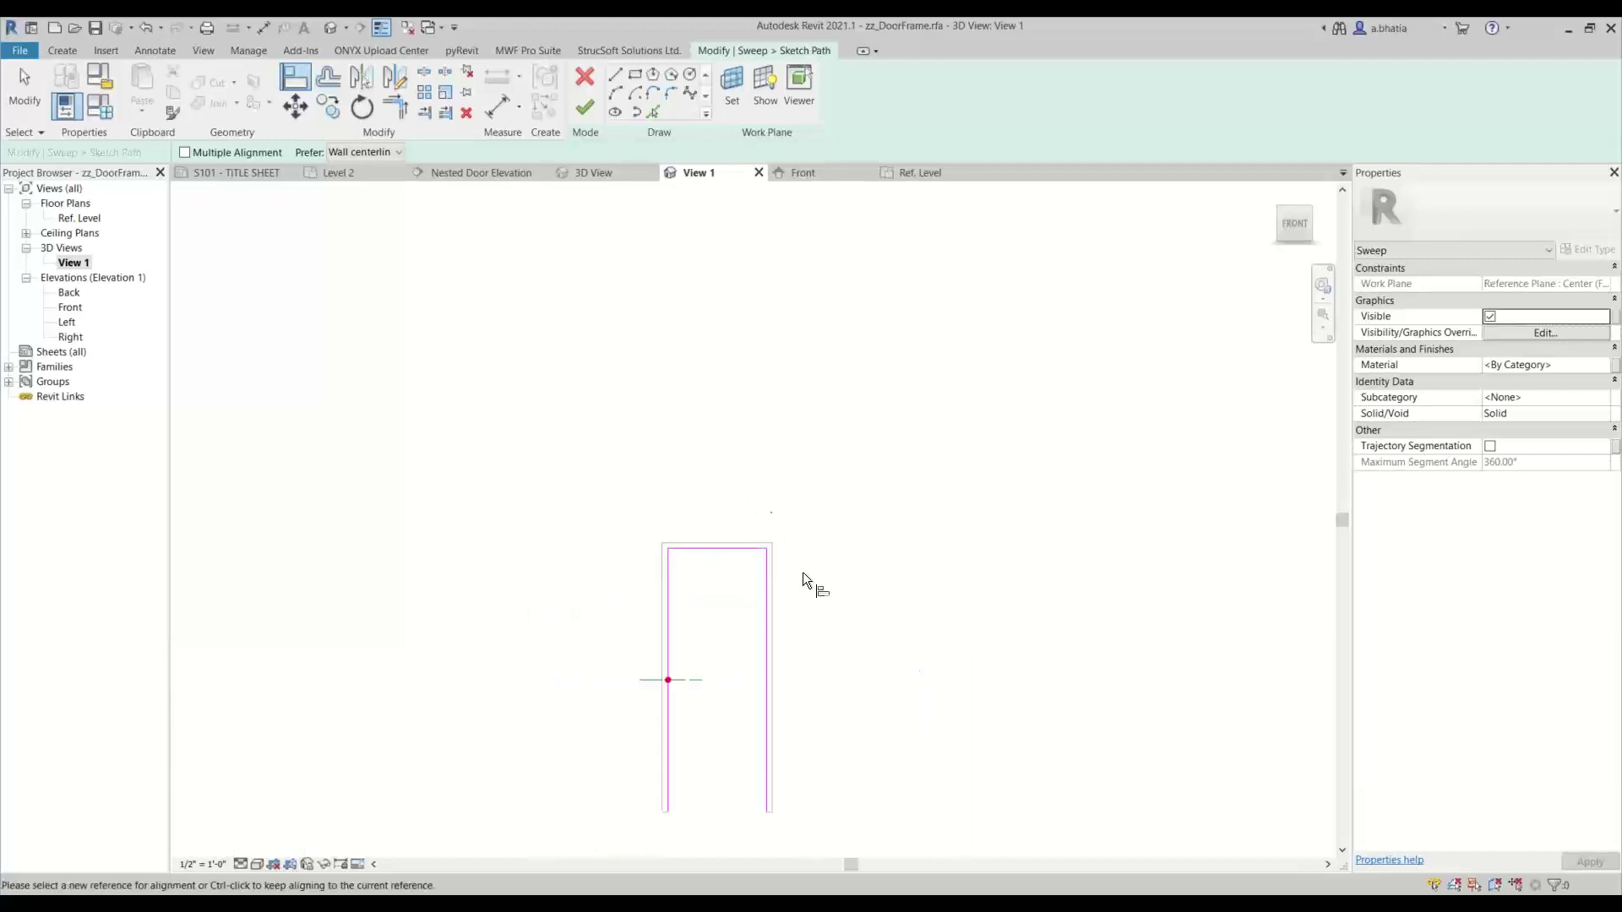
{"action": "middle_click_drag", "start_coordinate": [848, 656], "coordinate": [735, 623], "text": "shift"}
{"action": "scroll", "coordinate": [760, 540], "scroll_direction": "up", "scroll_amount": 5}
{"action": "scroll", "coordinate": [779, 470], "scroll_direction": "up", "scroll_amount": 2}
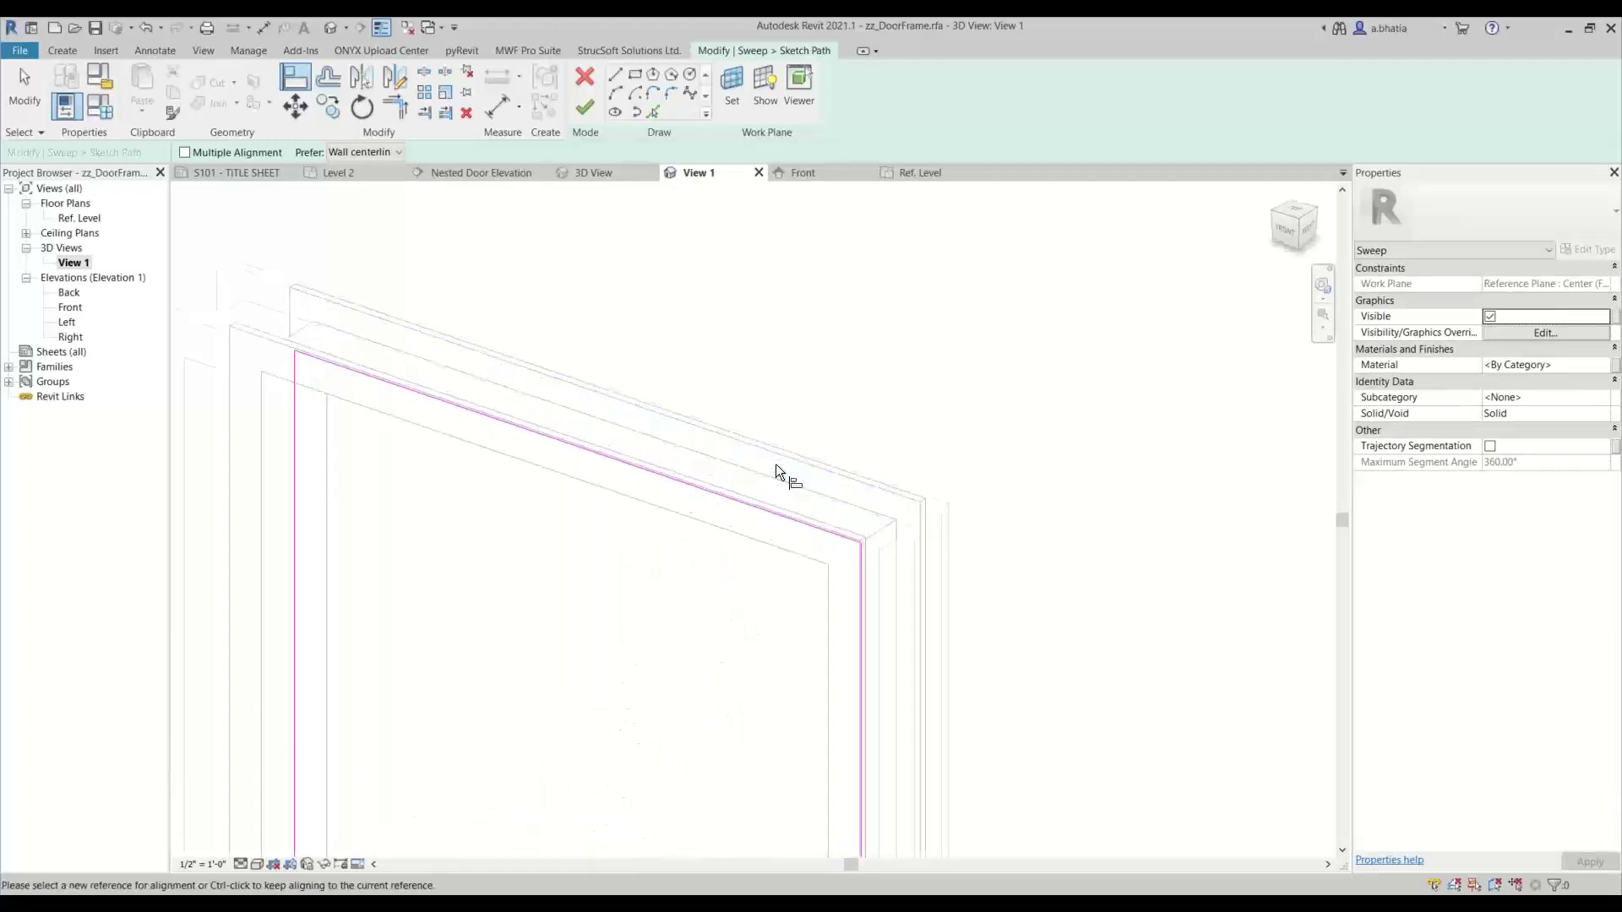
{"action": "middle_click_drag", "start_coordinate": [778, 471], "coordinate": [829, 403], "text": "shift"}
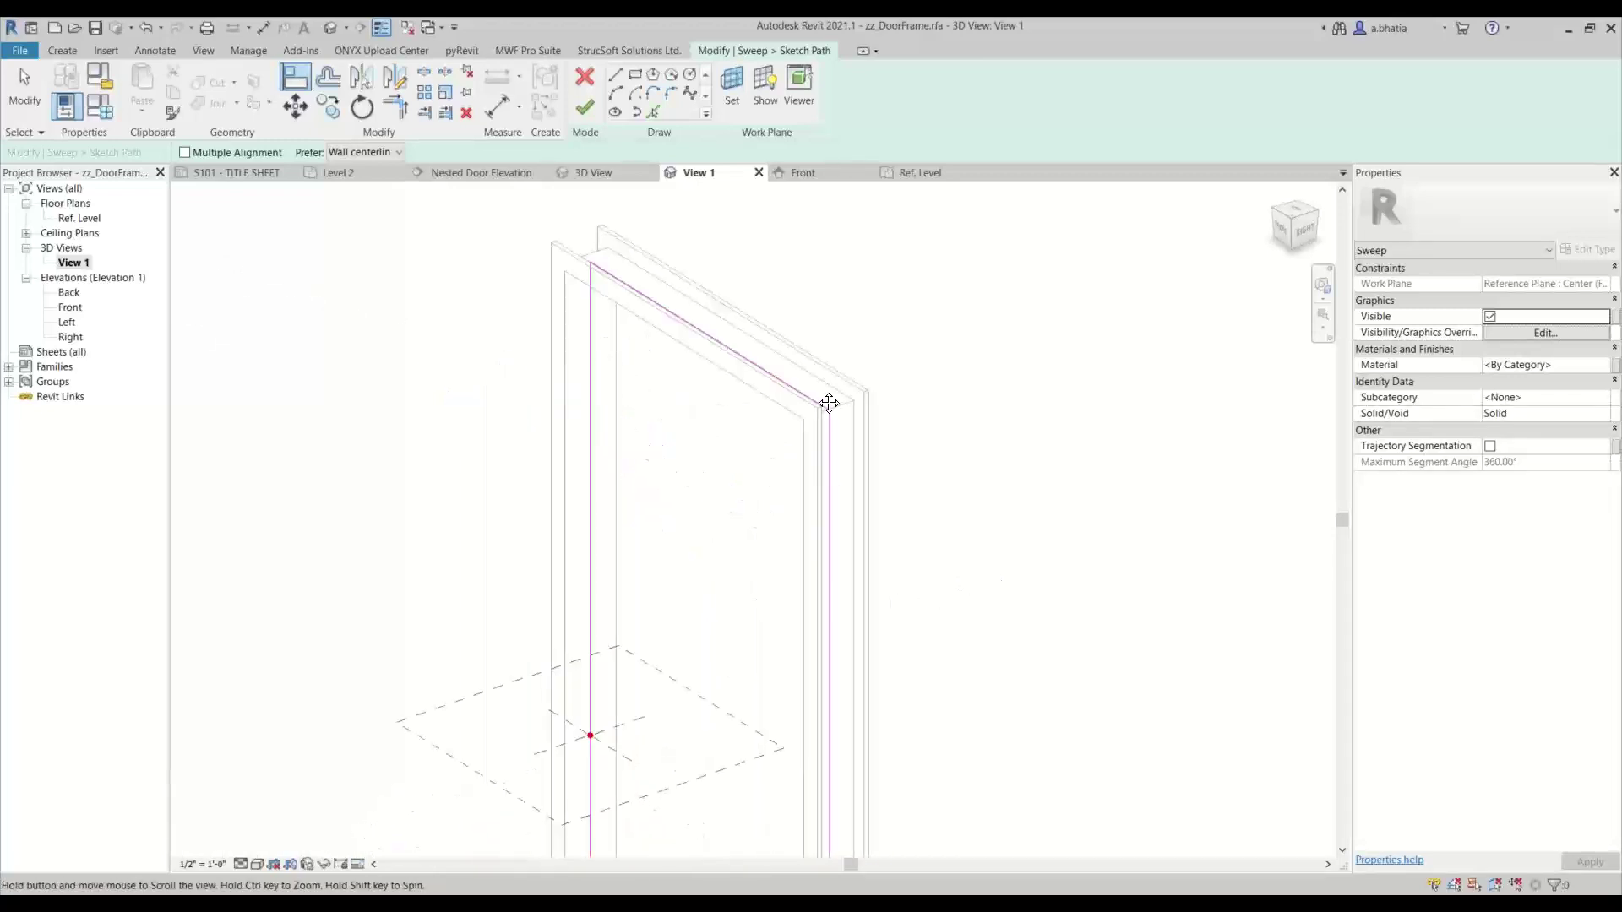
{"action": "scroll", "coordinate": [789, 514], "scroll_direction": "up", "scroll_amount": 3}
{"action": "middle_click_drag", "start_coordinate": [789, 515], "coordinate": [758, 621]}
{"action": "scroll", "coordinate": [746, 601], "scroll_direction": "down", "scroll_amount": 2}
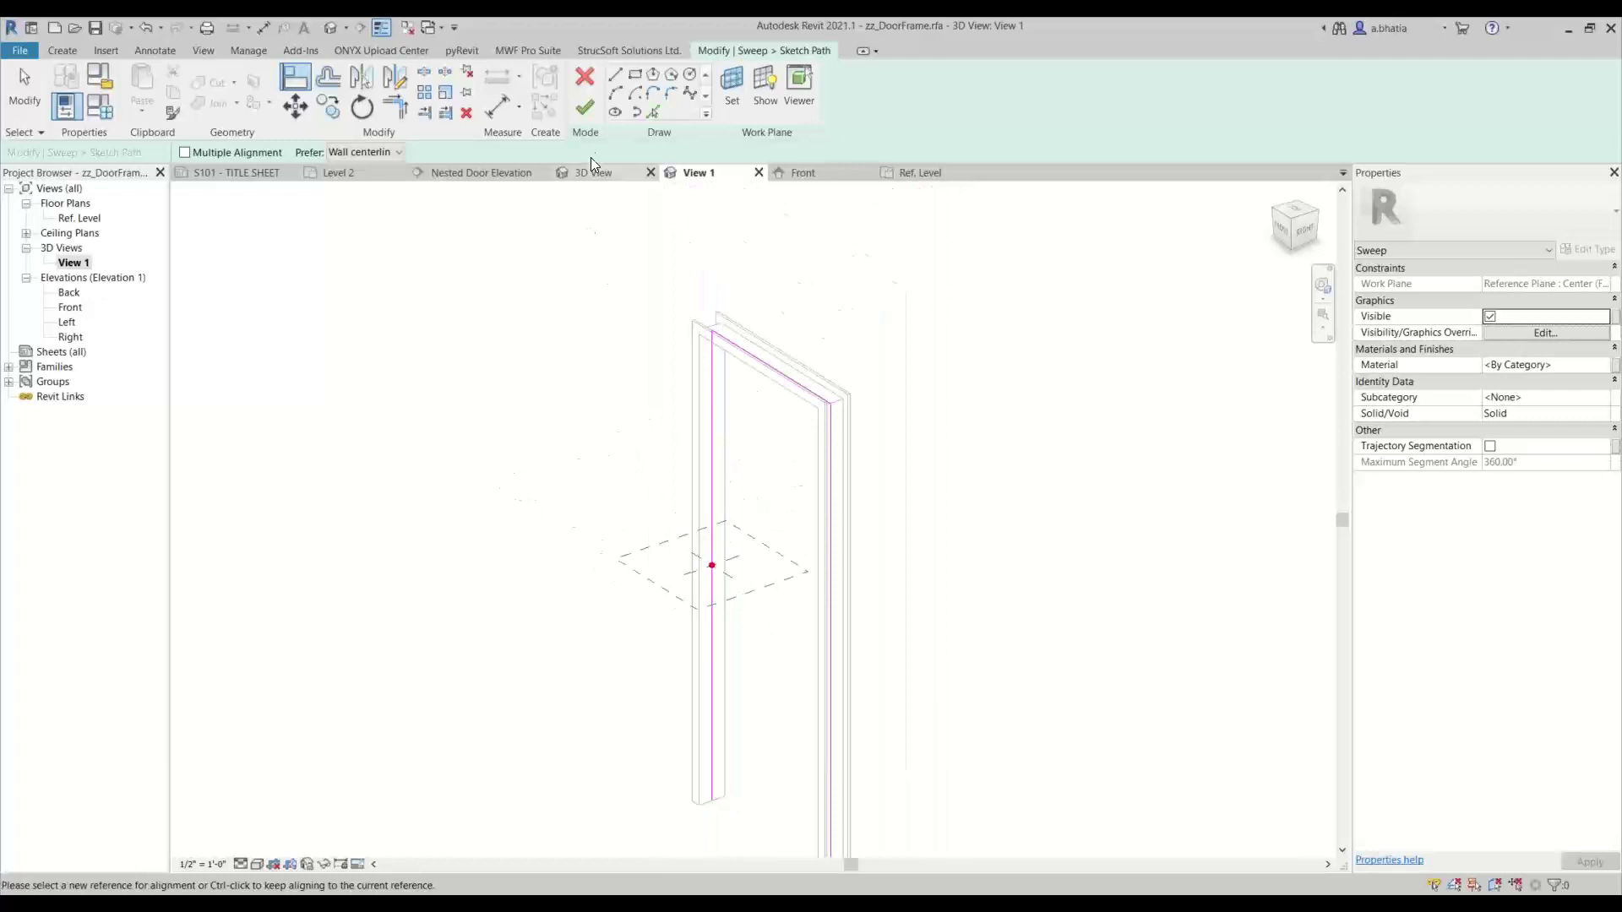
{"action": "left_click", "coordinate": [585, 110]}
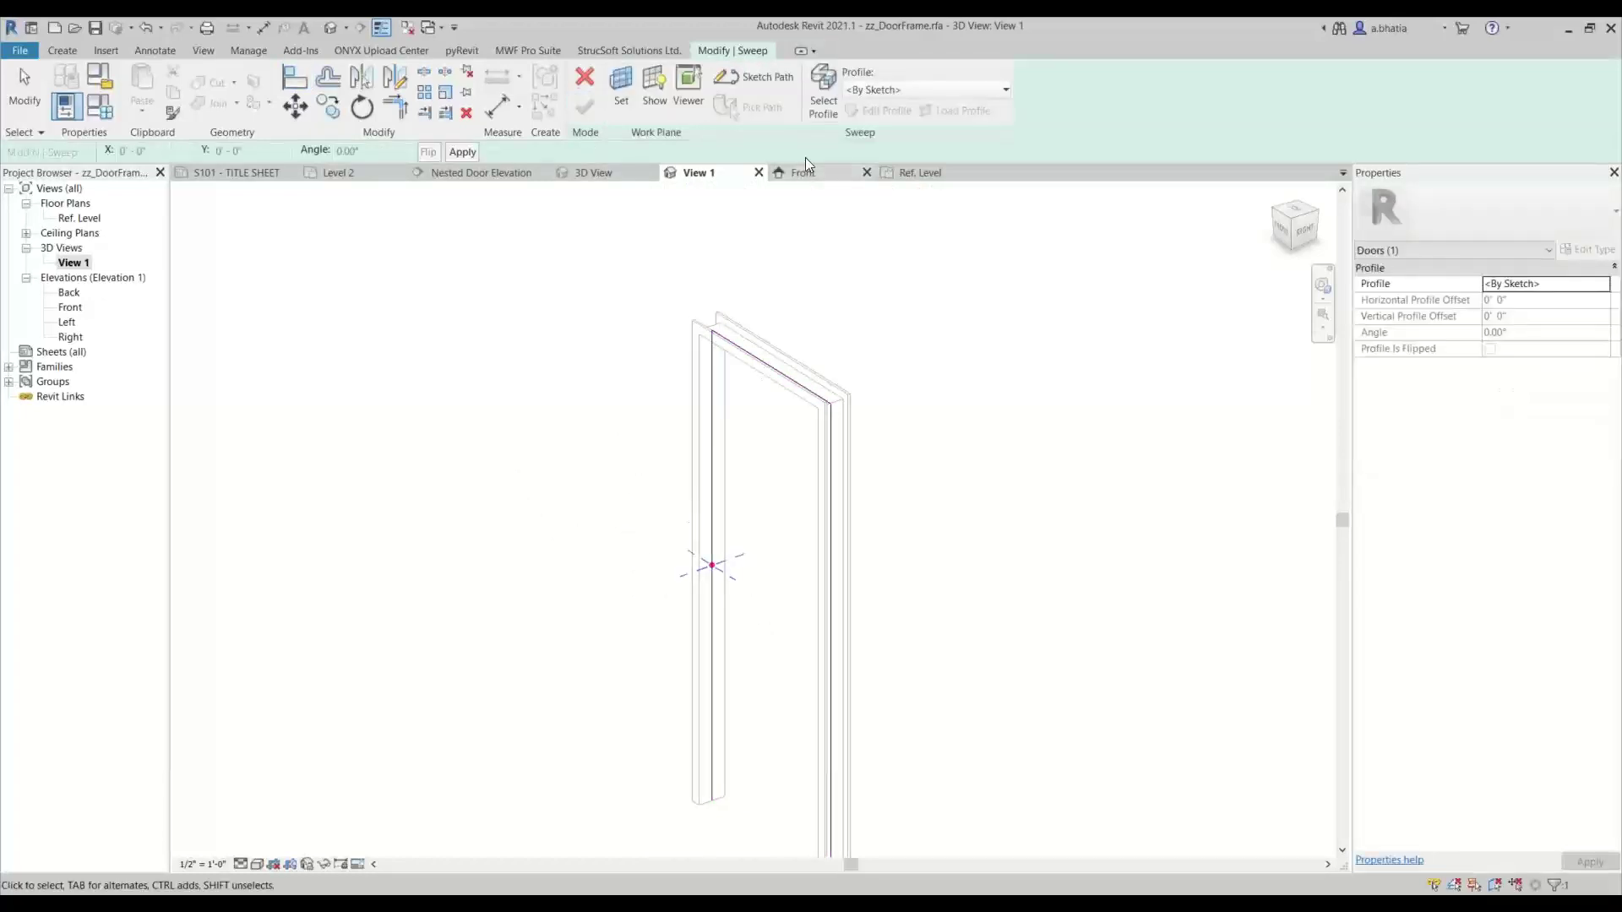
Start editing the sweep's sketched profile and open the Ref. Level floor plan at the jamb holding the profile plane.
{"action": "left_click", "coordinate": [885, 111]}
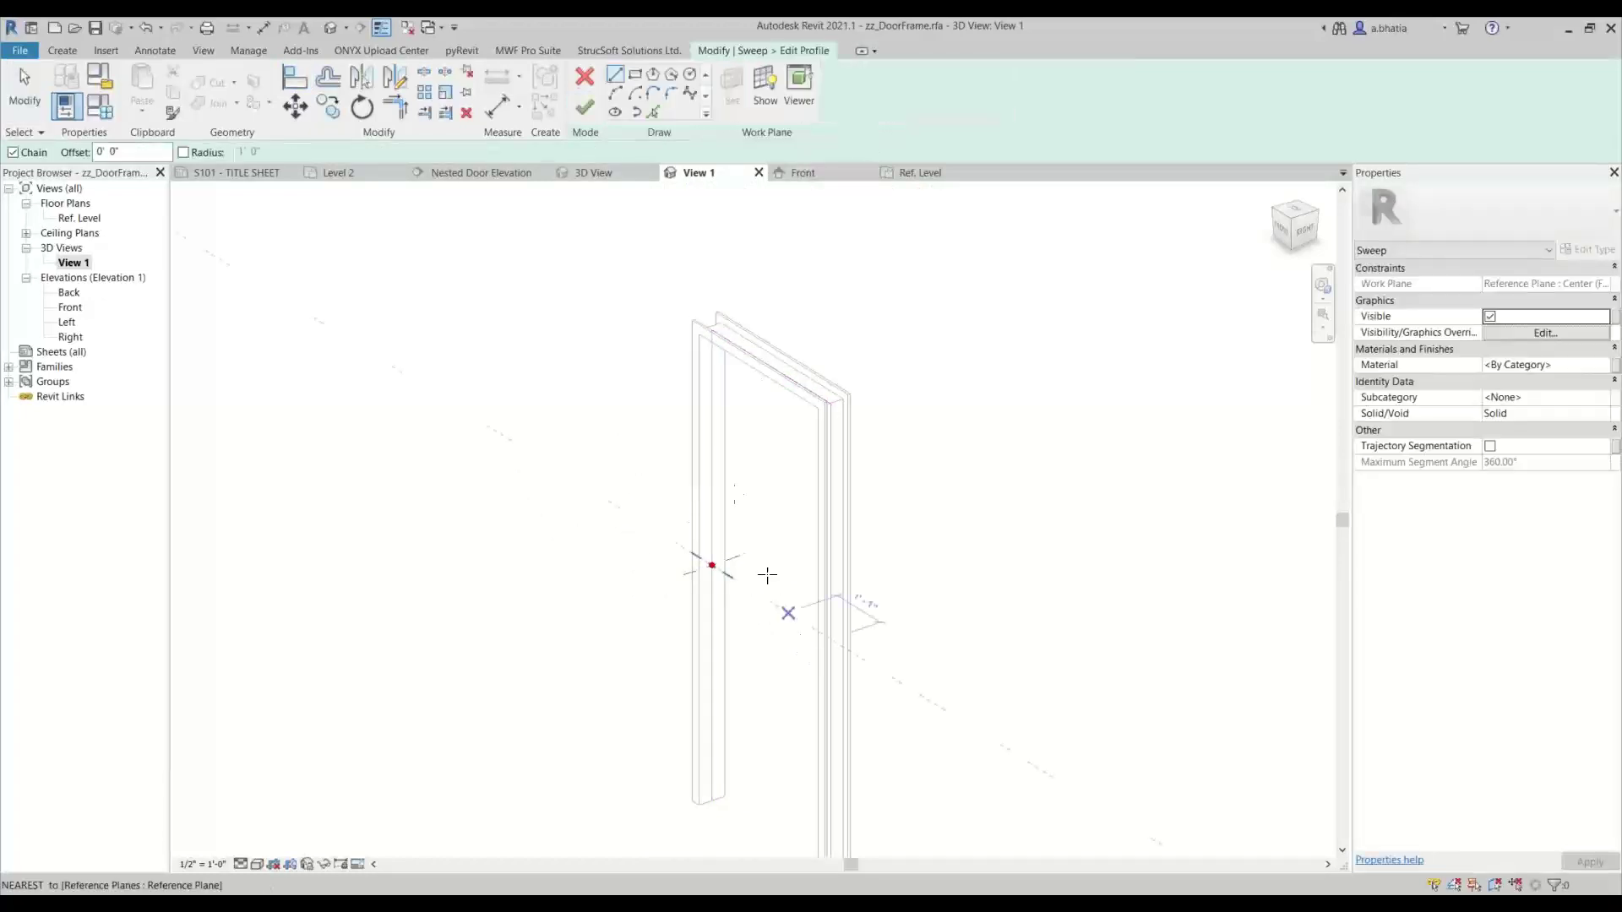
{"action": "double_click", "coordinate": [79, 217]}
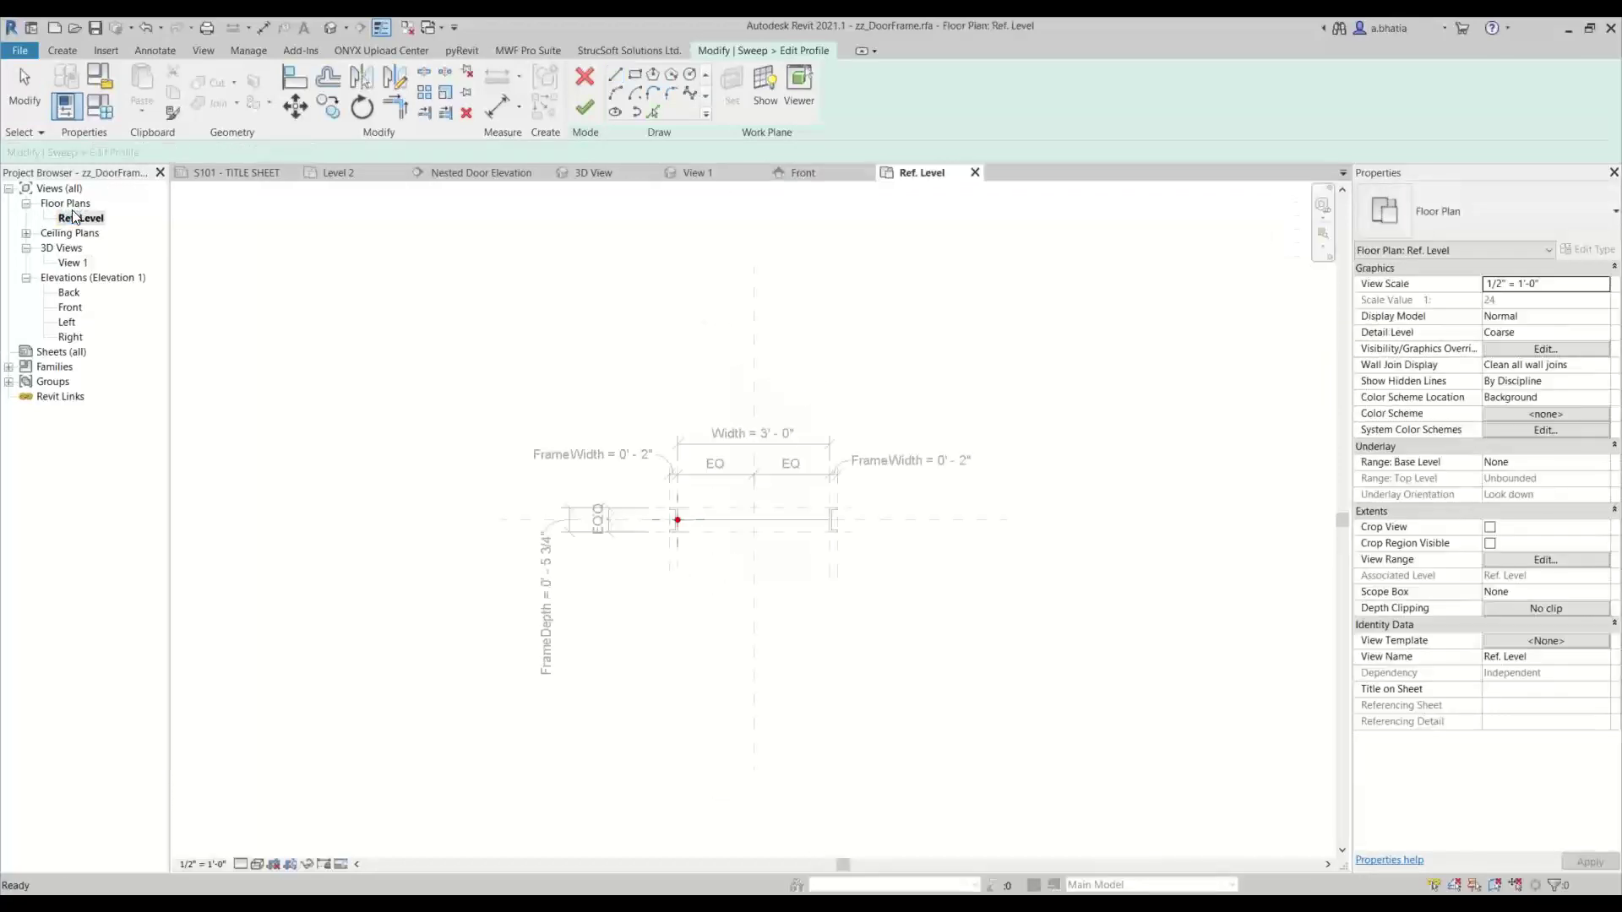
{"action": "scroll", "coordinate": [651, 514], "scroll_direction": "up", "scroll_amount": 4}
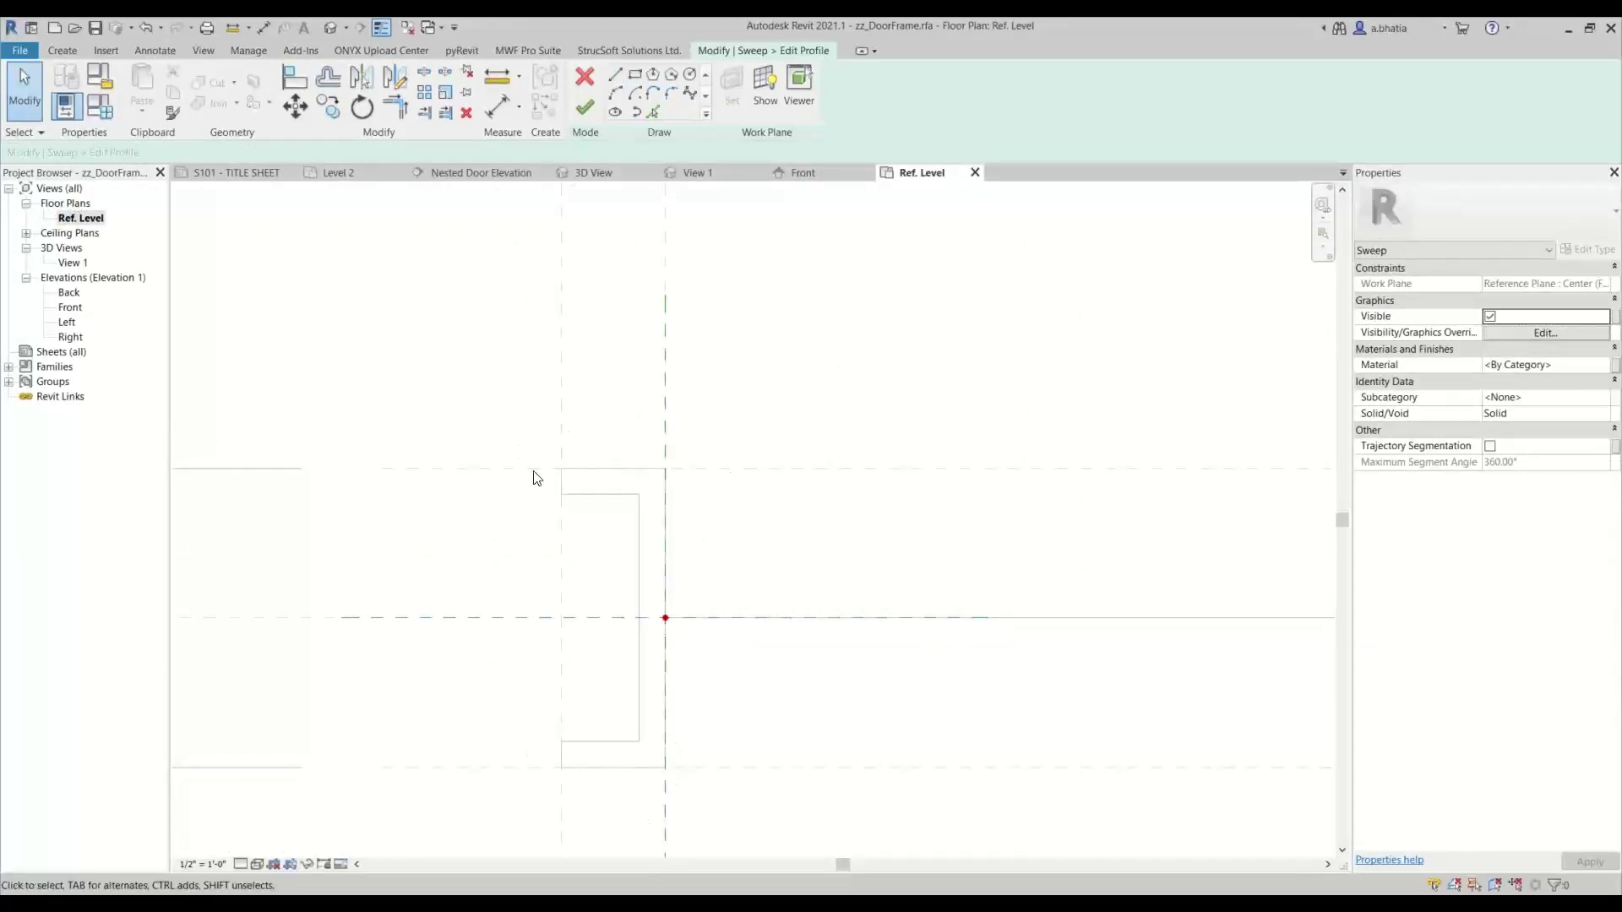
Pick the jamb section's outer, inner, flange and end edges as profile lines with a 0' 0" offset.
{"action": "left_click", "coordinate": [651, 111]}
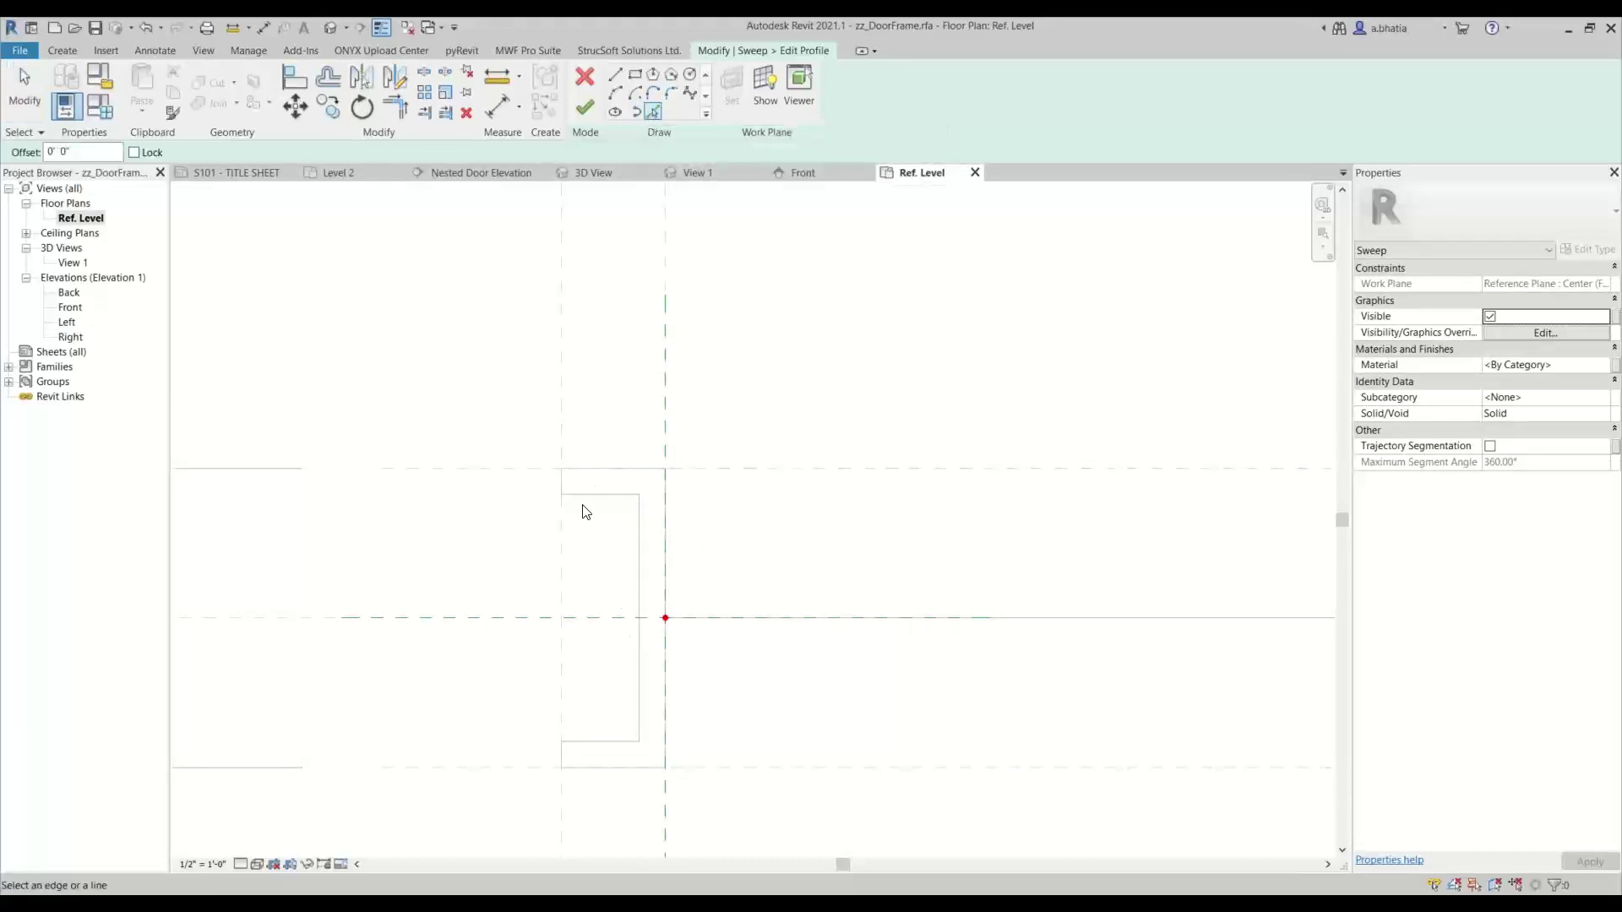
{"action": "left_click", "coordinate": [558, 482]}
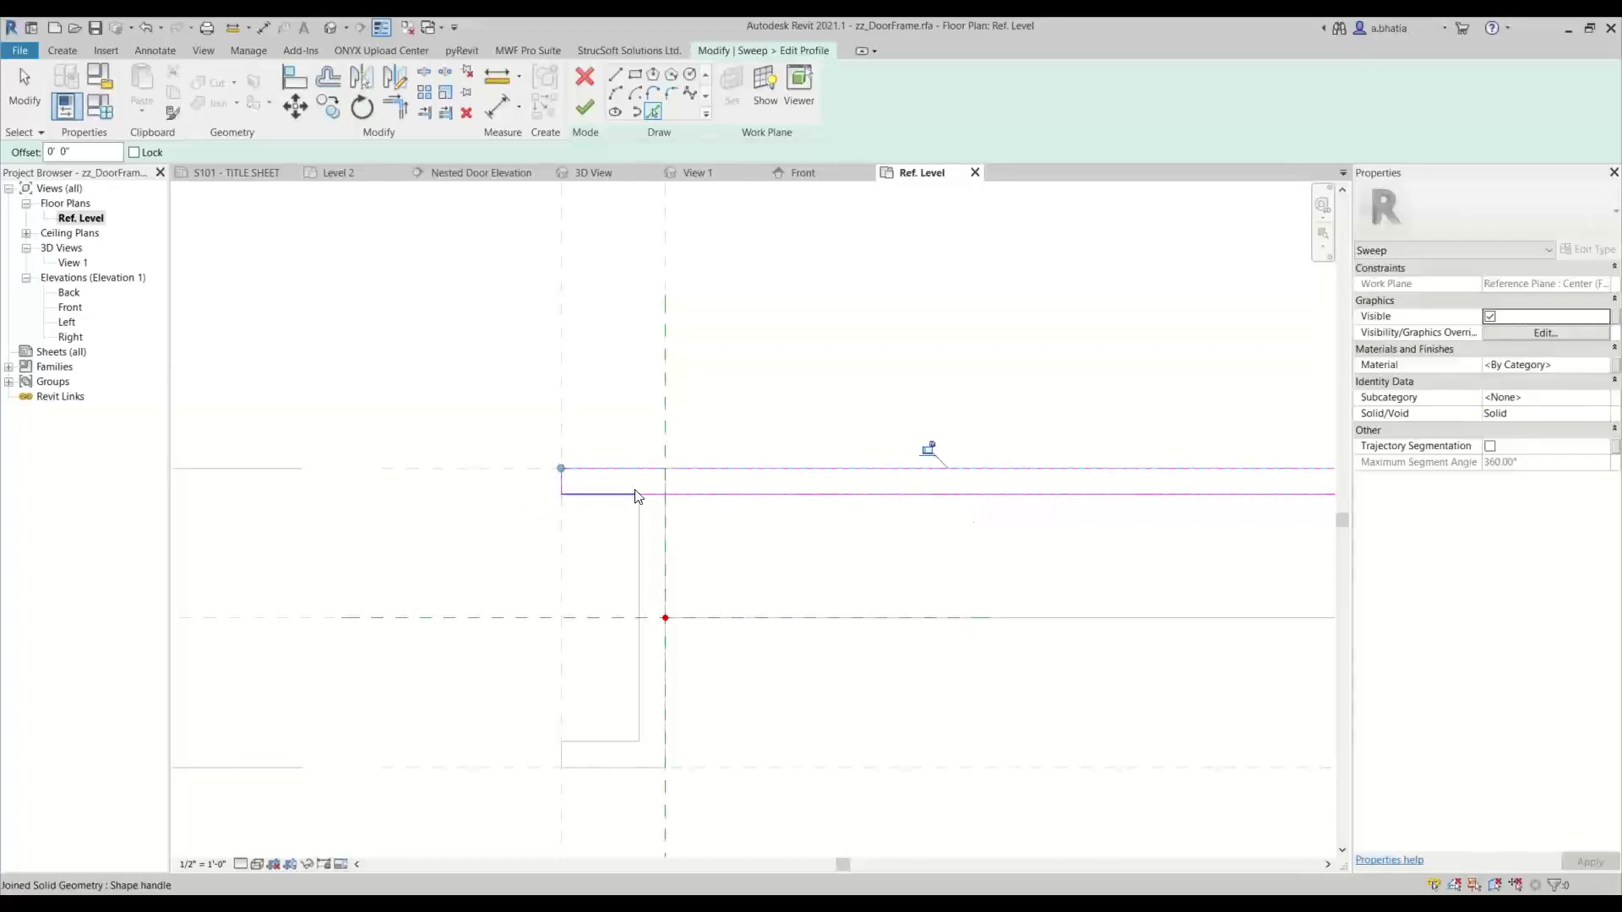
{"action": "left_click", "coordinate": [666, 551]}
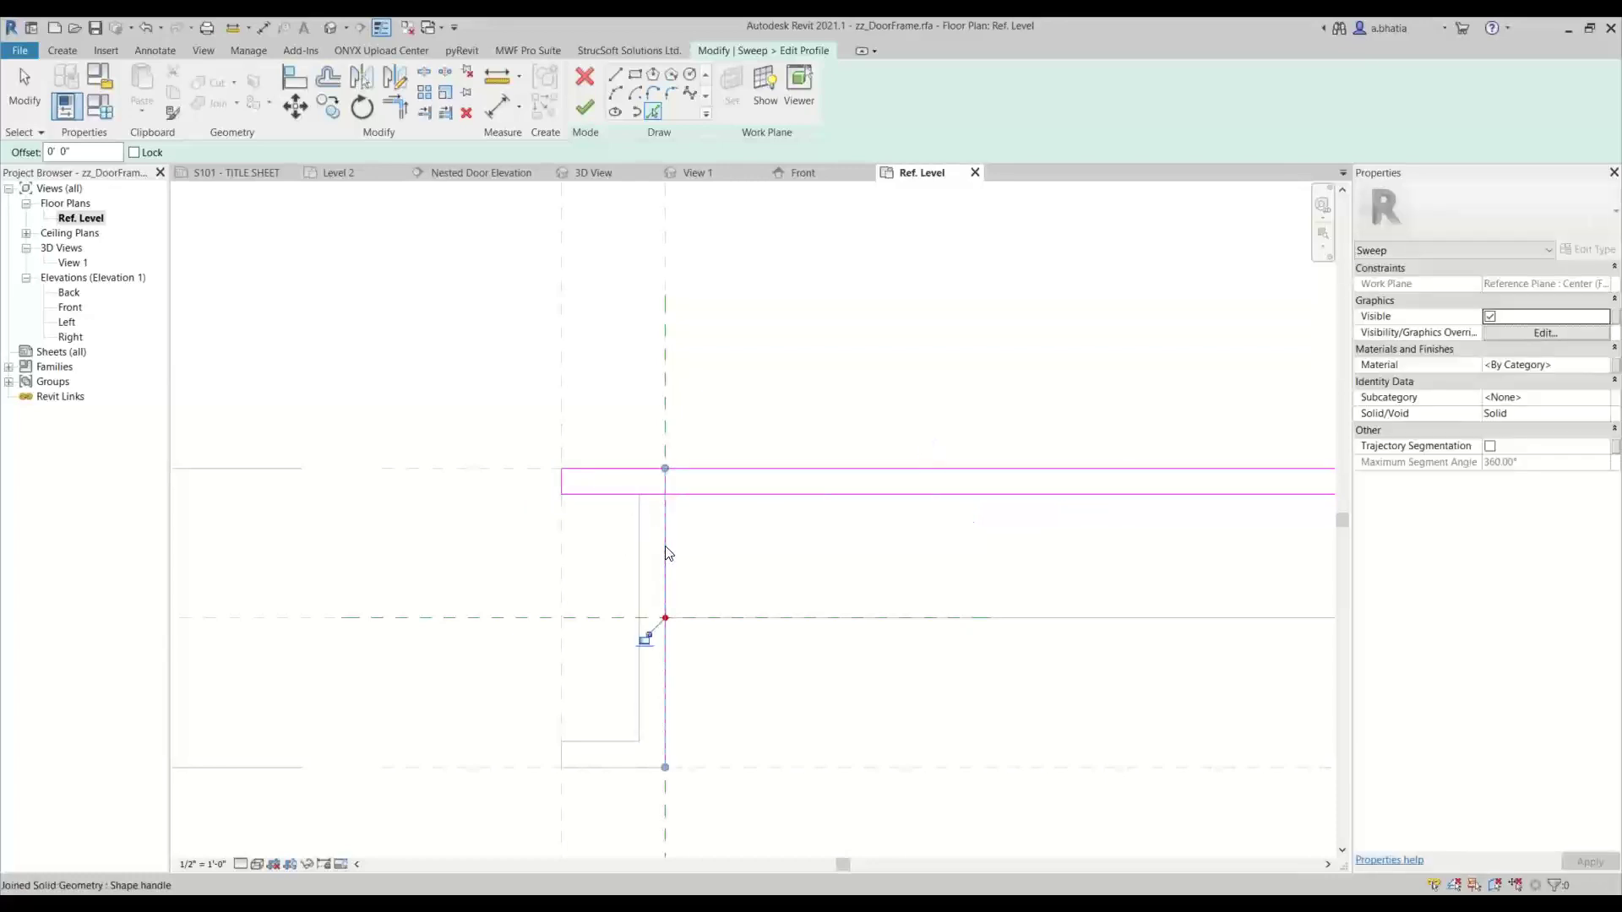
{"action": "left_click", "coordinate": [613, 768]}
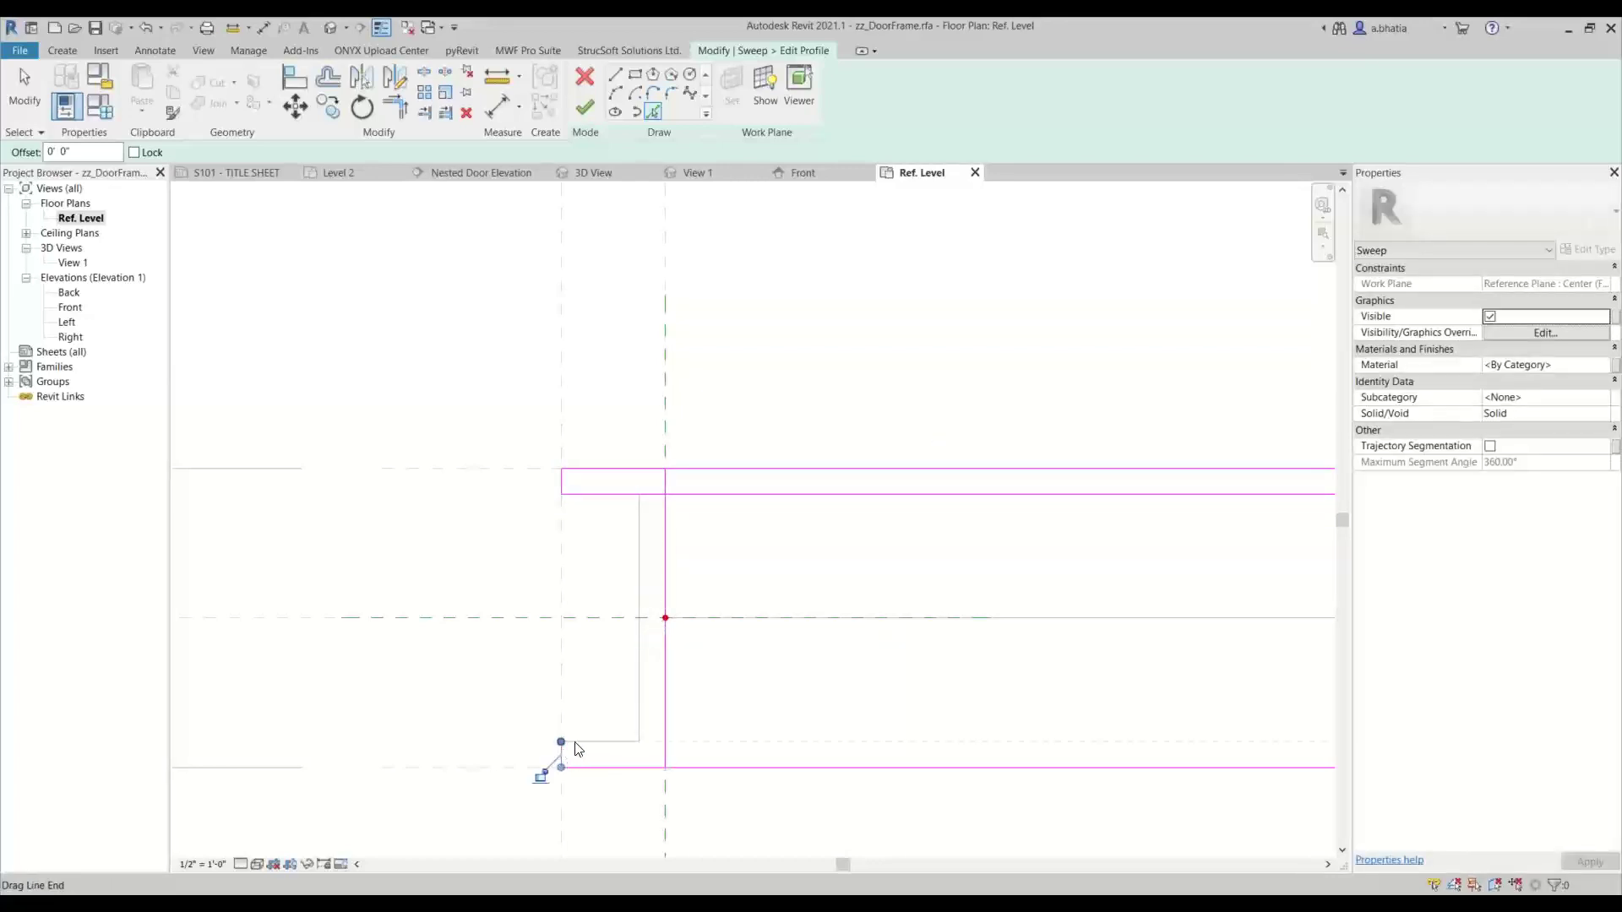
{"action": "left_click", "coordinate": [925, 741]}
{"action": "left_click", "coordinate": [639, 680]}
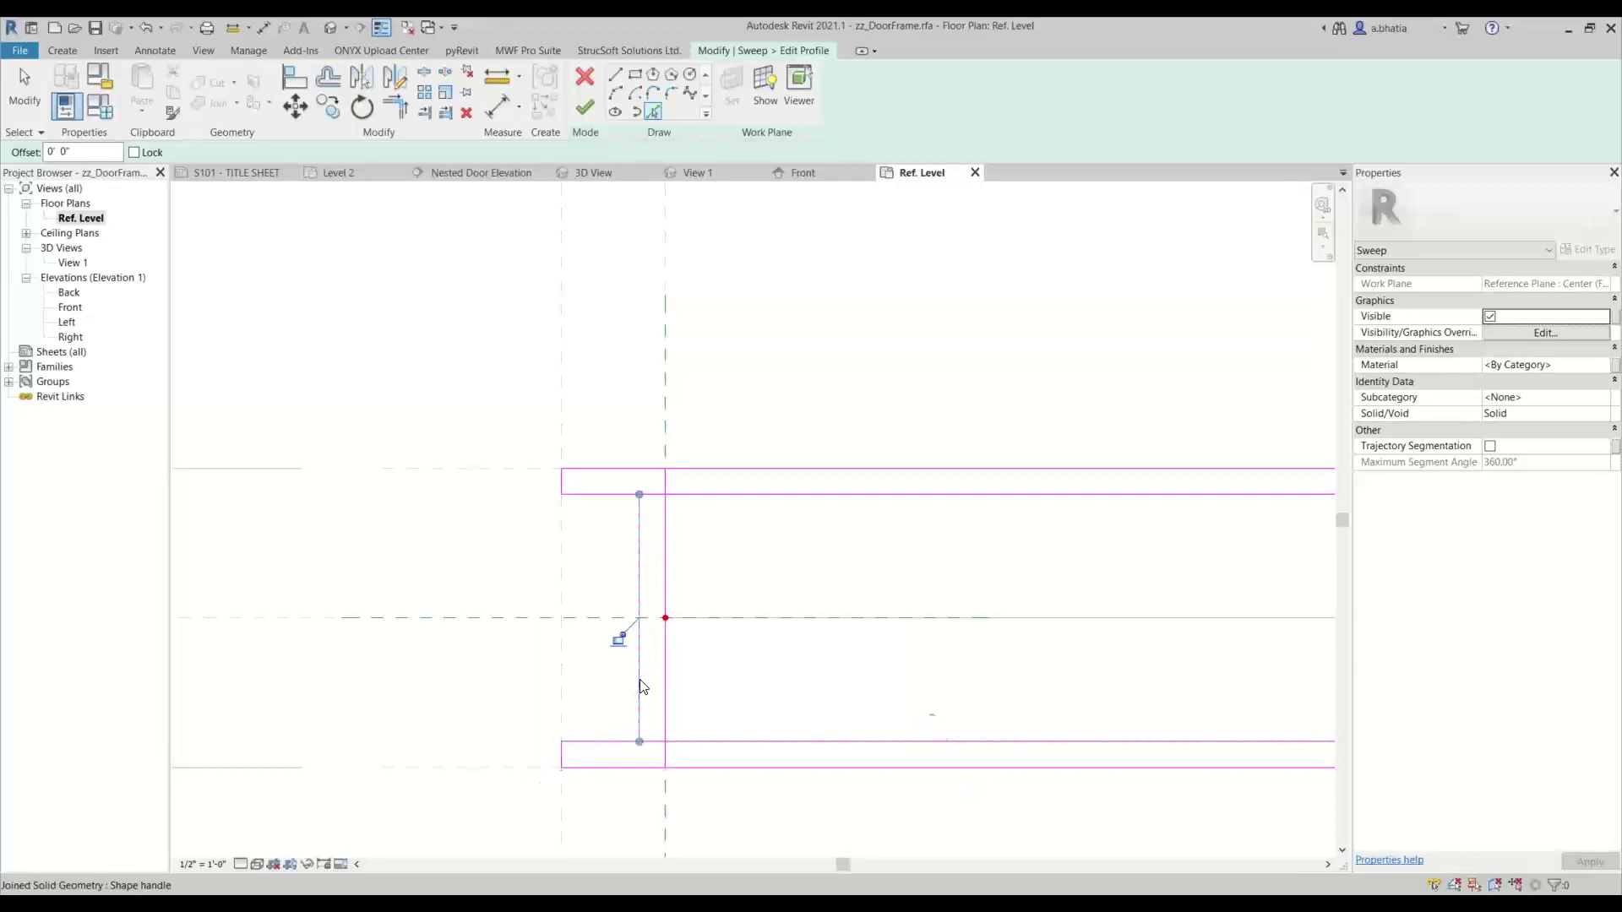
Trim the profile lines at their corners to form one closed C-shaped outline of the jamb section.
{"action": "left_click", "coordinate": [391, 108]}
{"action": "left_click", "coordinate": [592, 494]}
{"action": "left_click", "coordinate": [640, 512]}
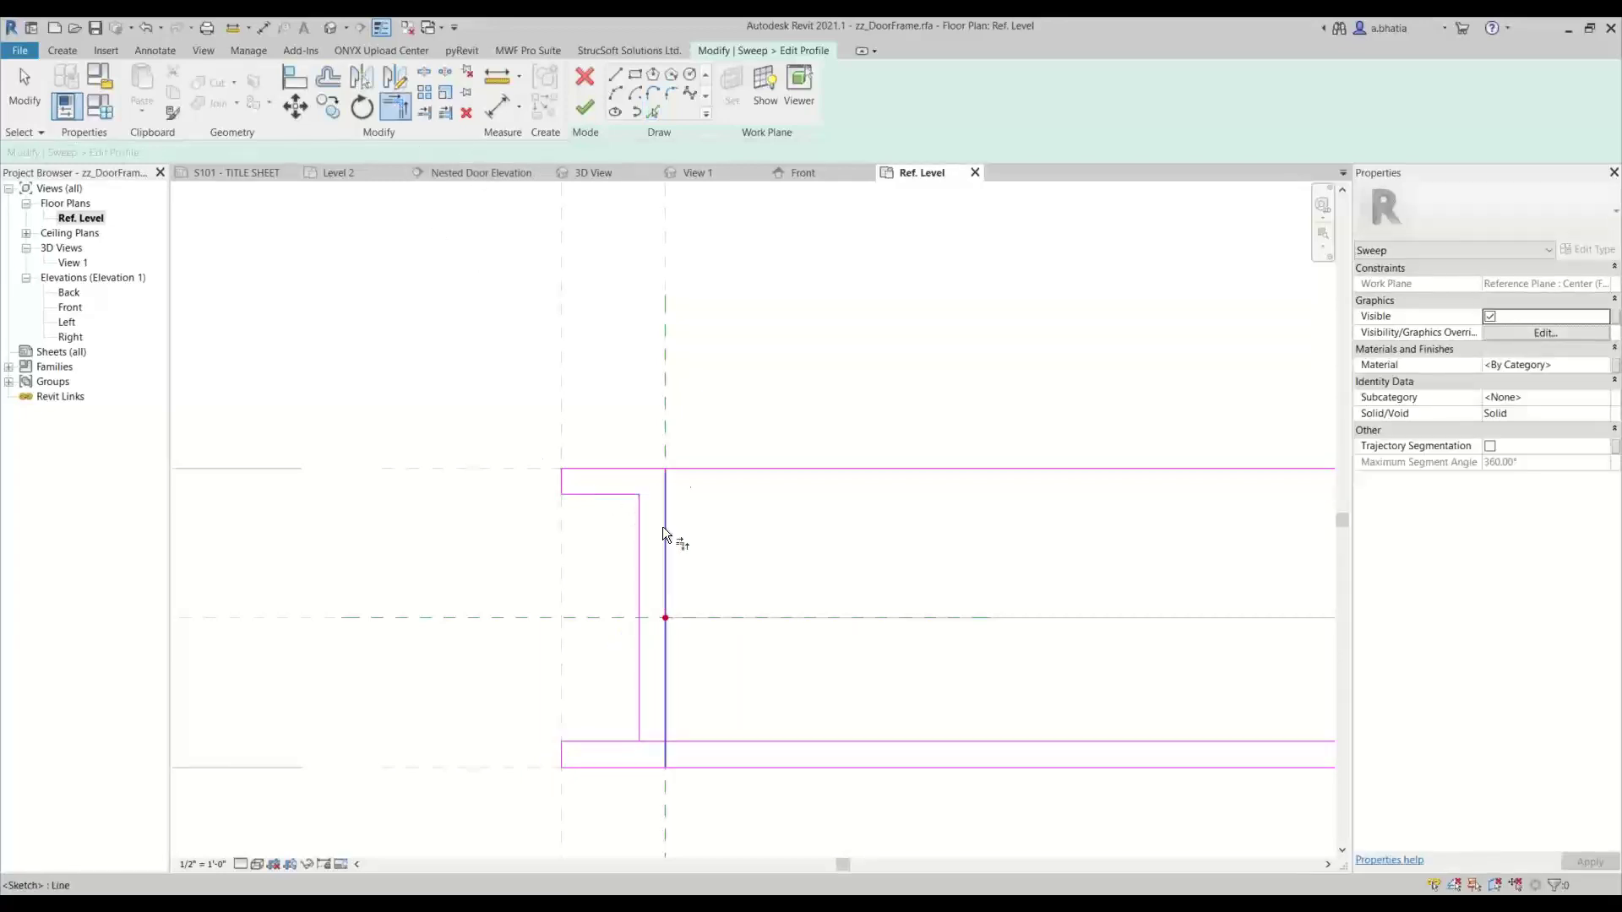
{"action": "left_click", "coordinate": [664, 525]}
{"action": "left_click", "coordinate": [663, 469]}
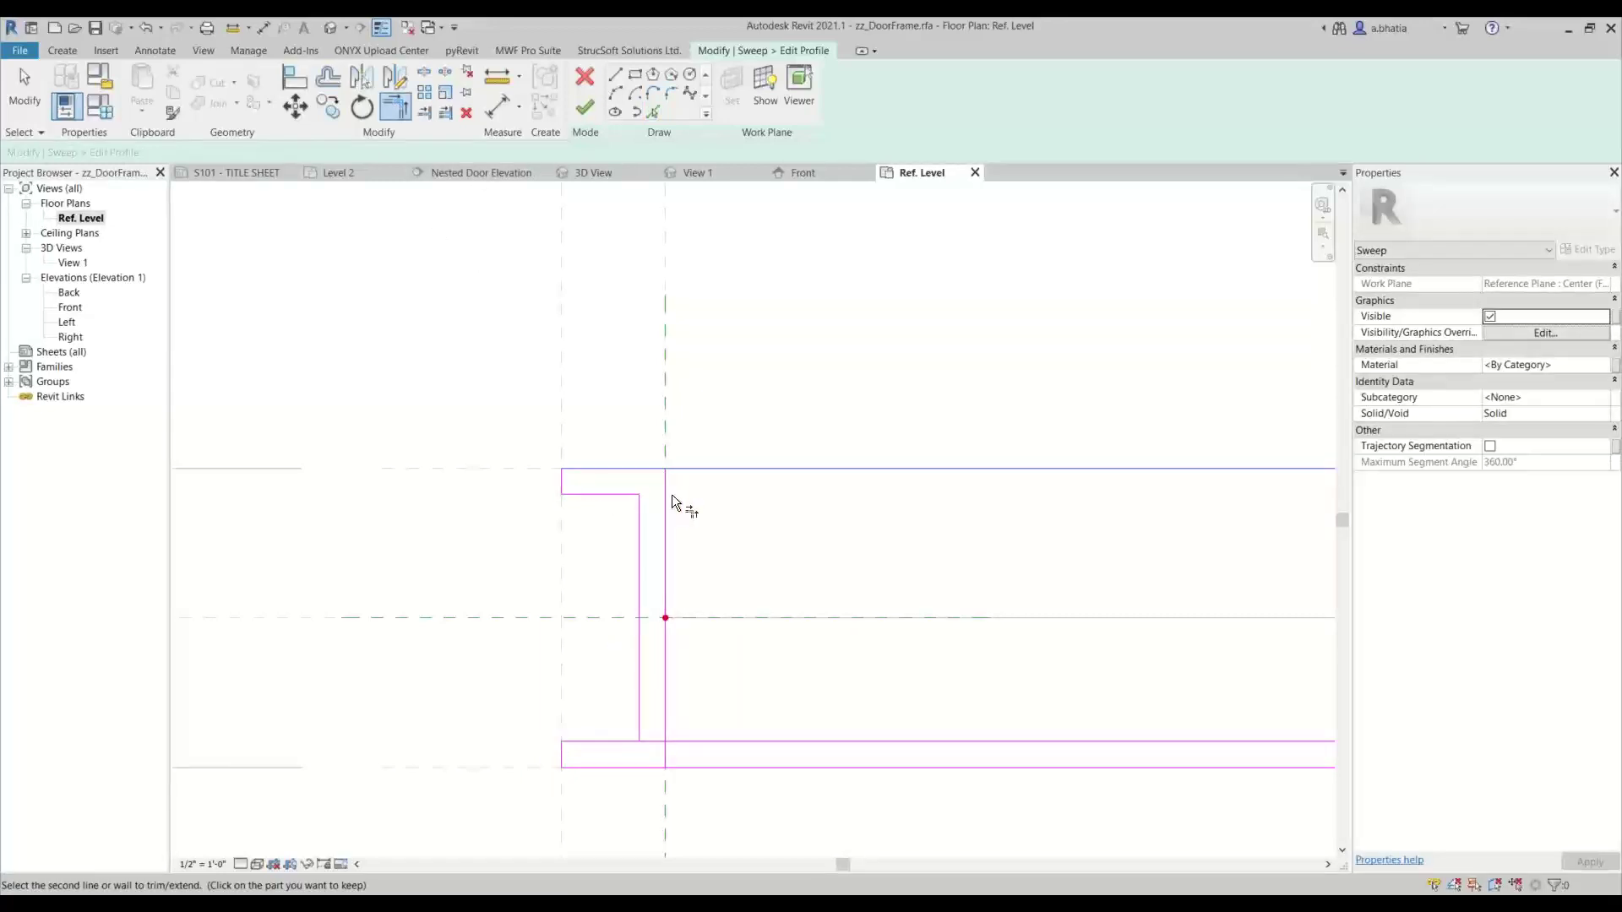
{"action": "left_click", "coordinate": [669, 692]}
{"action": "left_click", "coordinate": [641, 760]}
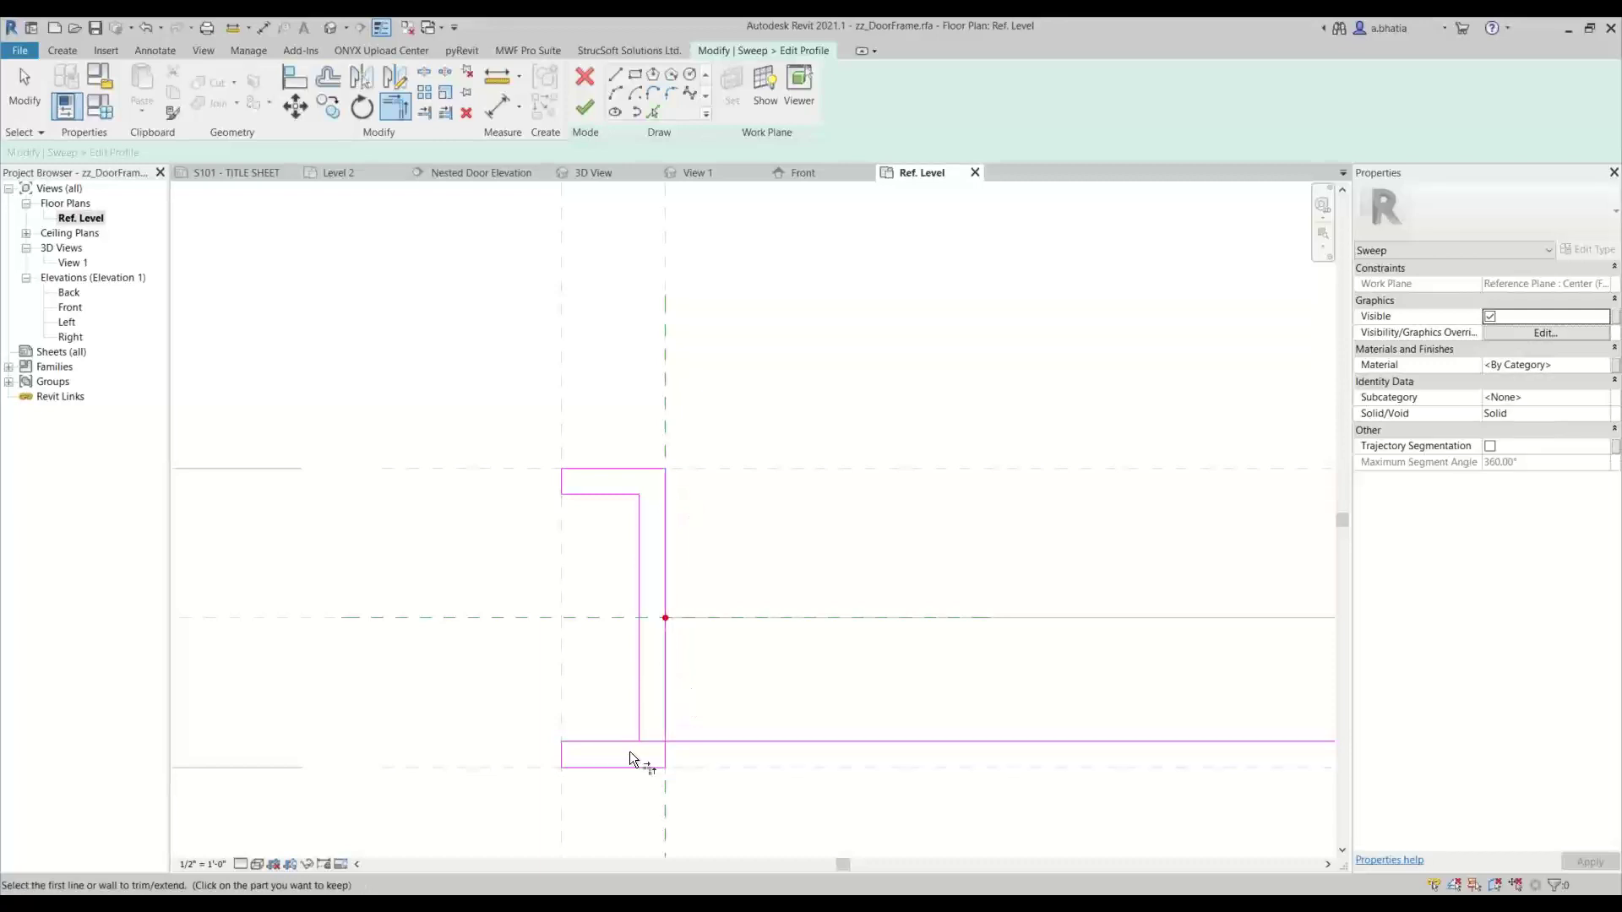
{"action": "left_click", "coordinate": [650, 705]}
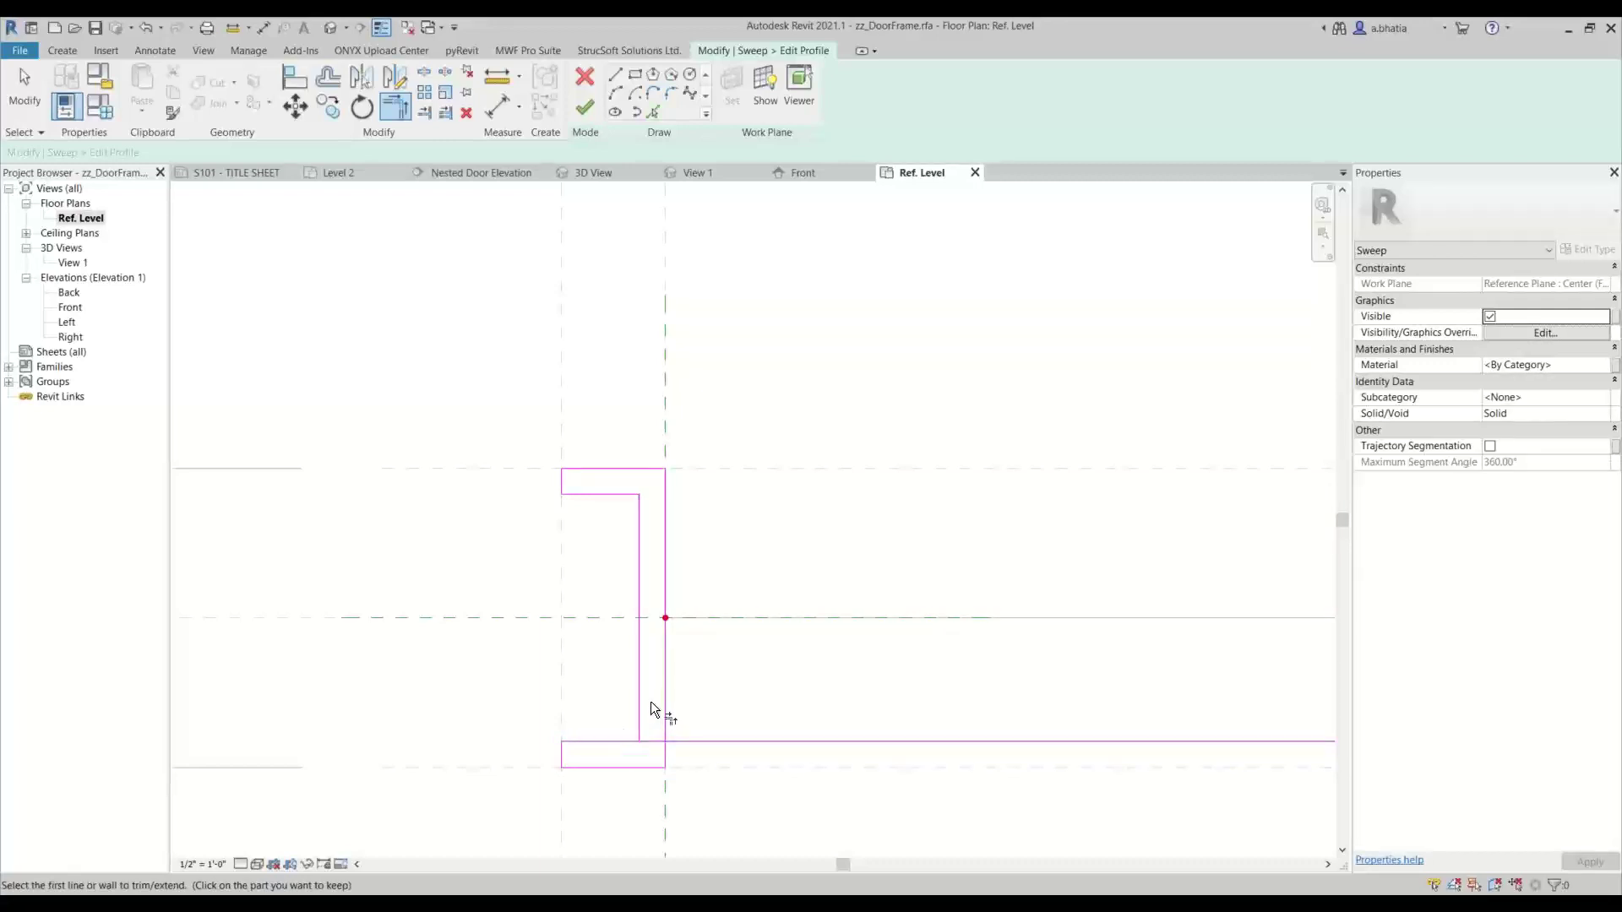
{"action": "left_click", "coordinate": [621, 732]}
Finish the profile sketch and complete the door frame sweep.
{"action": "scroll", "coordinate": [701, 677], "scroll_direction": "down", "scroll_amount": 7}
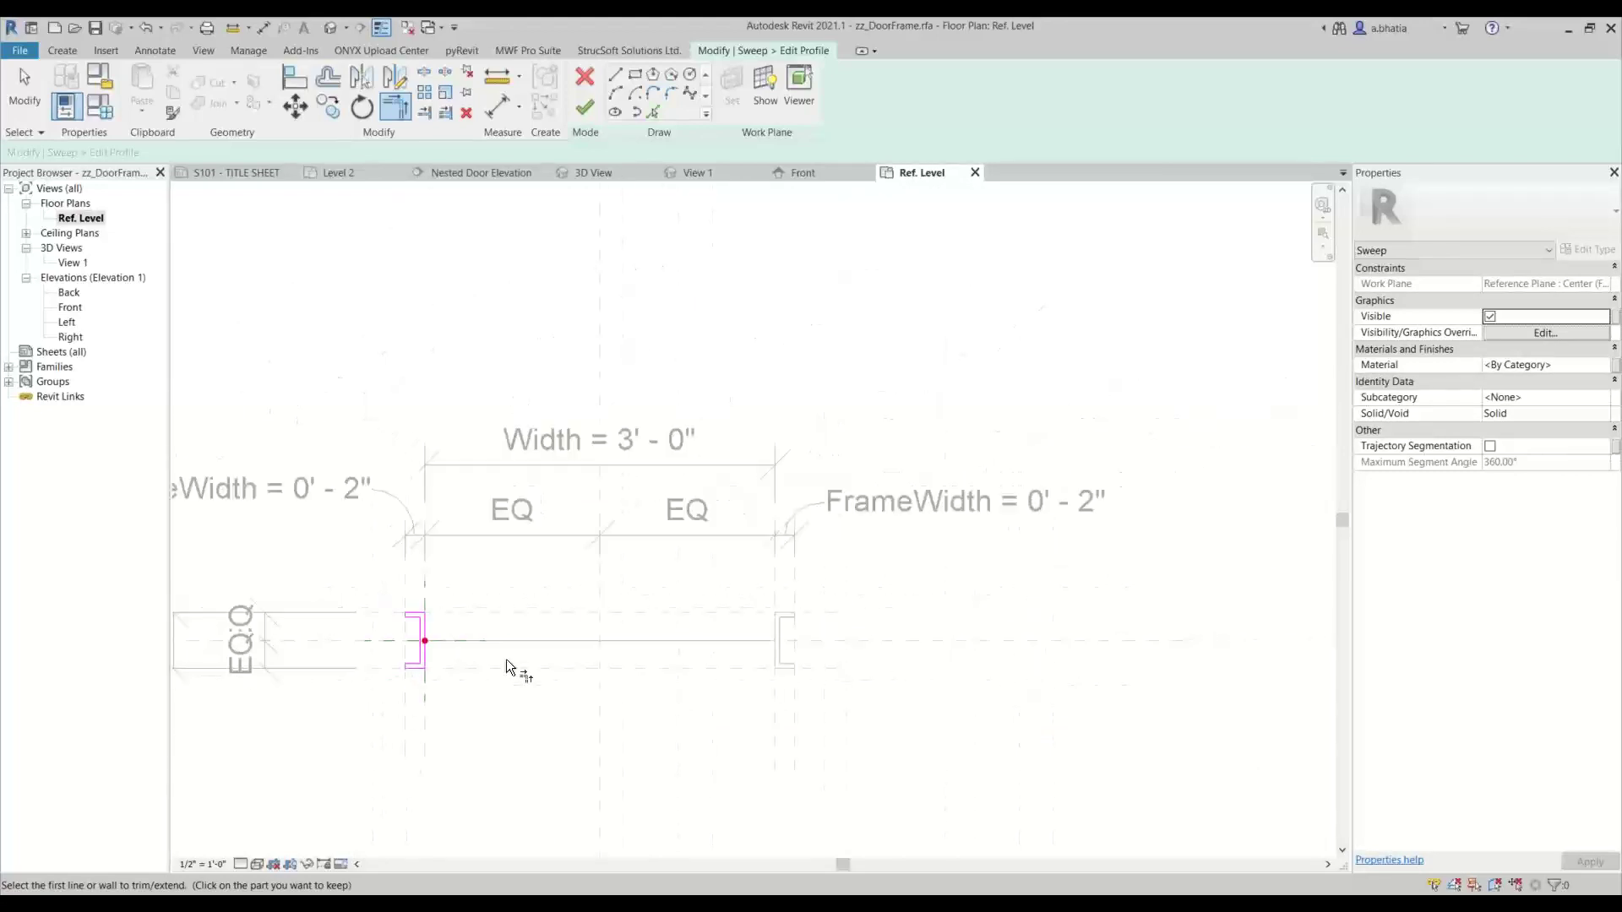
{"action": "left_click", "coordinate": [593, 112]}
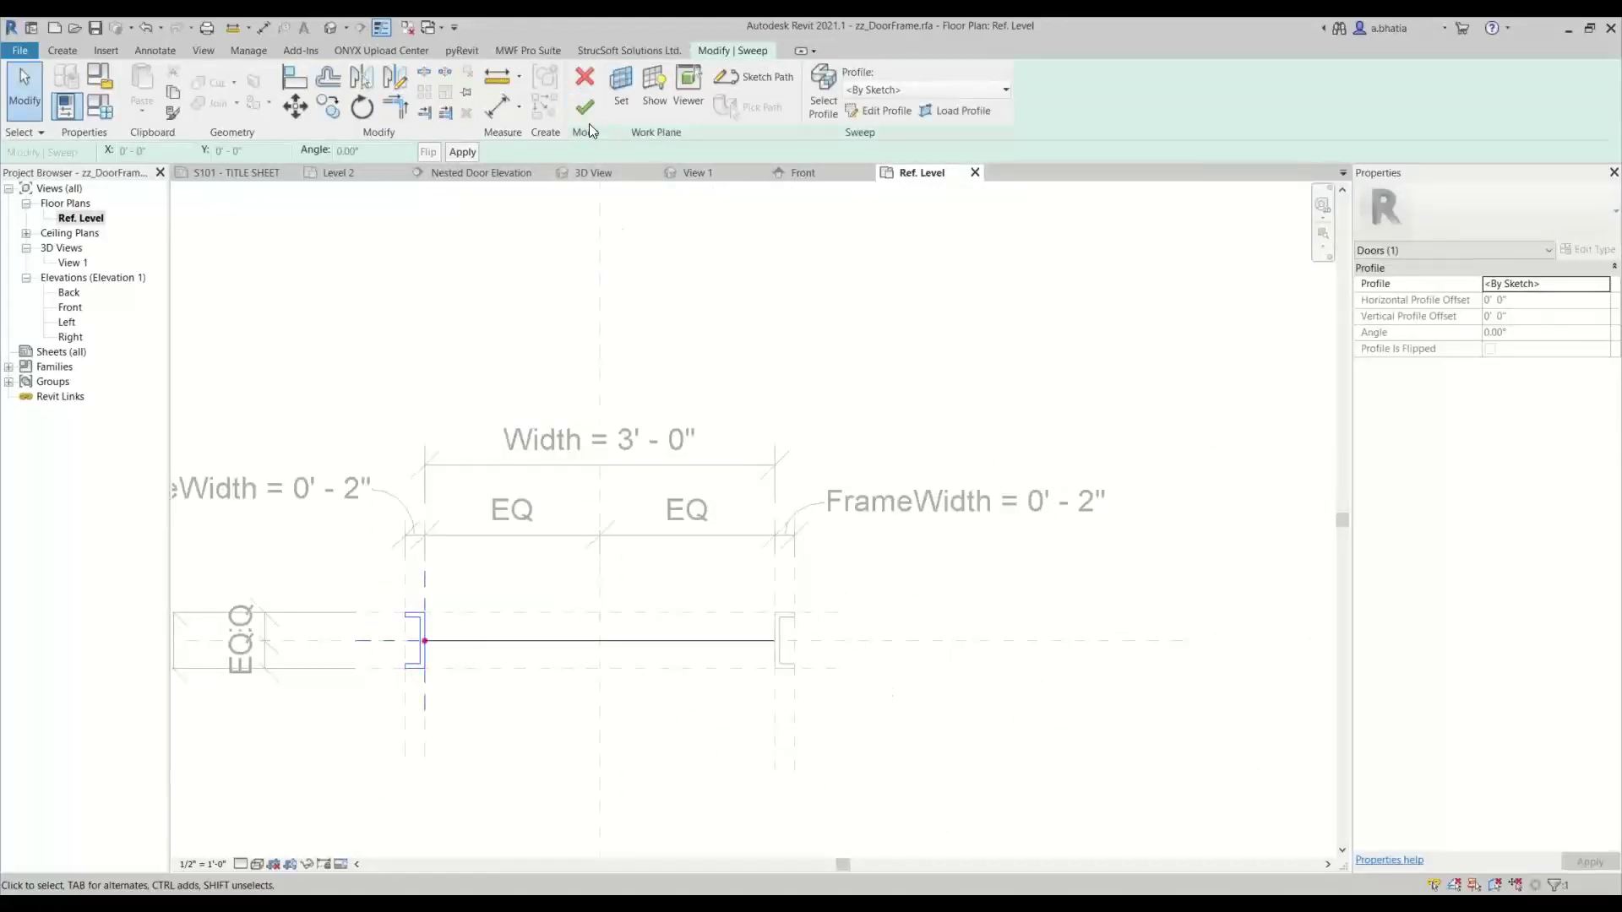
{"action": "left_click", "coordinate": [588, 101]}
{"action": "scroll", "coordinate": [902, 407], "scroll_direction": "down", "scroll_amount": 3}
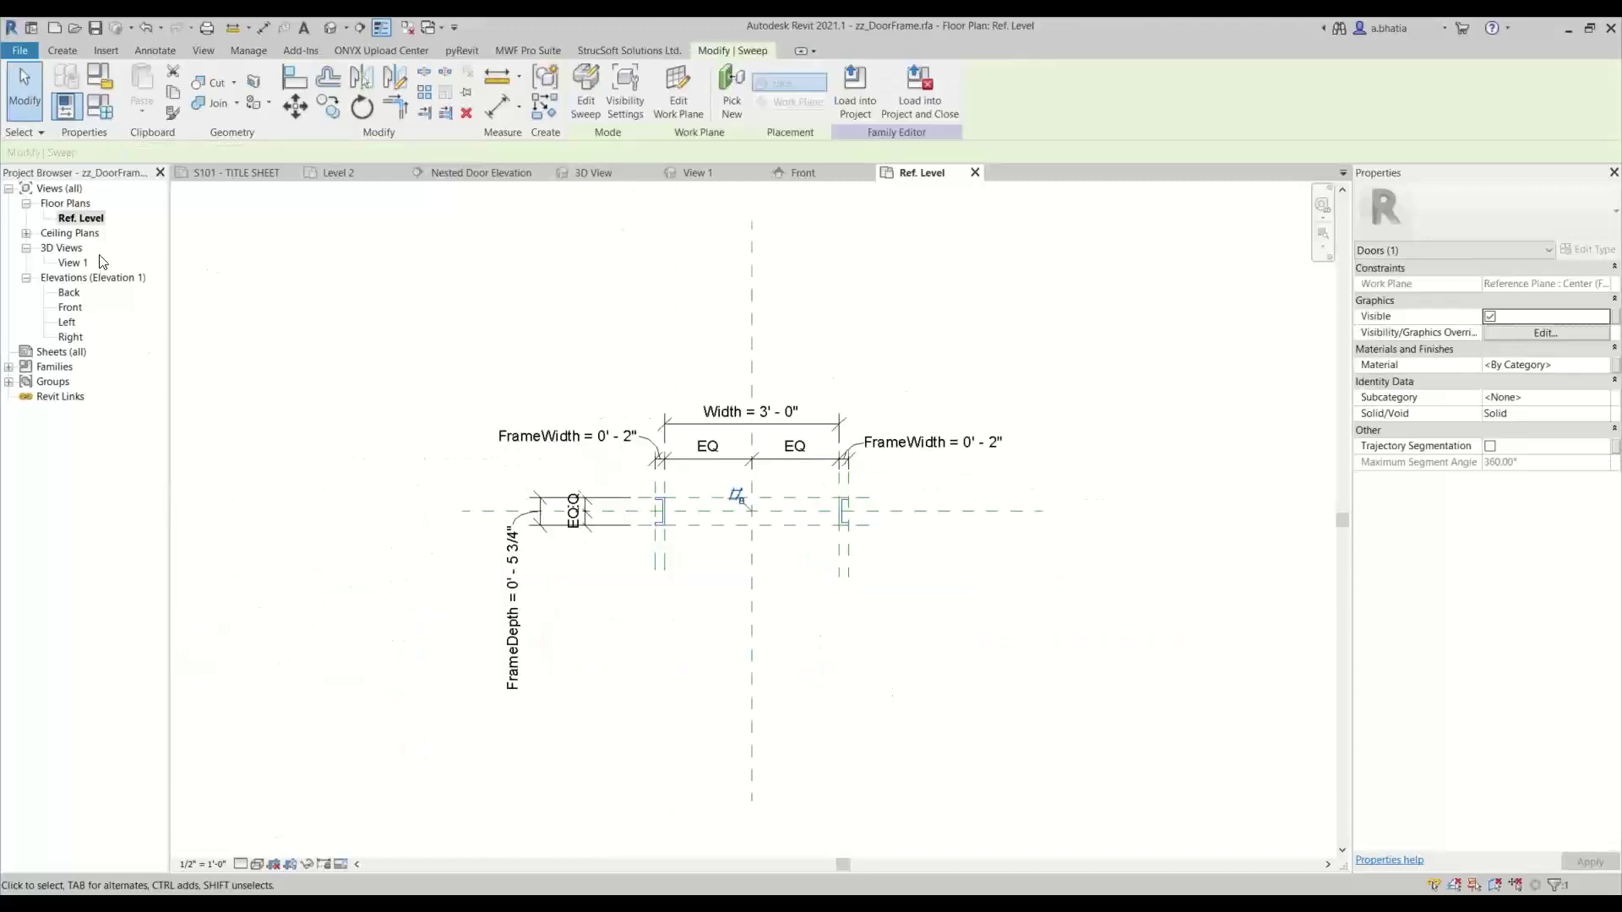
Open the View 1 3D view and examine the new frame sweep on the jambs and head.
{"action": "left_click", "coordinate": [73, 263]}
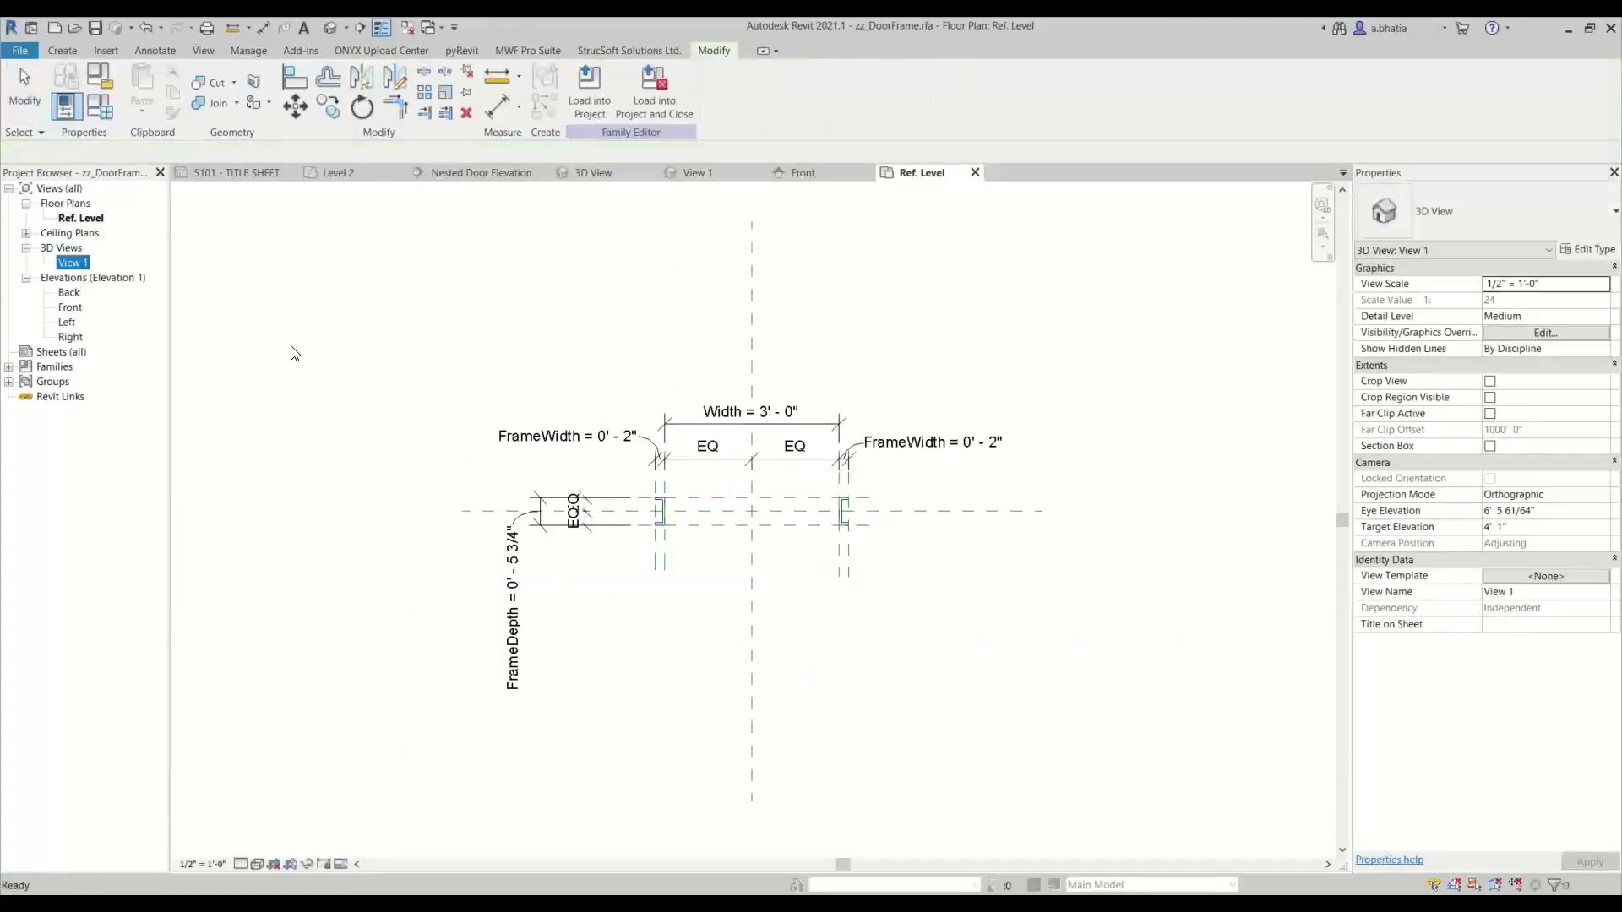
{"action": "double_click", "coordinate": [72, 263]}
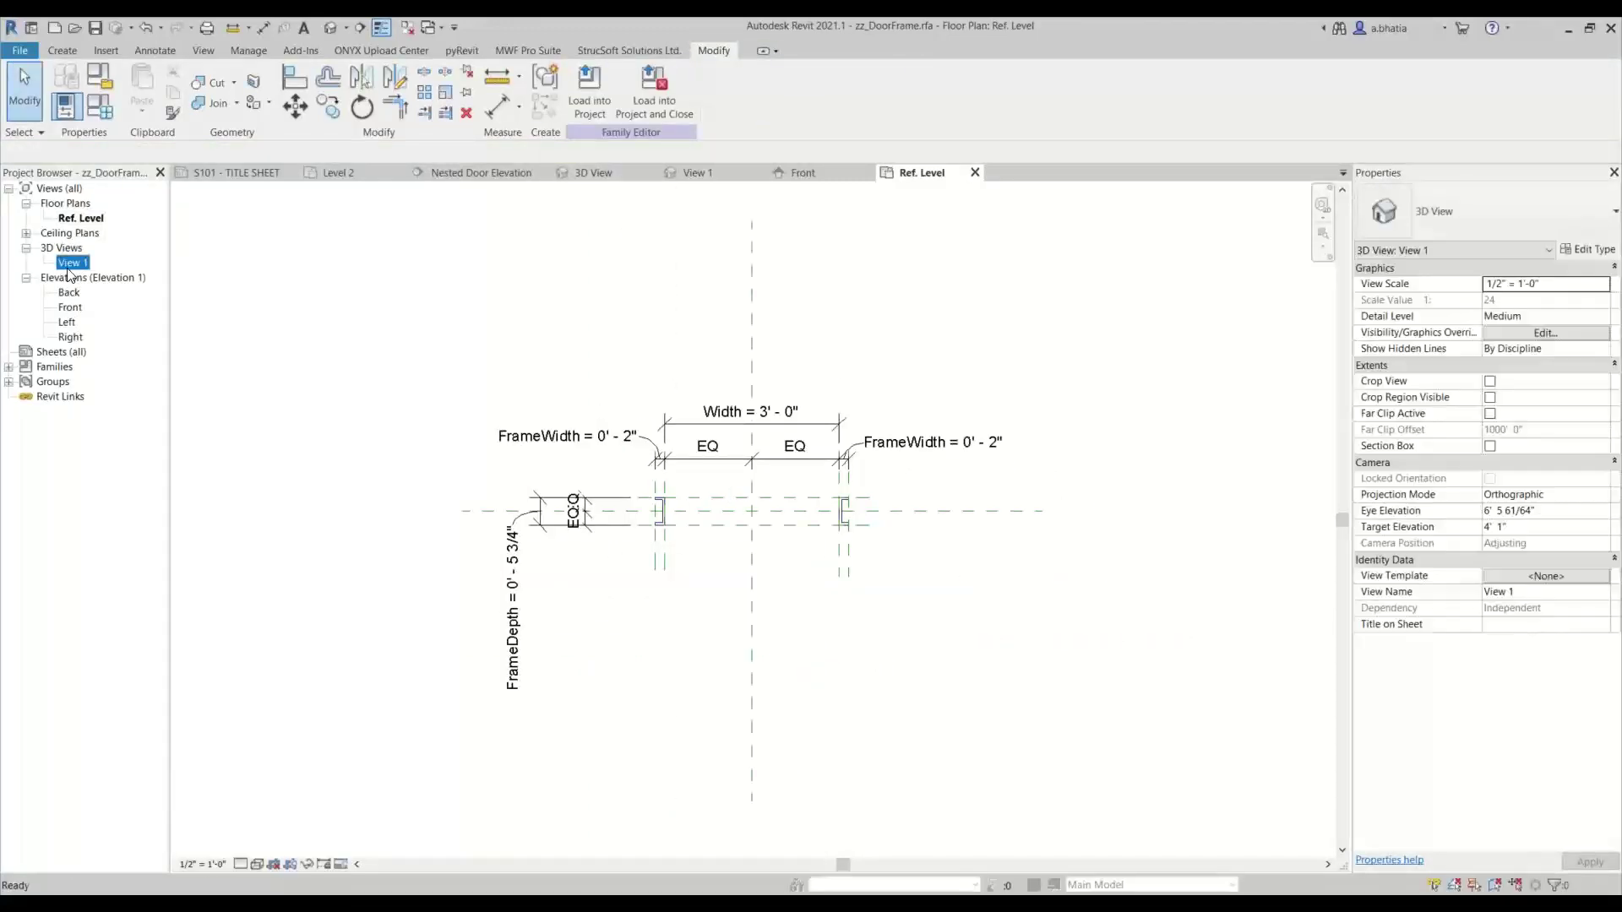
{"action": "scroll", "coordinate": [833, 369], "scroll_direction": "down", "scroll_amount": 2}
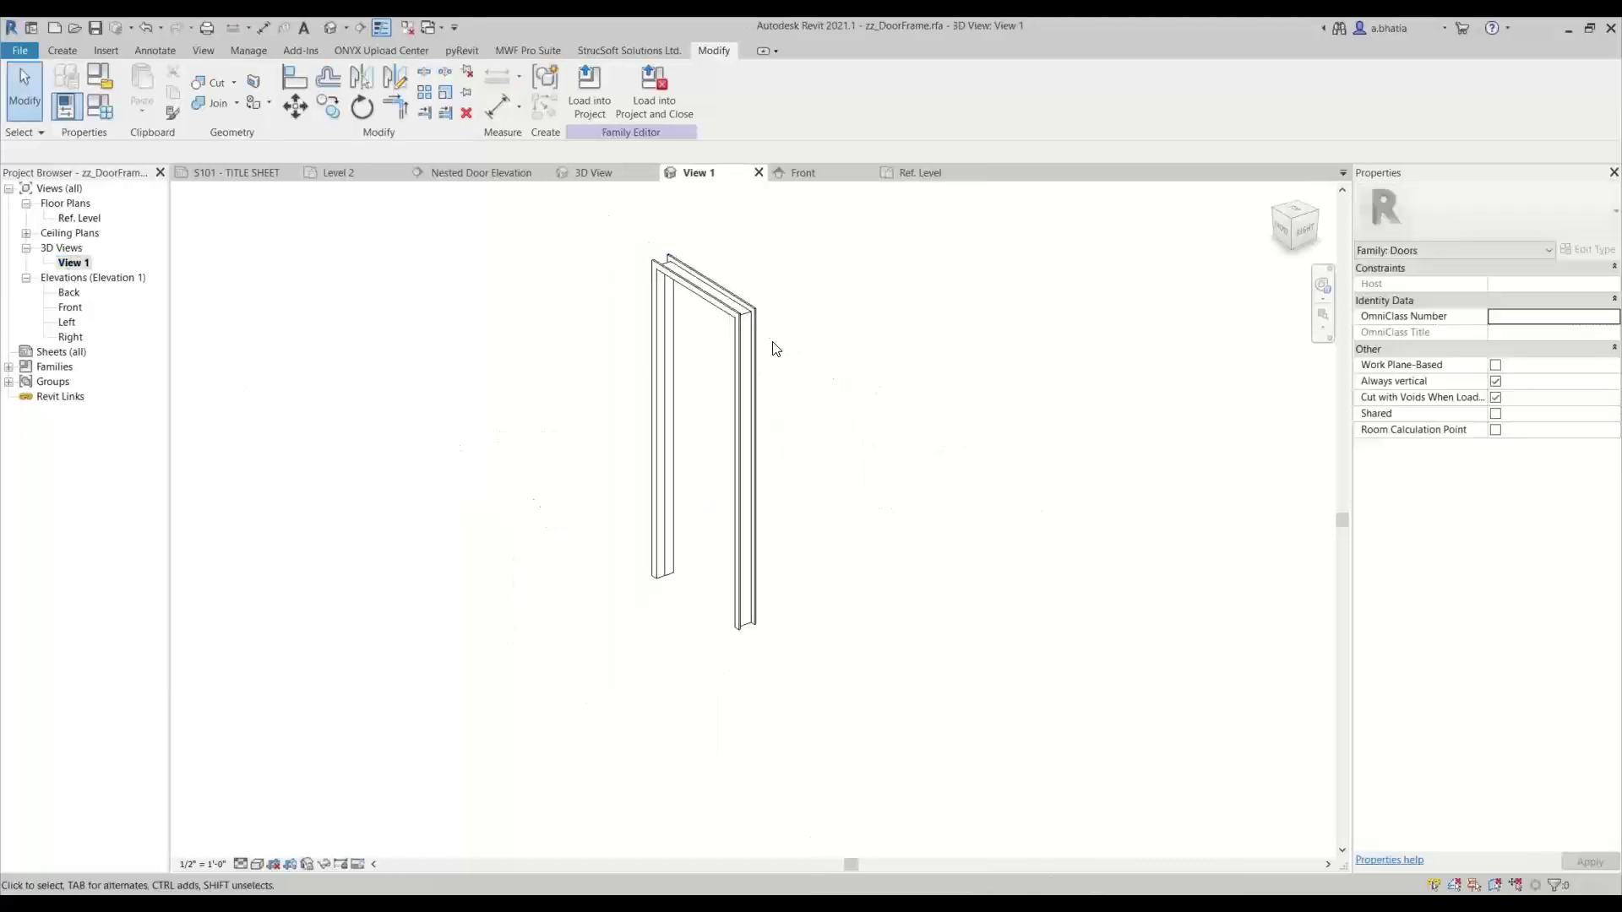
{"action": "left_click", "coordinate": [578, 464]}
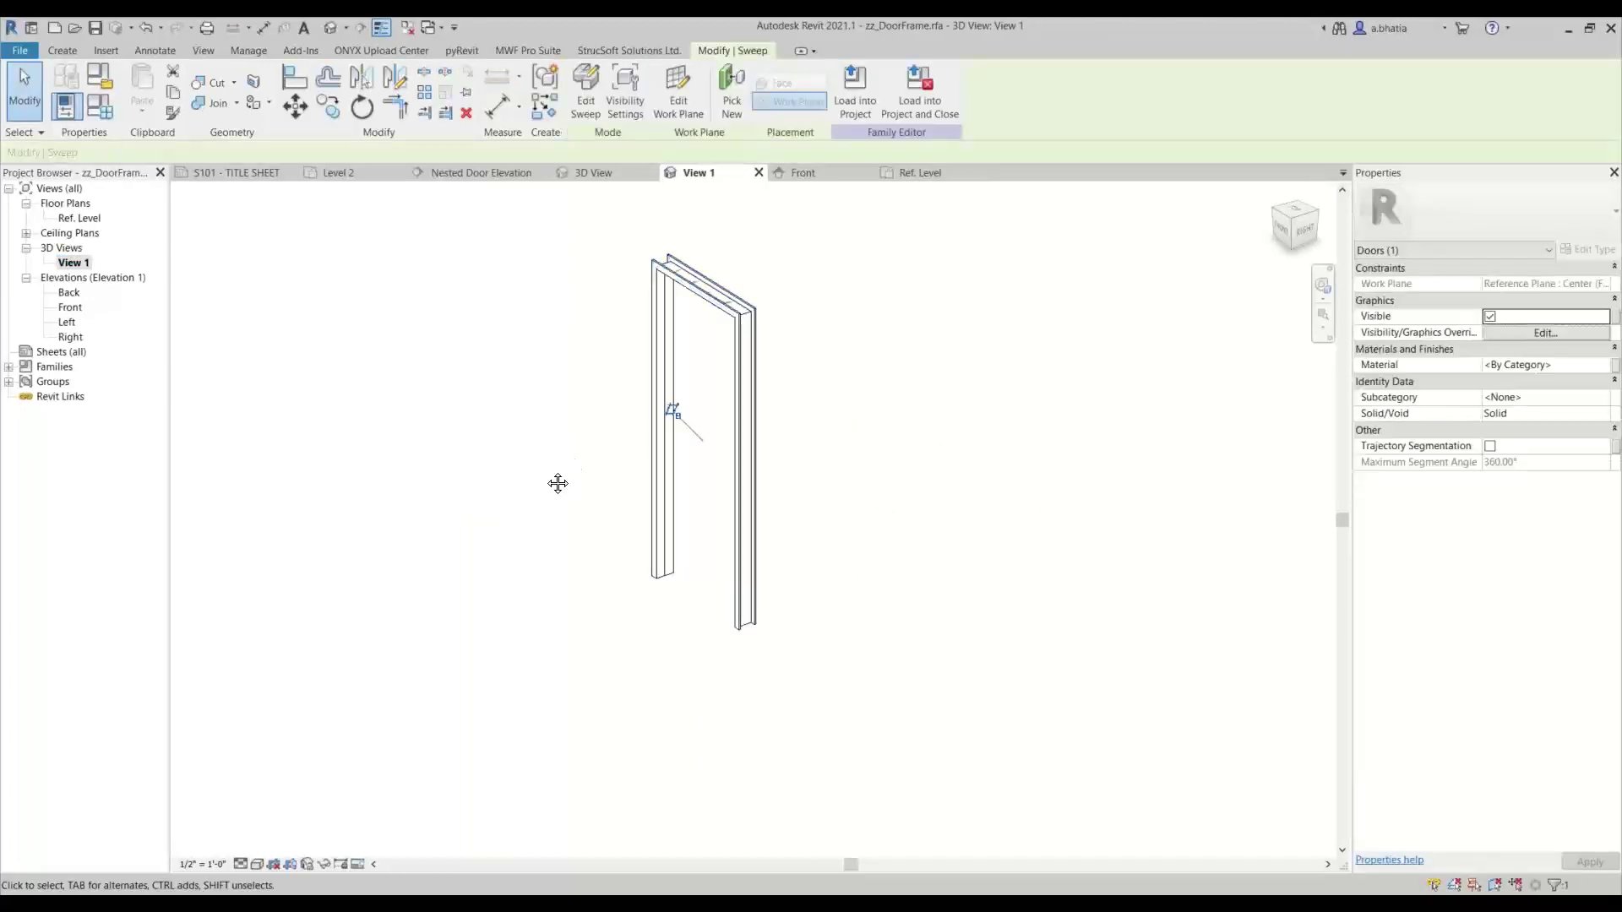
{"action": "middle_click_drag", "start_coordinate": [558, 481], "coordinate": [582, 775], "text": "shift"}
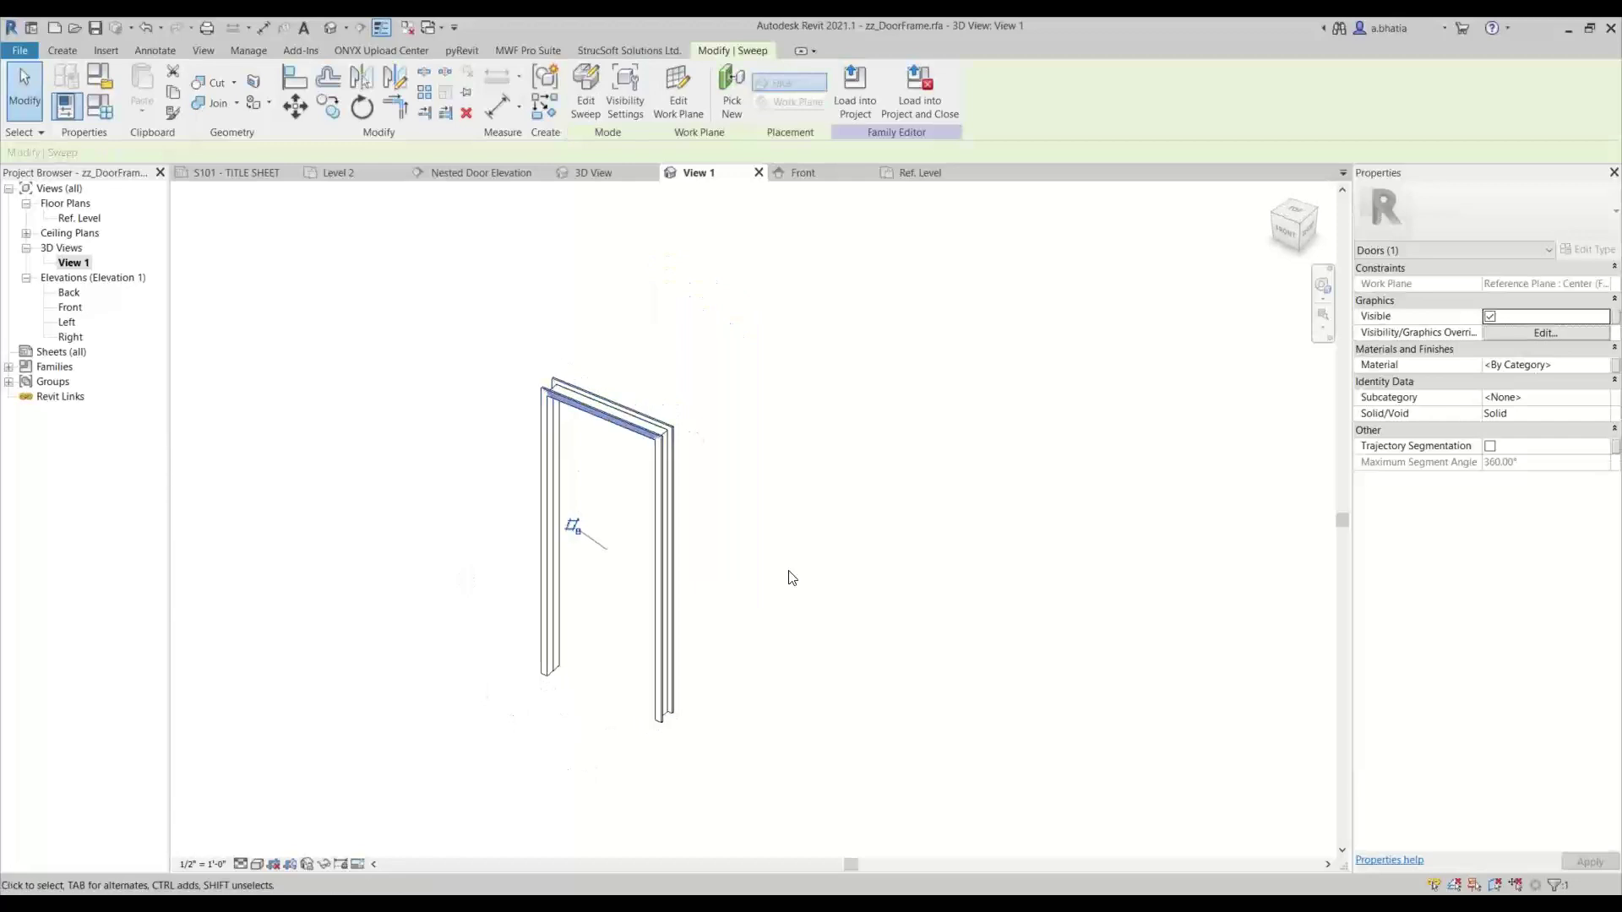
{"action": "left_click", "coordinate": [772, 434]}
{"action": "scroll", "coordinate": [771, 387], "scroll_direction": "down", "scroll_amount": 1}
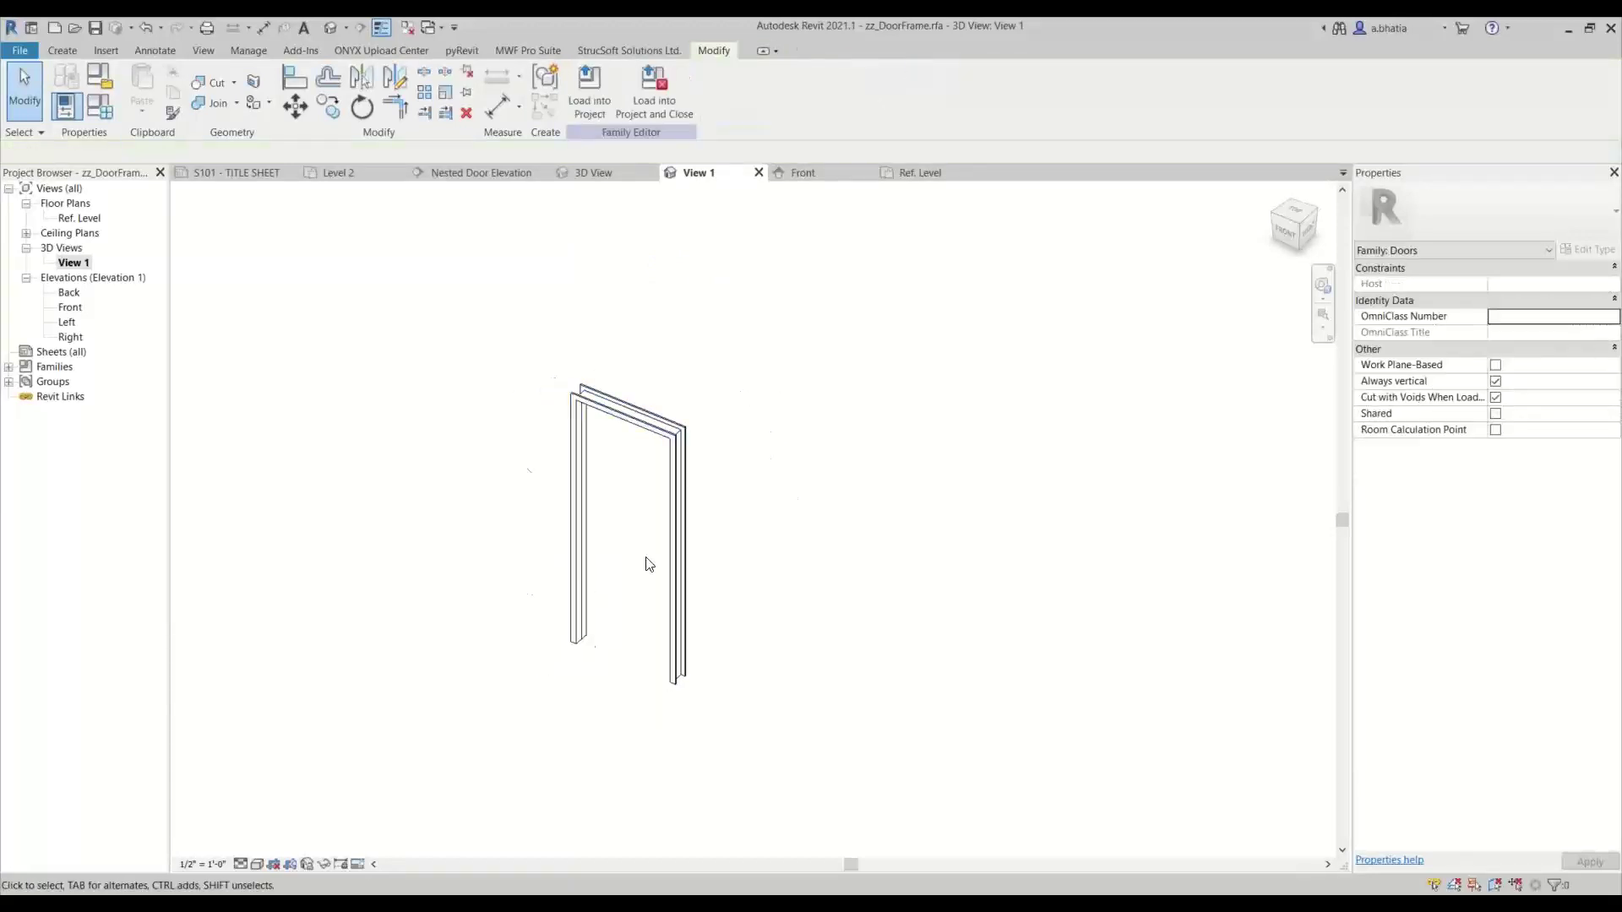
Filter the frame selection down to the Doors (Void) category and delete the void extrusions.
{"action": "left_click_drag", "start_coordinate": [809, 738], "coordinate": [644, 342]}
{"action": "left_click", "coordinate": [765, 84]}
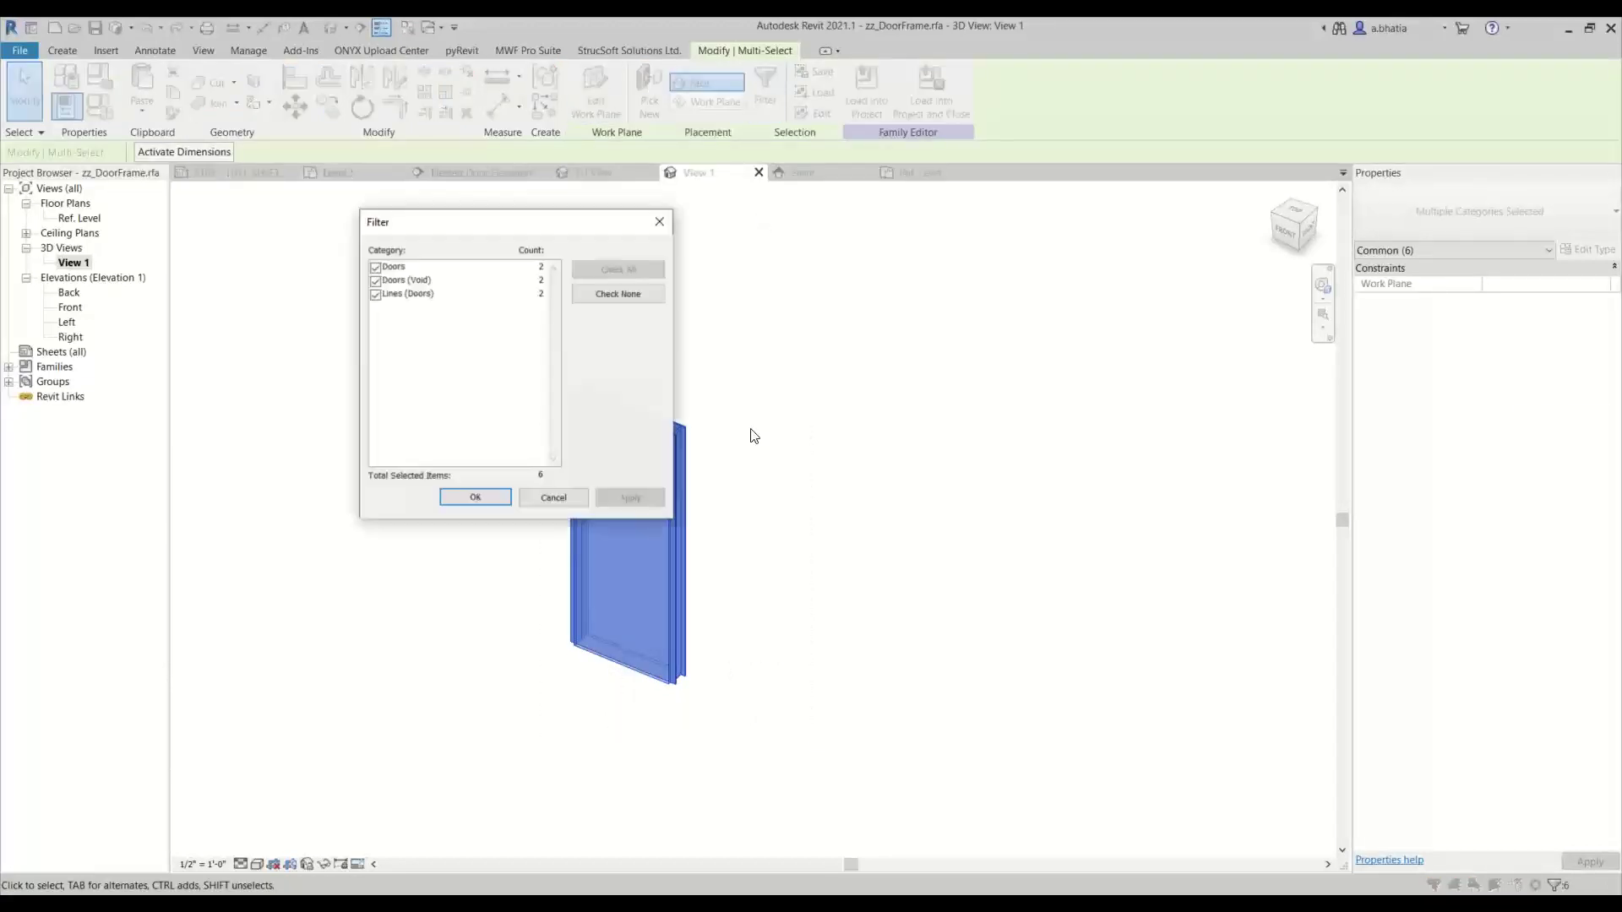
{"action": "left_click", "coordinate": [617, 294]}
{"action": "left_click", "coordinate": [375, 281]}
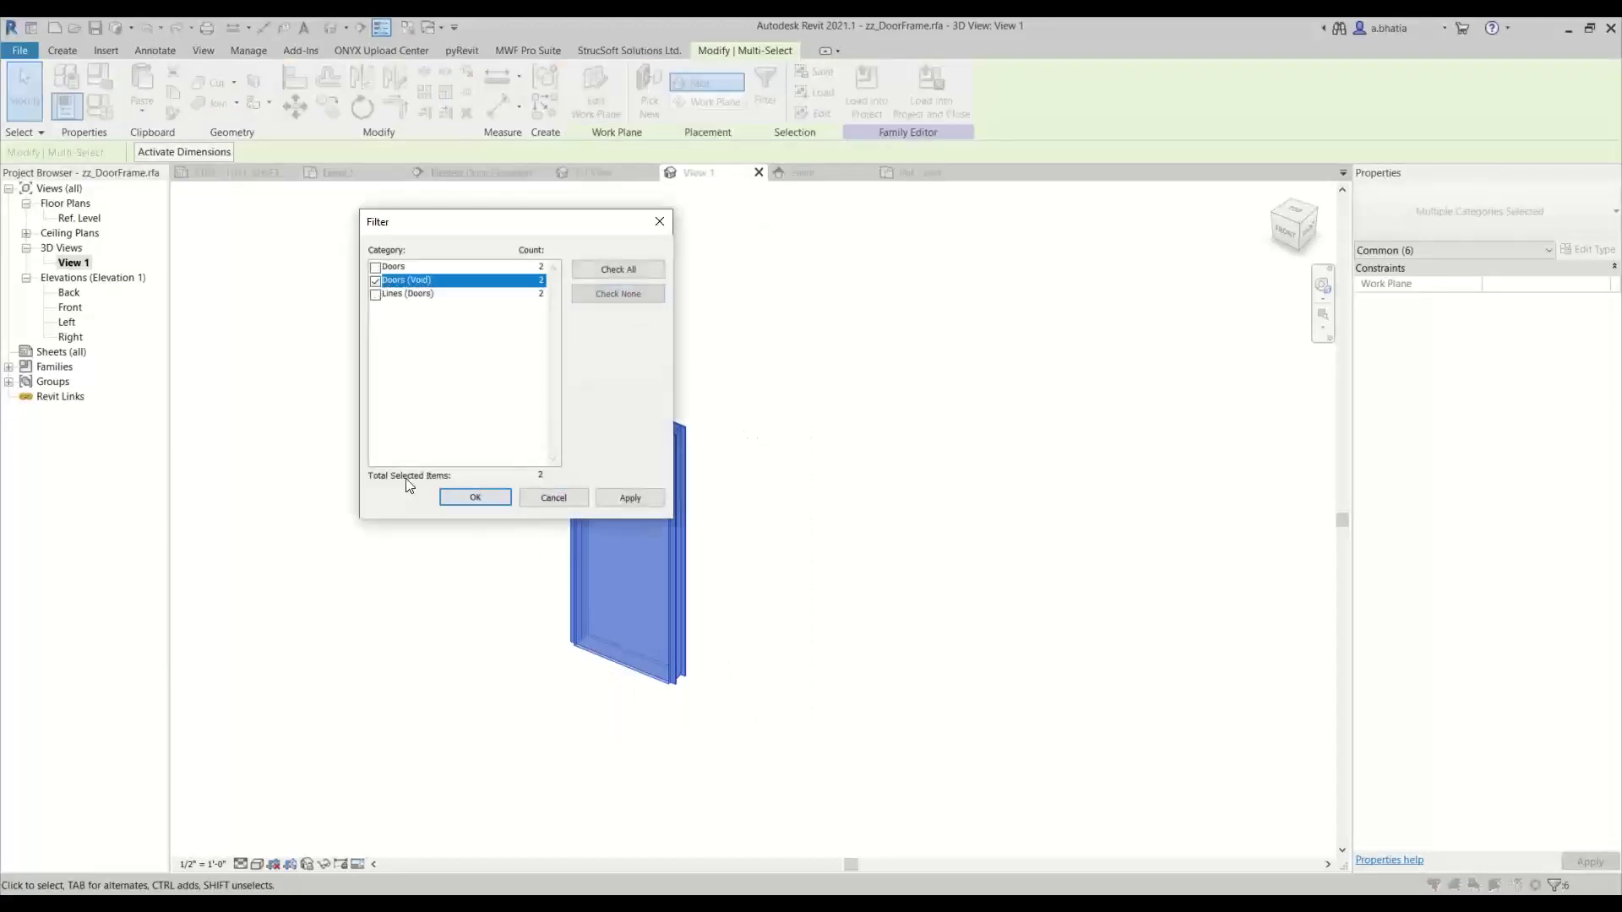
{"action": "key", "text": "Return"}
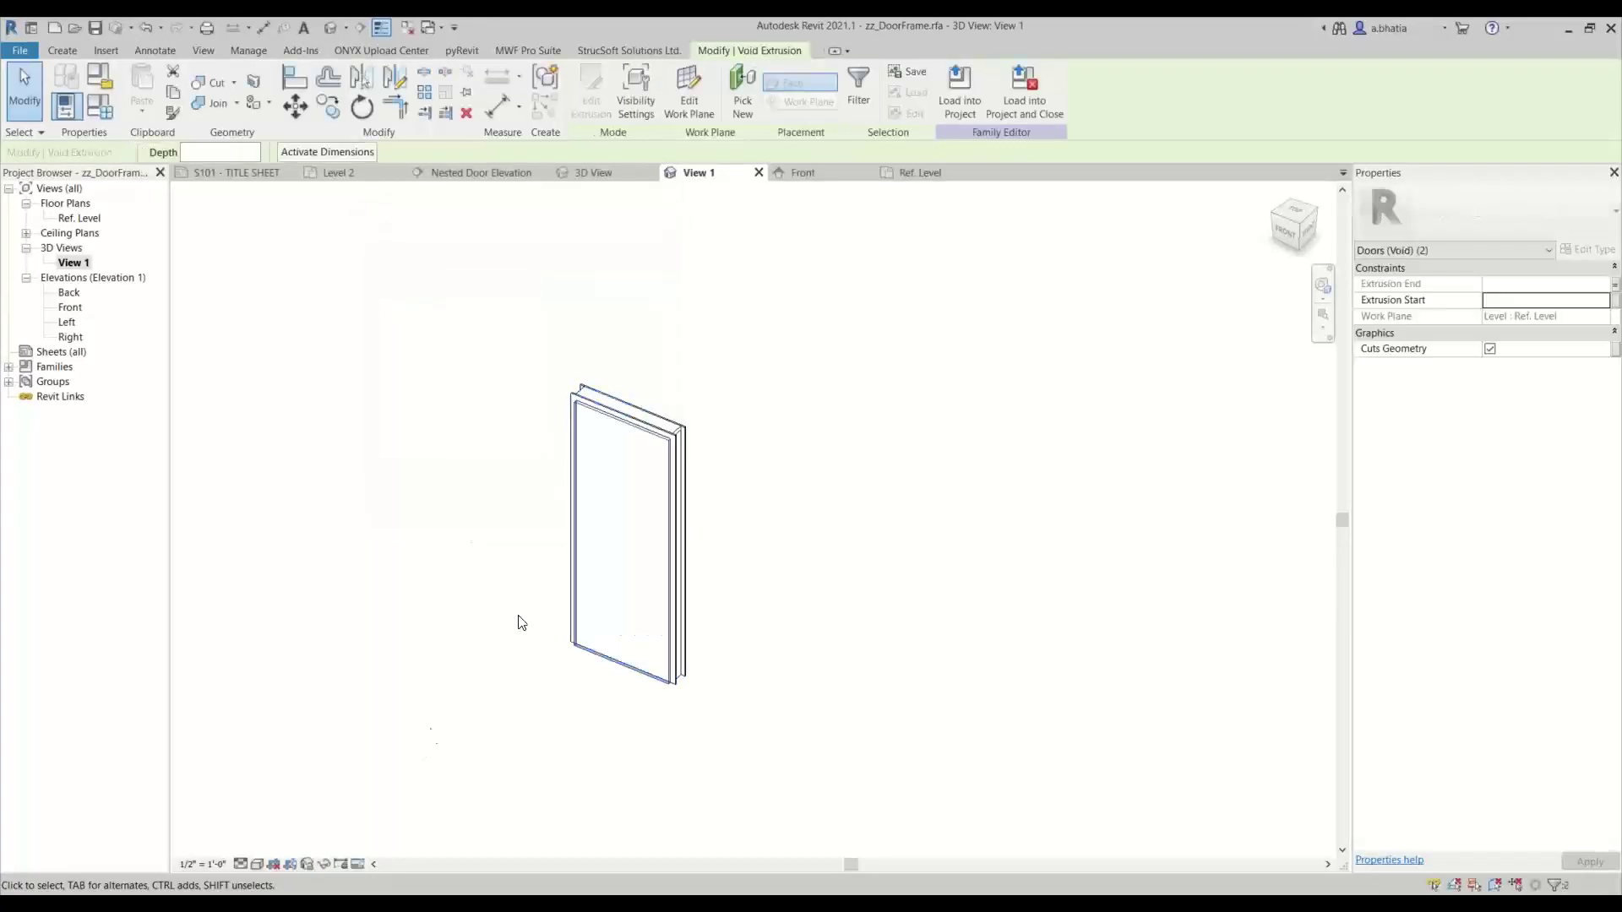
{"action": "scroll", "coordinate": [568, 529], "scroll_direction": "up", "scroll_amount": 3}
{"action": "left_click", "coordinate": [955, 793]}
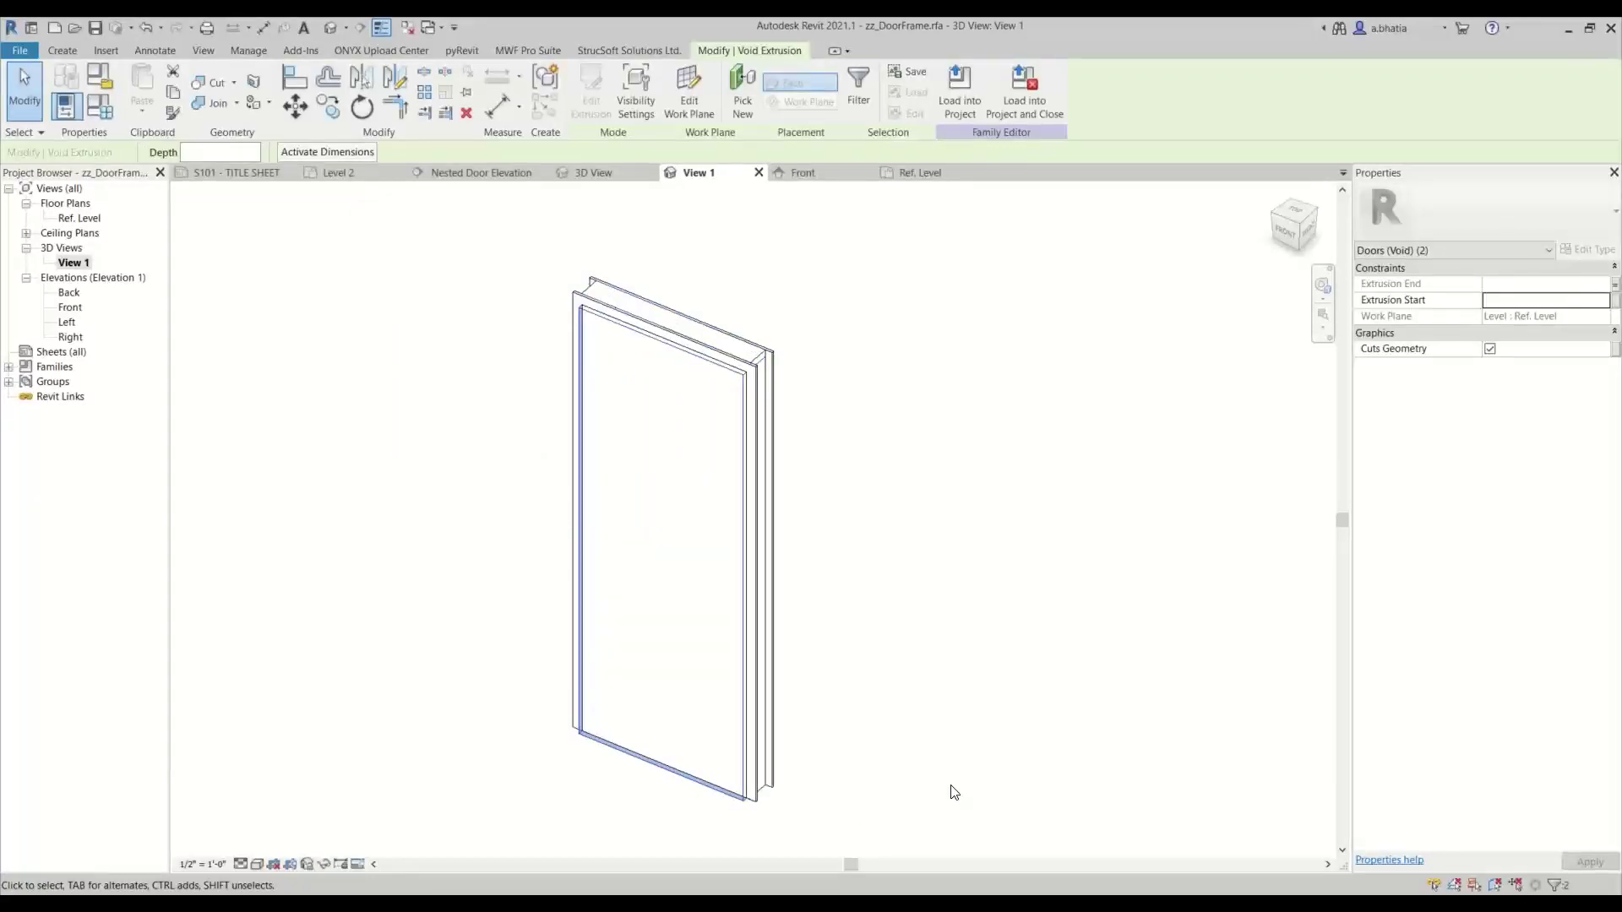
{"action": "left_click", "coordinate": [956, 431]}
{"action": "scroll", "coordinate": [935, 420], "scroll_direction": "up", "scroll_amount": 4}
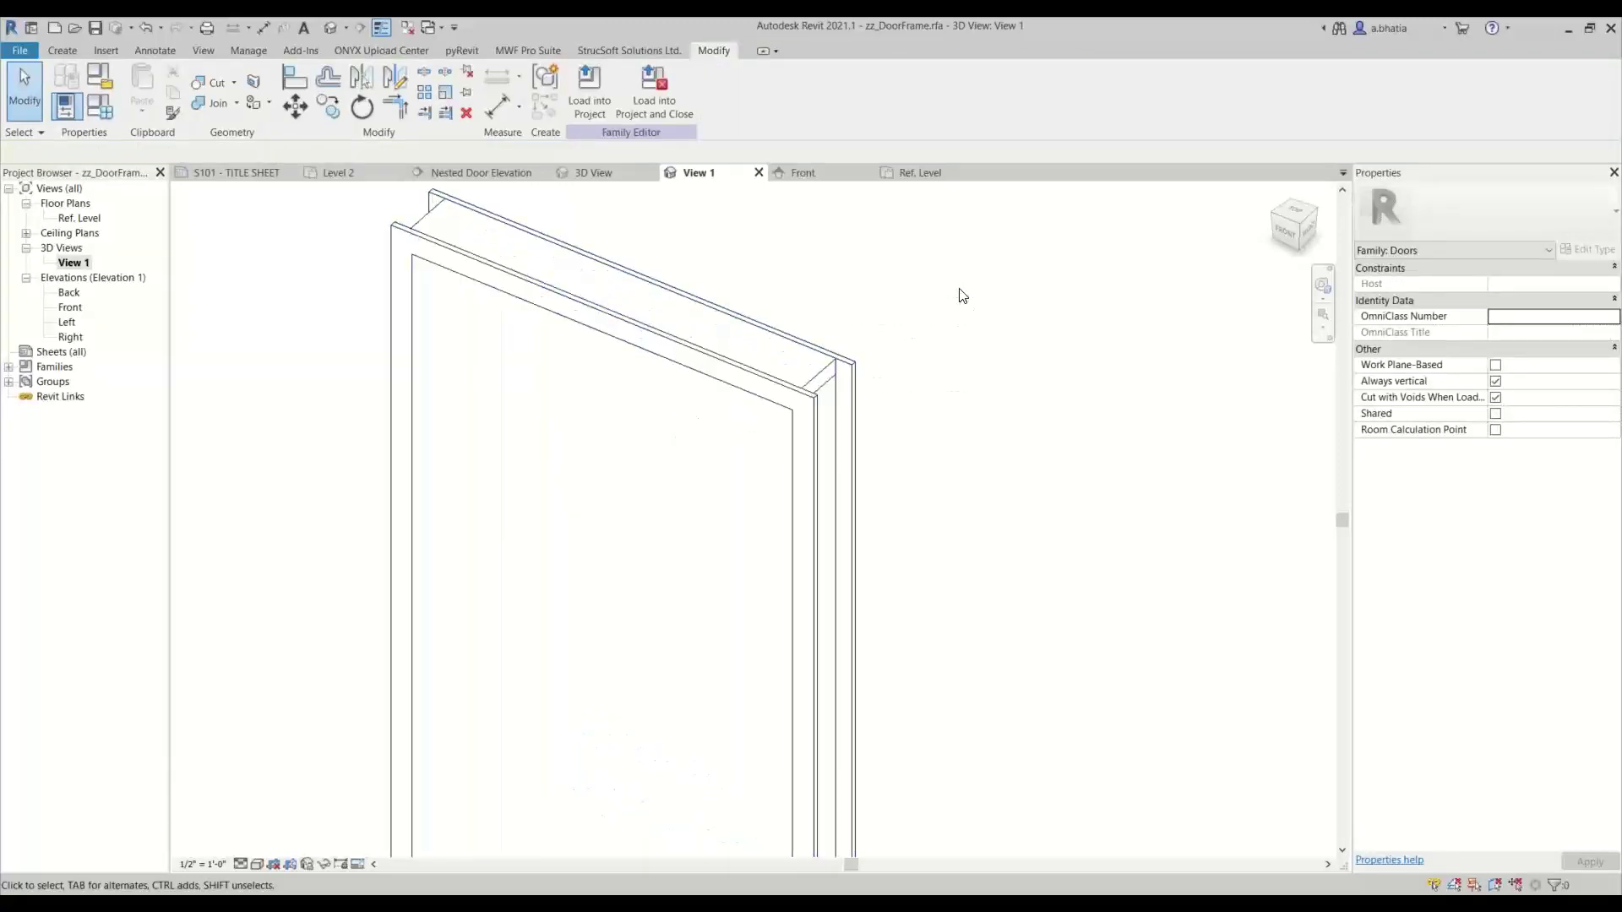
{"action": "scroll", "coordinate": [961, 294], "scroll_direction": "down", "scroll_amount": 3}
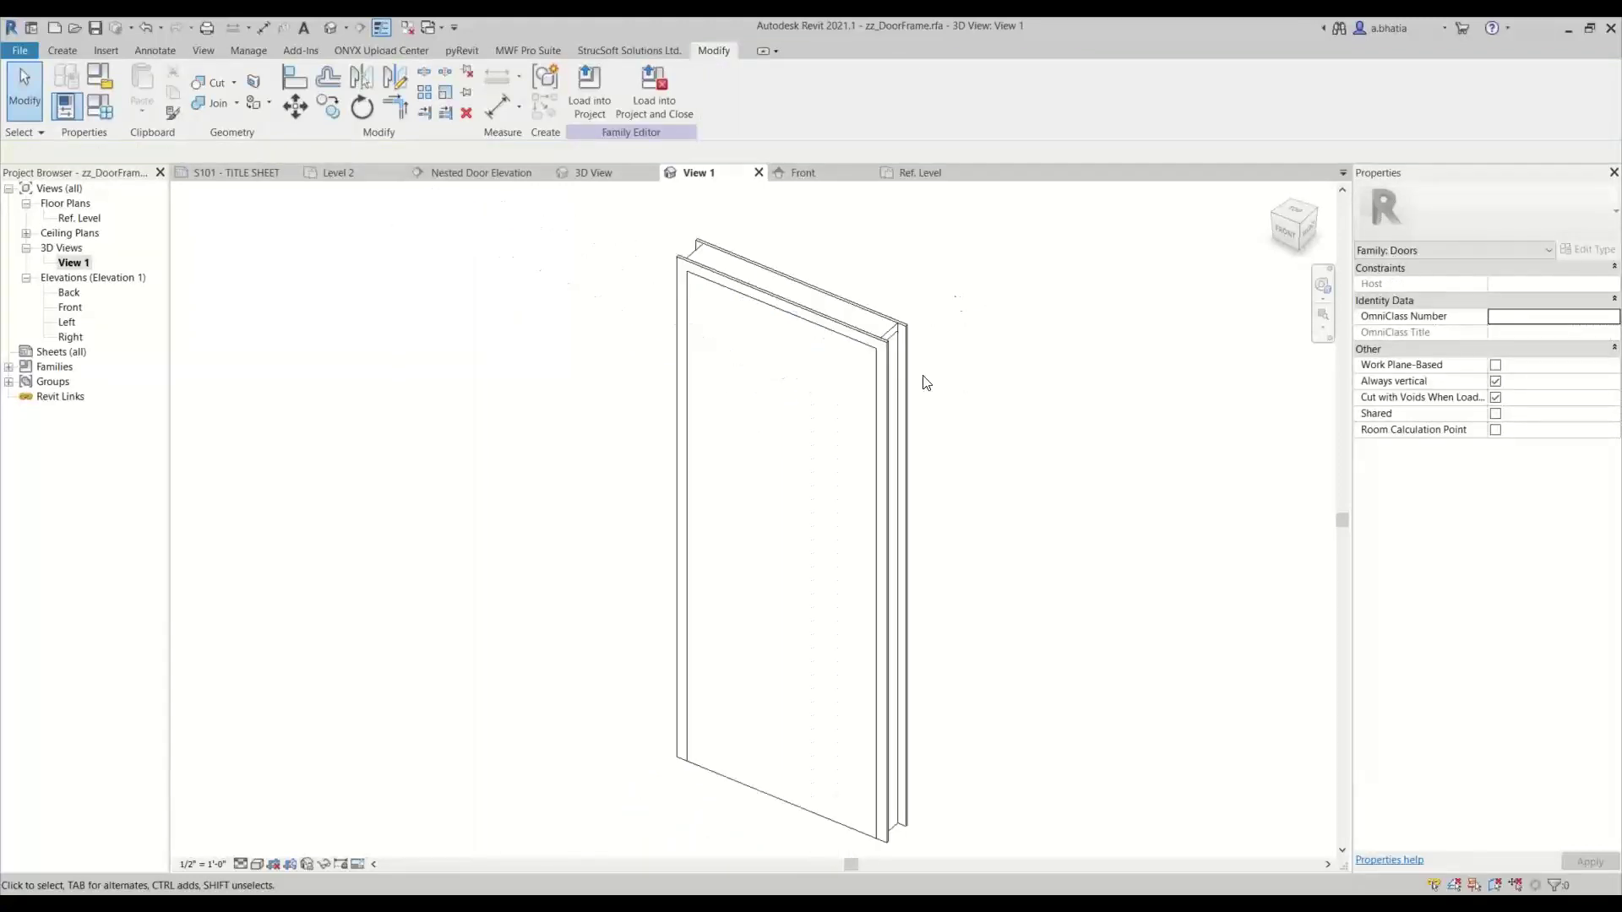
Delete the old solid door frame extrusion, keeping only the new sweep as frame geometry.
{"action": "left_click", "coordinate": [603, 834]}
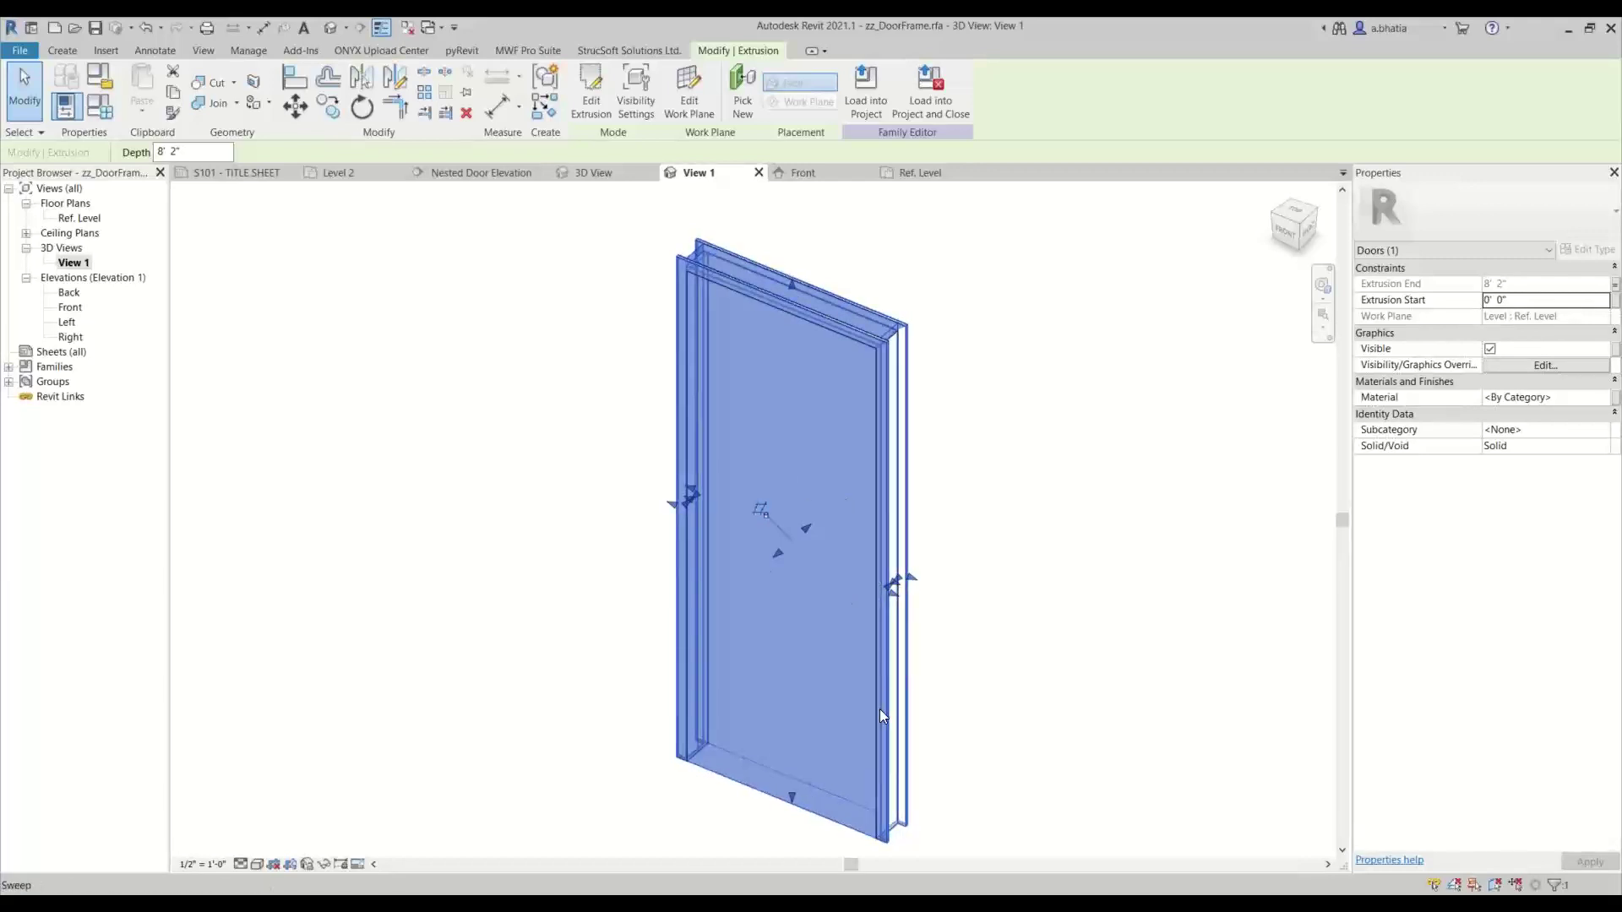
{"action": "left_click", "coordinate": [1128, 555]}
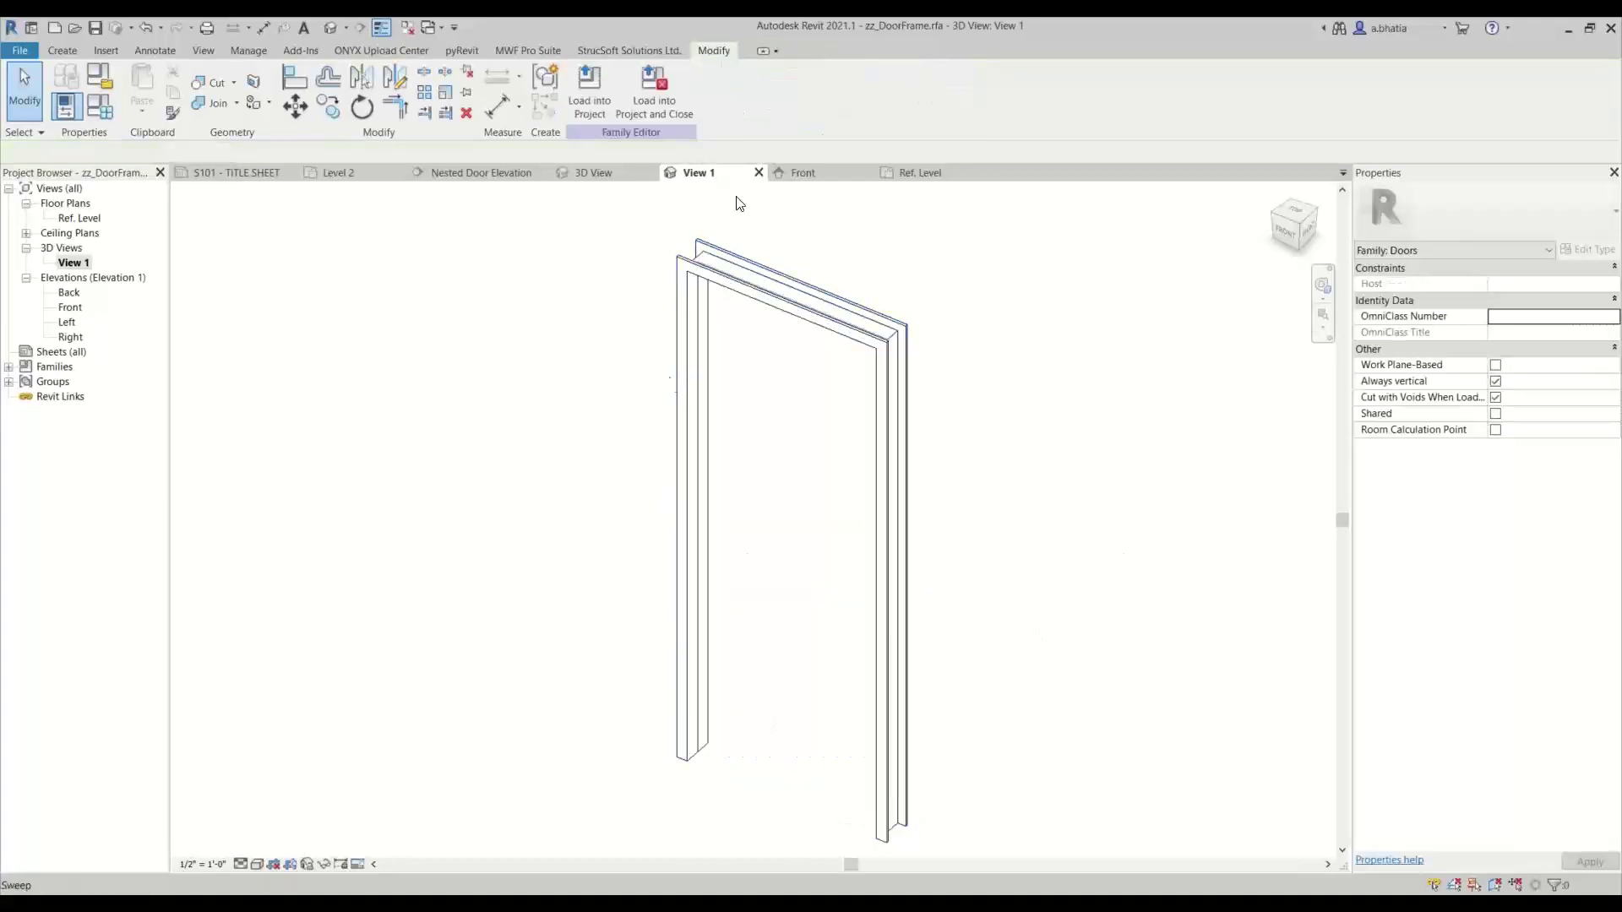
{"action": "left_click_drag", "start_coordinate": [813, 545], "coordinate": [474, 708]}
{"action": "left_click", "coordinate": [989, 536]}
{"action": "scroll", "coordinate": [993, 528], "scroll_direction": "down", "scroll_amount": 2}
Select the whole frame and check its remaining element categories in the Filter dialog without changing the selection.
{"action": "left_click_drag", "start_coordinate": [1031, 777], "coordinate": [764, 282]}
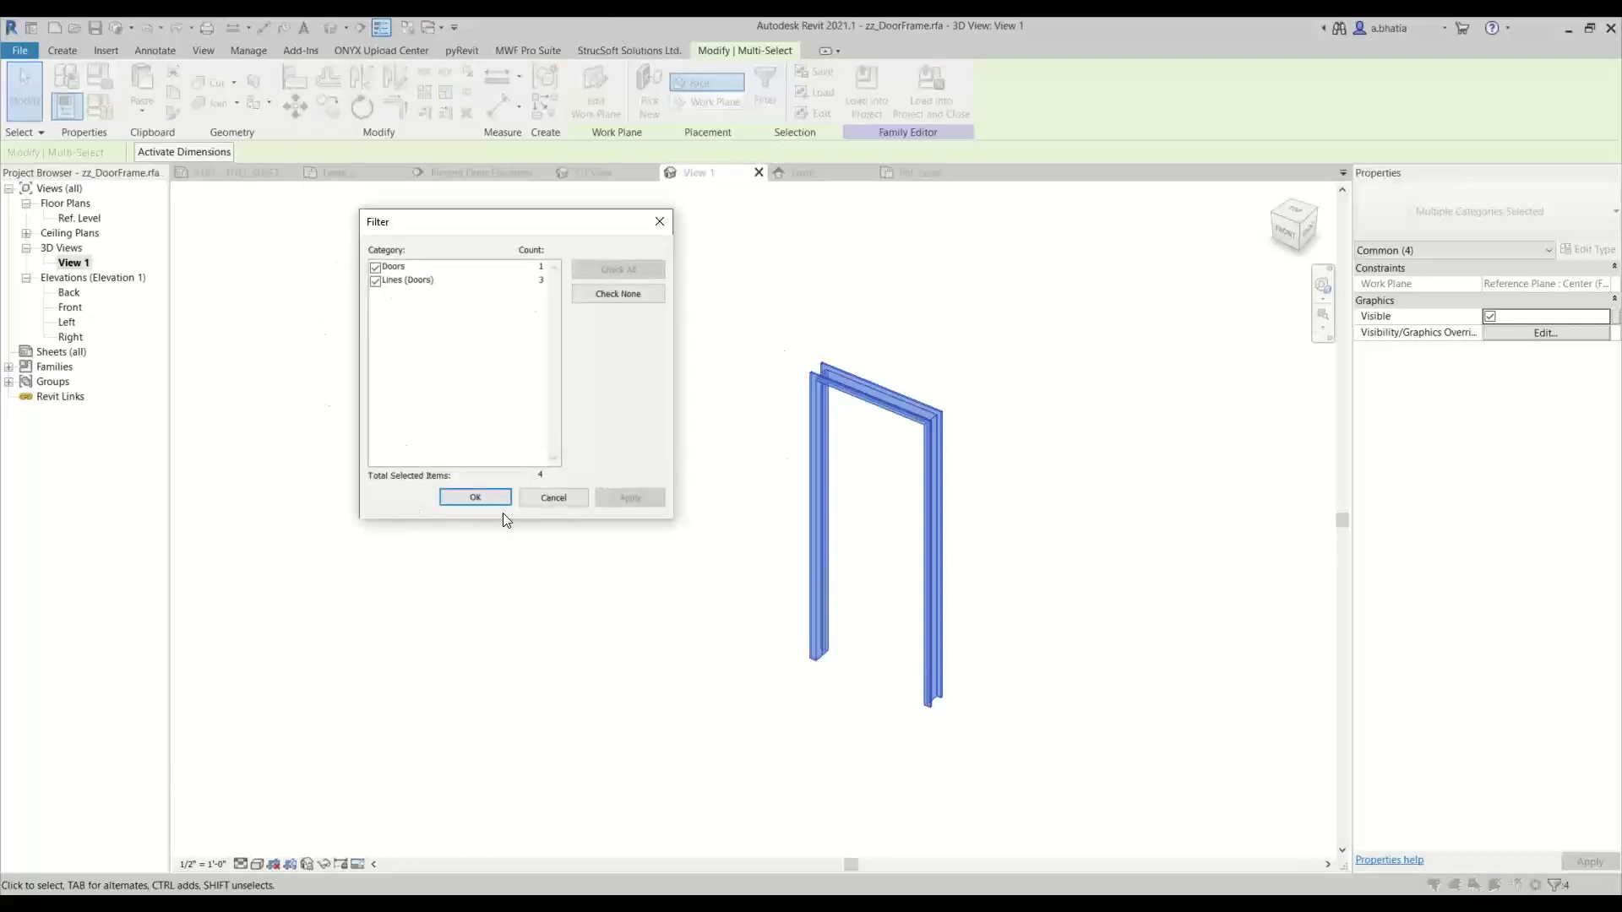
{"action": "left_click", "coordinate": [558, 496]}
{"action": "left_click", "coordinate": [554, 544]}
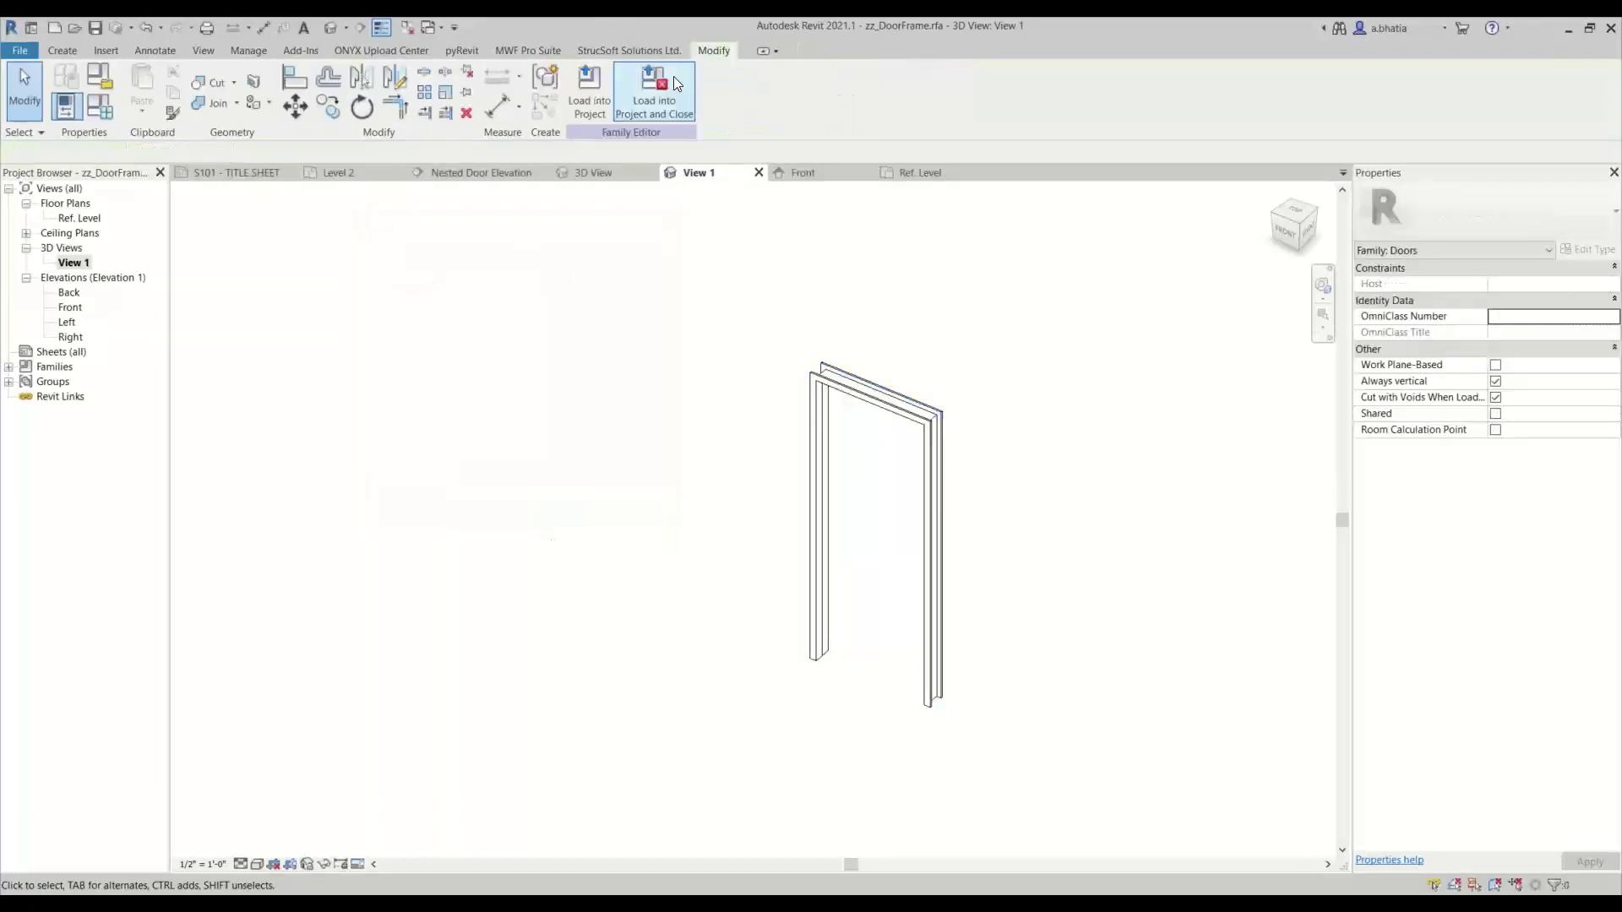
Load the frame family only into C1030-Interior_Swinging.rfa and close it without saving, overwriting the existing version and its parameter values.
{"action": "left_click", "coordinate": [664, 71]}
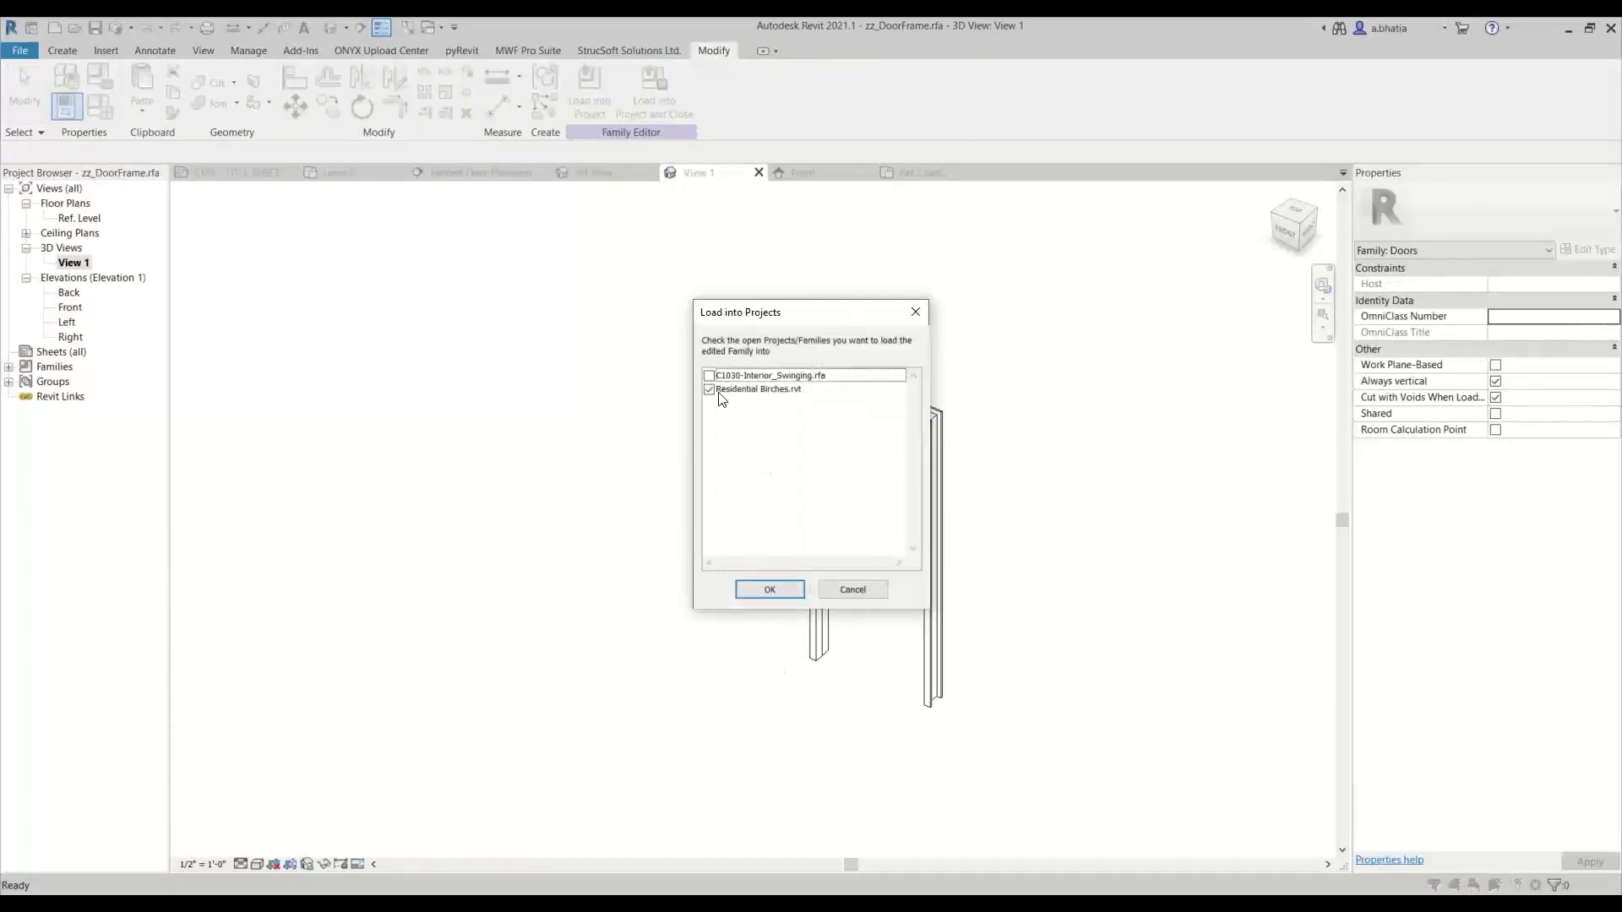
{"action": "left_click", "coordinate": [709, 389]}
{"action": "left_click", "coordinate": [708, 376]}
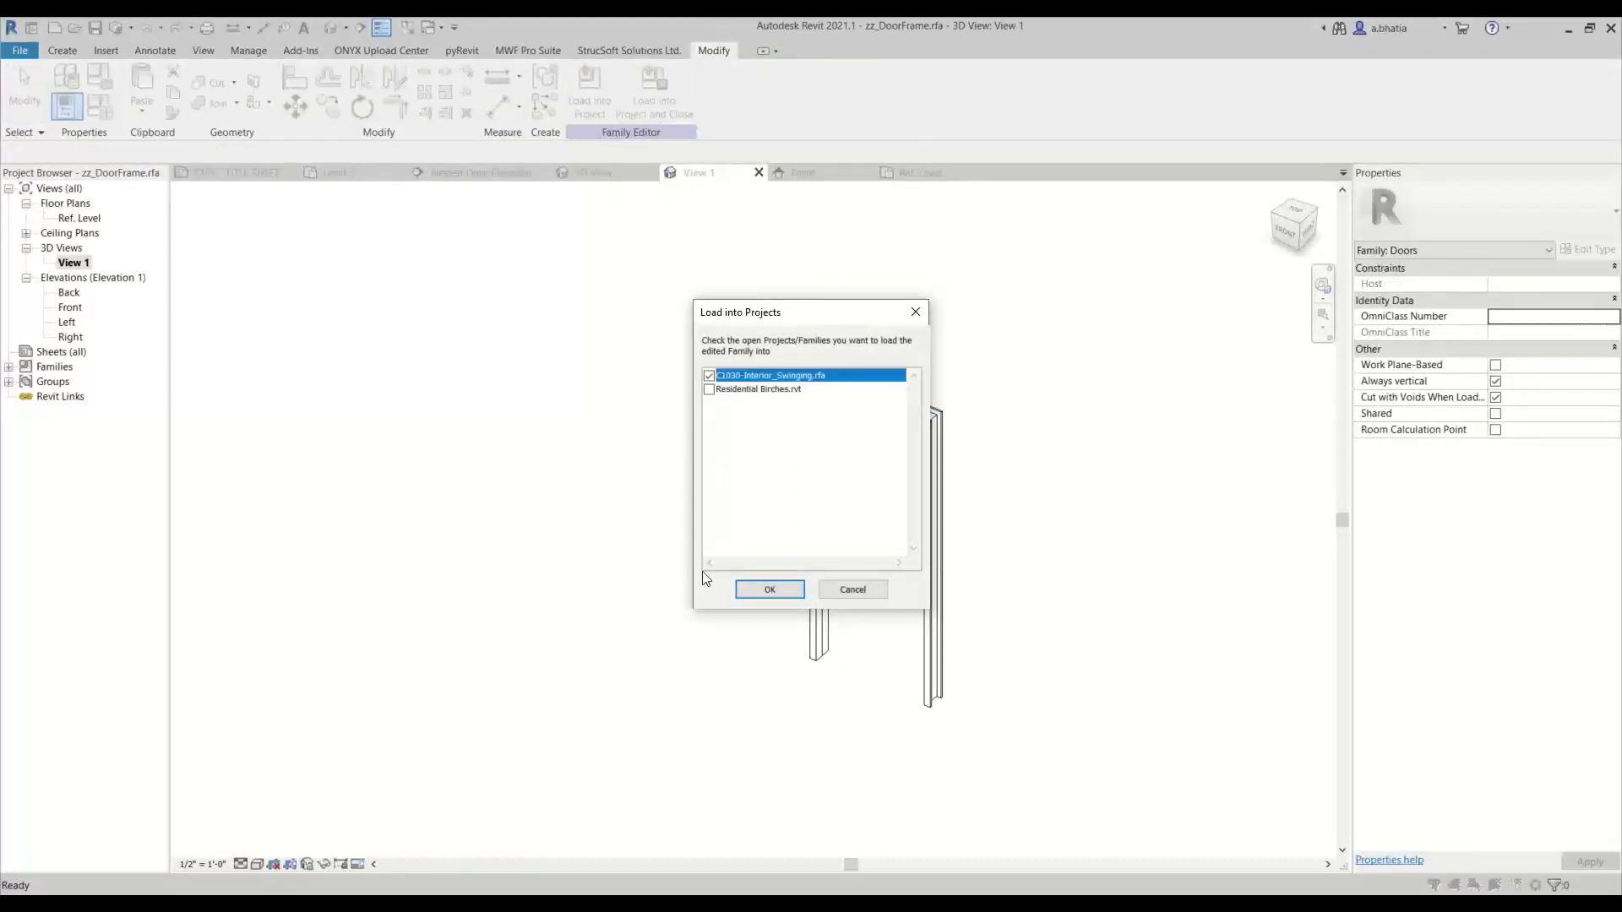
{"action": "left_click", "coordinate": [770, 589]}
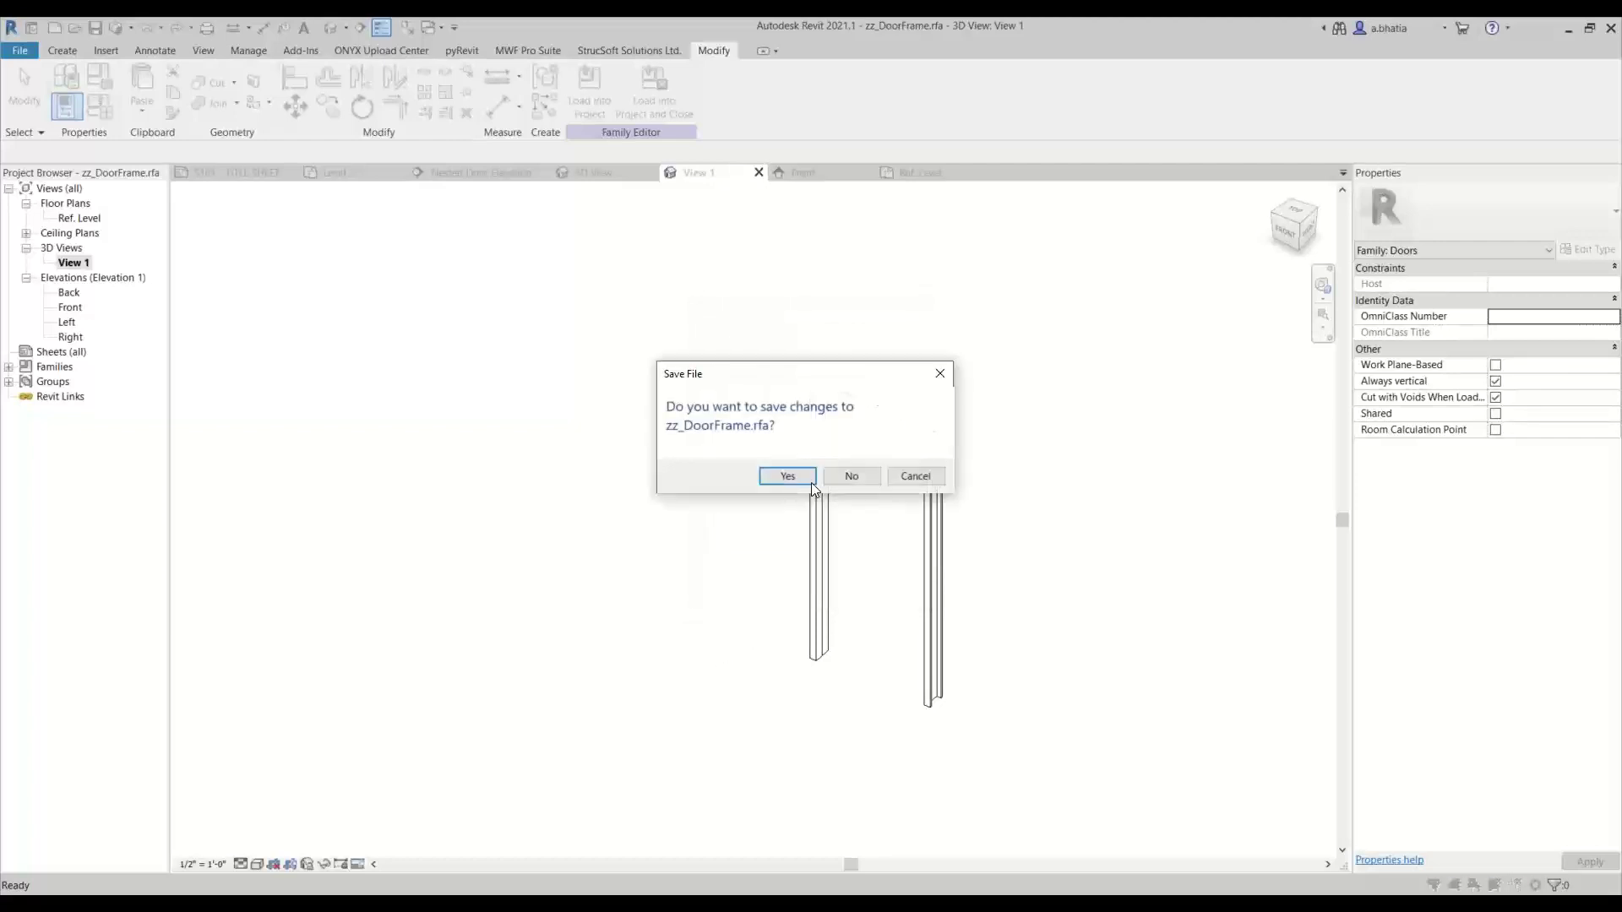
{"action": "left_click", "coordinate": [852, 476]}
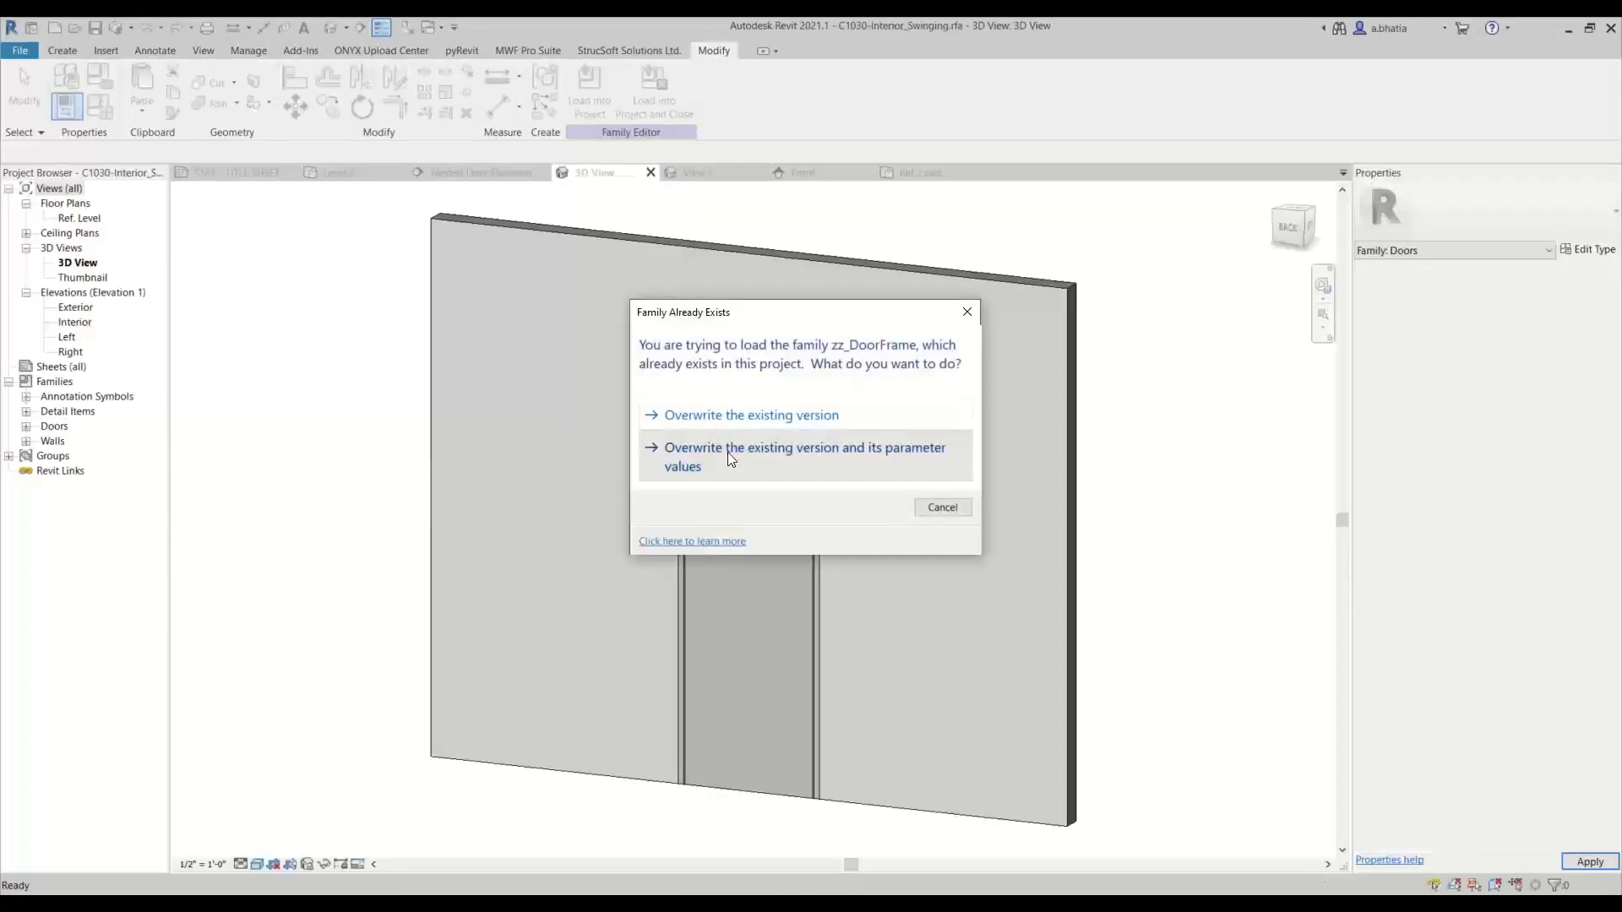
{"action": "left_click", "coordinate": [744, 448]}
Examine the reloaded frame at the base of the door opening in the host family's 3D view.
{"action": "scroll", "coordinate": [662, 490], "scroll_direction": "down", "scroll_amount": 3}
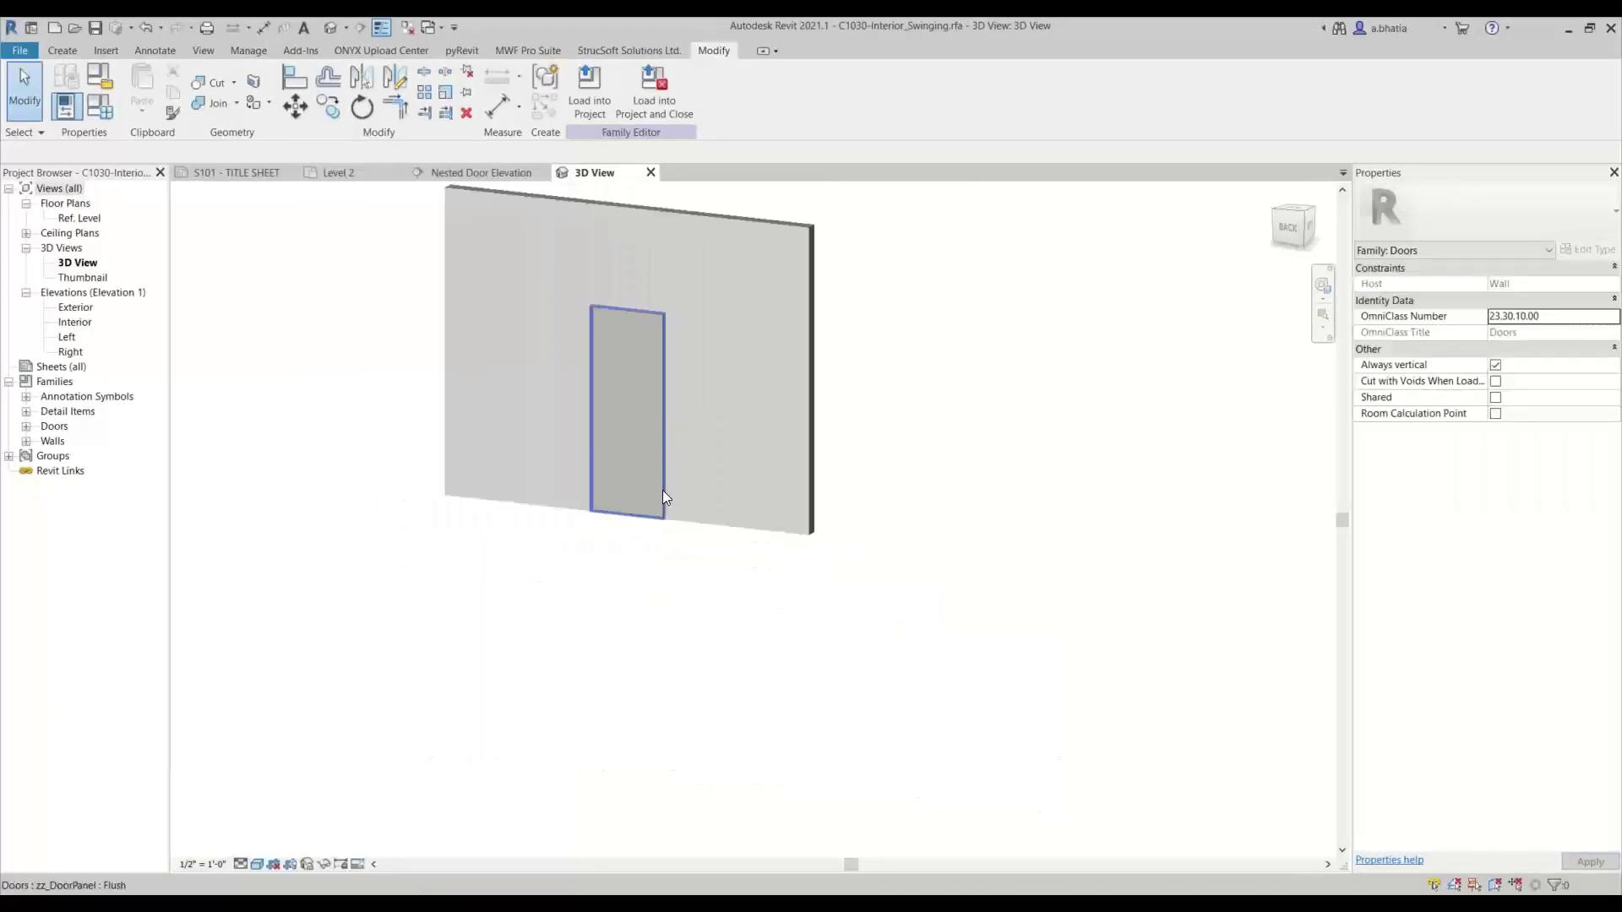
{"action": "middle_click_drag", "start_coordinate": [662, 490], "coordinate": [792, 554], "text": "shift"}
{"action": "scroll", "coordinate": [622, 464], "scroll_direction": "up", "scroll_amount": 4}
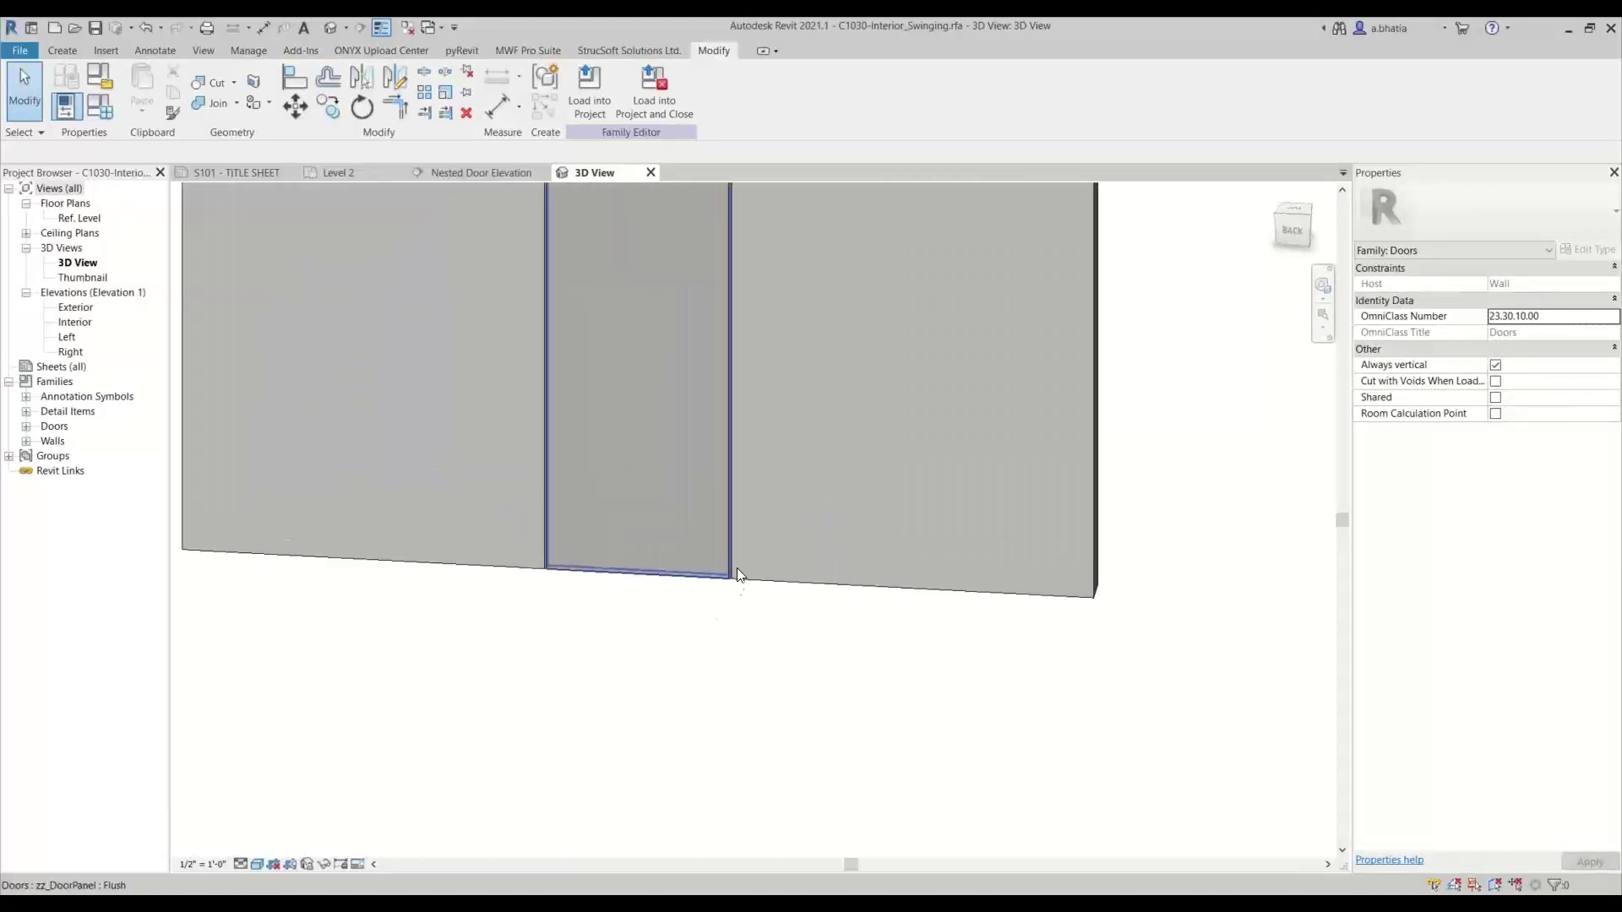
{"action": "scroll", "coordinate": [735, 558], "scroll_direction": "up", "scroll_amount": 3}
{"action": "scroll", "coordinate": [728, 633], "scroll_direction": "down", "scroll_amount": 3}
{"action": "scroll", "coordinate": [725, 688], "scroll_direction": "up", "scroll_amount": 3}
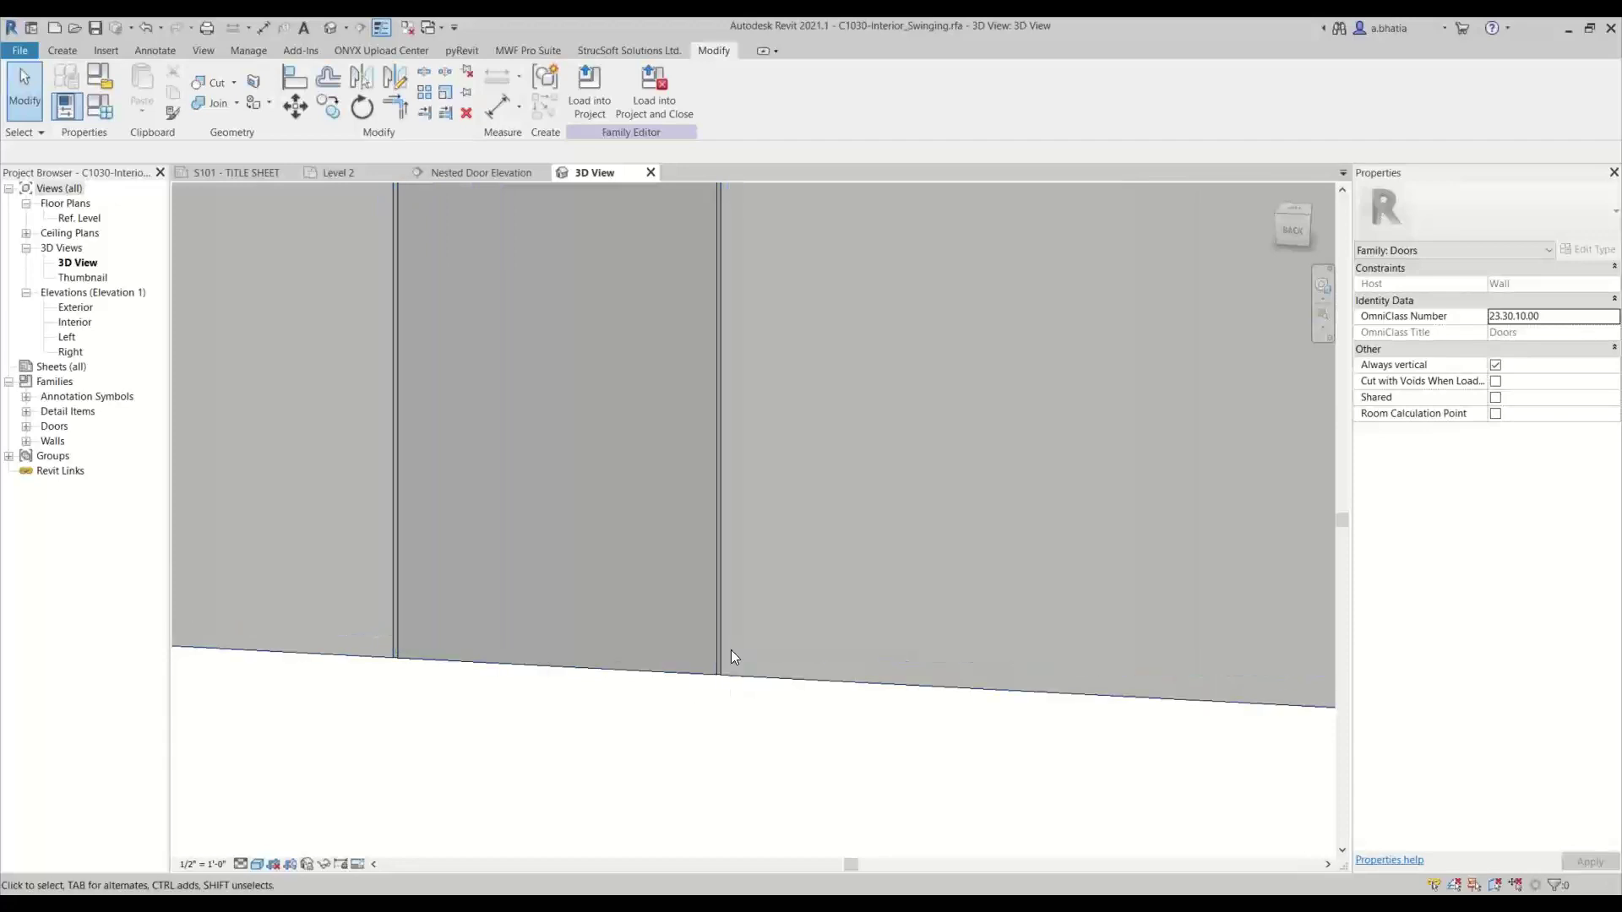
{"action": "scroll", "coordinate": [732, 644], "scroll_direction": "down", "scroll_amount": 3}
Select the elements at the door jamb's base and check the Doors category in the Filter dialog, leaving without applying it.
{"action": "left_click", "coordinate": [713, 635]}
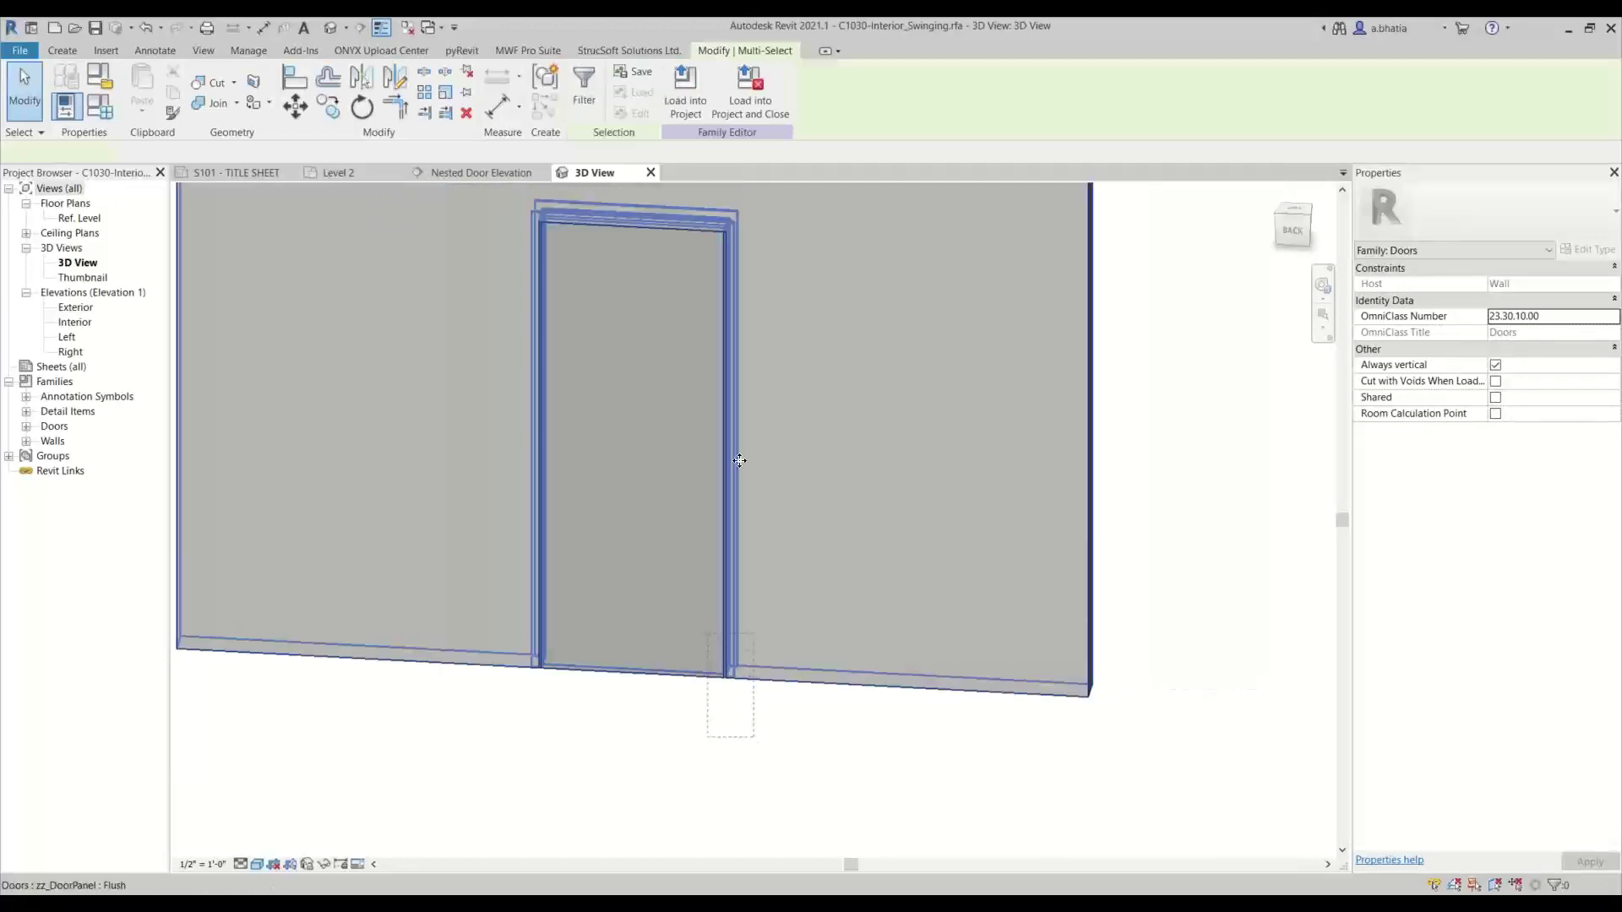
{"action": "left_click", "coordinate": [583, 89]}
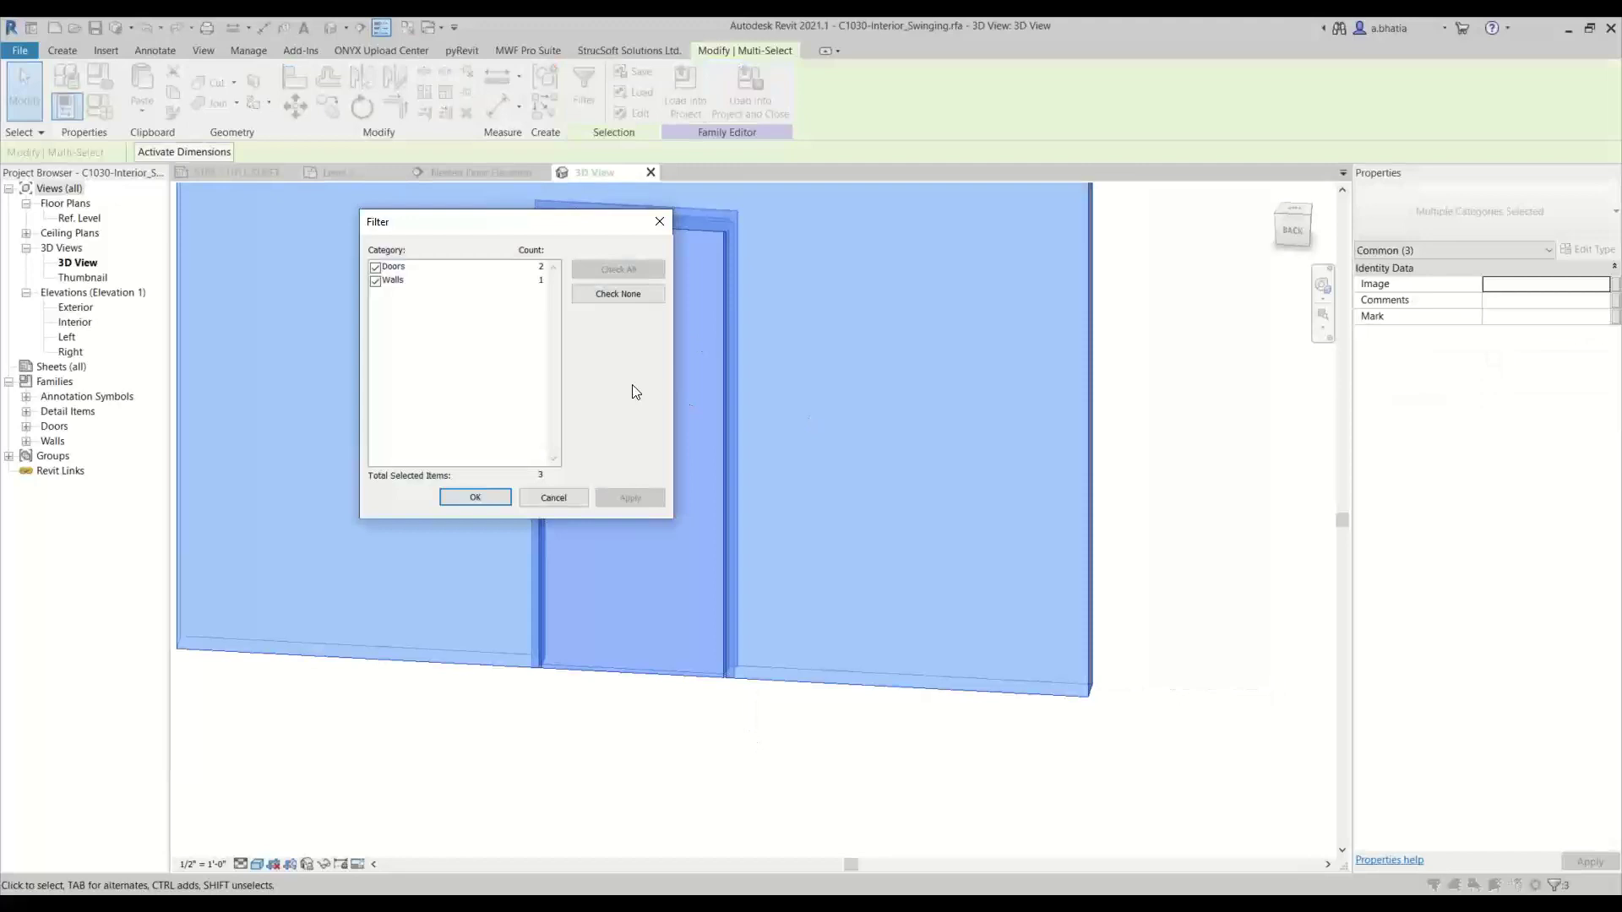
{"action": "left_click", "coordinate": [637, 296]}
{"action": "left_click", "coordinate": [375, 269]}
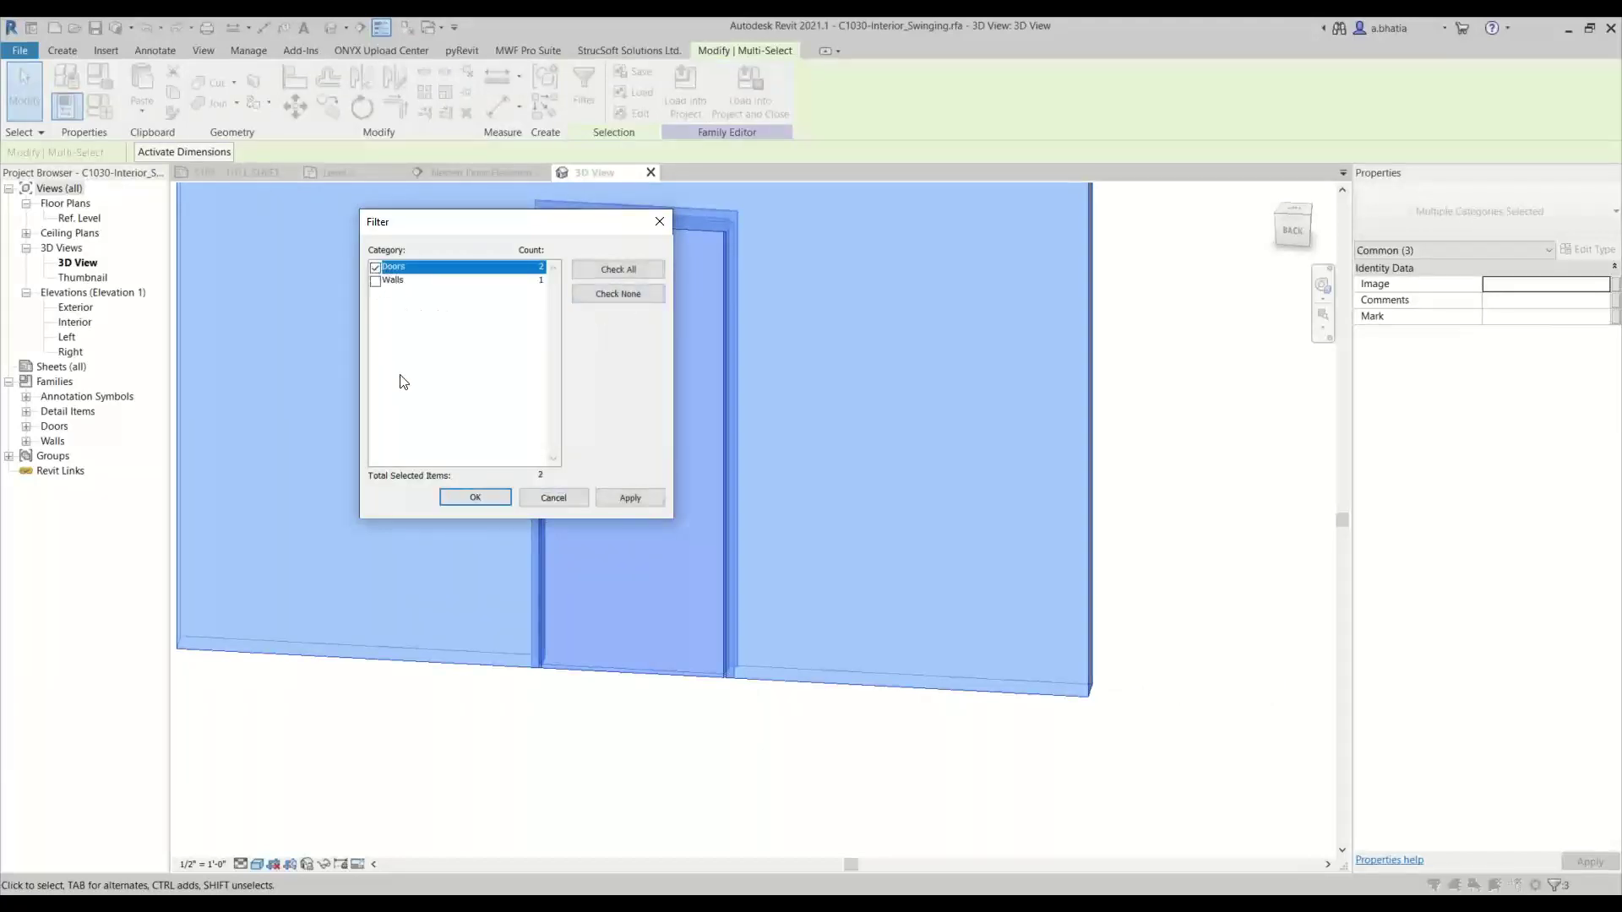
{"action": "key", "text": "Escape"}
{"action": "key", "text": "Escape"}
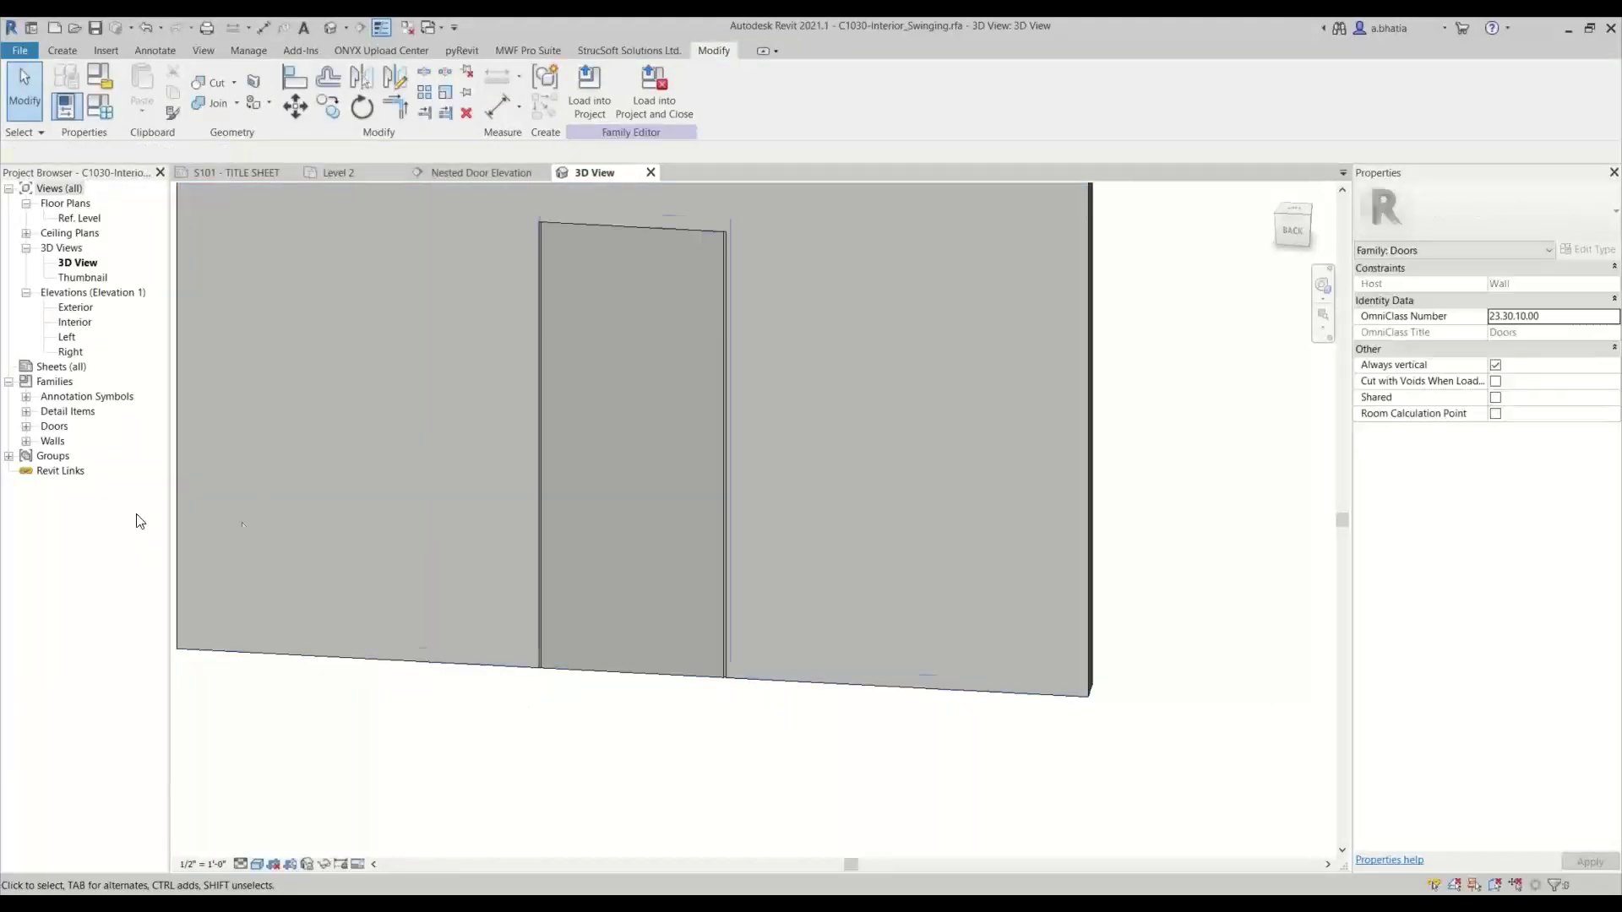
Open the nested zz_DoorFrame family from the host family's loaded Doors for editing.
{"action": "left_click", "coordinate": [26, 426]}
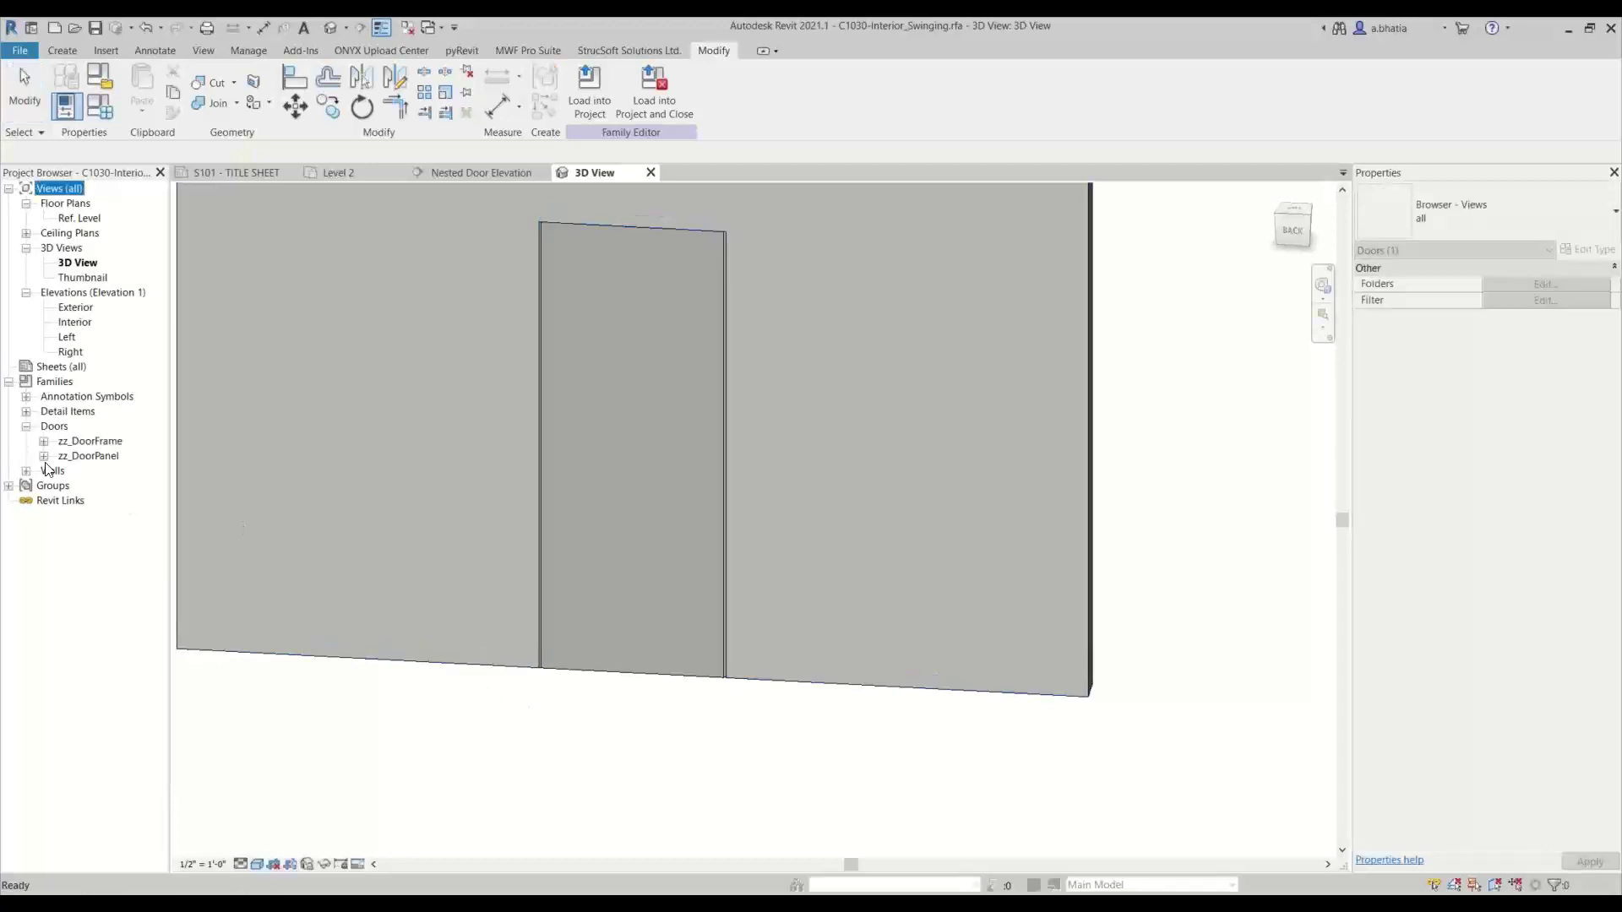
{"action": "right_click", "coordinate": [88, 441]}
{"action": "left_click", "coordinate": [110, 506]}
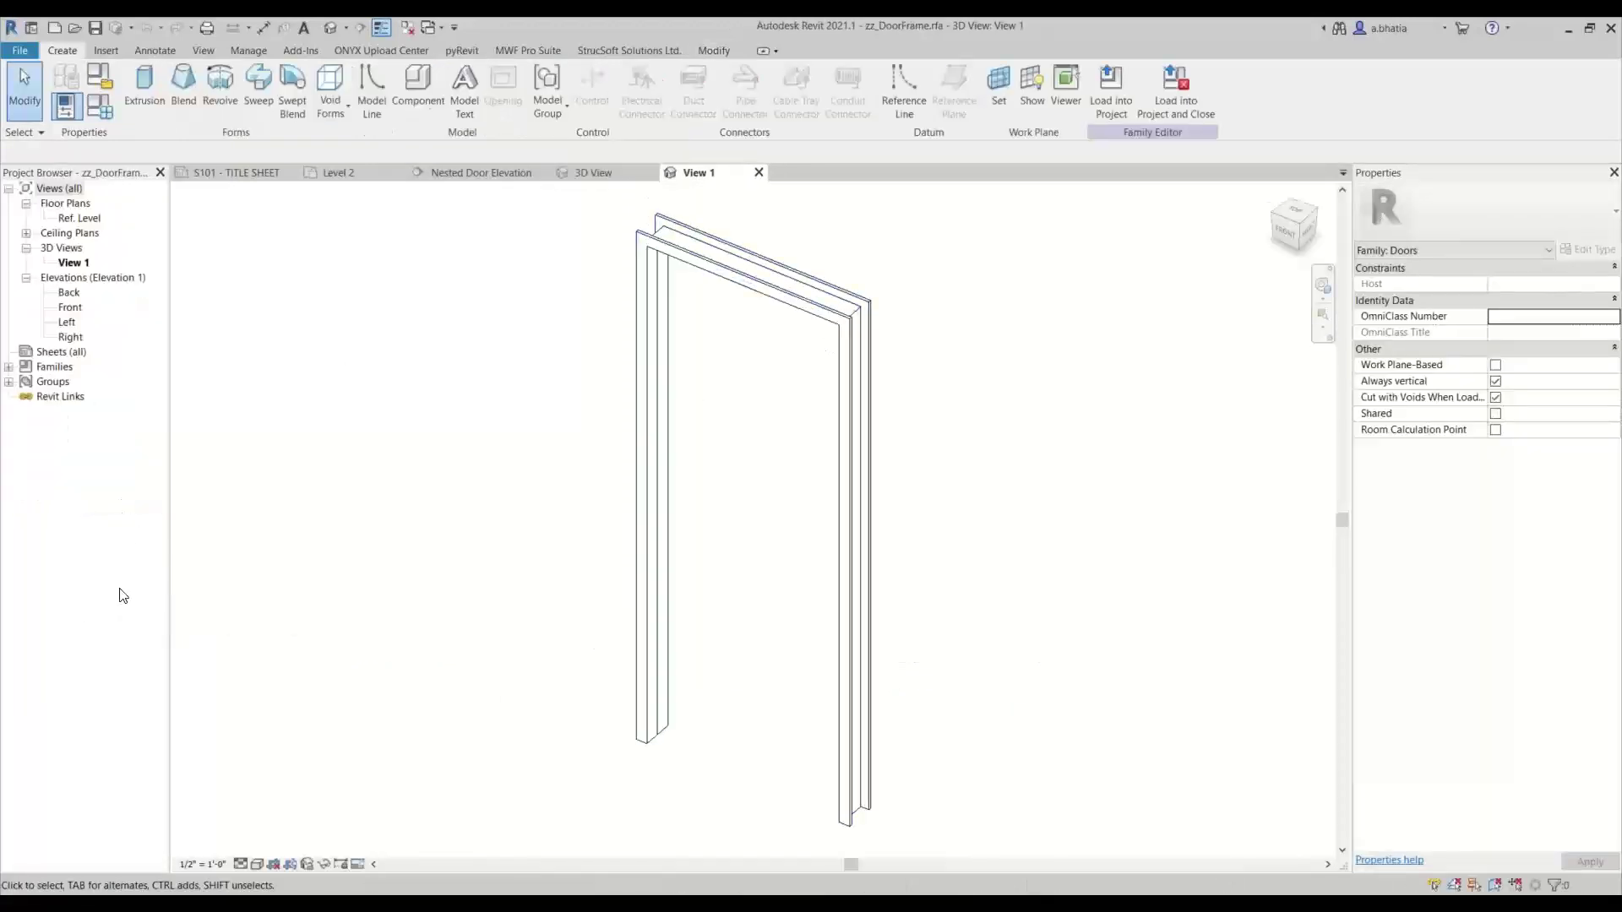
Open the frame sweep's sketched profile for editing in the Ref. Level floor plan.
{"action": "middle_click_drag", "start_coordinate": [942, 648], "coordinate": [833, 603]}
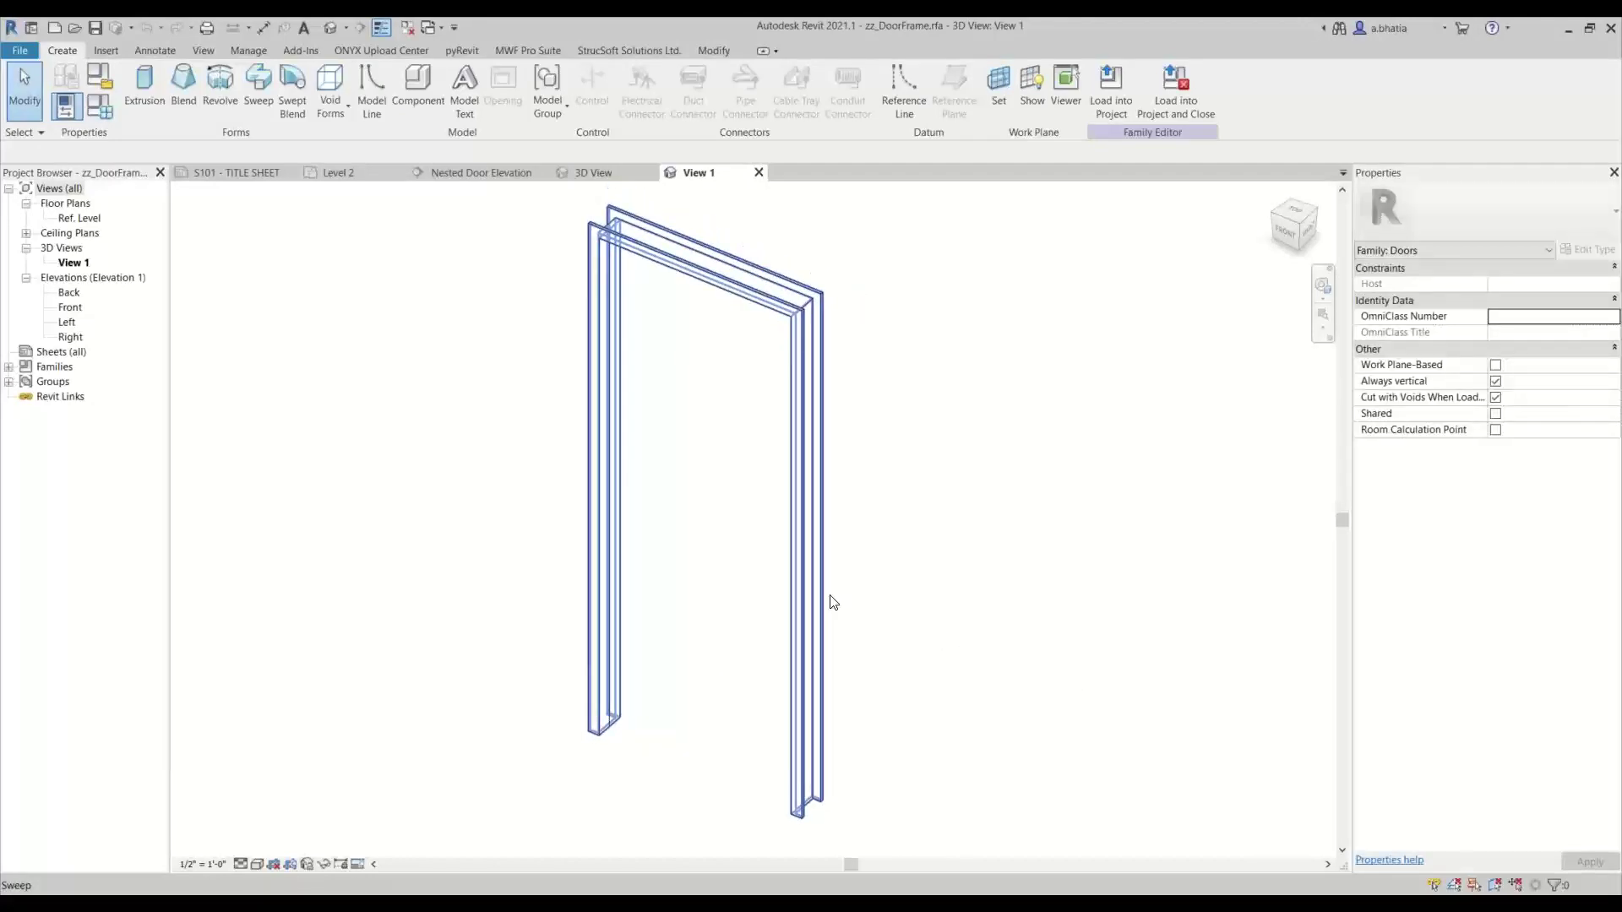
{"action": "left_click", "coordinate": [826, 579]}
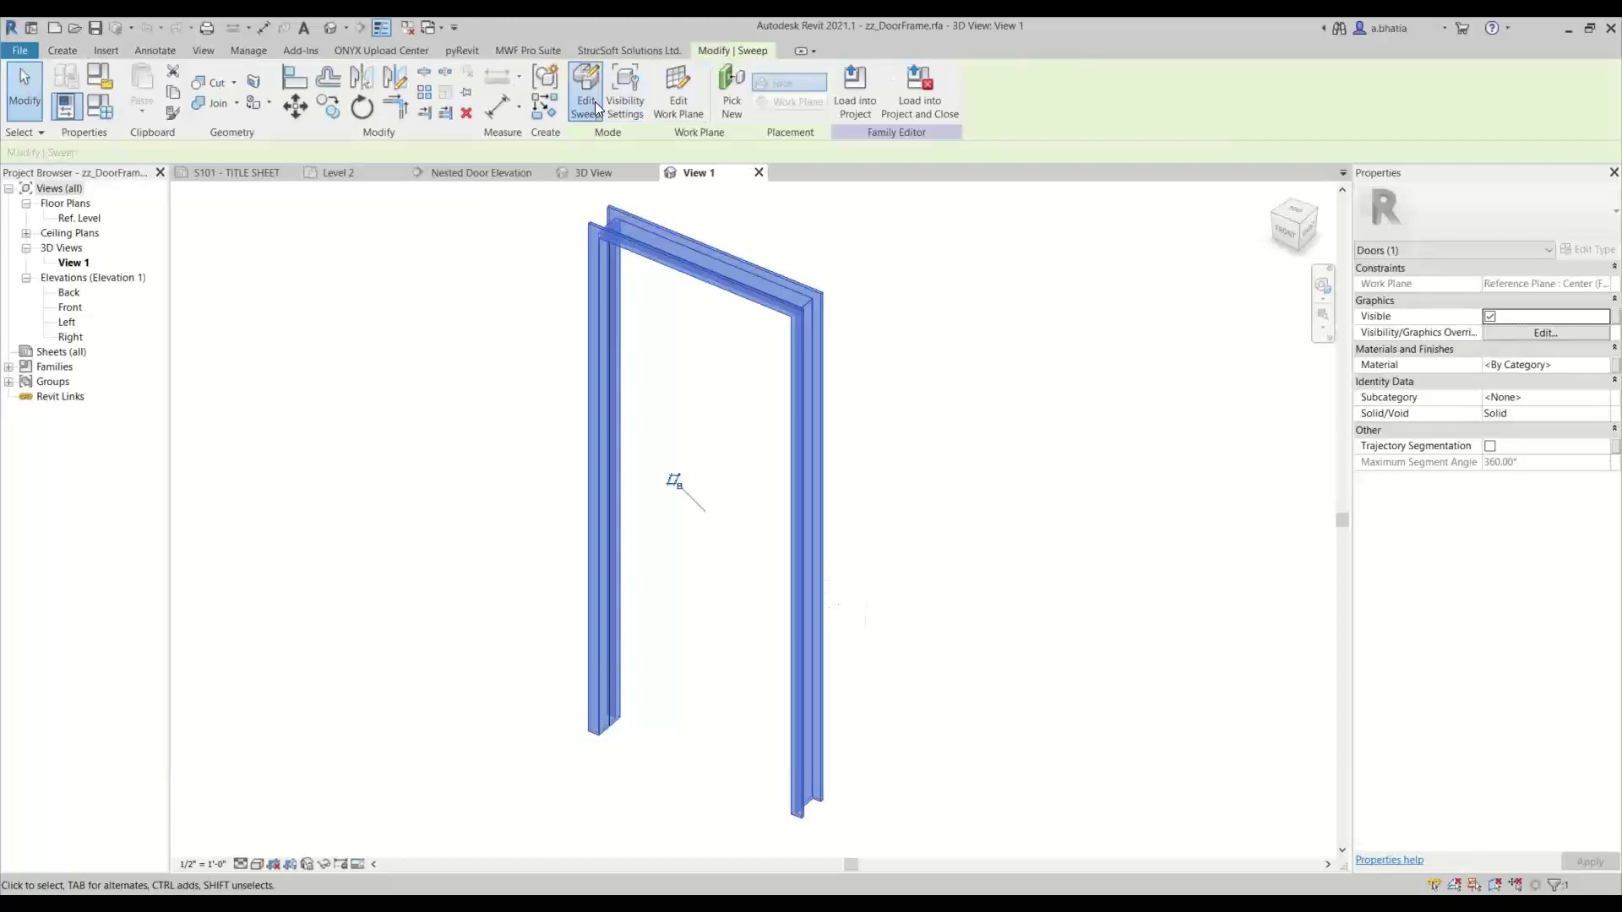
{"action": "left_click", "coordinate": [592, 89]}
{"action": "left_click", "coordinate": [824, 114]}
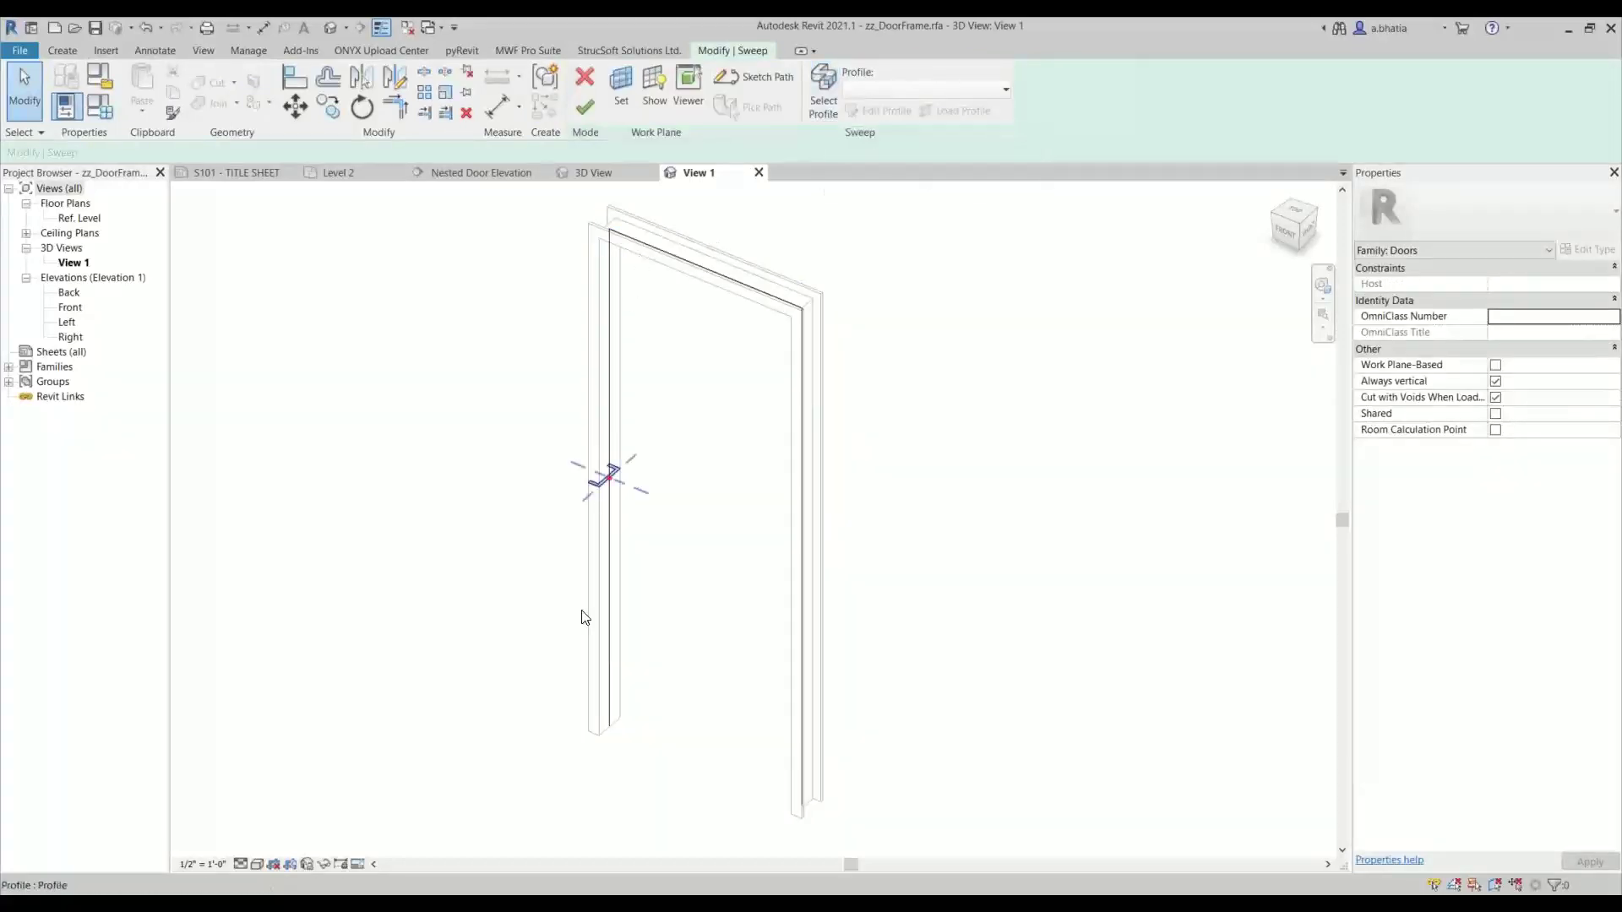
{"action": "left_click", "coordinate": [600, 488]}
{"action": "left_click", "coordinate": [891, 111]}
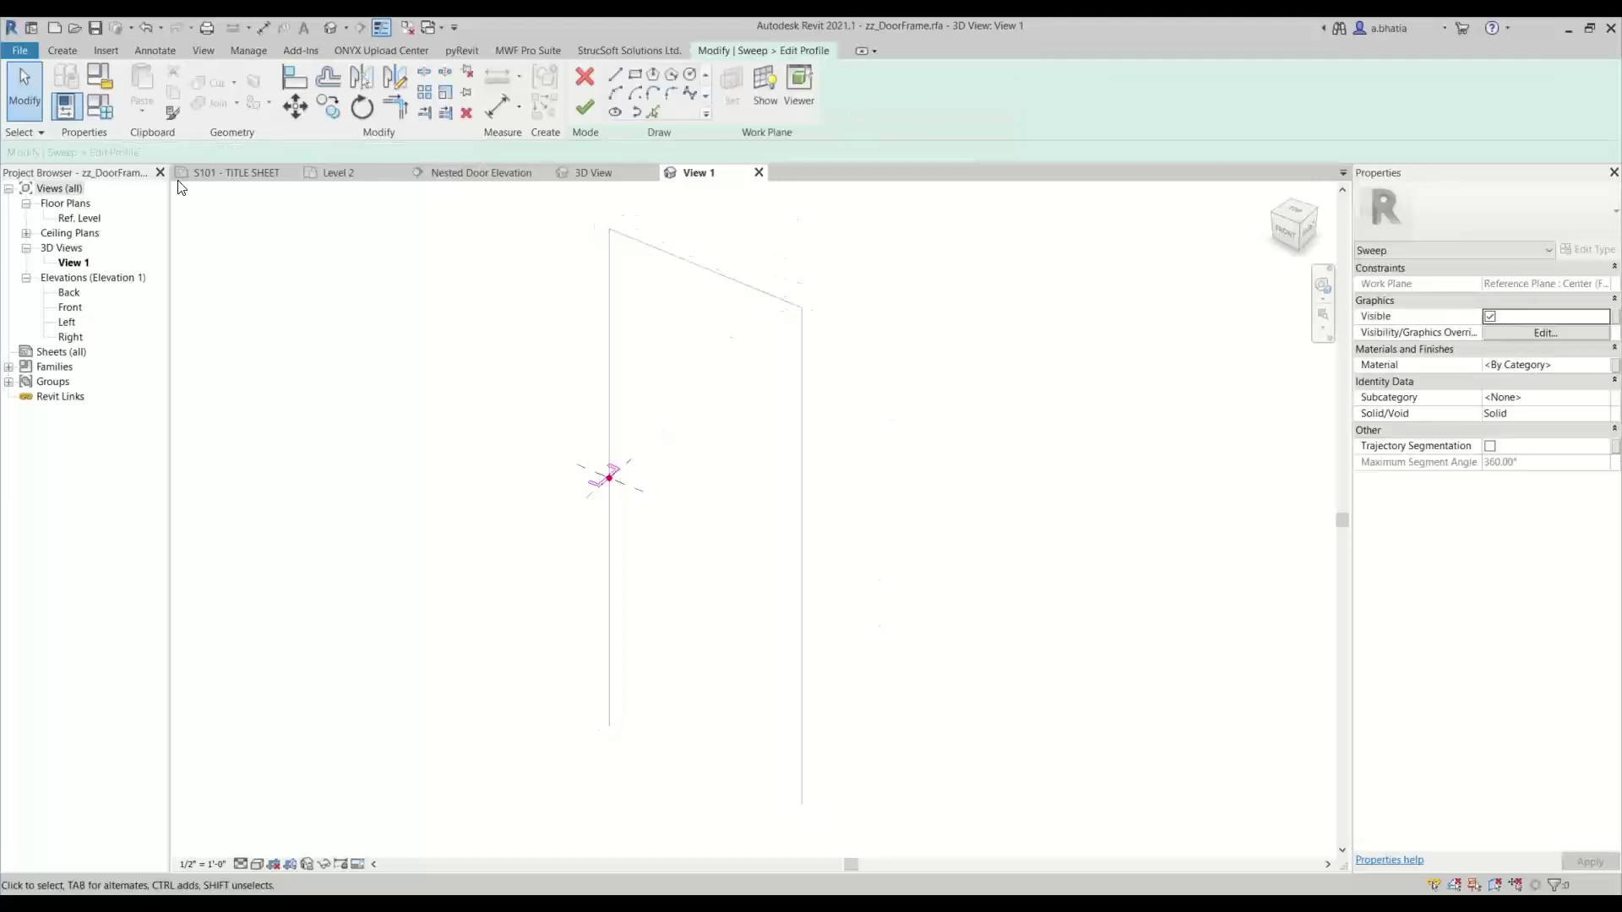
{"action": "double_click", "coordinate": [93, 219]}
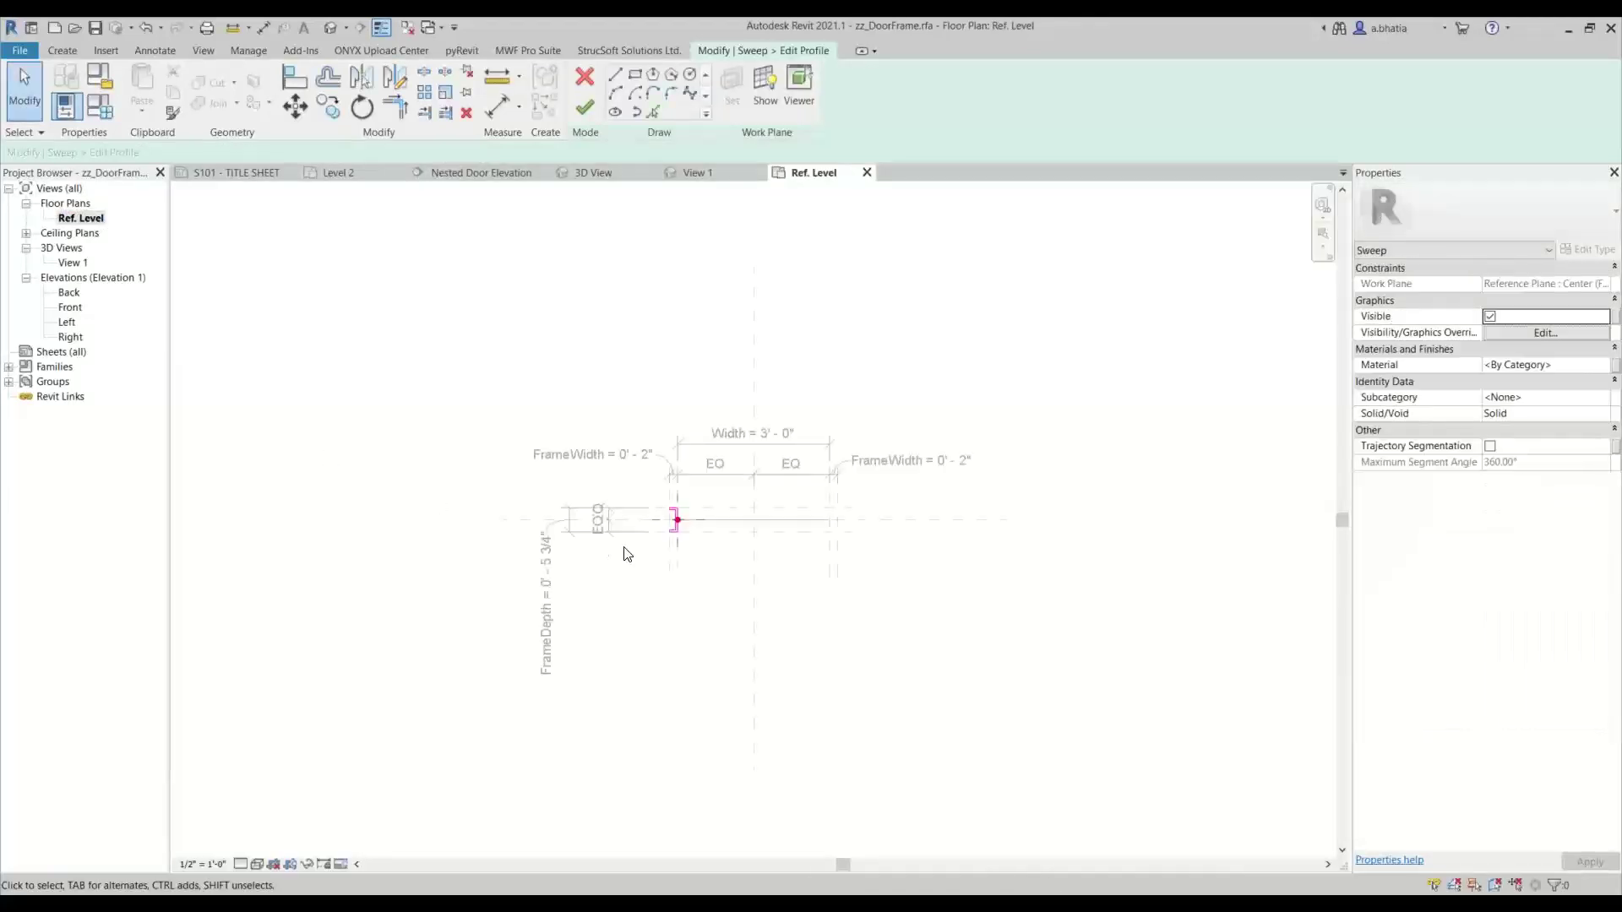
Align the profile's outer edges to the frame depth and door opening reference planes and lock the alignments.
{"action": "scroll", "coordinate": [750, 456], "scroll_direction": "up", "scroll_amount": 4}
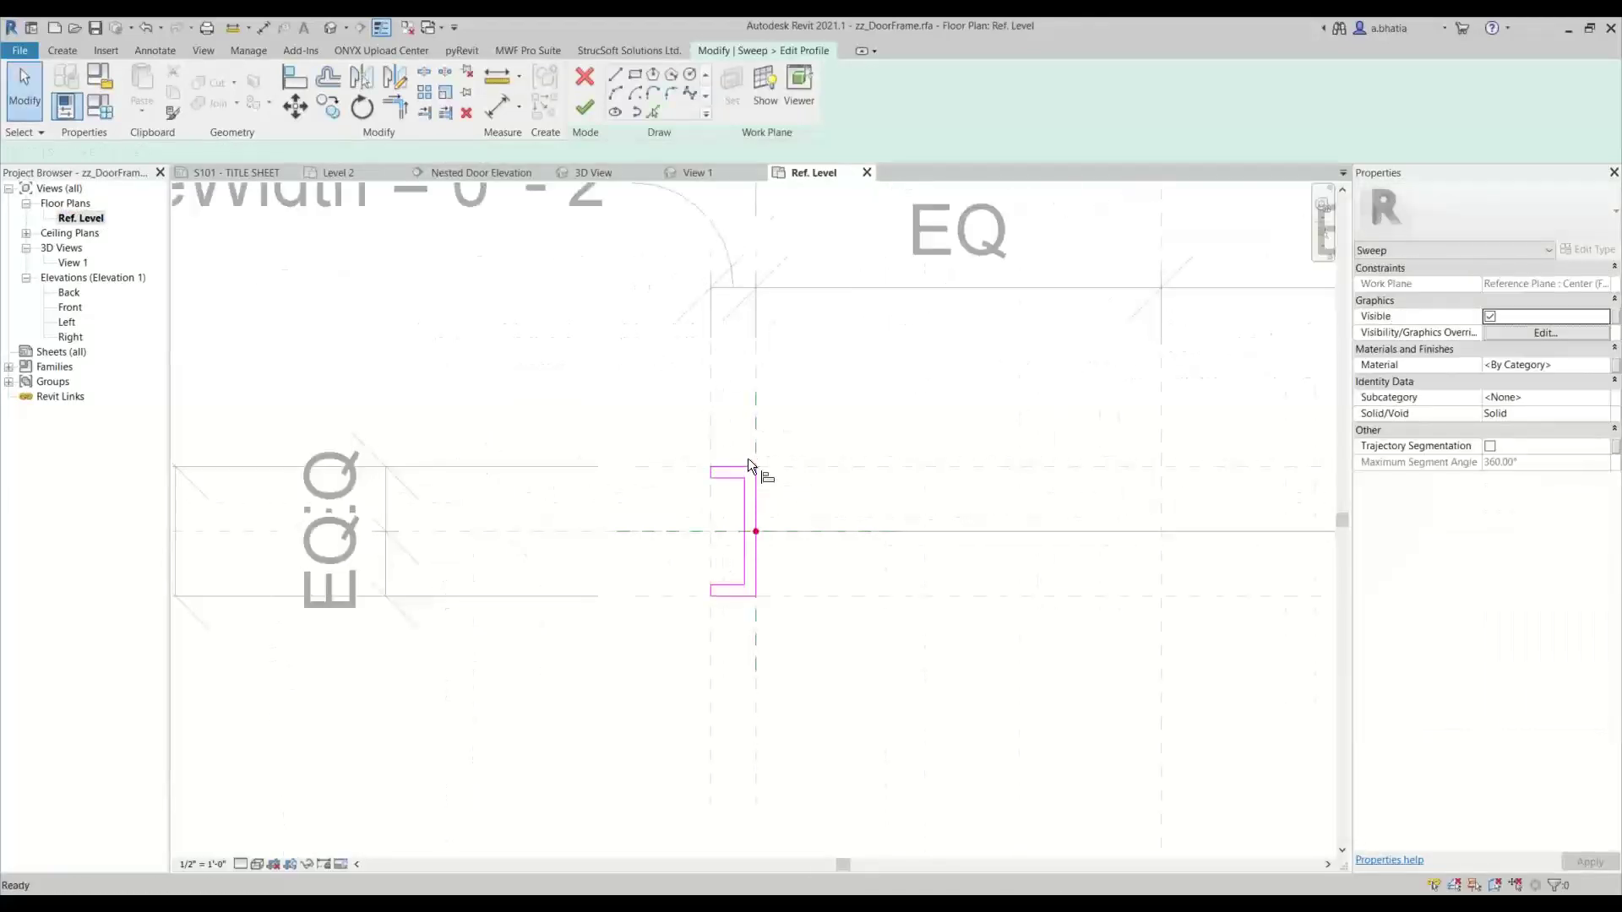
{"action": "key", "text": "l"}
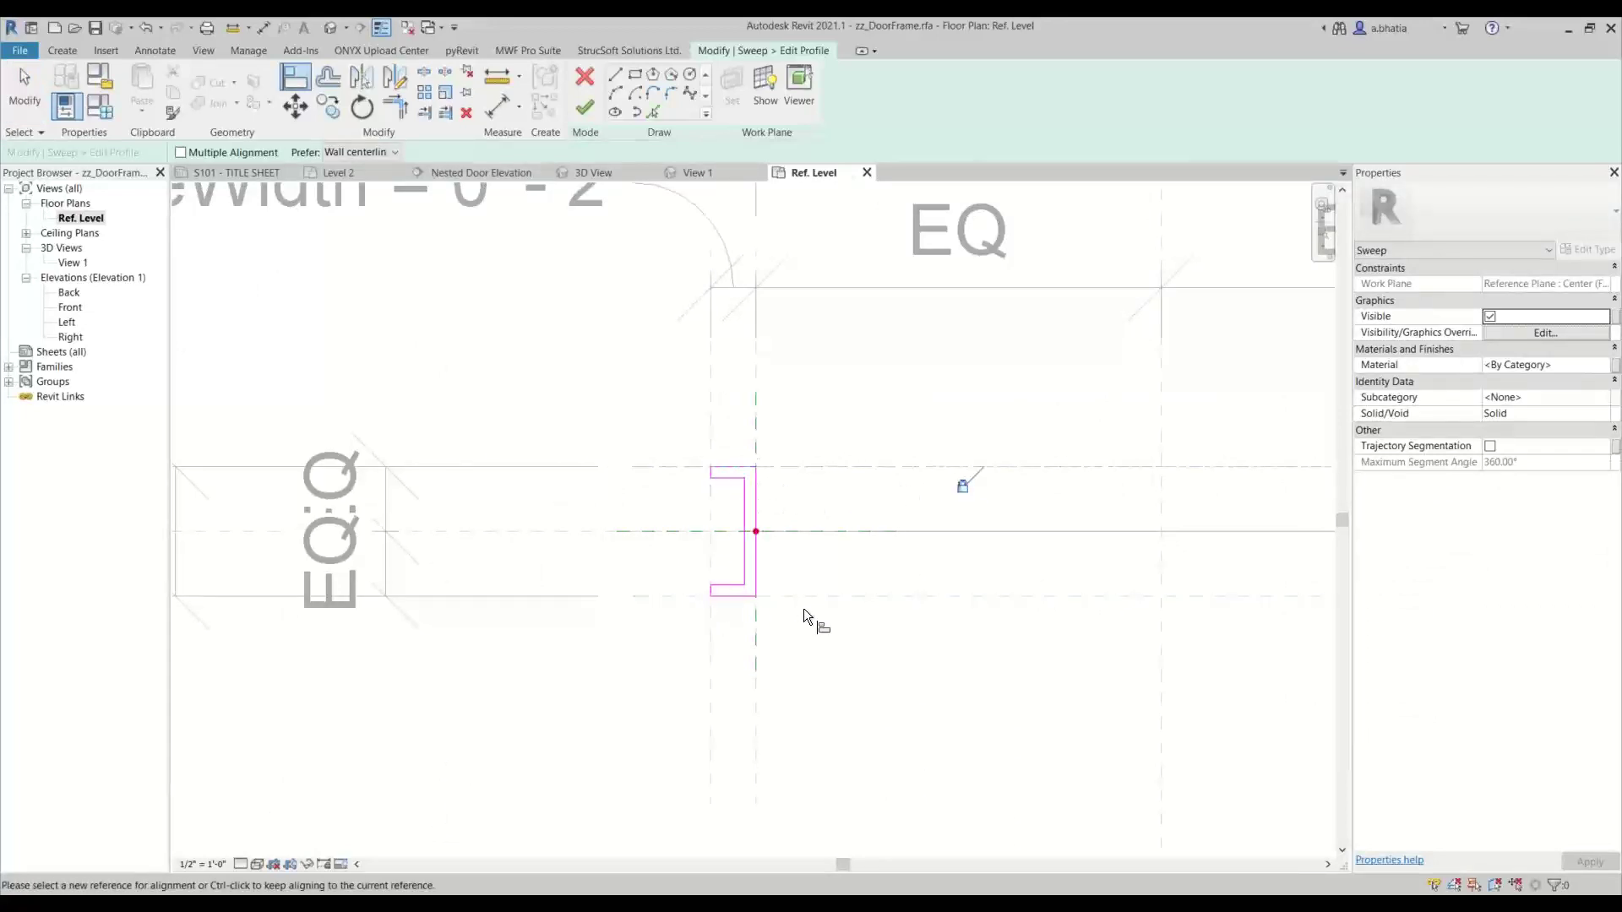
{"action": "left_click", "coordinate": [759, 601]}
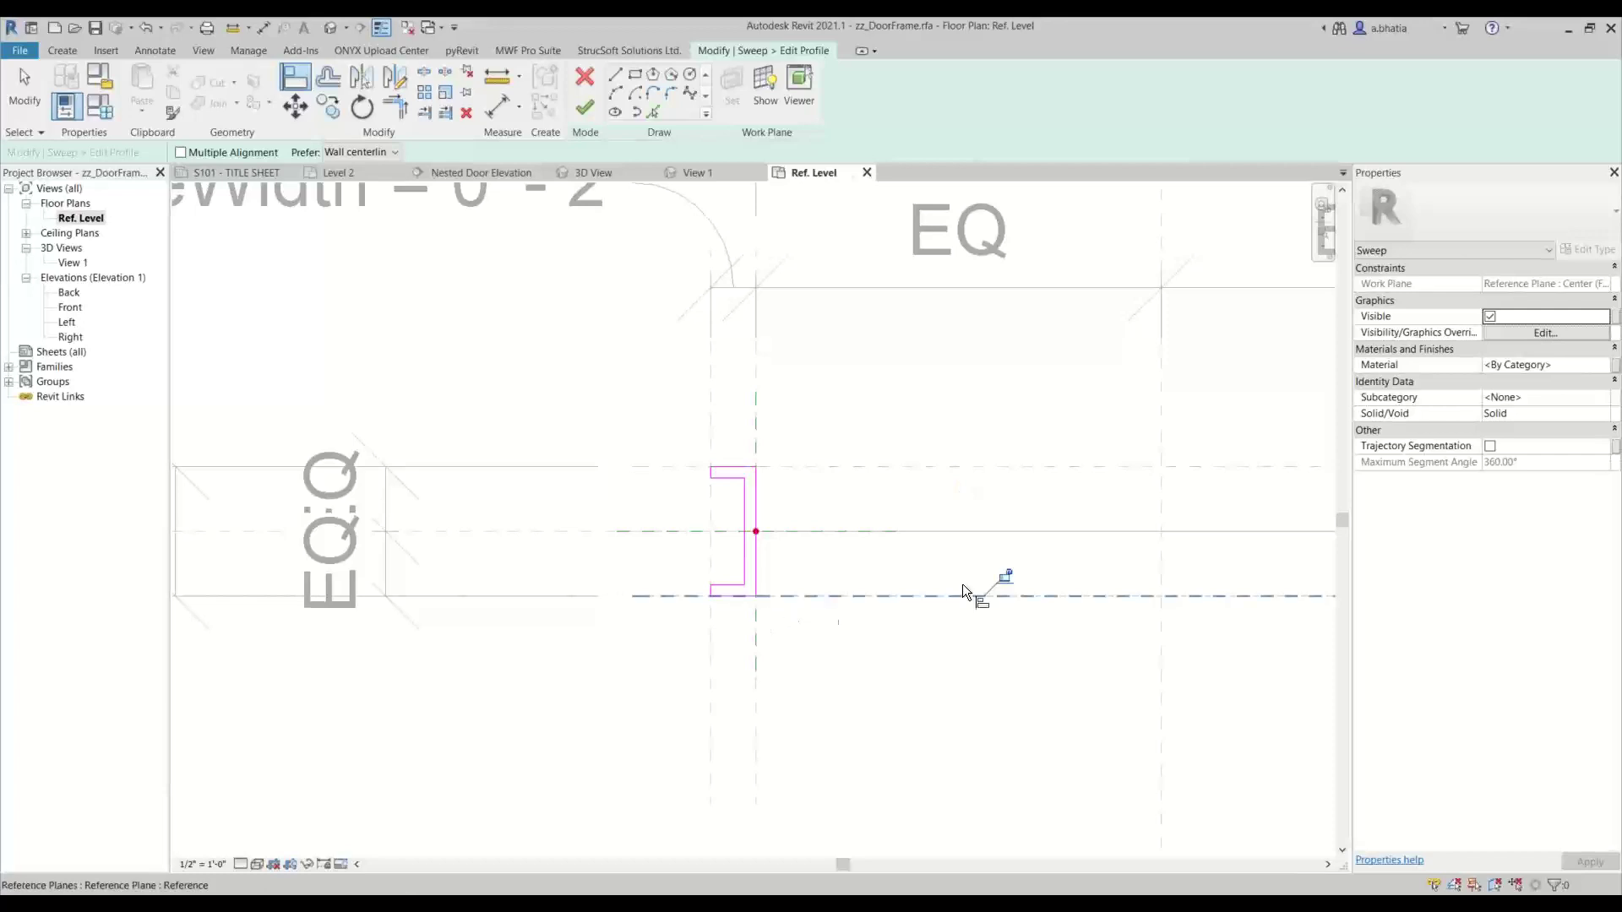
{"action": "left_click", "coordinate": [753, 497]}
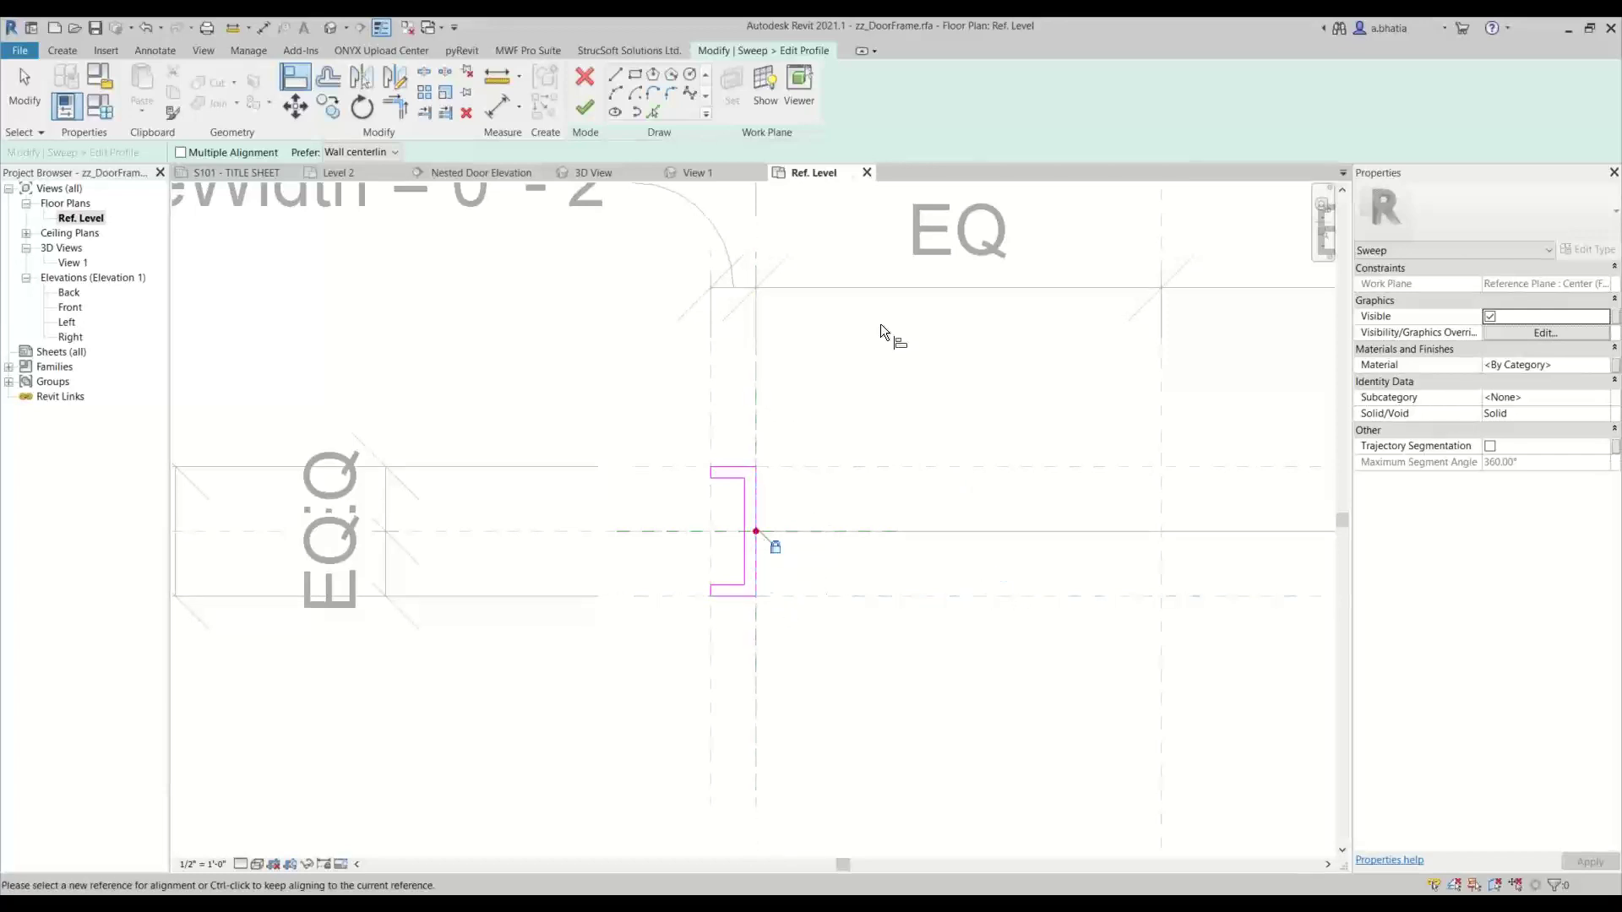
{"action": "key", "text": "Escape"}
{"action": "key", "text": "Escape"}
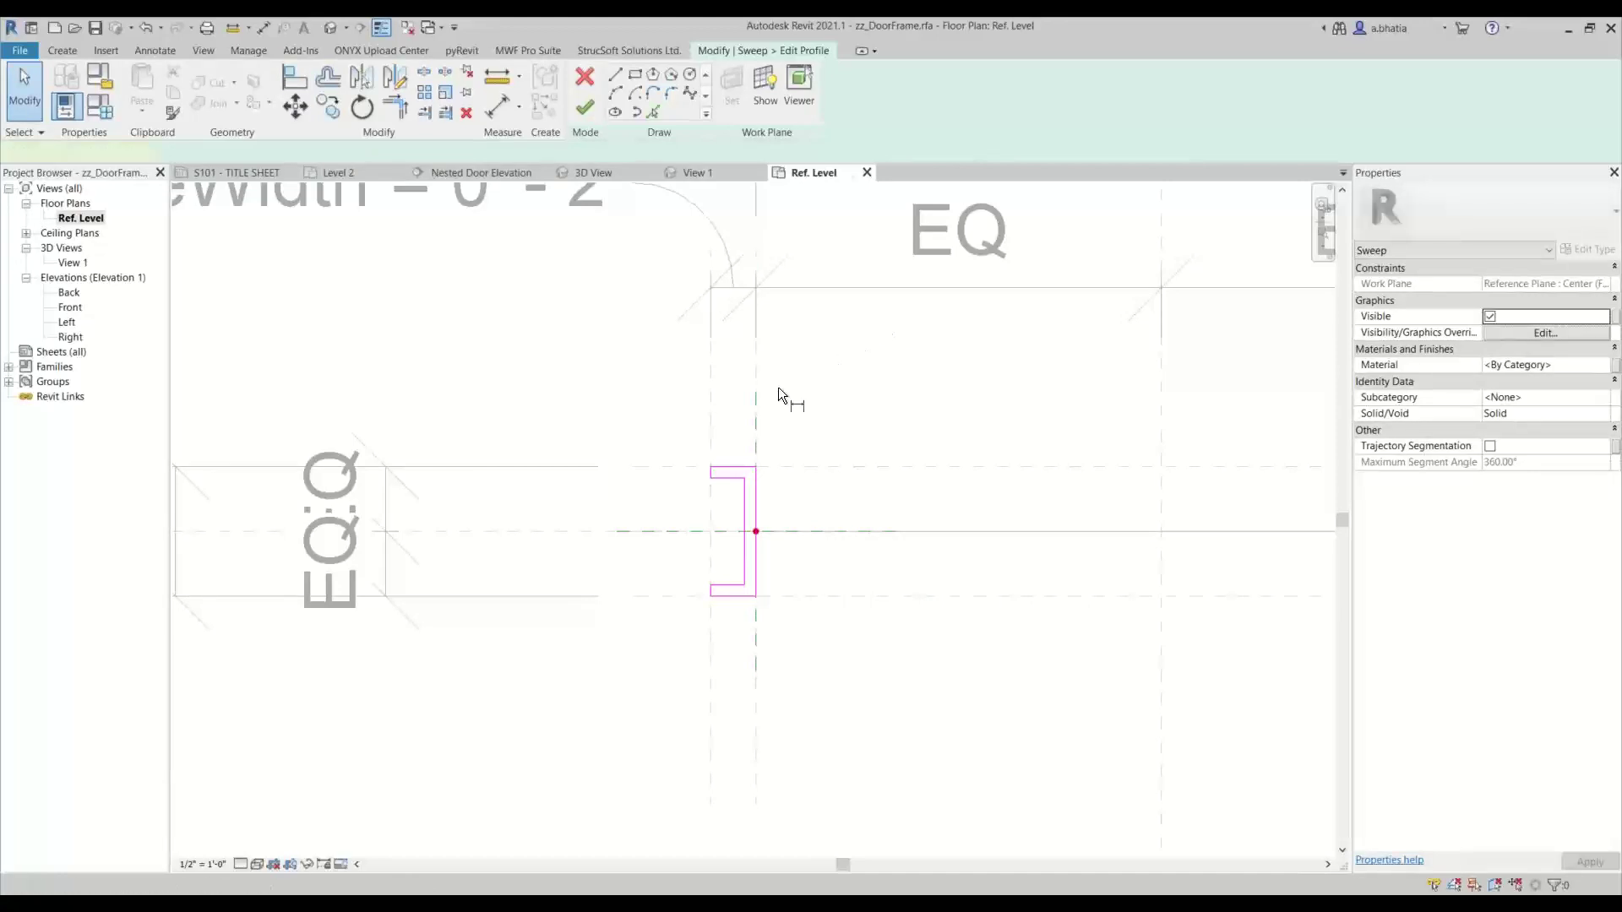
Add aligned dimensions for the thickness of both profile flanges, measured from the frame depth reference planes.
{"action": "key", "text": "d"}
{"action": "key", "text": "i"}
{"action": "scroll", "coordinate": [705, 464], "scroll_direction": "up", "scroll_amount": 5}
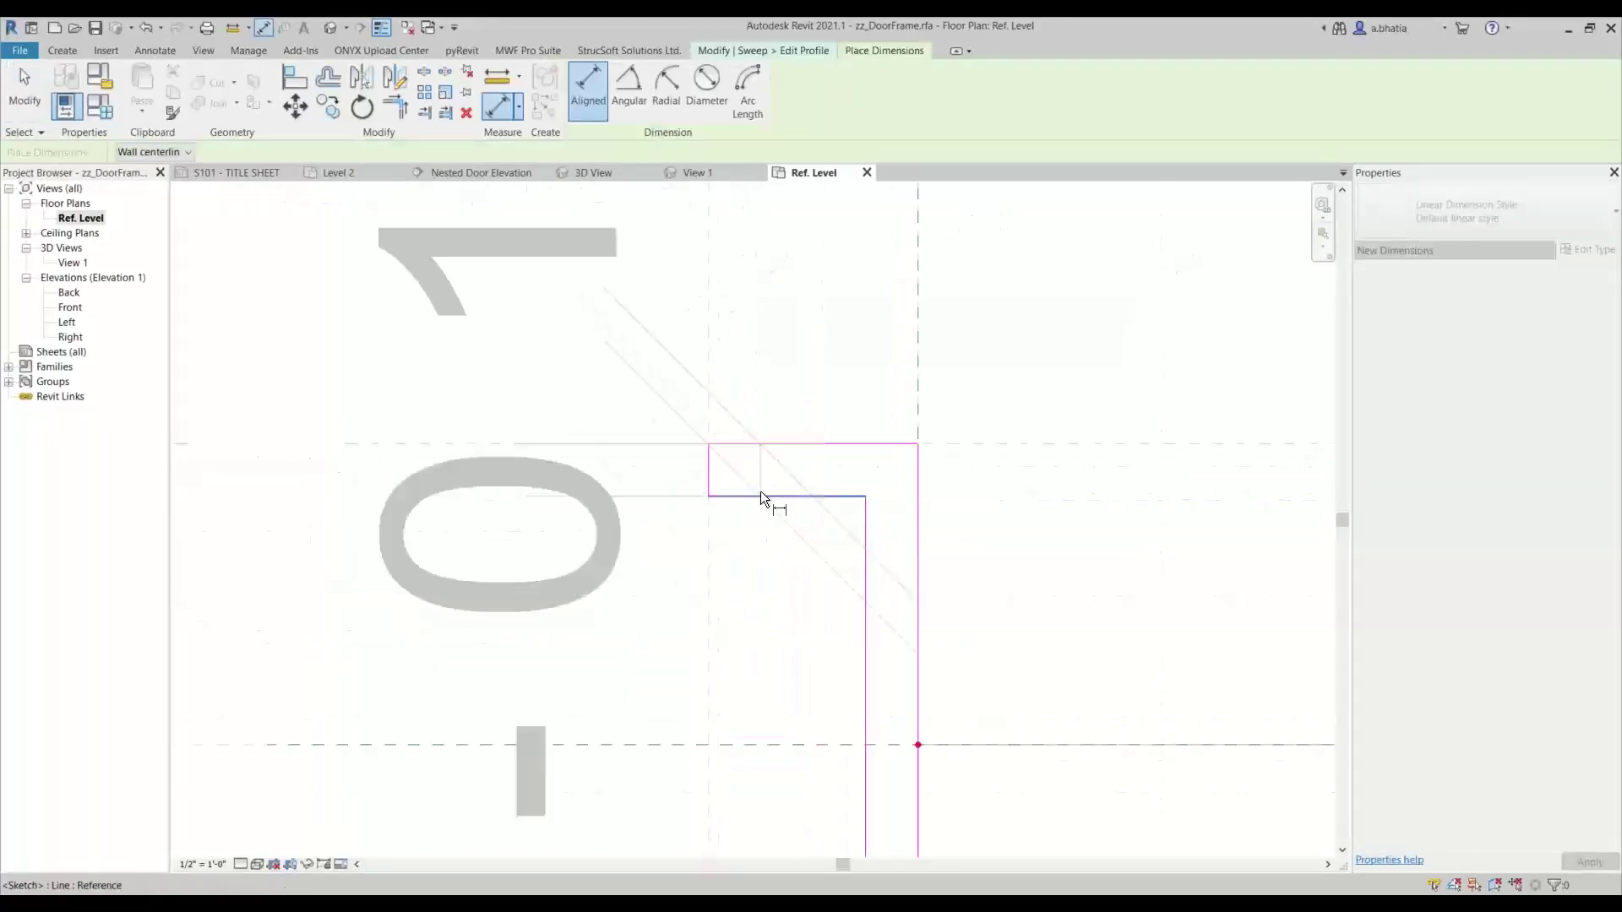
{"action": "scroll", "coordinate": [761, 490], "scroll_direction": "down", "scroll_amount": 5}
{"action": "scroll", "coordinate": [726, 585], "scroll_direction": "up", "scroll_amount": 3}
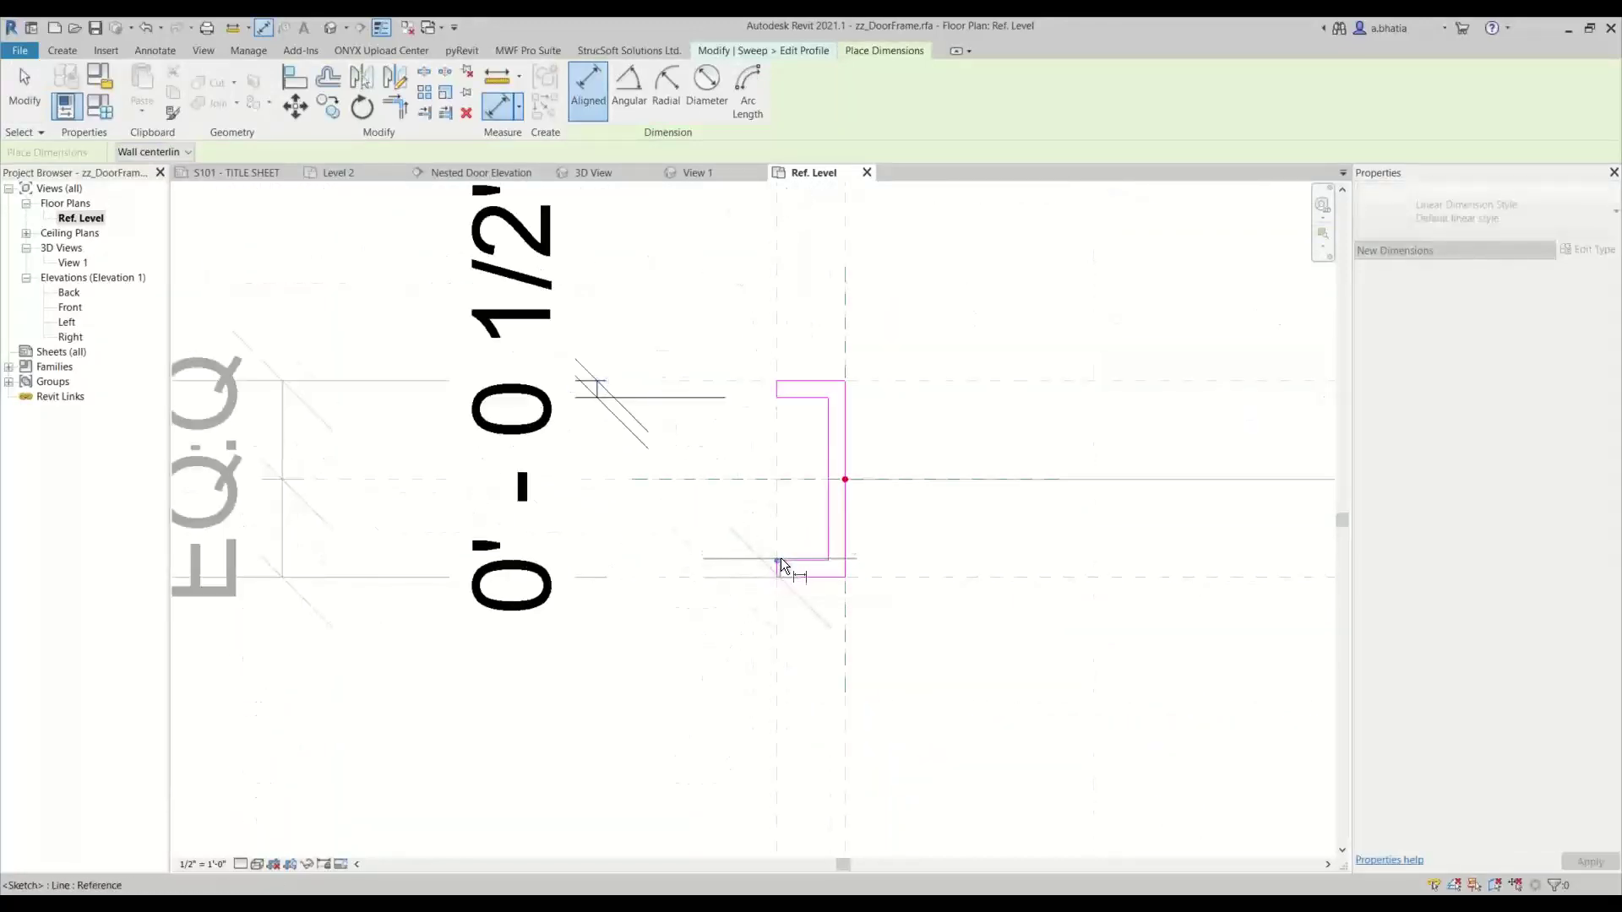
{"action": "scroll", "coordinate": [740, 609], "scroll_direction": "down", "scroll_amount": 3}
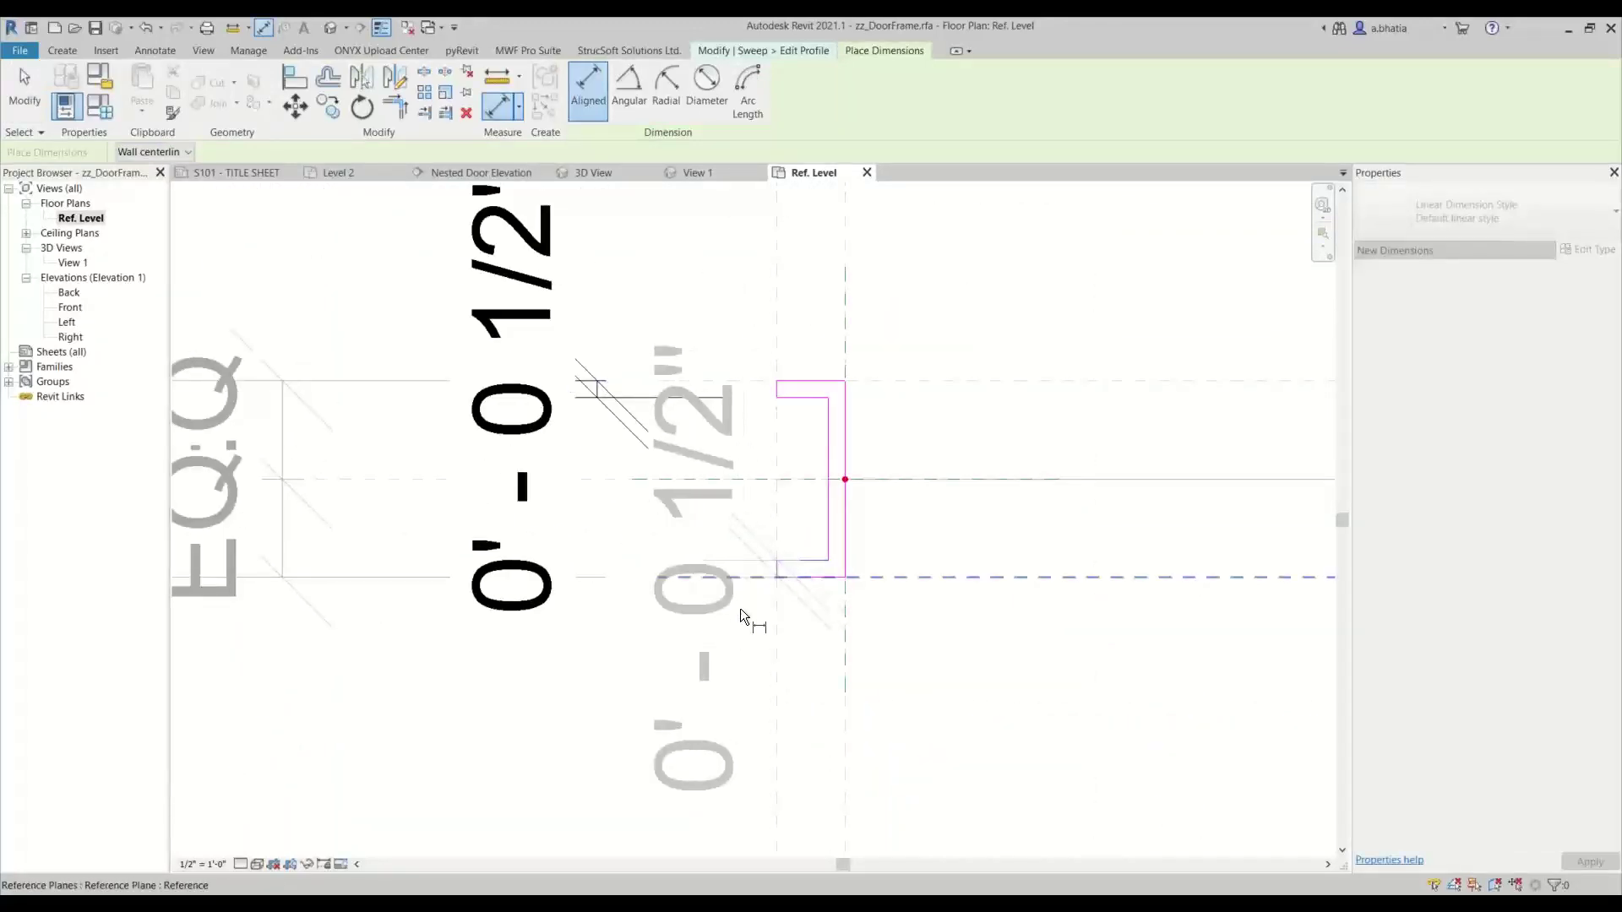
{"action": "left_click", "coordinate": [919, 640]}
Dimension the profile's web thickness between the door opening reference plane and the web's inner line.
{"action": "scroll", "coordinate": [783, 595], "scroll_direction": "up", "scroll_amount": 3}
{"action": "left_click", "coordinate": [763, 683]}
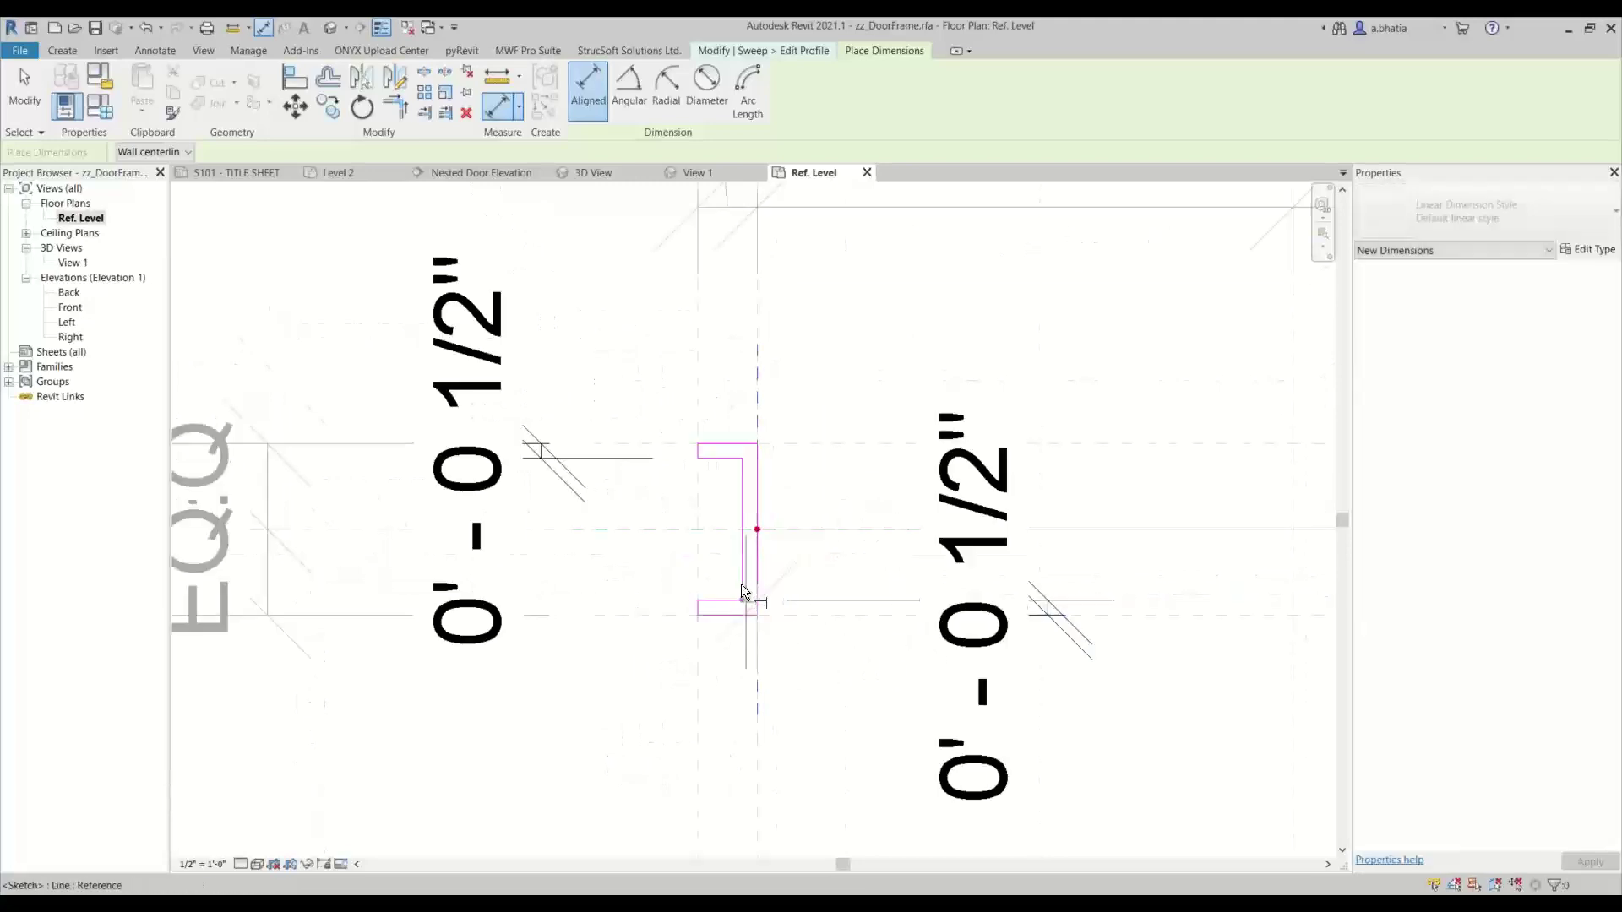
{"action": "left_click", "coordinate": [744, 569]}
{"action": "scroll", "coordinate": [743, 569], "scroll_direction": "down", "scroll_amount": 3}
{"action": "left_click", "coordinate": [740, 733]}
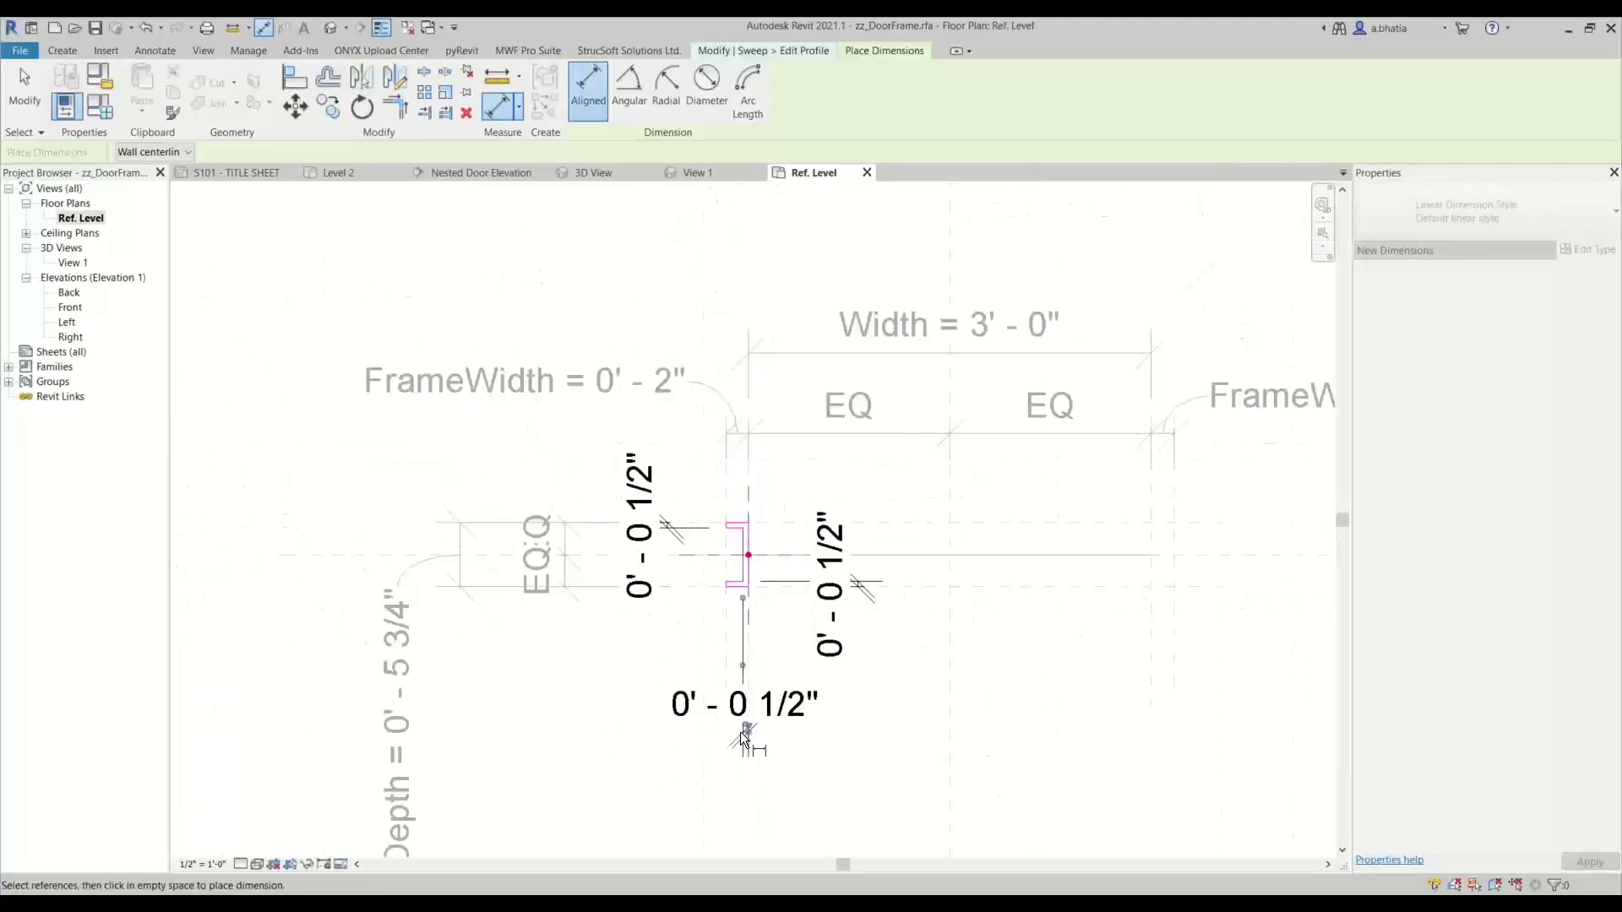
{"action": "scroll", "coordinate": [708, 657], "scroll_direction": "up", "scroll_amount": 3}
{"action": "key", "text": "Escape"}
{"action": "key", "text": "Escape"}
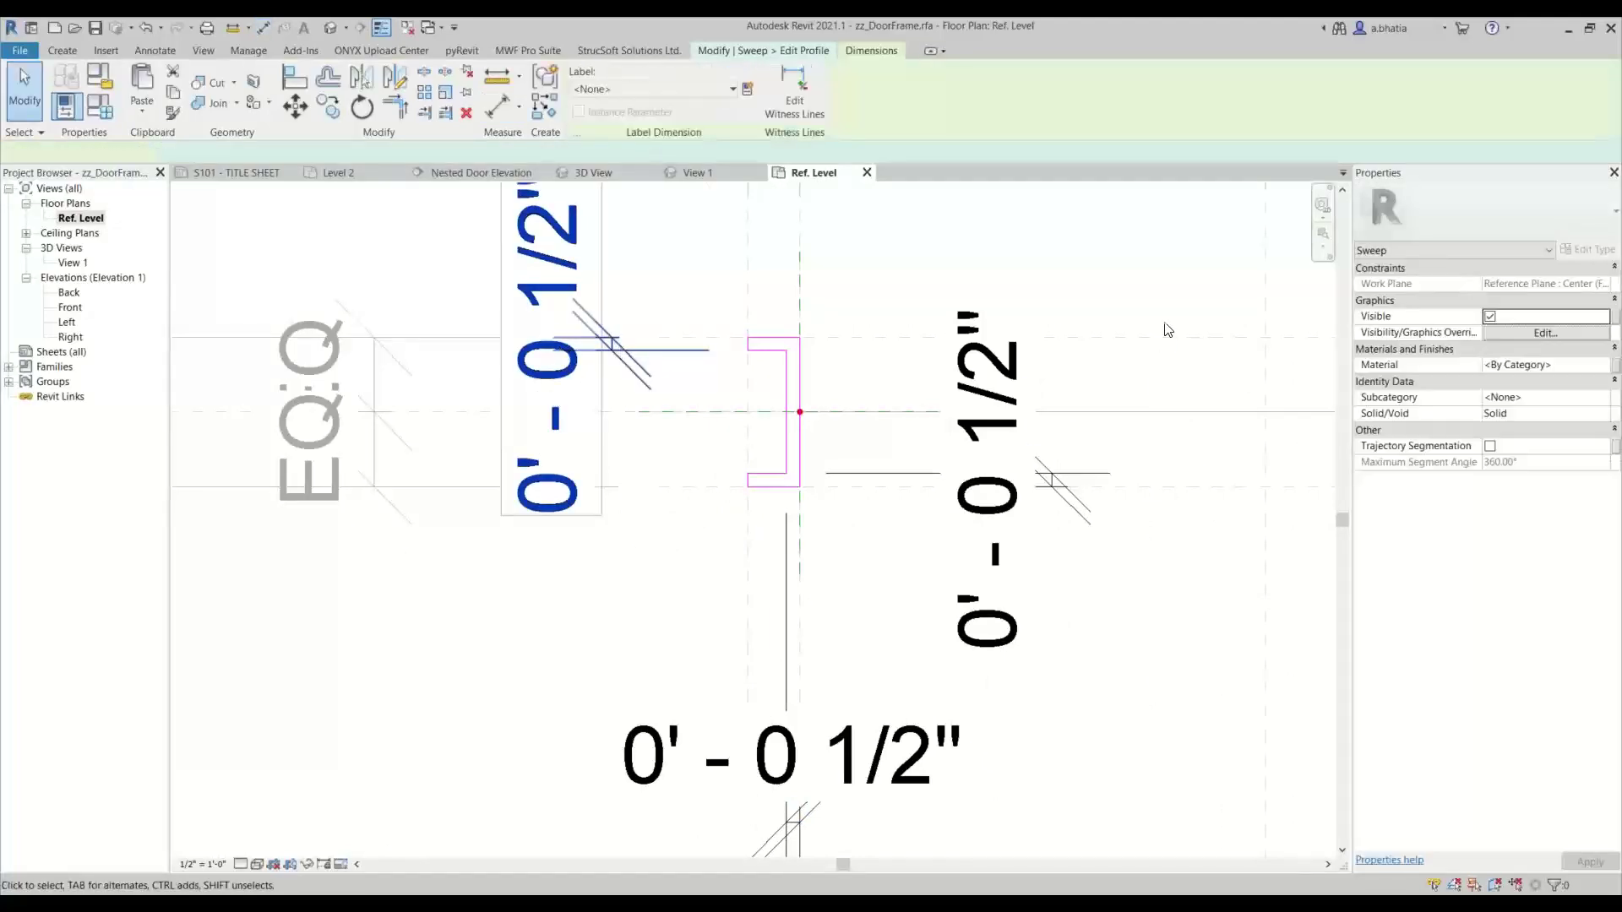
Lock the profile's flange and web thickness dimensions and finish the profile and sweep edits.
{"action": "left_click", "coordinate": [1020, 410]}
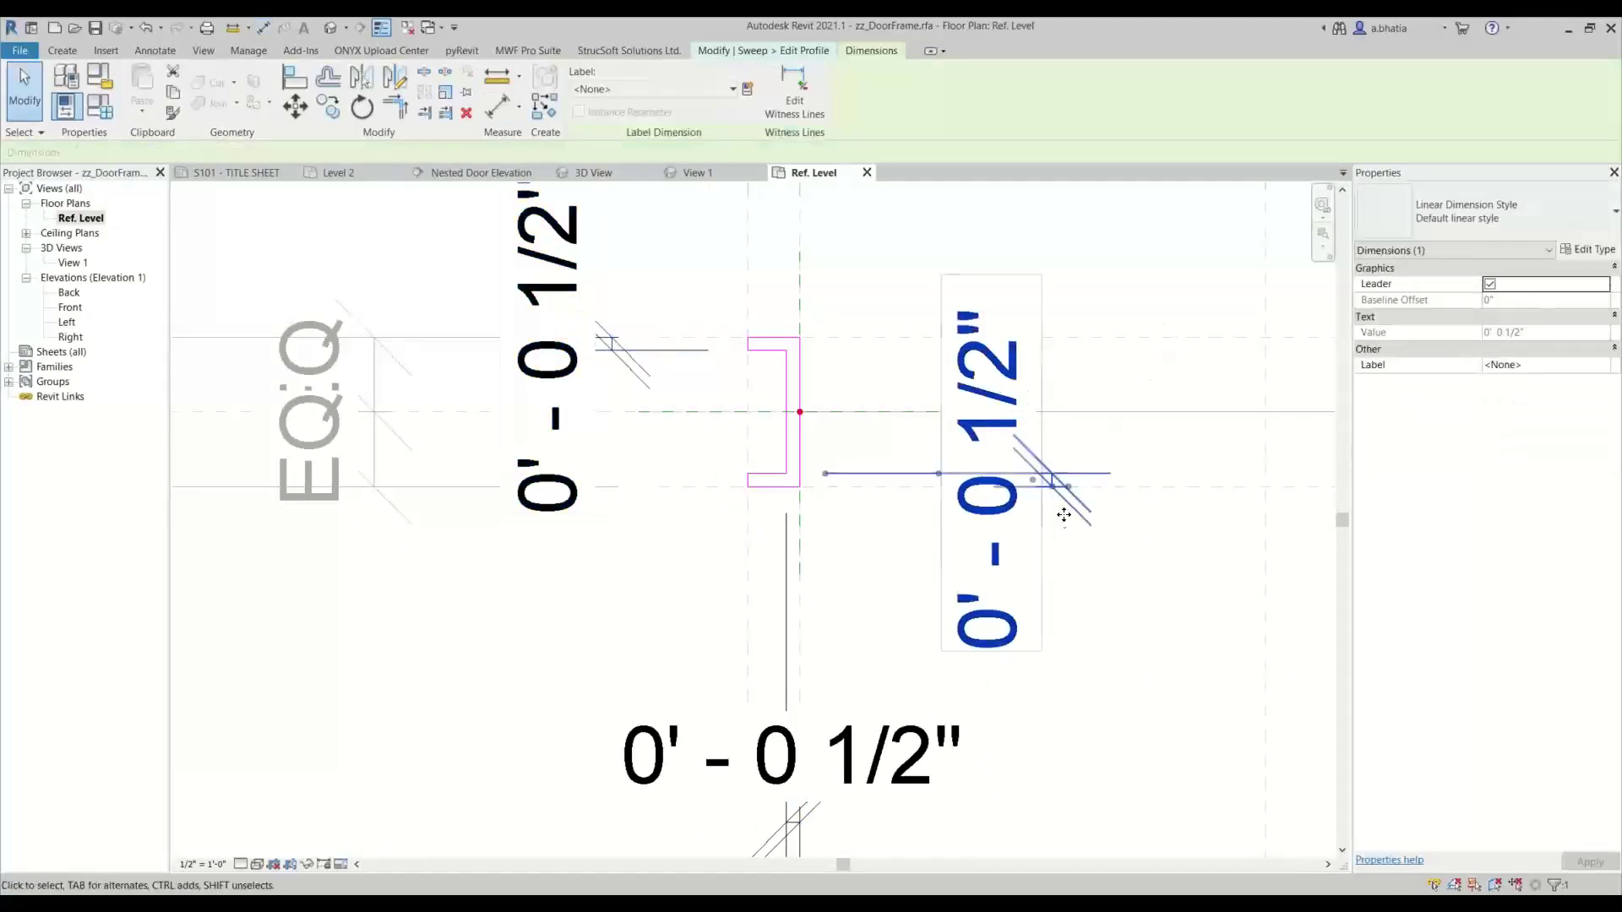
{"action": "scroll", "coordinate": [936, 476], "scroll_direction": "down", "scroll_amount": 2}
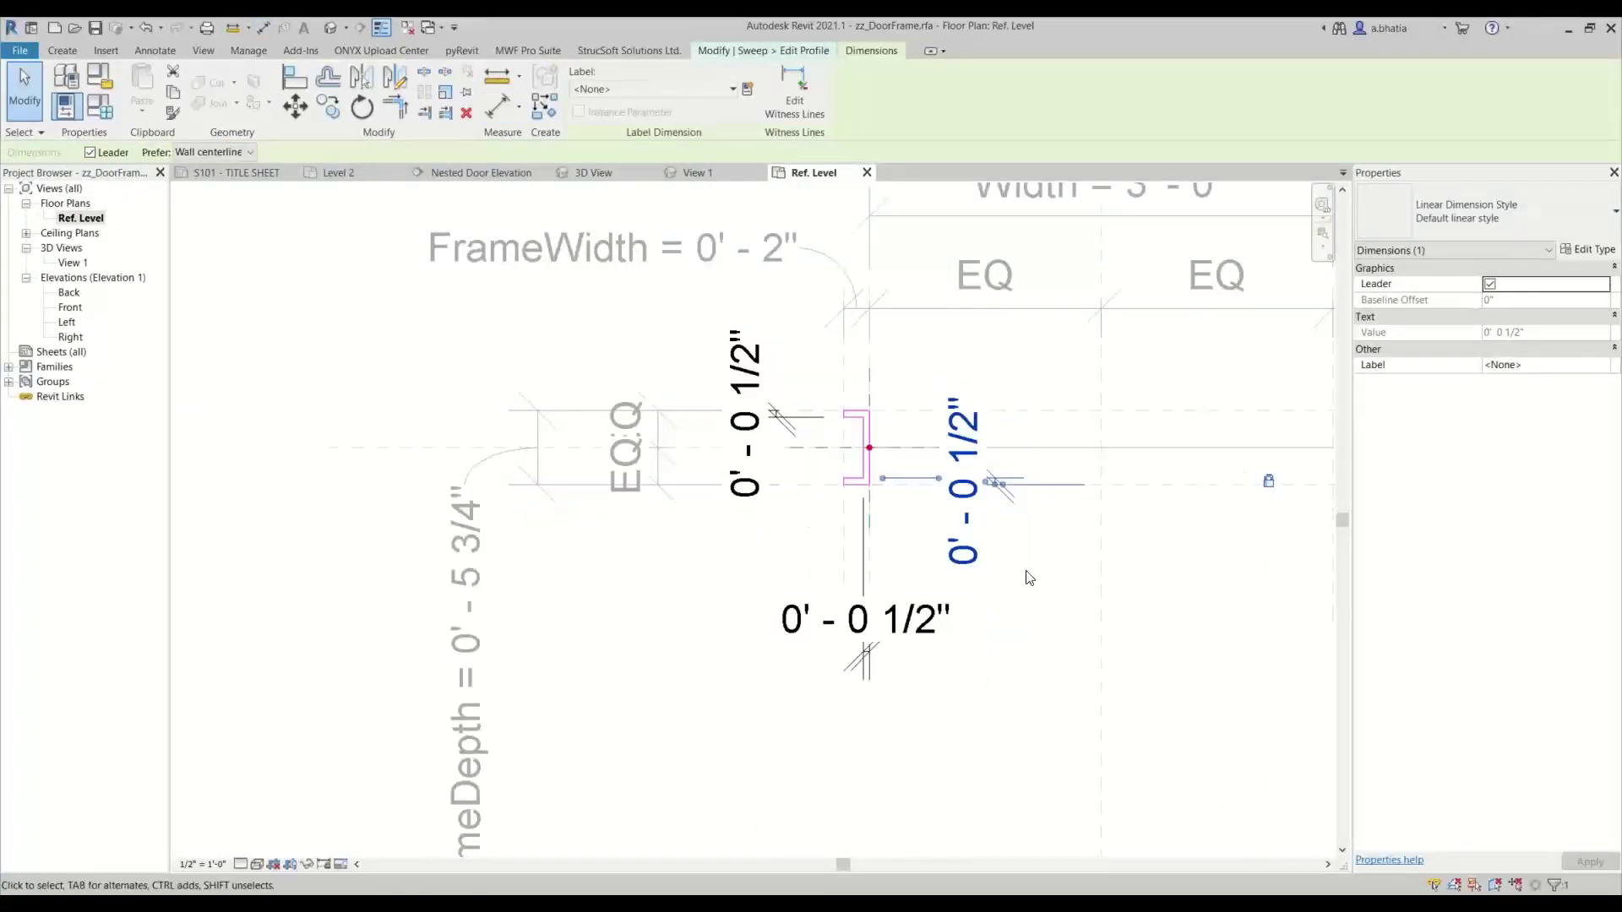
{"action": "scroll", "coordinate": [903, 633], "scroll_direction": "up", "scroll_amount": 3}
{"action": "left_click", "coordinate": [879, 711]}
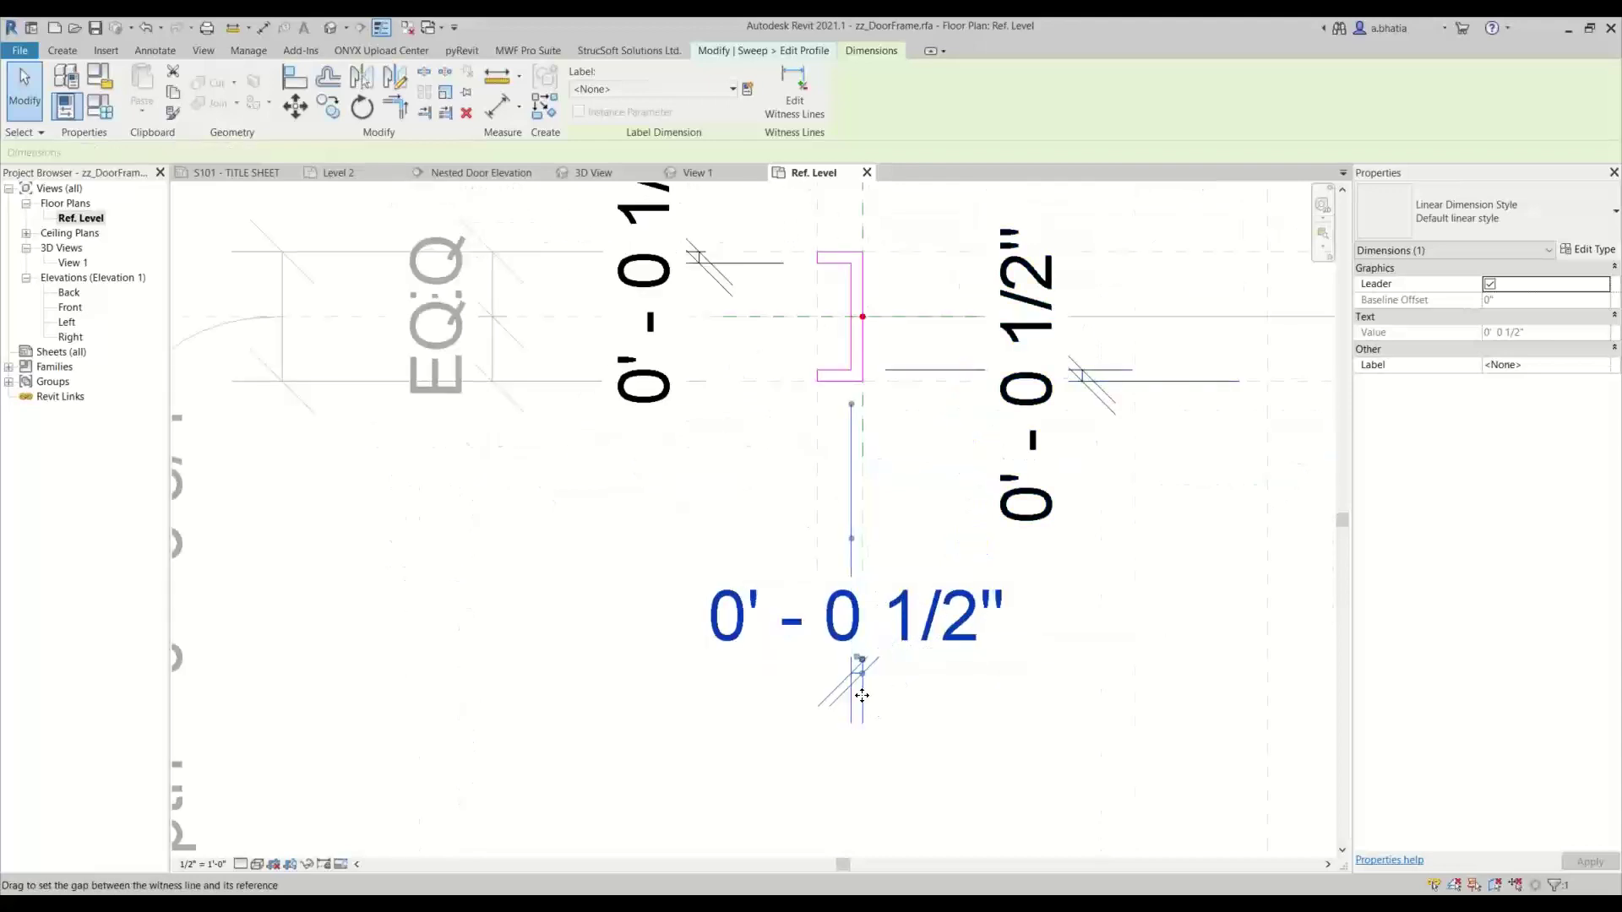
{"action": "scroll", "coordinate": [865, 532], "scroll_direction": "down", "scroll_amount": 3}
{"action": "left_click", "coordinate": [865, 651]}
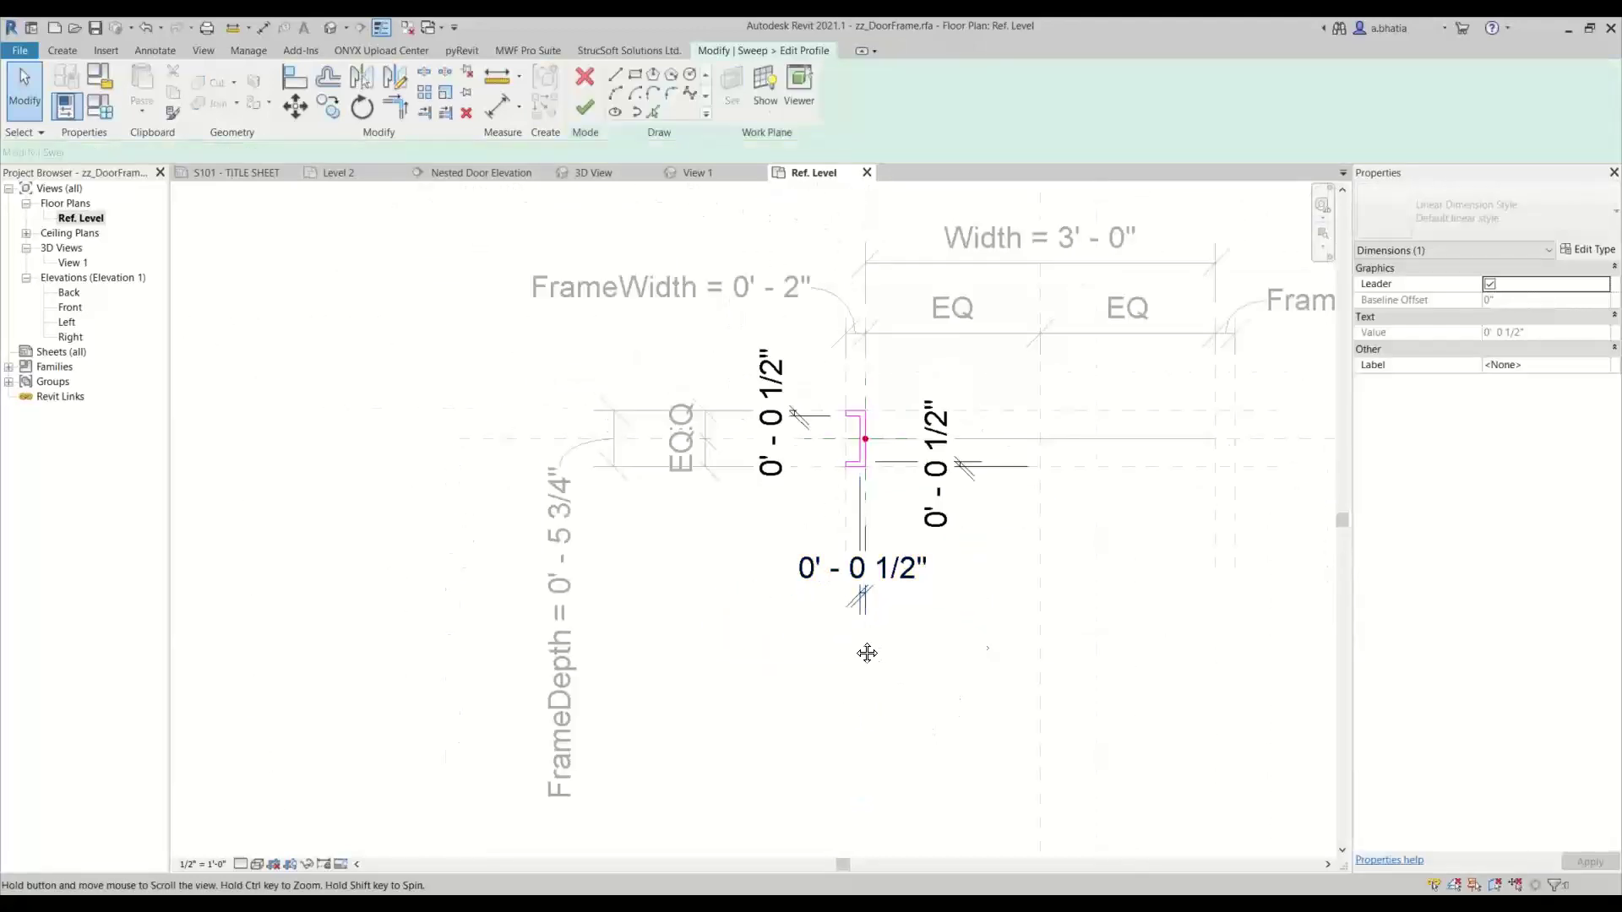
{"action": "middle_click_drag", "start_coordinate": [865, 651], "coordinate": [705, 680]}
{"action": "left_click", "coordinate": [591, 111]}
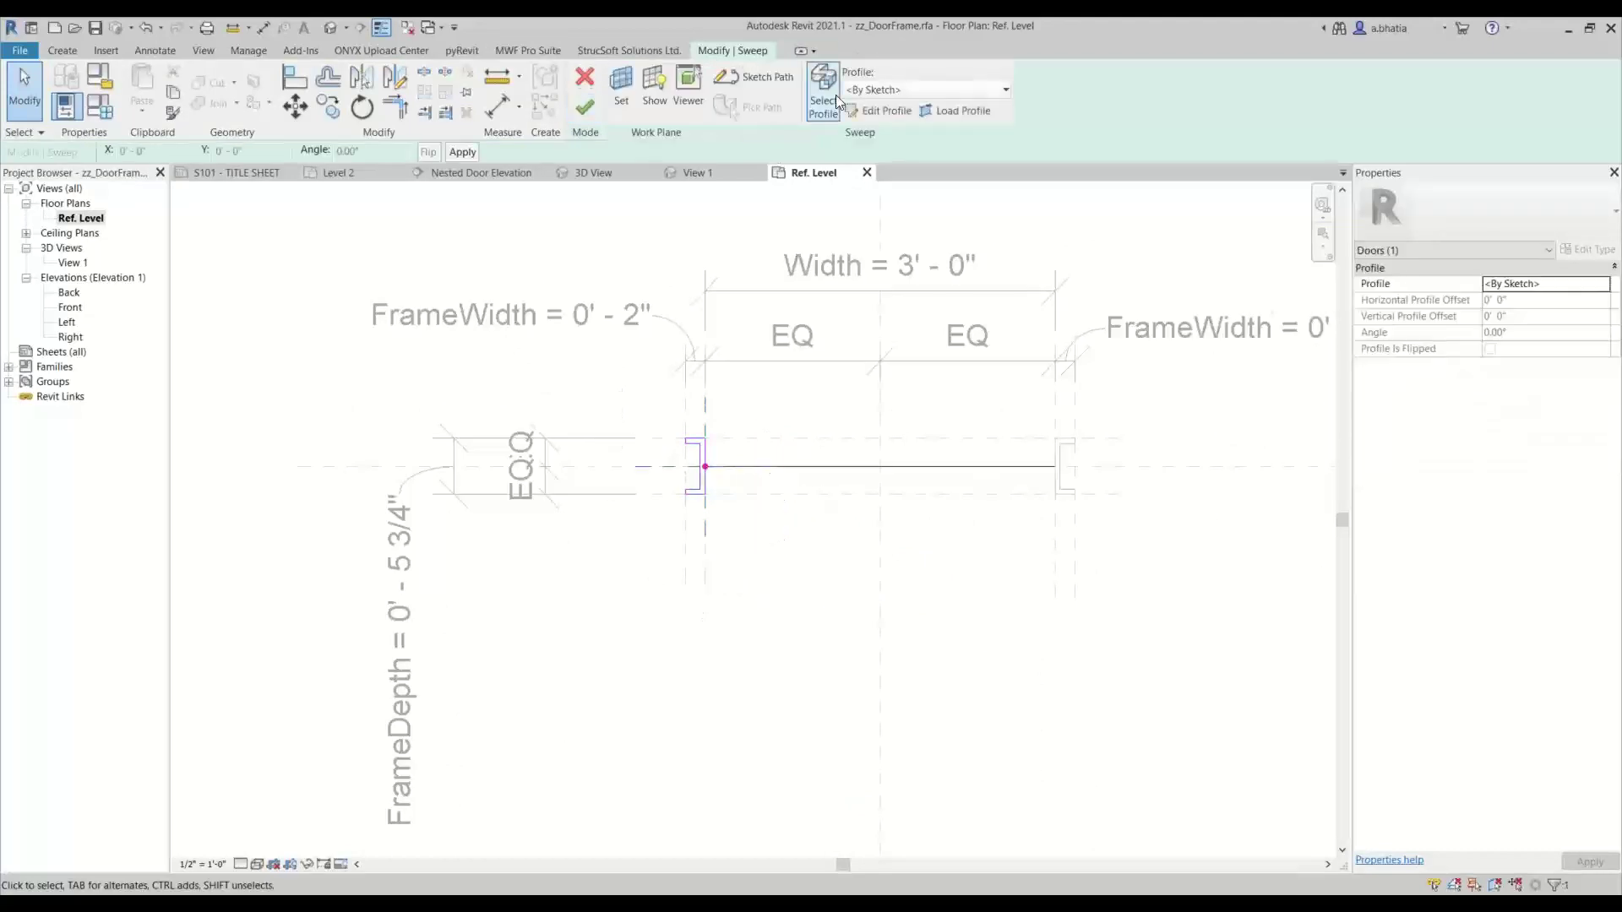
{"action": "left_click", "coordinate": [593, 108]}
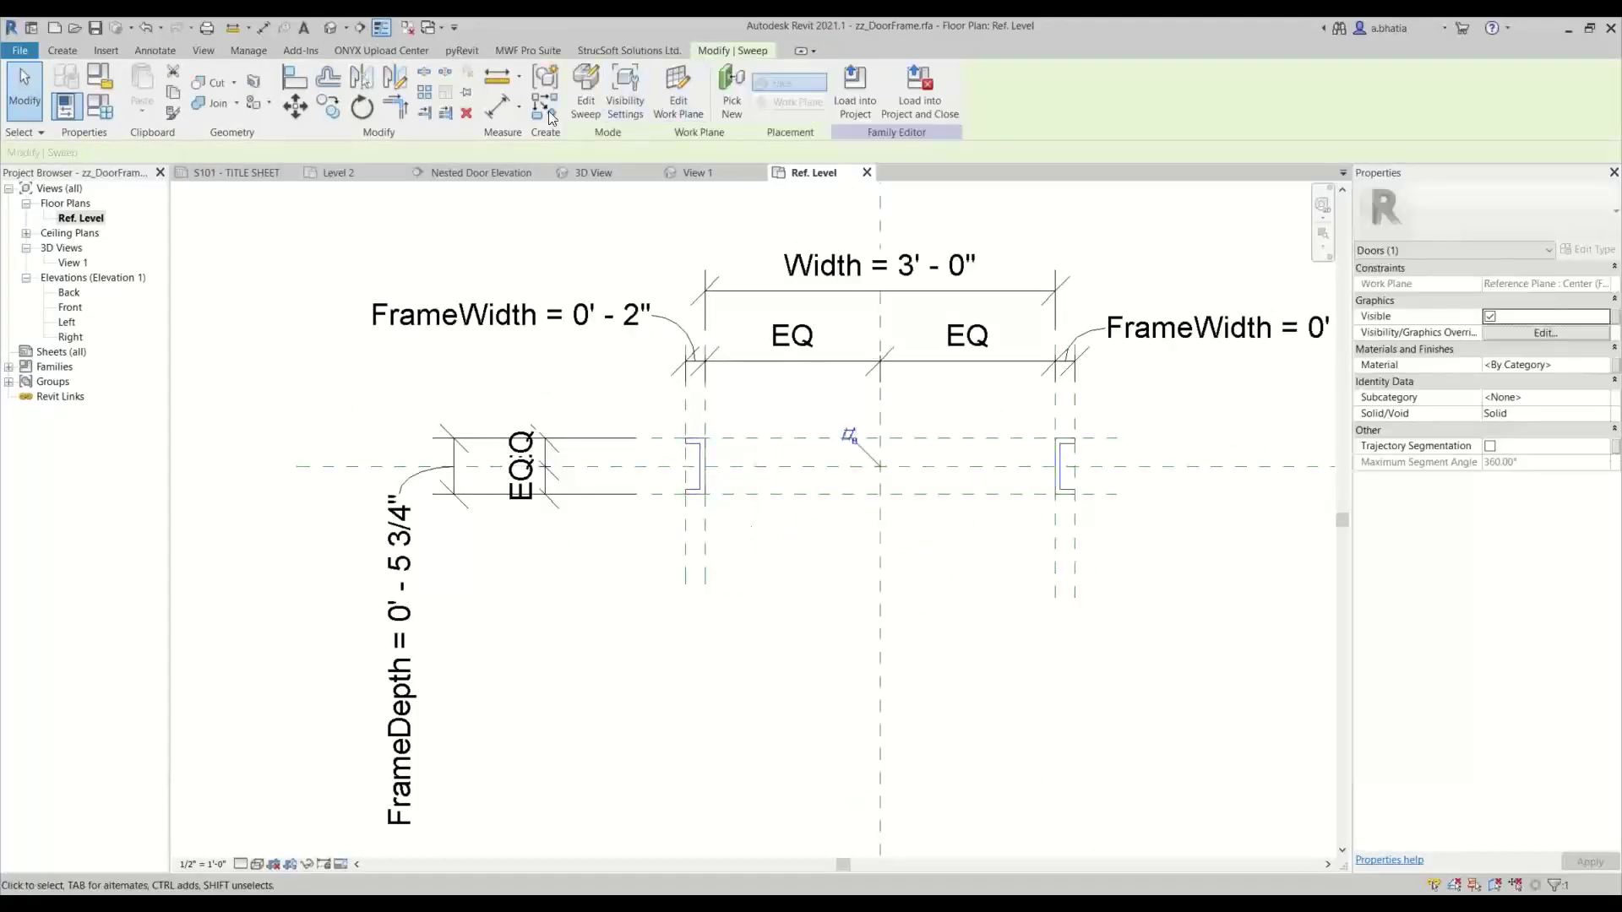
Load the frame family into C1030-Interior_Swinging.rfa, overwriting the existing version and its parameter values.
{"action": "left_click", "coordinate": [855, 89]}
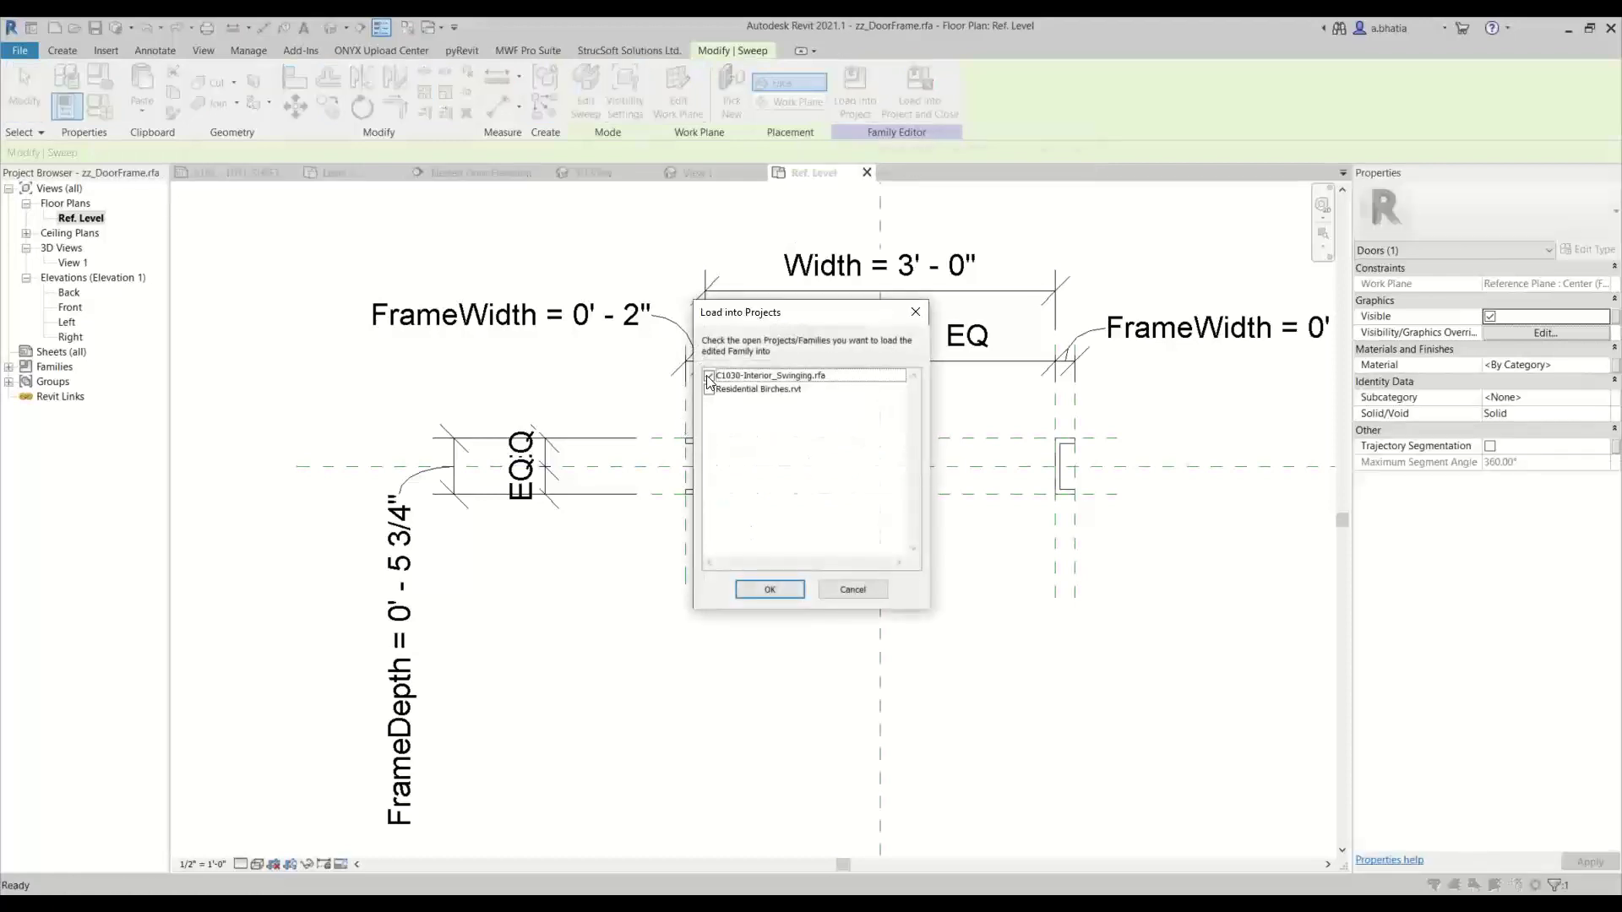
{"action": "left_click", "coordinate": [768, 589]}
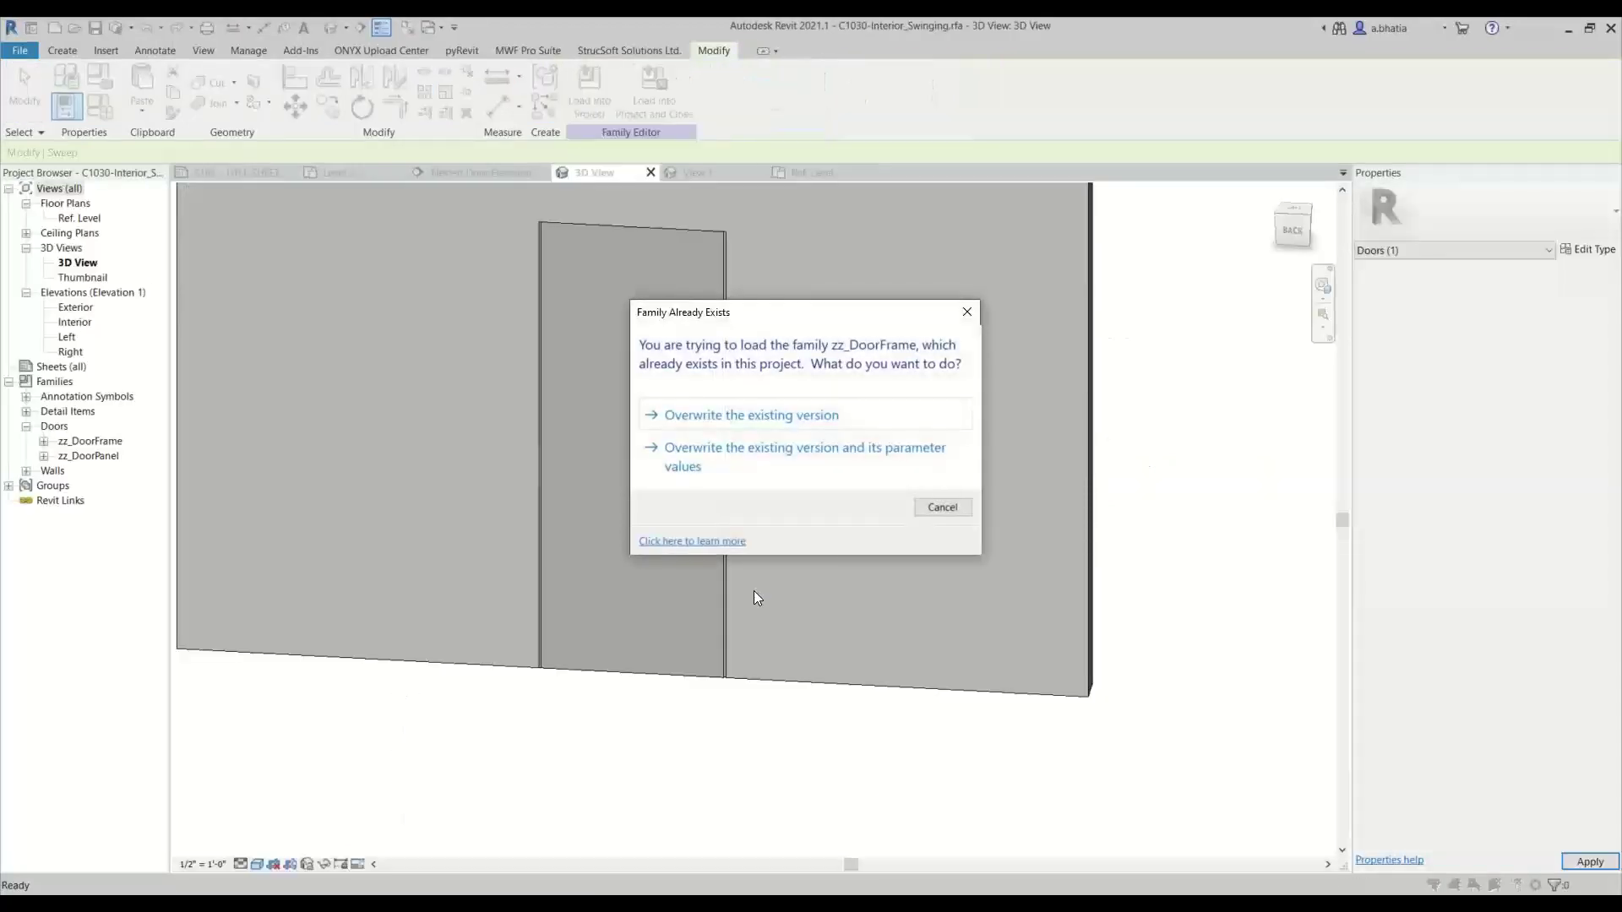
{"action": "left_click", "coordinate": [793, 469]}
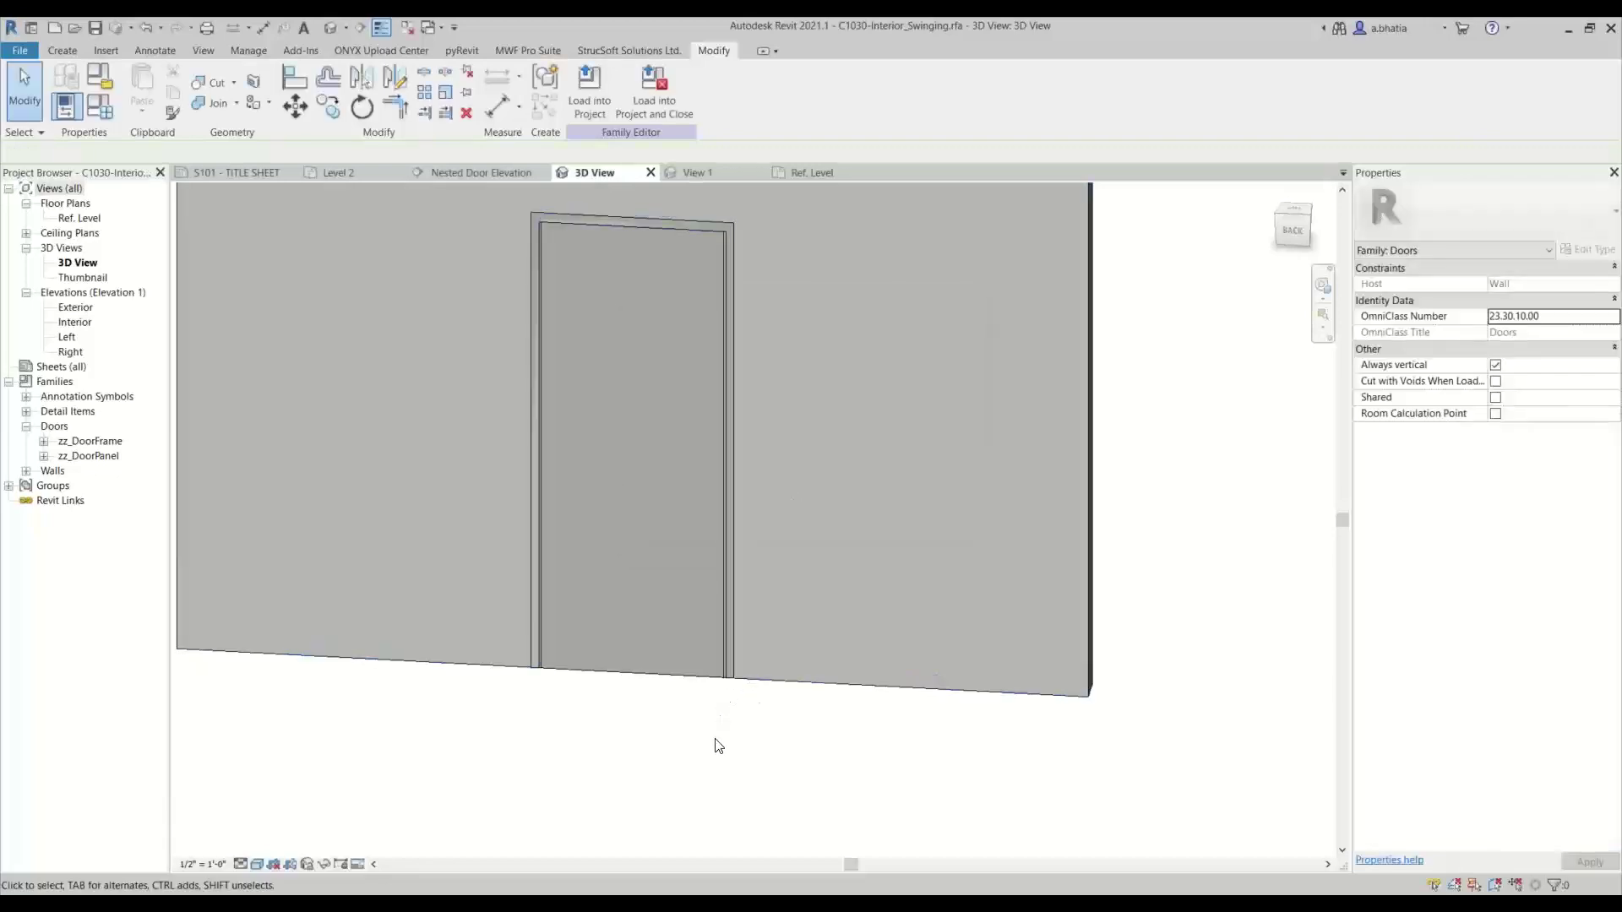
Examine the reloaded frame from both sides of the wall in 3D and select the host wall to inspect its opening.
{"action": "mouse_move", "coordinate": [761, 355]}
{"action": "middle_mouse_down", "text": "shift"}
{"action": "mouse_move", "coordinate": [1115, 492]}
{"action": "mouse_move", "coordinate": [673, 544]}
{"action": "mouse_move", "coordinate": [735, 363]}
{"action": "middle_mouse_up", "text": "shift"}
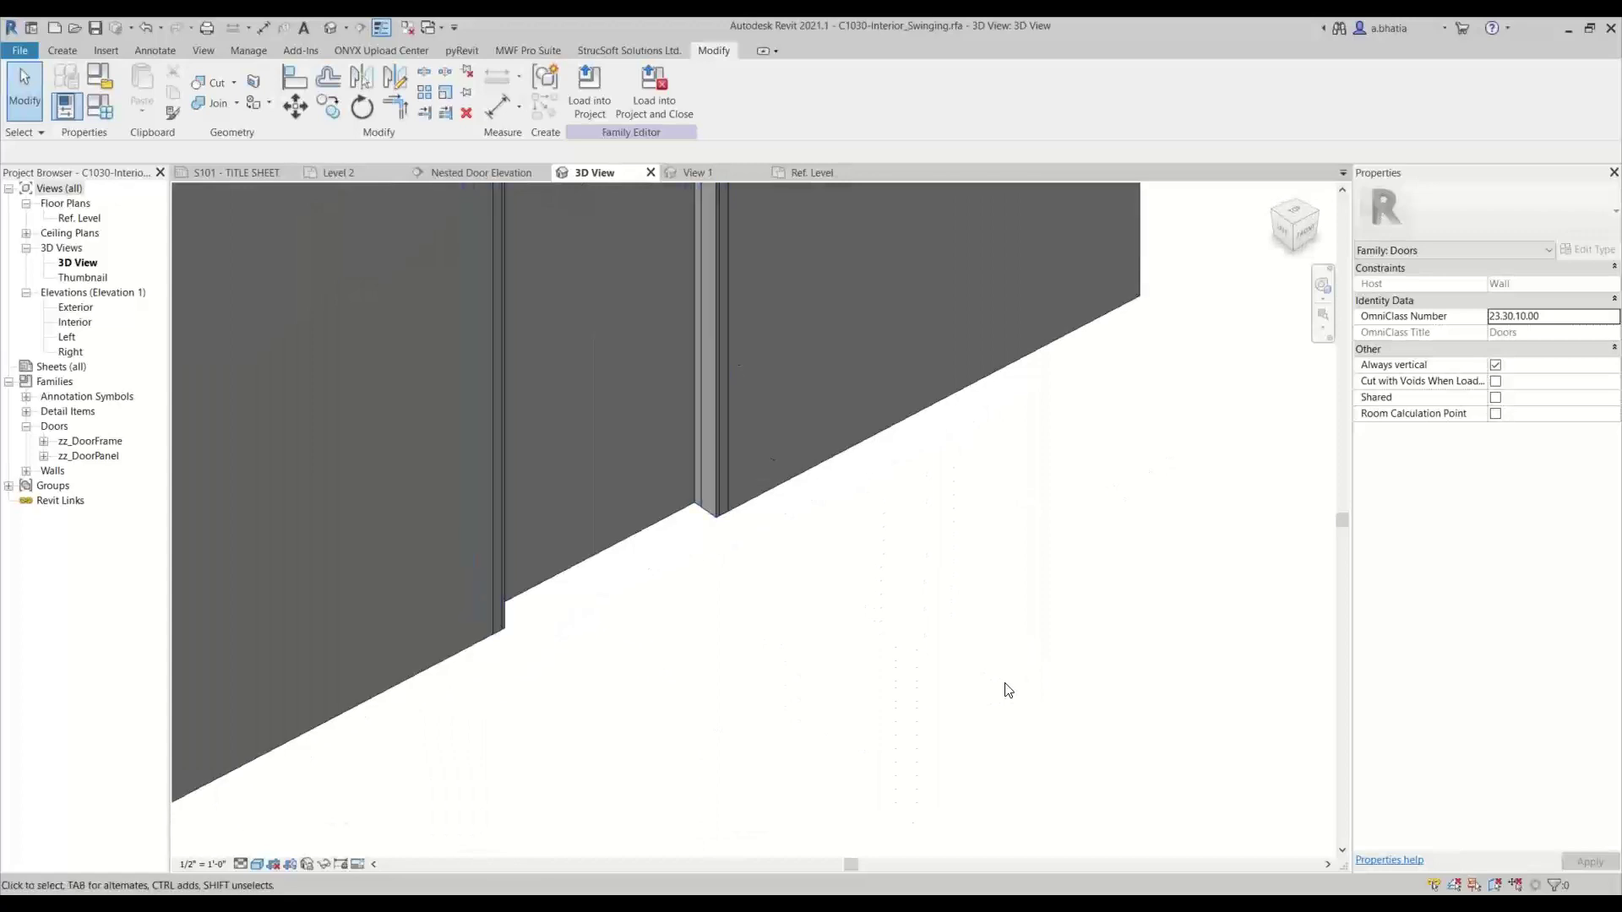
{"action": "scroll", "coordinate": [988, 668], "scroll_direction": "down", "scroll_amount": 5}
{"action": "middle_click_drag", "start_coordinate": [977, 659], "coordinate": [1009, 748], "text": "shift"}
{"action": "scroll", "coordinate": [911, 631], "scroll_direction": "up", "scroll_amount": 2}
{"action": "middle_click_drag", "start_coordinate": [887, 715], "coordinate": [771, 760], "text": "shift"}
{"action": "left_click", "coordinate": [862, 791]}
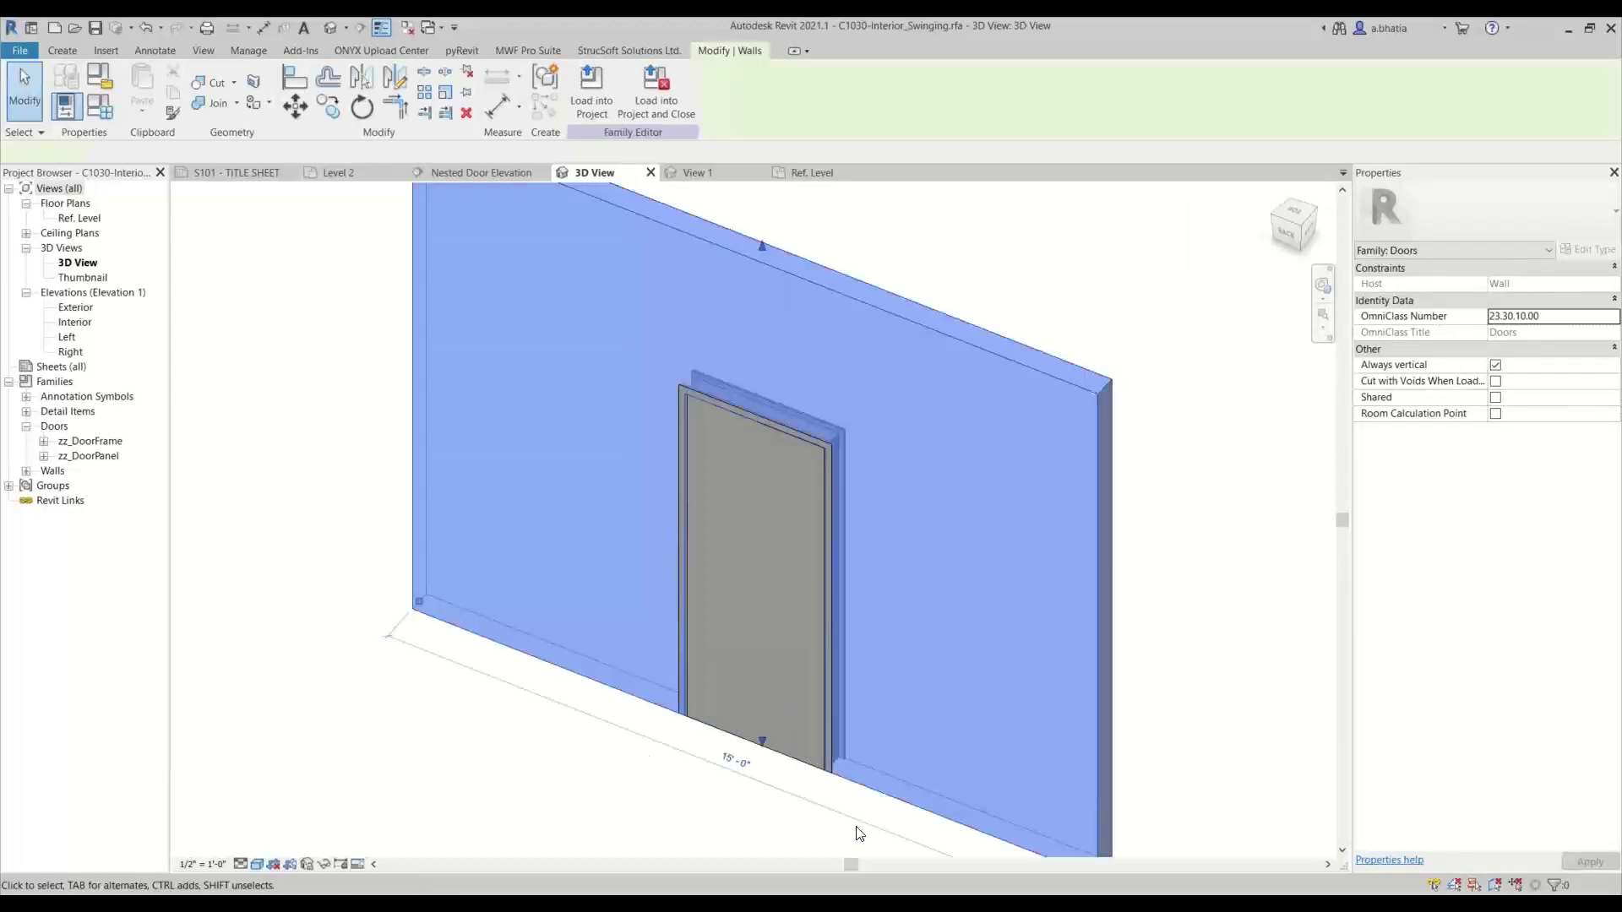
{"action": "left_click", "coordinate": [549, 720]}
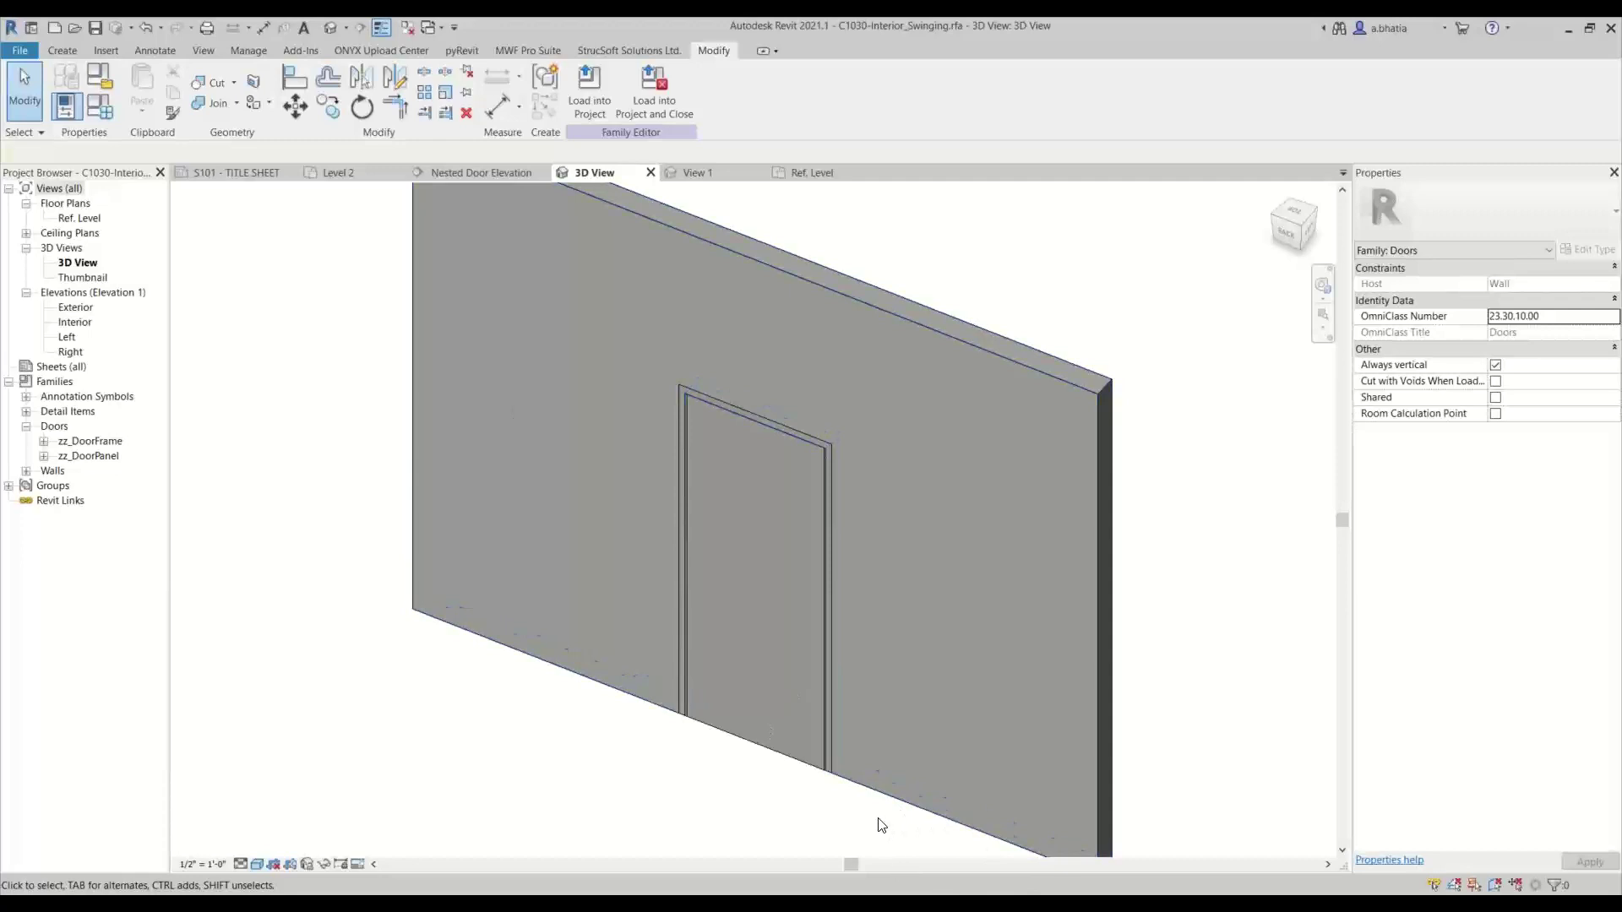
Select the wall and door components together and check their categories in the Filter dialog, leaving without applying it.
{"action": "left_click_drag", "start_coordinate": [882, 825], "coordinate": [743, 592]}
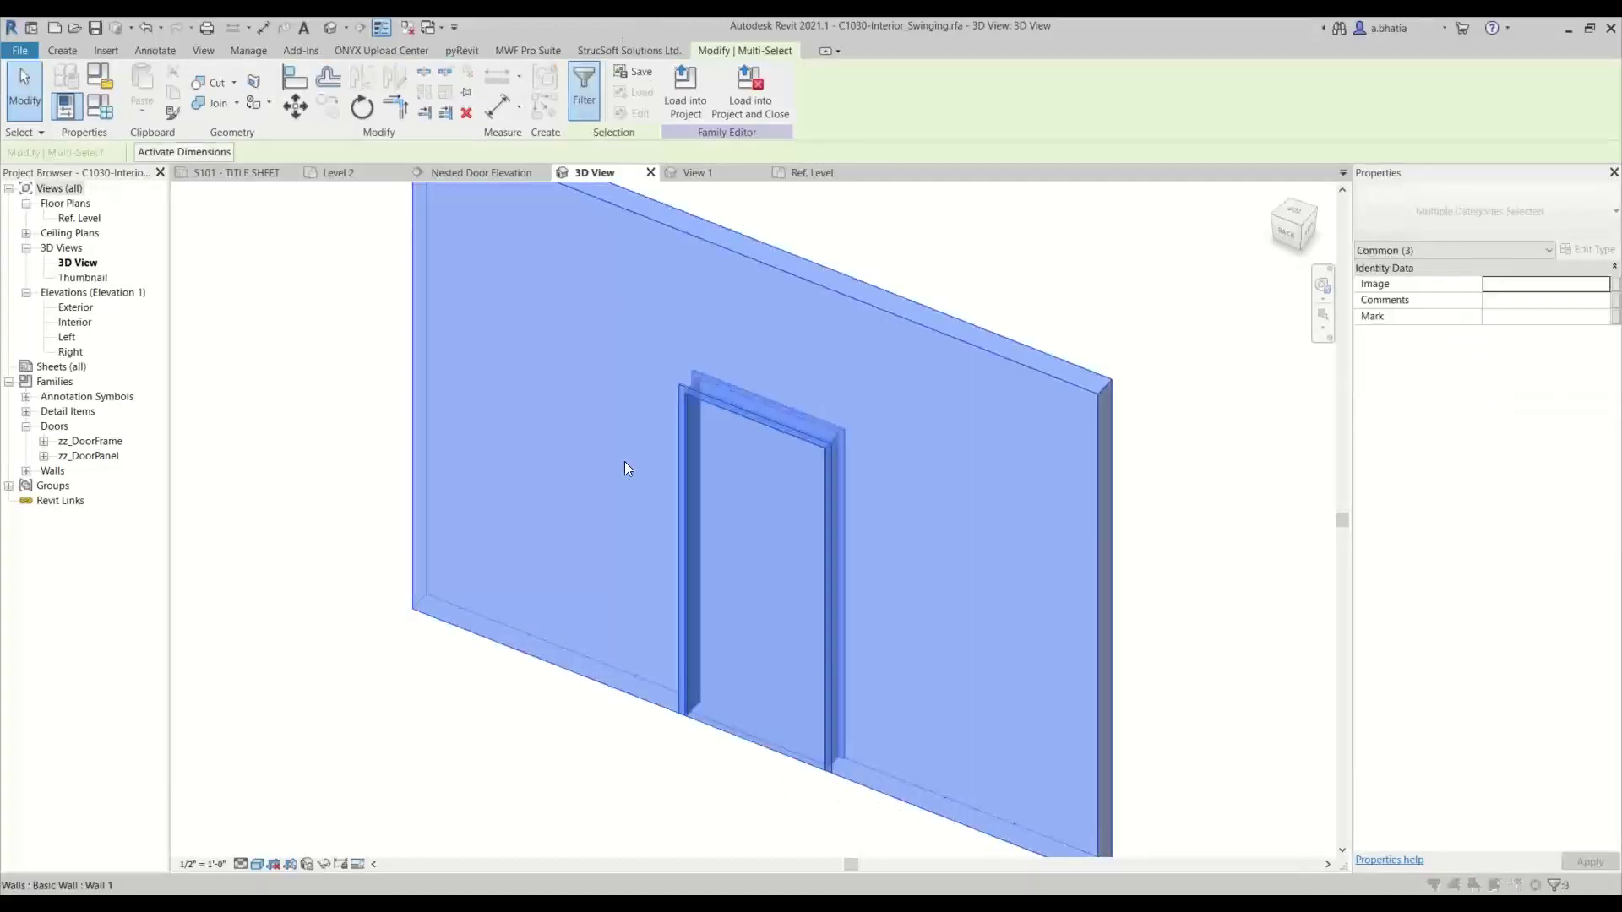
{"action": "left_click", "coordinate": [584, 88]}
{"action": "left_click", "coordinate": [549, 500]}
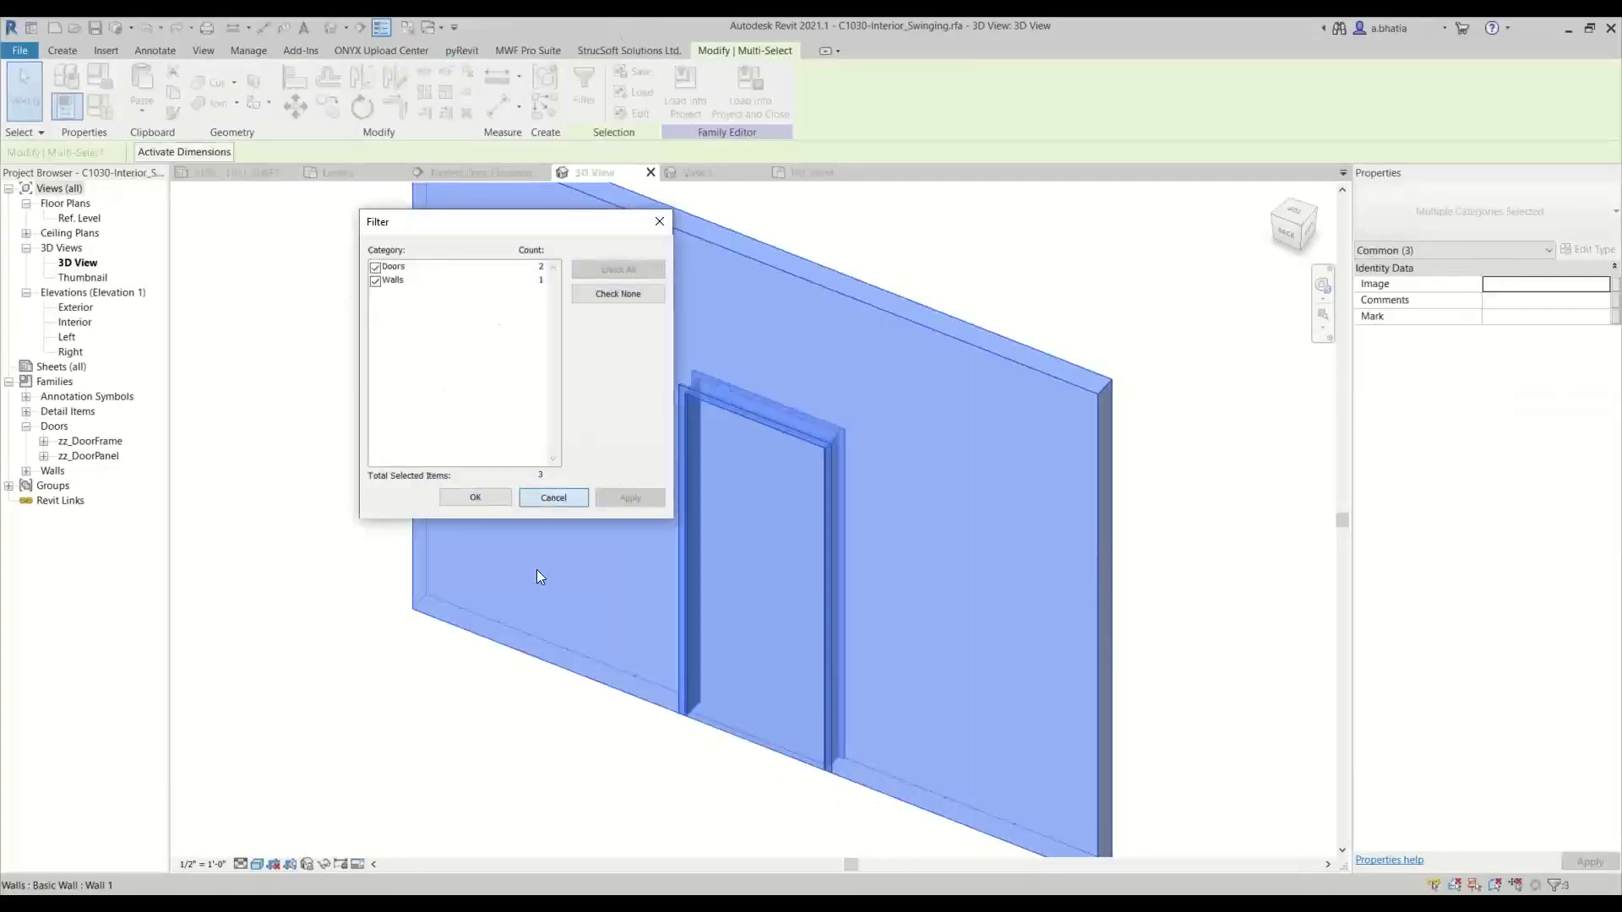
{"action": "left_click", "coordinate": [504, 720]}
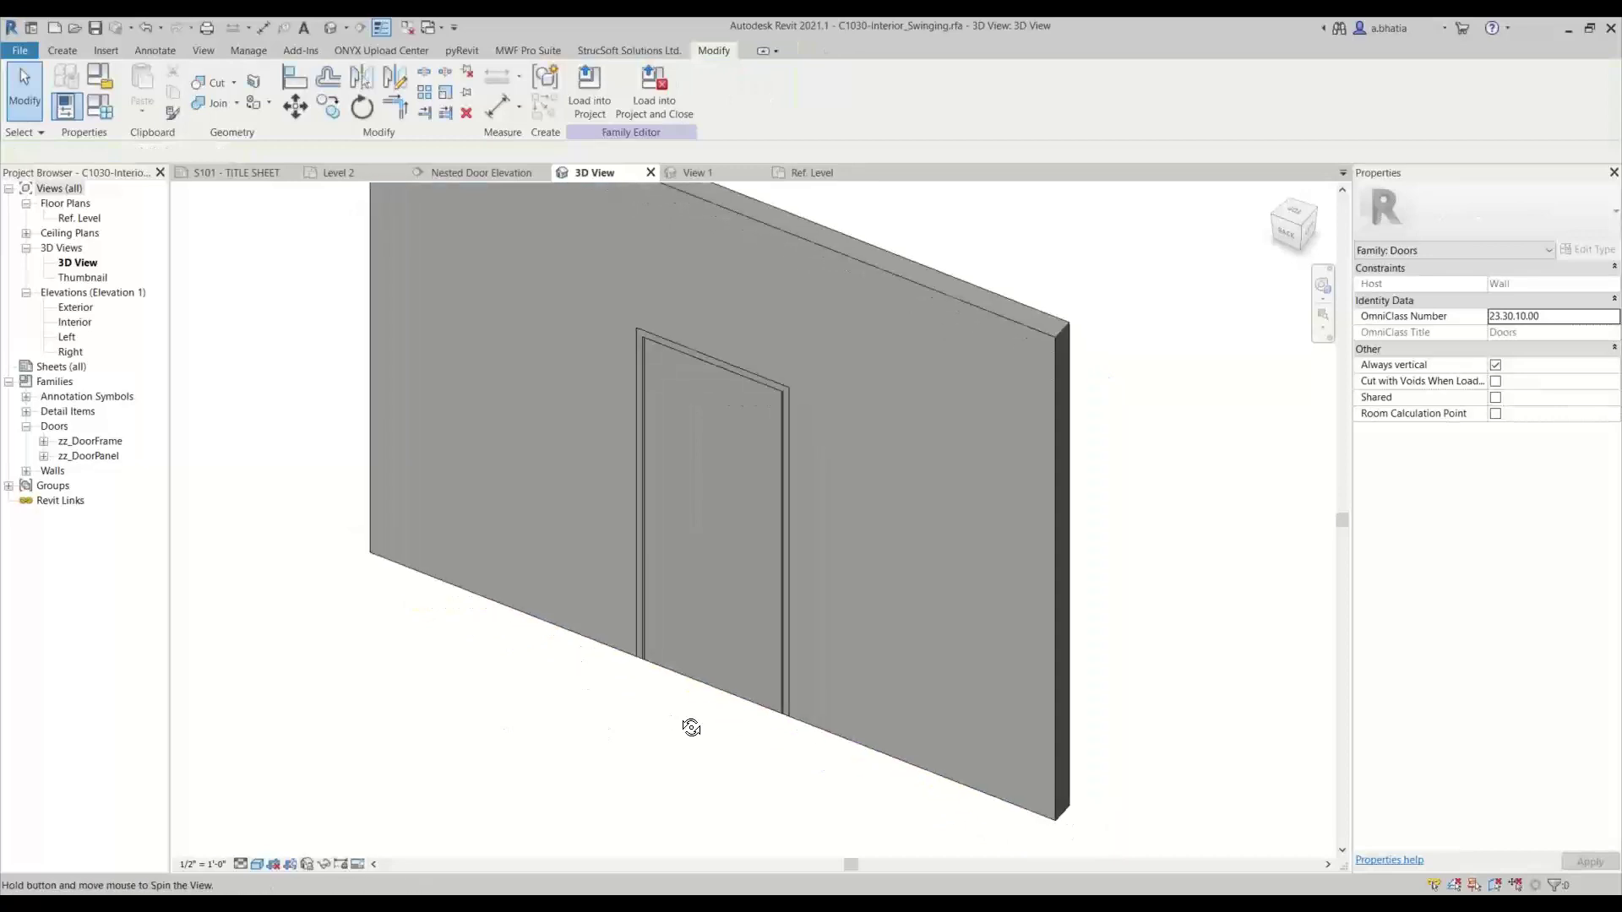
{"action": "mouse_move", "coordinate": [688, 724]}
{"action": "middle_mouse_down", "text": "shift"}
{"action": "mouse_move", "coordinate": [688, 681]}
{"action": "mouse_move", "coordinate": [670, 698]}
{"action": "middle_mouse_up", "text": "shift"}
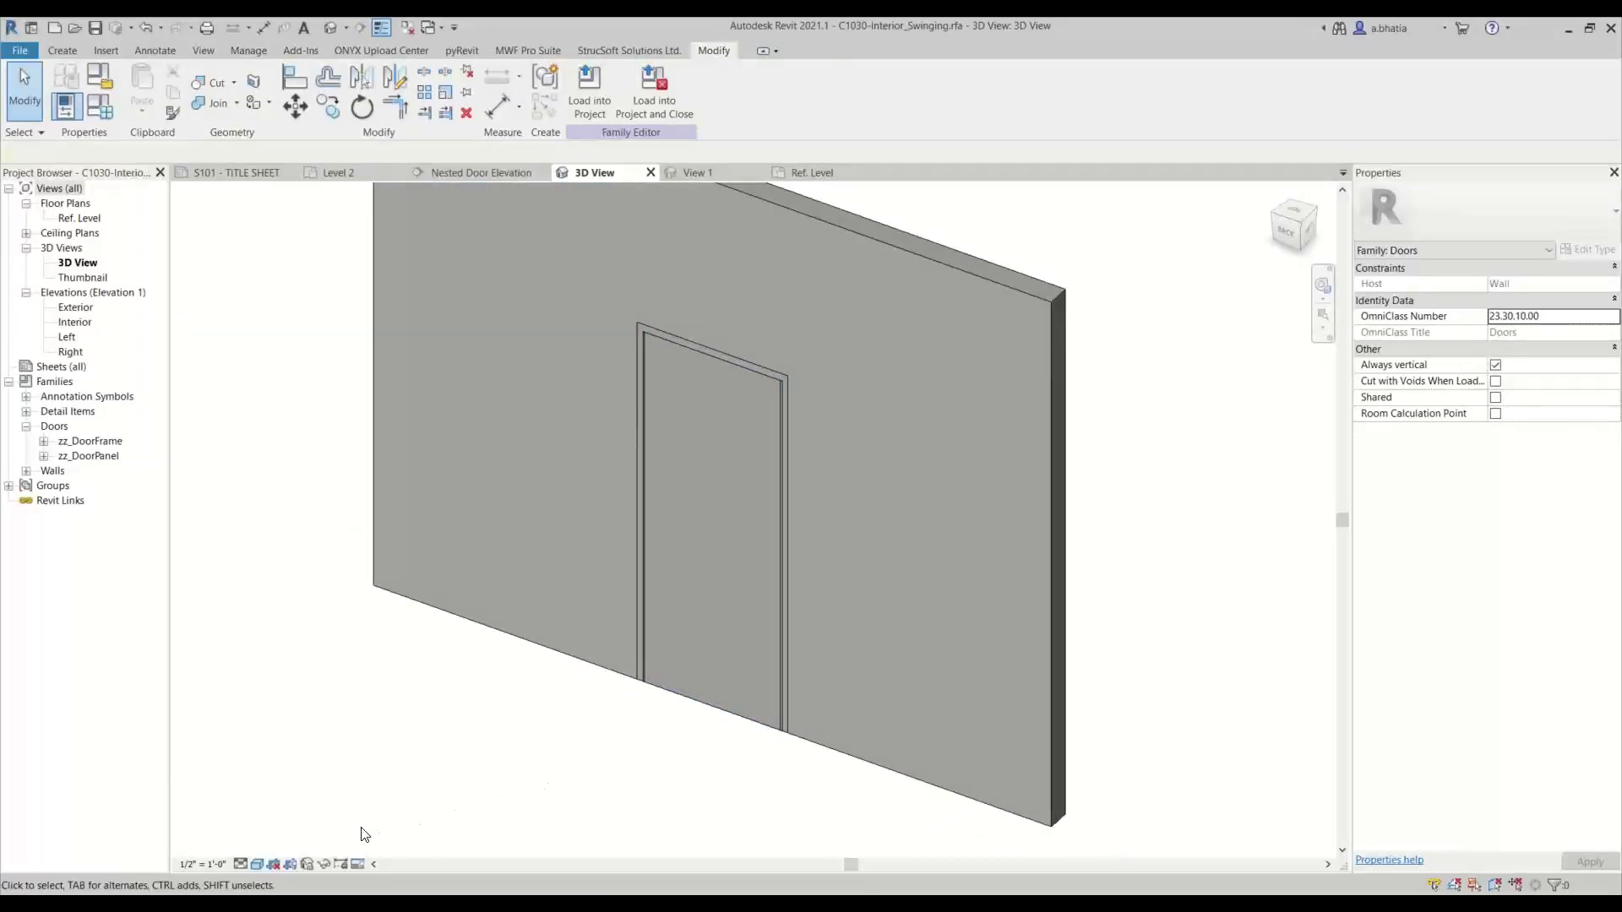
{"action": "left_click", "coordinate": [234, 83]}
{"action": "left_click", "coordinate": [212, 148]}
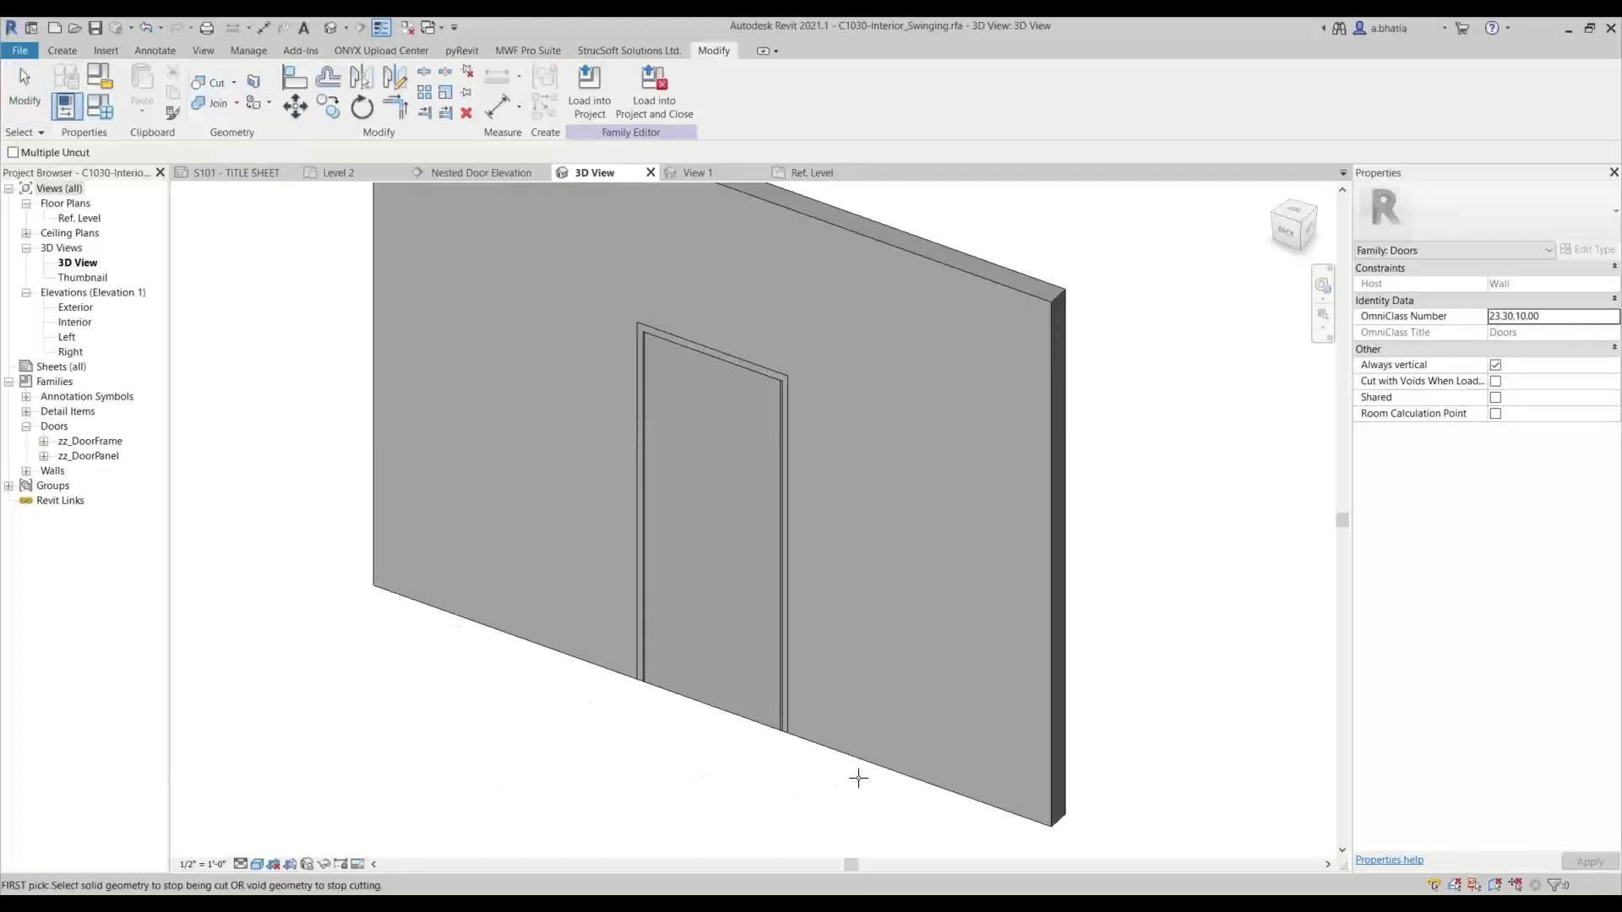
{"action": "left_click", "coordinate": [773, 727]}
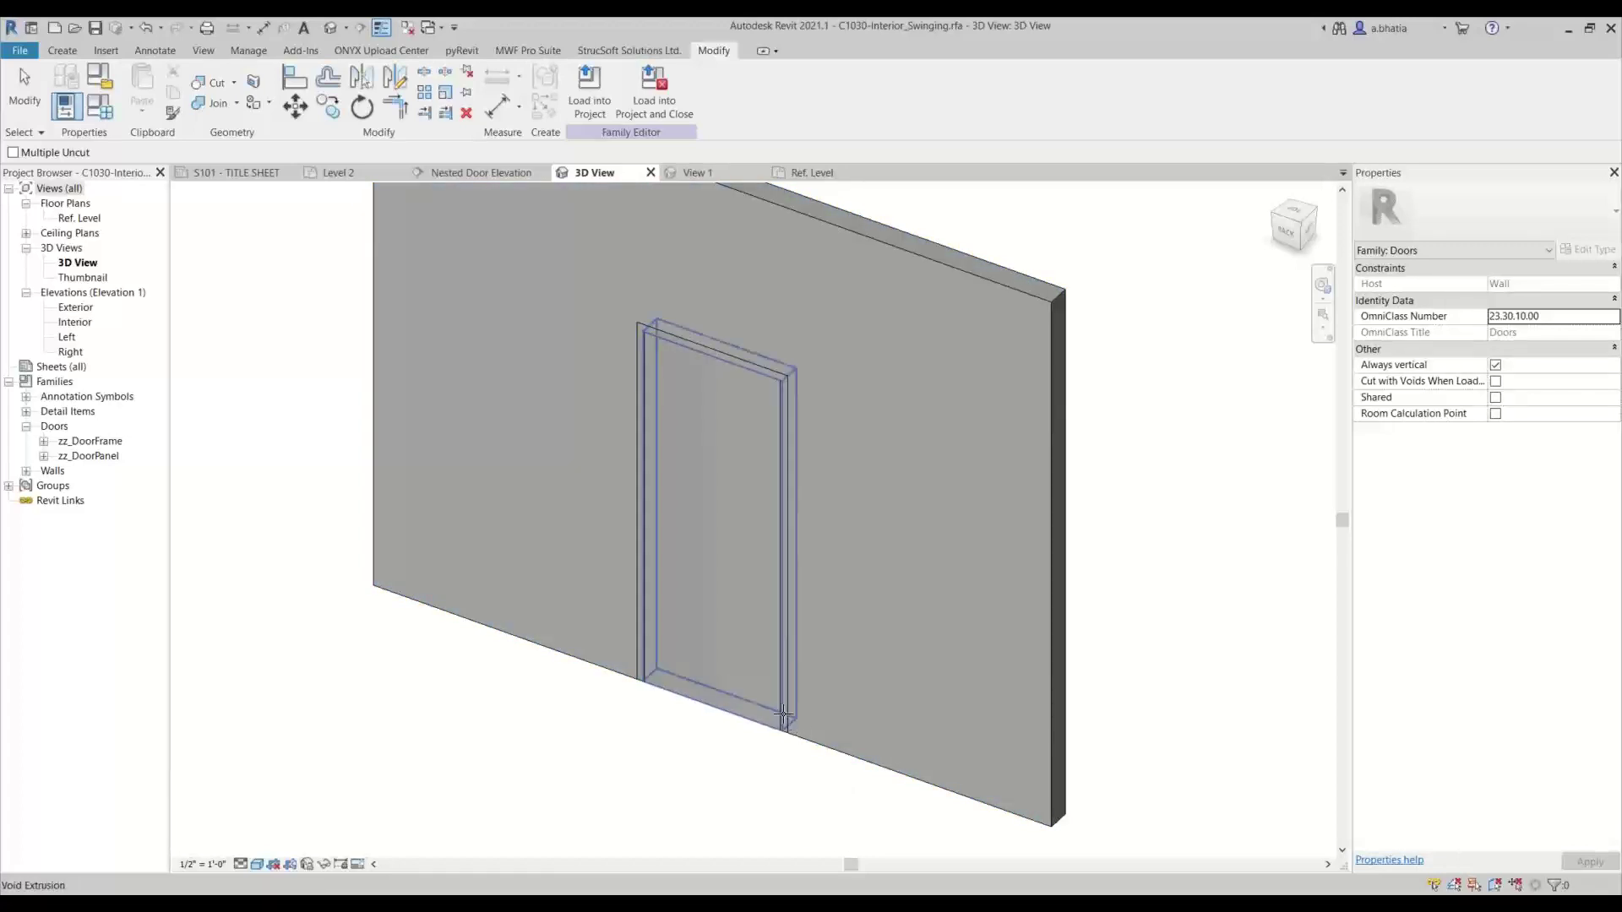
{"action": "scroll", "coordinate": [783, 717], "scroll_direction": "up", "scroll_amount": 5}
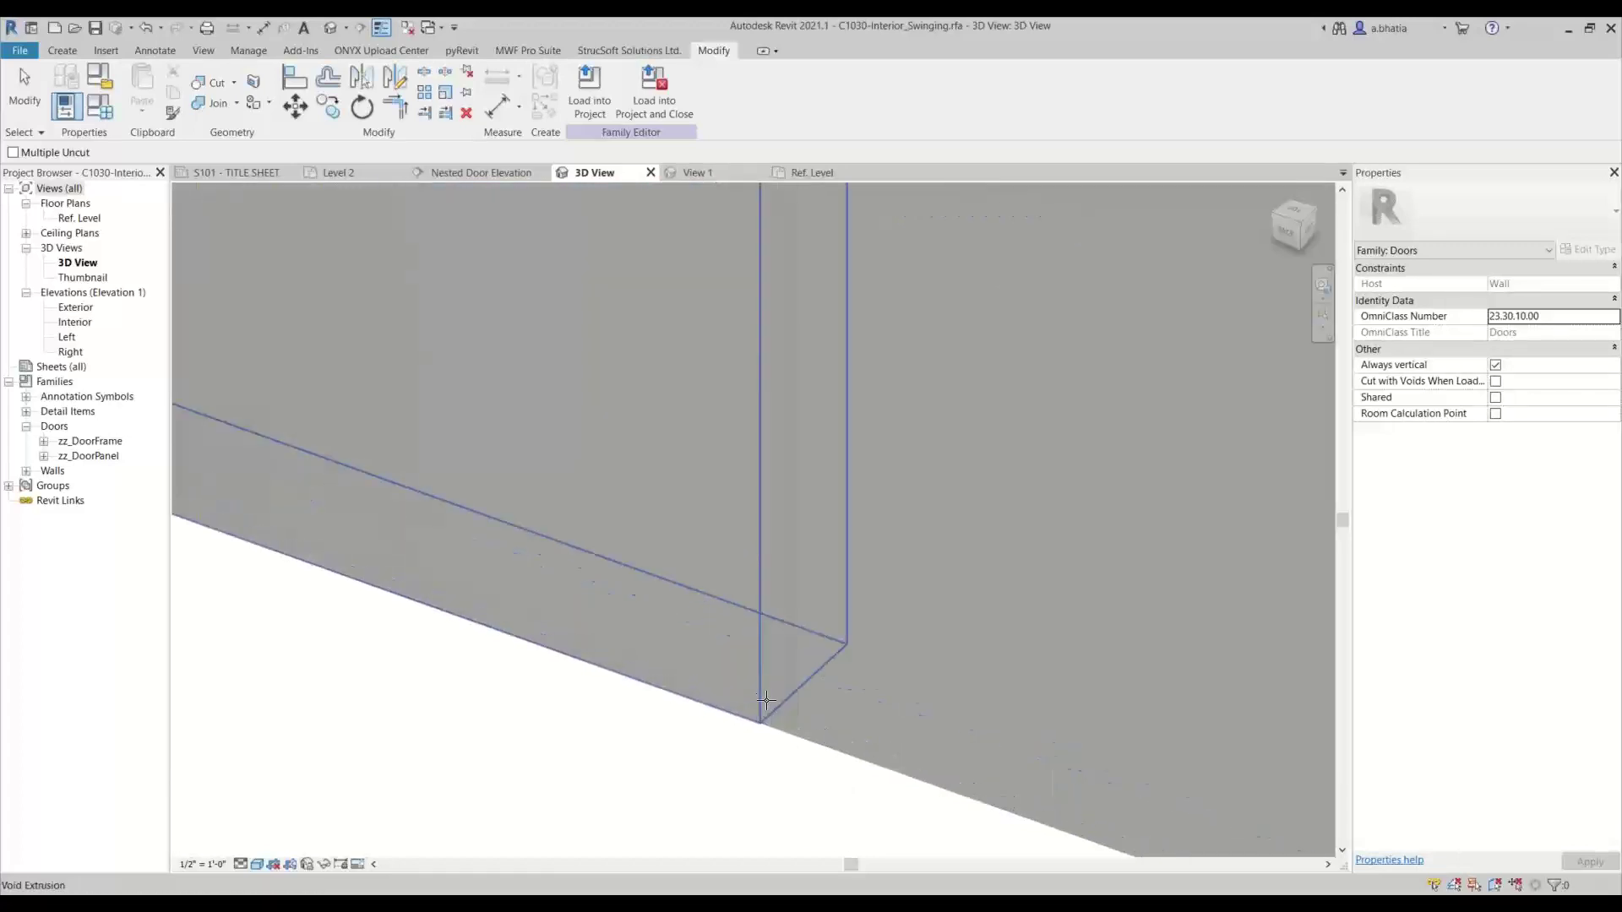
{"action": "left_click", "coordinate": [766, 699]}
{"action": "key", "text": "Escape"}
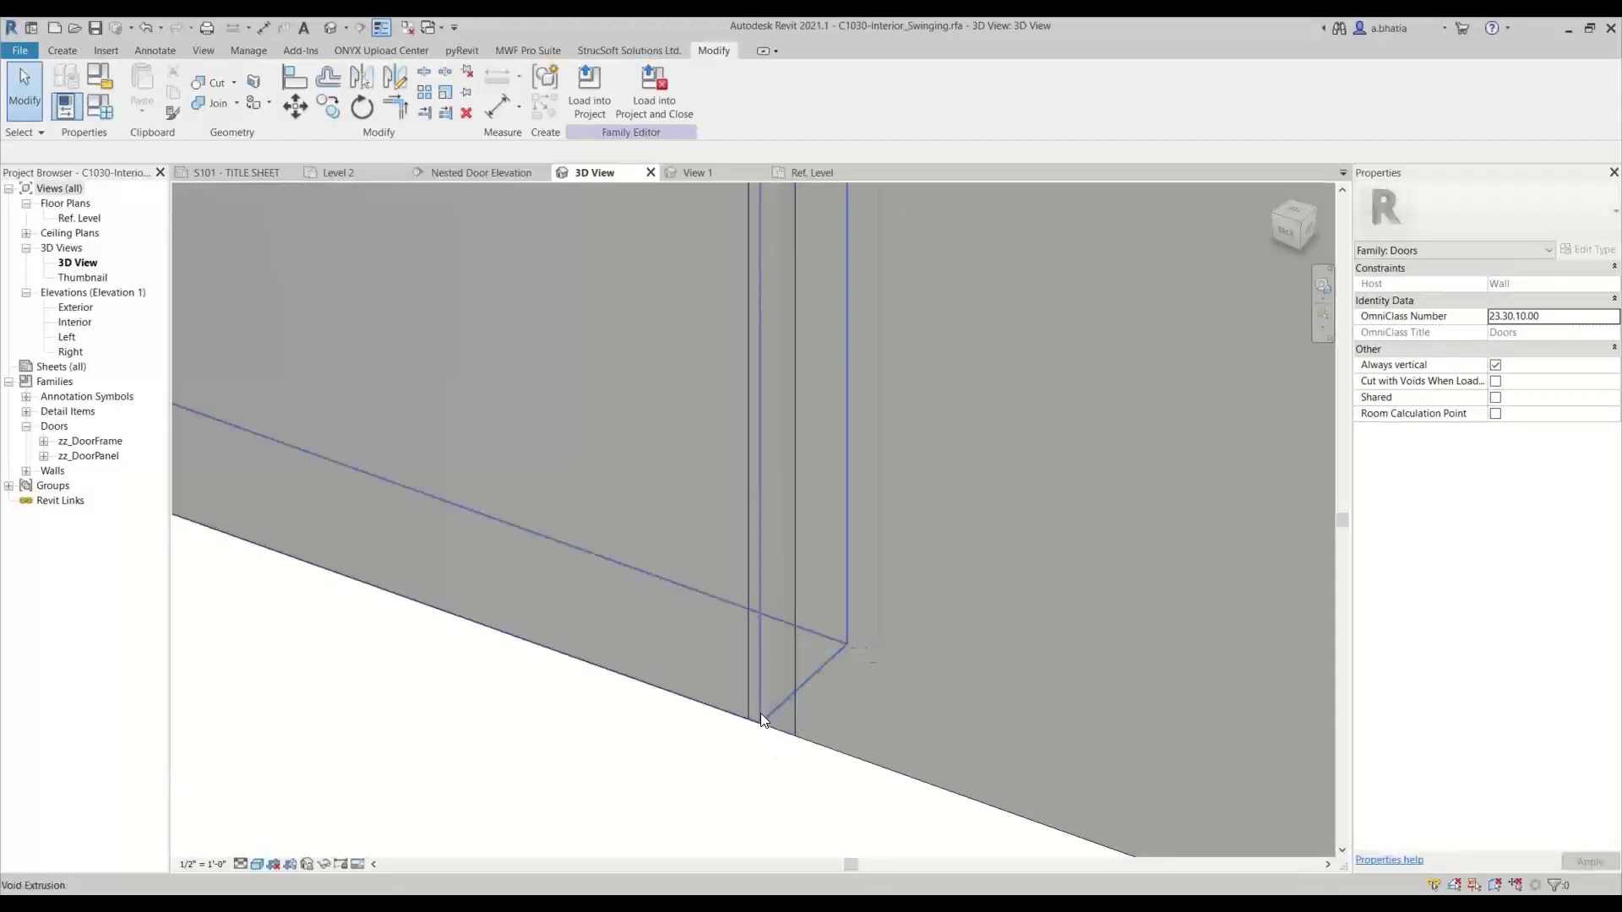
Delete the void extrusion that cuts the door opening through the host wall.
{"action": "left_click", "coordinate": [760, 713]}
{"action": "scroll", "coordinate": [652, 768], "scroll_direction": "down", "scroll_amount": 5}
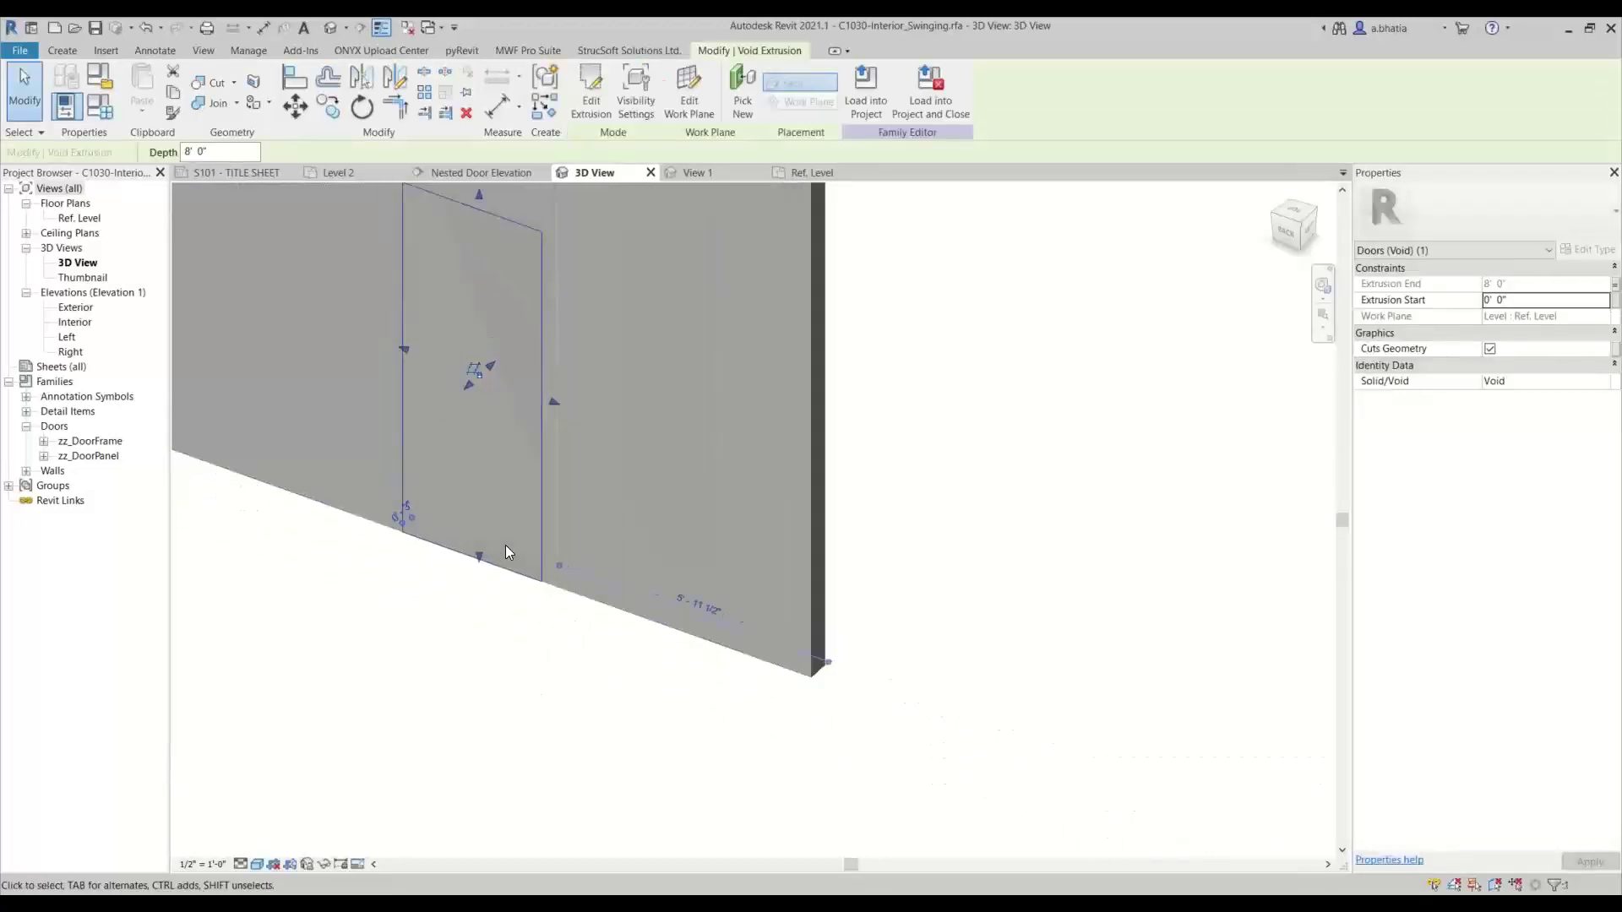
{"action": "scroll", "coordinate": [505, 553], "scroll_direction": "down", "scroll_amount": 3}
{"action": "scroll", "coordinate": [400, 364], "scroll_direction": "up", "scroll_amount": 3}
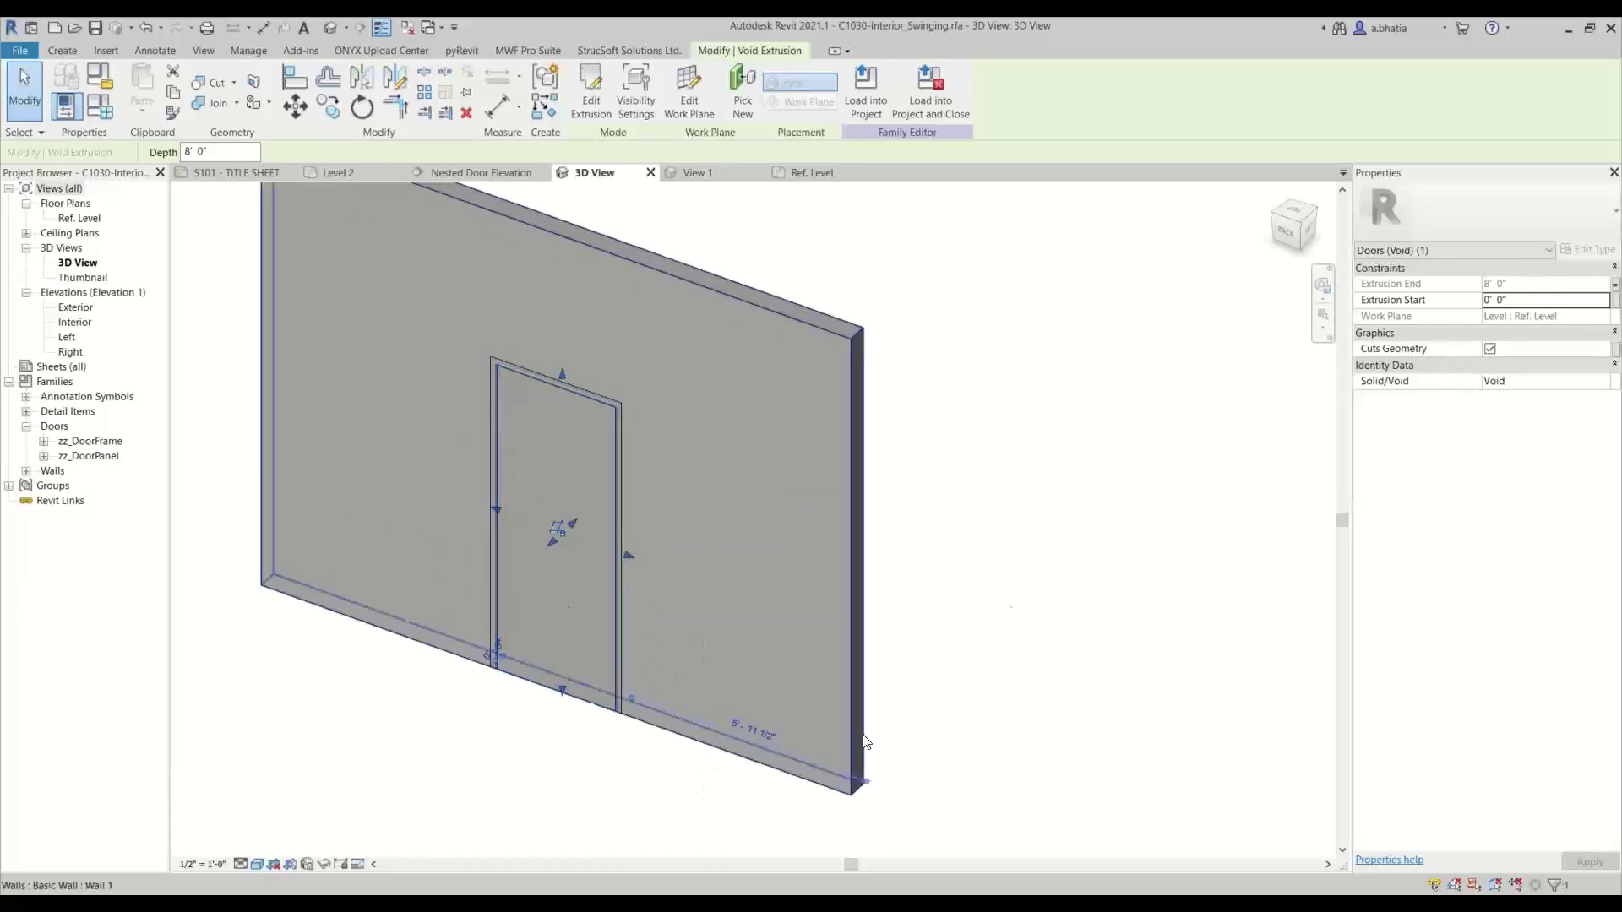
{"action": "left_click", "coordinate": [895, 634]}
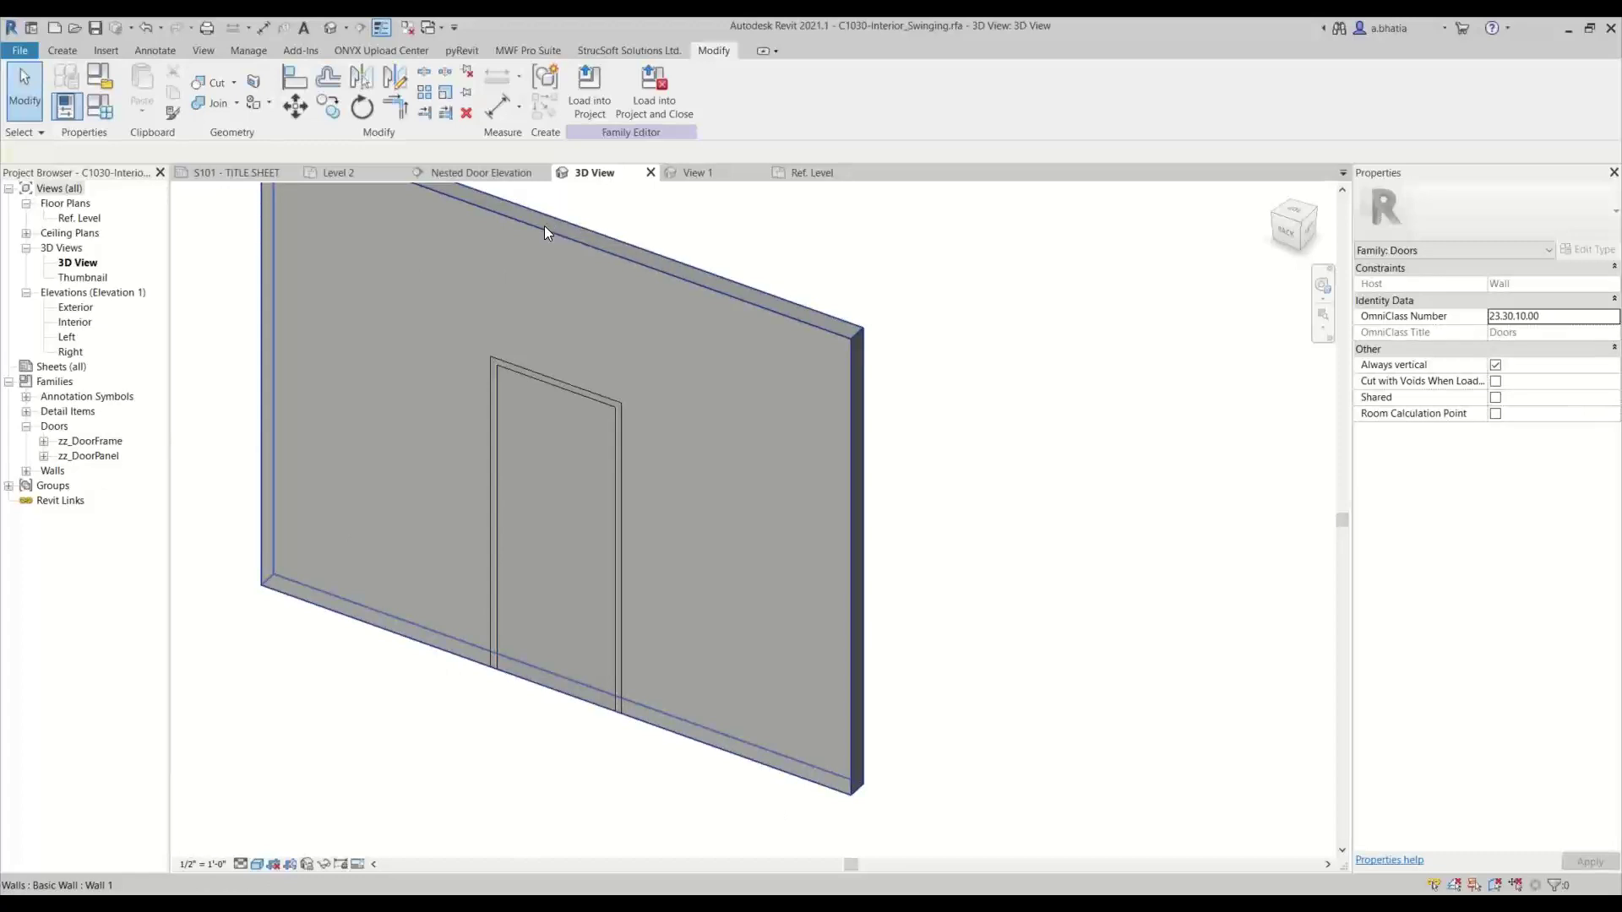
{"action": "scroll", "coordinate": [487, 349], "scroll_direction": "up", "scroll_amount": 5}
{"action": "scroll", "coordinate": [525, 328], "scroll_direction": "down", "scroll_amount": 3}
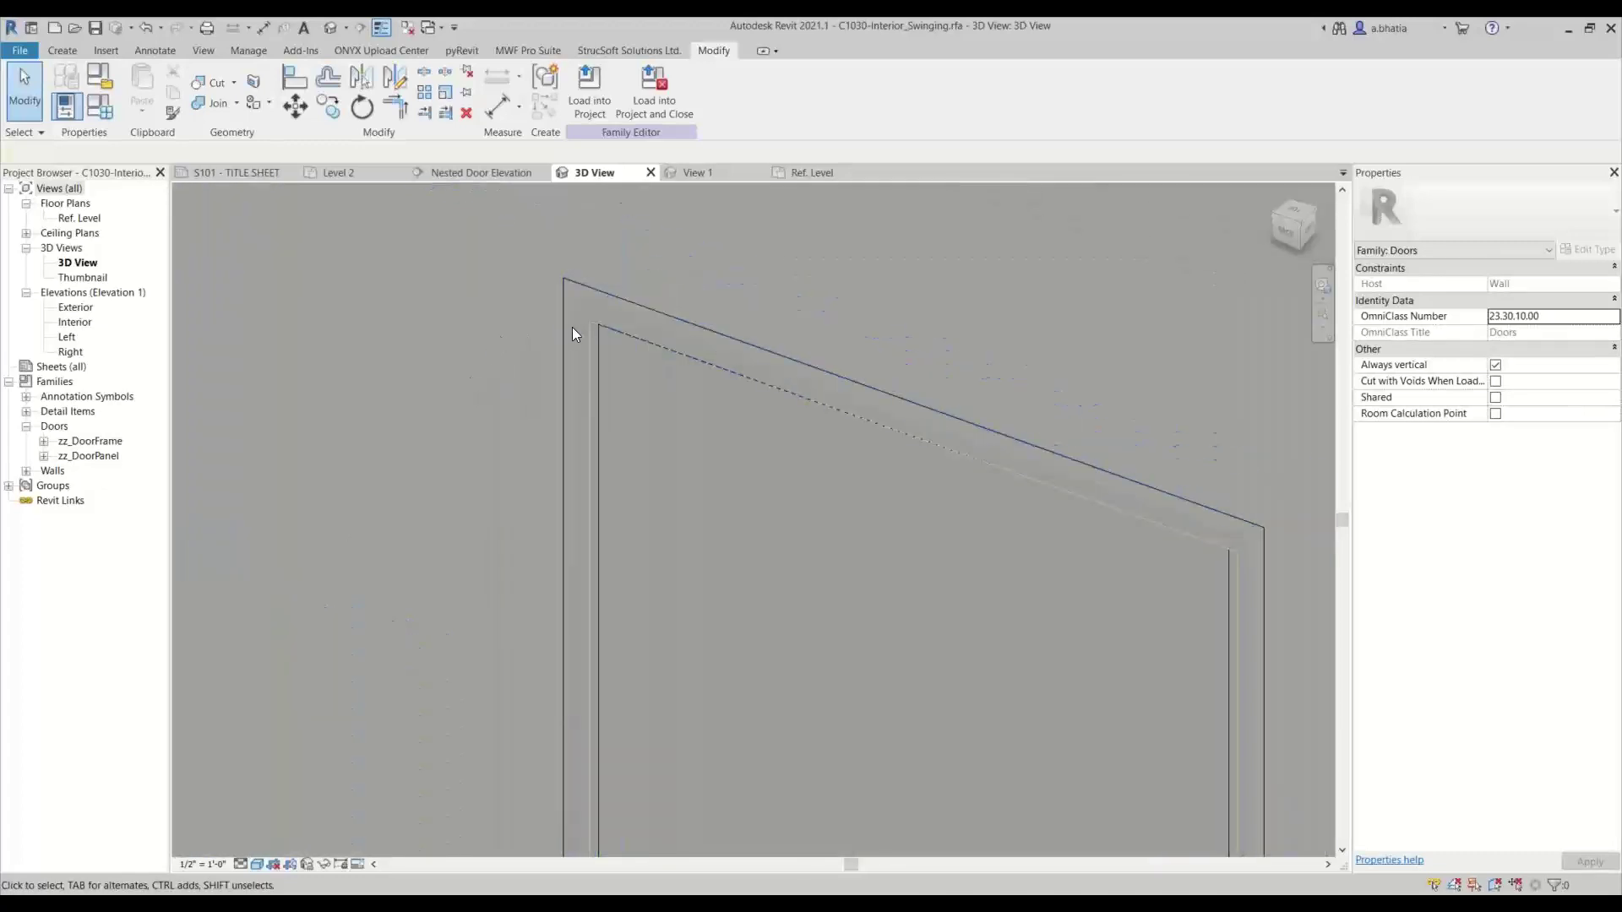
{"action": "left_click", "coordinate": [591, 337]}
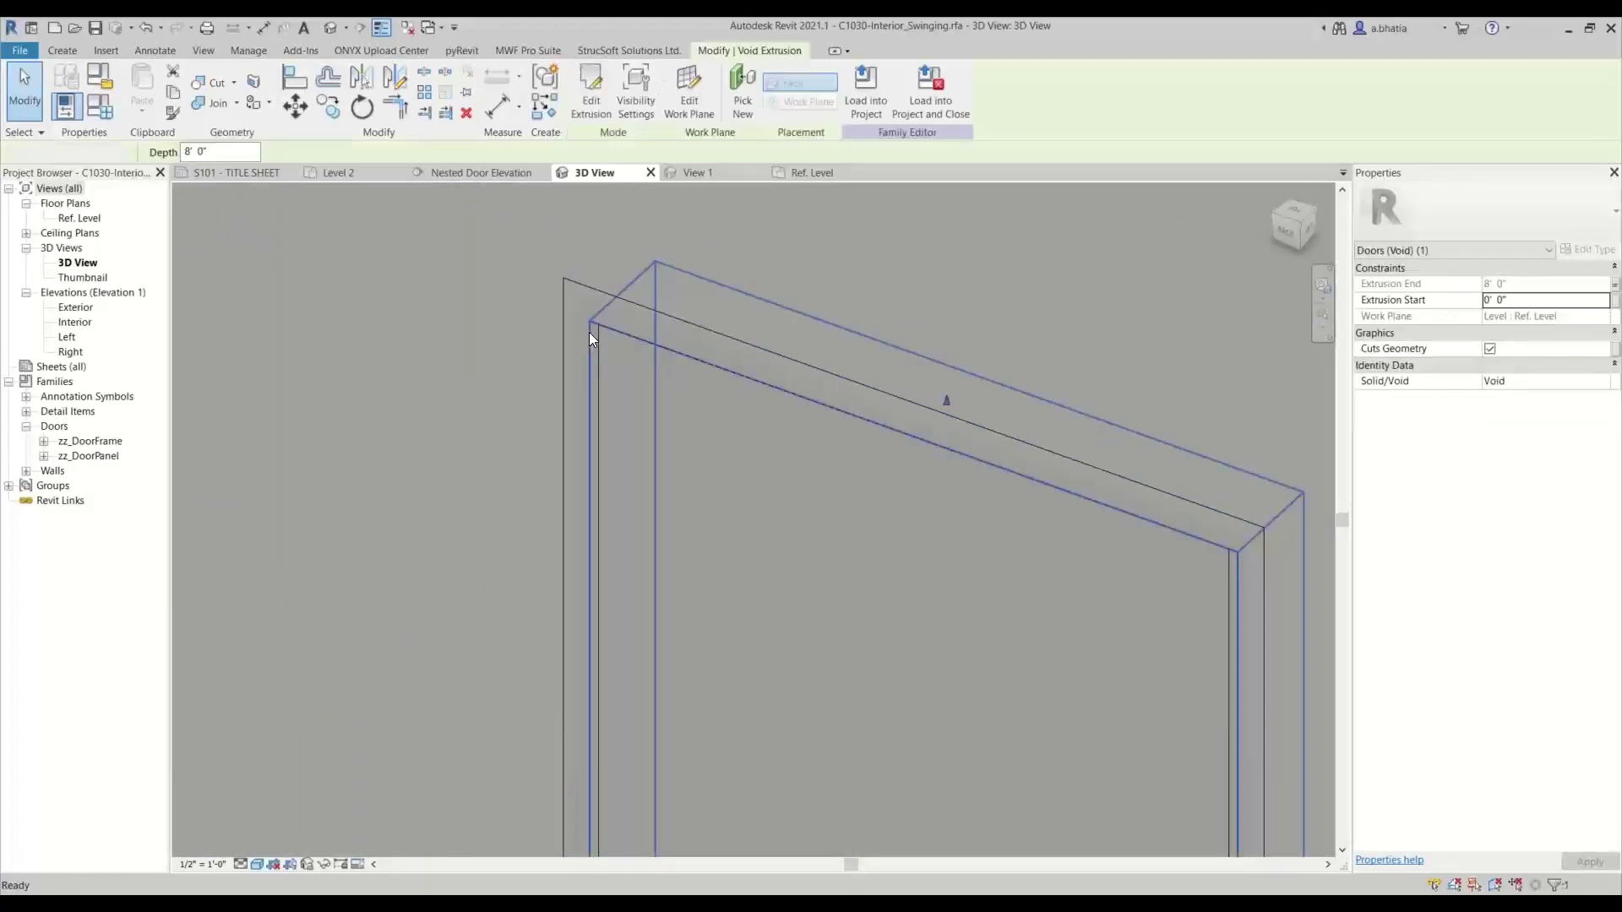
{"action": "key", "text": "Delete"}
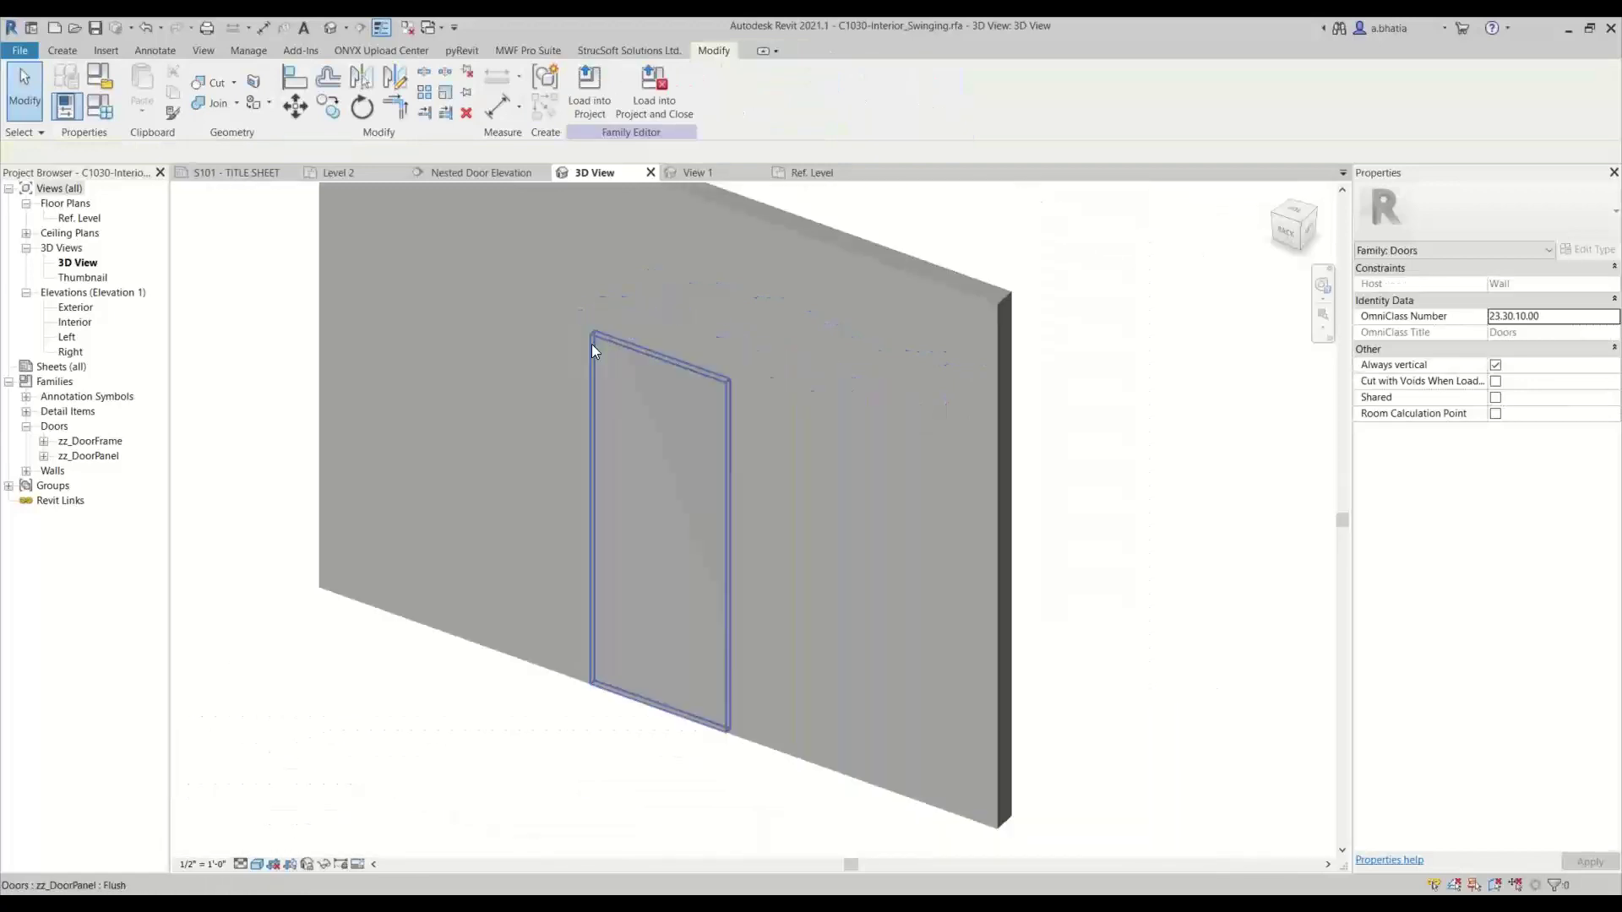
Open the Exterior elevation and set its visual style to Wireframe.
{"action": "left_click", "coordinate": [72, 49]}
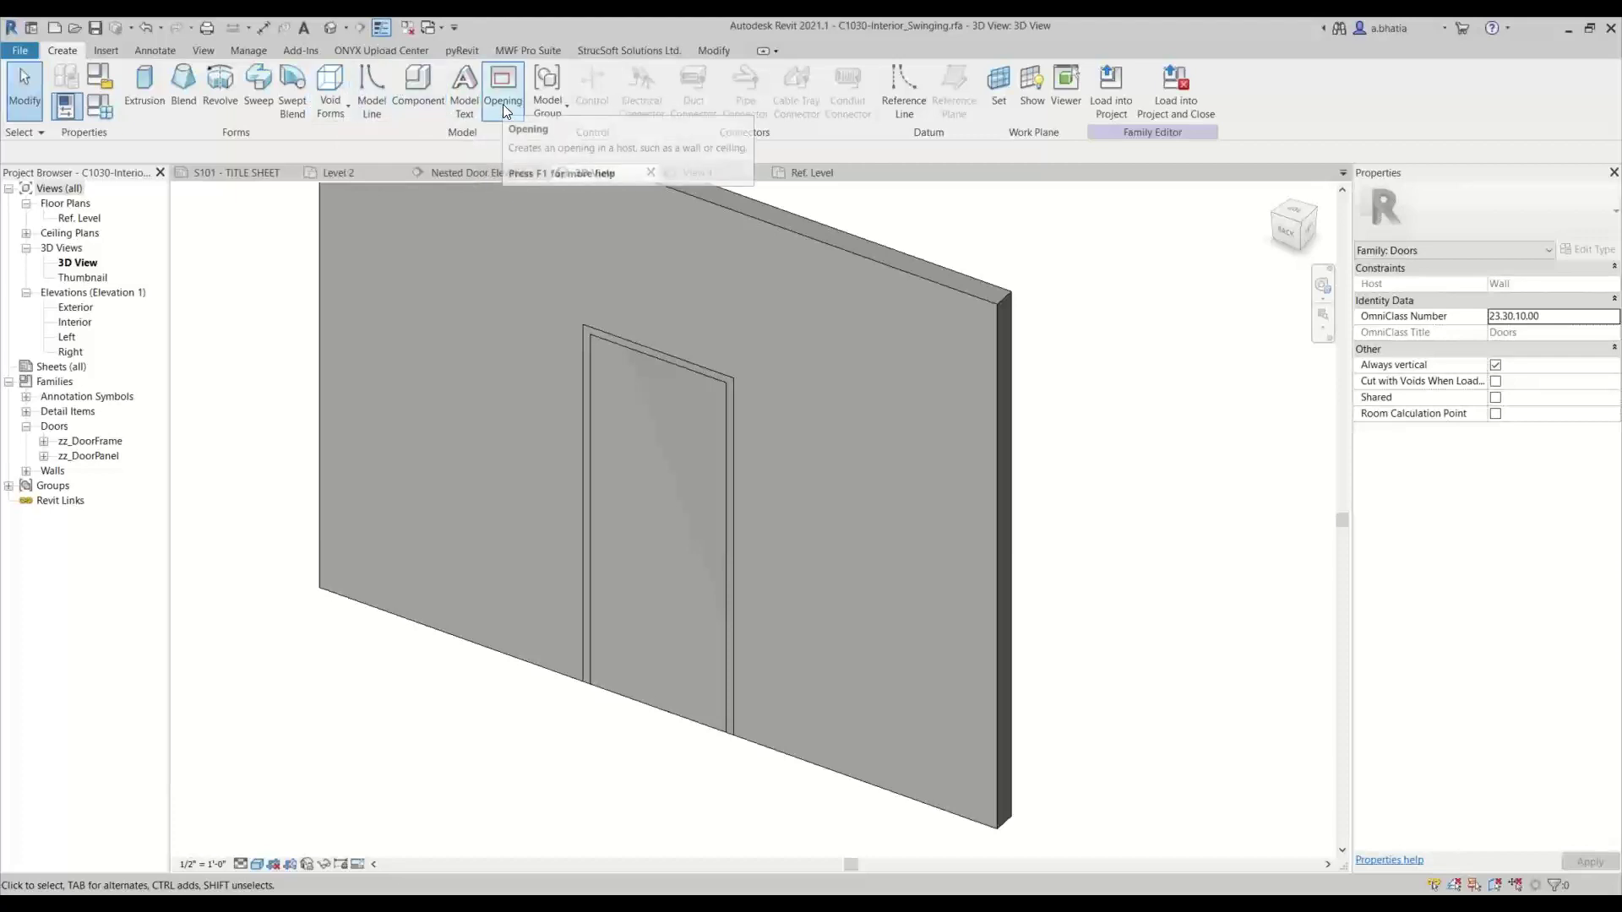
{"action": "double_click", "coordinate": [80, 310]}
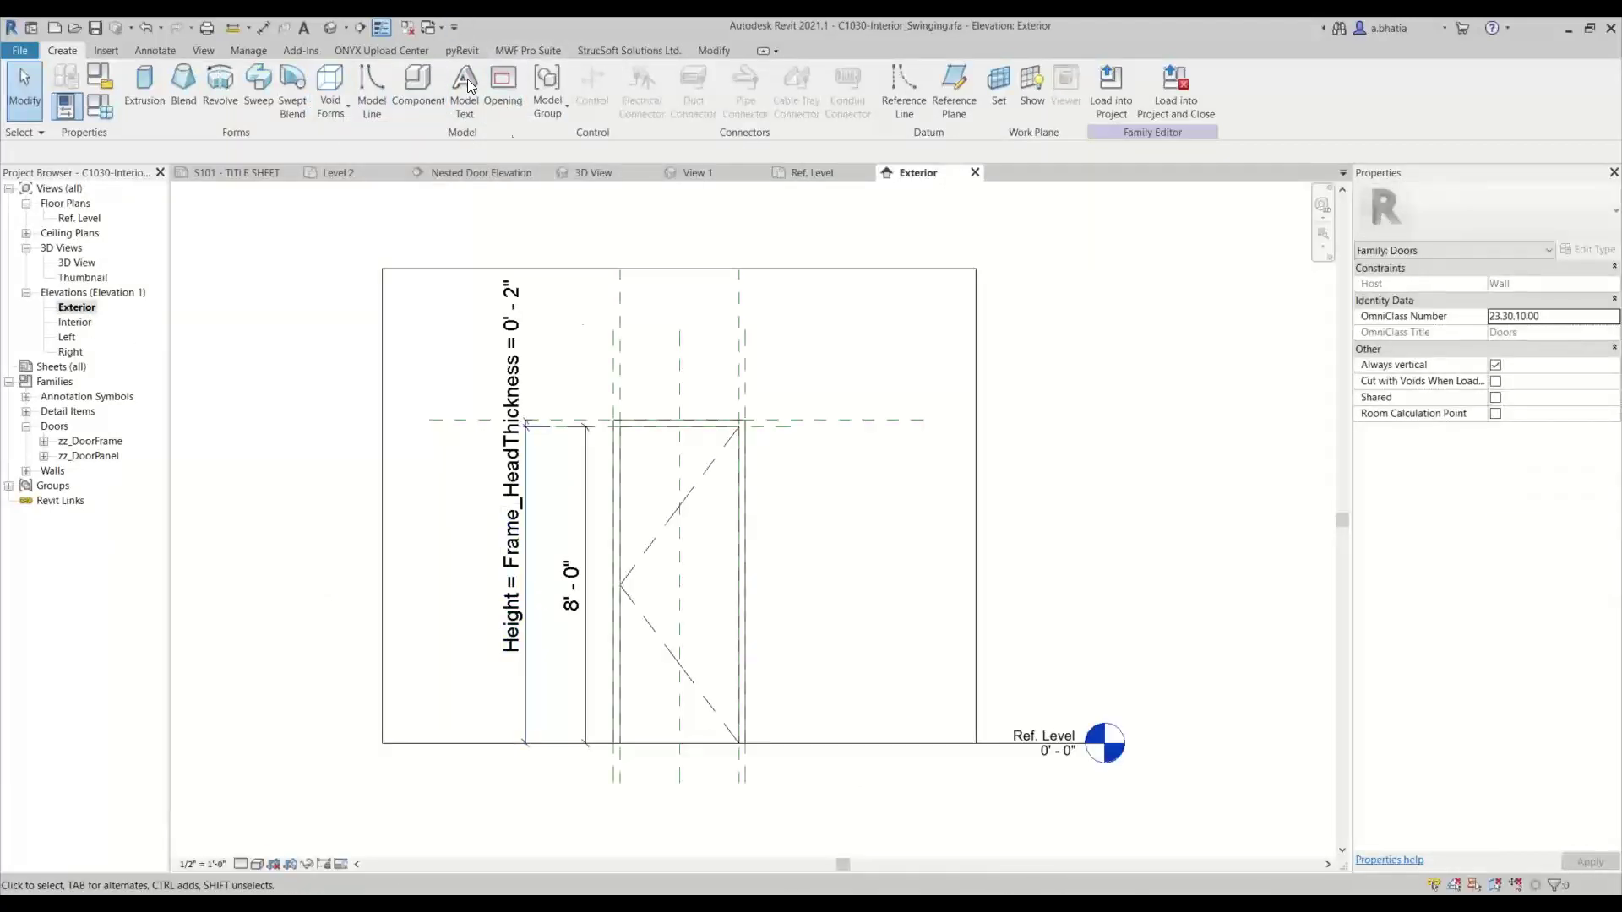
{"action": "left_click", "coordinate": [255, 869]}
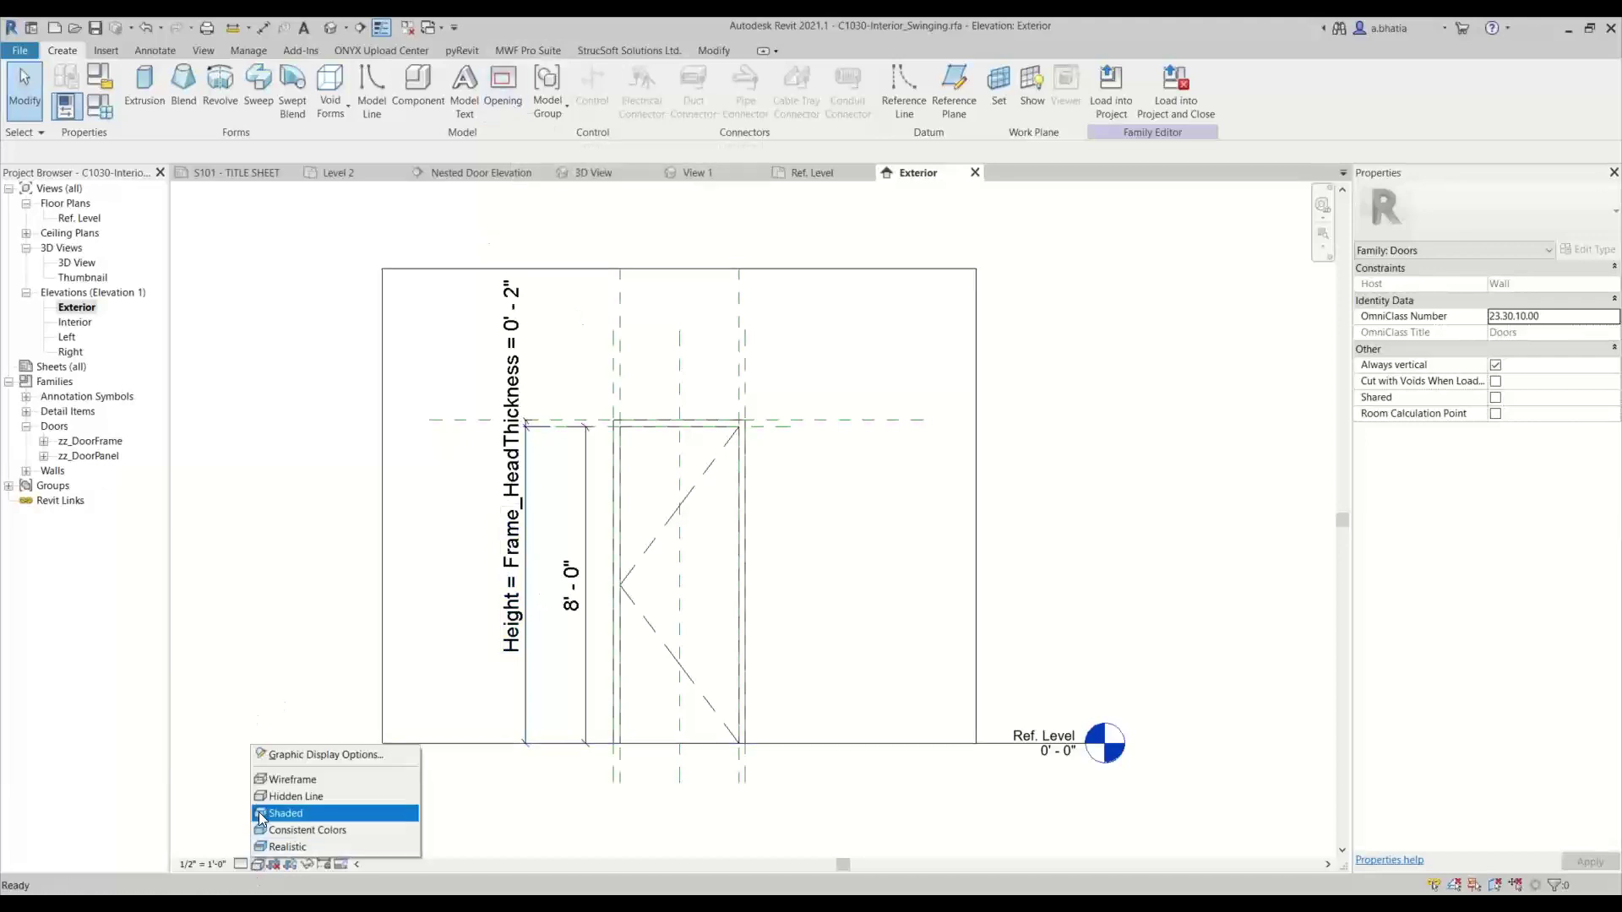
{"action": "left_click", "coordinate": [262, 779]}
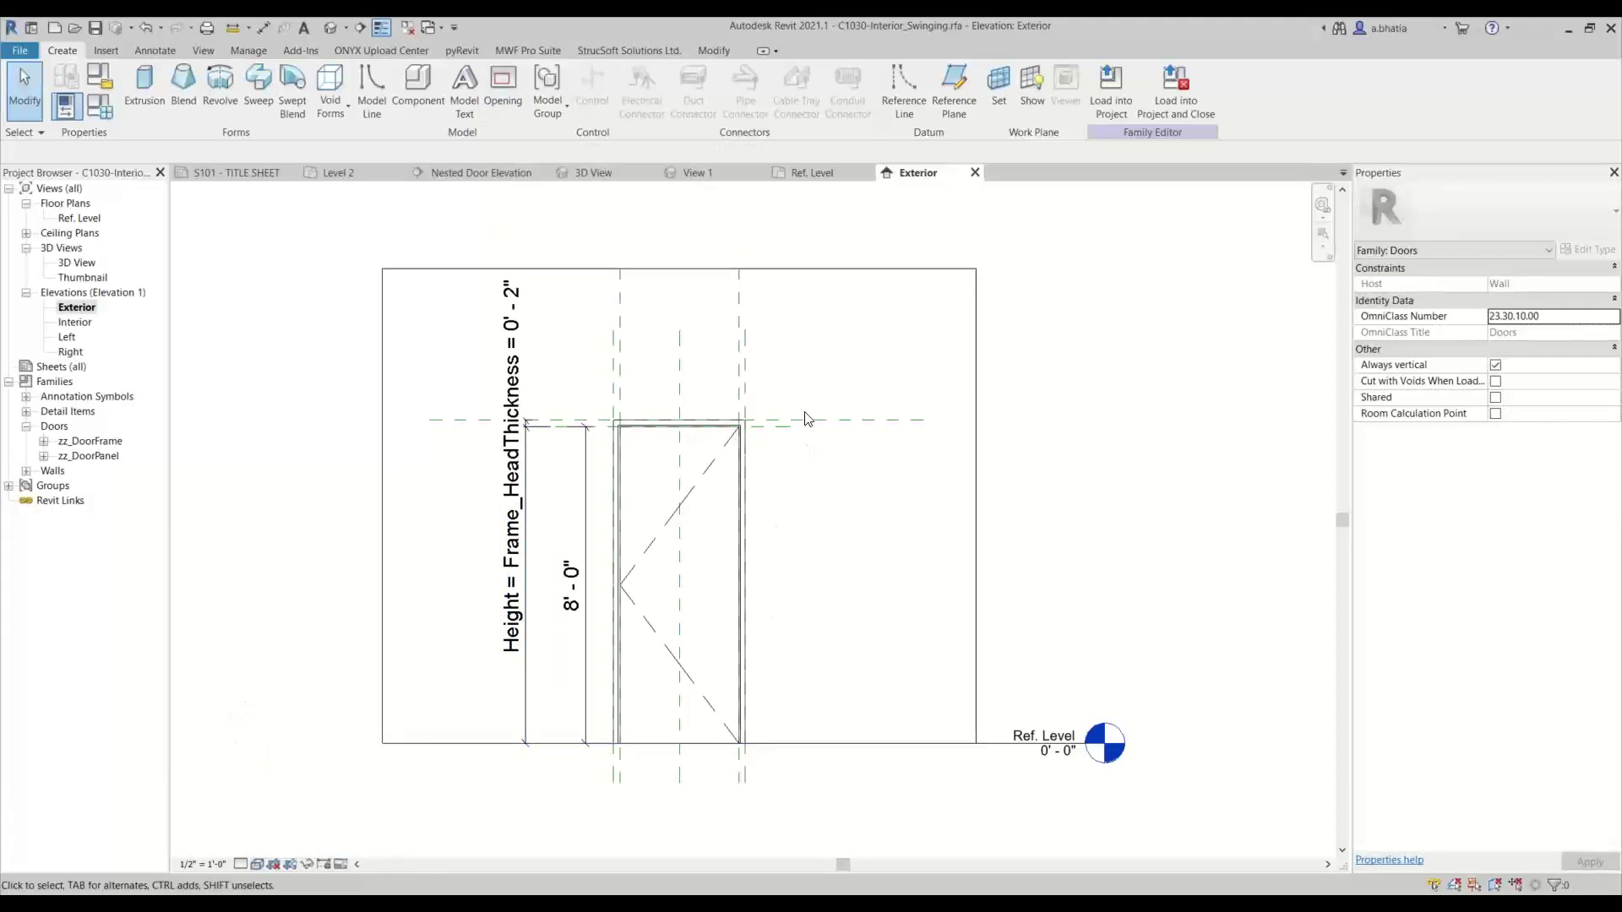
Start a wall opening and sketch a rectangular boundary about 3'-11" by 8'-8" around the door frame, with its base on the Ref. Level.
{"action": "scroll", "coordinate": [735, 422], "scroll_direction": "up", "scroll_amount": 5}
{"action": "scroll", "coordinate": [695, 538], "scroll_direction": "down", "scroll_amount": 3}
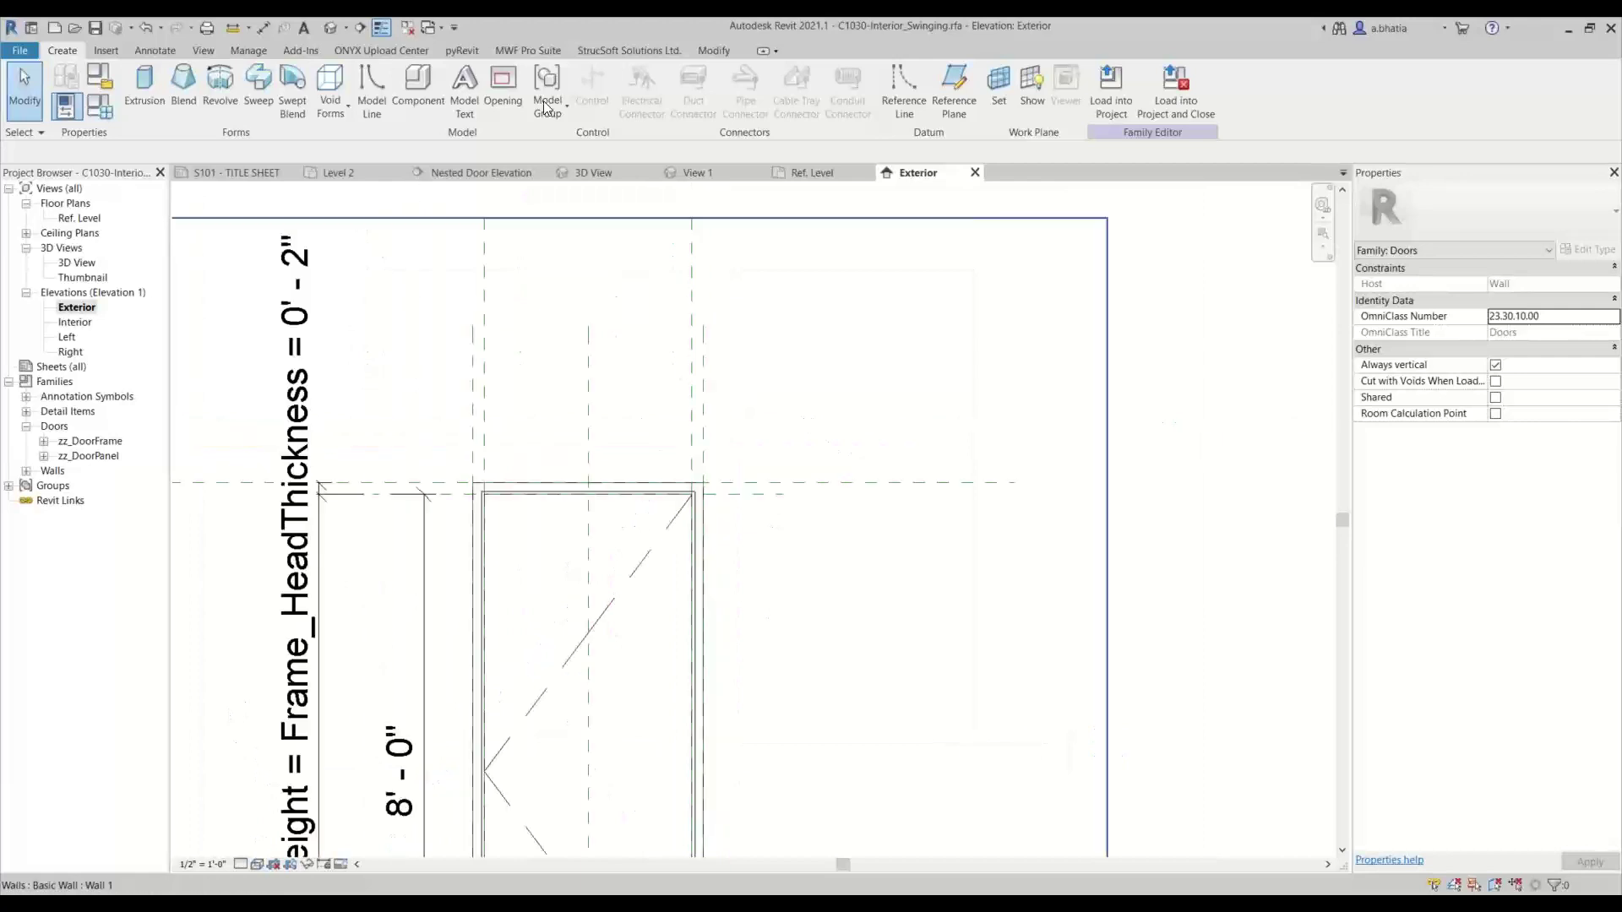
{"action": "left_click", "coordinate": [518, 102]}
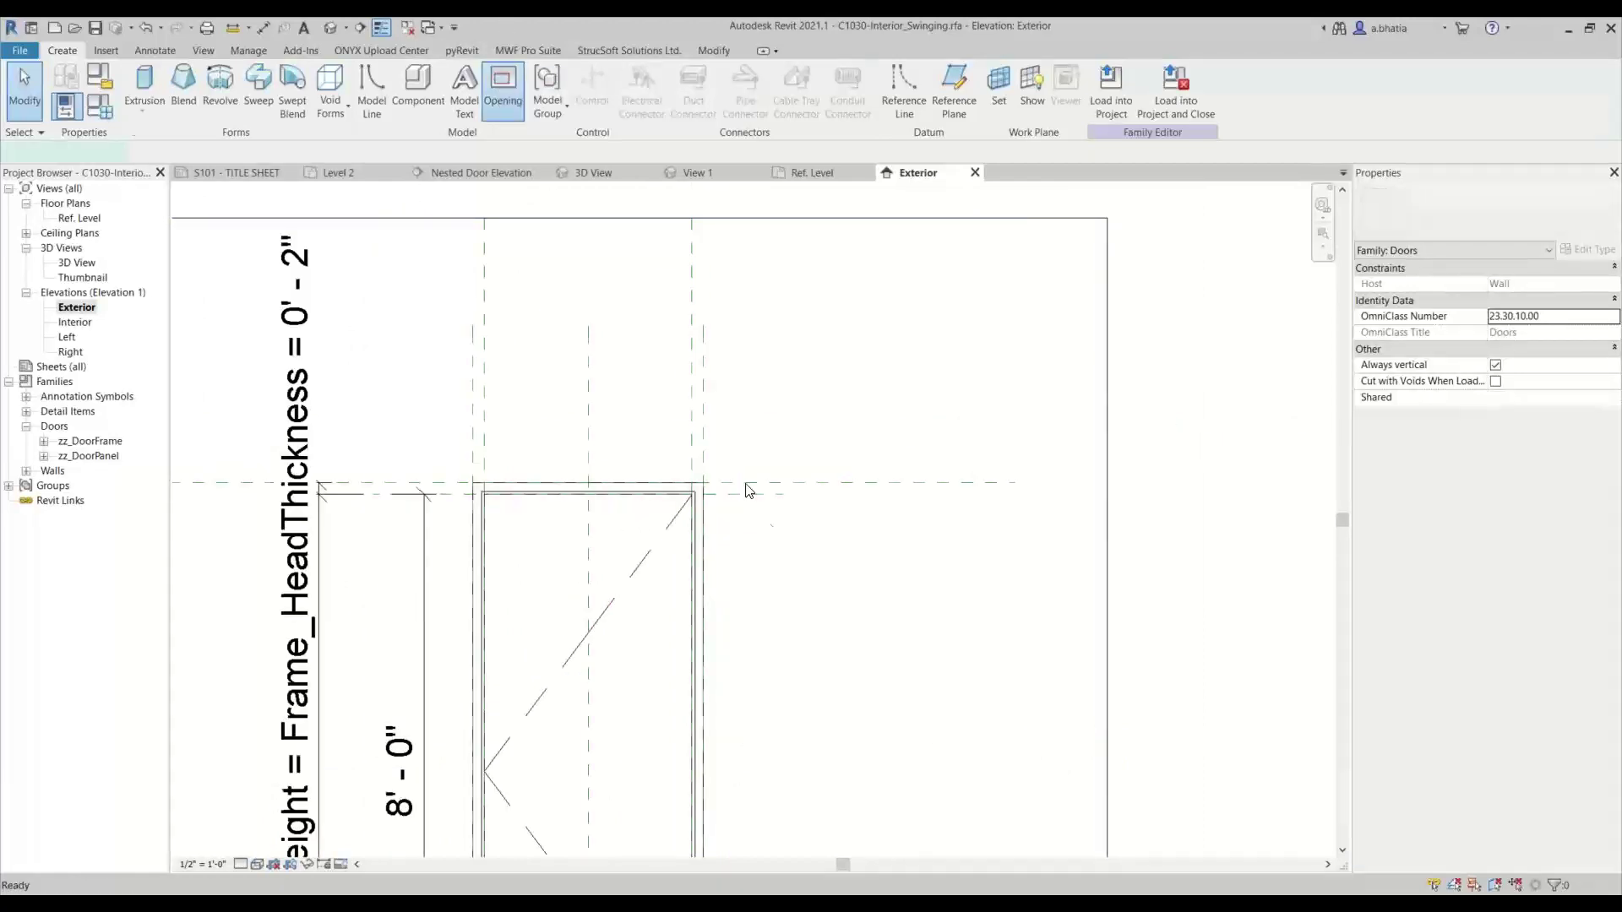
{"action": "scroll", "coordinate": [797, 645], "scroll_direction": "down", "scroll_amount": 3}
{"action": "left_click", "coordinate": [635, 74]}
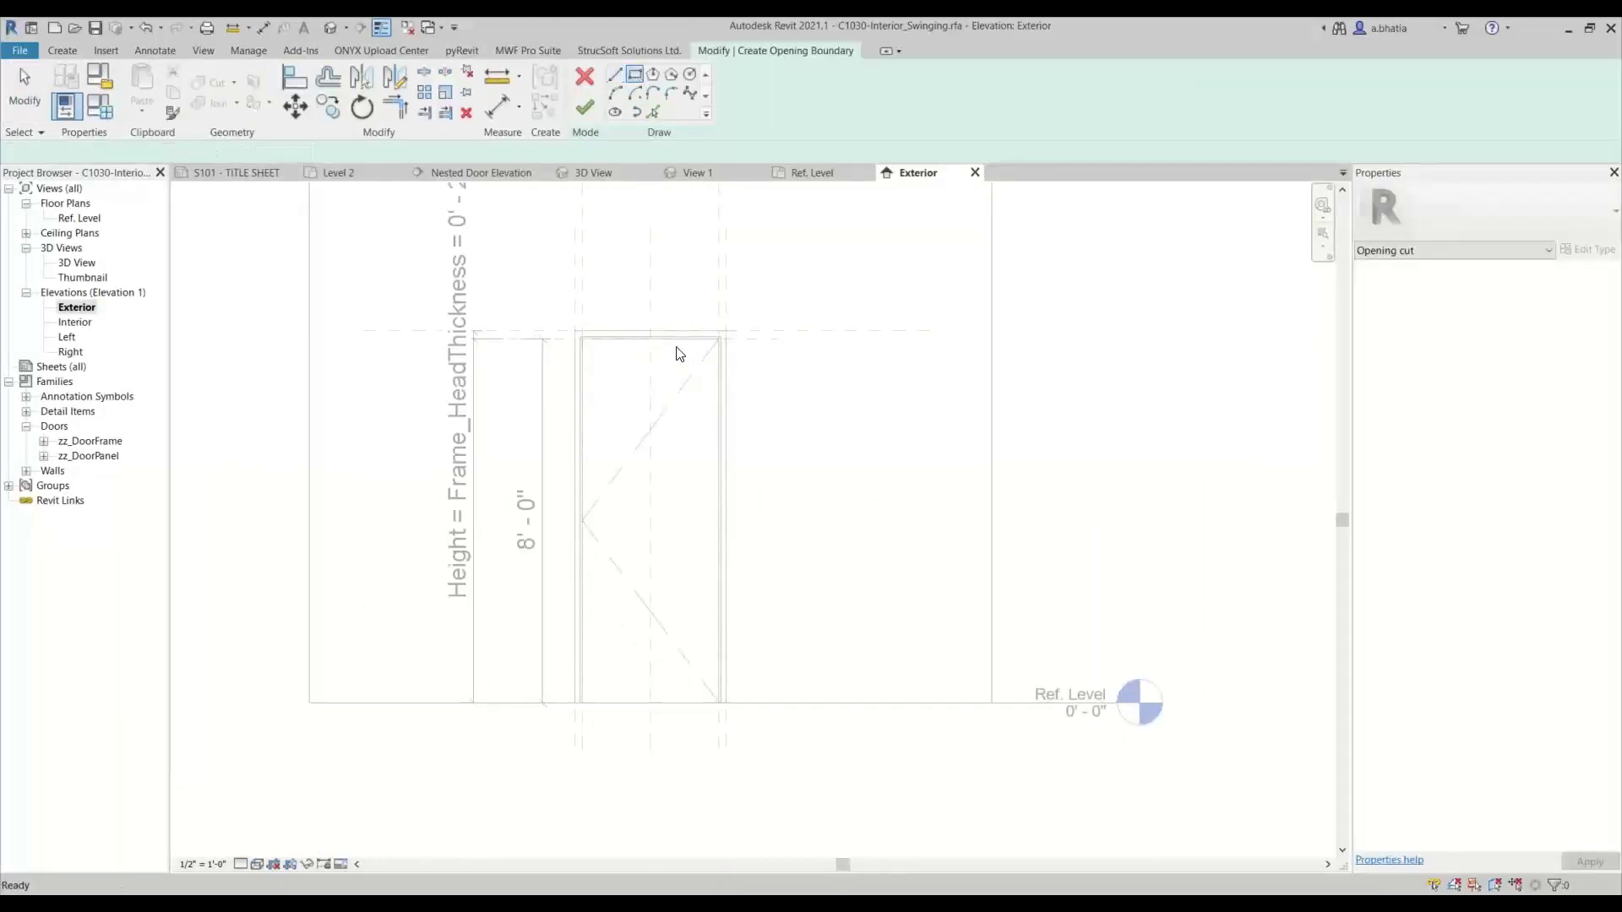
{"action": "scroll", "coordinate": [582, 702], "scroll_direction": "up", "scroll_amount": 2}
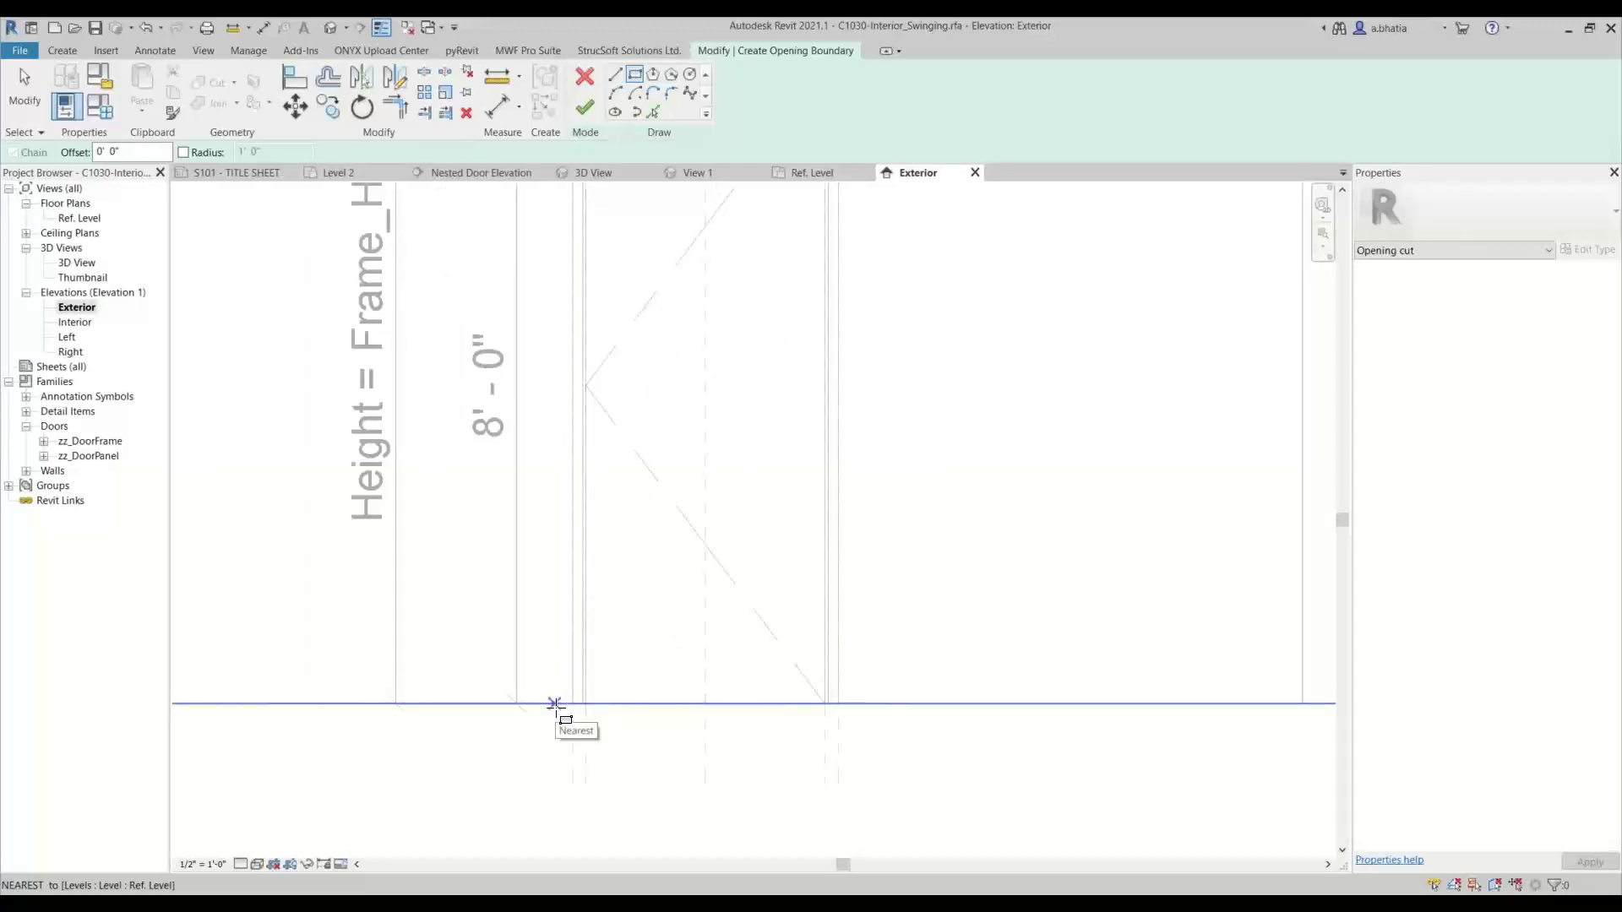
{"action": "left_click", "coordinate": [553, 703]}
{"action": "scroll", "coordinate": [554, 705], "scroll_direction": "down", "scroll_amount": 2}
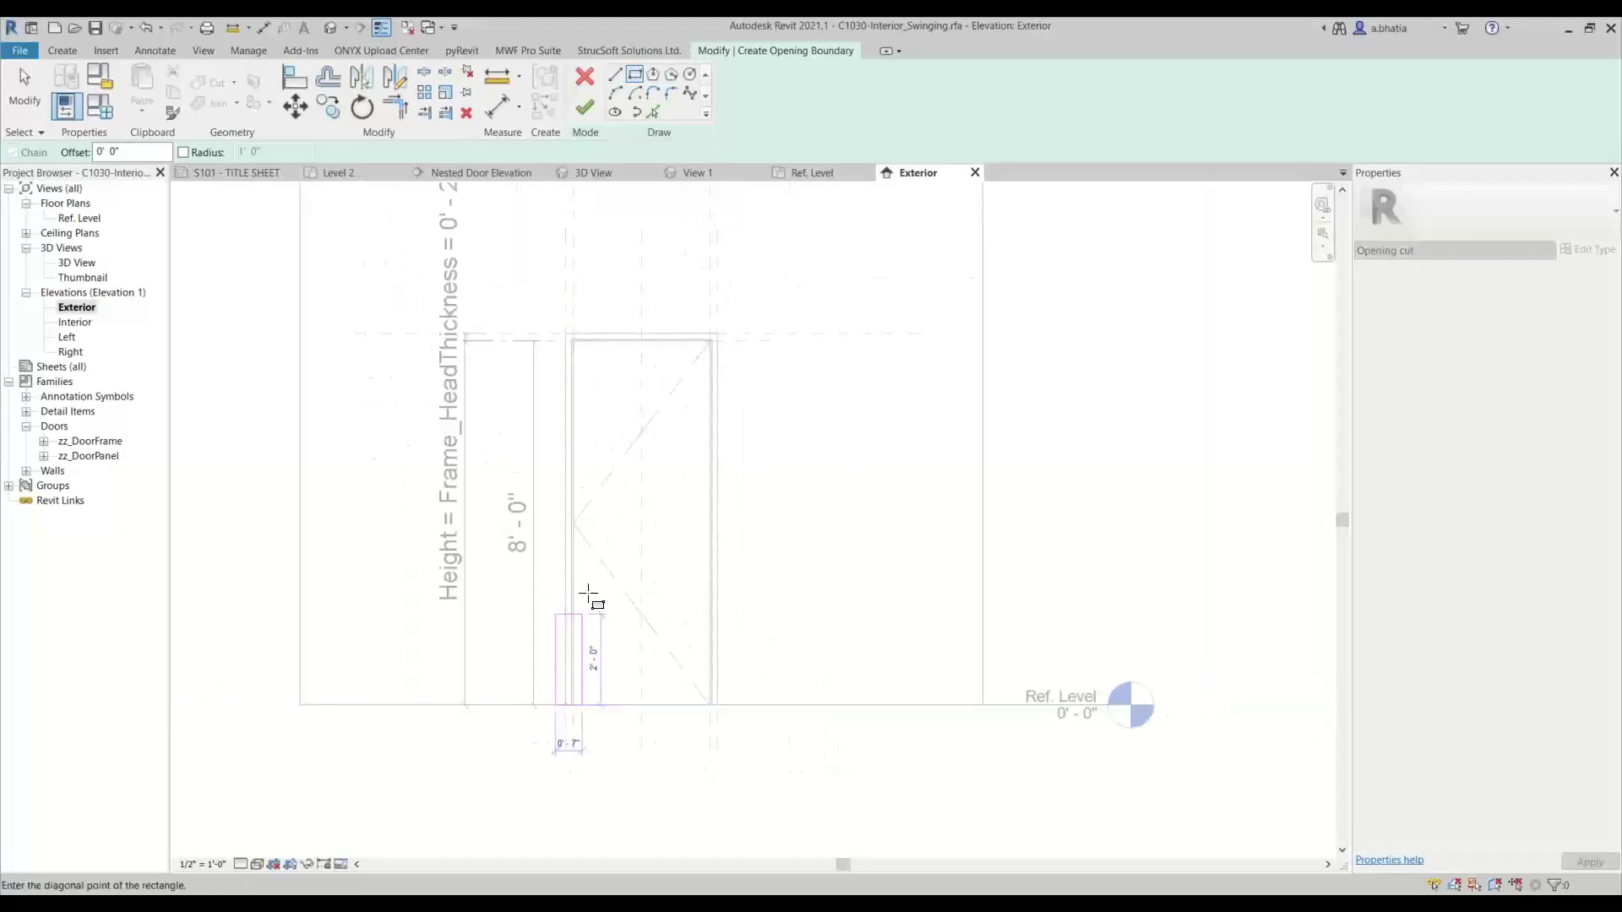
{"action": "scroll", "coordinate": [709, 342], "scroll_direction": "up", "scroll_amount": 3}
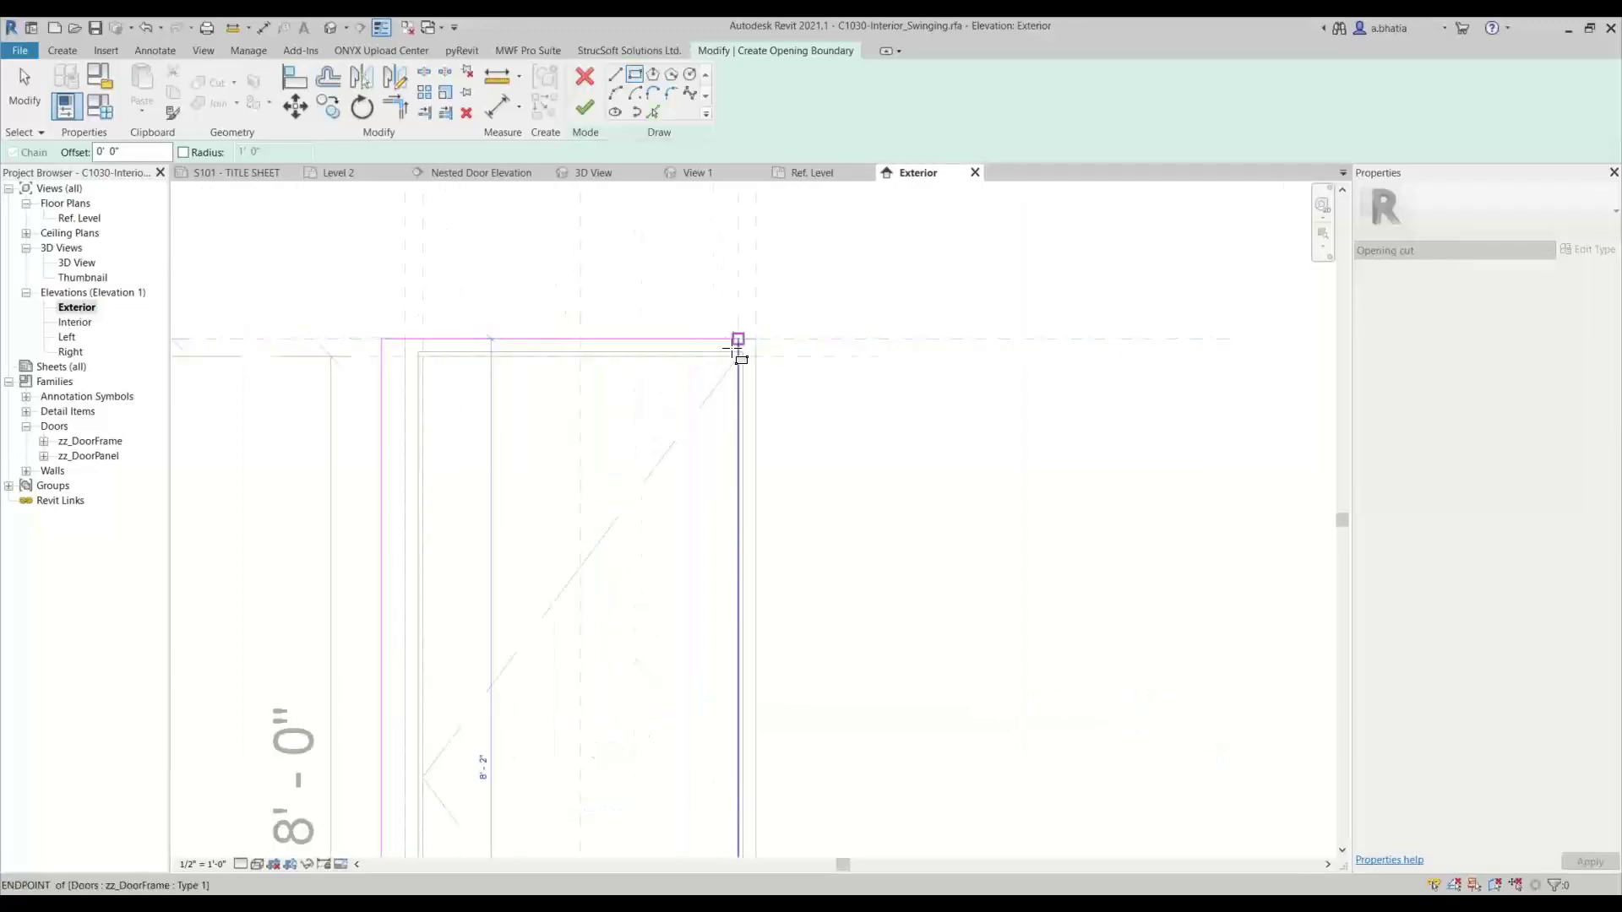
{"action": "left_click", "coordinate": [791, 287]}
{"action": "scroll", "coordinate": [826, 401], "scroll_direction": "down", "scroll_amount": 4}
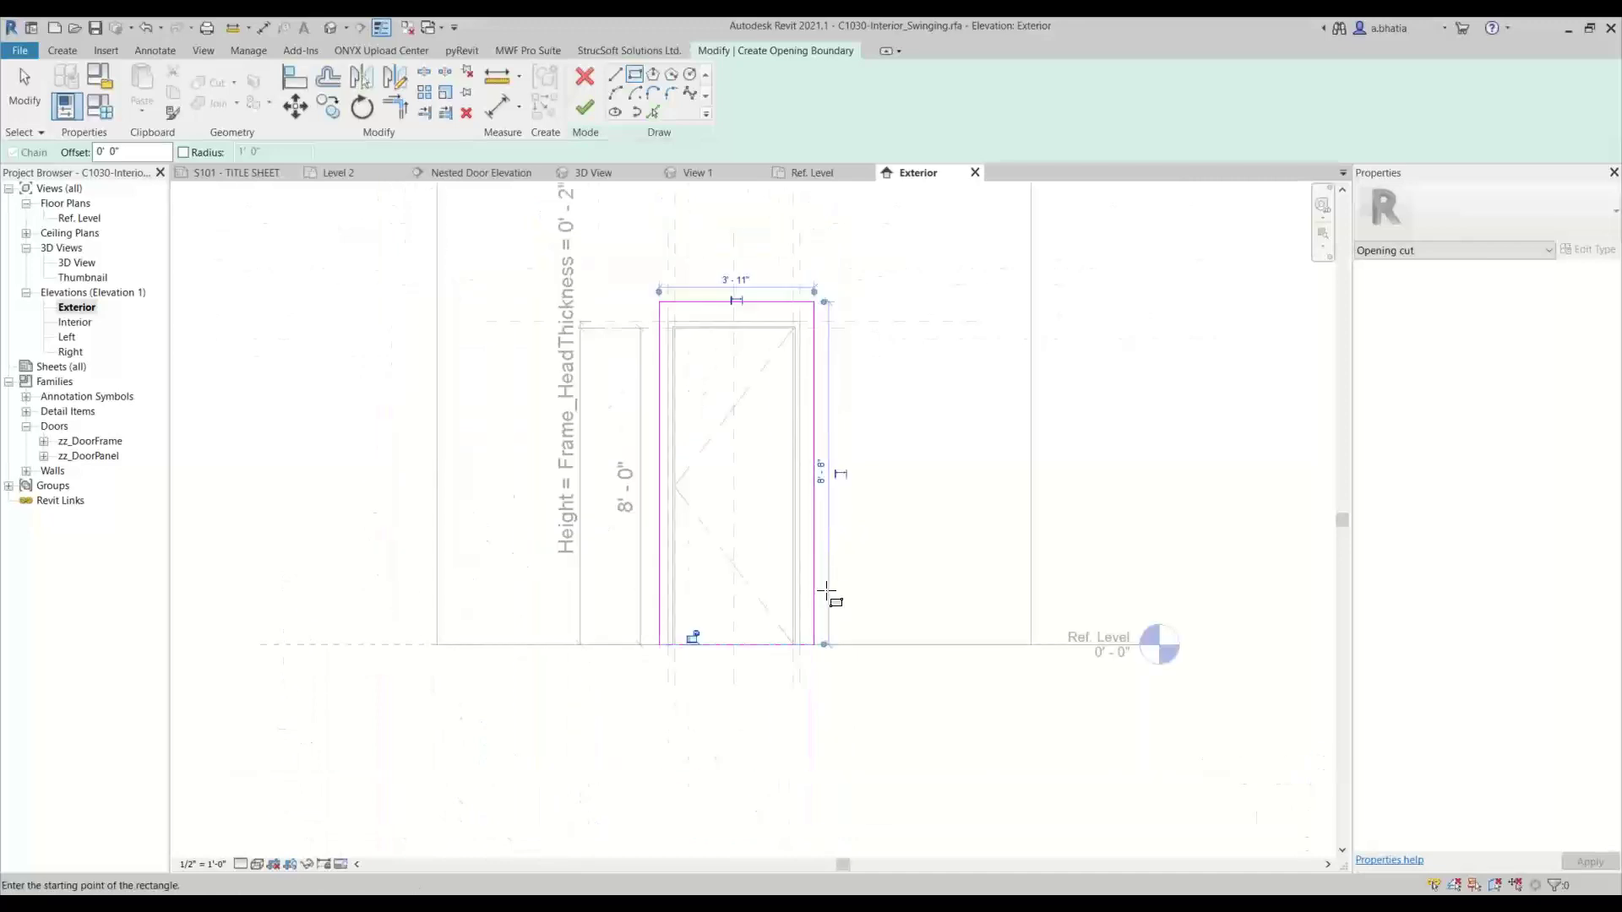
{"action": "scroll", "coordinate": [825, 595], "scroll_direction": "up", "scroll_amount": 2}
{"action": "key", "text": "Escape"}
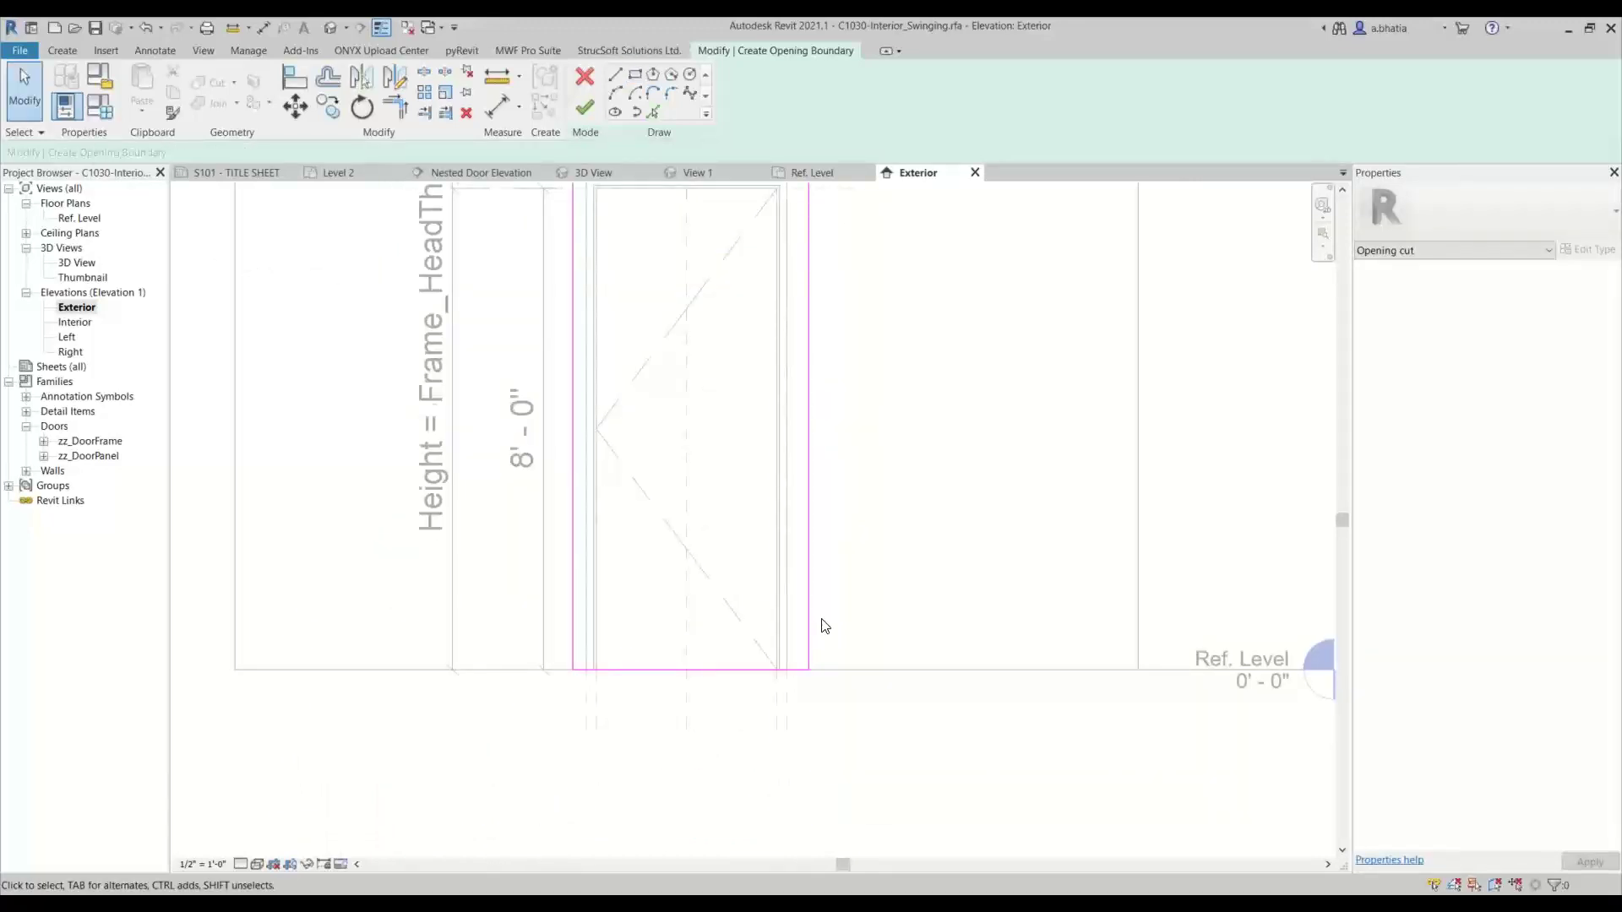
Align the bottom edge of the opening boundary to the Ref. Level line.
{"action": "key", "text": "a"}
{"action": "key", "text": "l"}
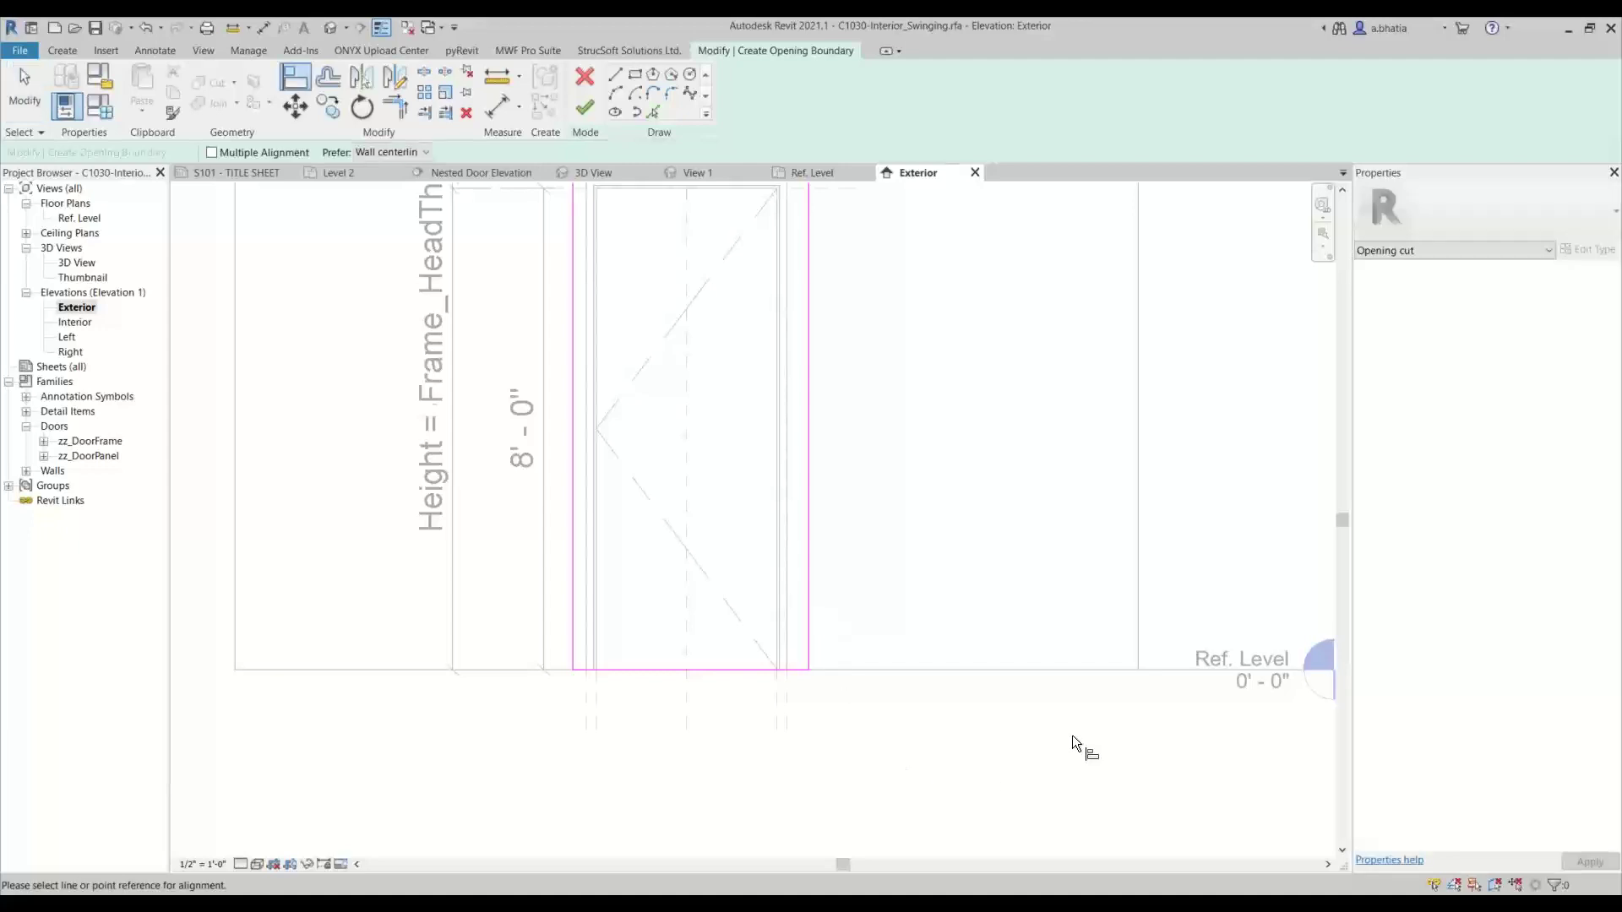
{"action": "left_click", "coordinate": [1173, 669]}
{"action": "left_click", "coordinate": [792, 670]}
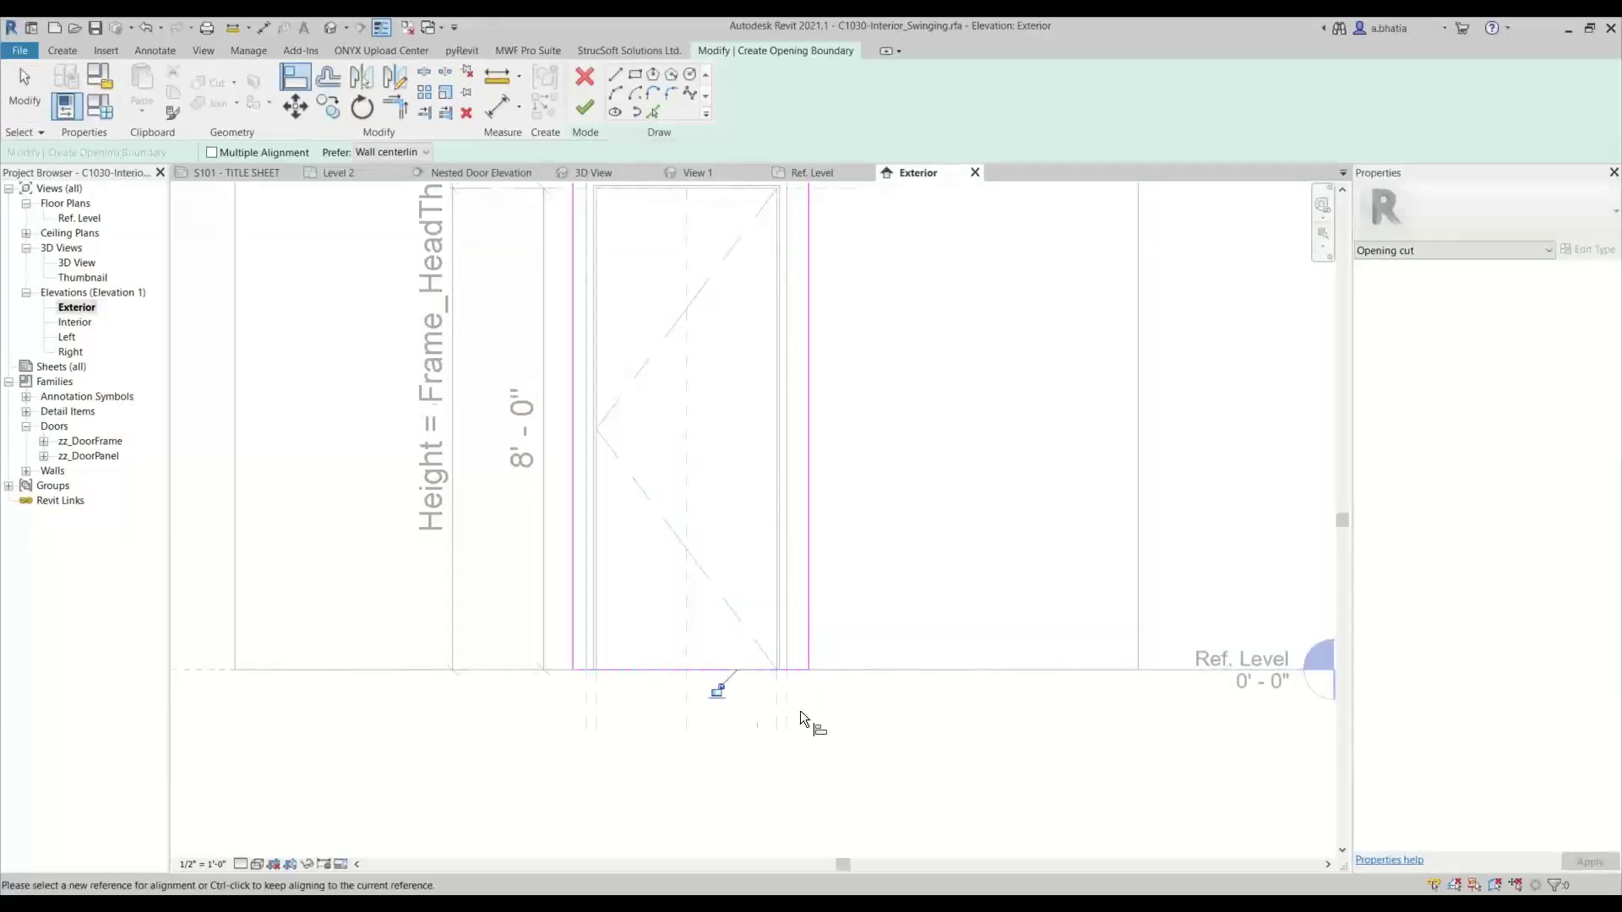
Align the opening's top edge to the frame's inner line just above the Bot of Frame Head reference plane and lock it.
{"action": "scroll", "coordinate": [854, 692], "scroll_direction": "down", "scroll_amount": 3}
{"action": "scroll", "coordinate": [823, 343], "scroll_direction": "up", "scroll_amount": 5}
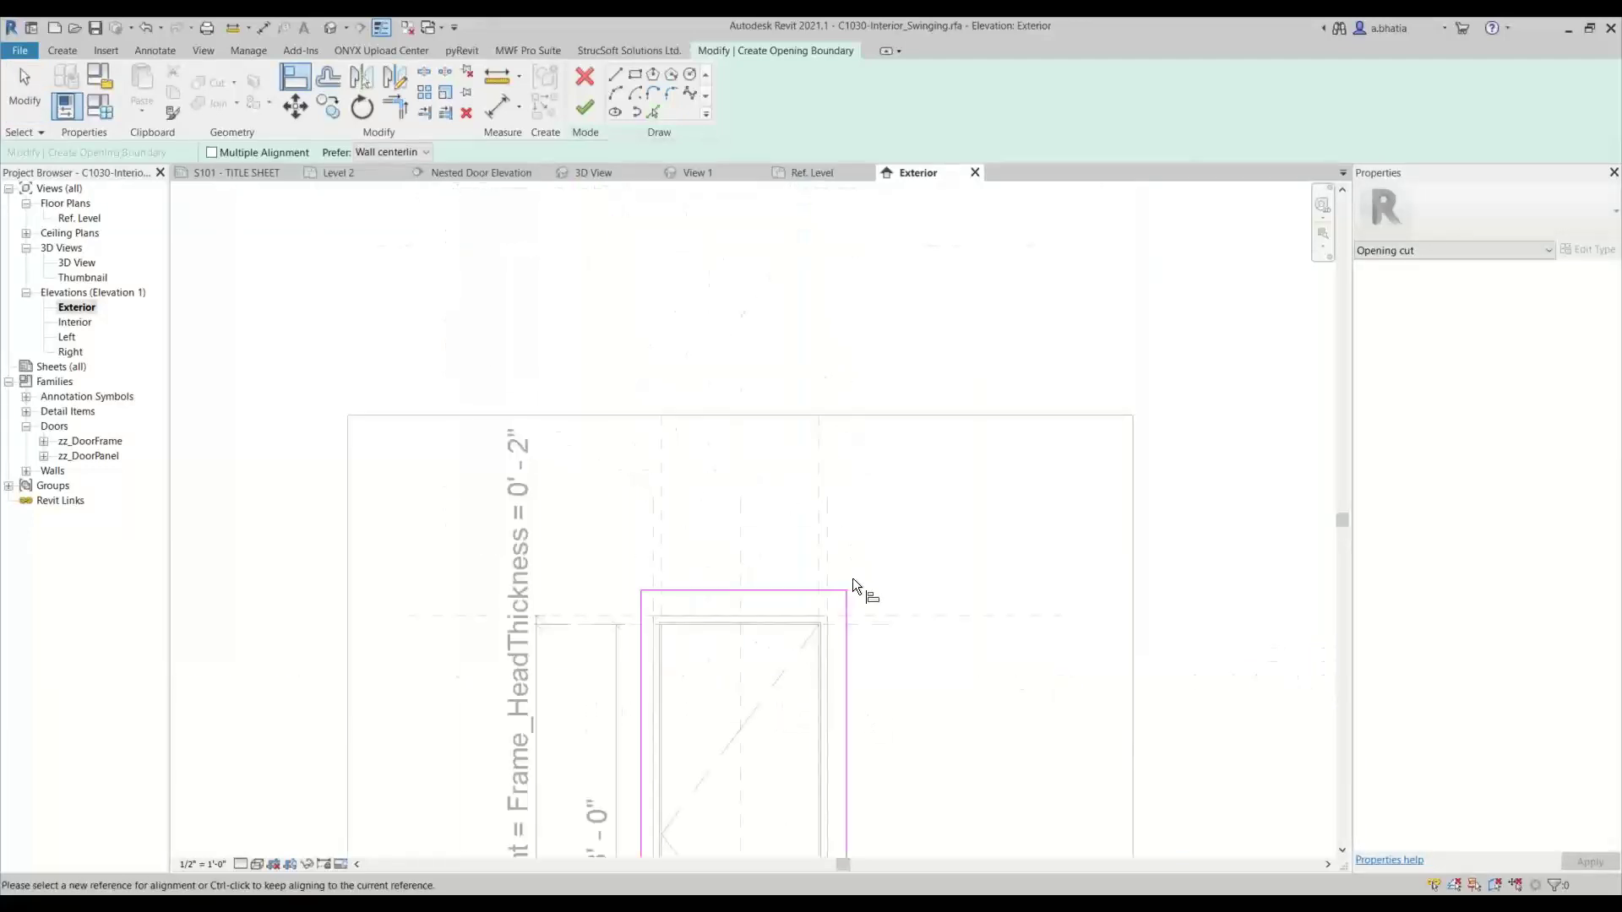
{"action": "scroll", "coordinate": [742, 672], "scroll_direction": "up", "scroll_amount": 4}
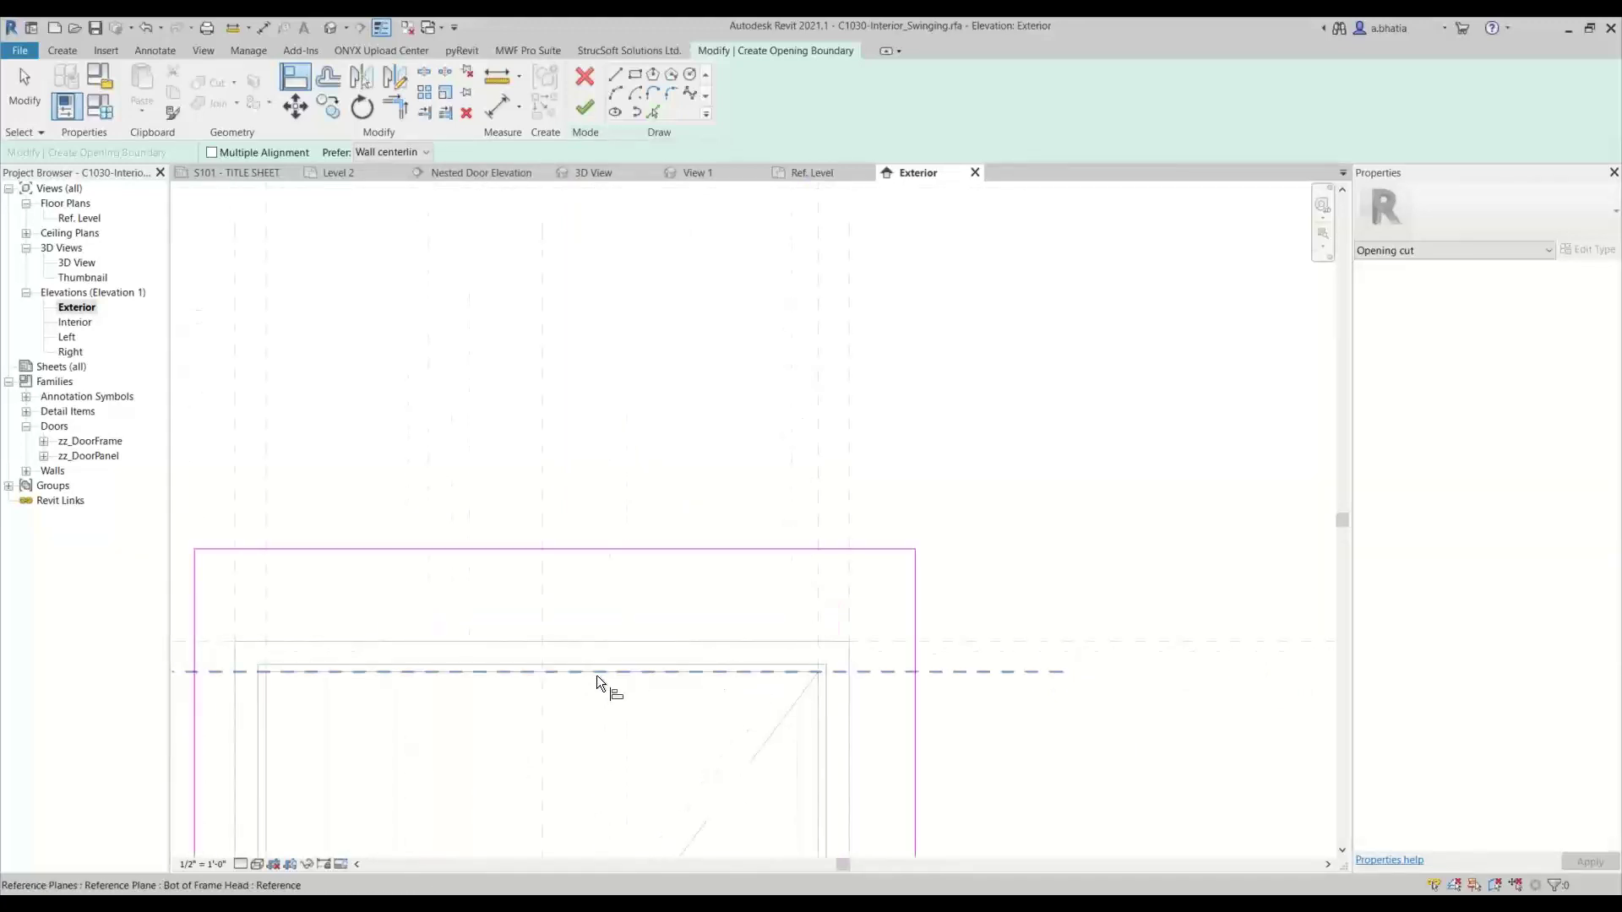
{"action": "scroll", "coordinate": [267, 690], "scroll_direction": "up", "scroll_amount": 2}
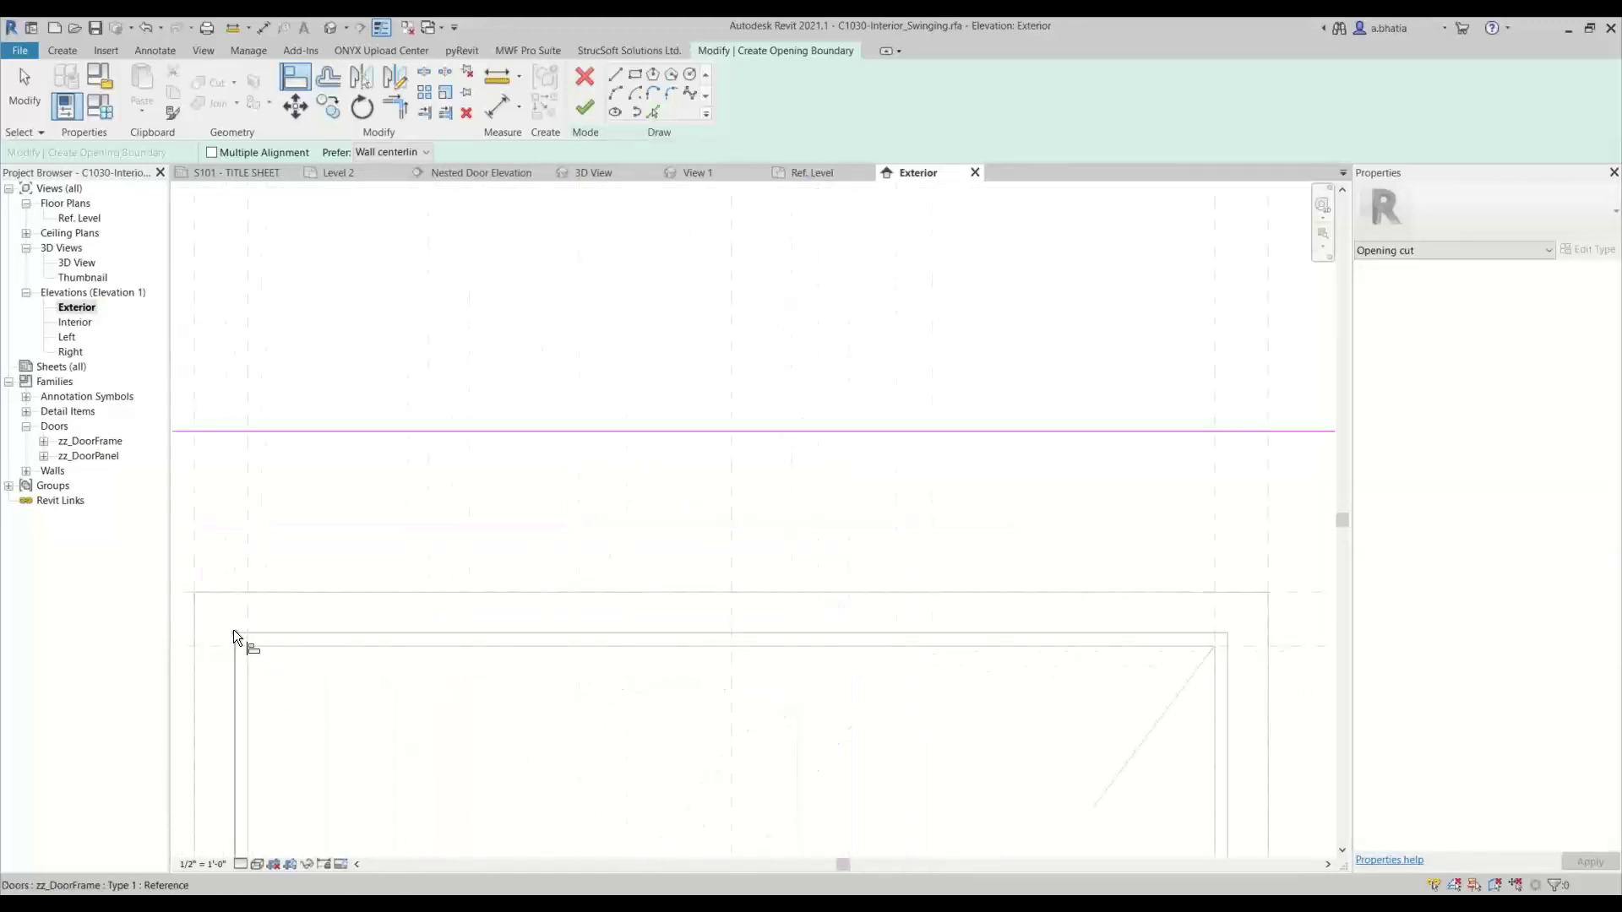
{"action": "left_click", "coordinate": [343, 635]}
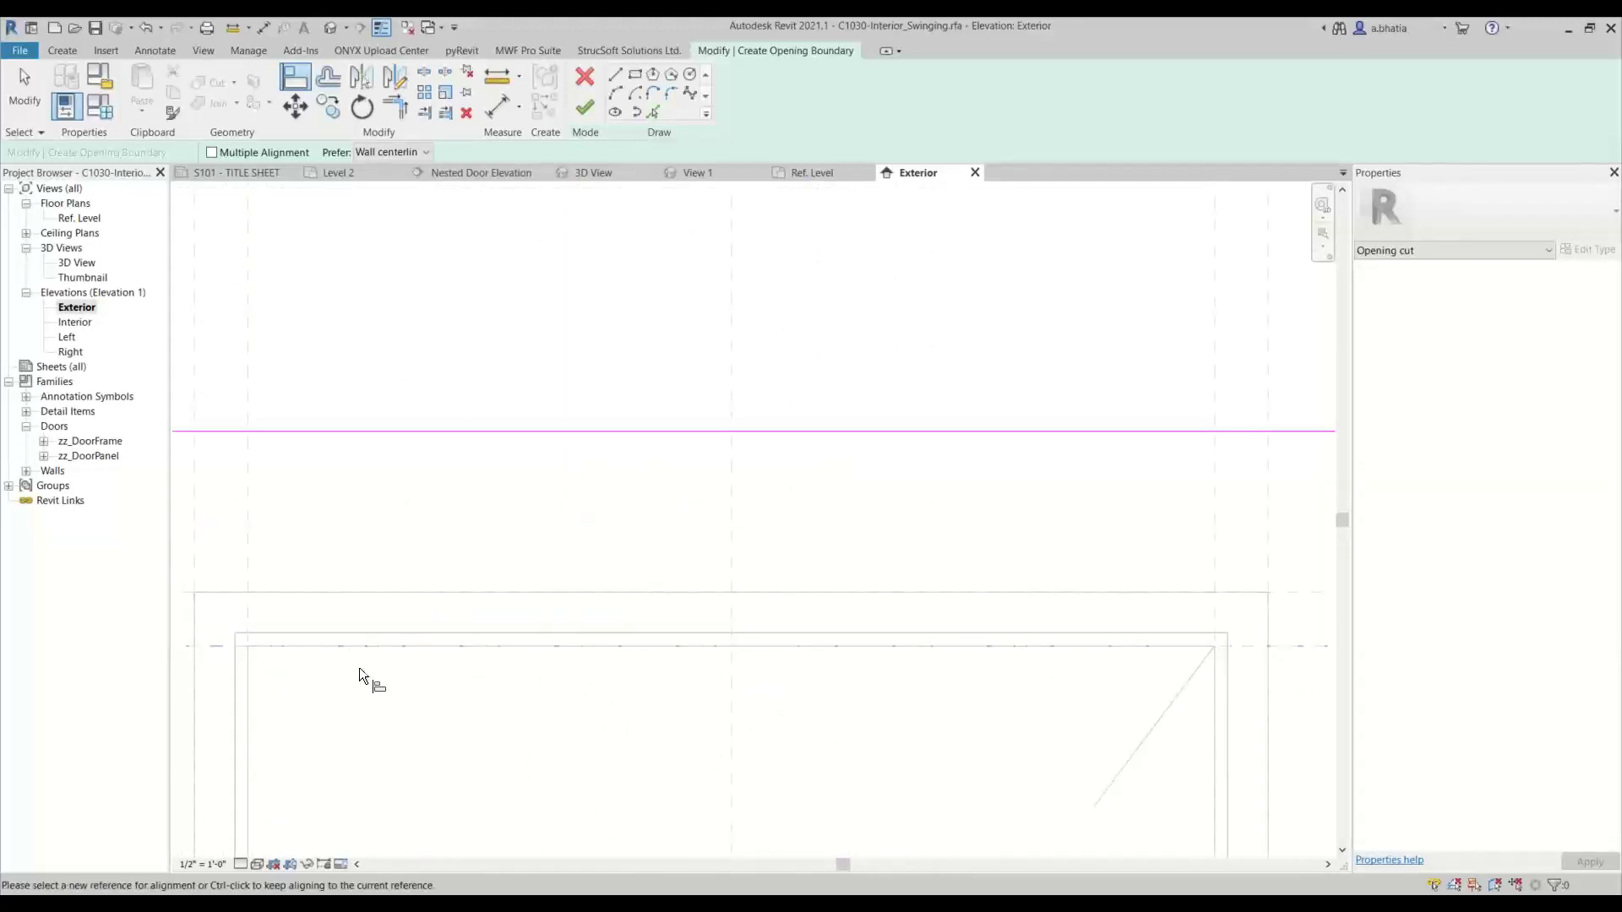
{"action": "left_click", "coordinate": [500, 432]}
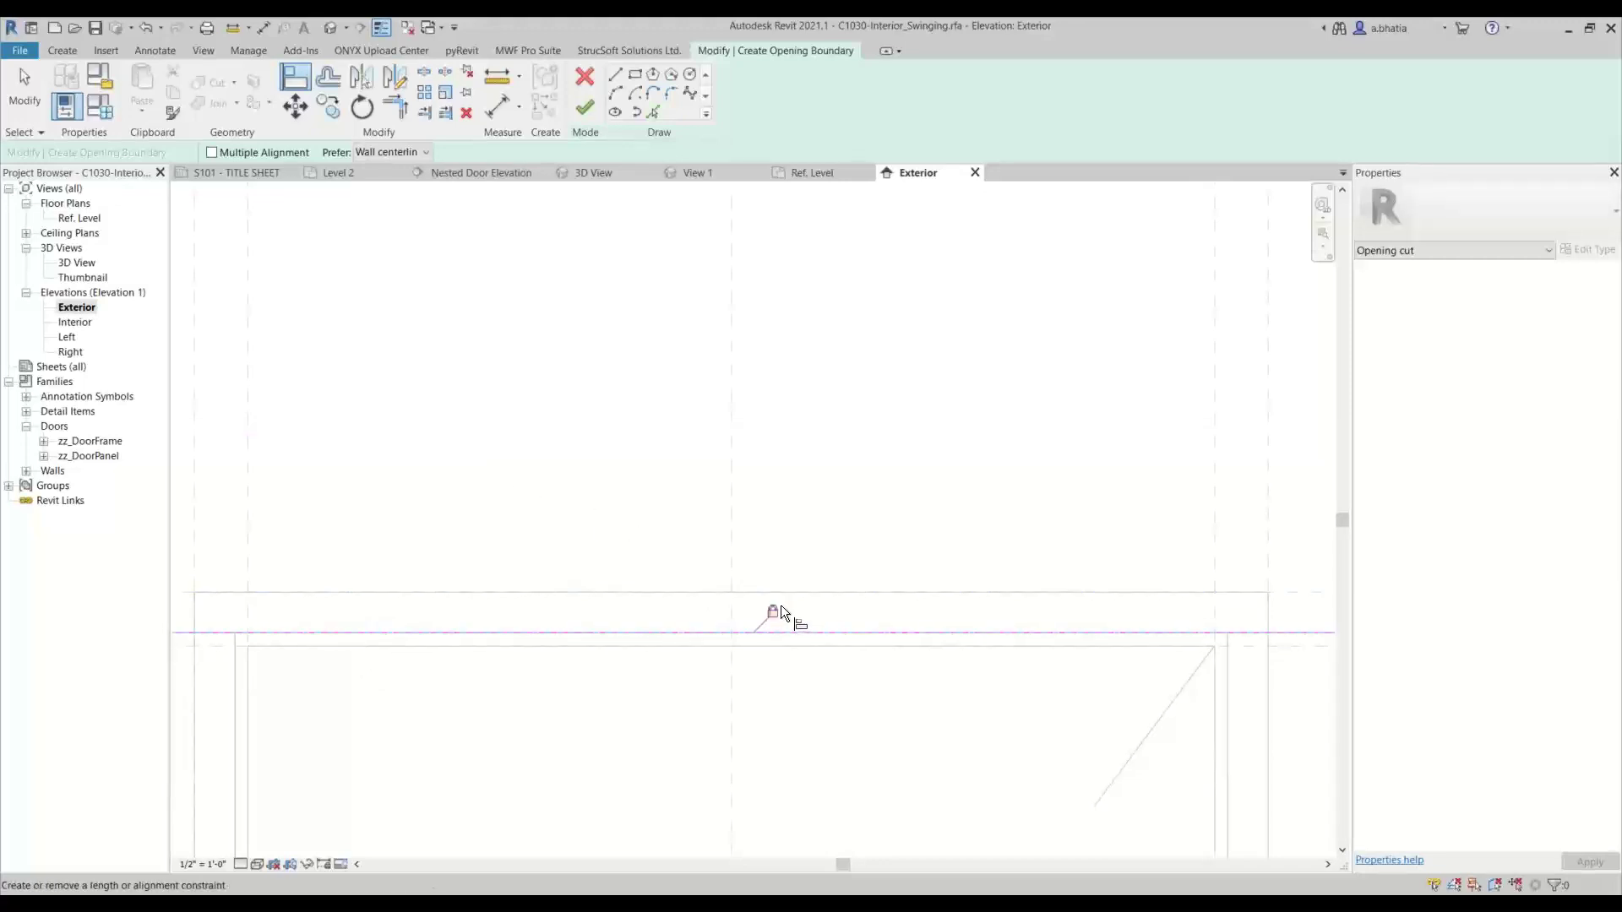
Align the opening's right edge to the inner line of the frame's right jamb and lock it.
{"action": "scroll", "coordinate": [781, 605], "scroll_direction": "down", "scroll_amount": 2}
{"action": "middle_click_drag", "start_coordinate": [924, 589], "coordinate": [735, 285]}
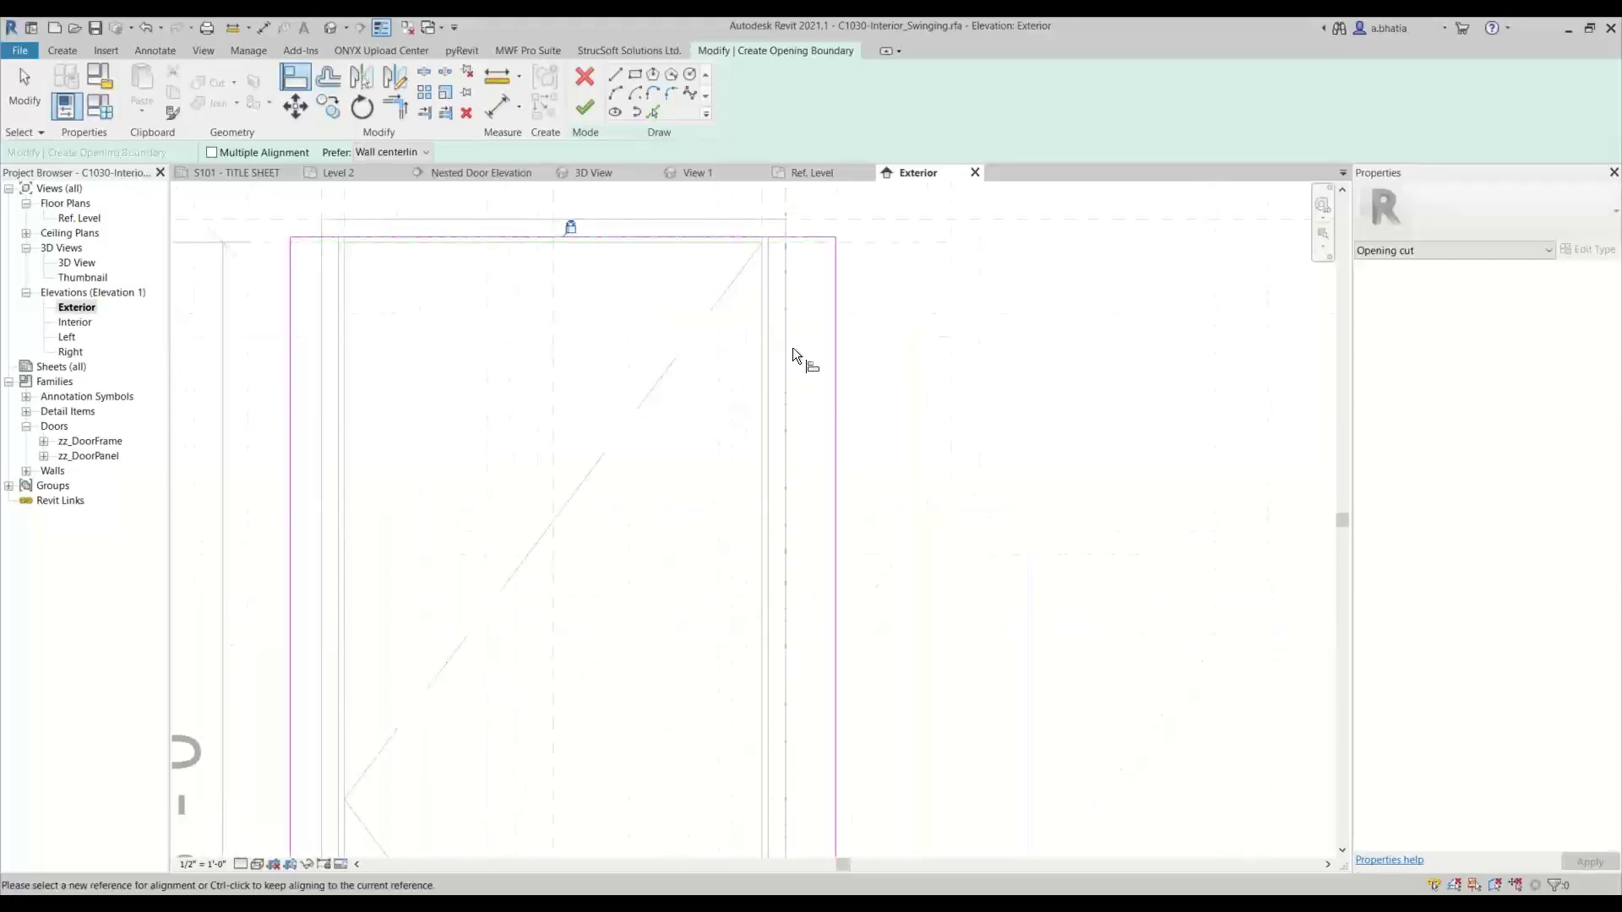
{"action": "scroll", "coordinate": [785, 330], "scroll_direction": "up", "scroll_amount": 1}
{"action": "left_click", "coordinate": [768, 302]}
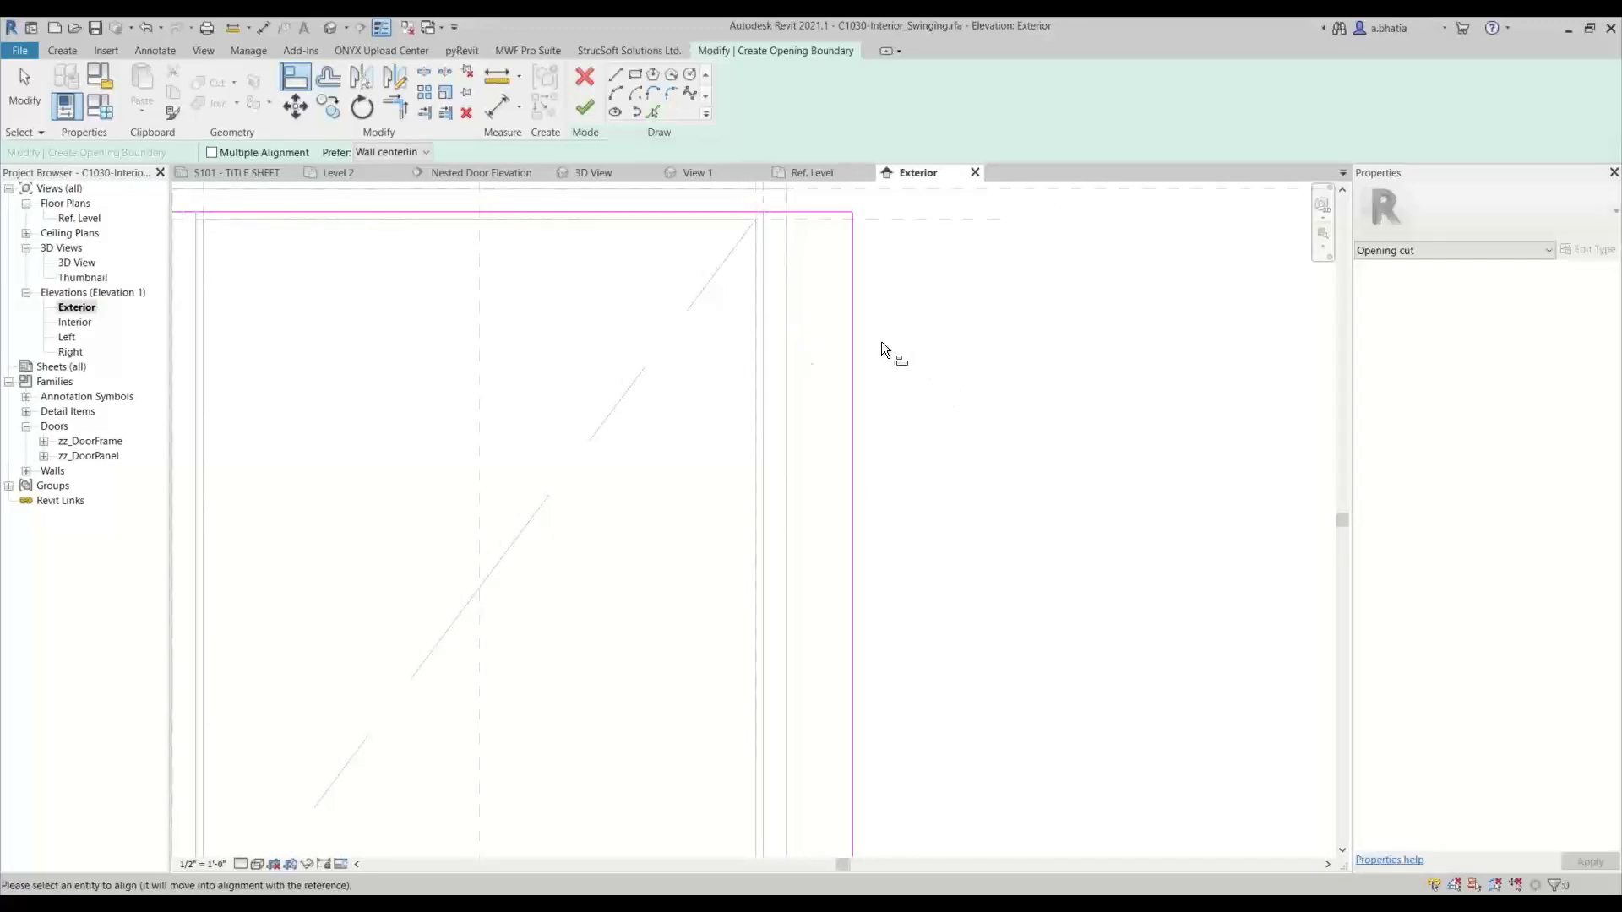
{"action": "left_click", "coordinate": [854, 341]}
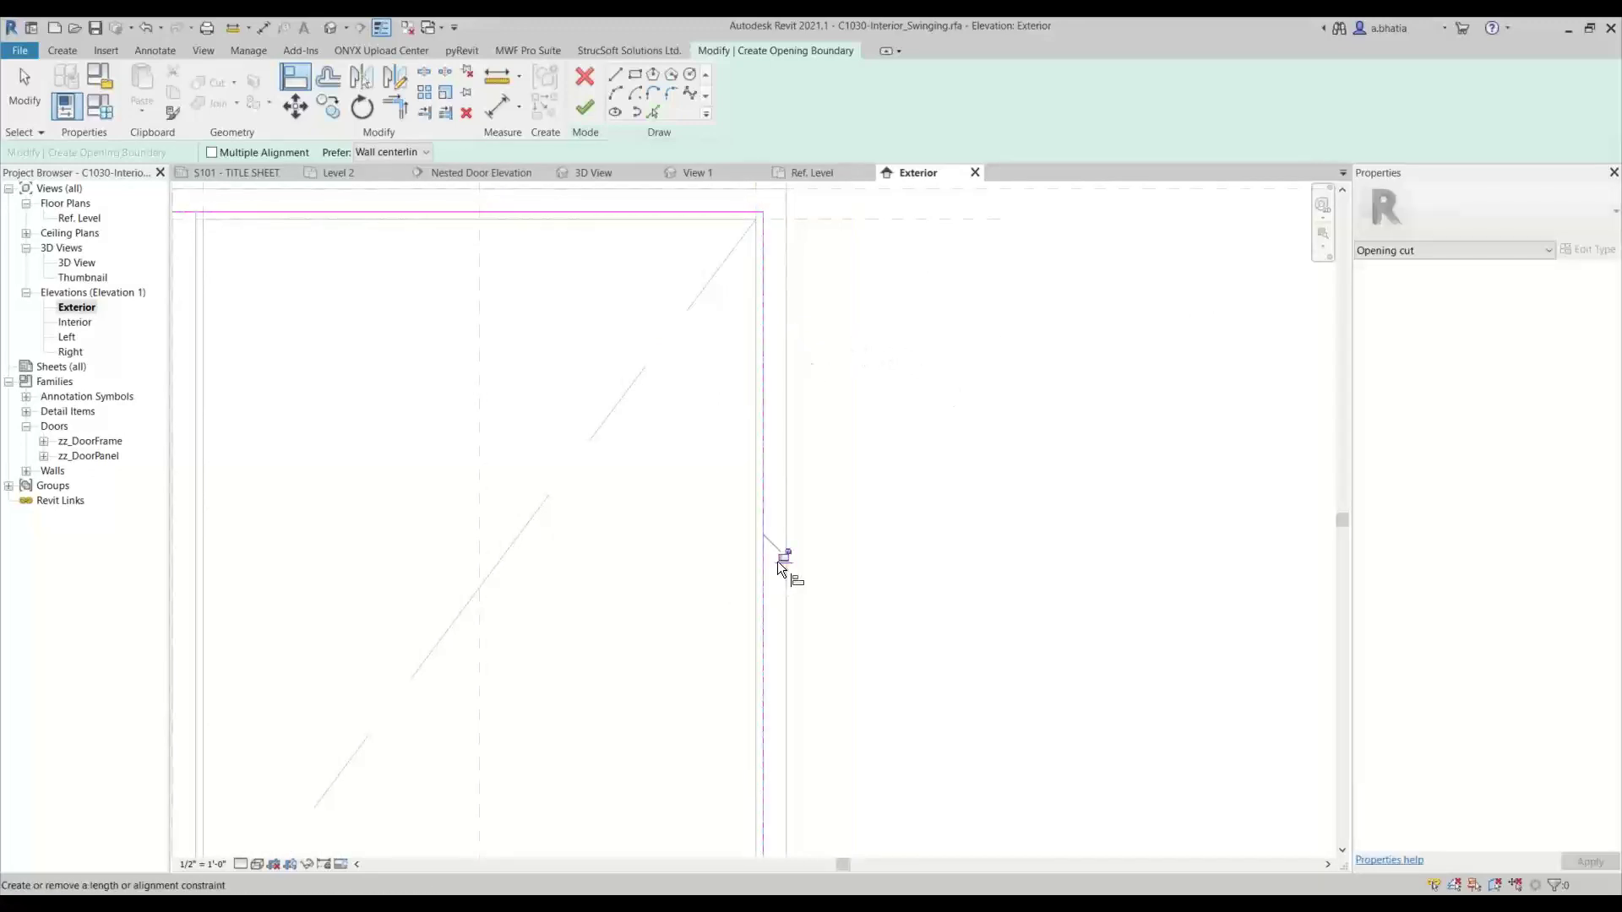
Align the opening's left edge to the inner line of the frame's left jamb and lock it.
{"action": "scroll", "coordinate": [898, 499], "scroll_direction": "down", "scroll_amount": 2}
{"action": "scroll", "coordinate": [676, 448], "scroll_direction": "up", "scroll_amount": 3}
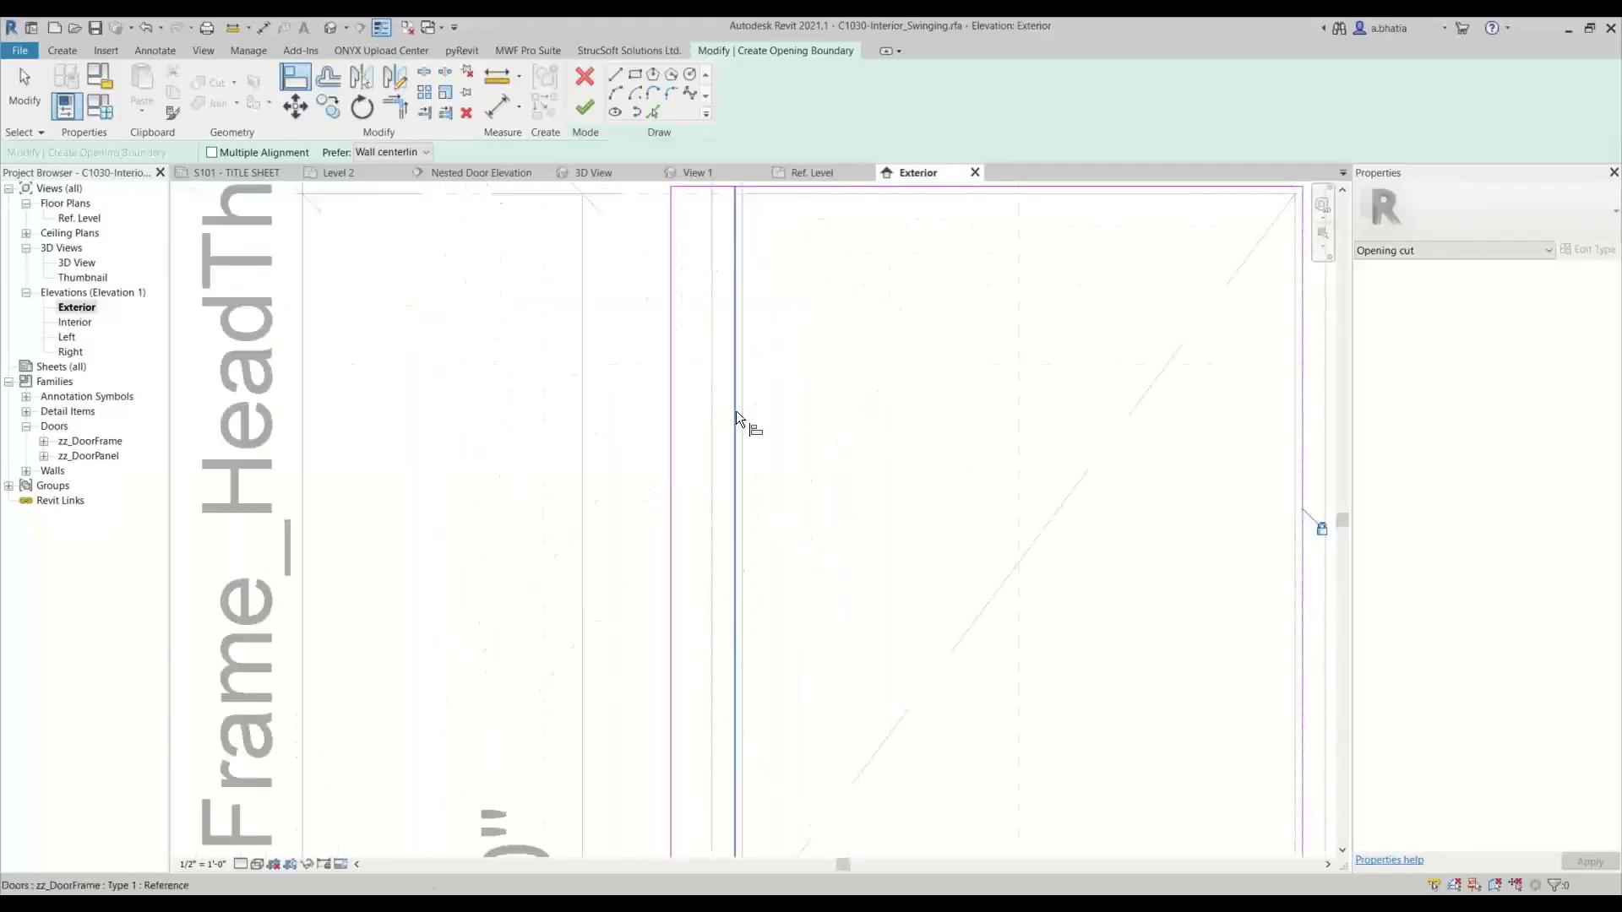
{"action": "left_click", "coordinate": [735, 414]}
{"action": "left_click", "coordinate": [673, 424]}
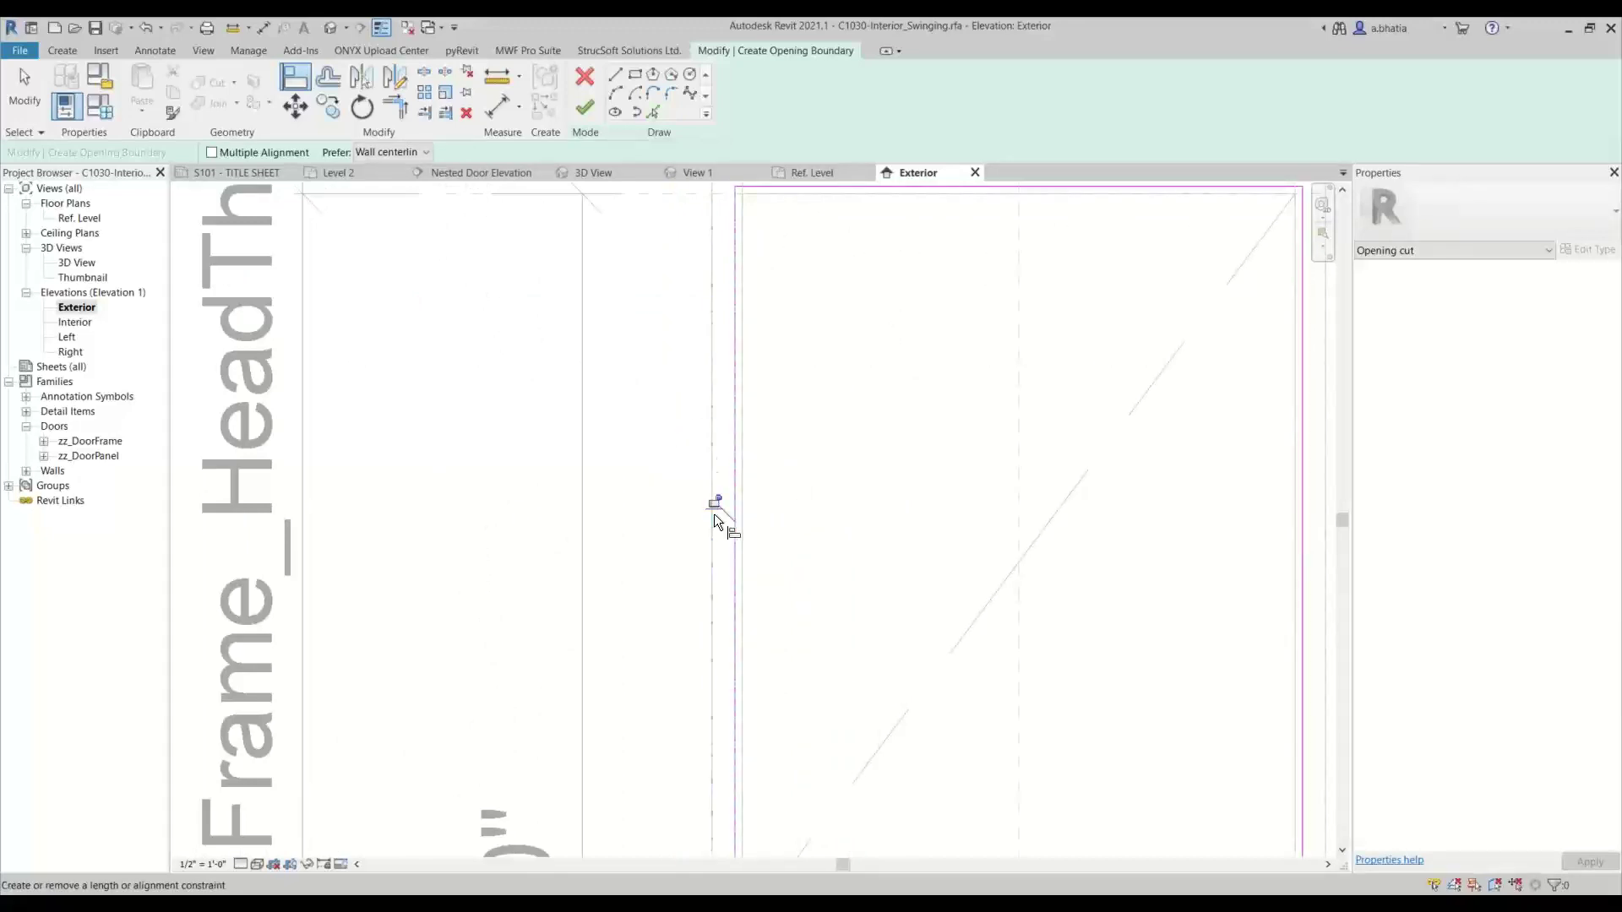
{"action": "scroll", "coordinate": [583, 451], "scroll_direction": "down", "scroll_amount": 5}
{"action": "middle_click_drag", "start_coordinate": [687, 469], "coordinate": [693, 545]}
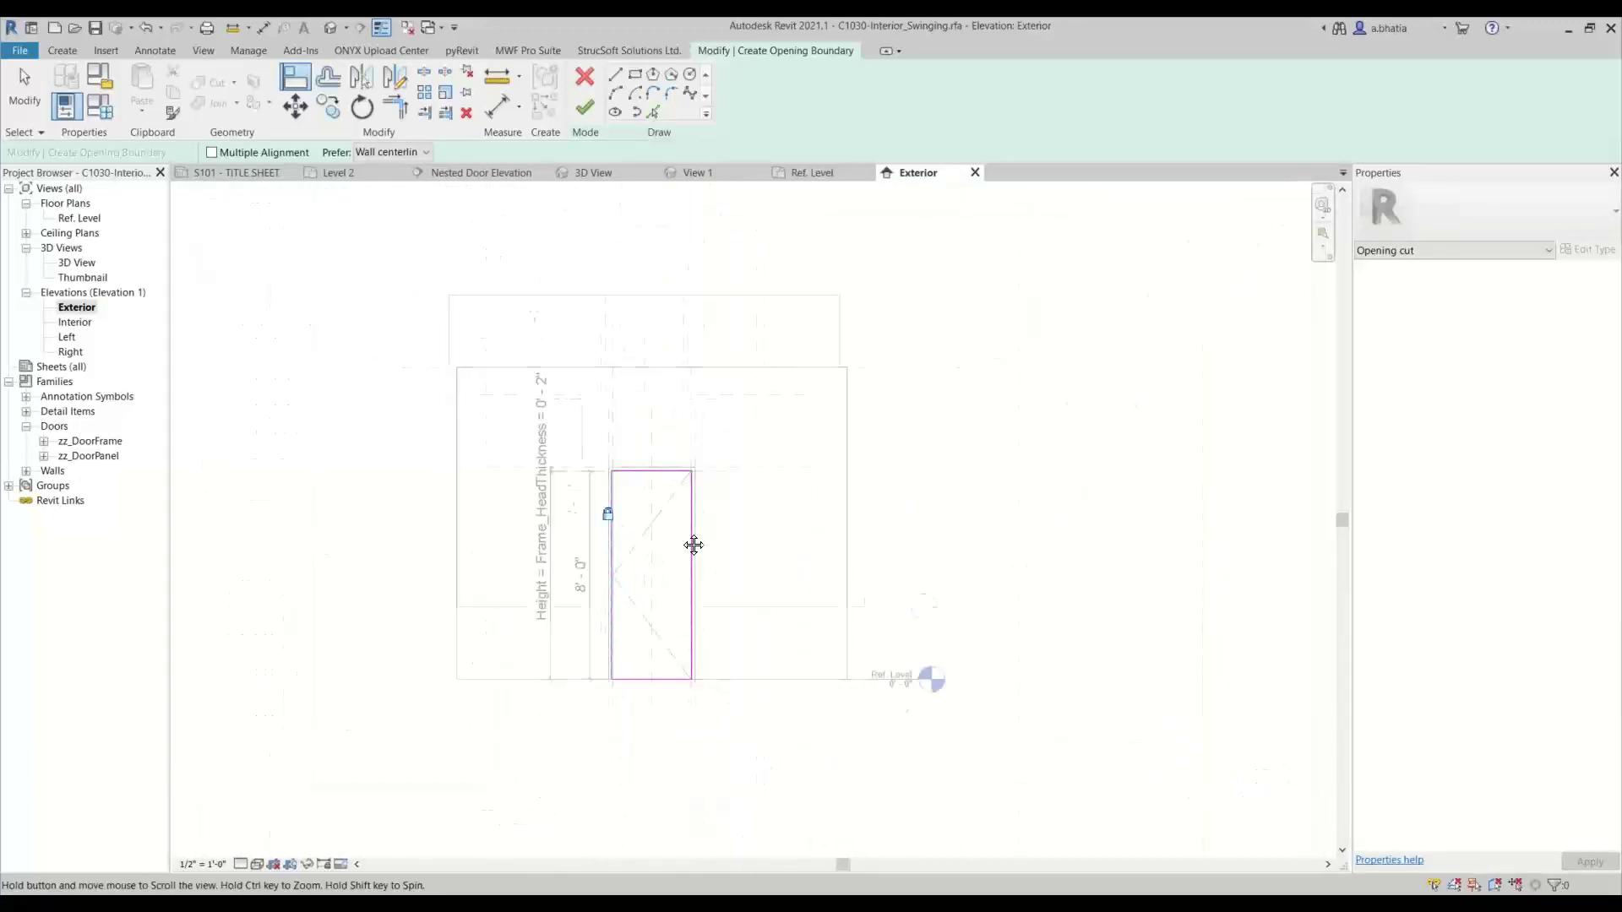
{"action": "scroll", "coordinate": [681, 531], "scroll_direction": "up", "scroll_amount": 3}
{"action": "key", "text": "Escape"}
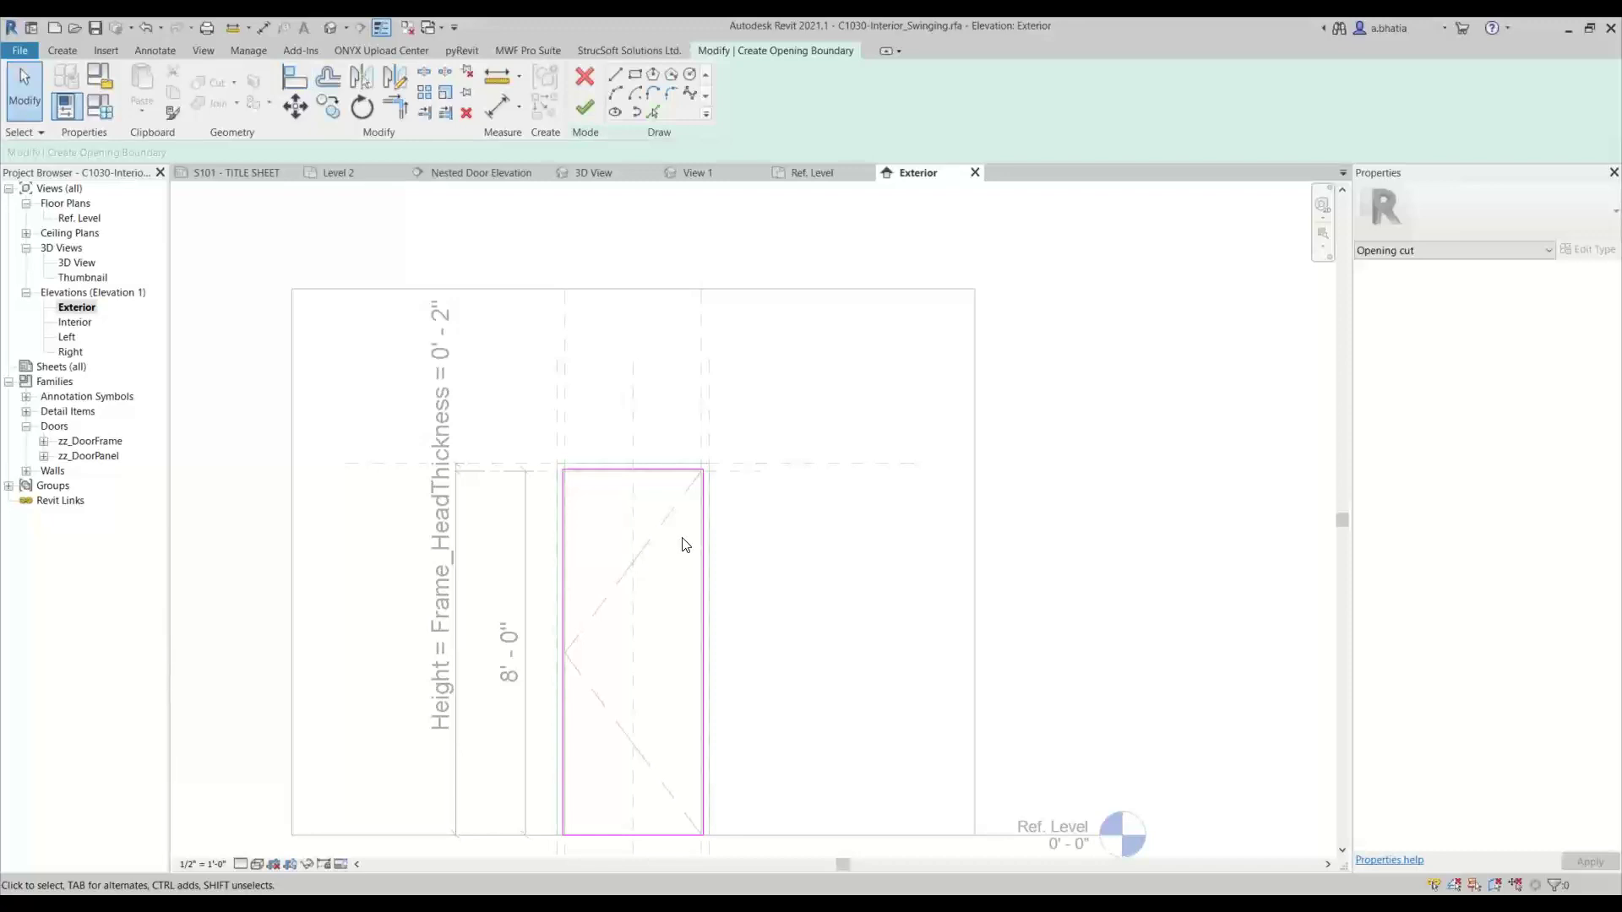
Dimension the opening's width between its left and right edges, placing the dimension above the door.
{"action": "key", "text": "d"}
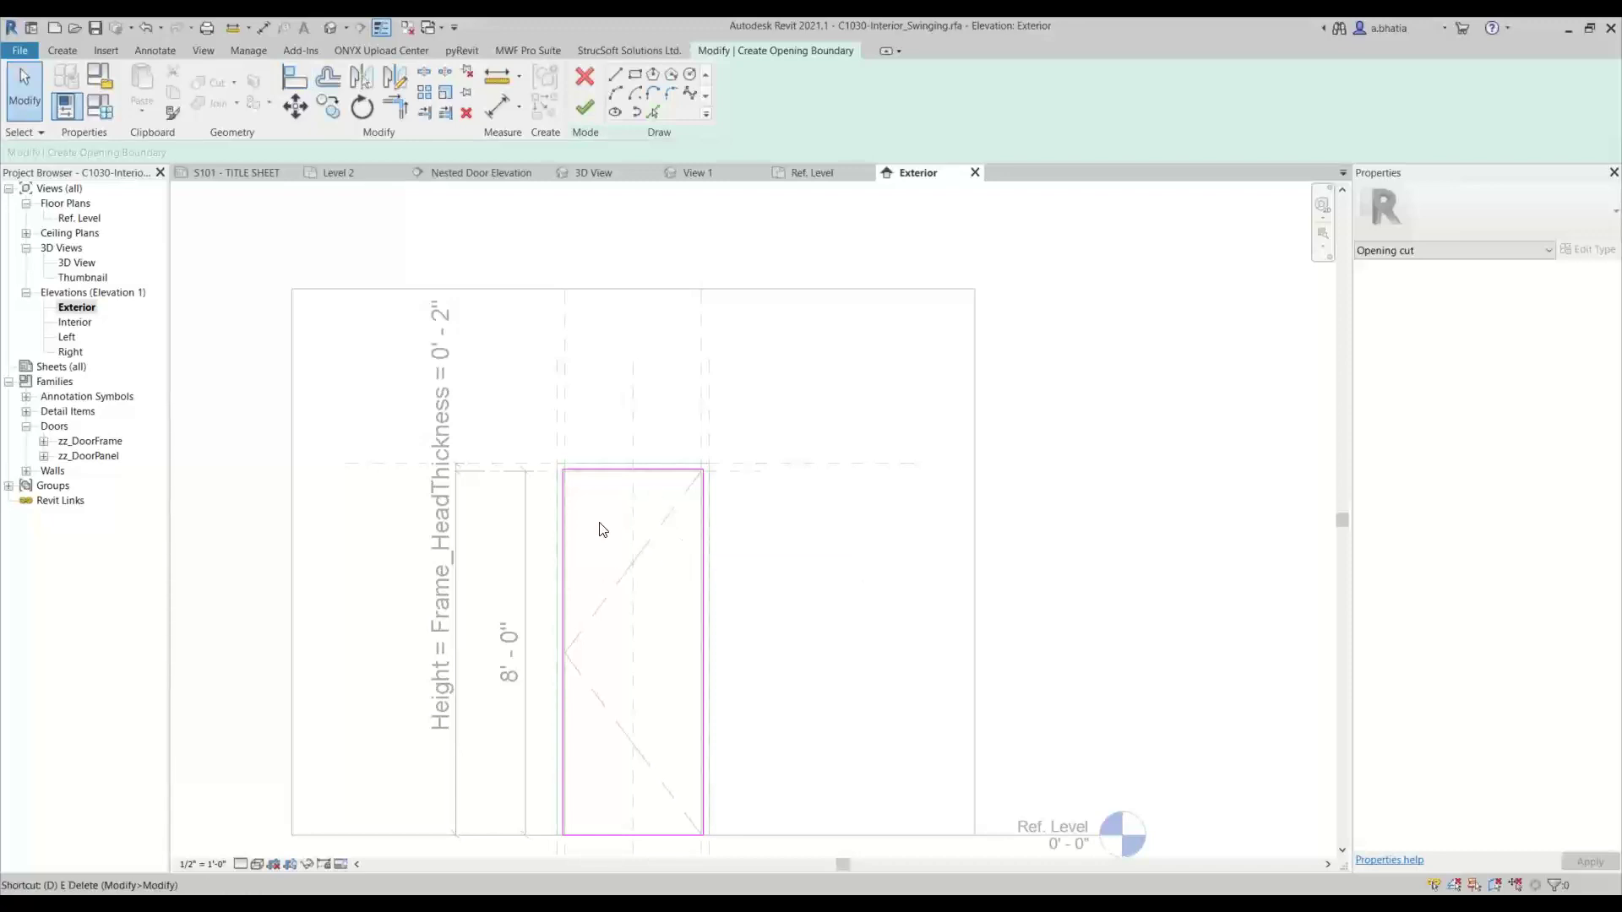
{"action": "key", "text": "i"}
{"action": "scroll", "coordinate": [549, 485], "scroll_direction": "up", "scroll_amount": 4}
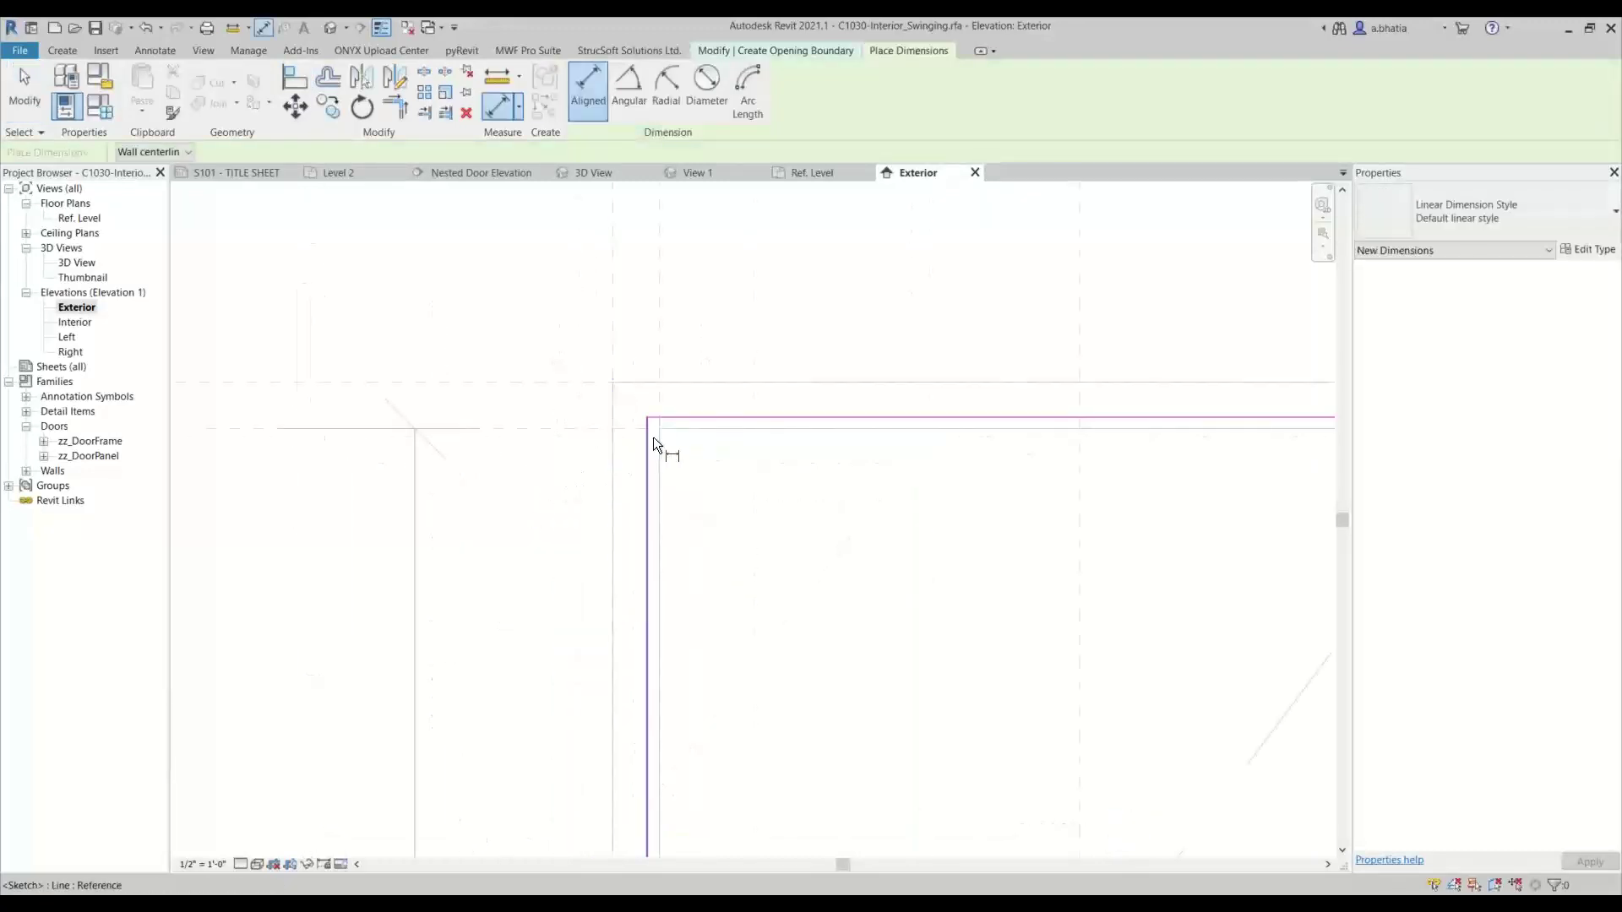
{"action": "scroll", "coordinate": [652, 436], "scroll_direction": "down", "scroll_amount": 3}
{"action": "scroll", "coordinate": [955, 447], "scroll_direction": "up", "scroll_amount": 1}
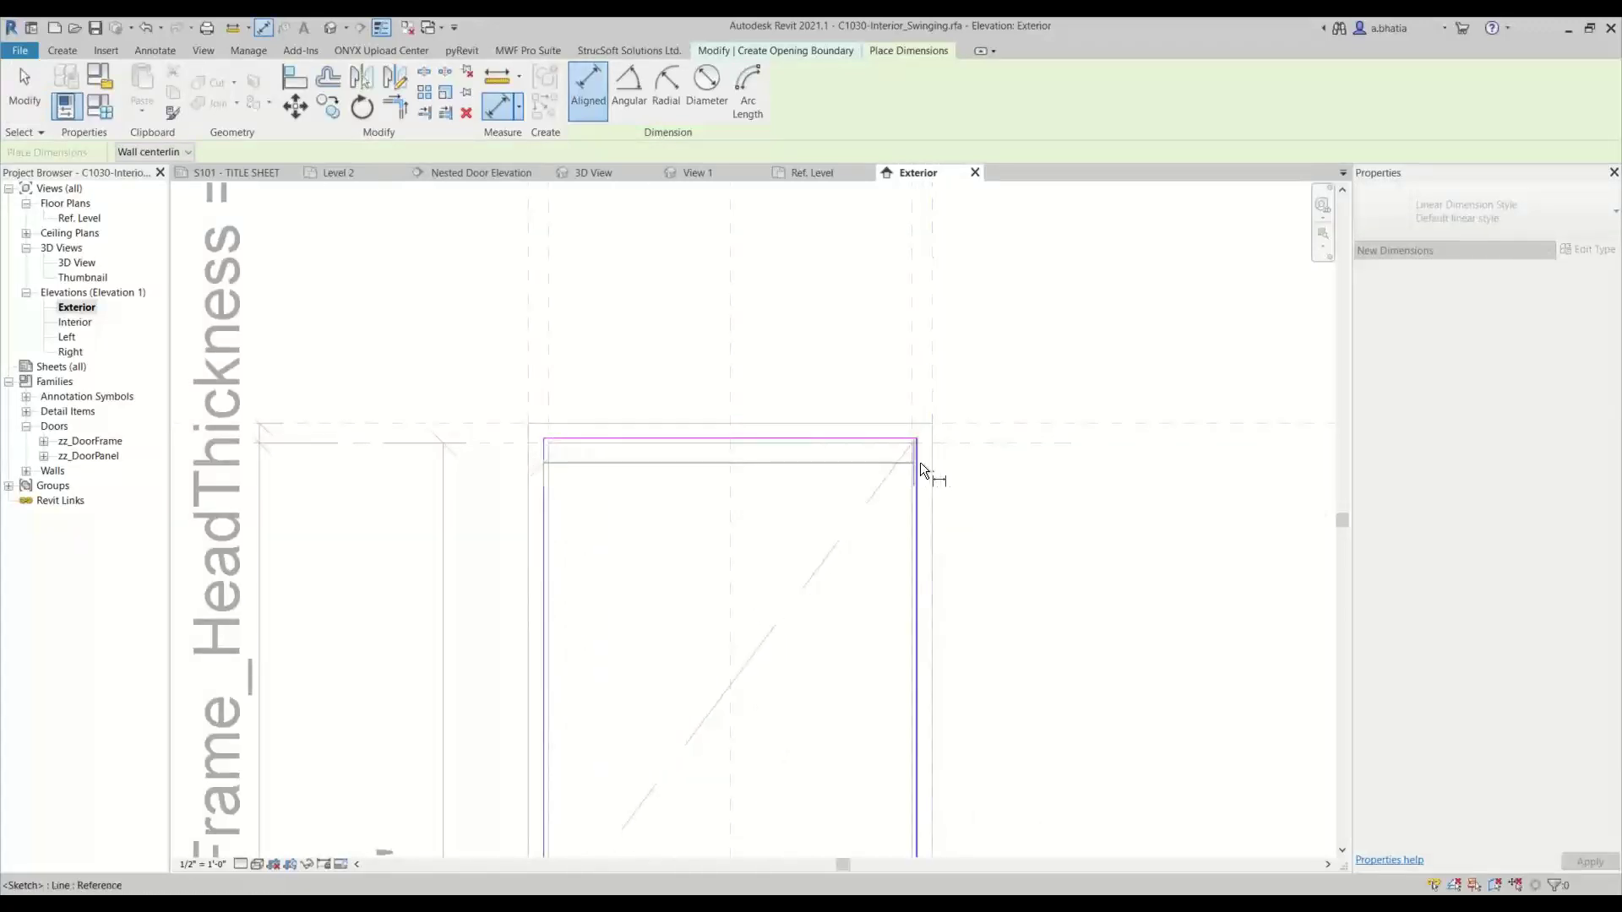
{"action": "left_click", "coordinate": [920, 466]}
{"action": "scroll", "coordinate": [792, 443], "scroll_direction": "down", "scroll_amount": 2}
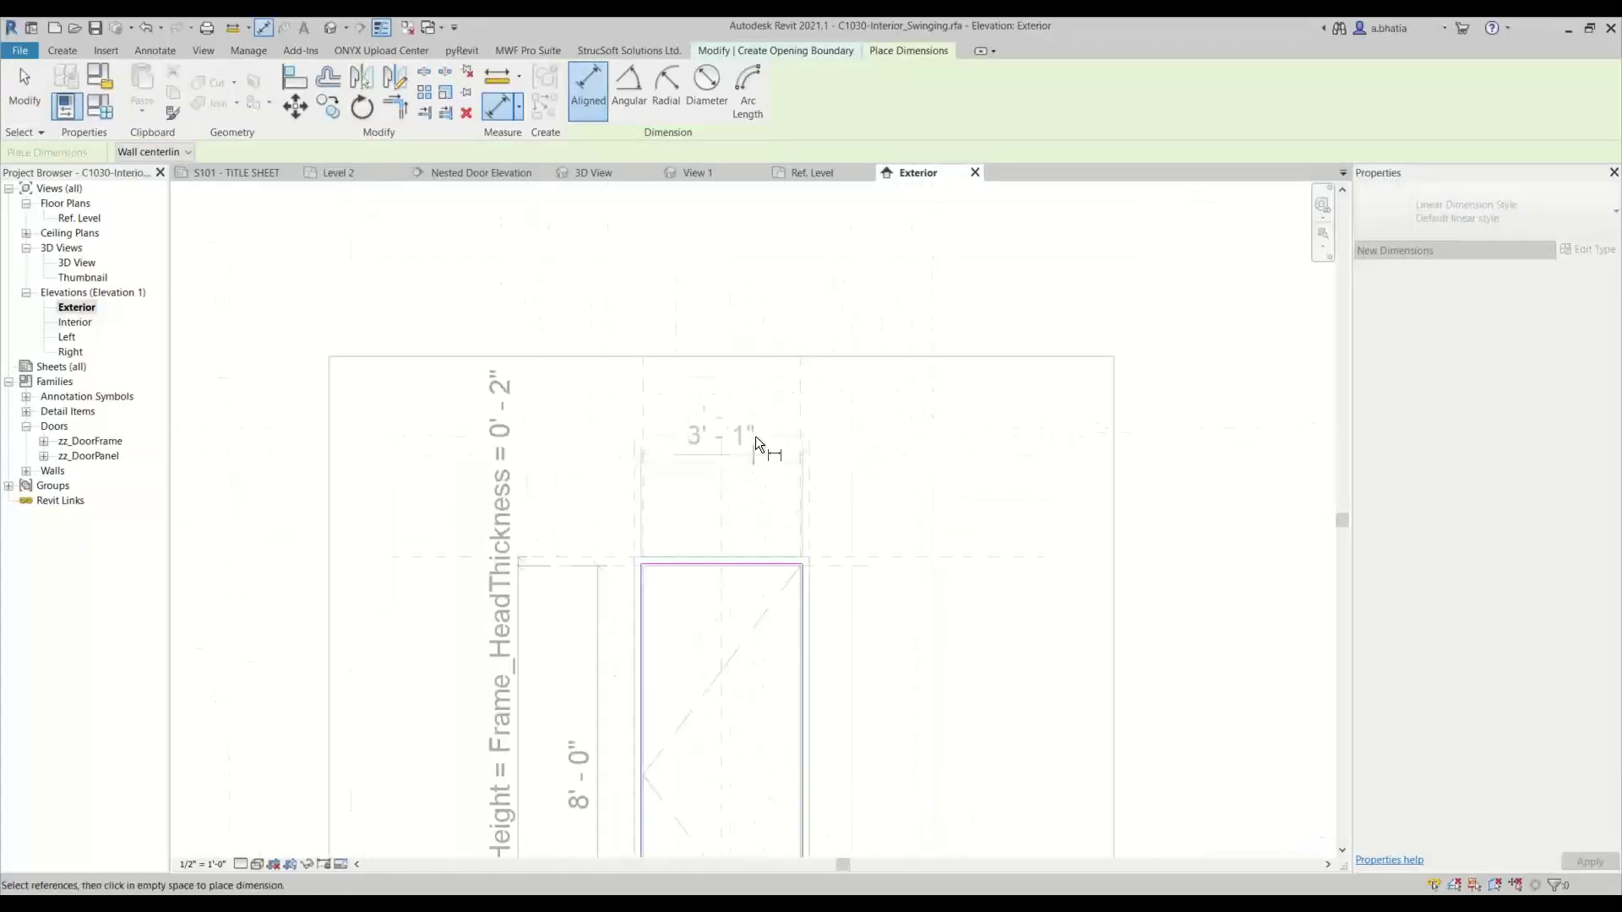
{"action": "left_click", "coordinate": [755, 436]}
{"action": "key", "text": "Escape"}
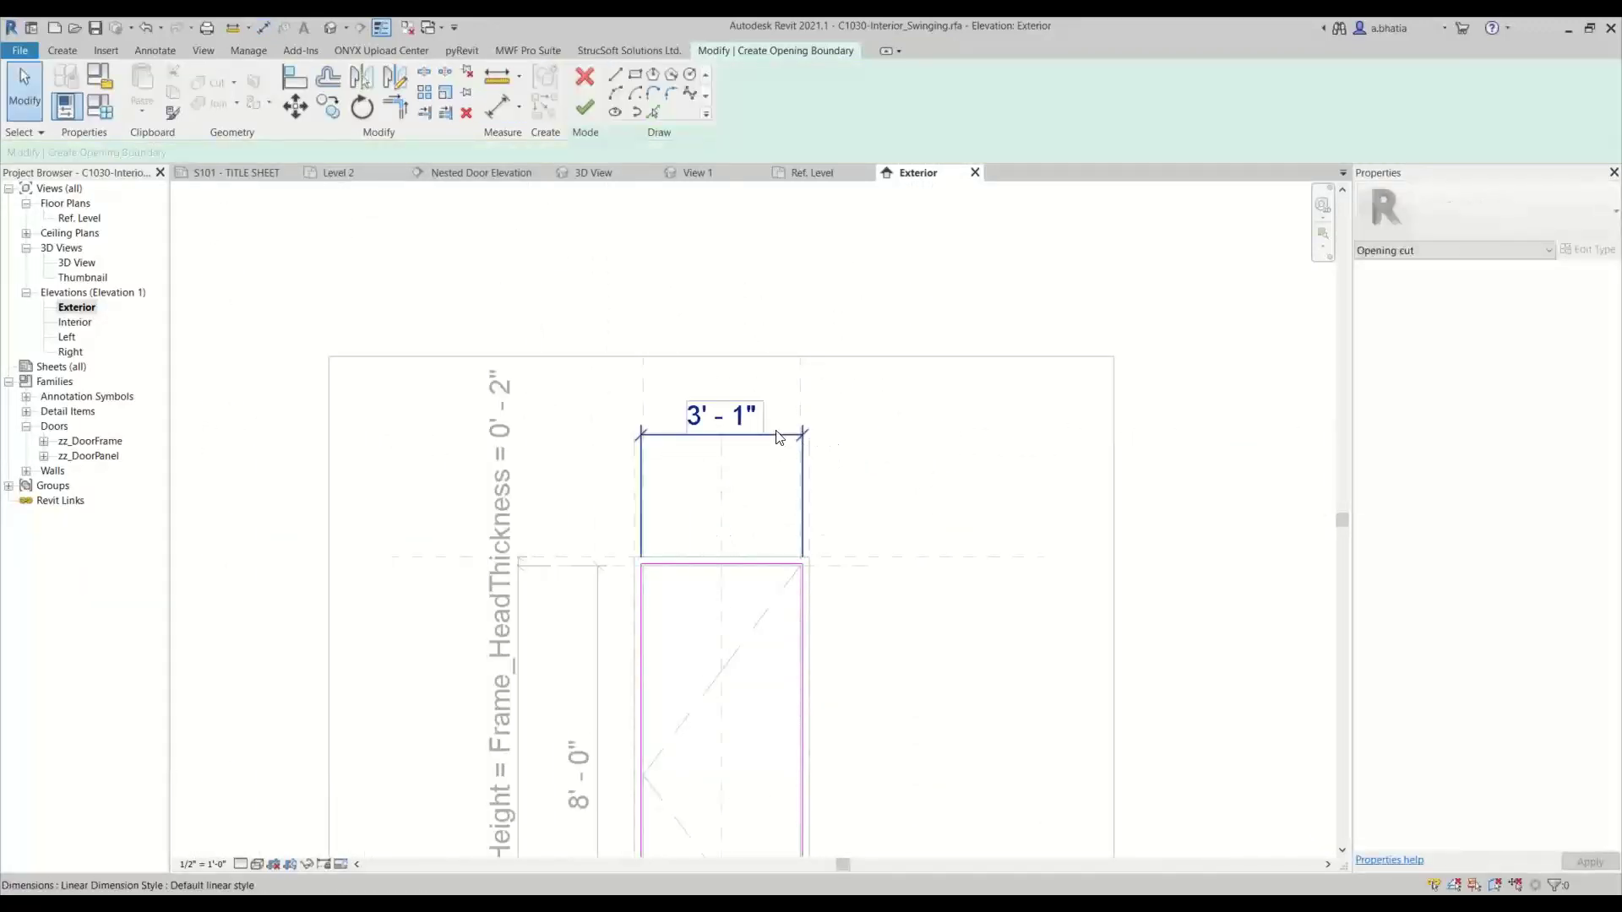
Look through the family parameters available as a label for the opening width dimension.
{"action": "left_click", "coordinate": [778, 437]}
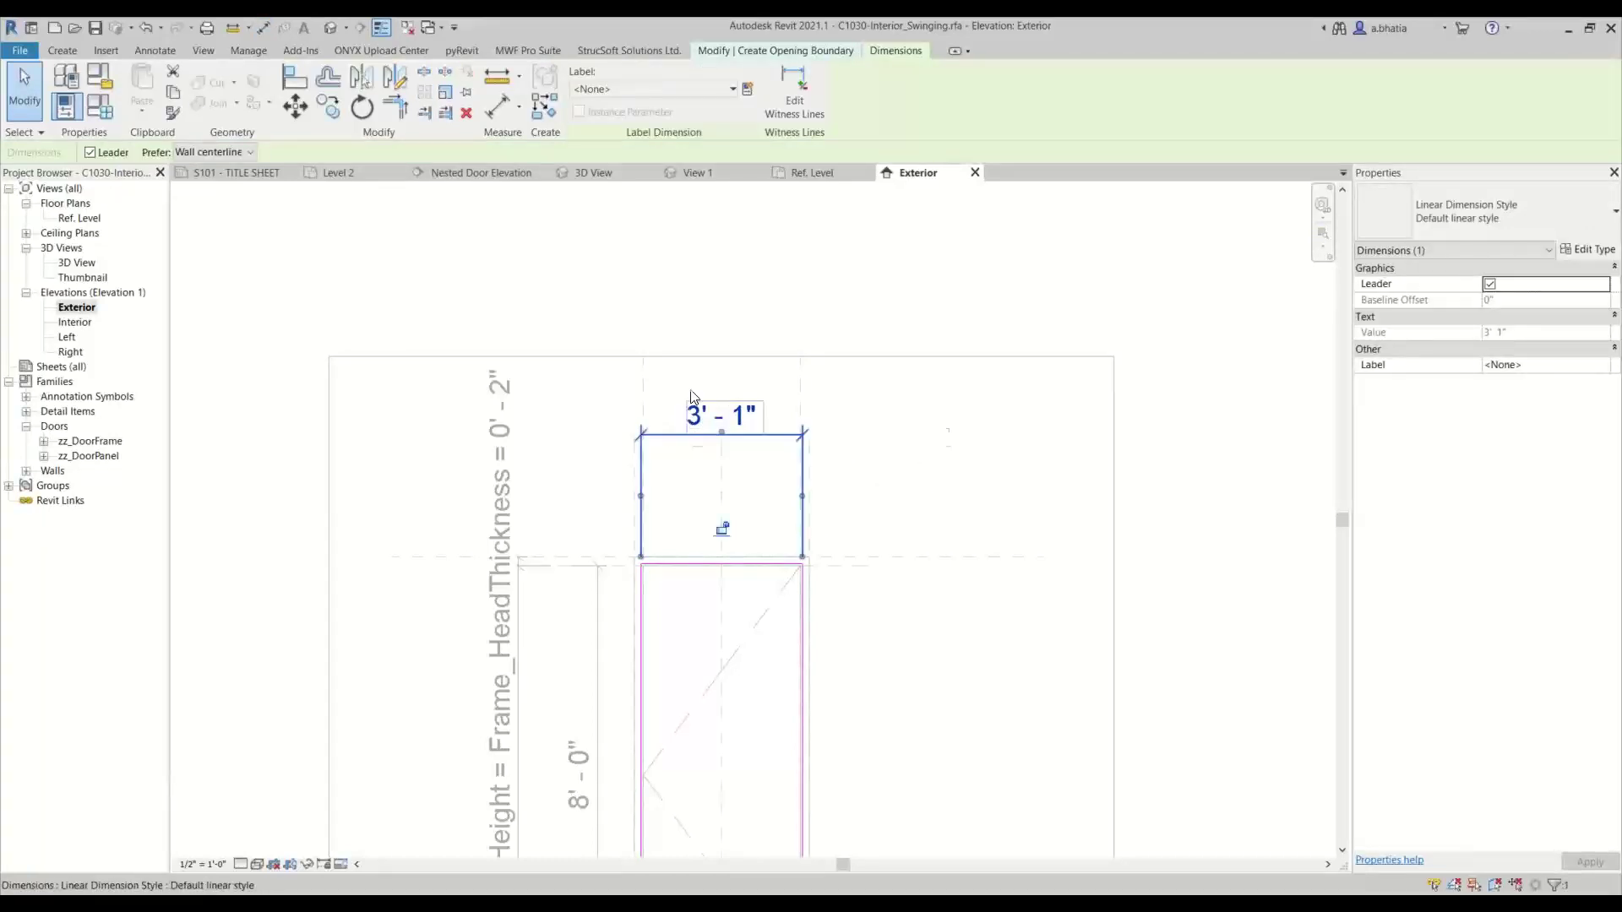
{"action": "left_click", "coordinate": [666, 95]}
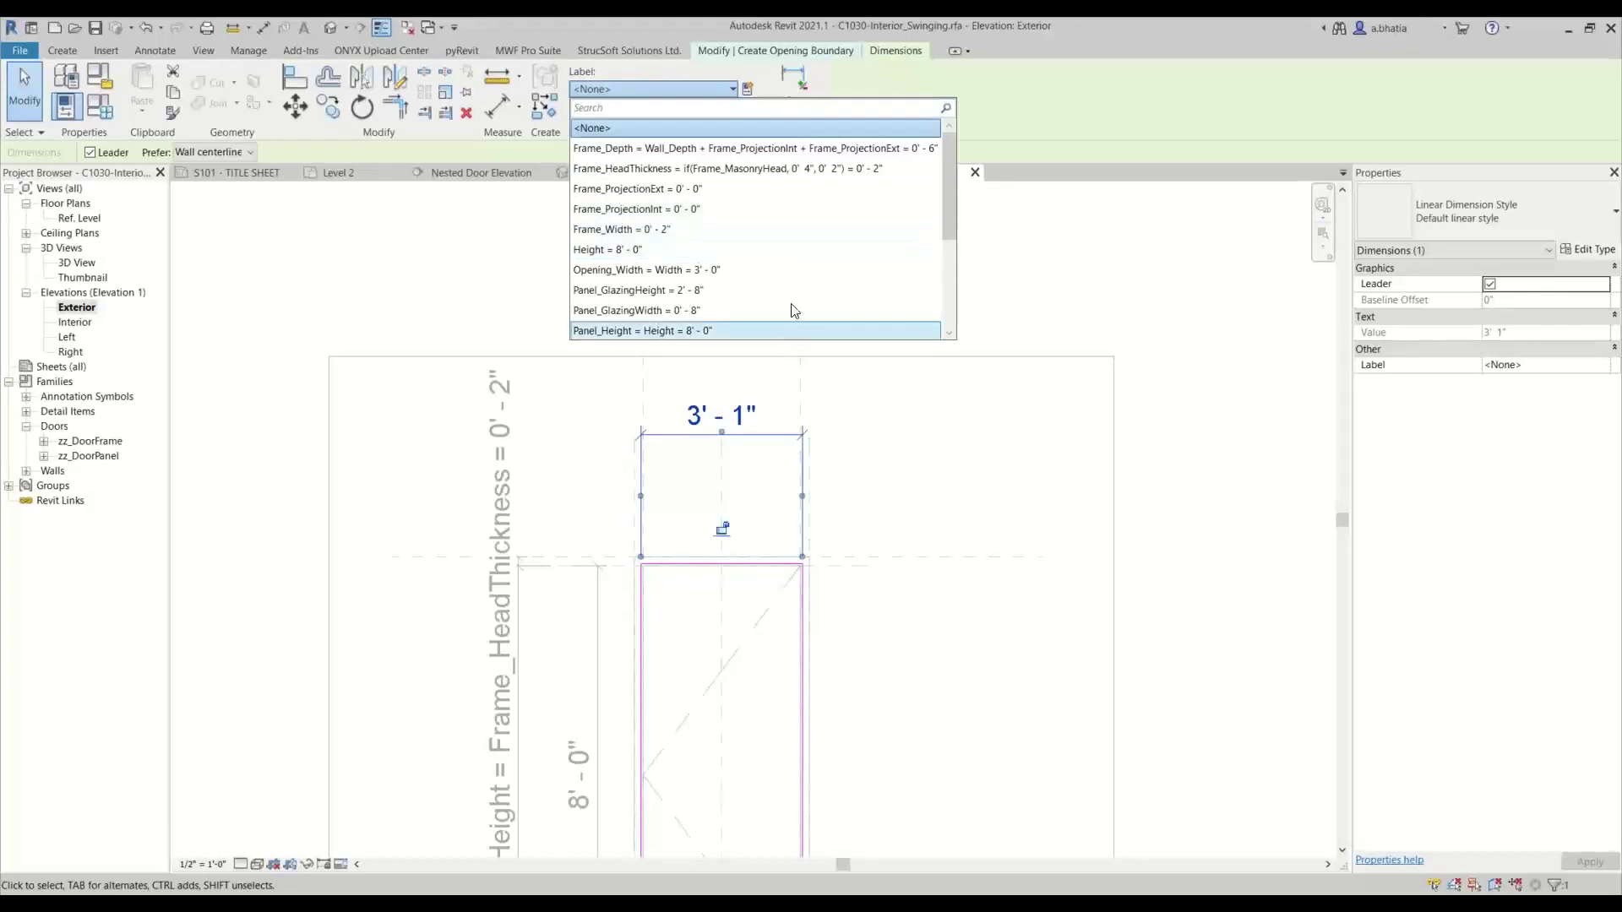
{"action": "scroll", "coordinate": [760, 292], "scroll_direction": "down", "scroll_amount": 4}
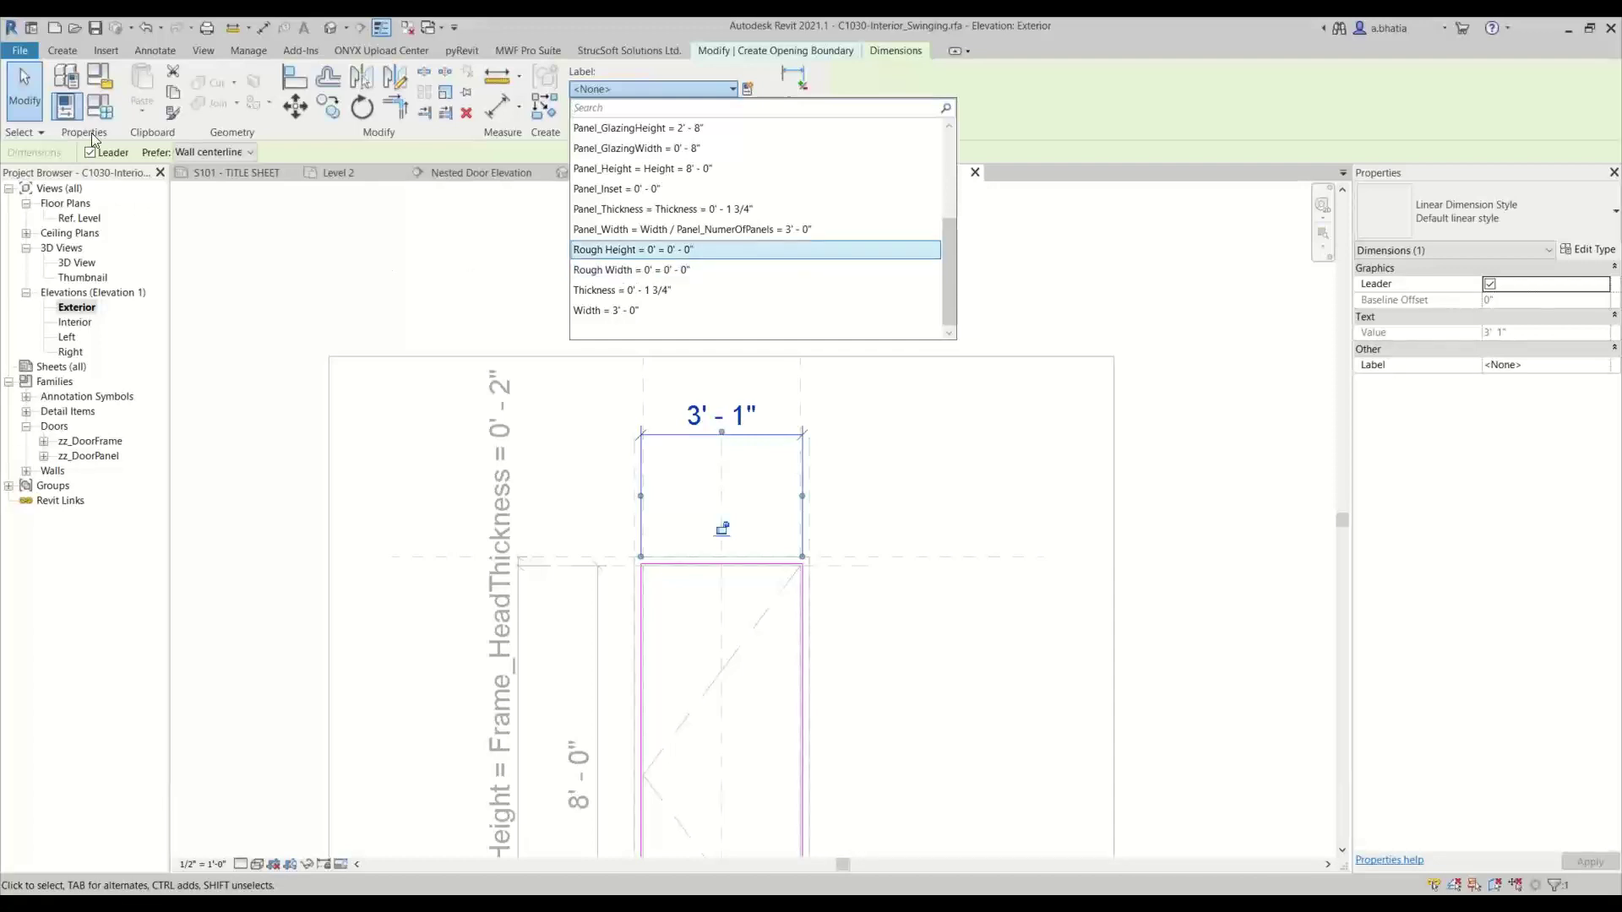
{"action": "left_click", "coordinate": [296, 199]}
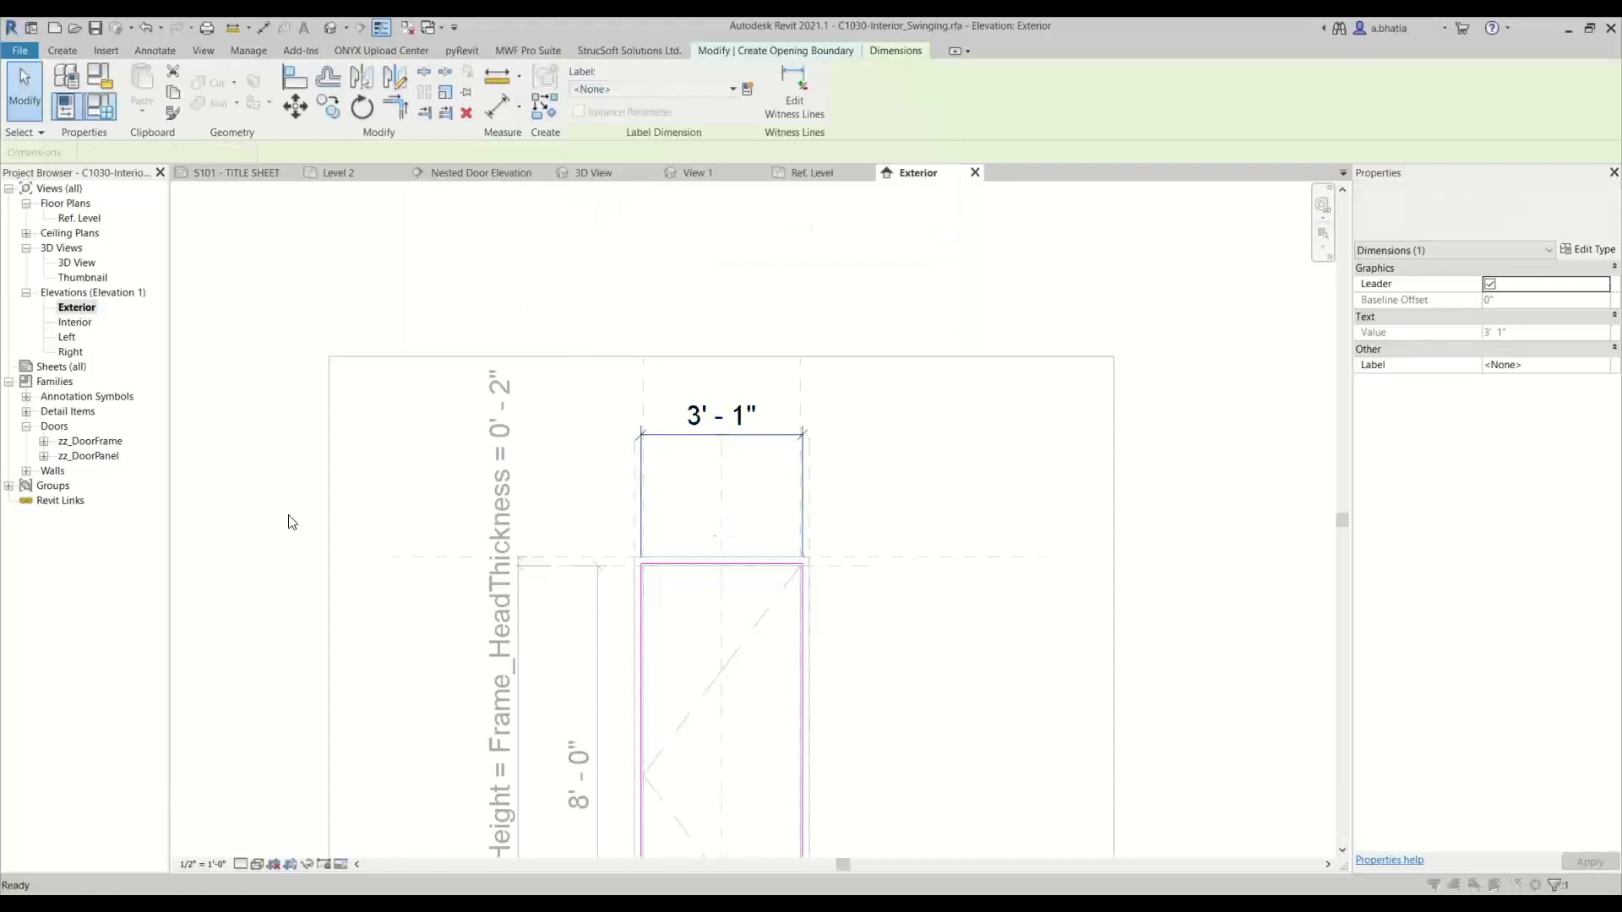
Clear the formulas of the Rough Width and Rough Height parameters in Family Types and accept the change.
{"action": "key", "text": "f"}
{"action": "key", "text": "t"}
{"action": "scroll", "coordinate": [694, 492], "scroll_direction": "down", "scroll_amount": 5}
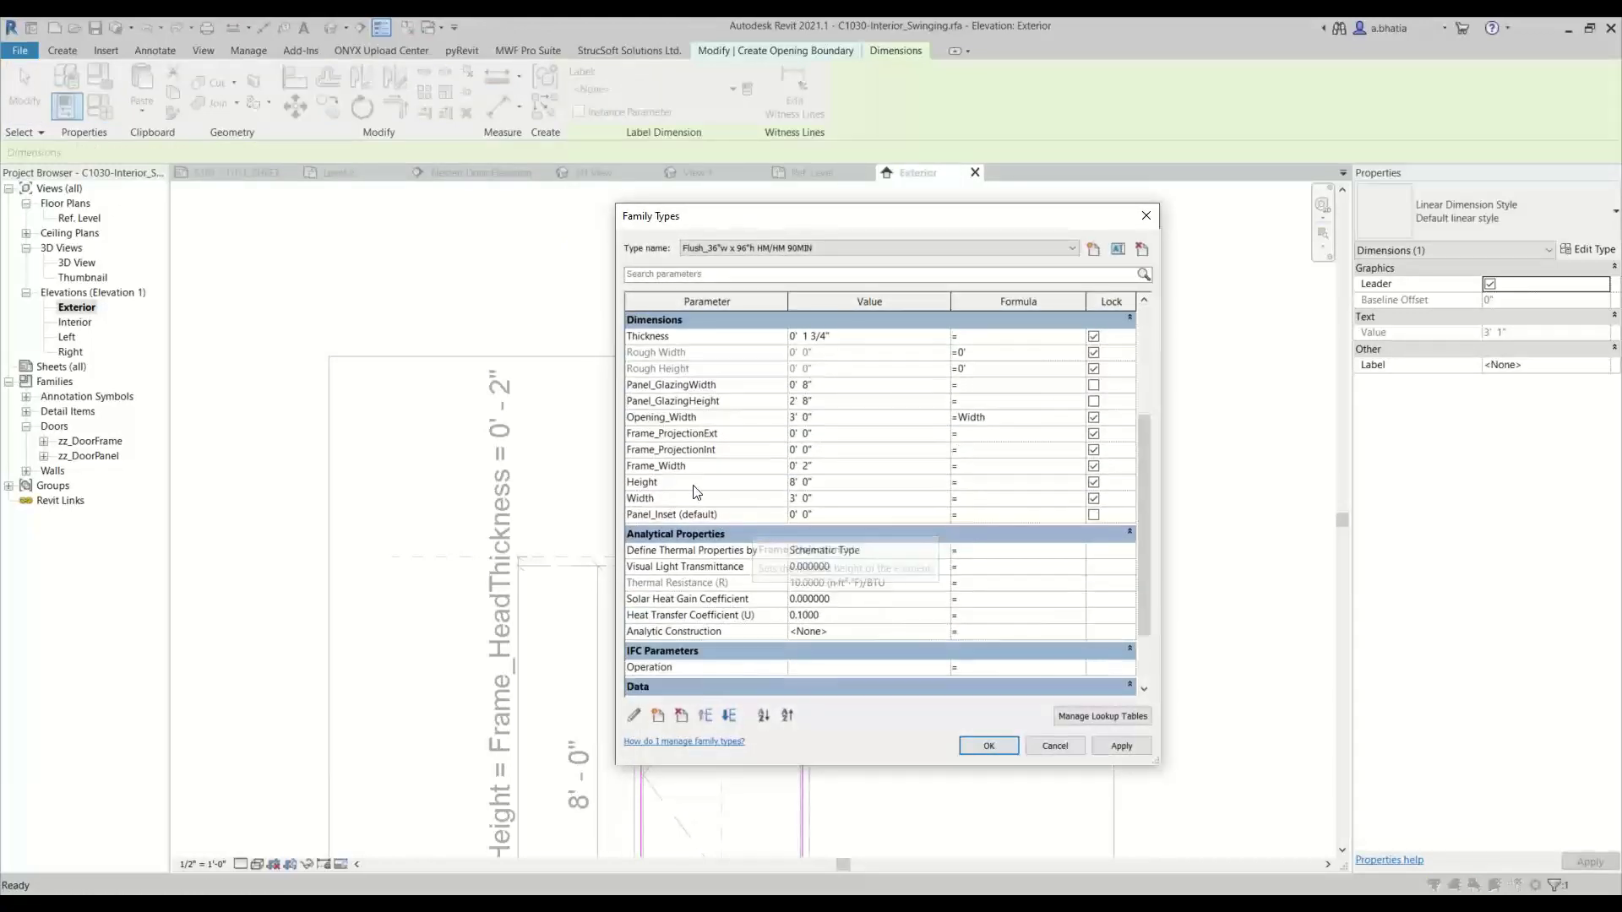
{"action": "left_click", "coordinate": [657, 351]}
{"action": "left_click", "coordinate": [1006, 348]}
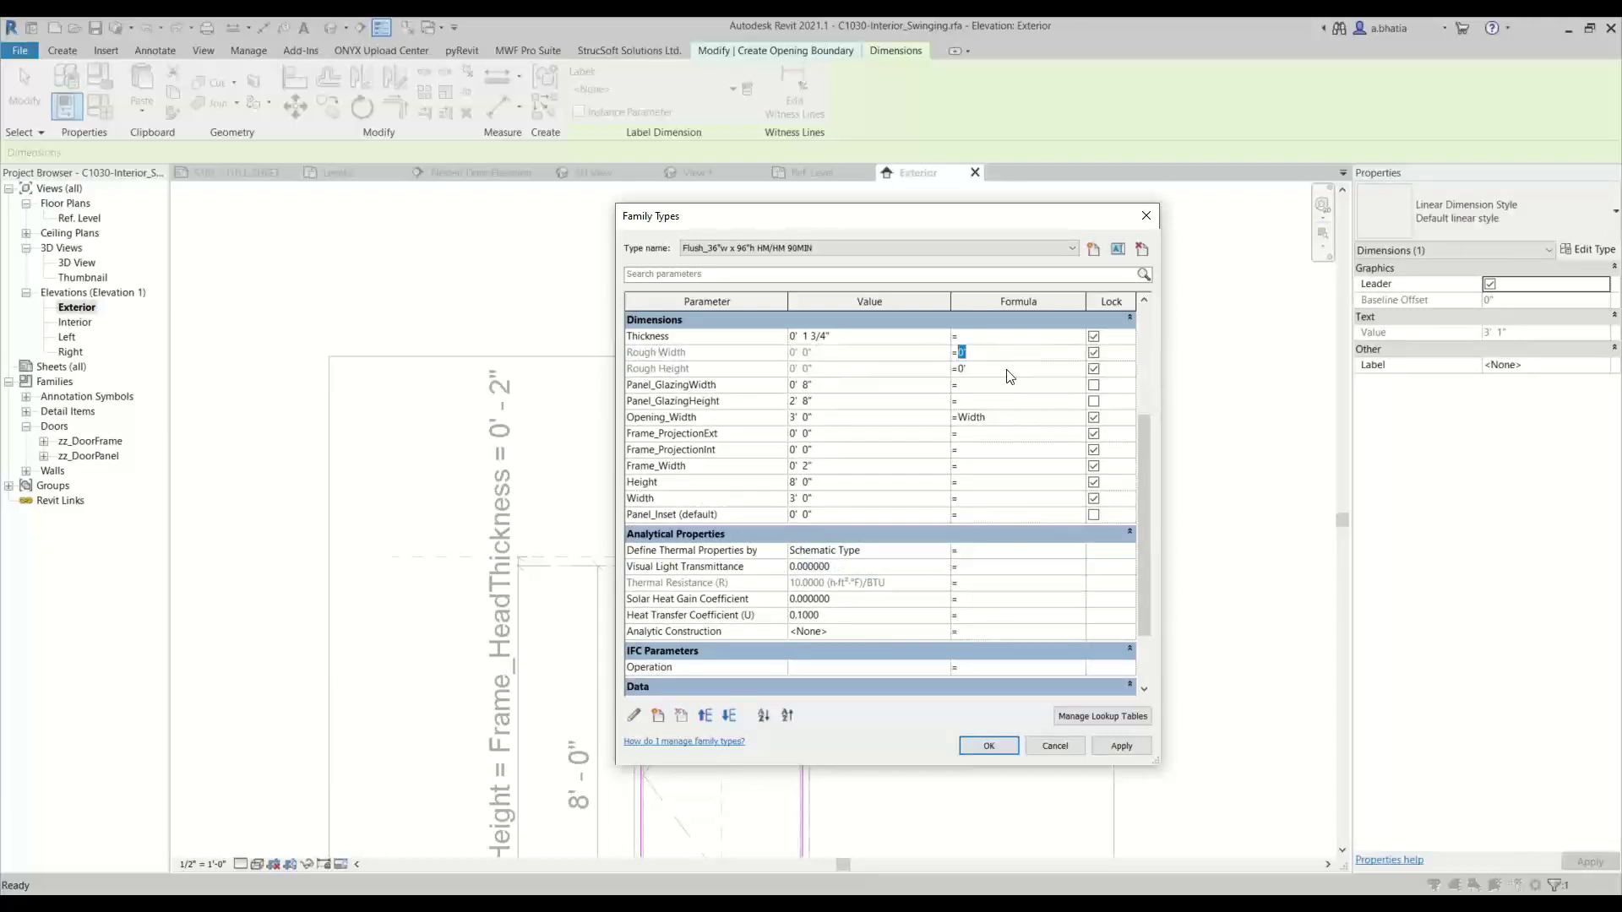
{"action": "key", "text": "Delete"}
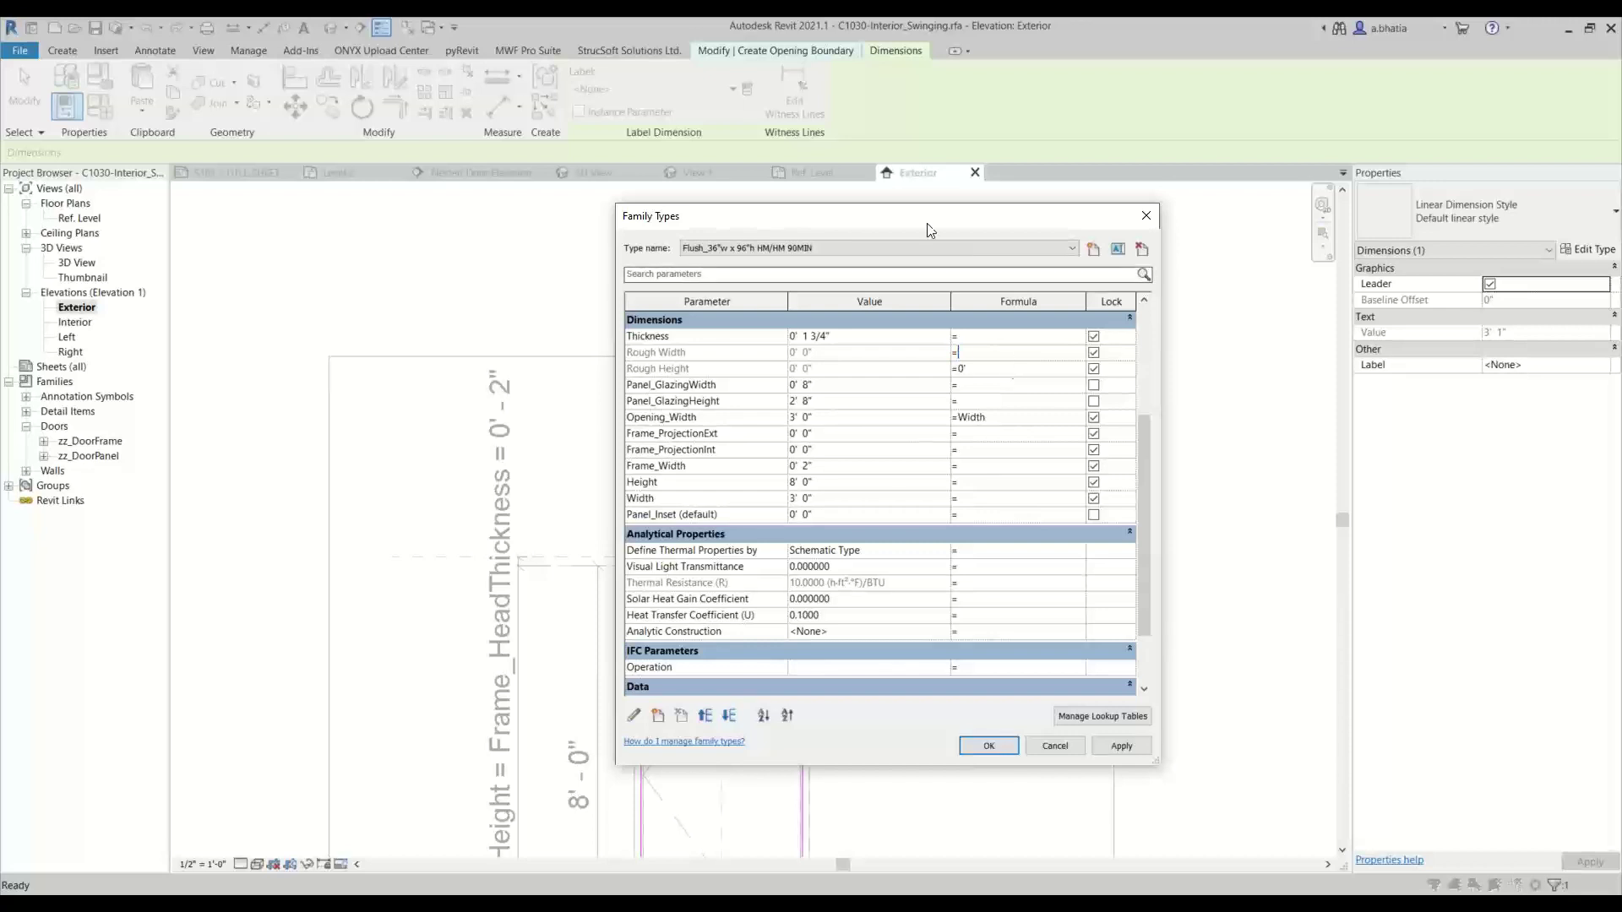
{"action": "left_click_drag", "start_coordinate": [941, 225], "coordinate": [1302, 208]}
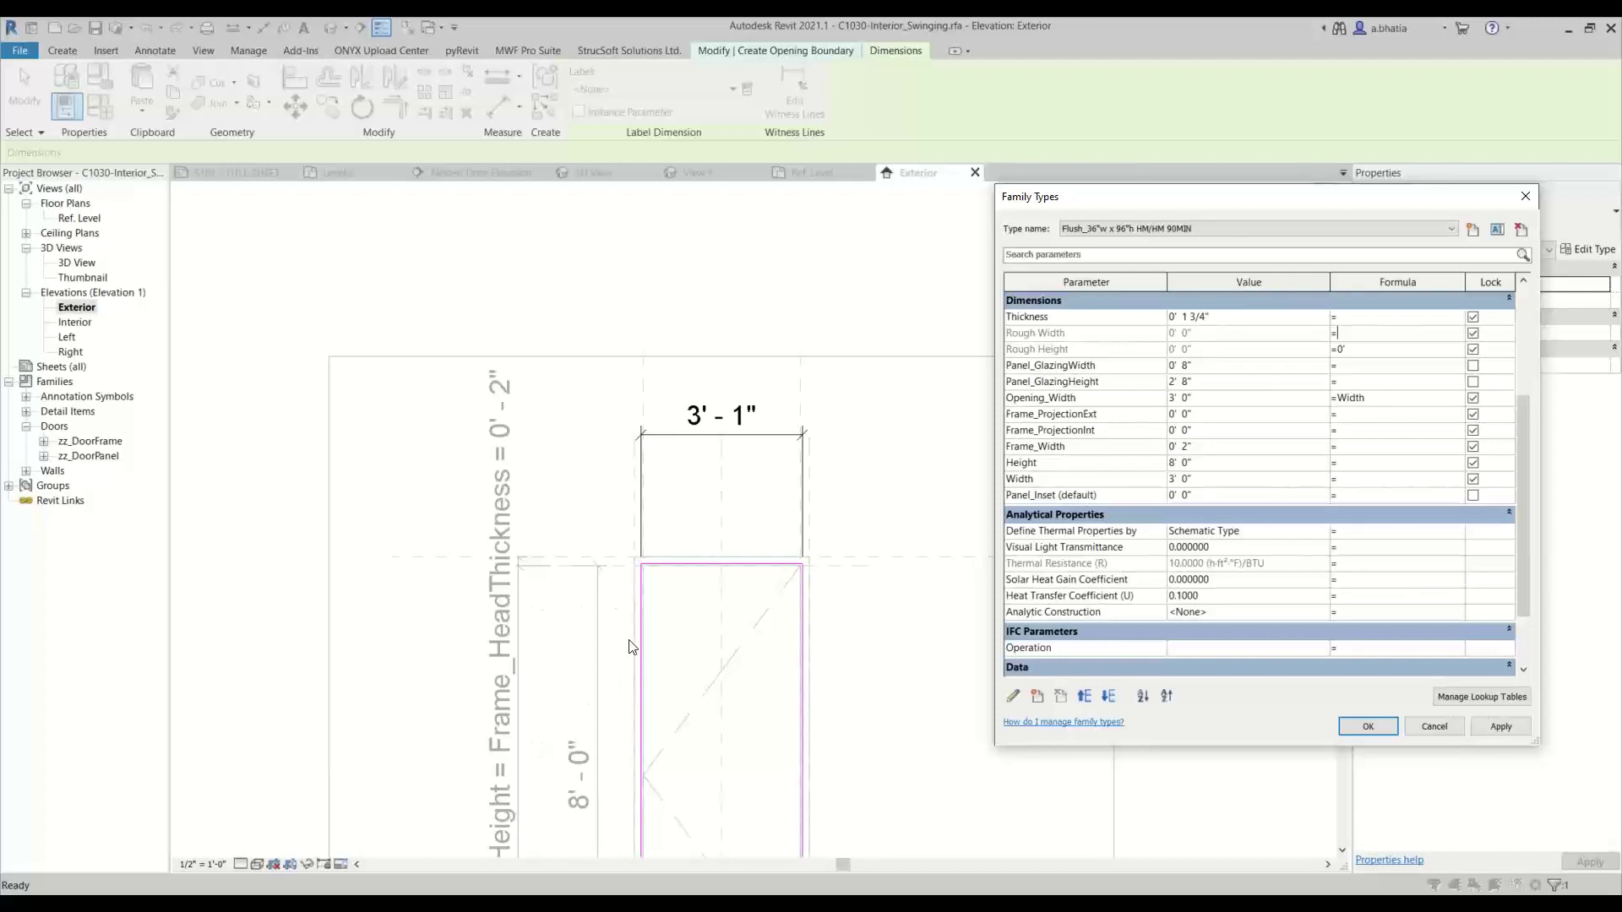
{"action": "left_click", "coordinate": [1356, 349]}
{"action": "left_click_drag", "start_coordinate": [1365, 347], "coordinate": [1257, 357]}
{"action": "left_click", "coordinate": [1396, 332]}
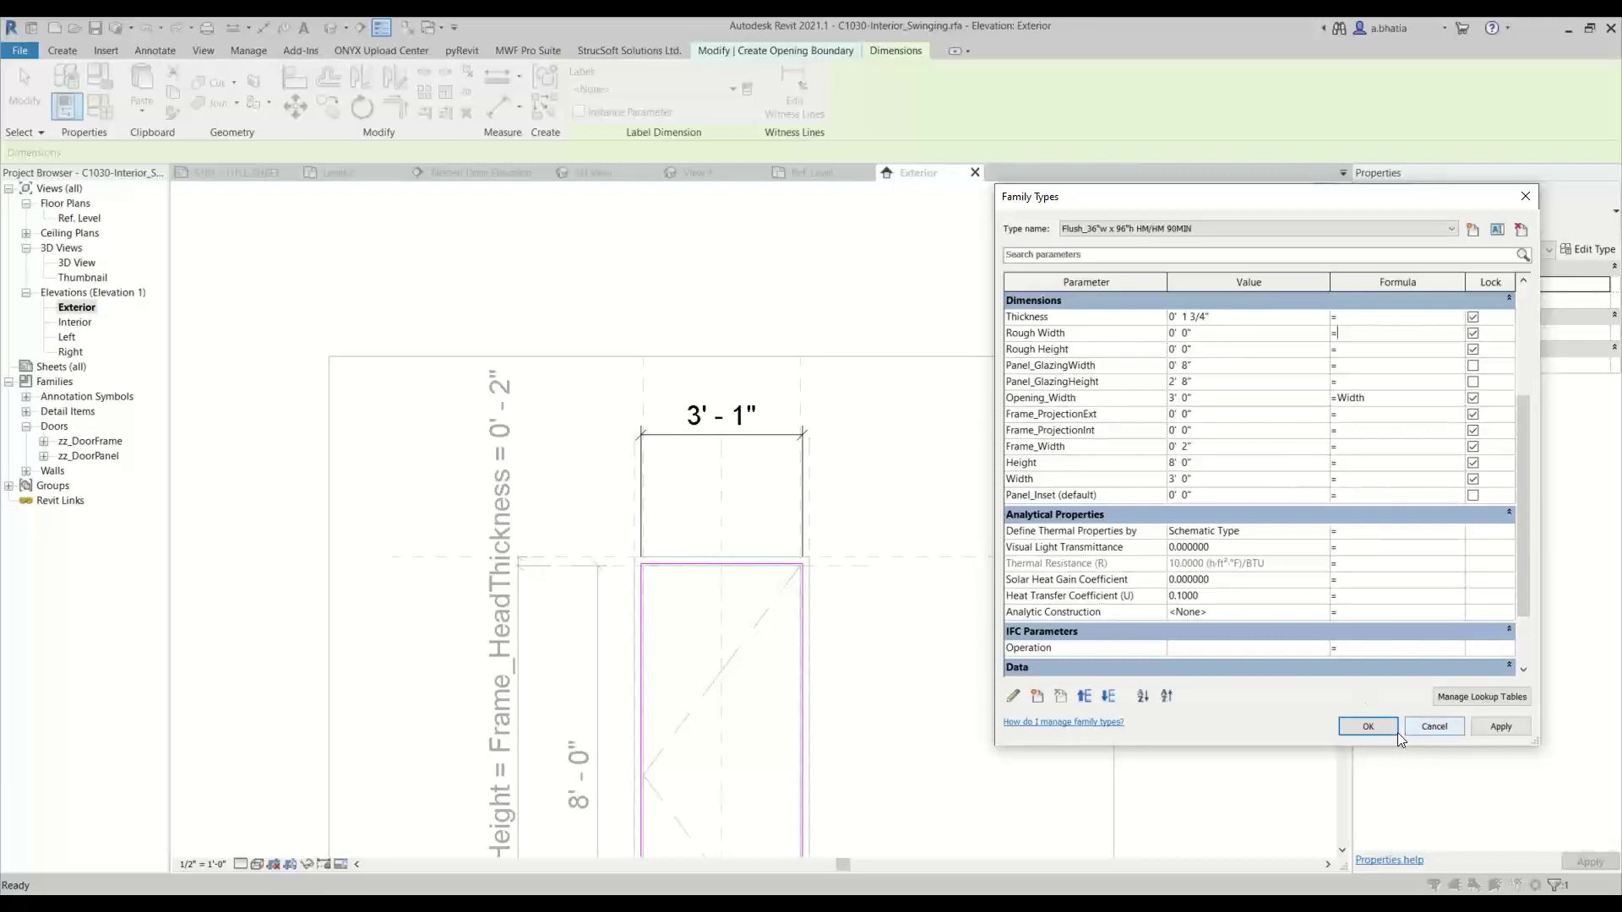
{"action": "left_click", "coordinate": [1366, 727]}
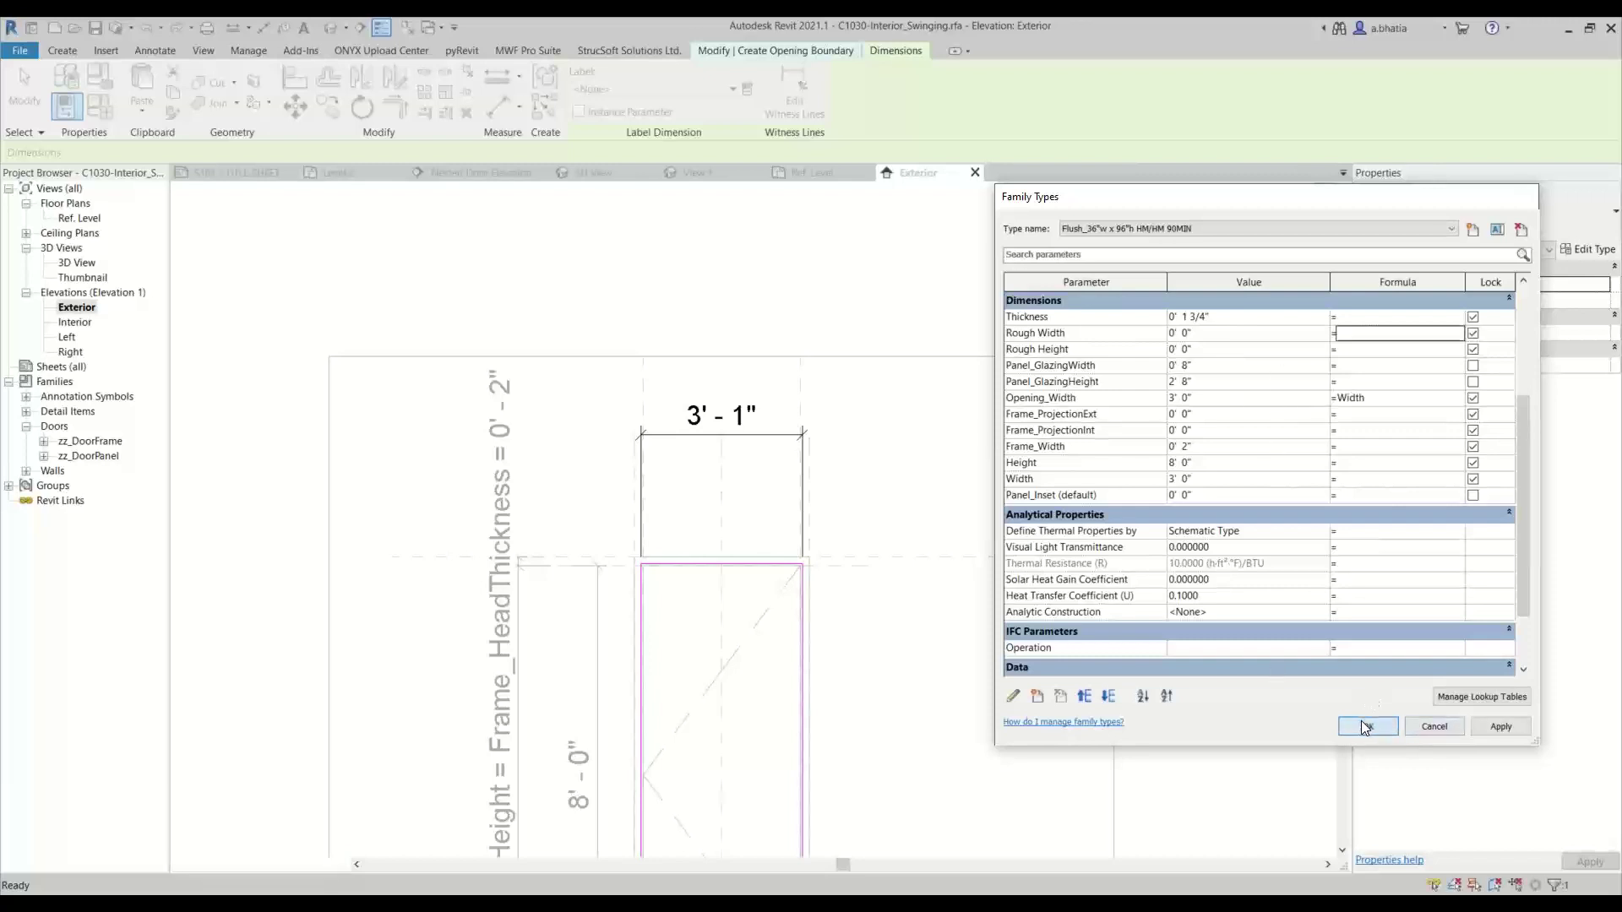
In the Ref. Level plan, measure the gap between the Inside Frame Right reference plane and the right jamb's inner line.
{"action": "scroll", "coordinate": [794, 605], "scroll_direction": "up", "scroll_amount": 4}
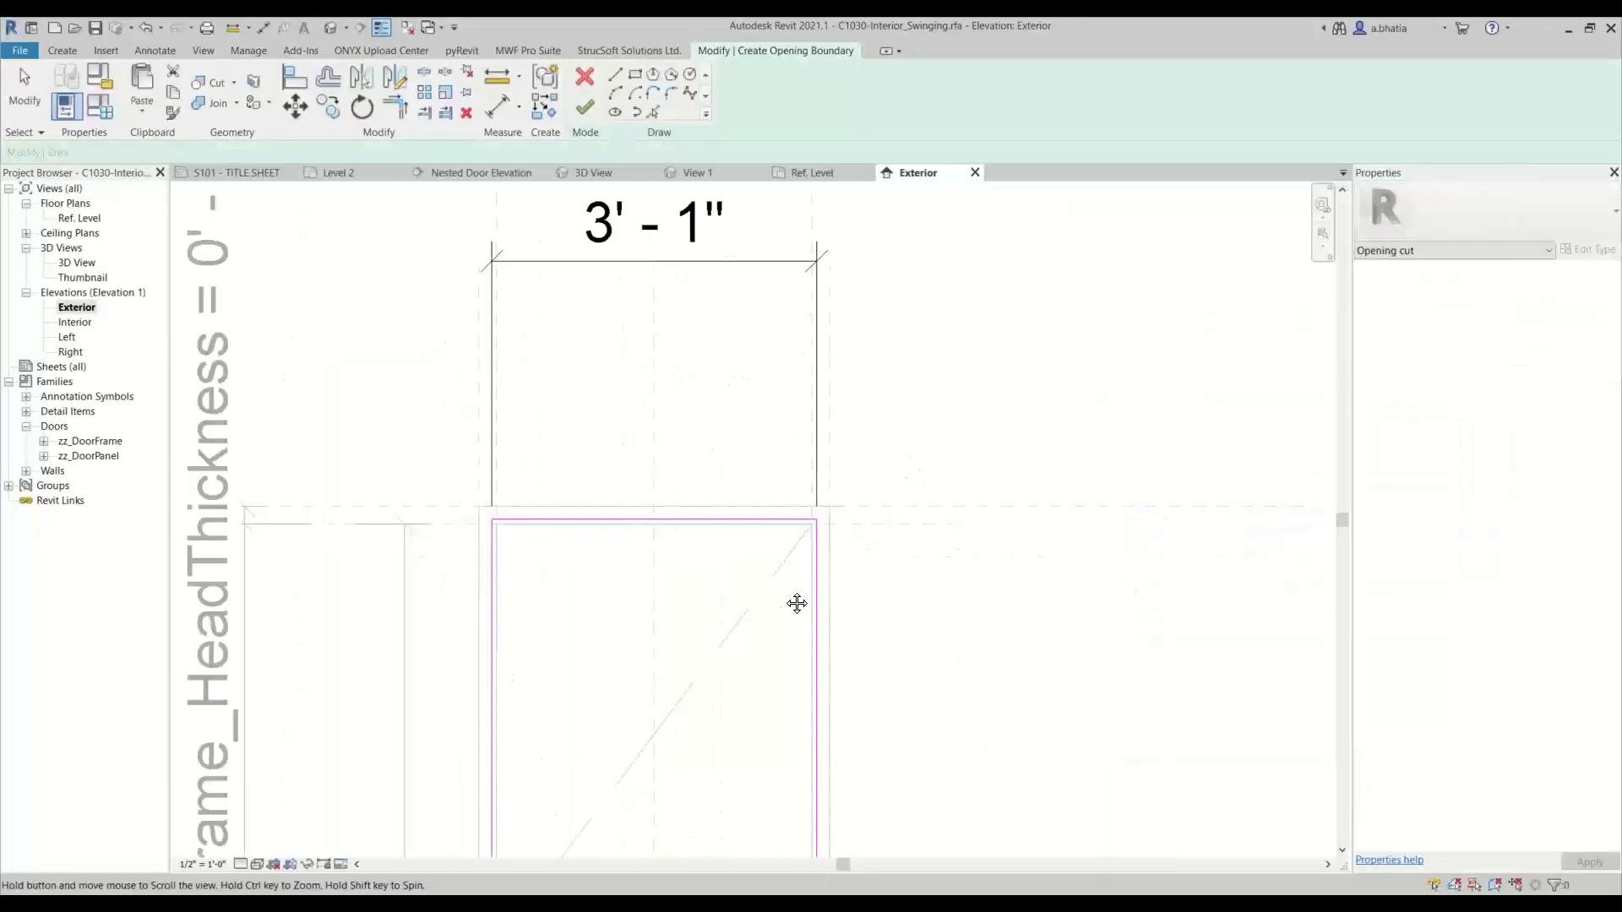
{"action": "scroll", "coordinate": [830, 526], "scroll_direction": "up", "scroll_amount": 3}
{"action": "scroll", "coordinate": [836, 501], "scroll_direction": "down", "scroll_amount": 6}
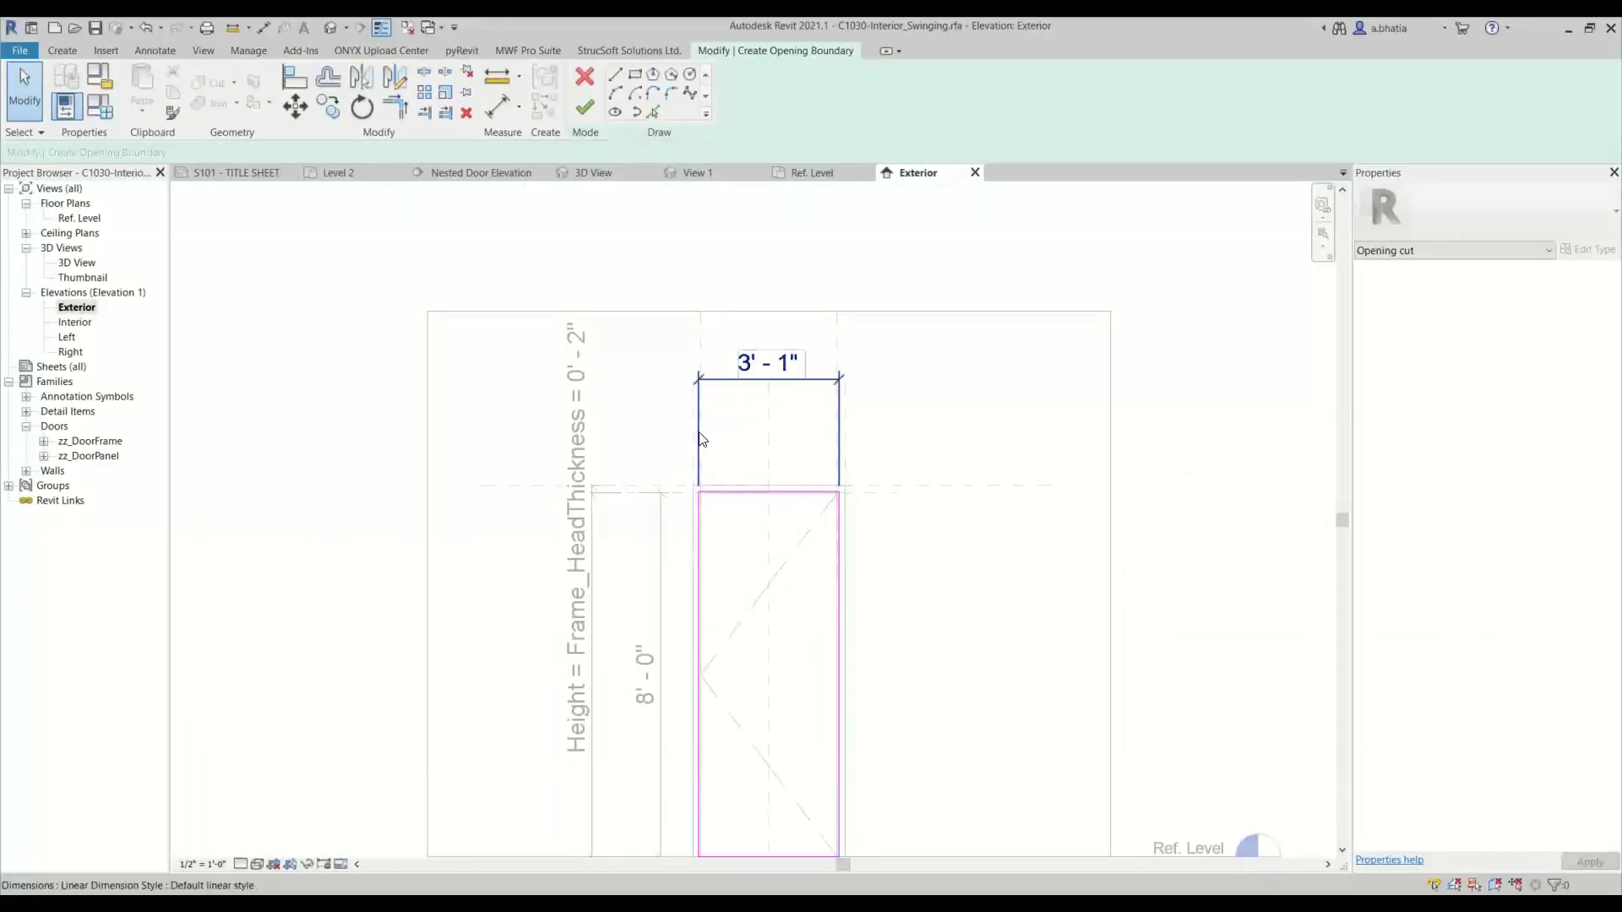
{"action": "double_click", "coordinate": [78, 218]}
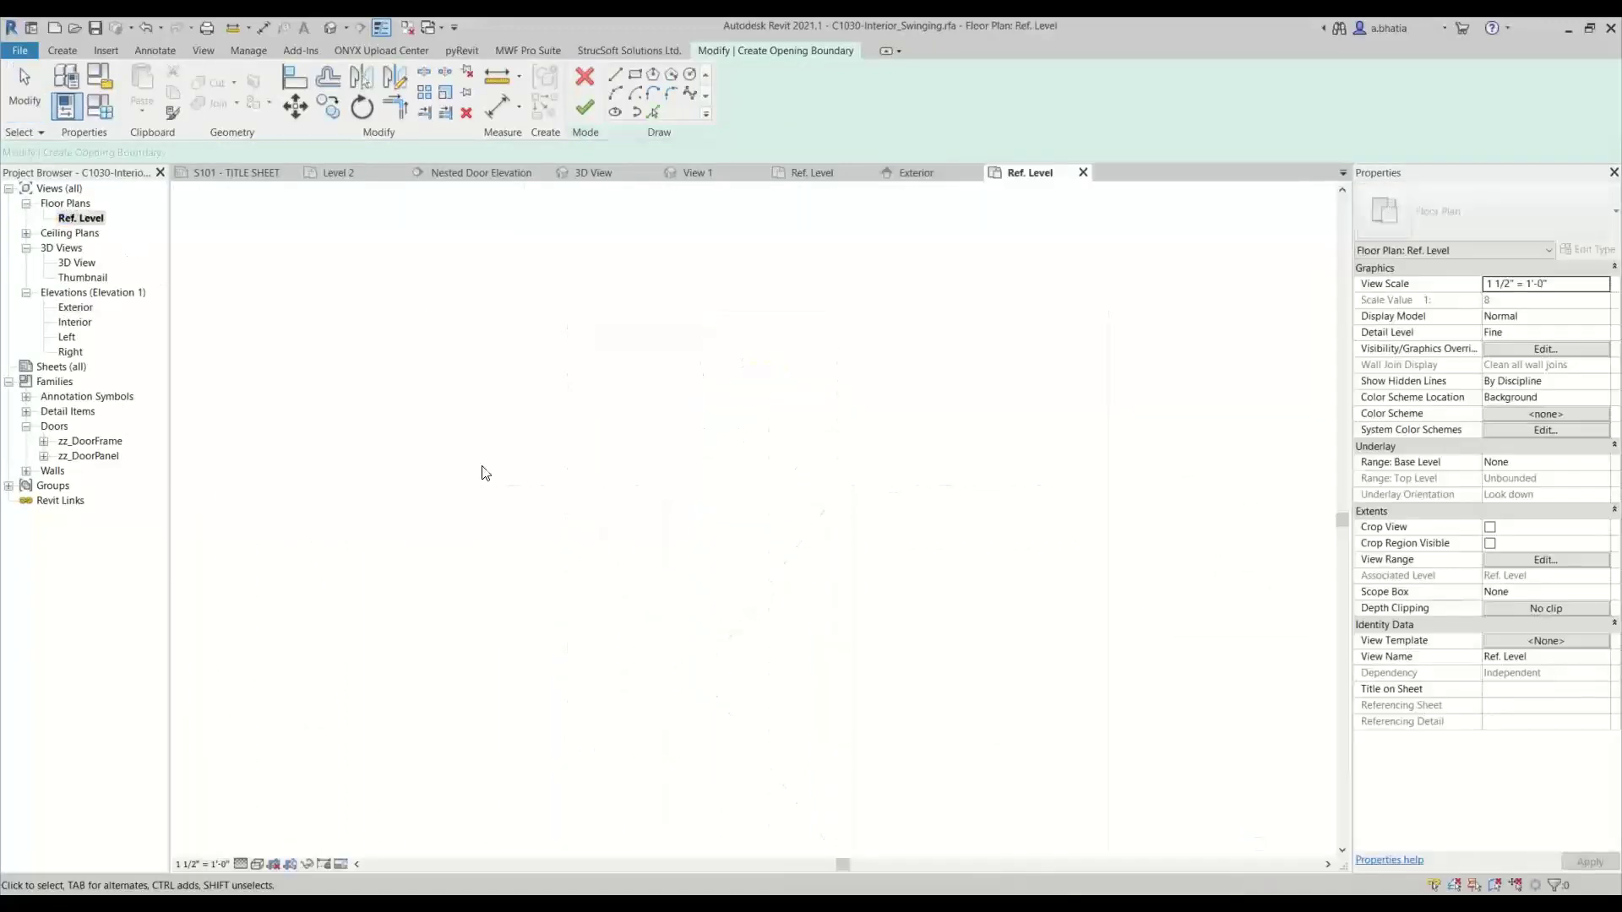
{"action": "scroll", "coordinate": [777, 580], "scroll_direction": "up", "scroll_amount": 2}
{"action": "middle_click_drag", "start_coordinate": [778, 579], "coordinate": [755, 677]}
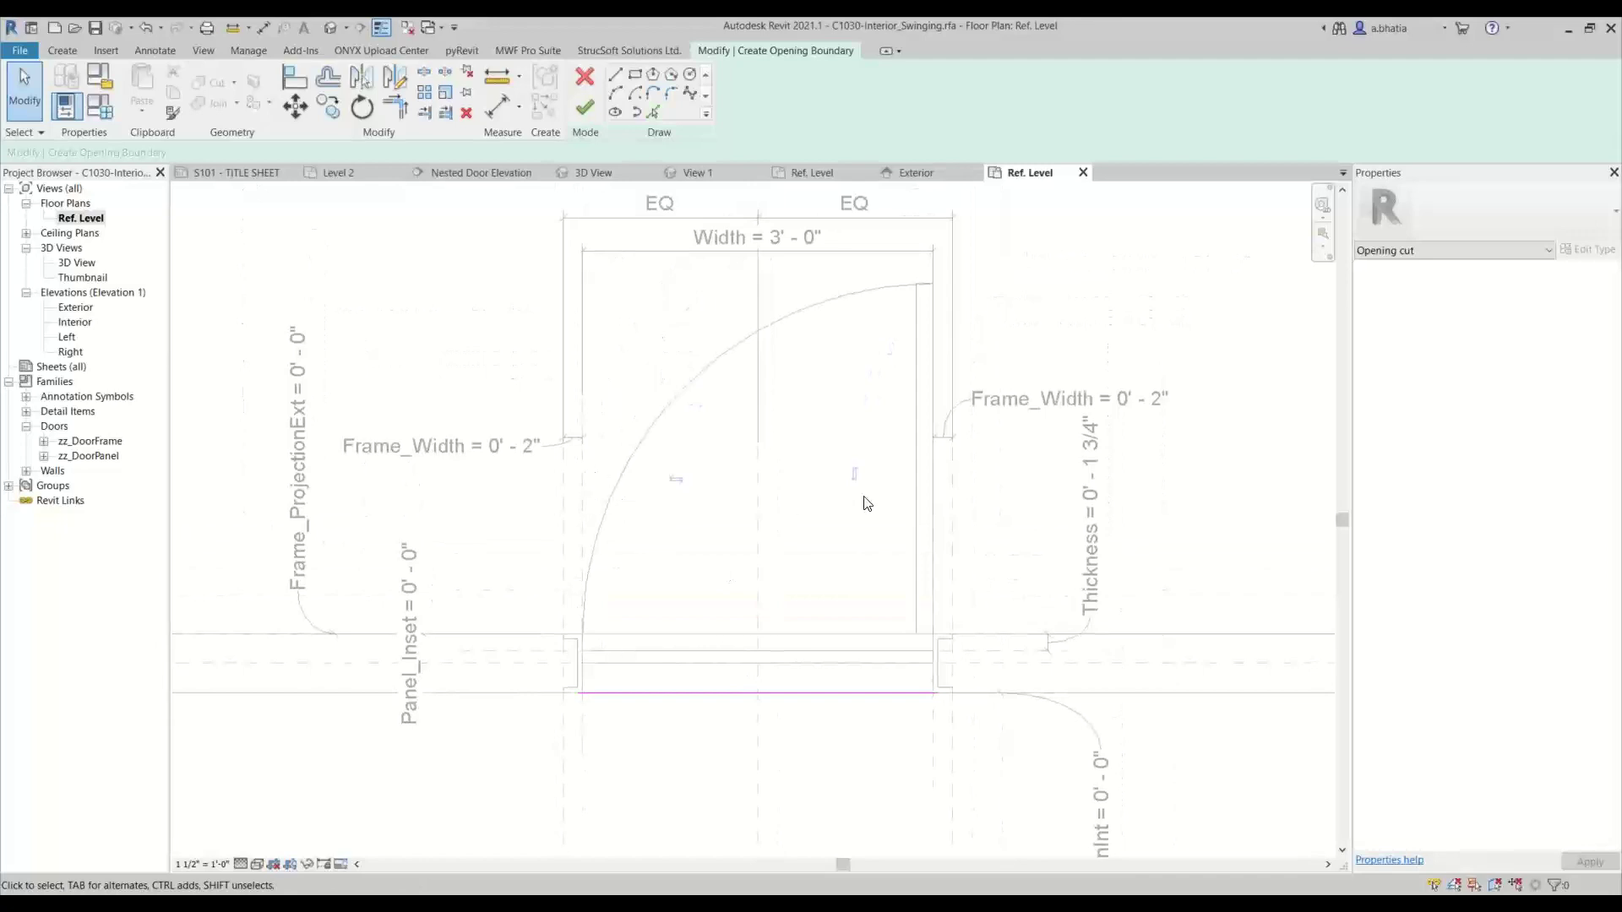
{"action": "scroll", "coordinate": [955, 693], "scroll_direction": "up", "scroll_amount": 3}
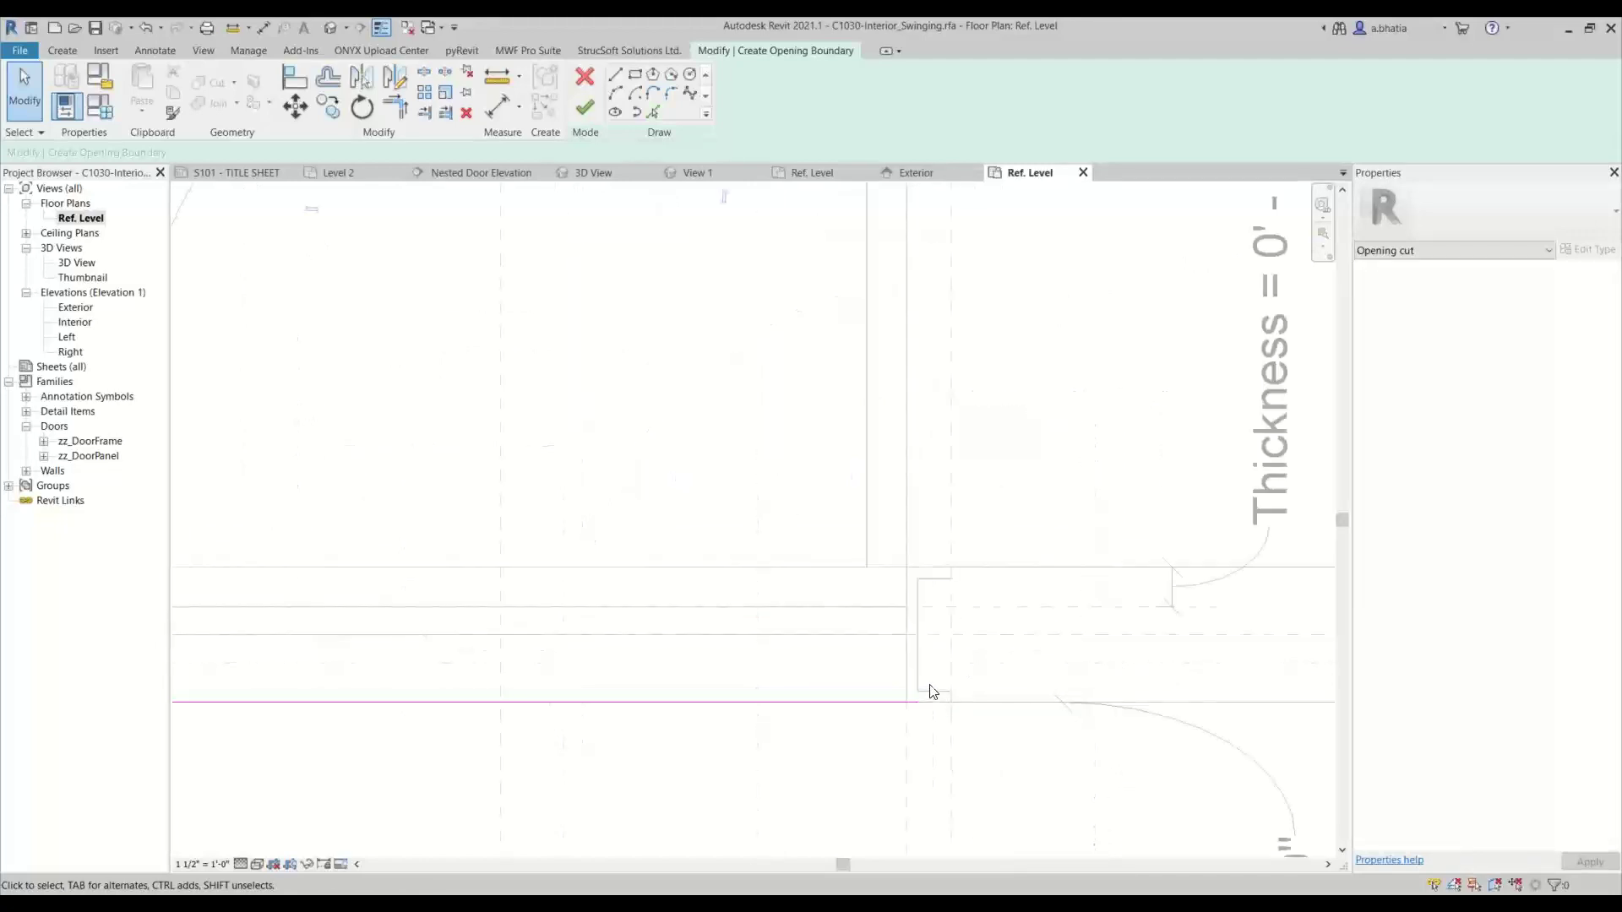
{"action": "key", "text": "d"}
{"action": "key", "text": "i"}
{"action": "scroll", "coordinate": [909, 647], "scroll_direction": "up", "scroll_amount": 2}
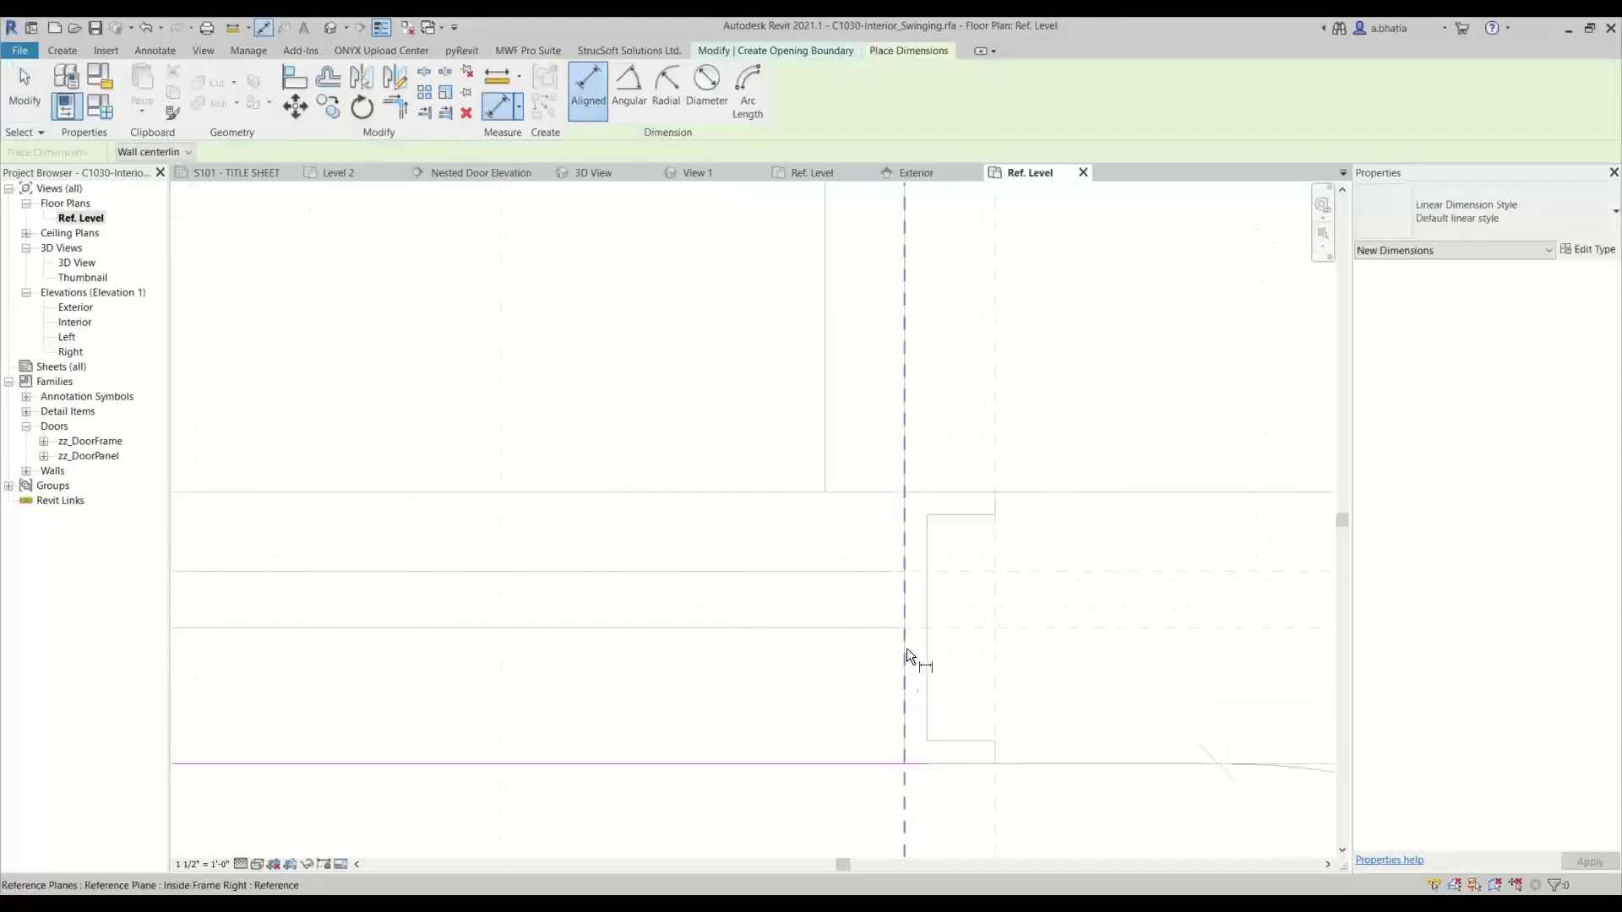
{"action": "left_click", "coordinate": [930, 662]}
{"action": "scroll", "coordinate": [930, 662], "scroll_direction": "down", "scroll_amount": 3}
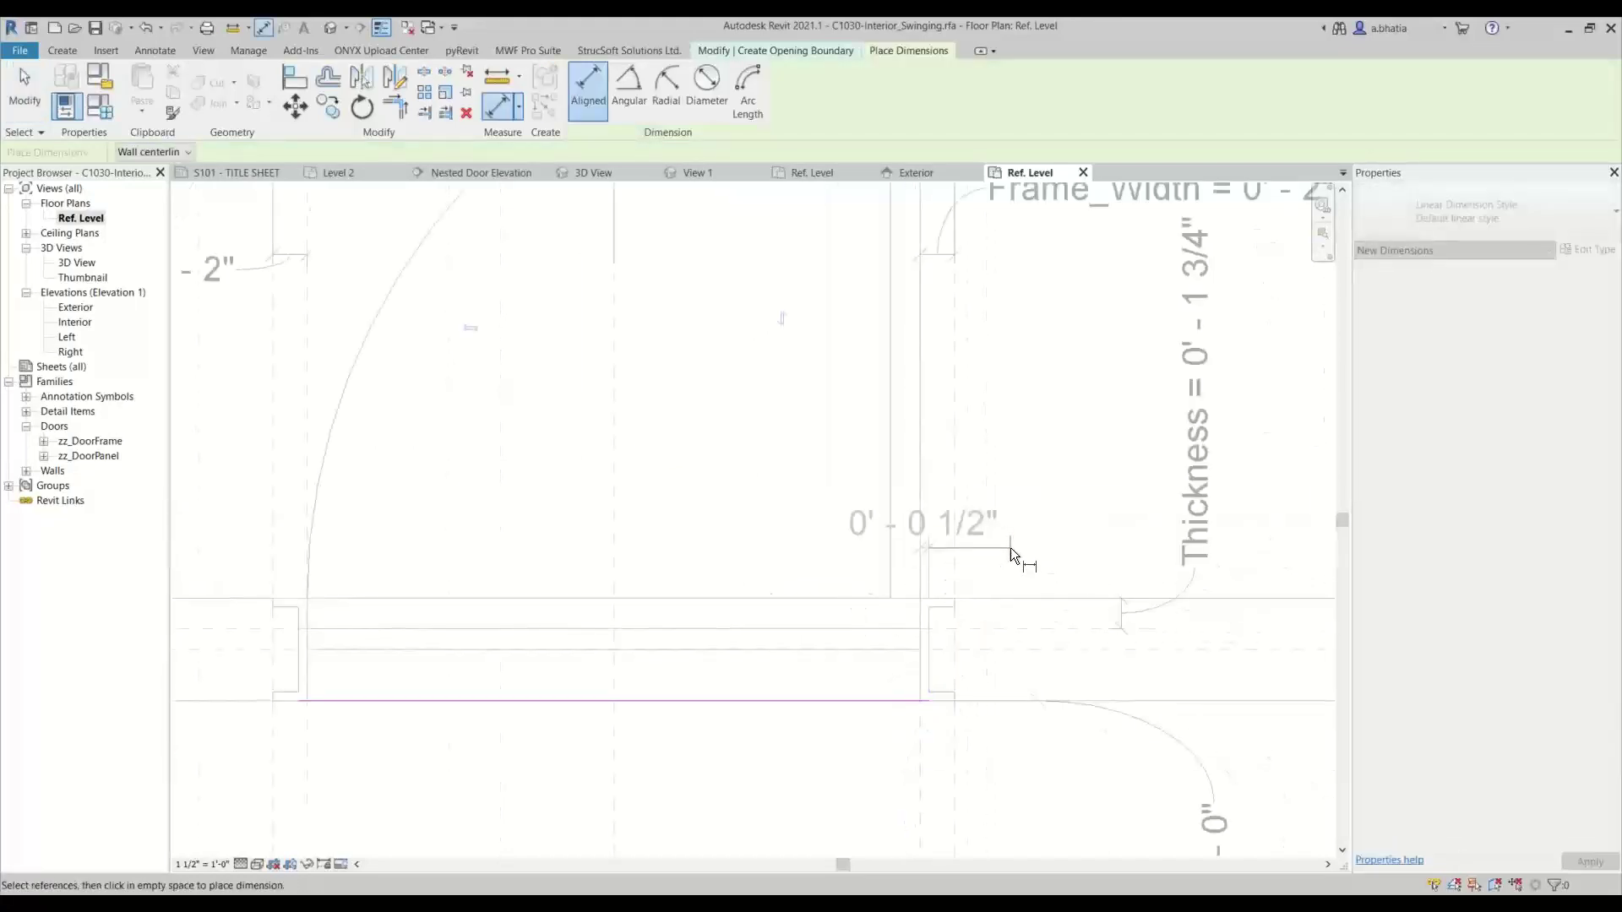
{"action": "key", "text": "Escape"}
{"action": "key", "text": "Escape"}
{"action": "middle_click_drag", "start_coordinate": [1011, 540], "coordinate": [973, 348]}
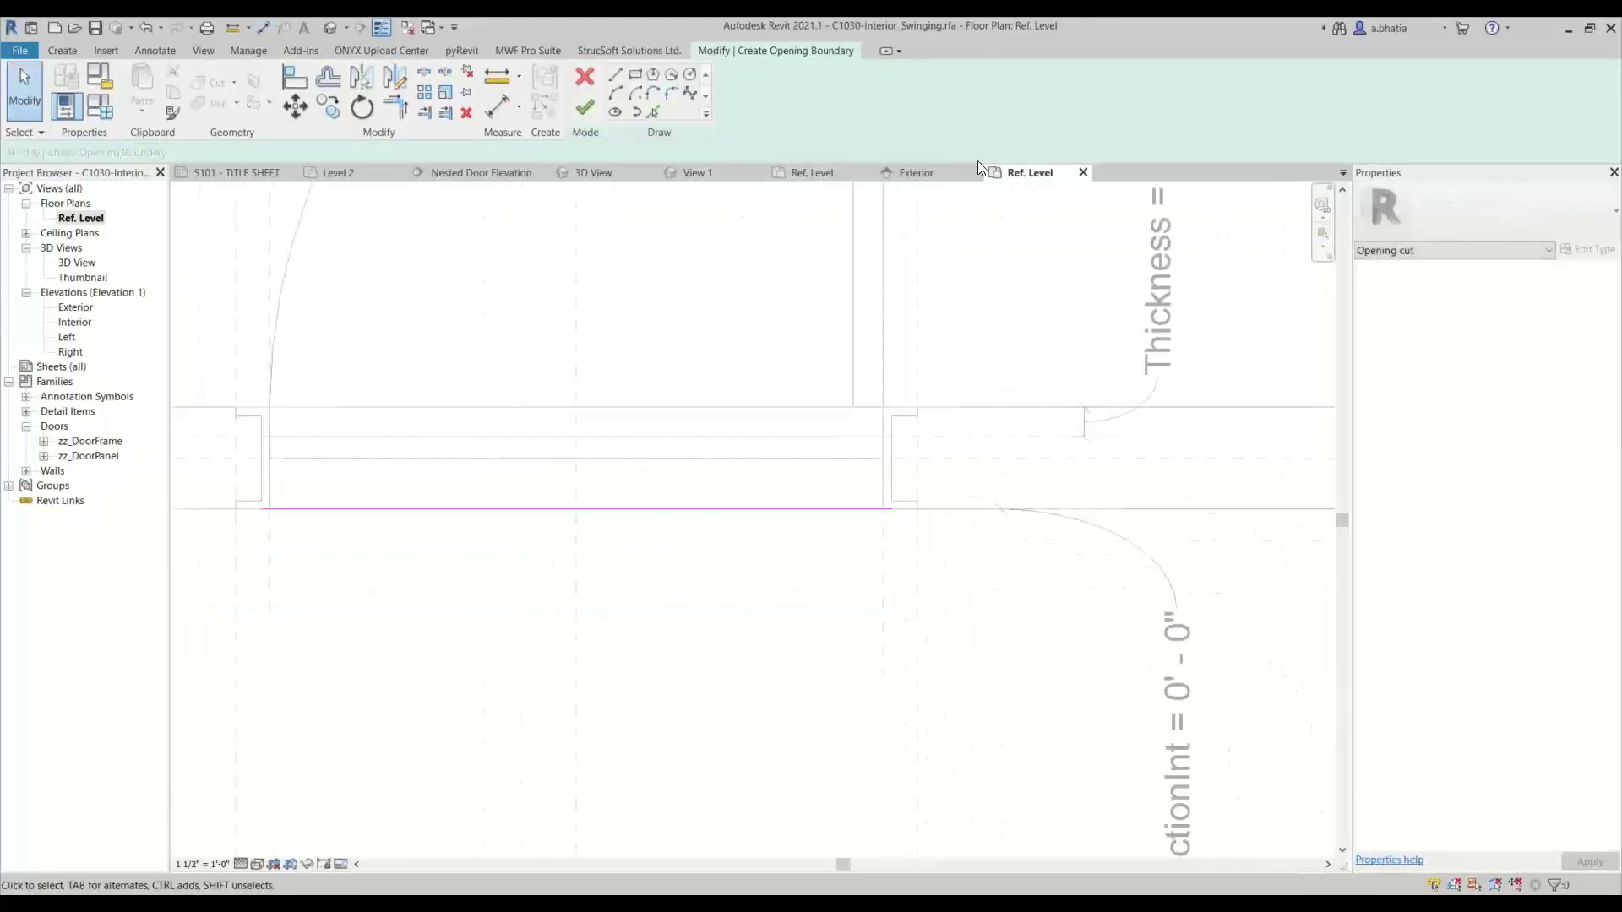
Return to the Exterior elevation and give the Rough Width parameter the formula Width + 0' 1" in Family Types.
{"action": "left_click", "coordinate": [913, 173]}
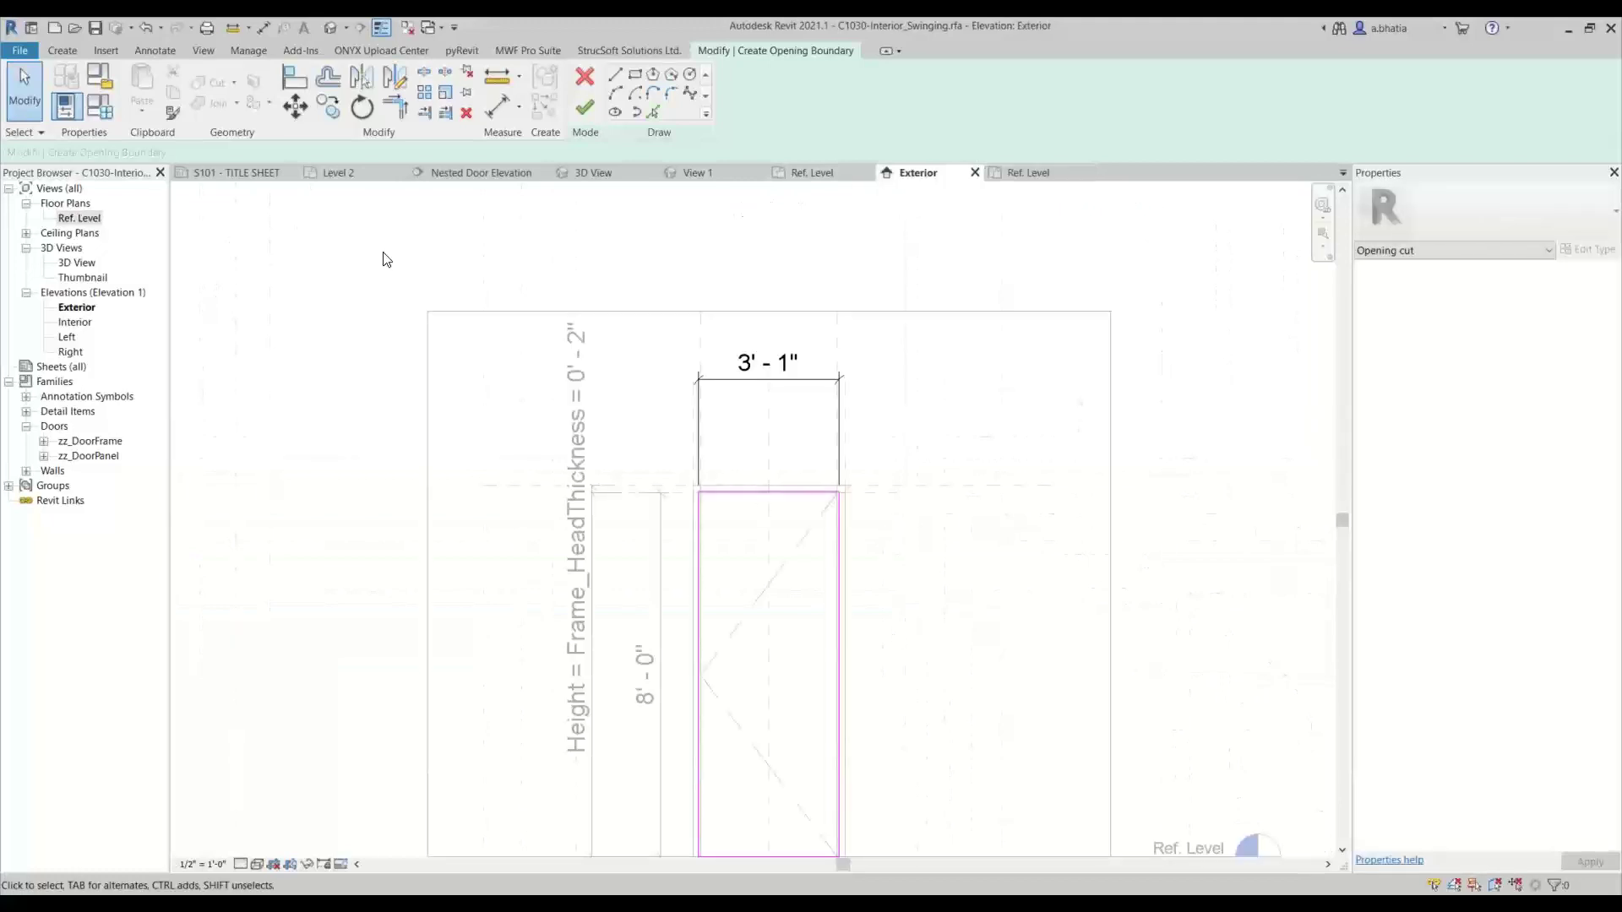
{"action": "left_click", "coordinate": [104, 110]}
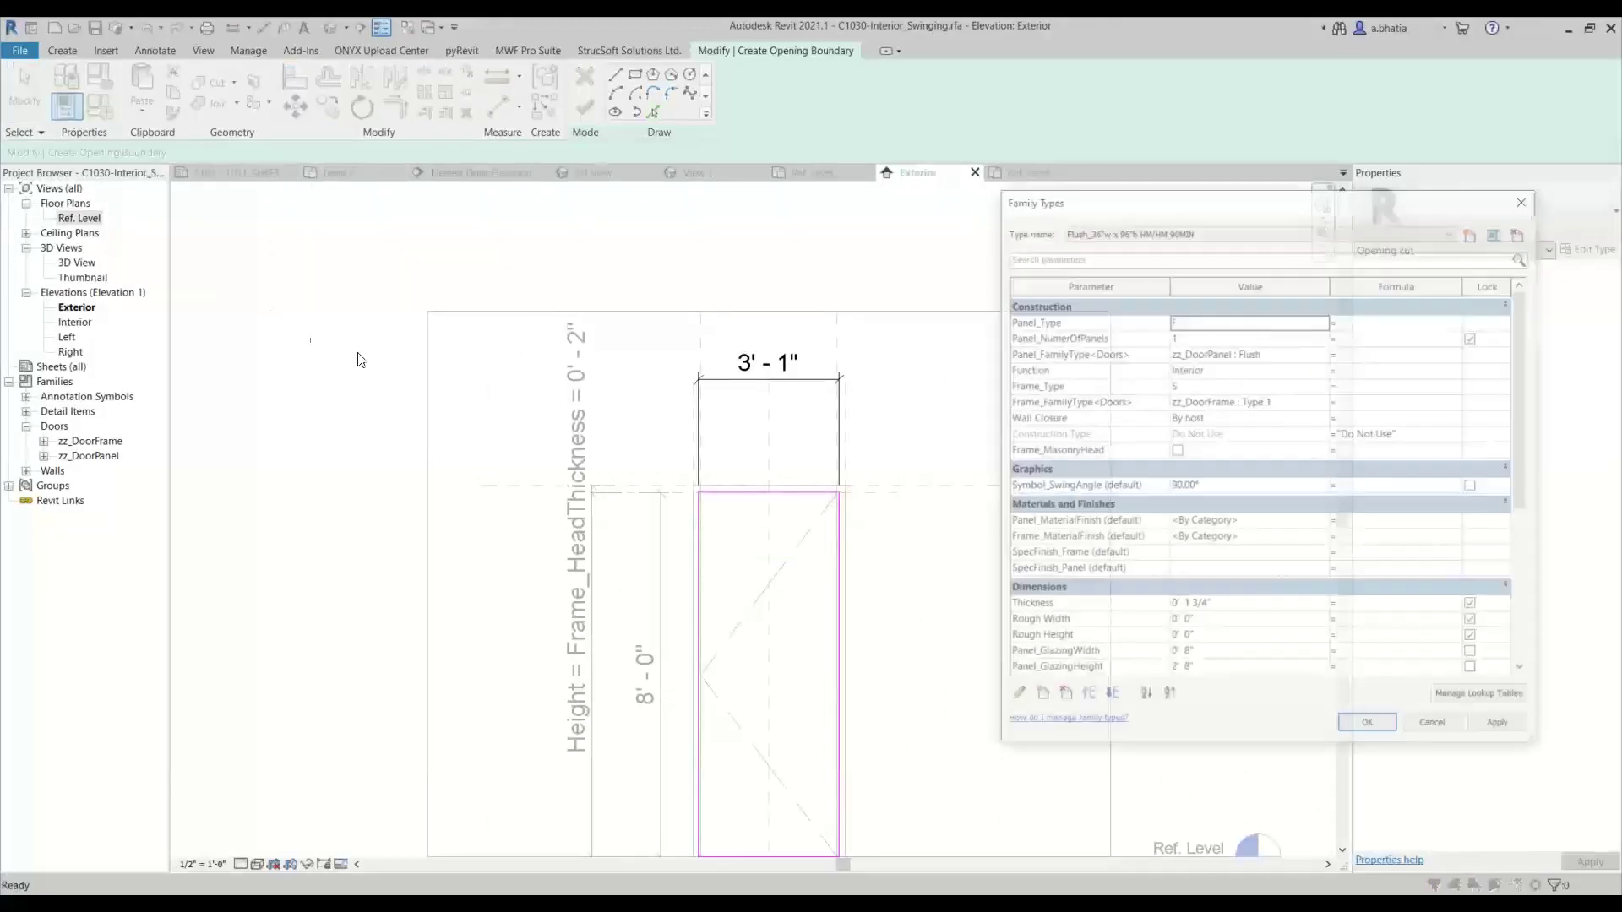
{"action": "scroll", "coordinate": [1217, 601], "scroll_direction": "down", "scroll_amount": 5}
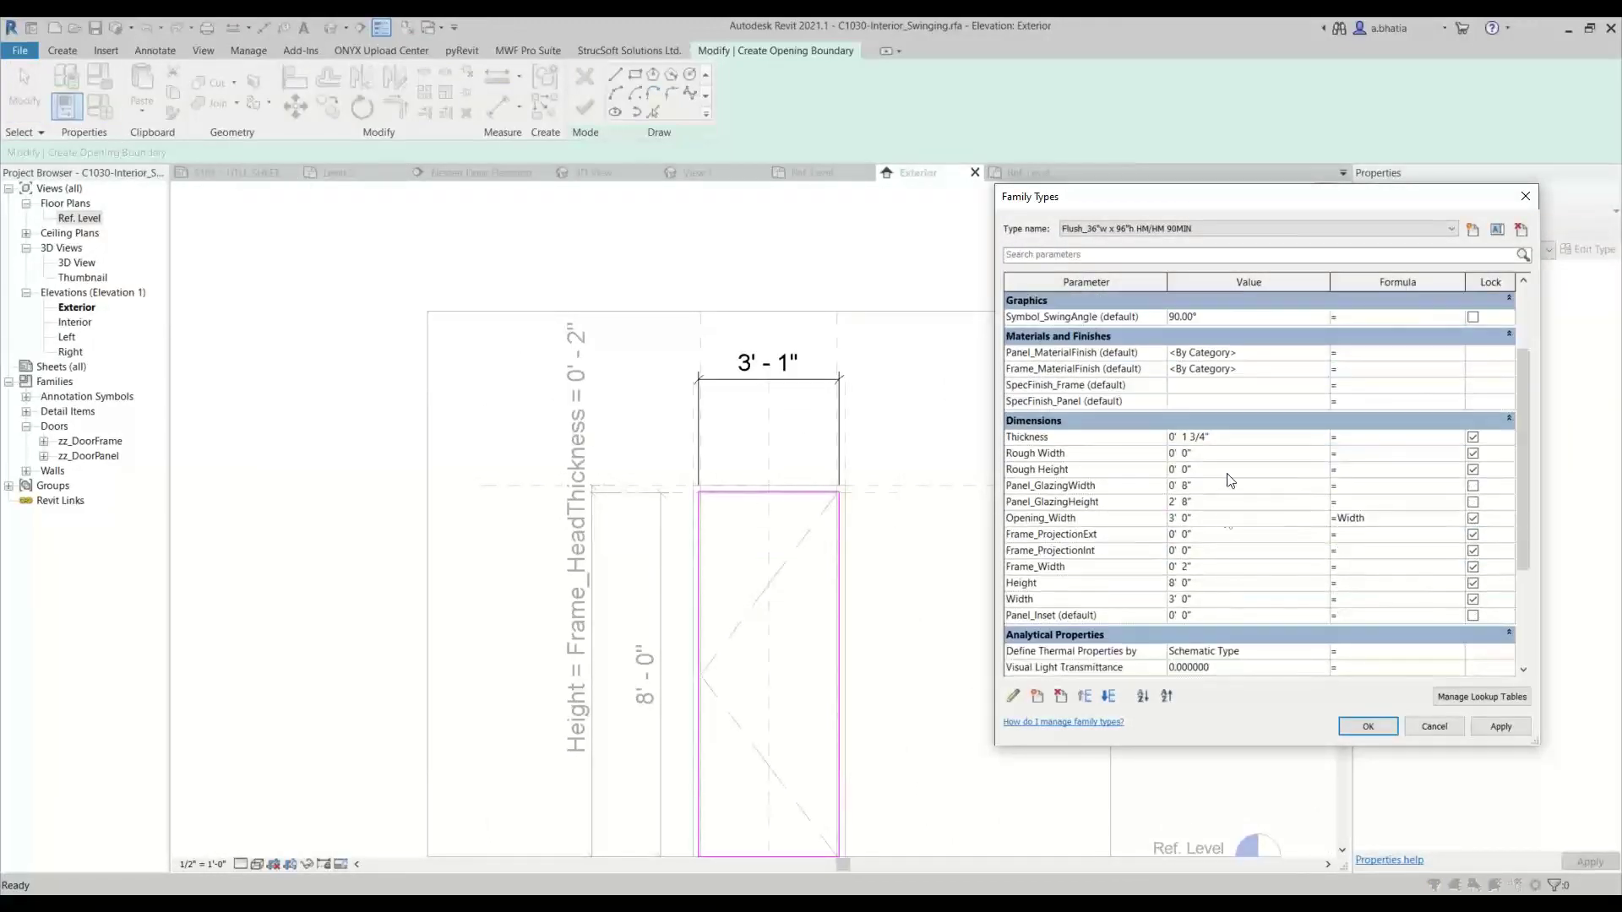
{"action": "left_click", "coordinate": [1211, 599]}
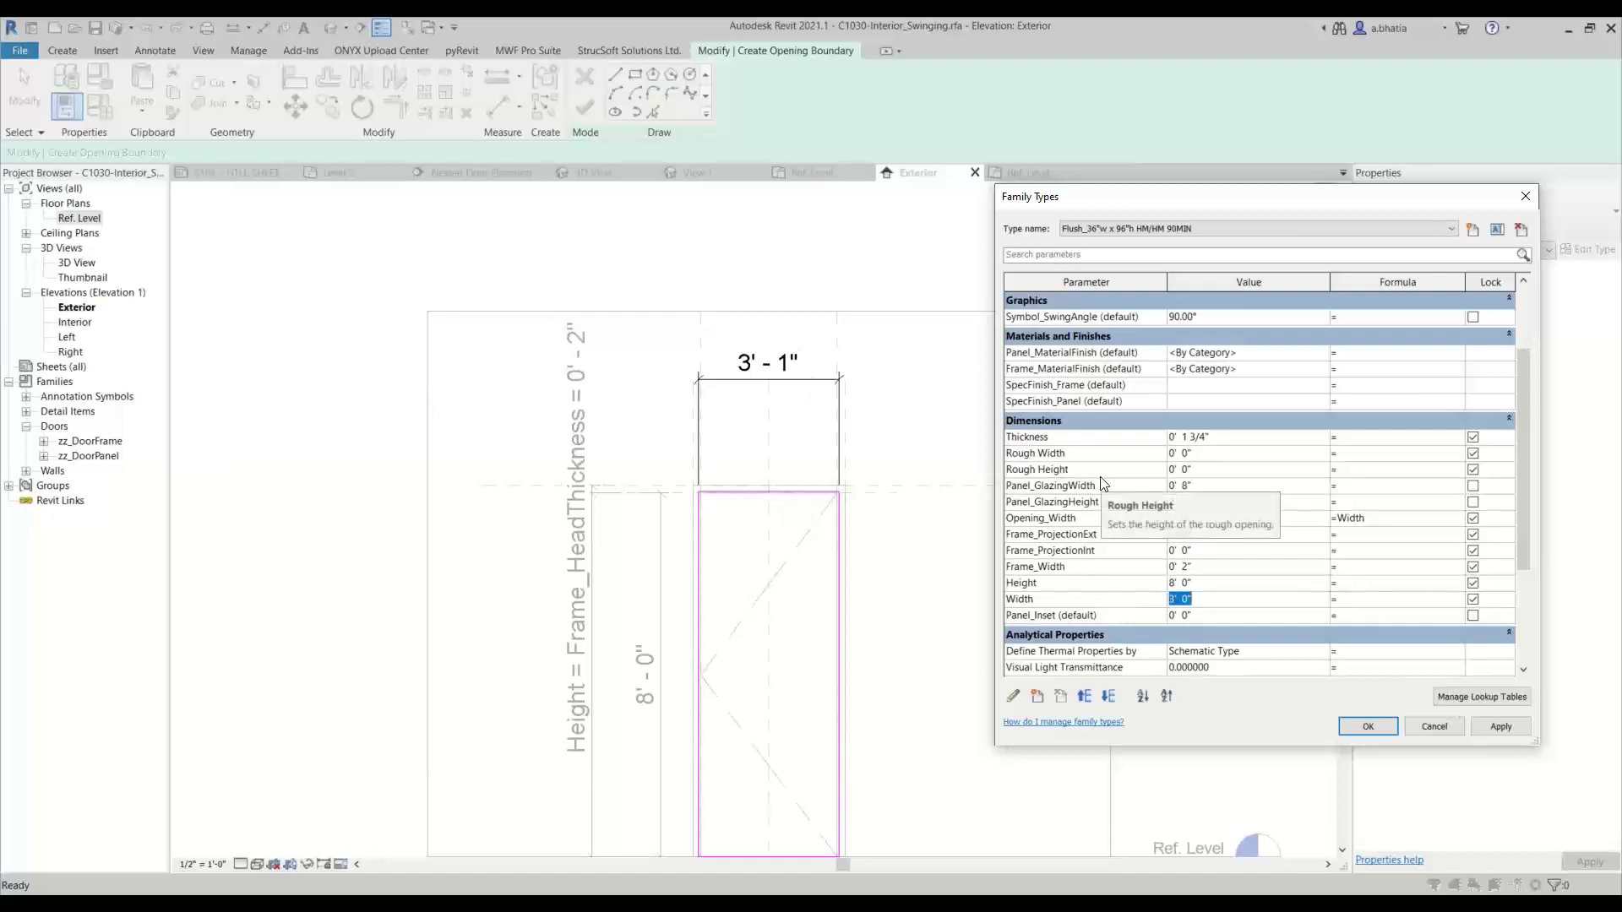
{"action": "left_click", "coordinate": [1373, 454]}
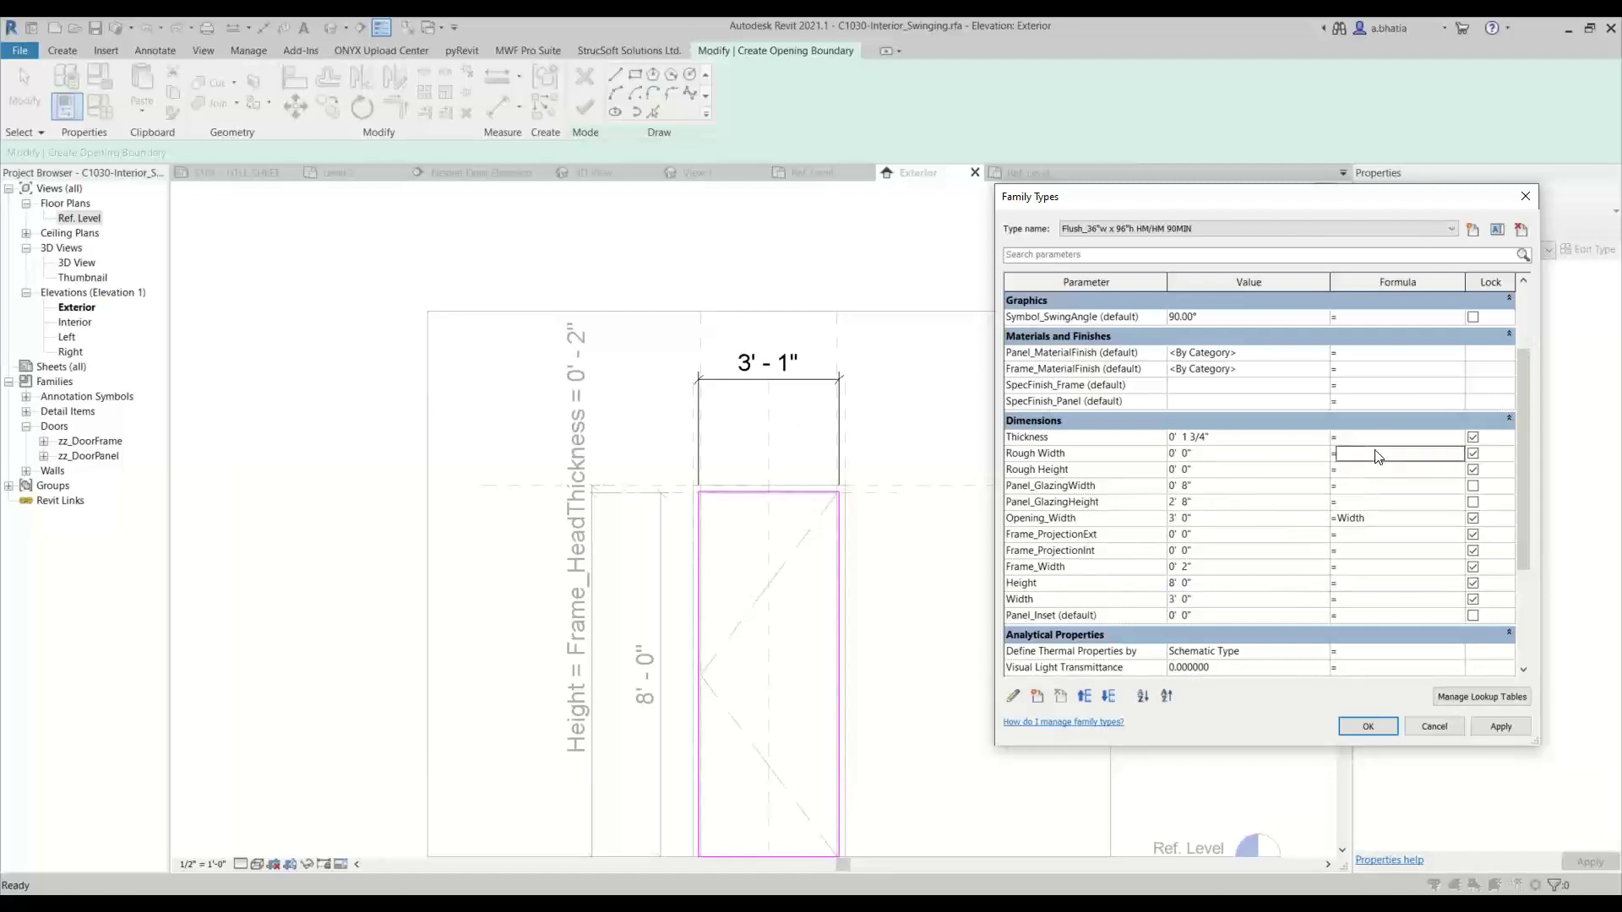
{"action": "left_click", "coordinate": [1079, 602]}
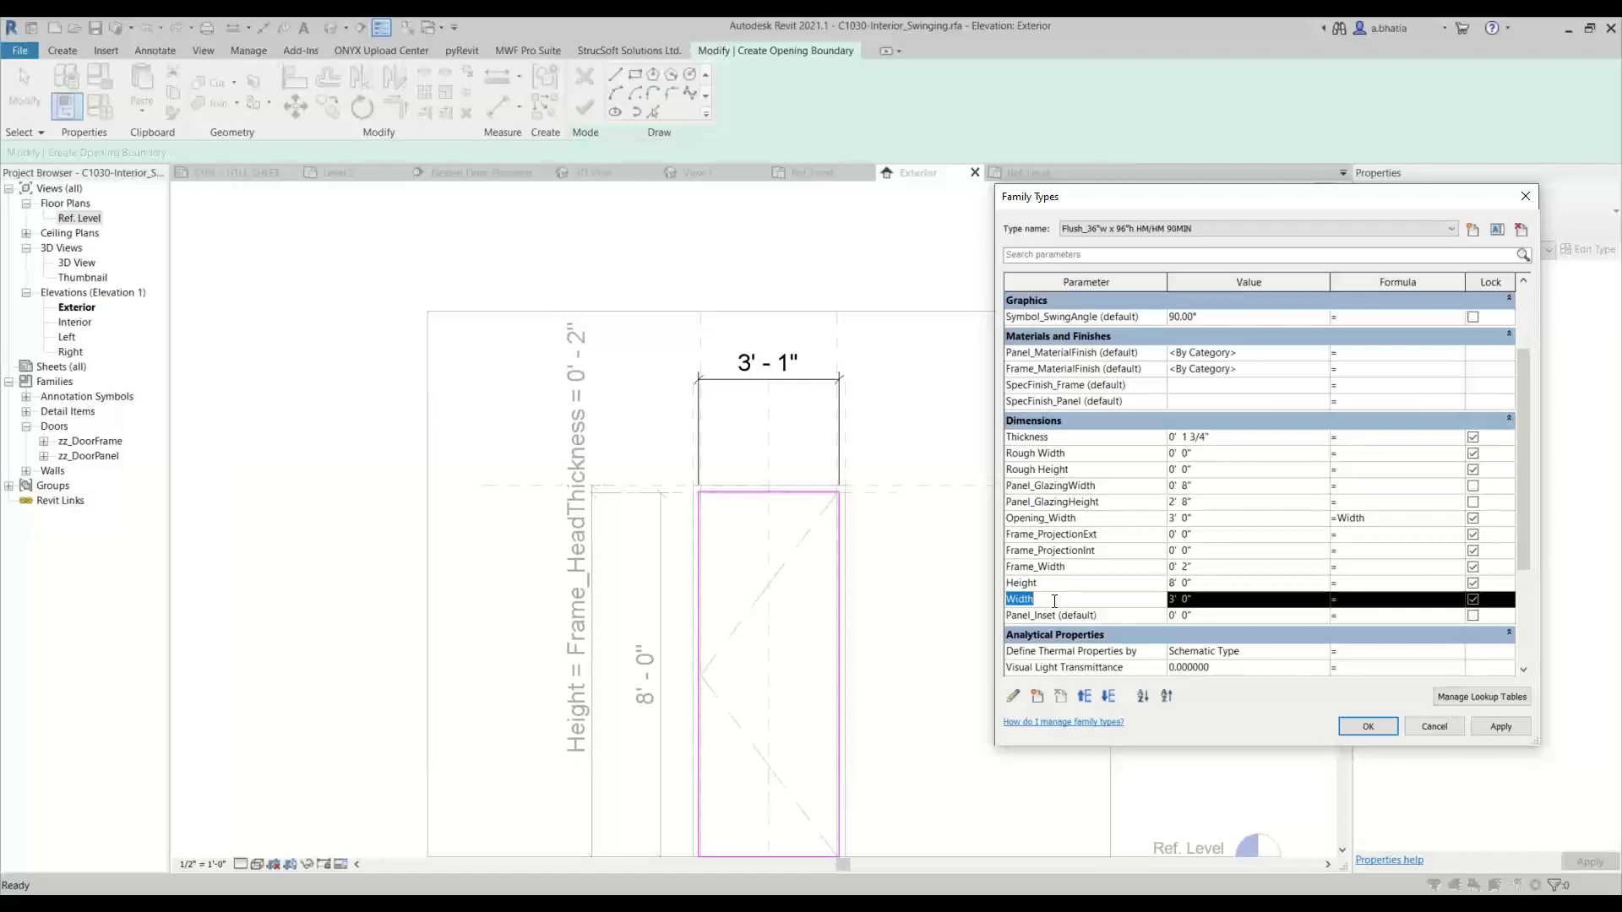
{"action": "left_click", "coordinate": [1375, 453]}
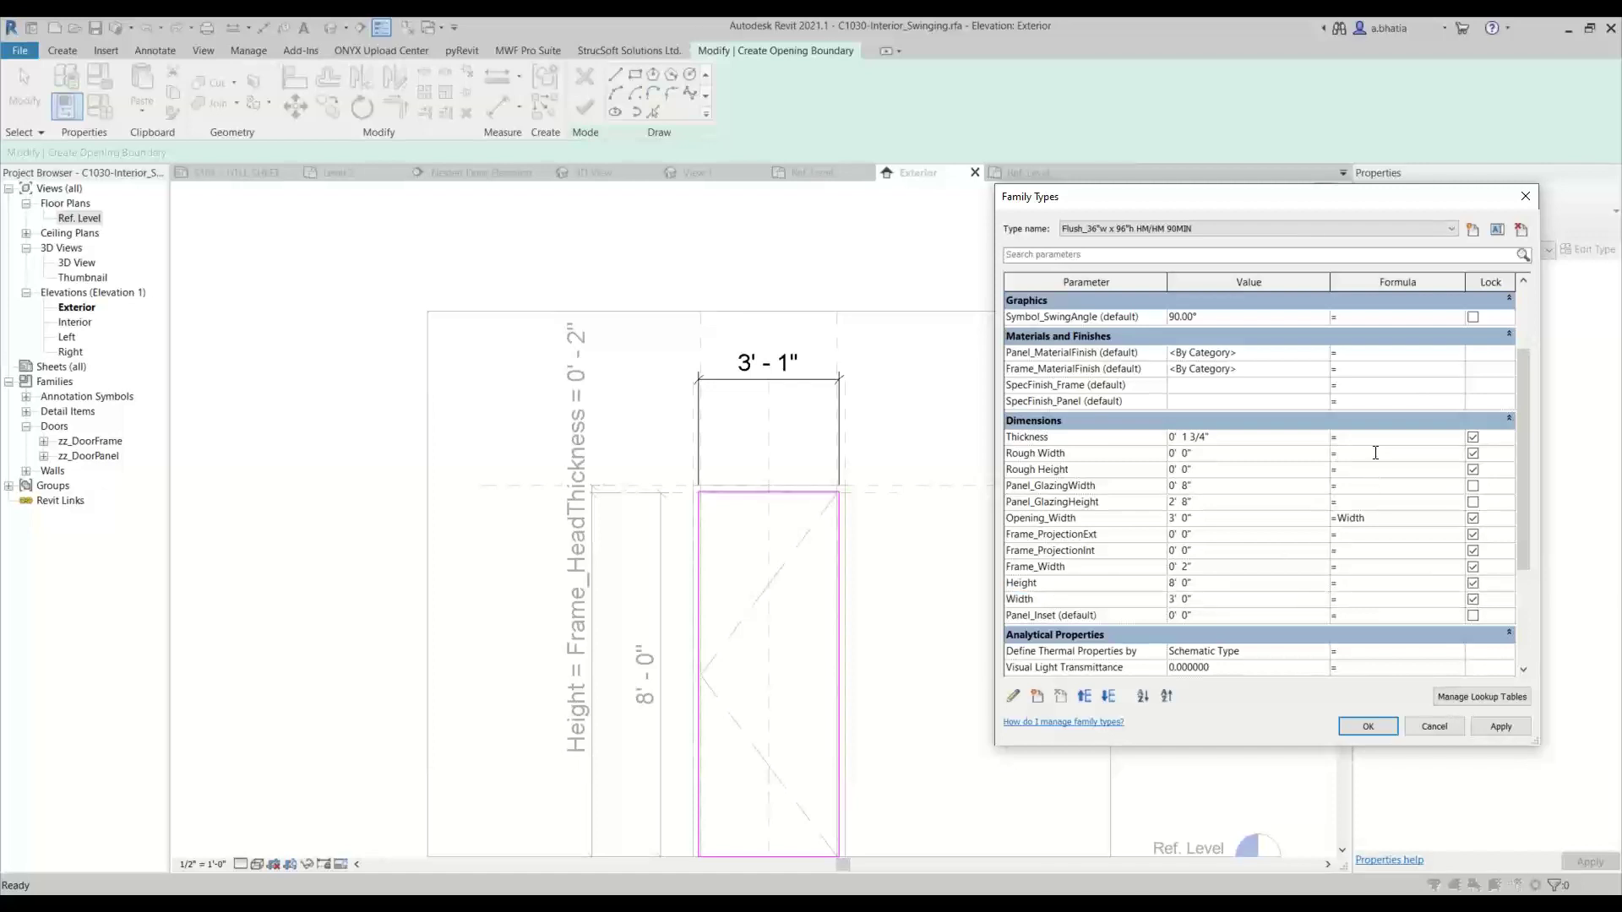
{"action": "type", "text": "Width + 0' 1\""}
{"action": "left_click", "coordinate": [1395, 471]}
{"action": "scroll", "coordinate": [1234, 530], "scroll_direction": "down", "scroll_amount": 1}
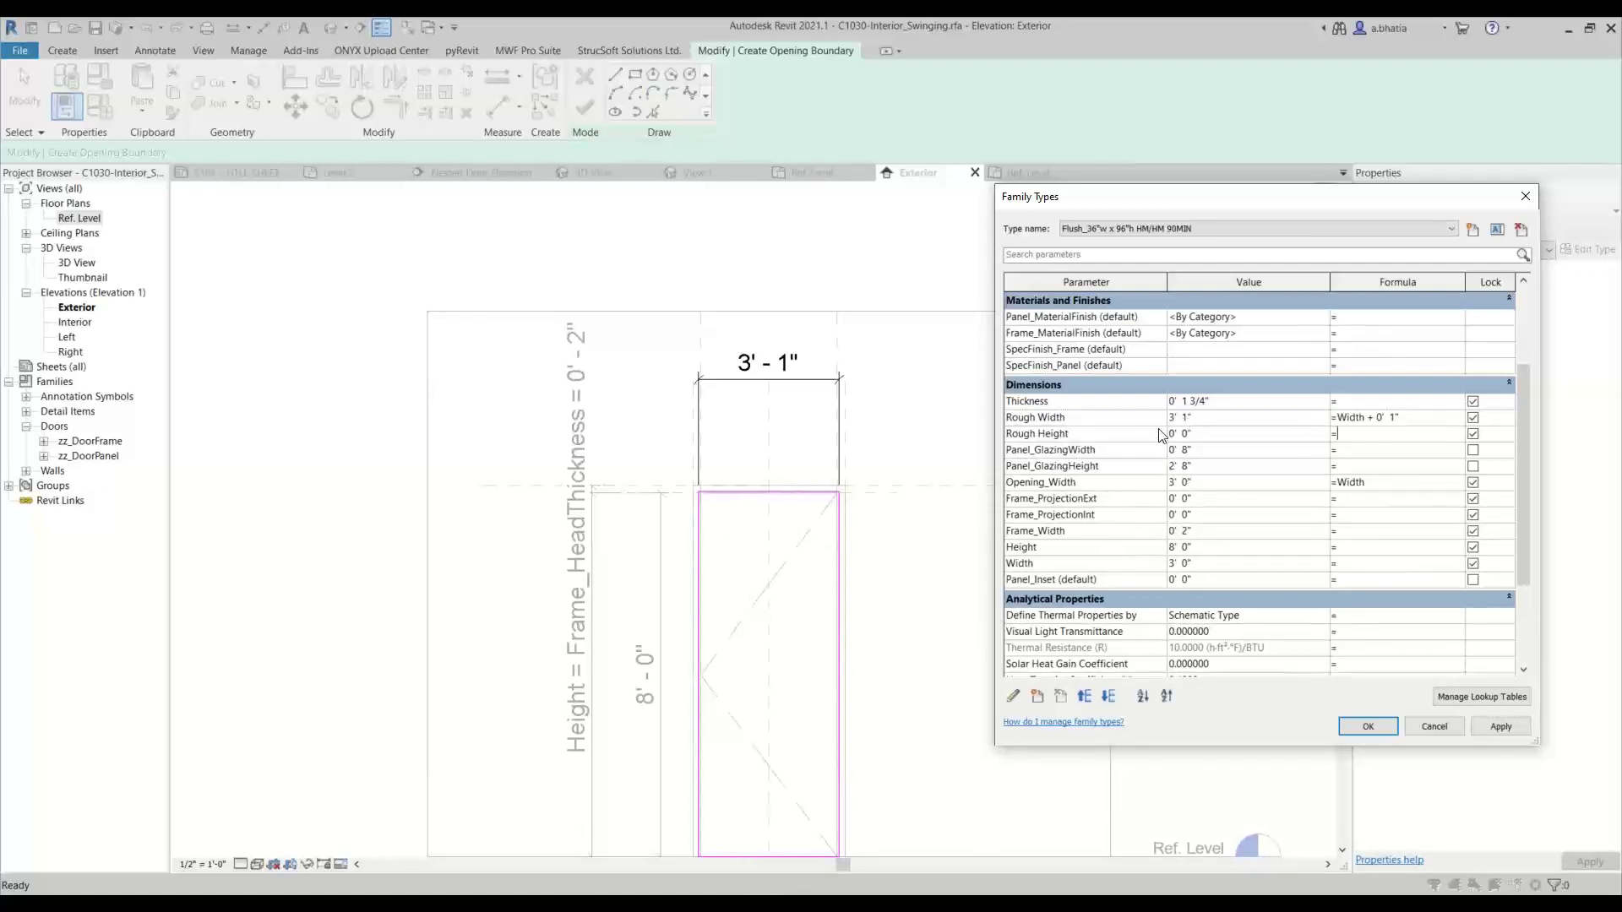
Give the Rough Height parameter the formula Height + 0' 0 1/2" in Family Types and accept the changes.
{"action": "left_click", "coordinate": [1056, 548]}
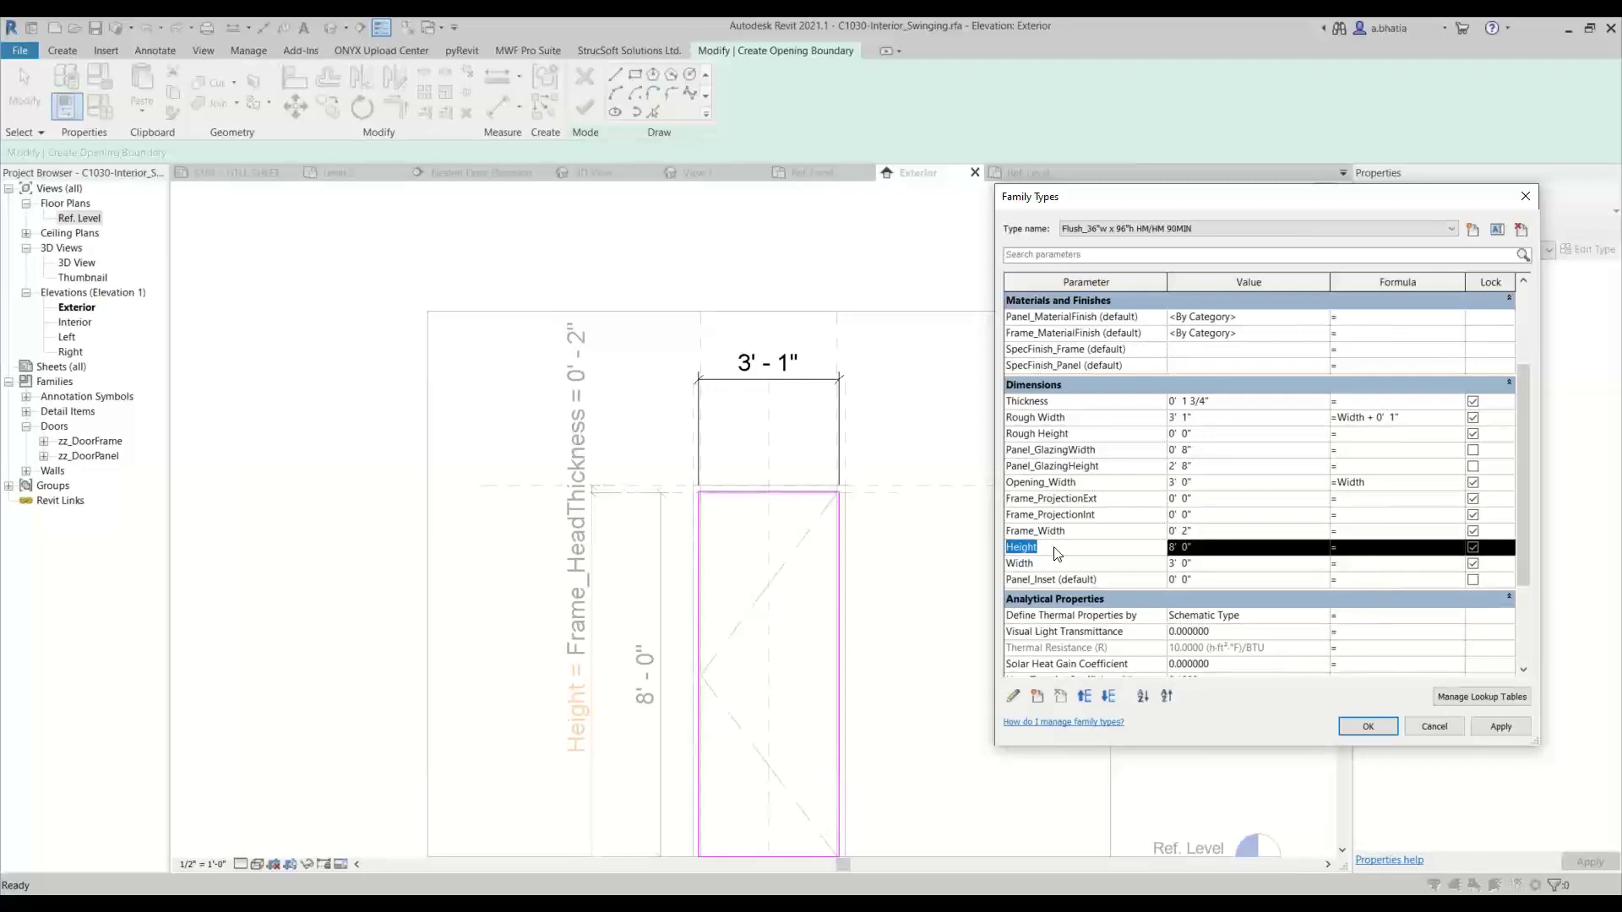
{"action": "left_click", "coordinate": [1360, 431]}
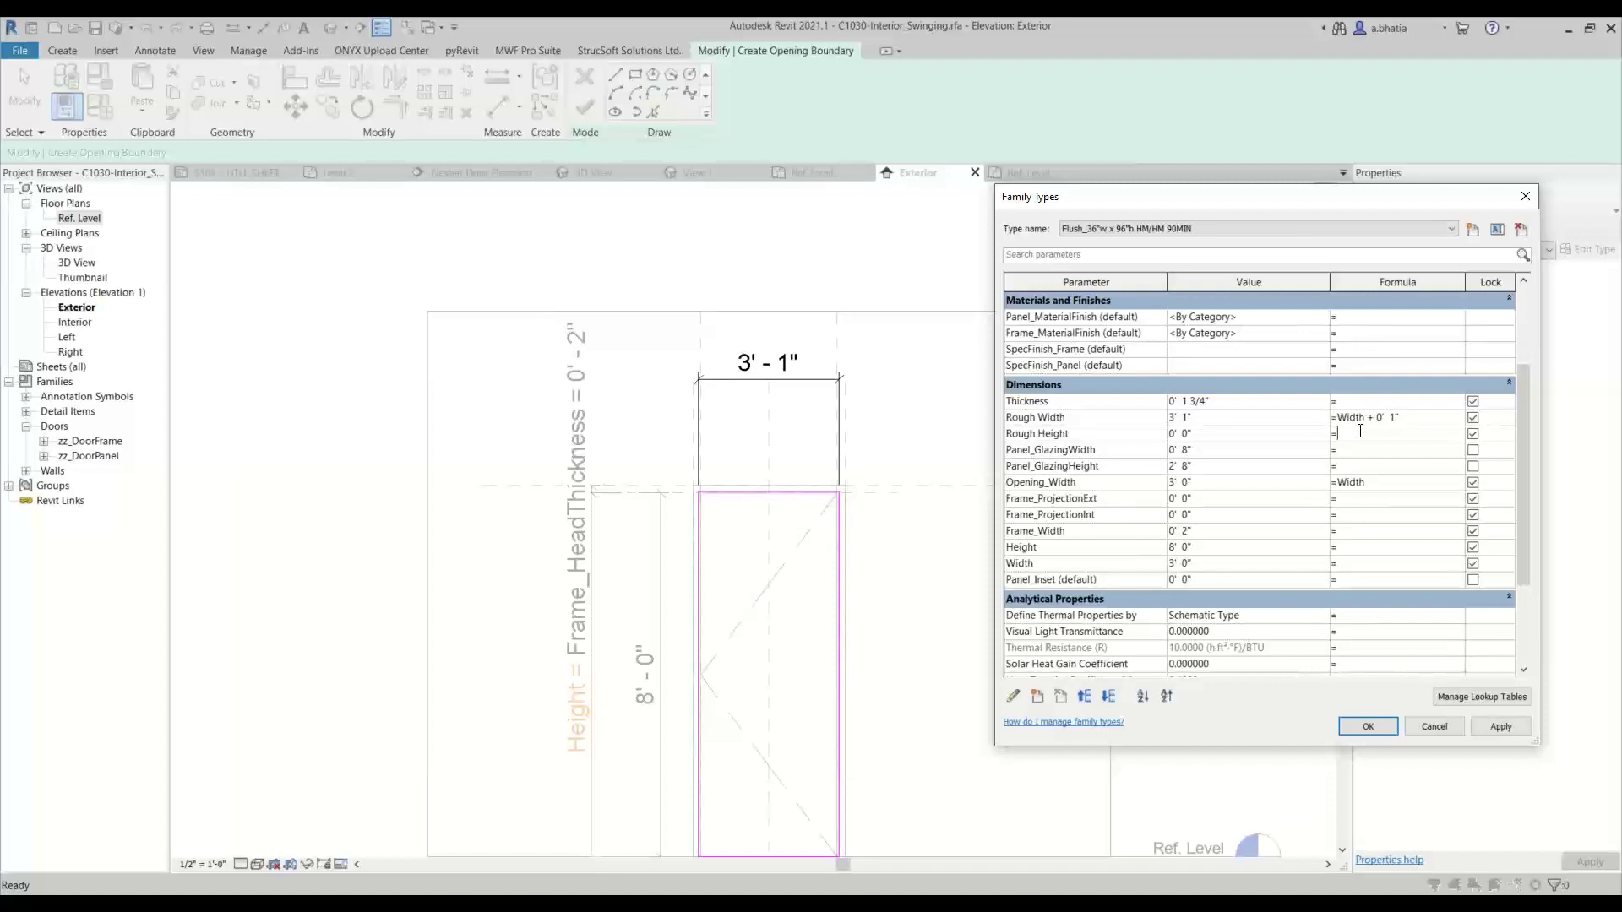
{"action": "type", "text": "Height+1/2\""}
{"action": "left_click", "coordinate": [1390, 534]}
{"action": "left_click", "coordinate": [1247, 437]}
{"action": "left_click", "coordinate": [1181, 417]}
{"action": "left_click", "coordinate": [1368, 727]}
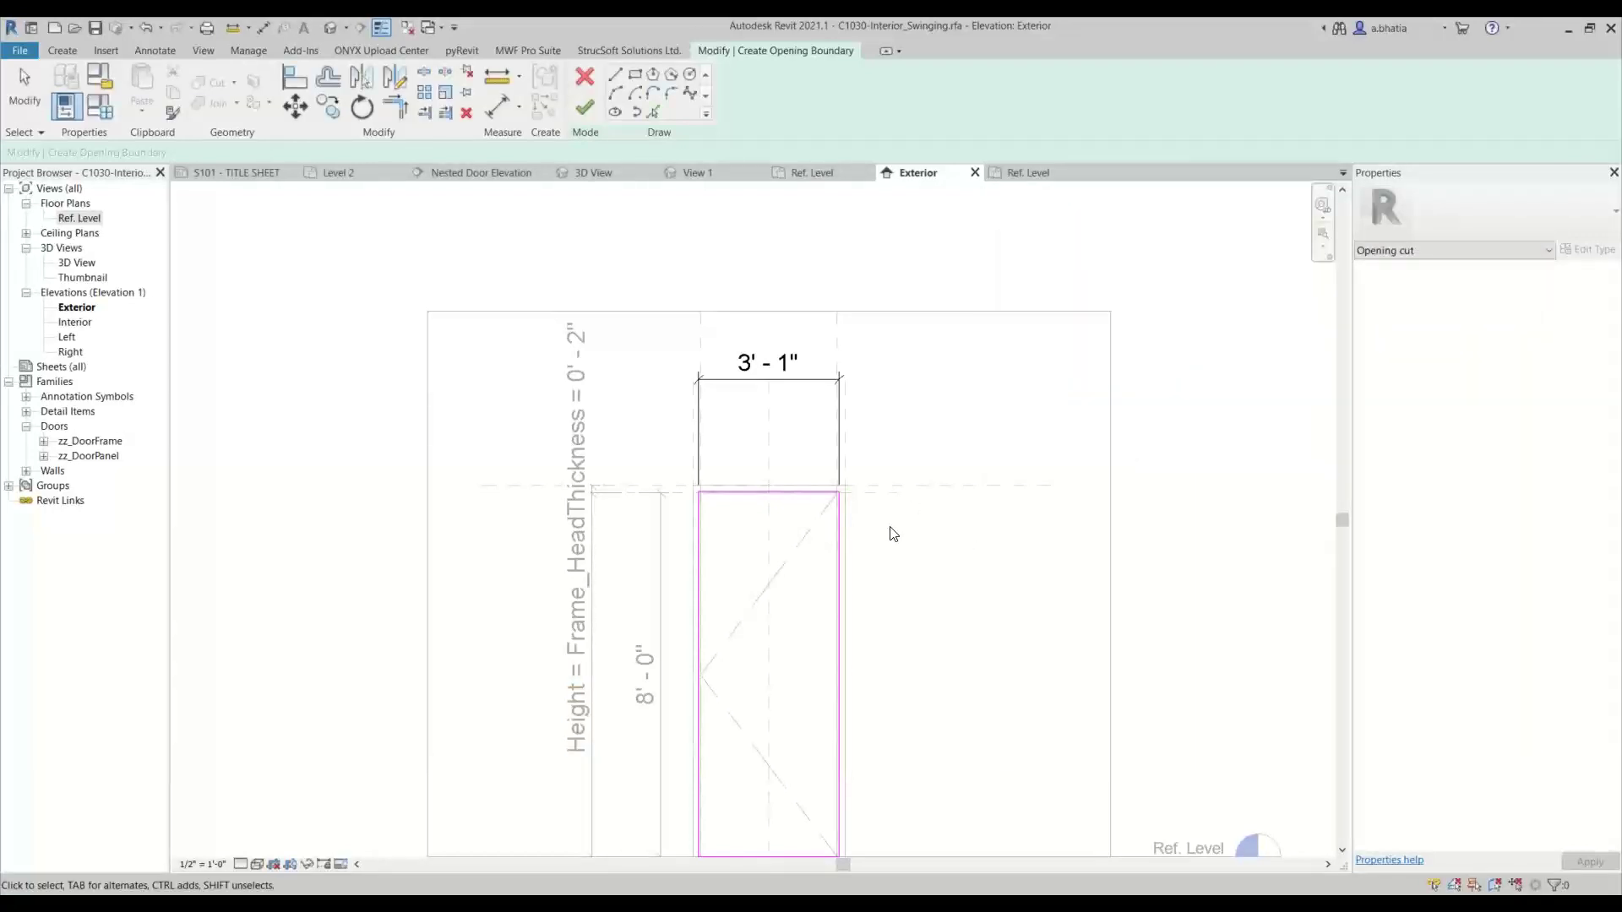
Label the opening's horizontal dimension in the Exterior elevation with the Rough Width parameter.
{"action": "scroll", "coordinate": [859, 568], "scroll_direction": "down", "scroll_amount": 2}
{"action": "scroll", "coordinate": [819, 507], "scroll_direction": "up", "scroll_amount": 1}
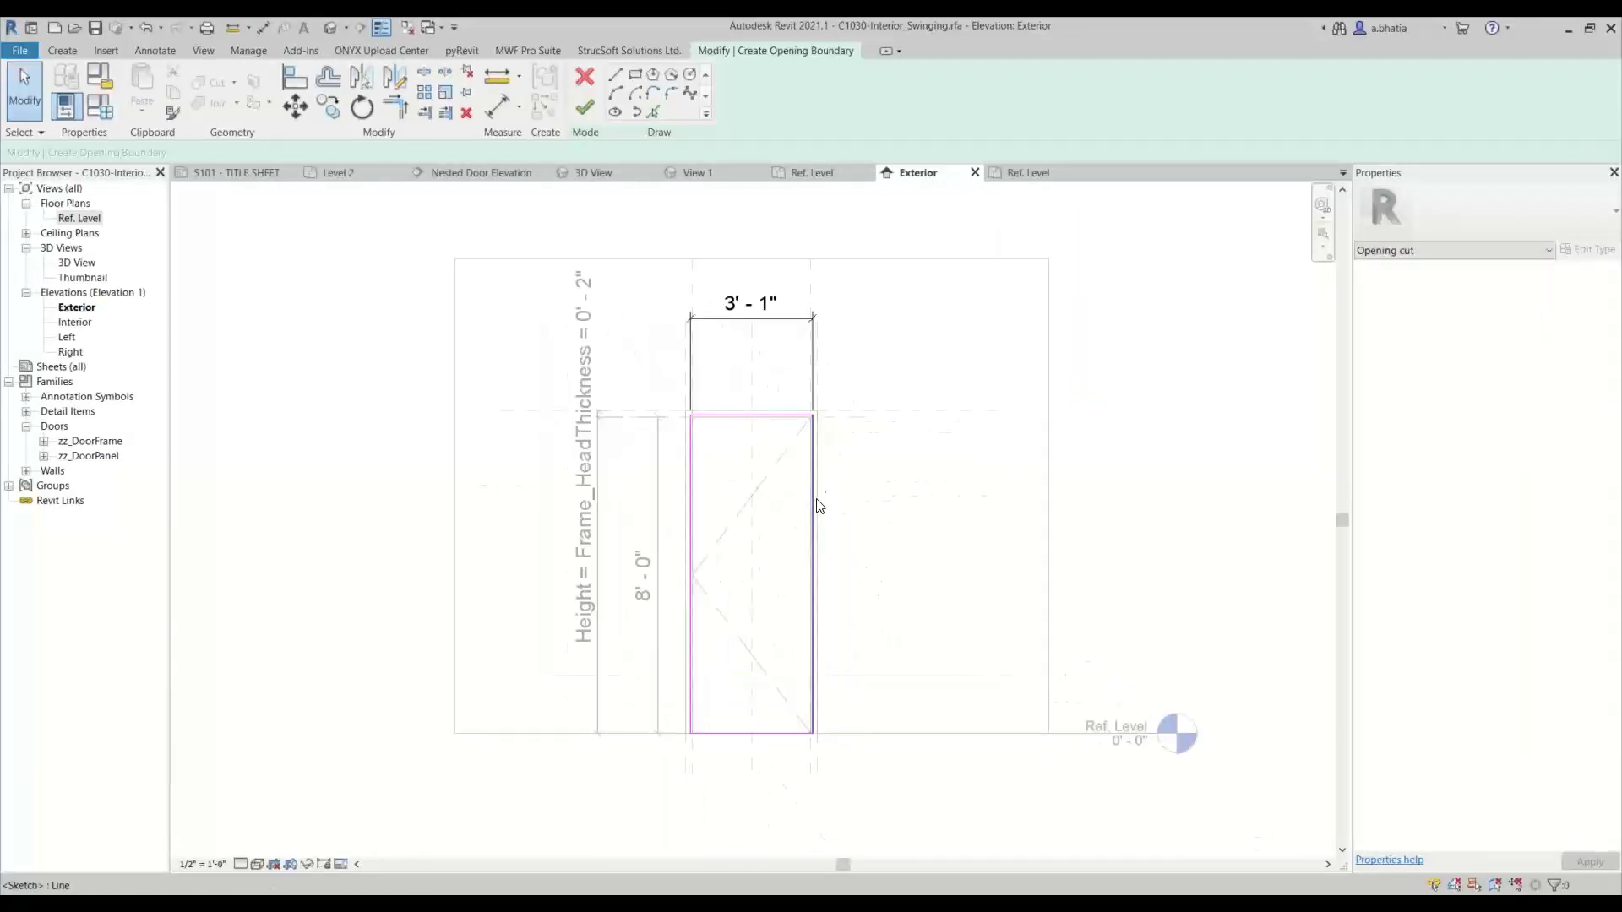
{"action": "left_click", "coordinate": [784, 313]}
{"action": "left_click", "coordinate": [703, 87]}
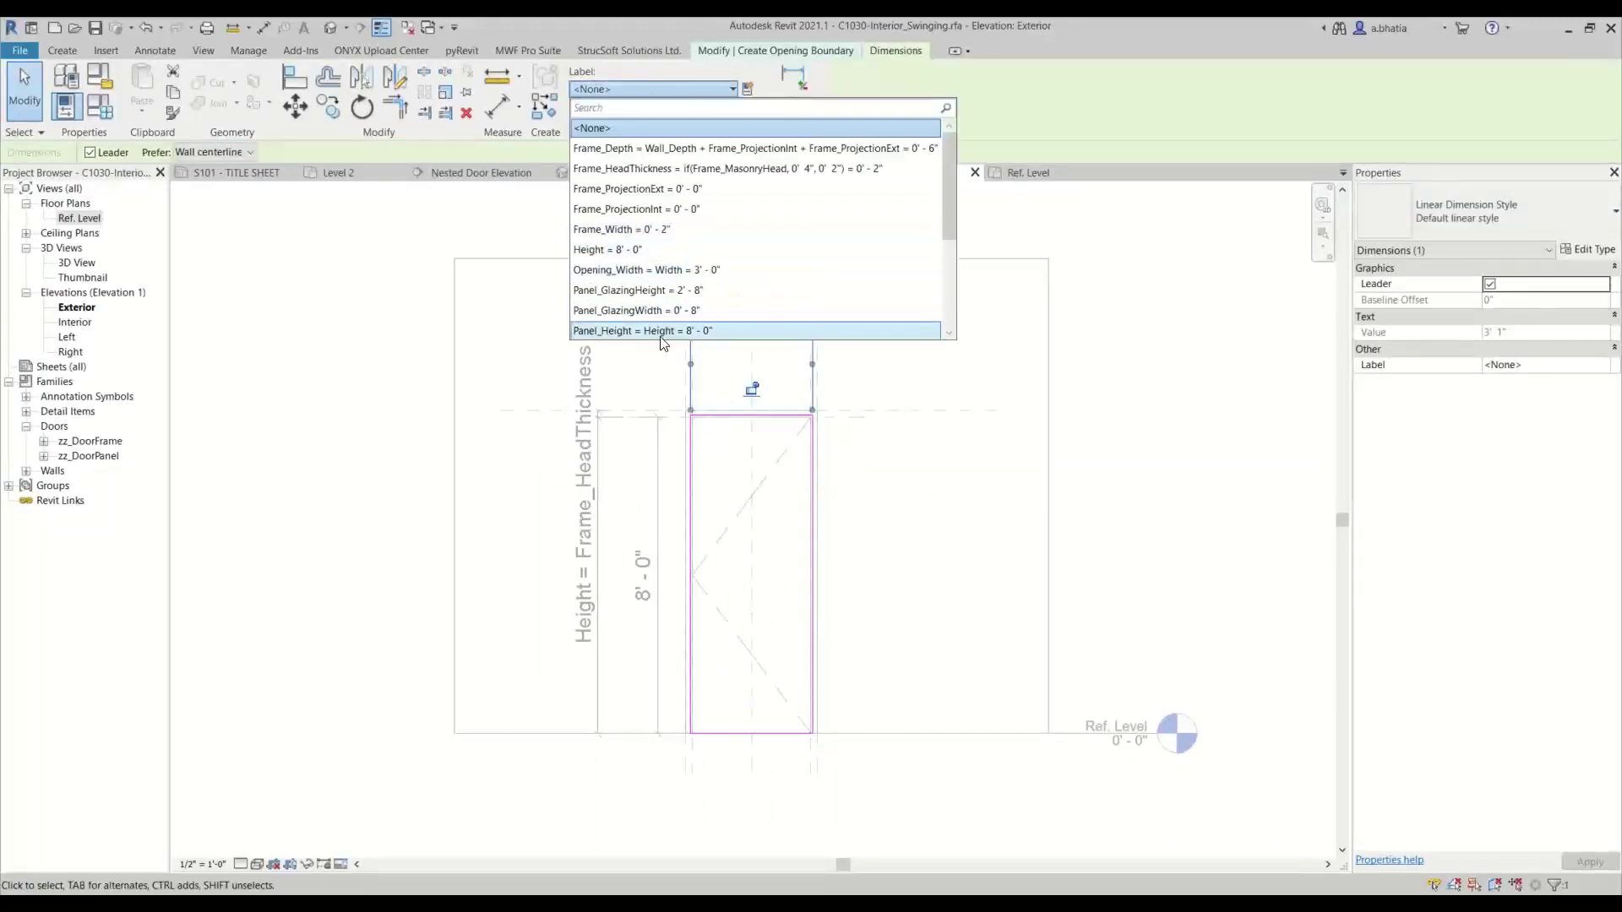
{"action": "scroll", "coordinate": [661, 333], "scroll_direction": "down", "scroll_amount": 3}
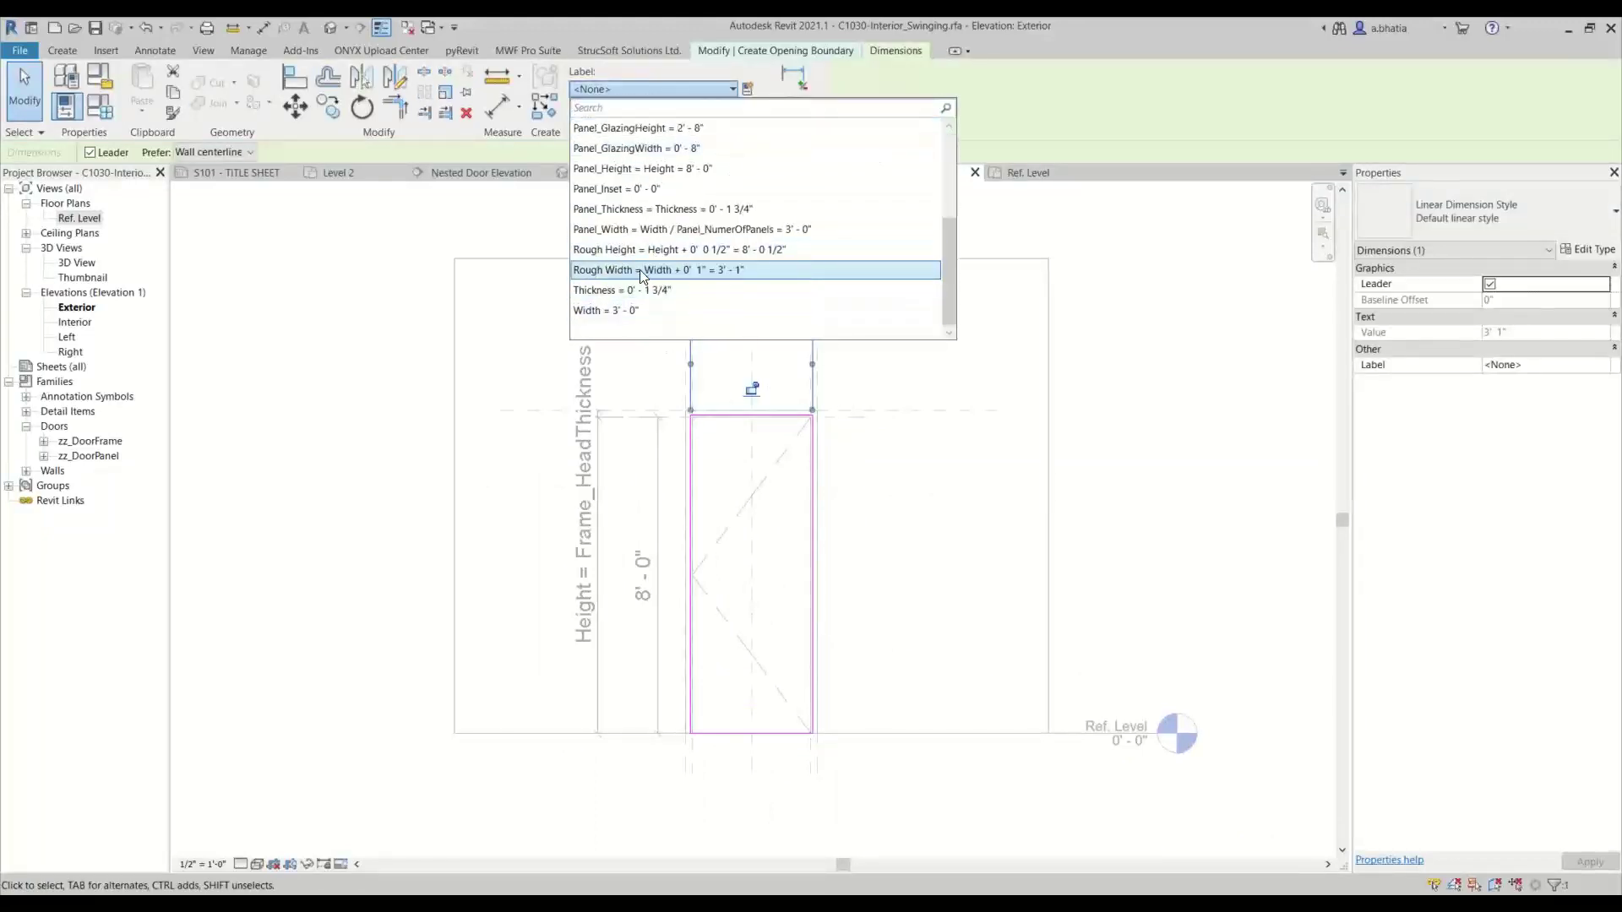
{"action": "left_click", "coordinate": [642, 270]}
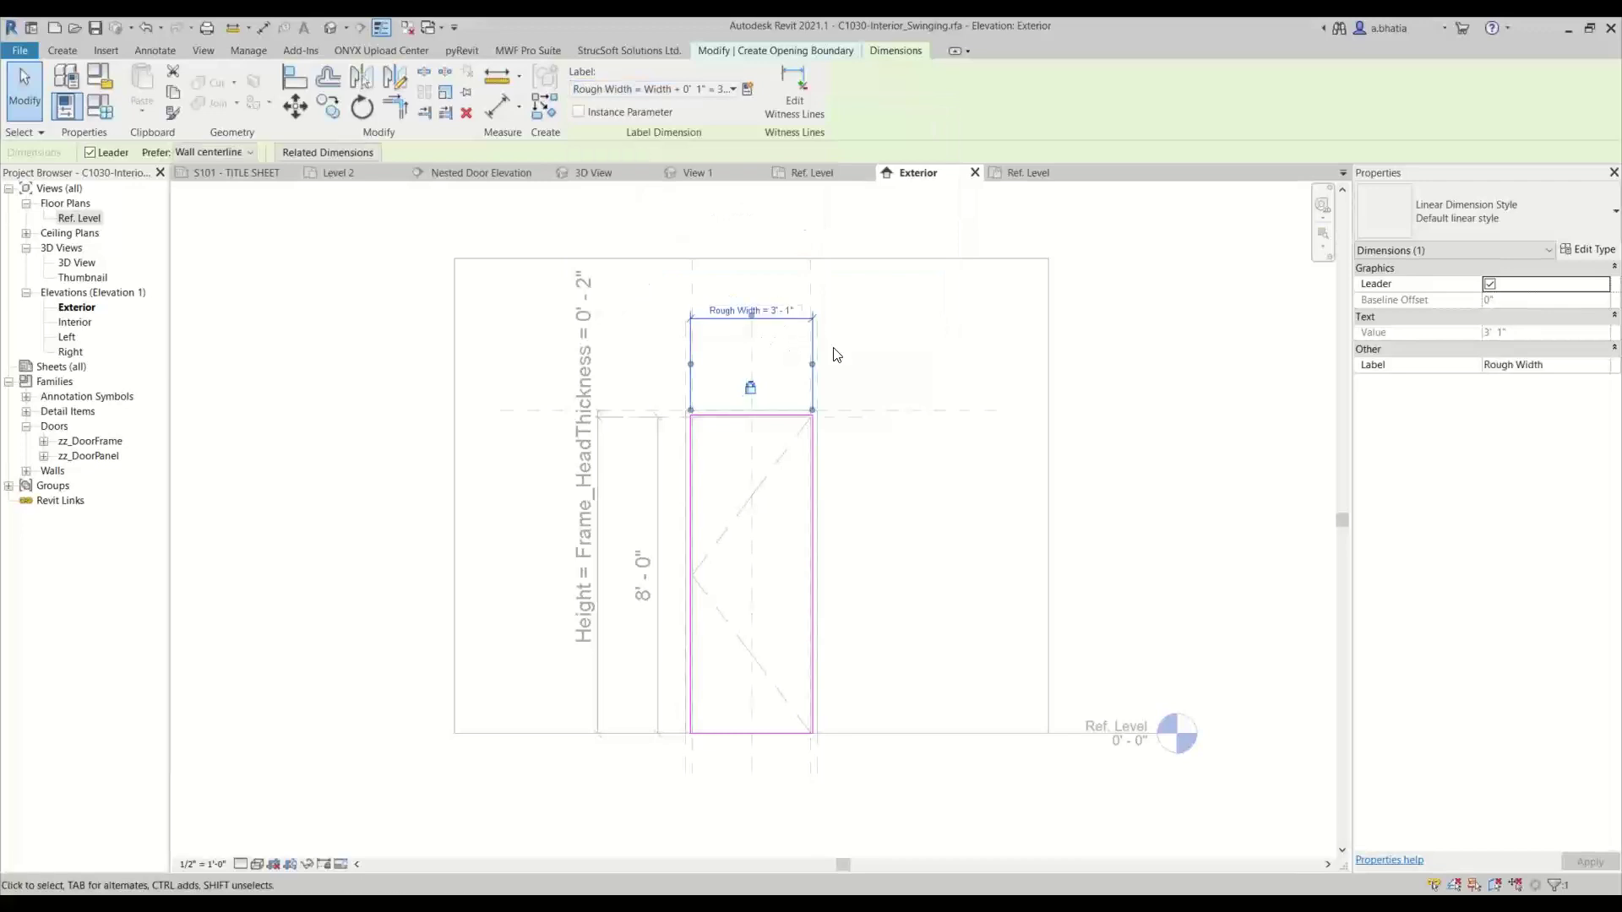
{"action": "left_click", "coordinate": [855, 355]}
Dimension the opening's two side lines to the center reference plane in one chain above the door and make the segments equal.
{"action": "scroll", "coordinate": [858, 363], "scroll_direction": "up", "scroll_amount": 1}
{"action": "middle_click_drag", "start_coordinate": [858, 362], "coordinate": [855, 420]}
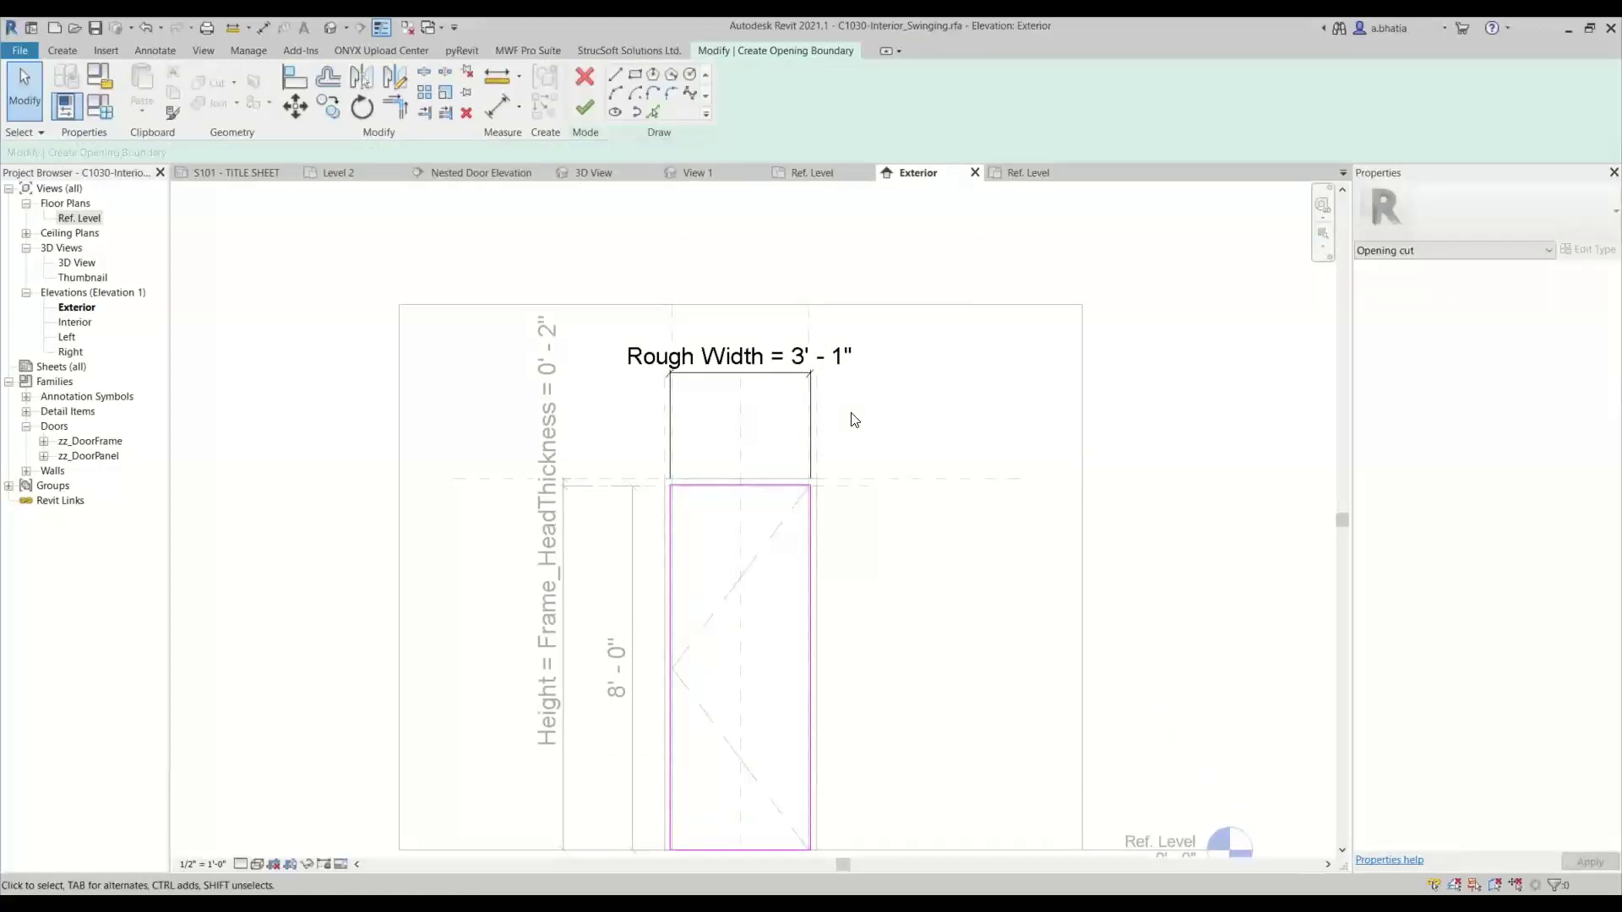
{"action": "key", "text": "d"}
{"action": "key", "text": "i"}
{"action": "scroll", "coordinate": [788, 542], "scroll_direction": "up", "scroll_amount": 2}
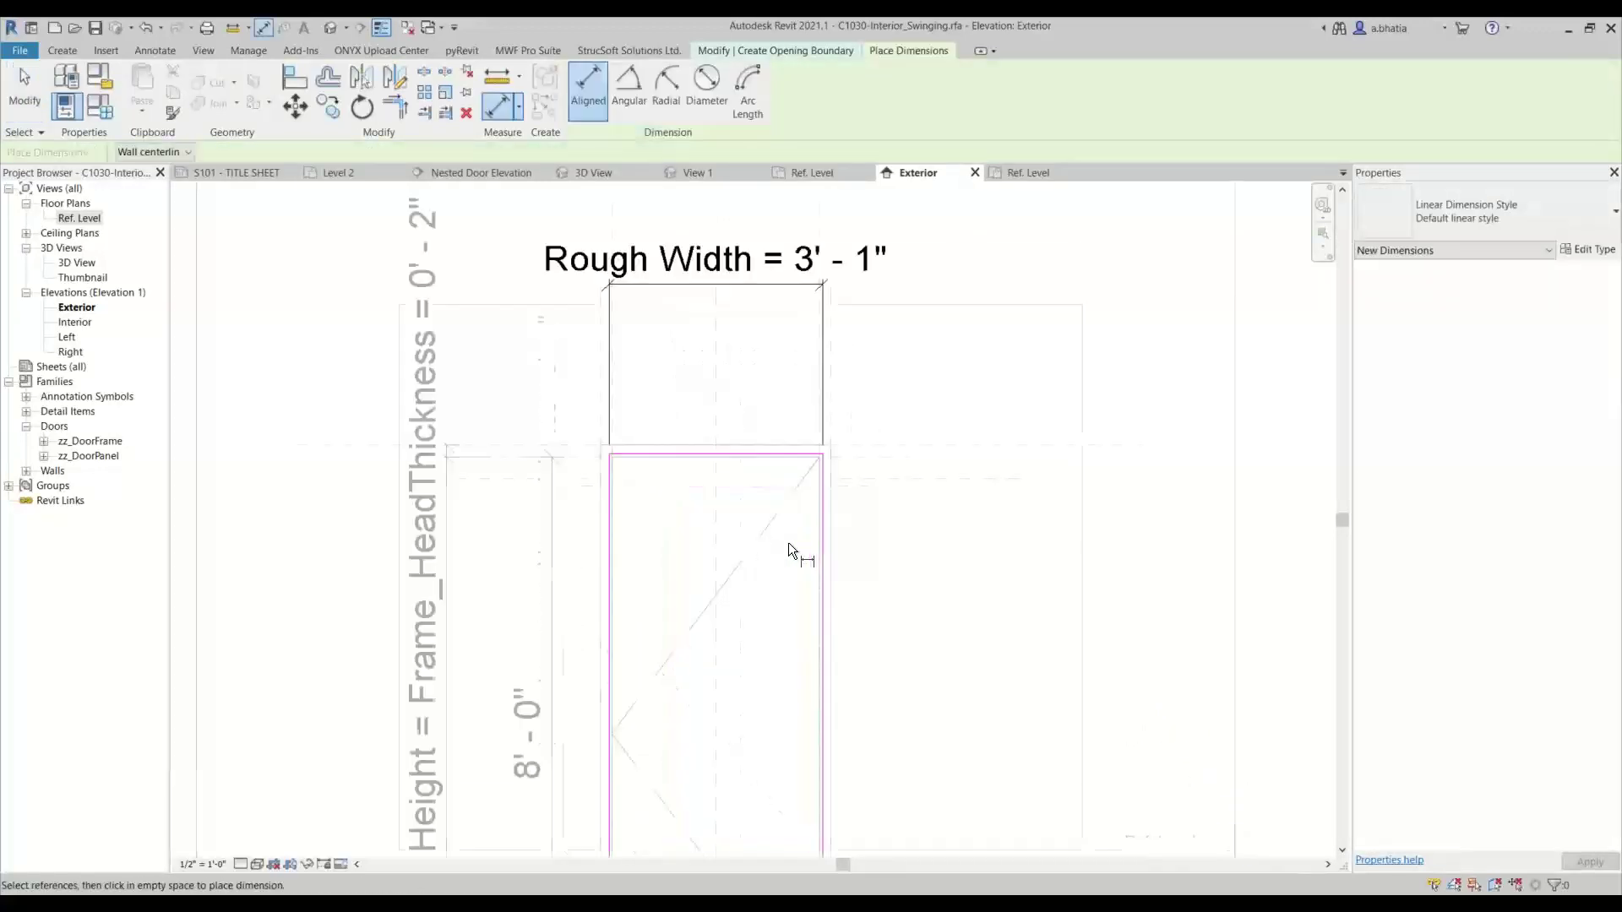
{"action": "scroll", "coordinate": [828, 494], "scroll_direction": "up", "scroll_amount": 2}
{"action": "left_click", "coordinate": [832, 484]}
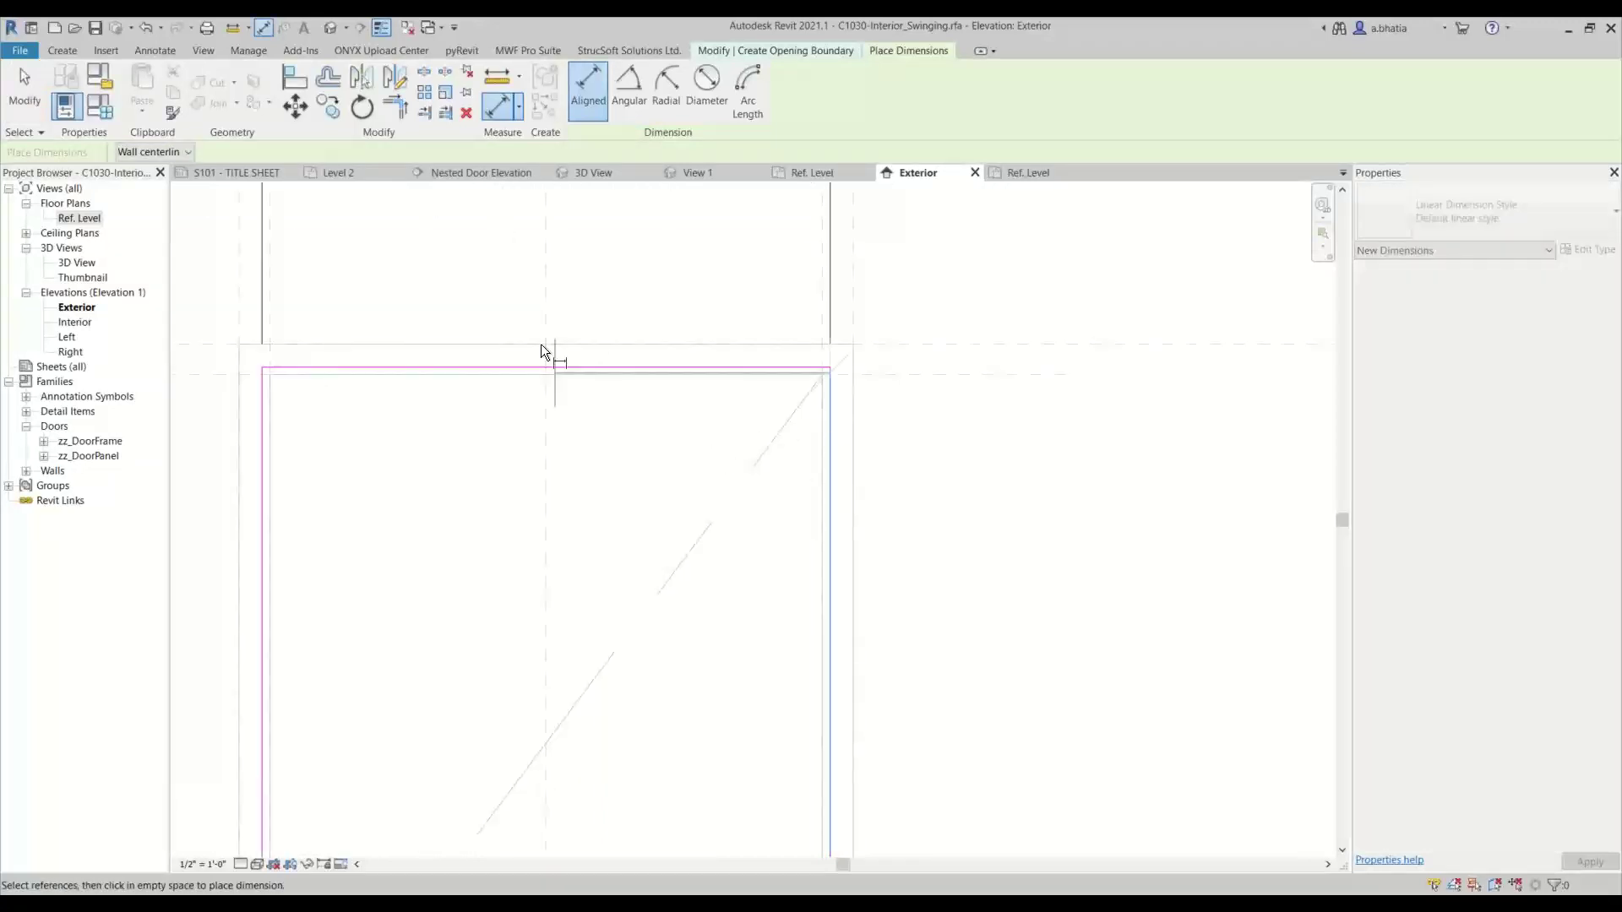
{"action": "left_click", "coordinate": [542, 281]}
{"action": "left_click", "coordinate": [262, 463]}
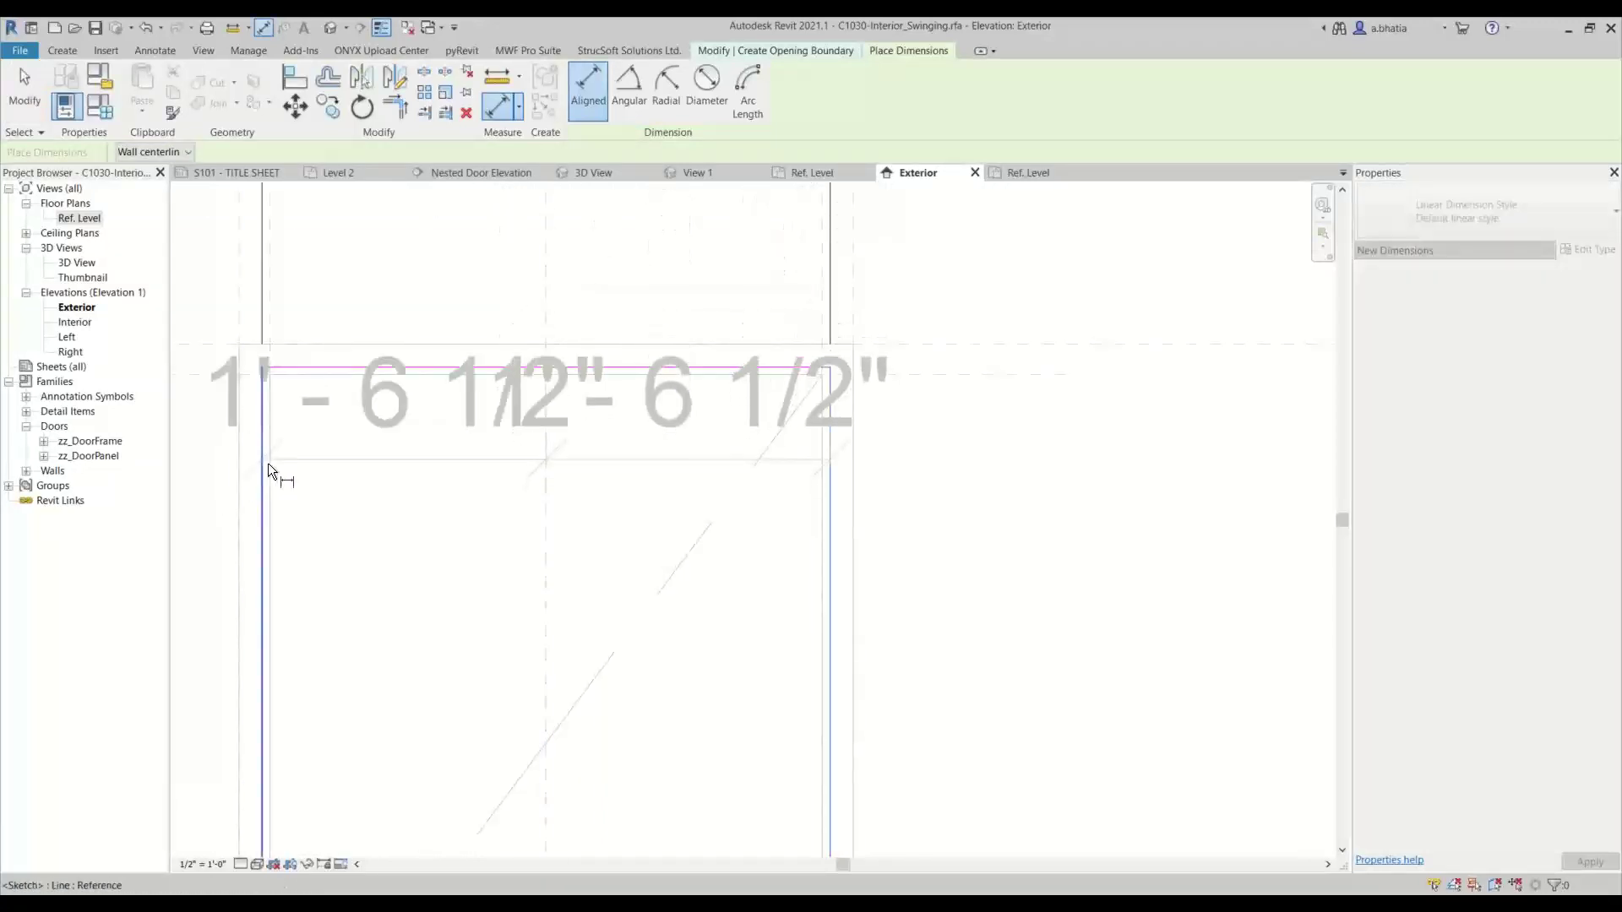
{"action": "scroll", "coordinate": [292, 594], "scroll_direction": "down", "scroll_amount": 2}
{"action": "scroll", "coordinate": [292, 594], "scroll_direction": "down", "scroll_amount": 1}
{"action": "middle_click_drag", "start_coordinate": [362, 623], "coordinate": [385, 797]}
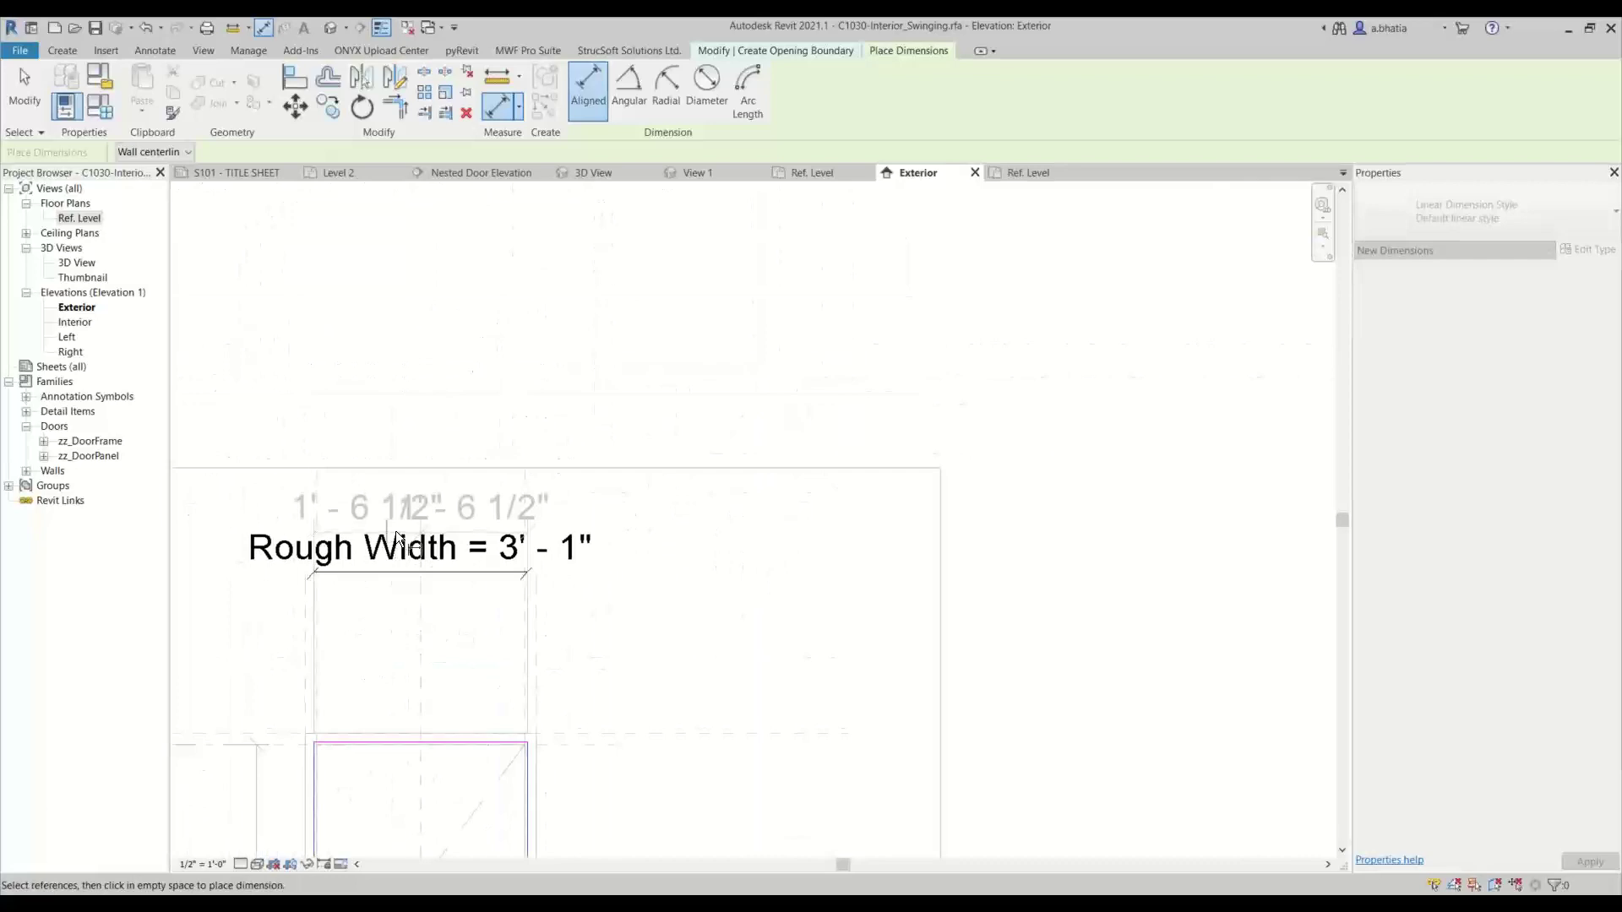
{"action": "left_click", "coordinate": [557, 503]}
{"action": "left_click", "coordinate": [423, 574]}
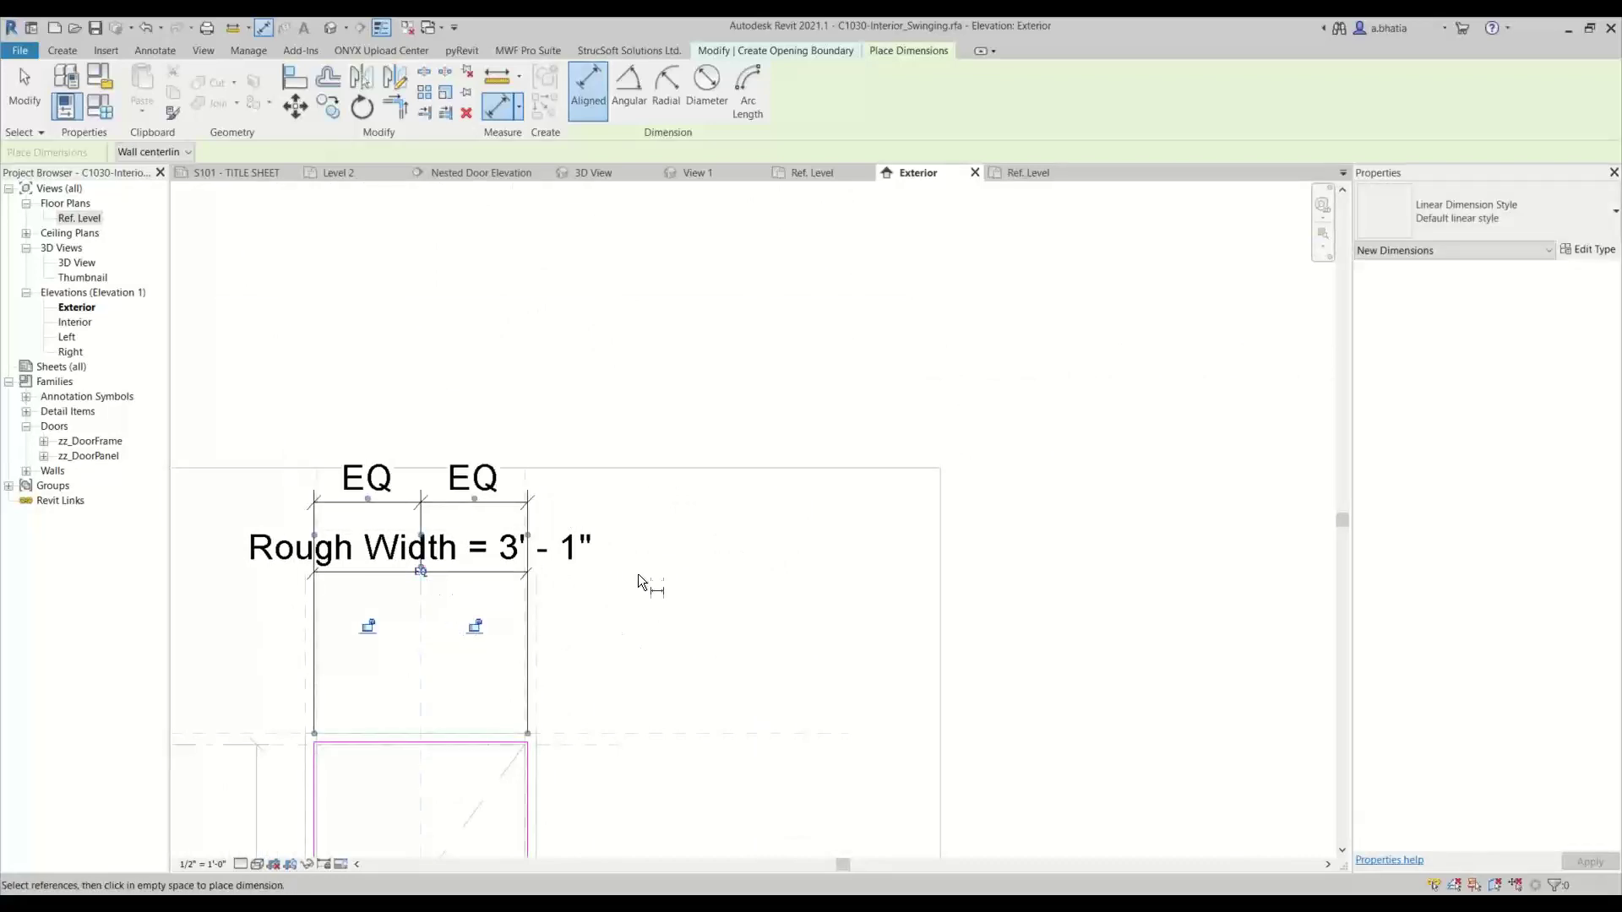
{"action": "scroll", "coordinate": [637, 575], "scroll_direction": "down", "scroll_amount": 2}
{"action": "middle_click_drag", "start_coordinate": [668, 557], "coordinate": [723, 482]}
{"action": "key", "text": "Escape"}
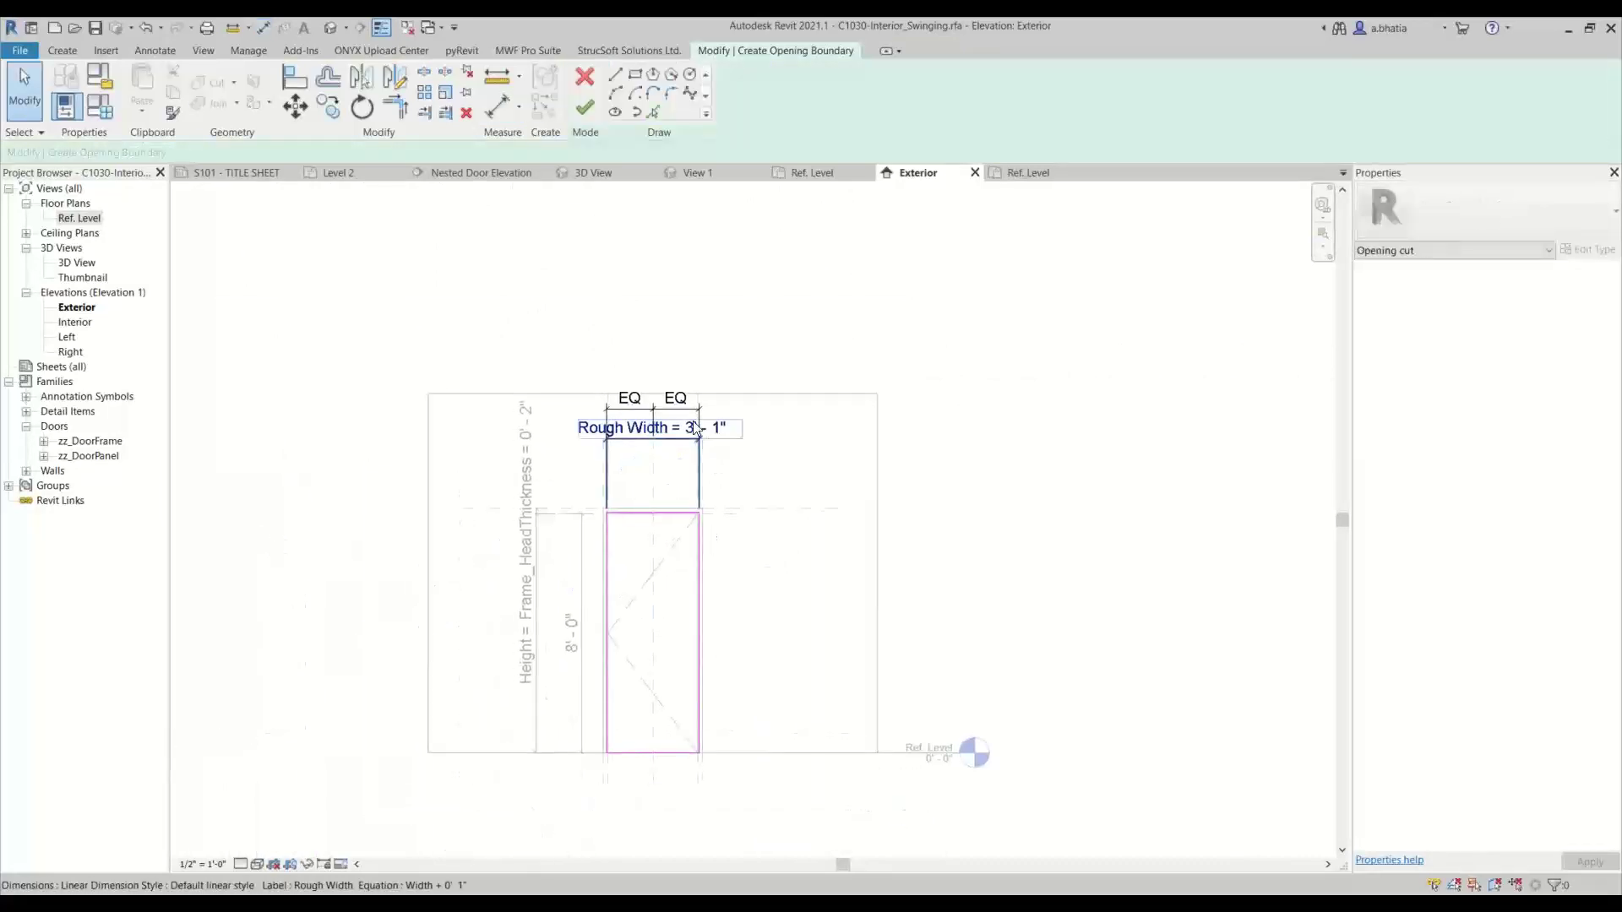
Dimension the opening's height from the Ref. Level to its top sketch line, placing the dimension beside the right jamb.
{"action": "middle_click_drag", "start_coordinate": [710, 699], "coordinate": [574, 640]}
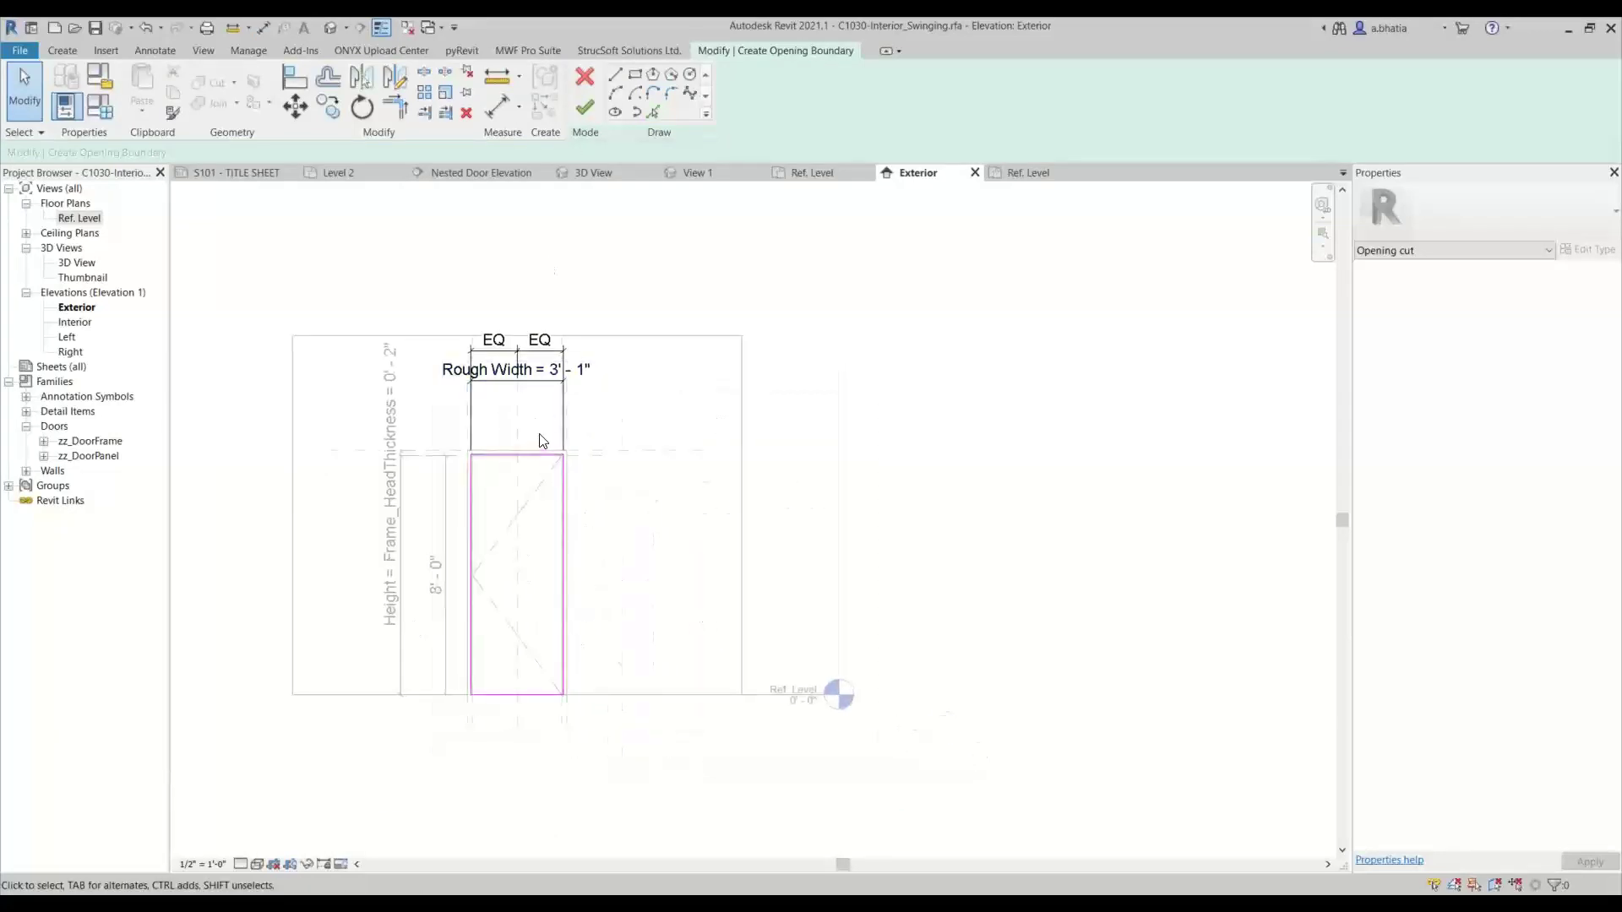
{"action": "key", "text": "d"}
{"action": "key", "text": "i"}
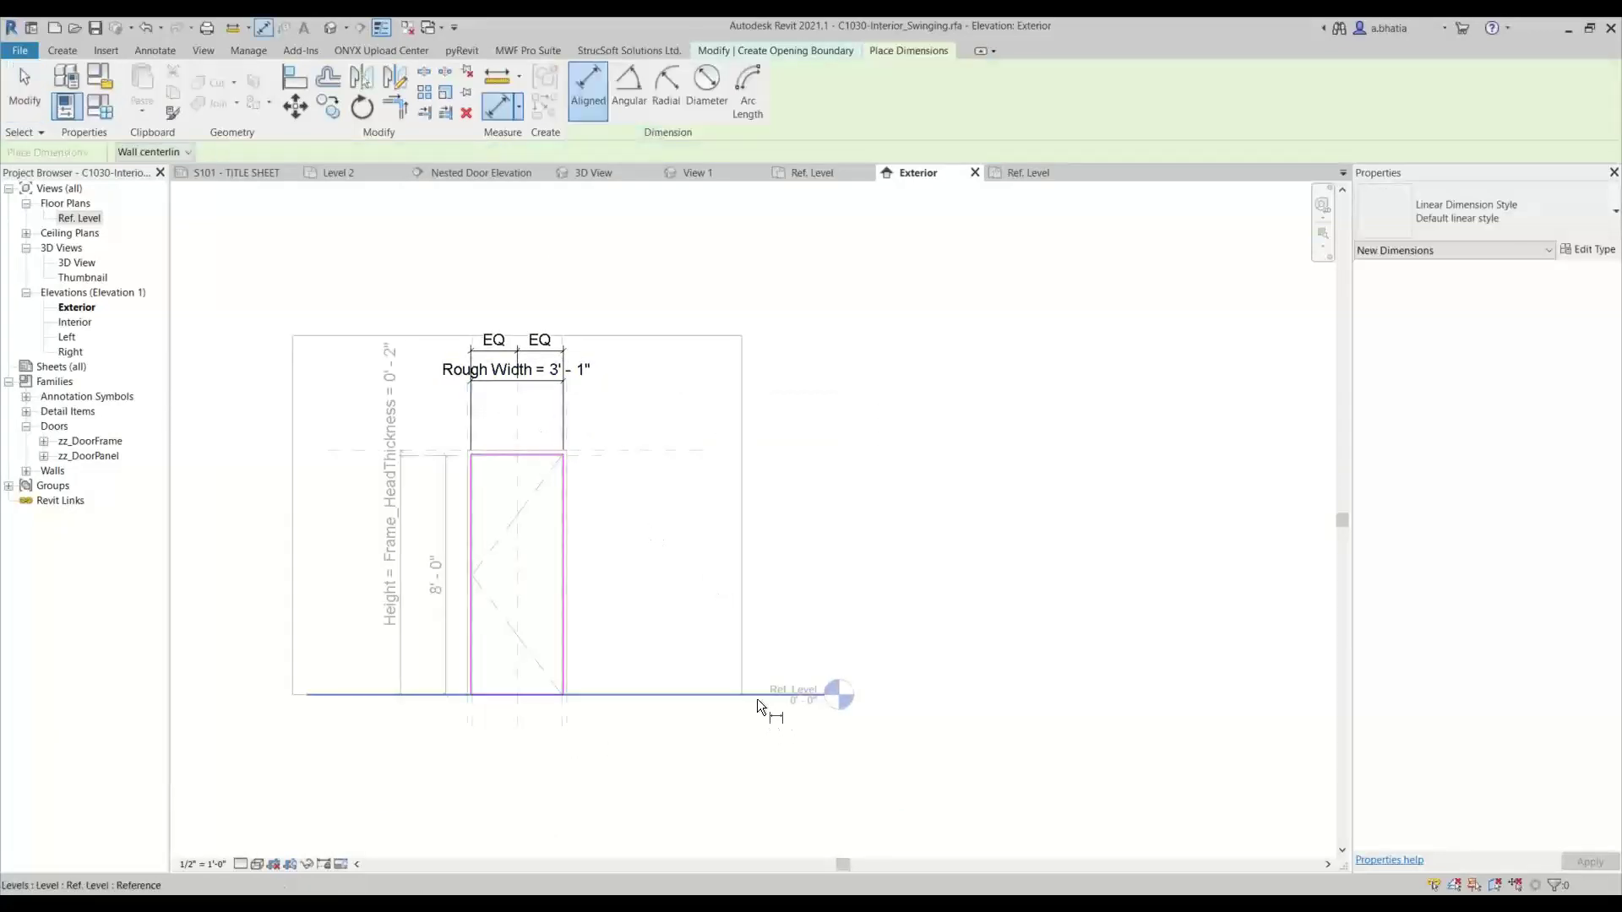
{"action": "scroll", "coordinate": [566, 441], "scroll_direction": "up", "scroll_amount": 5}
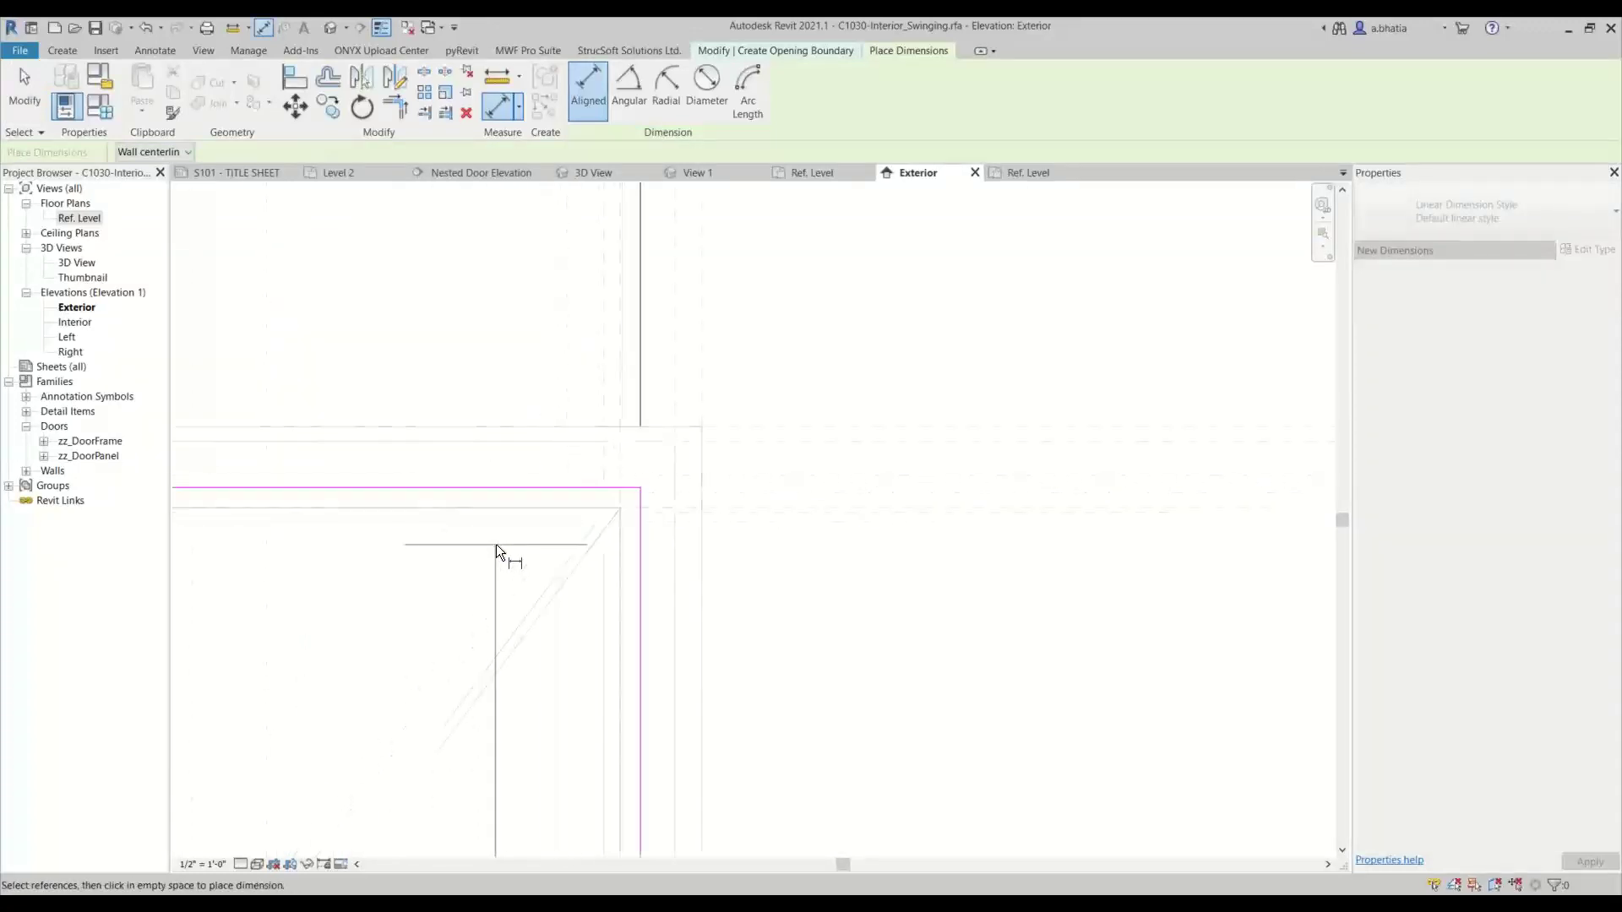
{"action": "scroll", "coordinate": [519, 448], "scroll_direction": "down", "scroll_amount": 4}
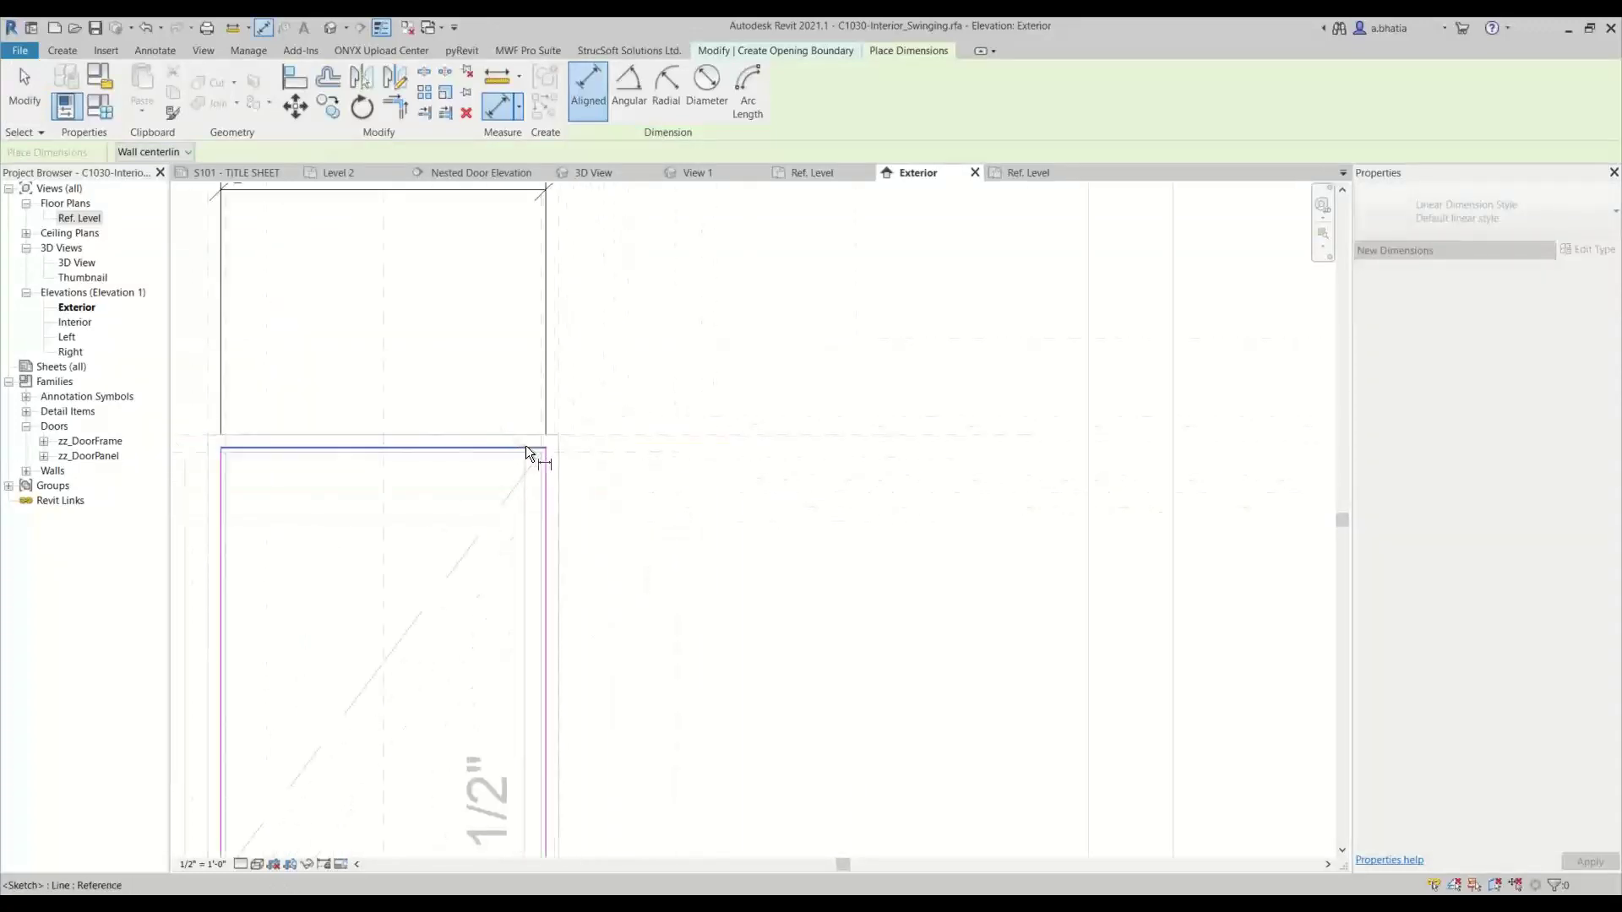
{"action": "scroll", "coordinate": [525, 452], "scroll_direction": "down", "scroll_amount": 4}
{"action": "left_click", "coordinate": [616, 481]}
{"action": "scroll", "coordinate": [681, 616], "scroll_direction": "up", "scroll_amount": 3}
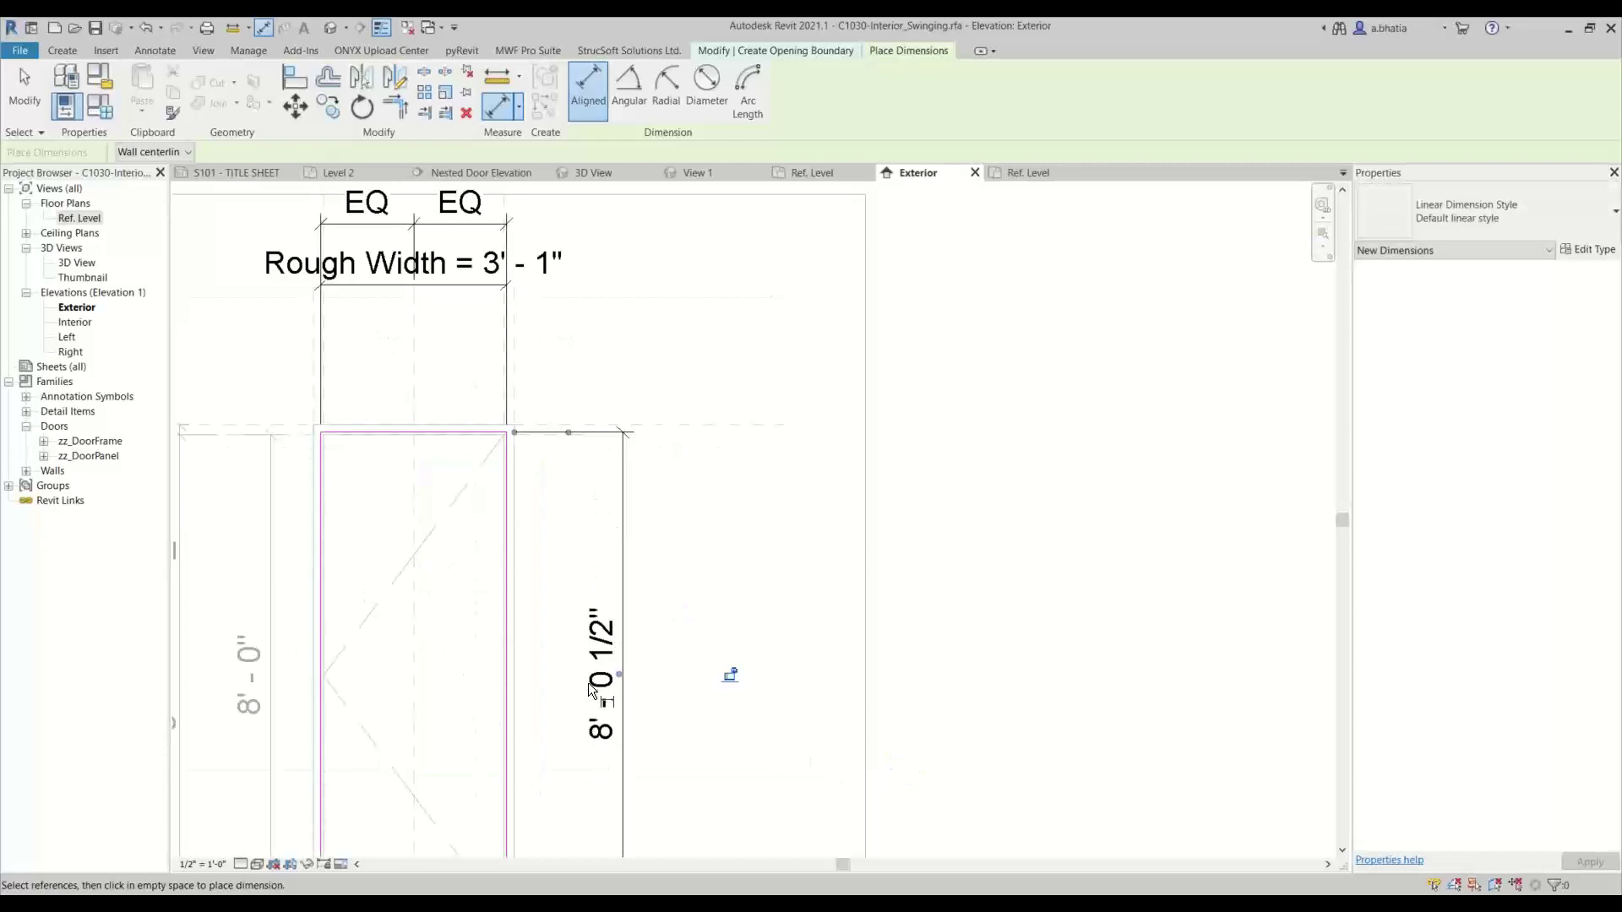
{"action": "key", "text": "Escape"}
Label the opening's vertical dimension with the Rough Height parameter.
{"action": "left_click", "coordinate": [621, 507]}
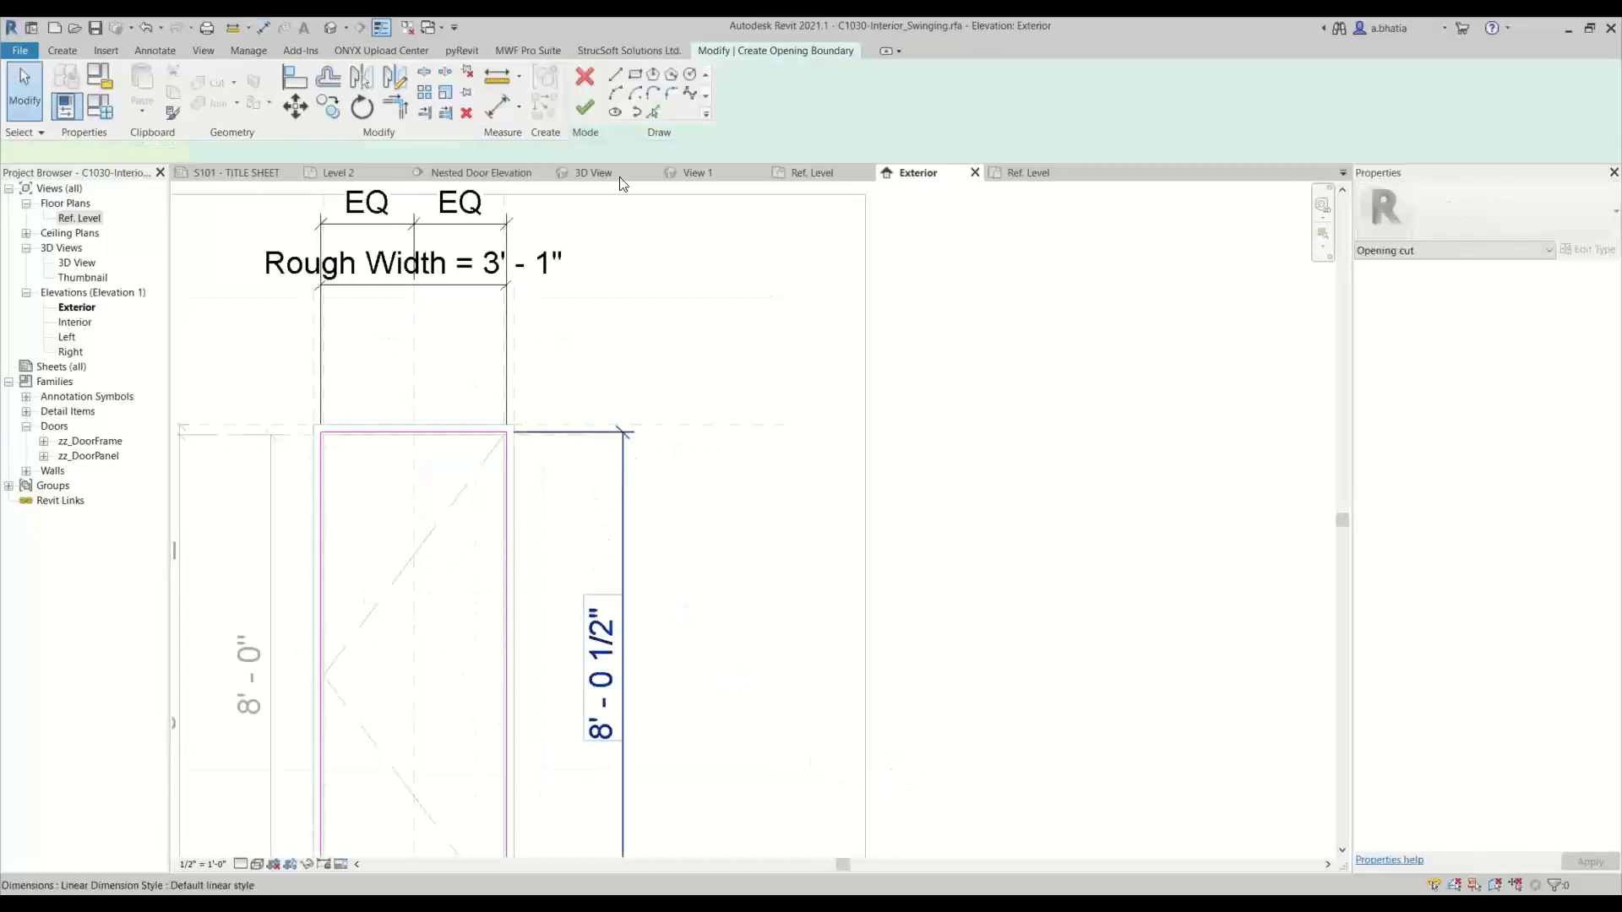
{"action": "left_click", "coordinate": [702, 88]}
{"action": "scroll", "coordinate": [723, 253], "scroll_direction": "down", "scroll_amount": 3}
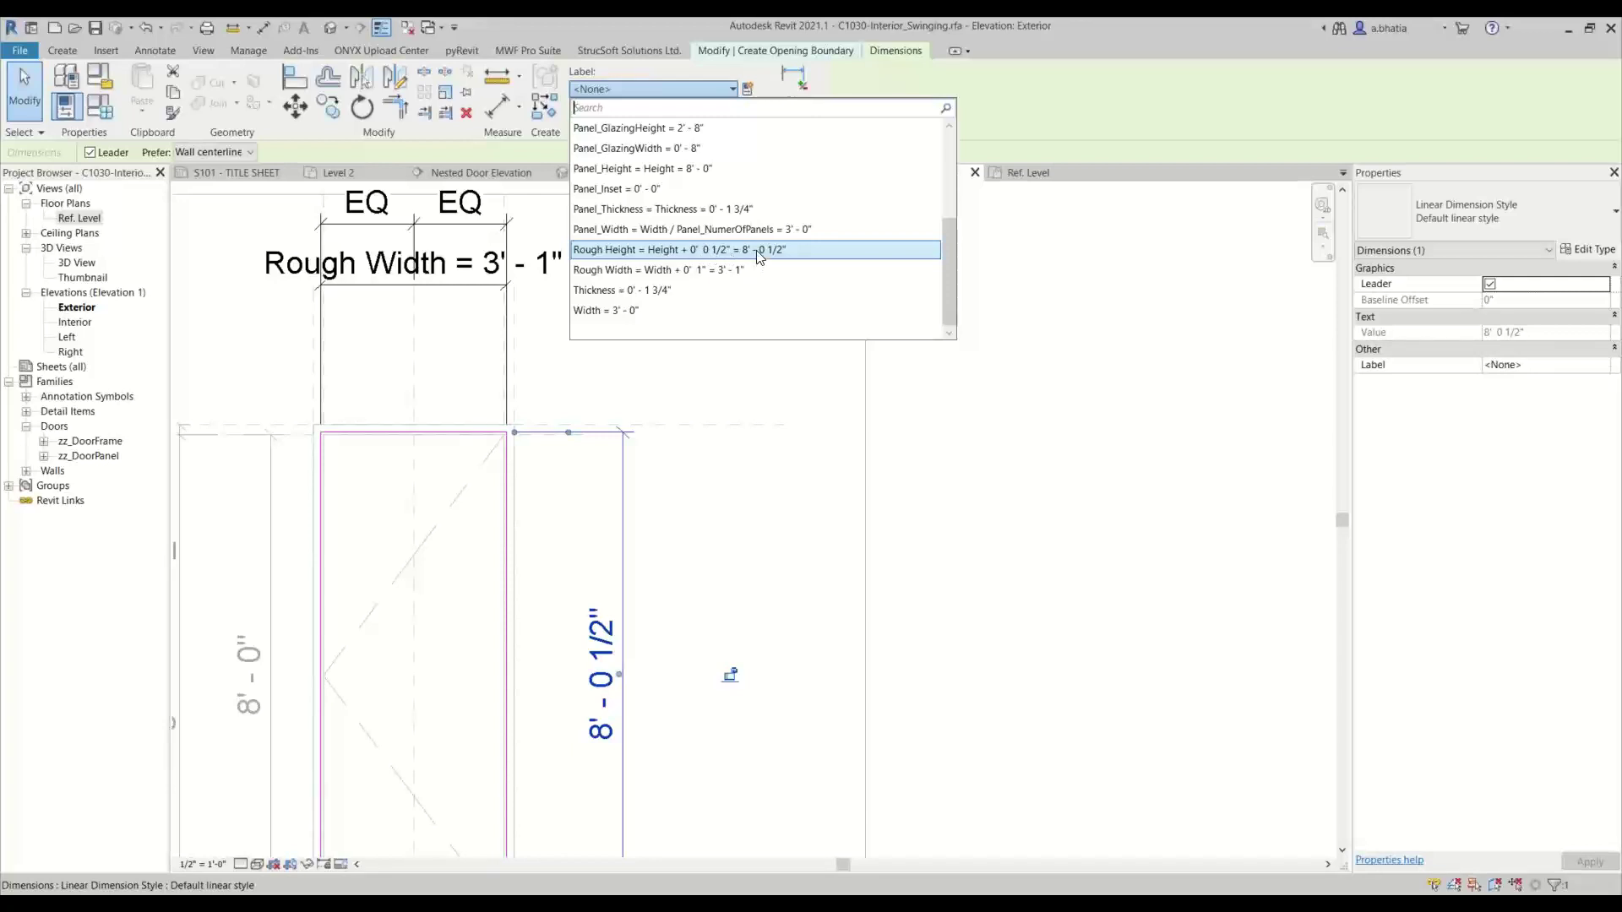
{"action": "key", "text": "Return"}
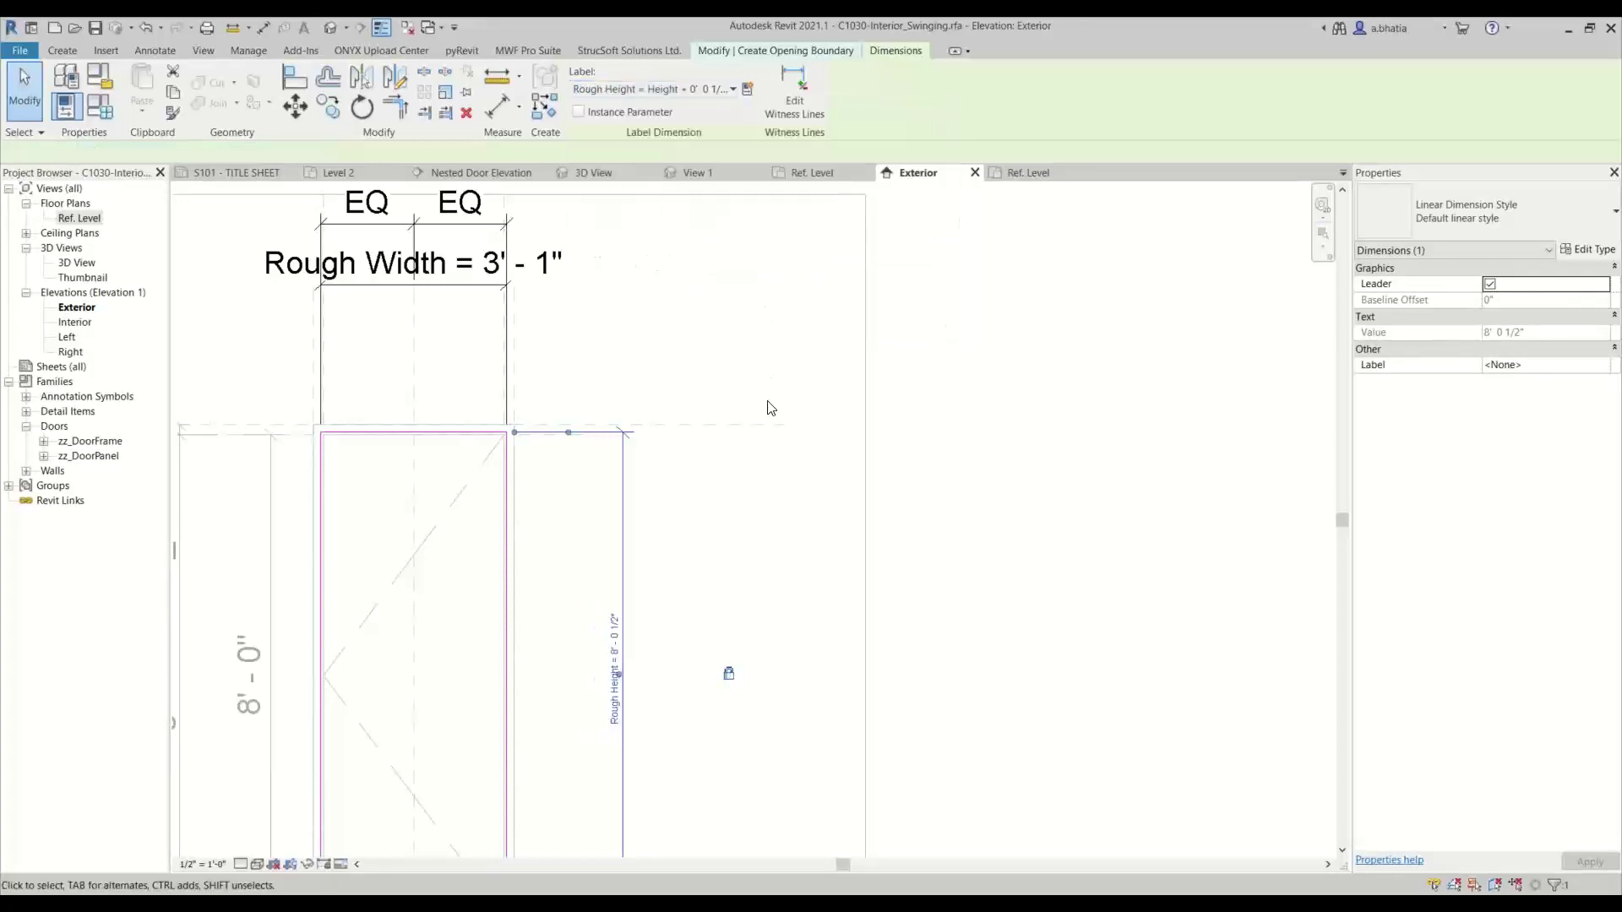
{"action": "scroll", "coordinate": [764, 405], "scroll_direction": "down", "scroll_amount": 3}
{"action": "left_click", "coordinate": [736, 469]}
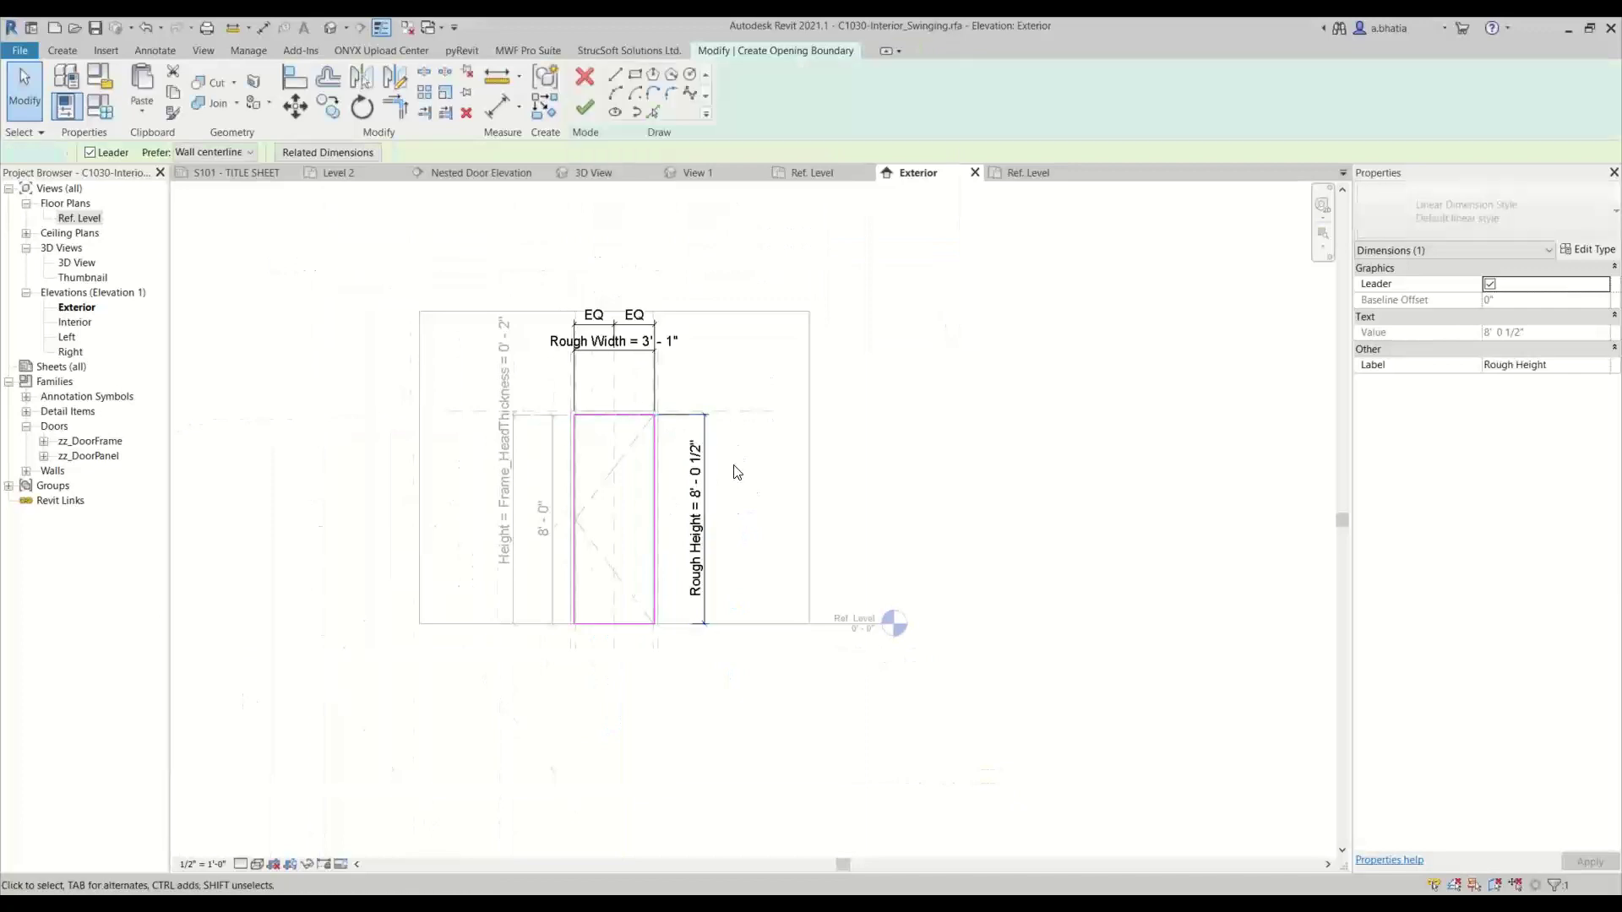
Finish the opening boundary sketch and load the door family into Residential Birches.rvt.
{"action": "left_click", "coordinate": [584, 108]}
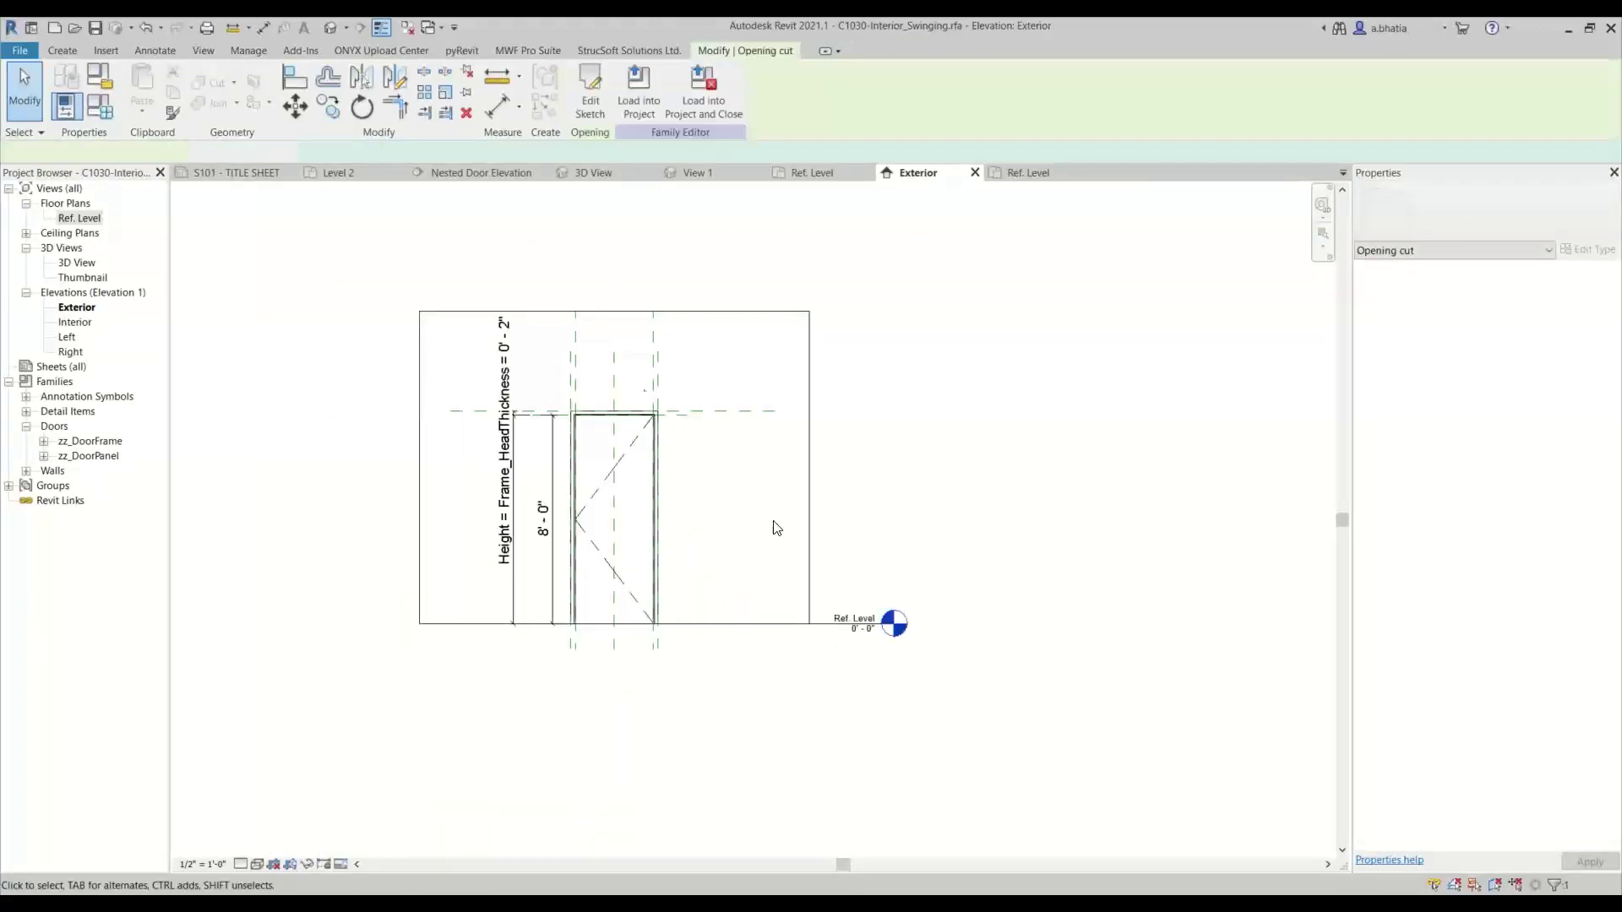
{"action": "left_click", "coordinate": [642, 87]}
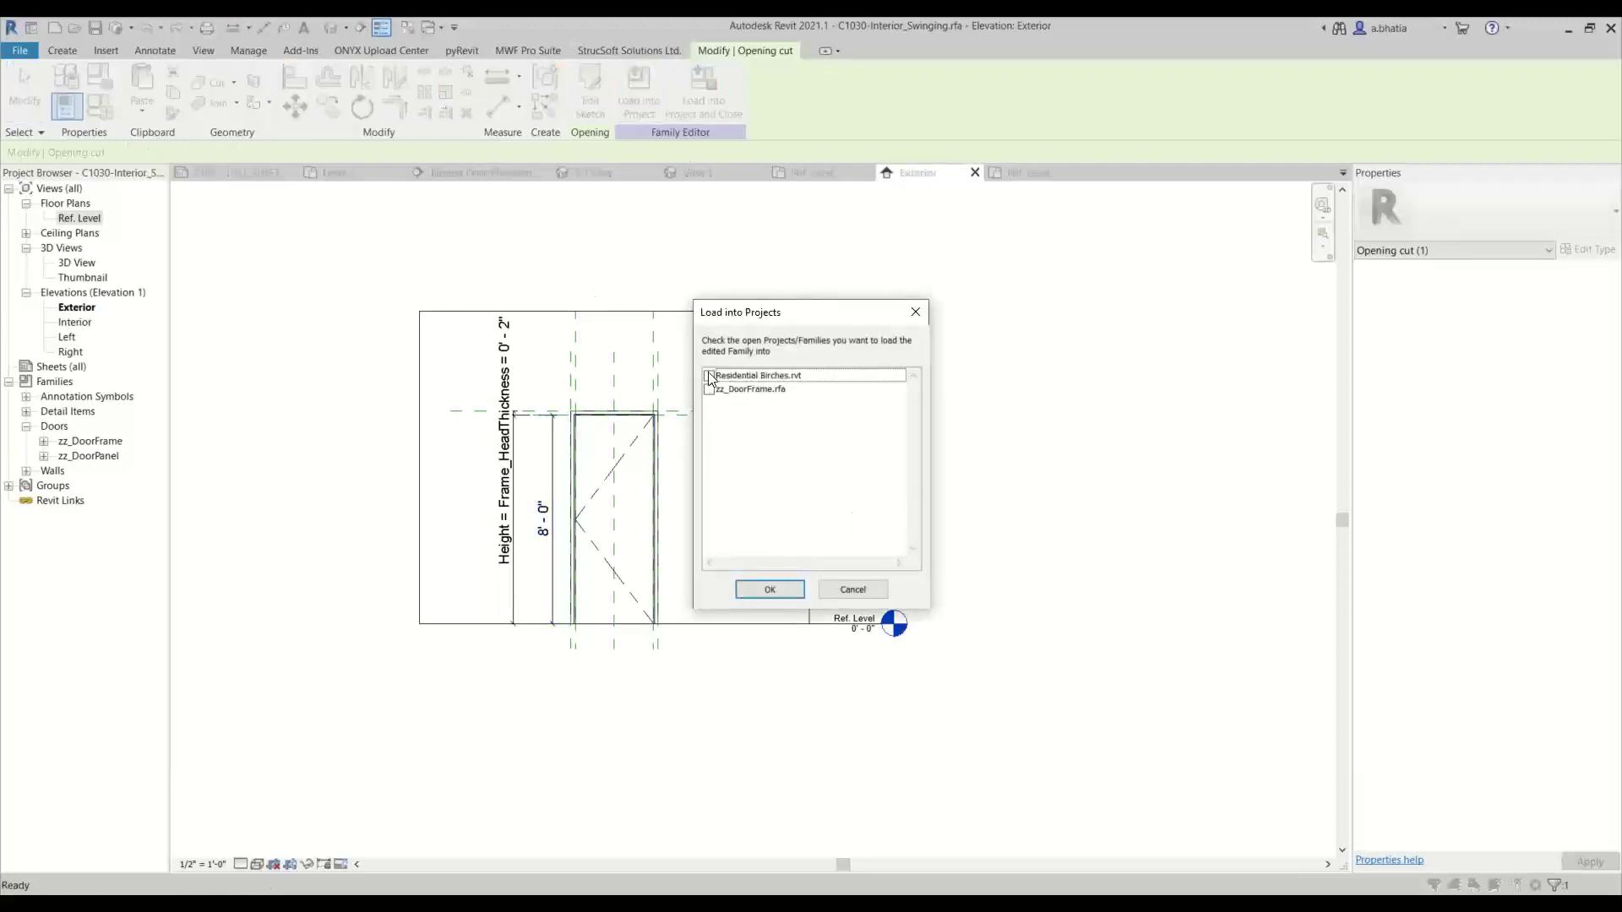
{"action": "left_click", "coordinate": [709, 377]}
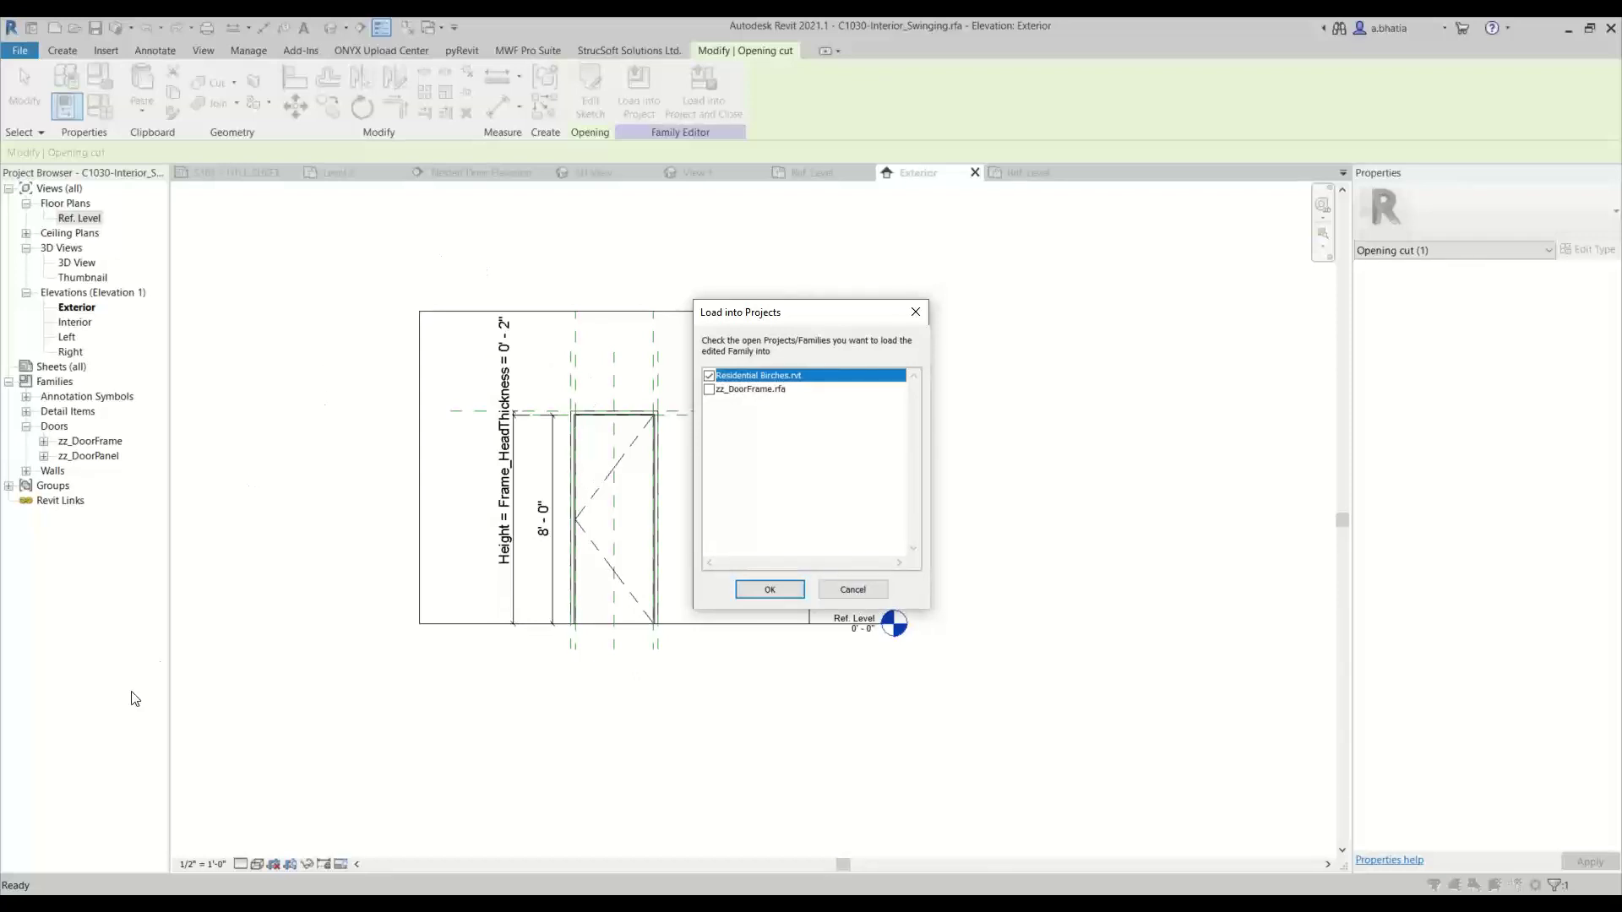
{"action": "left_click", "coordinate": [770, 589]}
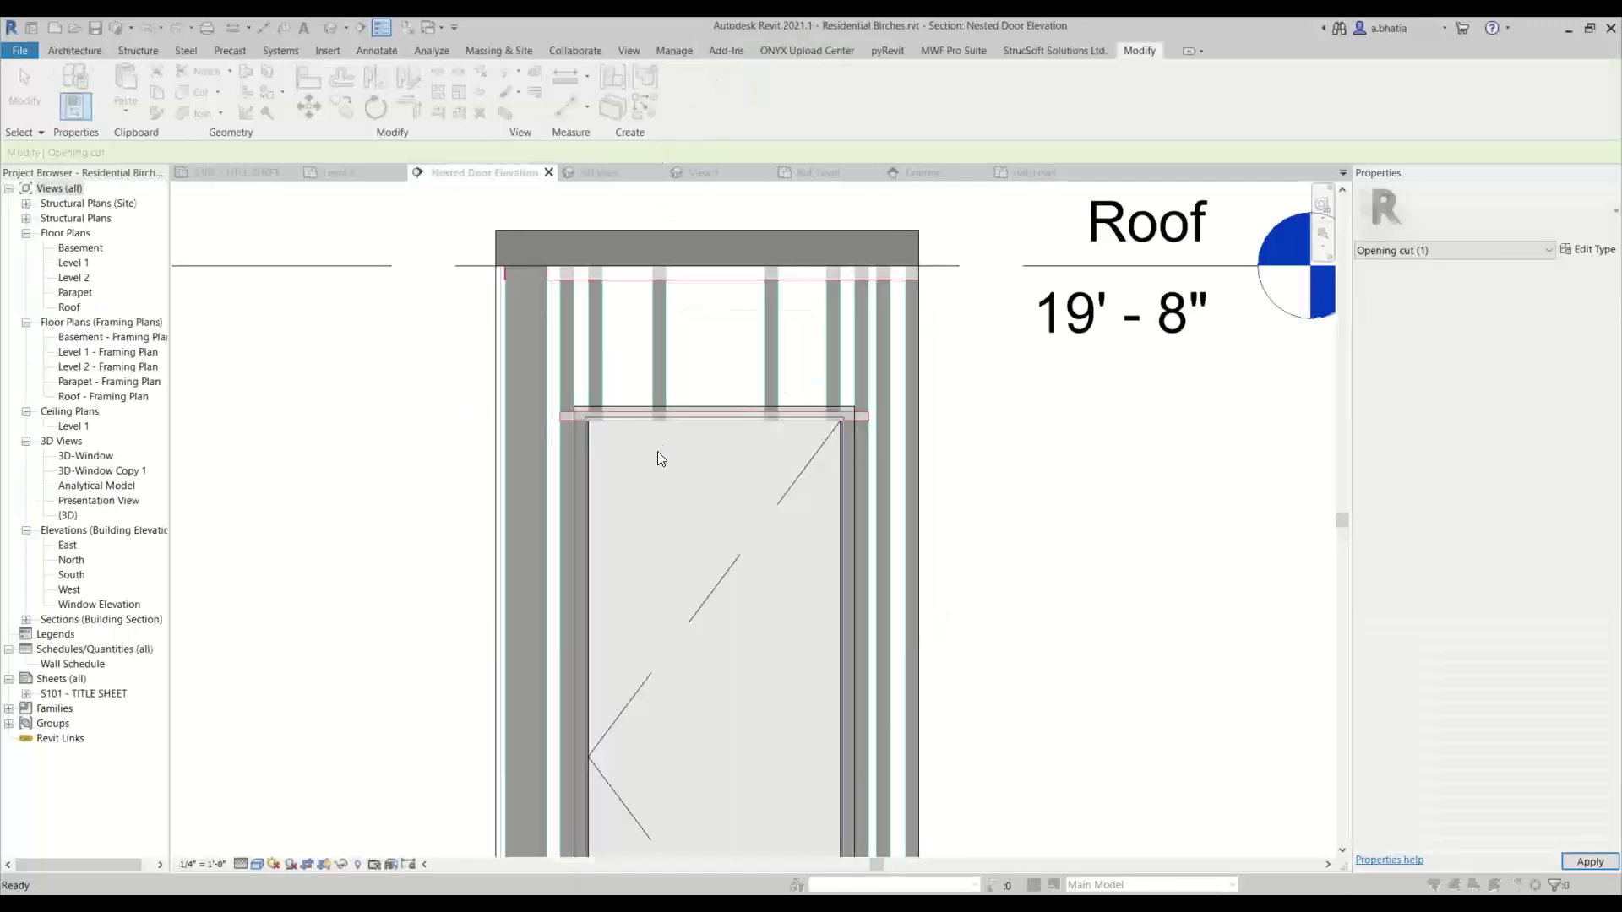
{"action": "left_click", "coordinate": [670, 467]}
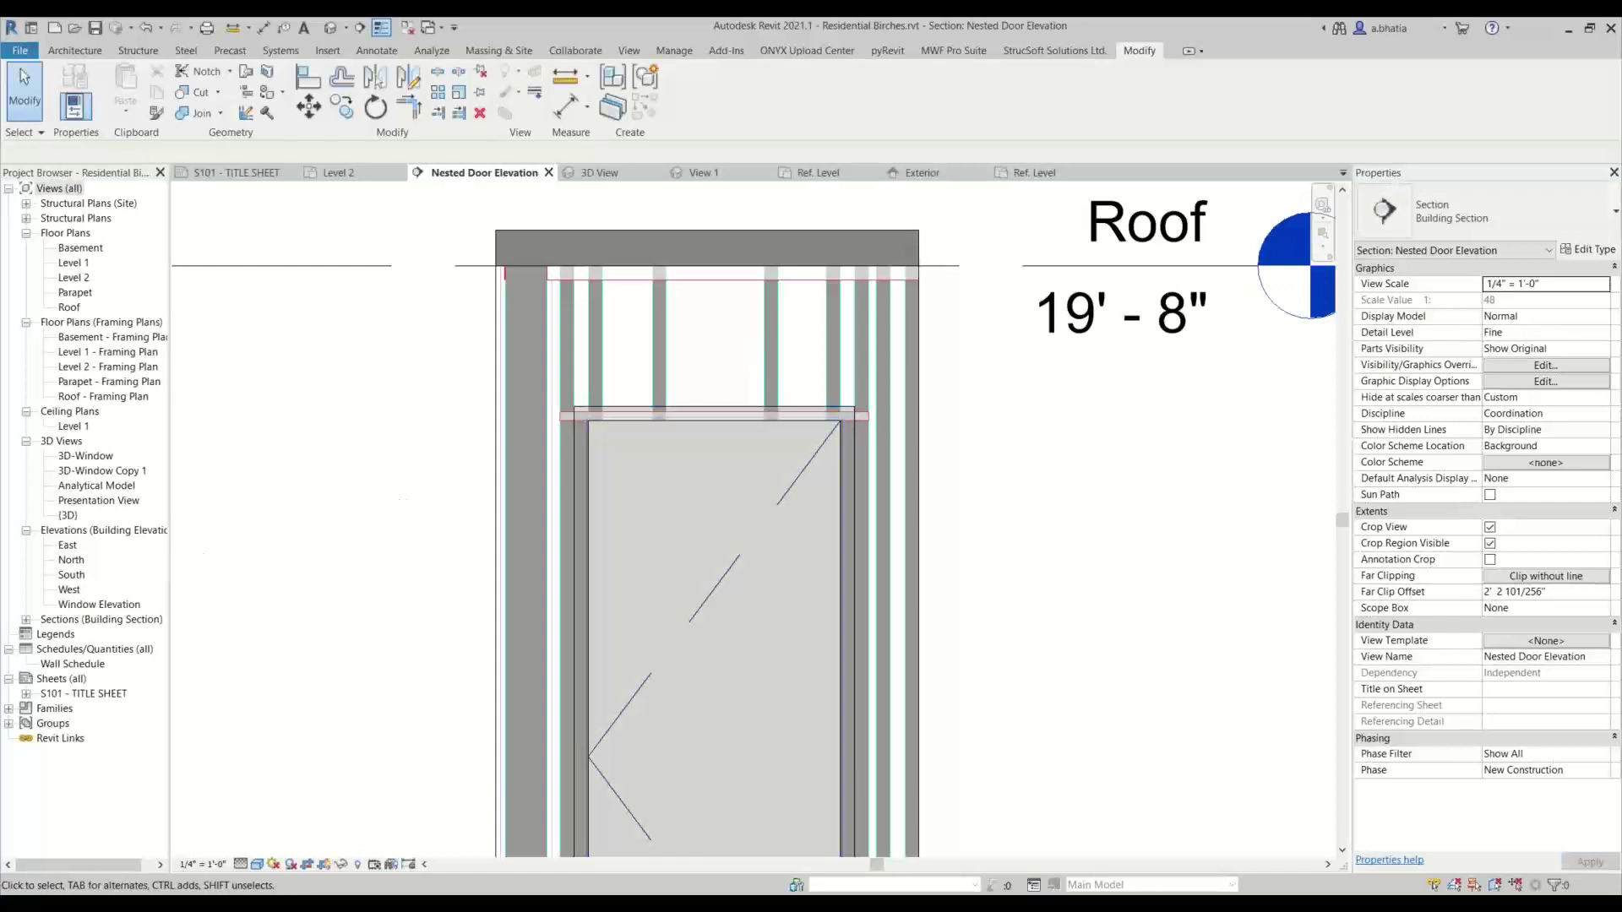
Regenerate the wall framing in the Nested Door Elevation view from a stud above the door header.
{"action": "left_click", "coordinate": [770, 337]}
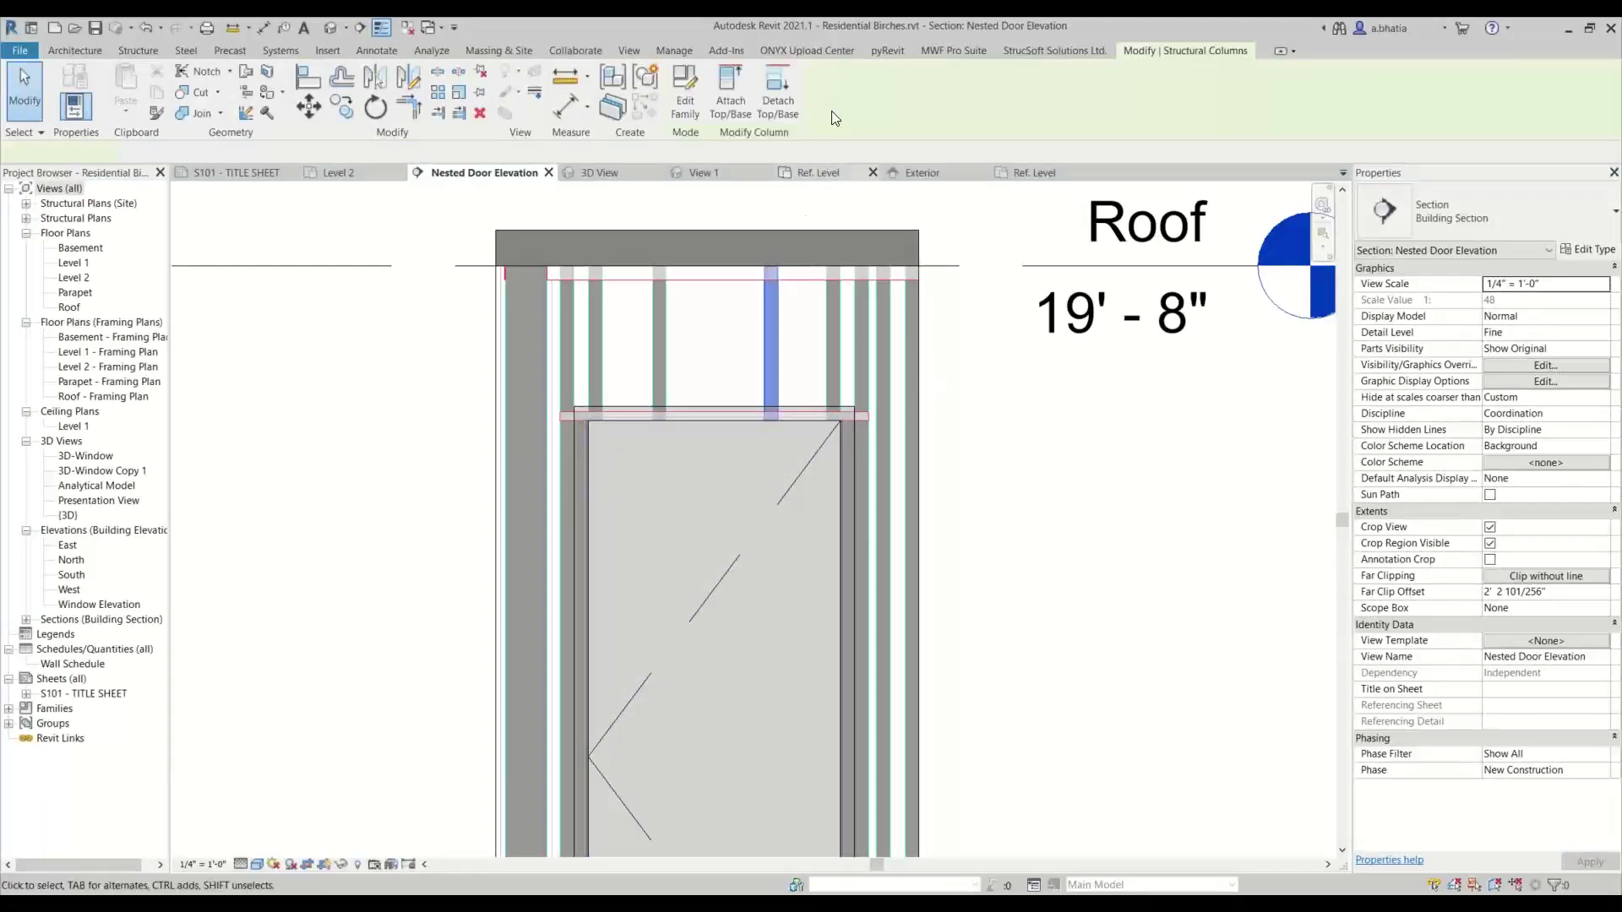
{"action": "left_click", "coordinate": [930, 48]}
{"action": "left_click", "coordinate": [928, 91]}
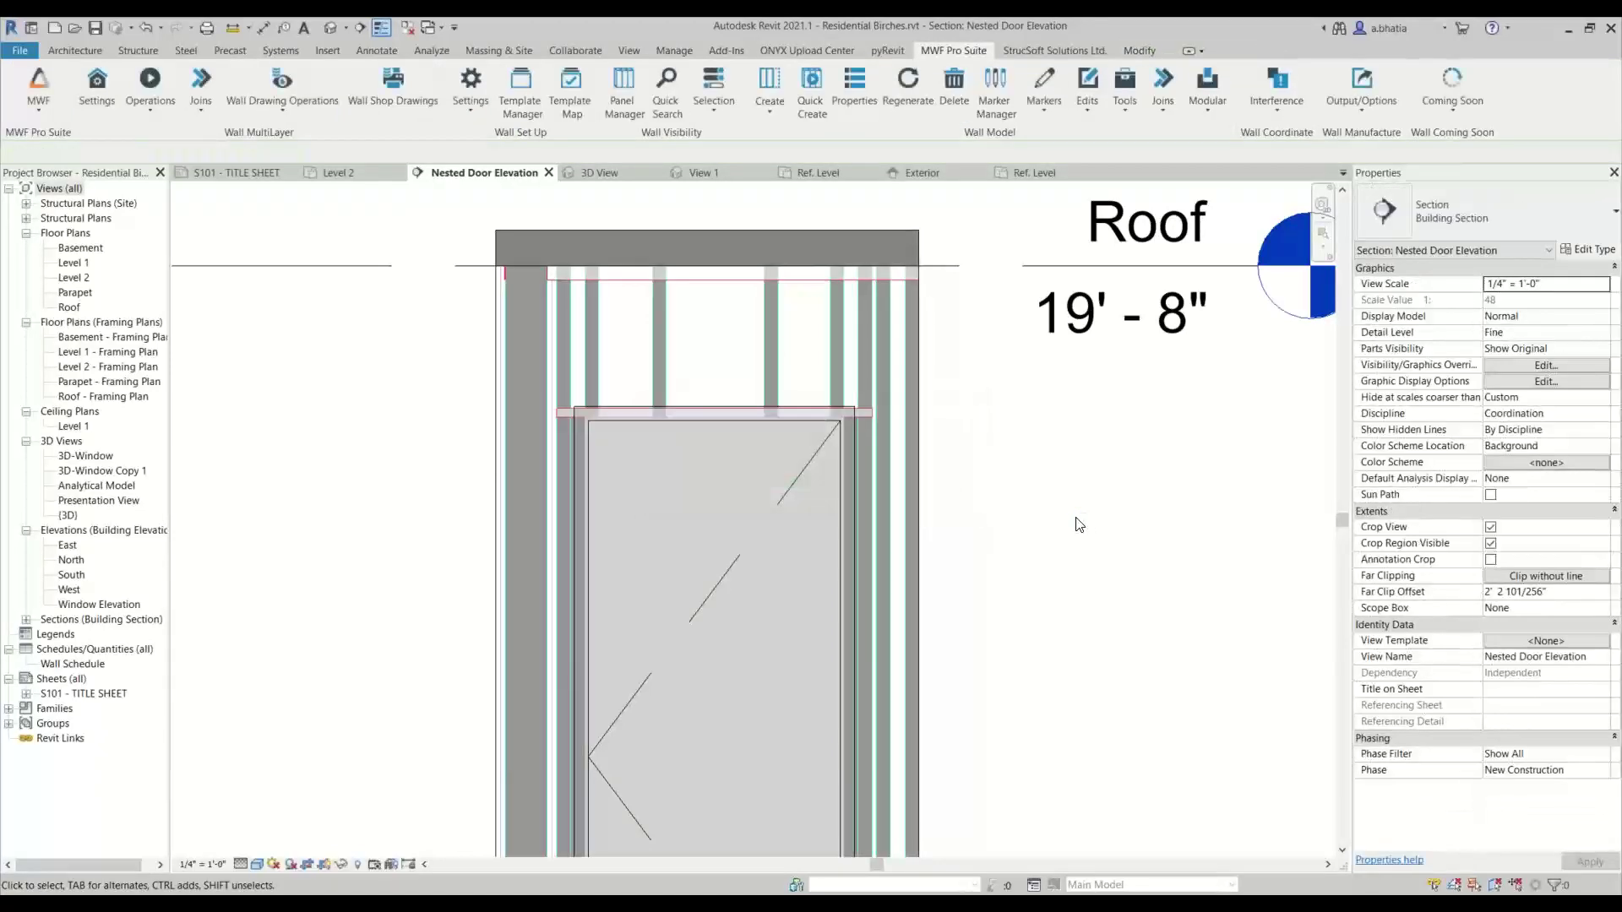
Hide the door in the Nested Door Elevation view to expose the framed opening behind it.
{"action": "scroll", "coordinate": [854, 413], "scroll_direction": "up", "scroll_amount": 4}
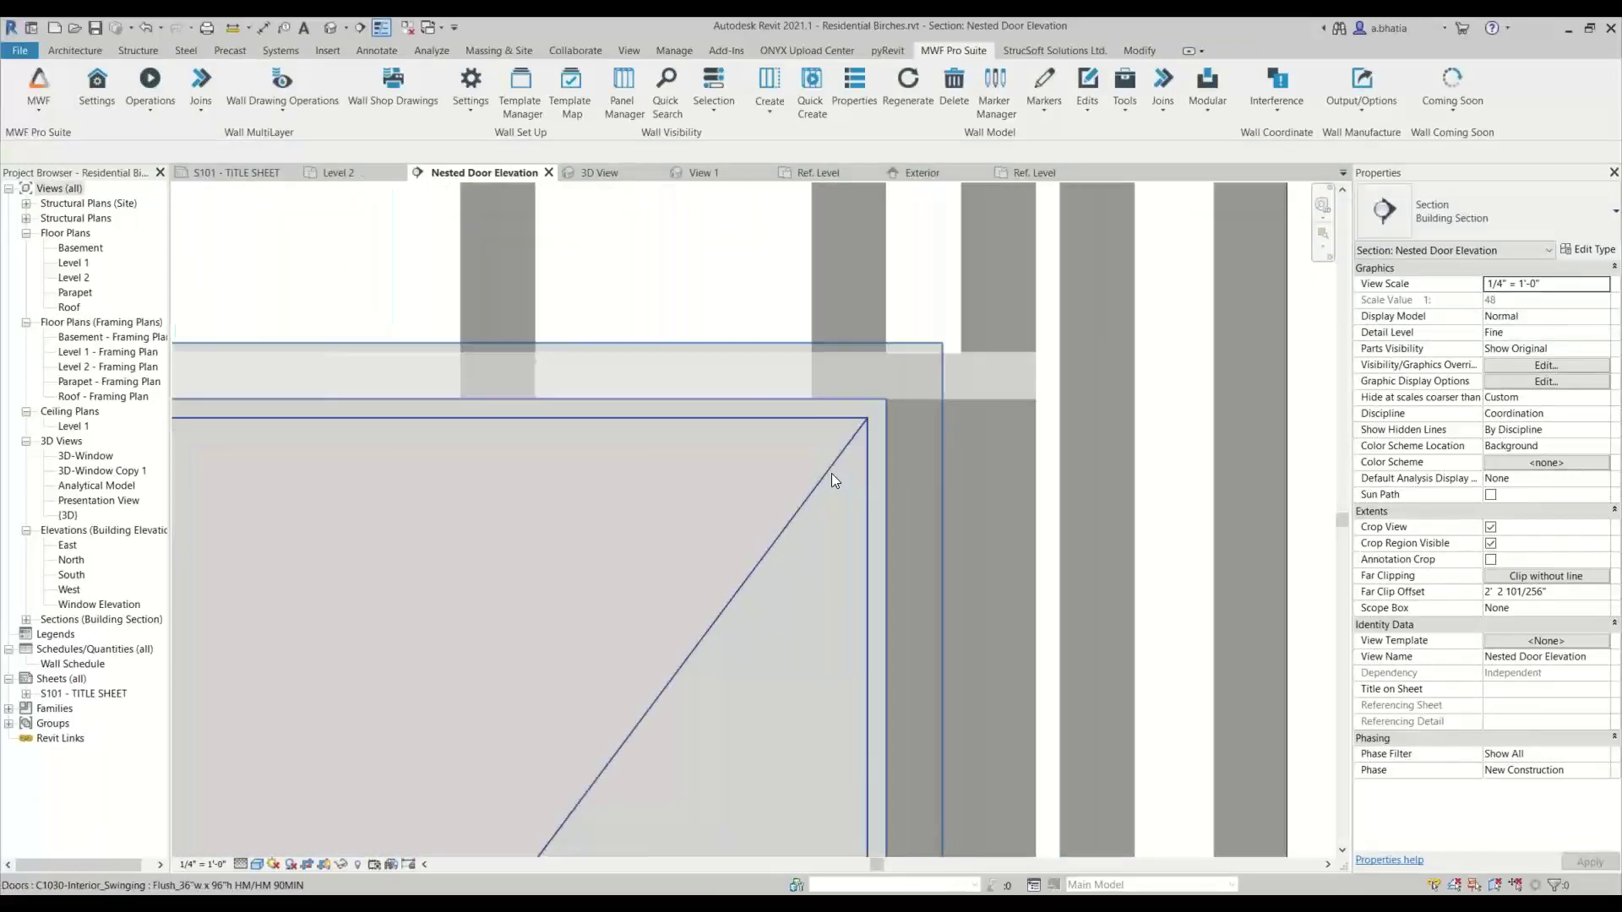
{"action": "scroll", "coordinate": [896, 372], "scroll_direction": "up", "scroll_amount": 3}
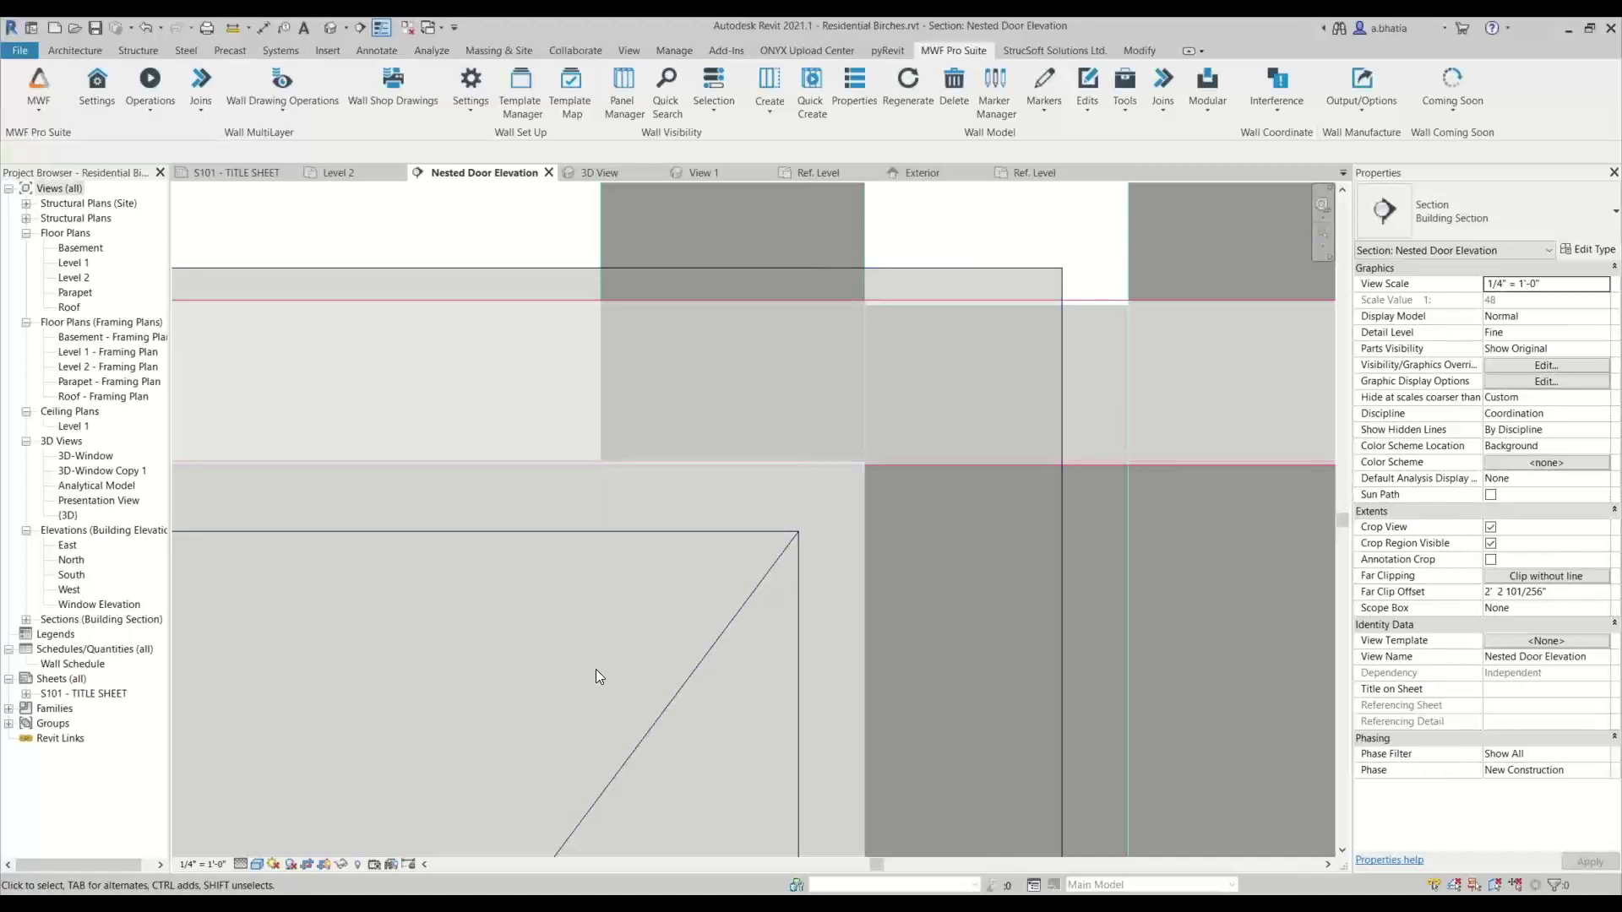
{"action": "scroll", "coordinate": [596, 677], "scroll_direction": "down", "scroll_amount": 3}
{"action": "middle_click_drag", "start_coordinate": [637, 814], "coordinate": [818, 509]}
{"action": "scroll", "coordinate": [732, 642], "scroll_direction": "up", "scroll_amount": 2}
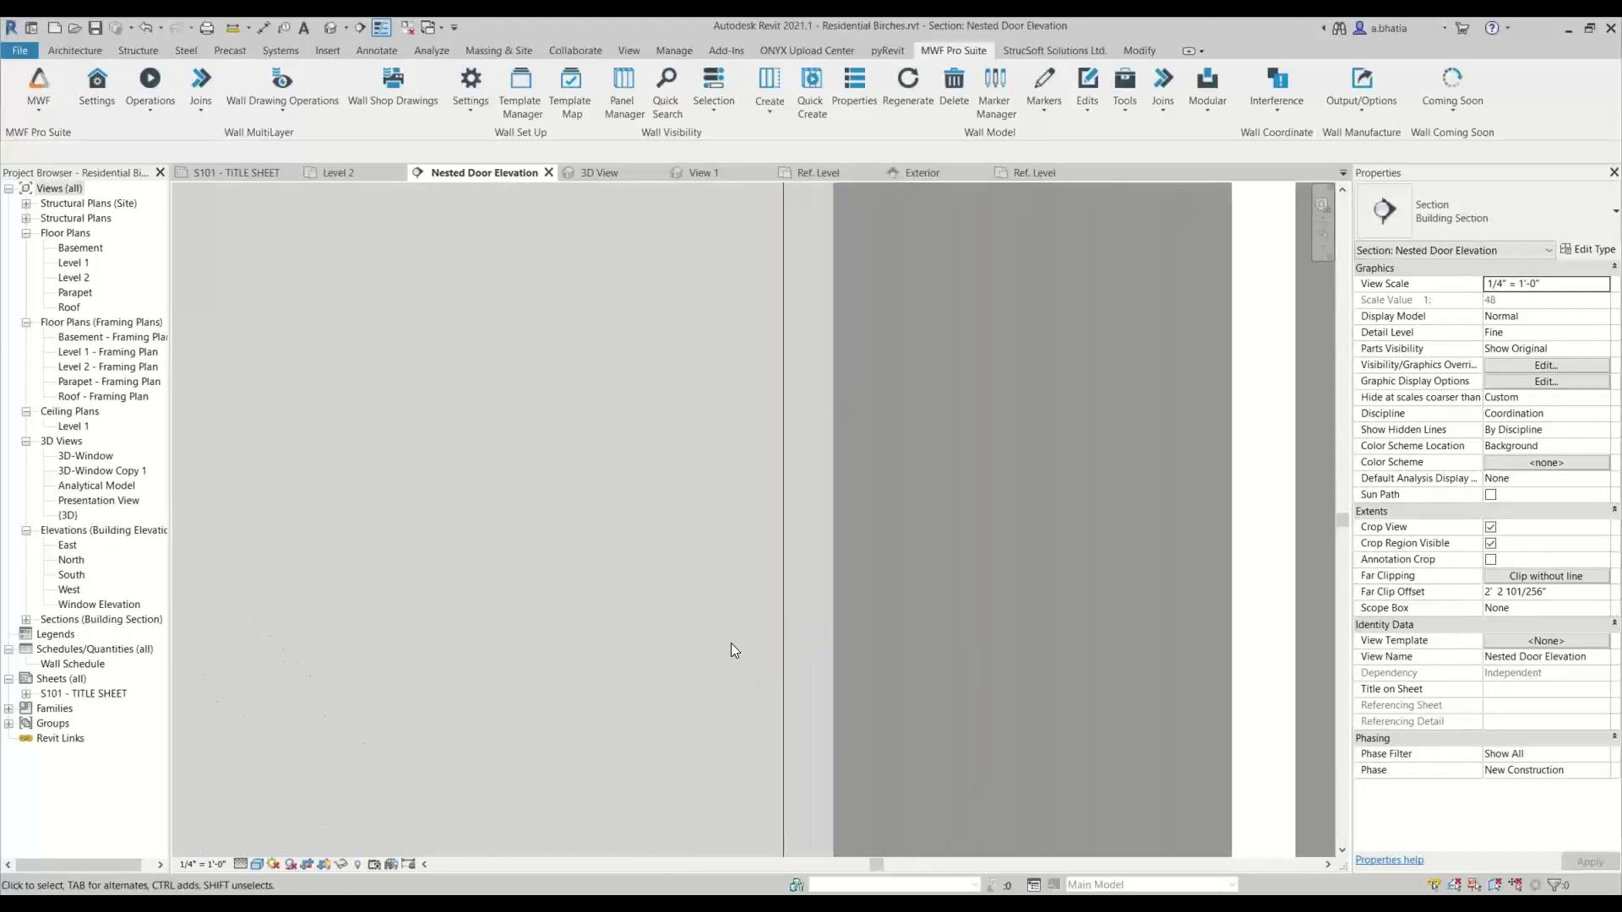
{"action": "left_click", "coordinate": [791, 583]}
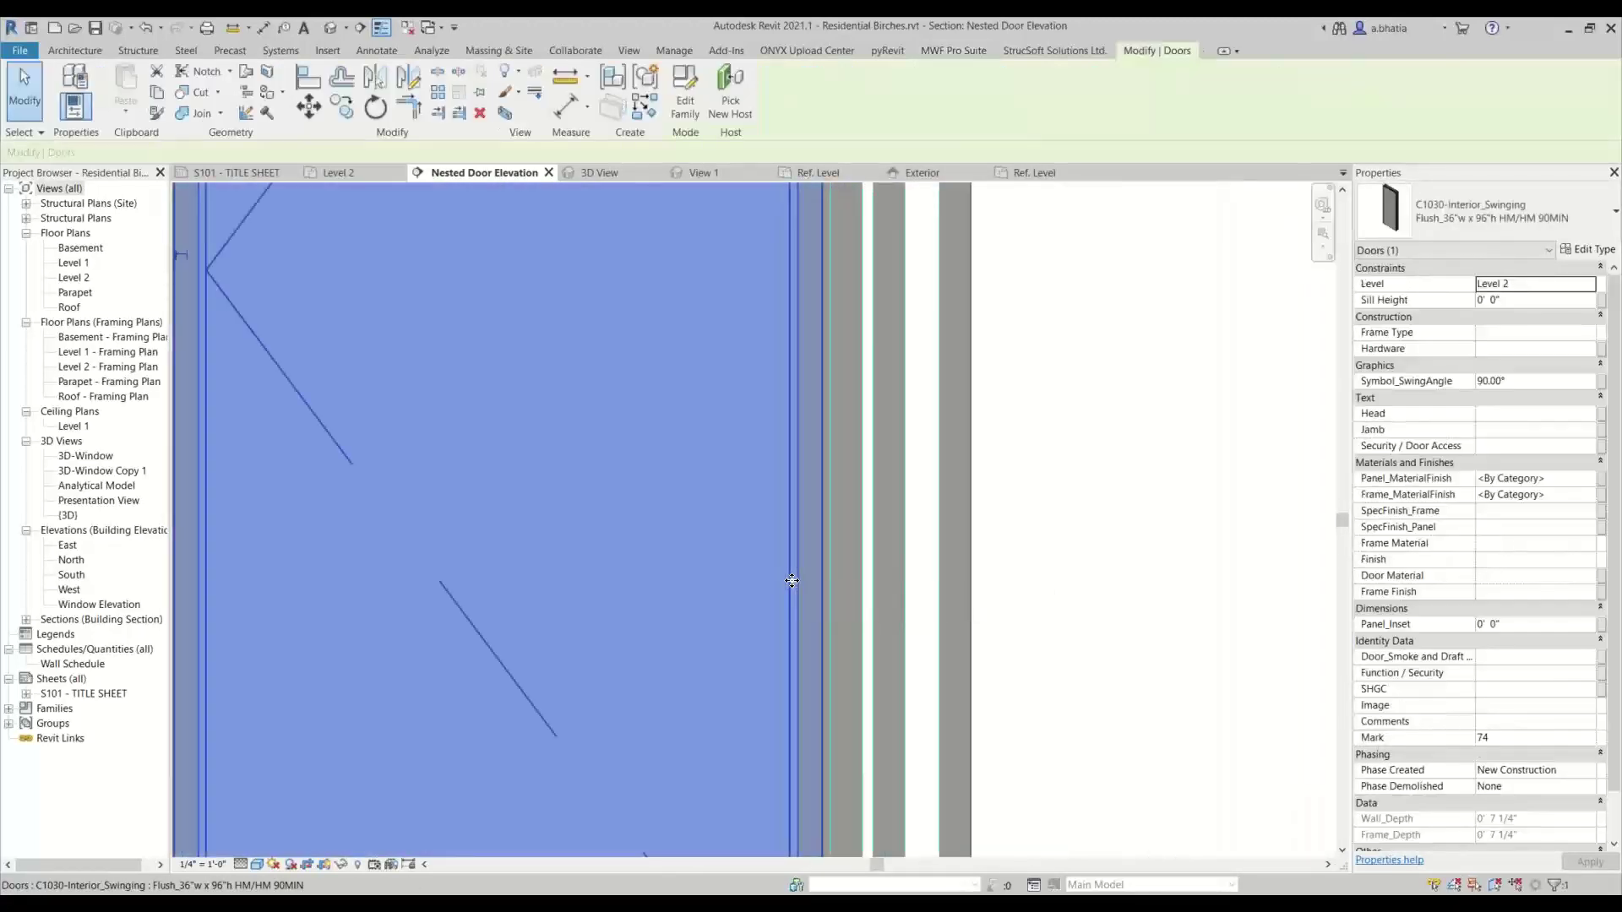
{"action": "key", "text": "e"}
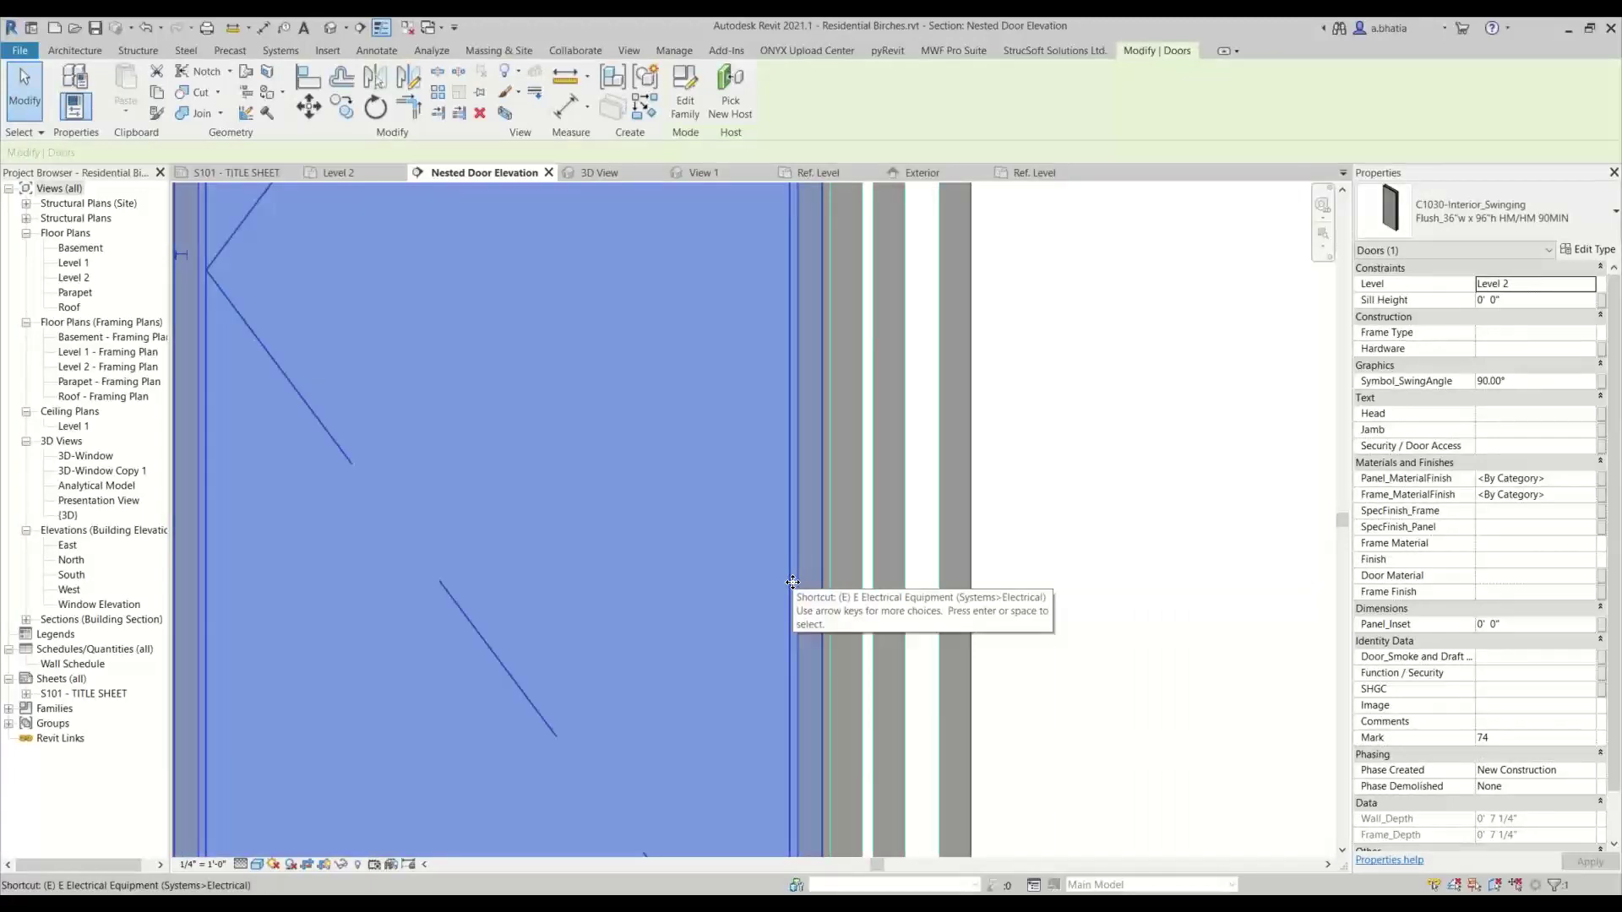
{"action": "key", "text": "Escape"}
{"action": "key", "text": "Escape"}
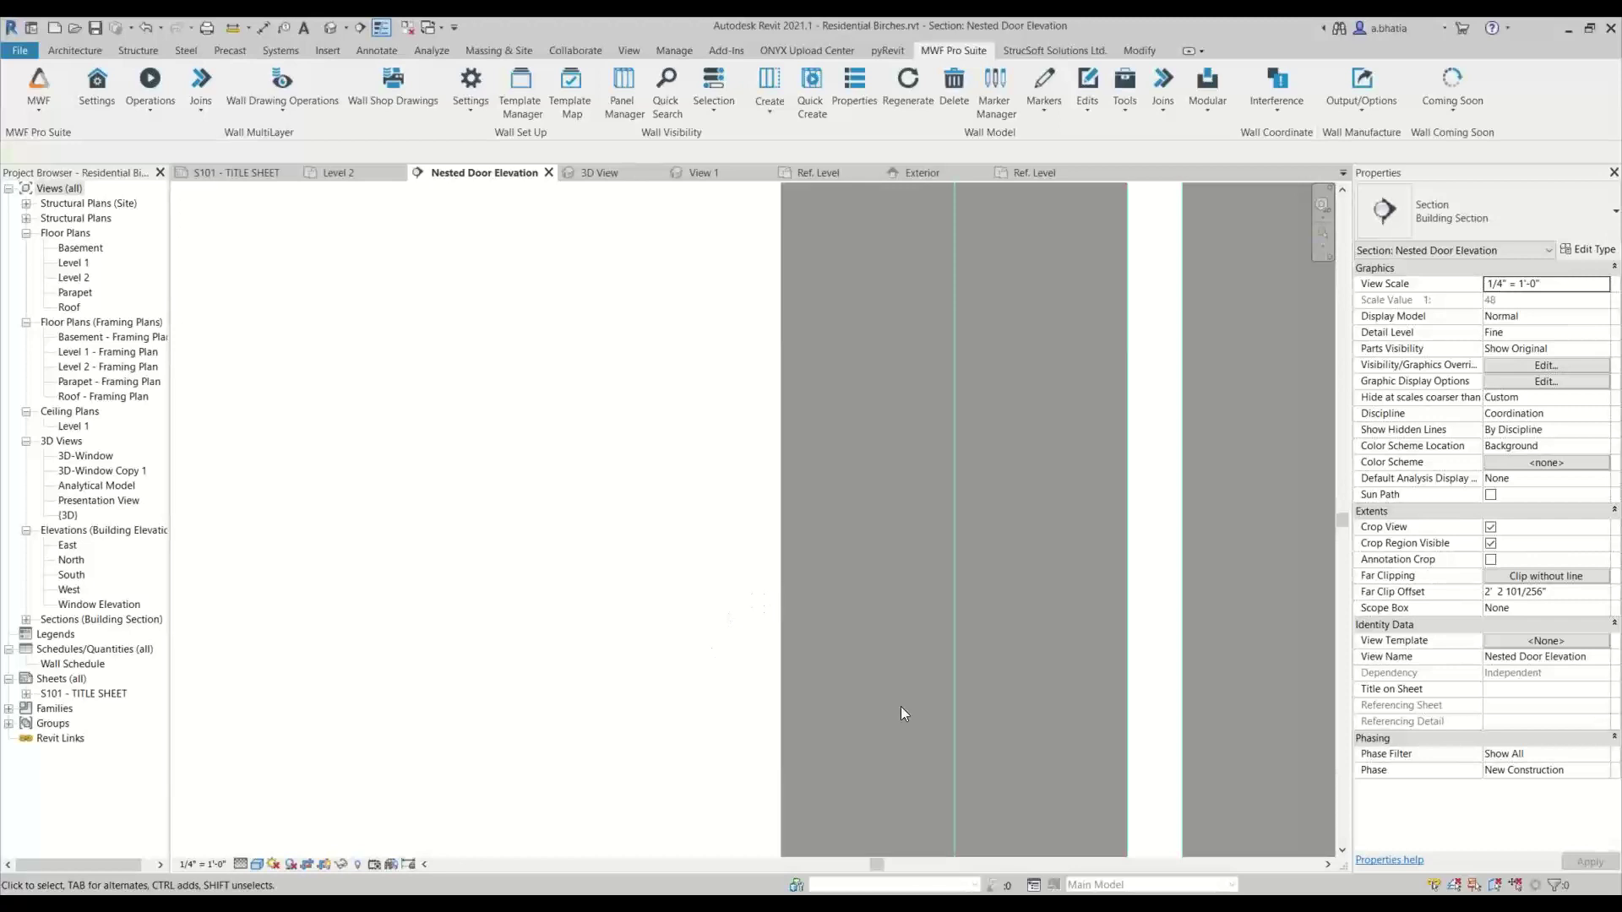
Inspect the jamb studs and header around the door opening with thin line display turned off.
{"action": "scroll", "coordinate": [670, 744], "scroll_direction": "down", "scroll_amount": 3}
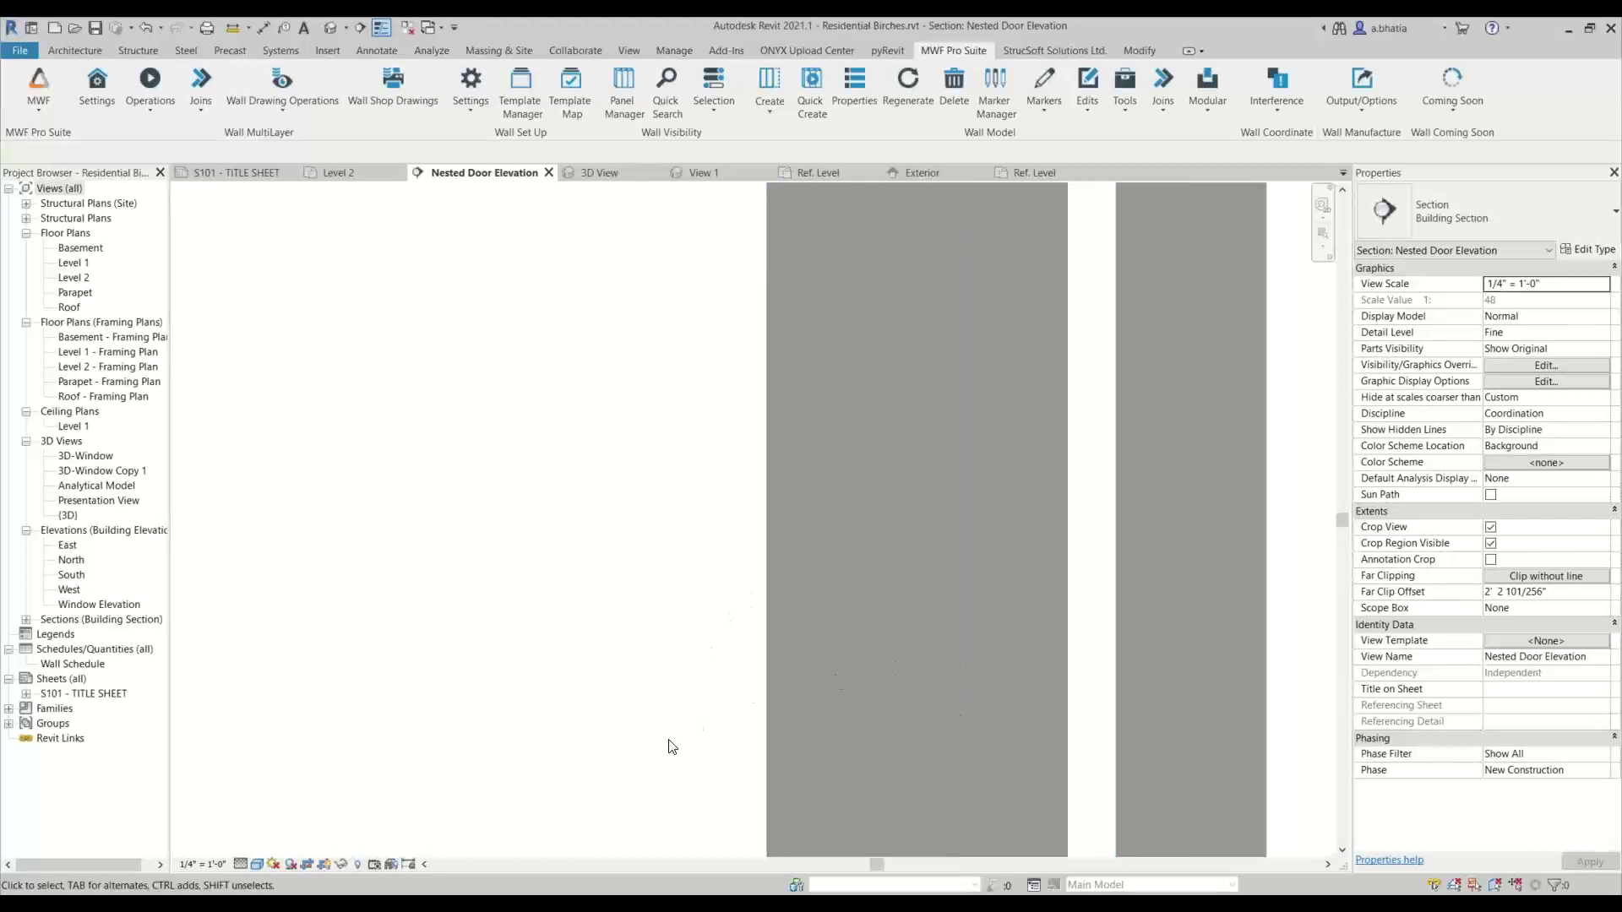
{"action": "middle_click_drag", "start_coordinate": [616, 696], "coordinate": [1091, 622]}
{"action": "scroll", "coordinate": [1090, 622], "scroll_direction": "down", "scroll_amount": 2}
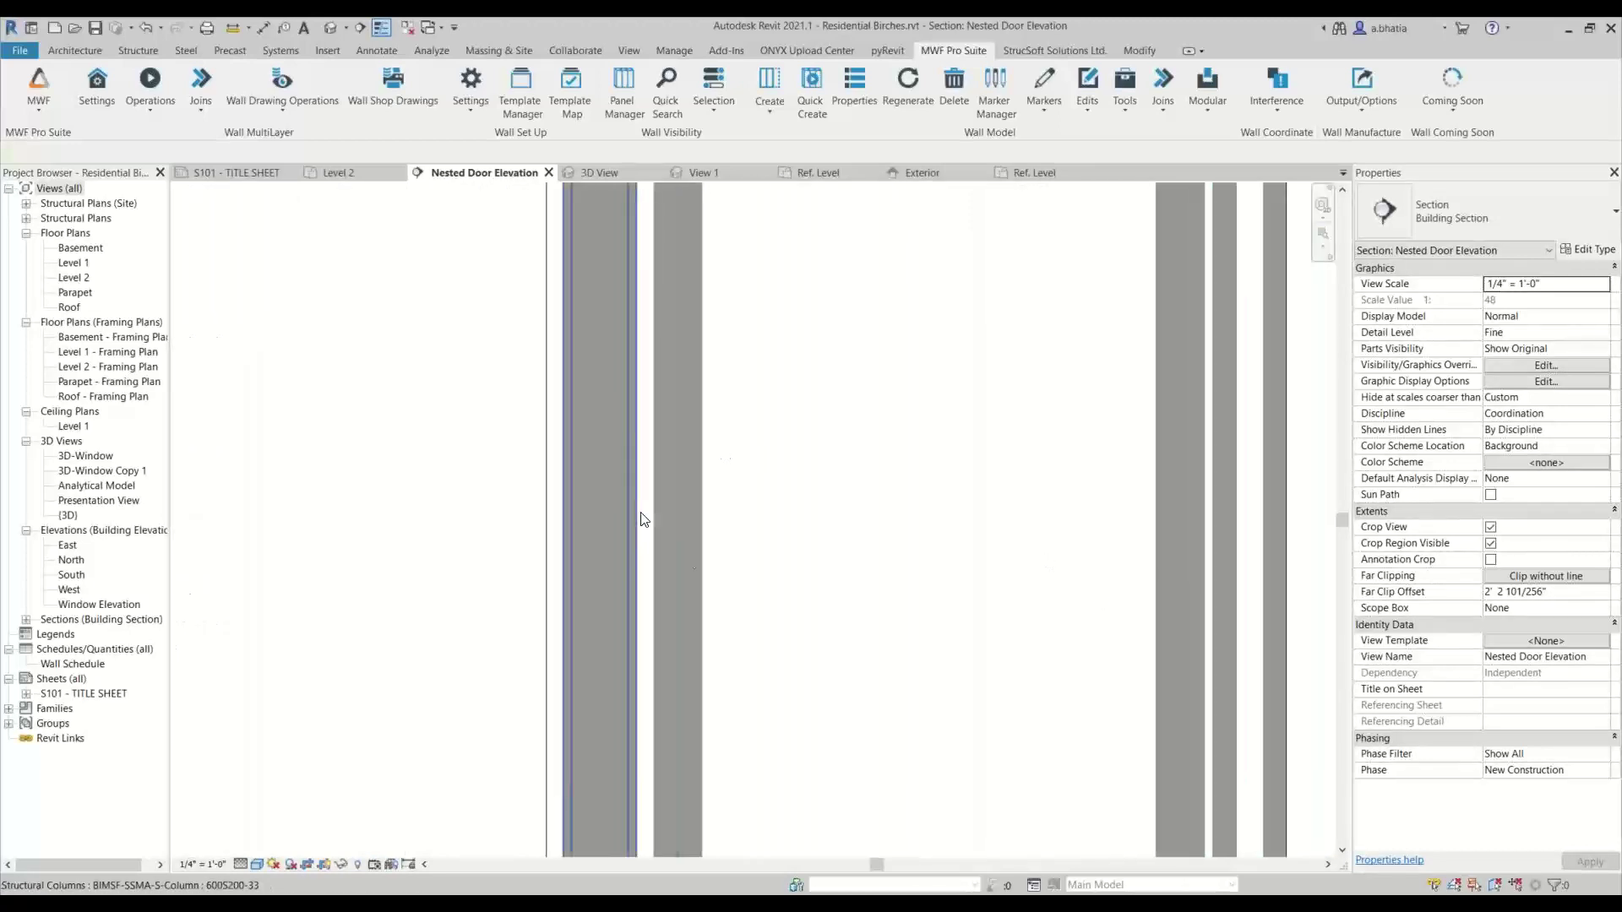
{"action": "scroll", "coordinate": [663, 708], "scroll_direction": "up", "scroll_amount": 4}
{"action": "scroll", "coordinate": [660, 712], "scroll_direction": "up", "scroll_amount": 2}
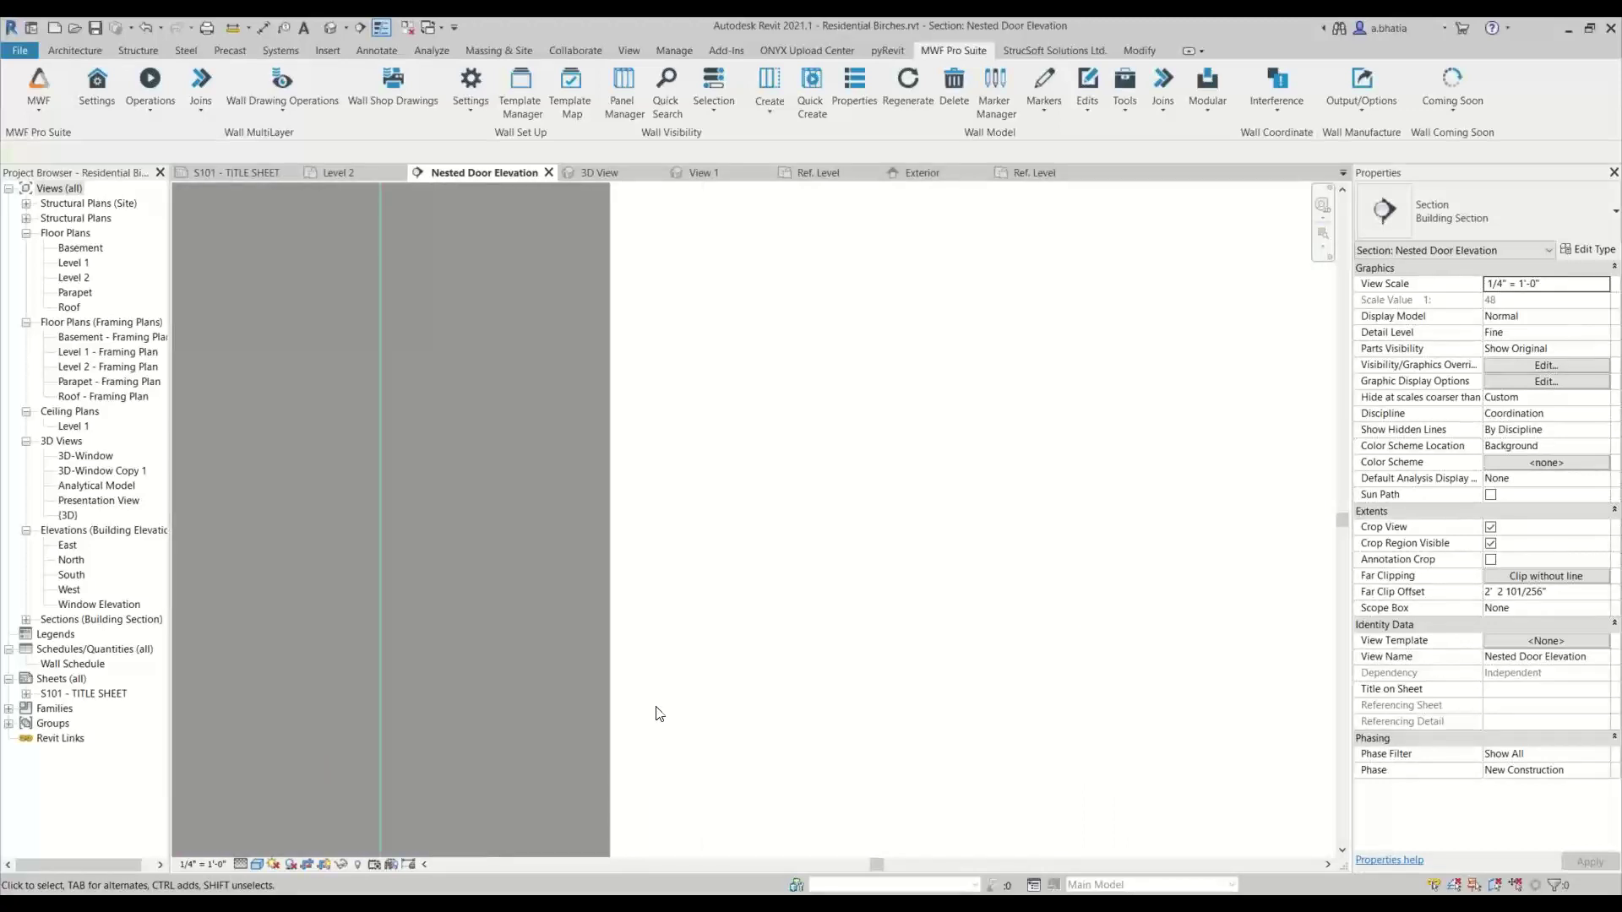
{"action": "left_click", "coordinate": [385, 33]}
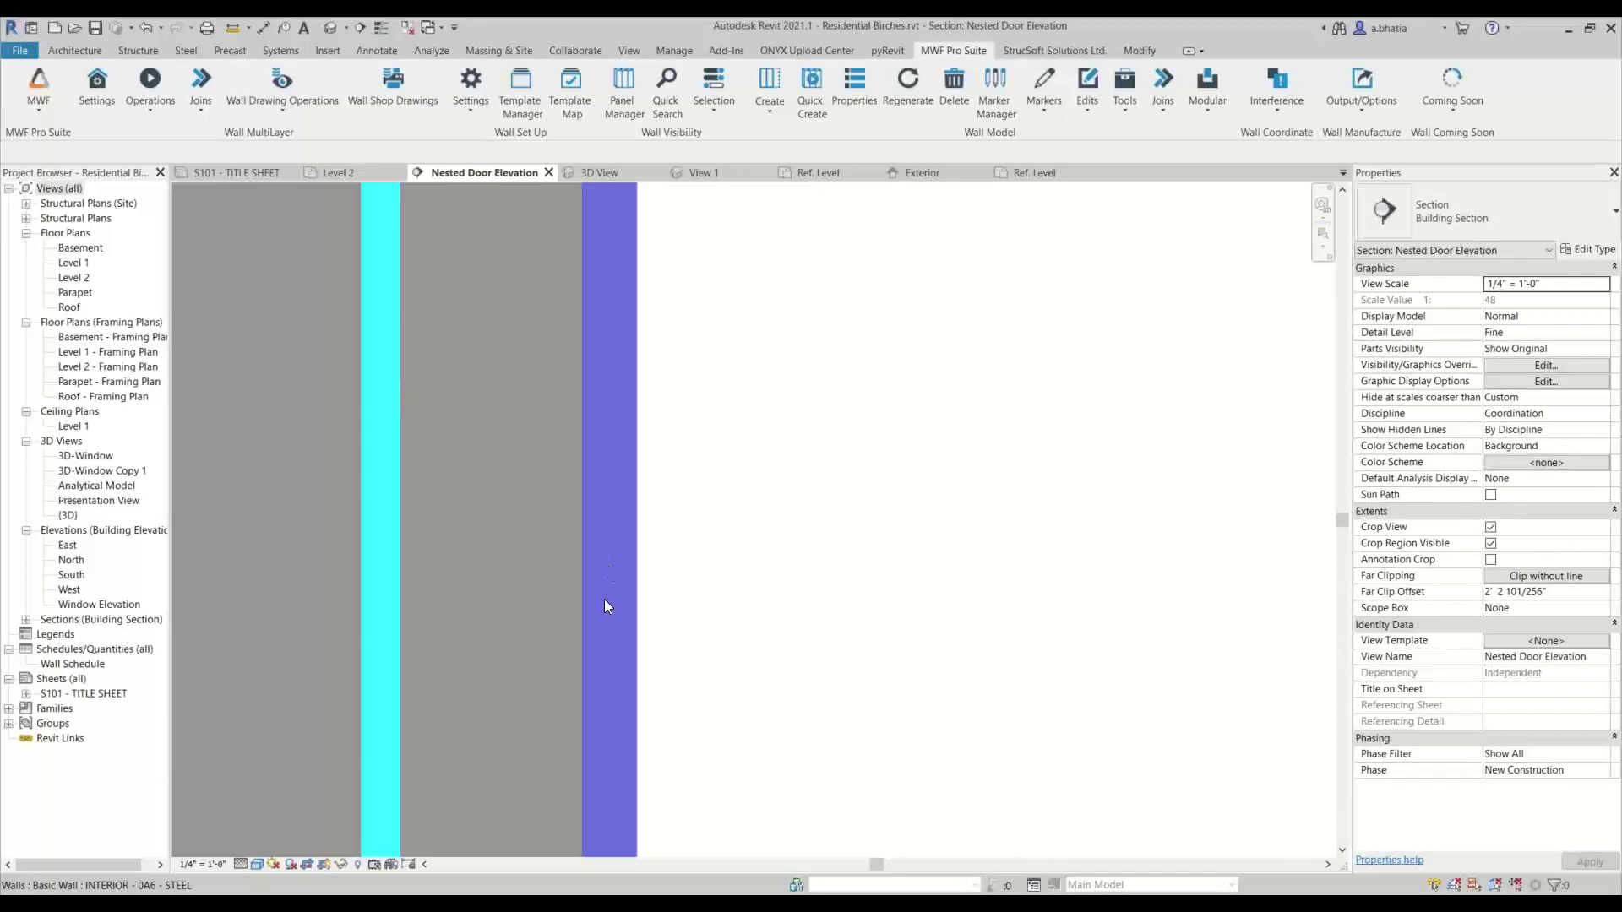
{"action": "scroll", "coordinate": [724, 525], "scroll_direction": "down", "scroll_amount": 6}
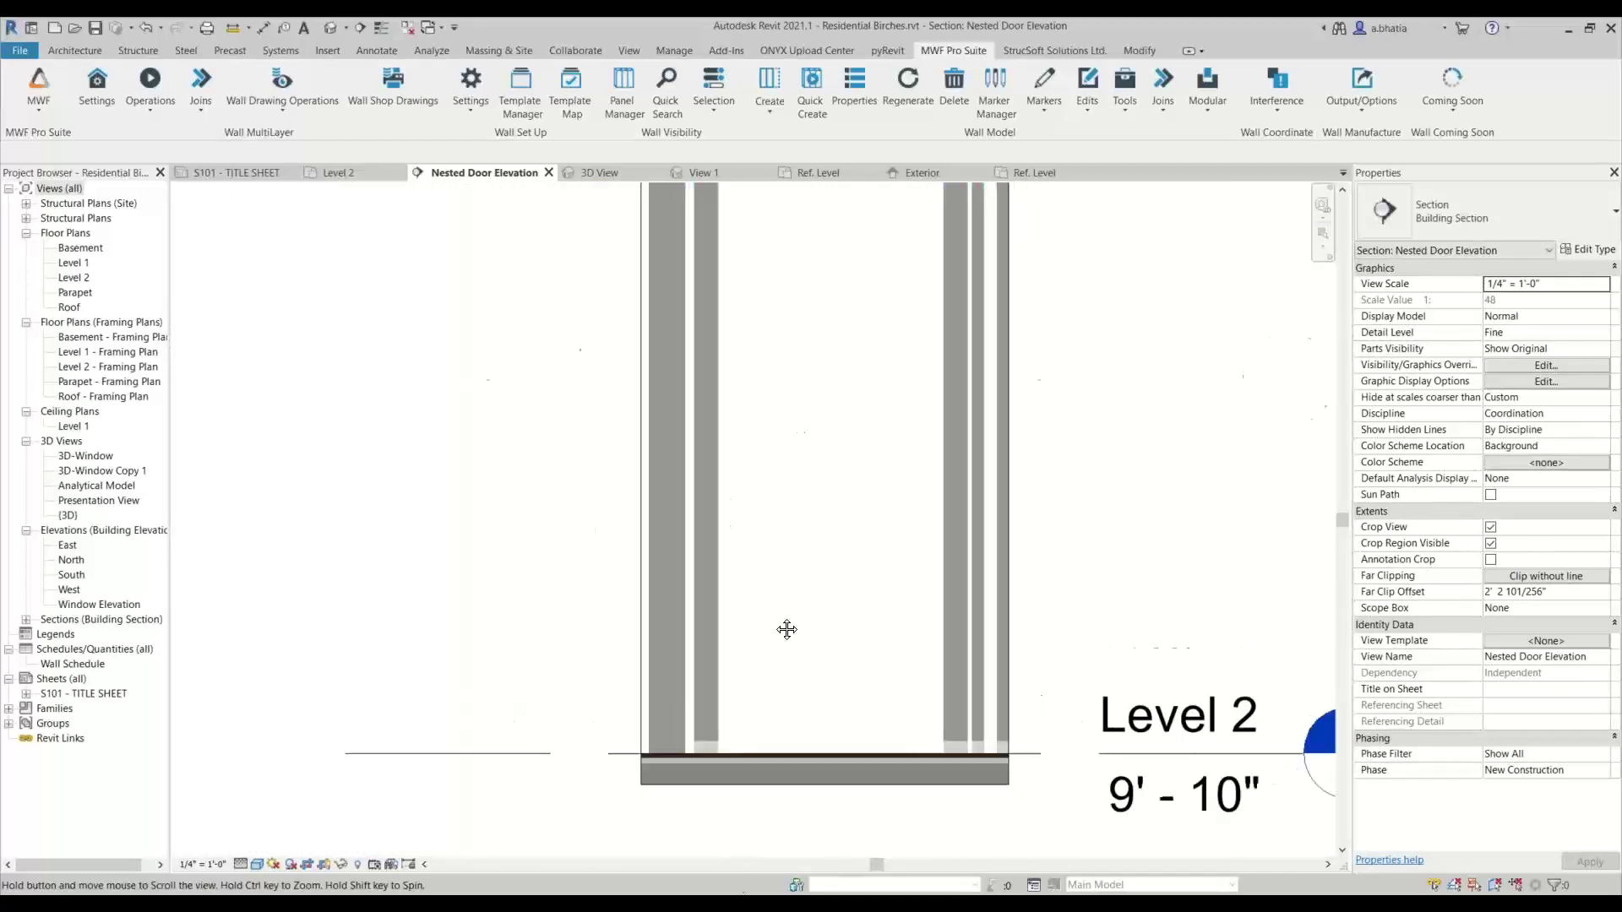
{"action": "scroll", "coordinate": [671, 563], "scroll_direction": "up", "scroll_amount": 2}
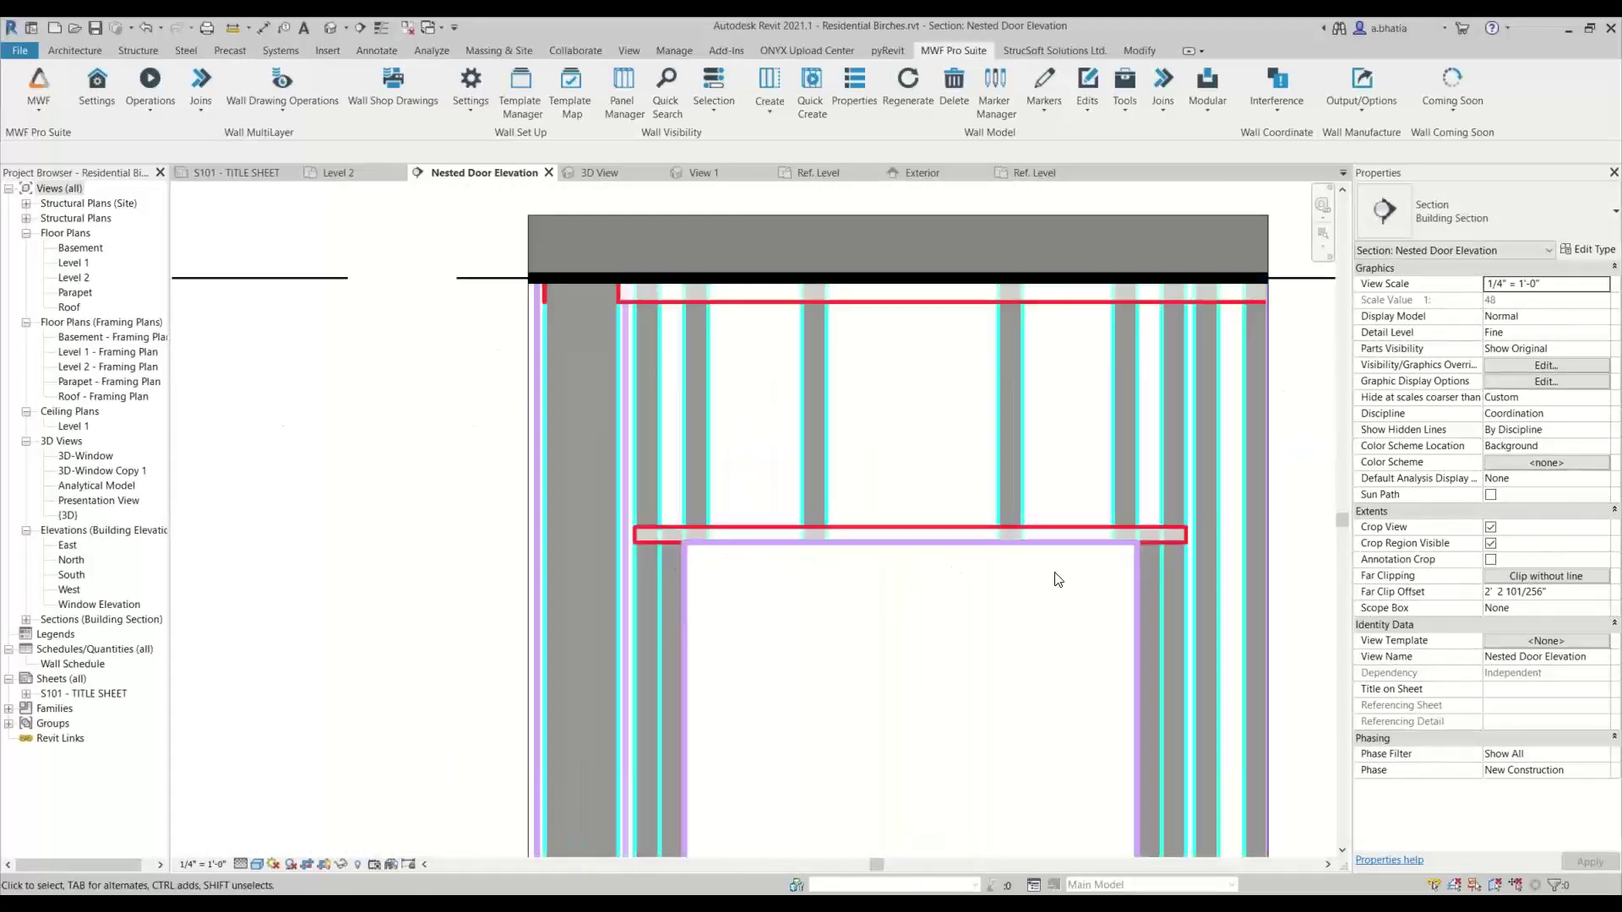
{"action": "scroll", "coordinate": [1069, 610], "scroll_direction": "down", "scroll_amount": 1}
{"action": "scroll", "coordinate": [1069, 610], "scroll_direction": "down", "scroll_amount": 2}
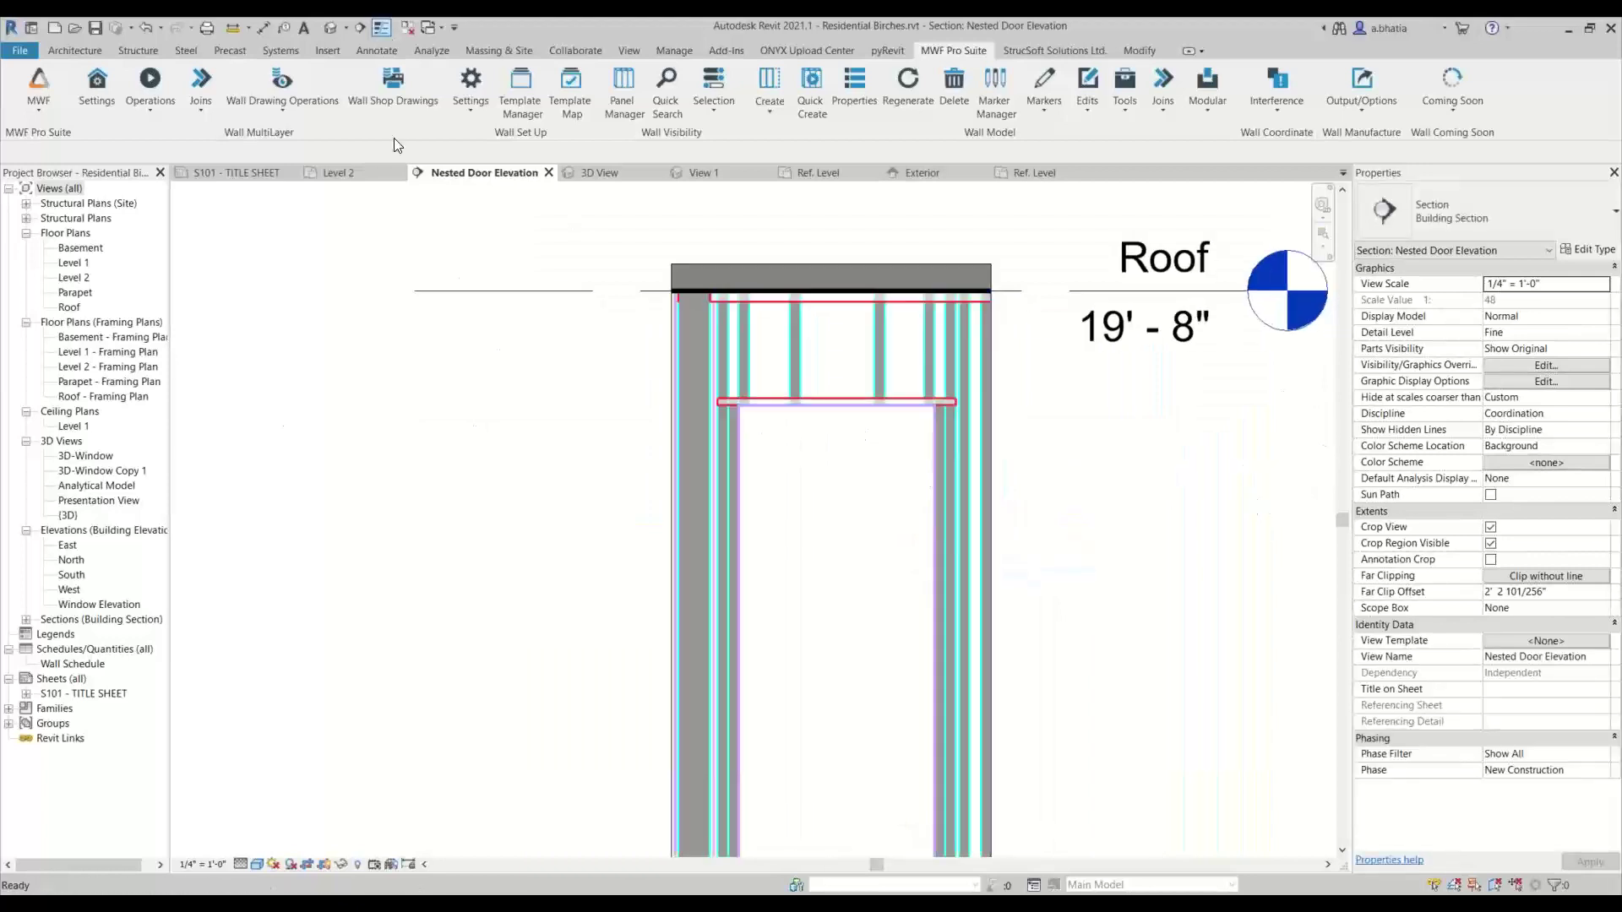
Turn thin line display back on and examine where the header meets the jamb at the wall opening's corner.
{"action": "key", "text": "t"}
{"action": "key", "text": "l"}
{"action": "scroll", "coordinate": [764, 497], "scroll_direction": "up", "scroll_amount": 4}
{"action": "scroll", "coordinate": [732, 335], "scroll_direction": "up", "scroll_amount": 5}
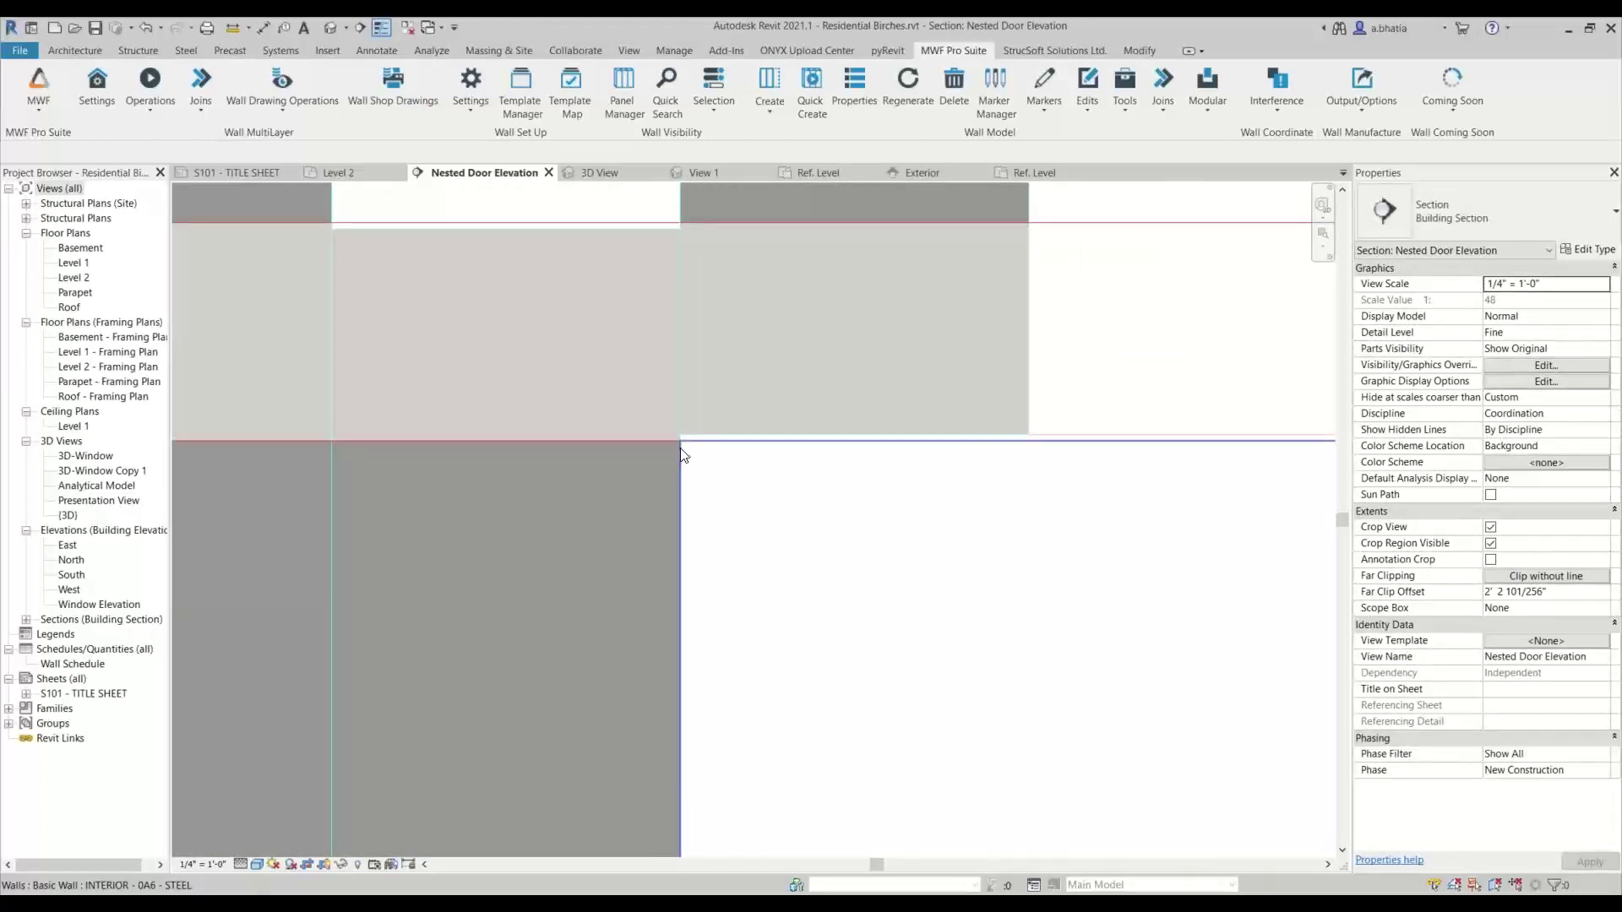
{"action": "scroll", "coordinate": [681, 448], "scroll_direction": "down", "scroll_amount": 5}
{"action": "scroll", "coordinate": [760, 727], "scroll_direction": "down", "scroll_amount": 1, "text": "ctrl"}
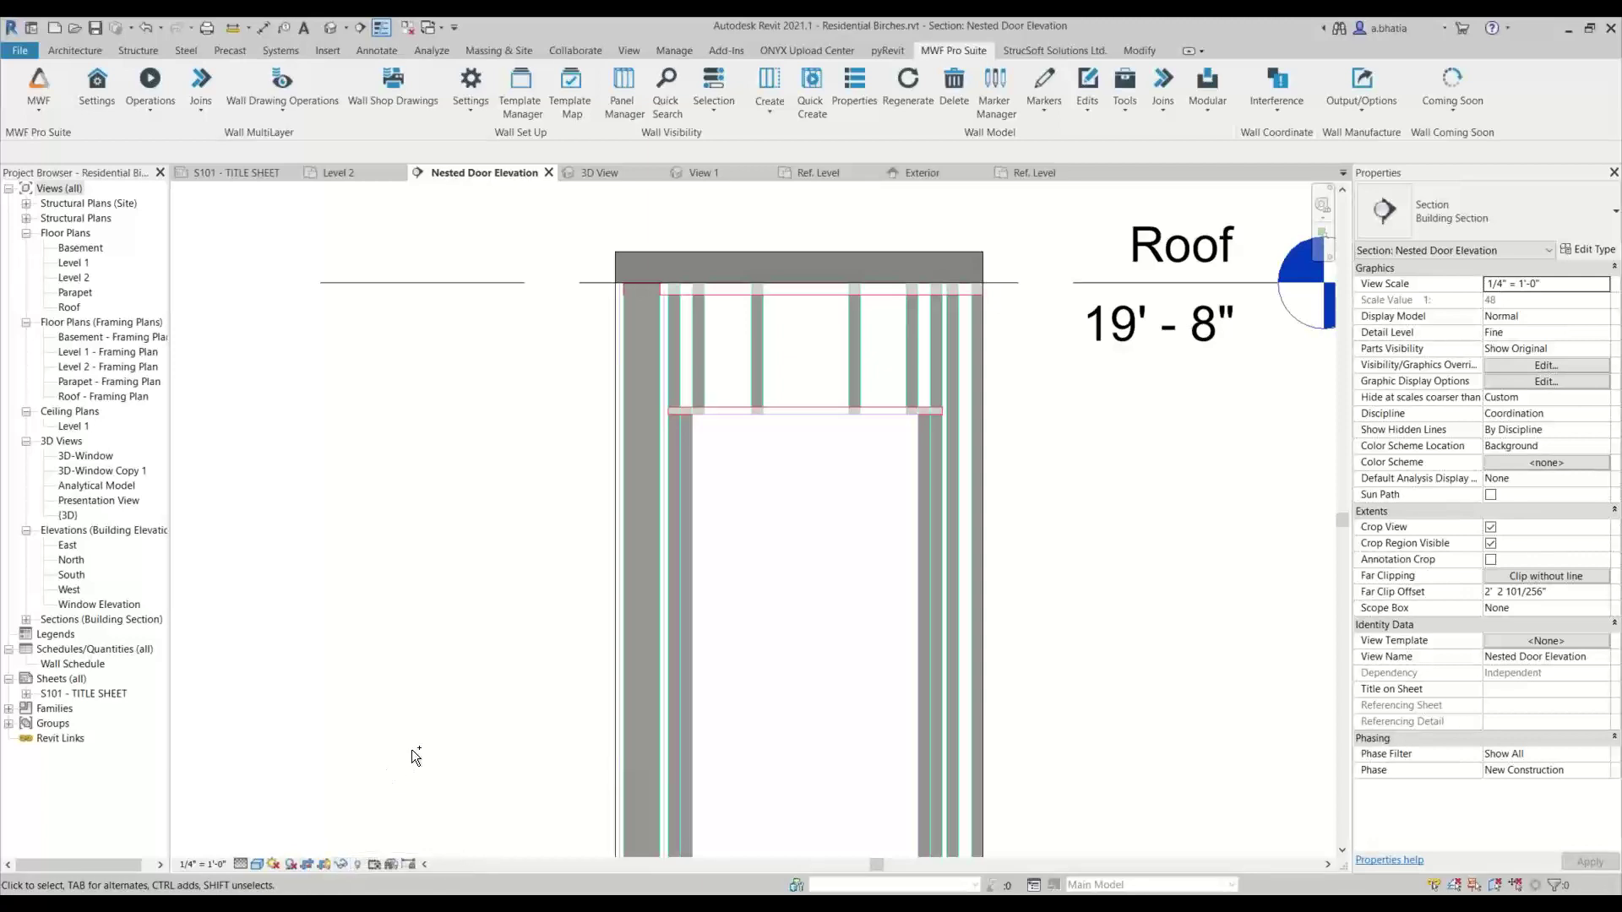
Restore the hidden door and view the full door elevation between Level 2 and Roof.
{"action": "scroll", "coordinate": [535, 667], "scroll_direction": "up", "scroll_amount": 5}
{"action": "scroll", "coordinate": [537, 663], "scroll_direction": "down", "scroll_amount": 5}
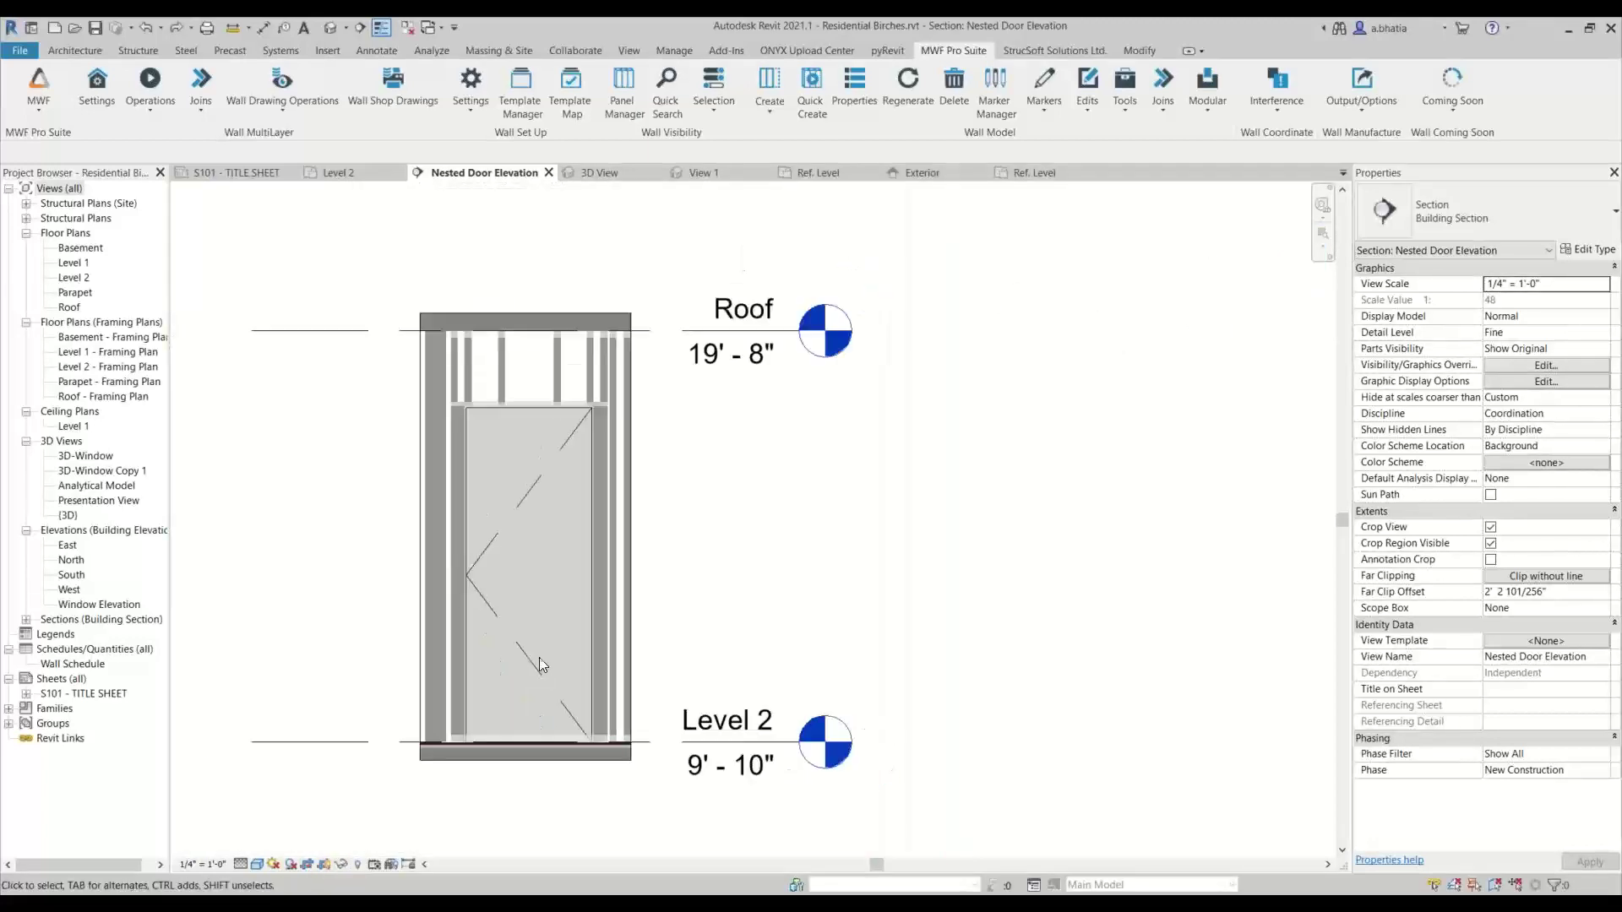
{"action": "middle_click_drag", "start_coordinate": [539, 657], "coordinate": [708, 670]}
{"action": "scroll", "coordinate": [913, 610], "scroll_direction": "up", "scroll_amount": 2}
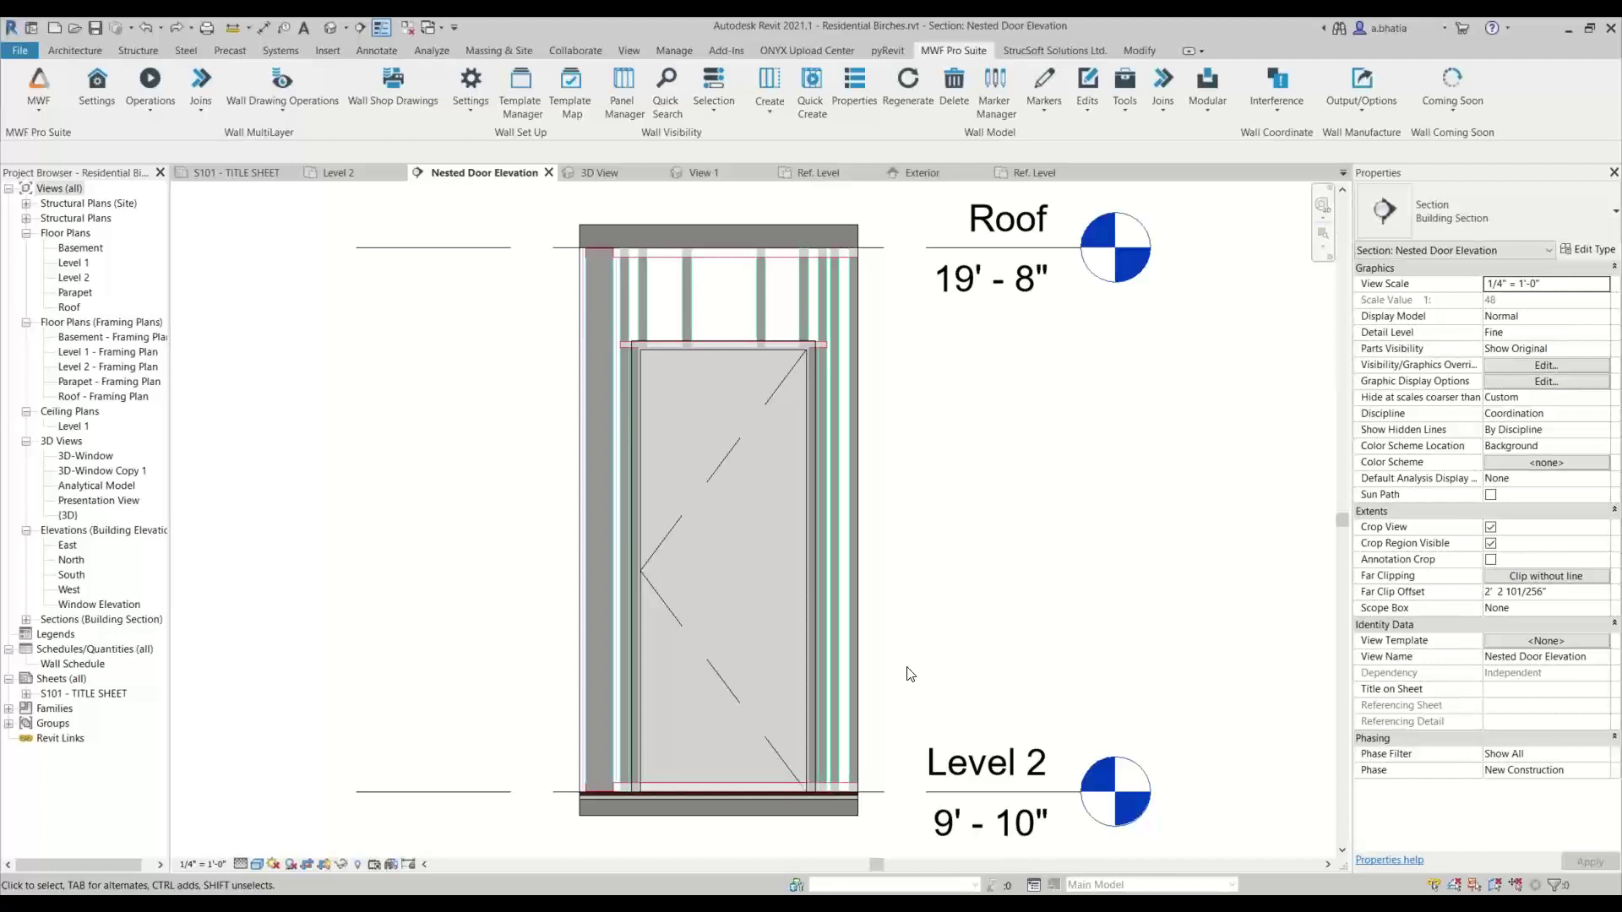
In the Level 2 floor plan, select all visible instances of the C1030-Interior_Swinging door, review their locations, and clear the selection.
{"action": "left_click", "coordinate": [355, 173]}
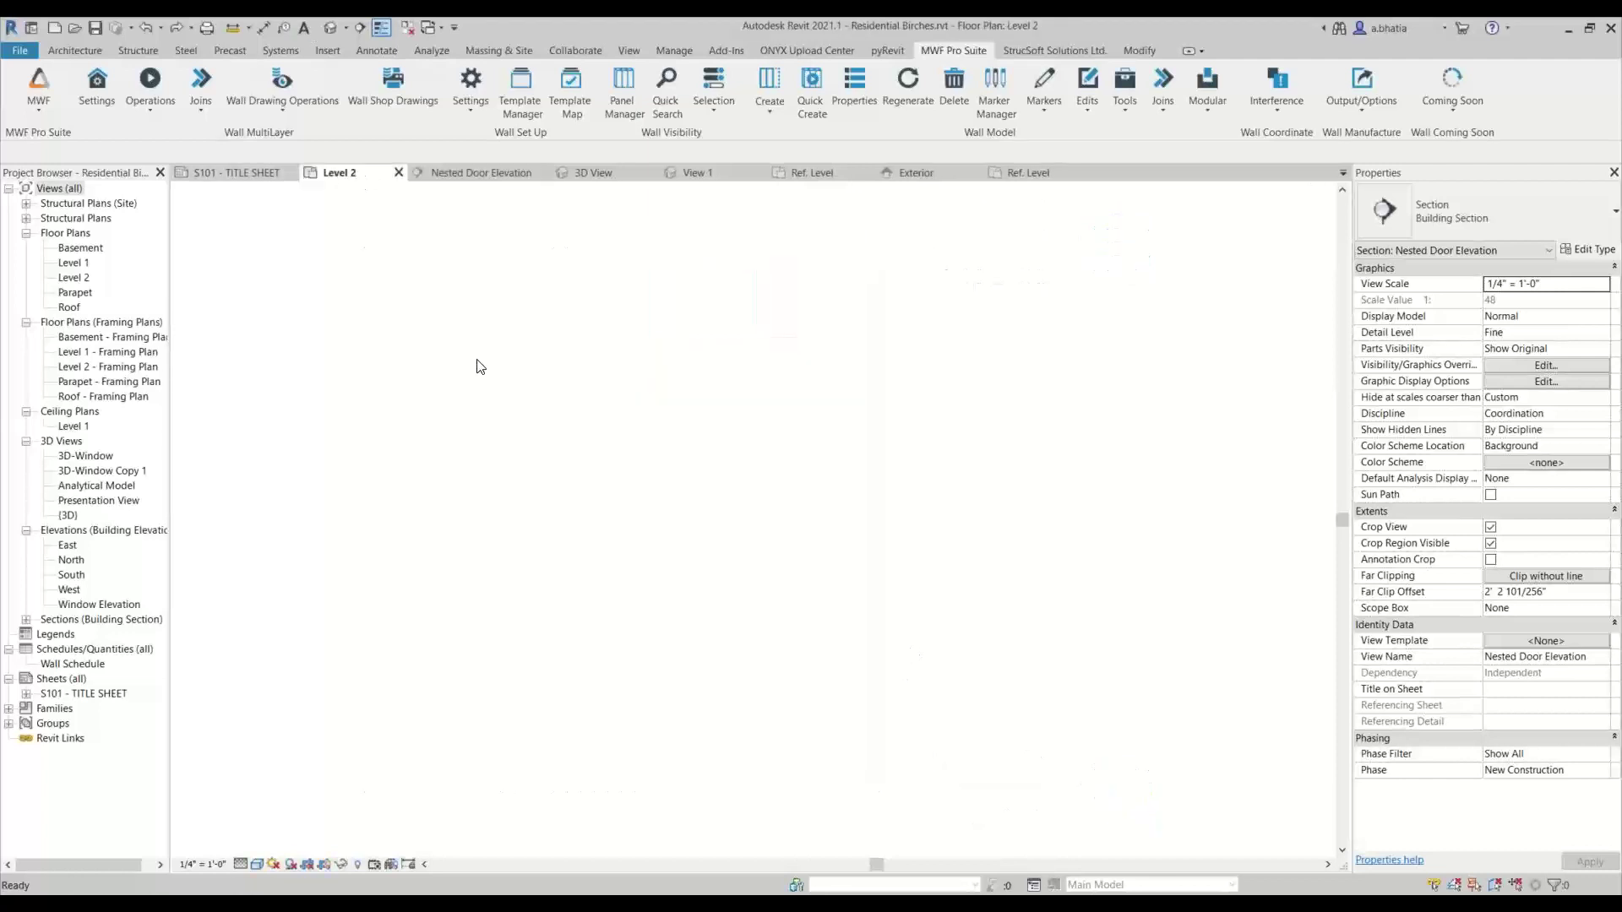
{"action": "scroll", "coordinate": [854, 371], "scroll_direction": "up", "scroll_amount": 5}
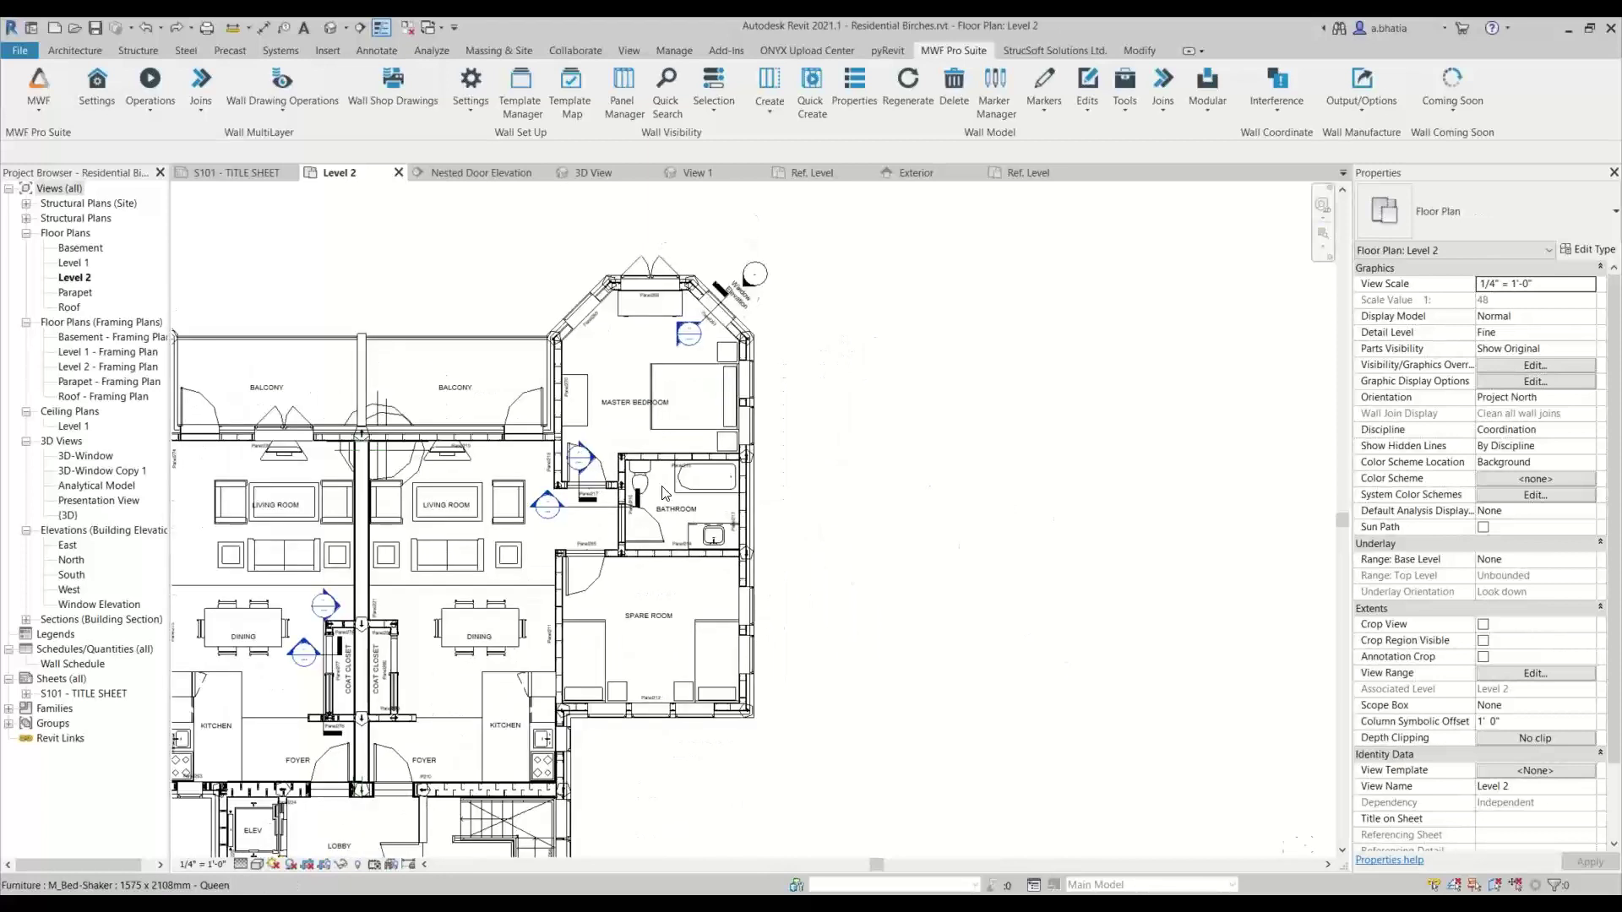
{"action": "scroll", "coordinate": [663, 492], "scroll_direction": "up", "scroll_amount": 2}
{"action": "right_click", "coordinate": [585, 463]}
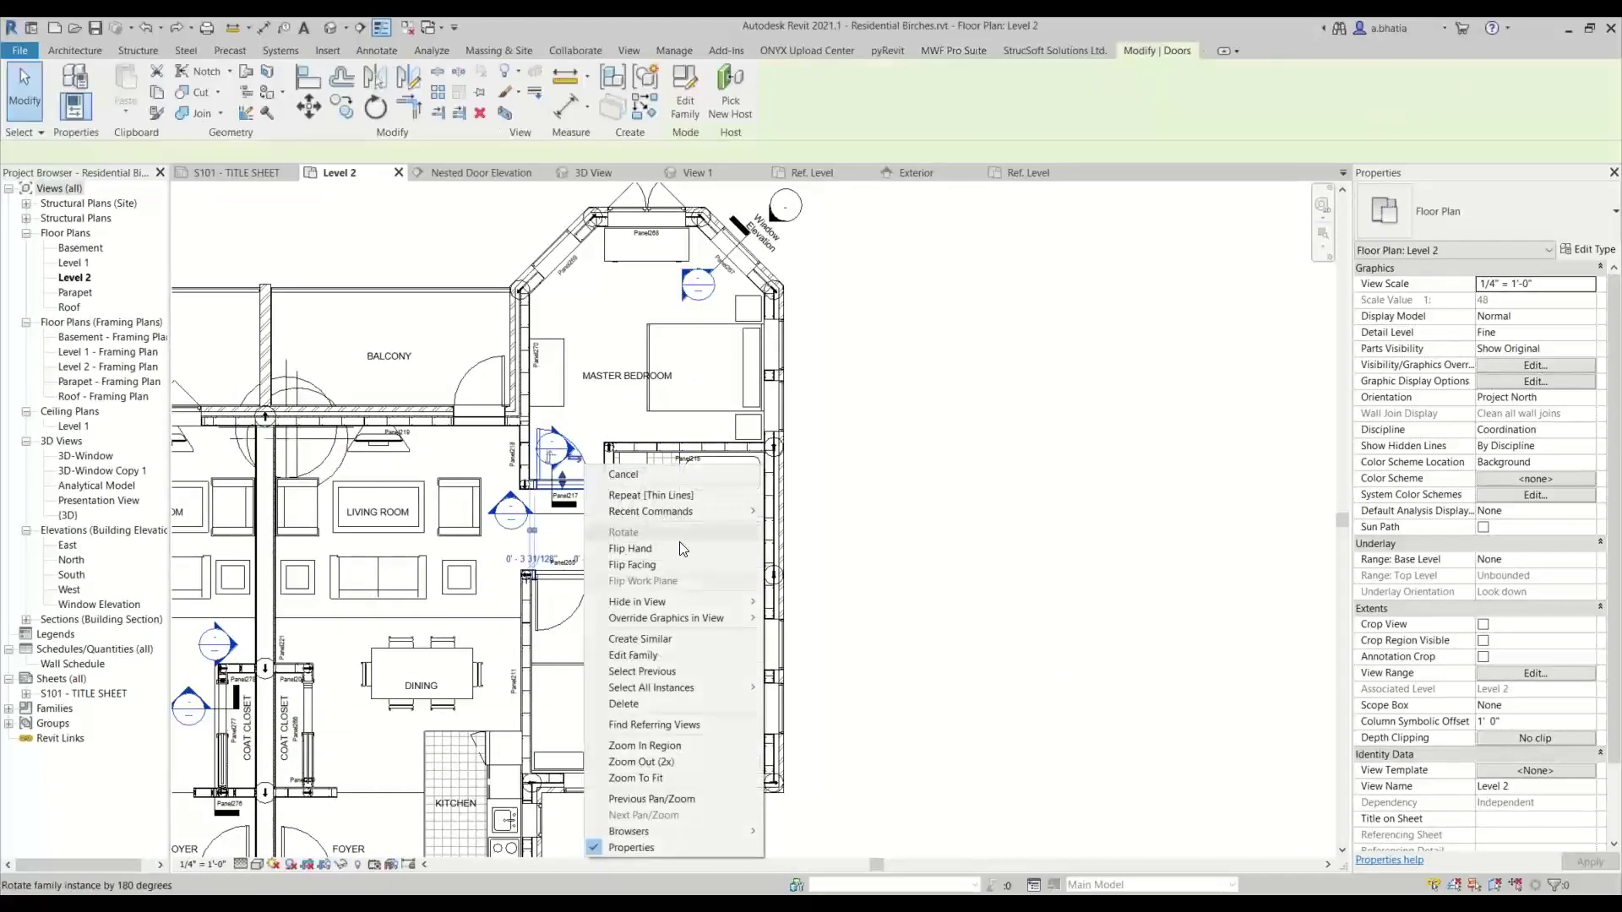
{"action": "mouse_move", "coordinate": [687, 686]}
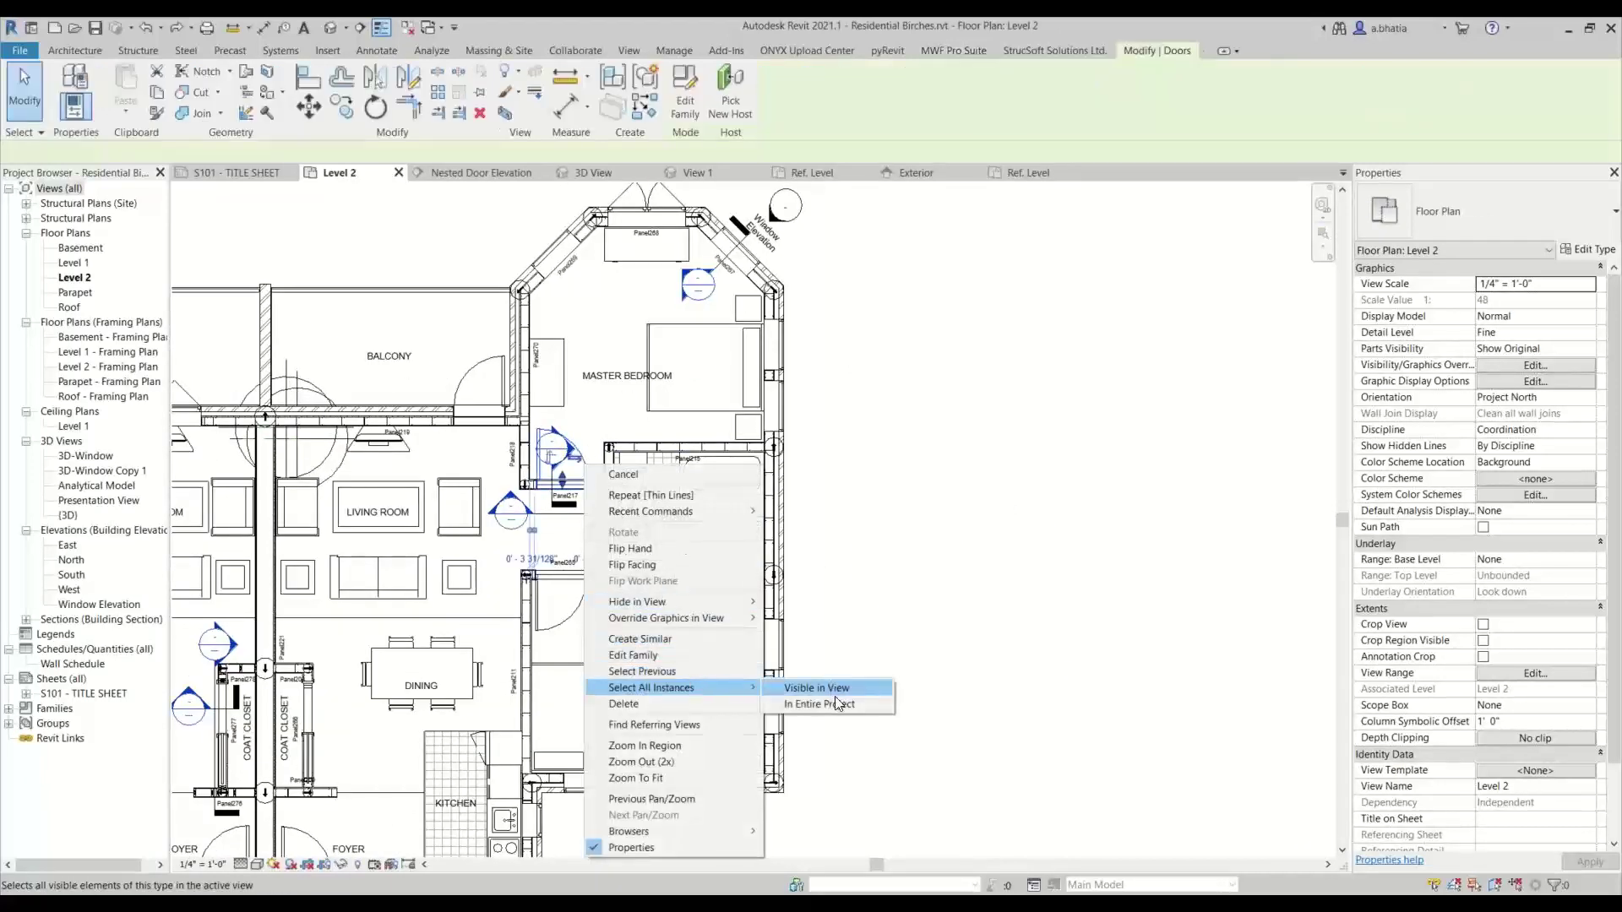
{"action": "left_click", "coordinate": [839, 686]}
{"action": "scroll", "coordinate": [991, 414], "scroll_direction": "down", "scroll_amount": 5}
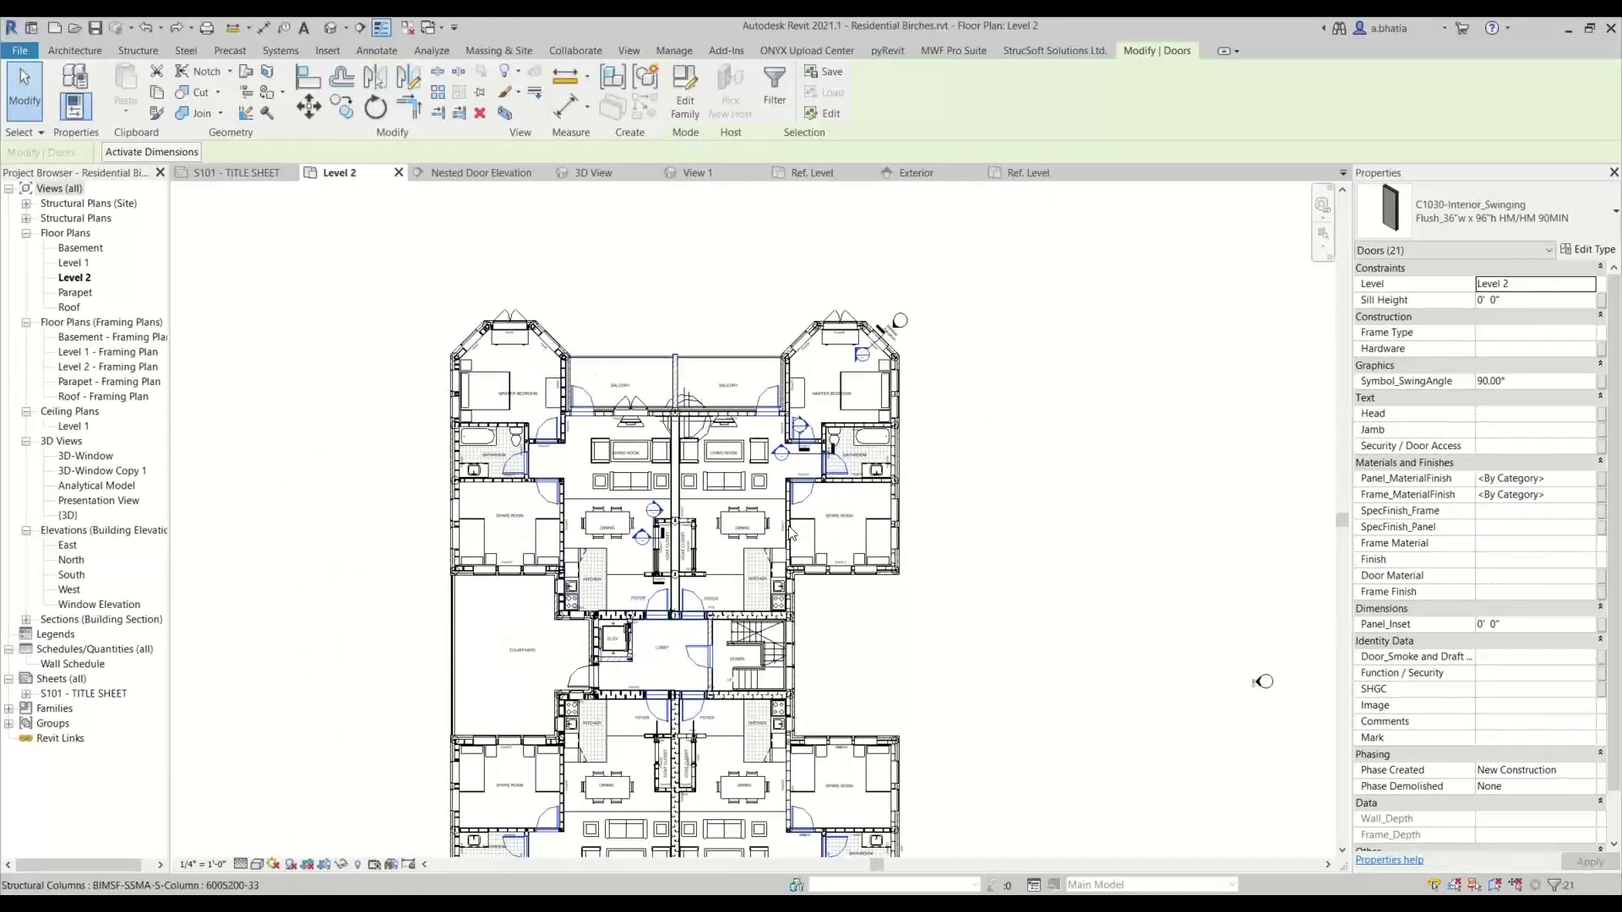
{"action": "scroll", "coordinate": [791, 532], "scroll_direction": "down", "scroll_amount": 1}
{"action": "middle_click_drag", "start_coordinate": [928, 527], "coordinate": [956, 485]}
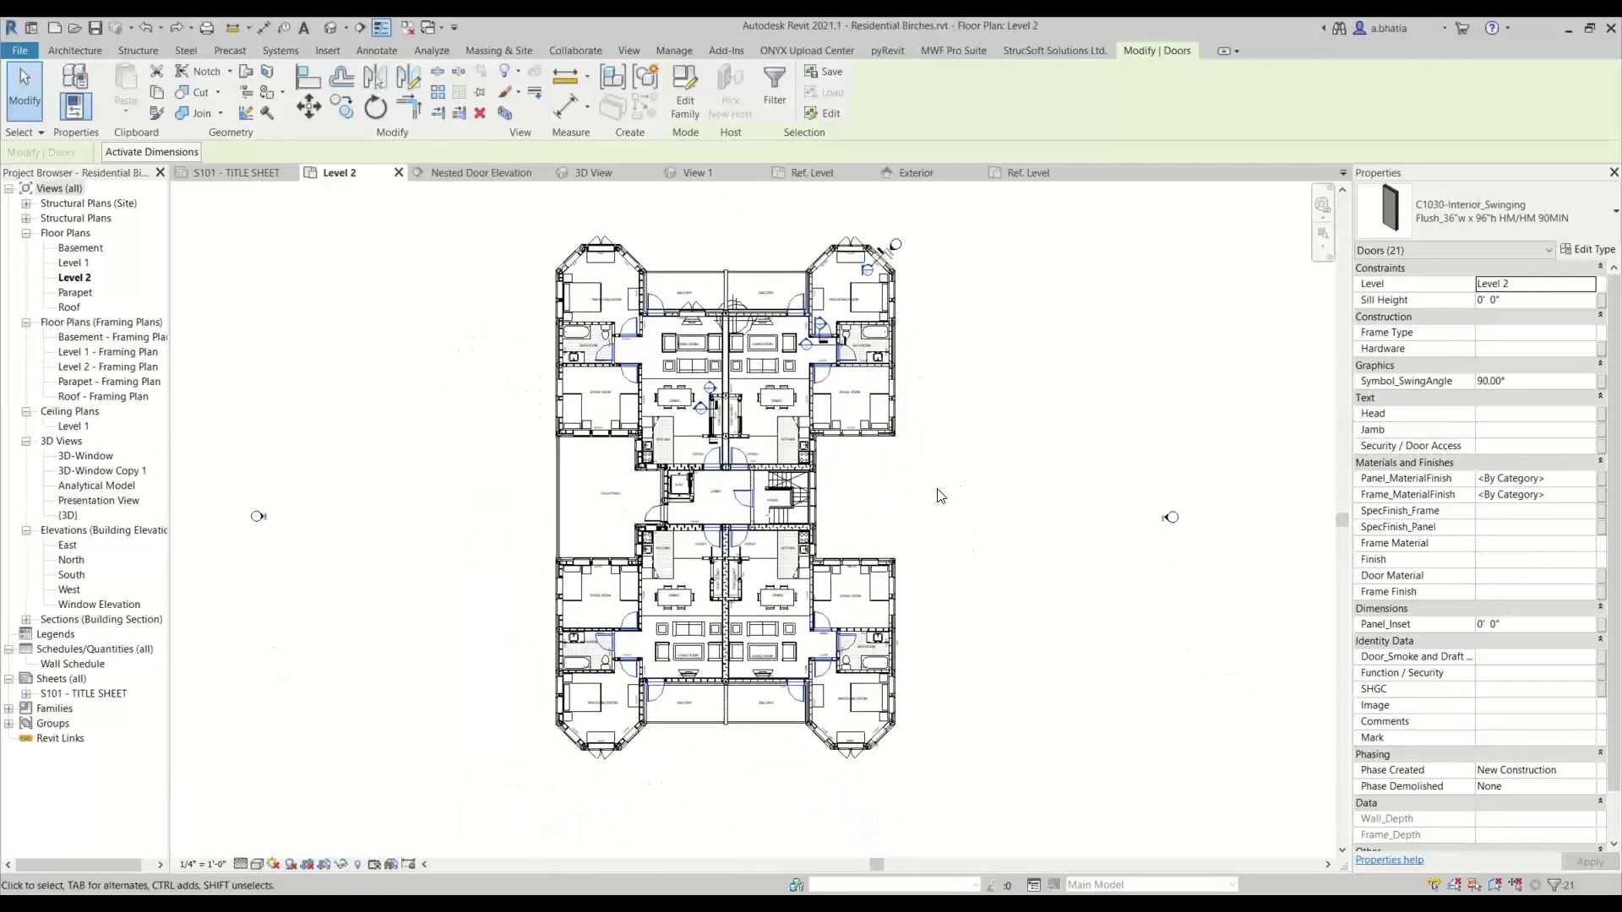
{"action": "left_click", "coordinate": [1004, 455]}
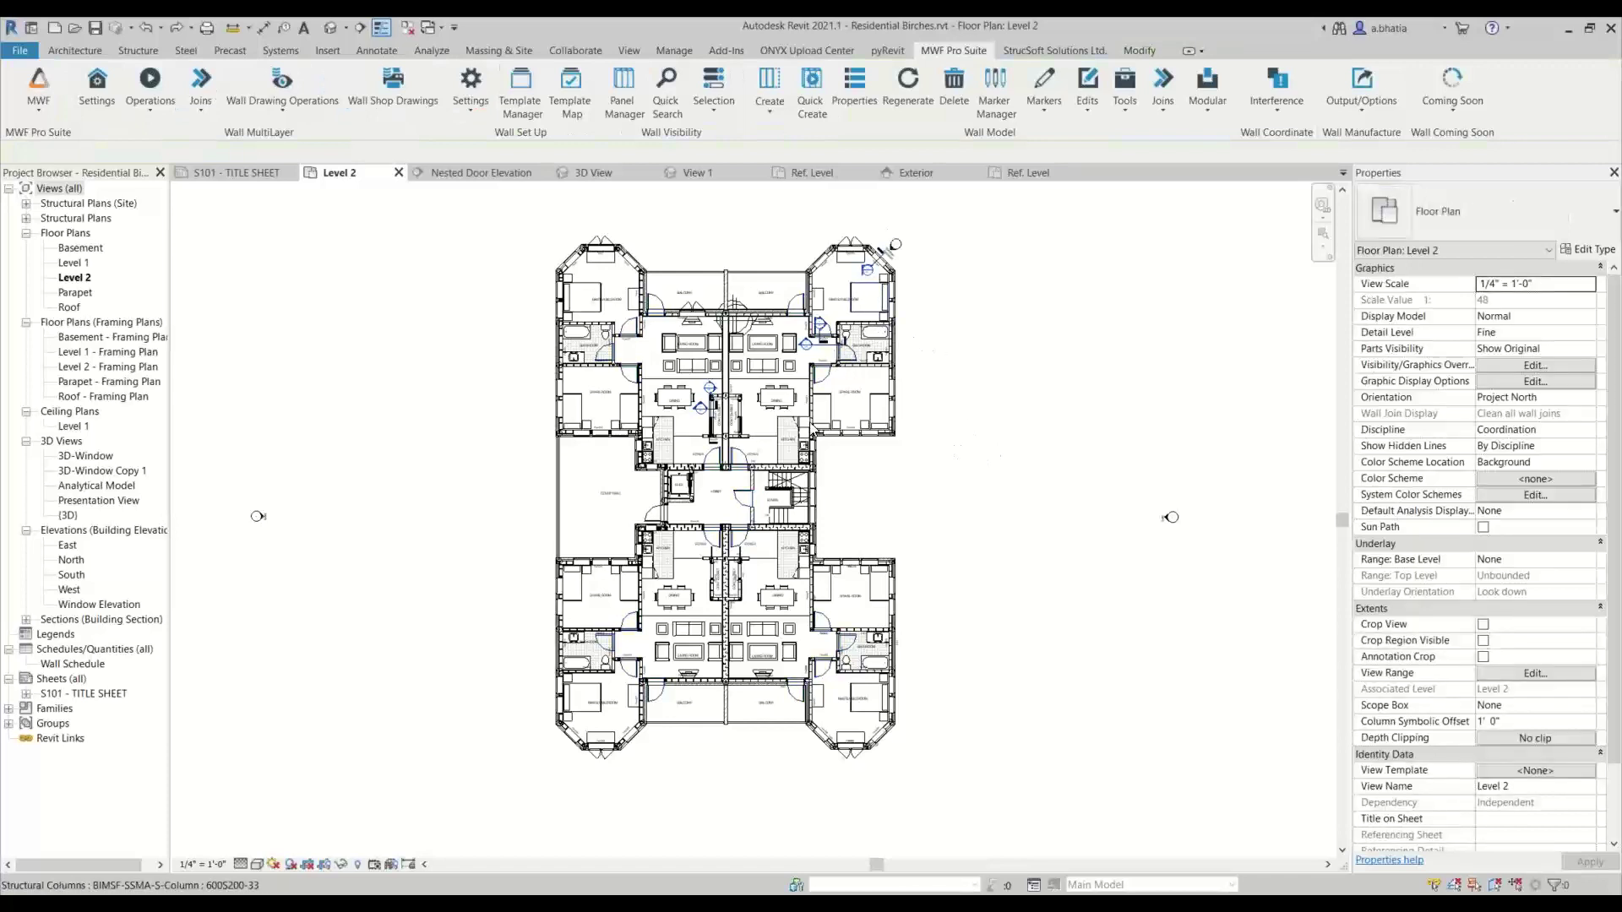
Select every instance of the coat closet's 800 x 2100mm single pocket door in the entire project, review them in plan, and deselect.
{"action": "scroll", "coordinate": [676, 404], "scroll_direction": "up", "scroll_amount": 3}
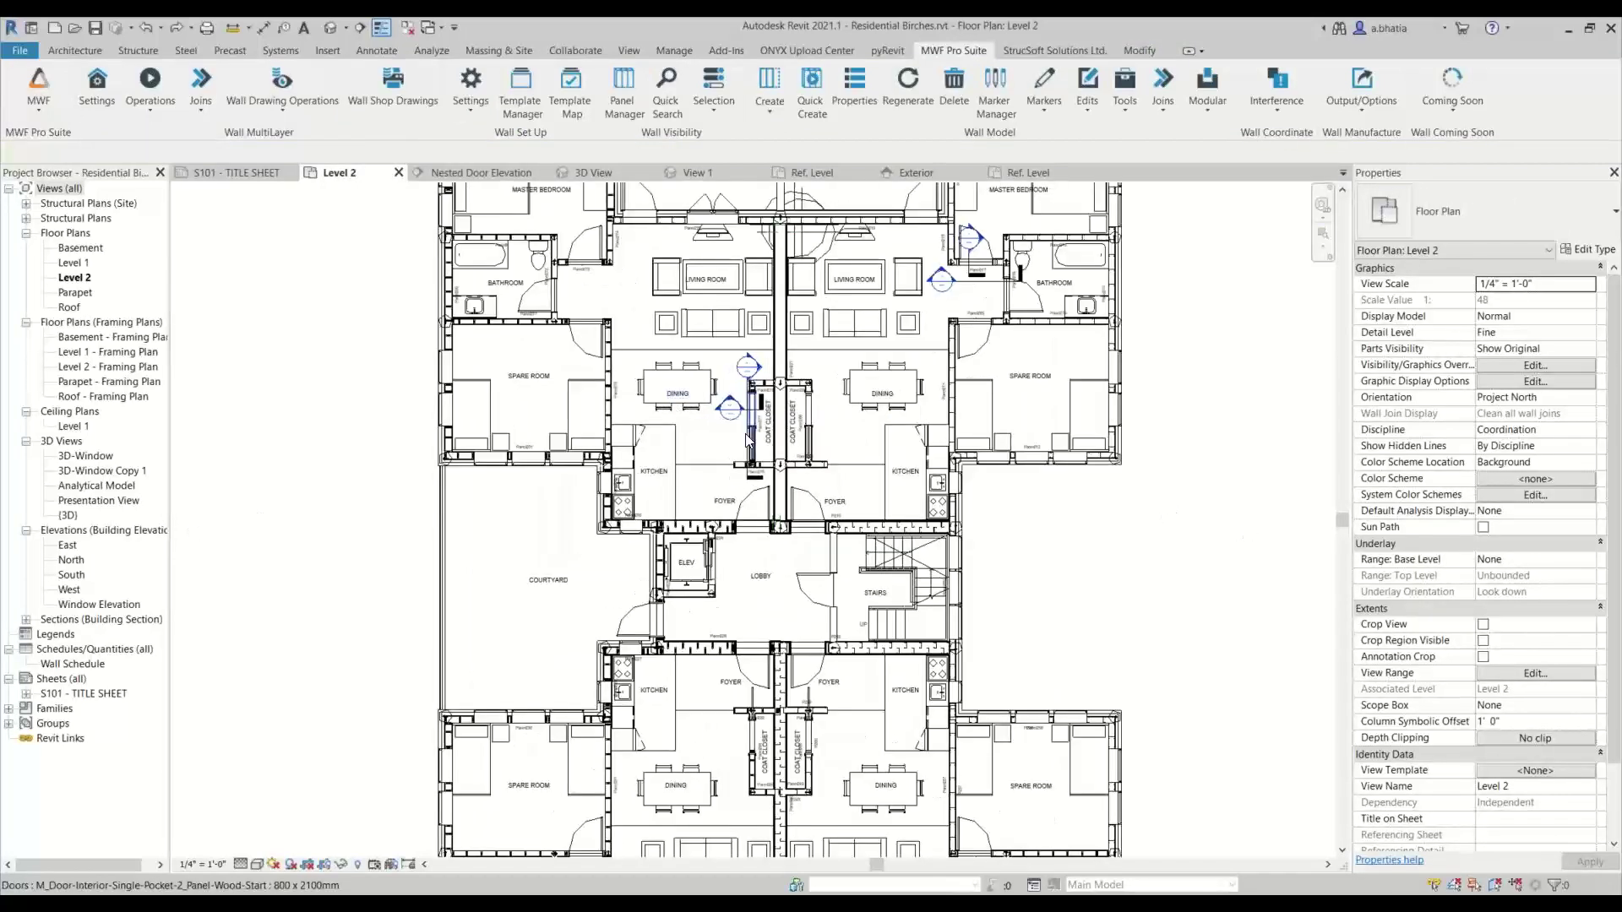
{"action": "right_click", "coordinate": [749, 435]}
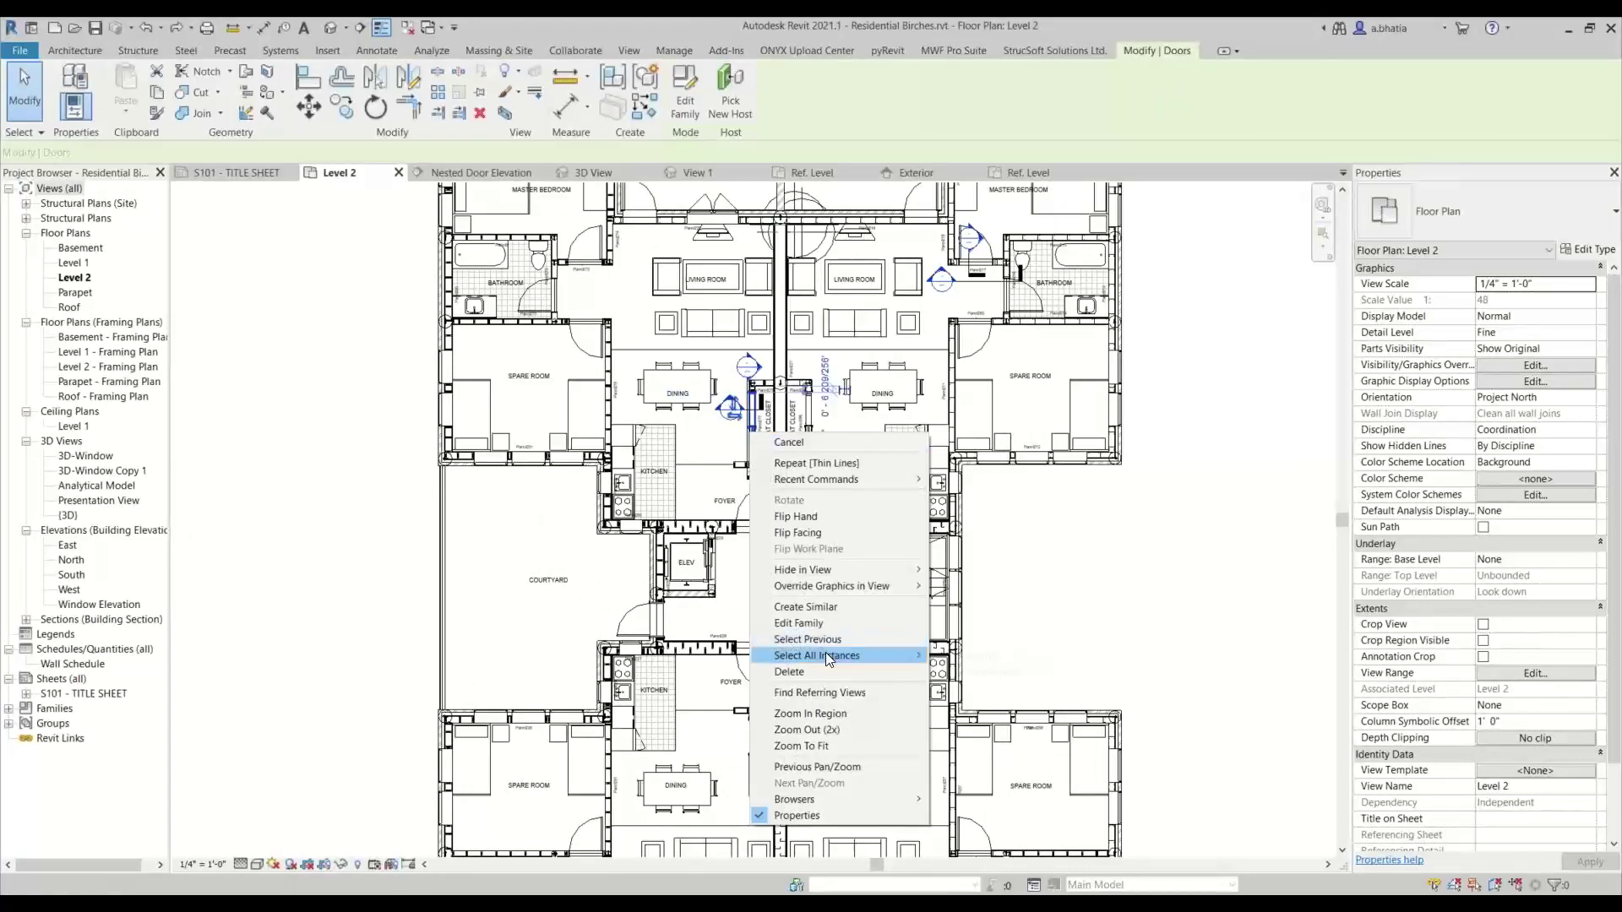
{"action": "mouse_move", "coordinate": [825, 652]}
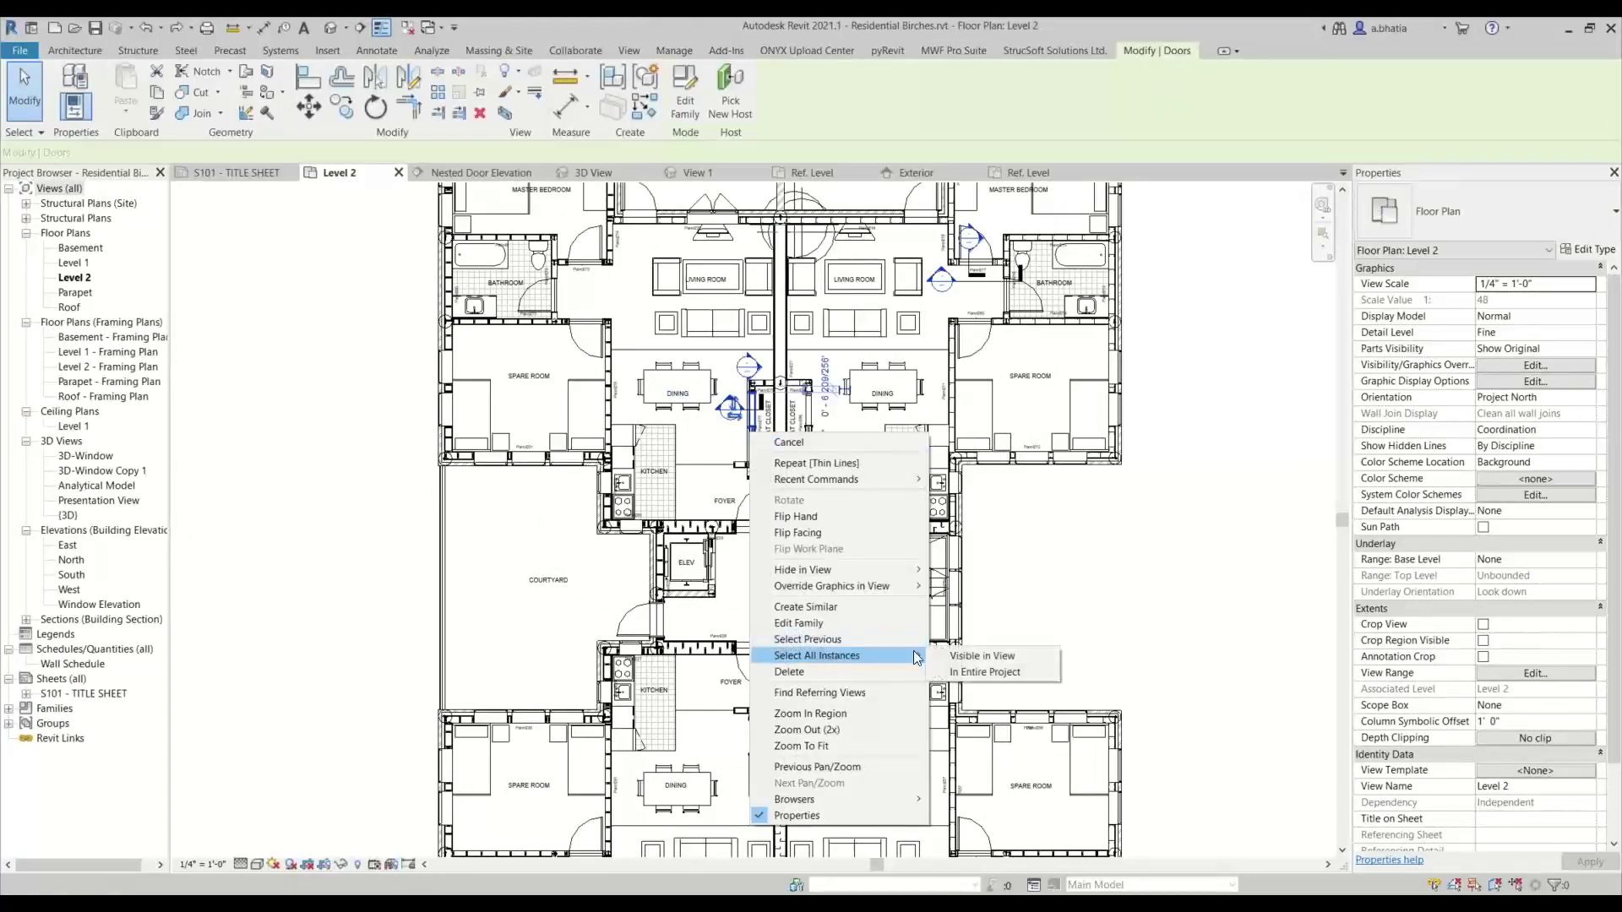
{"action": "left_click", "coordinate": [1006, 671]}
{"action": "key", "text": "z"}
{"action": "key", "text": "f"}
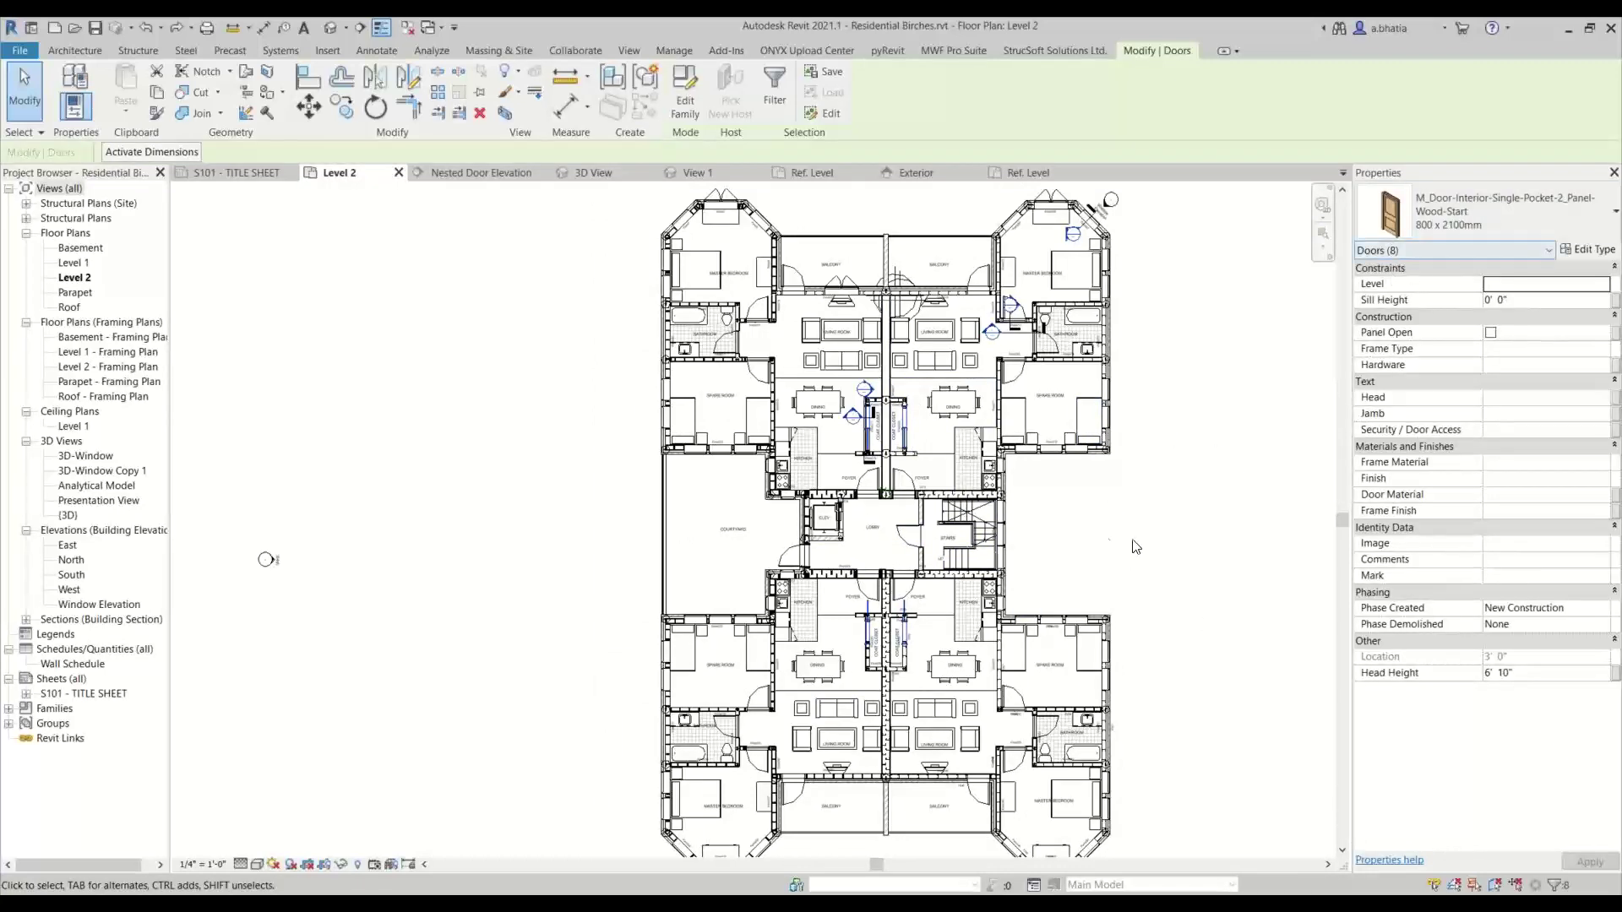
{"action": "key", "text": "Escape"}
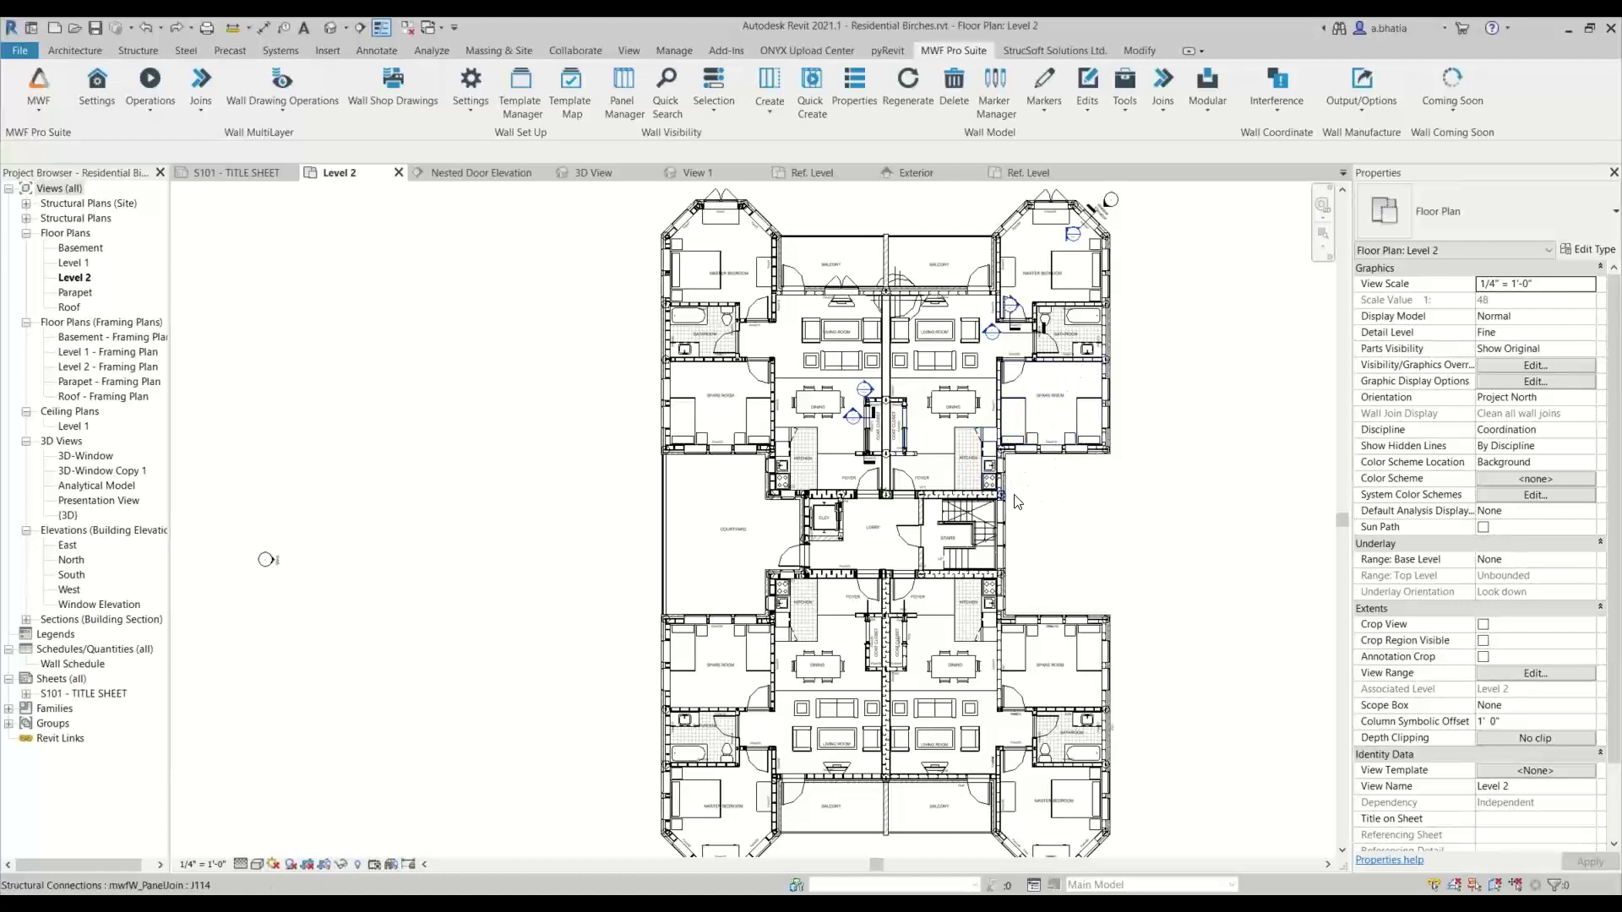
Select all instances in the entire project of the master bedroom's Window-Fixed 36" x 65" window in Panel267.
{"action": "scroll", "coordinate": [1098, 241], "scroll_direction": "up", "scroll_amount": 6}
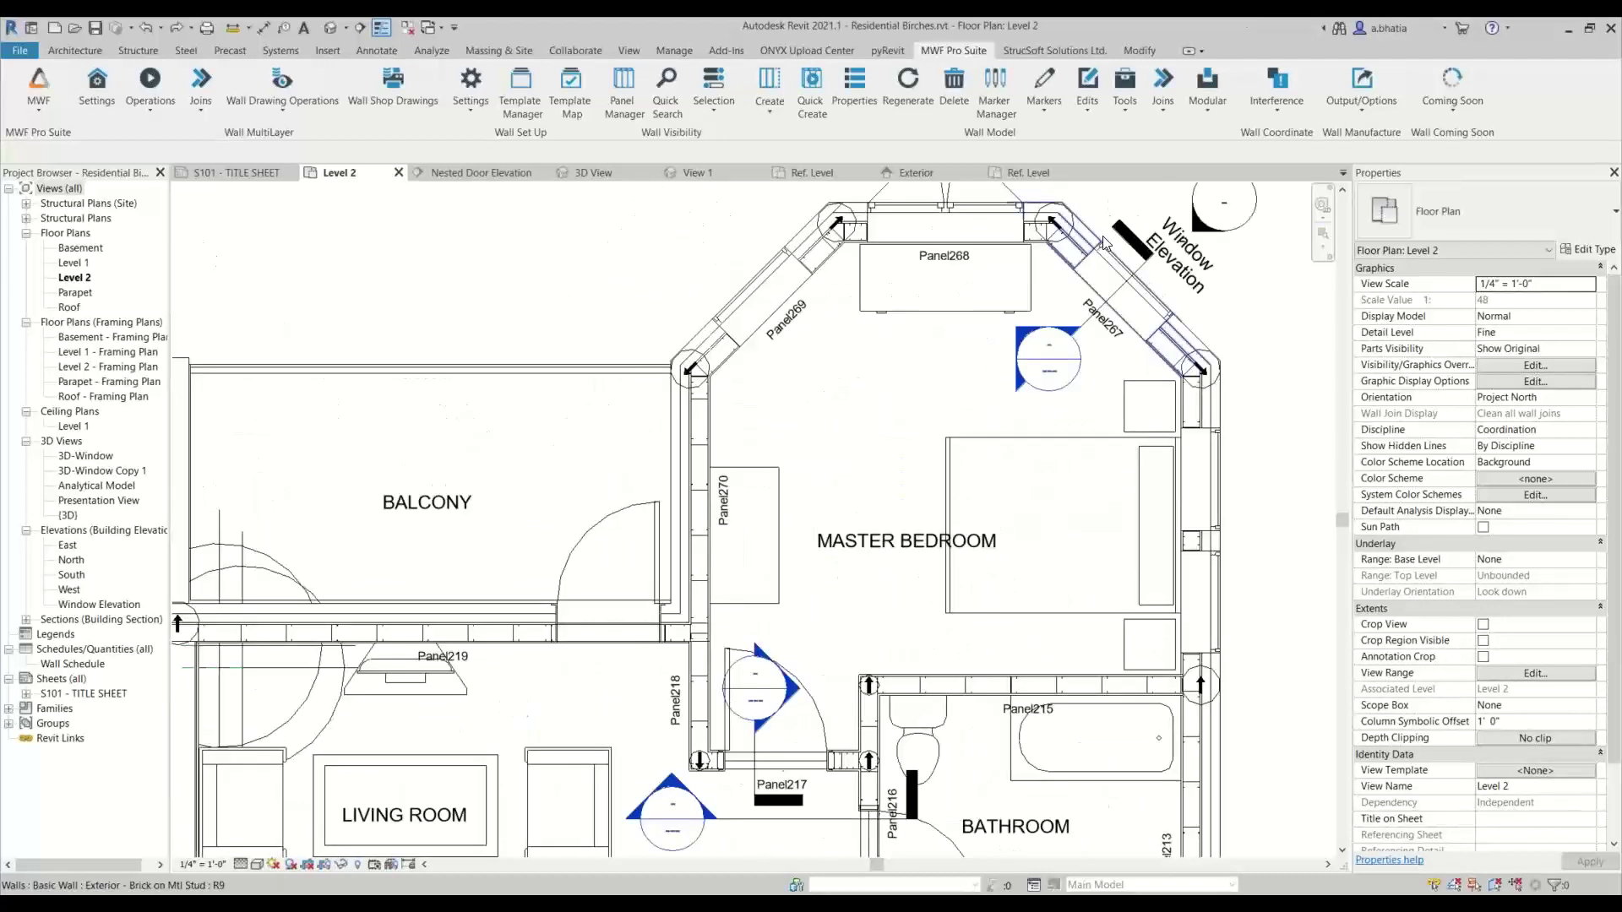
{"action": "left_click", "coordinate": [1114, 268]}
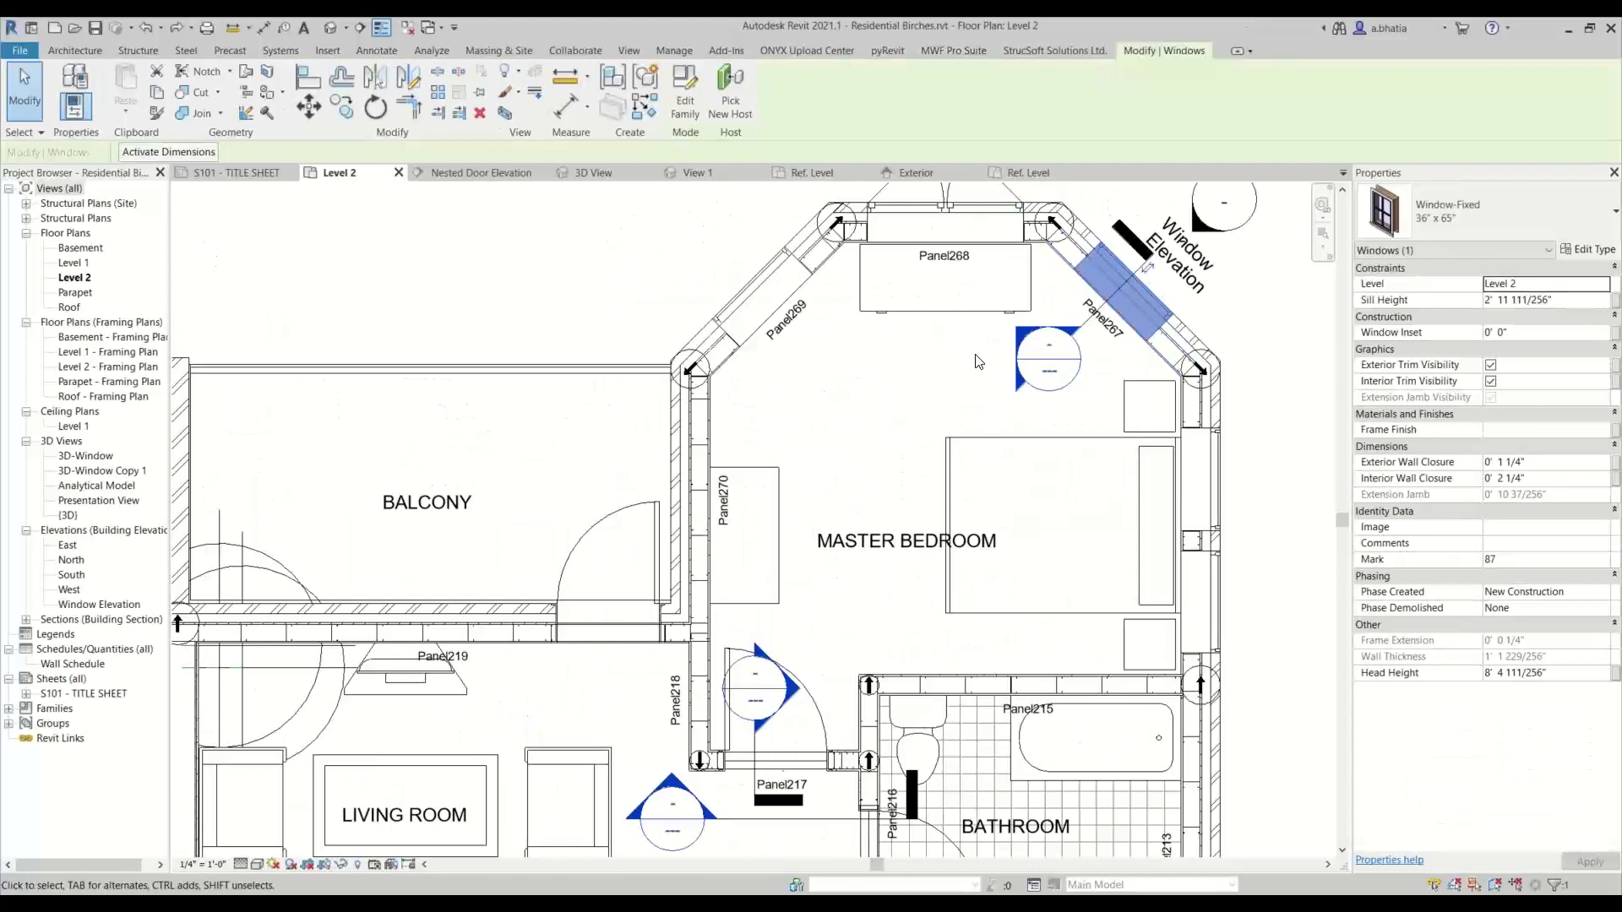
{"action": "middle_click_drag", "start_coordinate": [987, 360], "coordinate": [939, 389]}
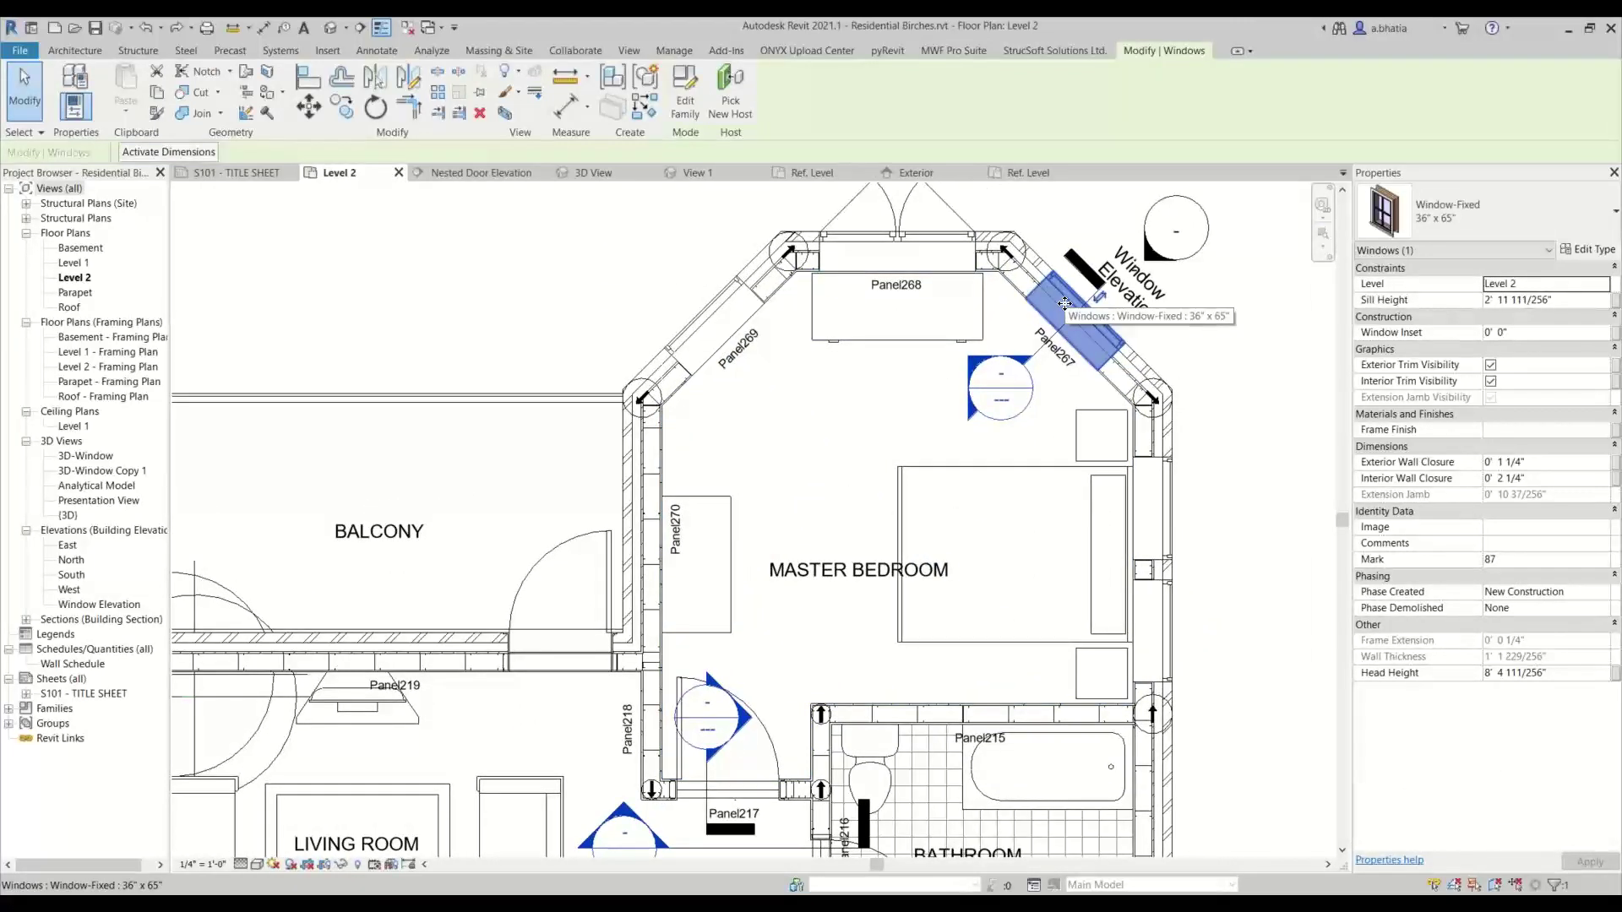
{"action": "right_click", "coordinate": [1037, 296]}
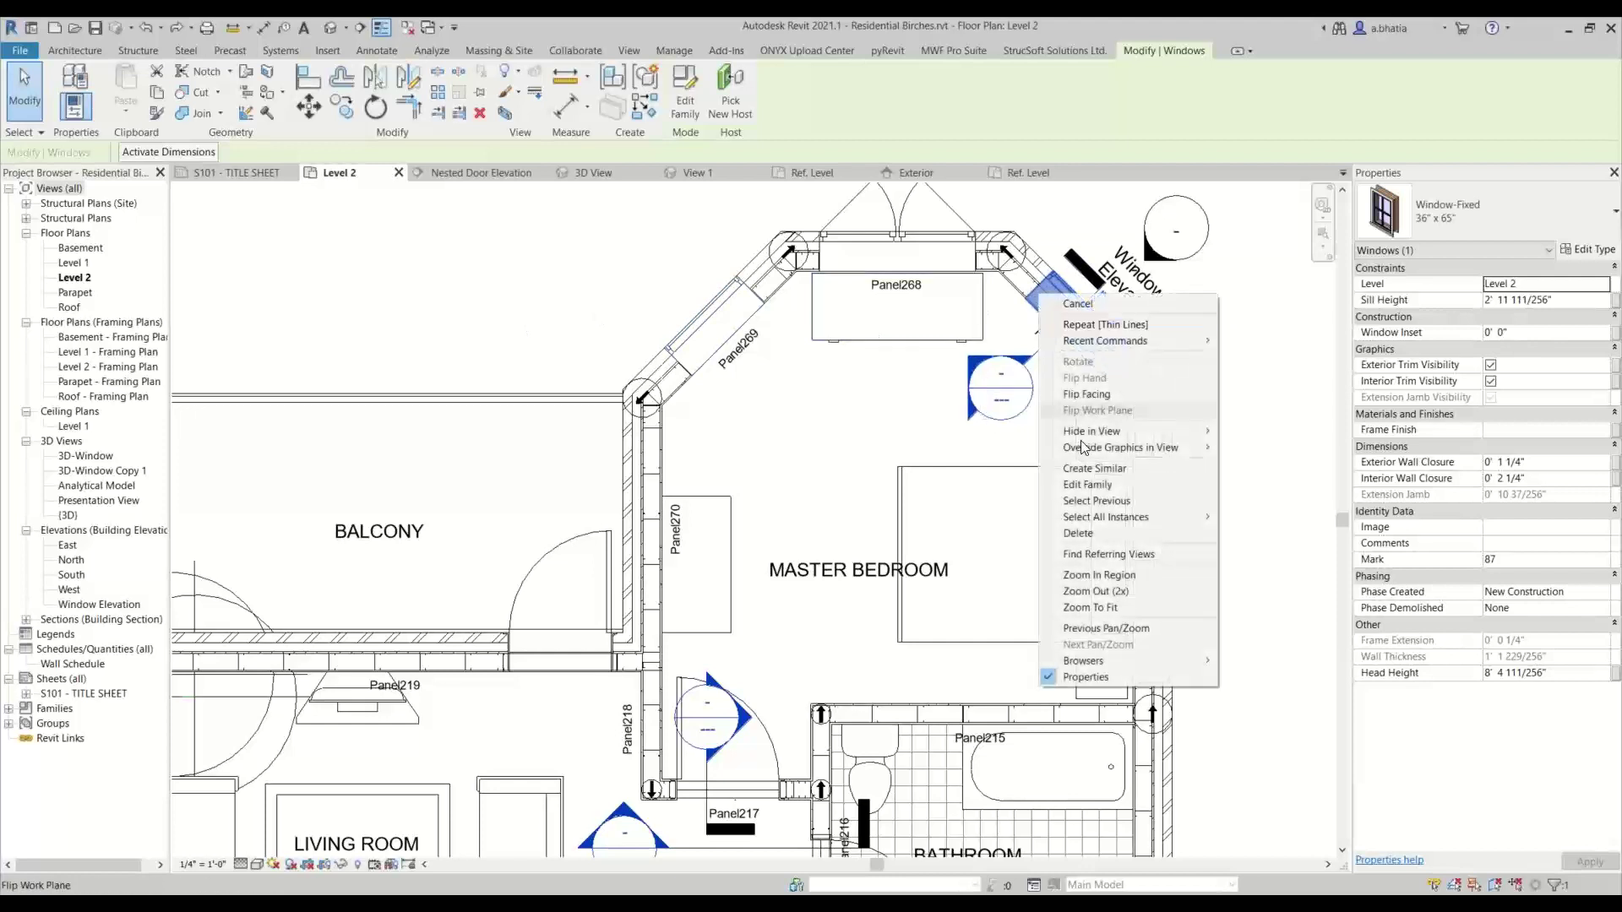
{"action": "mouse_move", "coordinate": [1096, 515]}
{"action": "left_click", "coordinate": [1333, 534]}
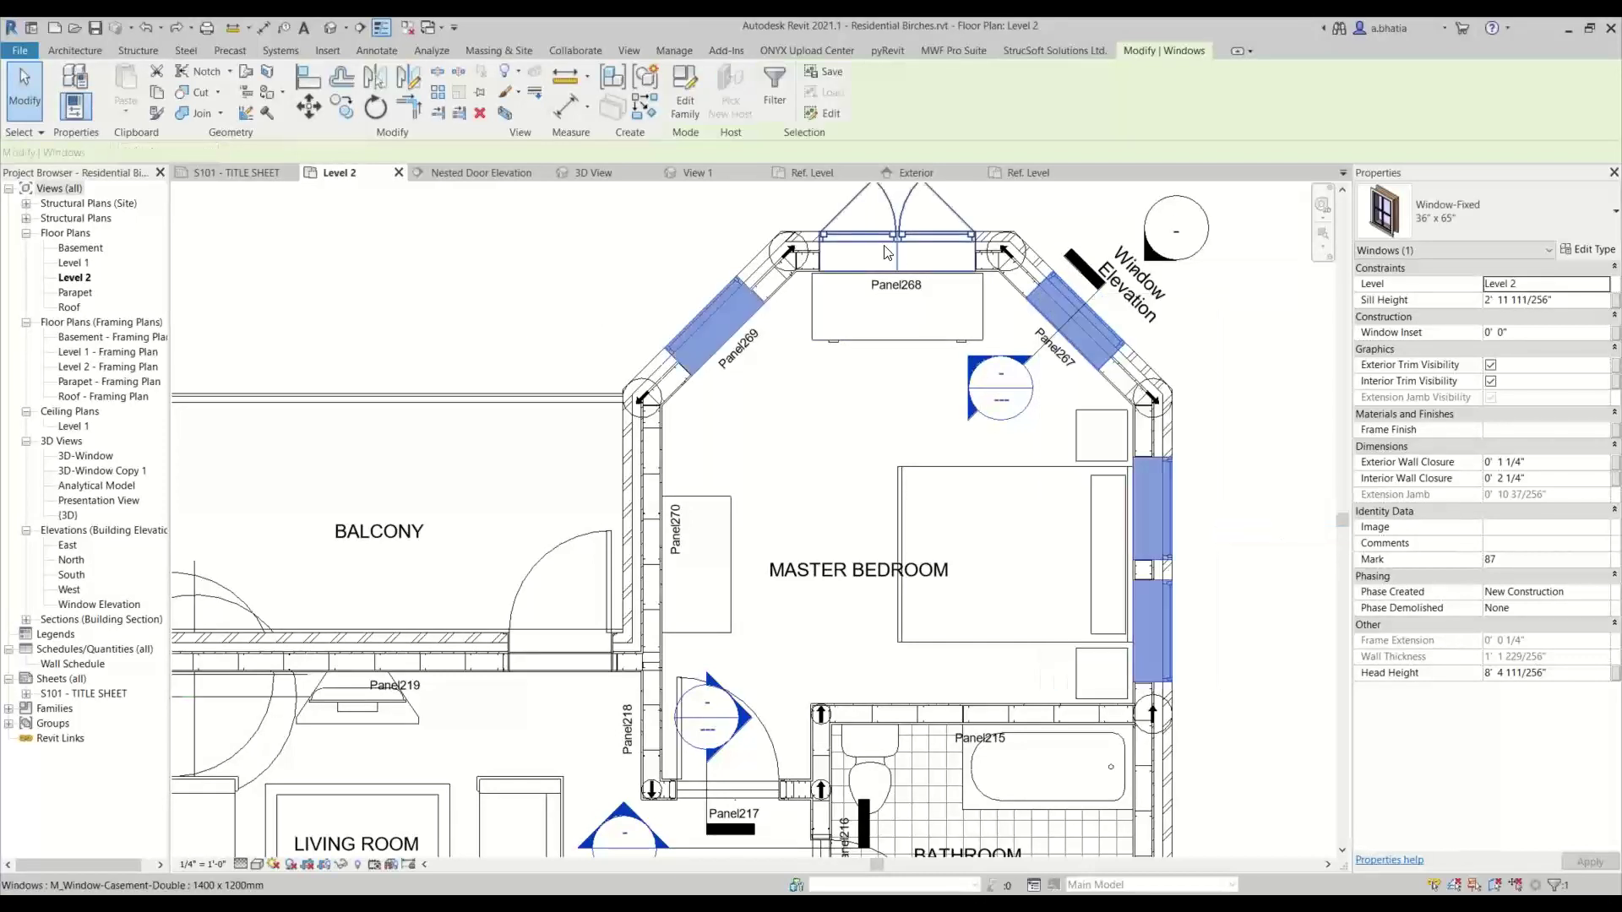
{"action": "scroll", "coordinate": [885, 256], "scroll_direction": "down", "scroll_amount": 5}
{"action": "scroll", "coordinate": [885, 256], "scroll_direction": "down", "scroll_amount": 2}
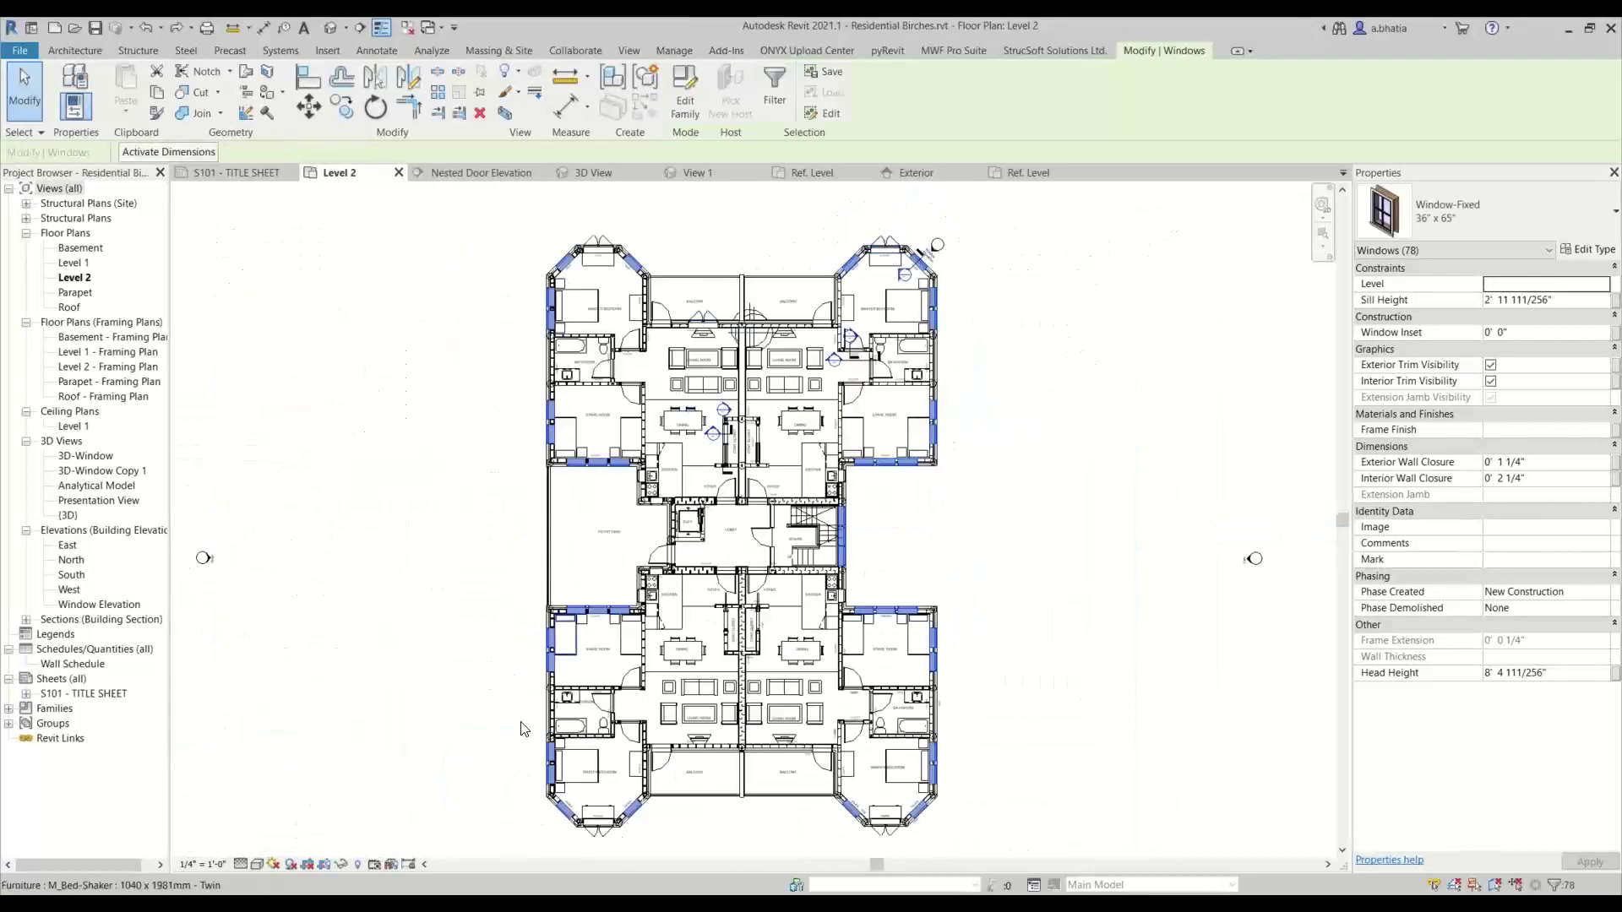
Assign the mwfW_VoidFraming : Default - Fixed Window framing type to the selected 36" x 65" windows' opening data and clear the selection.
{"action": "left_click", "coordinate": [971, 51]}
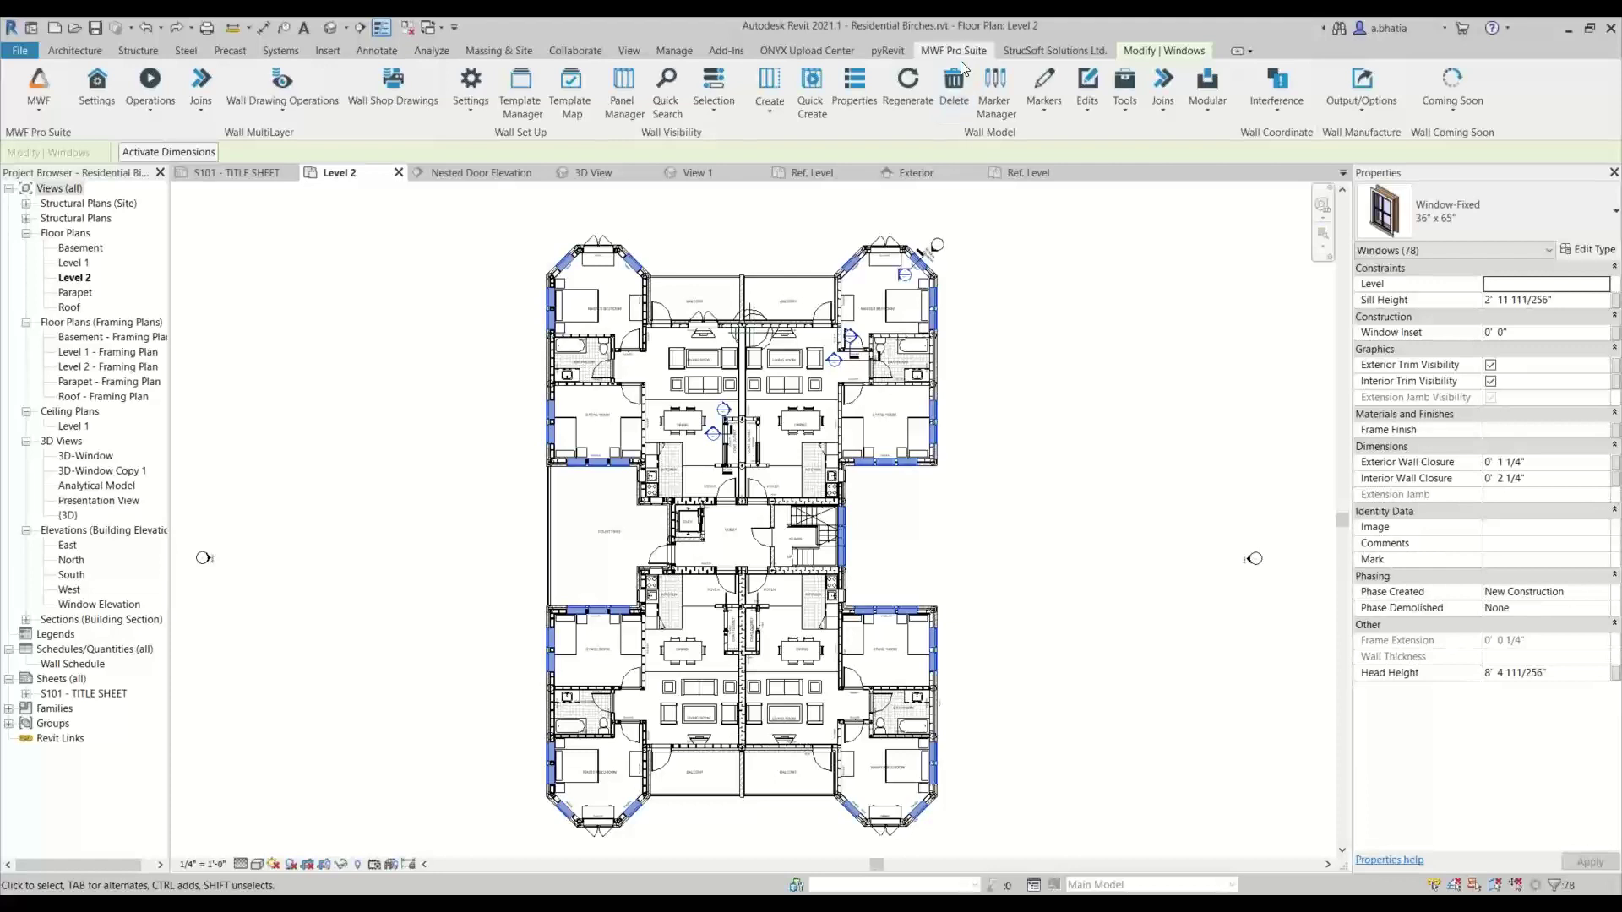
{"action": "left_click", "coordinate": [1048, 113]}
{"action": "left_click", "coordinate": [1056, 198]}
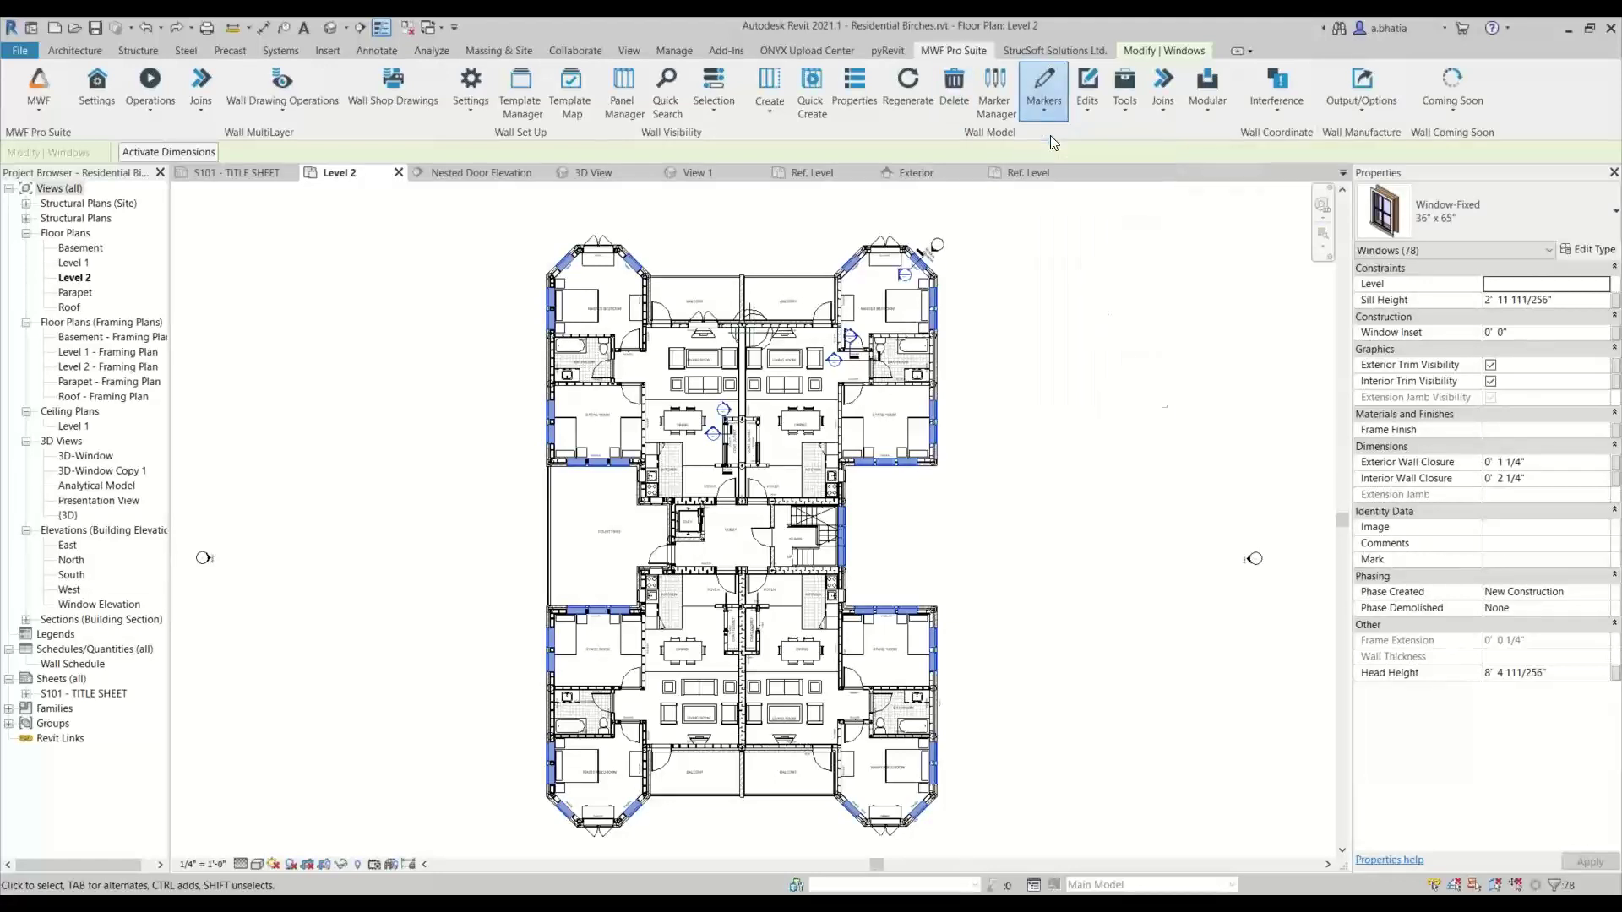
{"action": "left_click", "coordinate": [990, 358]}
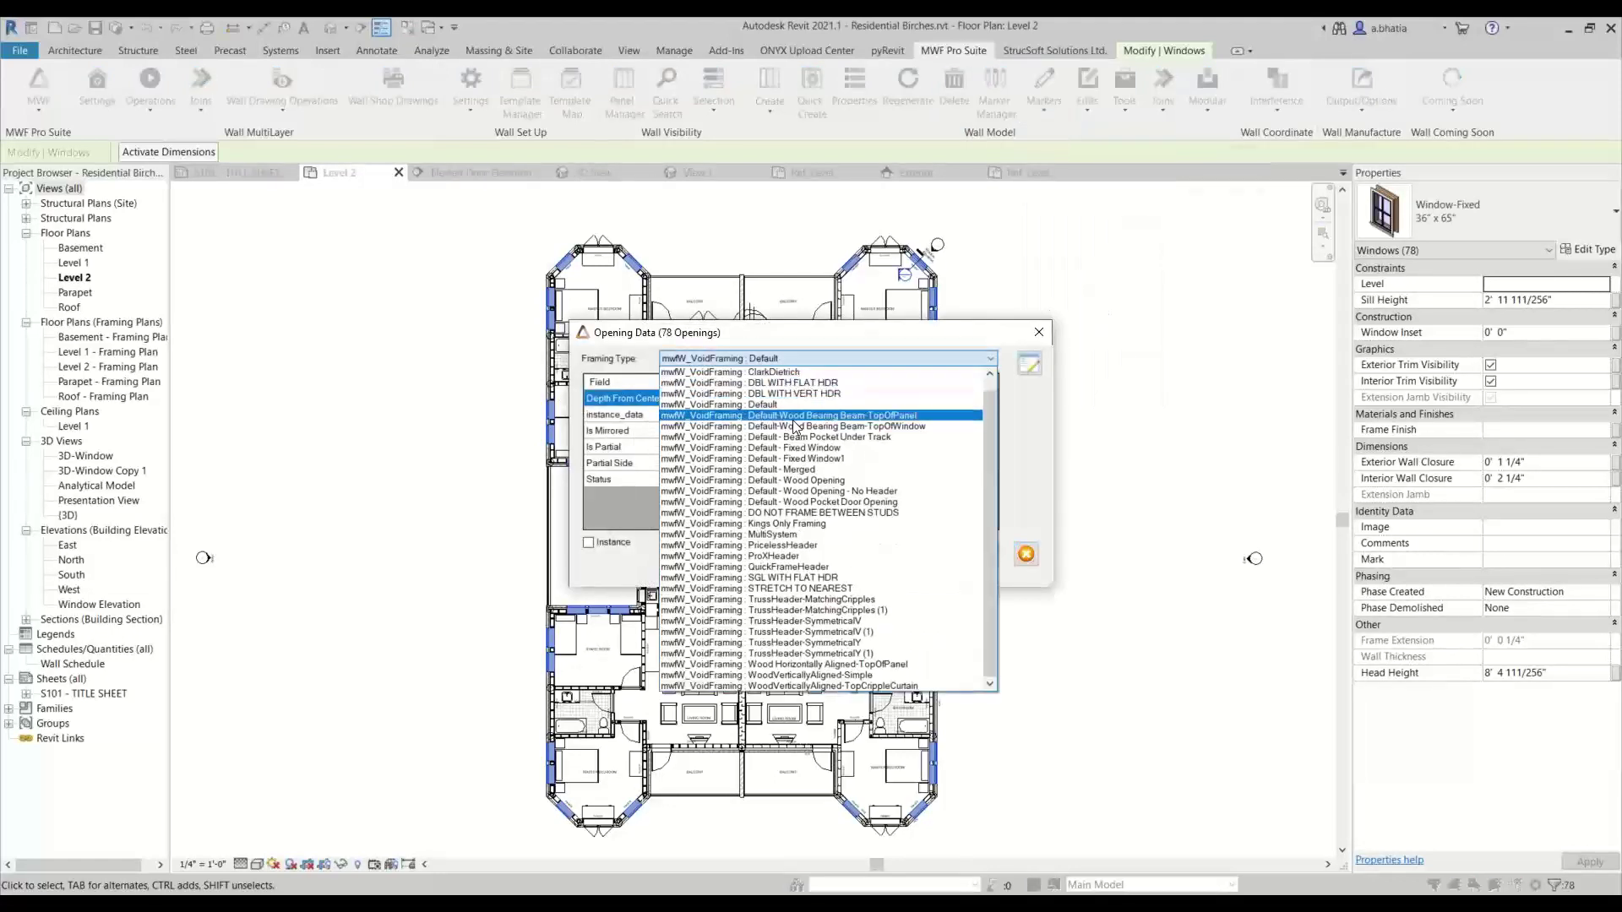
{"action": "left_click", "coordinate": [662, 550]}
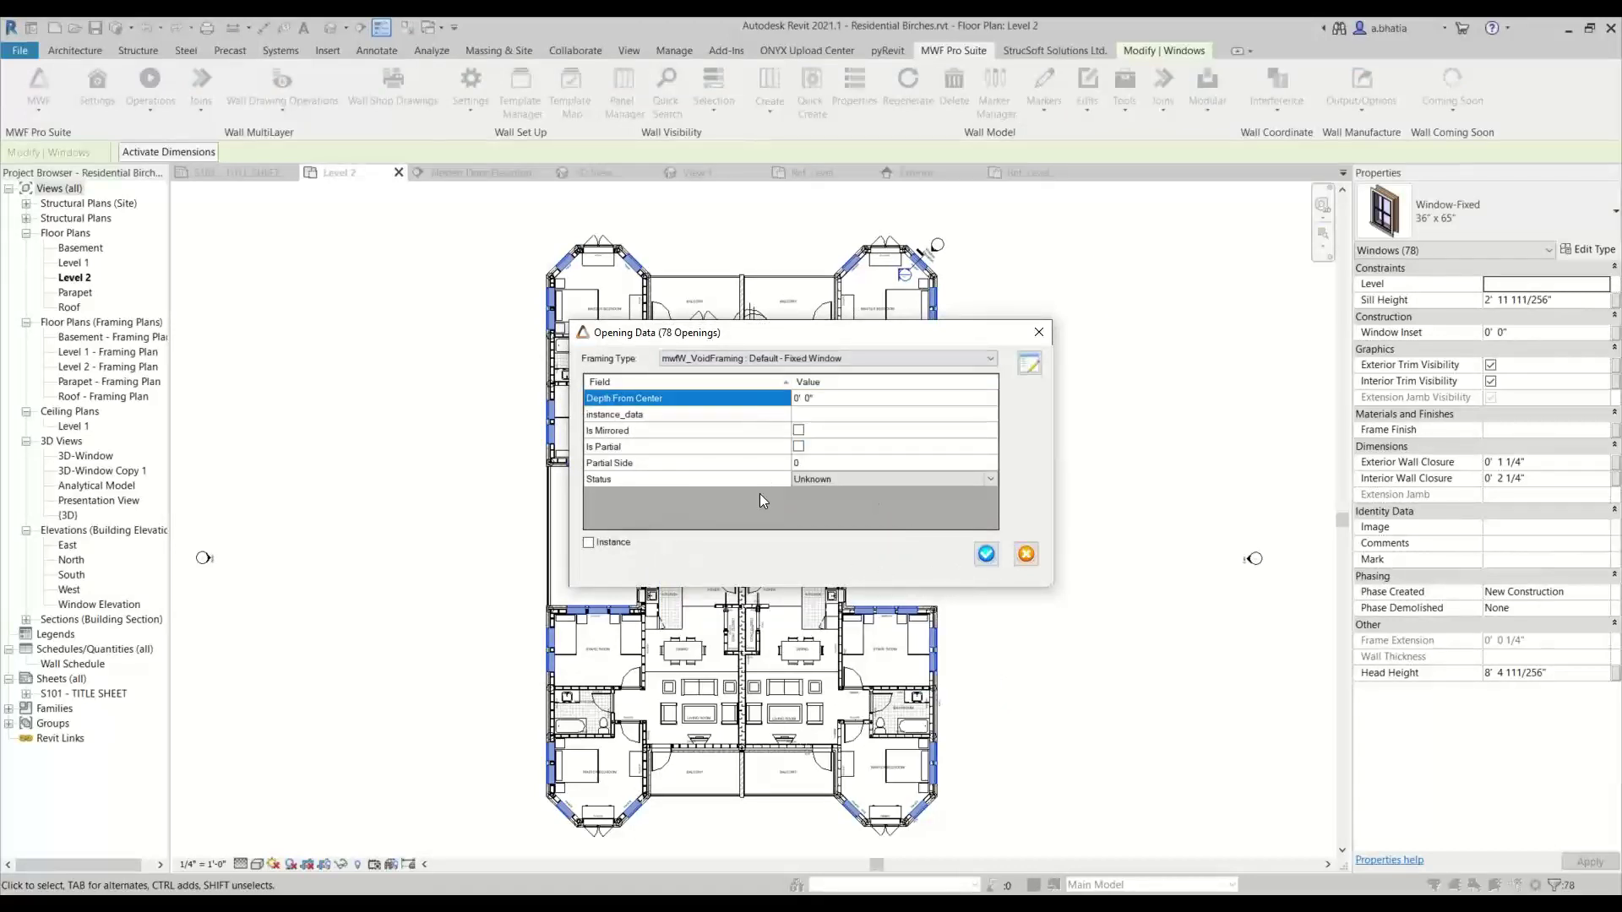
{"action": "left_click", "coordinate": [986, 554]}
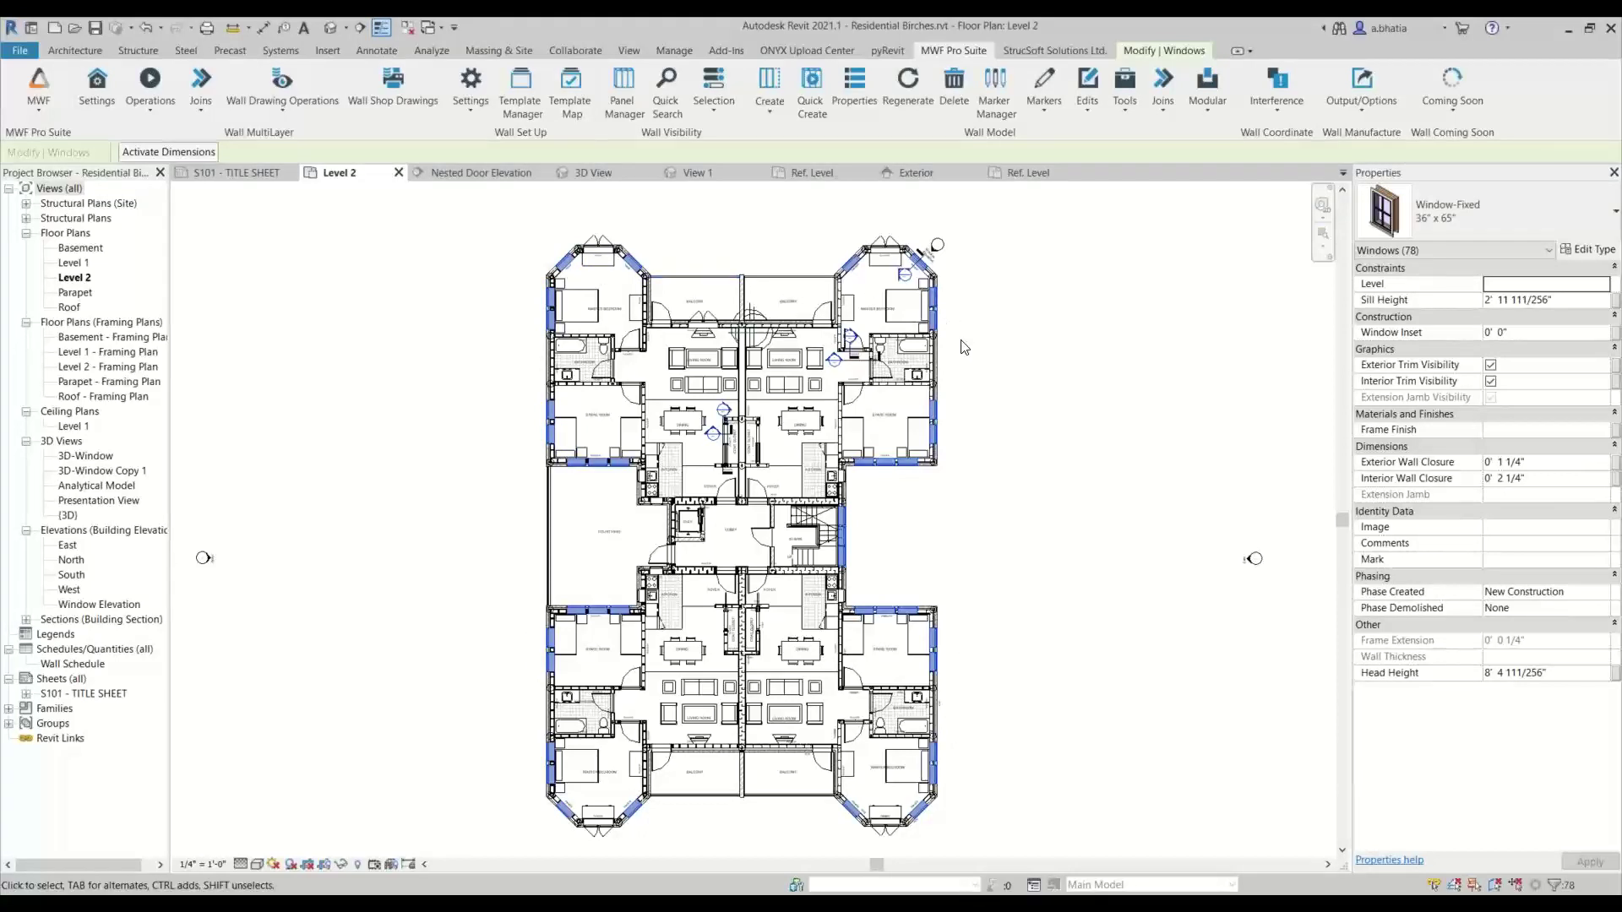
{"action": "left_click", "coordinate": [995, 350]}
Regenerate the framing from the 600S200-33 jamb stud beside the master bedroom's exterior wall window, in Panel213.
{"action": "scroll", "coordinate": [923, 292], "scroll_direction": "up", "scroll_amount": 3}
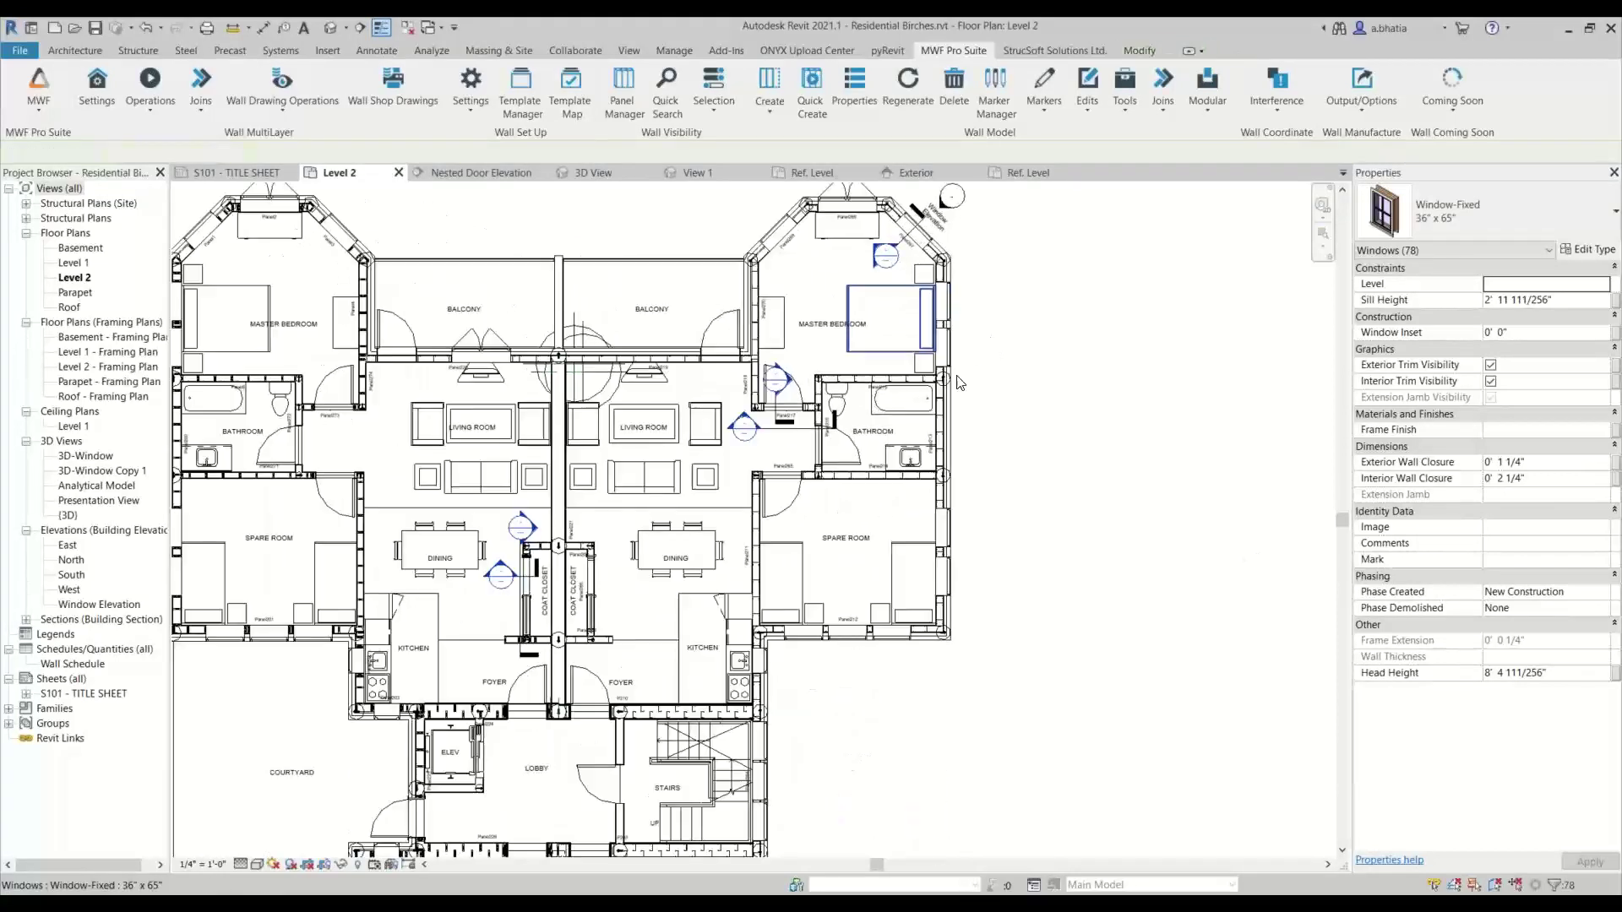
{"action": "left_click", "coordinate": [980, 381]}
{"action": "scroll", "coordinate": [980, 381], "scroll_direction": "up", "scroll_amount": 8}
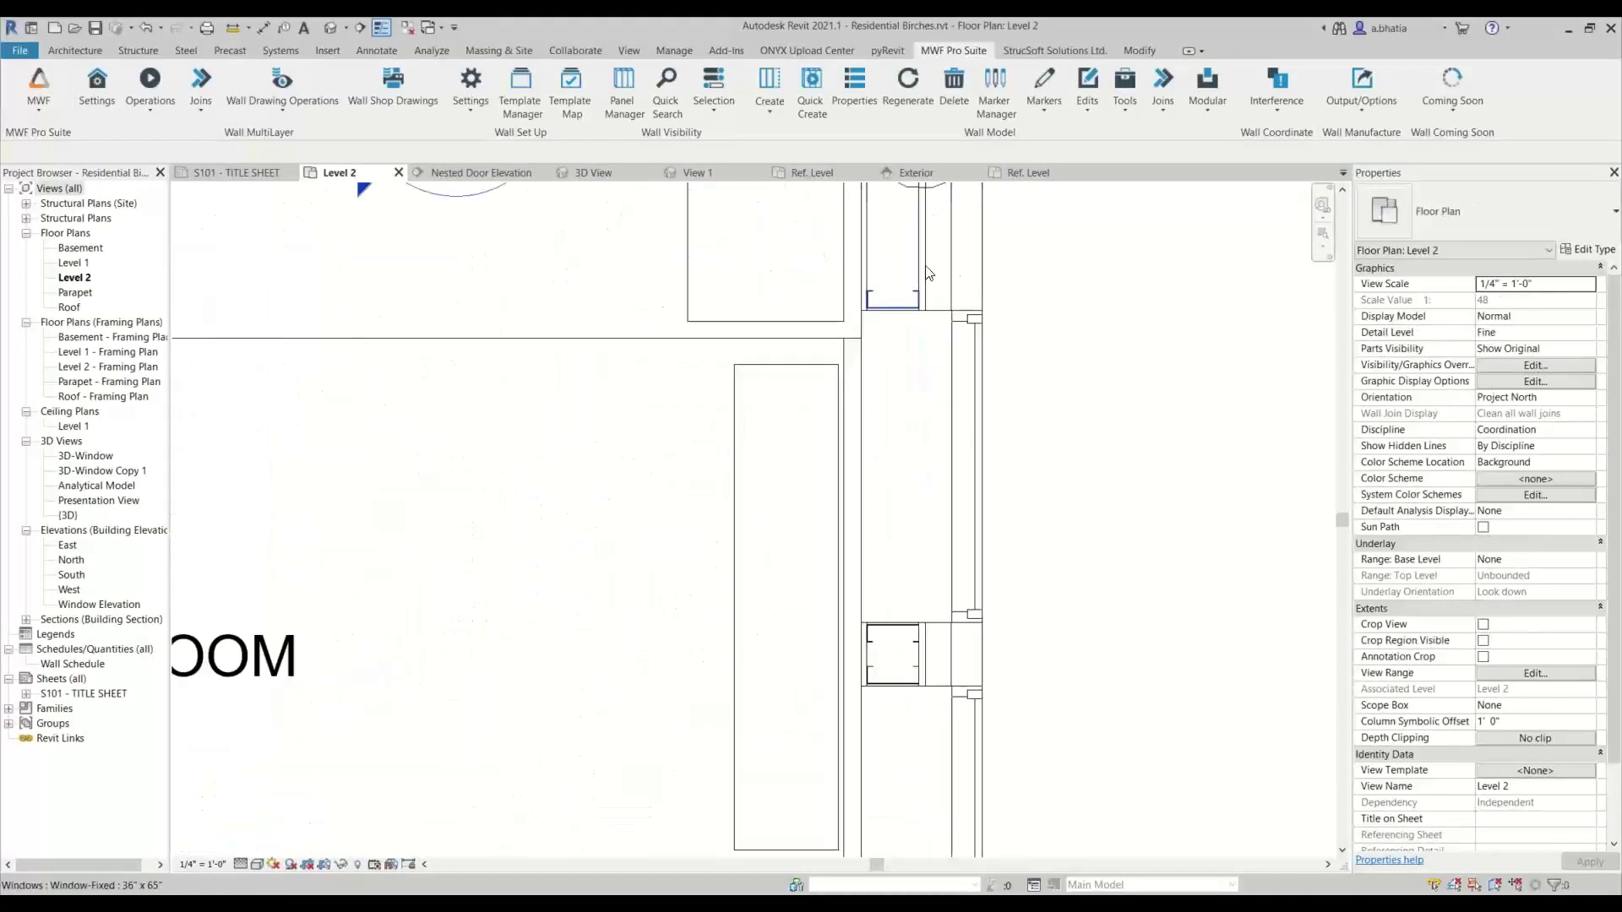
{"action": "scroll", "coordinate": [837, 389], "scroll_direction": "up", "scroll_amount": 1}
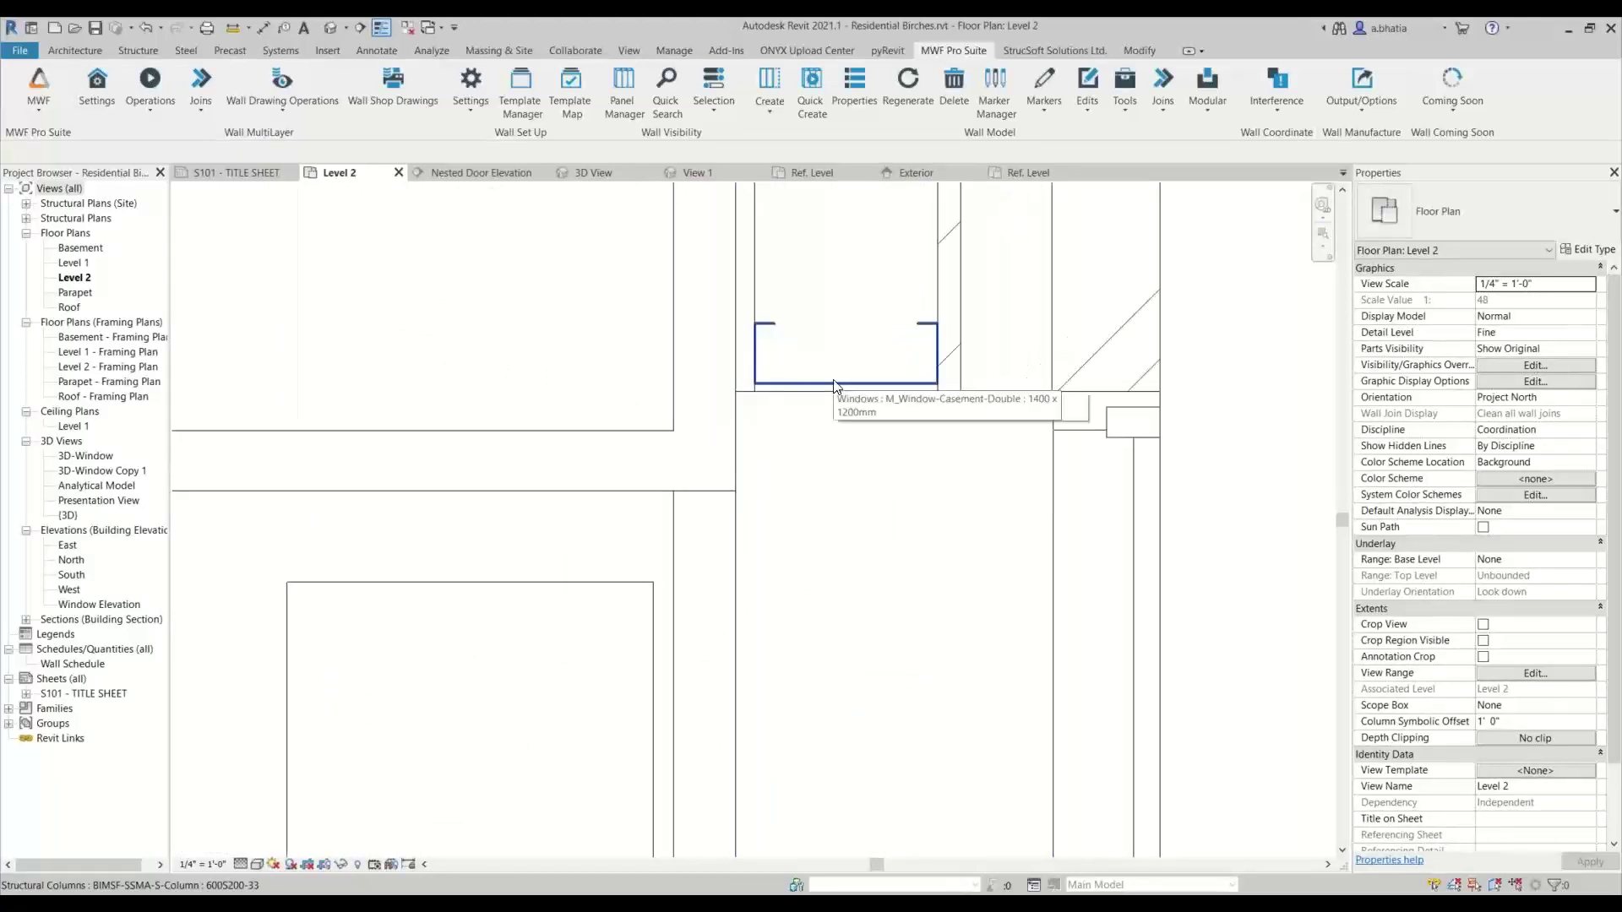
{"action": "left_click", "coordinate": [892, 354]}
{"action": "left_click", "coordinate": [953, 51]}
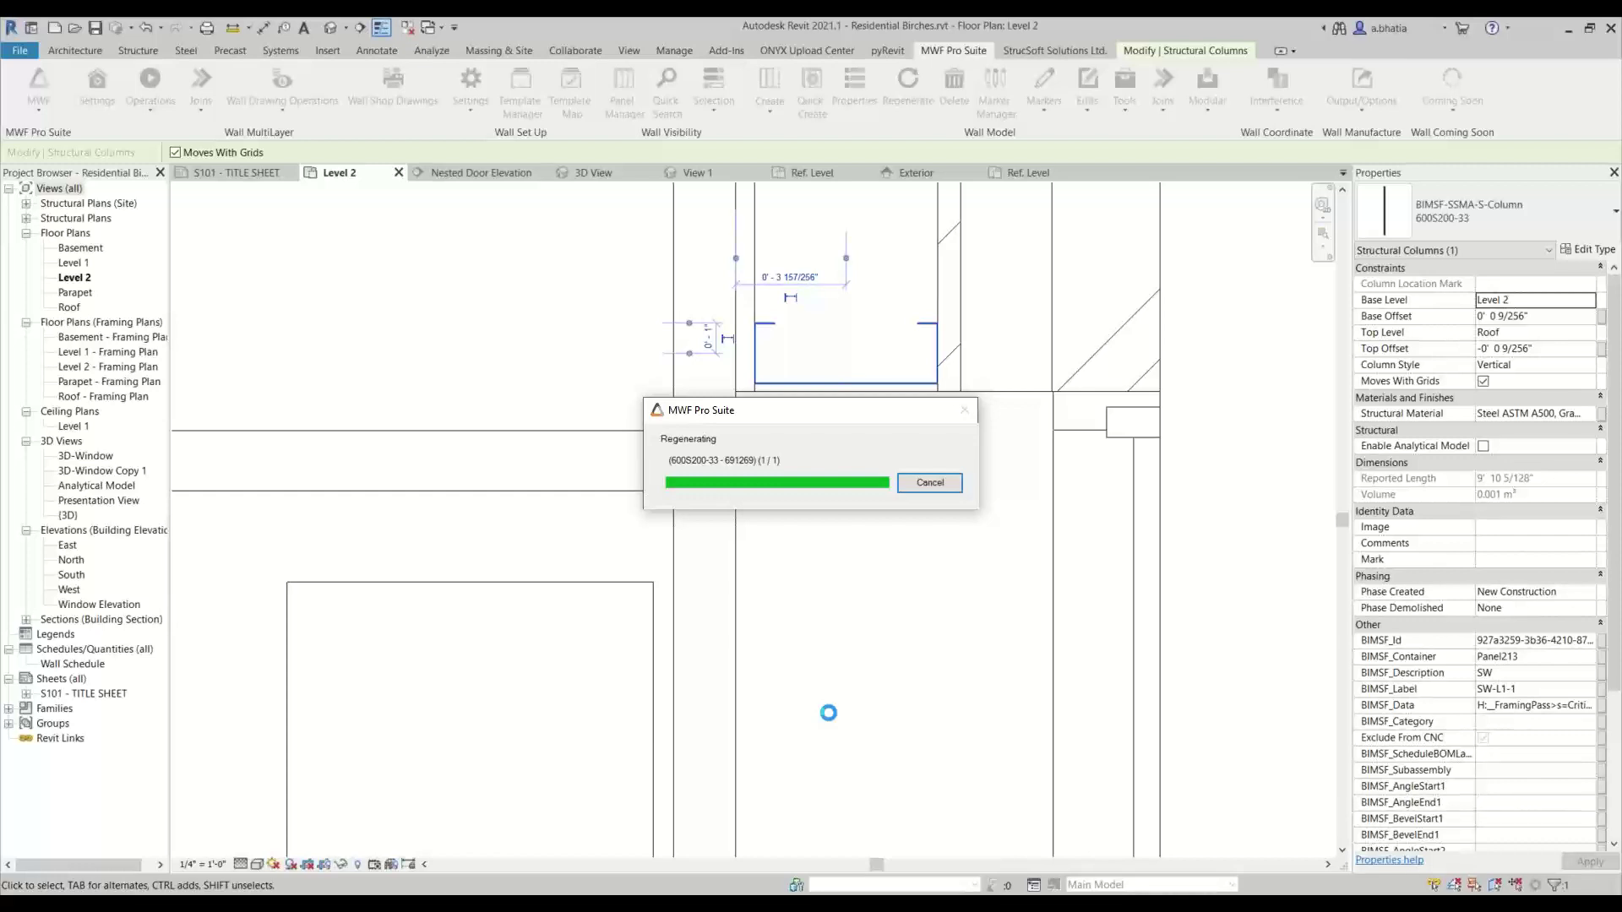
{"action": "left_click", "coordinate": [829, 712]}
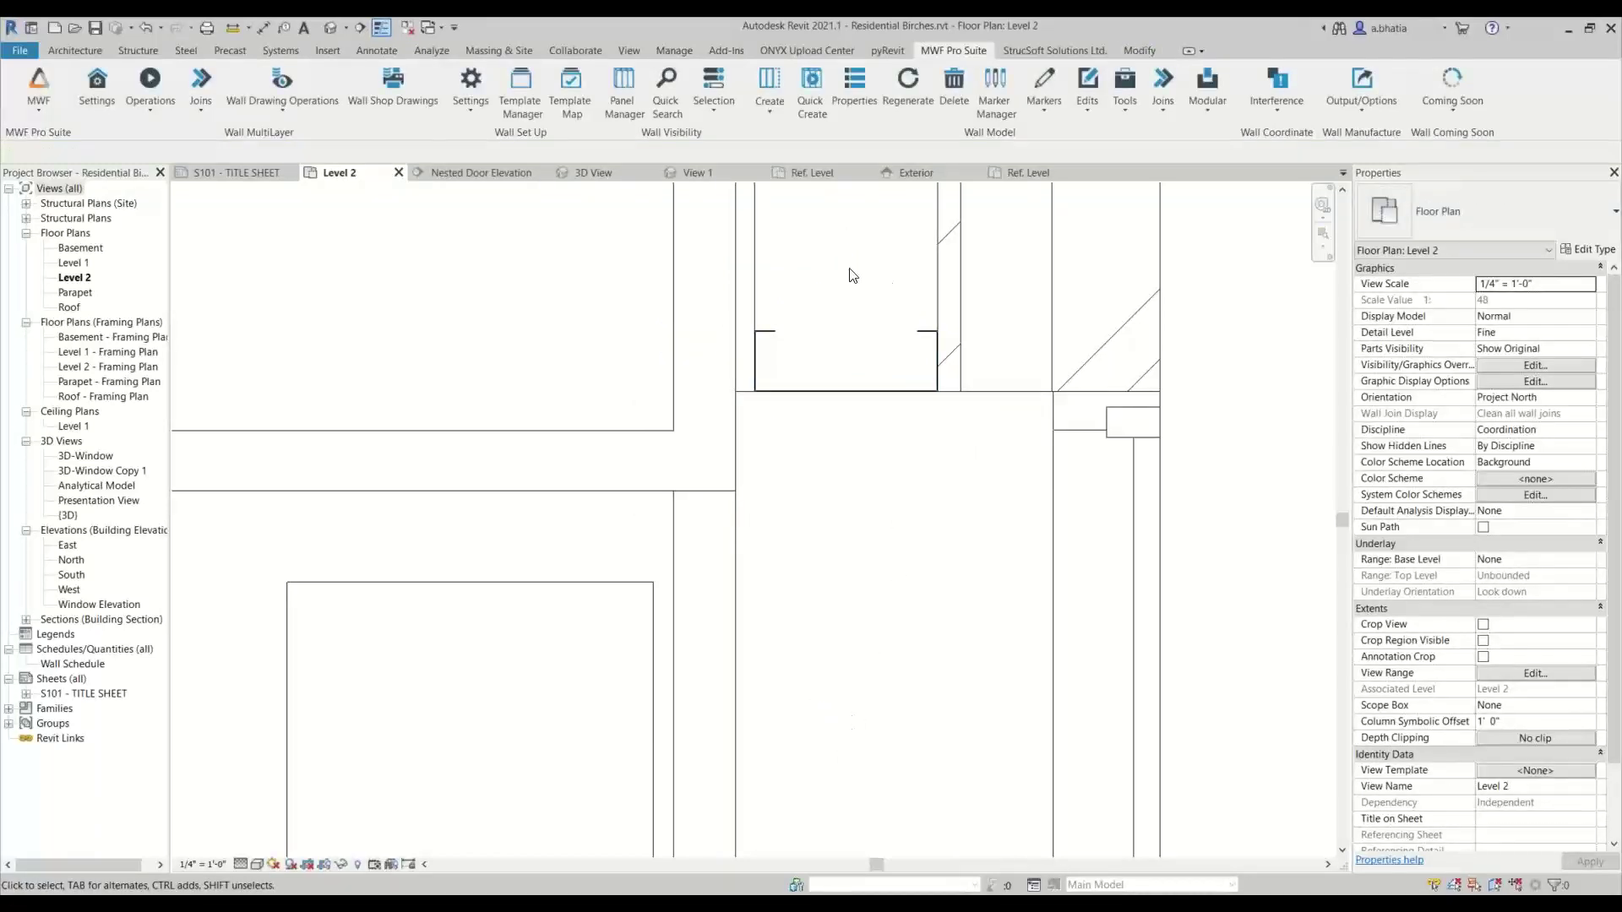
Examine the jamb studs at the window openings of the master bedroom, spare room and kitchen in the Level 2 plan.
{"action": "scroll", "coordinate": [834, 455], "scroll_direction": "down", "scroll_amount": 10}
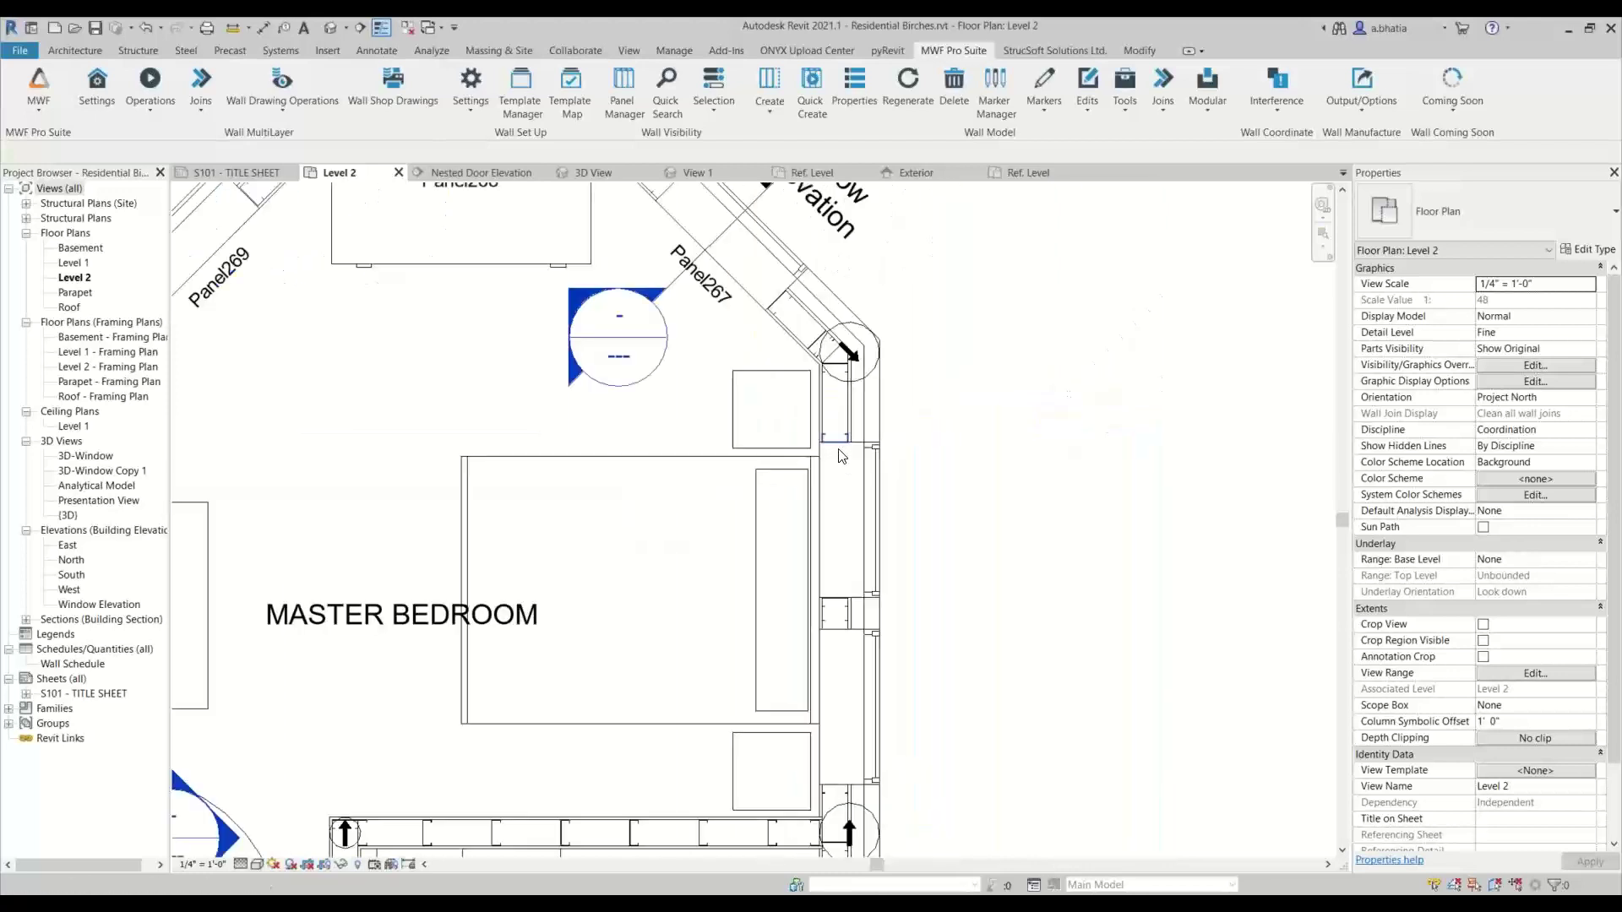
{"action": "scroll", "coordinate": [884, 699], "scroll_direction": "down", "scroll_amount": 2}
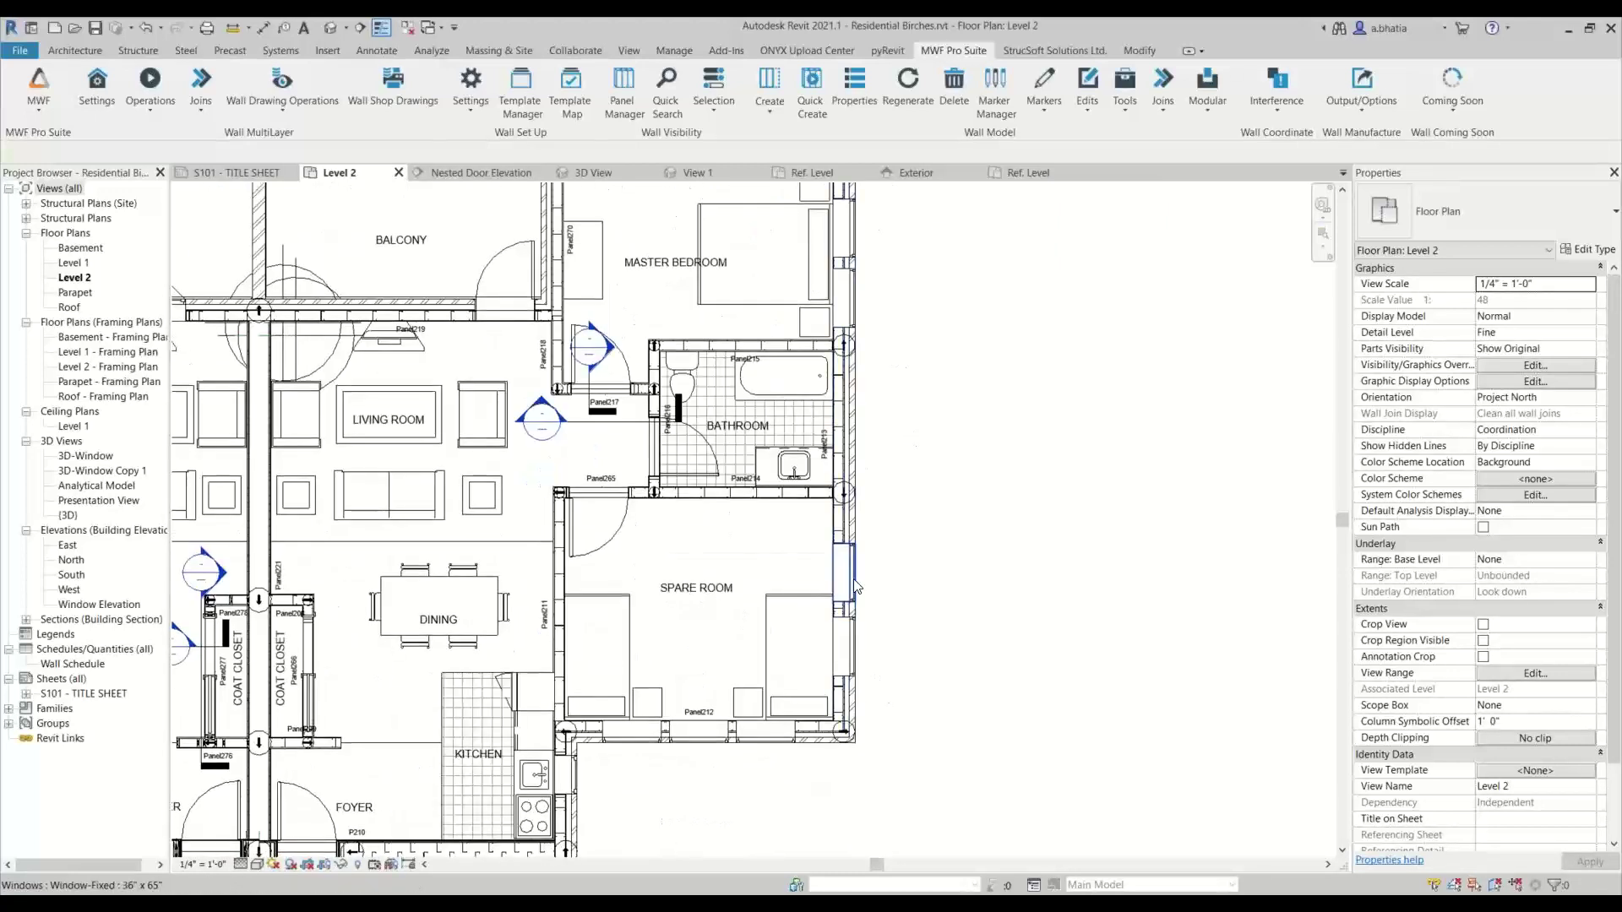
{"action": "scroll", "coordinate": [832, 525], "scroll_direction": "up", "scroll_amount": 8}
{"action": "scroll", "coordinate": [833, 525], "scroll_direction": "down", "scroll_amount": 6}
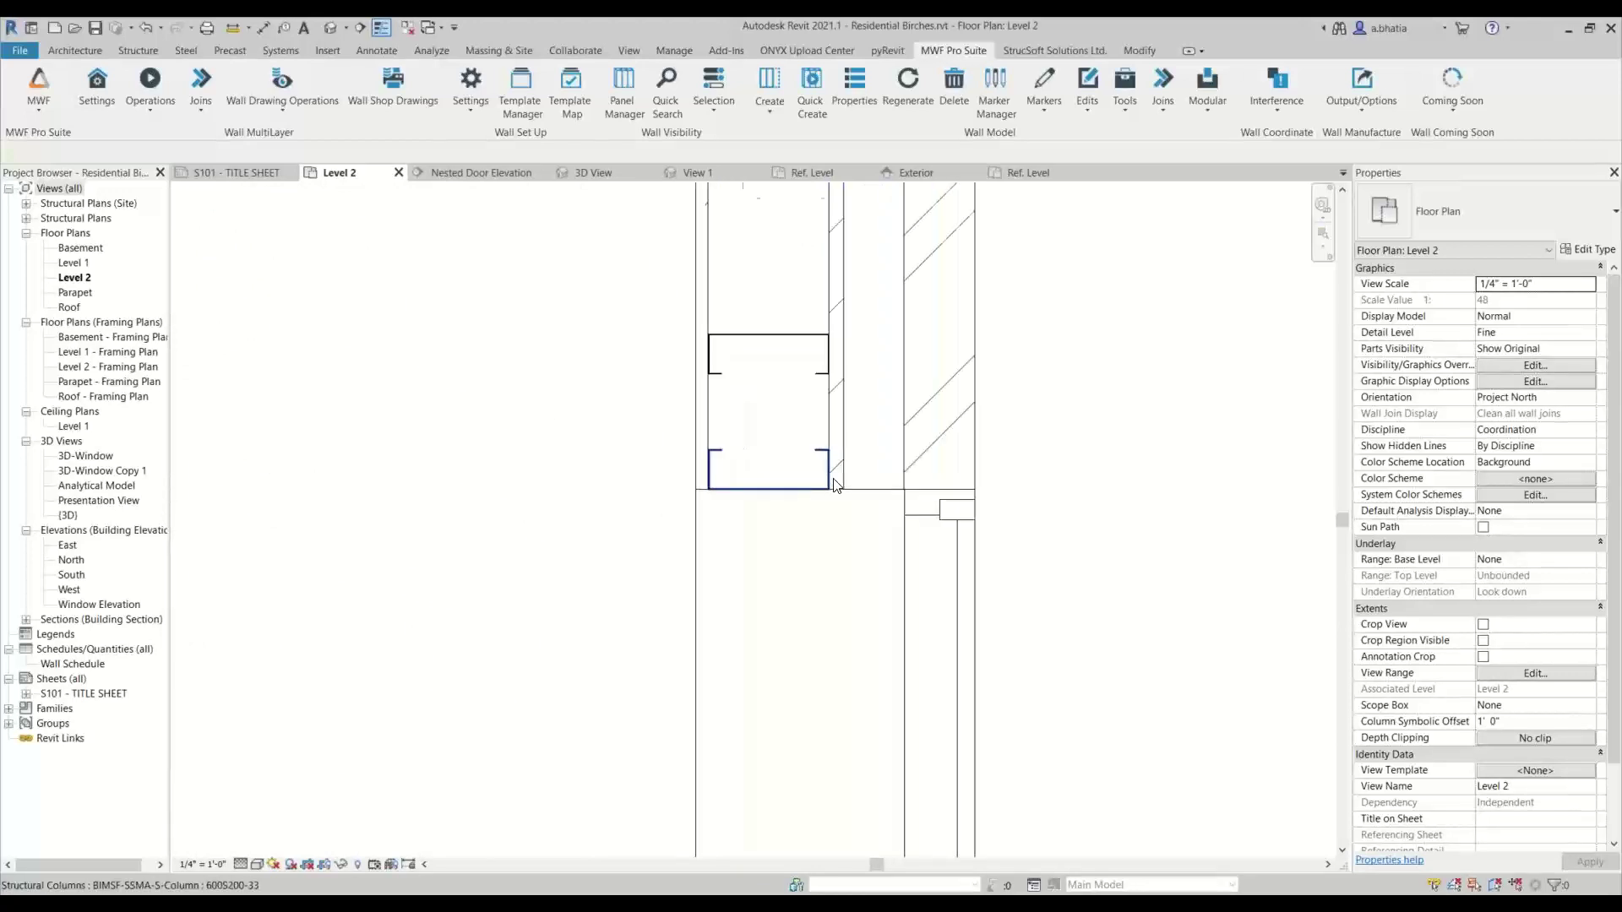
{"action": "scroll", "coordinate": [929, 541], "scroll_direction": "down", "scroll_amount": 2}
{"action": "middle_click_drag", "start_coordinate": [977, 507], "coordinate": [1107, 253]}
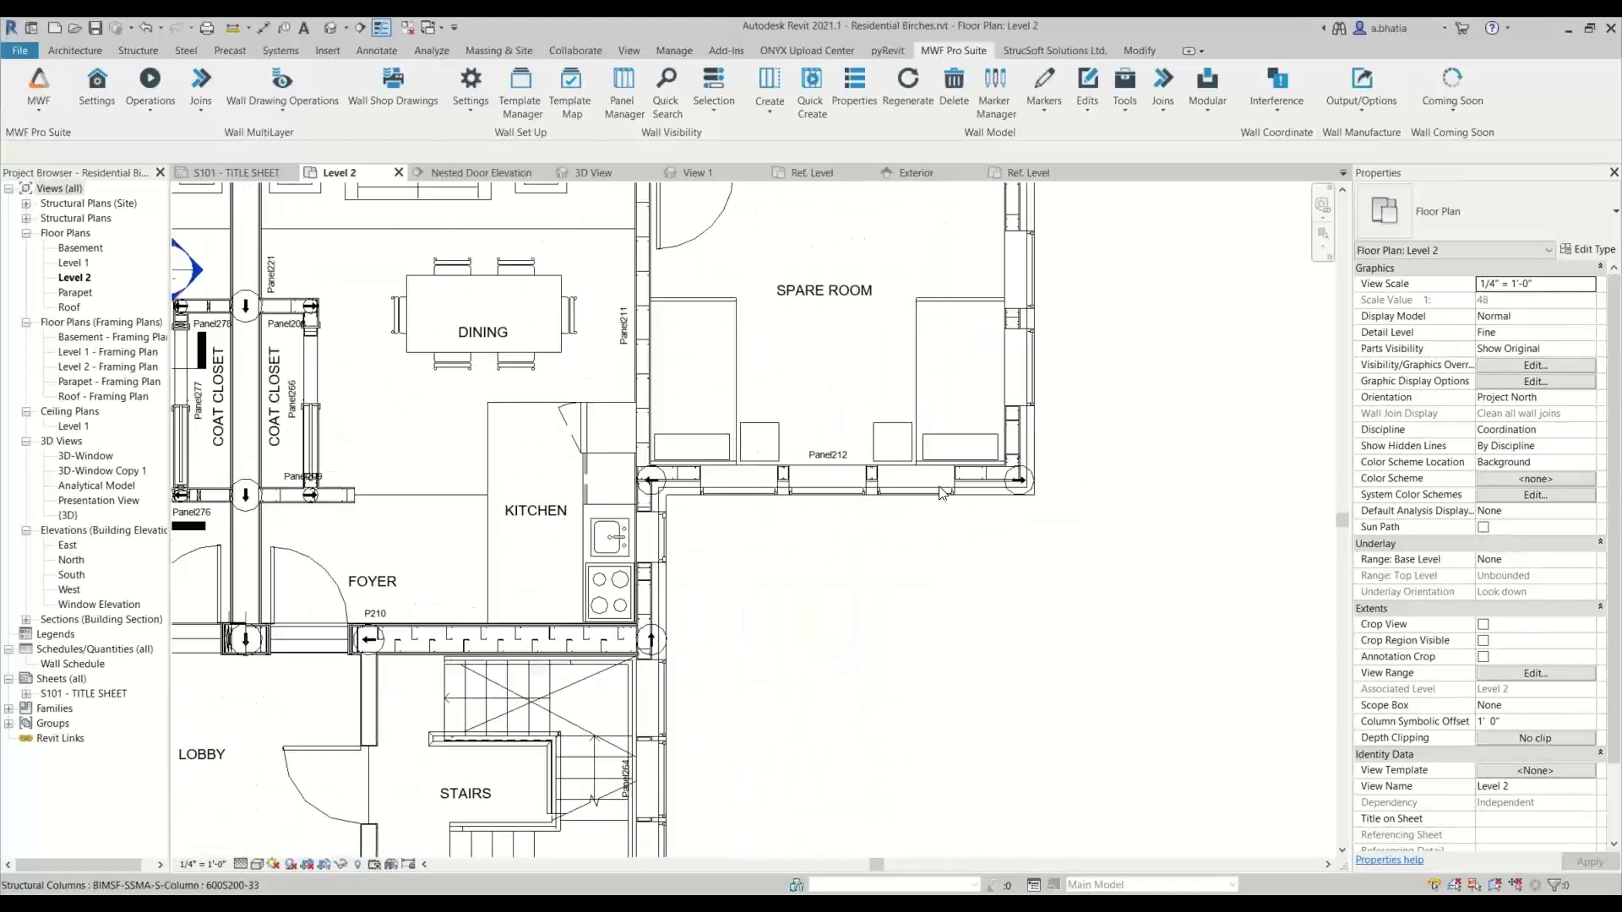
{"action": "scroll", "coordinate": [532, 591], "scroll_direction": "up", "scroll_amount": 6}
{"action": "scroll", "coordinate": [825, 543], "scroll_direction": "down", "scroll_amount": 8}
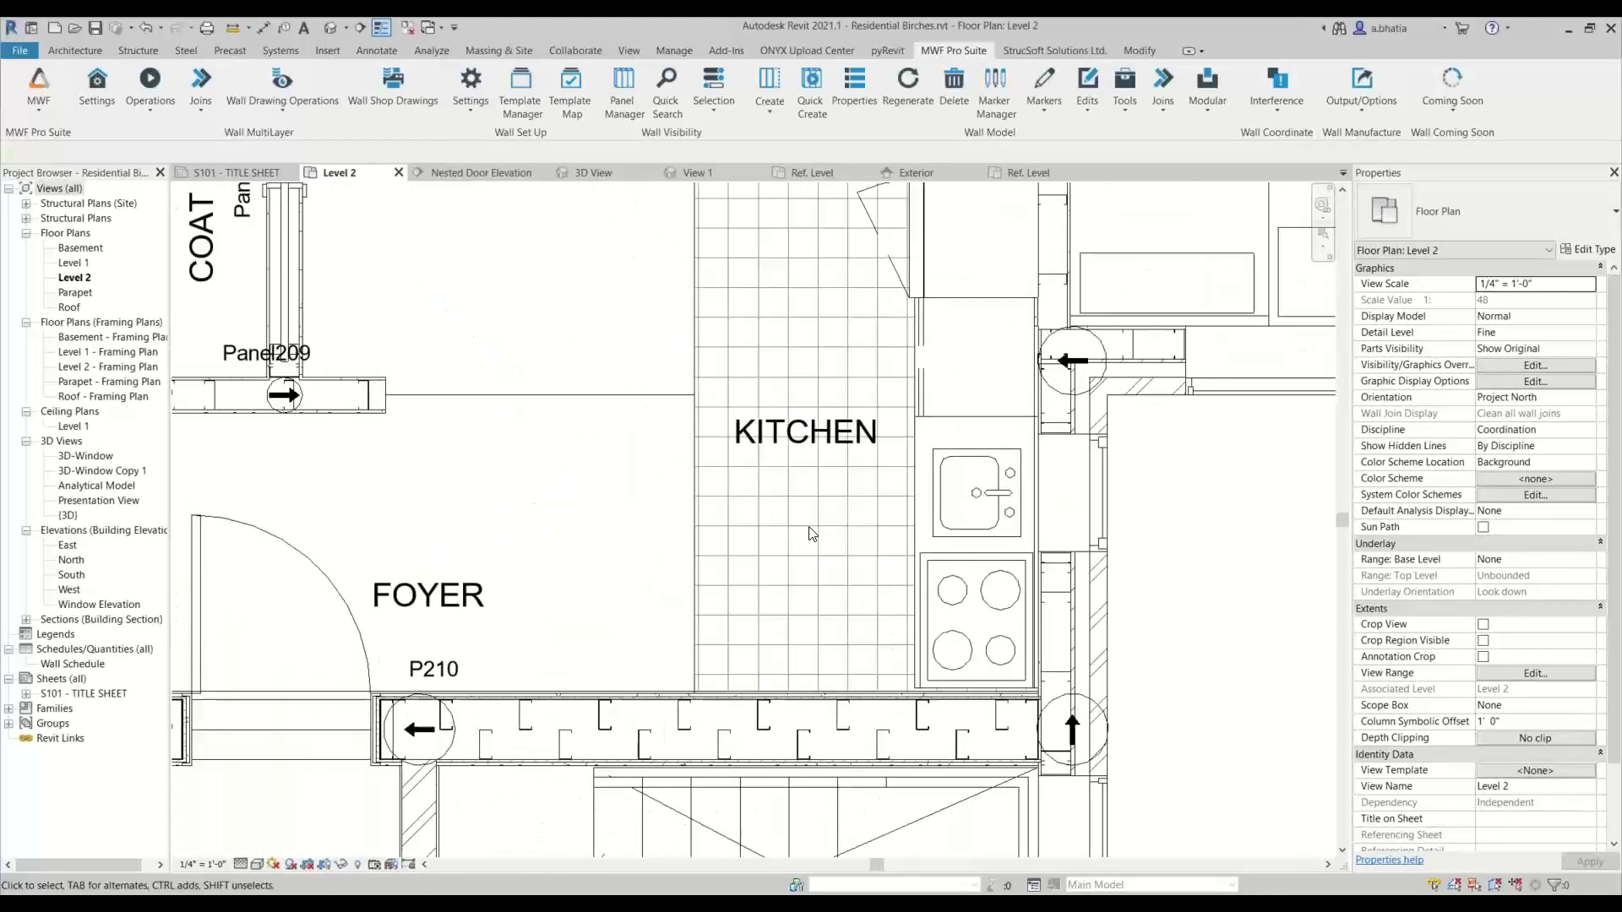
{"action": "middle_click_drag", "start_coordinate": [731, 395], "coordinate": [749, 482]}
{"action": "scroll", "coordinate": [688, 378], "scroll_direction": "down", "scroll_amount": 4}
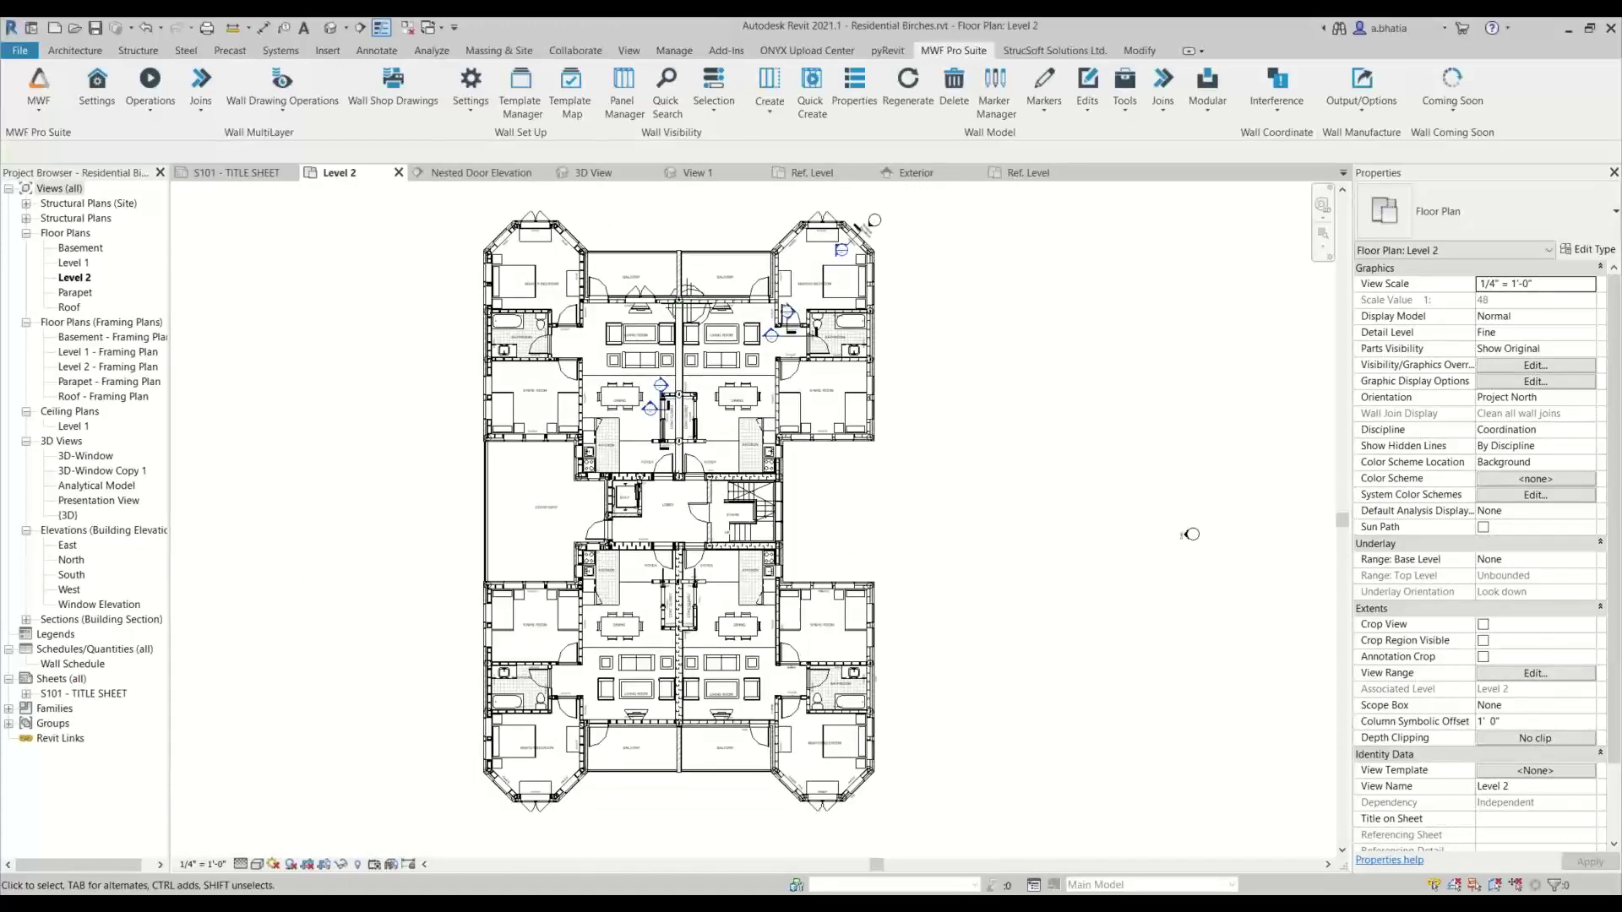
Open the S101 - TITLE SHEET sheet.
{"action": "left_click", "coordinate": [75, 678]}
{"action": "double_click", "coordinate": [68, 694]}
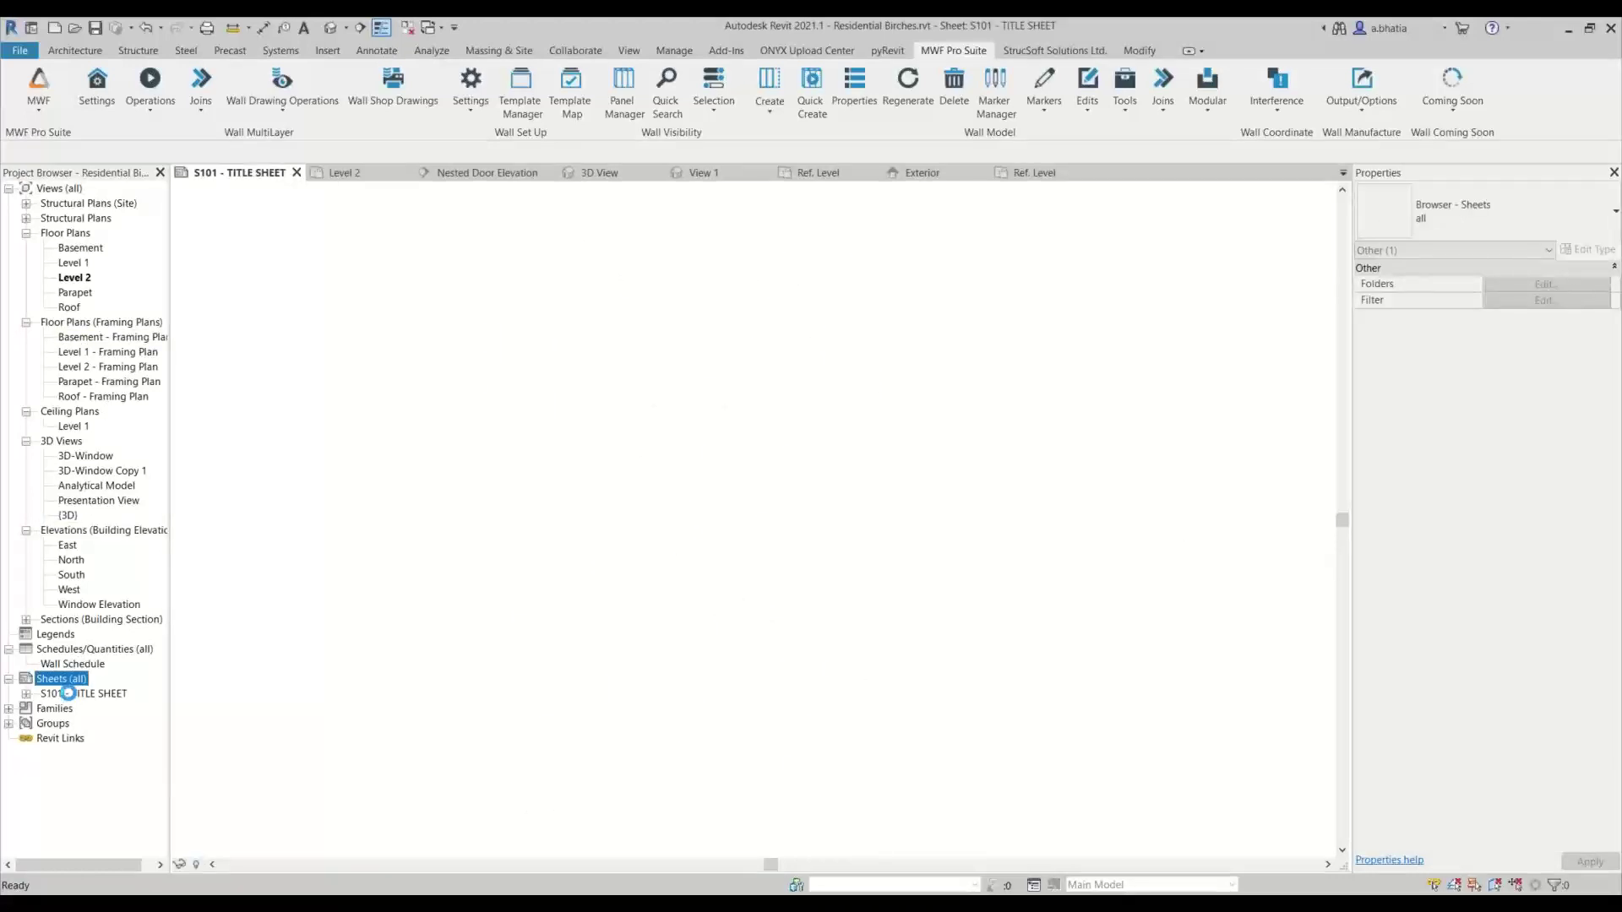